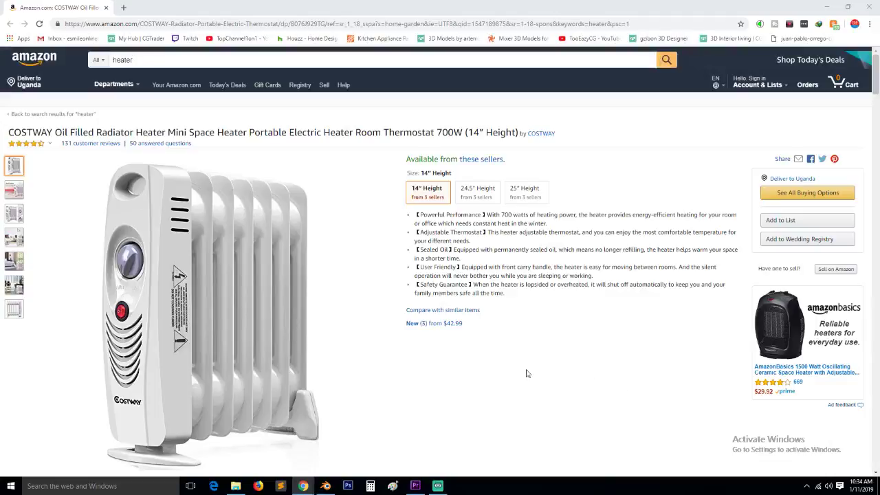
Lower the desktop audio in Streamlabs OBS to about -44 dB and the system speaker volume to 8
left_click(438, 485)
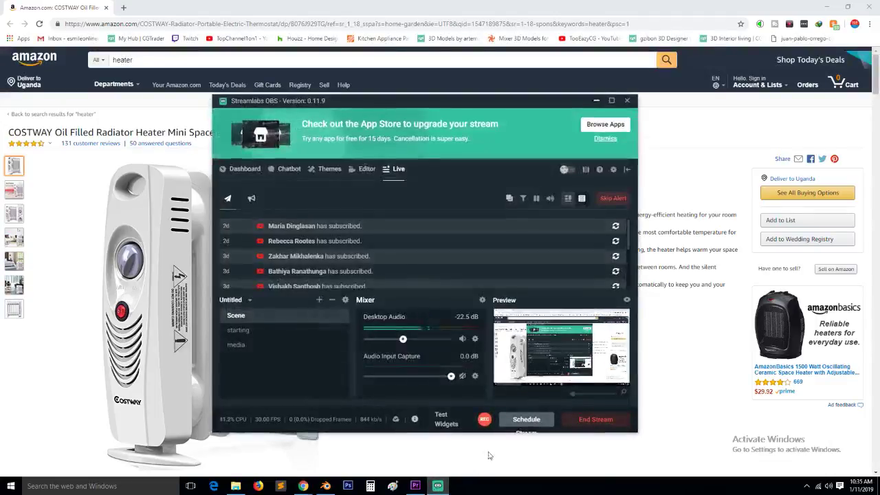
left_click_drag(406, 344, 371, 344)
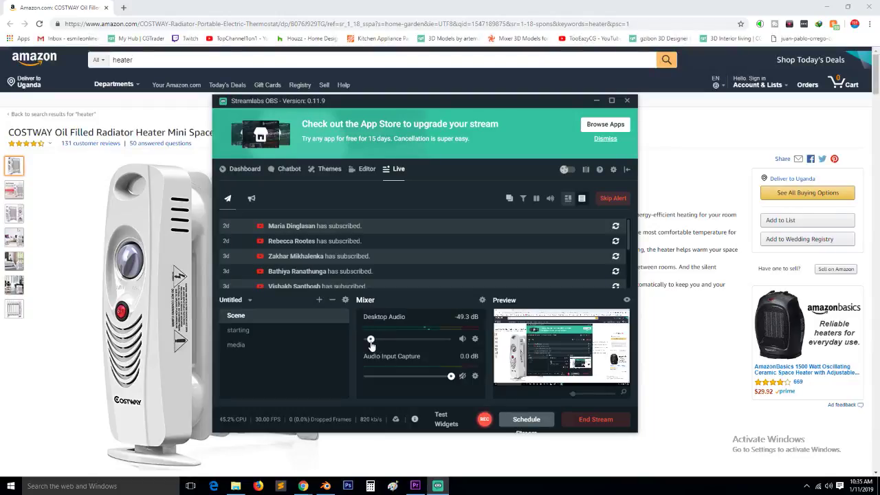
left_click(831, 485)
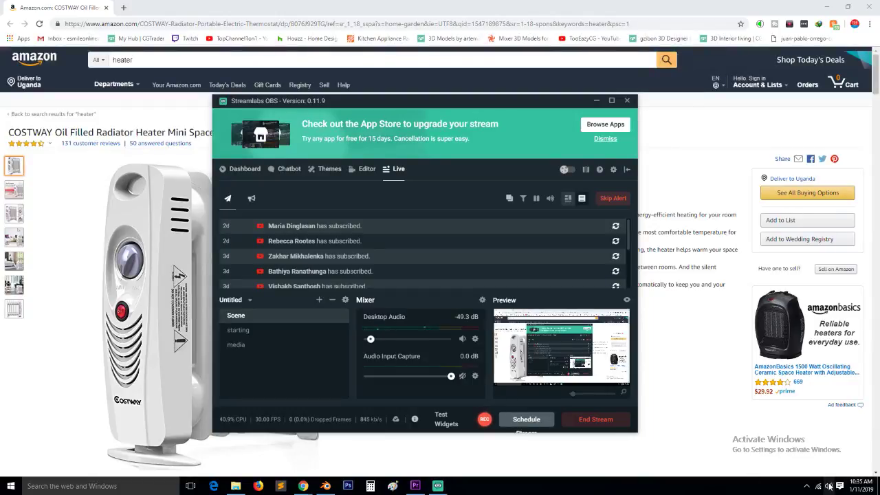
scroll(829, 466, "down", 20)
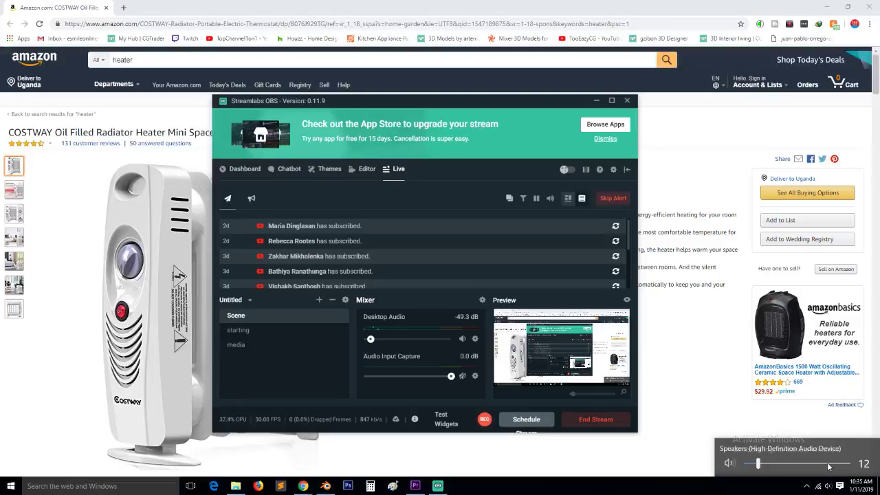
scroll(829, 467, "down", 2)
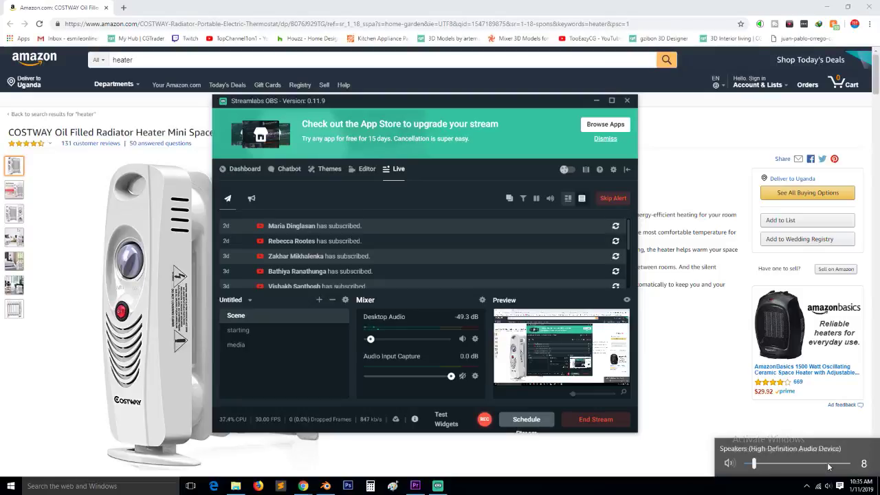
left_click(375, 347)
left_click_drag(370, 339, 376, 342)
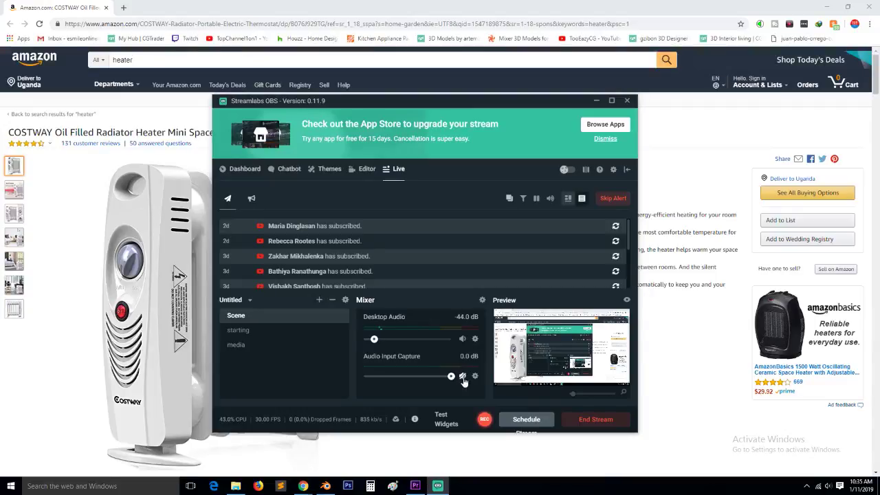
left_click(671, 378)
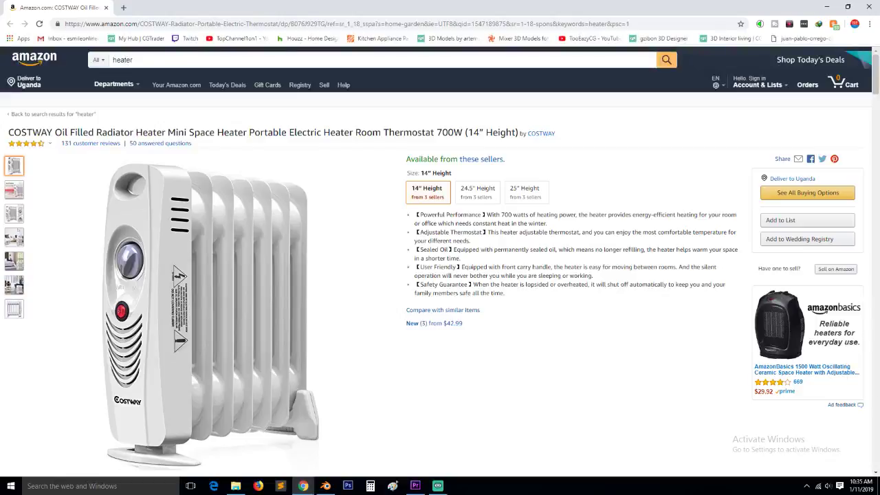
left_click(439, 486)
left_click(444, 487)
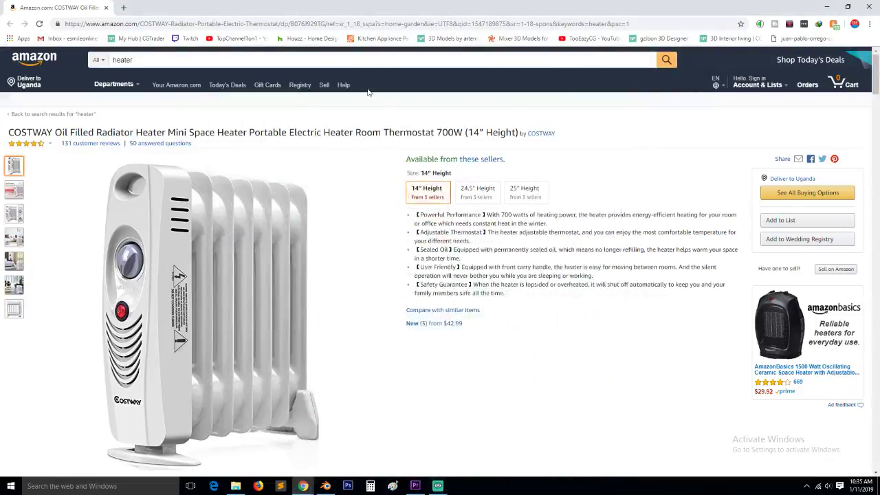
Examine the COSTWAY heater's Quick Heating product image and the page address in the browser
mouse_move(13, 189)
mouse_move(56, 211)
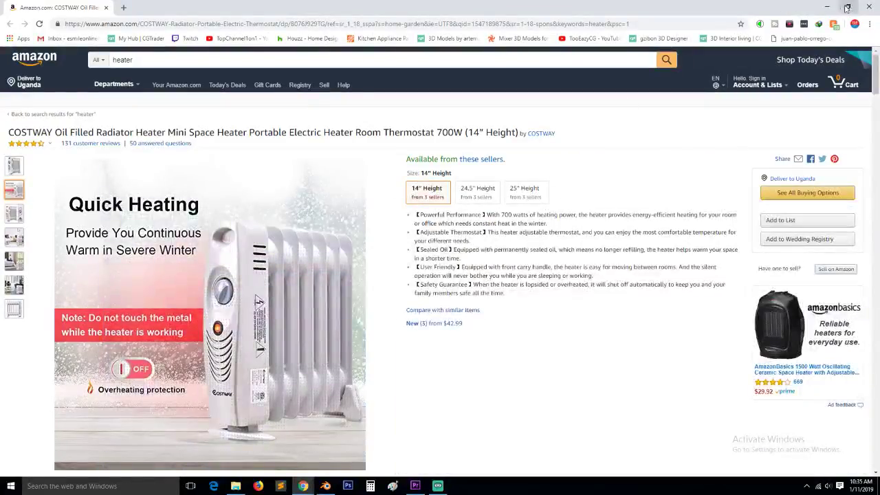
left_click(828, 7)
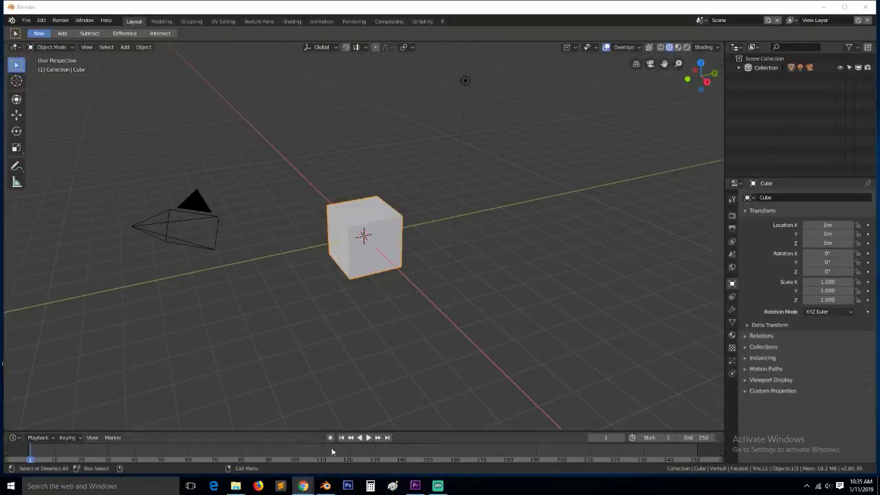
mouse_move(304, 486)
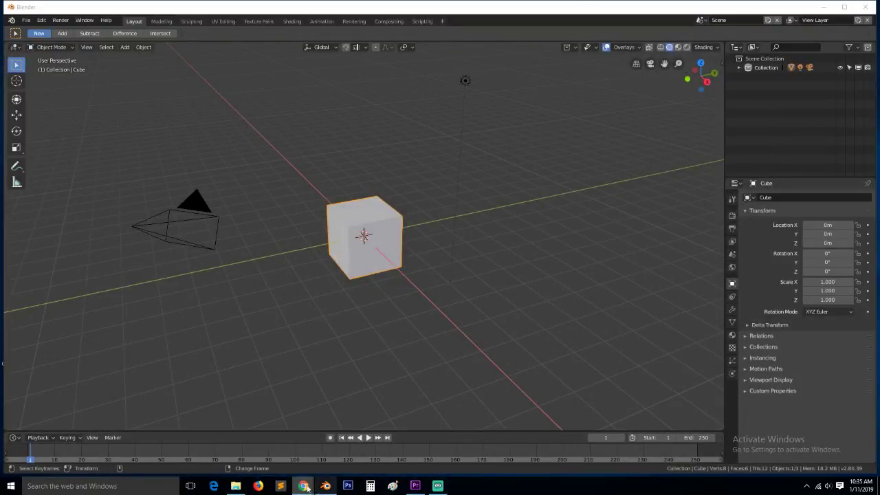
left_click(336, 445)
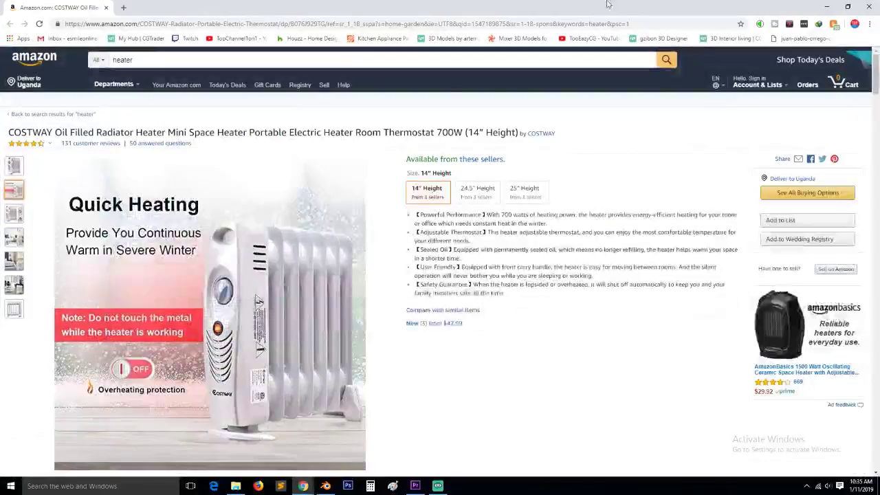
left_click_drag(607, 4, 528, 1)
left_click(527, 23)
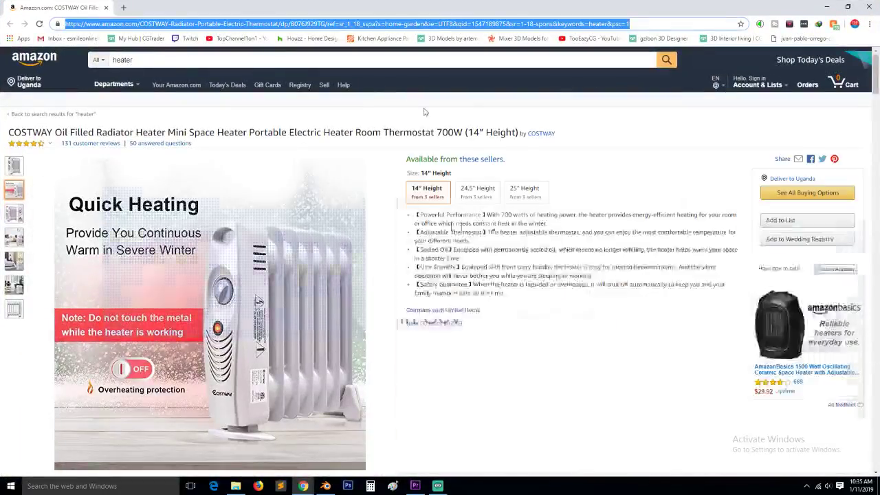
key("alt+Tab")
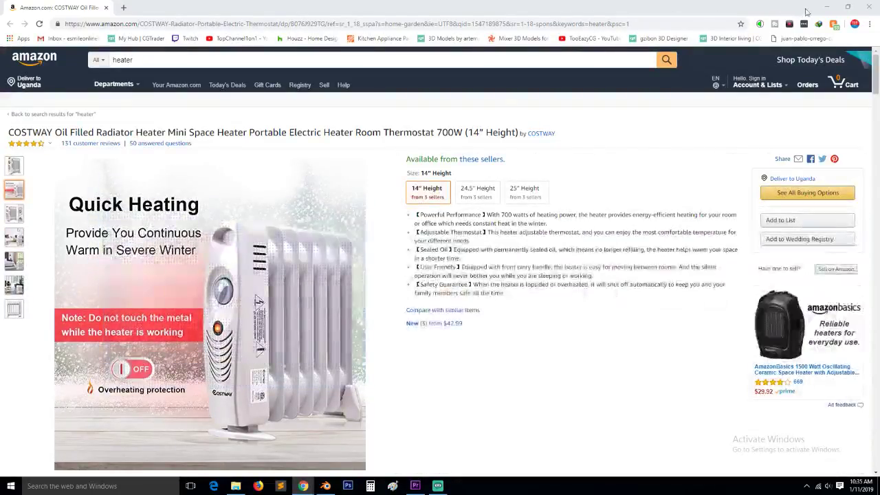
left_click(827, 7)
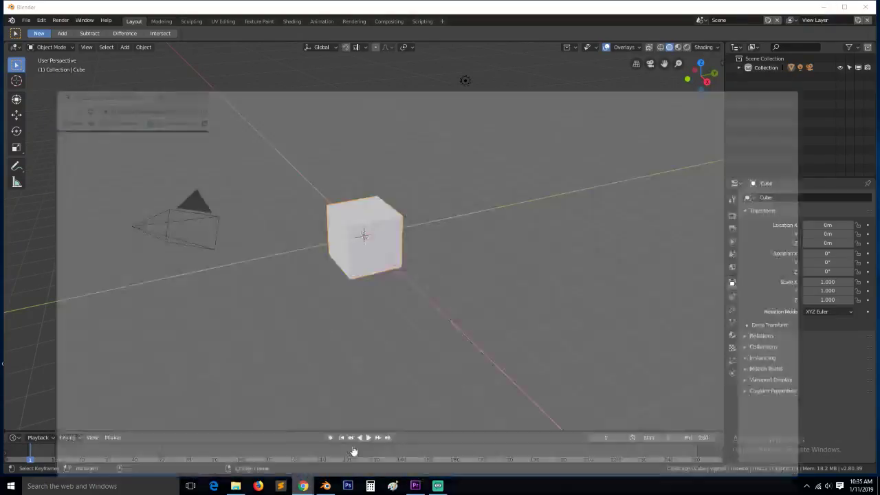
left_click(330, 447)
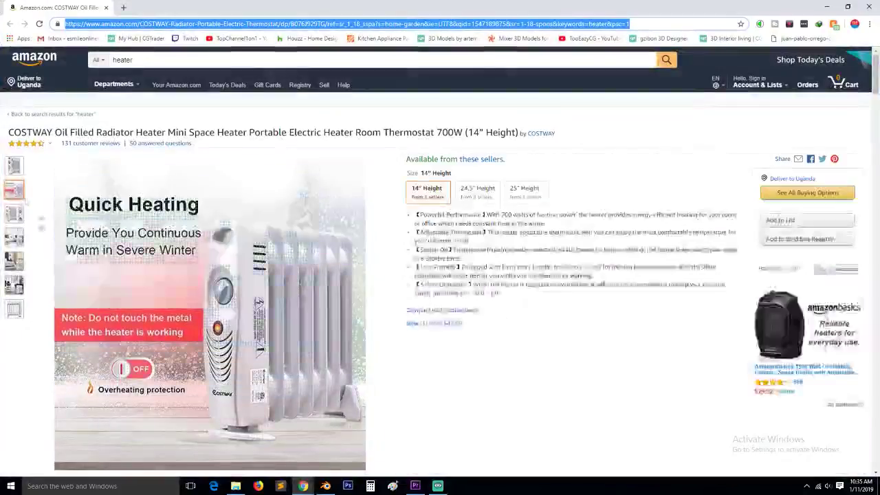
Try to save the full-size angled heater photo from the product page as a JPG on the Desktop
left_click(14, 166)
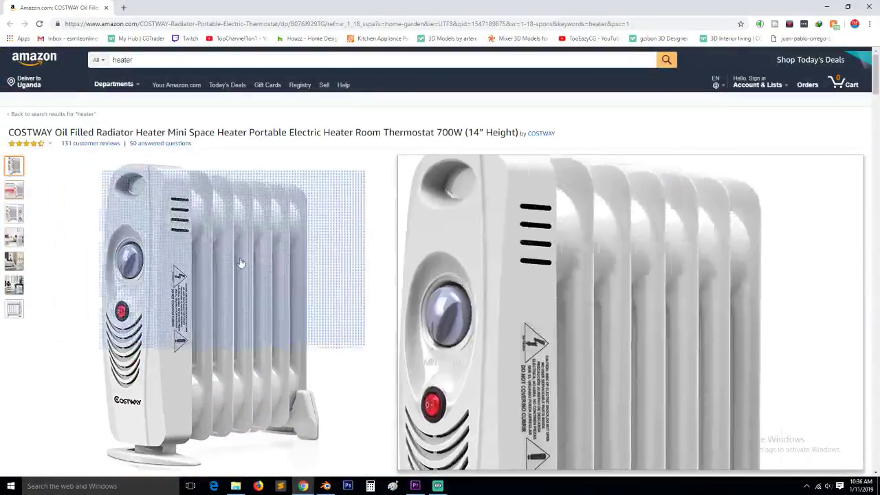
left_click(240, 264)
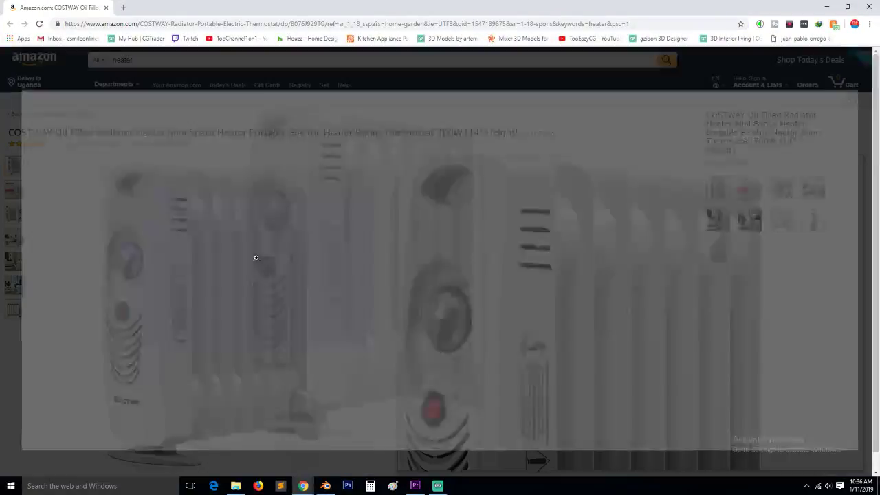
right_click(429, 254)
left_click(463, 272)
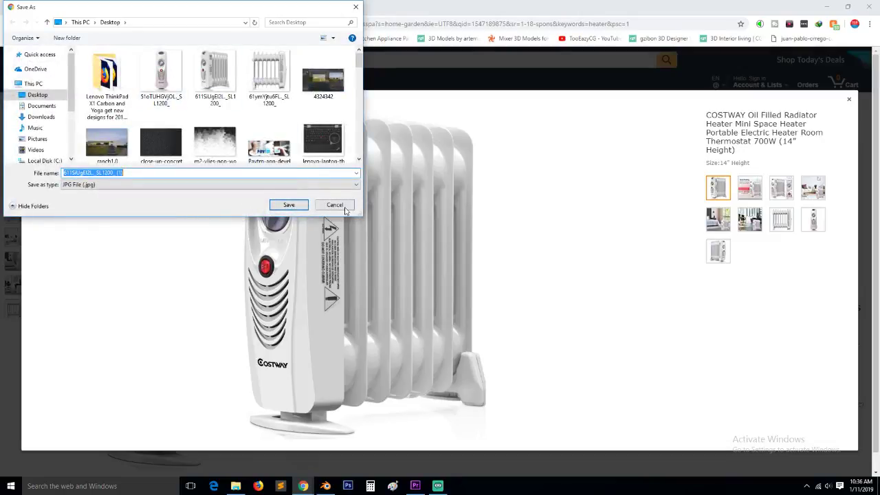
key("Return")
Switch to Blender, delete the default cube and set the viewport to the front orthographic view
left_click(827, 8)
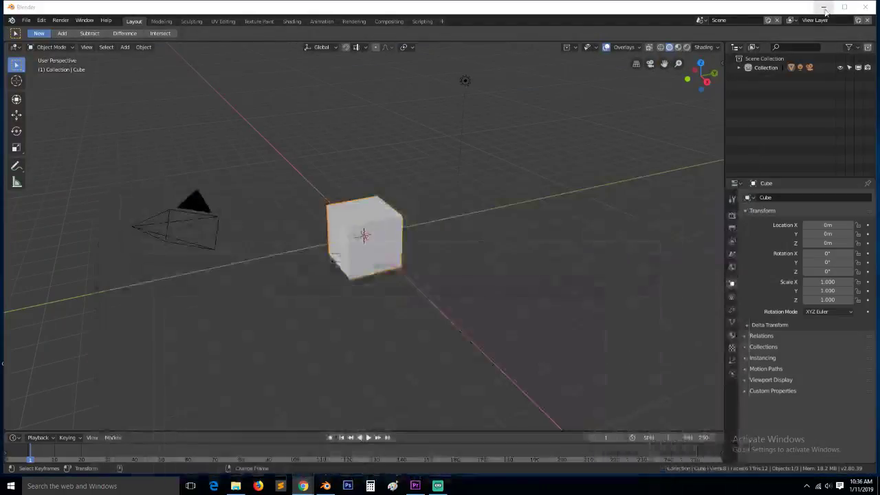
left_click(827, 7)
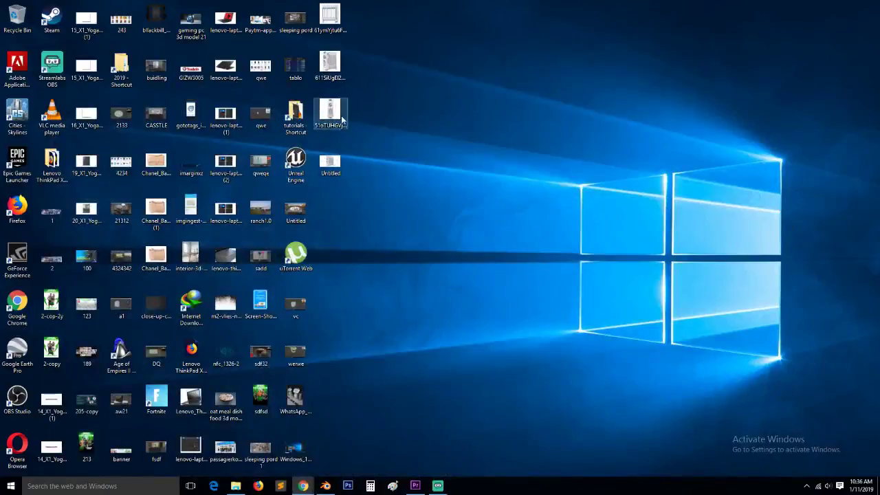
left_click_drag(330, 63, 377, 270)
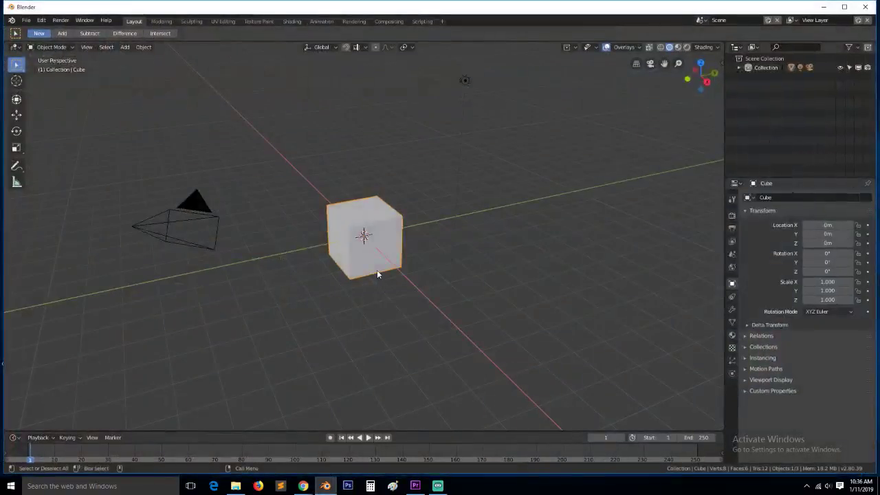
key("Delete")
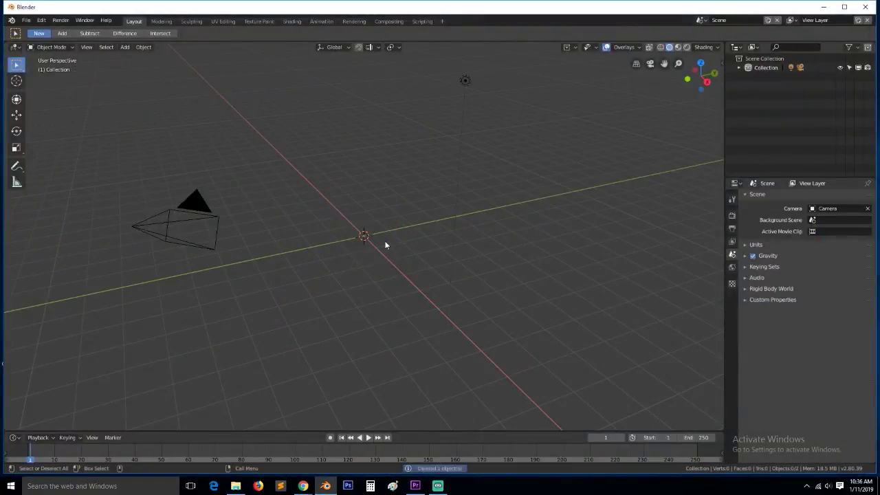
key("KP_1")
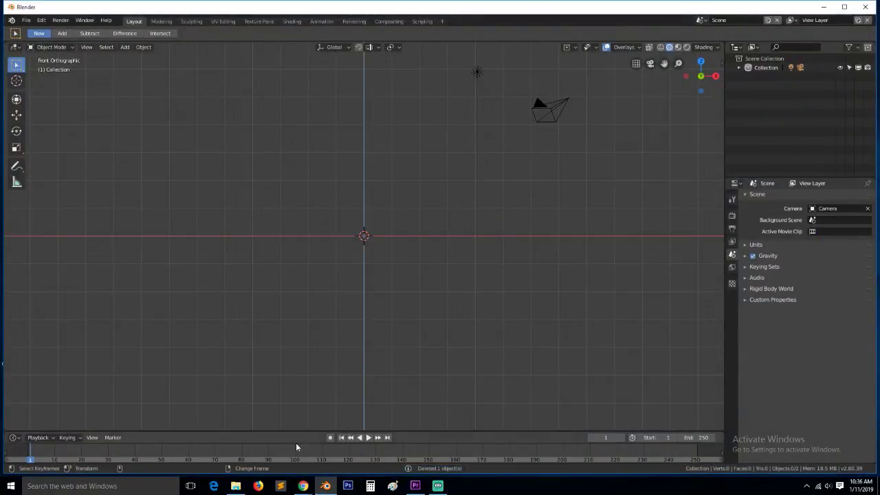
Add the front, side and angled heater photos from the Desktop folder to Blender's front view as reference images
left_click(236, 486)
left_click(29, 90)
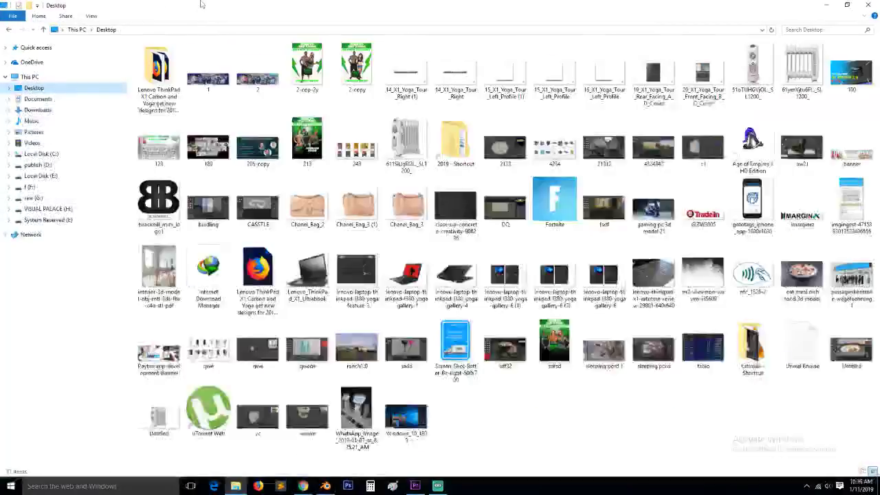
left_click_drag(234, 4, 532, 48)
left_click_drag(722, 183, 211, 220)
left_click_drag(761, 180, 153, 285)
left_click_drag(757, 256, 138, 104)
left_click(741, 44)
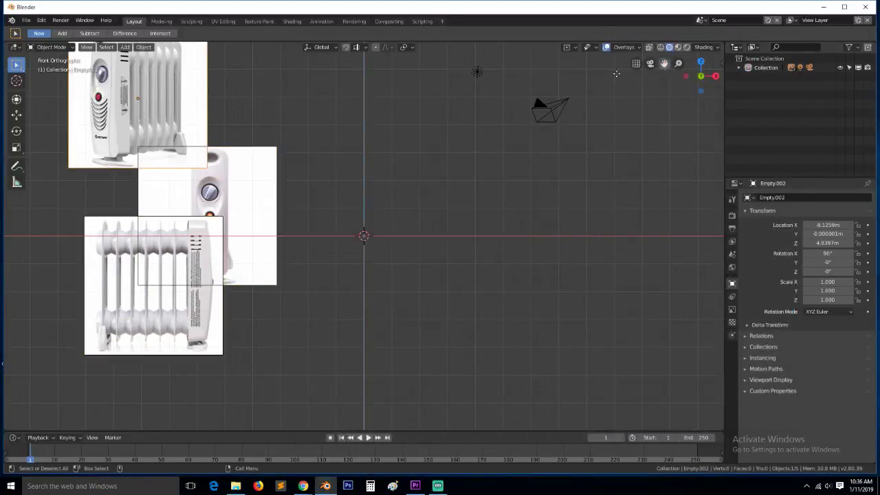
Select the angled heater reference image and change the outliner area to an Image Editor
key("alt+Tab")
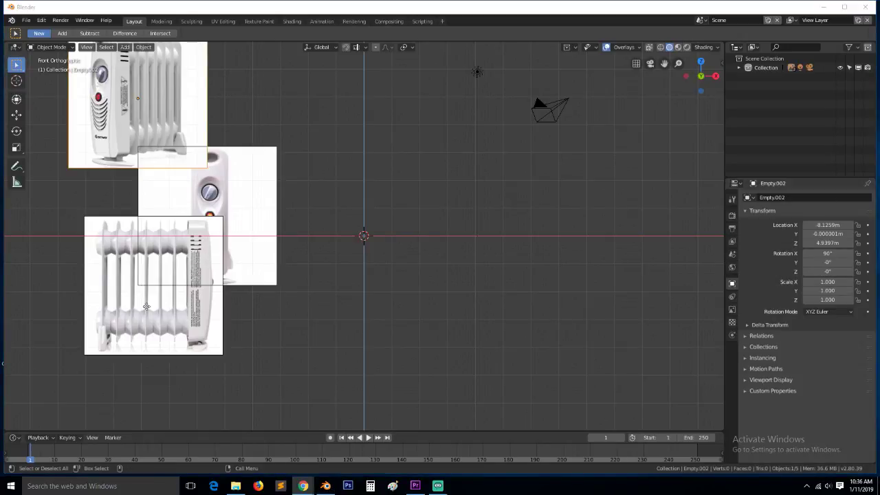
left_click(219, 192)
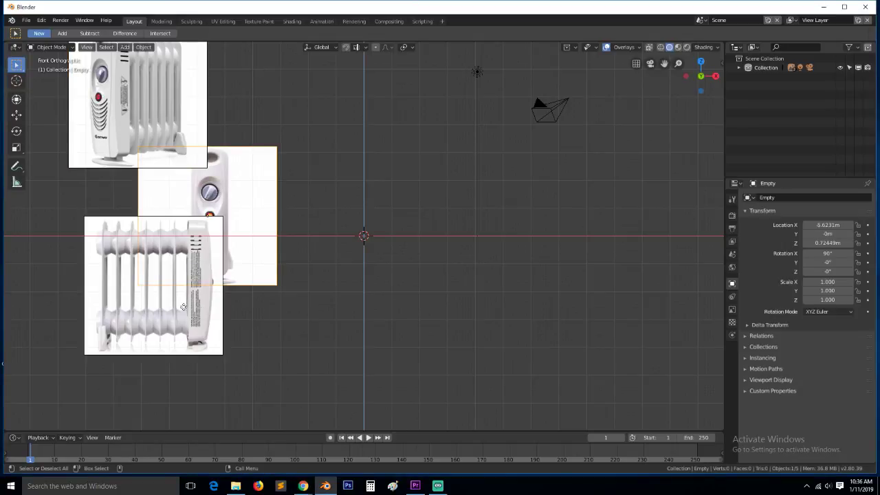
left_click(155, 100)
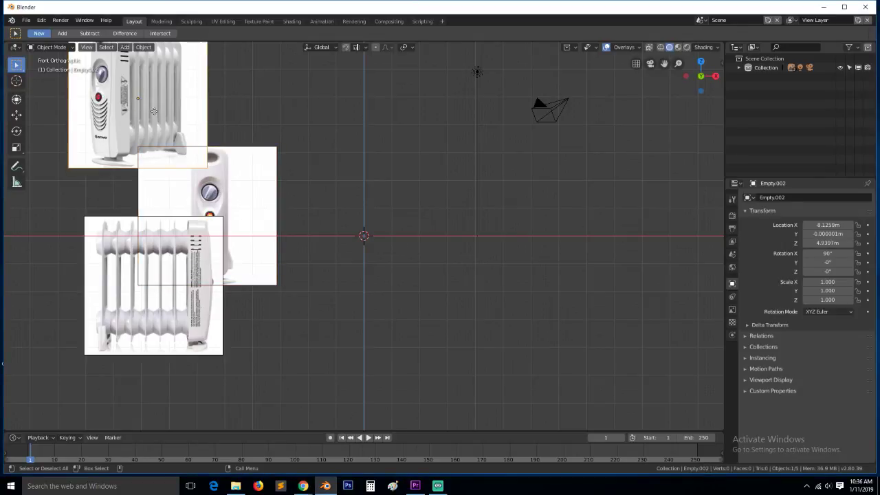
left_click(736, 46)
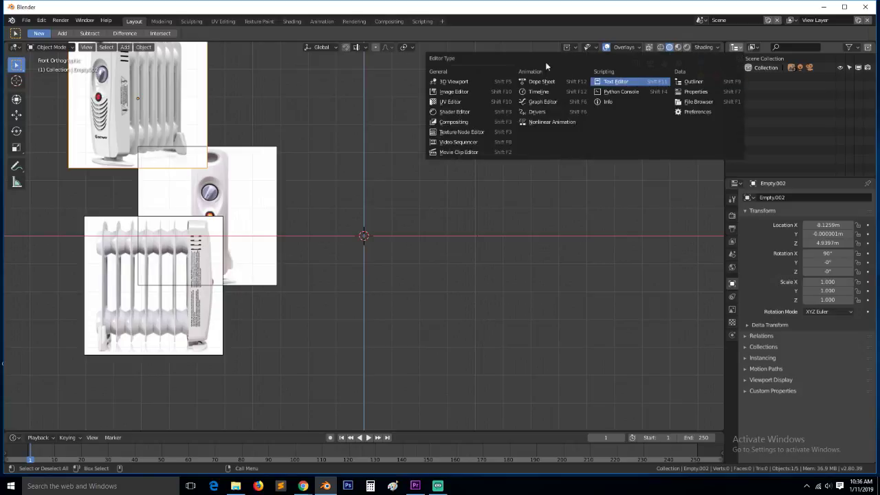
left_click(461, 102)
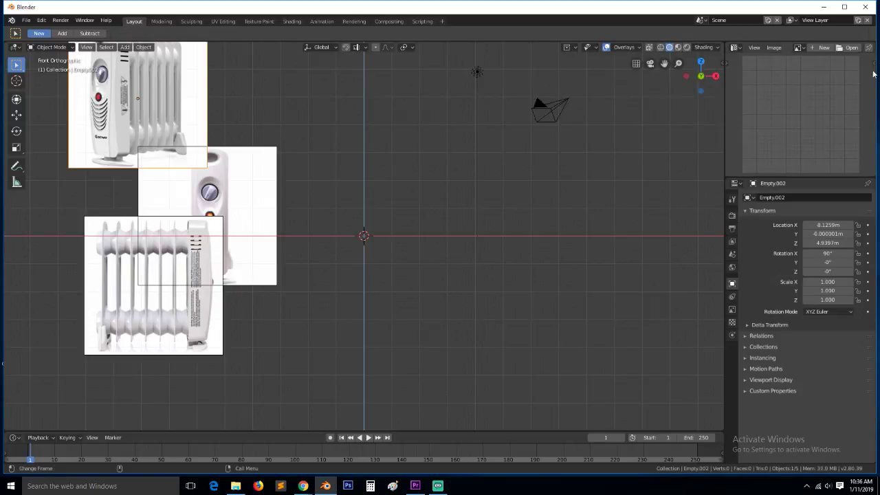
left_click(735, 47)
left_click(489, 92)
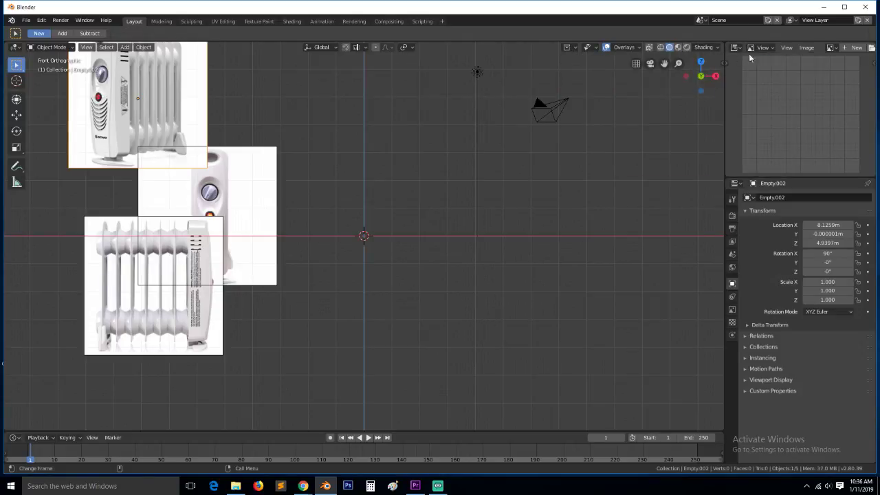
Show the angled heater photo in the Image Editor and enlarge that area downward so the whole heater fits
left_click(835, 49)
left_click(777, 74)
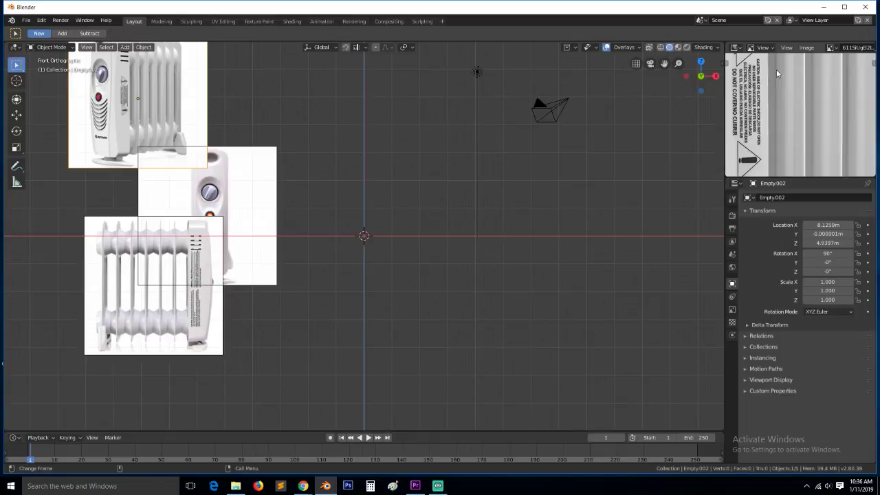
scroll(777, 113, "down", 7)
middle_click_drag(775, 117, 791, 140)
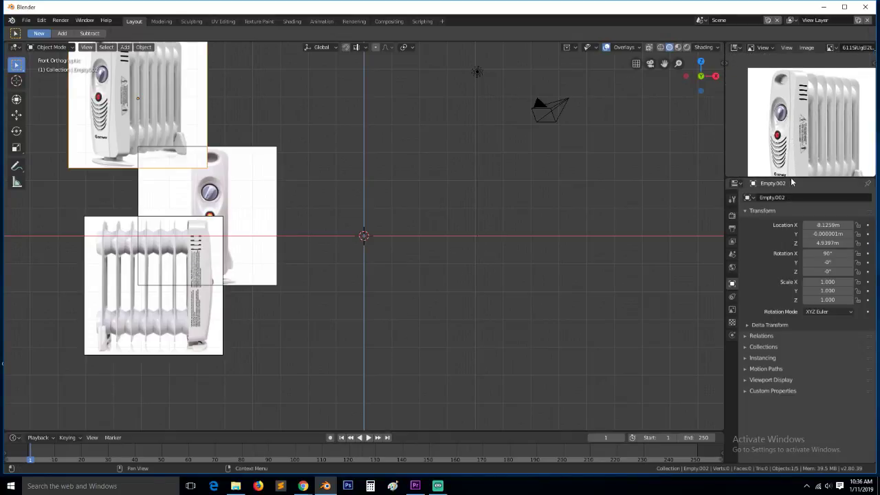
left_click_drag(793, 179, 798, 249)
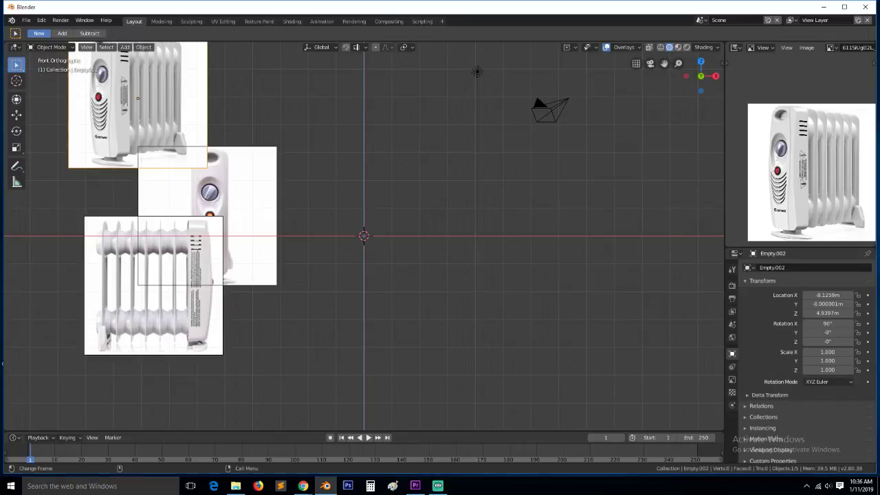
Switch to Streamlabs OBS, lower the Desktop Audio level to -51.0 dB, set the system speaker volume to 0 and return to Blender
key("alt+Tab")
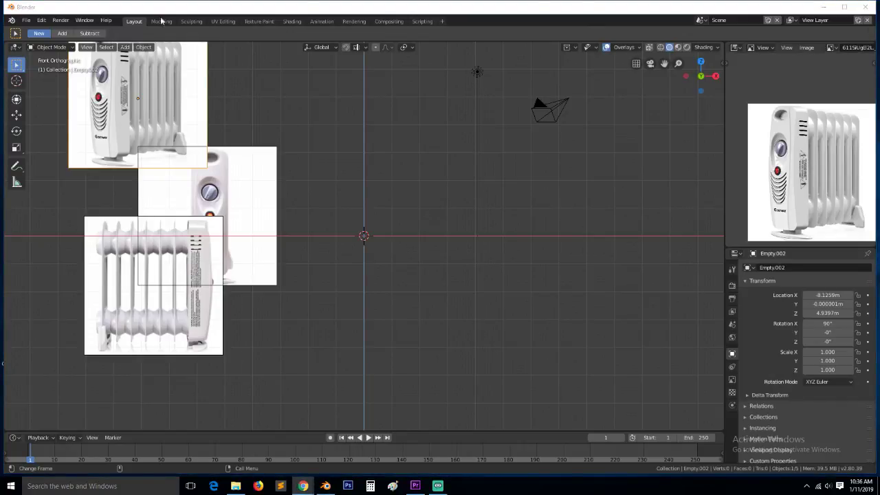
left_click(438, 486)
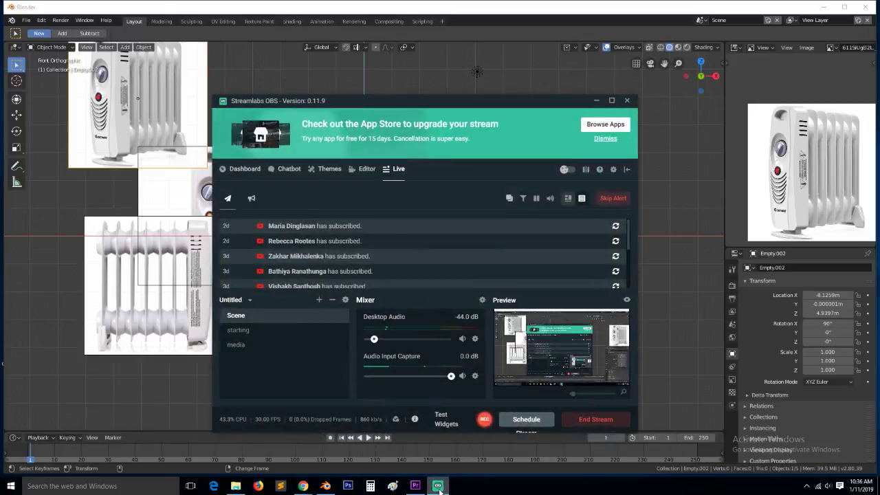
left_click_drag(375, 341, 370, 341)
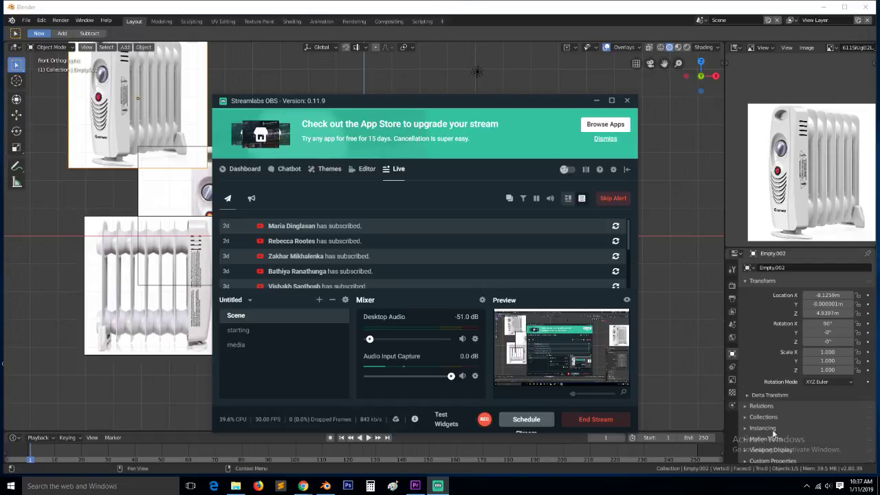
left_click(828, 486)
scroll(773, 428, "down", 2)
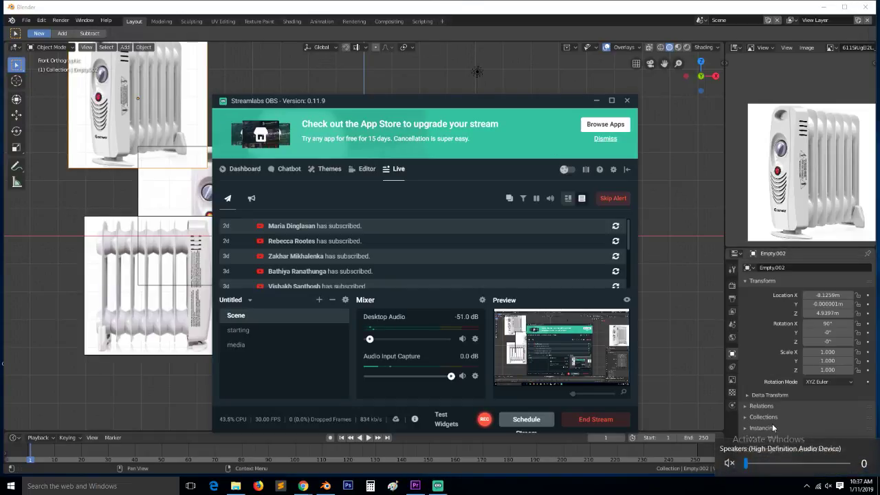
left_click(659, 330)
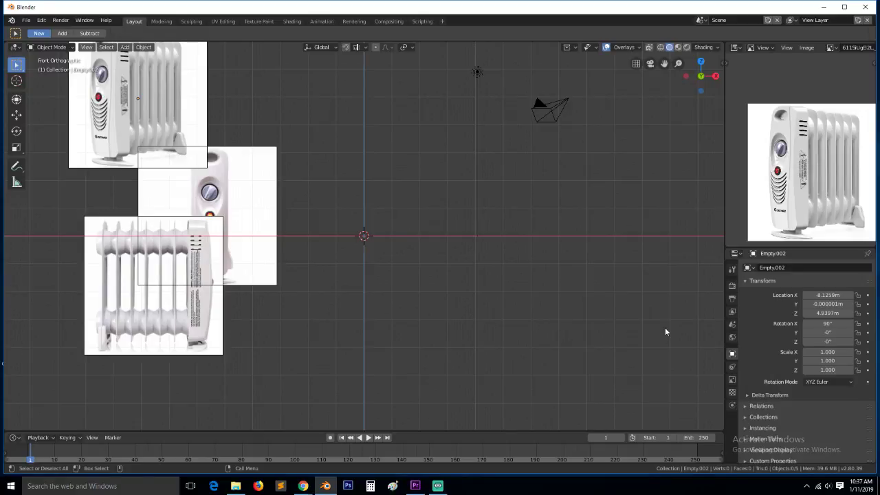
Move the front heater reference image freehand to the centre of the scene
left_click(214, 204)
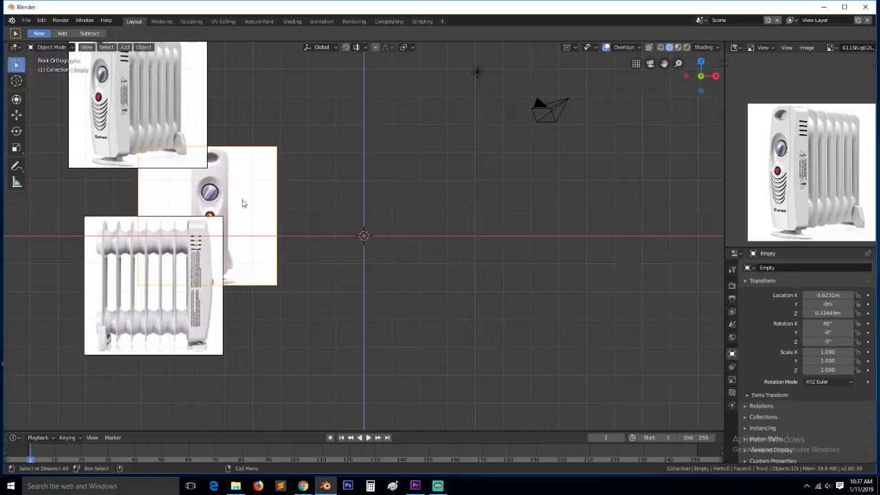
left_click_drag(242, 204, 399, 226)
scroll(399, 227, "up", 5)
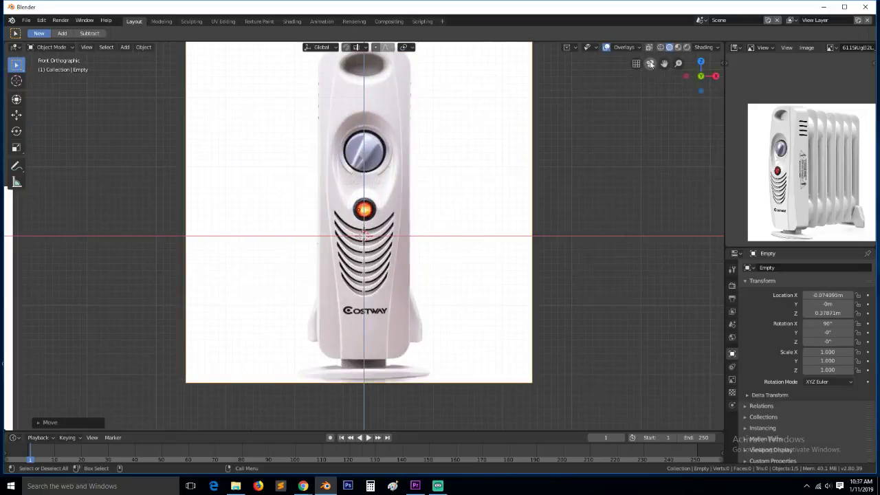
scroll(607, 122, "up", 4)
scroll(588, 147, "down", 2)
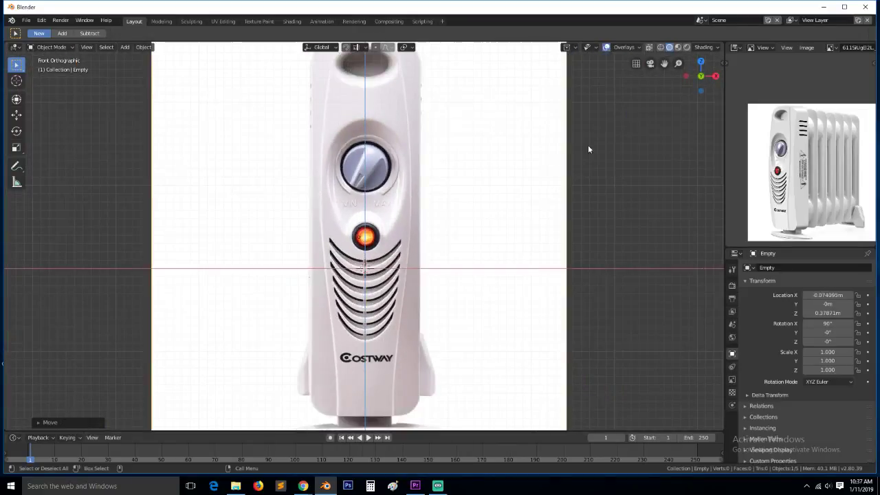
scroll(587, 148, "down", 6)
Clear the location of the side and front heater reference images so both sit at the world origin
left_click(130, 298)
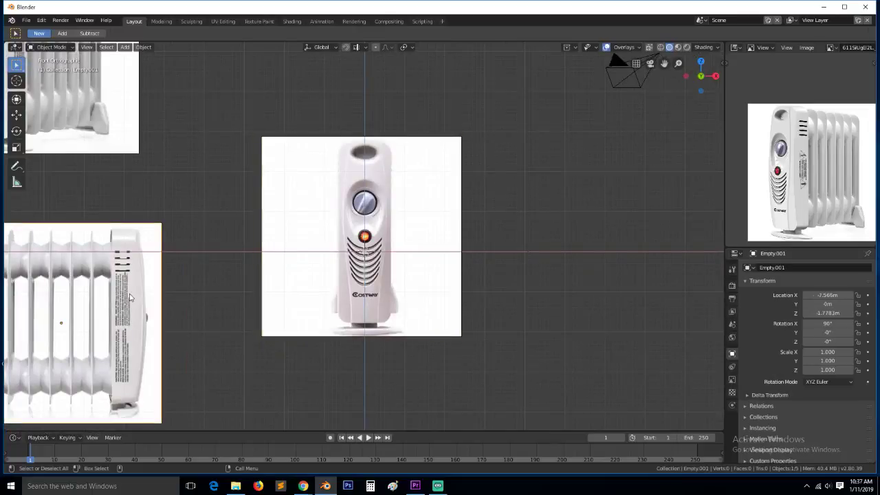
key("g")
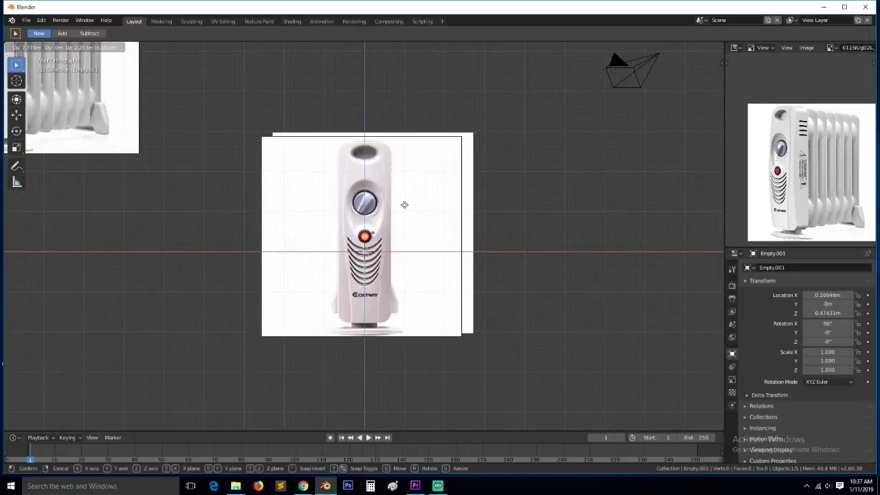
left_click(285, 222)
key("alt+g")
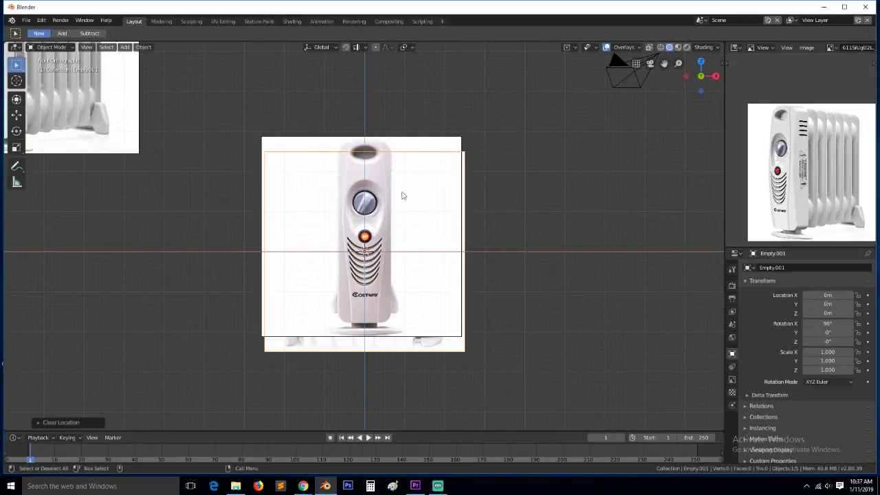
left_click(438, 144)
key("alt+g")
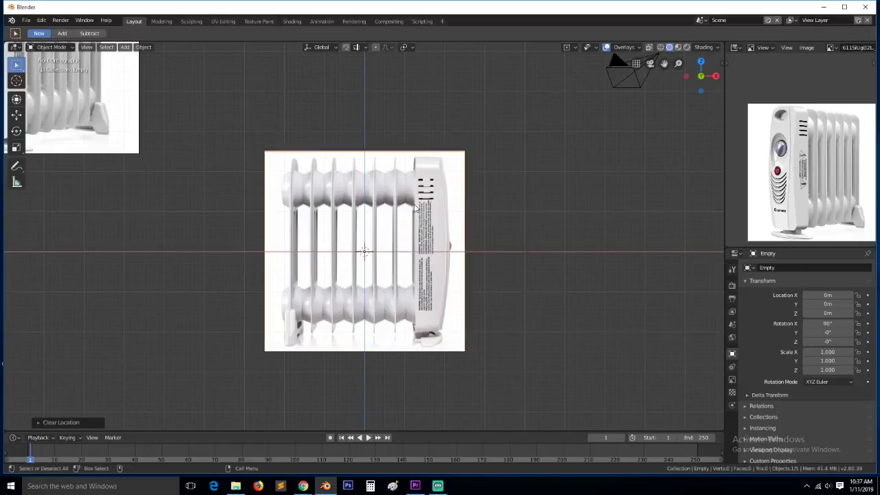
Rotate the side heater reference image 90° about the Z axis
left_click(441, 199)
type("rz")
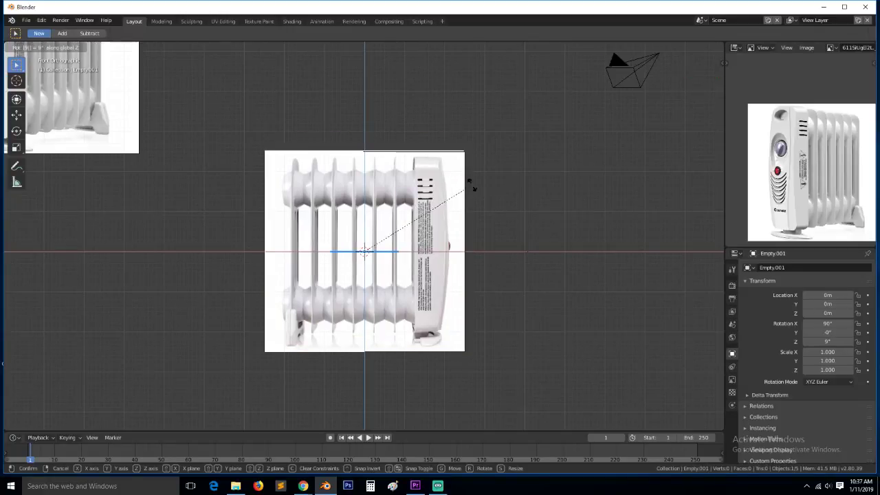
type("90")
key("Return")
middle_click_drag(474, 187, 381, 209)
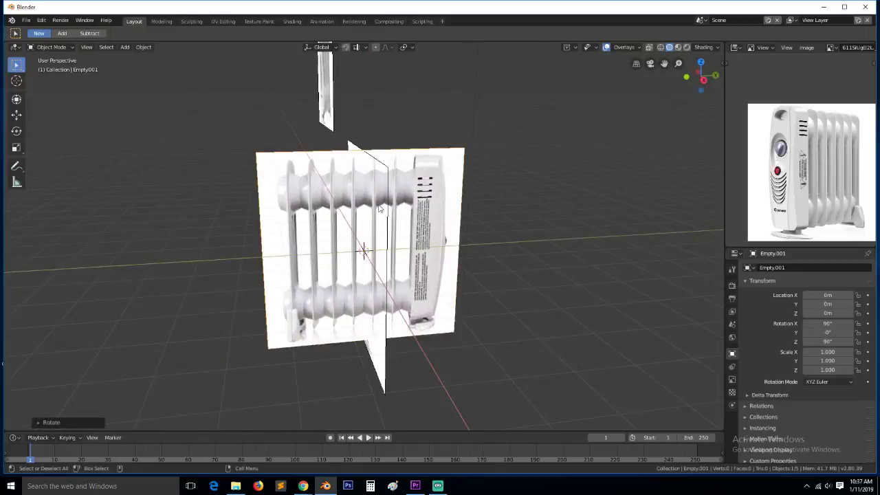
Rotate the side heater reference image another 180° about Z and check it from the front and right orthographic views
type("r180")
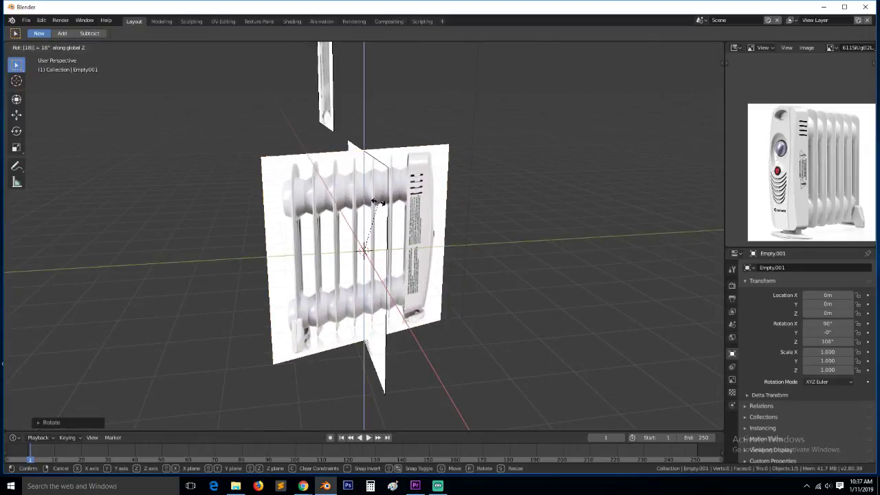
type("z")
key("Return")
middle_click_drag(377, 201, 453, 193)
key("KP_1")
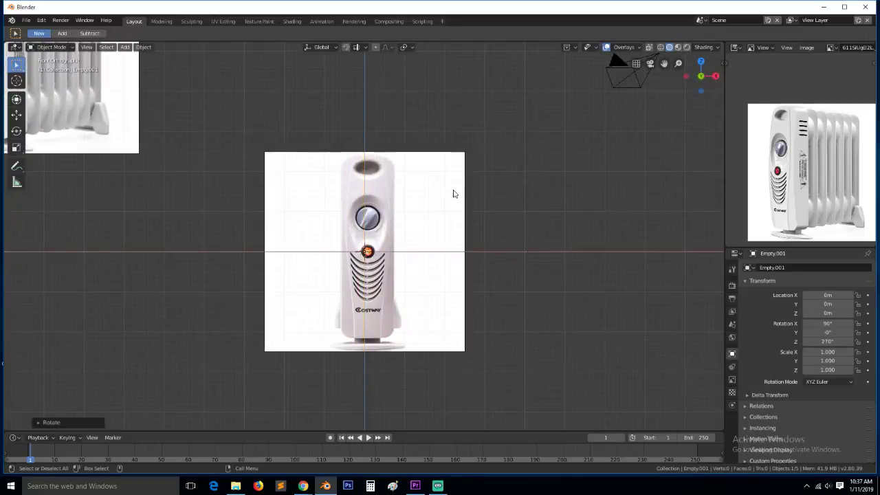
key("KP_3")
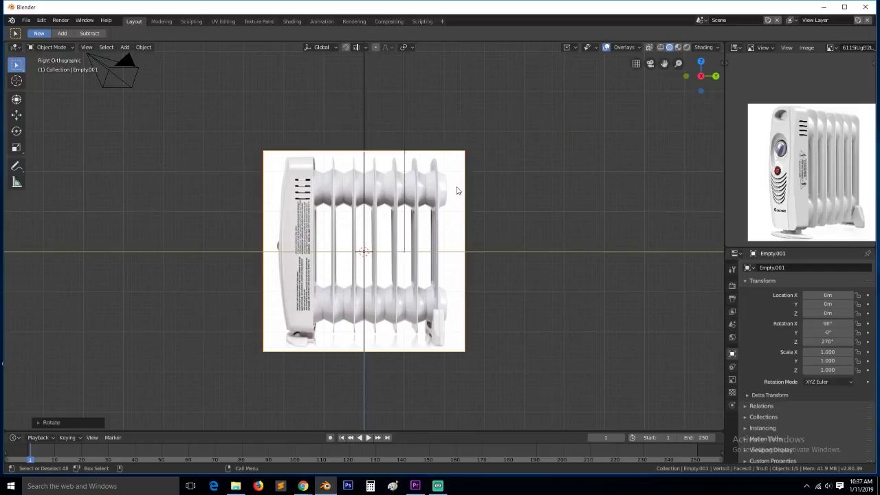
key("KP_1")
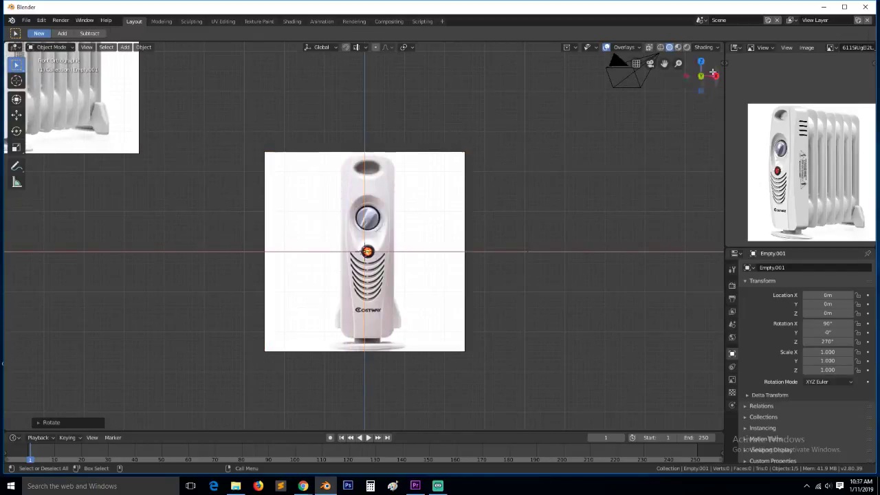
Start the Shortcut VUr key display in the viewport and hide the sidebar again
key("n")
left_click(720, 92)
left_click(664, 73)
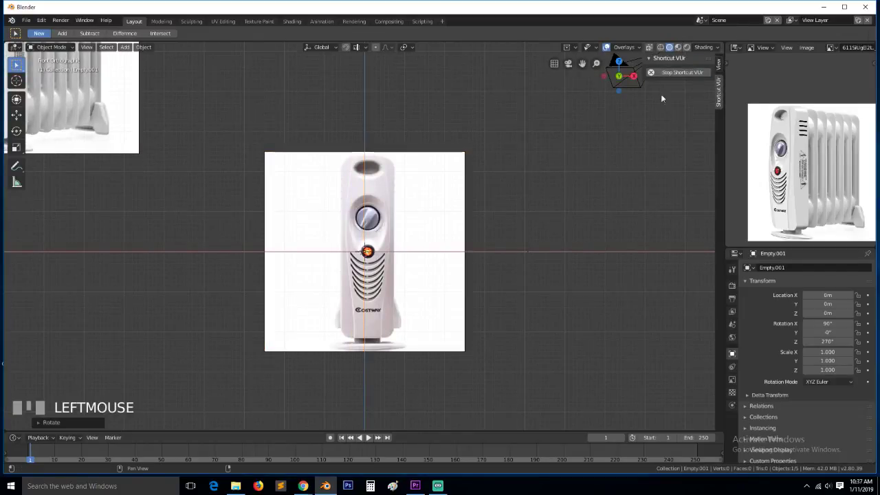
key("n")
scroll(387, 248, "up", 8)
scroll(387, 248, "down", 5)
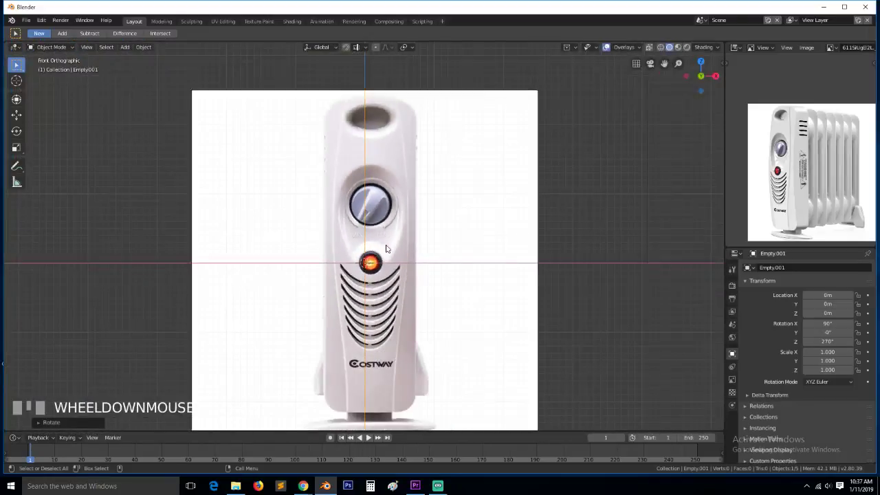
scroll(388, 248, "up", 4)
scroll(387, 248, "down", 3)
scroll(387, 248, "up", 2)
scroll(387, 248, "down", 3)
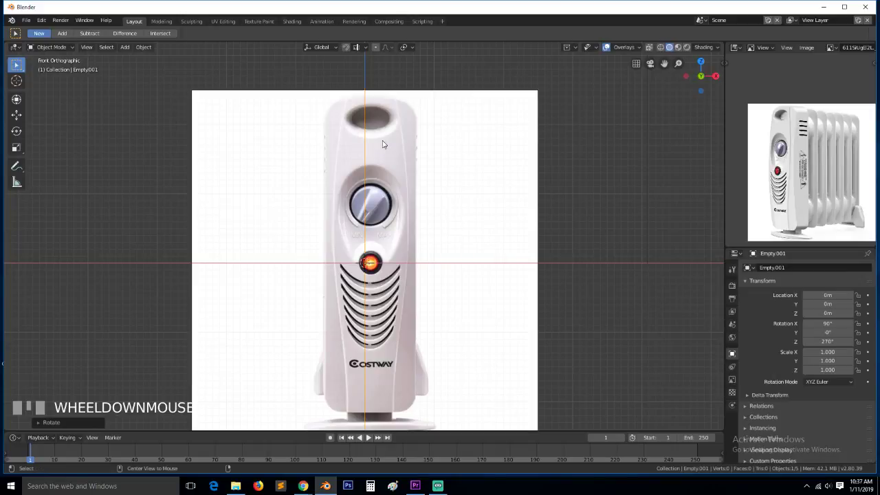
key("a")
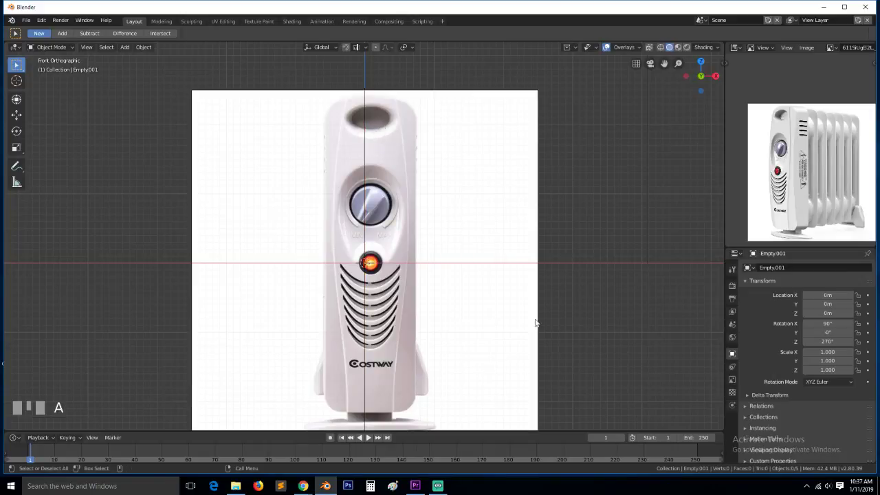
left_click(436, 486)
left_click(436, 486)
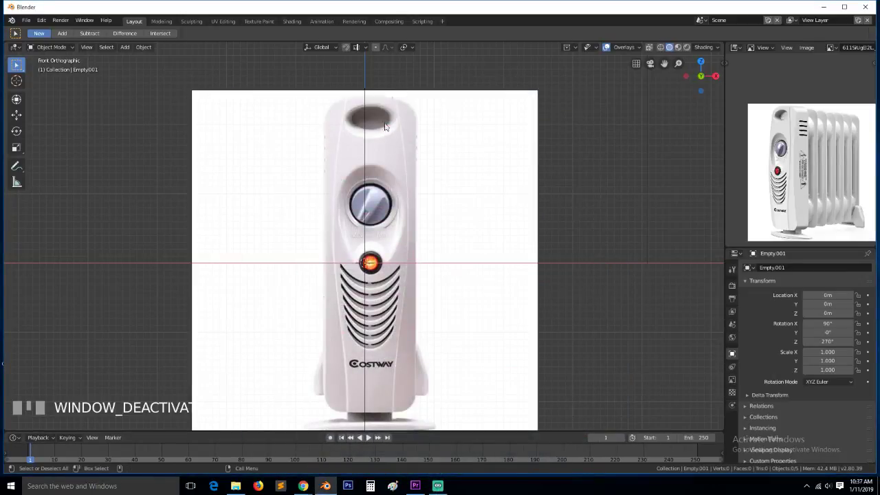
Add a plane mesh at the origin and rotate it 90° about the X axis to face the front view
key("shift+a")
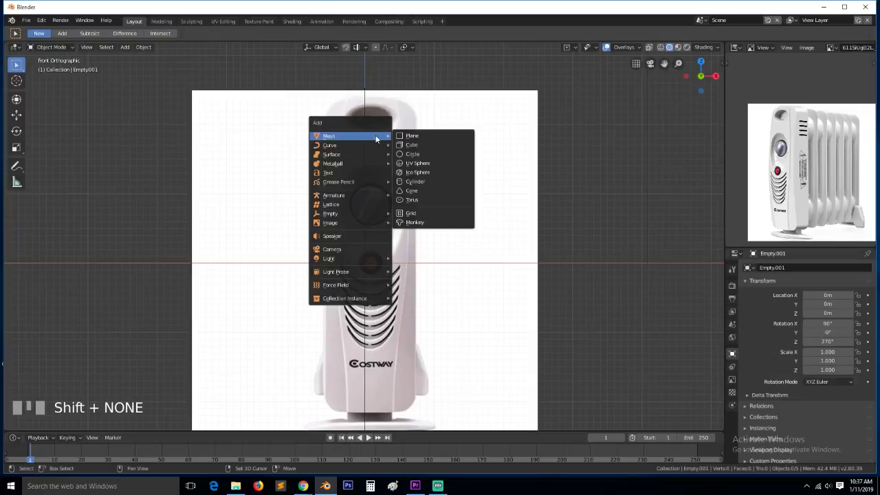
left_click(422, 138)
key("r")
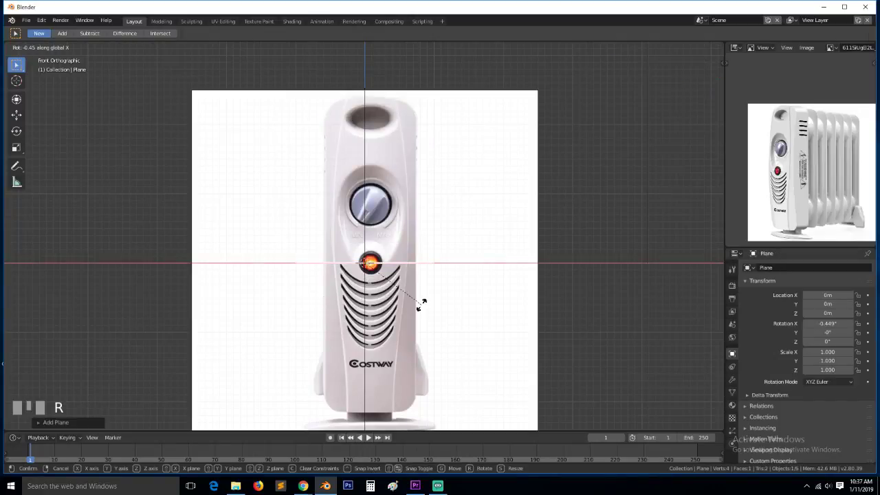
key("x")
key("9")
key("0")
left_click(424, 309)
Scale the plane to about 0.635 and move it about 0.004 m along Y, in front of the front reference image
key("s")
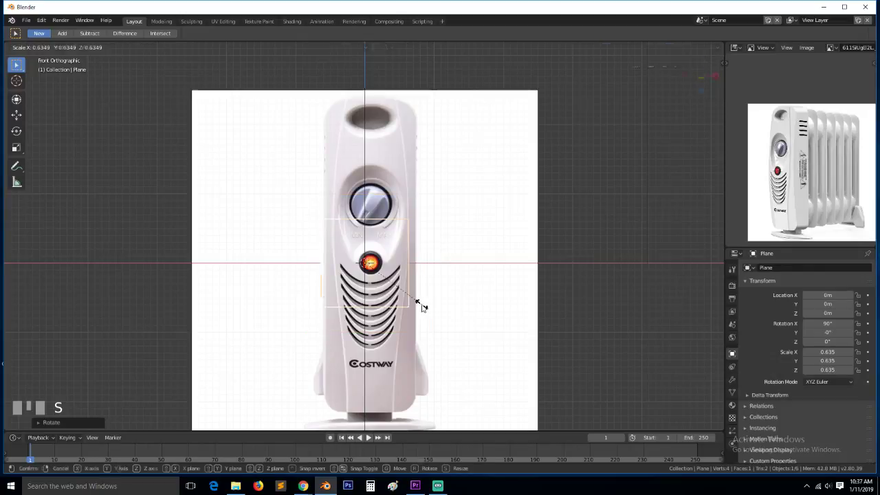
left_click(421, 305)
key("grave")
key("g")
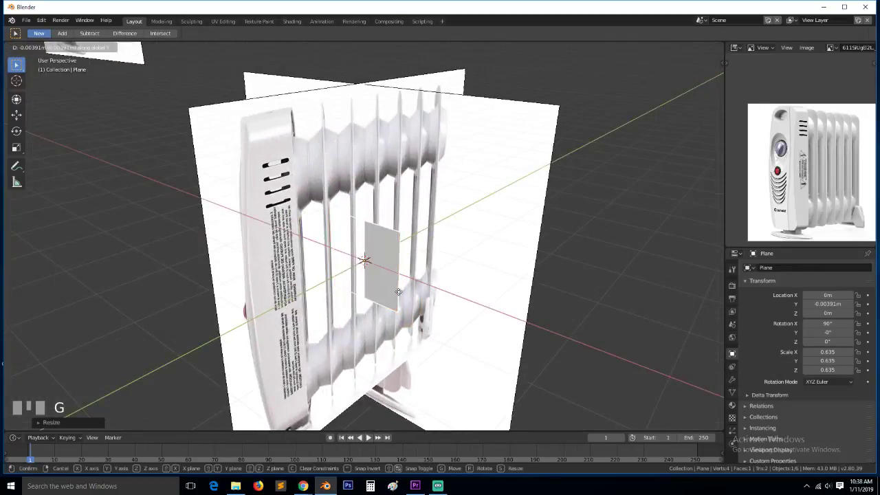
left_click(400, 296)
key("KP_1")
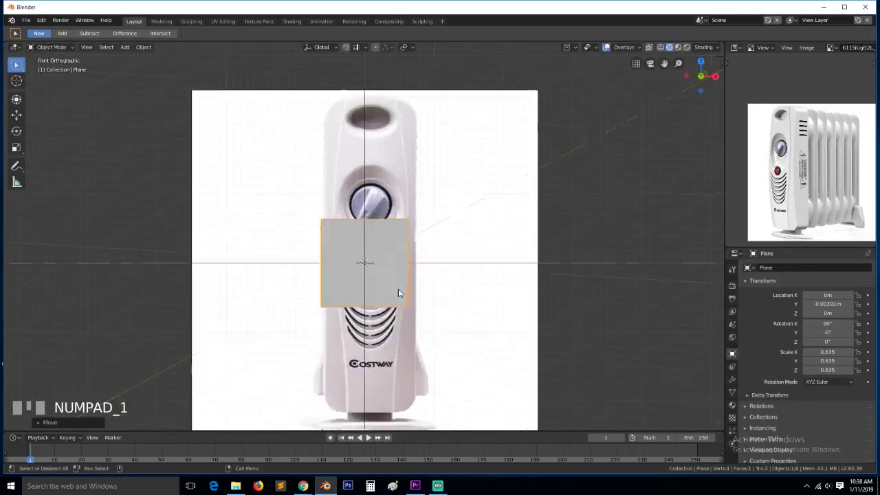
Move the front heater reference image along X to about -0.074 m to centre the heater on the vertical axis
scroll(397, 258, "up", 1)
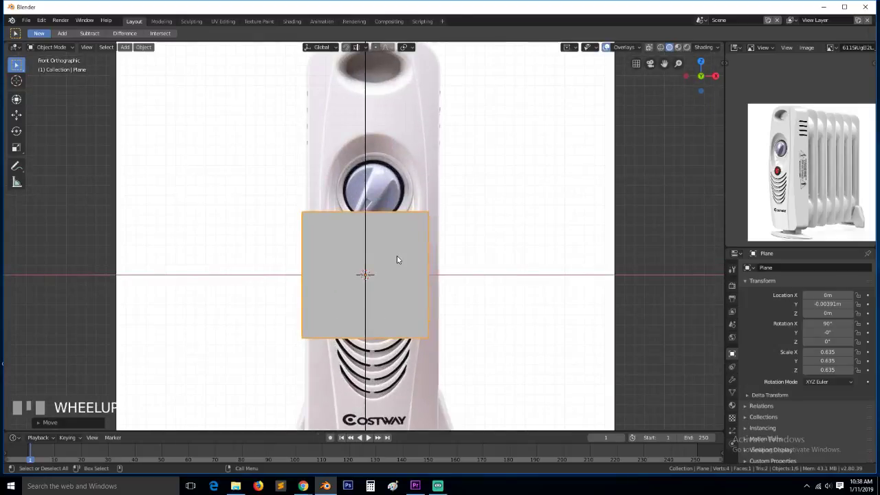
scroll(441, 225, "down", 2)
left_click(420, 170)
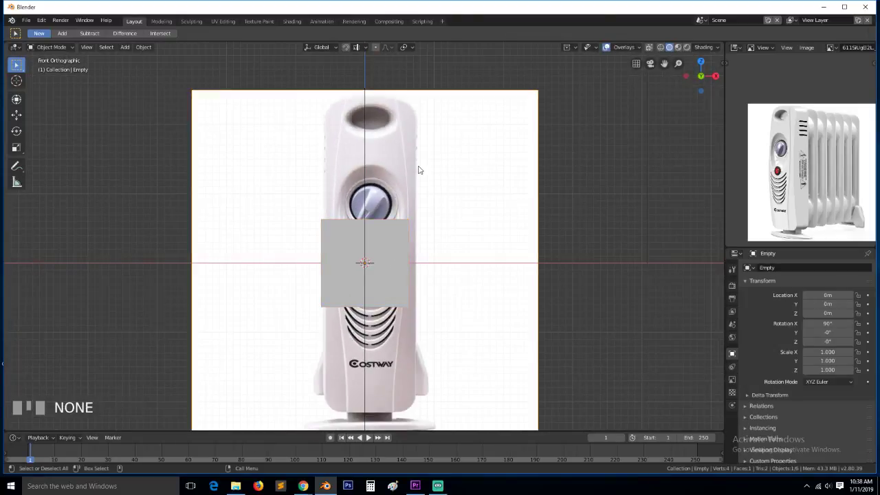
scroll(496, 193, "up", 1)
key("g")
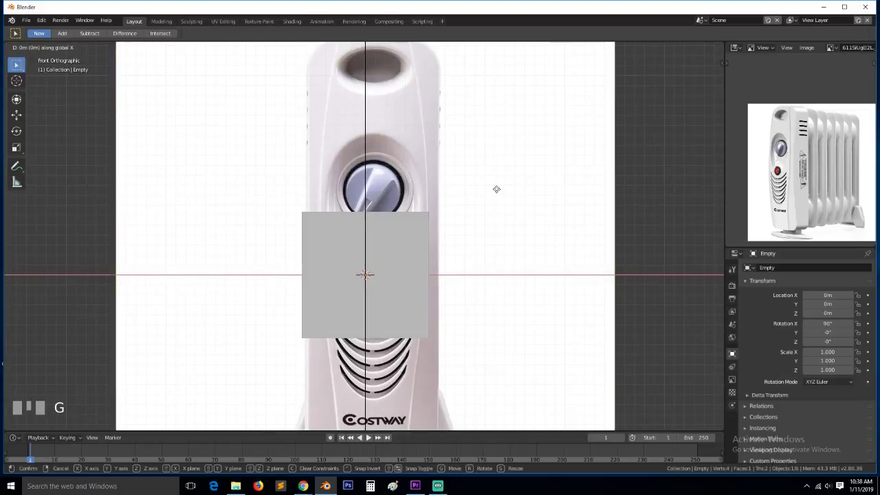
left_click(489, 189)
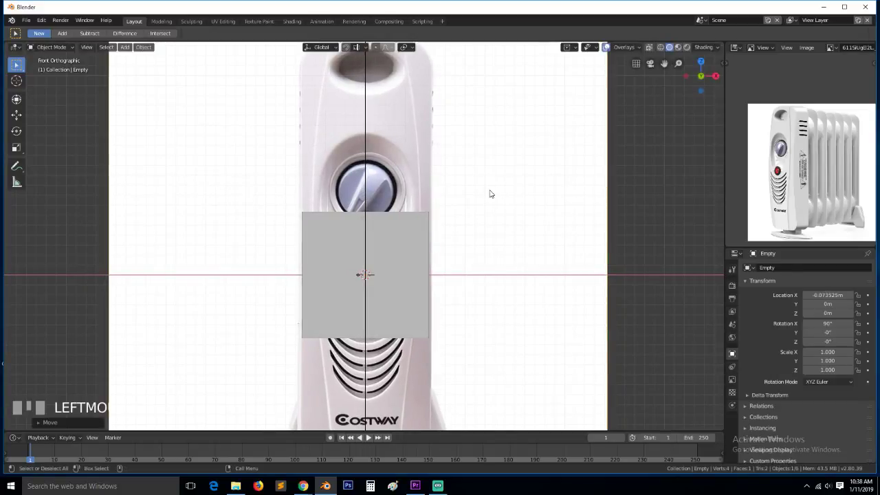
Hide the plane and fine-tune the front reference image along X to about -0.083 m, centring the red light on the axis
left_click(377, 282)
key("h")
left_click(467, 243)
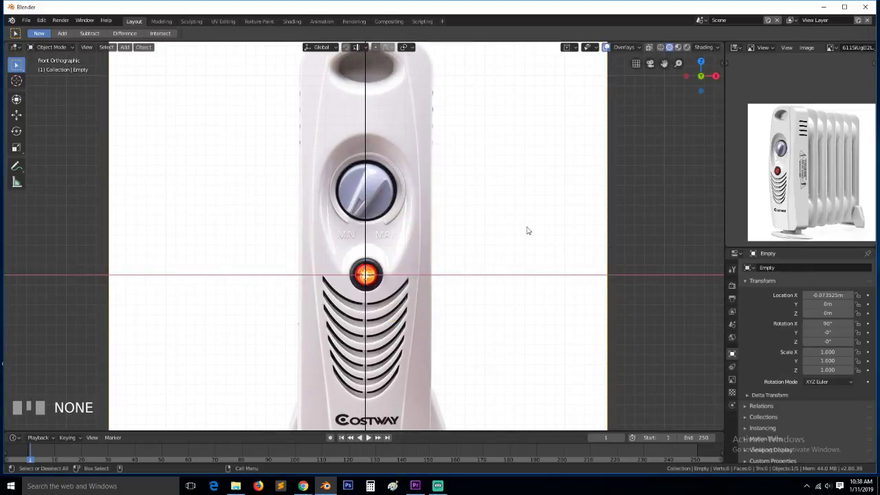
scroll(527, 230, "up", 5)
key("g")
key("x")
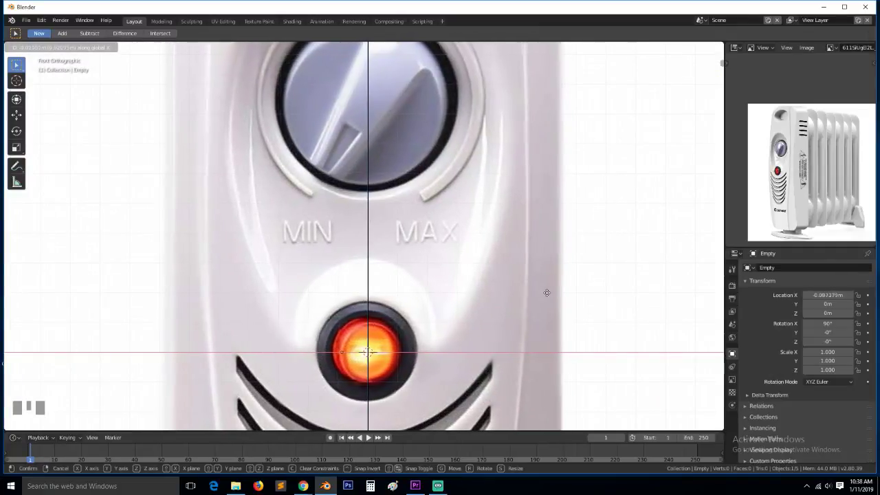
left_click(547, 292)
Unhide the plane and deselect everything
key("alt+h")
scroll(536, 286, "down", 4)
key("alt+a")
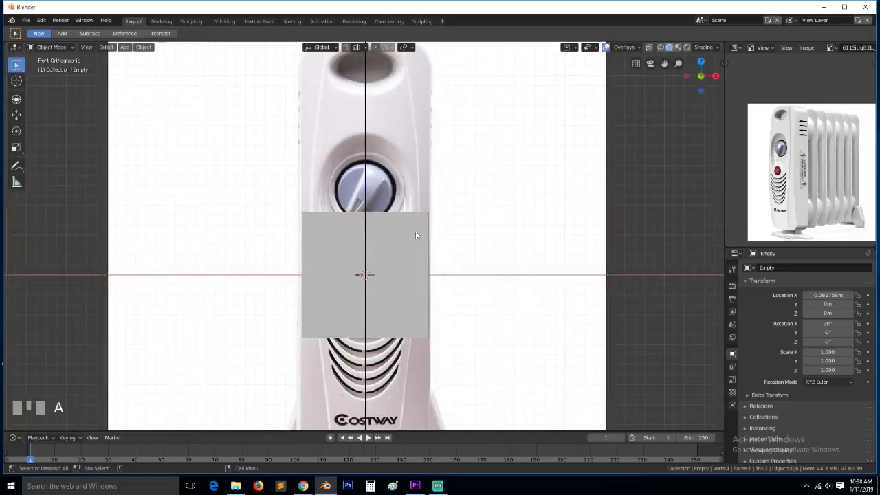
Select the plane and set the solid viewport shading to Random colour with Cavity enabled
key("alt+z")
left_click(408, 230)
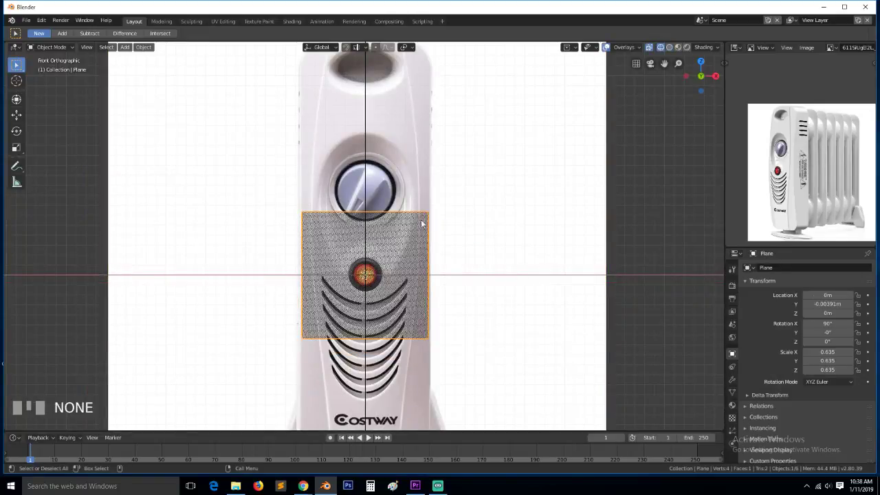
left_click(705, 48)
key("alt+z")
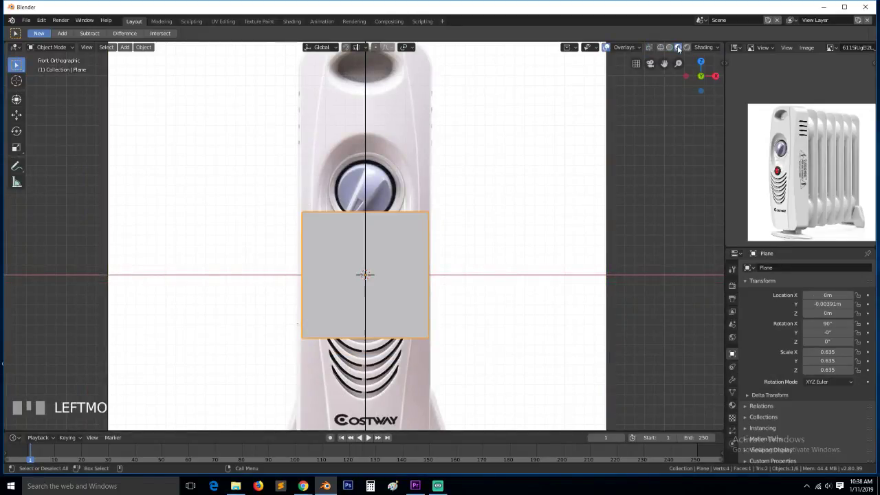
left_click(695, 48)
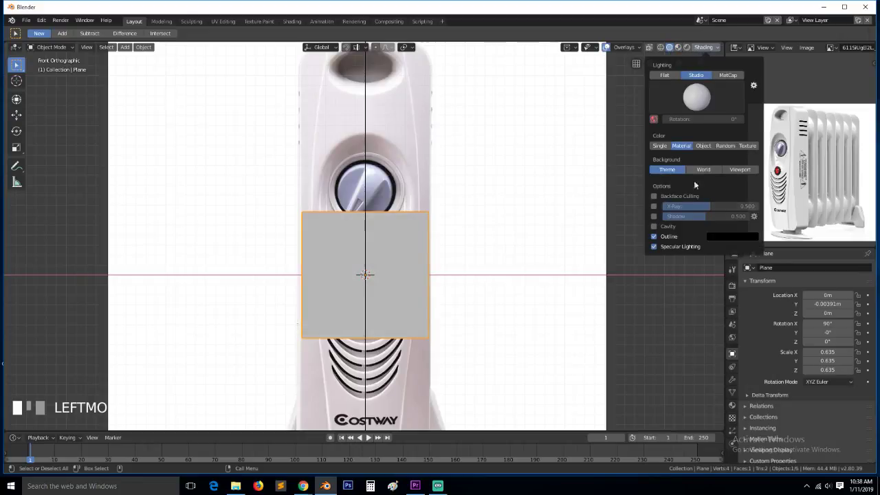
left_click(726, 146)
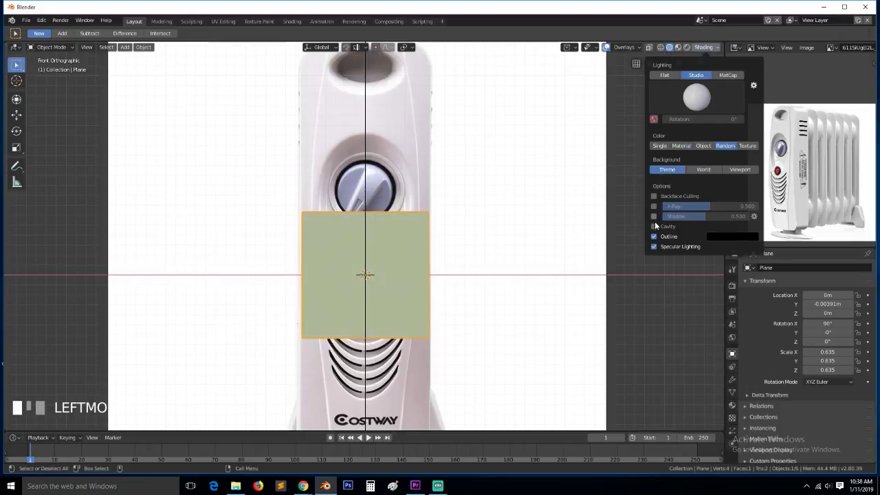
left_click(654, 227)
Cut the plane with a centred vertical edge loop and delete the outer left vertices, keeping only the right half
key("less")
key("Tab")
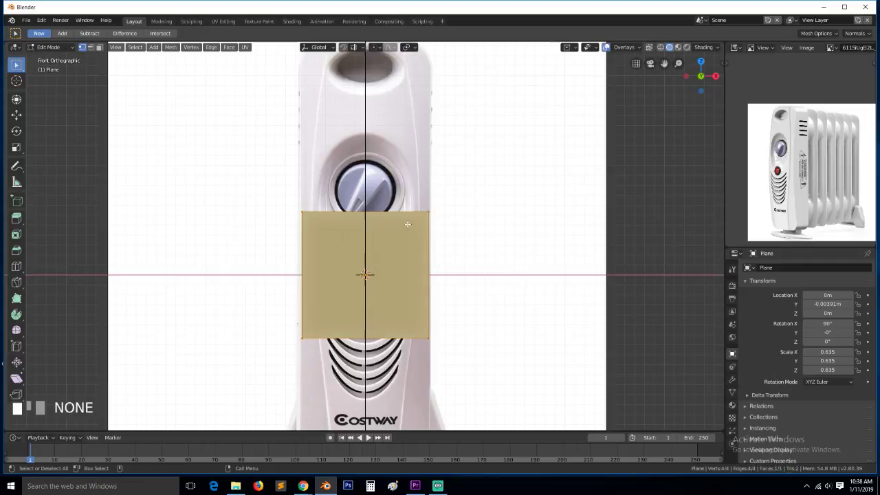
scroll(369, 216, "down", 1)
key("ctrl+r")
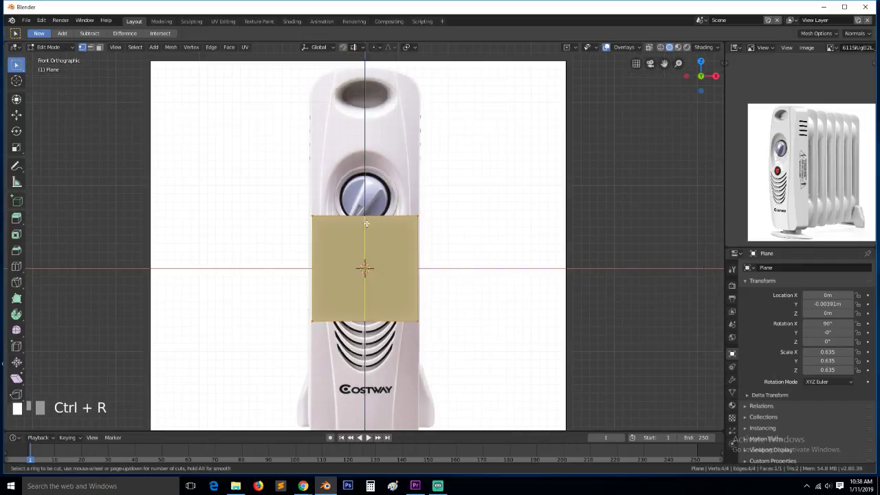
left_click(366, 223)
right_click(367, 223)
left_click(303, 251, "alt")
key("x")
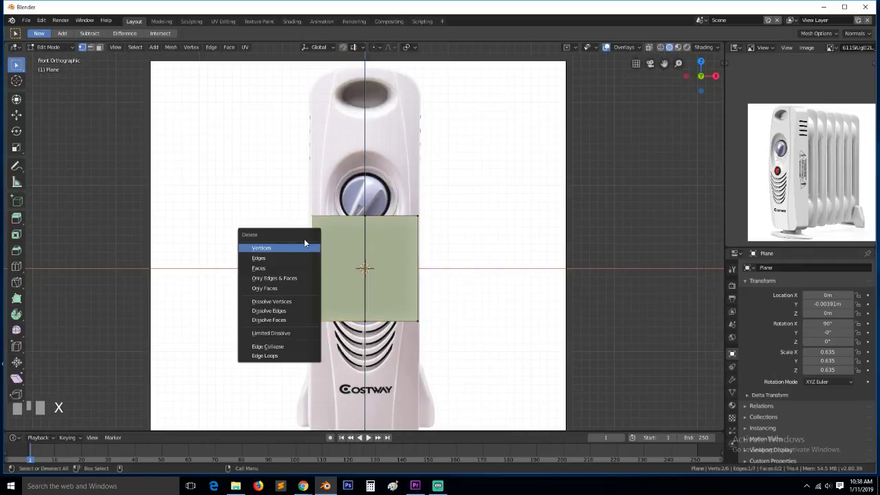
left_click(306, 246)
key("Tab")
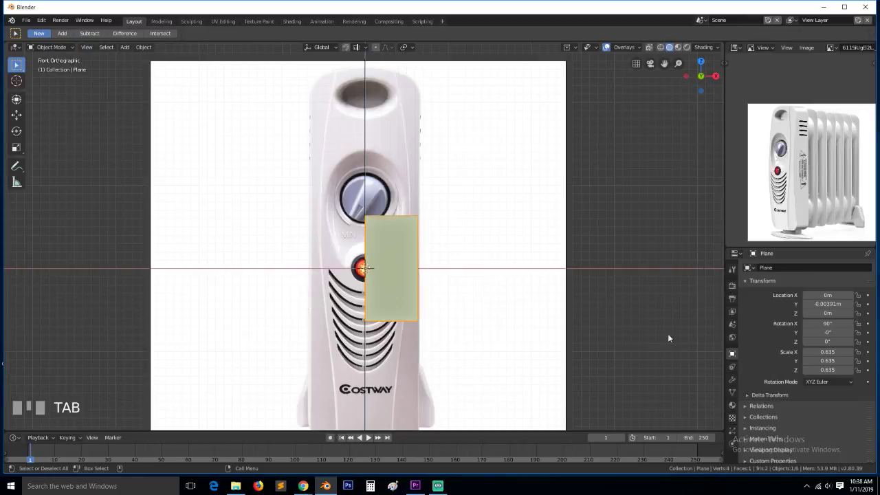
Add a Mirror modifier to the half plane
left_click(732, 379)
left_click(793, 268)
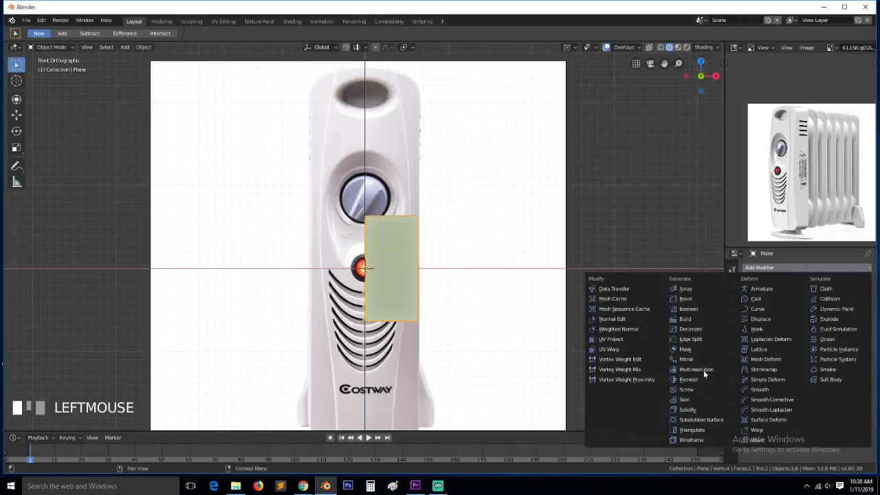
left_click(685, 359)
Move the plane's top edge about 1.765 m up along Z to the top of the heater body
key("Tab")
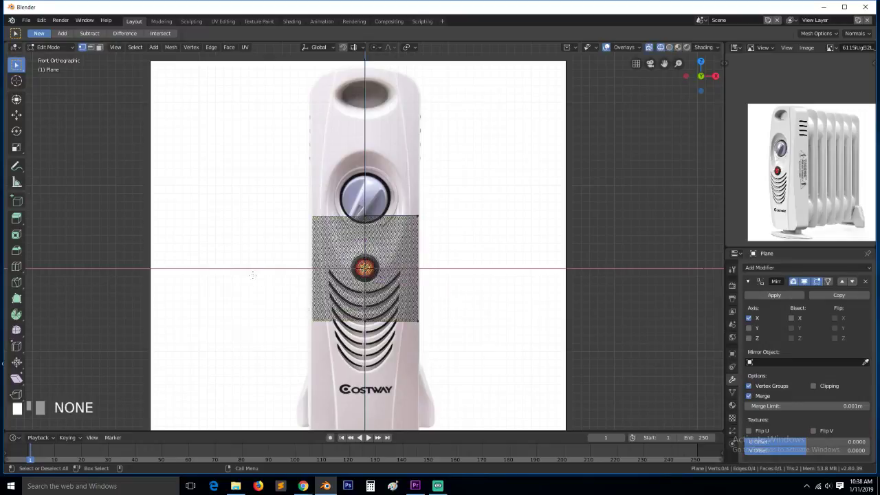
left_click(391, 226)
left_click(393, 227, "shift")
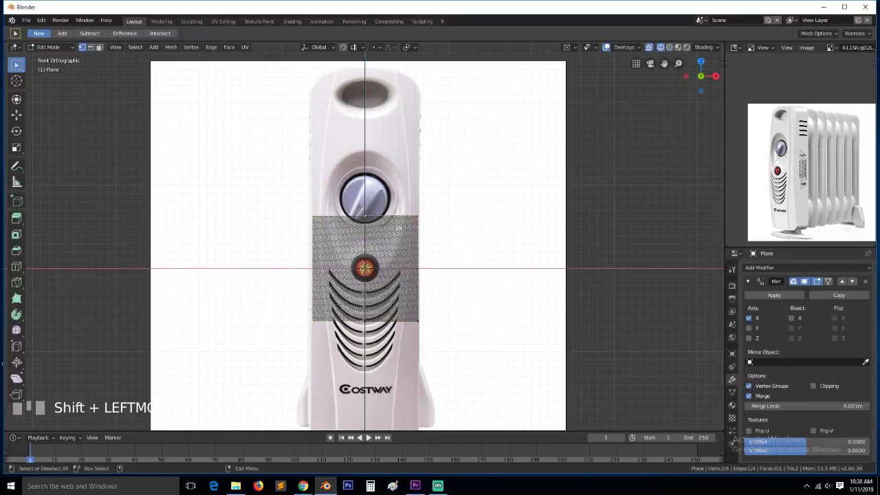
key("g")
key("z")
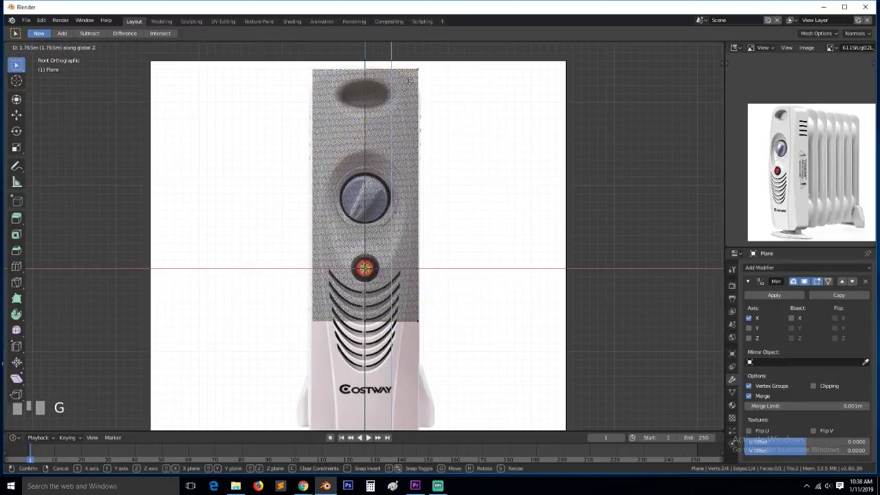
left_click(413, 194)
Move the plane's bottom edge down along Z to the lower end of the heater body in the front reference
scroll(414, 195, "down", 5)
left_click(366, 269)
left_click(388, 267, "shift")
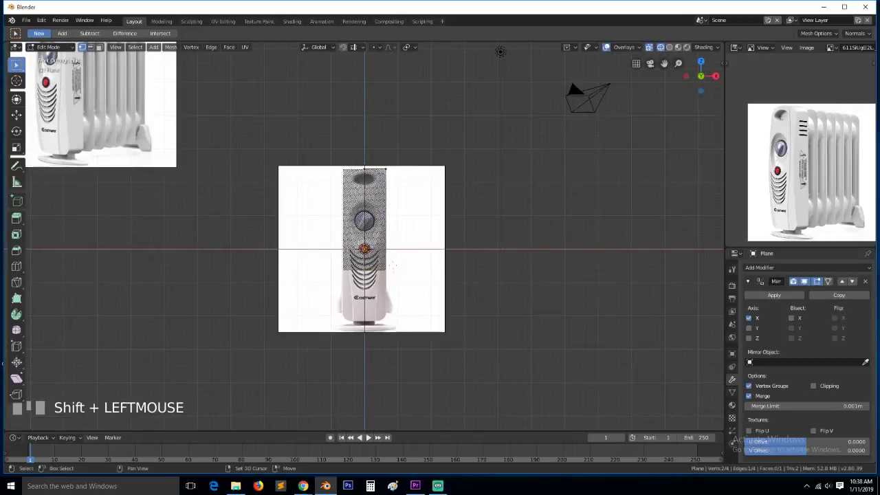
scroll(801, 172, "up", 3)
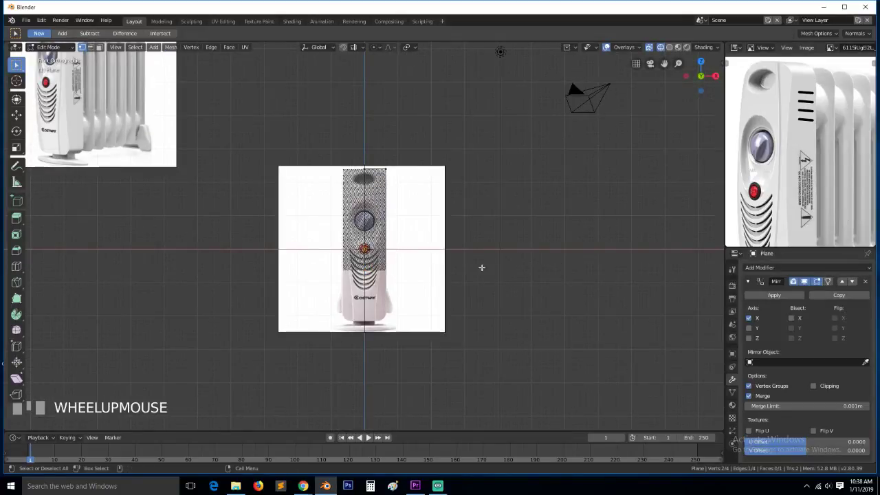
key("g")
key("z")
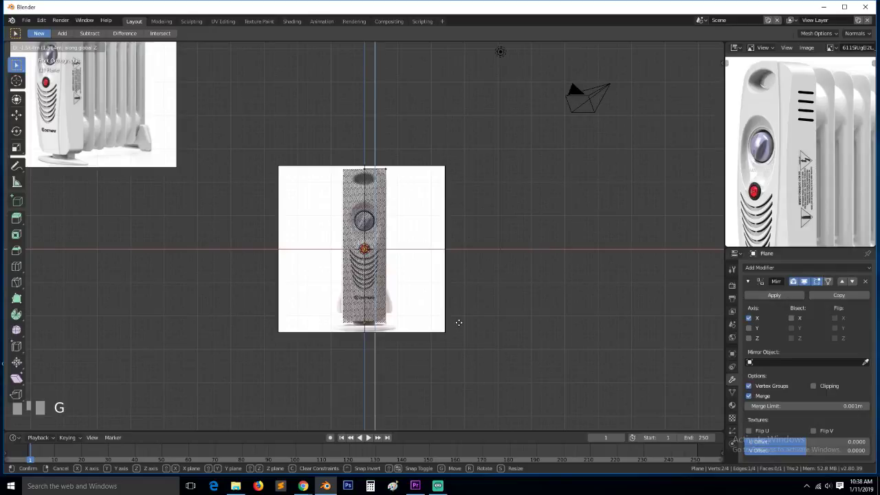
left_click(459, 323)
Add a vertical loop cut to the plane and slide it close to the outer right edge
scroll(392, 222, "up", 6)
scroll(391, 221, "down", 3)
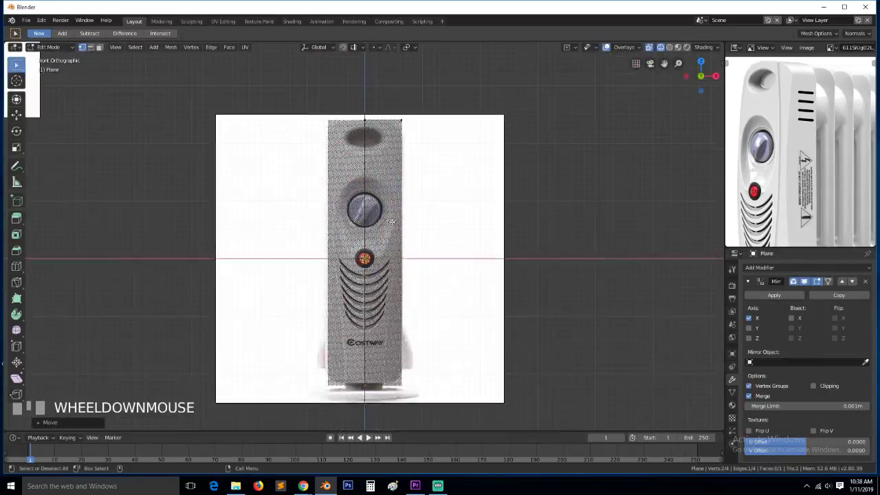
scroll(392, 221, "up", 2)
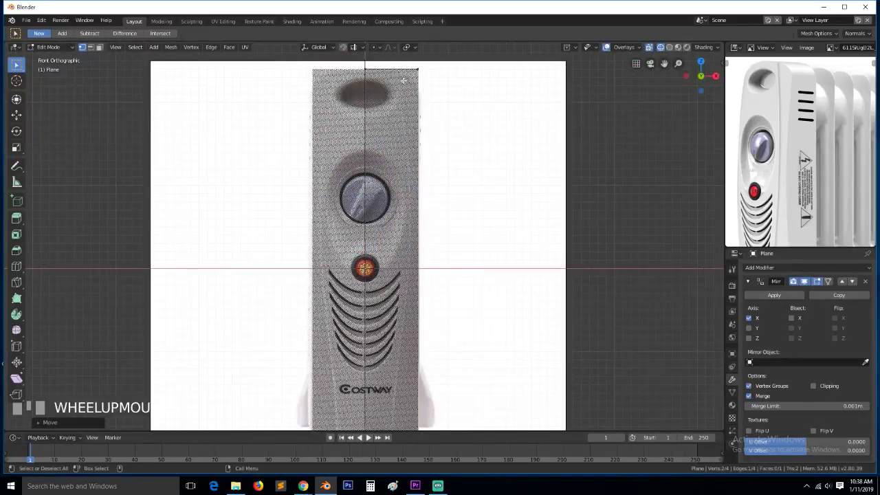
scroll(389, 405, "down", 1)
key("ctrl+r")
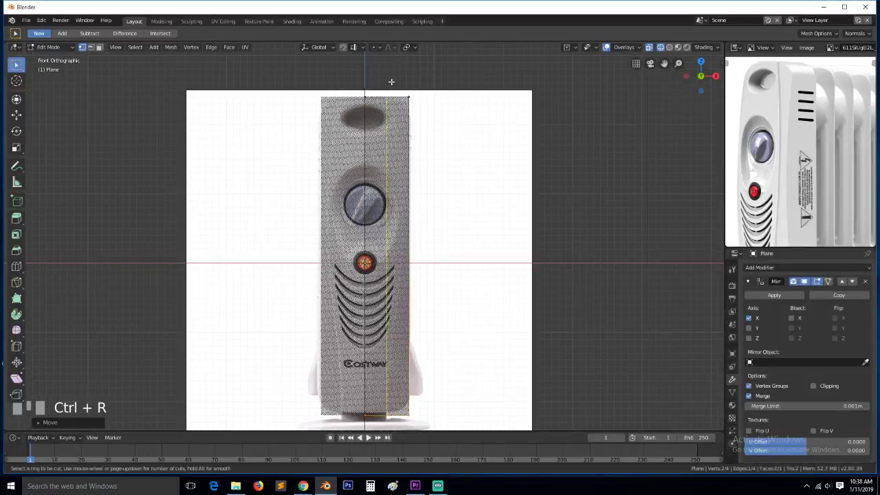
left_click(393, 87)
left_click(406, 90)
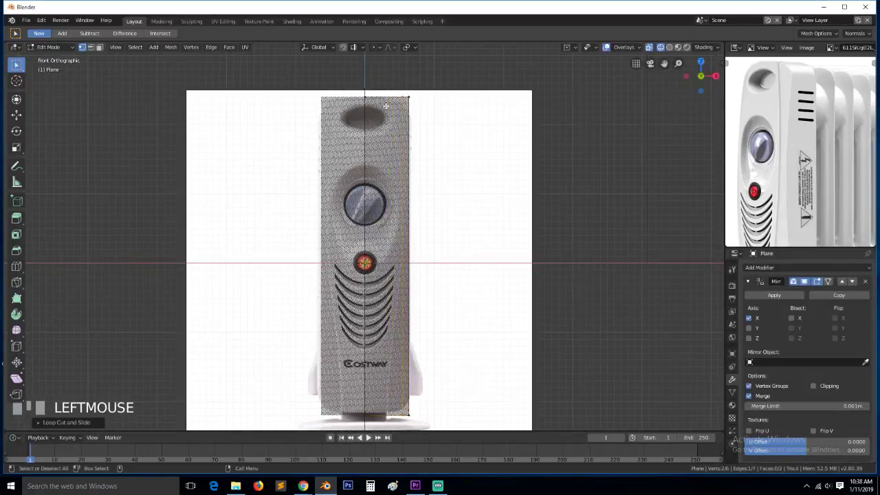
Move the whole plane slightly forward, off the front reference image, and return to the front view
key("Tab")
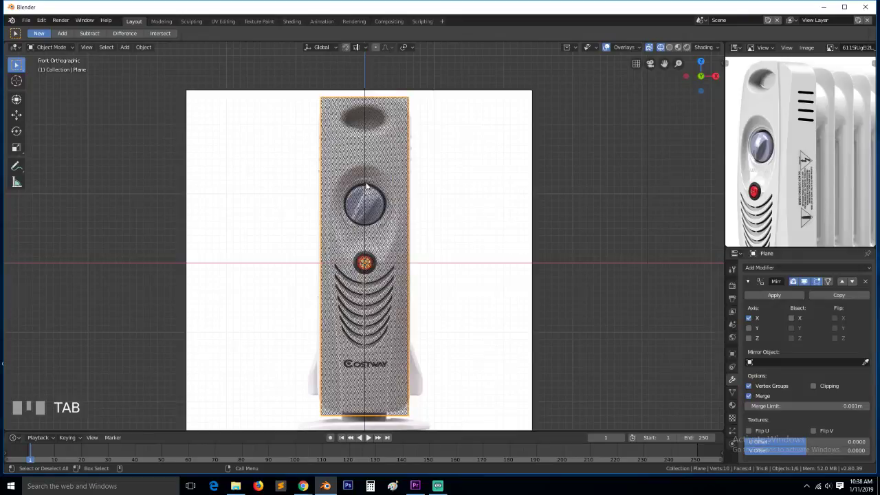
middle_click_drag(366, 186, 396, 215)
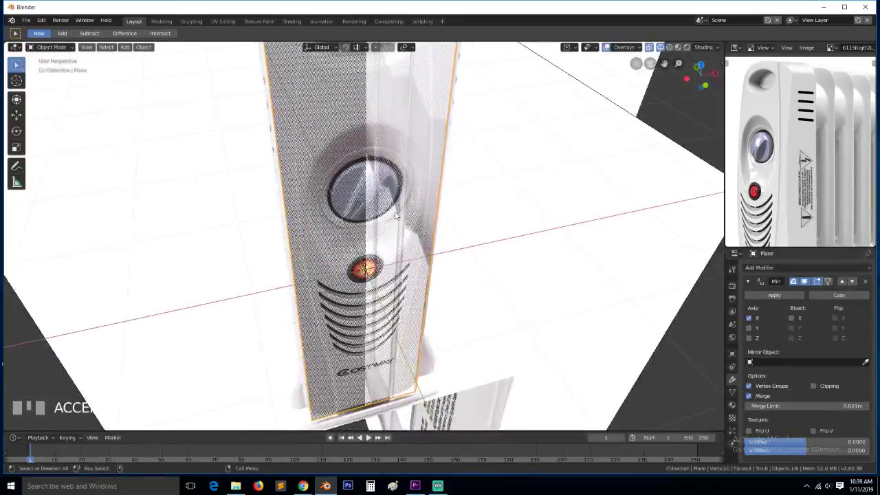
key("g")
left_click(394, 220)
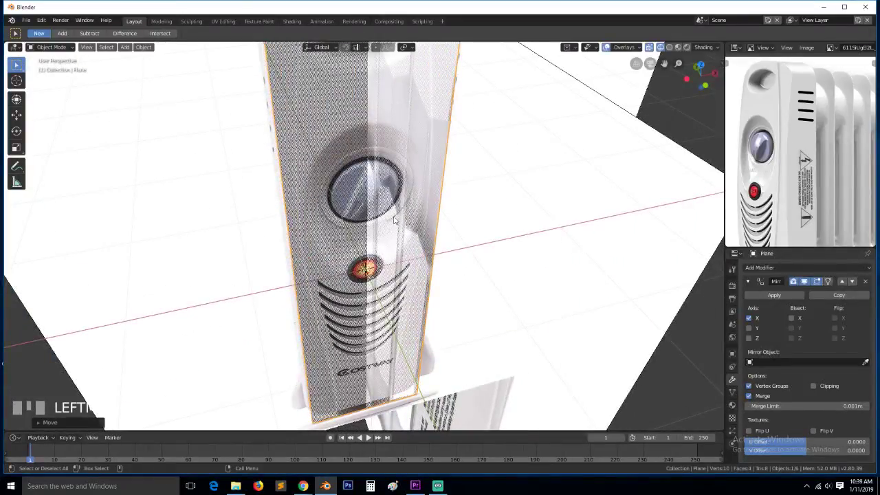
key("KP_1")
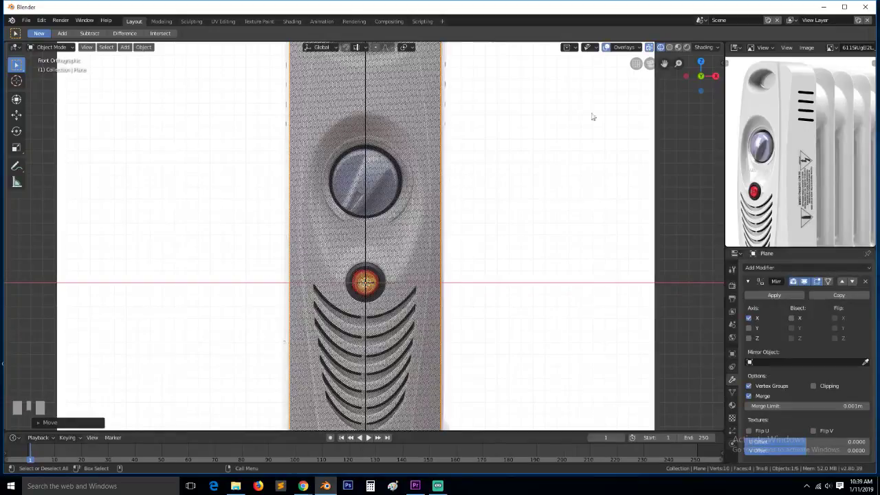
Review the viewport overlay options and toggle X-ray display off and back on
left_click(626, 47)
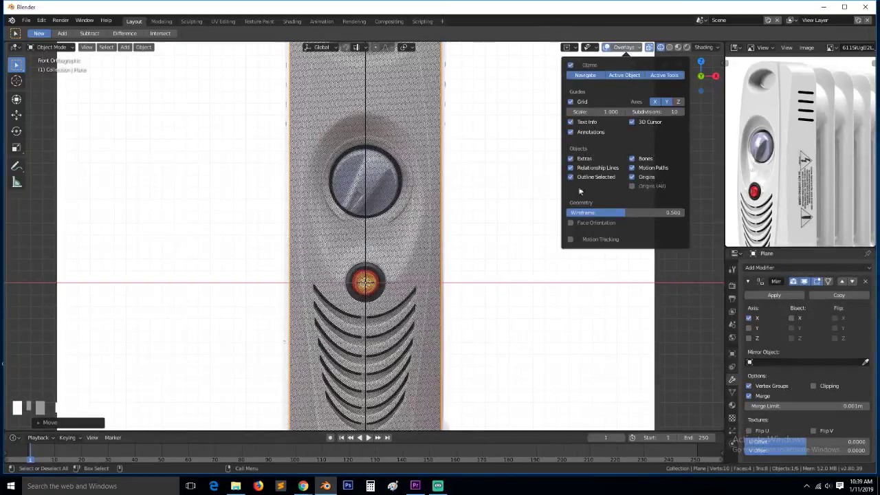
left_click(626, 49)
left_click(632, 121)
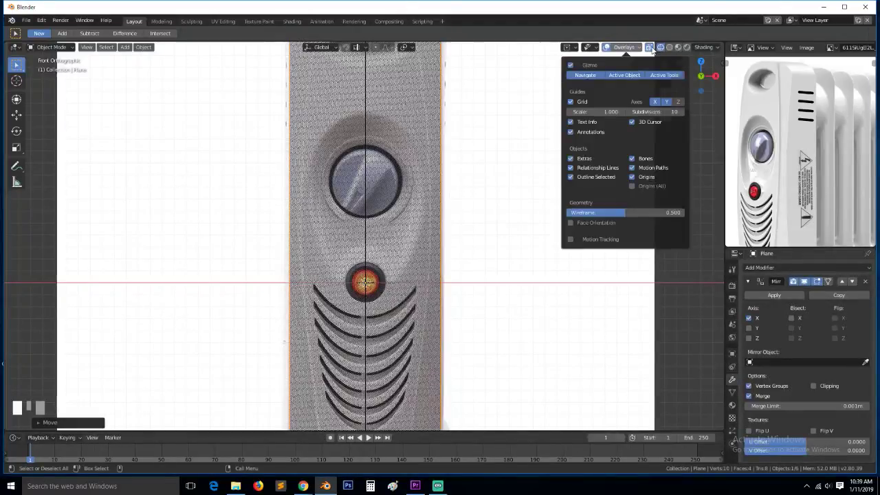
left_click(650, 47)
left_click(650, 48)
left_click(649, 47)
left_click(650, 48)
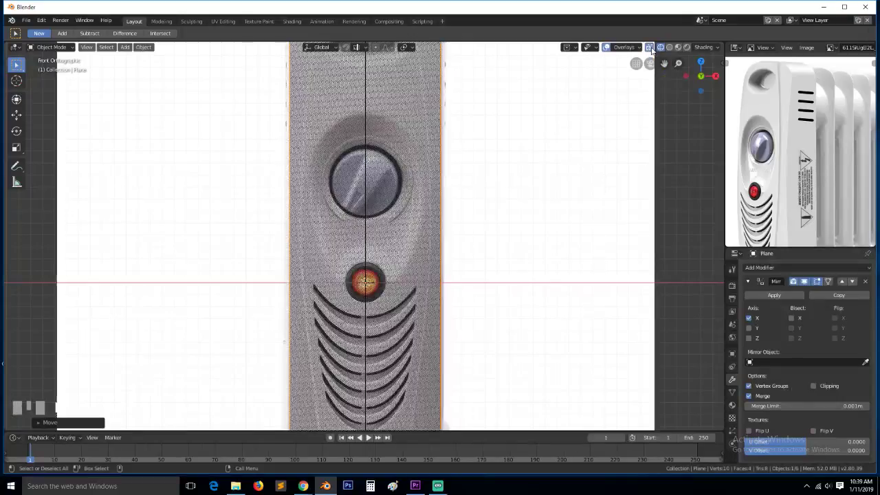
key("z")
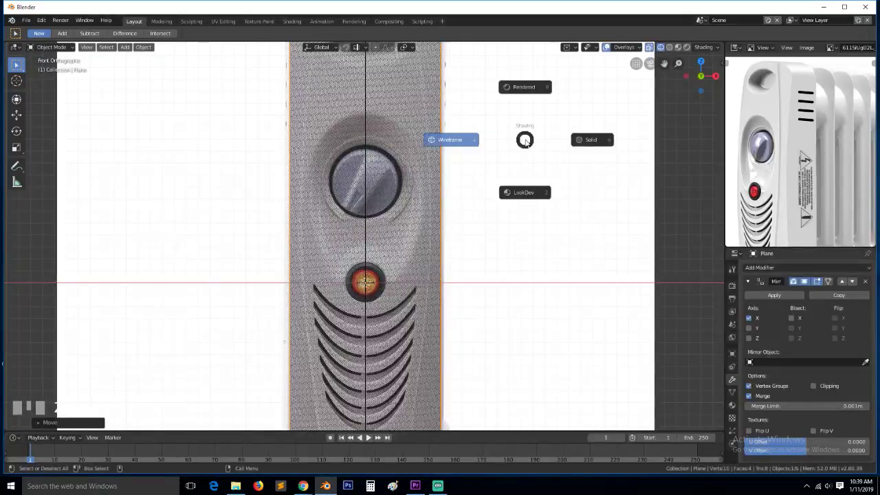
key("Escape")
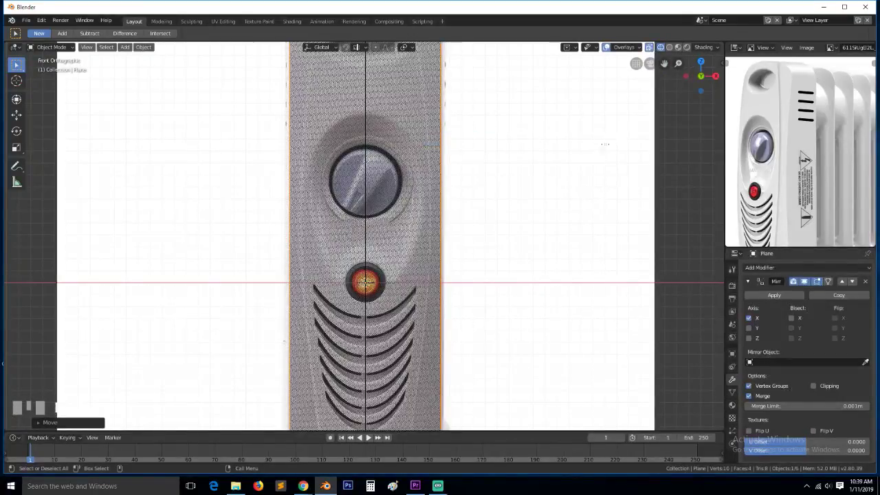
Compare wireframe and solid shading with X-ray off, and restore wireframe shading with X-ray on
key("alt+z")
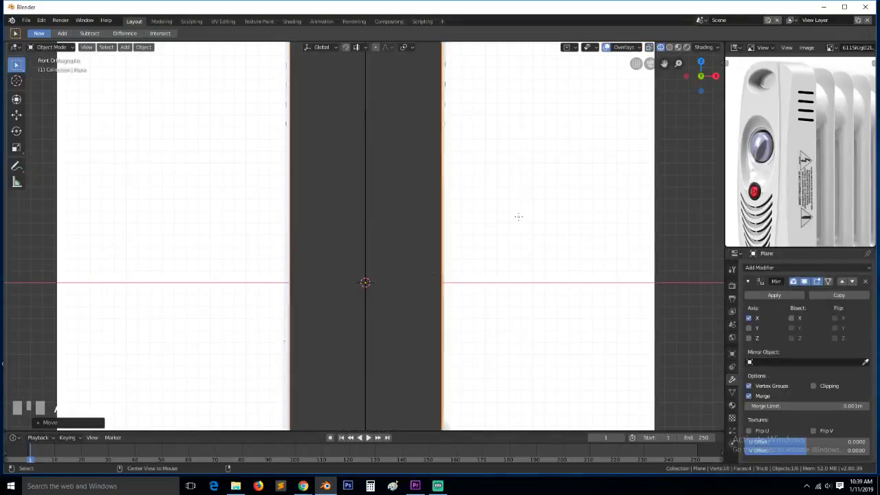
key("z")
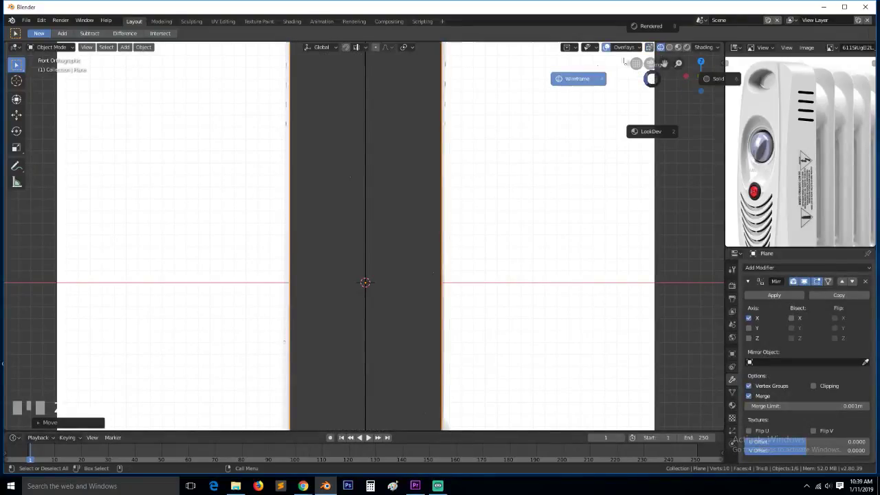
left_click(583, 78)
key("z")
left_click(622, 135)
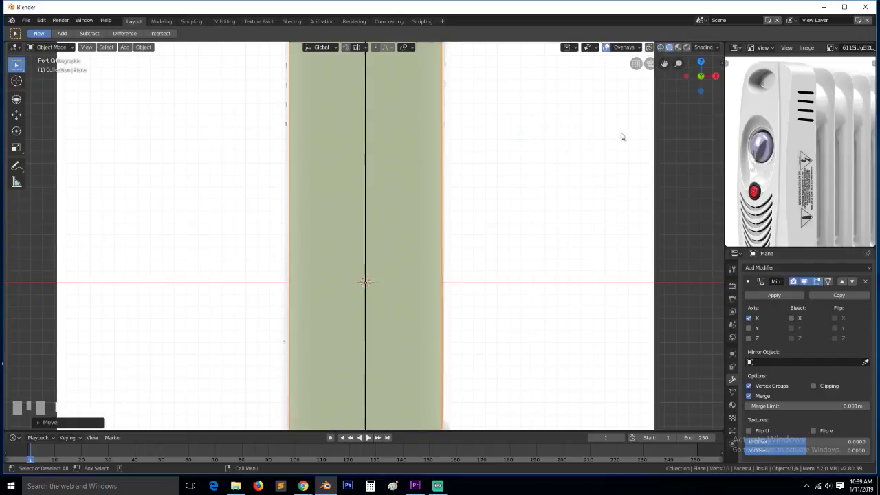
key("z")
left_click(474, 121)
left_click(664, 49)
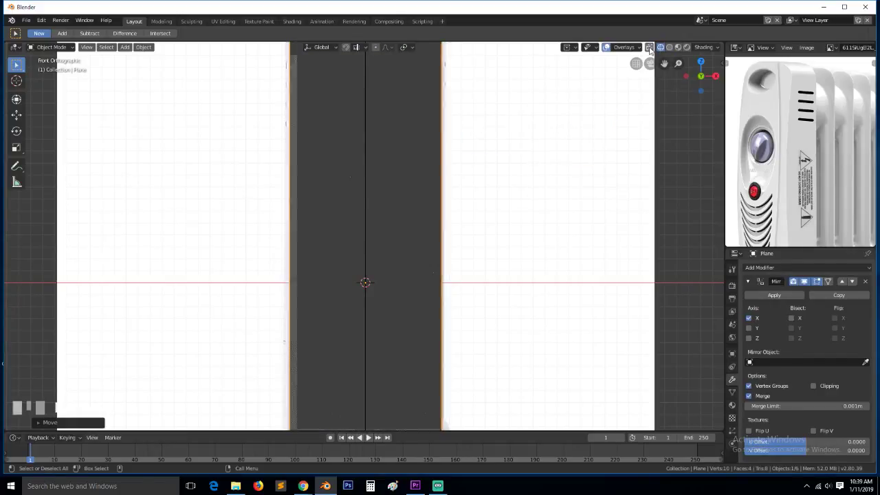
Add a horizontal loop cut across the plane just below the centre of the red power switch
scroll(511, 158, "down", 2)
key("Tab")
scroll(364, 268, "up", 6)
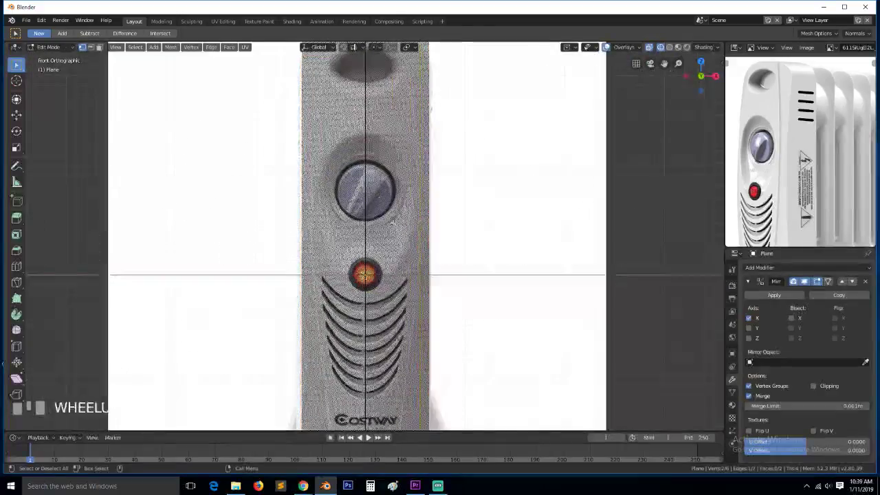
scroll(464, 213, "down", 5)
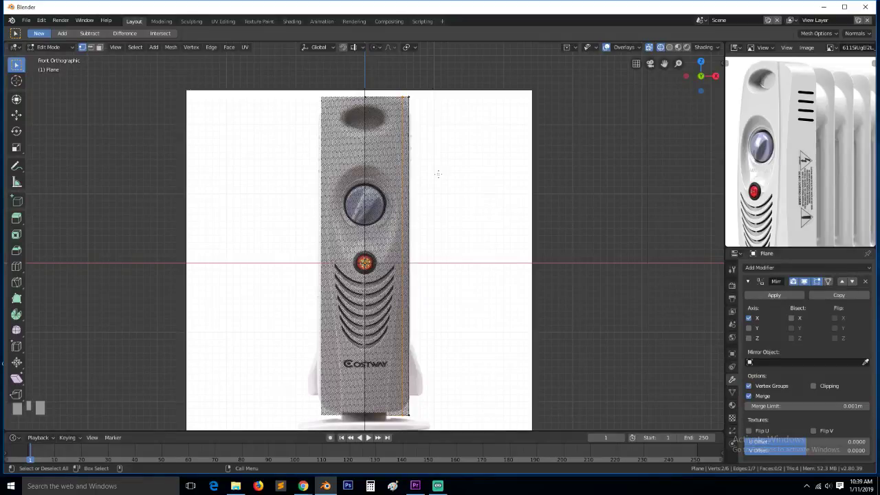
key("ctrl+r")
left_click(386, 237)
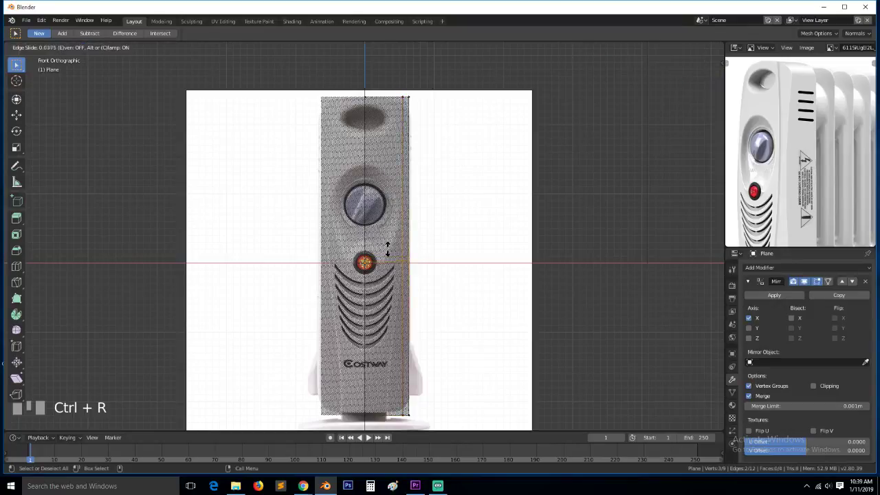
left_click(388, 252)
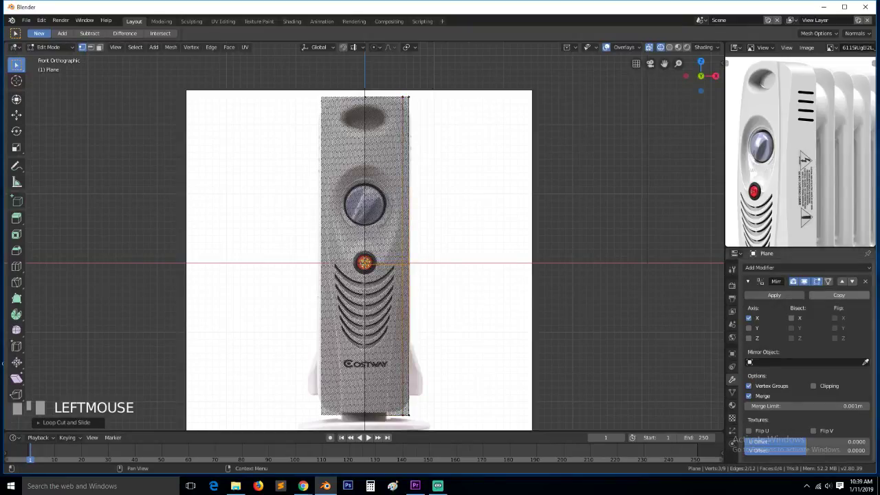
key("alt+Tab")
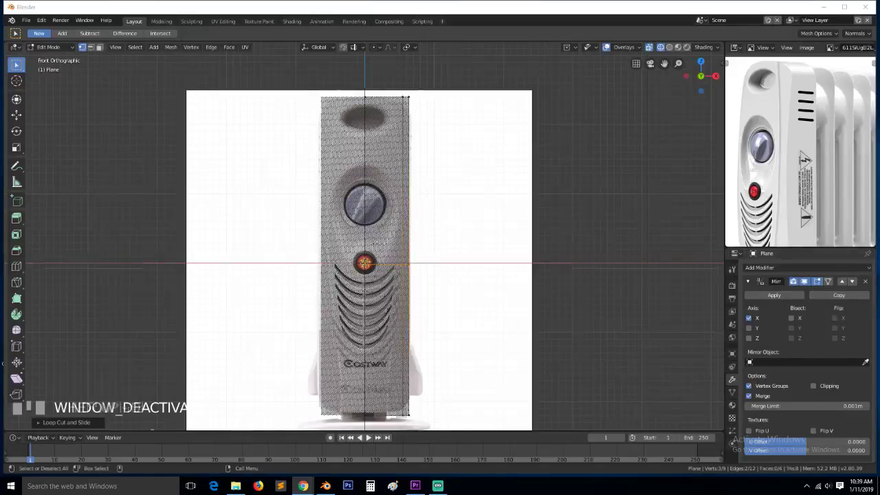
Move the top and bottom vertices of the inner vertical edge line inward along X to bow it along the body's side contour
scroll(416, 76, "down", 1)
left_click(413, 68)
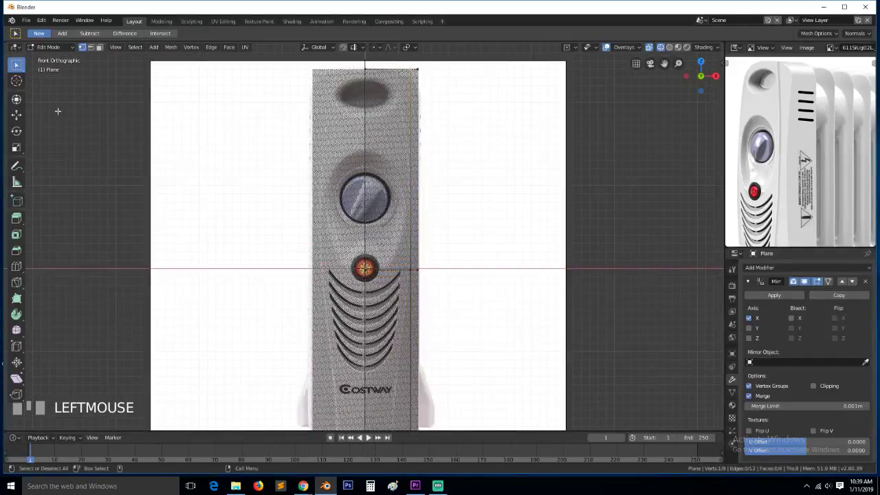
scroll(391, 326, "down", 2)
left_click(393, 361, "shift")
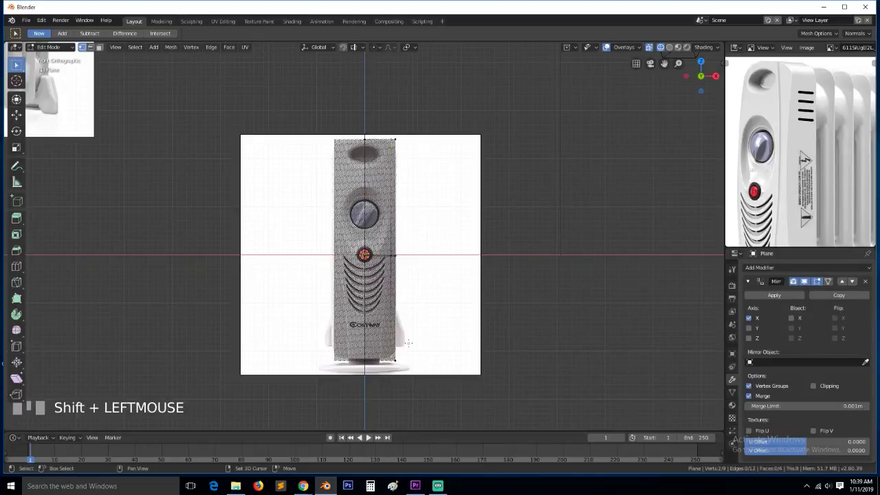
scroll(162, 122, "up", 2)
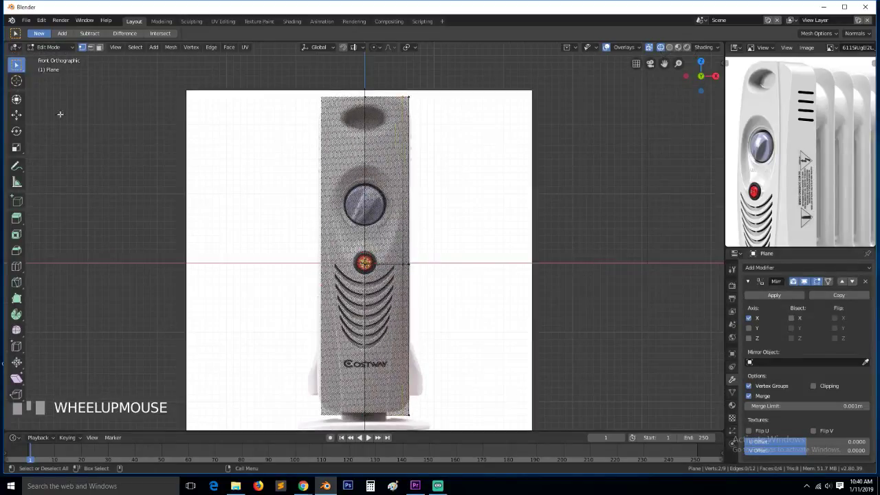
left_click(17, 115)
scroll(492, 274, "up", 4)
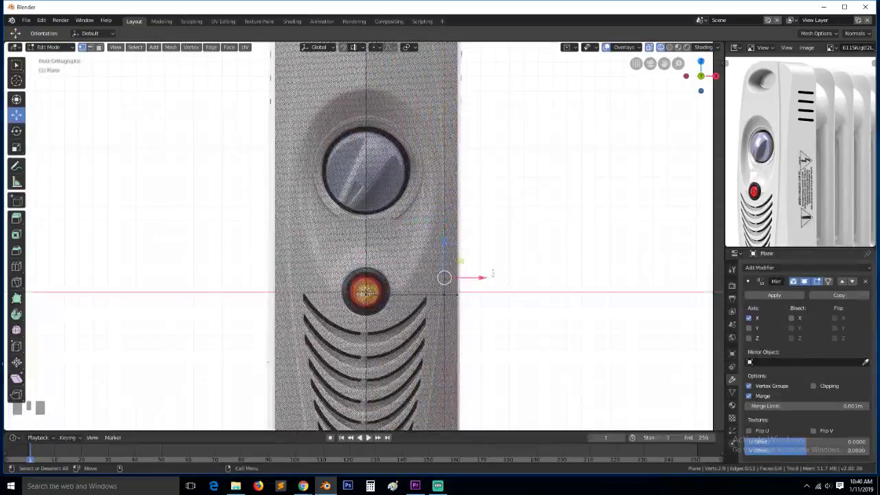
scroll(493, 274, "down", 2)
left_click_drag(448, 266, 434, 261)
scroll(456, 219, "down", 2)
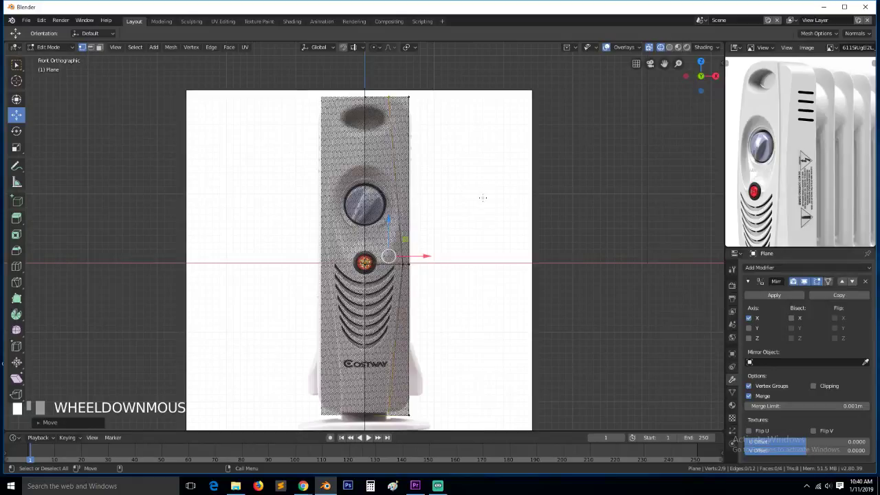
Compare the bowed inner edge line with the front photo and the perspective reference image
key("Tab")
scroll(495, 197, "up", 8)
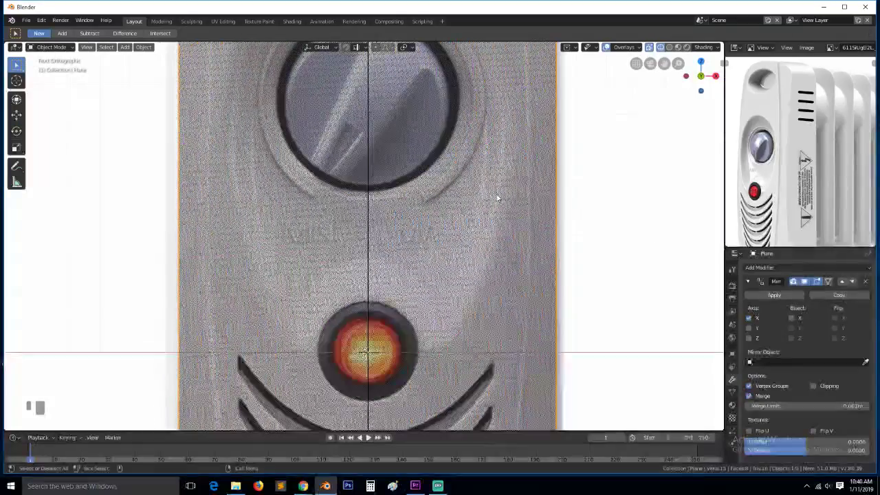
scroll(498, 199, "down", 3)
key("Tab")
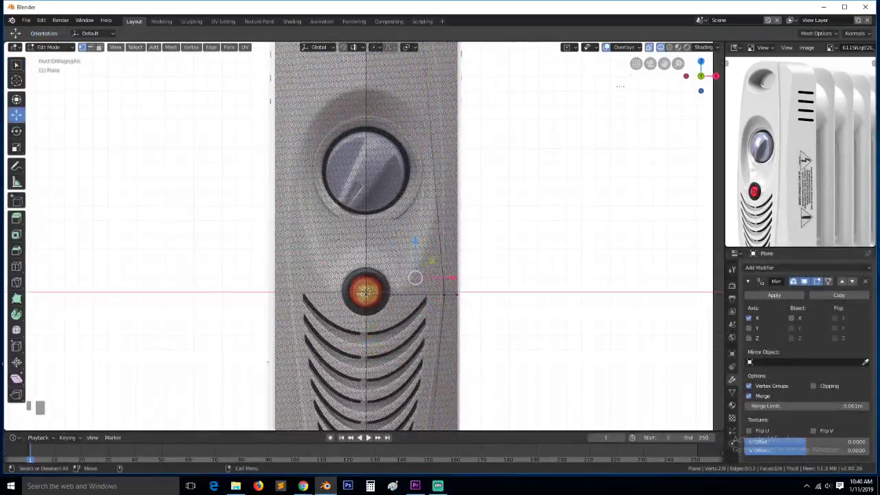
middle_click_drag(526, 198, 525, 216, "shift")
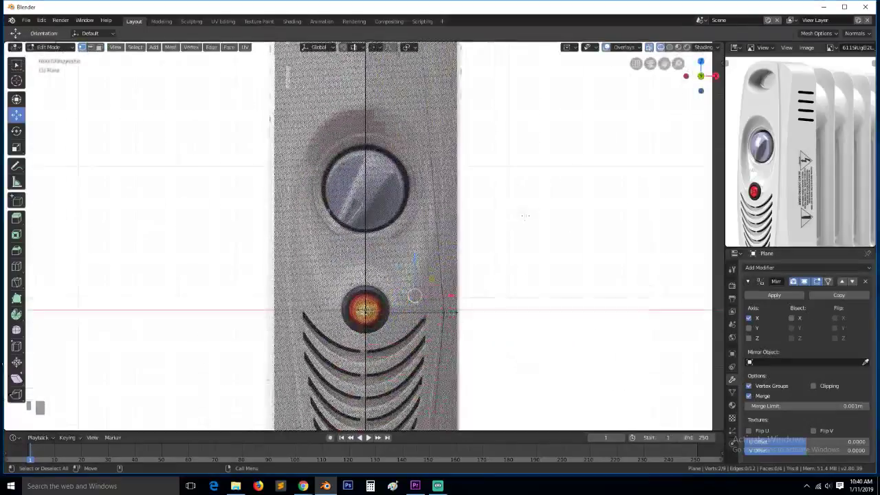
scroll(525, 216, "down", 5)
scroll(495, 260, "up", 3)
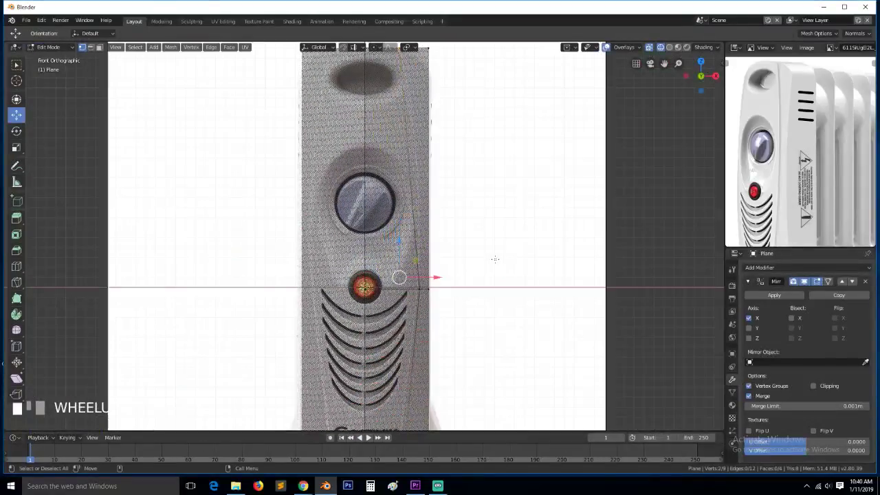
middle_click_drag(767, 180, 808, 114)
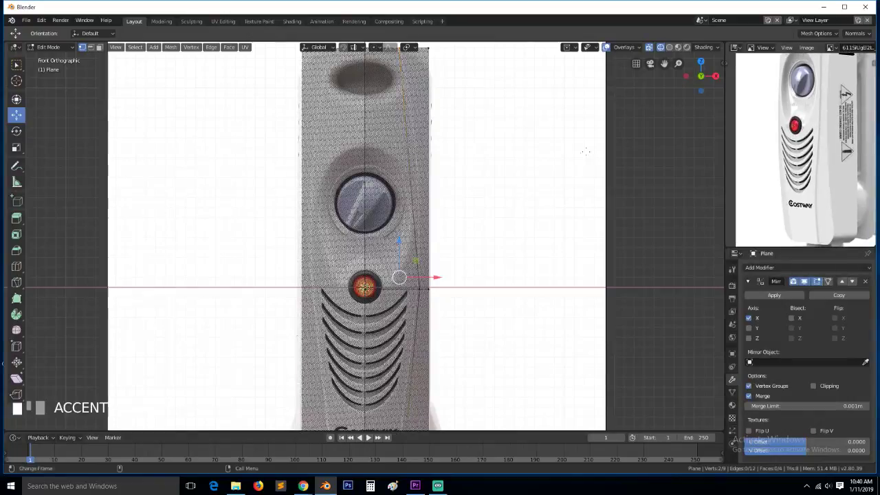
Add a horizontal loop cut just above the control knob and move its vertex on the inner edge line slightly outward along X
key("ctrl+r")
left_click(387, 122)
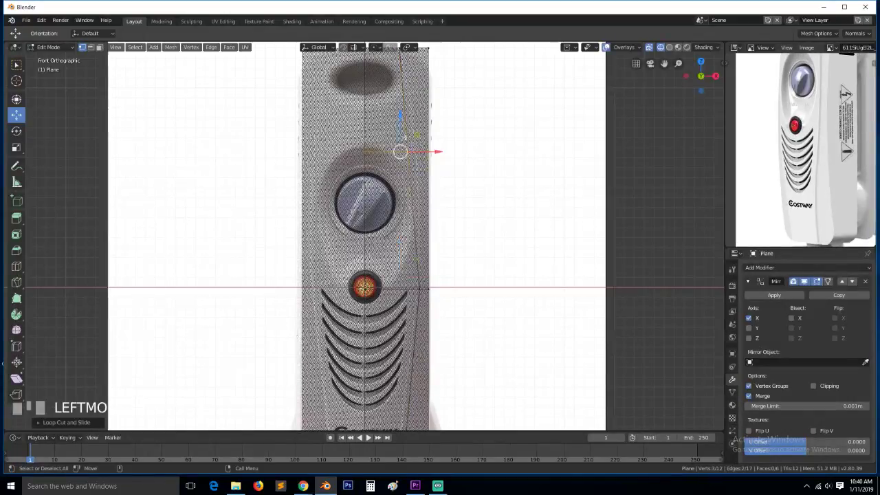
key("alt+a")
left_click(421, 152)
left_click_drag(444, 151, 453, 151)
Add a horizontal loop cut near the lowest vent slots and move its vertex on the inner edge line outward along X
scroll(413, 171, "down", 2)
key("ctrl+r")
left_click(403, 359)
right_click(402, 363)
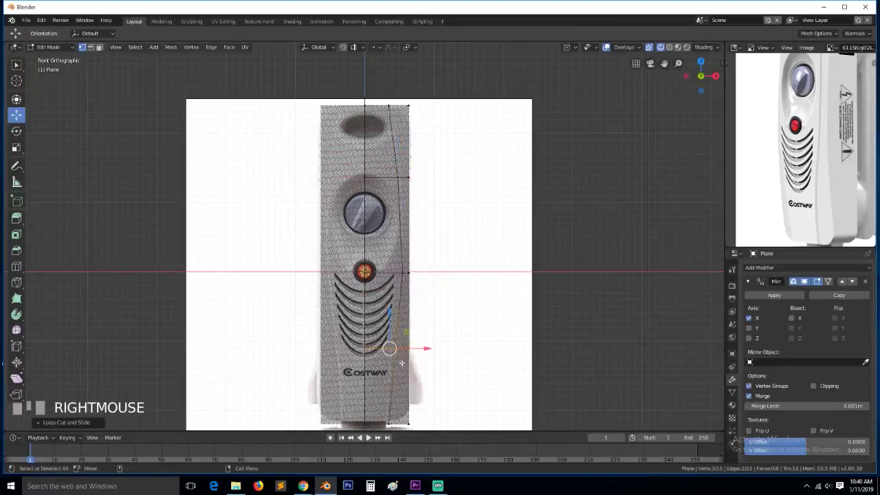
key("alt+a")
left_click(399, 351)
left_click_drag(423, 348, 426, 349)
Apply the plane's transform and round its outer top and bottom corners with a three-segment vertex bevel of about 0.26
scroll(780, 158, "down", 3)
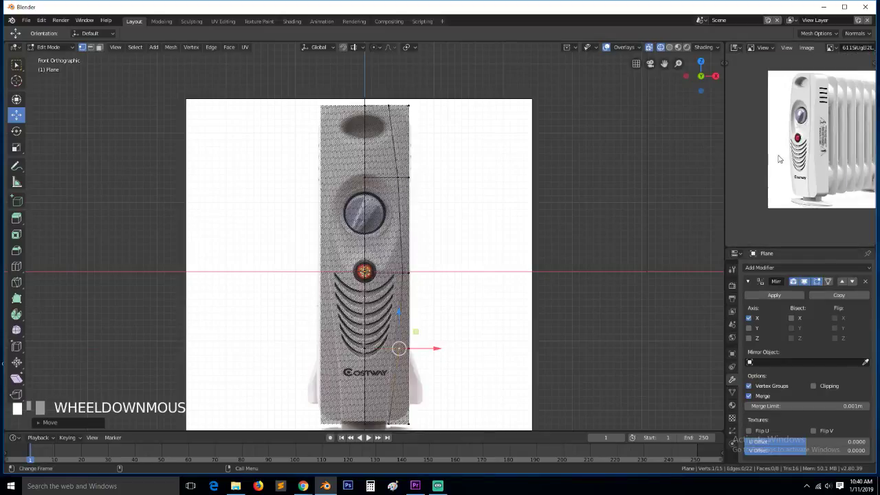
scroll(780, 159, "up", 1)
middle_click_drag(780, 159, 791, 191)
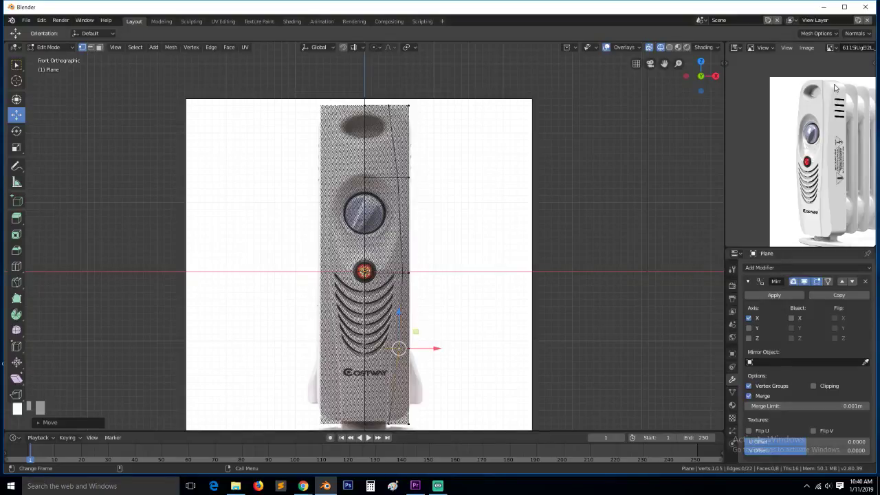
left_click(403, 108)
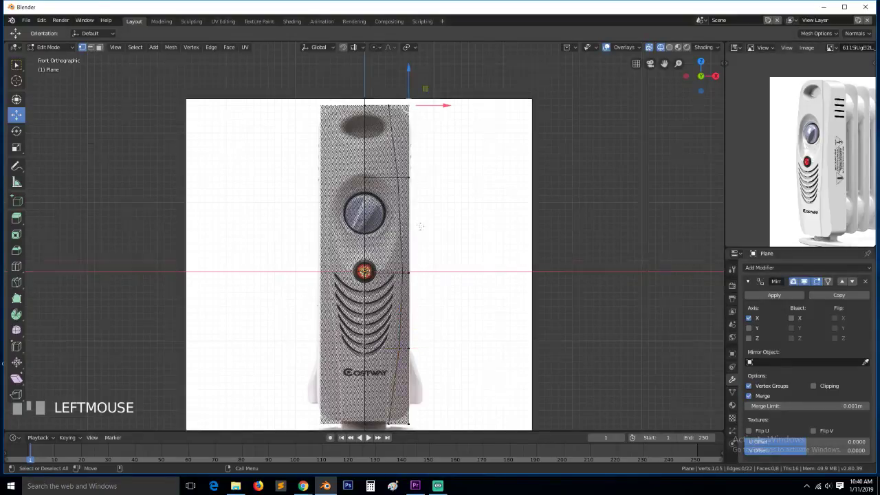
scroll(403, 108, "down", 2)
left_click(393, 256, "shift")
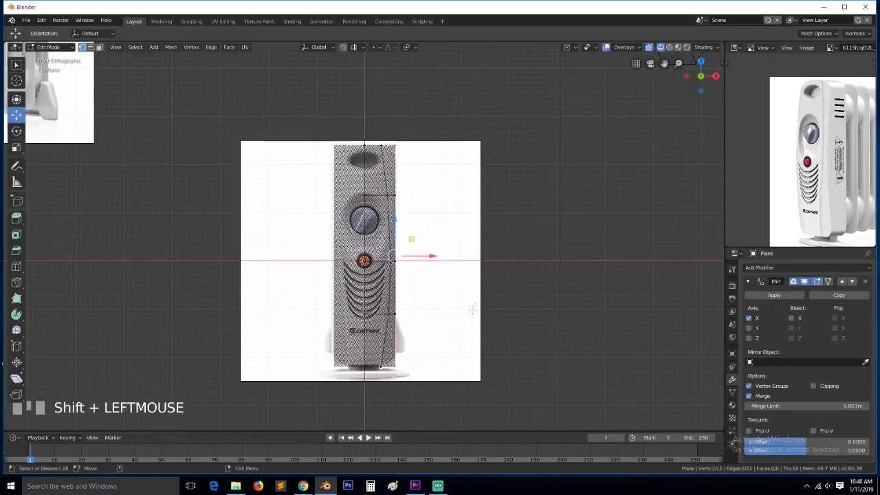
key("Tab")
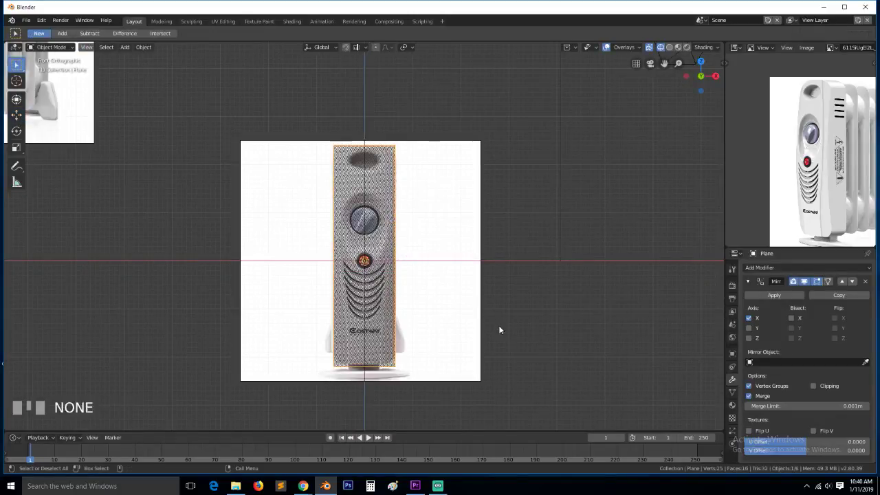
key("ctrl+a")
left_click(492, 354)
key("Tab")
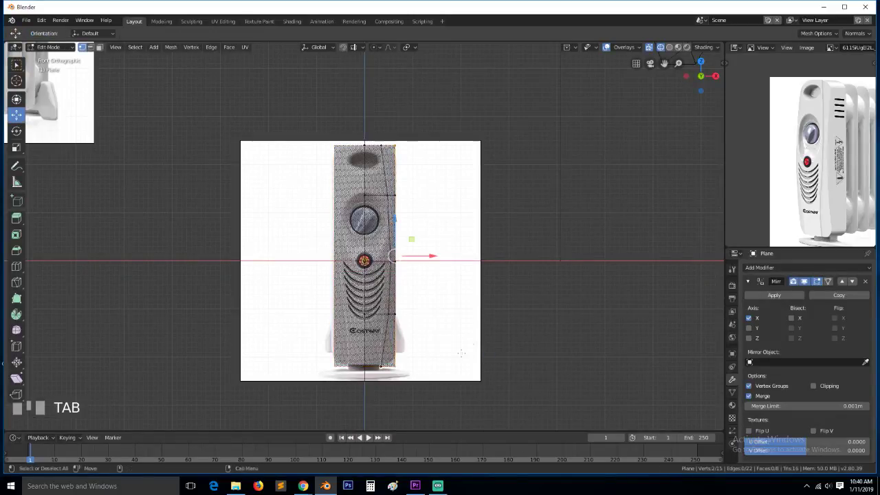
key("ctrl+shift+b")
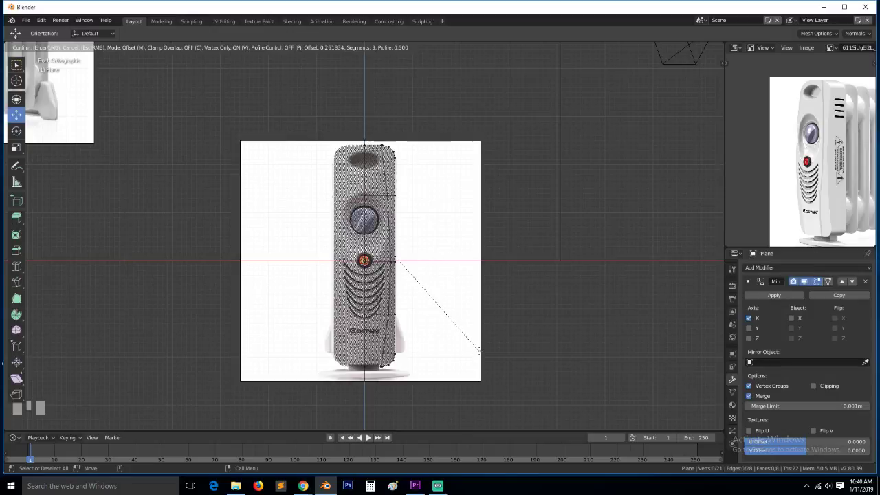
left_click(482, 350)
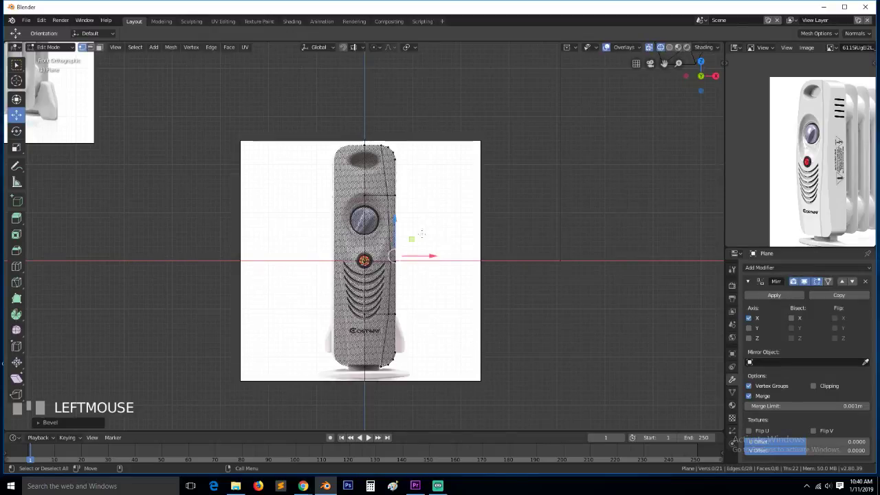
Check the rounded body in solid shading from an angle, and return to wireframe editing in the front view
scroll(422, 250, "up", 3)
key("Tab")
scroll(397, 168, "down", 1)
key("z")
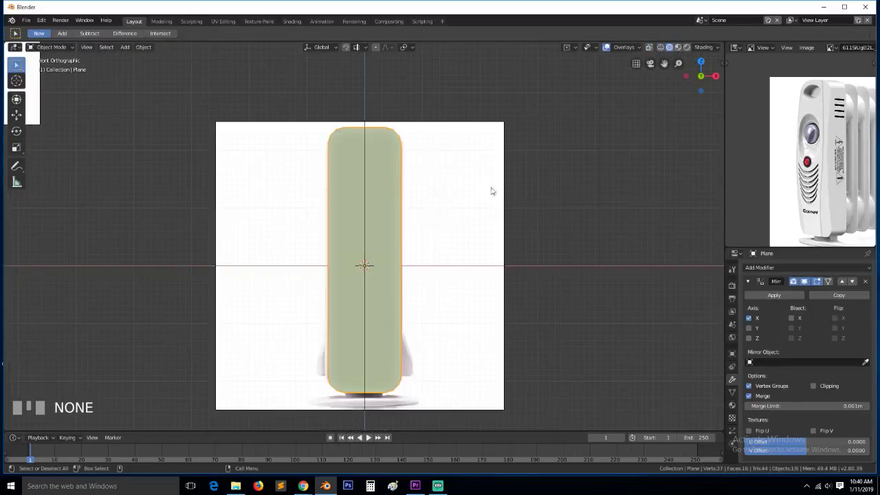
mouse_move(493, 191)
middle_mouse_down()
mouse_move(462, 216)
mouse_move(418, 225)
mouse_move(447, 223)
middle_mouse_up()
key("KP_1")
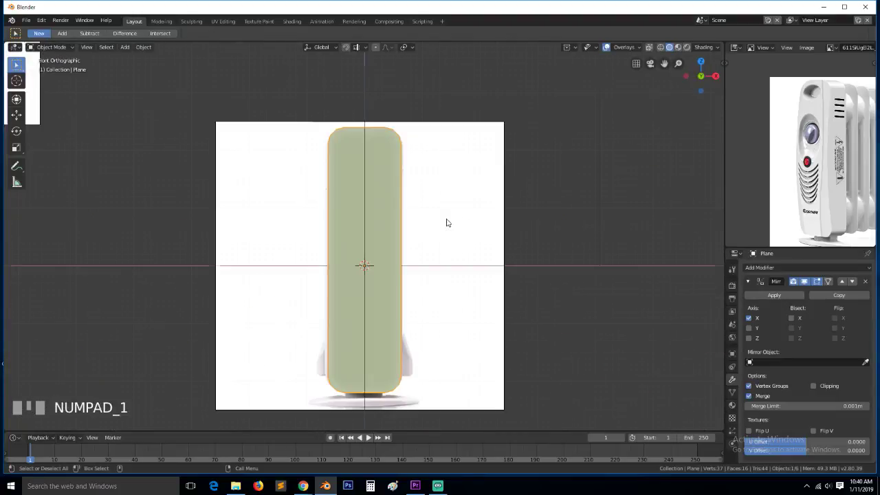
key("Tab")
key("z")
left_click(374, 225)
scroll(374, 224, "up", 3)
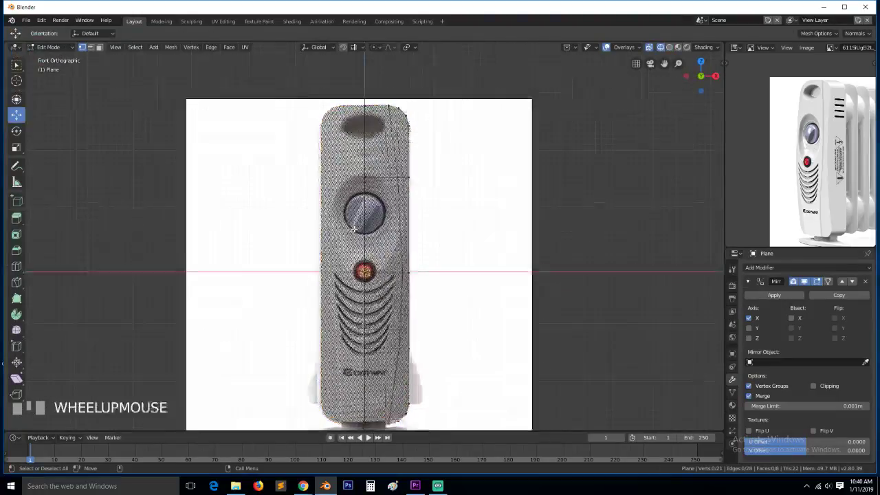
Deselect everything and examine the handle recess, knob recess, power switch and vents in the front and perspective reference images
key("alt+a")
scroll(379, 178, "up", 1)
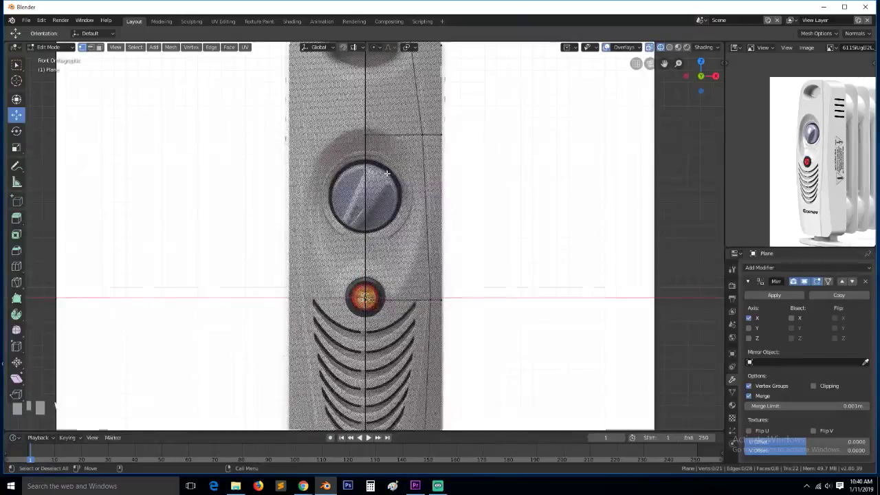
scroll(381, 165, "down", 2)
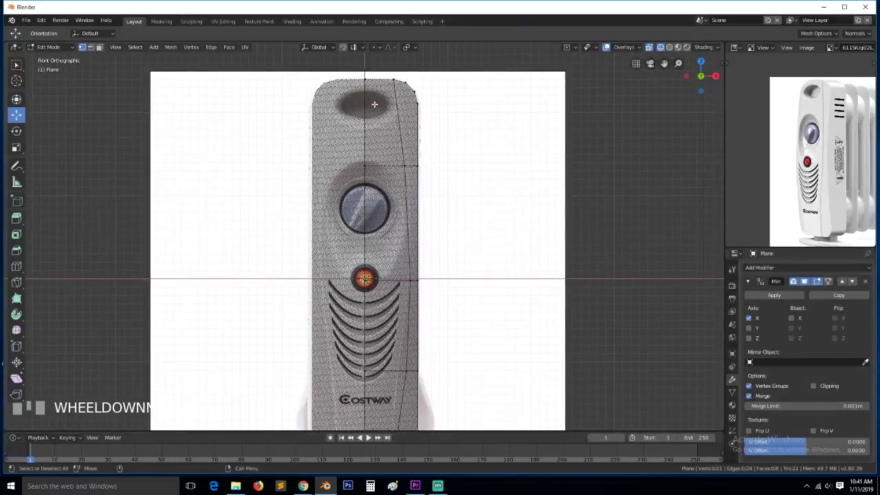
scroll(809, 186, "up", 4)
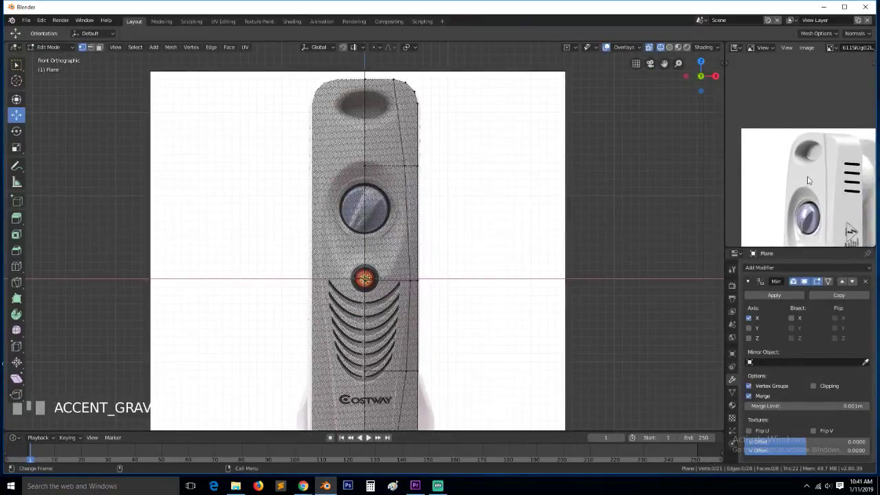
middle_click_drag(809, 186, 790, 107)
middle_click_drag(796, 165, 795, 78)
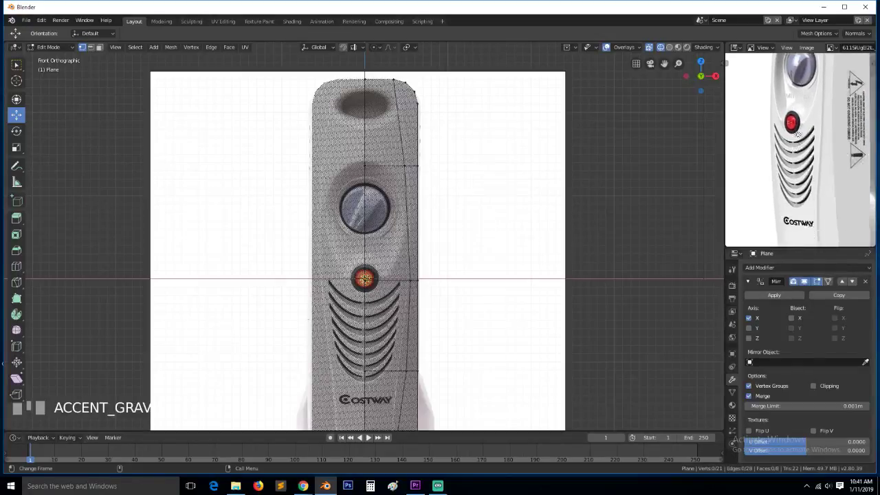
mouse_move(786, 220)
middle_mouse_down()
mouse_move(782, 136)
mouse_move(780, 245)
middle_mouse_up()
middle_click_drag(772, 55, 774, 79)
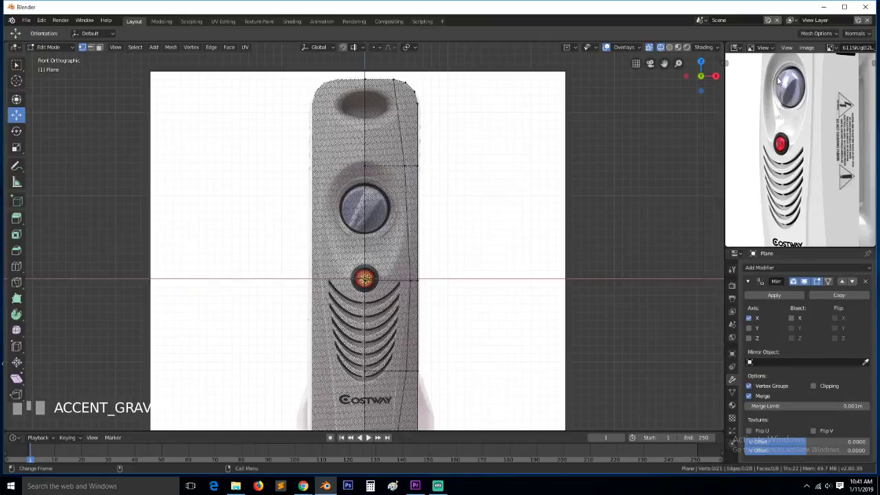
middle_click_drag(801, 125, 804, 136)
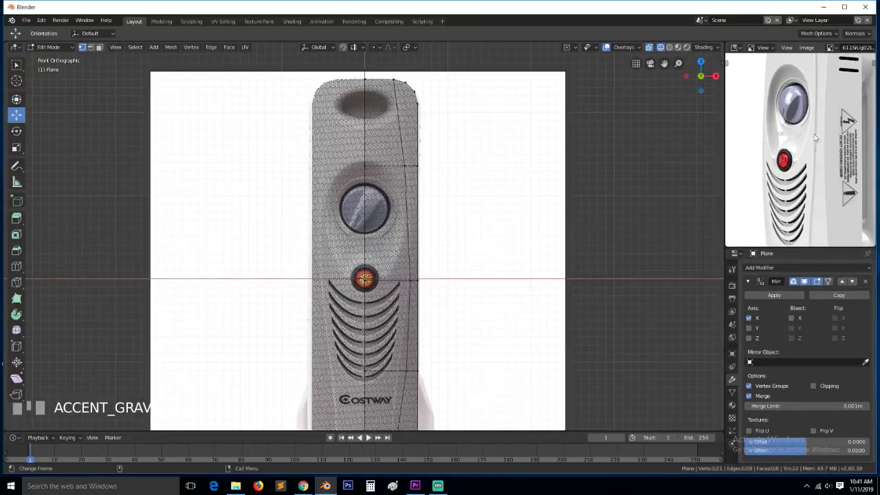
scroll(359, 126, "up", 3)
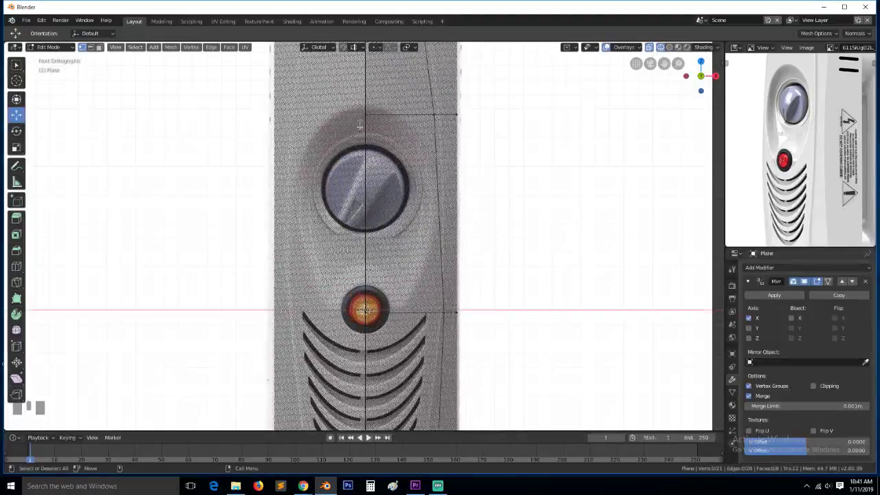
left_click(365, 115)
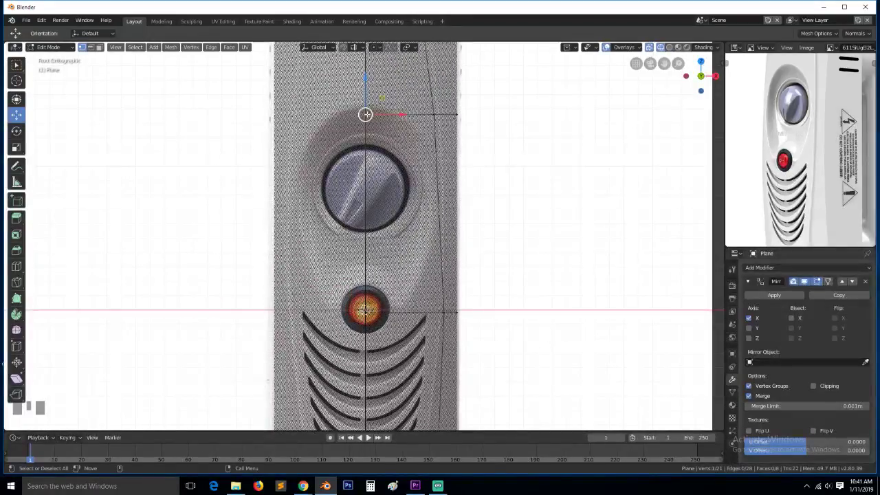
left_click(400, 90)
key("k")
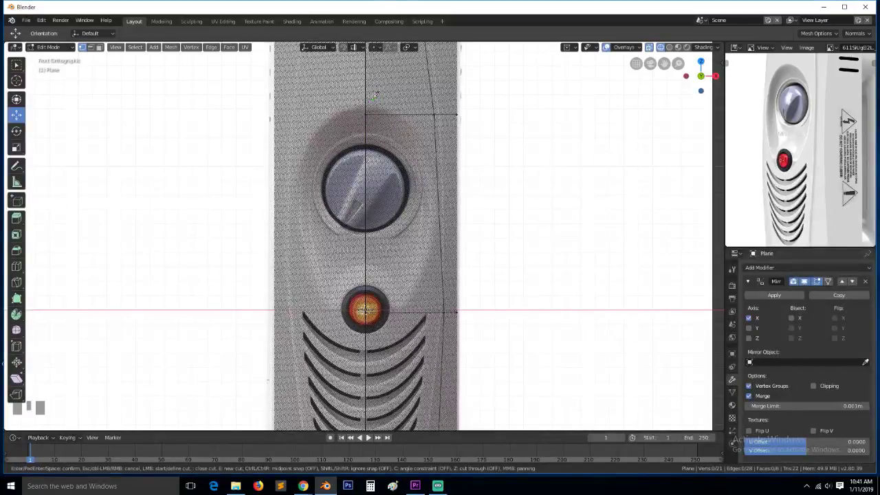
left_click(365, 105)
left_click(390, 110)
key("Return")
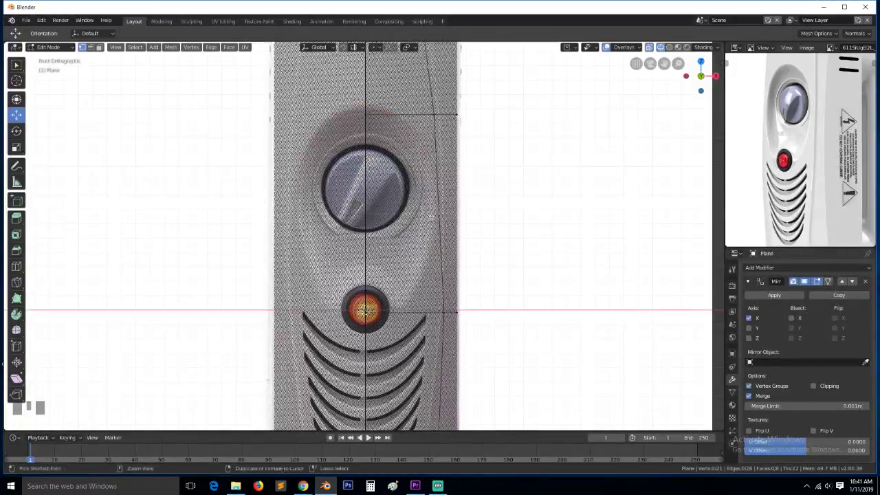
Add a horizontal loop cut through the lower part of the knob, midway between the edges above the knob and at the switch
key("g")
key("g")
key("alt+a")
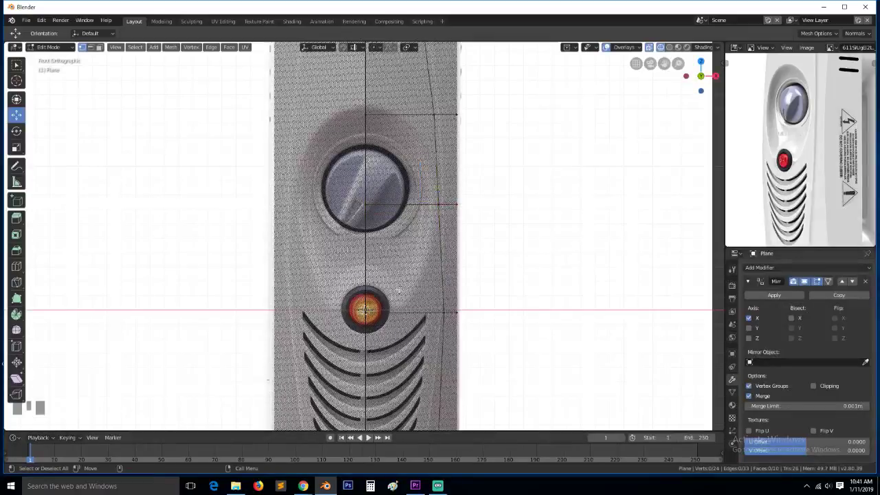
Slide the centre-line vertex at the power switch down below it, and the one above the knob slightly upward
left_click(365, 275)
key("shift+v")
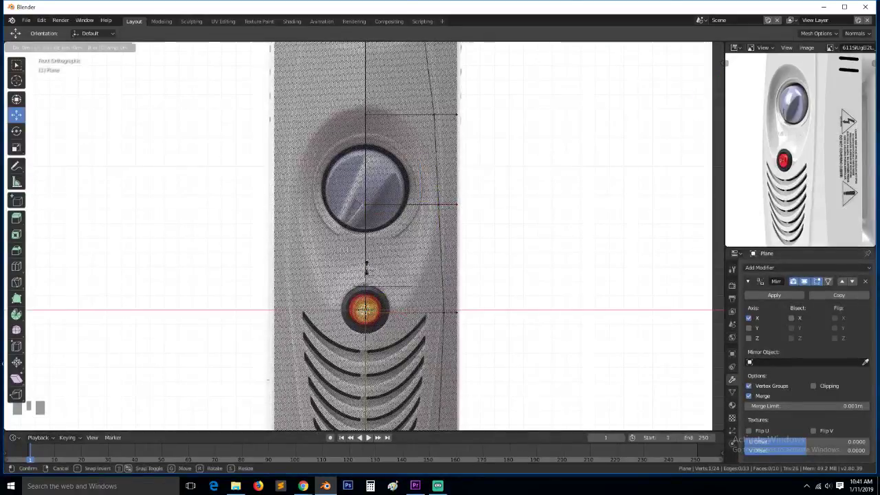
left_click(366, 293)
key("alt+a")
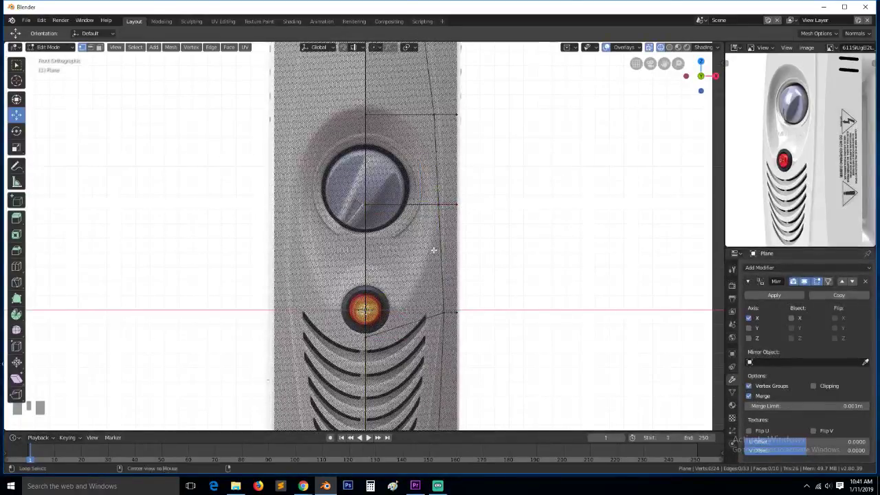
left_click(363, 110)
key("shift+v")
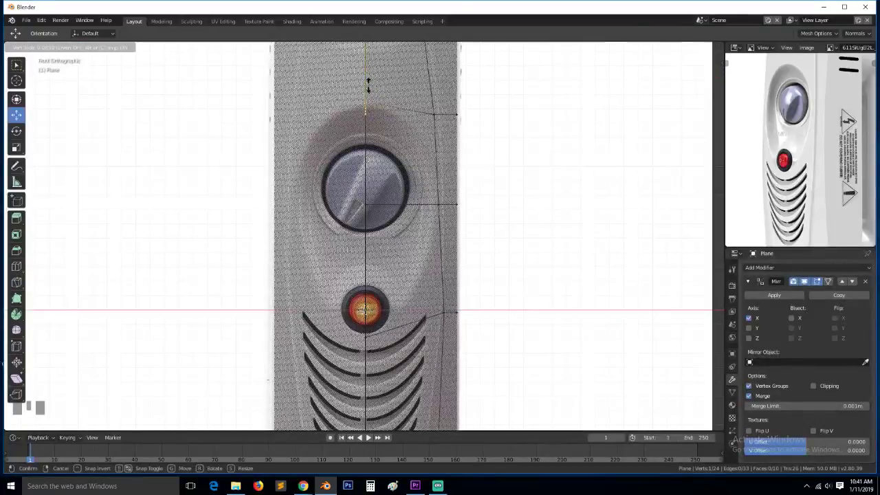
left_click(369, 86)
key("a")
key("alt+a")
Move the vertex beside the knob on the inner edge line slightly outward along X
left_click(439, 204)
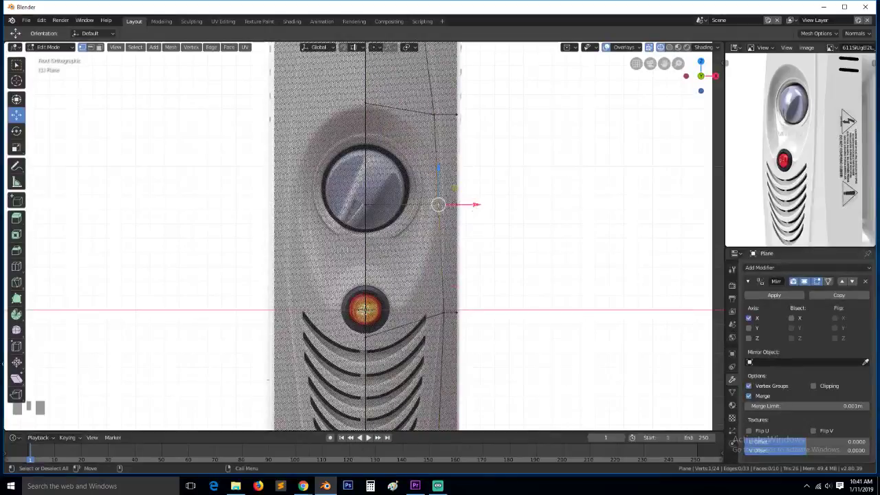
left_click_drag(473, 204, 476, 204)
key("alt+a")
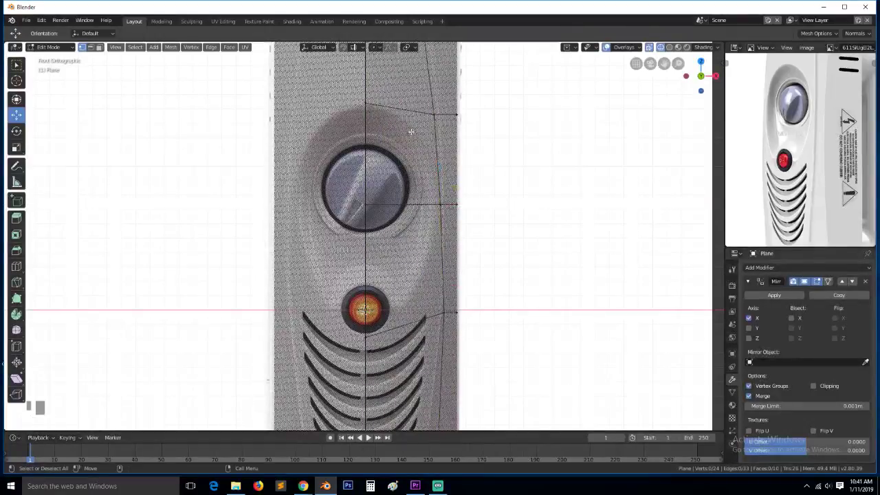
Inset the two faces covering the knob and power switch area together
left_click(399, 153)
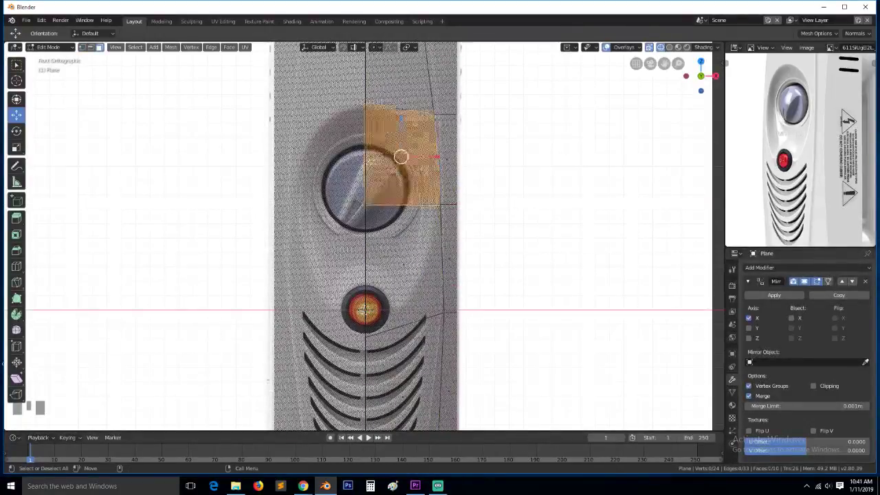
left_click(405, 254, "shift")
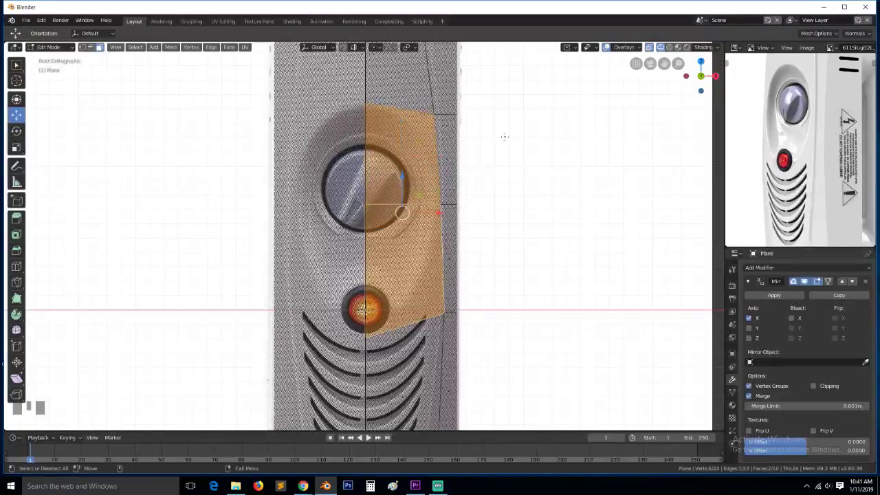
key("i")
left_click(419, 130)
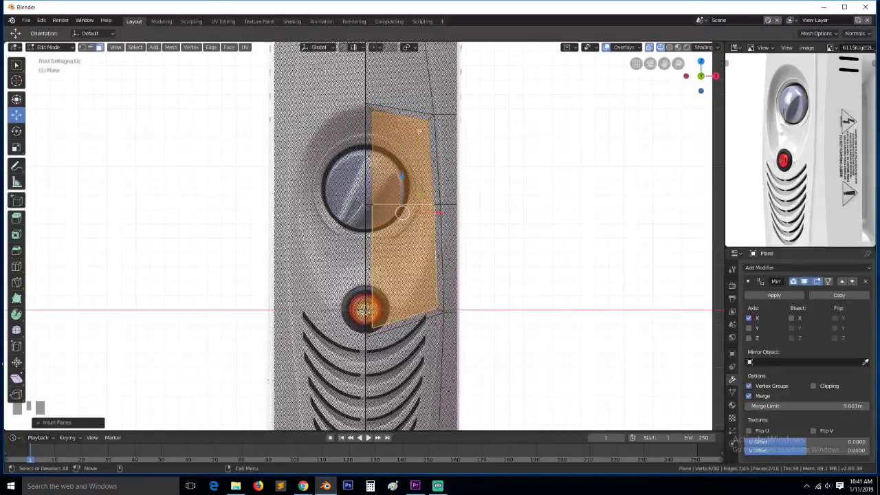
Delete the two narrow inset faces along the mirror centre line
left_click(371, 155)
left_click(370, 273, "shift")
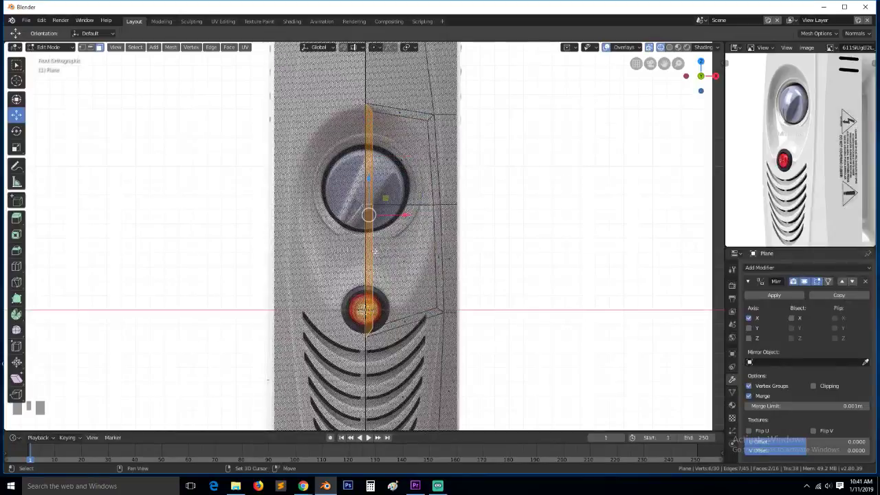
key("x")
left_click(411, 228)
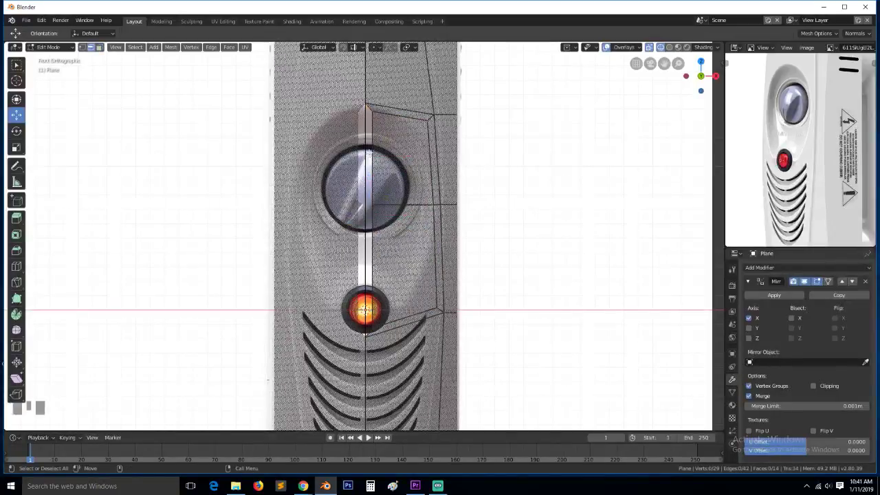
Enable Clipping in the Mirror modifier and move the two open inner edges along X onto the centre line
left_click(376, 260, "shift")
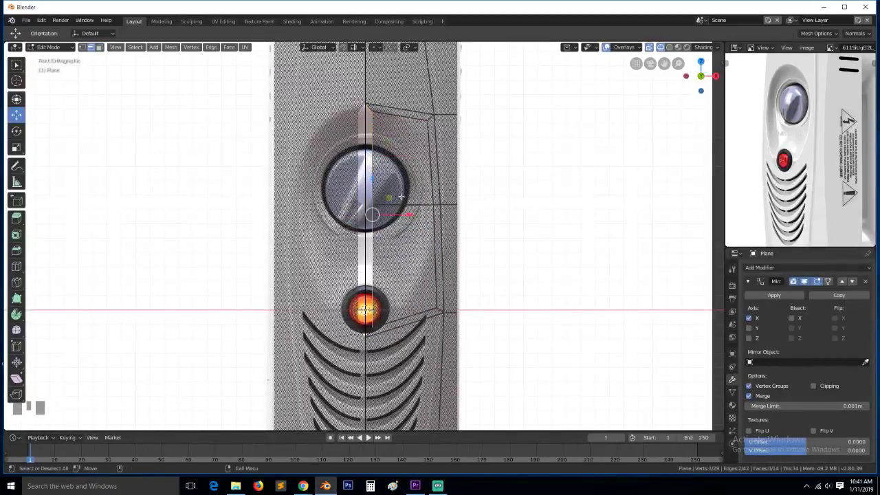
left_click(823, 387)
left_click_drag(419, 213, 393, 216)
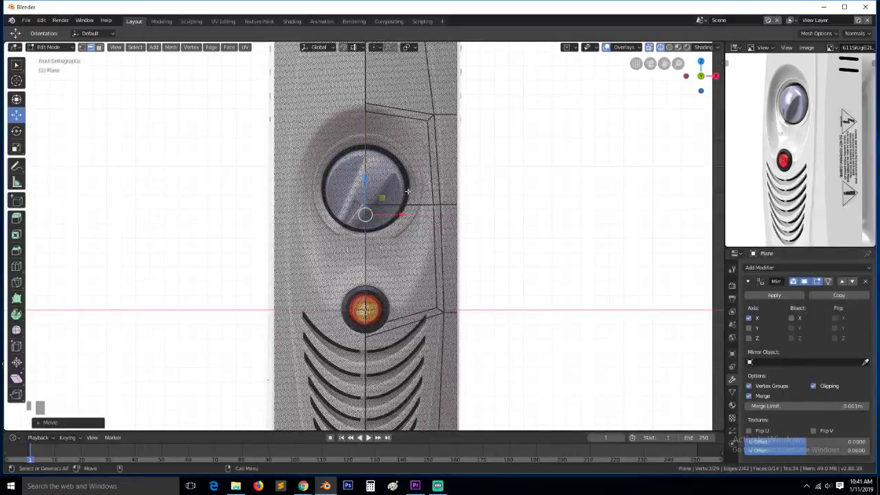
Raise the two centre-line vertices at the top of the knob recess together along Z
key("1")
left_click(427, 120)
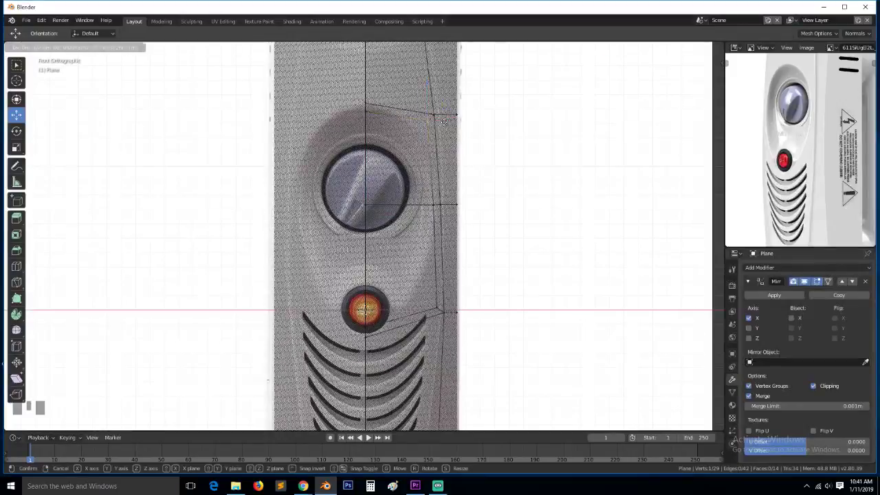
left_click(373, 104)
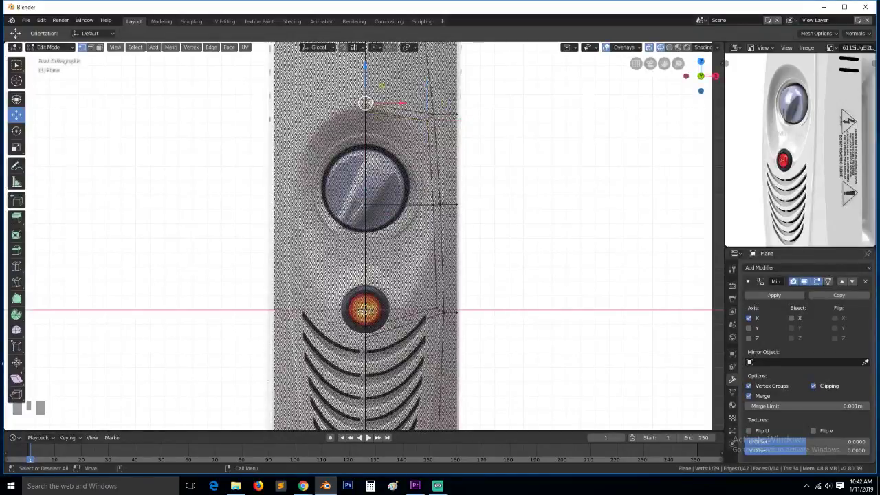
left_click(367, 119, "shift")
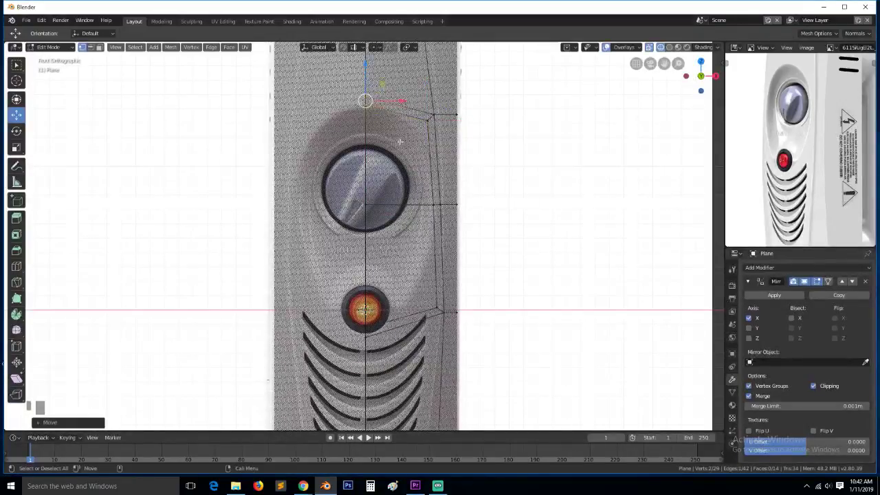
Pull the inset's upper and lower outer corner vertices inward to follow the rounded outline of the knob recess
left_click(427, 120)
left_click_drag(443, 120, 434, 125)
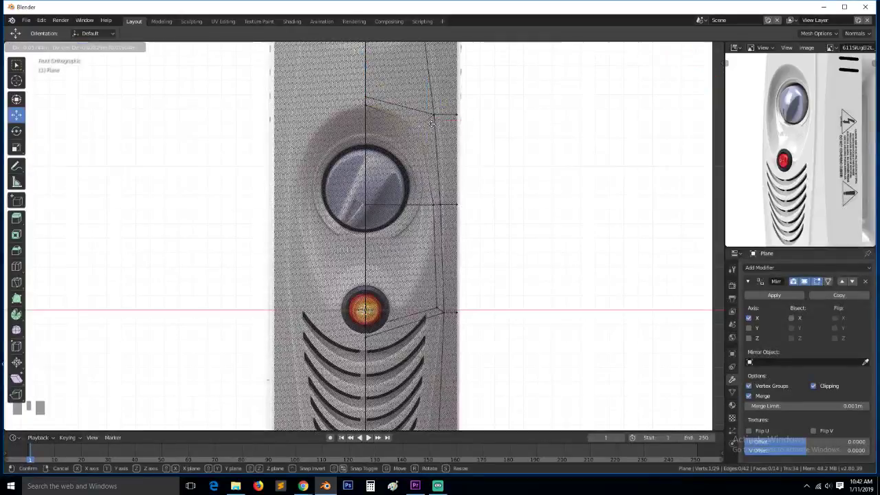
left_click(417, 286)
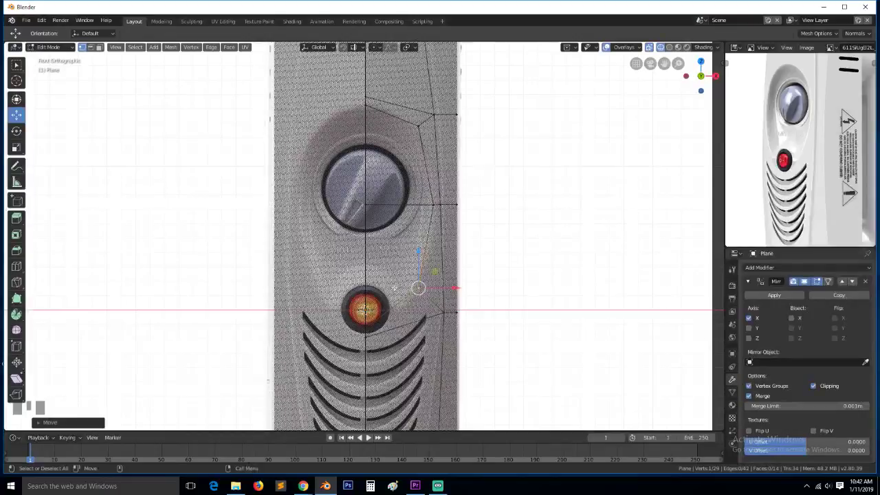
scroll(397, 264, "down", 3)
scroll(398, 248, "up", 1)
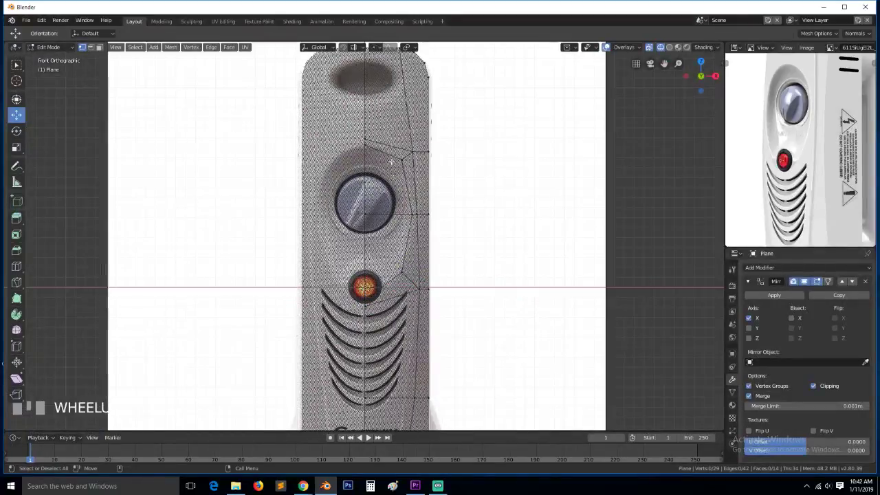
Move the uppermost centre-line vertex above the knob recess further up
scroll(386, 138, "up", 2)
left_click(373, 92)
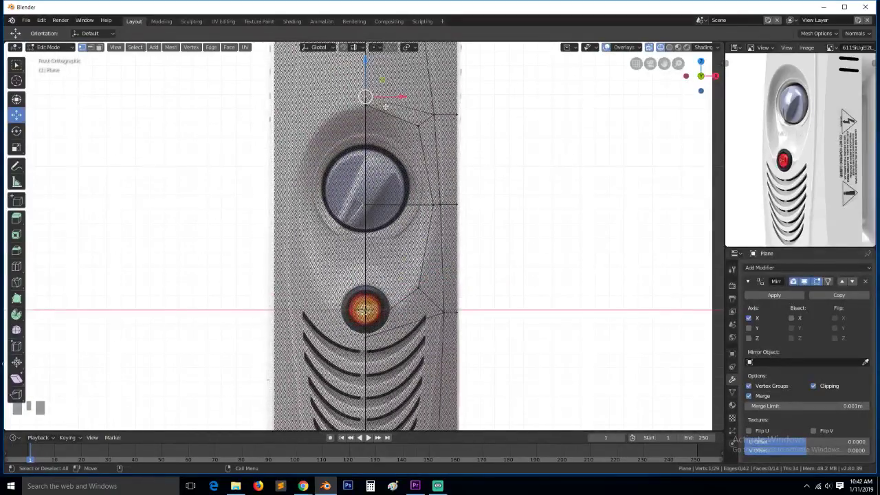
key("g")
left_click(387, 93)
left_click(409, 145)
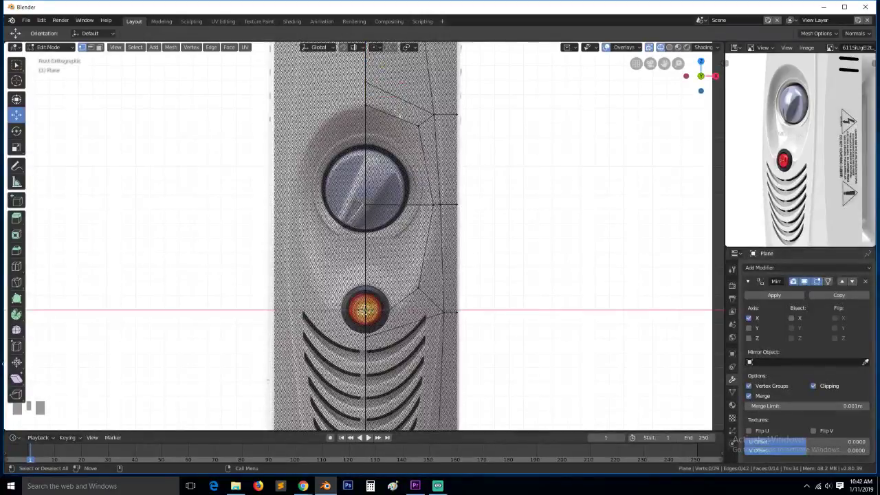
Add two centred horizontal loop cuts, one through the knob's upper part and one between the knob and the power switch
key("ctrl+r")
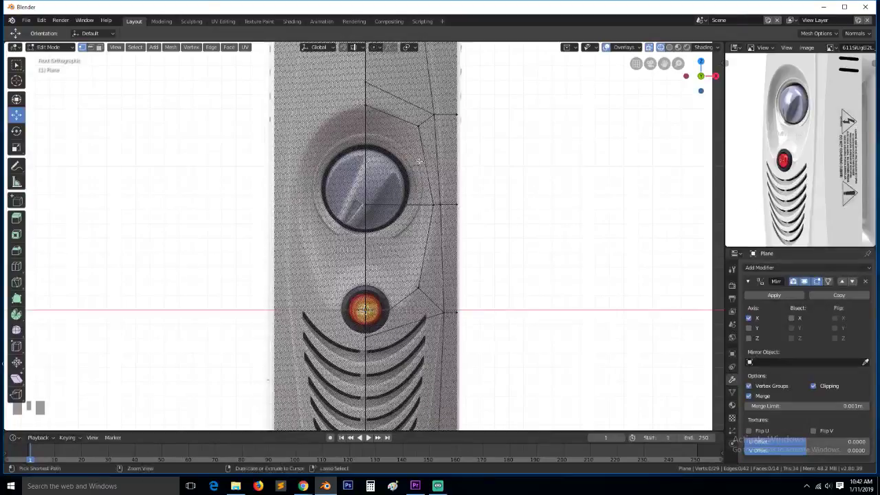
left_click(419, 159)
right_click(421, 160)
left_click(426, 166)
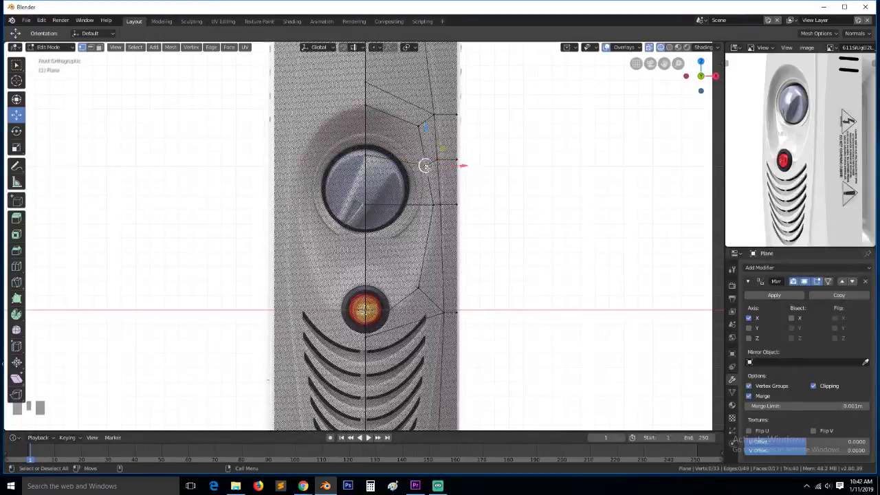
key("alt+a")
scroll(453, 146, "up", 2)
key("ctrl+r")
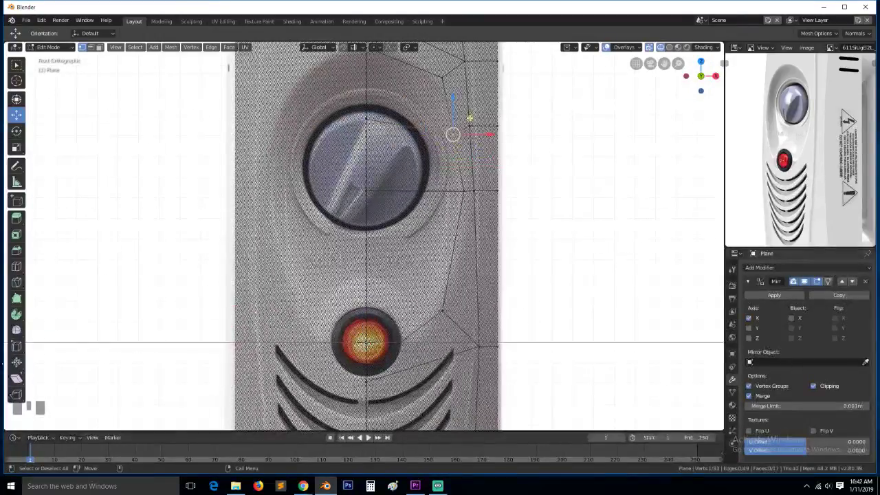
left_click(465, 234)
right_click(464, 234)
key("alt+a")
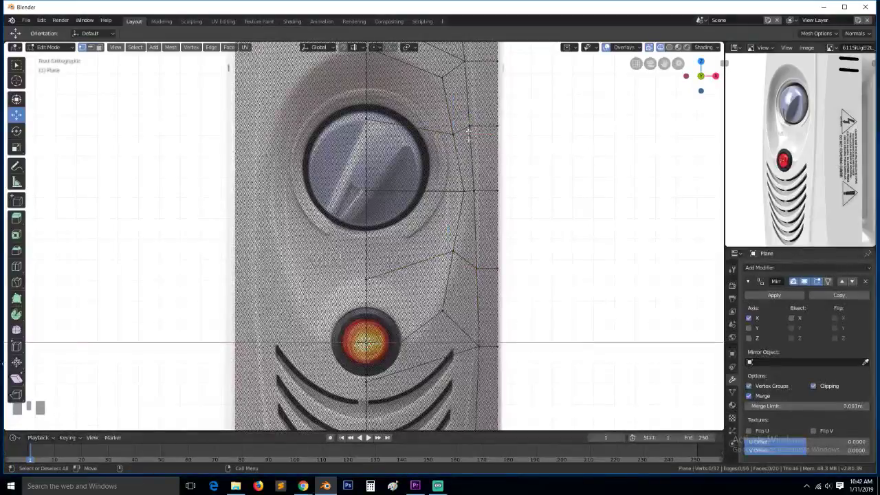
Move the two new loop cuts' vertices on the outer line around the recess slightly outward along X
left_click(470, 128)
left_click(478, 266, "shift")
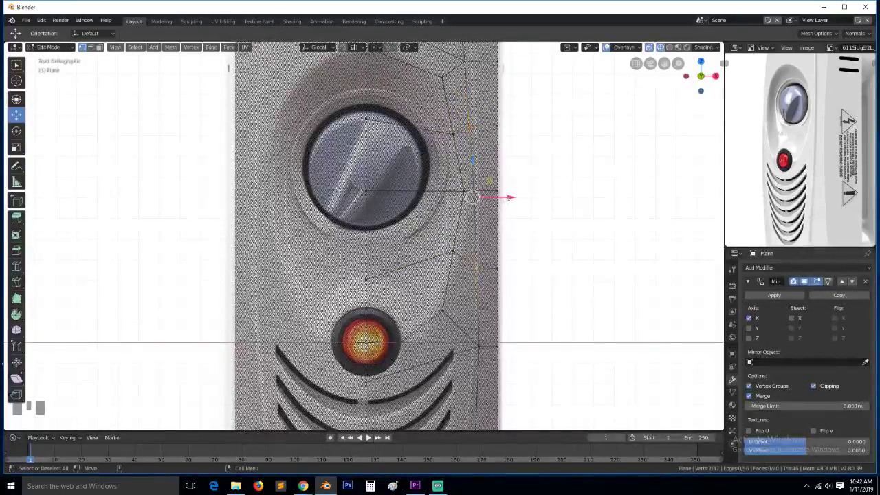
left_click_drag(511, 197, 516, 192)
key("alt+a")
Move the outer line's vertices beside the knob's centre and upper part outward along X to smooth the curve
left_click(474, 191)
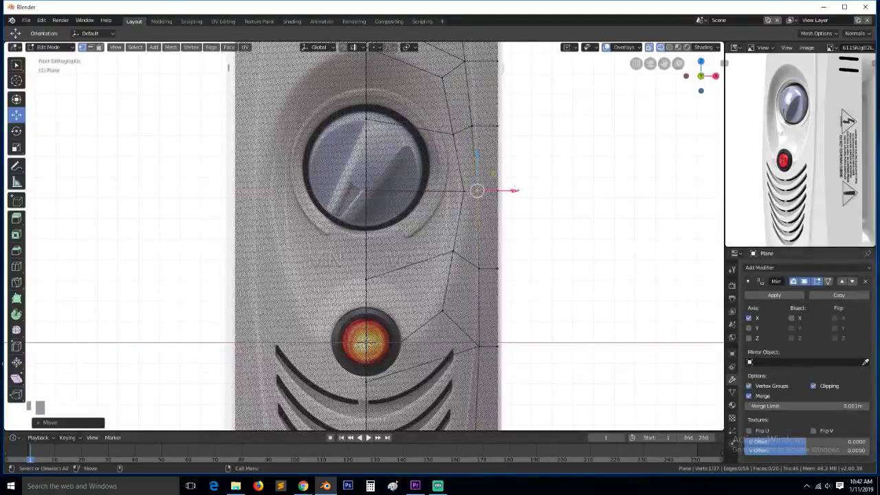
left_click(471, 127)
left_click_drag(508, 126, 511, 126)
right_click(475, 200)
left_click(475, 200)
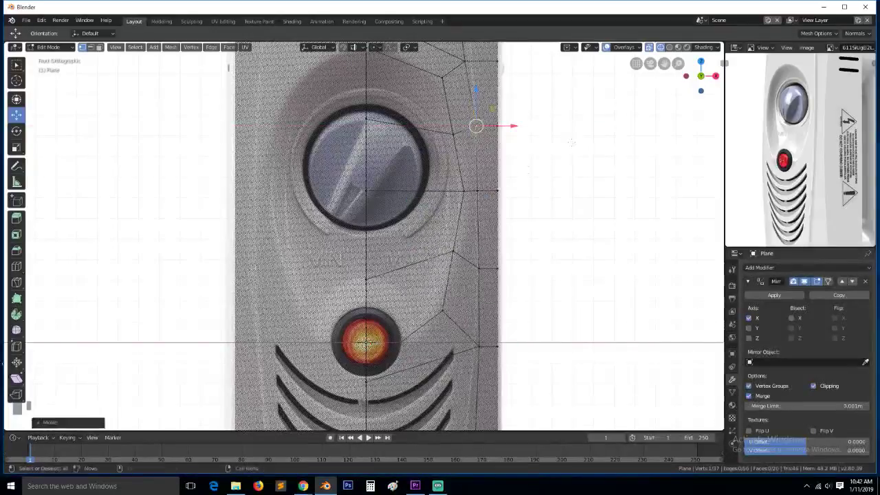
left_click(477, 190)
left_click_drag(514, 190, 520, 192)
Move the recess line's vertices beside the knob's upper part and between the knob and power switch slightly outward along X
scroll(512, 206, "down", 4)
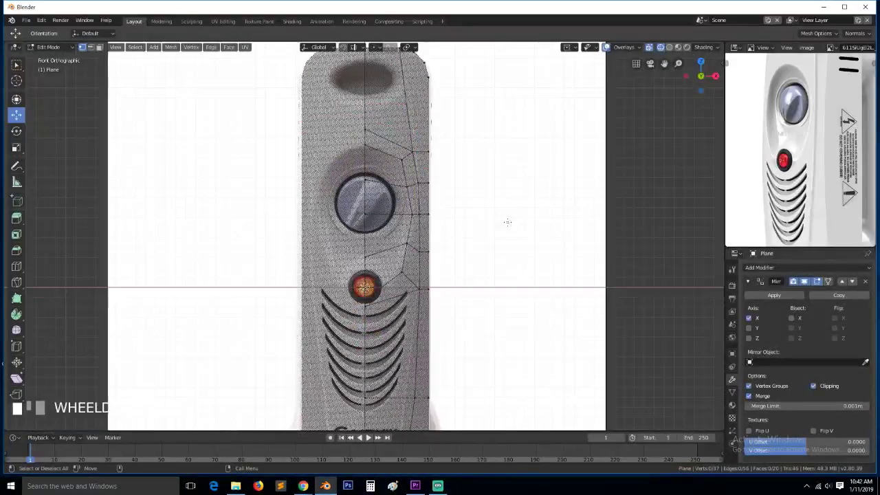
scroll(476, 207, "up", 2)
scroll(454, 172, "down", 3)
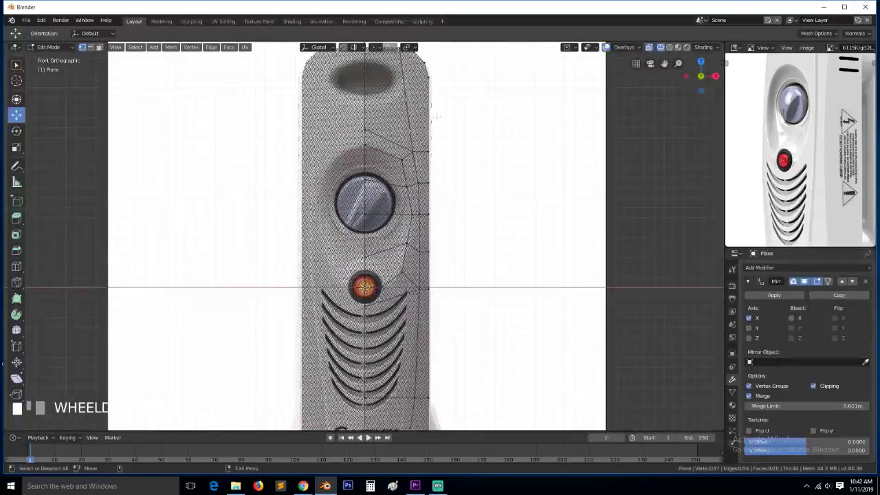
scroll(427, 139, "up", 2)
left_click(417, 178)
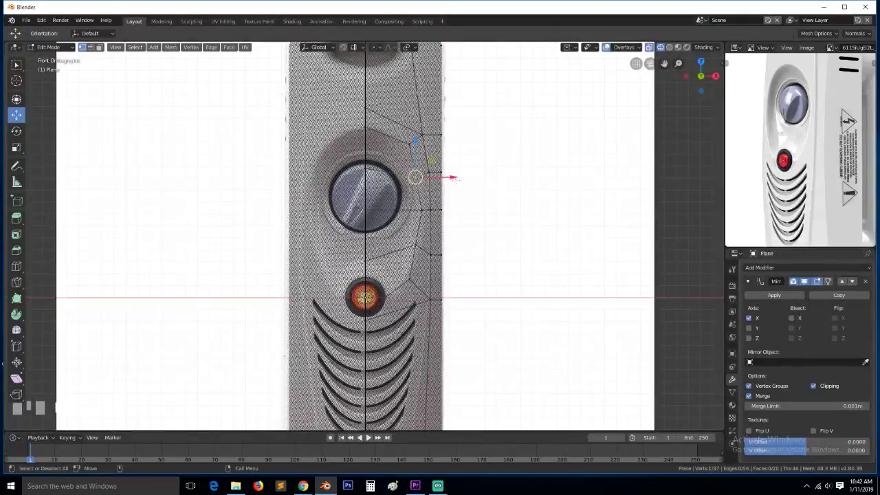
left_click_drag(451, 178, 460, 180)
left_click(418, 243)
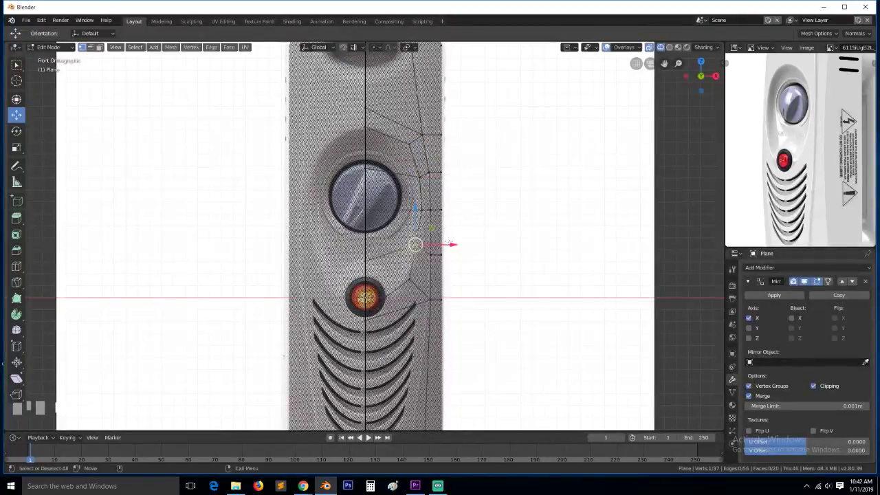
left_click_drag(451, 243, 453, 243)
Move the recess line's vertex beside the power switch down and inward toward the switch
left_click(416, 283)
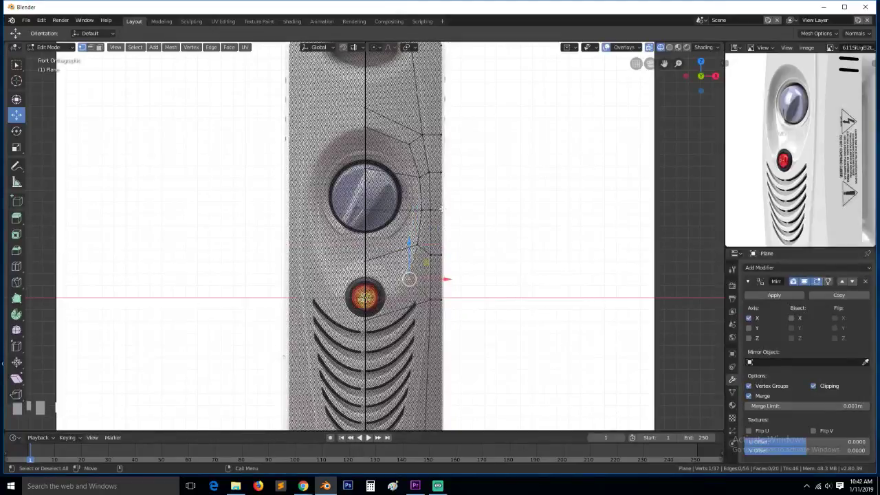
key("h")
key("ctrl+z")
key("ctrl+z")
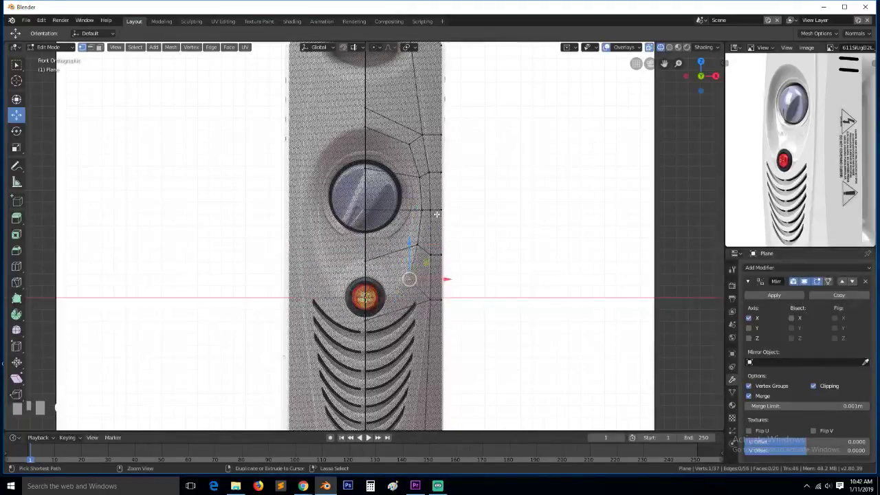
key("g")
left_click(429, 223)
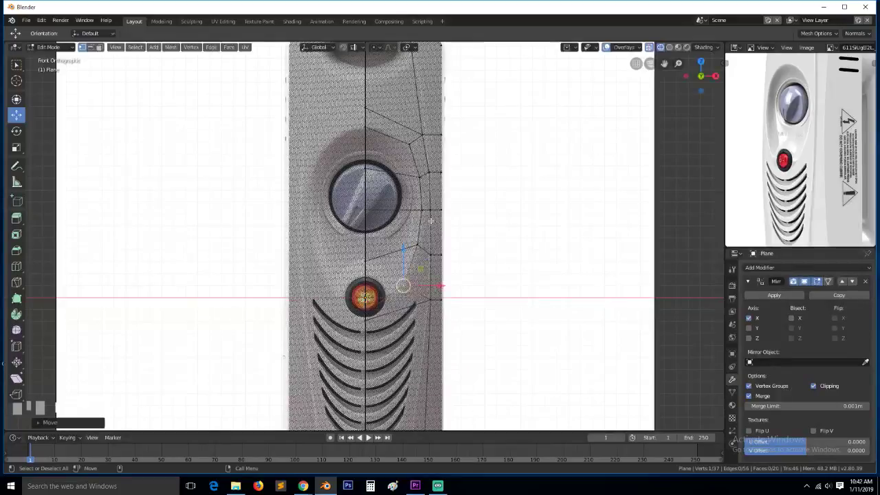
key("g")
left_click(429, 228)
Lower the recess line's vertex between the knob and power switch, and raise the one beside the knob's upper part
left_click(419, 246)
key("g")
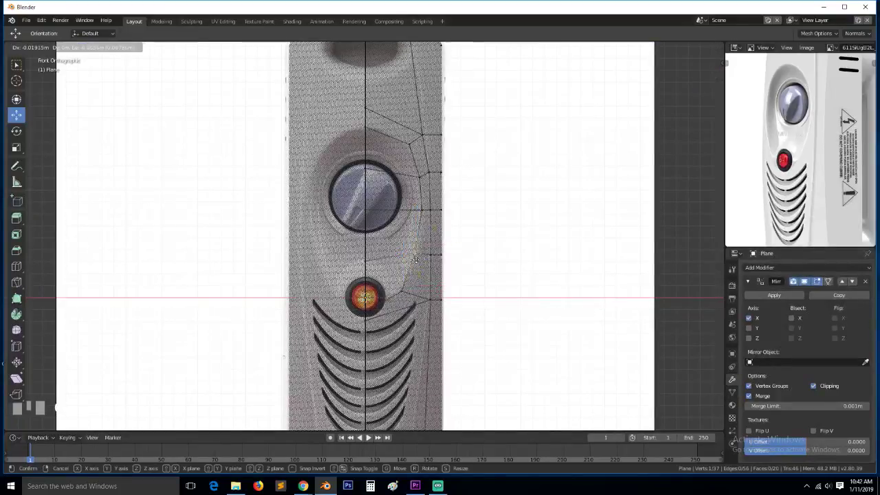
left_click(415, 253)
left_click(420, 171)
key("g")
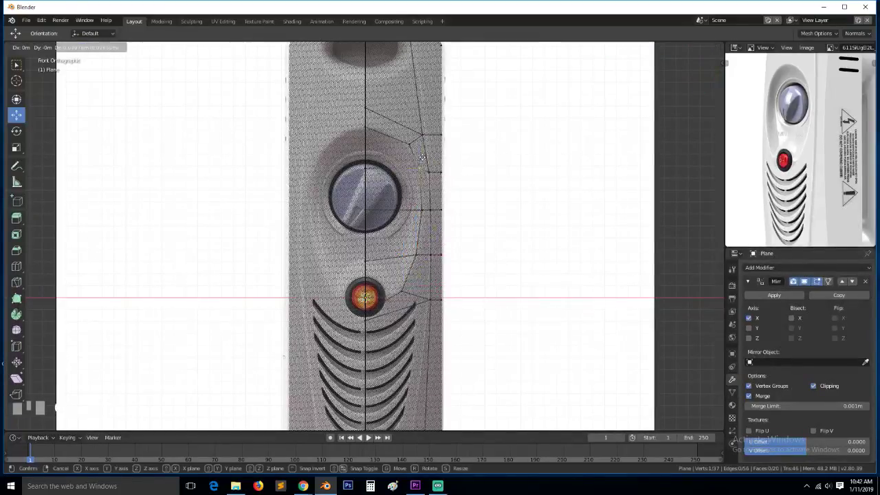
left_click(418, 167)
left_click(304, 486)
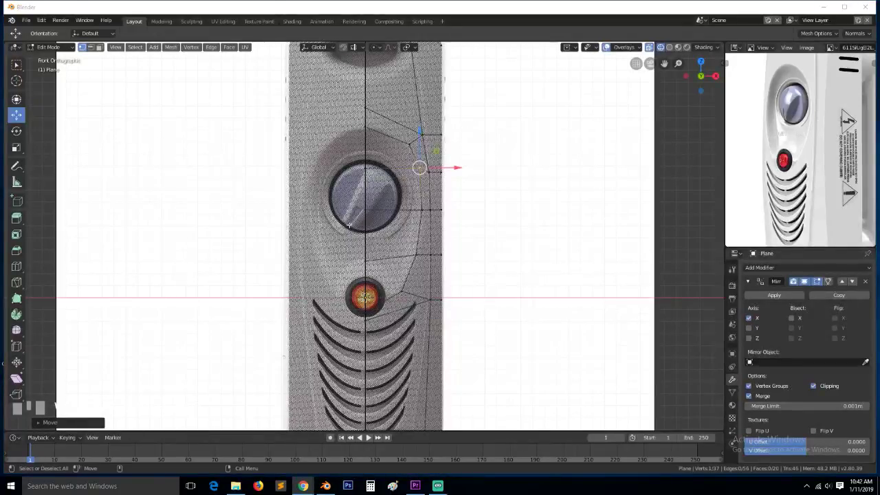
left_click(376, 162)
left_click(421, 132)
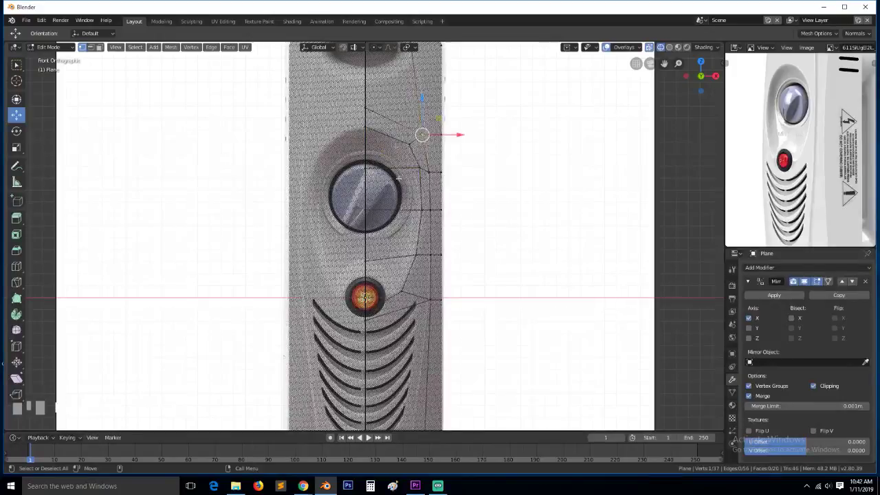
Add a Subdivision Surface modifier to the plane below the Mirror modifier in Object Mode
scroll(393, 137, "down", 2)
key("Tab")
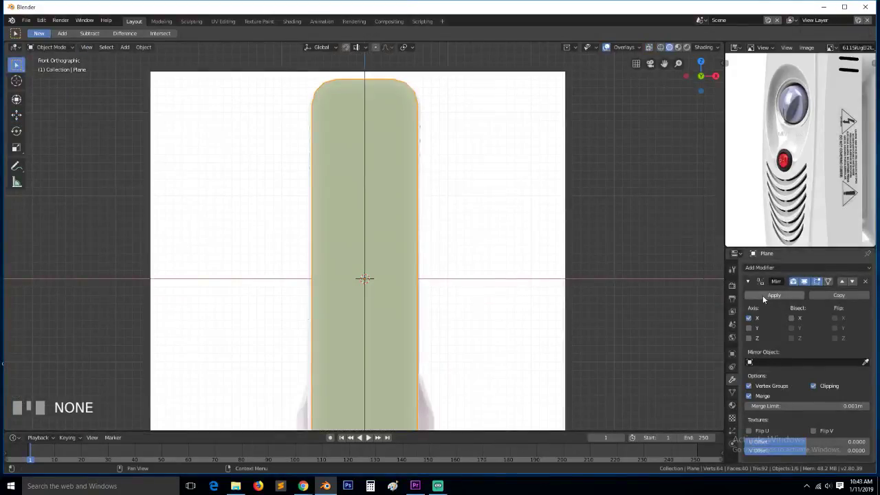
left_click(749, 282)
left_click(775, 268)
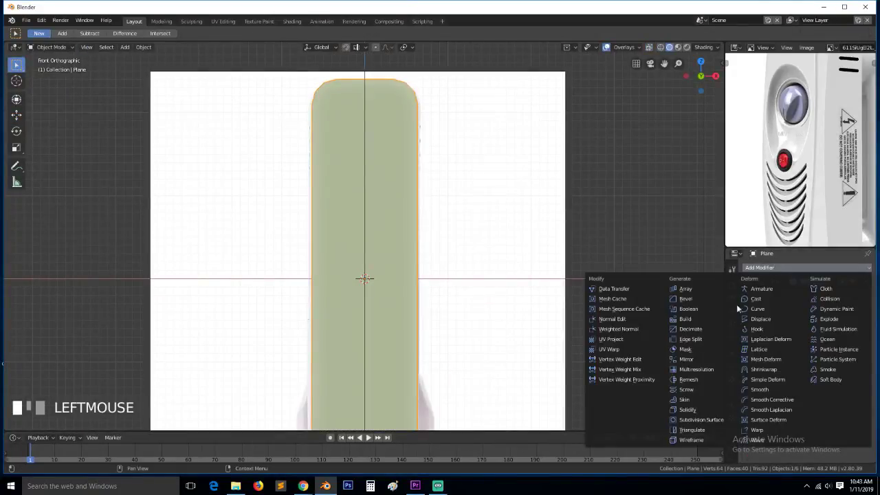
left_click(699, 420)
Return the plane to Edit Mode and display the knob and switch recess in wireframe shading
scroll(414, 170, "up", 4)
key("Tab")
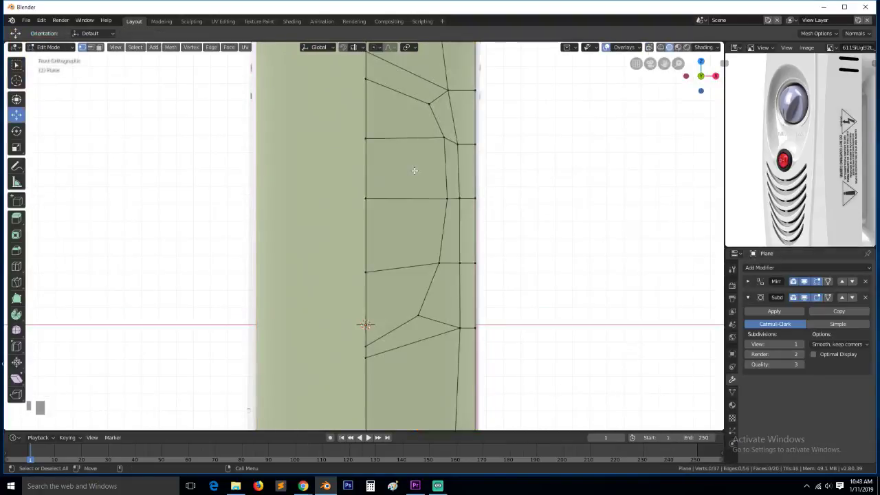
key("z")
left_click(481, 173)
key("Tab")
key("Tab")
key("z")
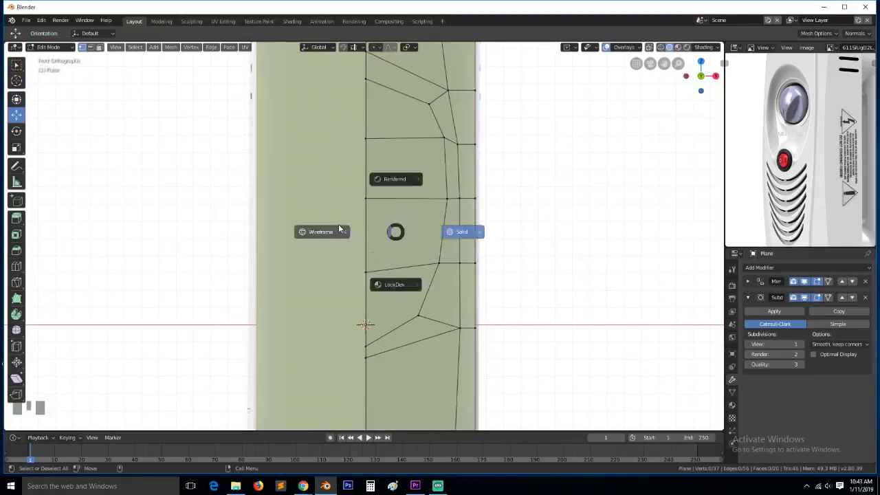
left_click(330, 231)
Preview the Subdivision modifier on the edit cage, turn the cage display off again and return to solid shading
left_click(829, 297)
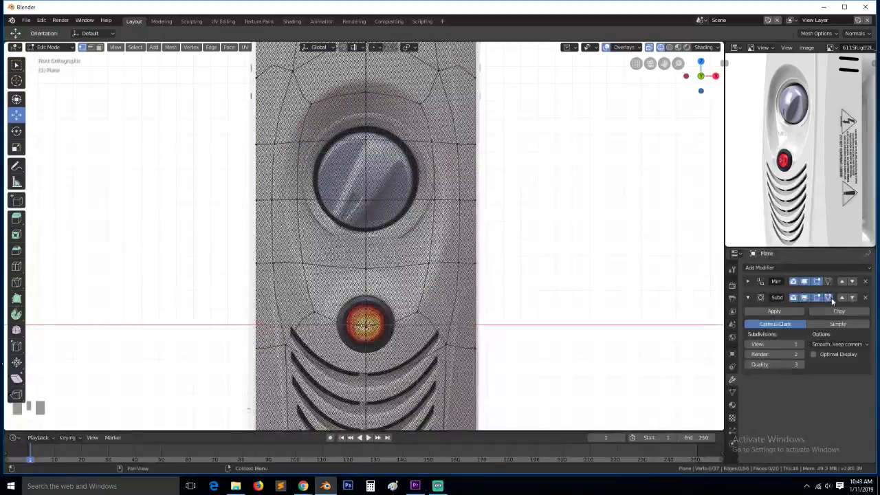
scroll(258, 158, "down", 1)
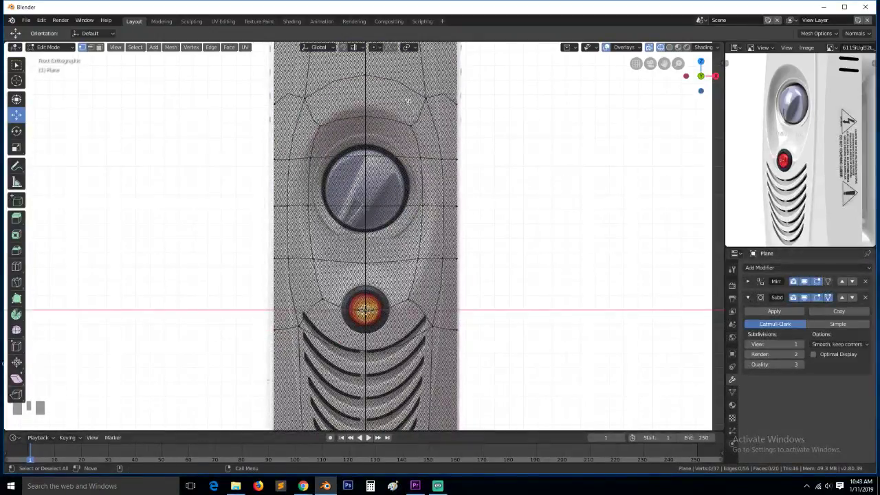
left_click(828, 297)
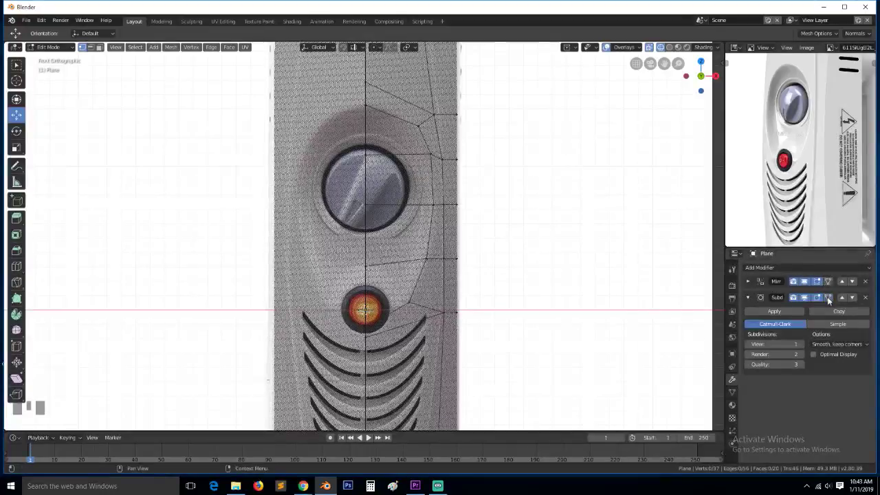
key("z")
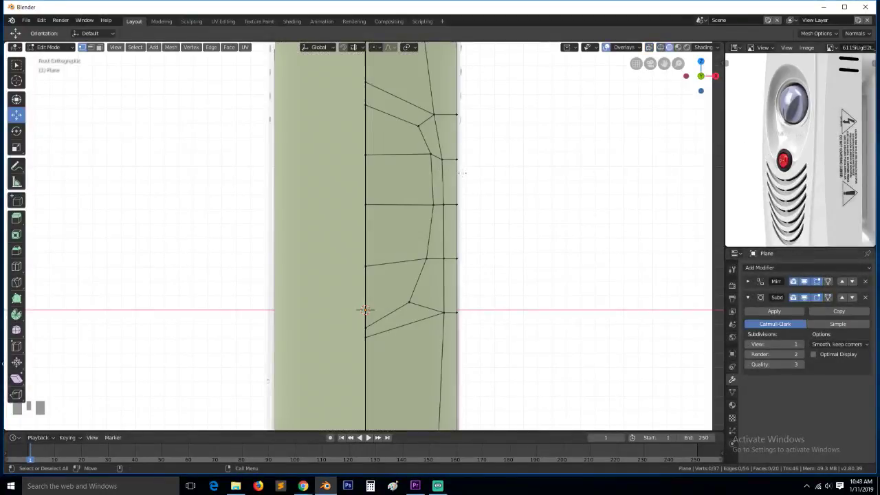
Select the centre face above the recess in face mode and examine the heater's lower front in the reference photo
scroll(461, 169, "down", 3)
left_click(382, 139)
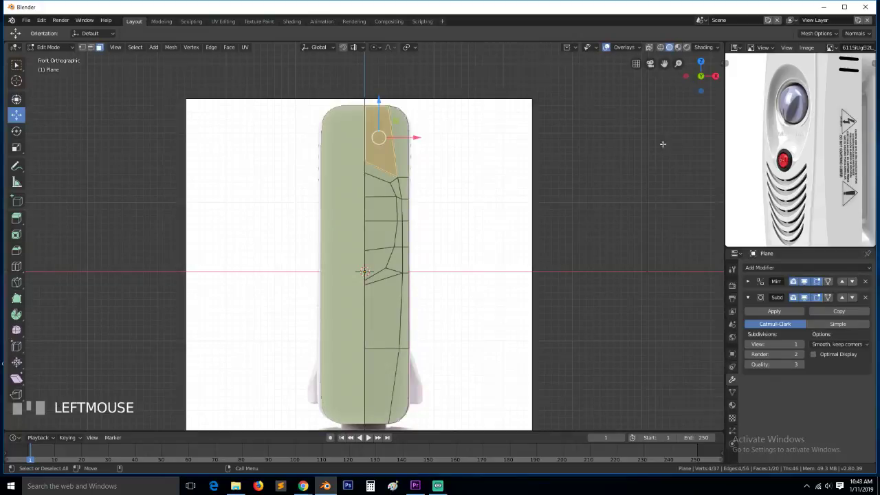
scroll(664, 143, "down", 3)
scroll(777, 132, "down", 3)
key("grave")
middle_click_drag(777, 134, 777, 68)
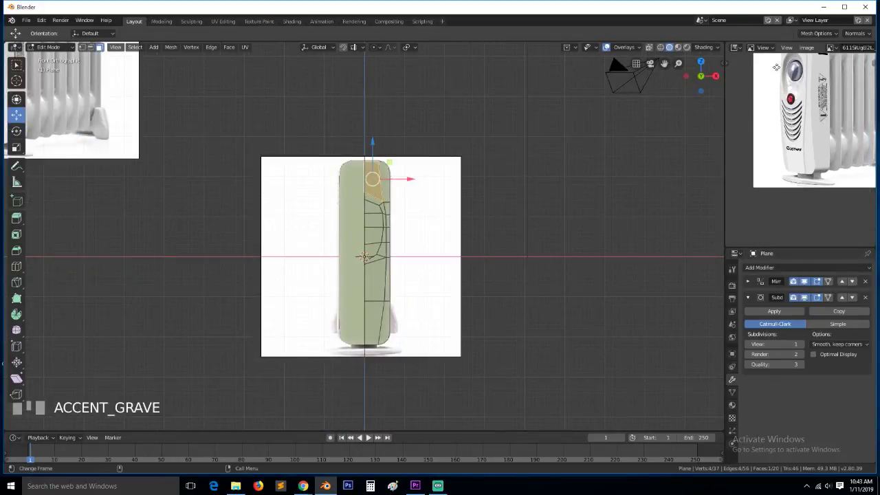
scroll(794, 148, "up", 3)
scroll(311, 223, "up", 5)
scroll(352, 301, "down", 1)
scroll(352, 301, "down", 2)
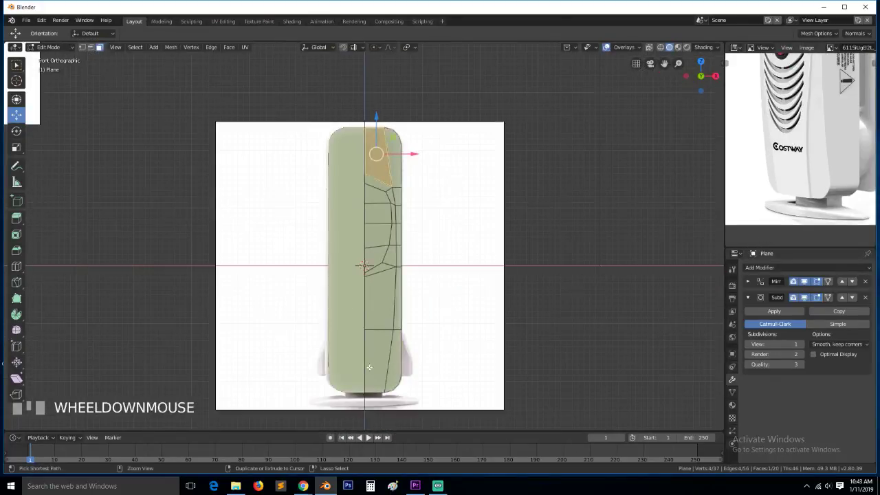
Select all faces inside the outer vertical line from top to bottom, including the band around the recess, and extrude them forward about 0.037 m
left_click(375, 367, "ctrl")
left_click(390, 250, "shift")
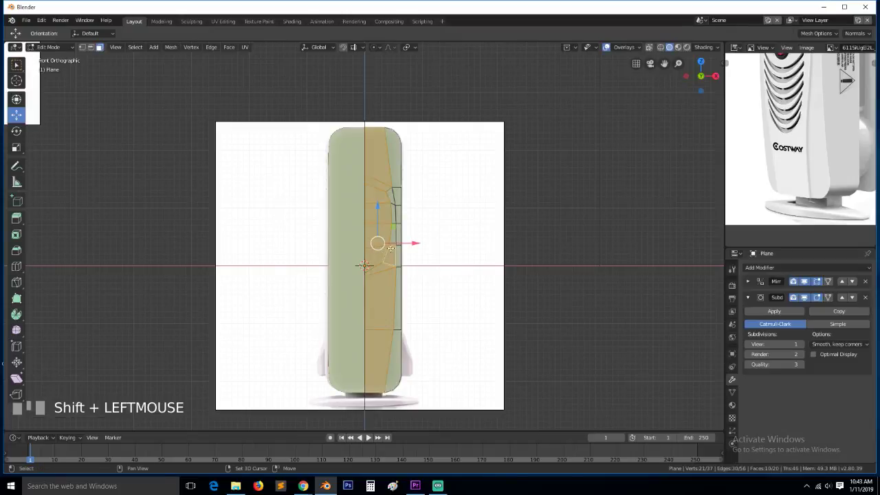
left_click(395, 195, "ctrl")
key("grave")
middle_click_drag(428, 198, 372, 224)
scroll(373, 224, "up", 2)
scroll(371, 224, "up", 3)
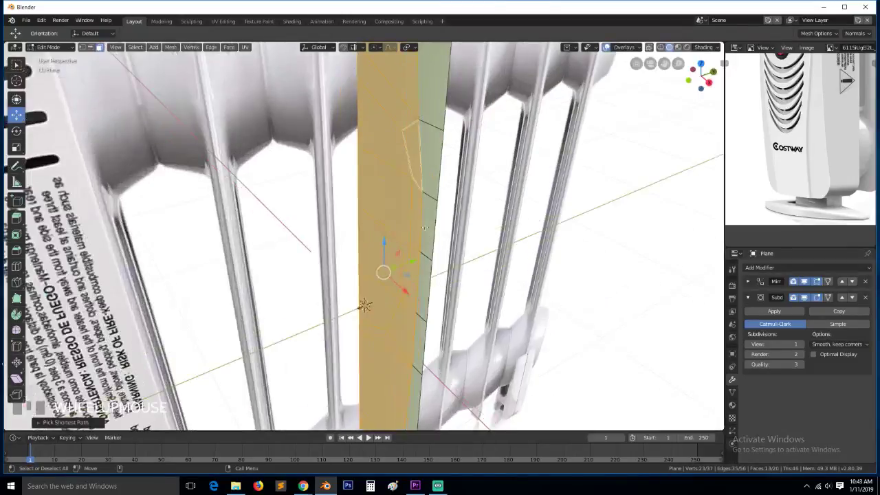
key("e")
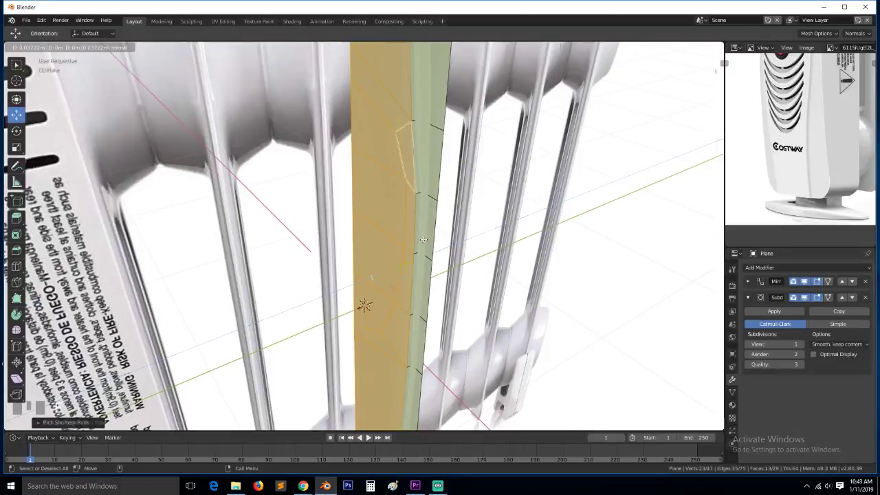
left_click(715, 265)
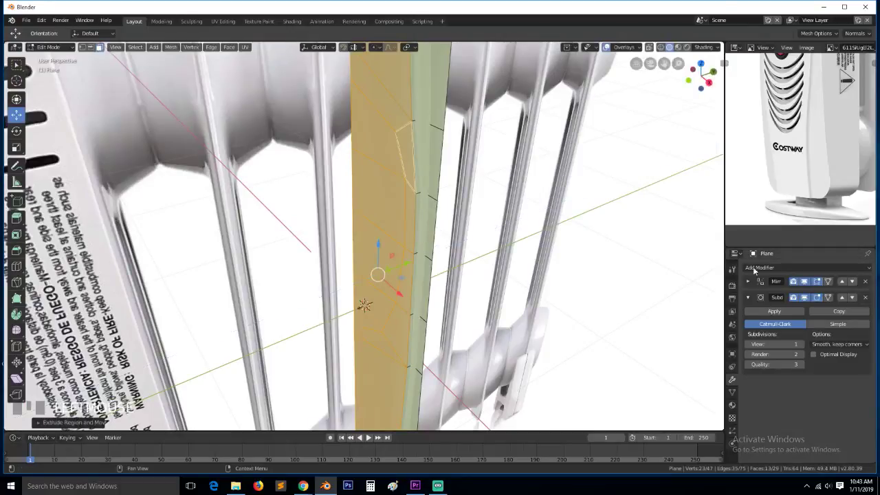
Turn off the Subdivision modifier's viewport and render display, and move the extruded front faces slightly back along Y
left_click(804, 299)
key("Tab")
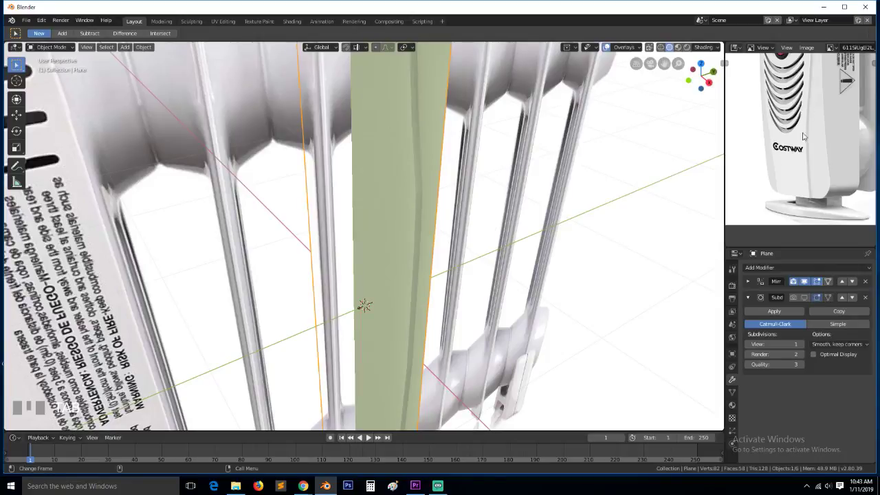
key("Tab")
scroll(406, 213, "up", 2)
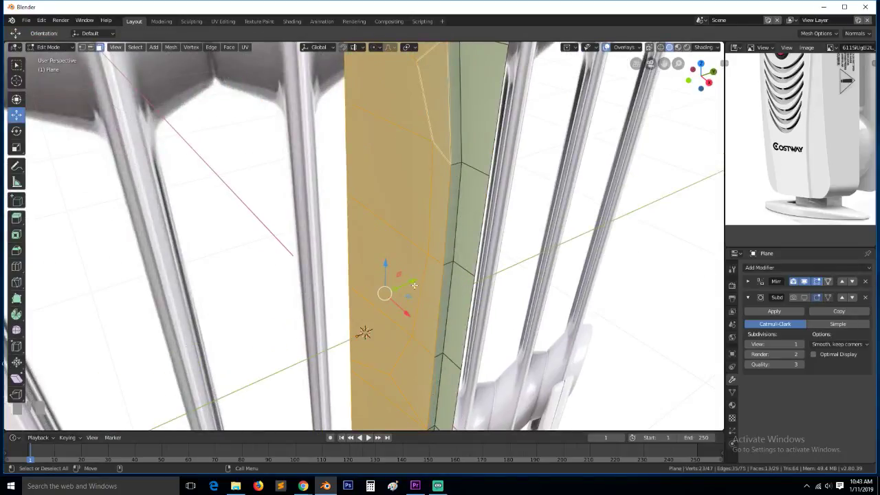
left_click_drag(414, 285, 418, 282)
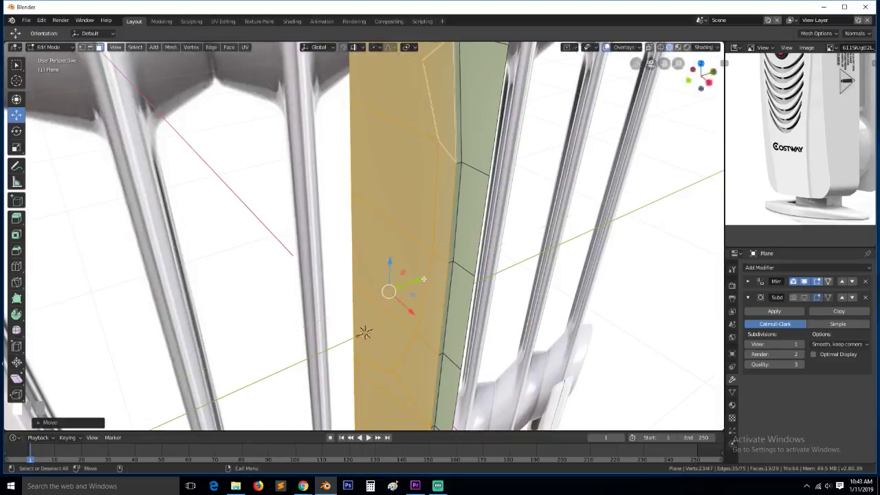
In the right side view, move the whole plane object along Y to the heater's front body in the side reference
key("KP_3")
scroll(420, 282, "down", 5)
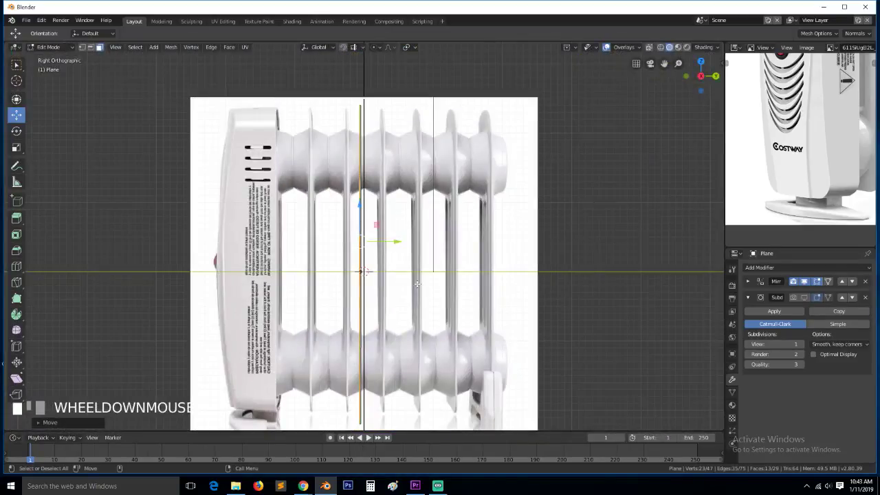
key("Tab")
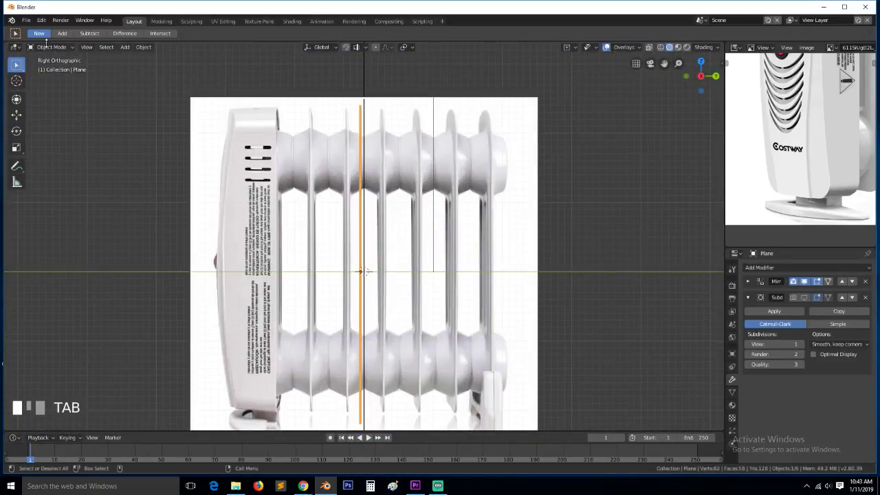
left_click(17, 115)
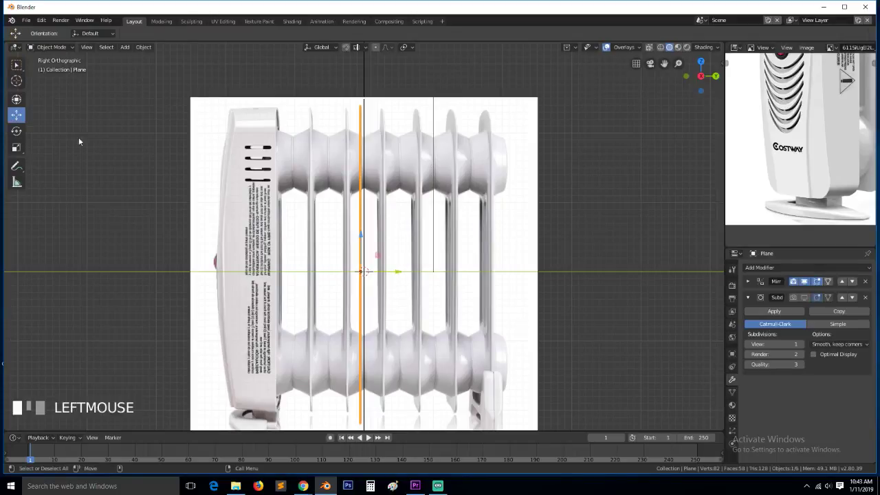
left_click_drag(400, 277, 272, 280)
key("KP_Decimal")
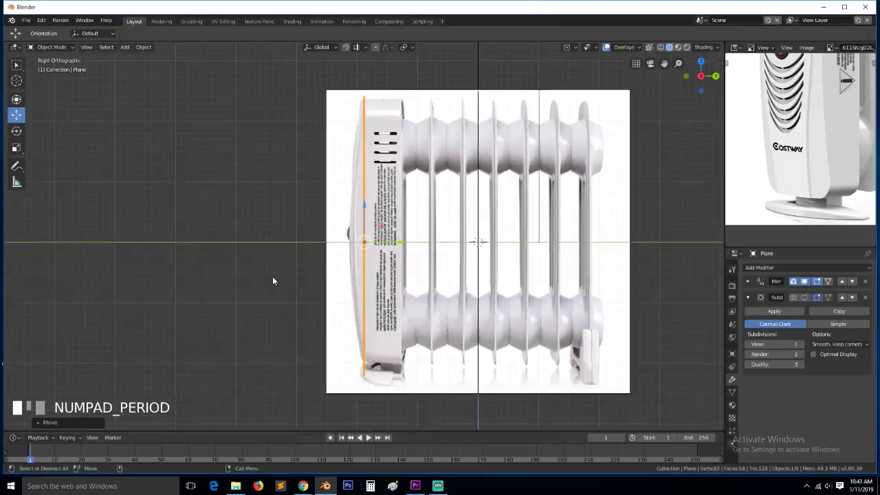
scroll(360, 256, "up", 3)
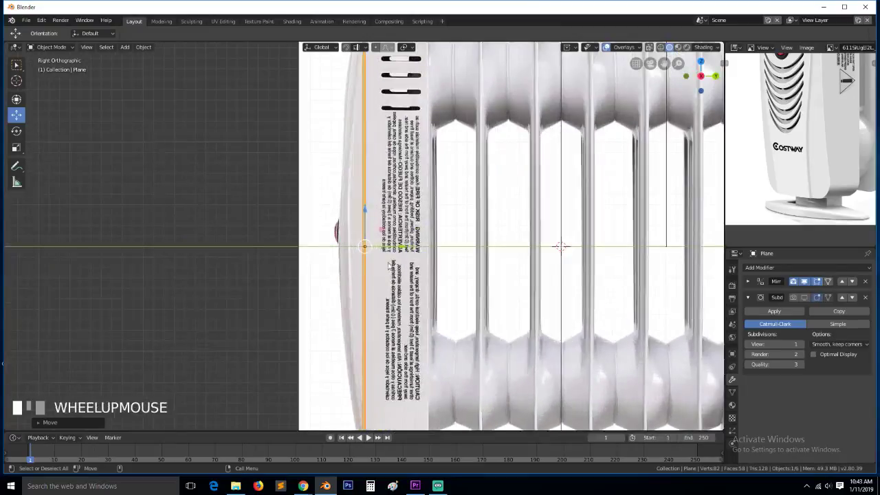
left_click(774, 268)
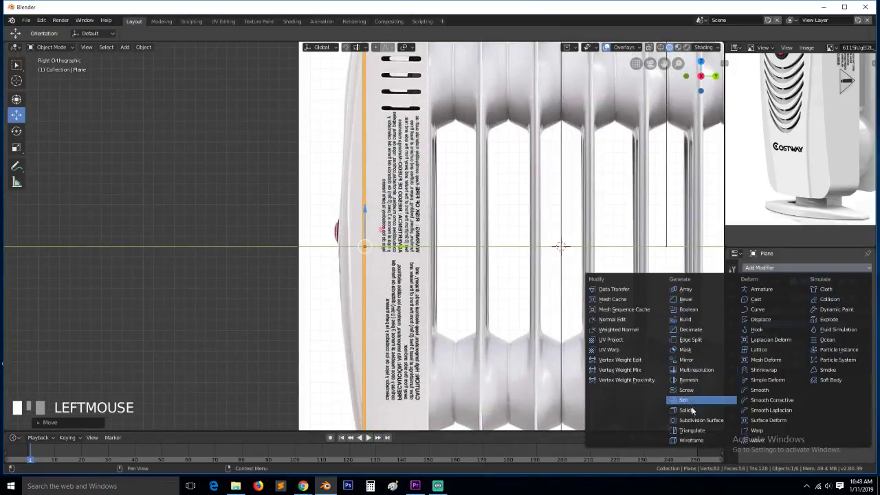
left_click(786, 421)
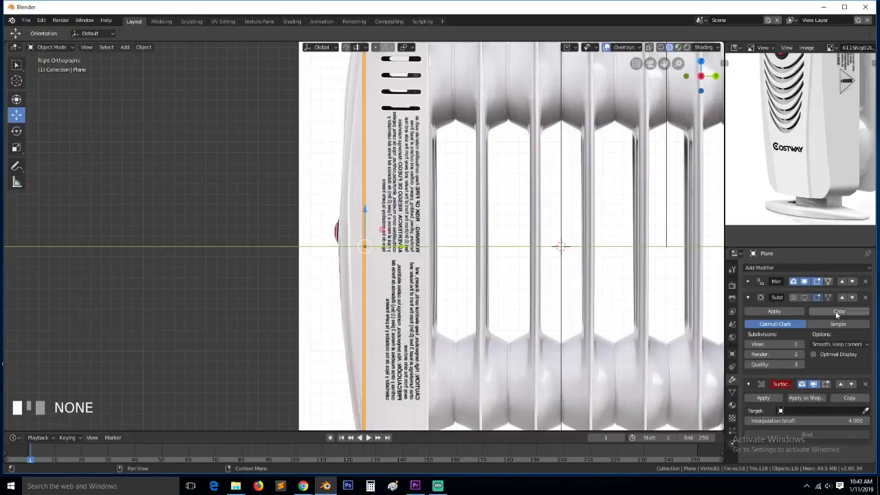
left_click(749, 297)
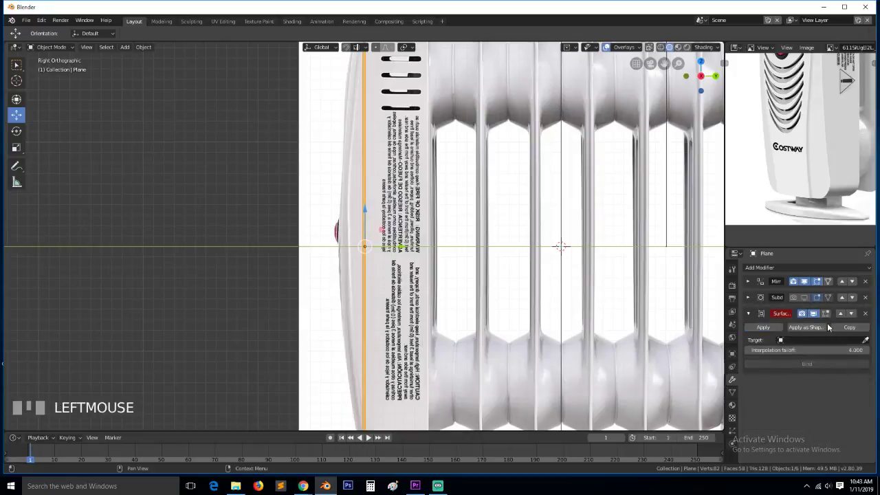
left_click(865, 314)
Add a Simple Deform modifier to the plane and set its mode to Bend
left_click(843, 267)
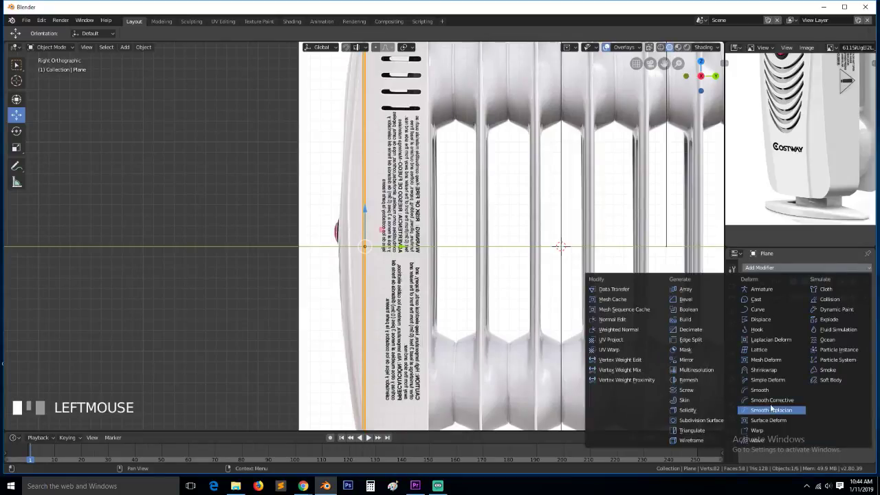
left_click(769, 380)
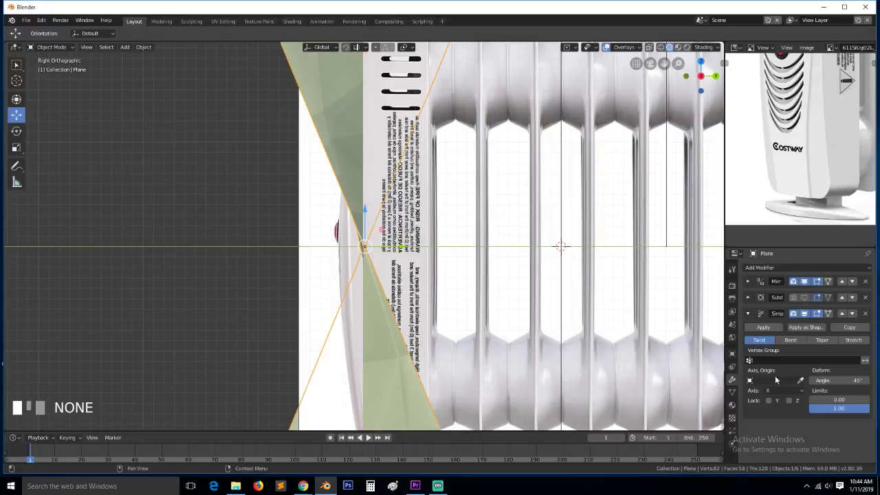
left_click(795, 343)
Move the plane forward along Y to the foremost point of the side reference and set the bend angle to 18.9°
scroll(516, 299, "down", 3)
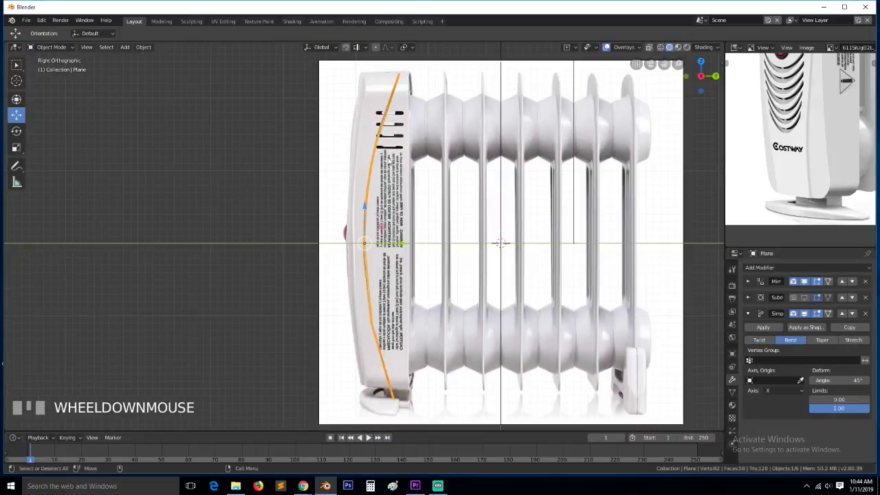
left_click_drag(398, 242, 383, 246)
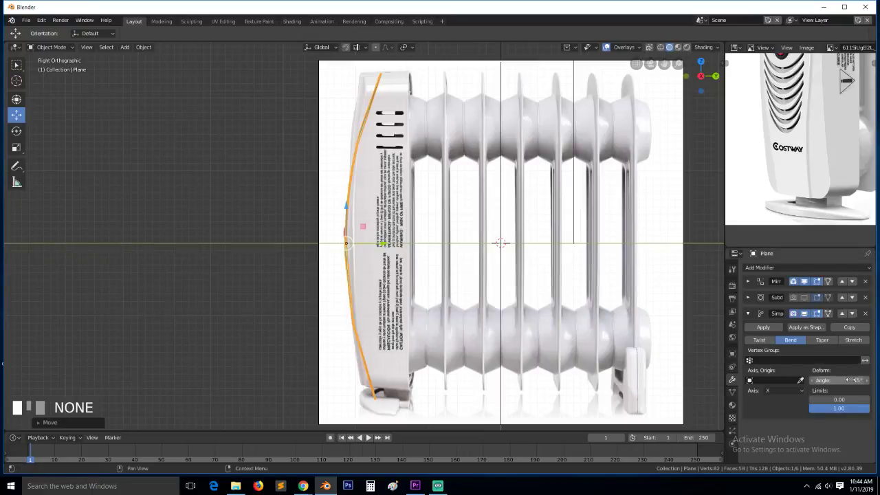
left_click_drag(840, 380, 784, 380)
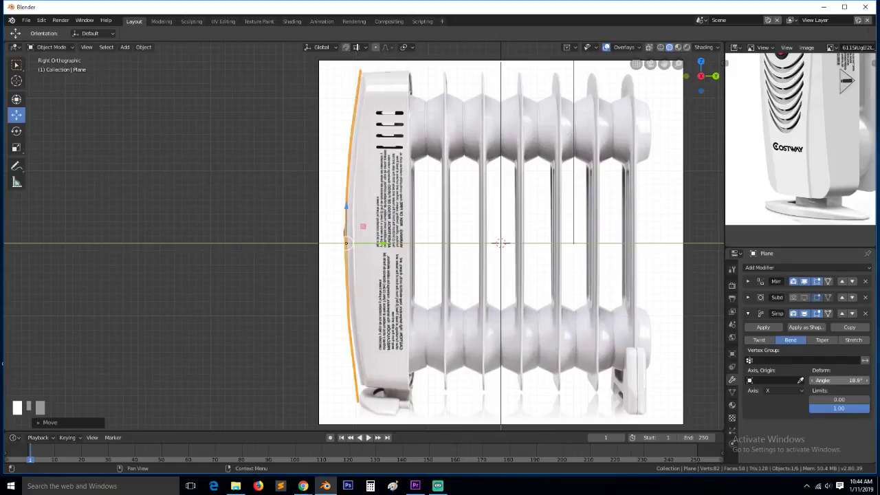
Temporarily hide the plane, compare the heater's front curve in the side reference and product photo, and unhide the plane
scroll(309, 234, "up", 3)
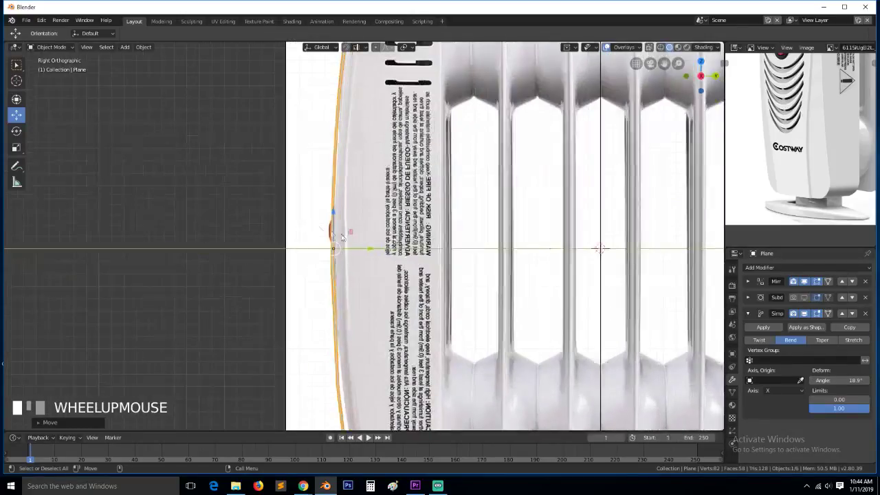
left_click_drag(666, 66, 475, 66)
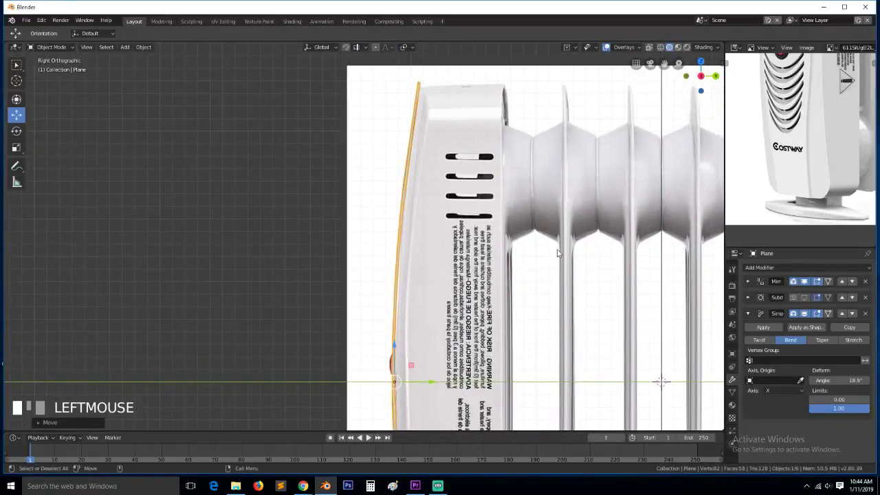
key("h")
scroll(467, 165, "down", 3)
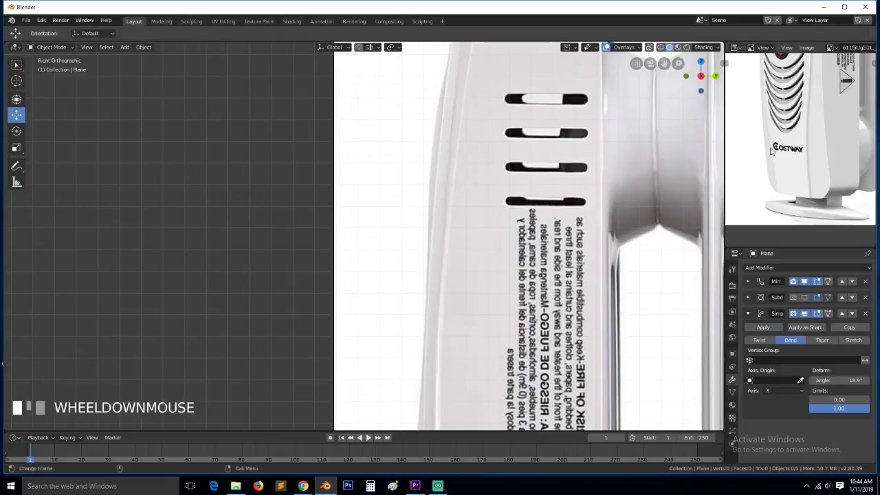
scroll(801, 137, "down", 2)
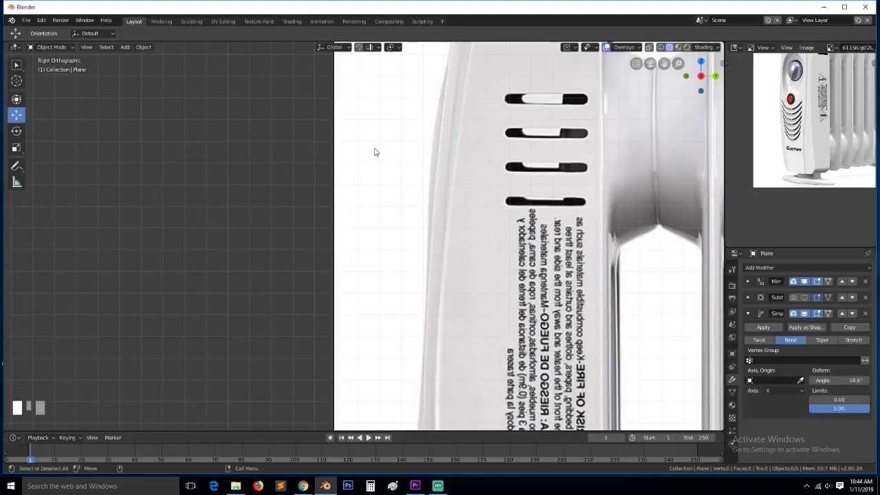
key("alt+h")
scroll(365, 191, "down", 2)
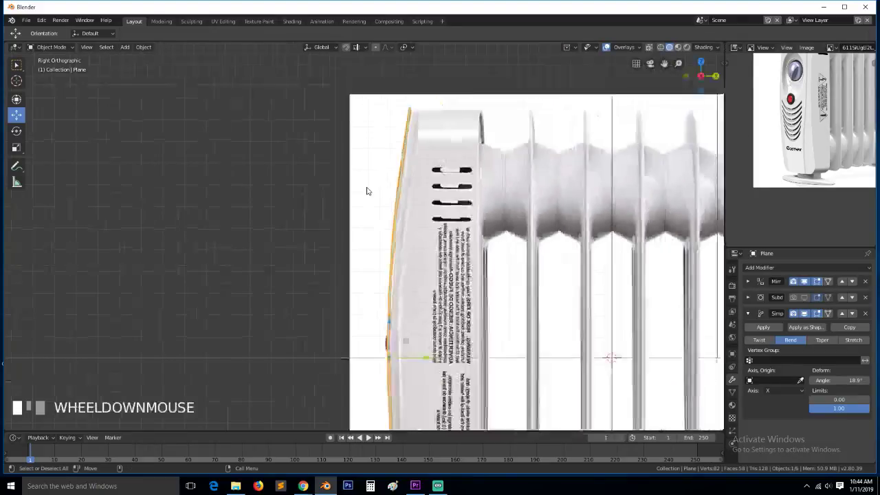
In edit mode, select all faces of the body's outer side band from top to bottom
key("grave")
middle_click_drag(366, 191, 430, 211)
key("Tab")
key("grave")
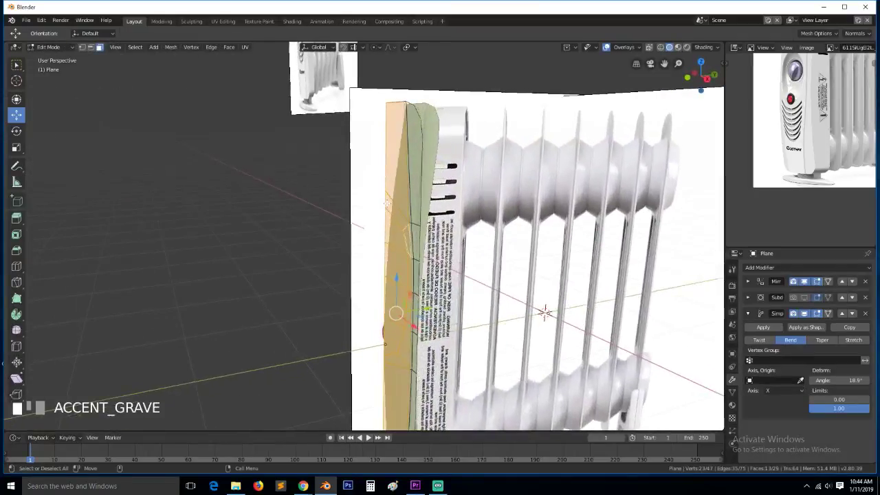
left_click(416, 224, "alt")
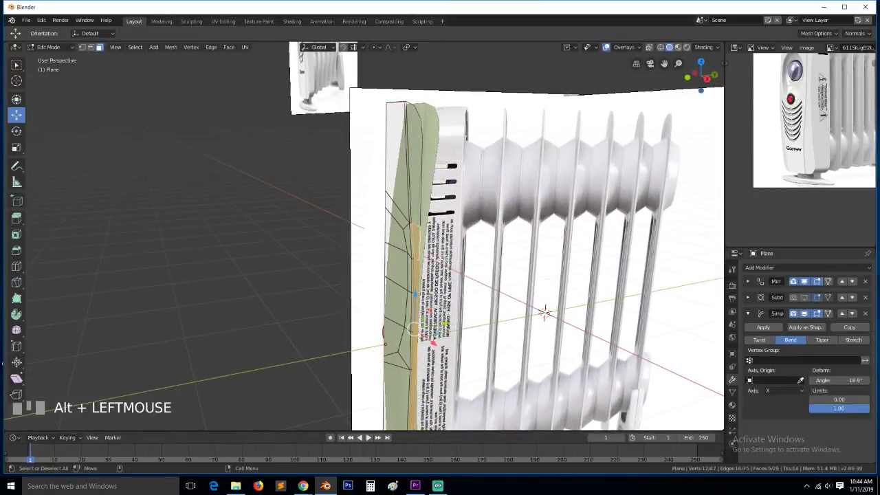
scroll(415, 174, "down", 3)
key("grave")
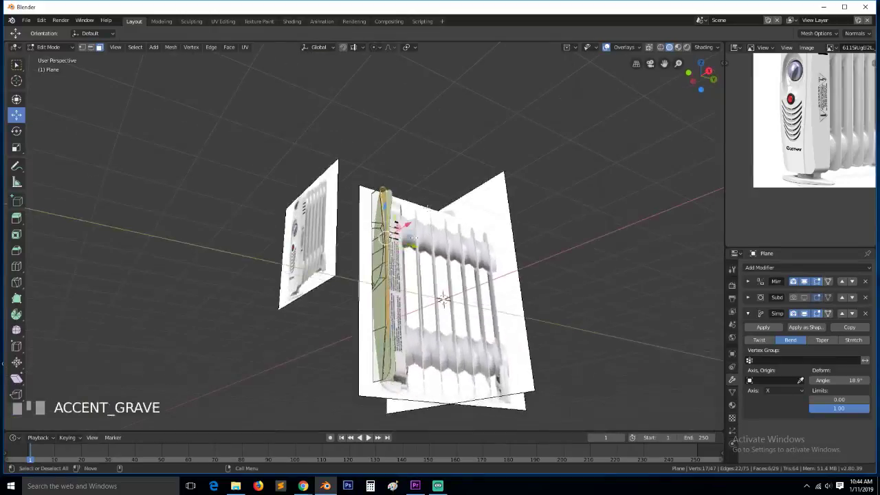
left_click(392, 366, "shift")
left_click(392, 365, "shift")
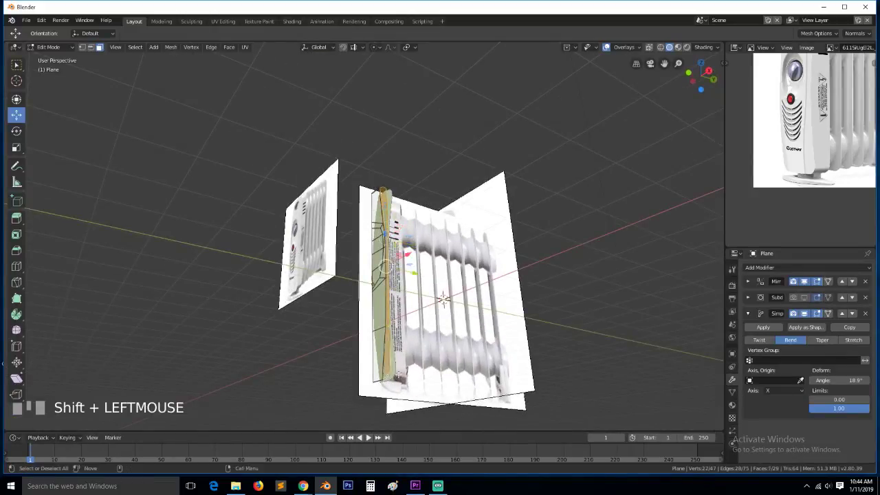
Turn on the Simple Deform modifier's edit cage display and move the selected side faces slightly back along Y in the right view
key("grave")
key("KP_3")
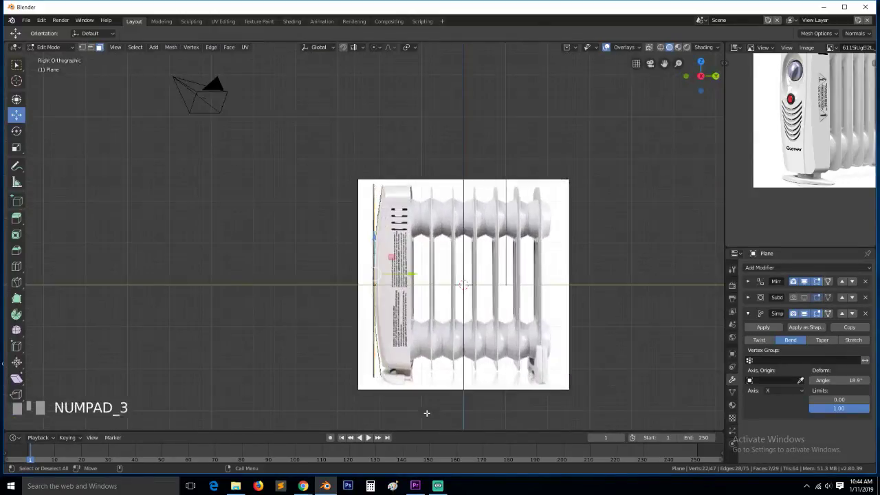
scroll(406, 291, "up", 5)
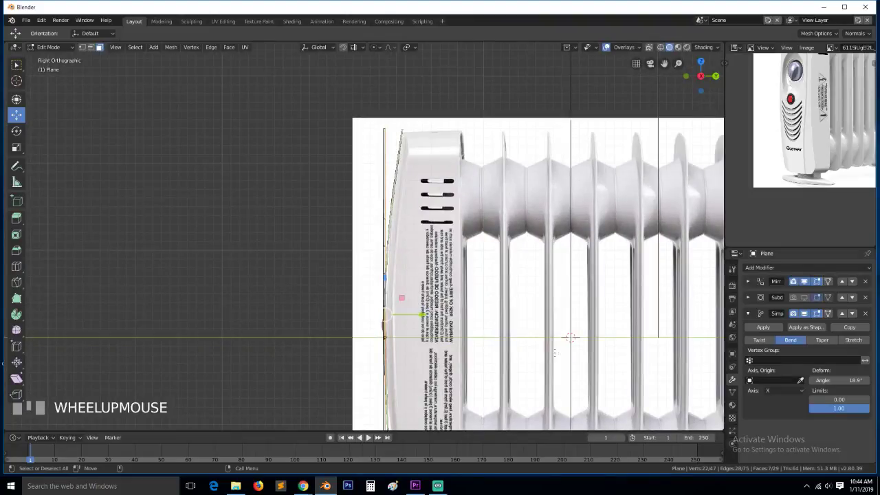
left_click(829, 314)
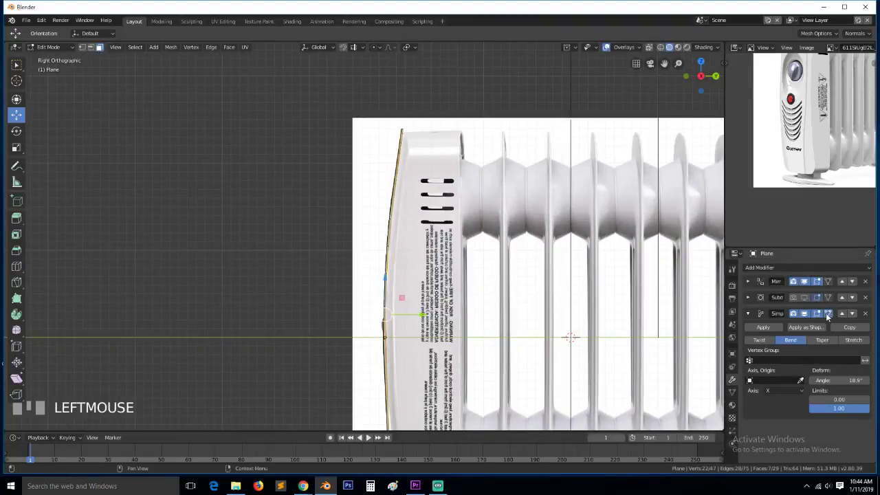
scroll(436, 324, "up", 1)
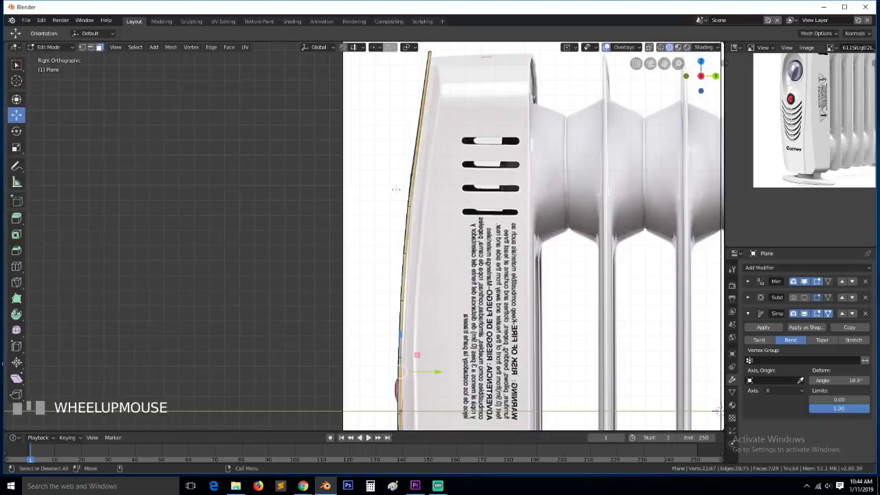
scroll(450, 238, "down", 2)
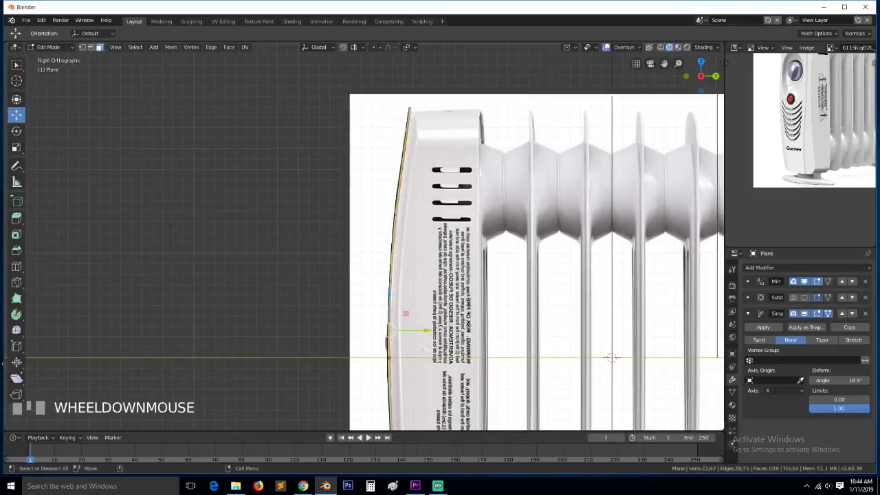
left_click_drag(425, 329, 429, 331)
Select the vertices along the body's outer side edge from top to bottom and move them further back along Y in the right view
key("grave")
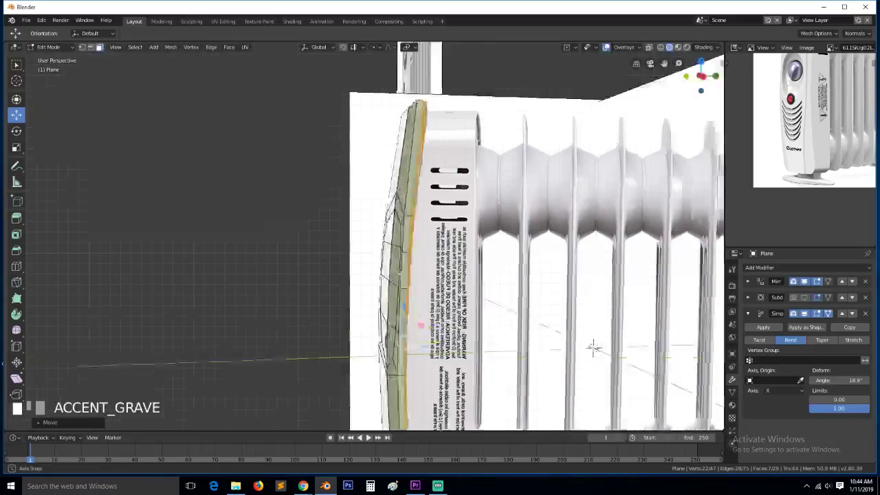
key("1")
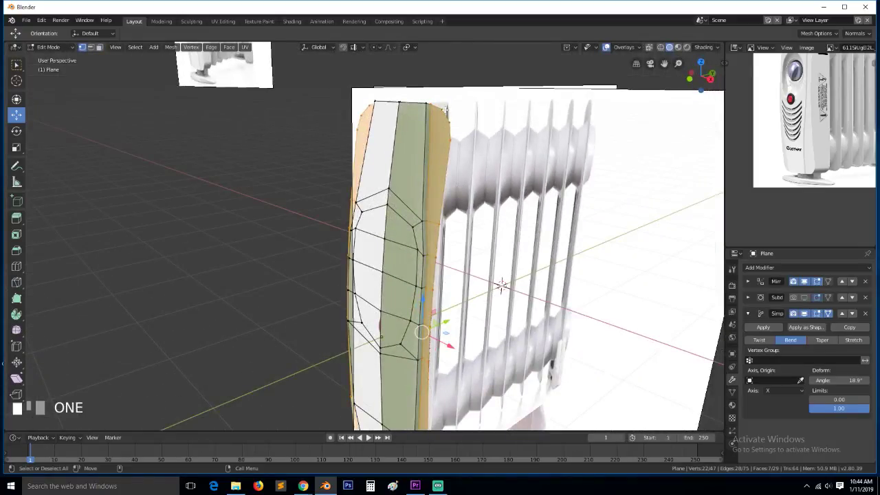
left_click(445, 108)
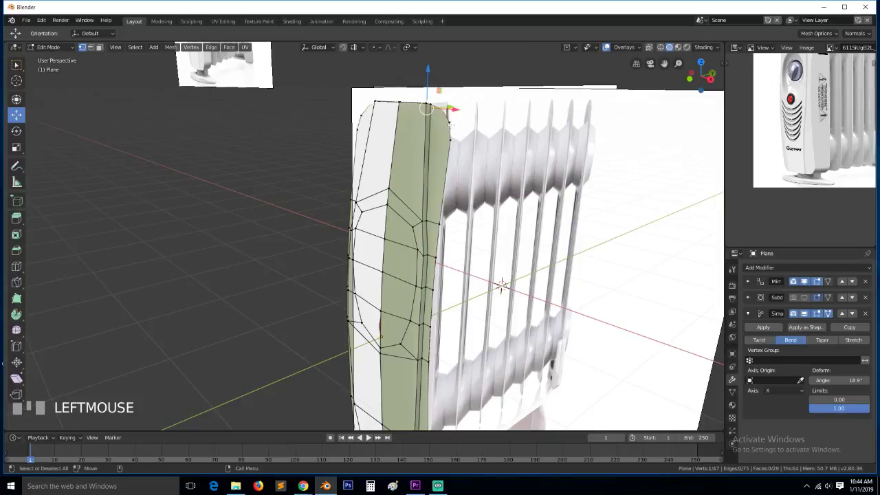
scroll(451, 124, "down", 3)
key("grave")
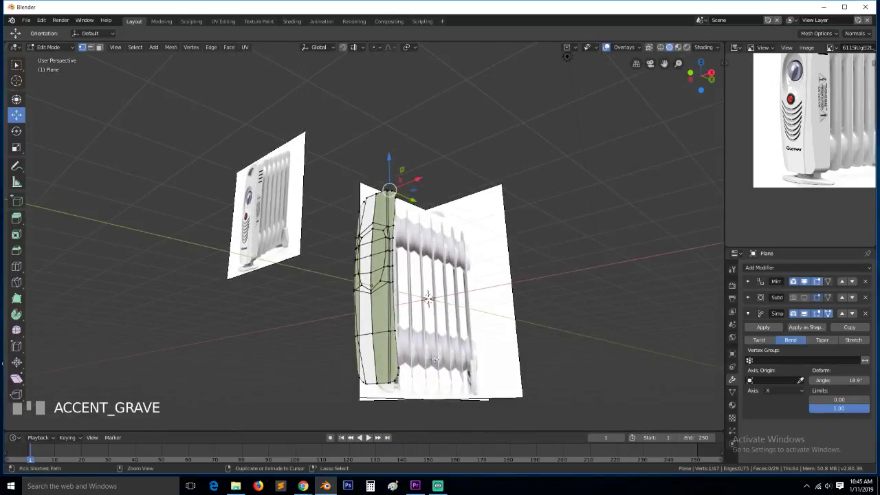
left_click(400, 375, "ctrl")
key("KP_3")
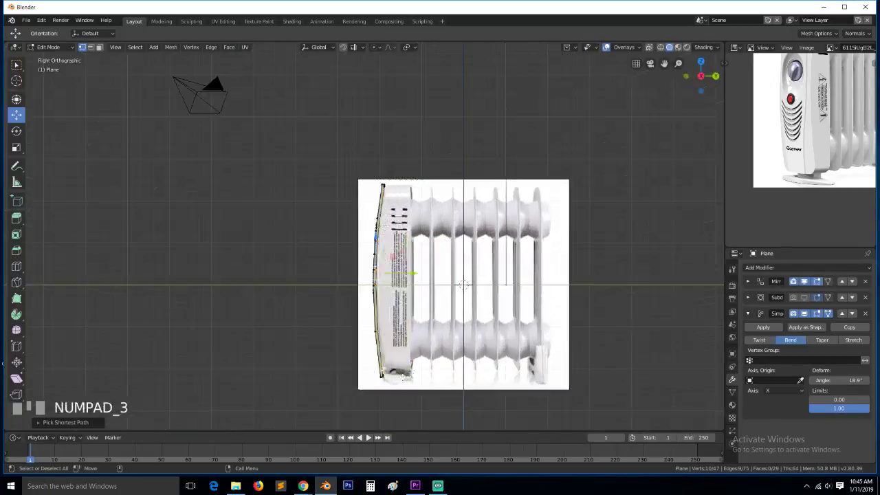
scroll(402, 376, "up", 5)
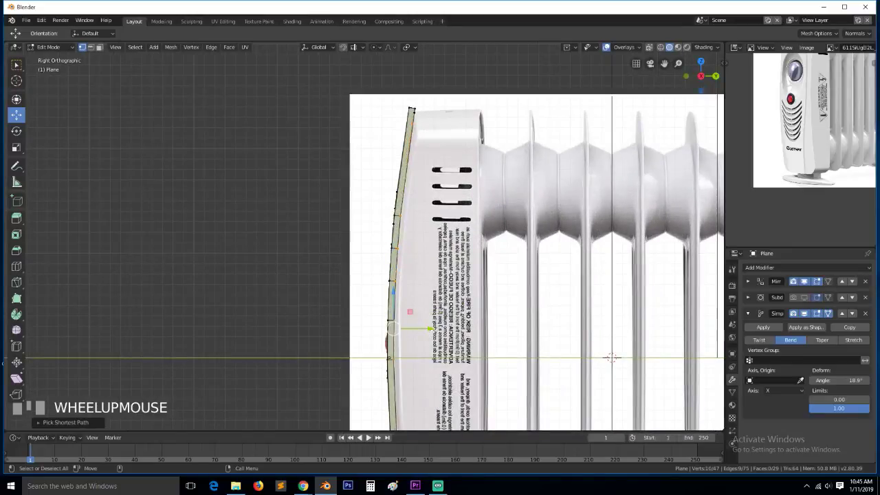
left_click_drag(427, 328, 440, 329)
Try to connect a top vertex and a bottom vertex of the outer side band with a vertex path
key("grave")
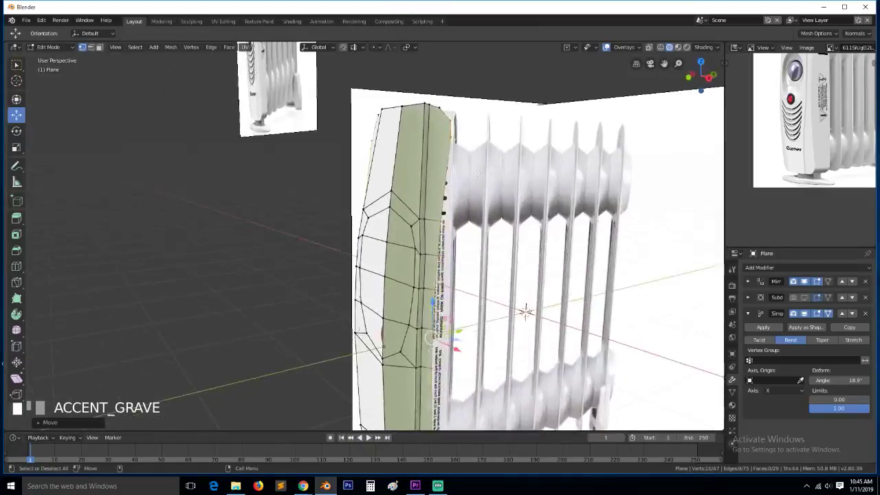
left_click(425, 105)
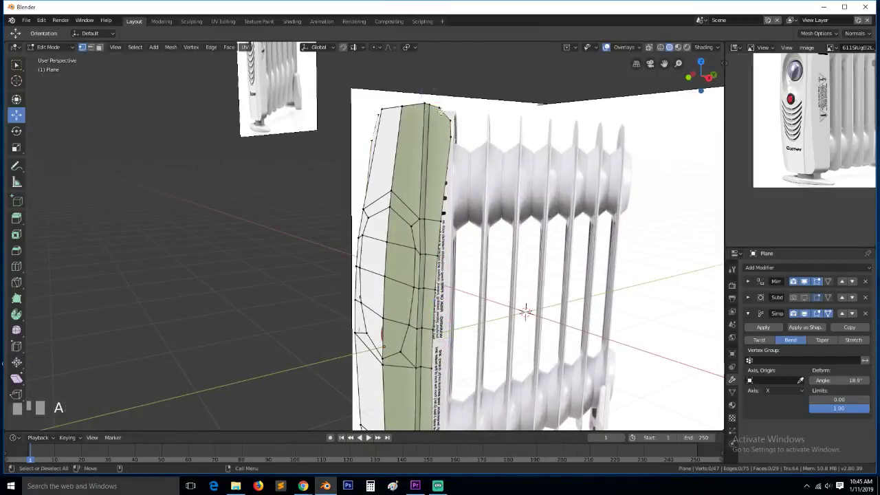
scroll(441, 118, "down", 3)
key("grave")
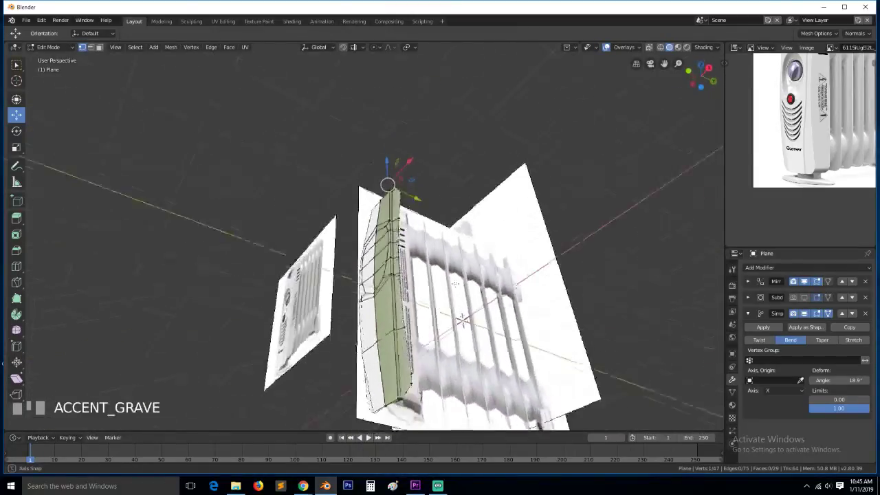
left_click(409, 381, "shift")
key("j")
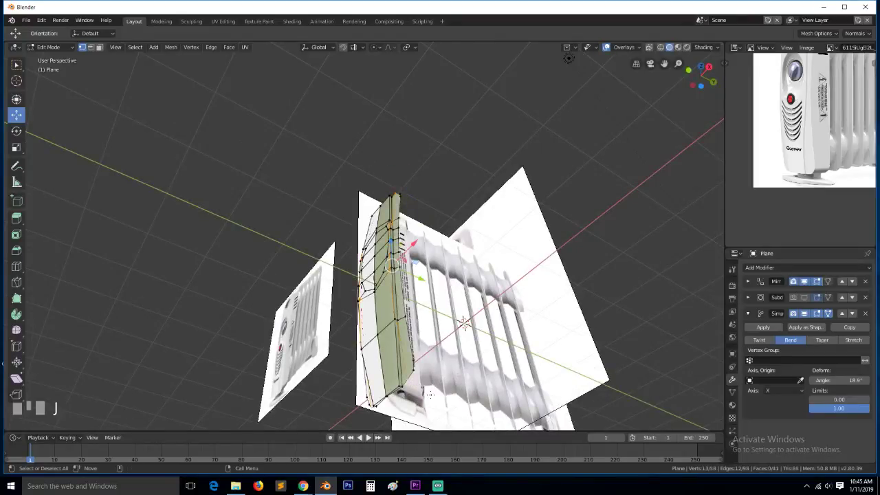
key("grave")
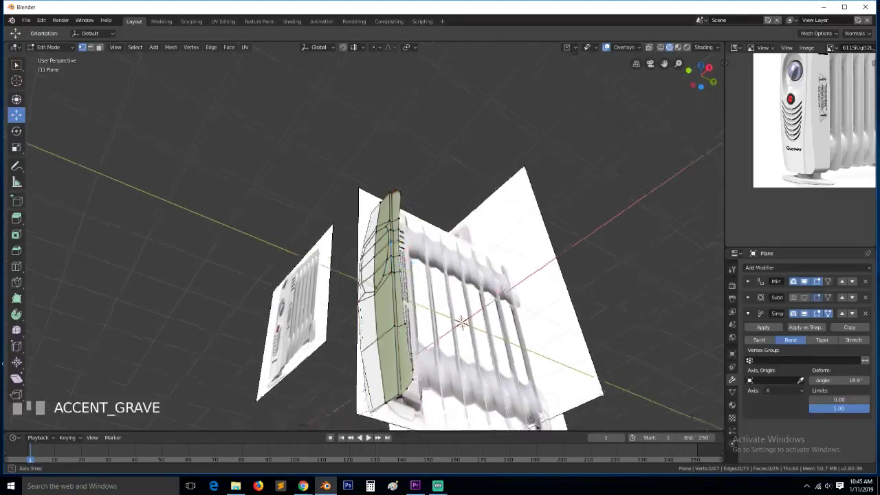
Subdivide the five short crosswise edges of the outer side band beside the oval panel, adding an edge column through them
scroll(463, 362, "up", 3)
key("grave")
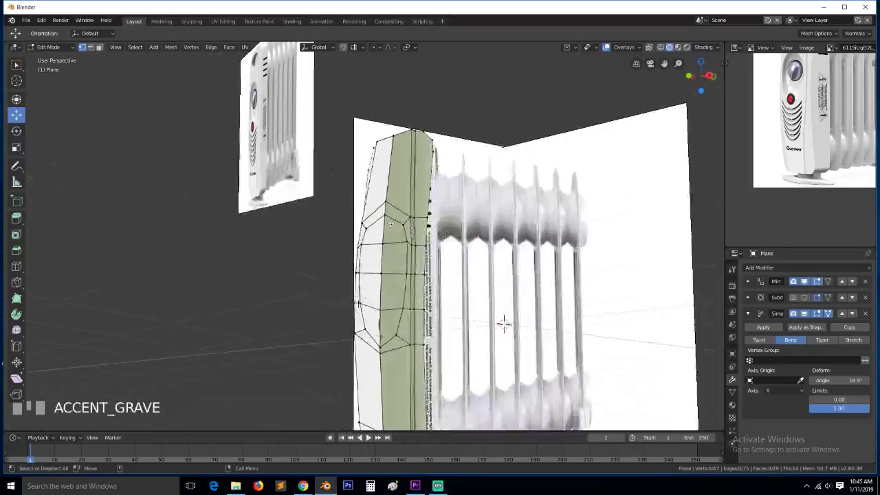
key("2")
left_click(420, 218)
left_click(420, 246, "shift")
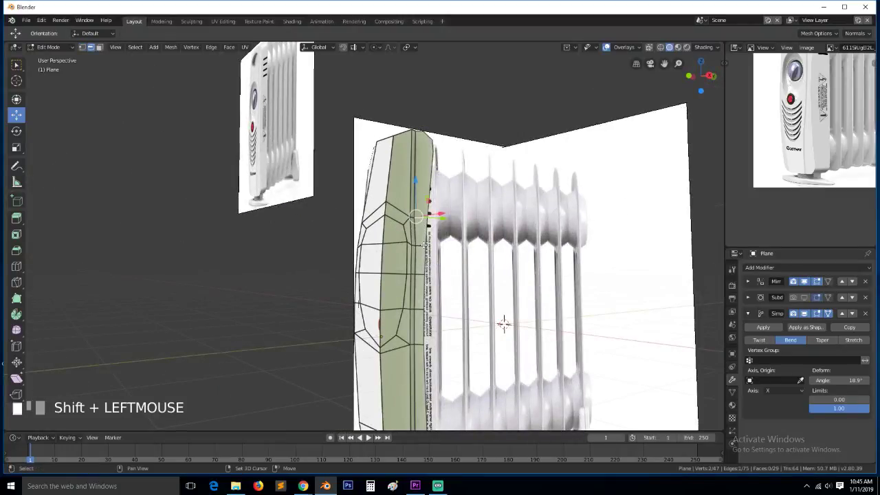
left_click(421, 273, "shift")
left_click(421, 308, "shift")
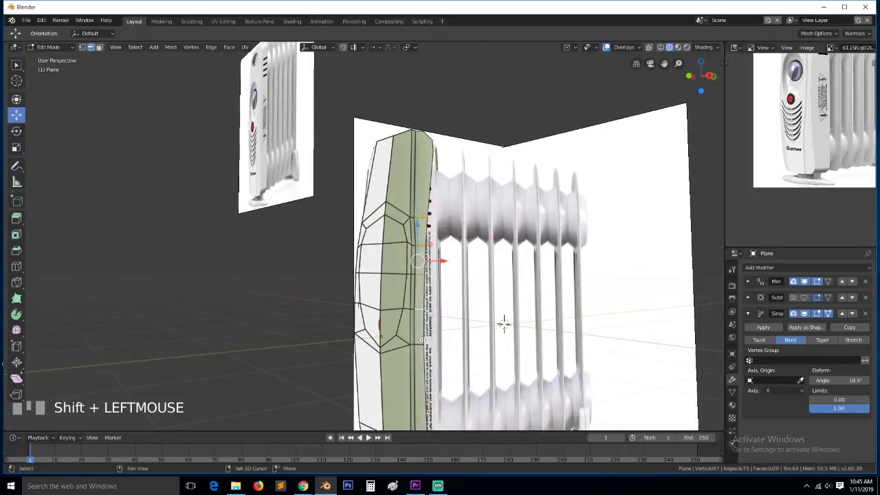
left_click(421, 341, "shift")
right_click(421, 345)
left_click(399, 225)
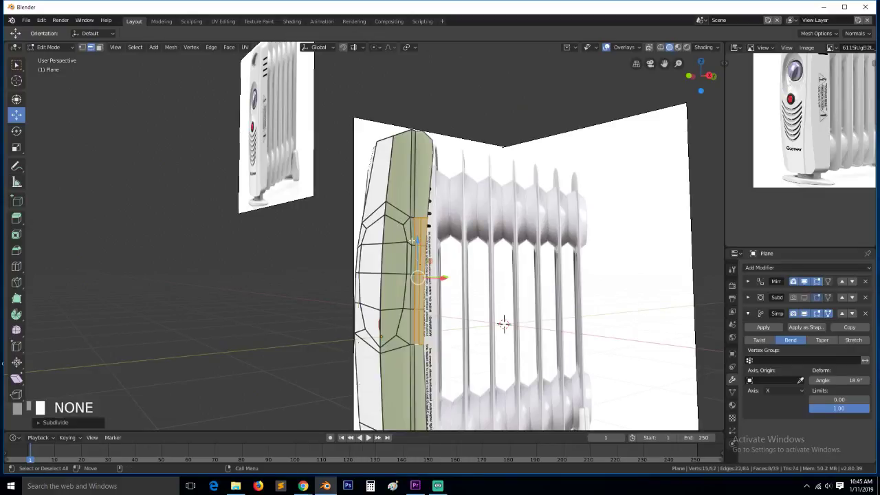
key("a")
key("a")
Connect the top vertex of the subdivided side column to the vertex on the body's top edge
scroll(444, 286, "up", 3)
key("grave")
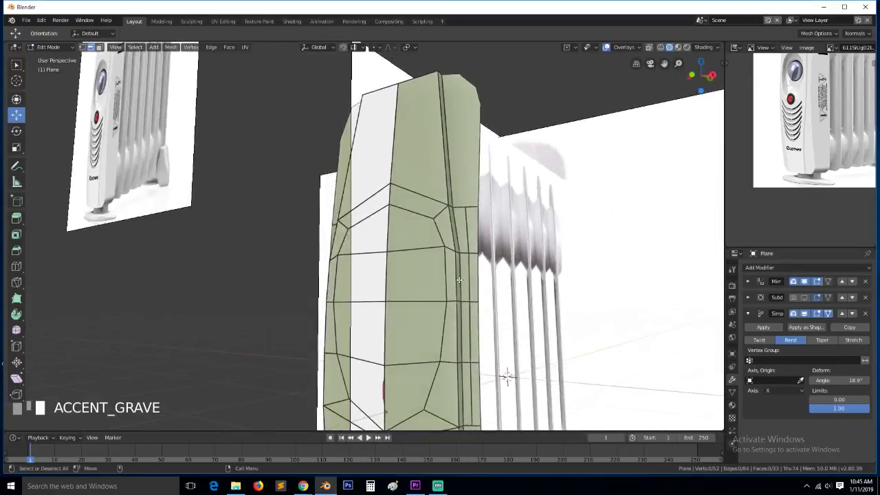
key("1")
left_click(461, 204)
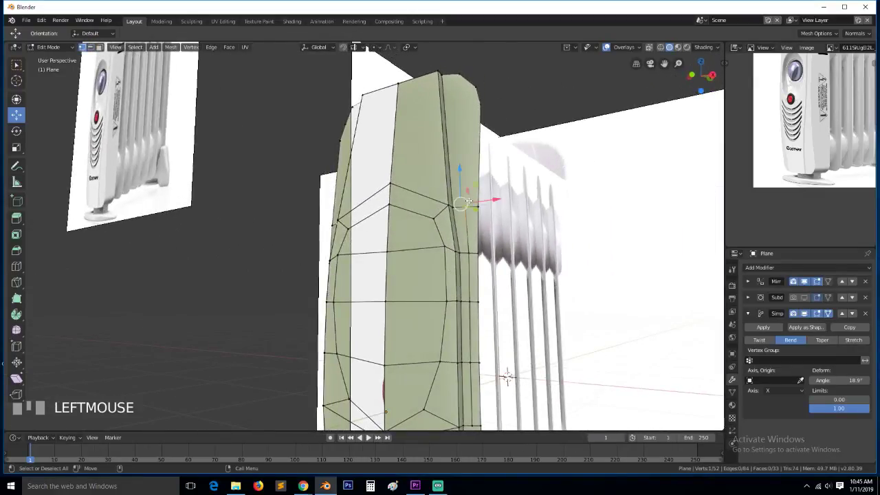
left_click(459, 77, "shift")
scroll(438, 376, "down", 3)
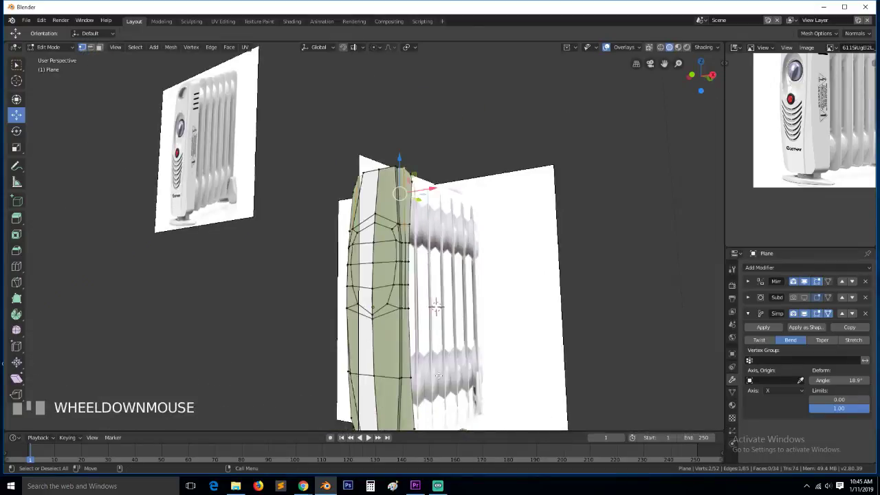
Connect the bottom vertex of the subdivided side column down to the vertex on the body's bottom edge
left_click(407, 307)
scroll(393, 373, "down", 2)
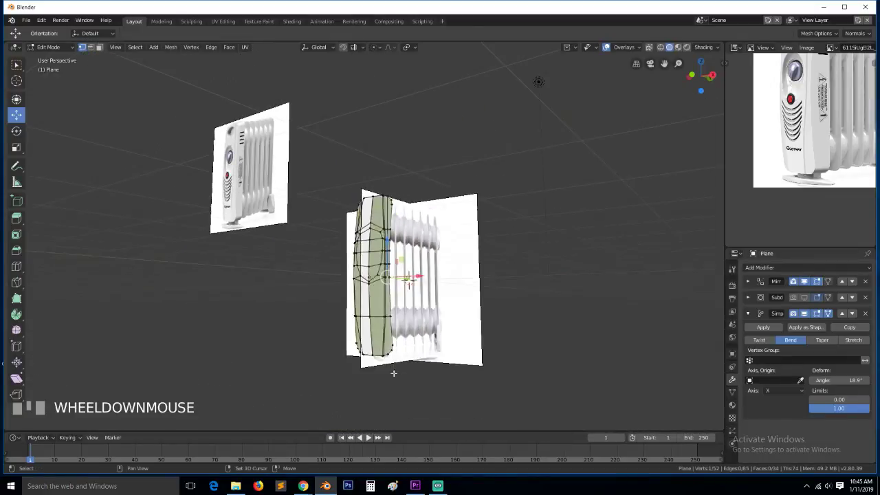
left_click(398, 371, "shift")
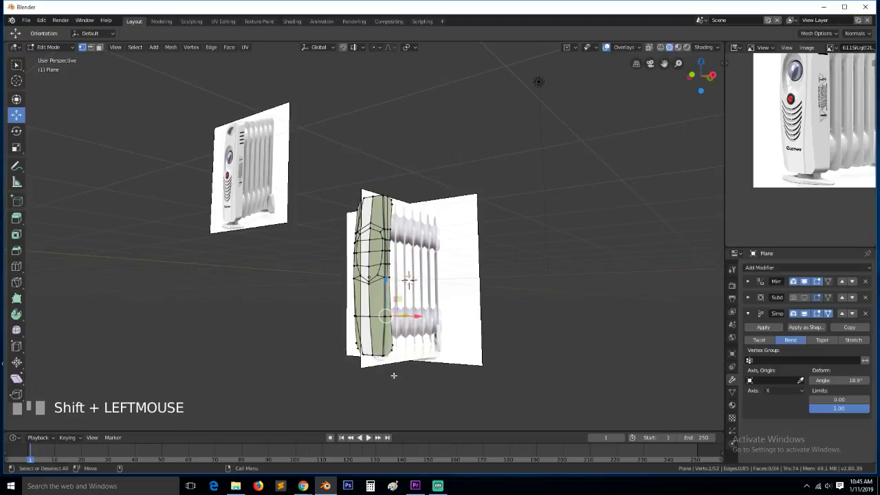
key("a")
In the front view, knife-cut a horizontal edge across the upper body from the rounded corner's lowest outer vertex to the centre line
key("KP_1")
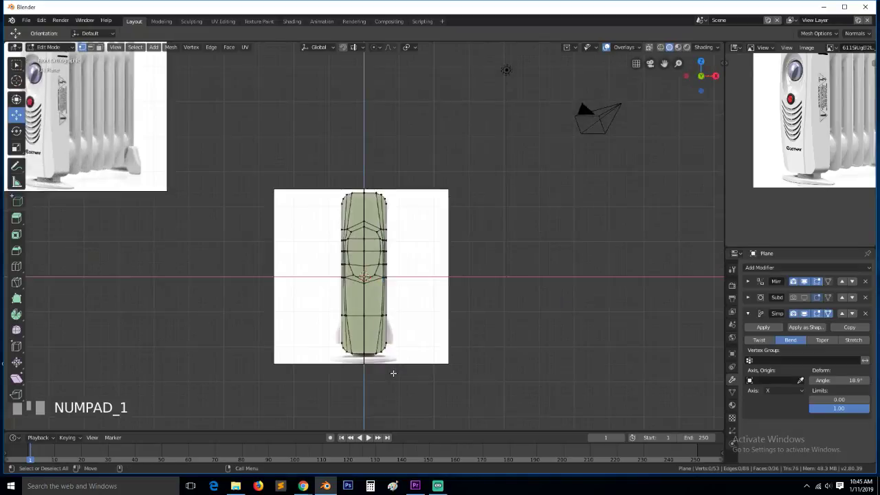
scroll(394, 373, "up", 6)
scroll(475, 225, "down", 4)
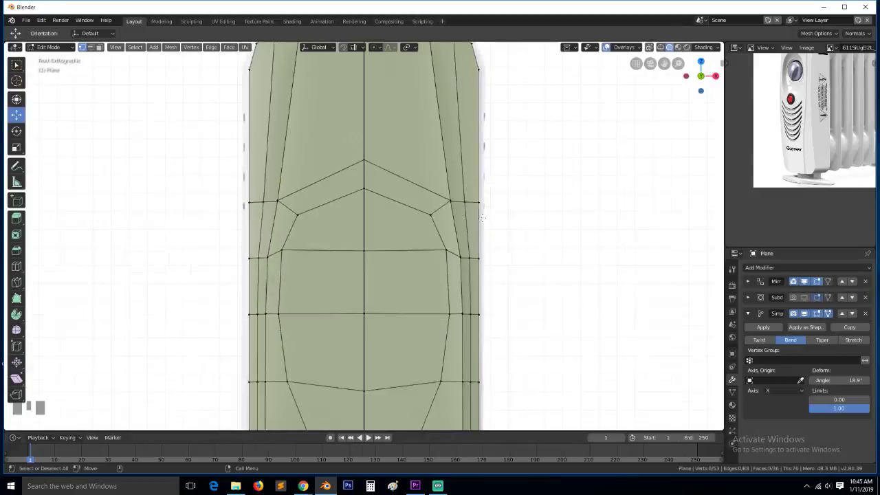
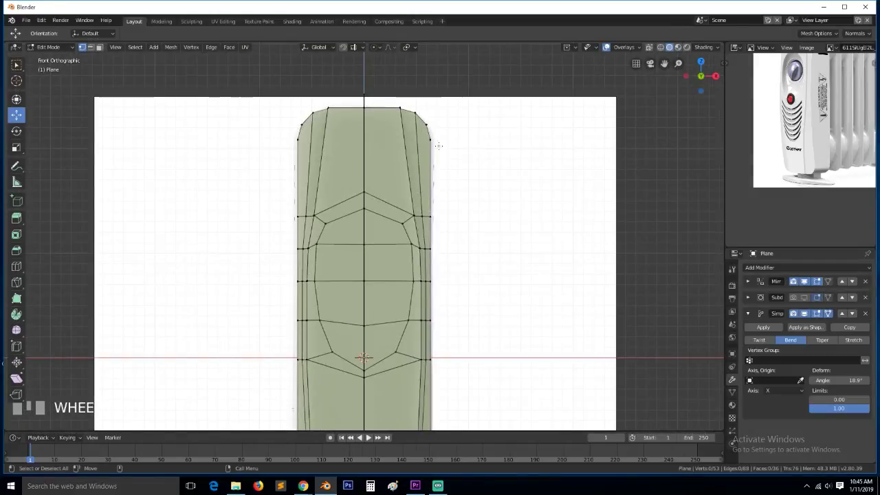
left_click(425, 137)
key("alt+a")
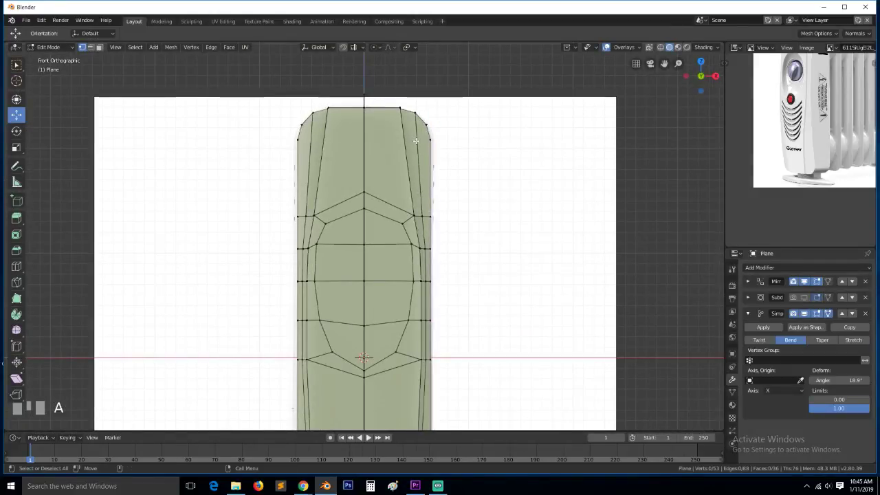
key("k")
left_click(432, 137)
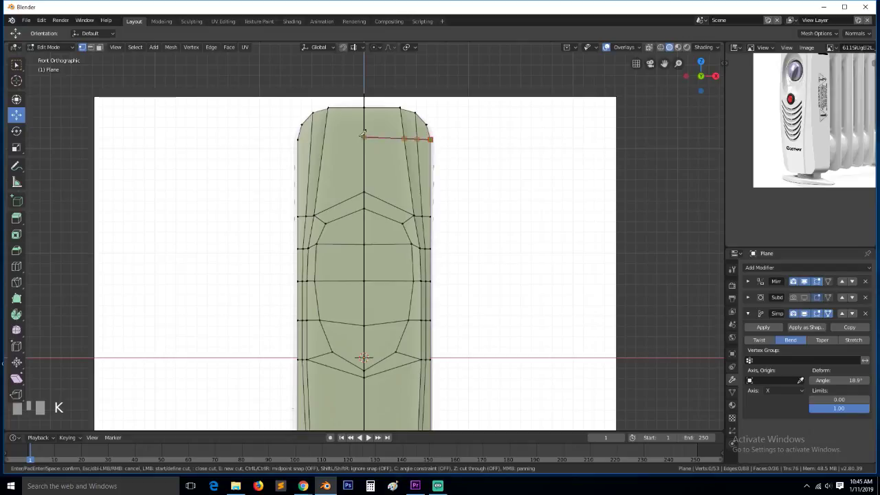
left_click(364, 137)
key("space")
Connect the upper cut's vertices across the remaining gap in the side strip
scroll(423, 144, "up", 4)
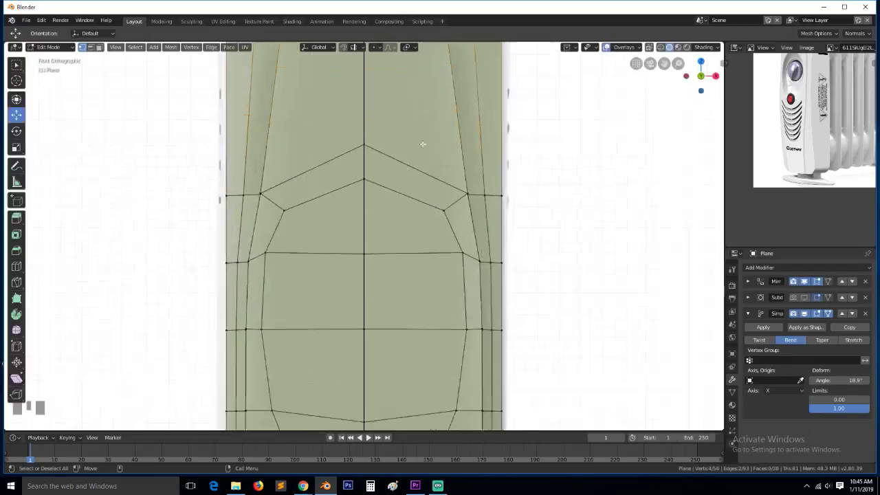
scroll(422, 144, "down", 3)
key("grave")
mouse_move(422, 144)
middle_mouse_down()
mouse_move(392, 151)
mouse_move(406, 139)
middle_mouse_up()
scroll(406, 139, "up", 2)
scroll(407, 139, "up", 2)
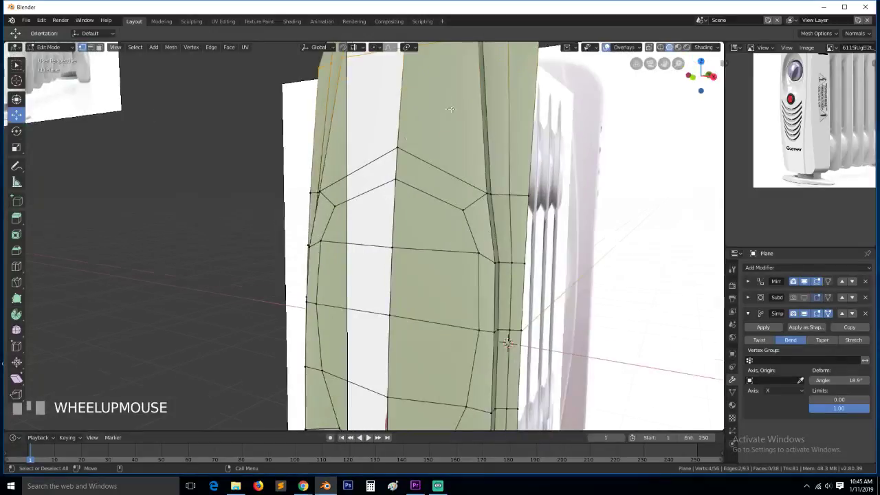
scroll(413, 131, "down", 3)
left_click(447, 93)
left_click(469, 107, "shift")
key("alt+a")
left_click(467, 103)
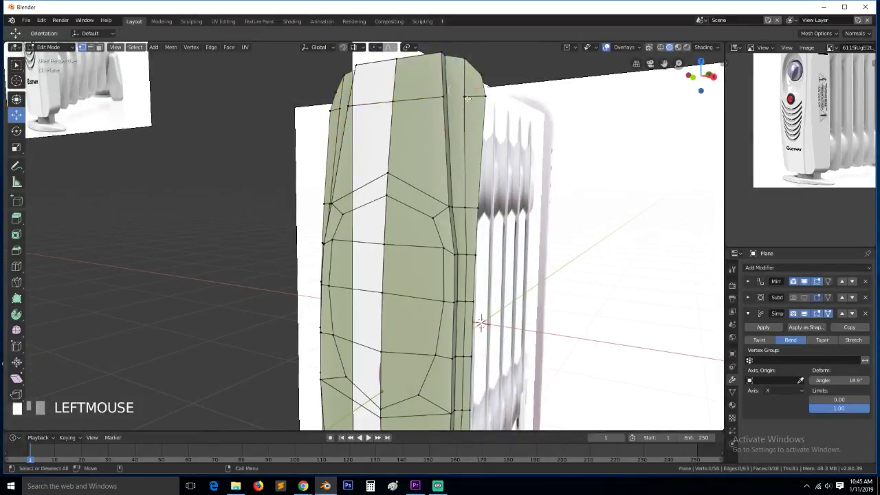
left_click(446, 100, "shift")
key("j")
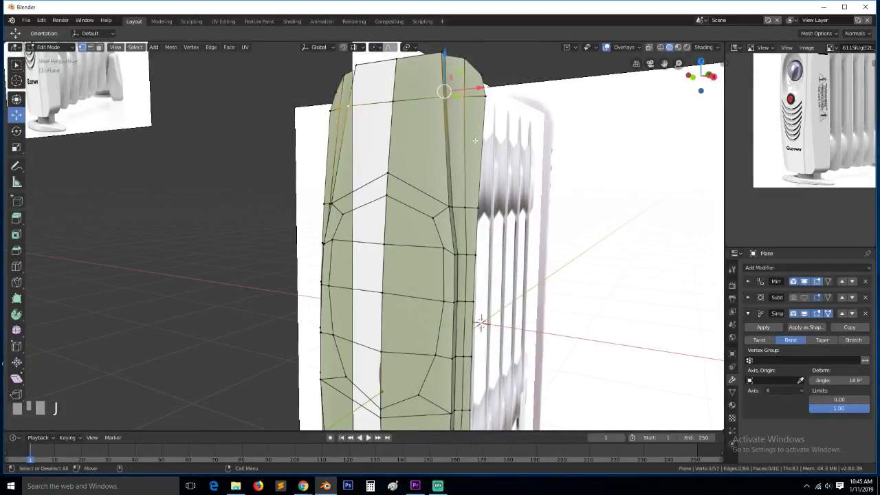
key("alt+a")
In the front view with wireframe shading, knife-cut a horizontal edge across the lower body from the bottom corner's outer vertex past the centre line
key("grave")
middle_click_drag(476, 139, 452, 146)
scroll(452, 267, "down", 4)
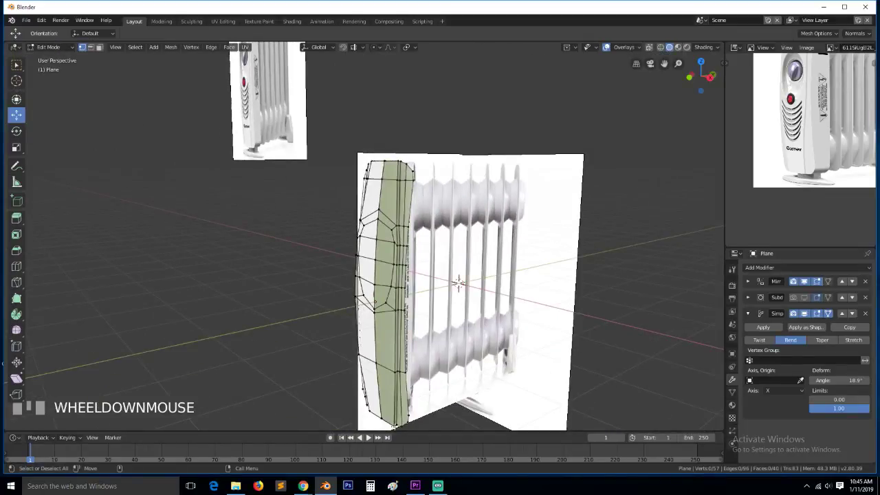
left_click(405, 422)
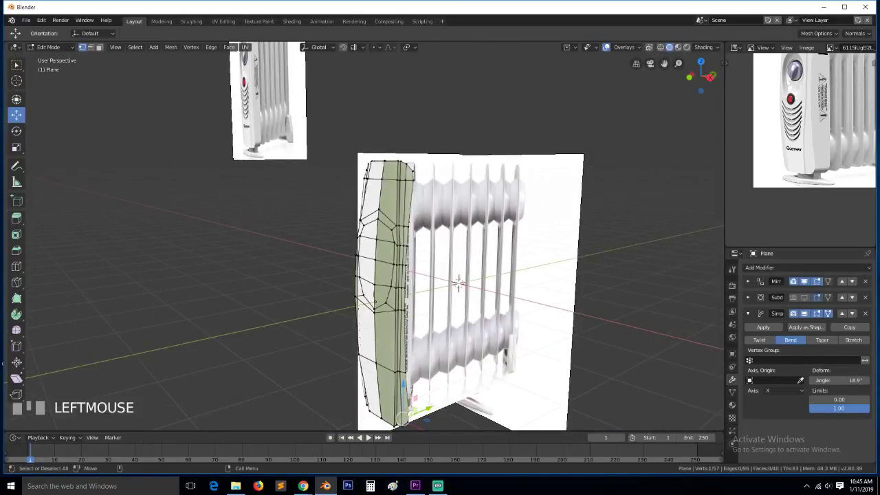
key("KP_1")
key("KP_Decimal")
scroll(344, 261, "up", 2)
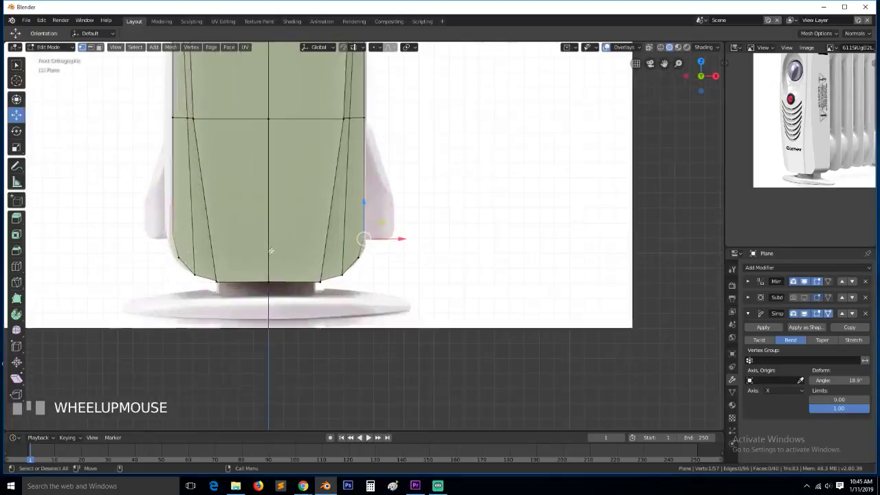
key("alt+a")
key("alt+z")
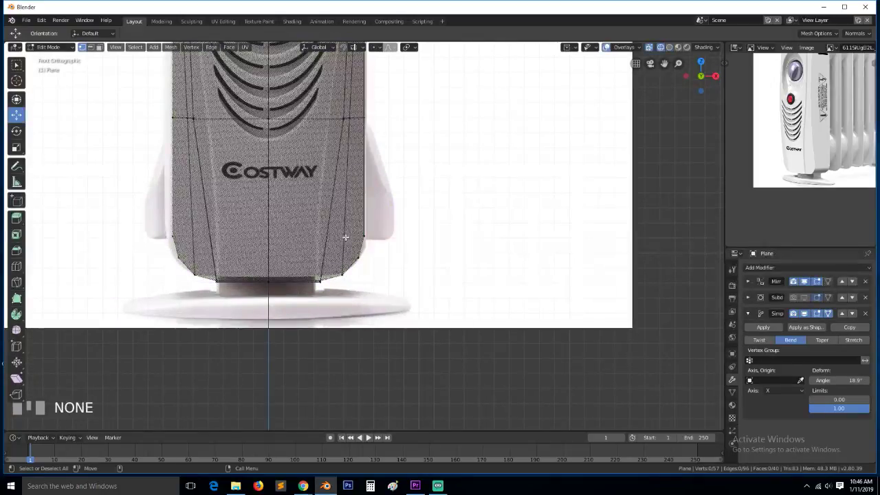
key("k")
left_click(365, 236)
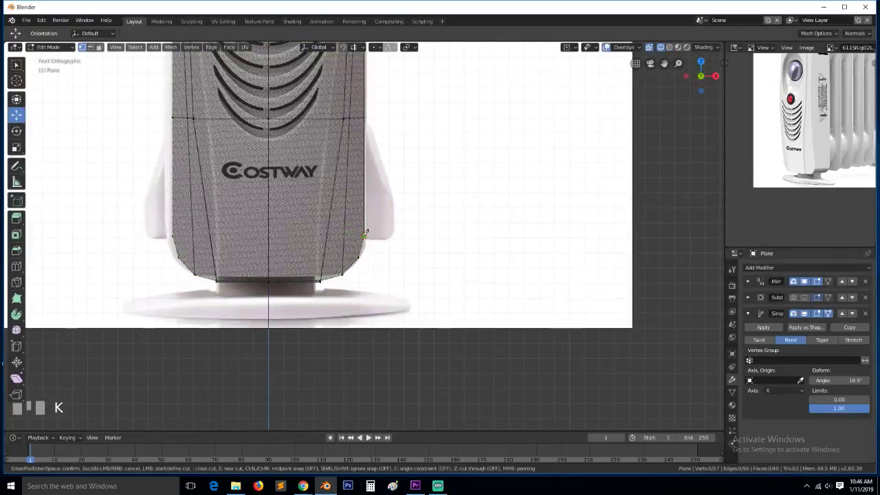
left_click(244, 236)
key("space")
key("alt+a")
Return to solid shading, connect the lower cut's vertices across the gap in the side strip and switch to object mode
left_click(331, 240)
key("z")
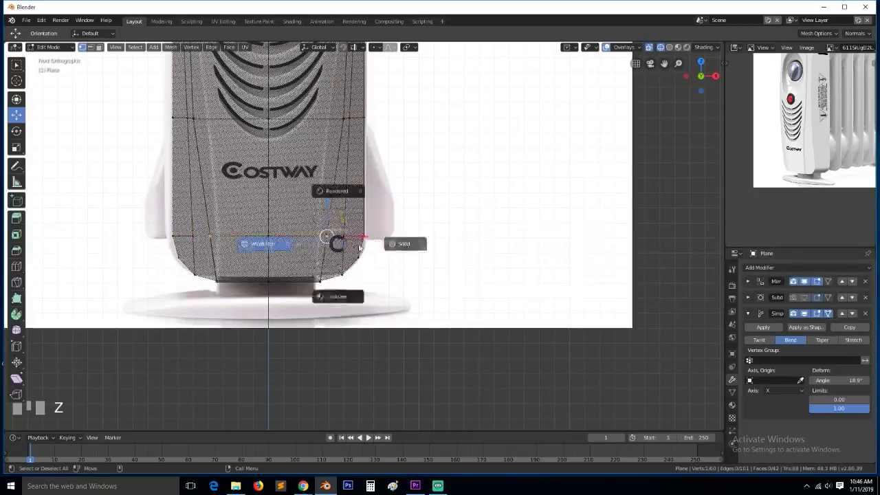
left_click(361, 245)
key("grave")
key("a")
left_click(342, 241)
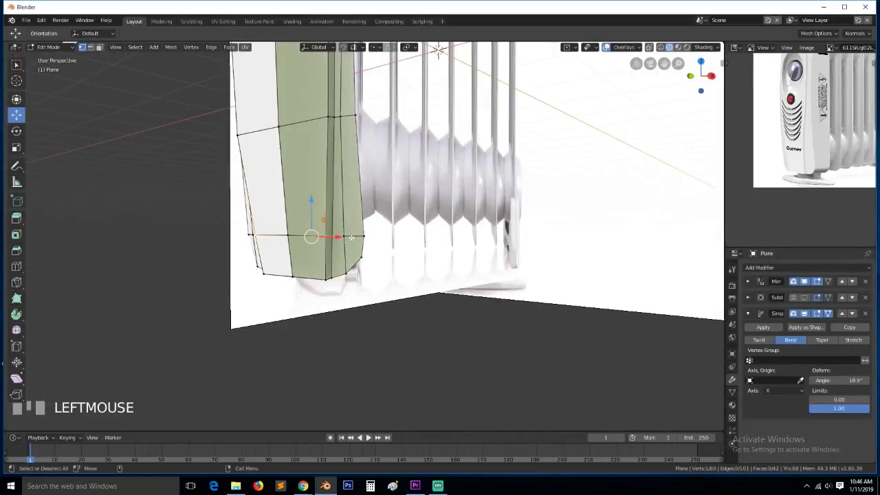
left_click(351, 243, "shift")
key("h")
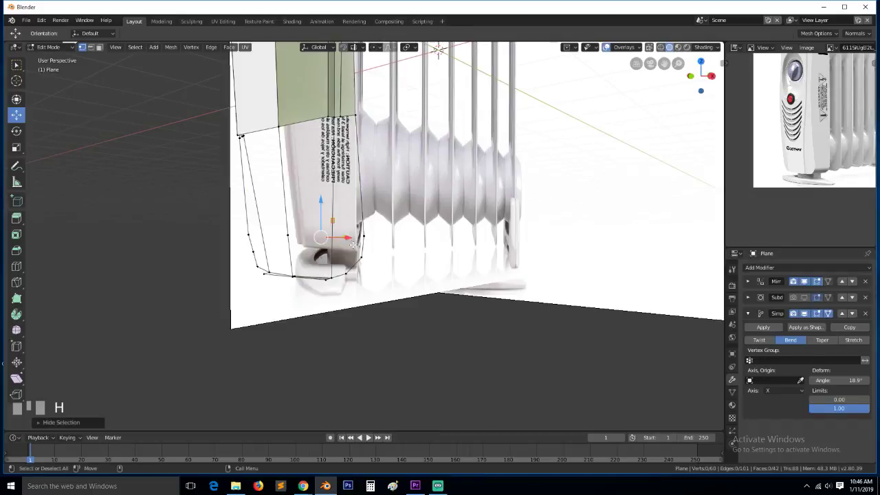
key("ctrl+z")
key("j")
key("a")
key("Tab")
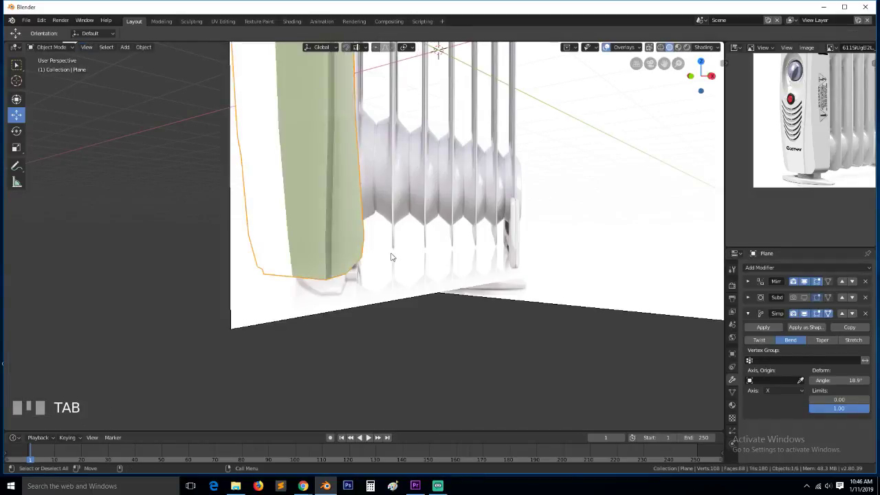
Start saving the file under a new name and create a folder named "heat radiator" in the 2019 models directory
key("ctrl+shift+s")
left_click(153, 81)
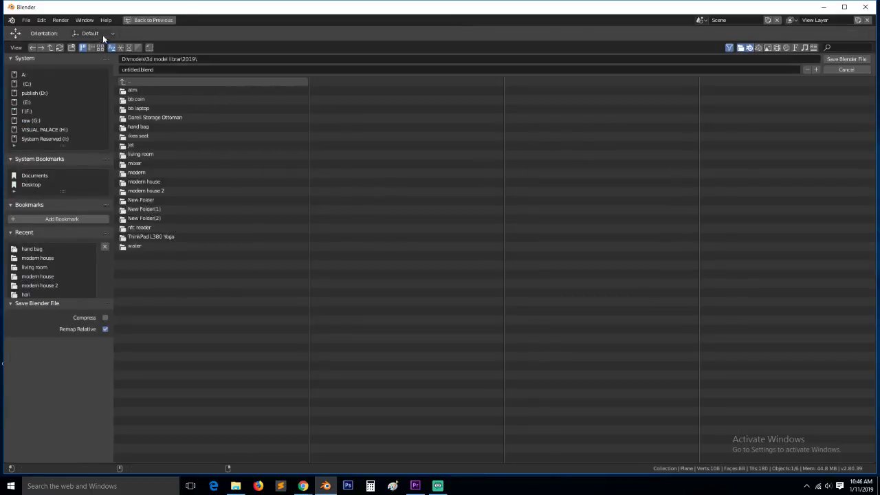
left_click(71, 48)
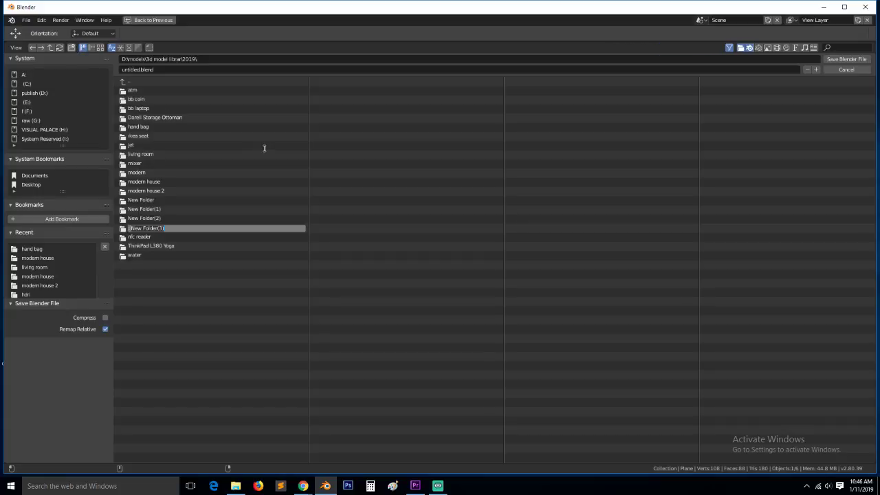
type("heat radiator")
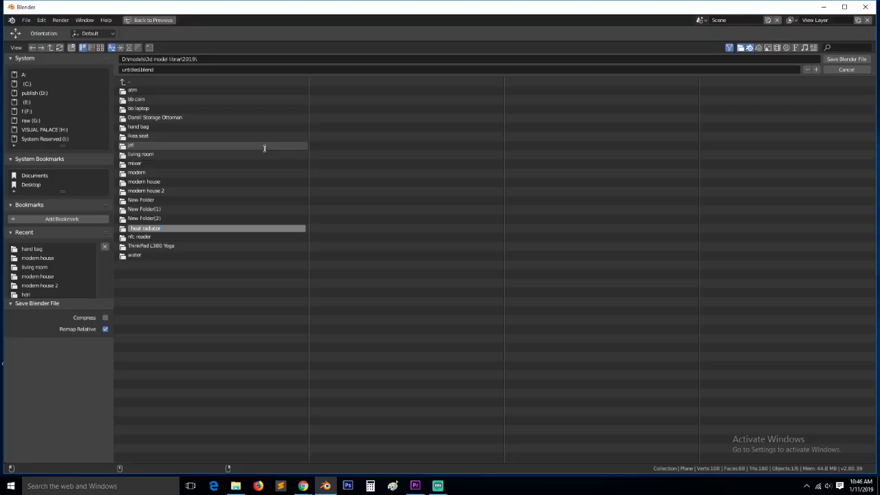
key("ctrl+a")
key("ctrl+c")
key("Return")
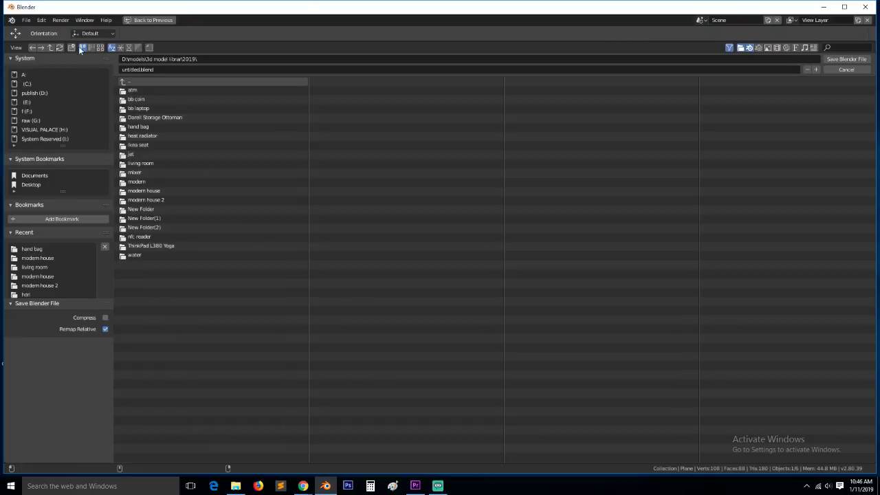
Try to save the file as "heat radiator.blend" inside the heat radiator folder
left_click(128, 47)
double_click(141, 91)
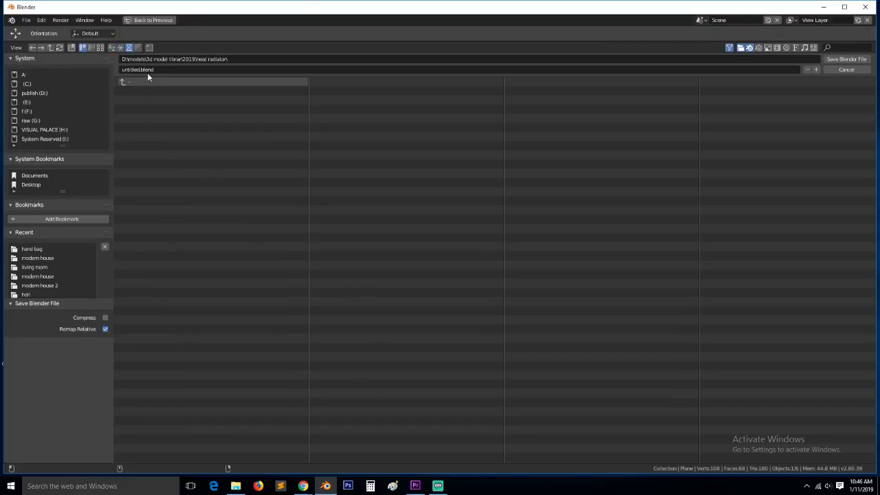
left_click(147, 70)
key("ctrl+v")
key("Return")
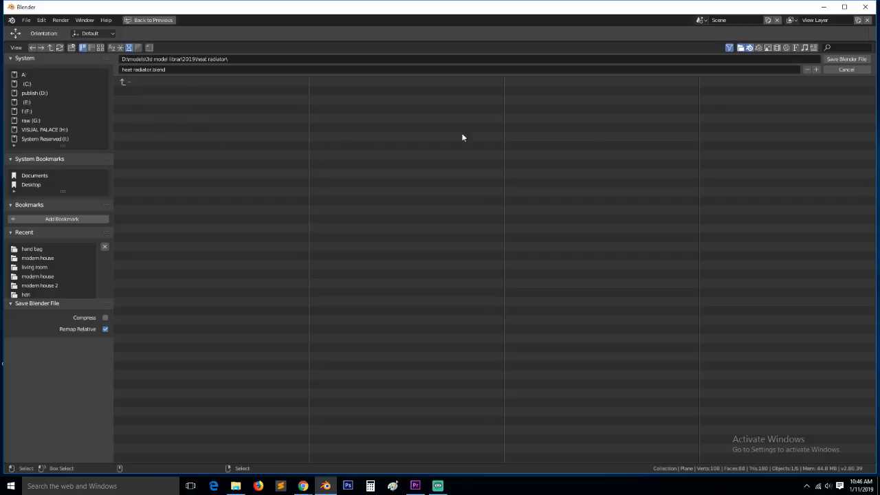
left_click(846, 69)
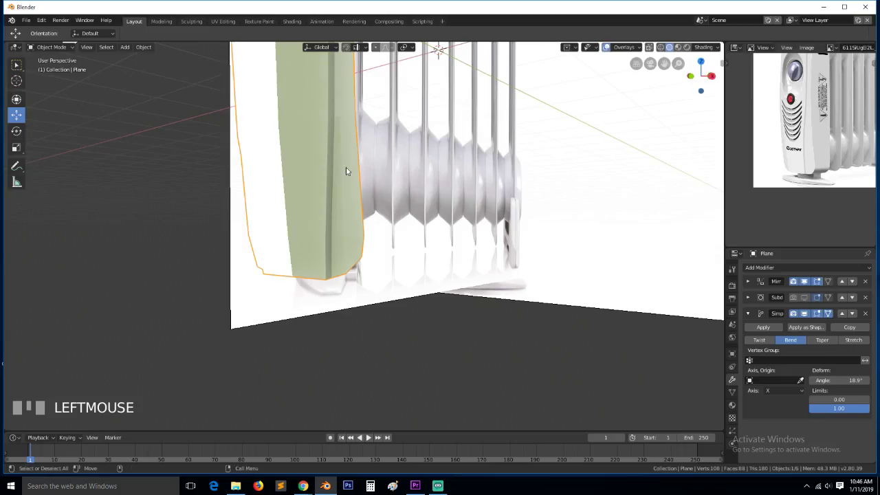
Save the file as "heat radiator.blend" in the heat radiator folder, sorting the 2019 directory by date to locate it
key("ctrl+s")
double_click(148, 82)
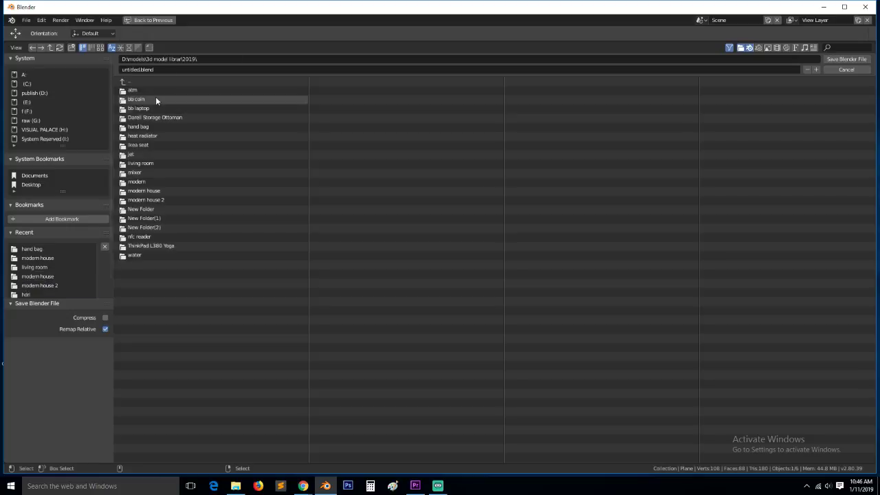
left_click(128, 47)
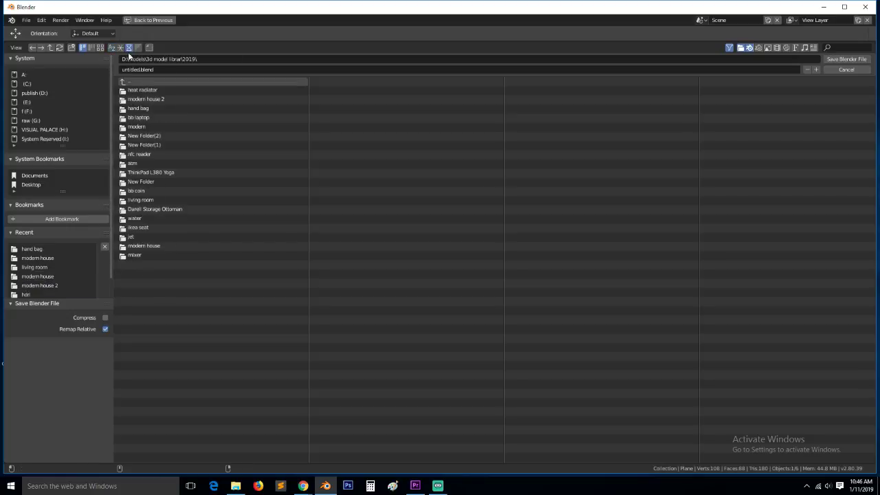
left_click(137, 90)
left_click(147, 69)
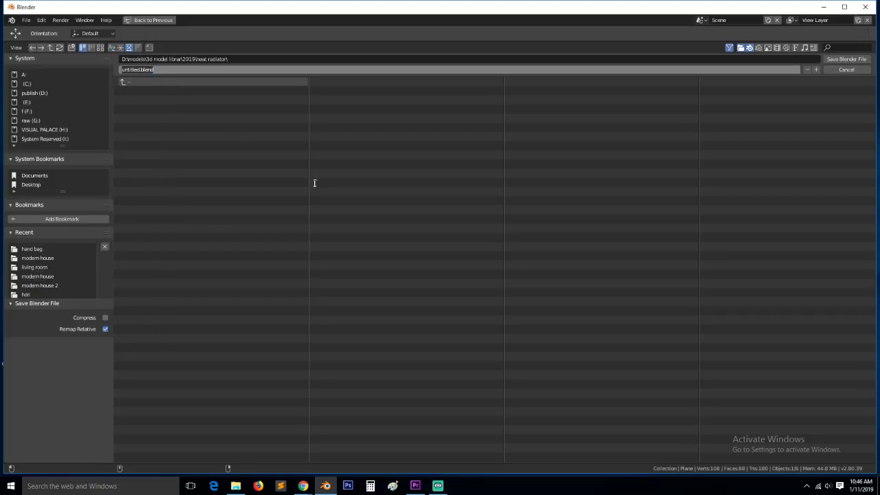
key("ctrl+v")
key("Return")
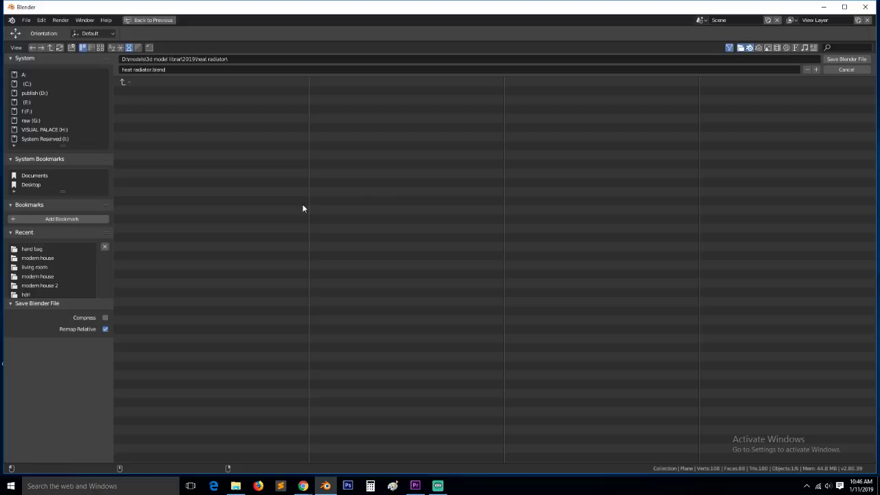
left_click(847, 59)
scroll(455, 257, "up", 2)
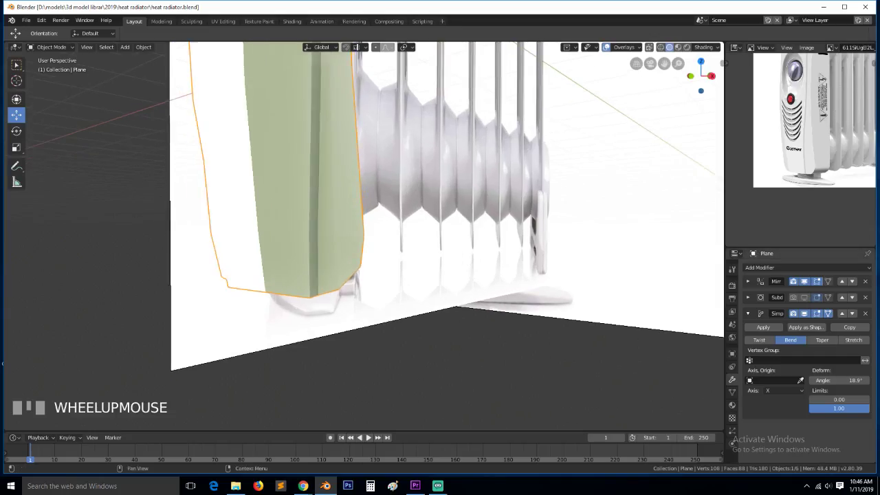
left_click(303, 486)
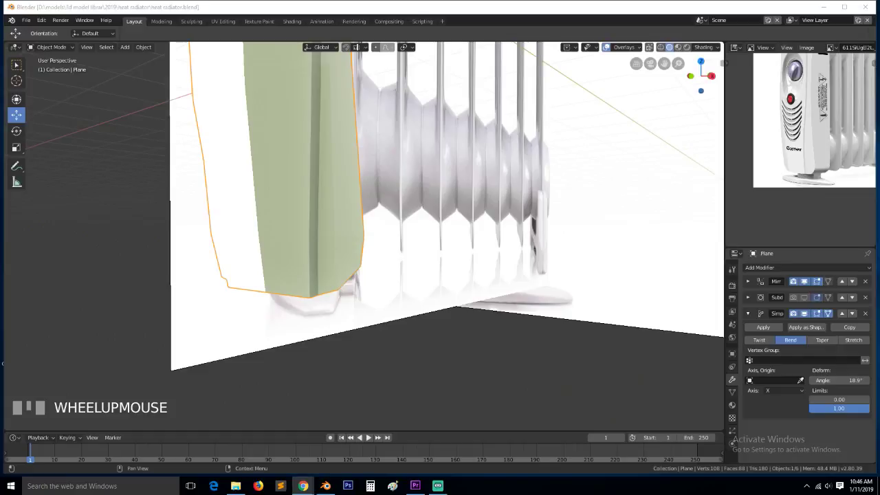
left_click(494, 356)
key("shift+grave")
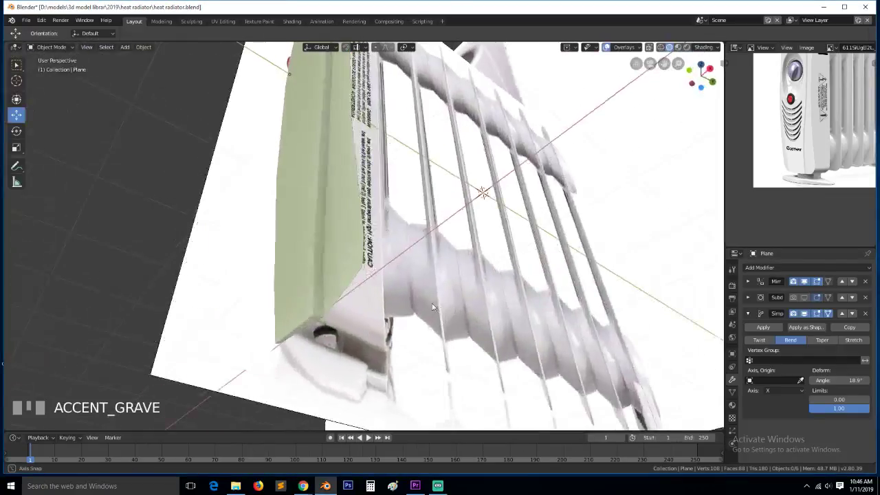
left_click(432, 303)
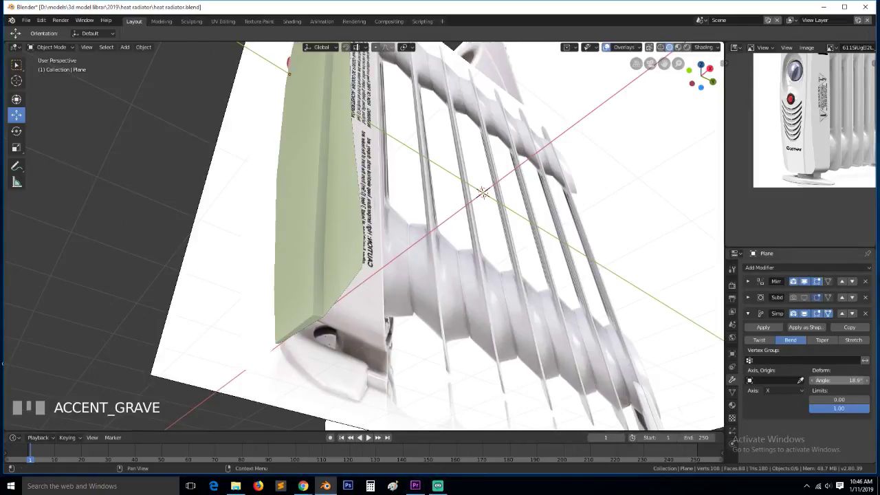
key("alt+Tab")
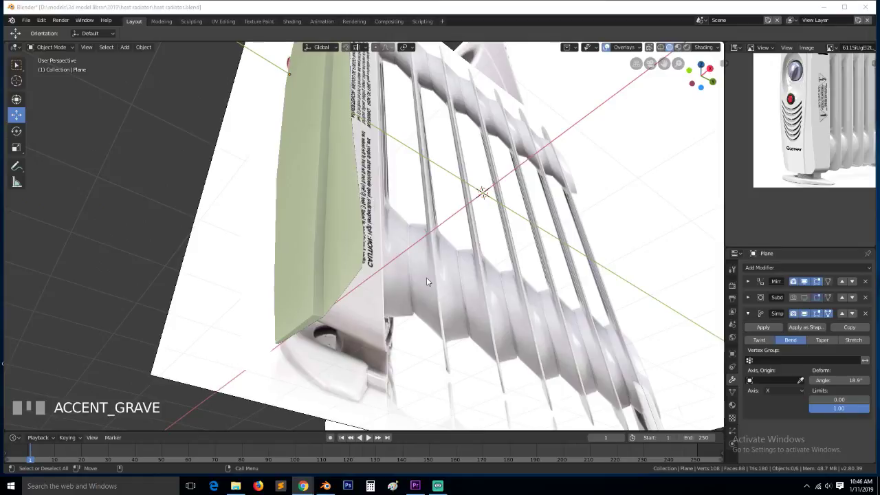
left_click(678, 269)
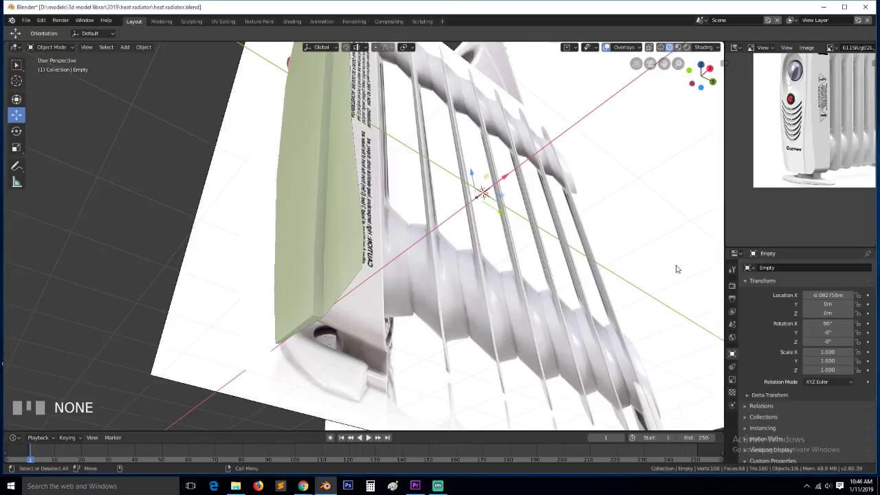
Select the front body and switch it to edit mode
key("KP_3")
left_click_drag(665, 65, 693, 171)
key("grave")
left_click_drag(295, 257, 340, 239)
left_click(340, 237)
key("Tab")
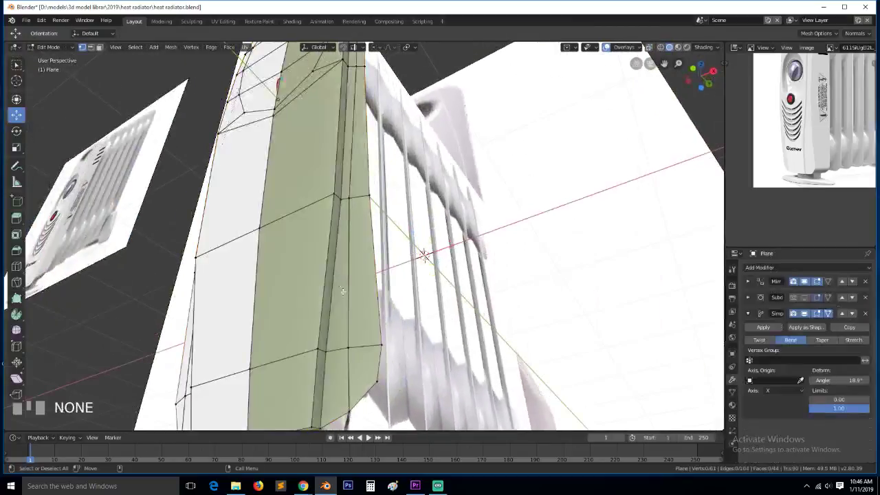
In the right view with wireframe shading, box-select the body's lower row of vertices and move it to follow the side reference
key("KP_1")
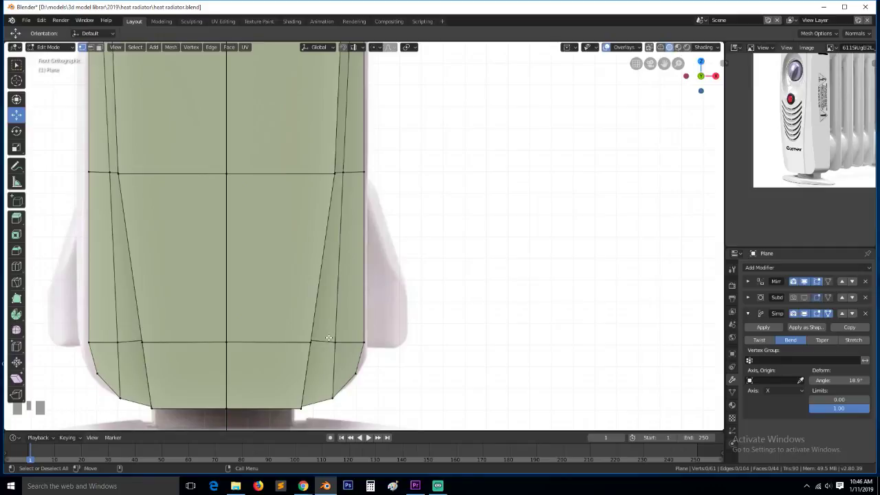
key("KP_3")
left_click(300, 342)
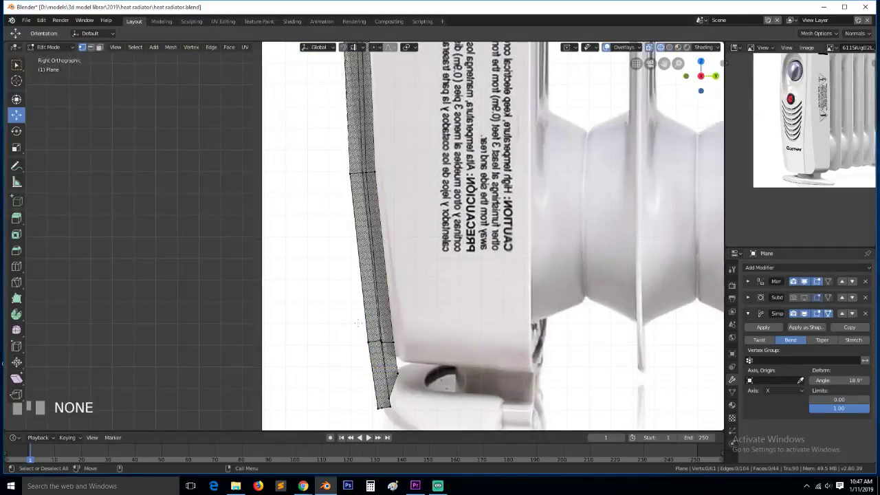
key("b")
left_click_drag(356, 326, 390, 340)
scroll(361, 169, "down", 2)
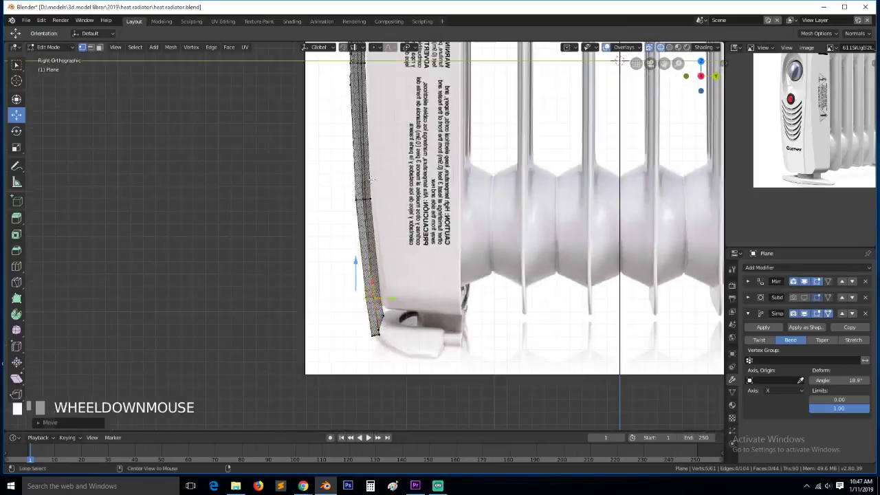
Try to shift the next vertex row above along Y, and undo the move
key("alt+a")
scroll(361, 168, "up", 2)
key("b")
left_click_drag(333, 171, 385, 184)
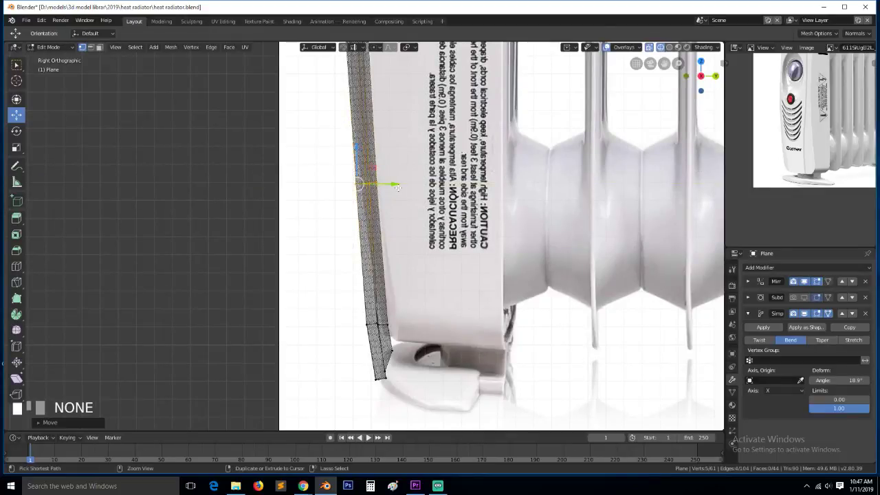
key("ctrl+z")
Return to object mode with solid shading and check the front body in side, front and perspective views
scroll(385, 184, "down", 2)
key("Tab")
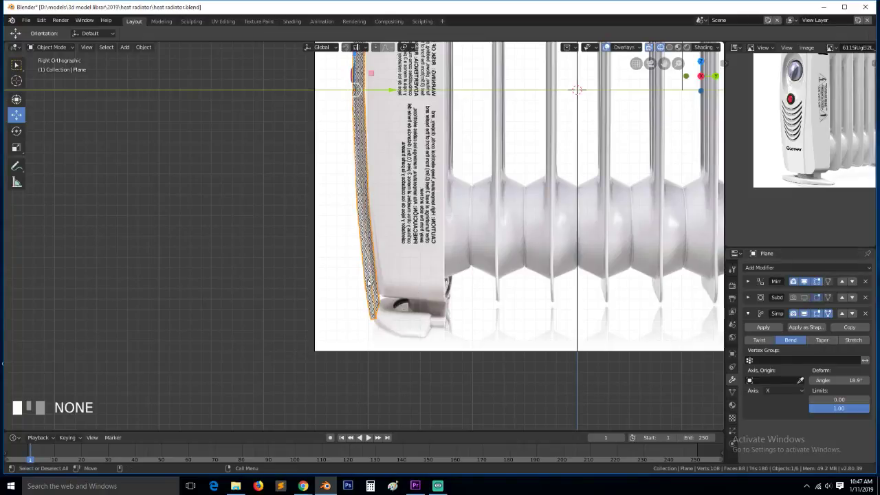
scroll(369, 282, "down", 3)
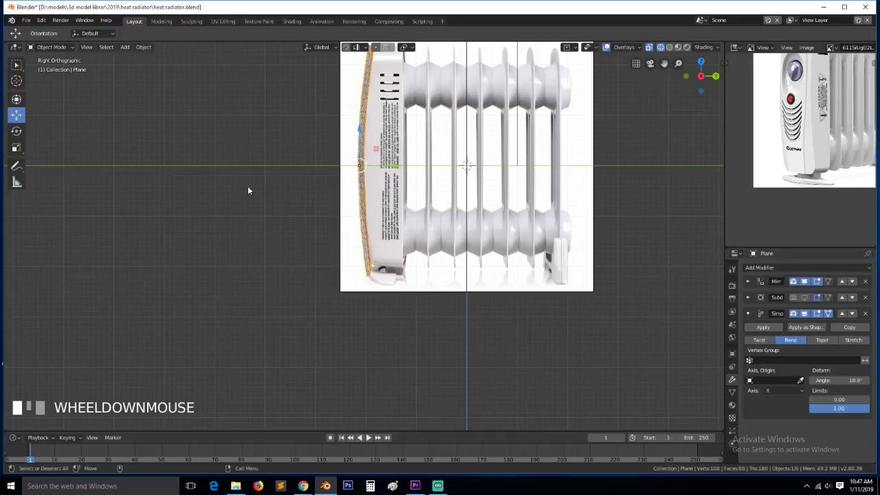
left_click_drag(664, 61, 582, 98)
scroll(581, 97, "up", 5)
key("KP_1")
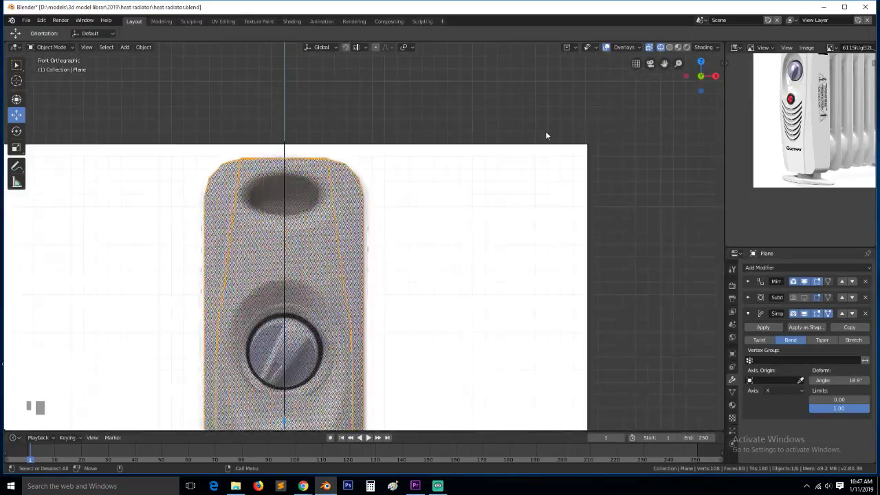
key("Tab")
key("z")
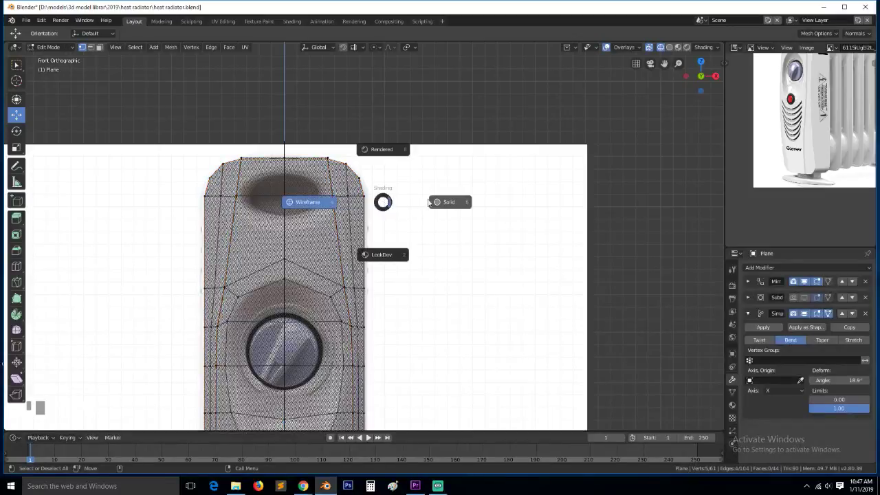
left_click(436, 199)
key("Tab")
key("grave")
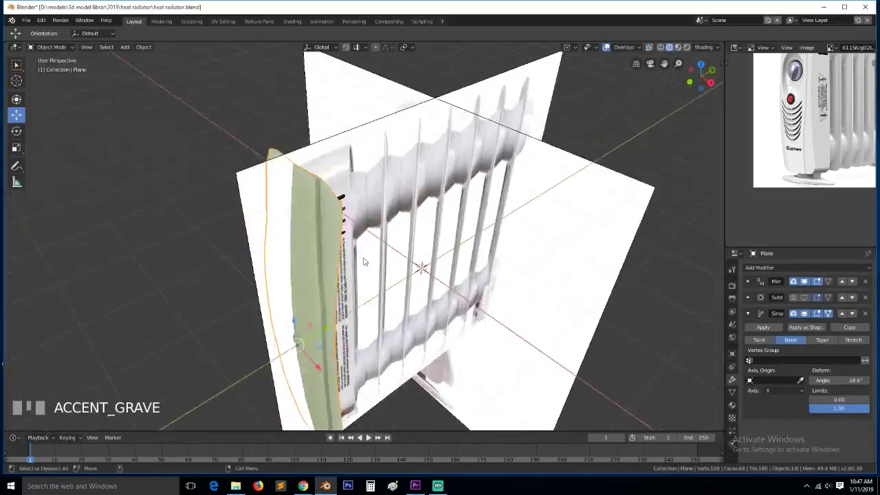
Examine the shape of the body's upper end and its centre vertices from above, comparing it with the reference photo
key("KP_7")
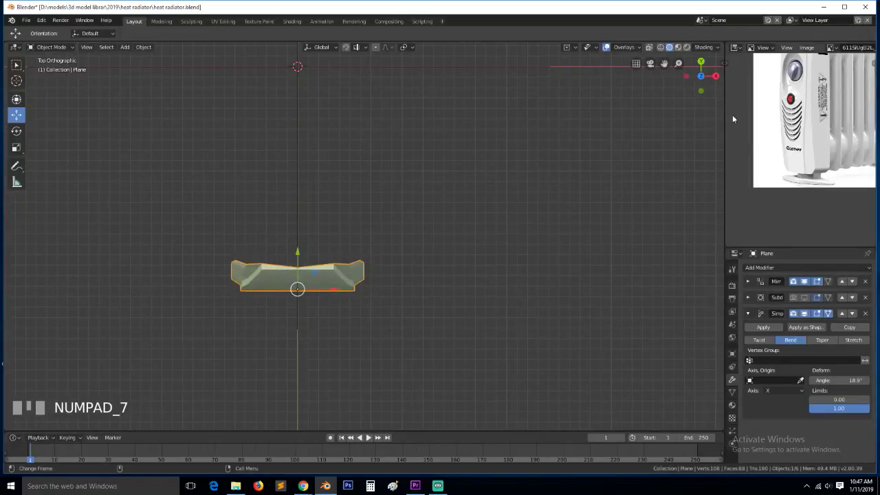
scroll(791, 138, "down", 1)
middle_click_drag(797, 141, 798, 208)
key("grave")
scroll(312, 293, "up", 5)
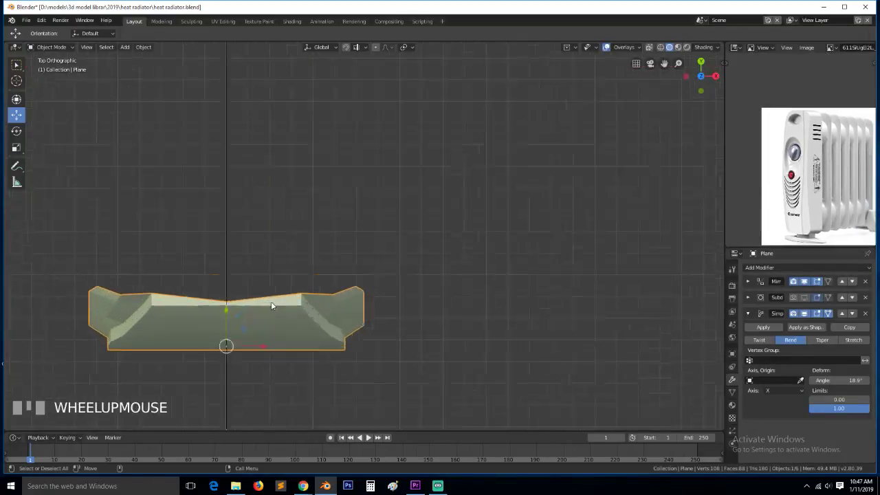
key("Tab")
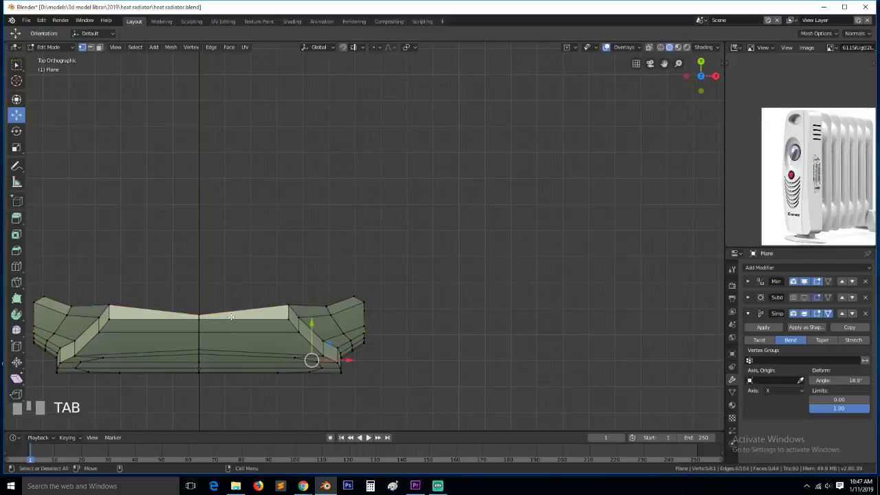
left_click(204, 294)
key("grave")
middle_click_drag(227, 337, 167, 305)
key("KP_7")
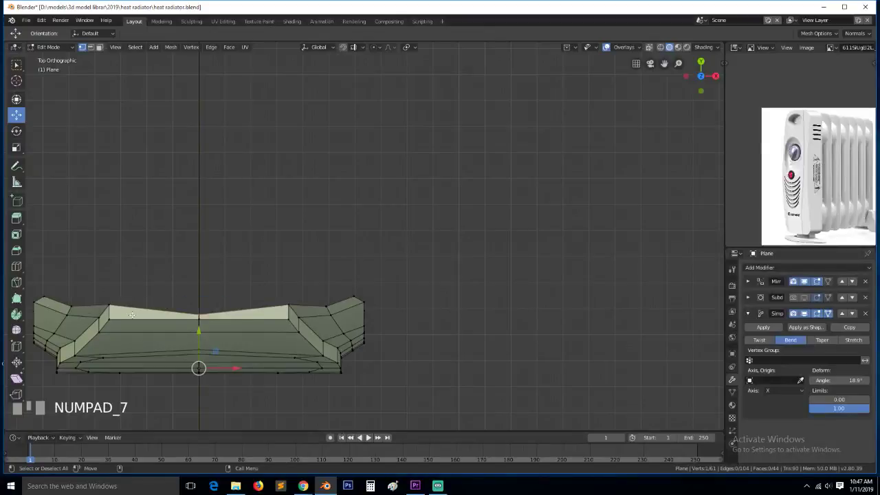
In wireframe top view, circle-select the back edge's centre vertex, move it about 0.02 m along Y, and return to object mode with solid shading
key("alt+a")
key("c")
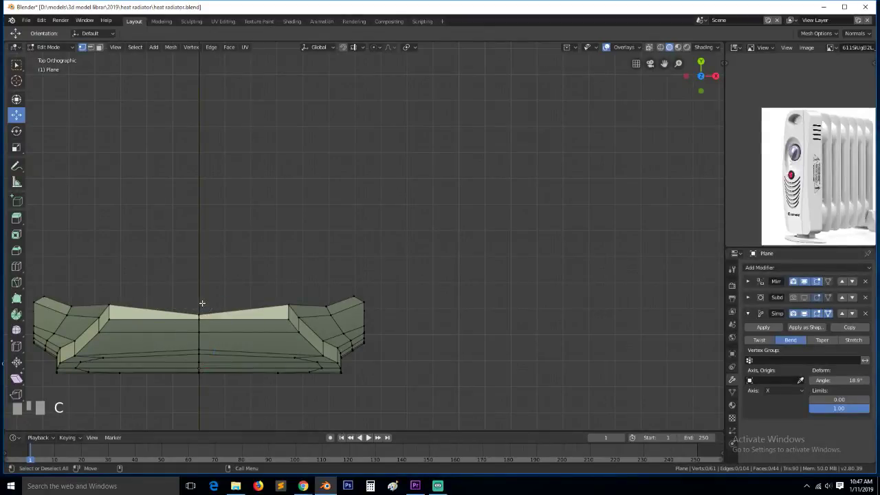
key("alt+z")
key("c")
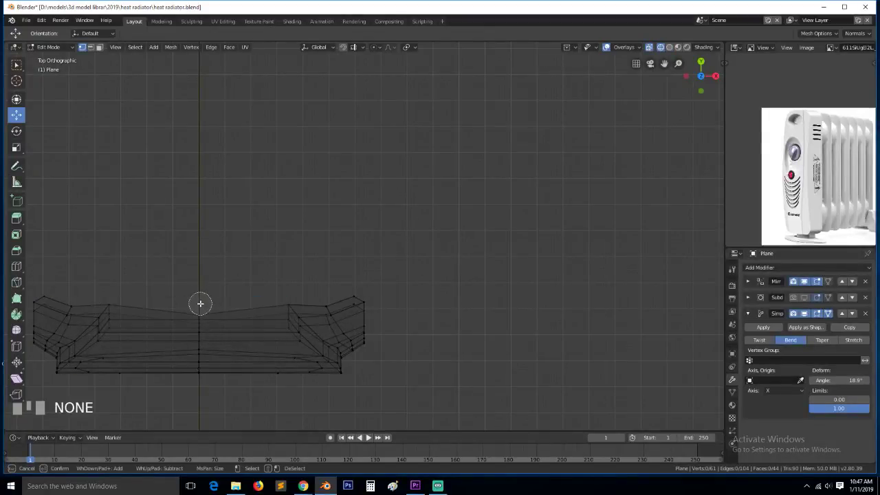
left_click(201, 304)
right_click(201, 305)
left_click_drag(200, 328, 200, 325)
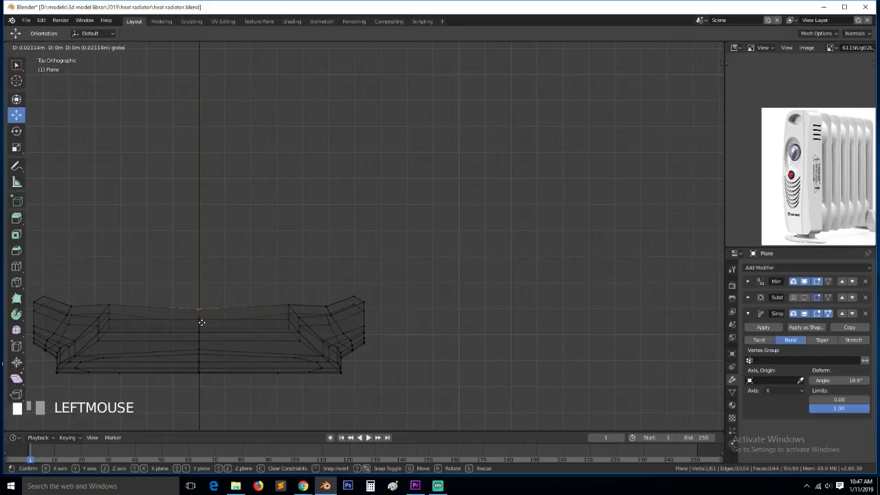
key("Tab")
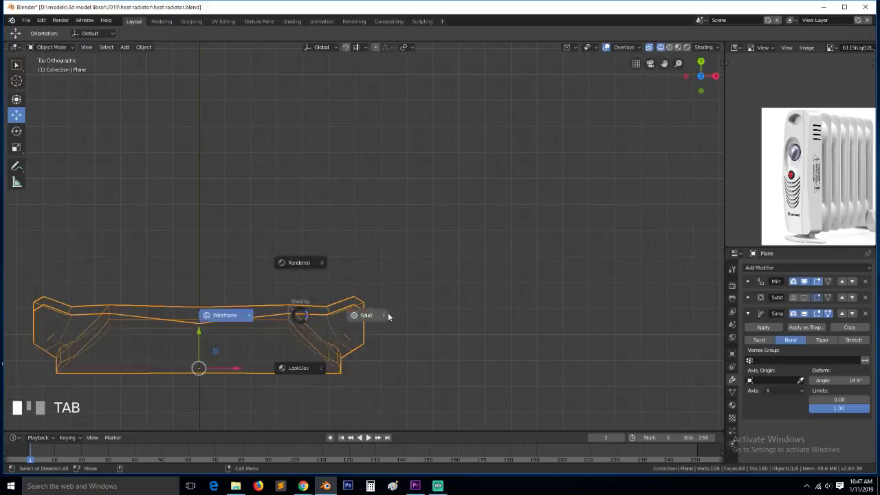
Duplicate the body's Simple Deform bend modifier and set the upper one's axis to Y, checking it in the front view
left_click(850, 327)
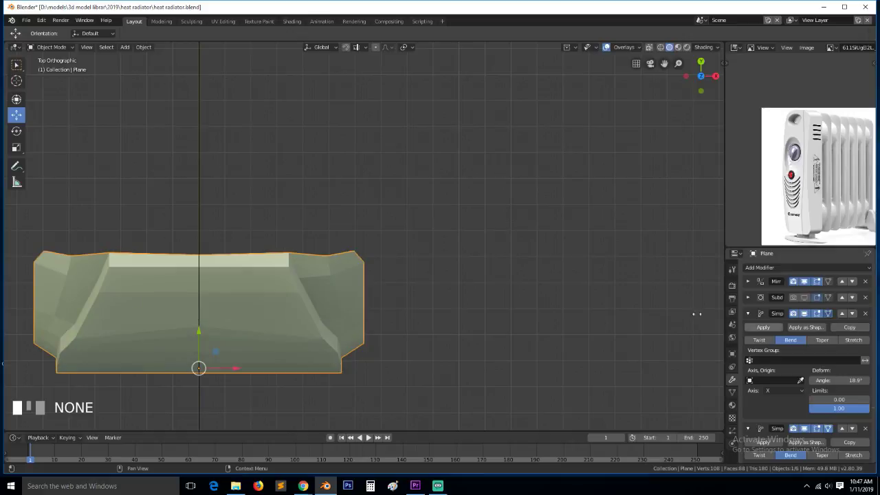
left_click(784, 390)
left_click(787, 370)
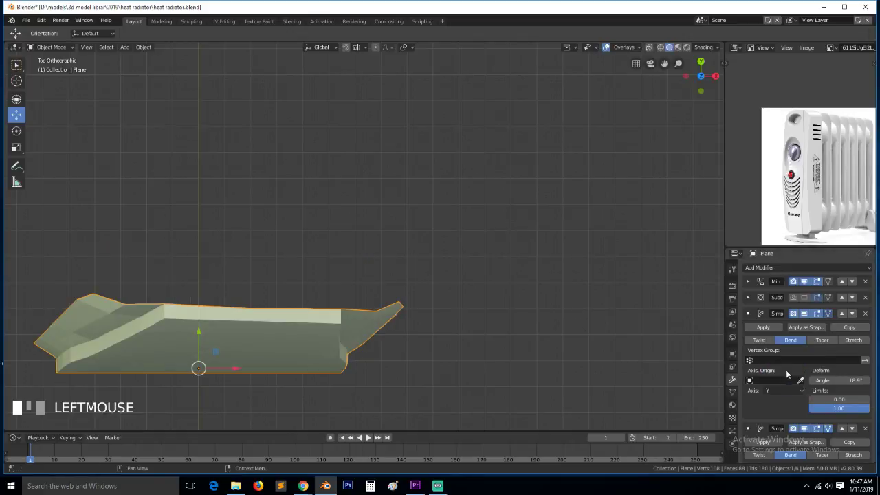
key("KP_1")
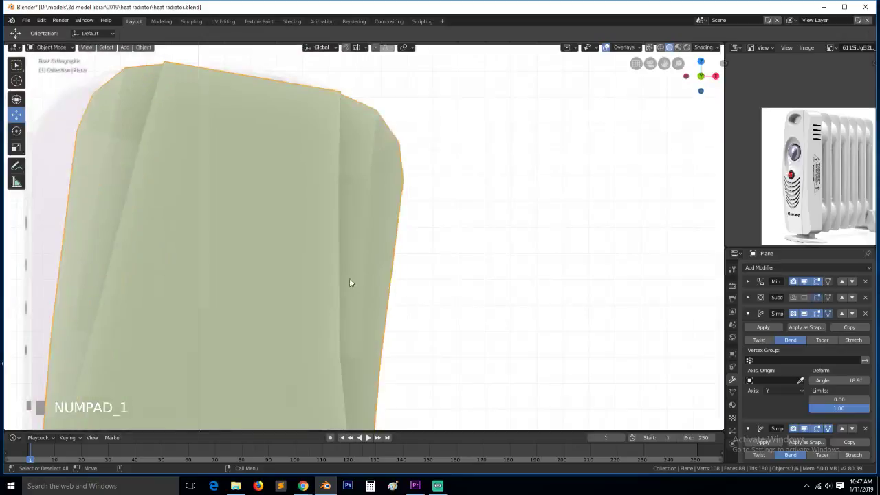
scroll(349, 279, "down", 5)
Set the upper bend modifier's axis to Z and its angle to 32.2°, judging the curve from the top view
left_click(783, 390)
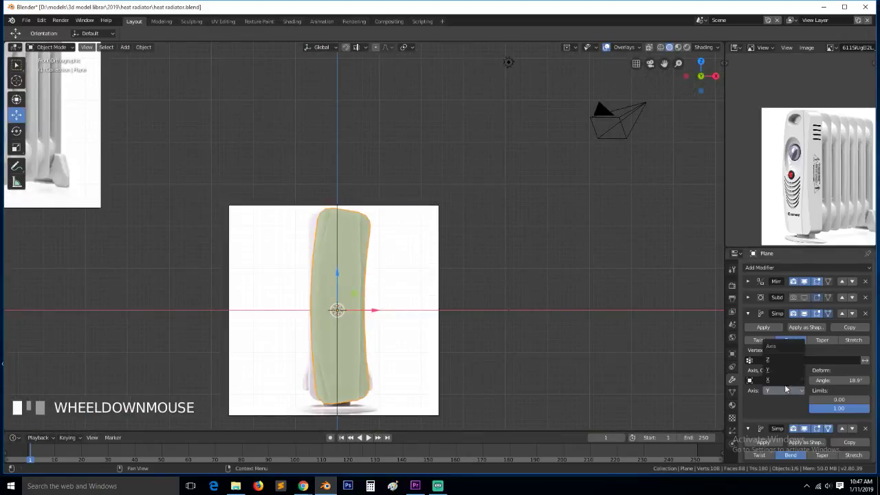
left_click(784, 360)
key("KP_4")
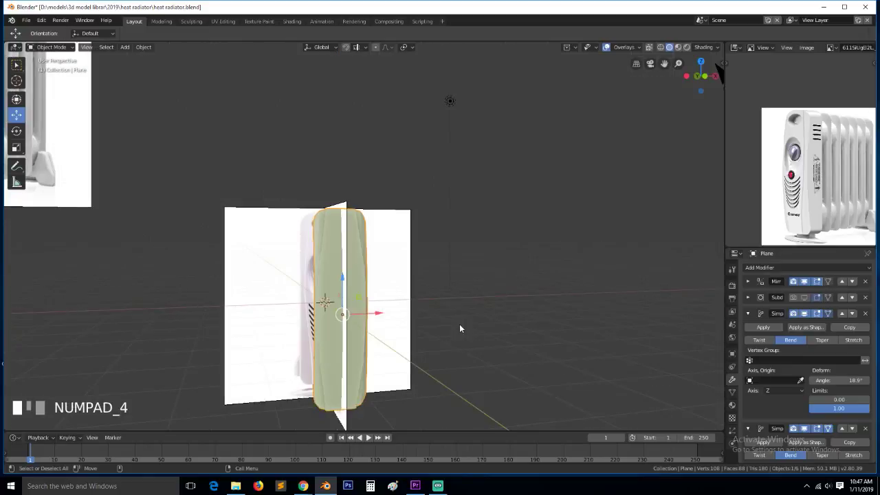
key("KP_7")
scroll(357, 280, "up", 5)
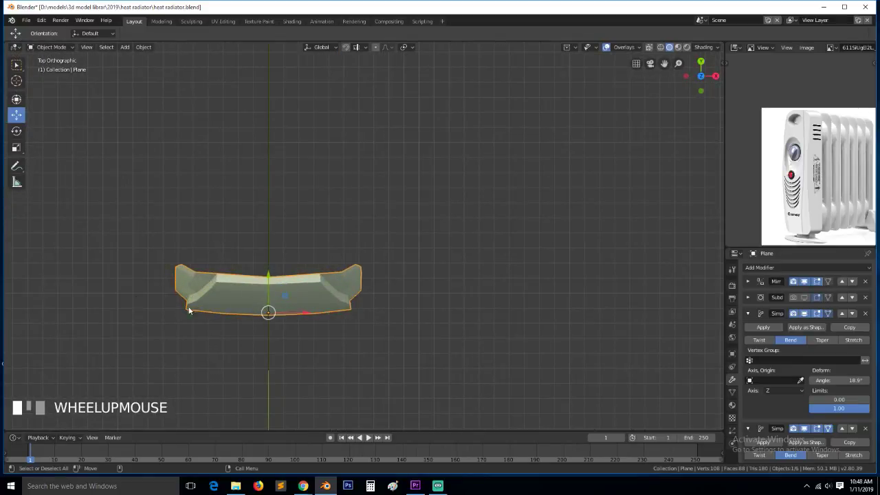
mouse_move(840, 380)
left_mouse_down()
mouse_move(863, 380)
mouse_move(845, 381)
left_mouse_up()
left_click_drag(839, 380, 833, 381)
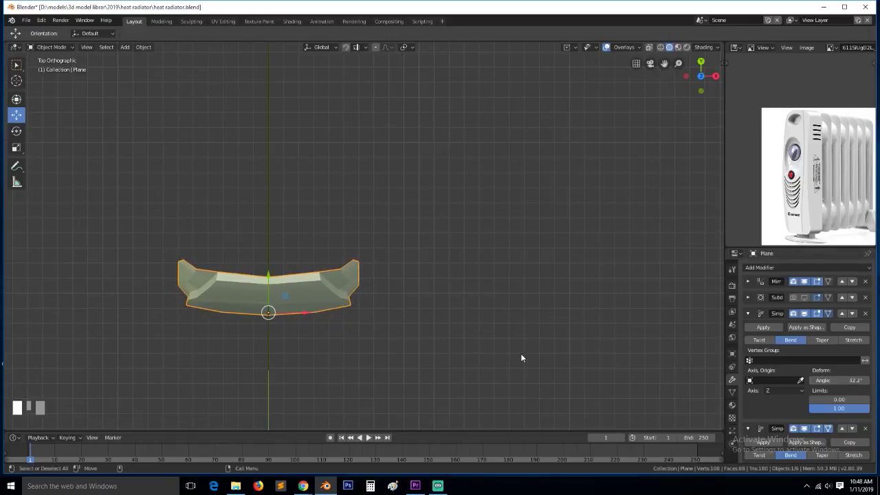
Collapse both Simple Deform modifiers and move the Subdivision modifier below them in the stack
left_click(749, 314)
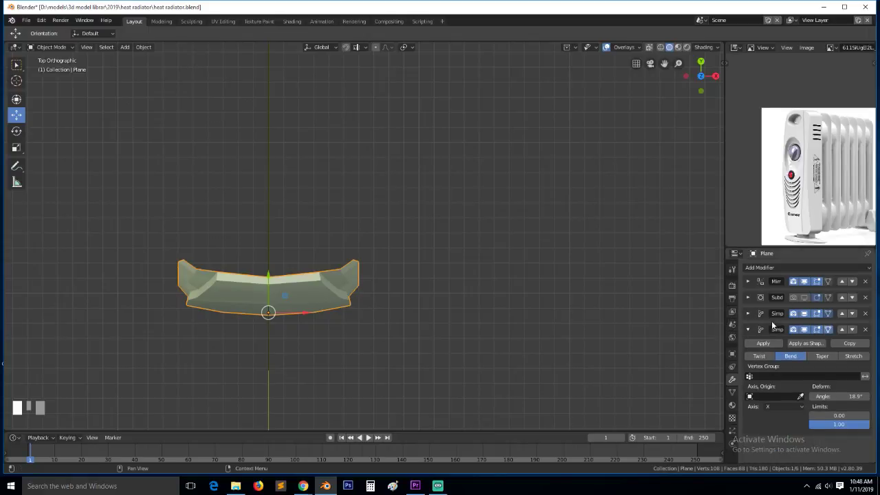
left_click(748, 330)
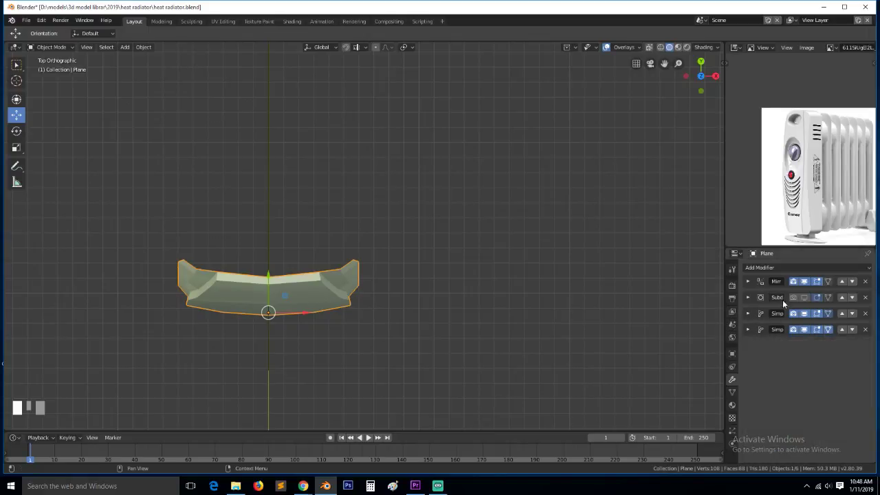
left_click(852, 298)
left_click(852, 315)
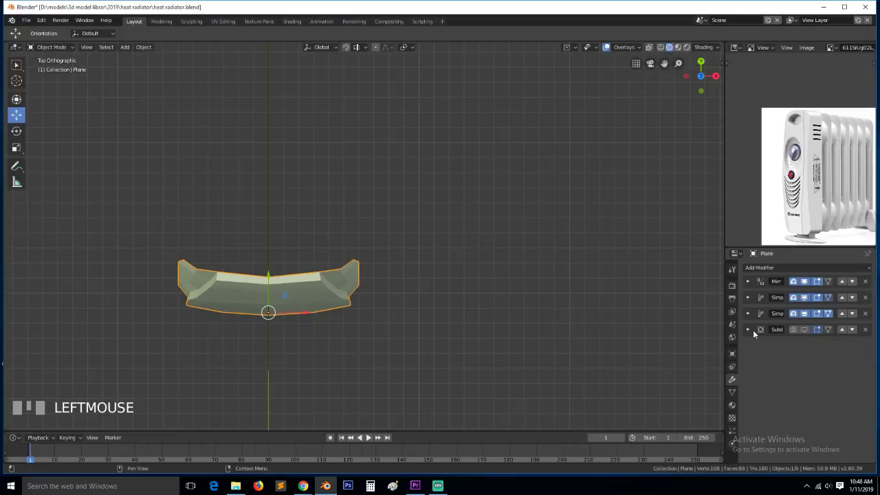
Enable the Subdivision modifier for render and viewport, check the smoothed body in perspective, and turn its viewport display off
left_click(798, 331)
left_click(802, 332)
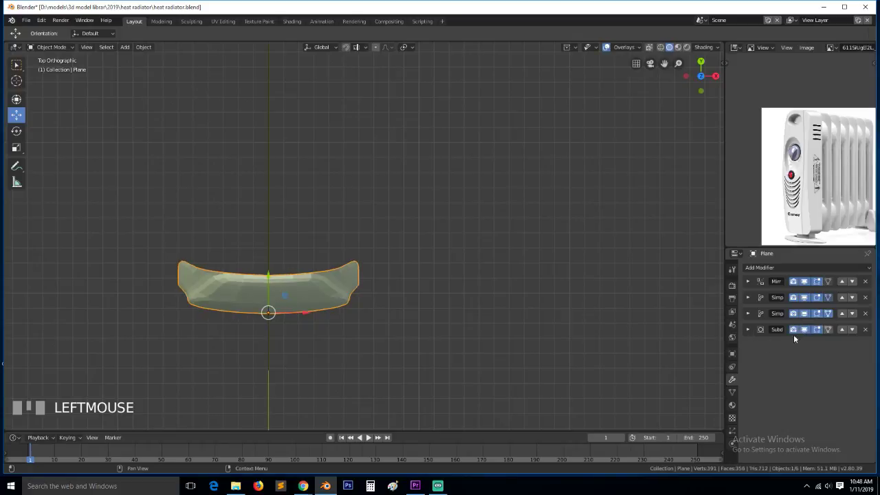
key("grave")
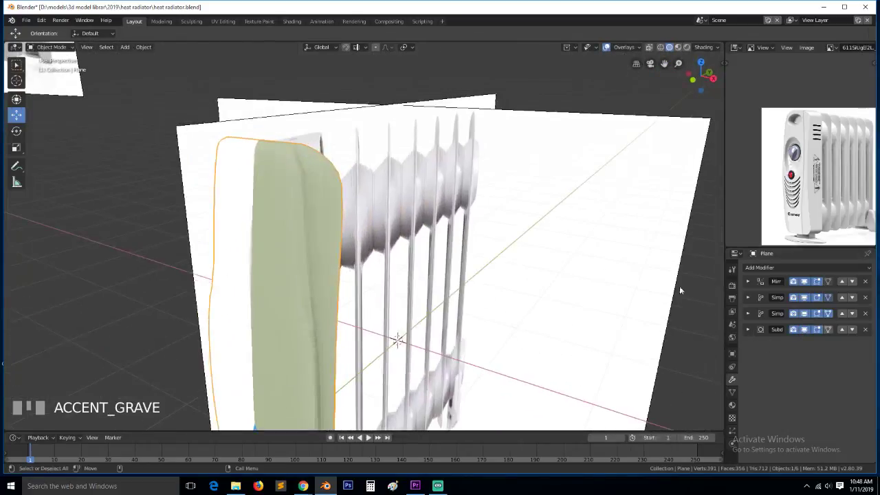
left_click(805, 329)
In edit mode, examine the body's edges and arch-shaped recess from perspective and front views, comparing them with an enlarged reference photo
key("Tab")
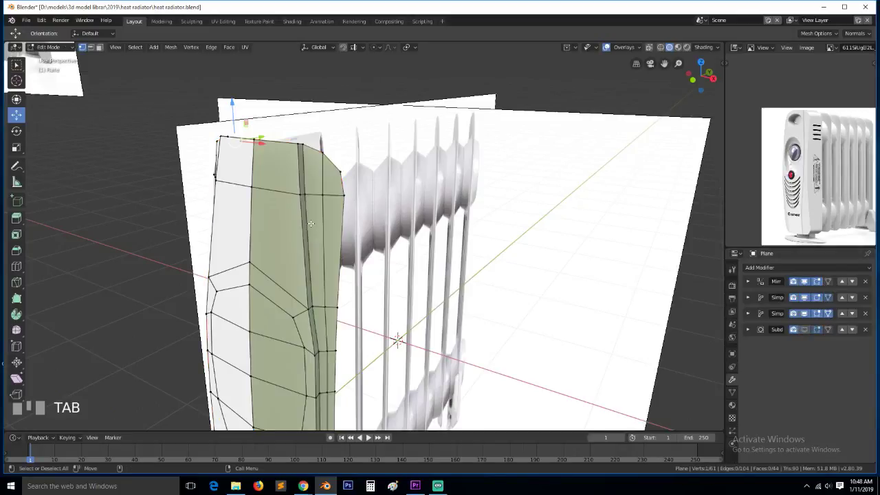
scroll(263, 113, "up", 4)
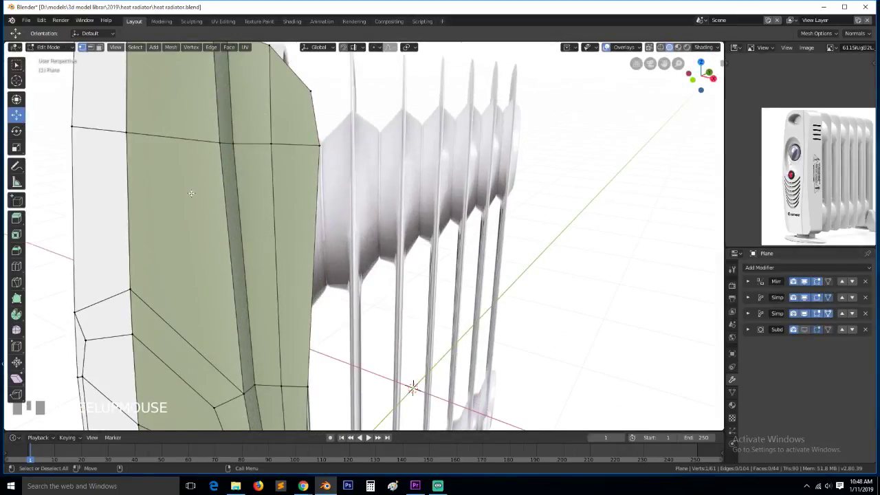
scroll(191, 193, "down", 5)
key("2")
left_click(336, 249)
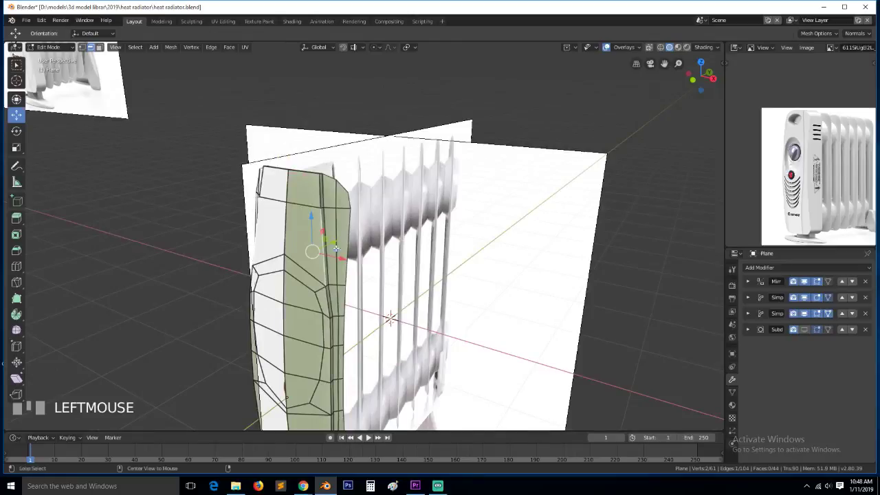
key("alt+Tab")
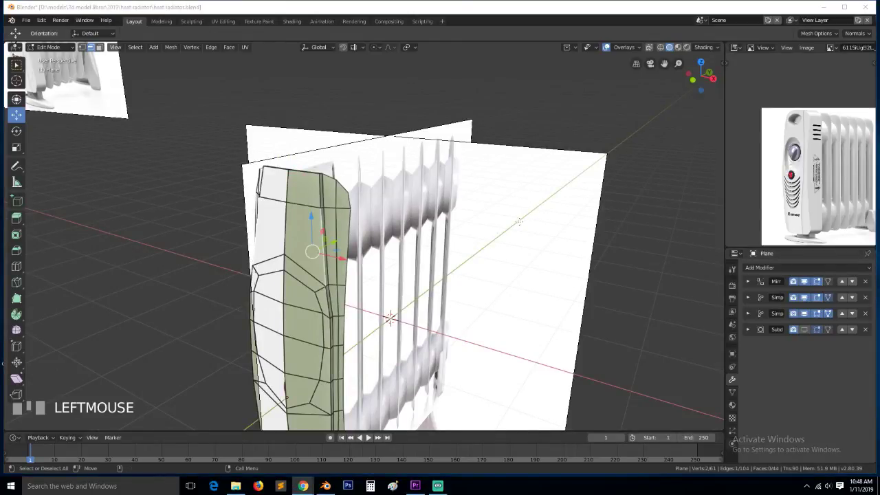
scroll(473, 243, "up", 2)
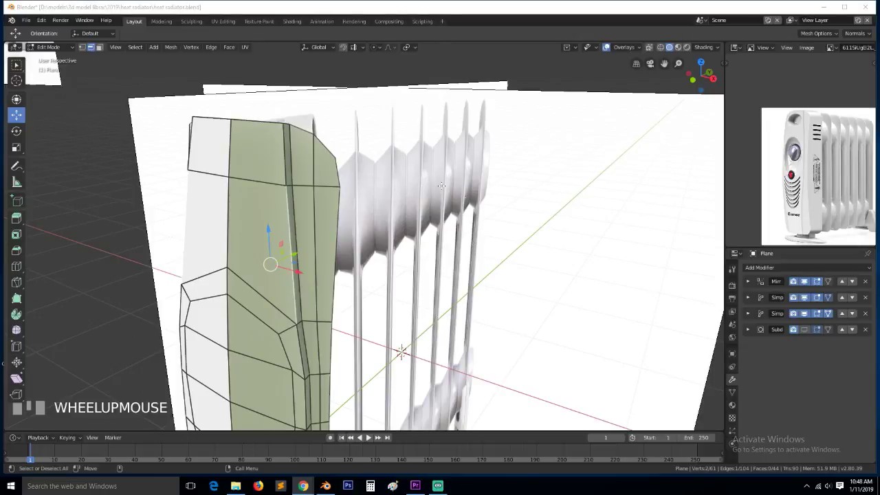
left_click(441, 186)
key("KP_1")
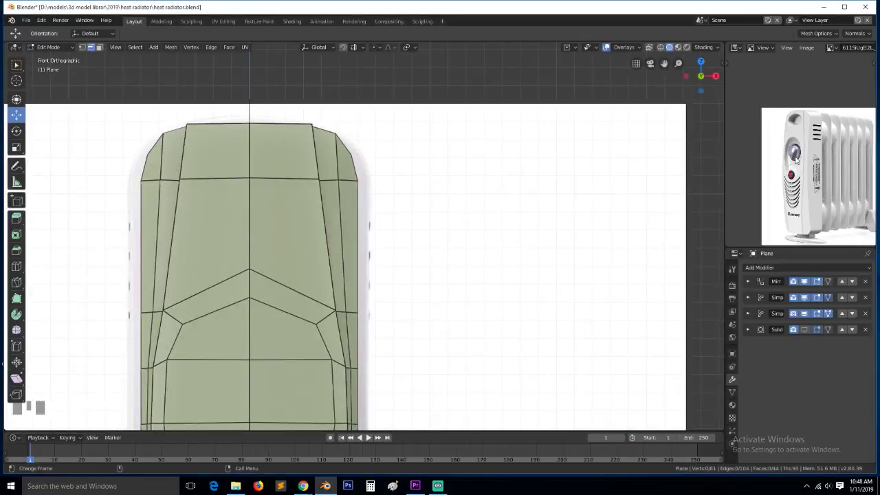
scroll(786, 161, "up", 3)
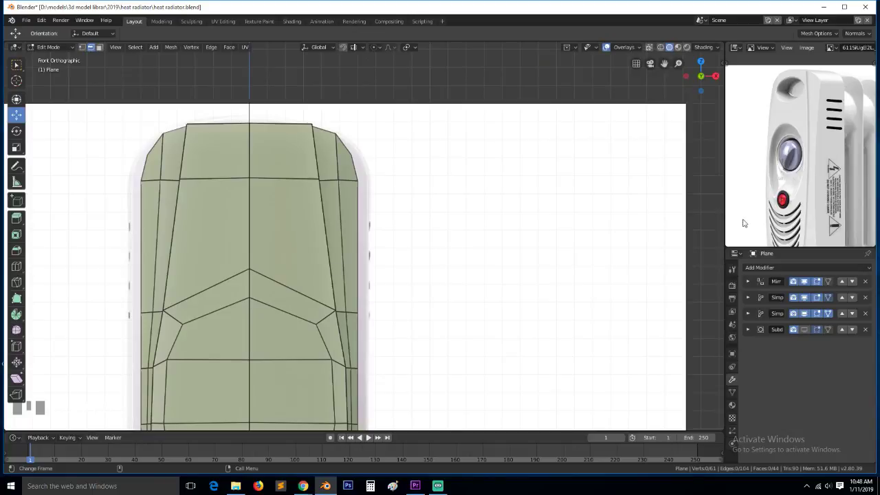
scroll(363, 297, "down", 2)
left_click(313, 298)
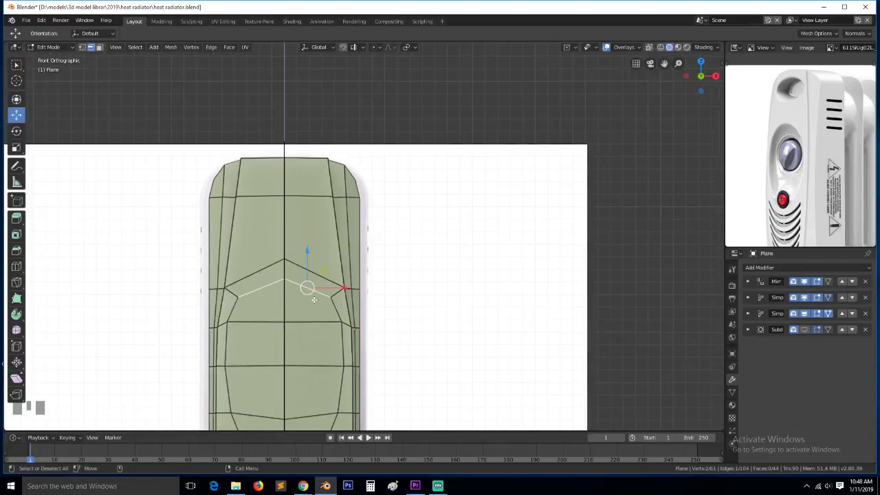
key("KP_Decimal")
scroll(338, 305, "down", 6)
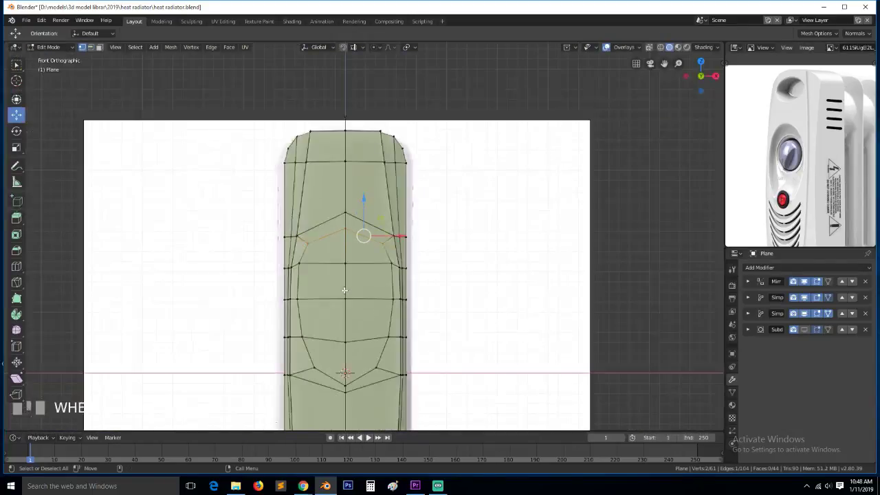
left_click(344, 290)
scroll(344, 290, "down", 3)
scroll(350, 292, "up", 3)
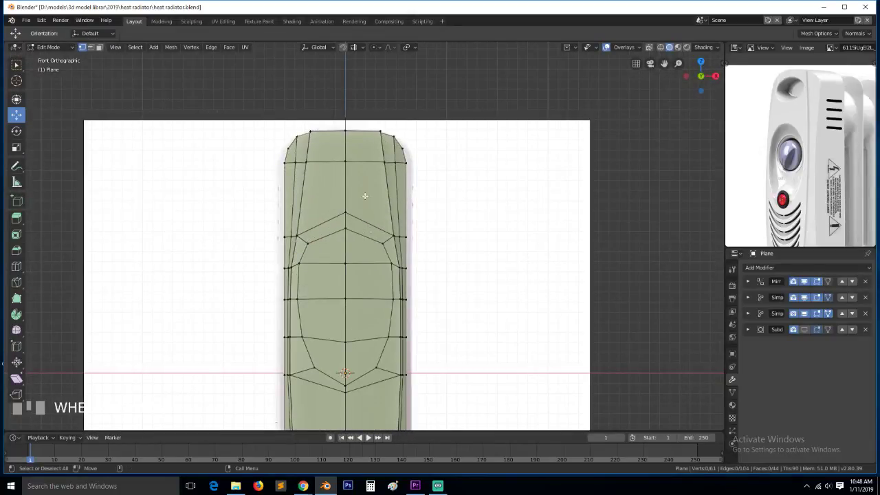
Add a vertical loop cut between the body's centre line and the next edge line, slid outward from the centre
key("ctrl+r")
left_click(361, 137)
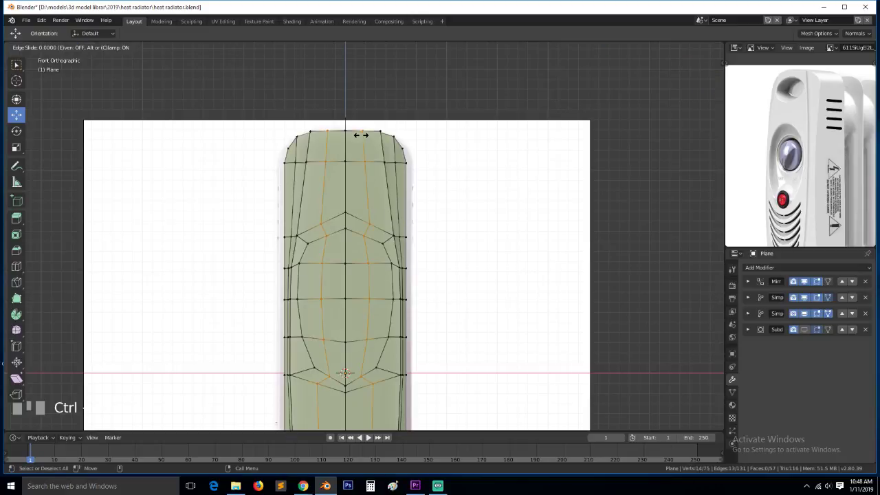
left_click(385, 202)
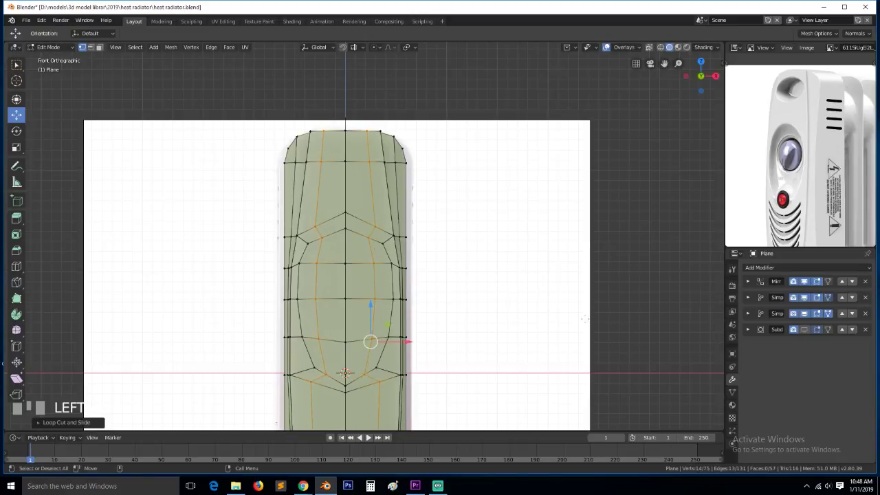
scroll(367, 271, "up", 3)
key("alt+a")
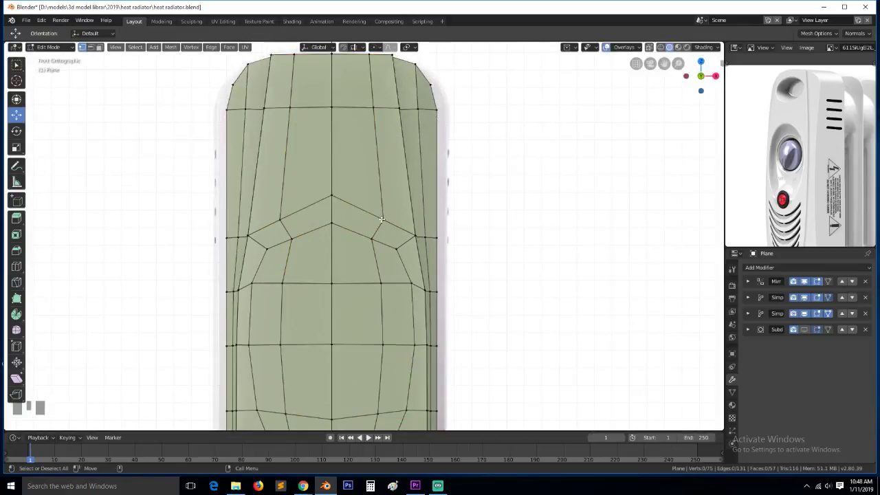
Move the new loop's two vertices on the upper arch up, and adjust the inner one outward to round the arch
left_click(381, 224)
key("g")
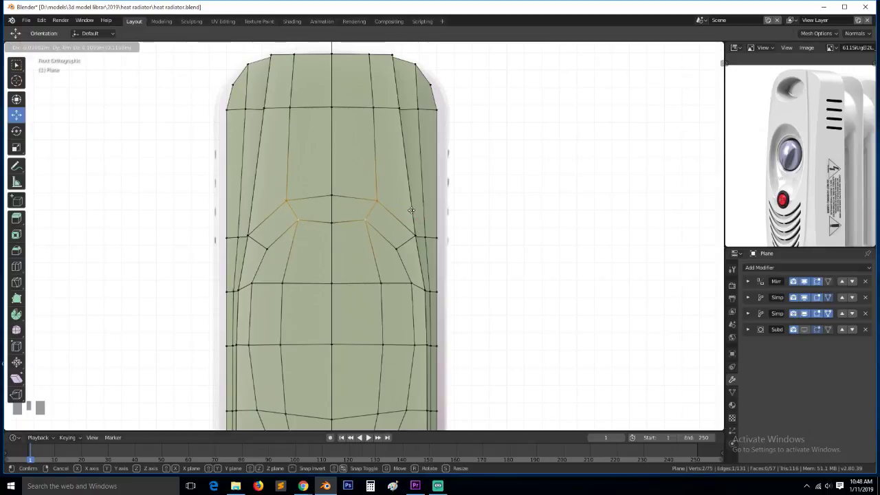
left_click(412, 213)
left_click(367, 232)
key("g")
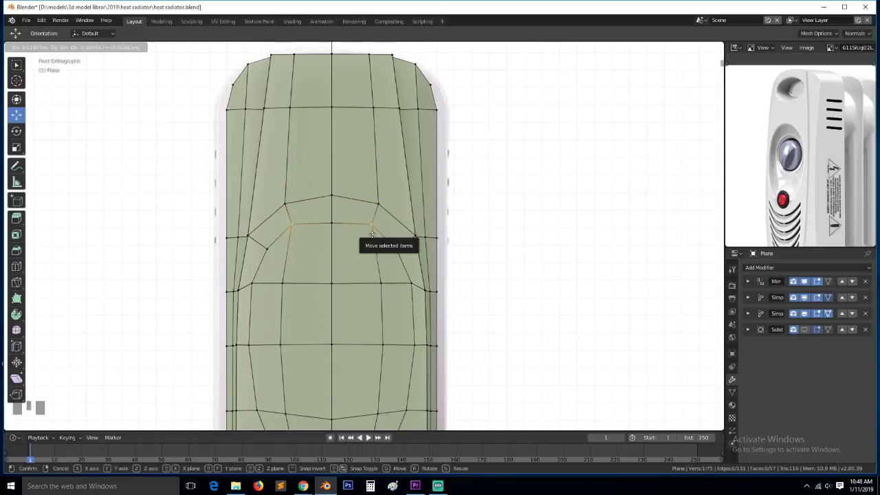
left_click(372, 234)
scroll(372, 235, "down", 2)
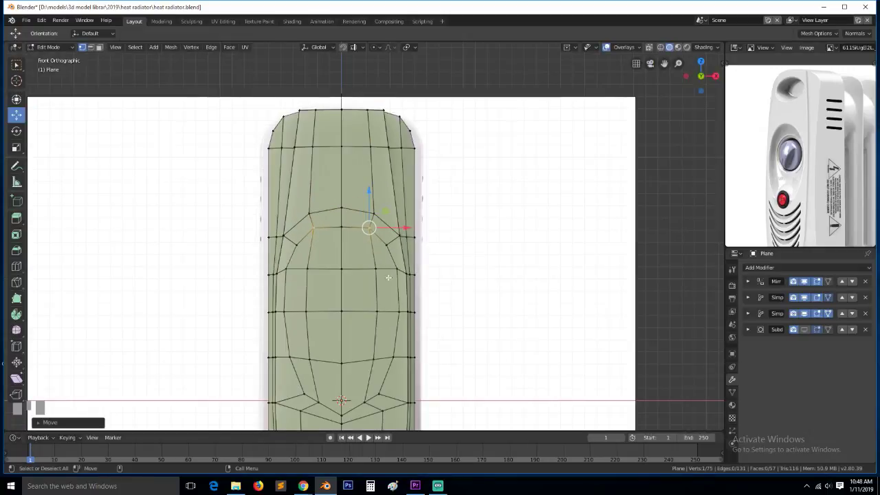
Move the outer corner vertex of the recess's lower end slightly up and outward in front view
left_click(378, 398)
middle_click_drag(378, 394, 375, 386)
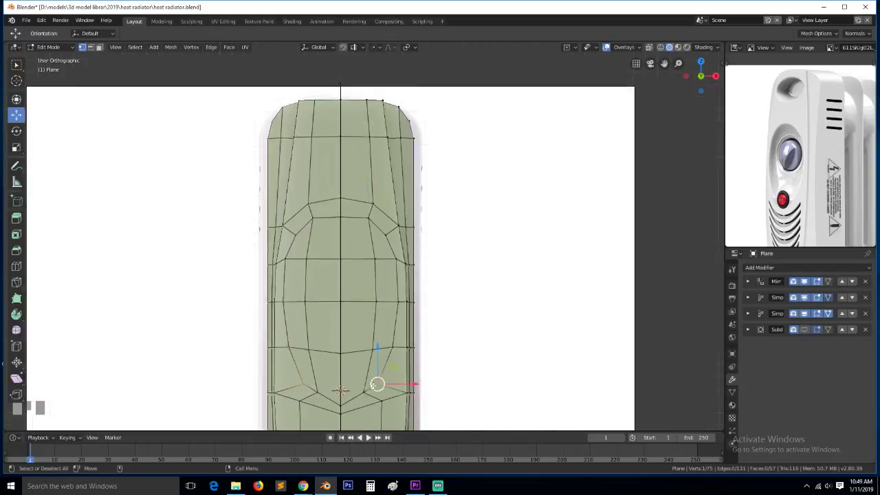
scroll(389, 280, "up", 5)
scroll(374, 263, "down", 1)
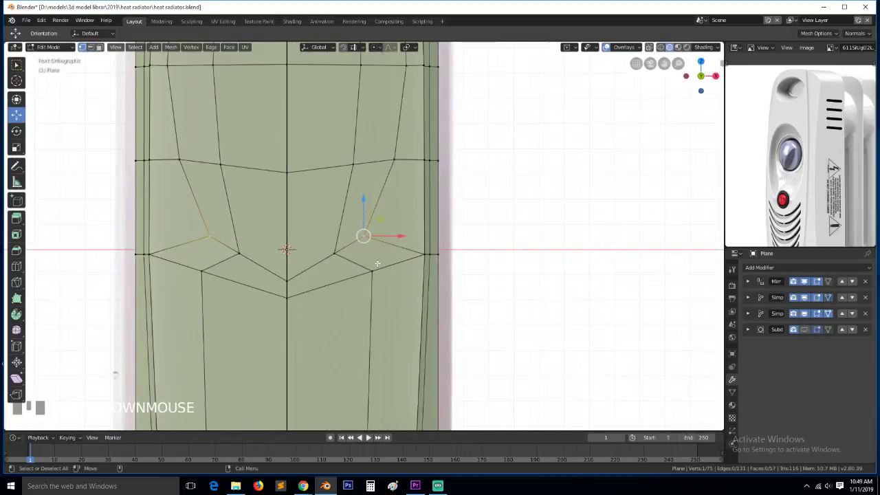
key("g")
left_click(384, 260)
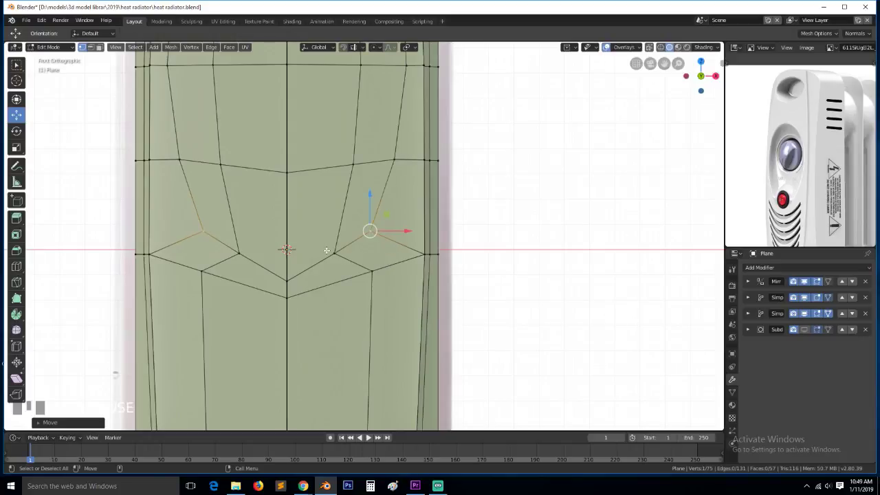
In wireframe, adjust the recess vertices beside the red lamp to follow the outline in the reference image
left_click(287, 280)
key("shift+z")
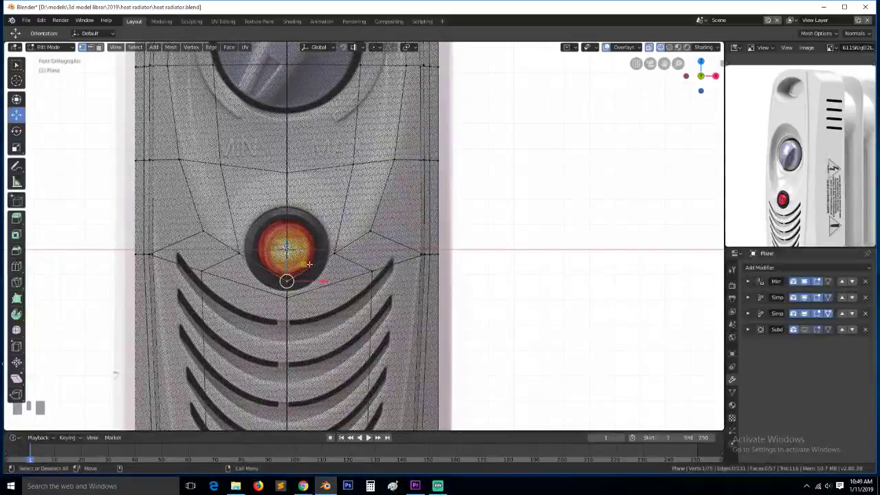
left_click_drag(336, 255, 346, 257)
mouse_move(385, 224)
left_mouse_down()
mouse_move(392, 220)
mouse_move(375, 228)
left_mouse_up()
scroll(374, 228, "down", 2)
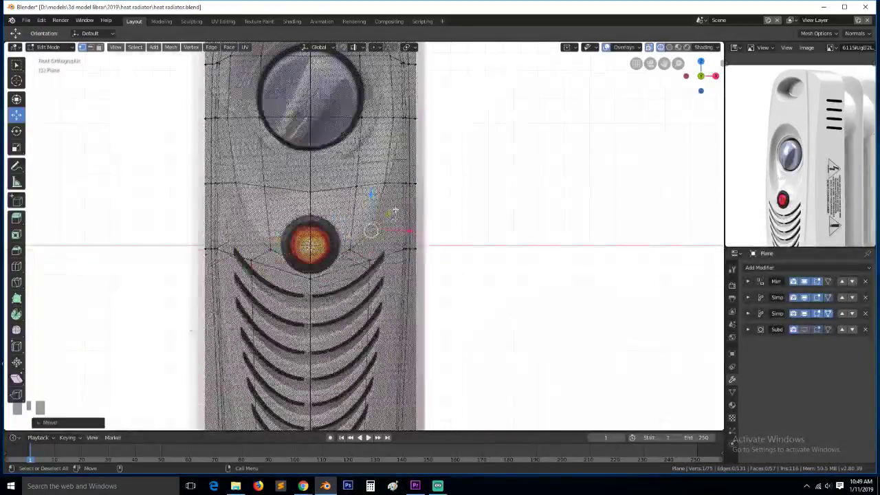
left_click(393, 203)
Slide the centre and side vertices of the edge row below the red lamp down along their vertical edges
left_click(369, 259)
key("g")
key("g")
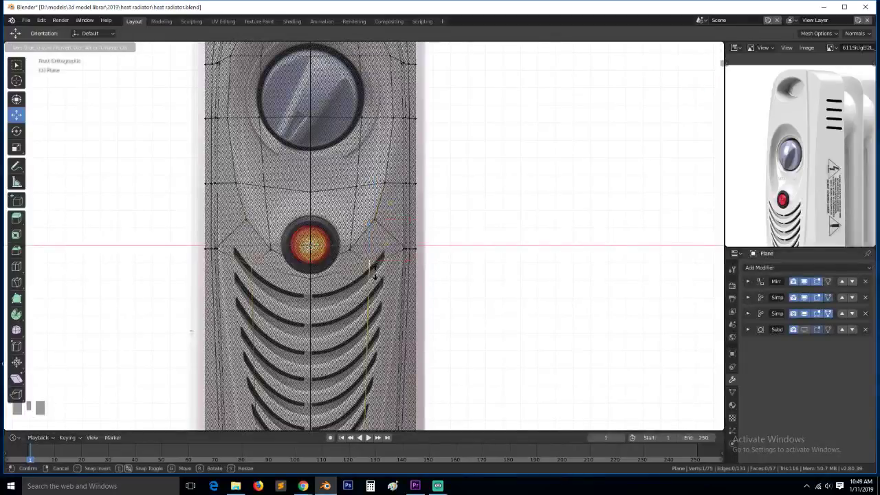
left_click(369, 269)
left_click(308, 281)
key("g")
key("g")
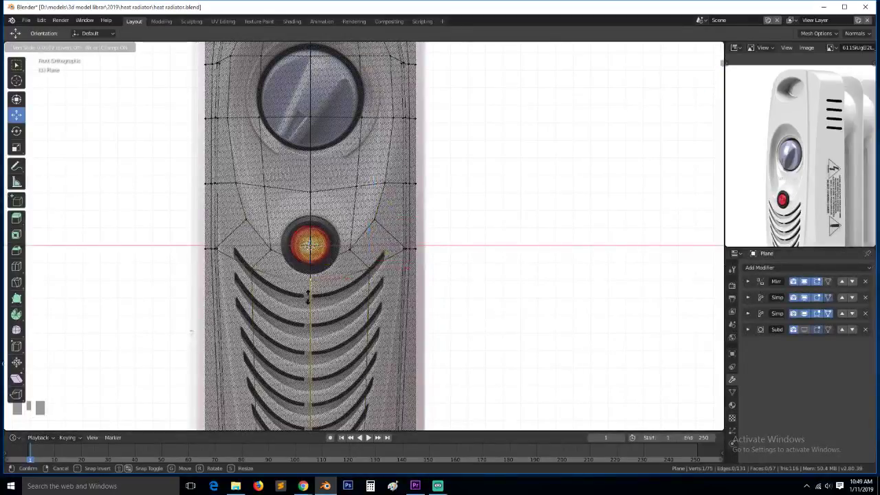
left_click(309, 295)
left_click(367, 274)
key("g")
key("g")
left_click(377, 284)
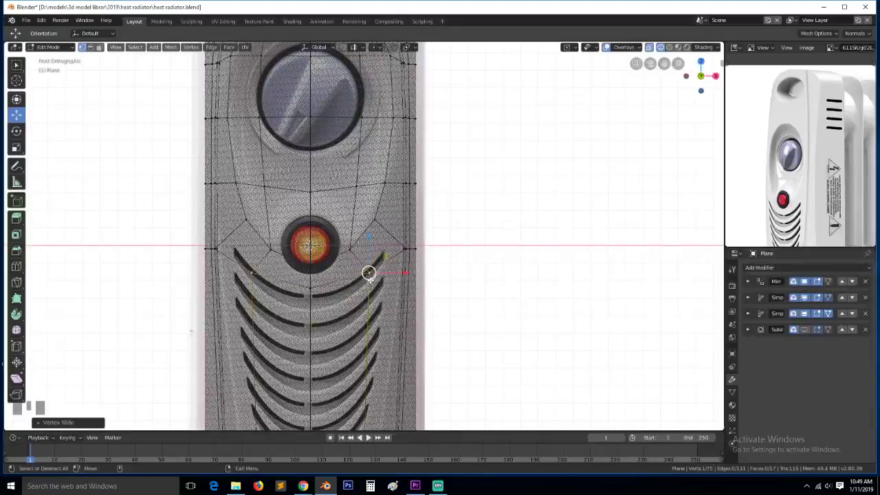
Return to object mode with solid shading and check the body's curved profile against the right-view reference
scroll(370, 281, "down", 3)
key("Tab")
key("z")
key("grave")
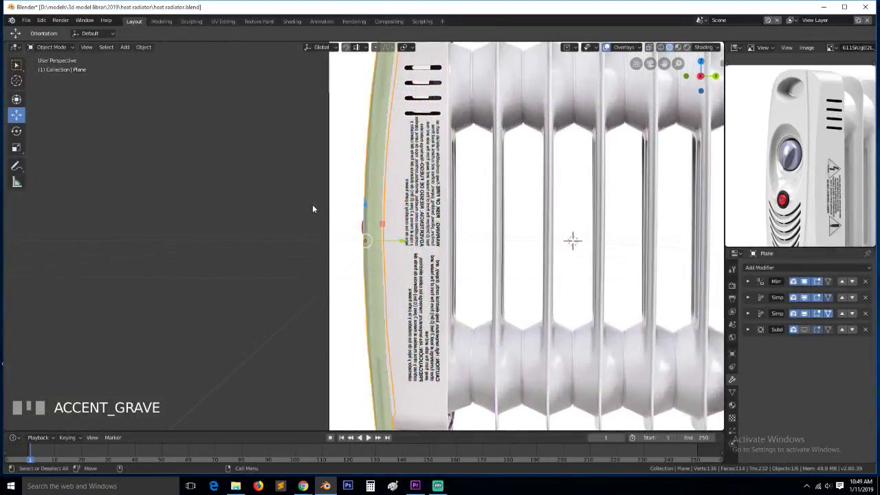
key("KP_3")
key("Tab")
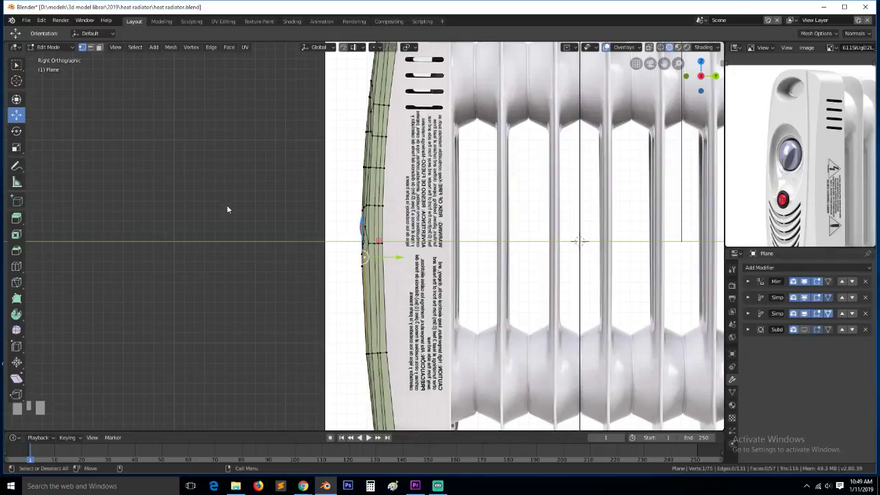
key("Tab")
Turn off the viewport display of both bend modifiers and open the unbent body's mesh for editing in a perspective view
left_click(805, 313)
left_click(805, 297)
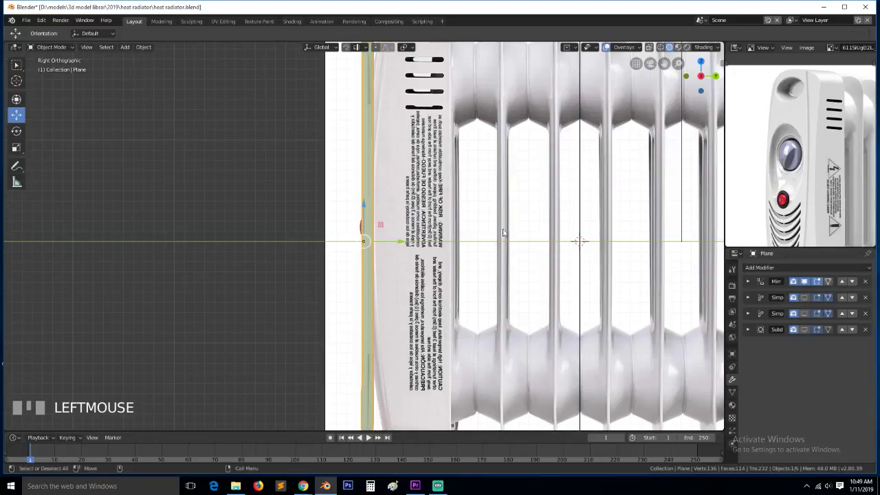
scroll(351, 279, "down", 5)
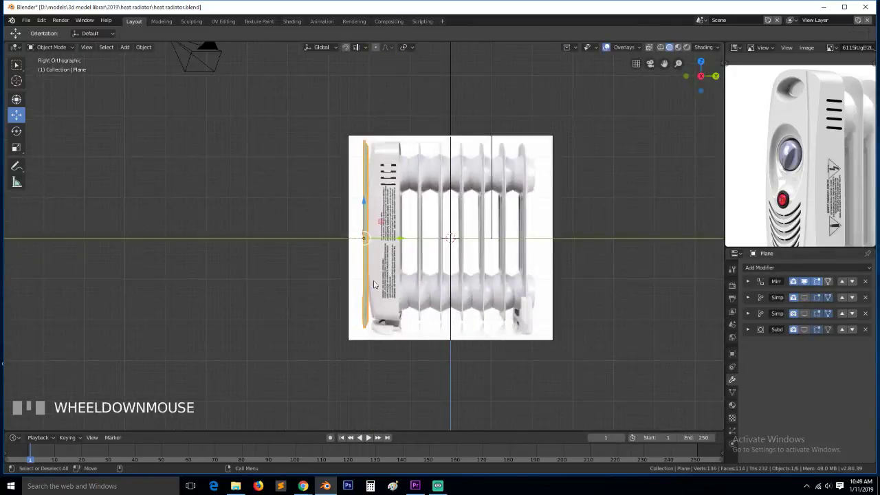
scroll(371, 279, "up", 6)
key("Tab")
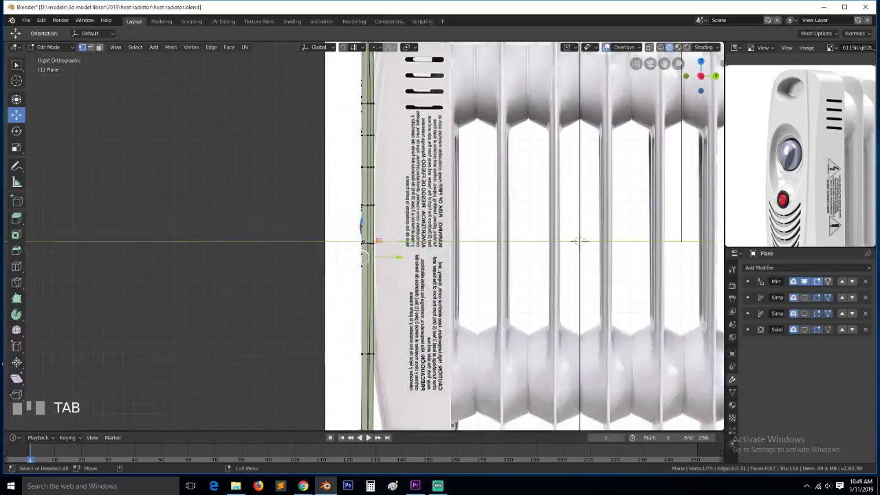
key("grave")
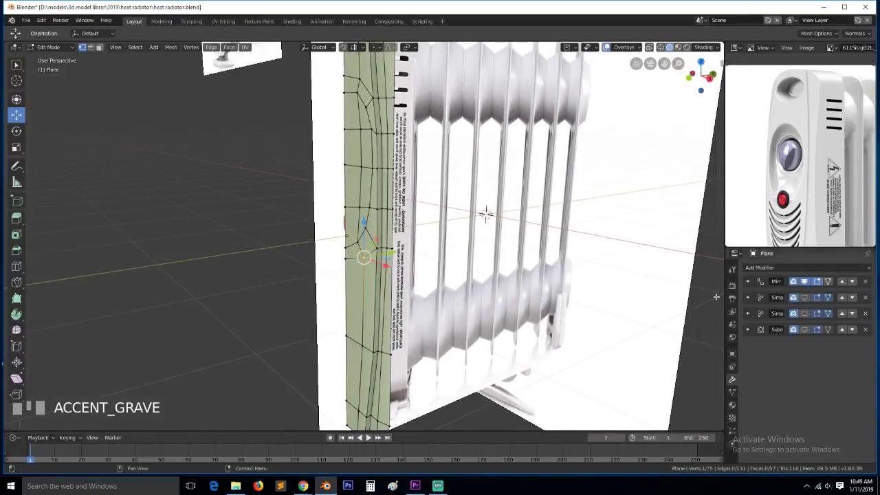
View the body against the right-view reference in wireframe and turn the viewport display of both bend modifiers back on
key("KP_3")
key("z")
left_click(315, 270)
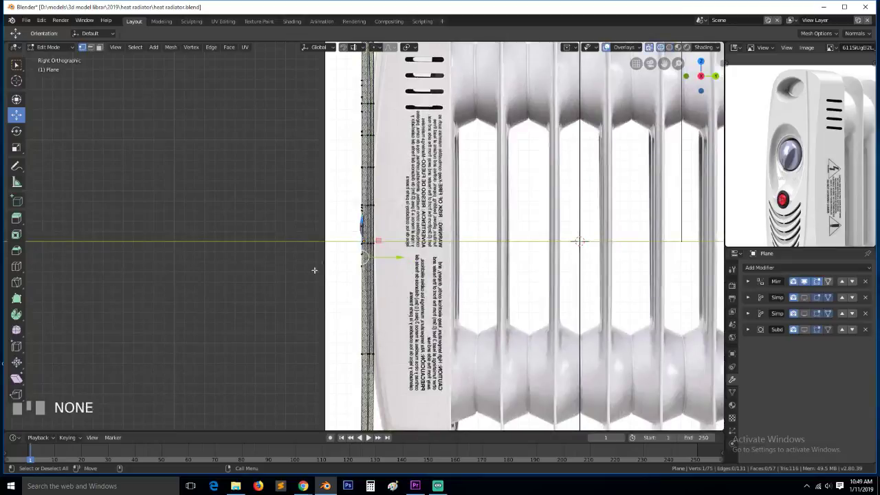
left_click(382, 256)
key("ctrl+z")
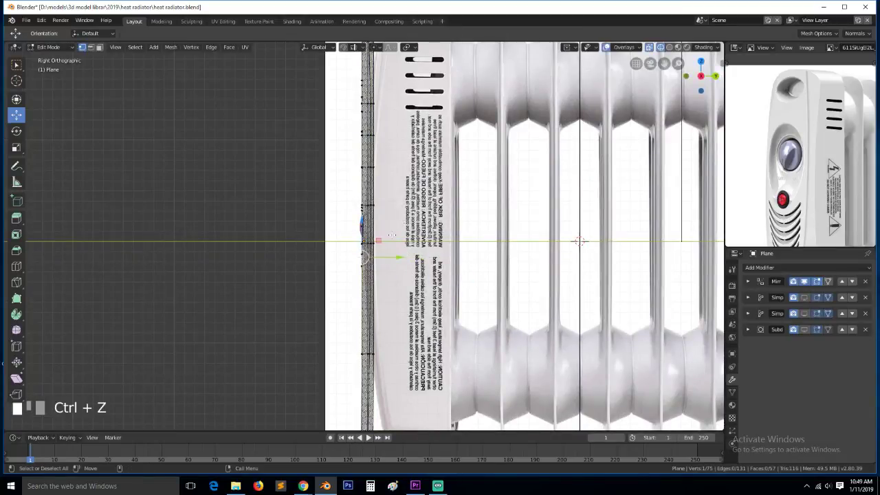
left_click(803, 298)
left_click(803, 313)
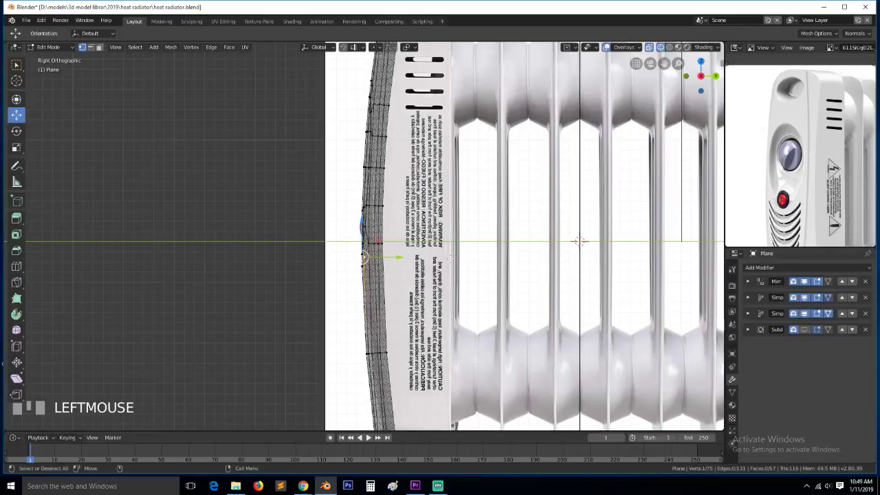
Return to solid shading and inspect the bent body's front surface in a perspective view
key("z")
left_click(432, 271)
mouse_move(313, 248)
middle_mouse_down()
mouse_move(445, 303)
mouse_move(378, 227)
mouse_move(475, 158)
middle_mouse_up()
key("Tab")
key("Tab")
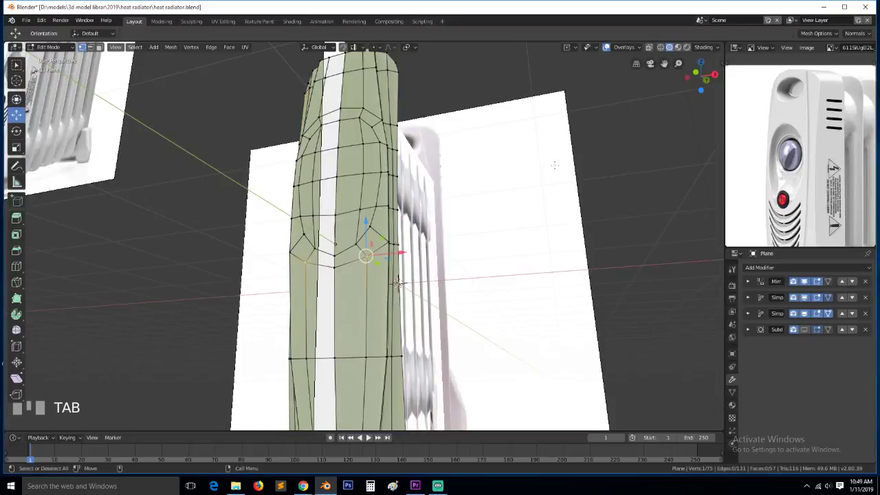
In front wireframe view, nudge the recess vertices above and beside the knob to follow the recess outline in the reference image
key("KP_1")
left_click_drag(664, 63, 695, 142)
scroll(490, 276, "up", 3)
key("alt+z")
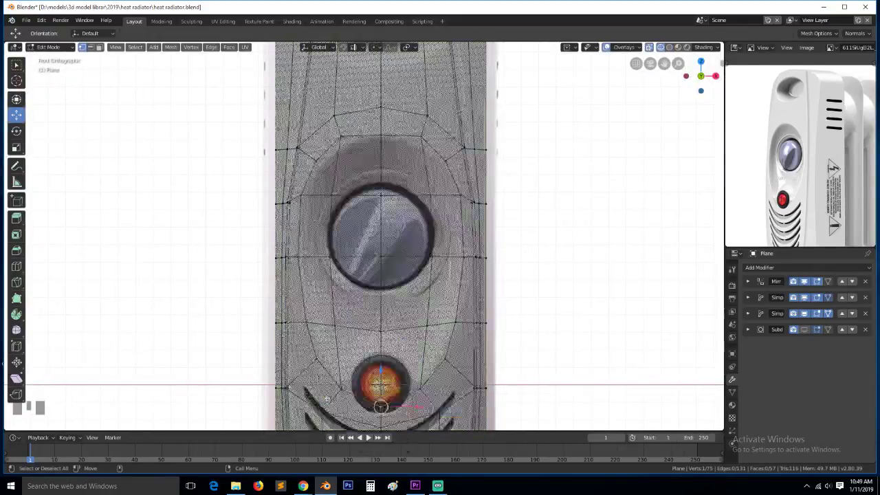
key("g")
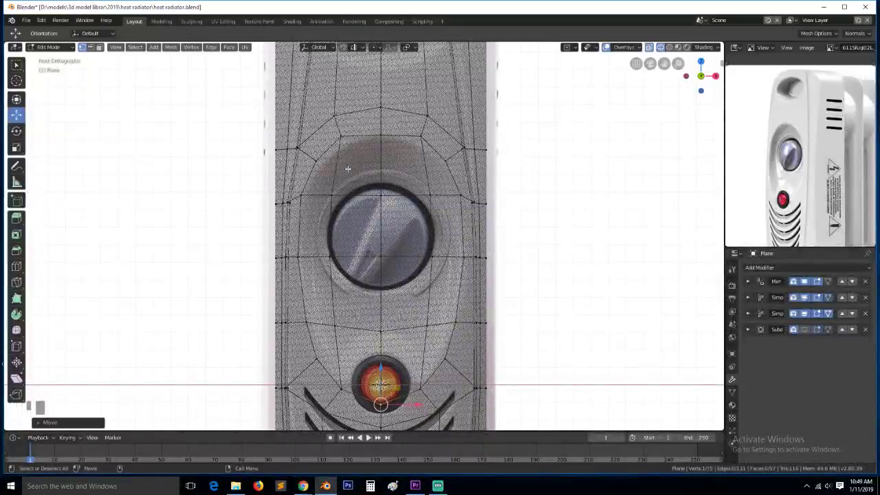
left_click(450, 182)
left_click(460, 198)
key("g")
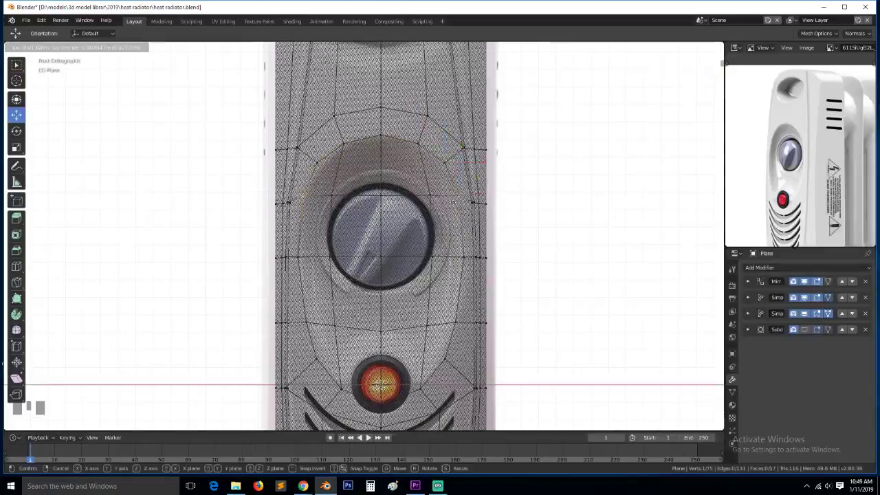
left_click(457, 201)
left_click(473, 256)
left_click(460, 267)
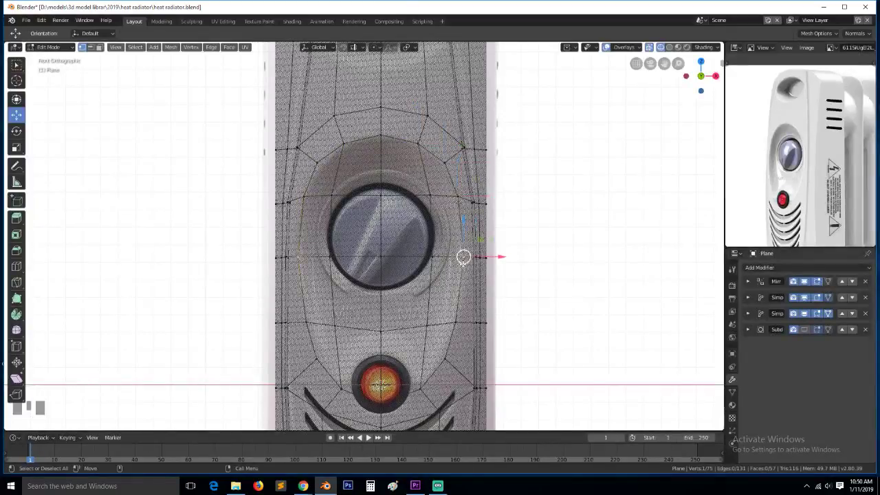
Switch the front view back to solid shading and save the file
key("z")
left_click(477, 359)
scroll(479, 359, "down", 2)
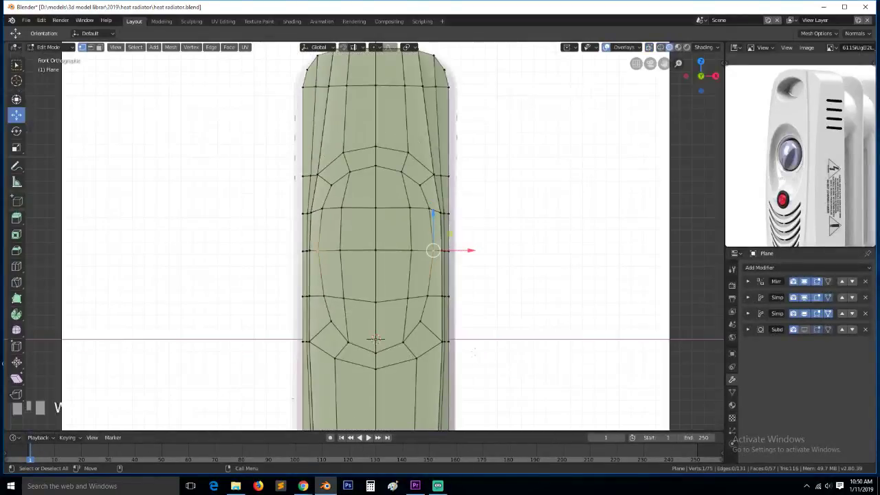
key("ctrl+s")
Inspect the recess topology in object and edit mode, comparing it with an enlarged view of the knob in the reference photo
key("Tab")
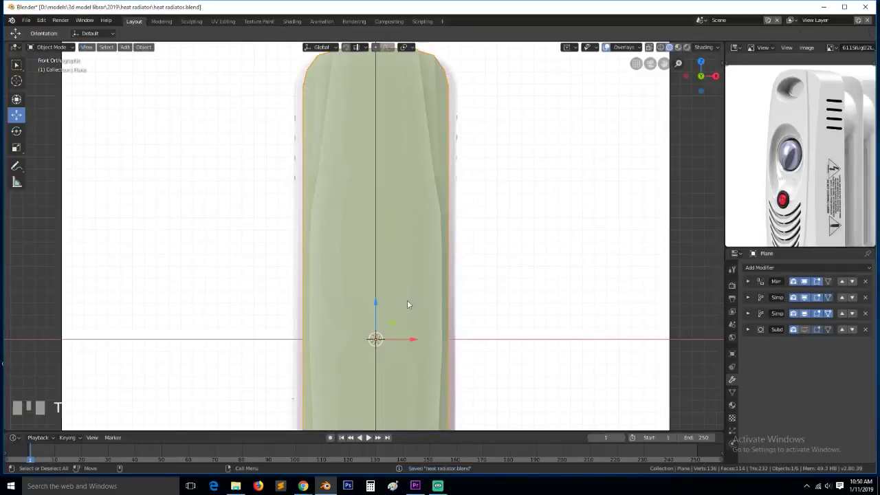
mouse_move(408, 302)
middle_mouse_down()
mouse_move(366, 319)
mouse_move(399, 291)
middle_mouse_up()
key("Tab")
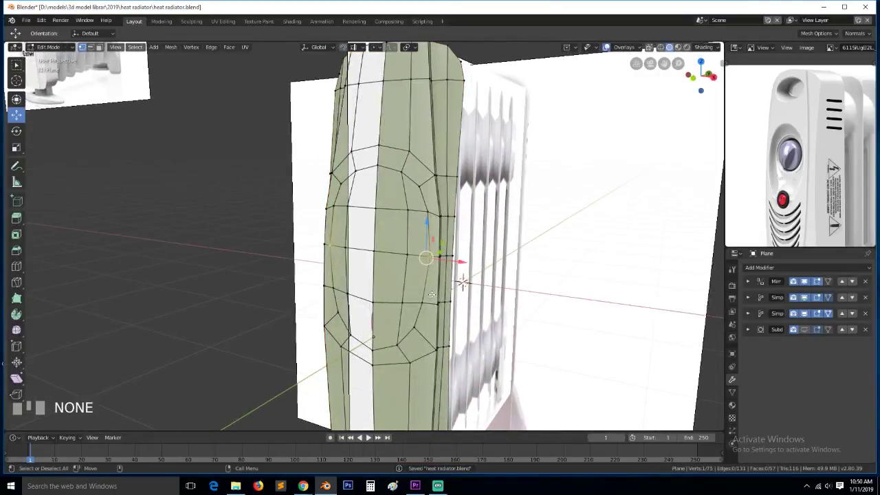
key("KP_1")
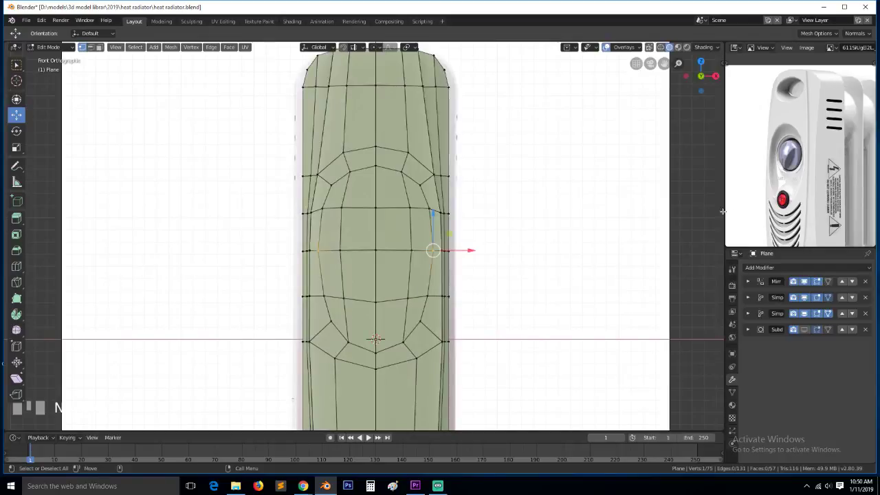
scroll(801, 213, "up", 1)
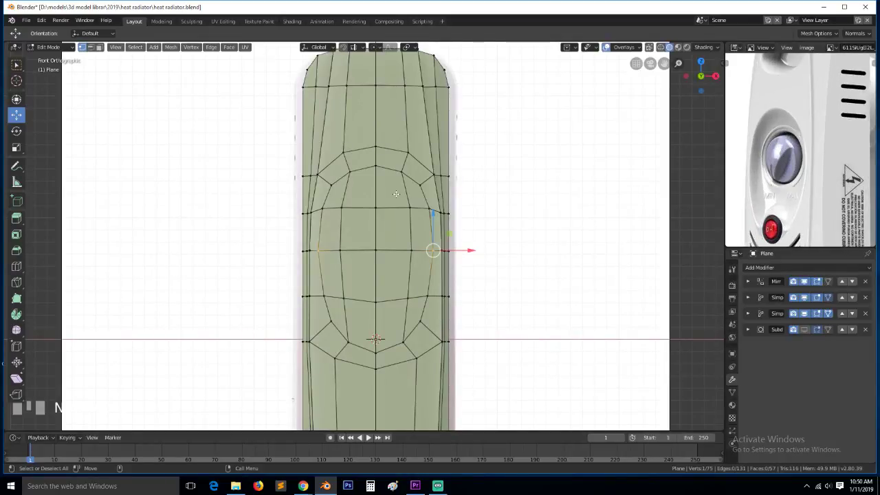
Apply the body's mirror modifier in object mode and reopen the full mesh for editing
key("Tab")
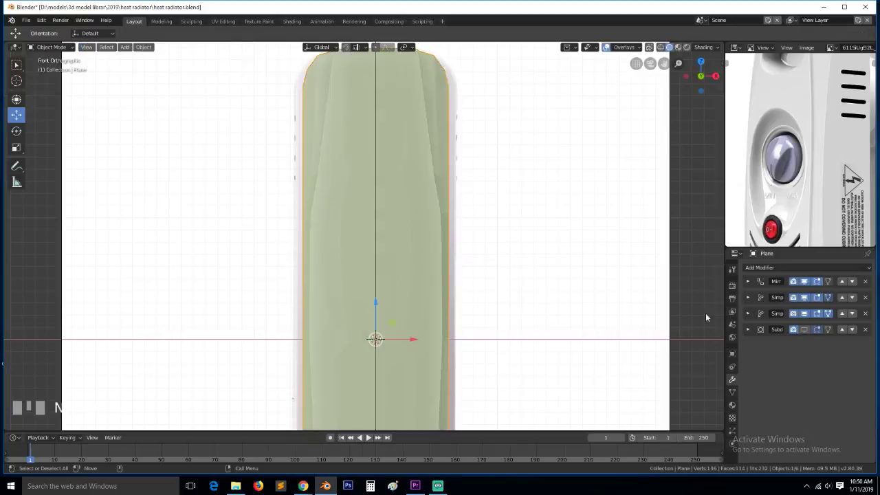
left_click(749, 281)
left_click(765, 295)
key("Tab")
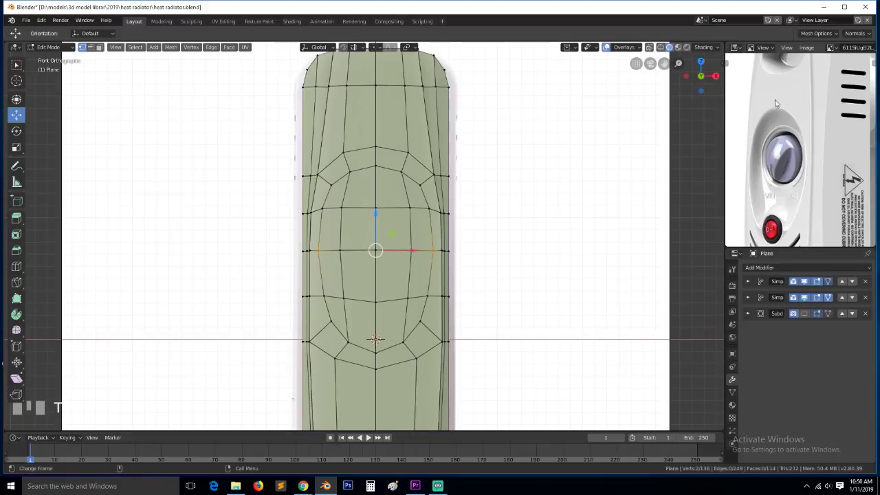
Show the mesh as see-through wireframe and scale the oval's upper pair of side vertices to fit the knob recess in the reference
key("alt+a")
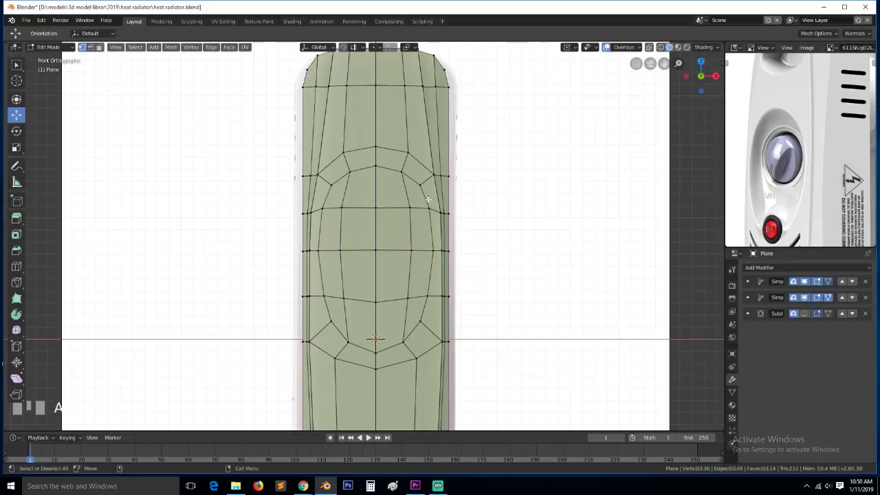
scroll(428, 199, "up", 1)
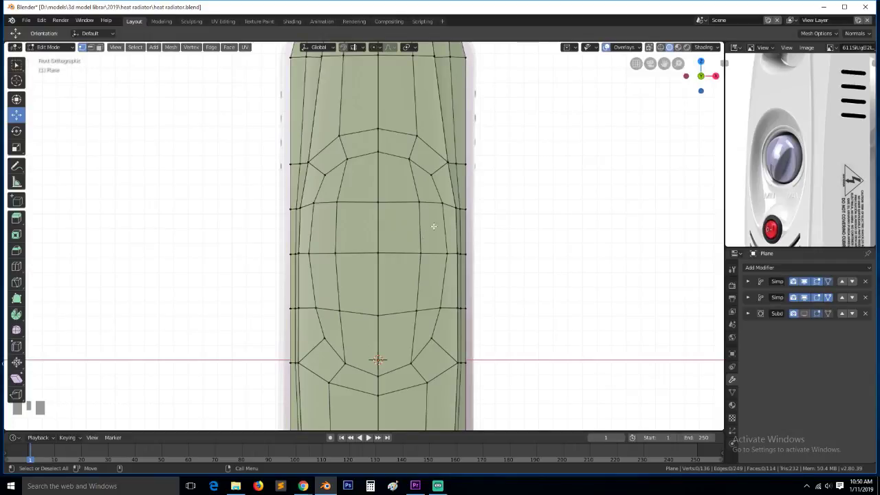
key("alt+z")
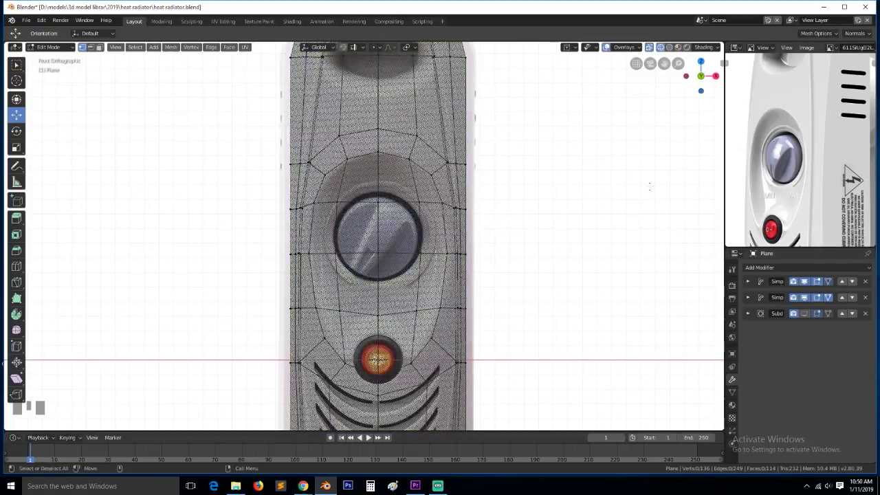
left_click(434, 177)
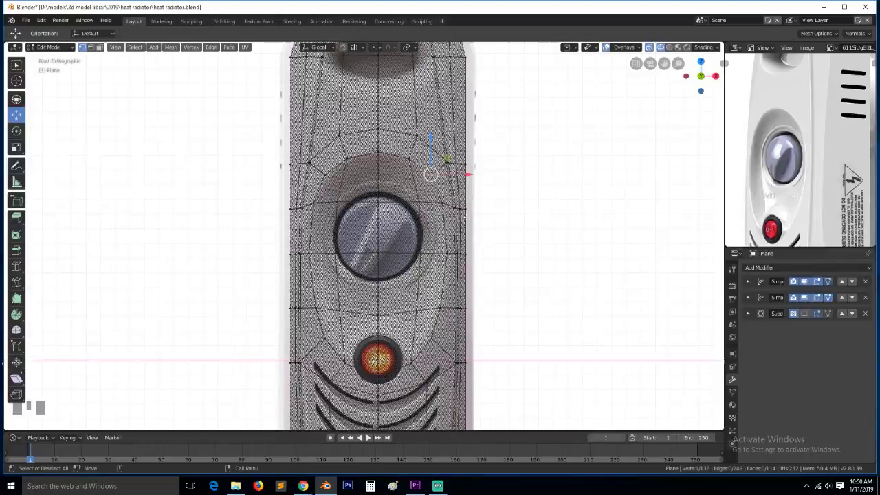
left_click(324, 178, "shift")
key("s")
left_click(662, 224)
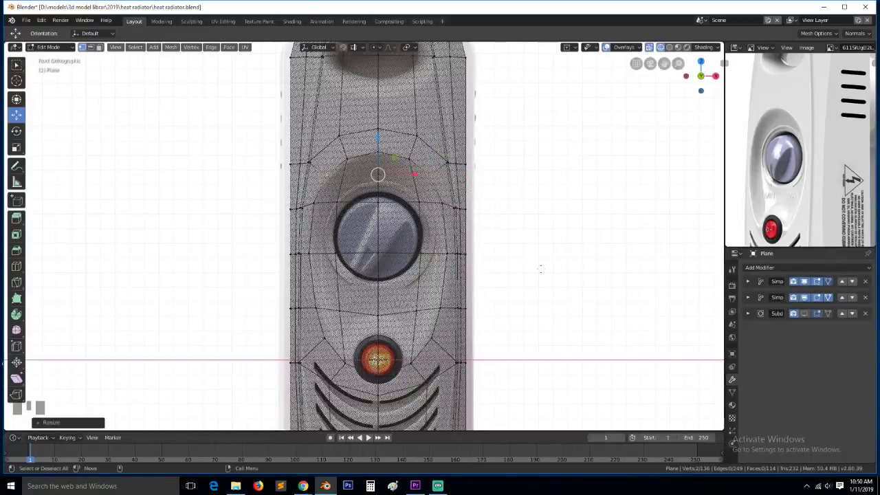
Scale the pair of side vertices between the knob and the red switch to match the recess outline
left_click(437, 312)
left_click(316, 311, "shift")
key("s")
left_click(434, 304)
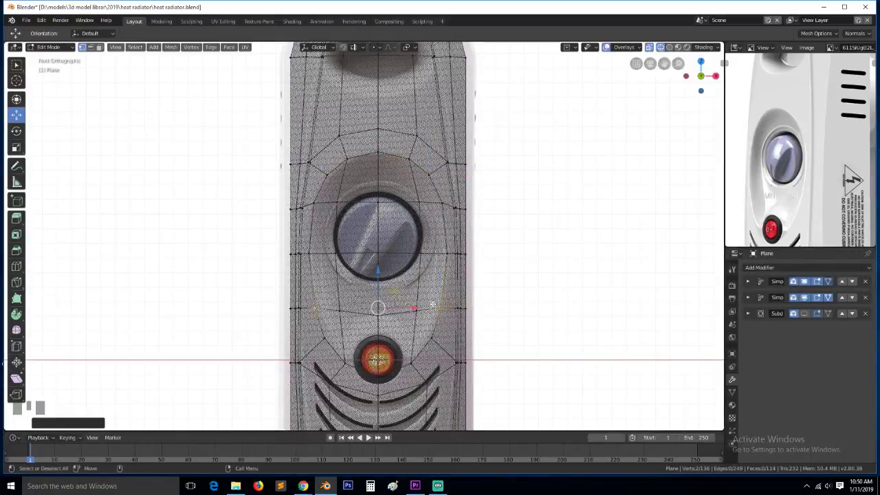
key("s")
left_click(512, 335)
Scale the pair of oval side vertices just above the red switch inward to follow the recess outline
left_click(435, 335)
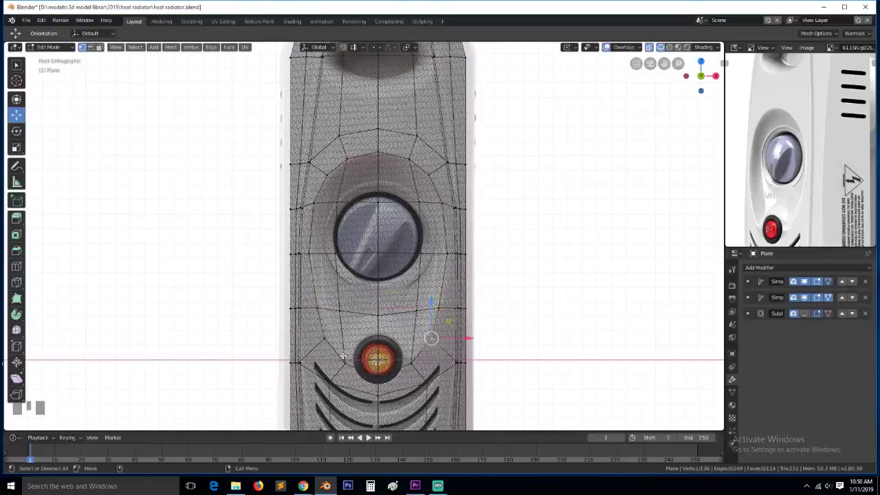
left_click(322, 338, "shift")
key("s")
left_click(502, 334)
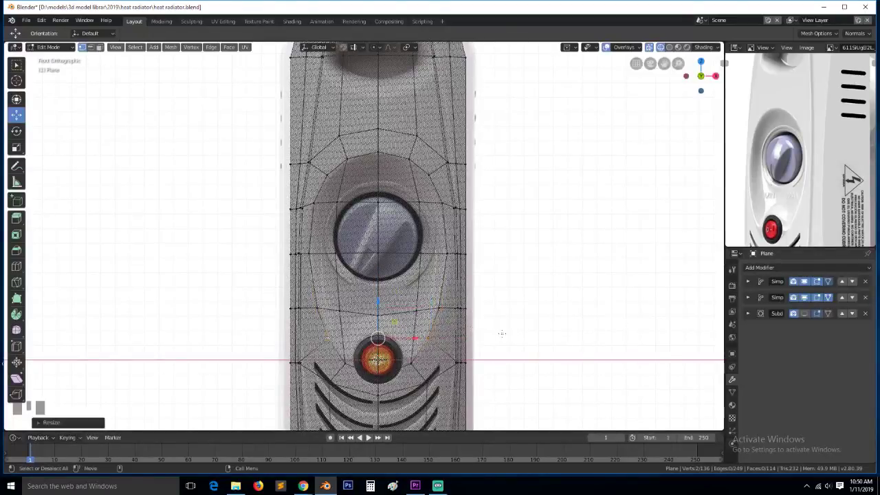
left_click(502, 333)
Inset all the faces inside the oval recess around the knob and switch by a very thin margin
left_click(378, 208)
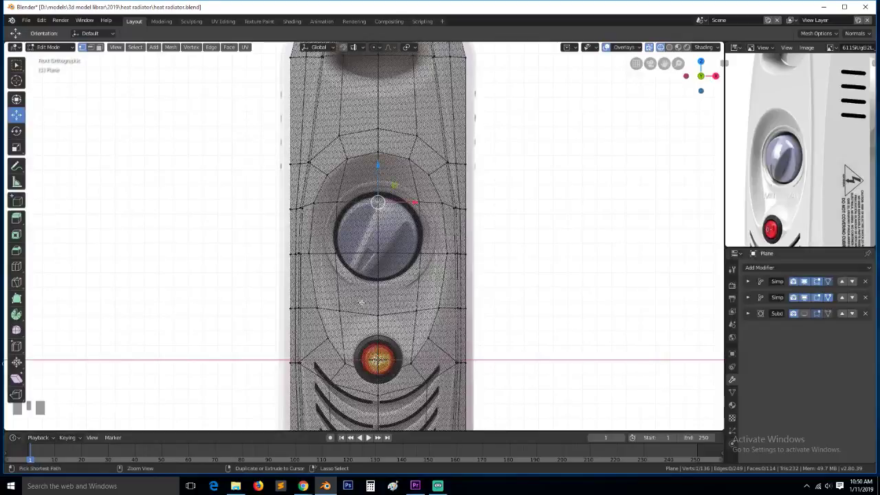
left_click(377, 317, "ctrl")
key("ctrl+KP_Add")
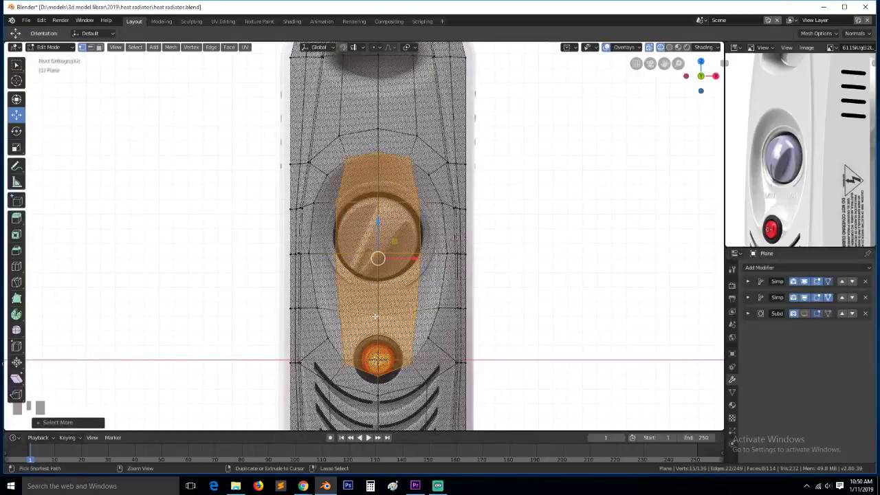
key("3")
left_click(442, 188, "shift")
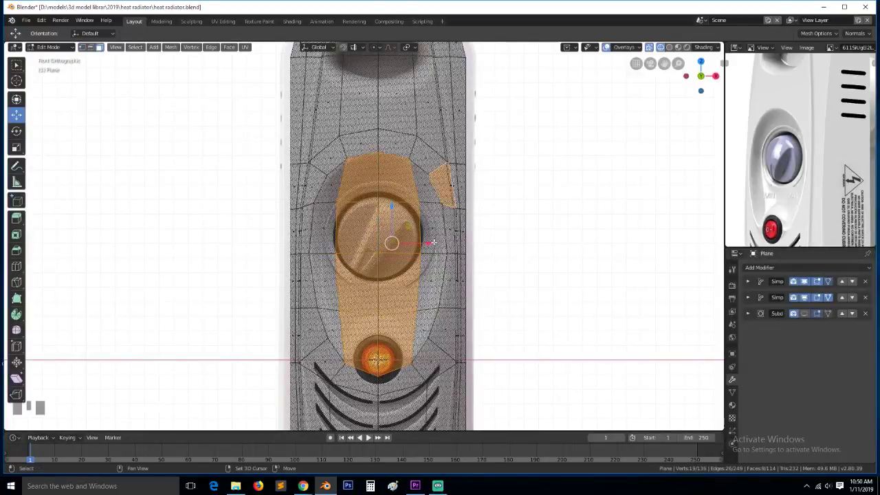
key("ctrl+z")
left_click(430, 188, "shift")
left_click(433, 280, "shift")
left_click(431, 220, "shift")
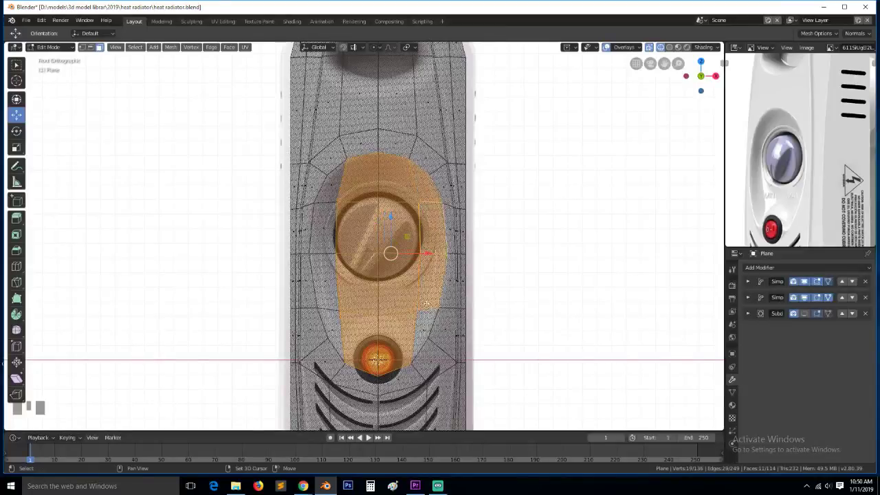
left_click(422, 332, "shift")
left_click(322, 303, "shift")
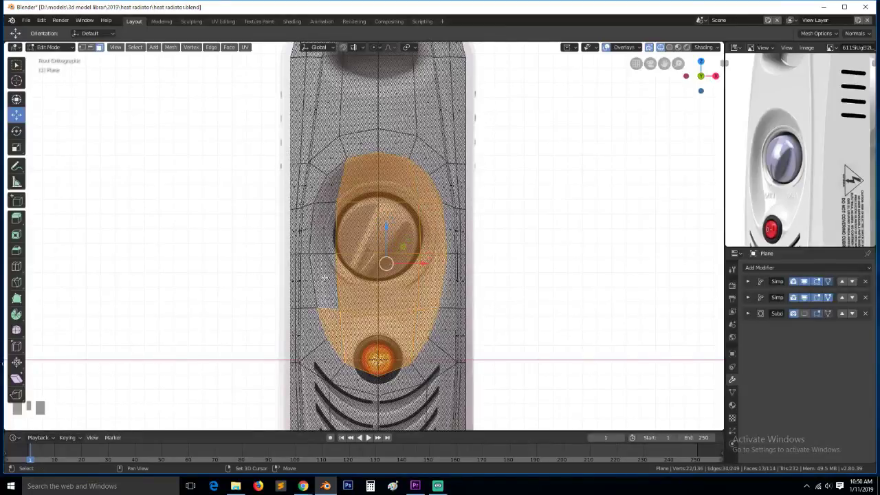
left_click(324, 278, "shift")
left_click(322, 227, "shift")
left_click(331, 185, "shift")
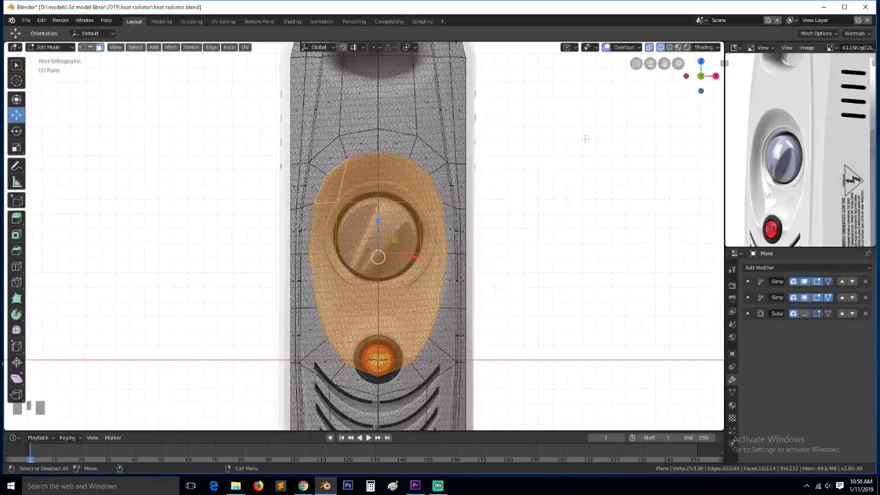
key("i")
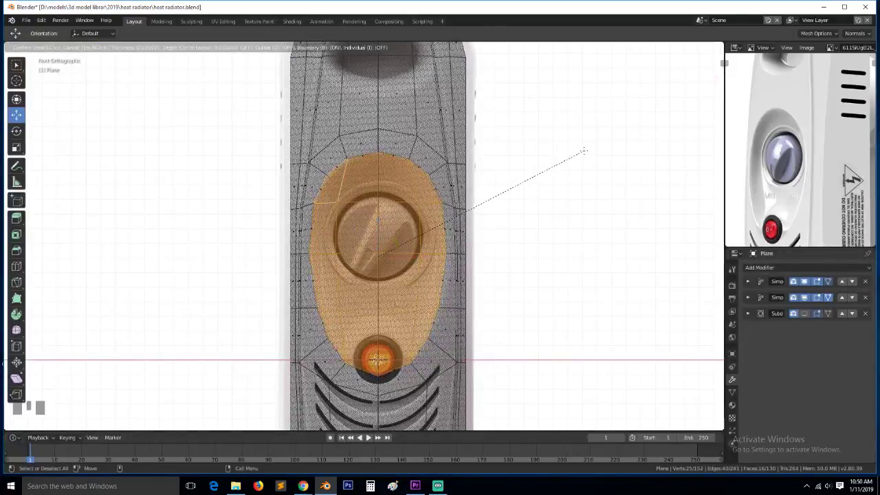
left_click(584, 151)
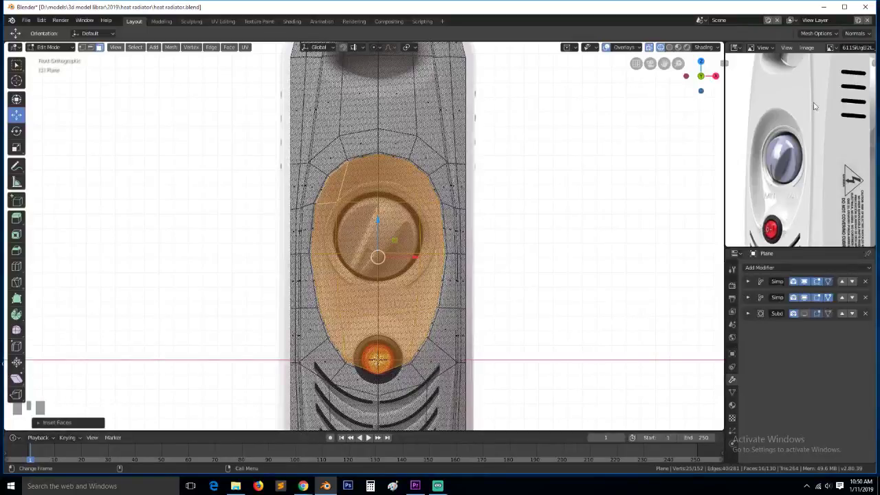
key("alt+Tab")
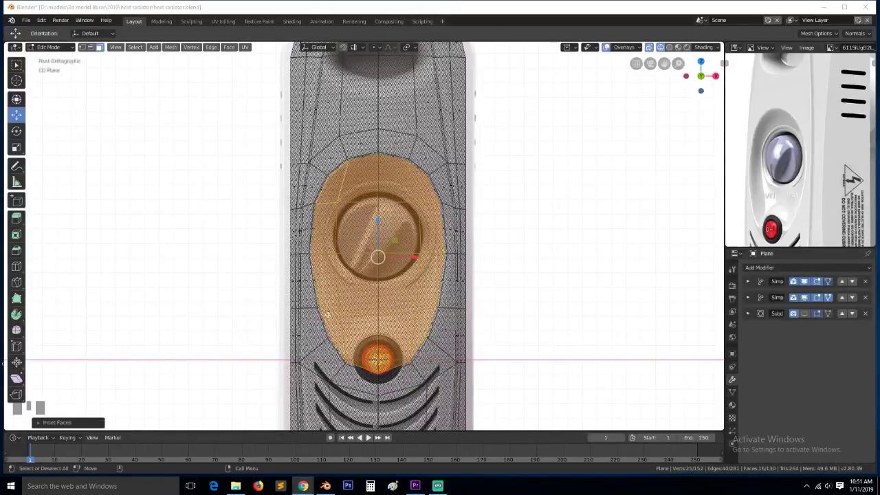
scroll(328, 315, "up", 3)
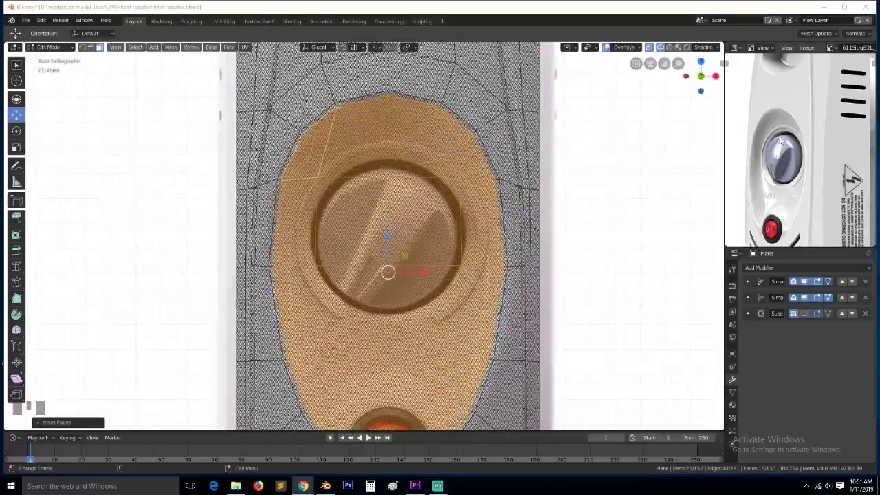
left_click(781, 140)
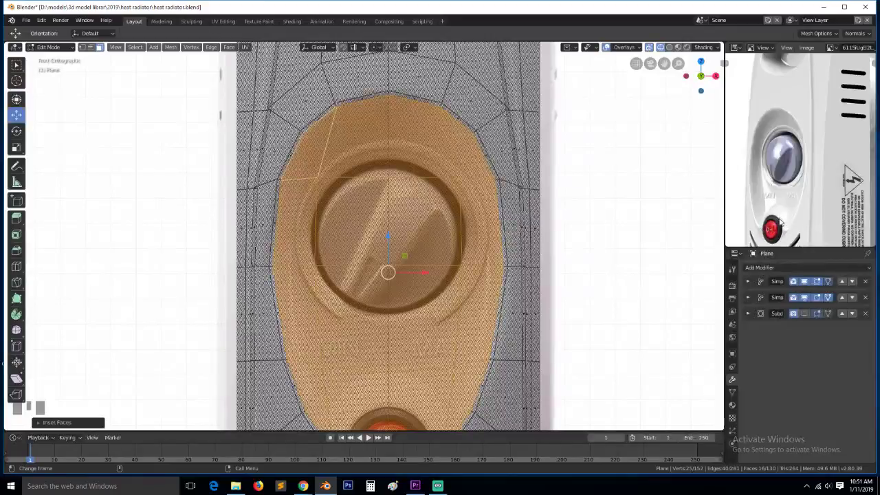
Move the six vertices at the oval's lower end down so they pass beneath the red switch
scroll(377, 336, "down", 3)
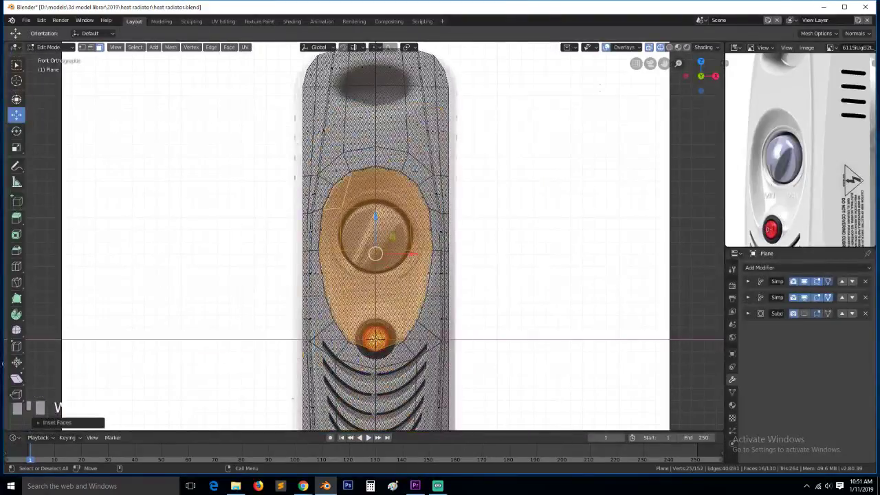
scroll(412, 309, "up", 3)
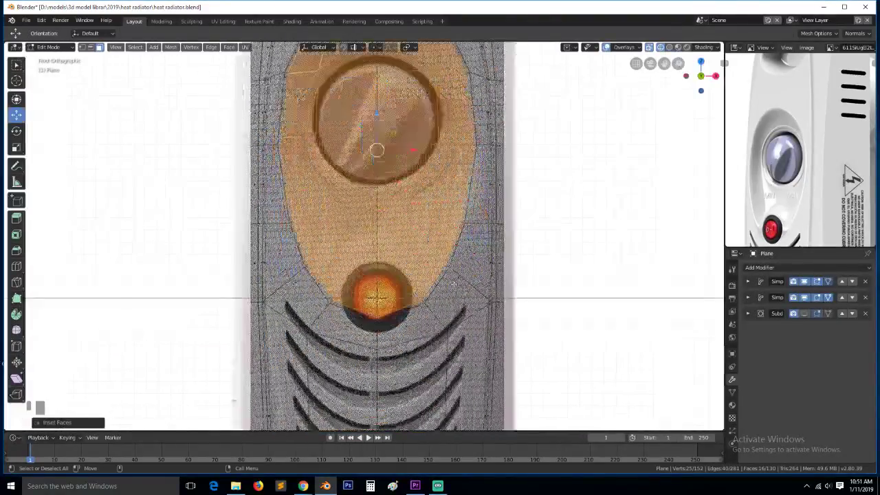
key("alt+a")
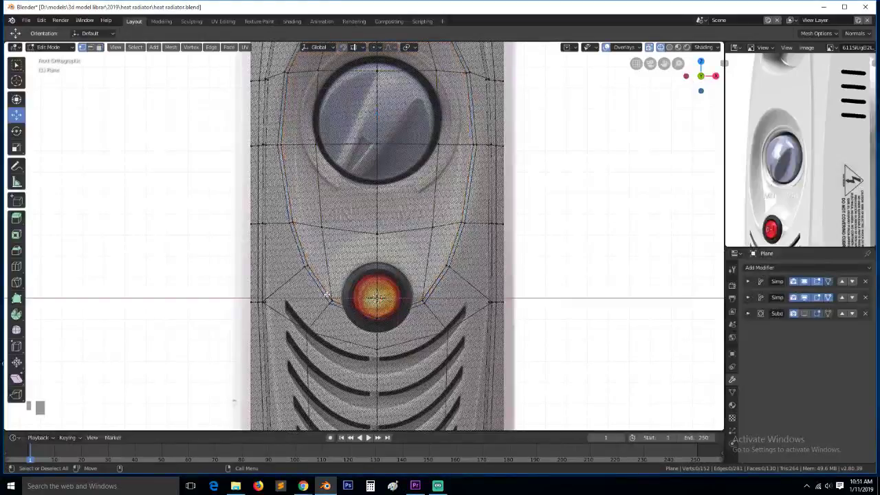
key("b")
left_click_drag(318, 283, 440, 329)
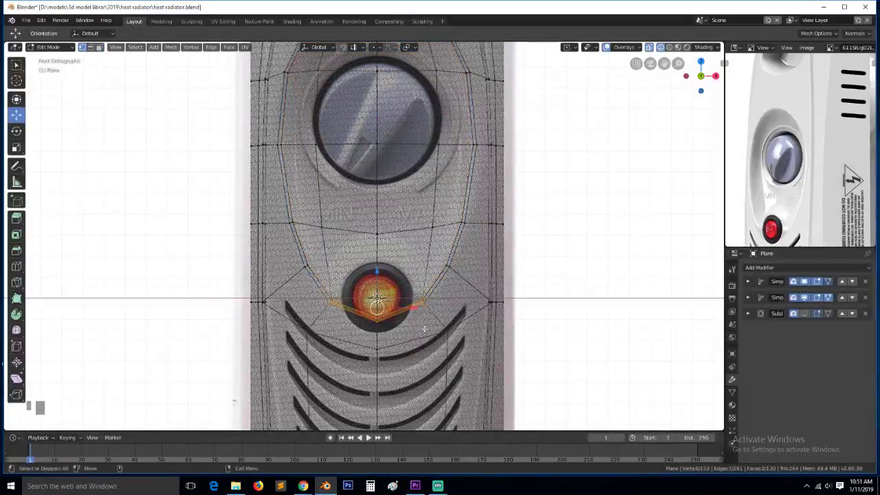
key("g")
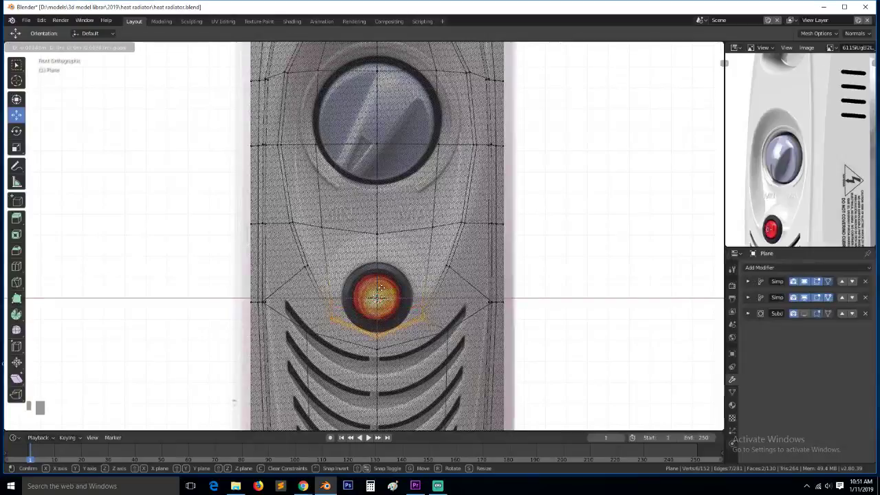
left_click(377, 291)
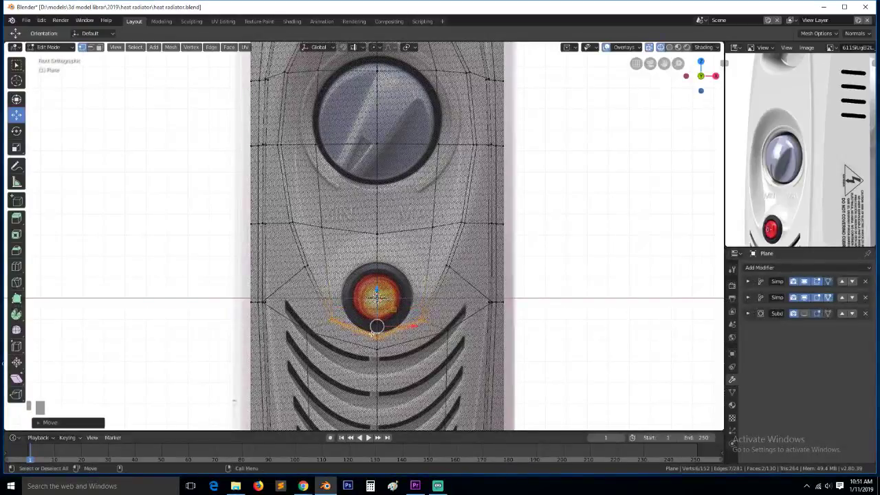
key("alt+a")
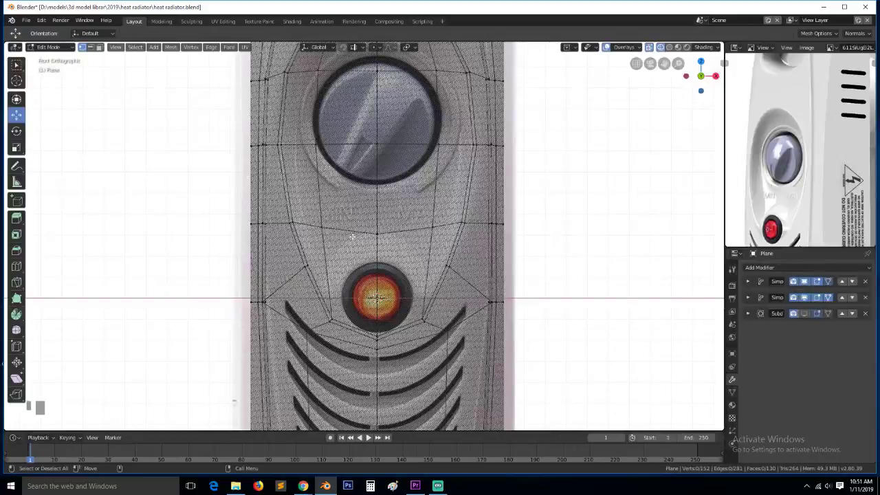
left_click(309, 268)
key("alt+a")
Add a mesh circle at the red switch and set it to 8 vertices
scroll(377, 299, "up", 3)
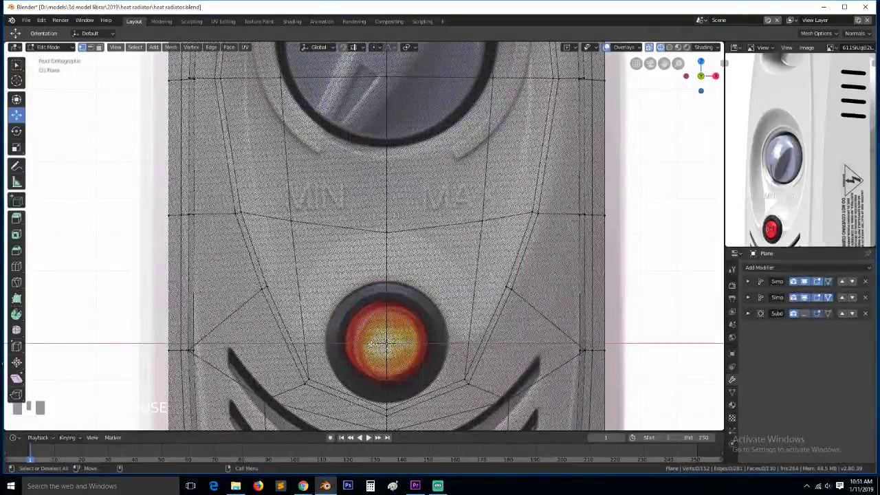
key("shift+a")
left_click(364, 358)
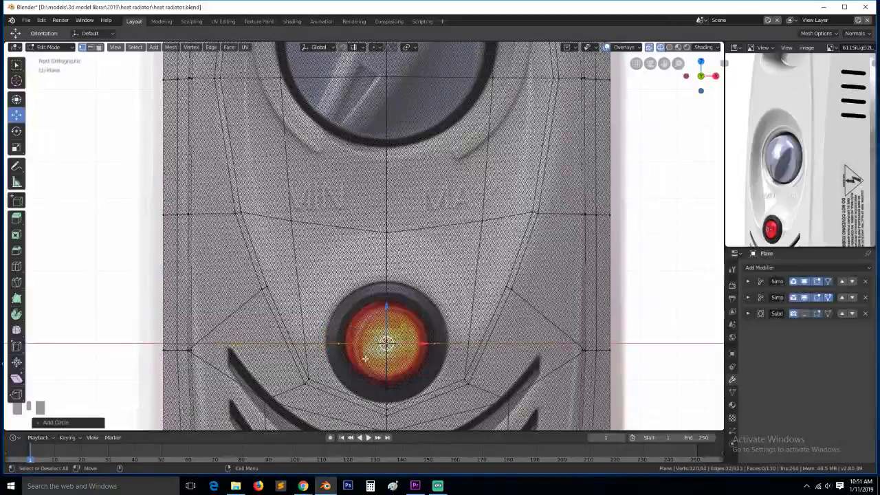
left_click(62, 423)
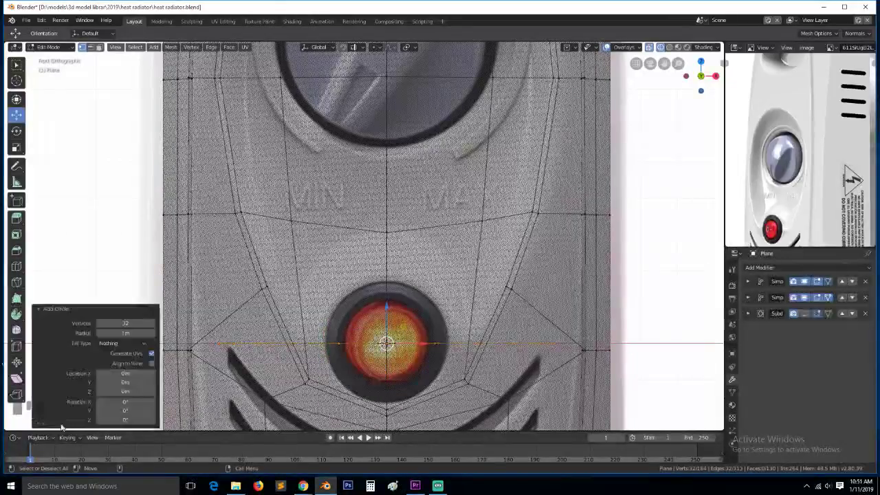
left_click(112, 322)
type("8")
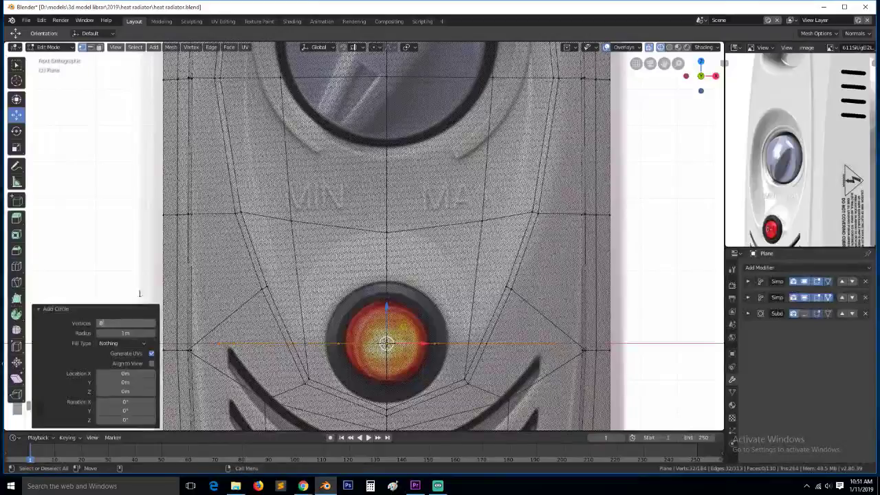
key("Return")
Align the new circle to the front view
key("g")
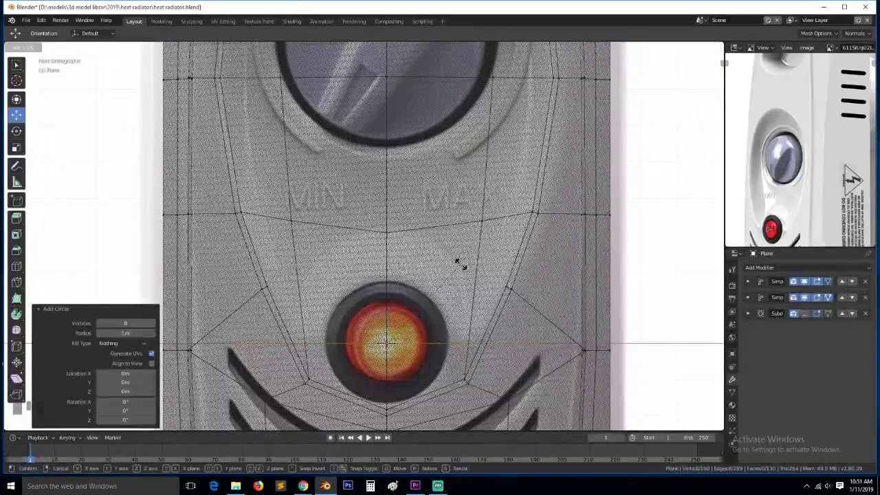
right_click(461, 264)
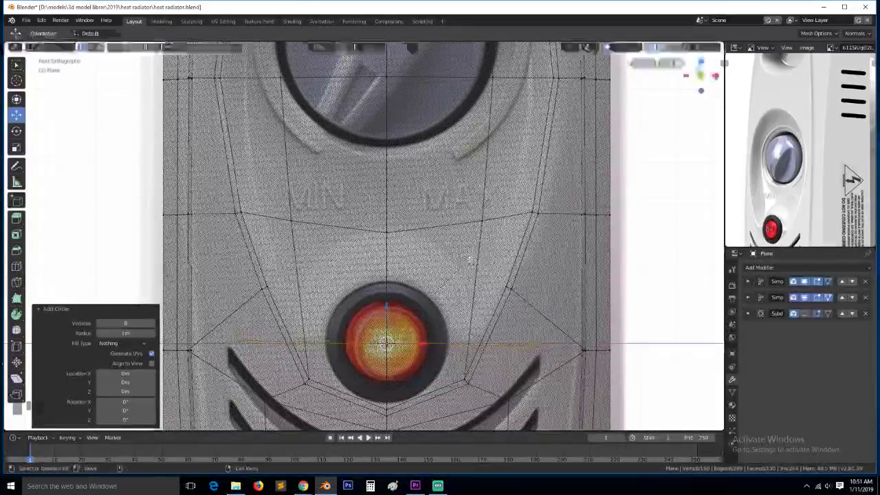
left_click(151, 363)
scroll(480, 250, "down", 4)
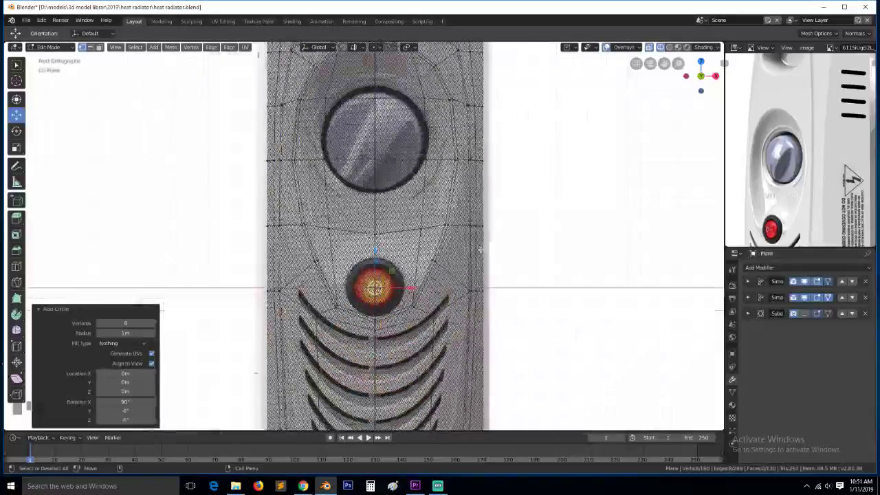
scroll(480, 249, "down", 3)
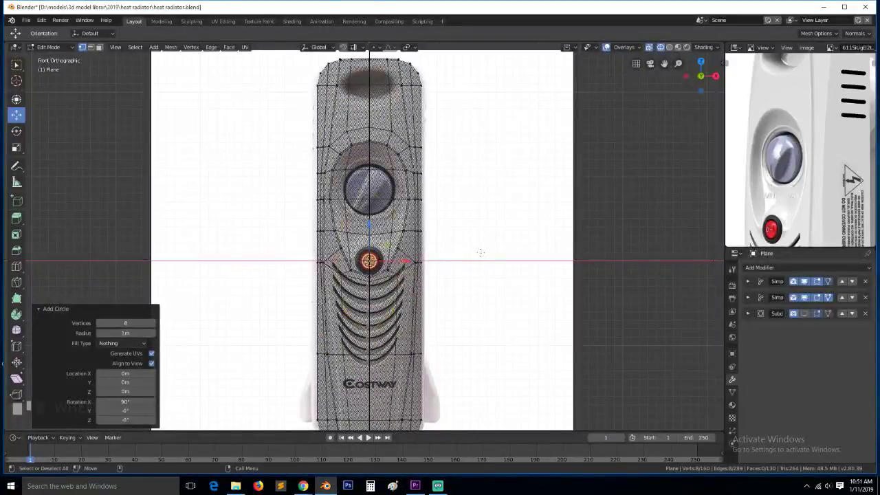
middle_click_drag(479, 254, 355, 278)
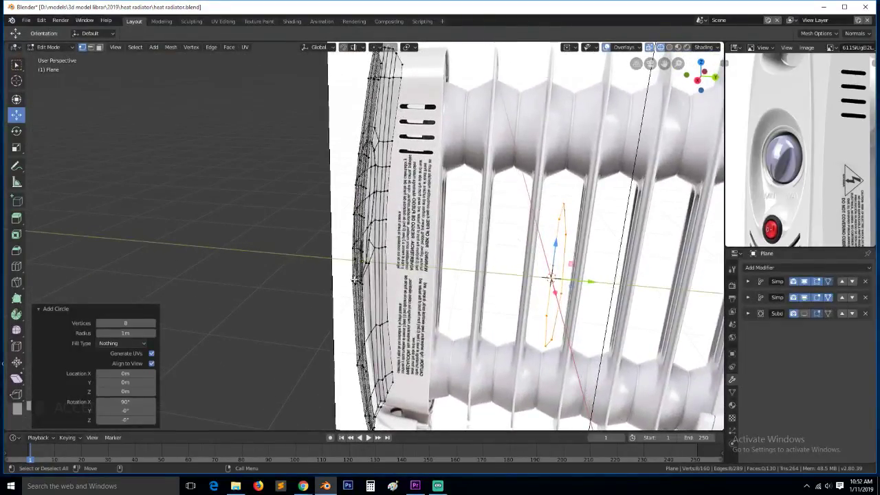
Delete the vertices of the new circle that sits away from the front panel
key("KP_1")
key("x")
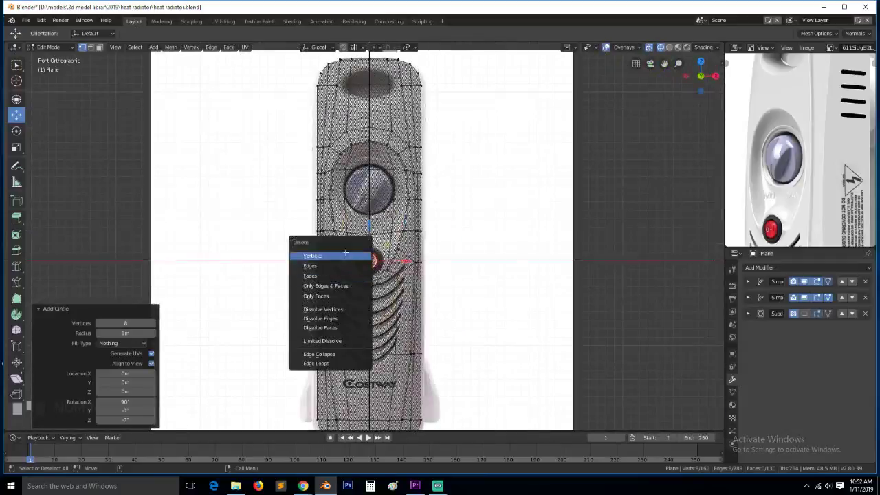
left_click(346, 256)
Turn off the viewport display of the panel's second Simple Deform modifier and resume editing the mesh in front view
key("Tab")
left_click(805, 297)
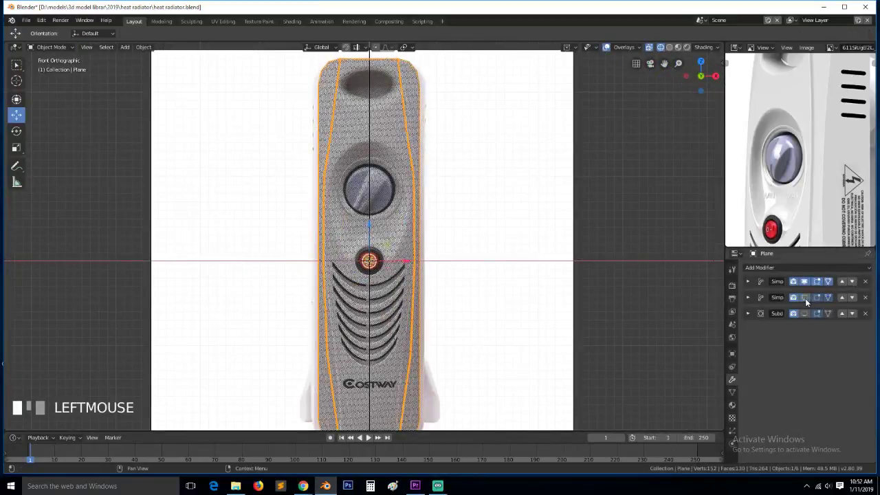
scroll(330, 291, "up", 8)
key("Tab")
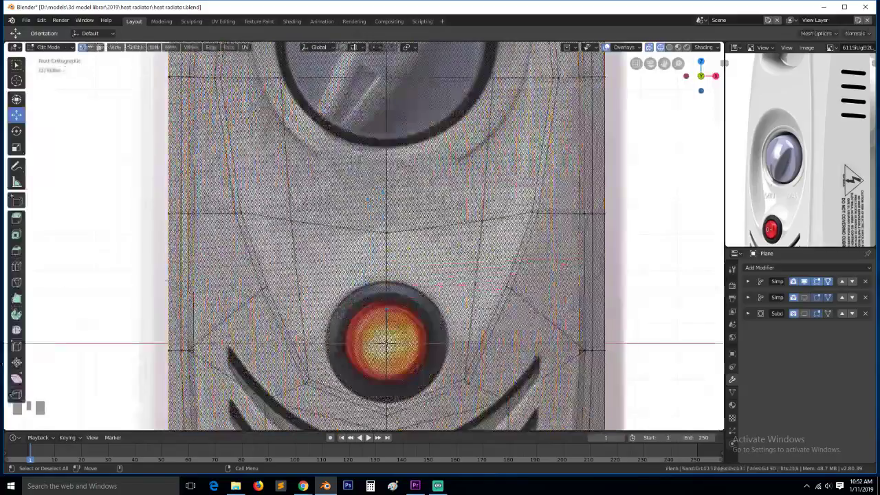
scroll(384, 130, "down", 3)
key("KP_3")
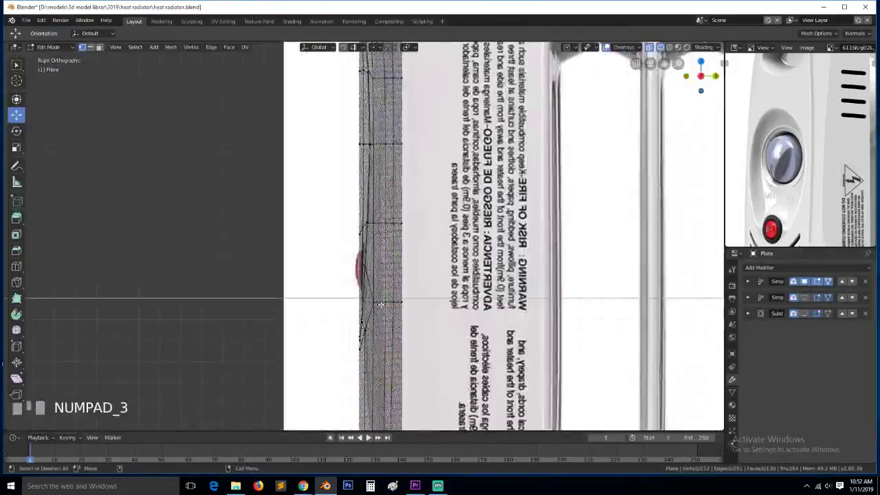
key("KP_1")
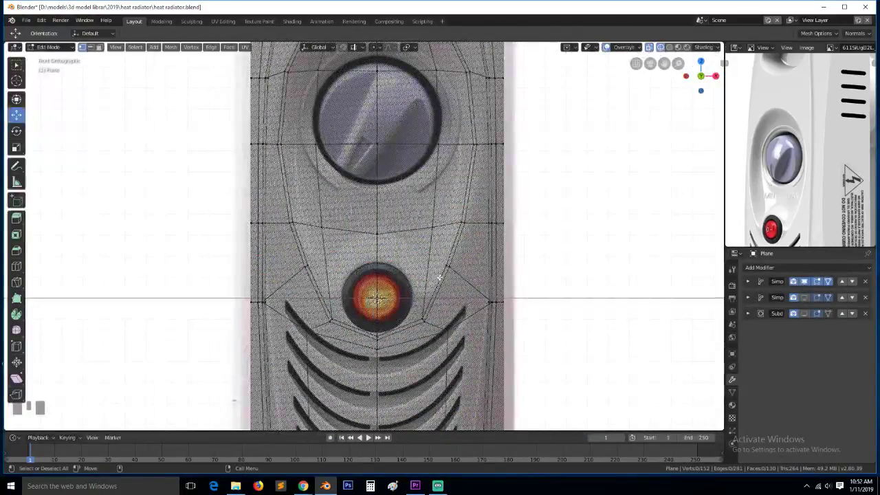
Snap the 3D cursor to the centre vertex just beneath the red switch and add an 8-vertex mesh circle there, aligned to the view
right_click(380, 325, "shift")
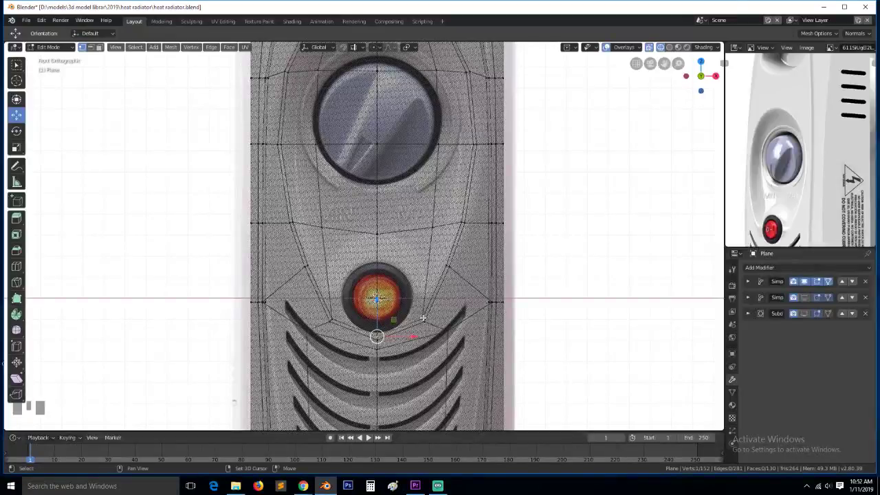
key("shift+s")
left_click(440, 372)
key("shift+a")
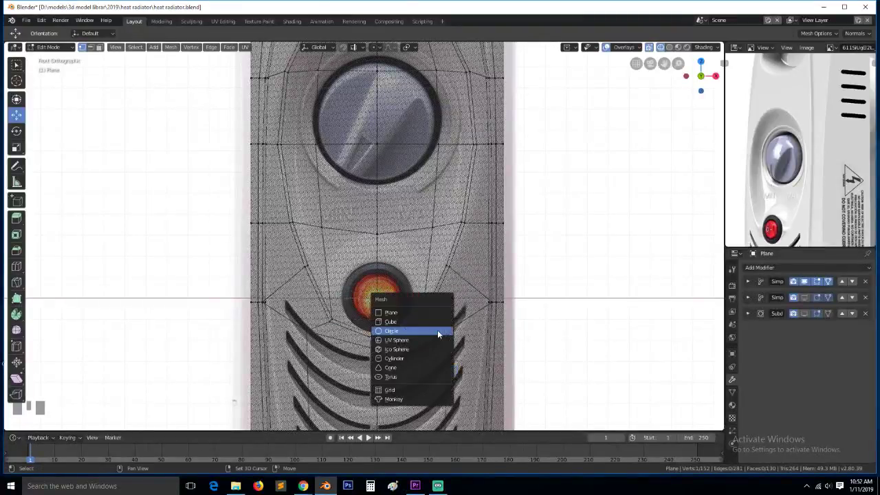
left_click(438, 332)
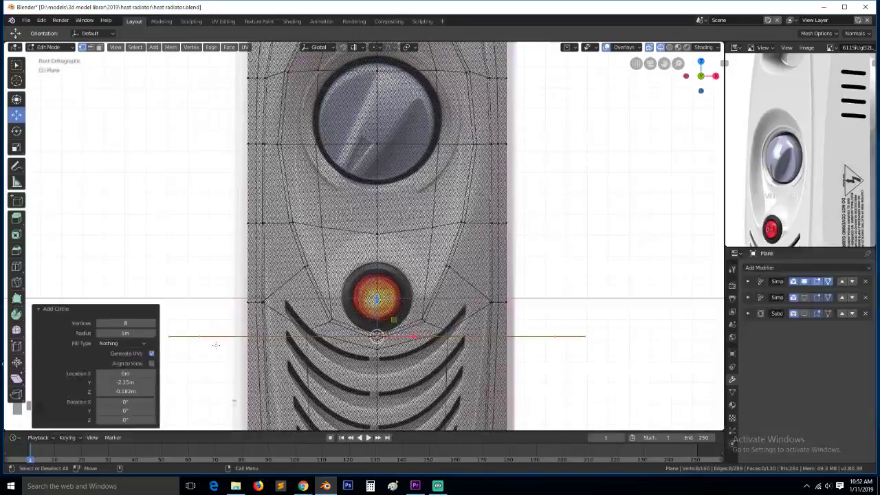
left_click(151, 363)
Scale the circle to about 0.23 and move it up about 0.179 m along Z onto the red switch
scroll(480, 292, "down", 3)
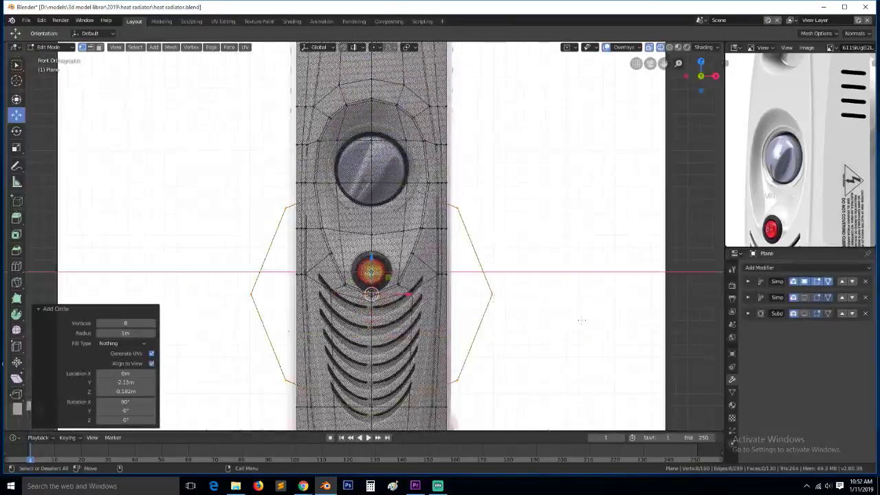
key("s")
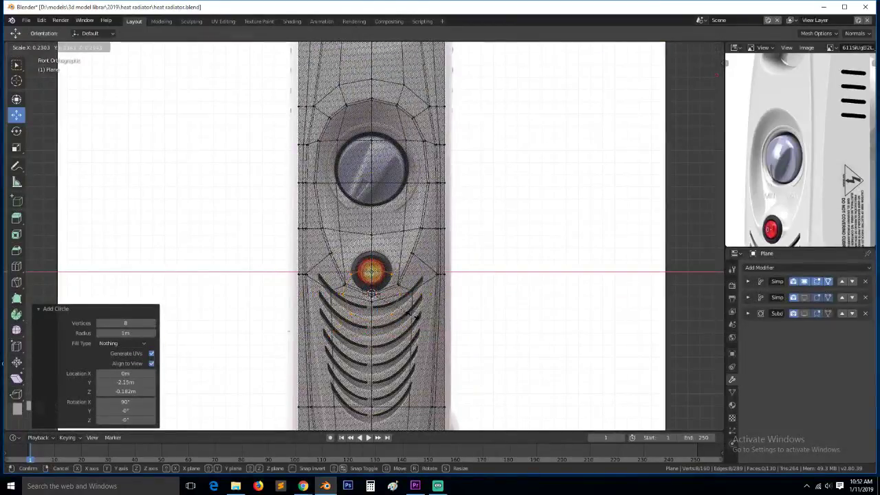
left_click(412, 315)
scroll(395, 275, "up", 3)
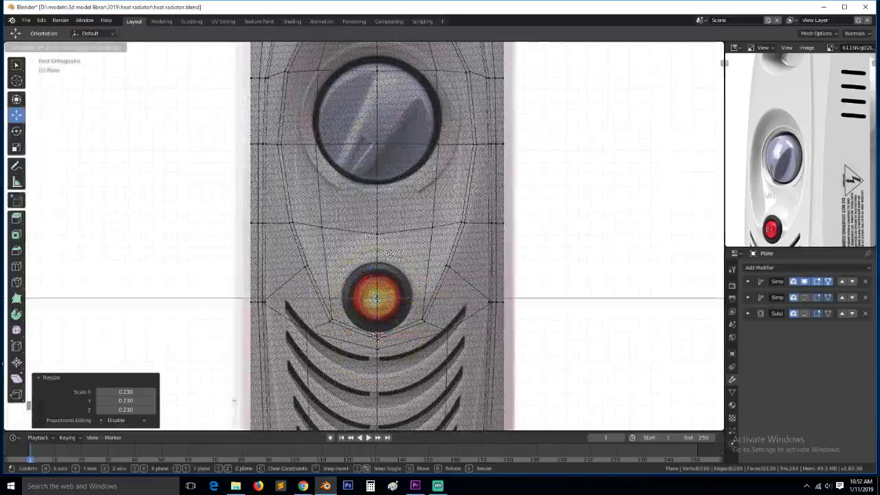
key("g")
key("z")
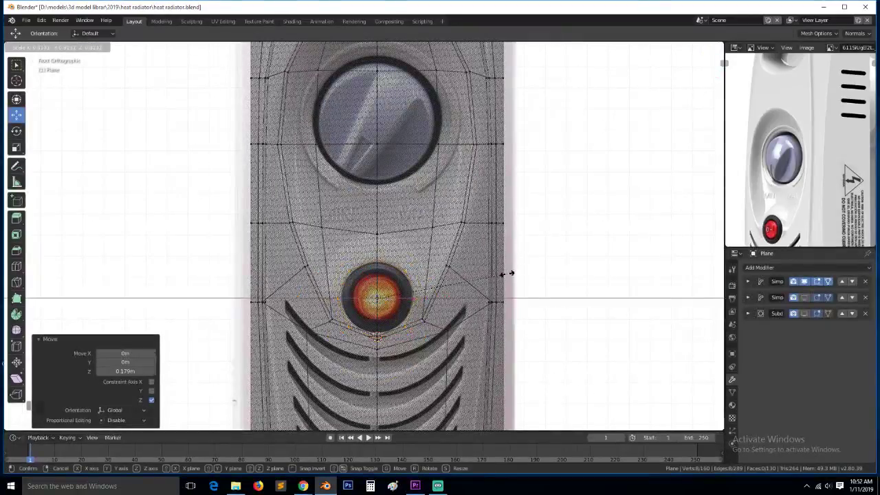
left_click(508, 274)
Scale the circle by about 0.958 to fit closely around the red switch's dark rim
scroll(394, 303, "up", 3)
left_click_drag(388, 305, 389, 299)
key("s")
left_click(582, 294)
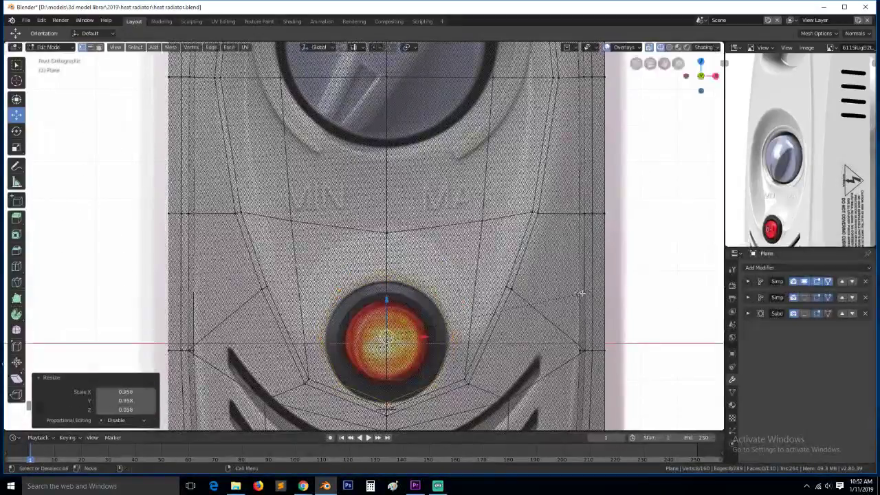
scroll(341, 193, "down", 5)
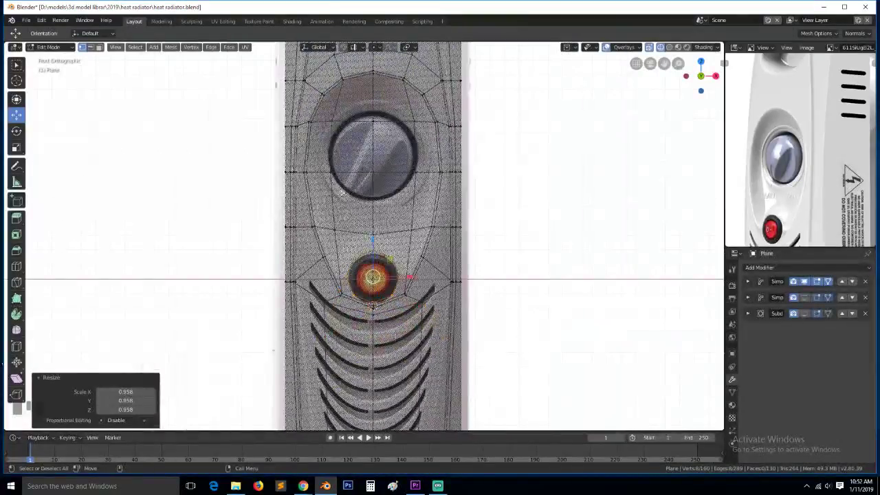
scroll(365, 256, "up", 3)
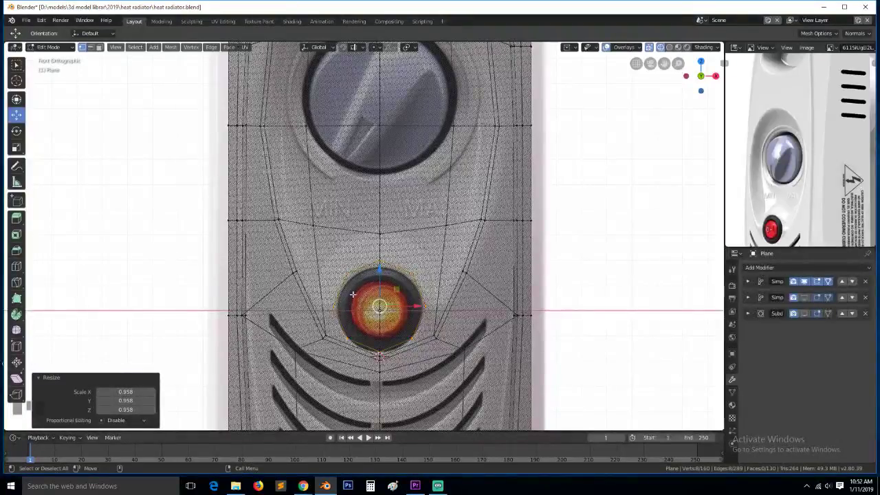
Move the circle onto the empty area beside the panel and try selecting the vertices on its left side
key("g")
left_click(598, 241)
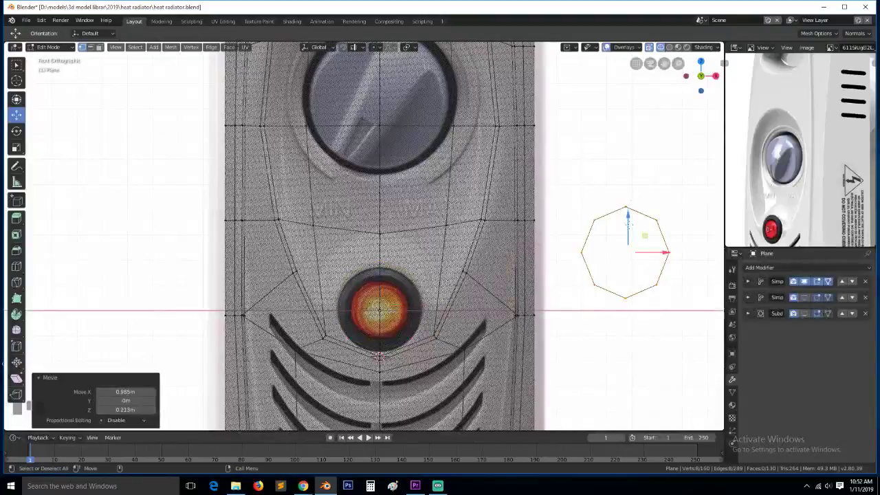
key("alt+a")
key("b")
left_click_drag(566, 194, 594, 286)
left_click_drag(593, 286, 598, 293)
key("ctrl+z")
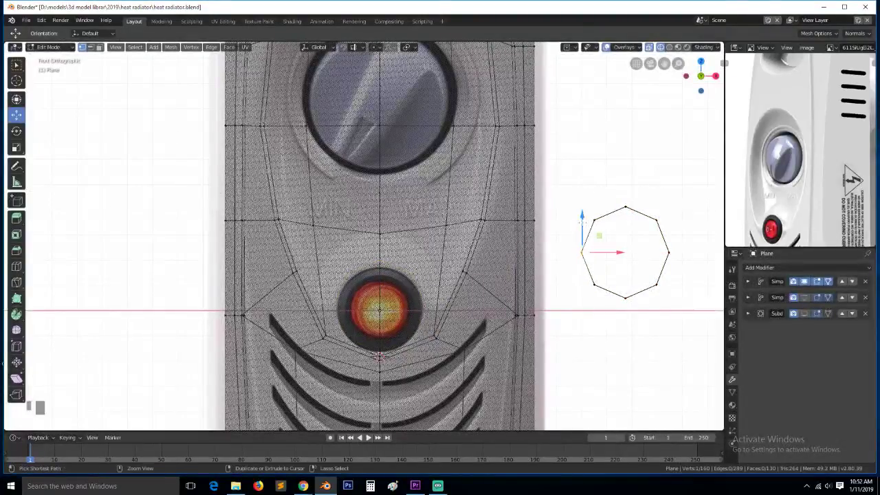
Try deleting the three left-side vertices of the circle beside the panel, and undo the deletion
key("alt+a")
key("b")
left_click_drag(569, 189, 612, 319)
key("x")
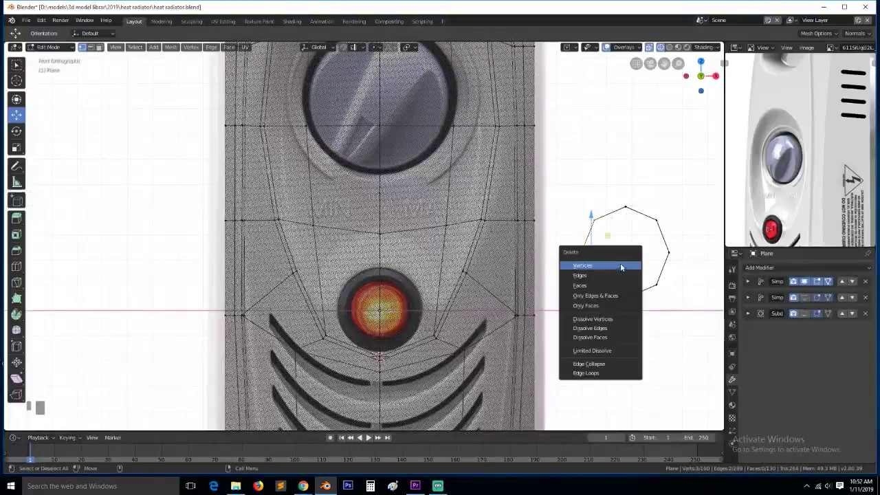
left_click(617, 263)
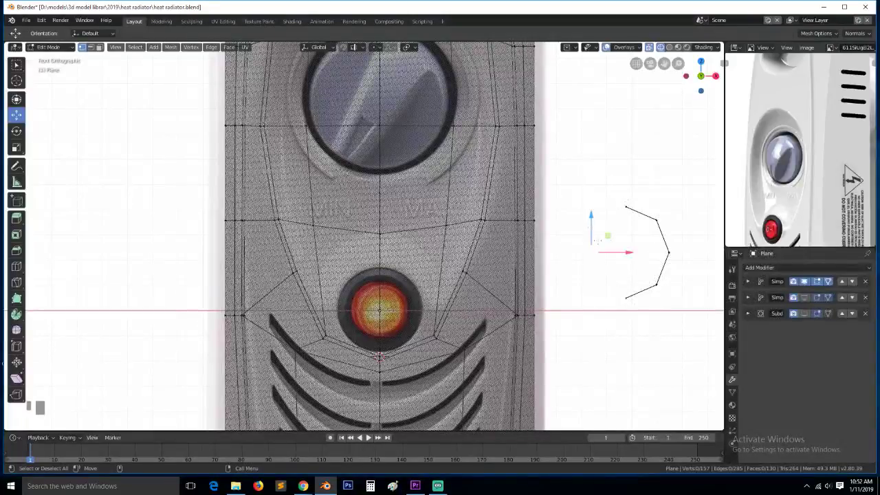
key("ctrl+z")
Try subdividing the circle's upper-left edge and moving the new vertex outward, and undo back to the circle around the switch
left_click(611, 218)
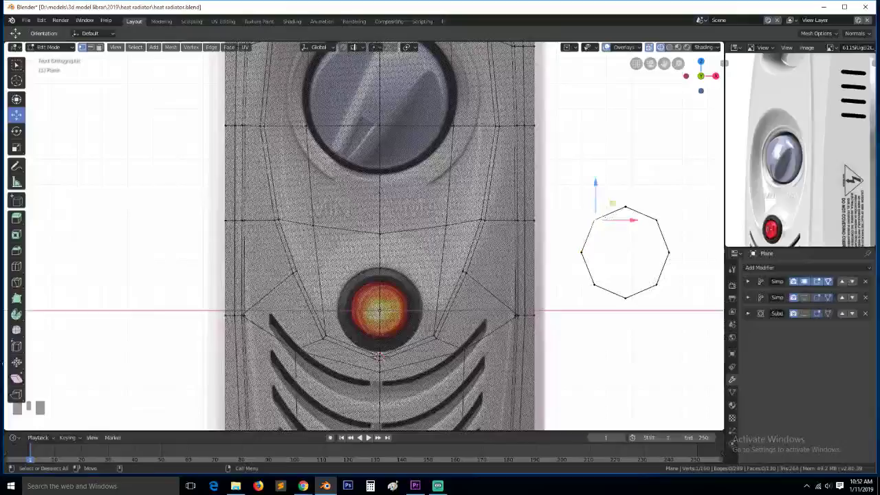
key("w")
right_click(617, 245)
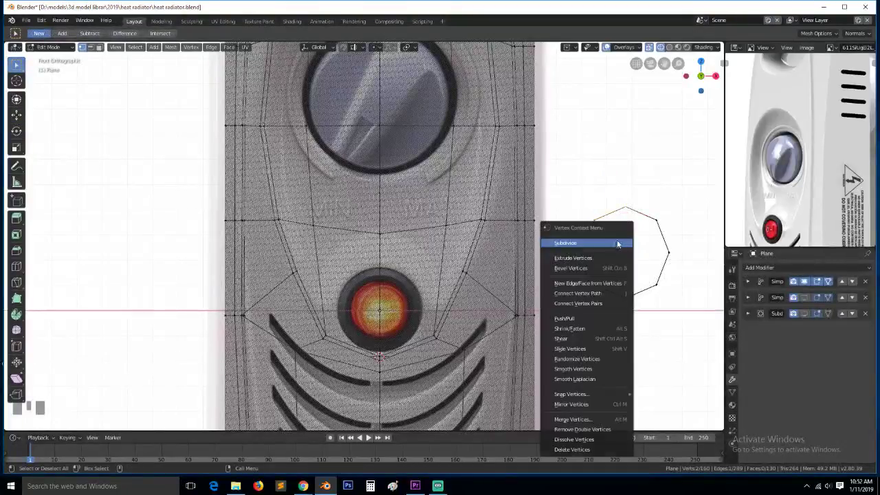
left_click(618, 243)
left_click(610, 213)
key("g")
left_click(621, 235)
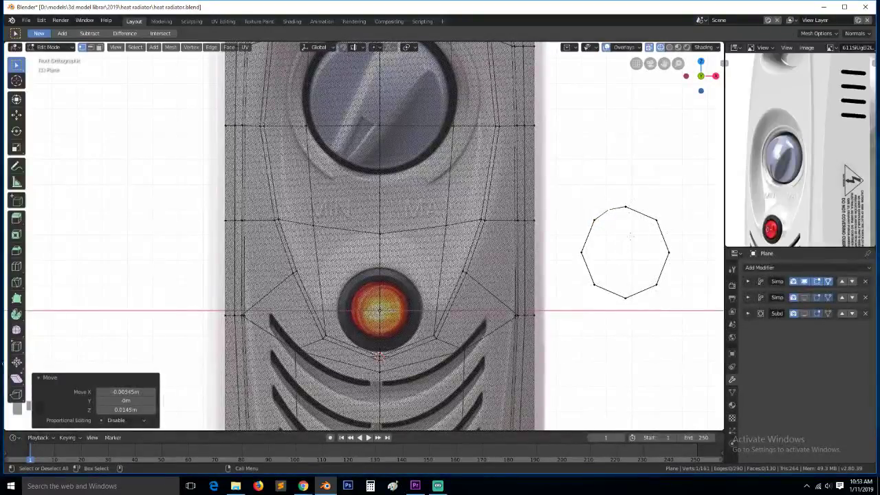
key("ctrl+z")
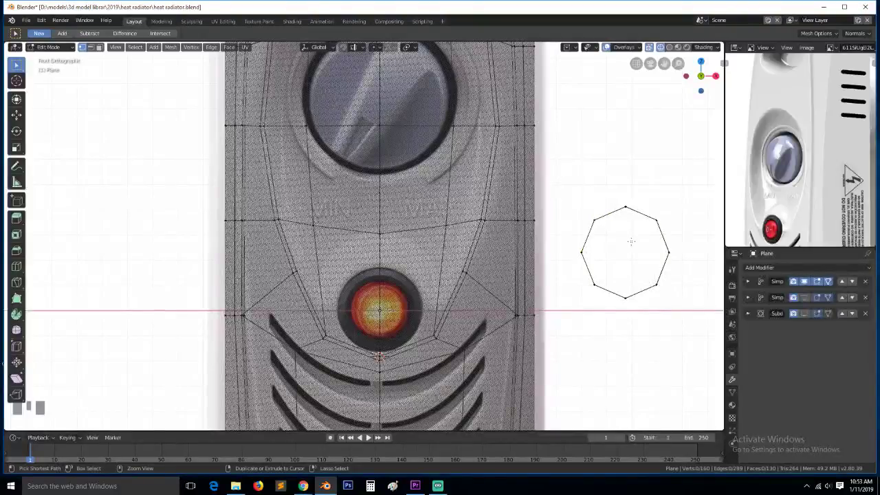
key("ctrl+z")
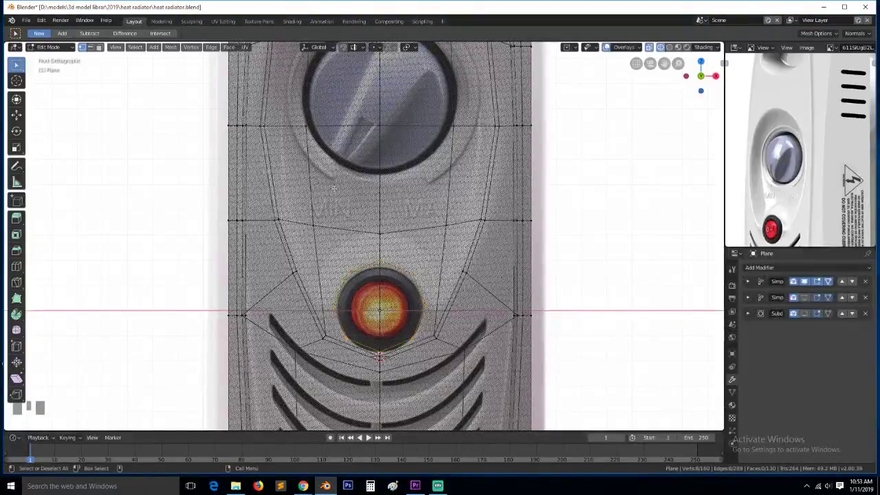
Move the circle about -0.00736 m along Y in side view, just in front of the panel surface
scroll(379, 311, "up", 2)
scroll(381, 314, "down", 2)
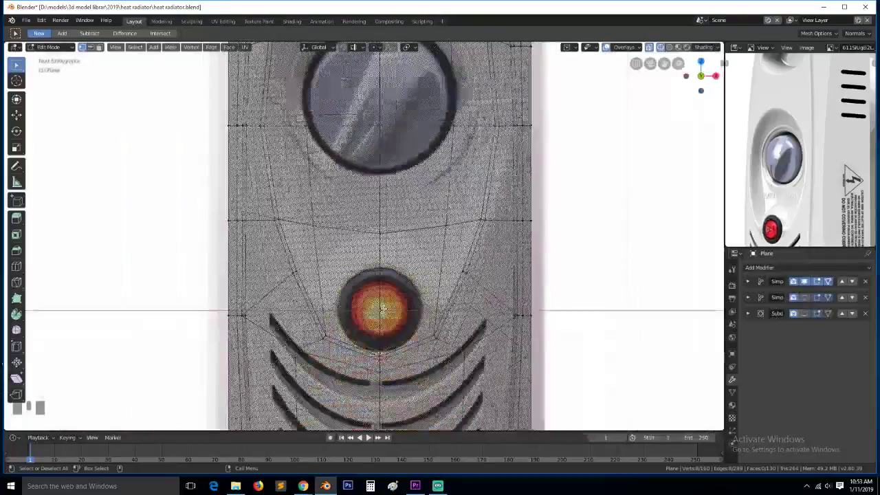
scroll(377, 339, "up", 1)
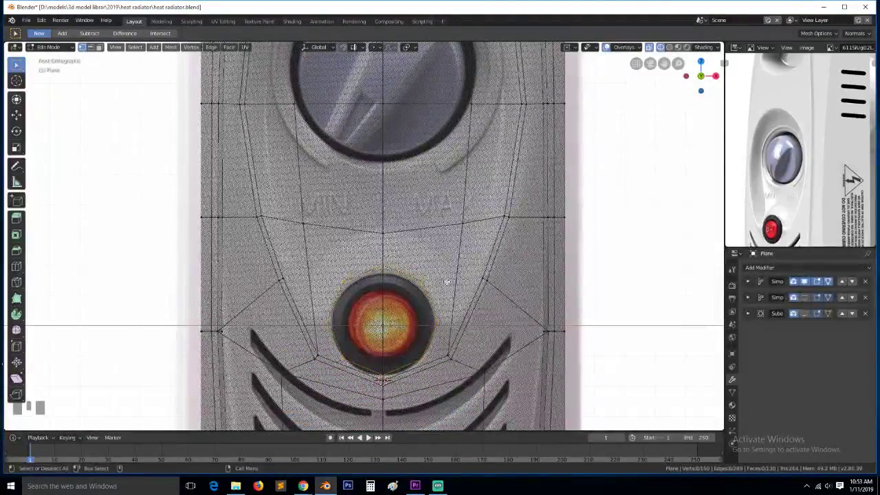
key("KP_3")
scroll(447, 282, "up", 2)
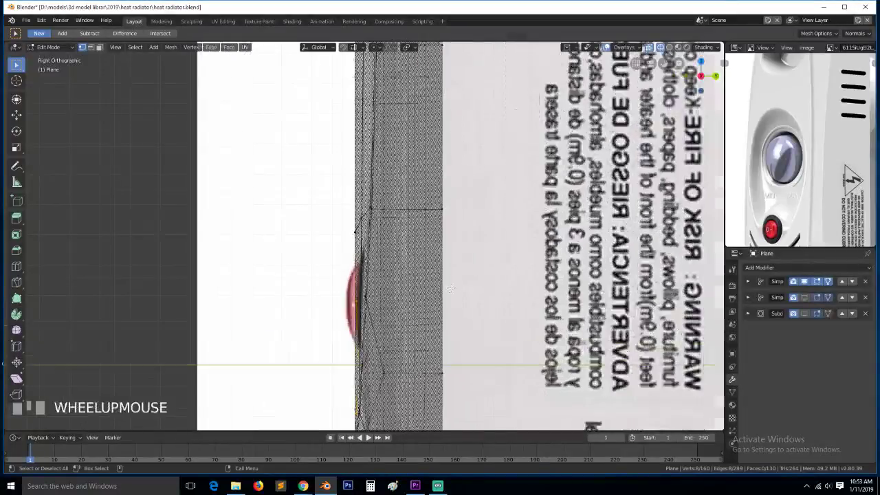
key("g")
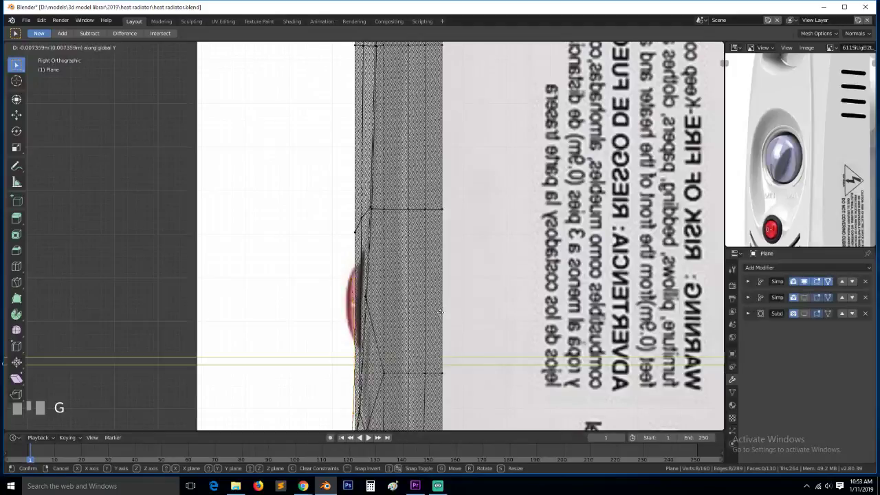
left_click(440, 314)
key("KP_1")
scroll(441, 313, "down", 1)
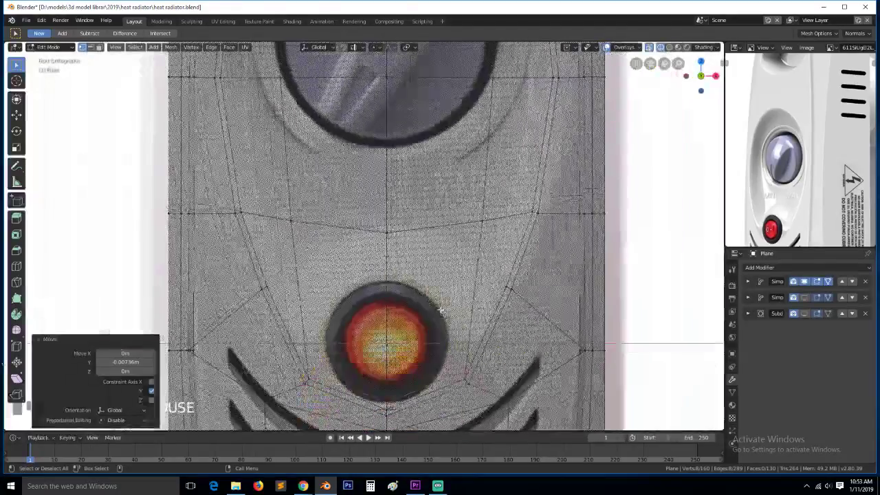
Delete the panel's vertical centre edge behind the red switch to open a gap around the circle
left_click(397, 335)
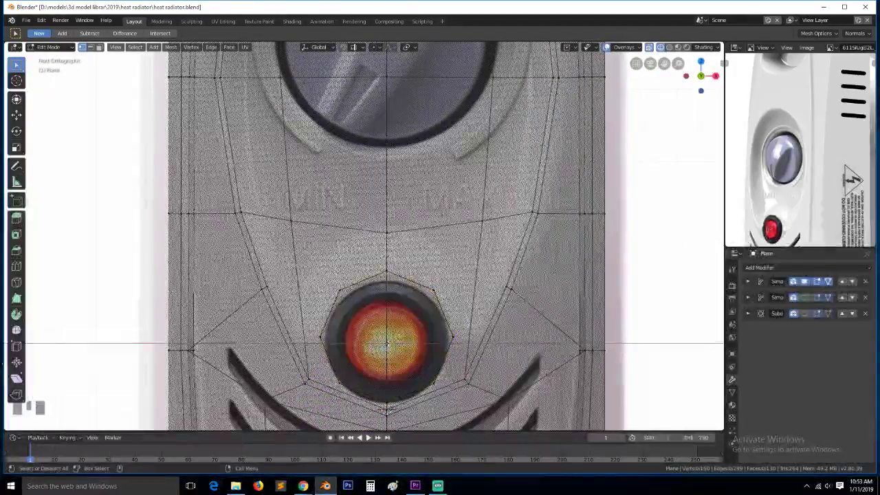
key("2")
left_click(385, 323)
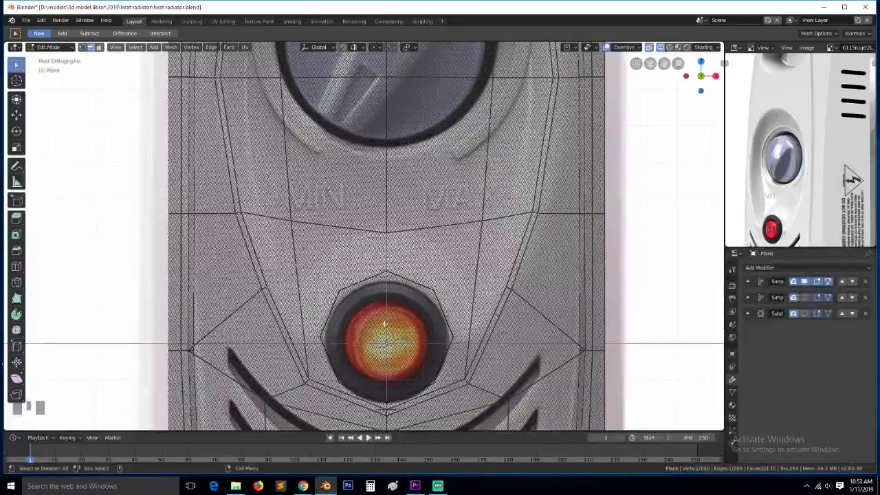
key("x")
left_click(351, 331)
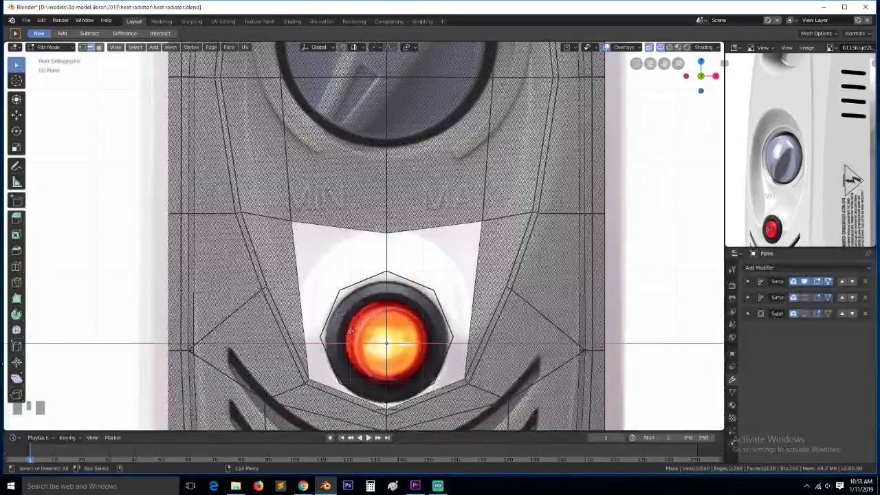
Fill a face between the circle's upper-right edge and the panel edge directly above it
left_click(417, 285)
left_click(435, 231, "shift")
key("f")
left_click(457, 260)
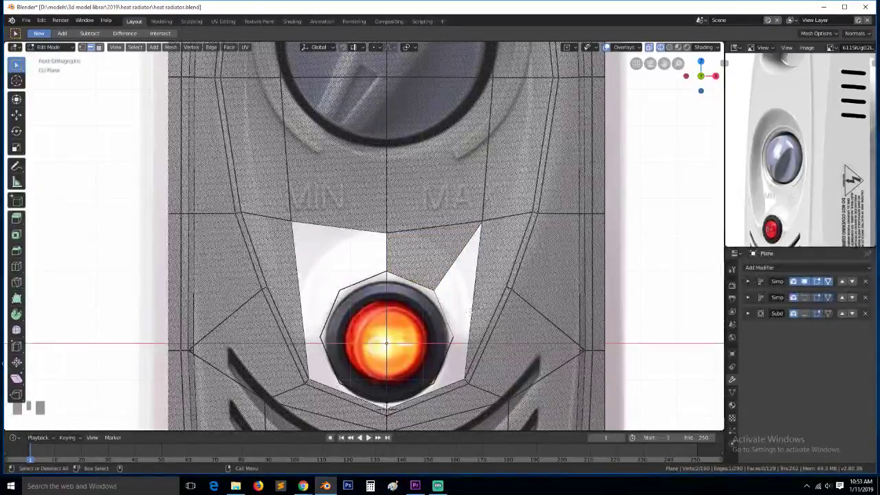
left_click(470, 312)
left_click(301, 295, "shift")
scroll(319, 196, "down", 10)
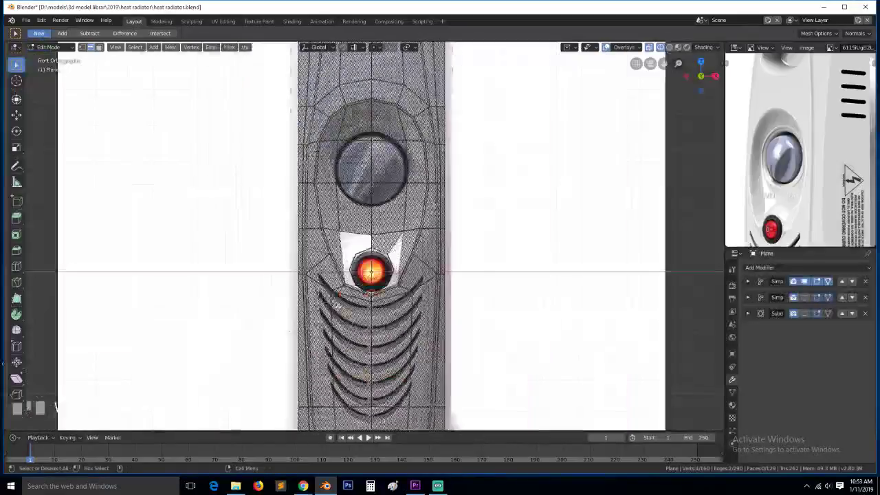
key("alt+a")
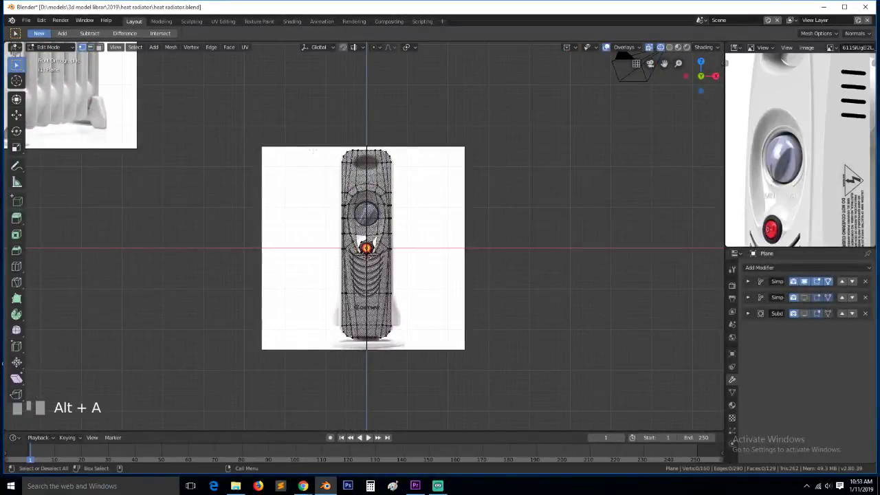
Delete the vertices of the front panel's left half and add a Mirror modifier to the remaining half
left_click_drag(305, 120, 364, 427)
key("x")
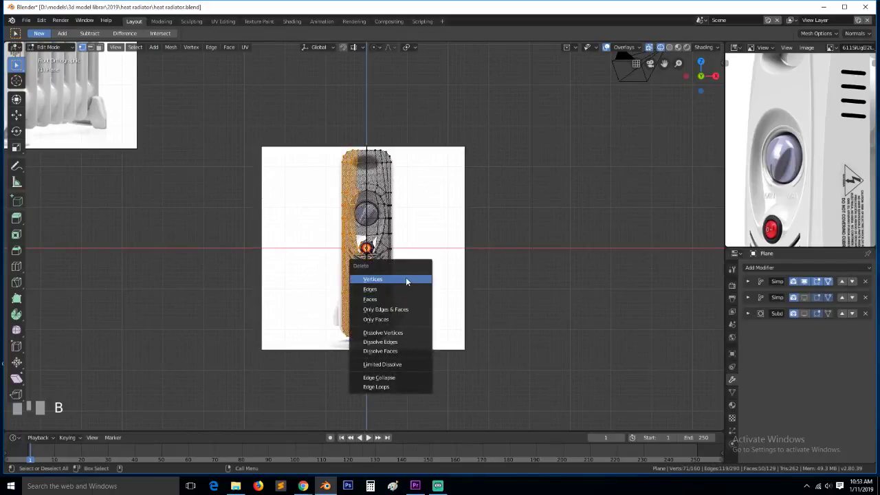
left_click(406, 281)
scroll(412, 295, "up", 6)
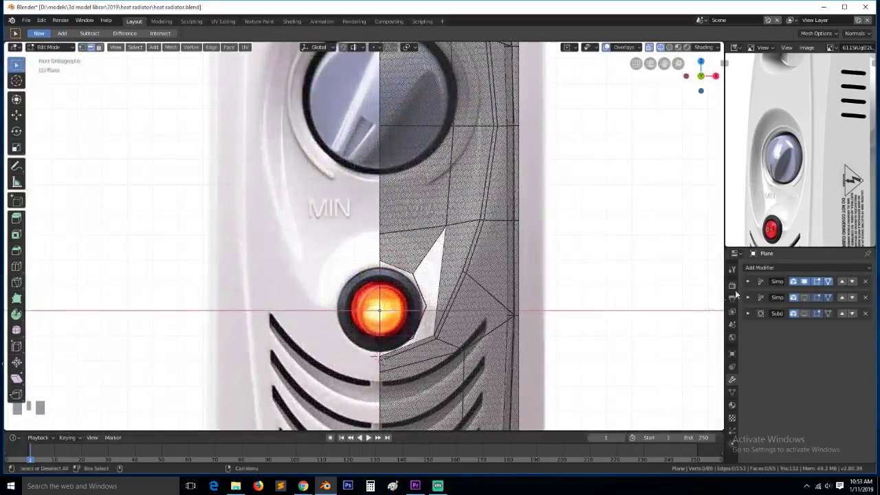
left_click(789, 268)
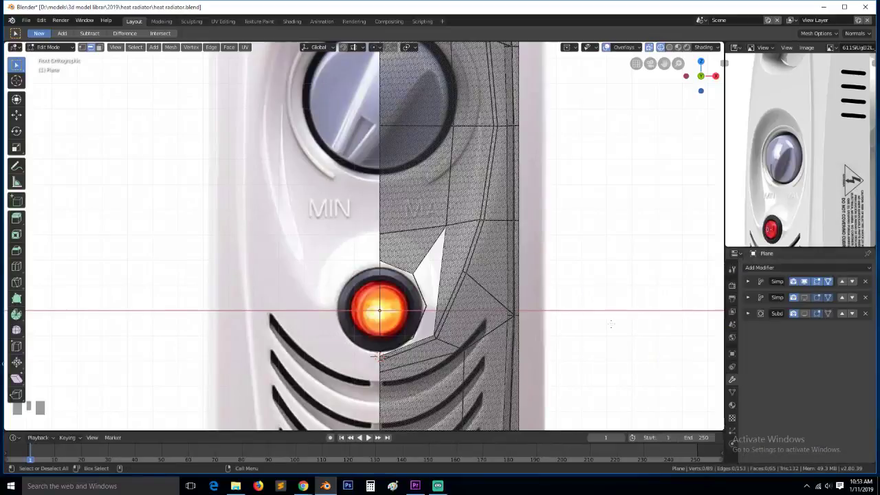
left_click(760, 268)
left_click(687, 359)
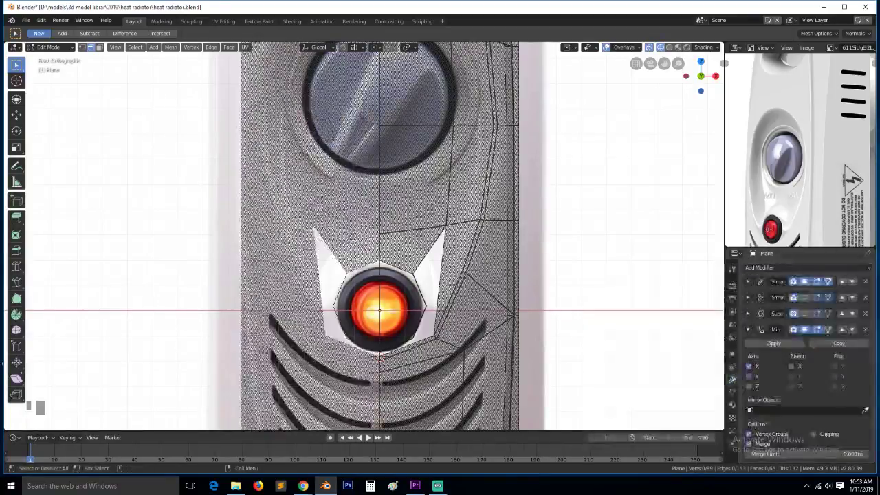
Fill a face between the circle's lower-right edge and the panel edge directly below it
scroll(423, 297, "up", 2)
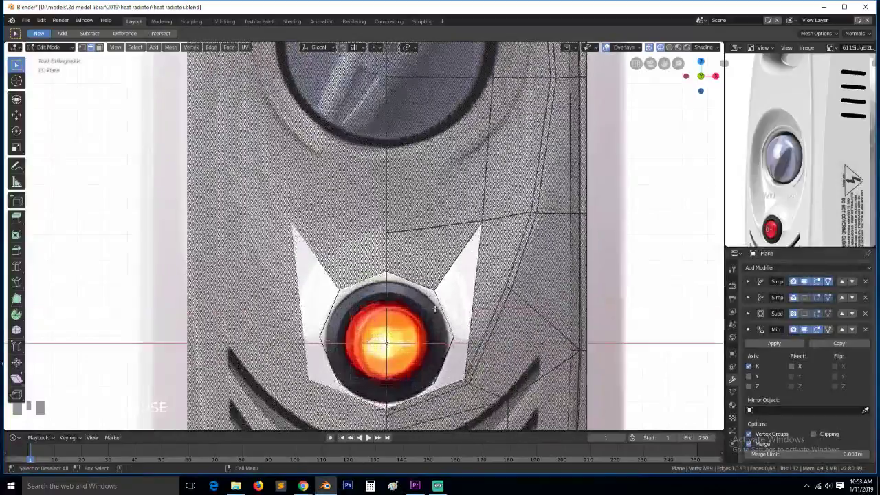
left_click(436, 390, "shift")
key("f")
key("alt+a")
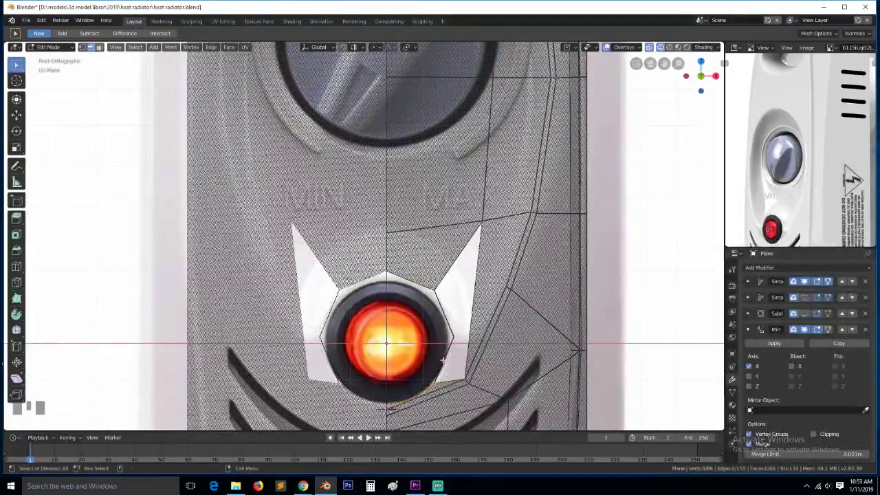
Delete the panel's inner edge to the right of the circle and fill a face between the circle's upper-right corner and the recess edge
left_click(474, 316)
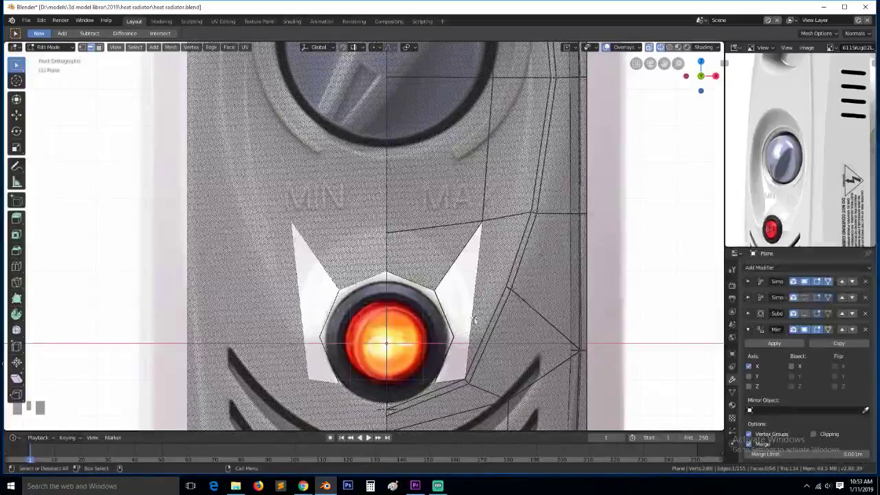
key("x")
left_click(467, 326)
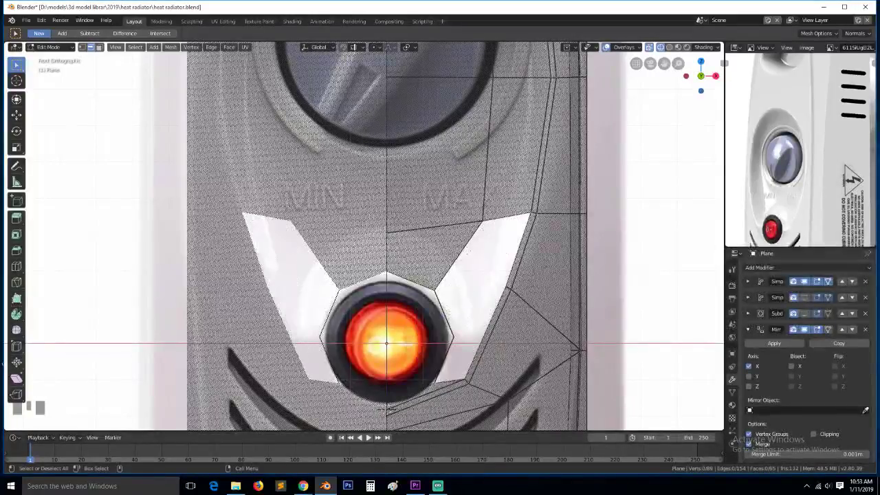
left_click(467, 251)
left_click(516, 258, "shift")
key("f")
key("alt+a")
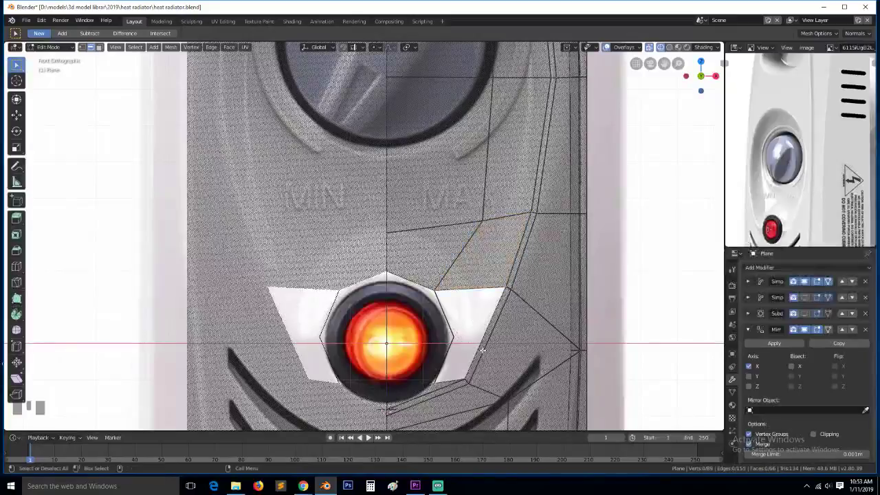
Fill the two remaining gaps between the circle's right-hand edges and the recess edge with faces
left_click(458, 363)
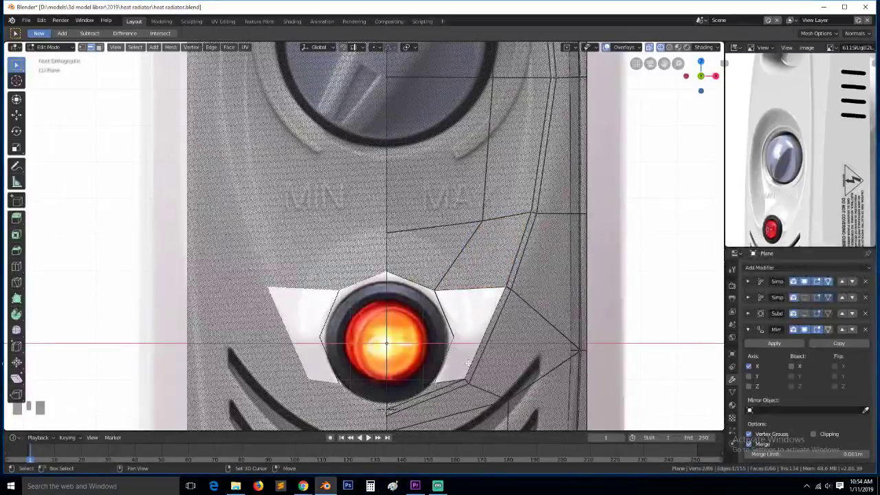
left_click(468, 363, "shift")
key("f")
left_click(452, 317)
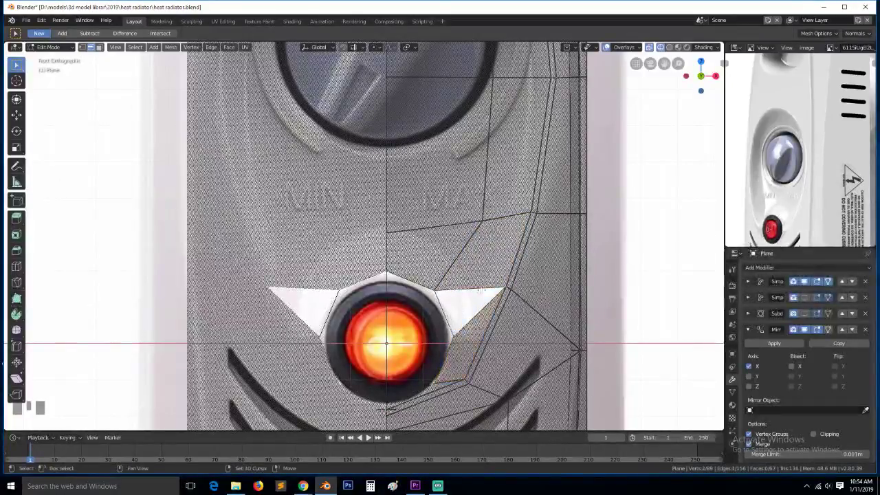
left_click(483, 311, "shift")
key("f")
key("alt+a")
key("Tab")
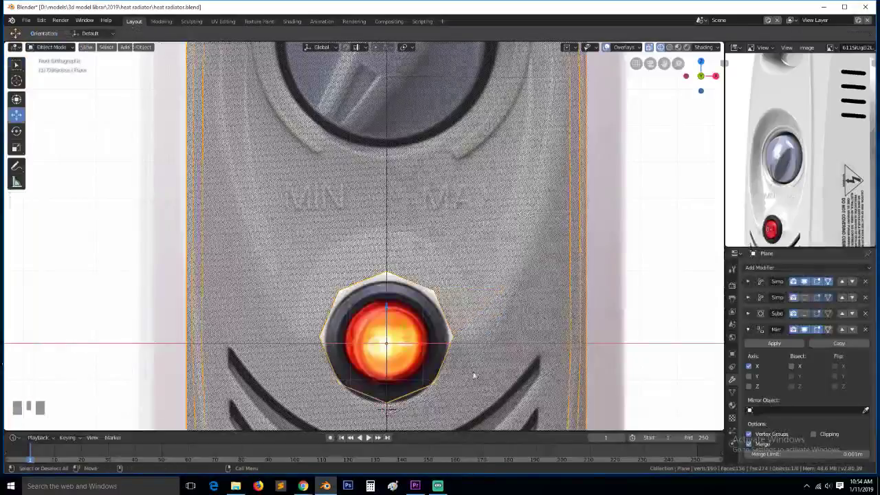
key("Tab")
Move the centre-line vertex below the switch along Z, and the panel vertex to its right about -0.0436 m along Z
scroll(467, 380, "down", 1)
key("1")
scroll(467, 380, "down", 2)
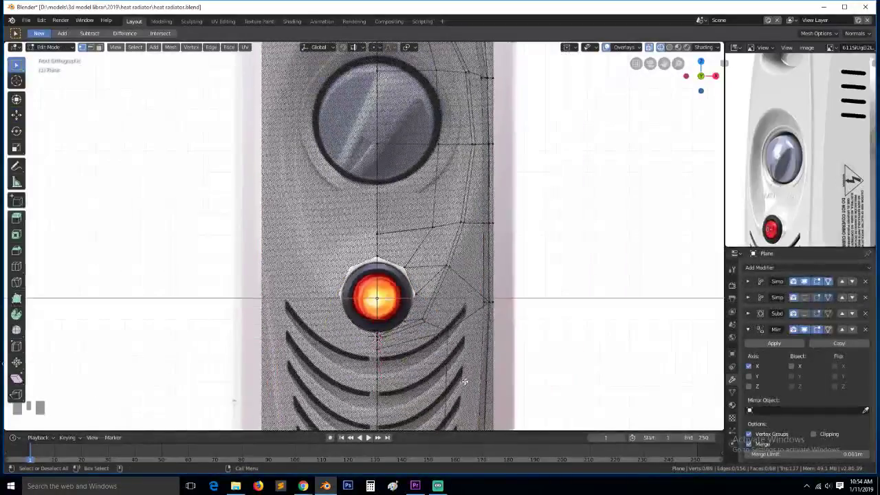
scroll(465, 380, "up", 1)
left_click(394, 369)
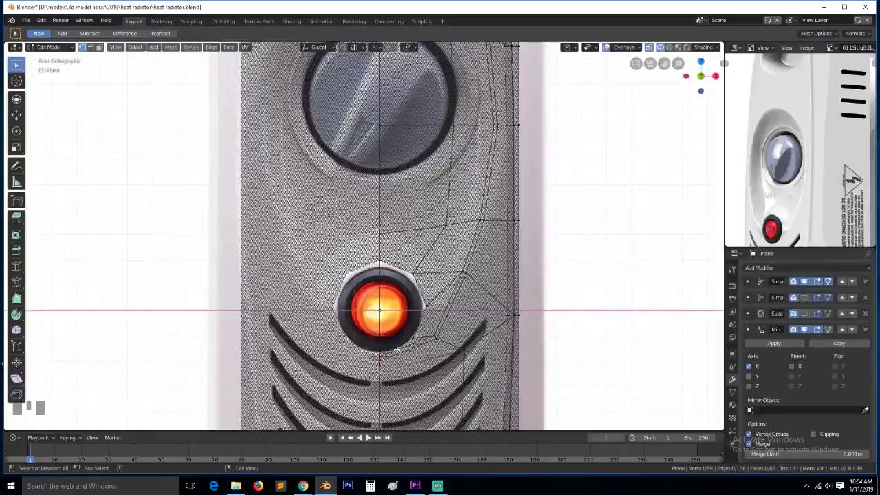
key("g")
key("z")
left_click(397, 361)
left_click(468, 357)
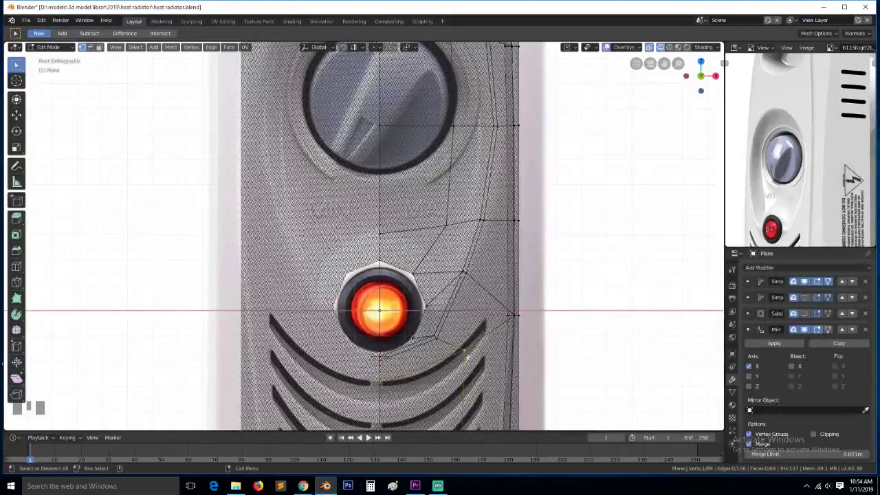
key("g")
key("z")
left_click(467, 366)
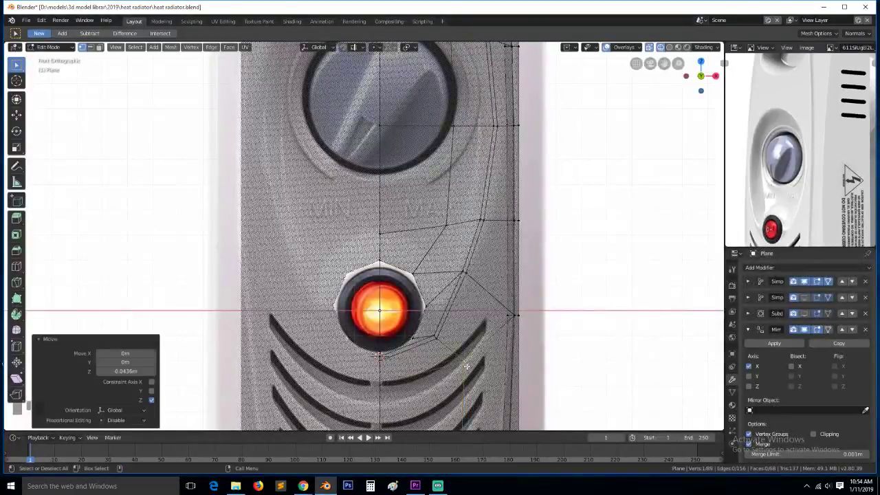
Check the panel profile in side view, then lower the centre-line vertex below the switch about -0.0418 m along Z in front view
key("KP_3")
key("Tab")
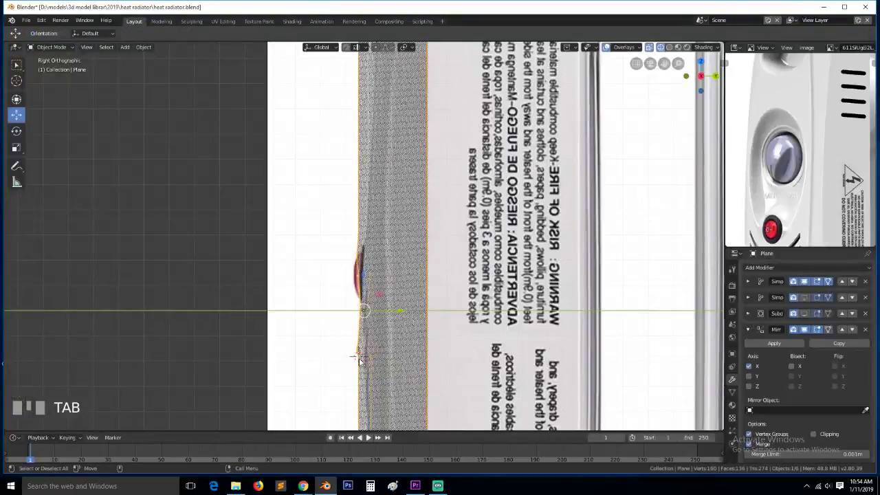
key("Tab")
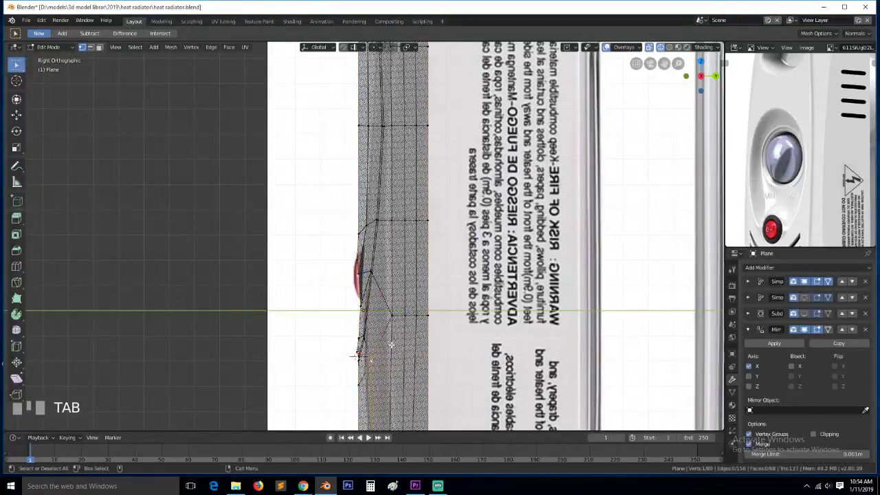
key("KP_1")
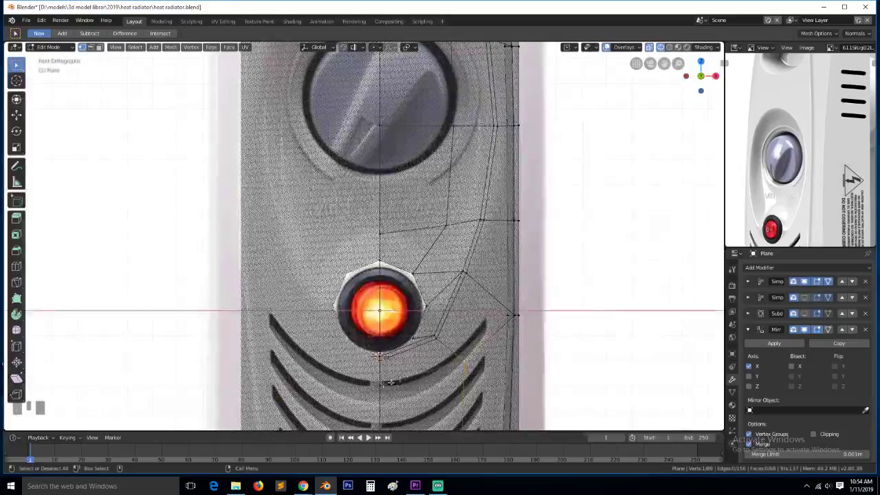
key("g")
key("z")
left_click(430, 334)
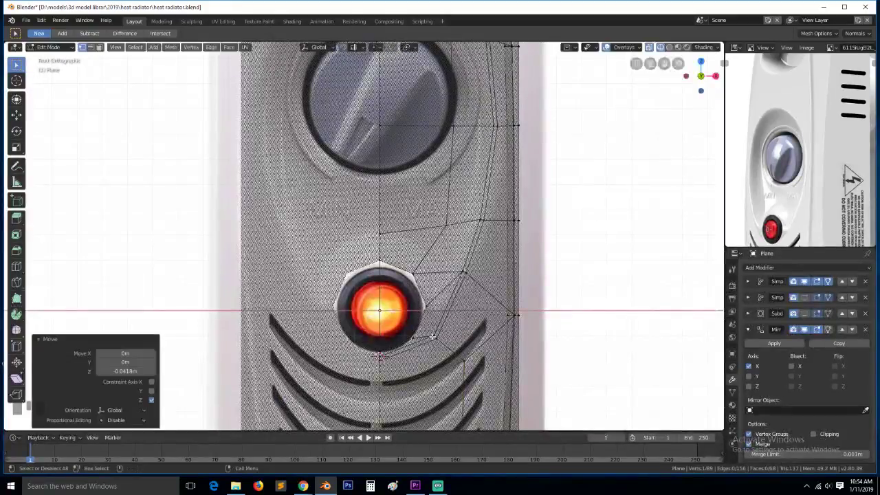
Lower the recess rim's centre-line vertices along Z and move its lower-right corner vertices about 0.0163 m in X and -0.0145 m in Z
left_click(385, 358)
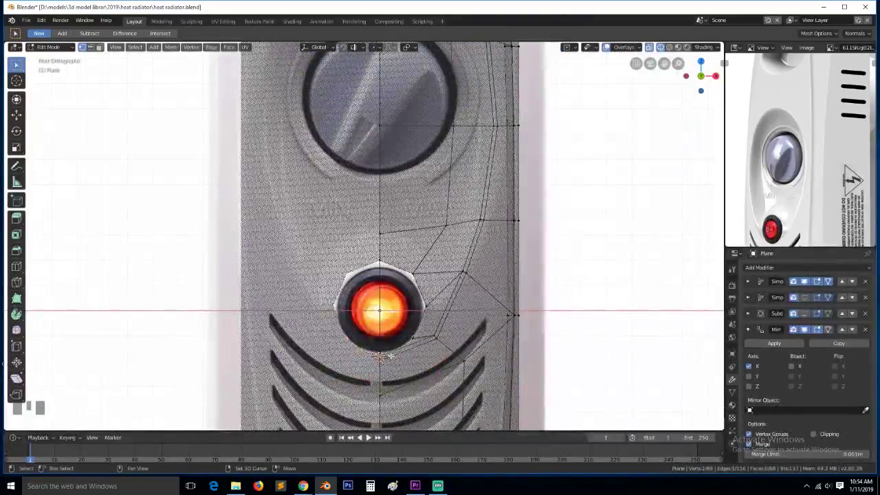
left_click(412, 335, "shift")
key("g")
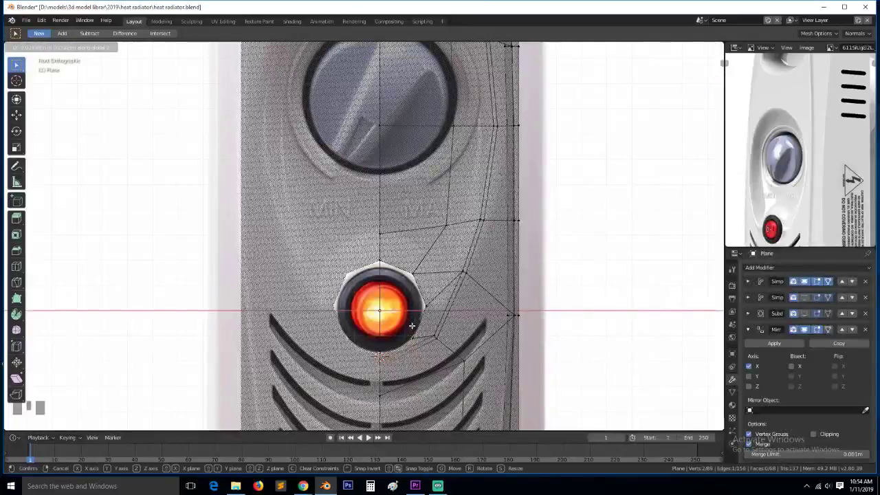
left_click(412, 326)
key("g")
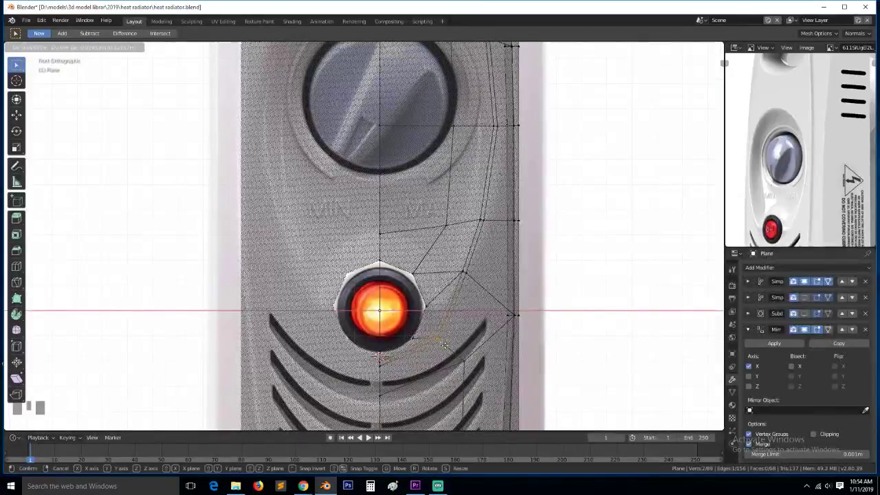
left_click(445, 346)
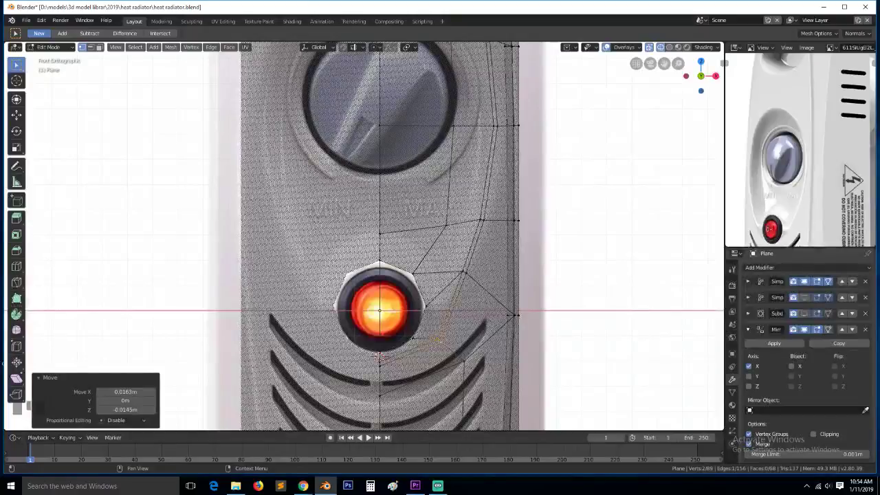
key("alt+Tab")
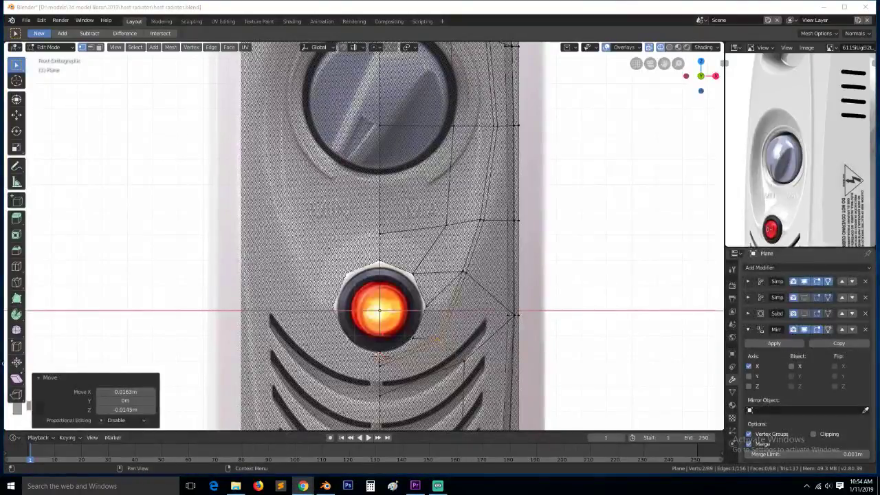
scroll(491, 309, "up", 2)
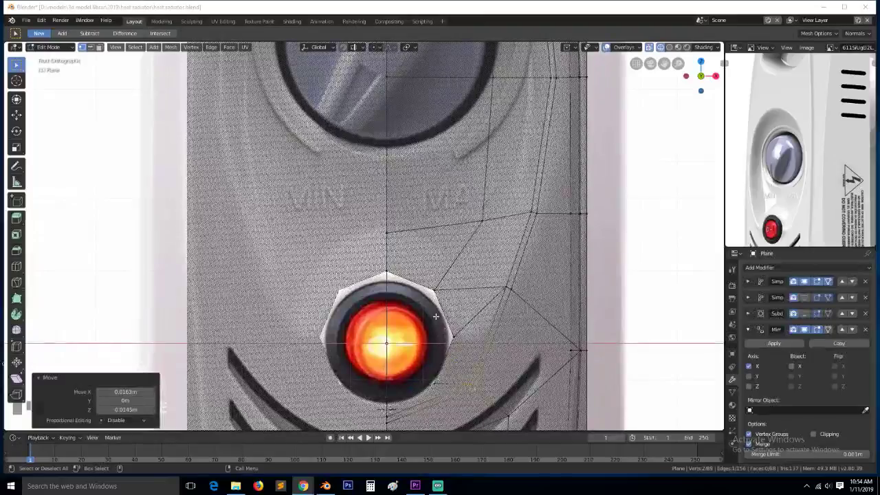
key("alt+Tab")
Select the edge loop around the switch, try applying the Mirror modifier, and undo the application
left_click(444, 339, "alt")
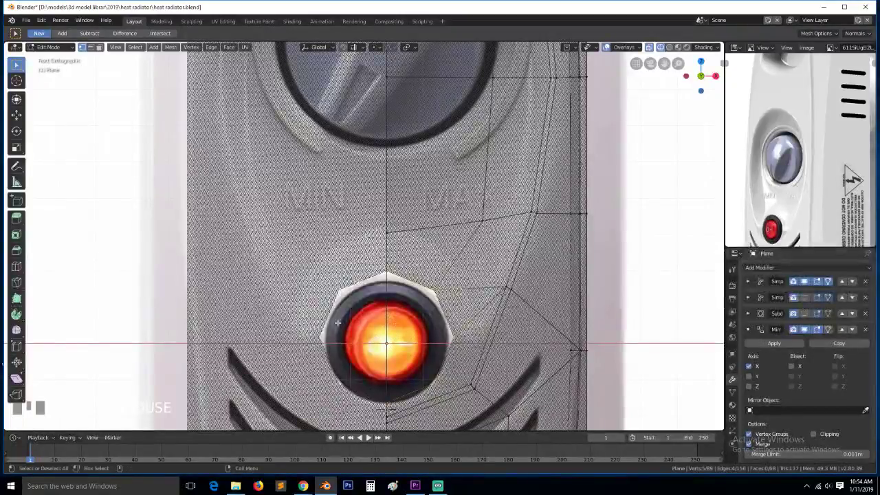
key("Tab")
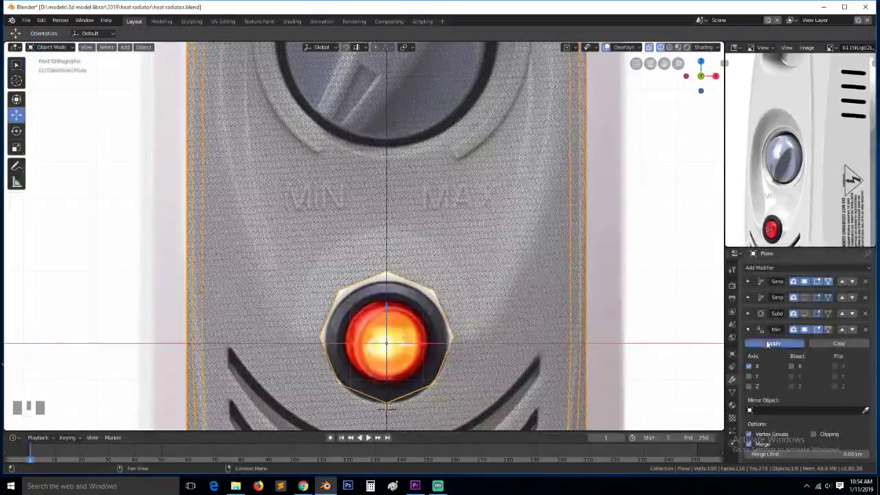
left_click(774, 343)
key("Tab")
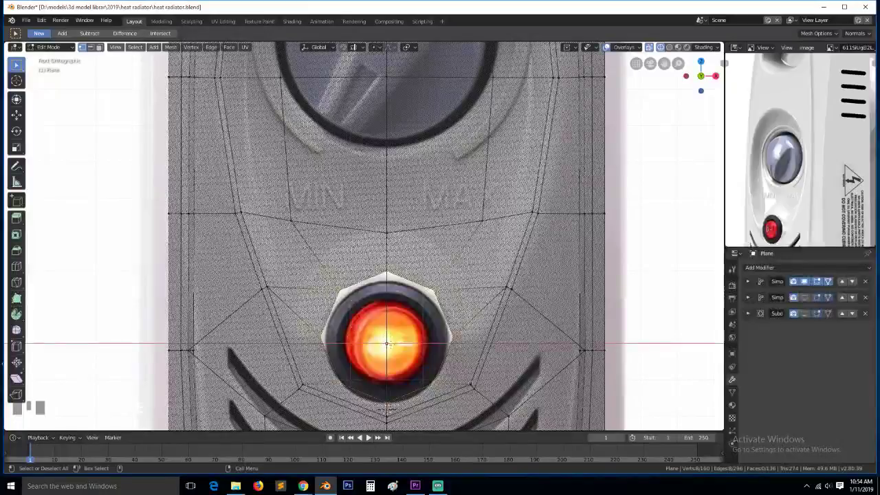
key("ctrl+z")
key("ctrl+z")
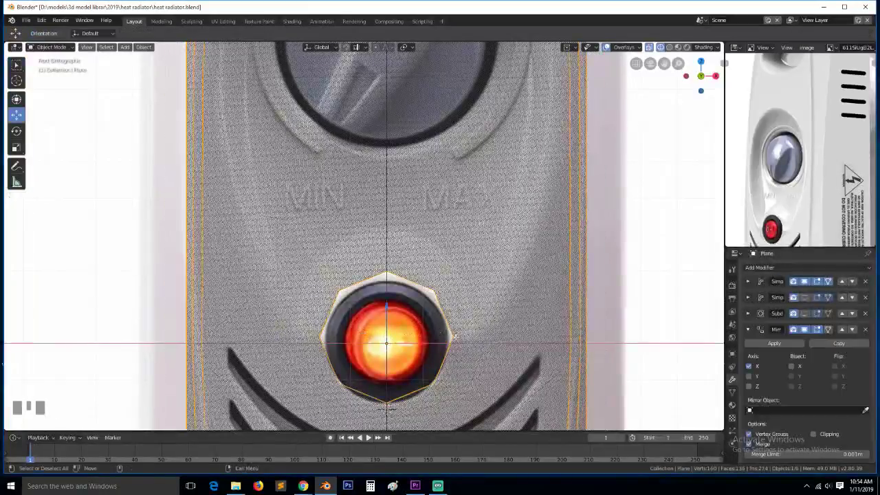
left_click(451, 295)
left_click(450, 295)
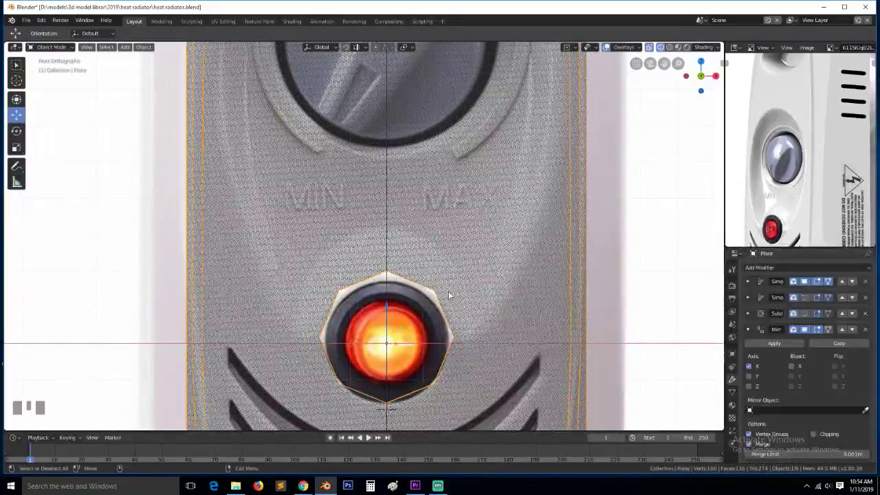
Snap the 3D cursor to the midpoint between the top and bottom vertices of the circle around the red switch
key("Tab")
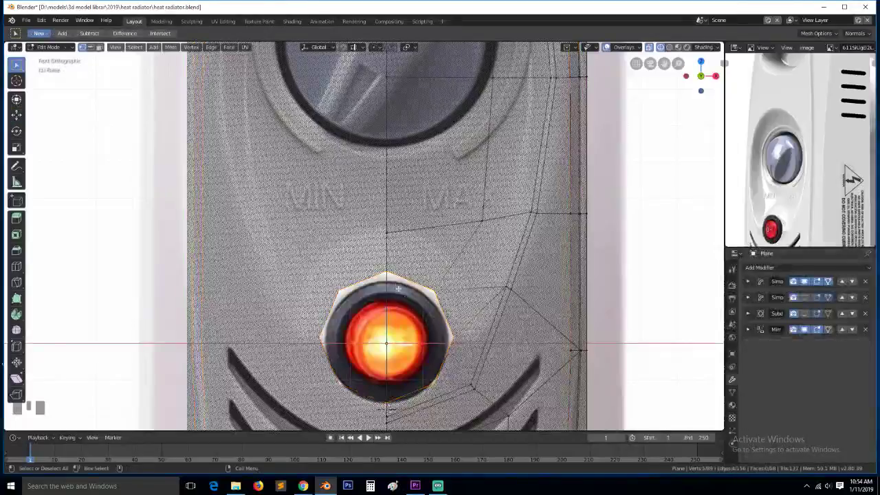
left_click(392, 277)
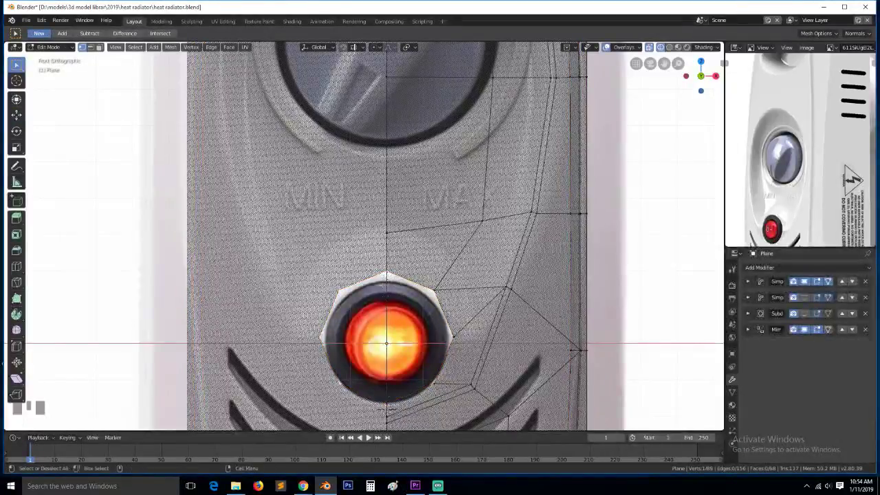
left_click(387, 399, "shift")
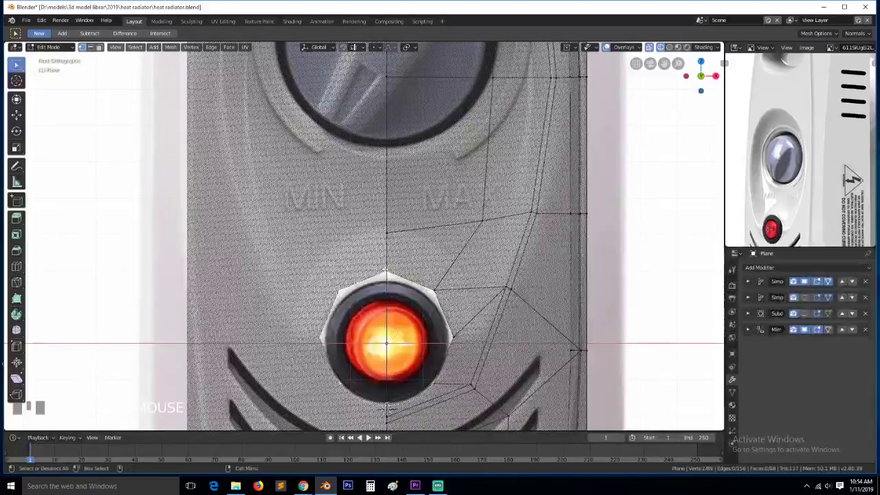
key("shift+s")
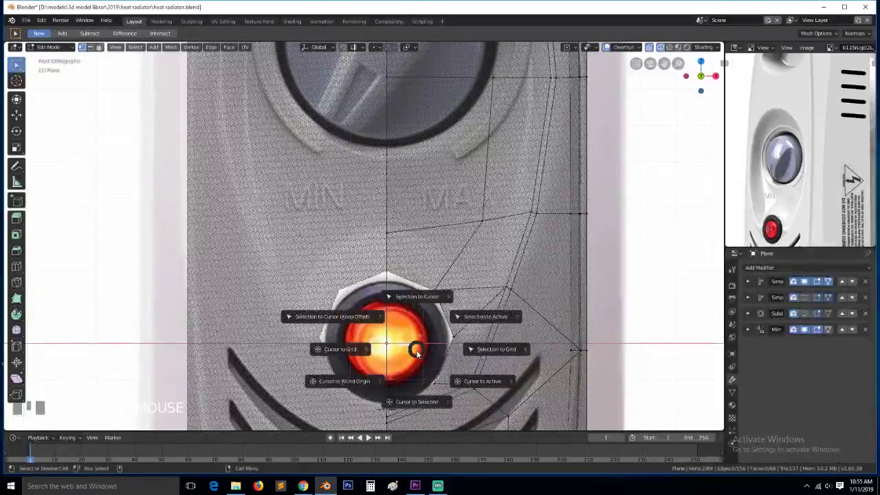
left_click(426, 398)
Scale the edge loop around the switch to 0.980 about the 3D Cursor pivot point
key("grave")
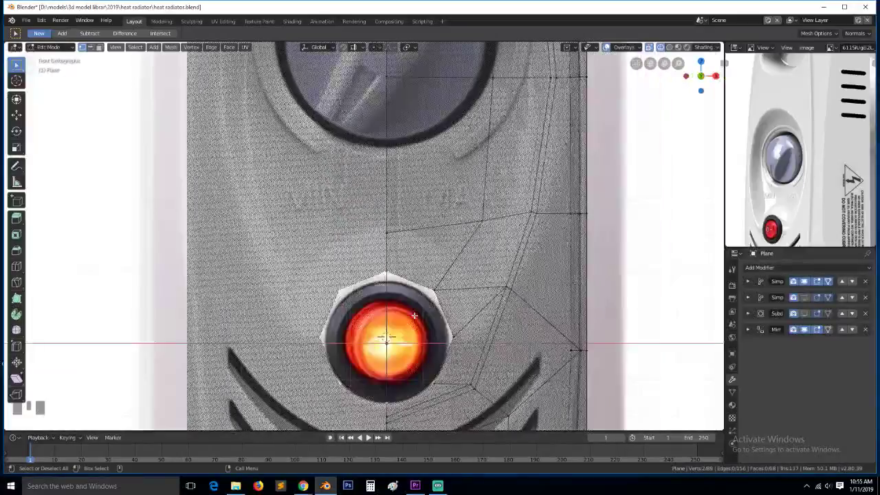
left_click(528, 380)
key("s")
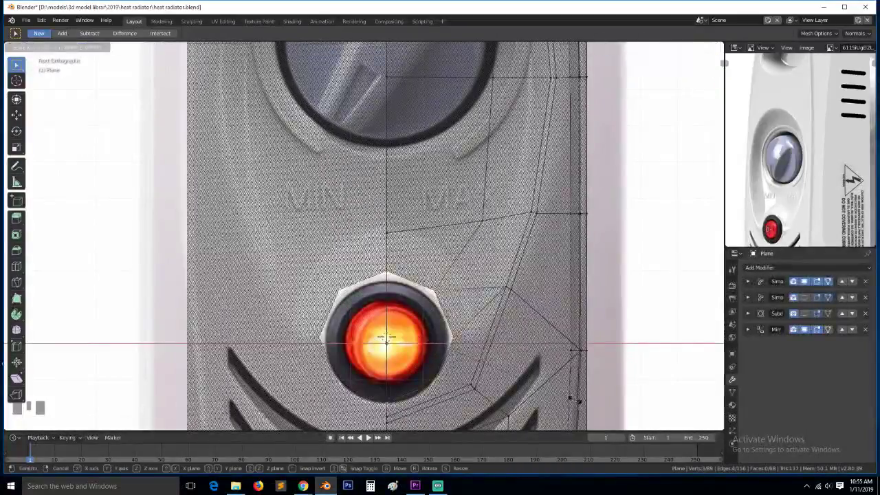
key("Escape")
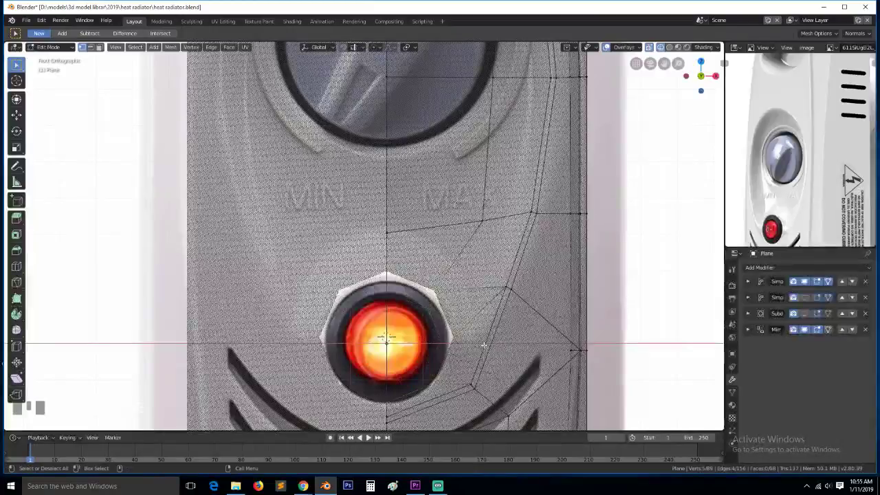
key("period")
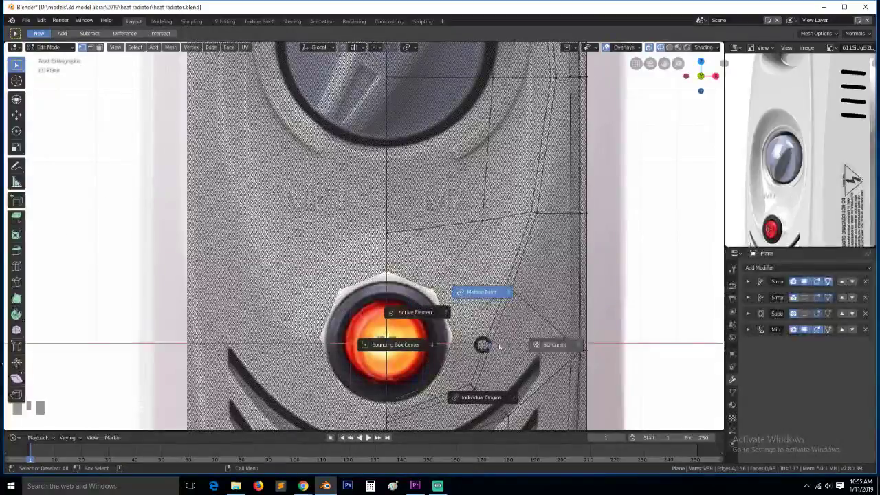
left_click(566, 346)
key("s")
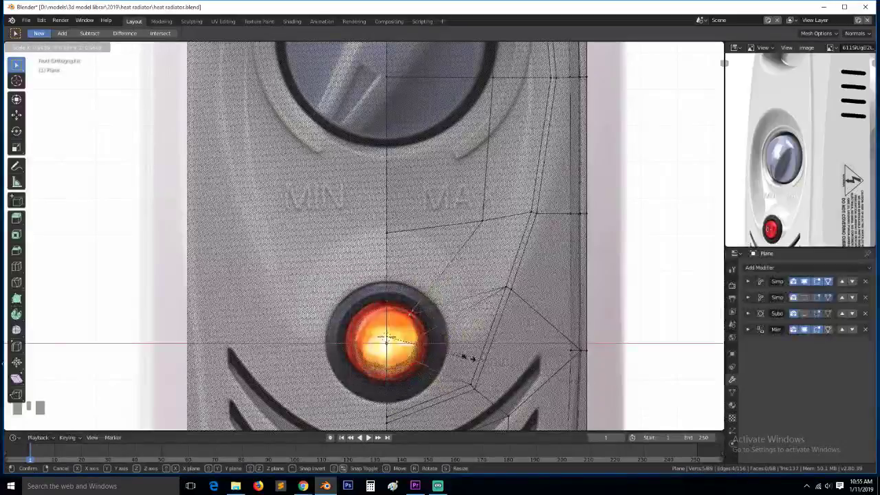
left_click(540, 381)
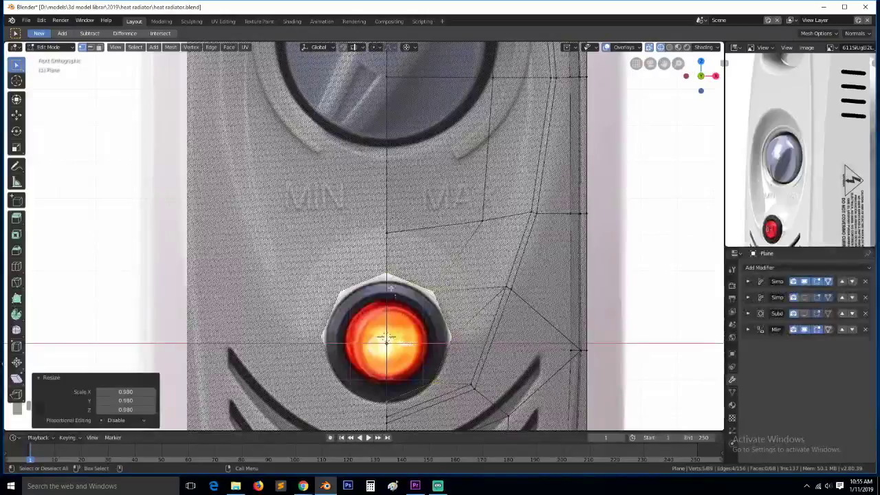
Move the edge loop around the switch about -0.0101 m along Z
key("g")
key("z")
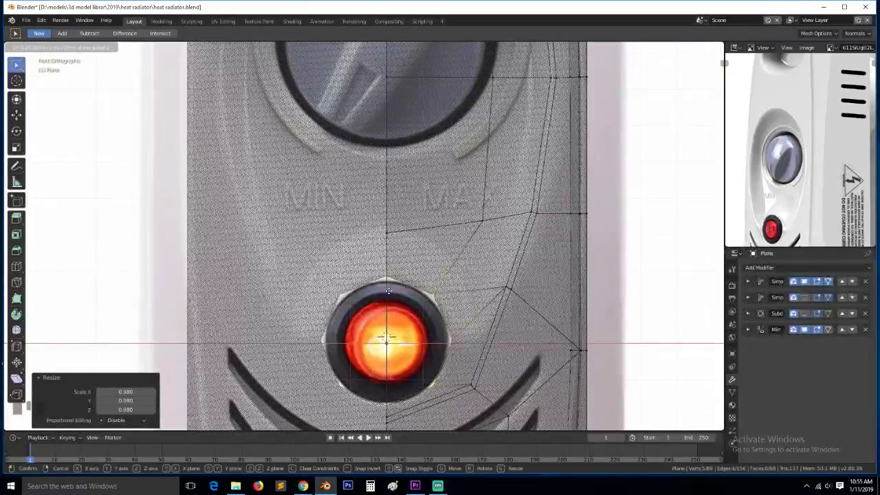
left_click(389, 334)
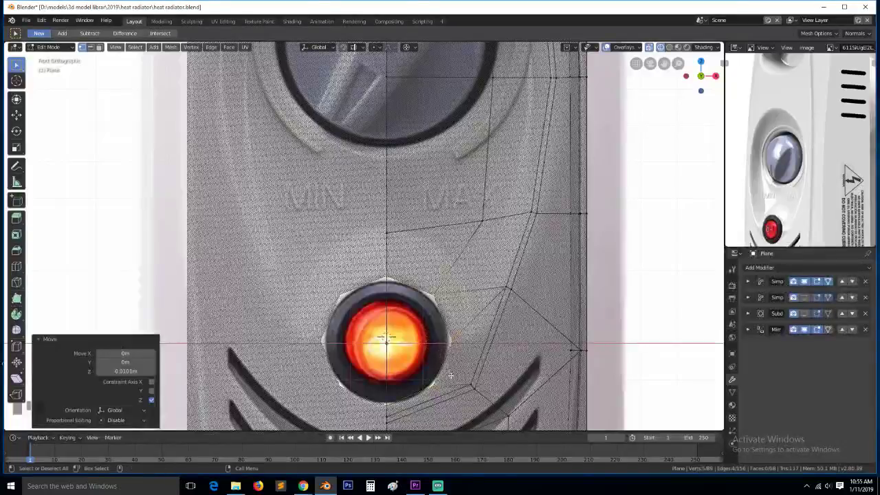
Add one centred loop cut down the lower panel, between the centre line and the first vertical edge column below the switch
scroll(450, 376, "down", 7)
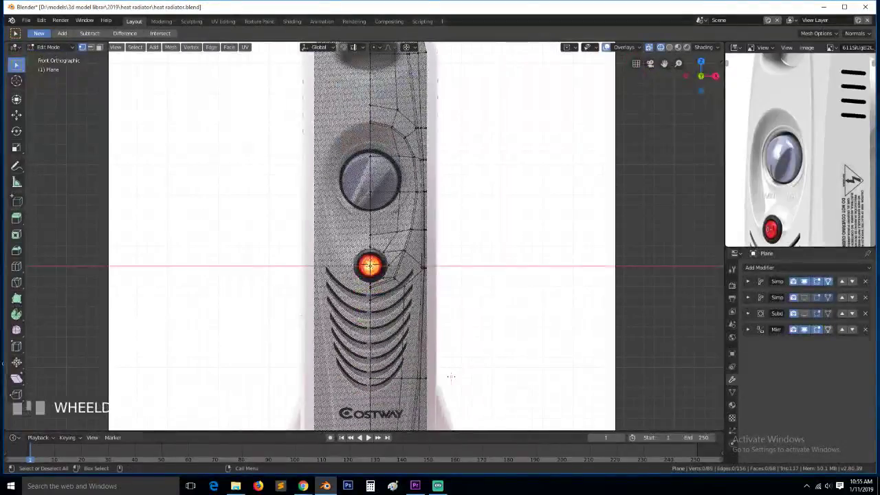
scroll(451, 376, "up", 4)
scroll(406, 331, "down", 6)
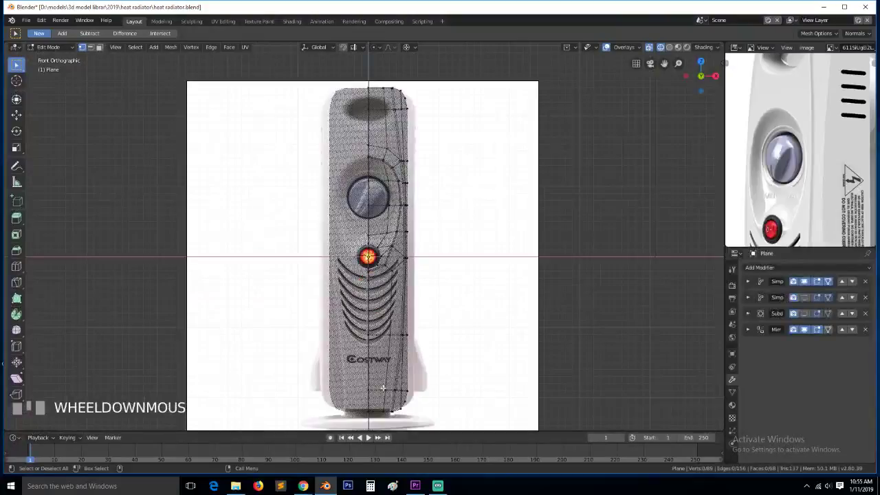
scroll(383, 388, "up", 5)
key("ctrl+r")
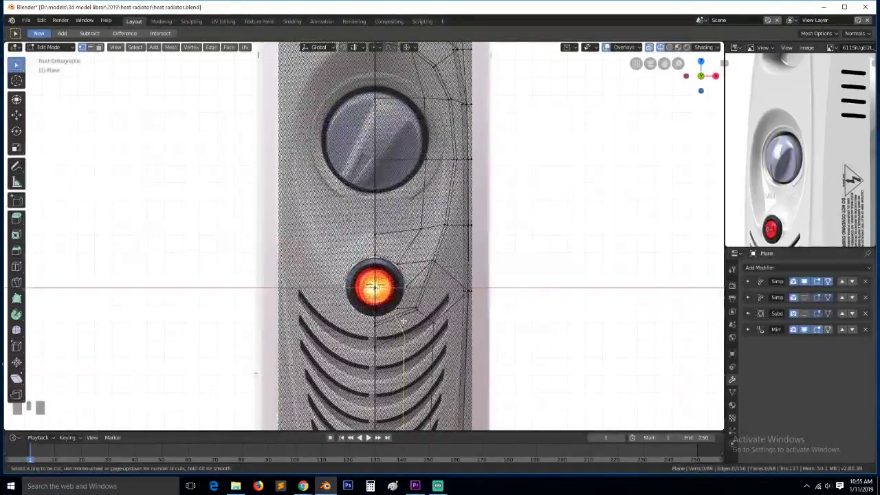
left_click(403, 321)
right_click(403, 316)
scroll(402, 330, "down", 5)
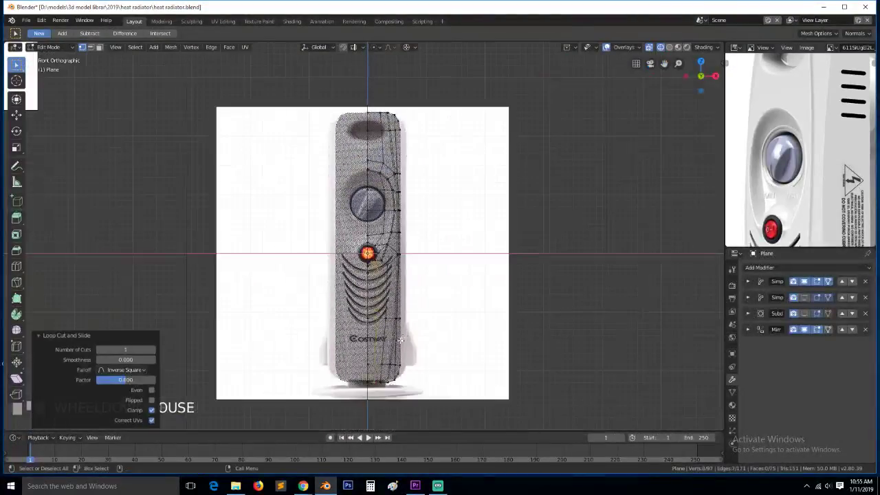
scroll(400, 340, "up", 6)
scroll(397, 283, "down", 2)
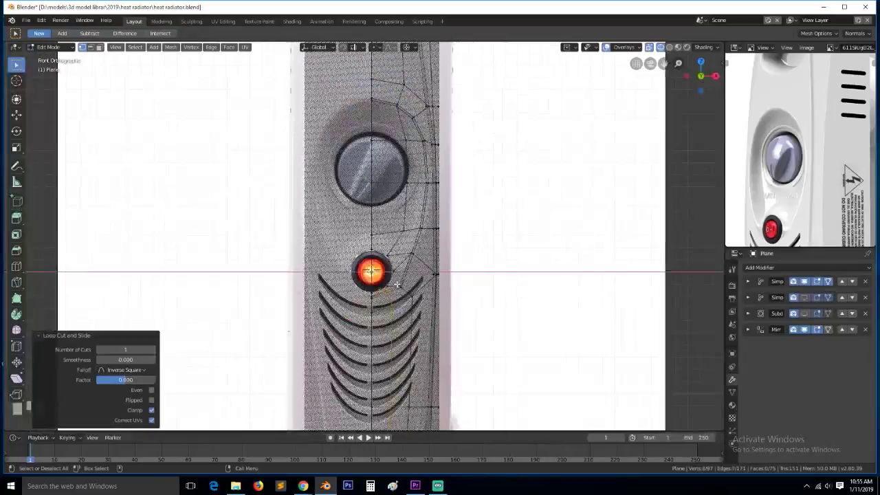
Select the vertical edge path on the outer side of the new loop and slide it towards the panel's outer edge
scroll(397, 283, "down", 5)
left_click(379, 359, "ctrl")
scroll(389, 360, "up", 2)
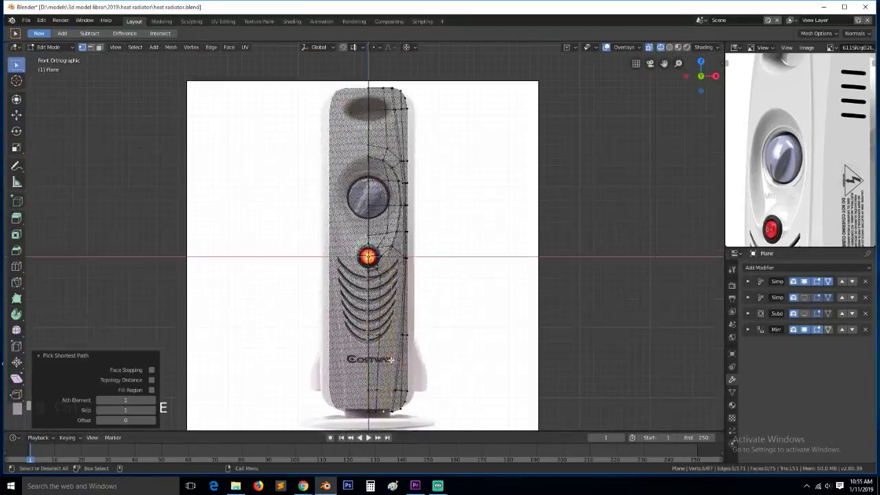
scroll(391, 360, "up", 3)
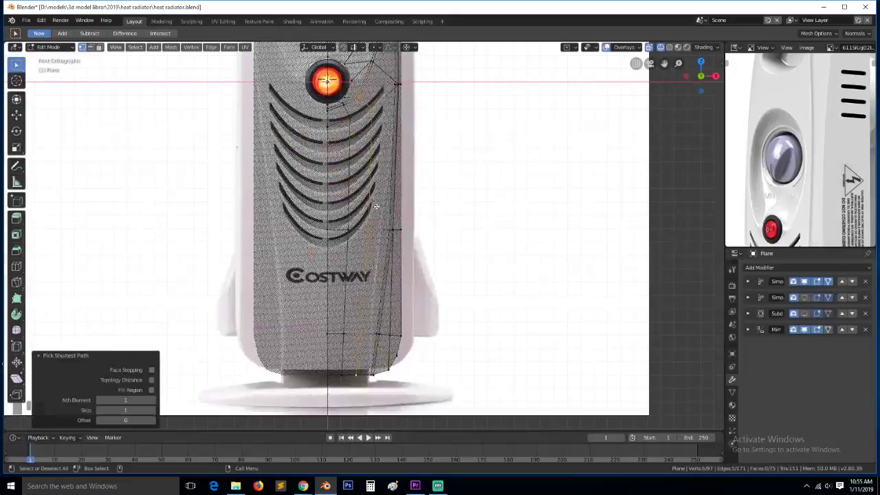
key("g")
key("g")
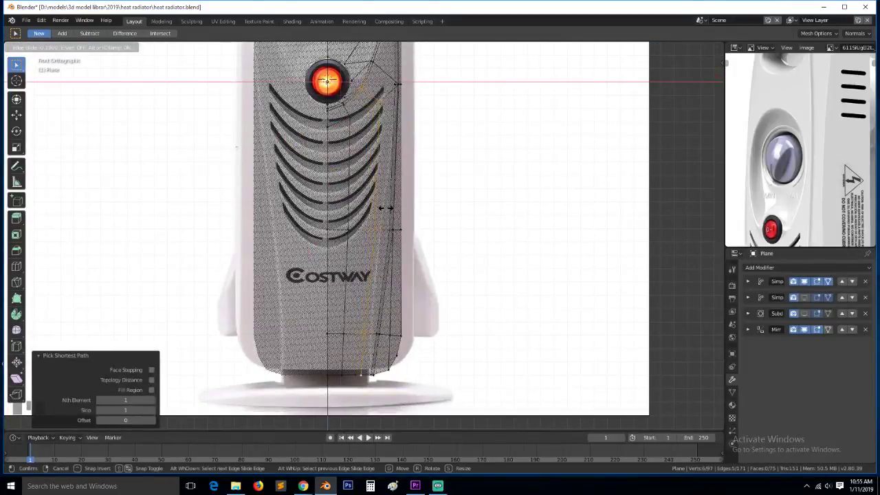
left_click(359, 123)
Merge the loop cut's vertex on the switch circle's lower segment into the circle's lower-right vertex with At Last
left_click(359, 90)
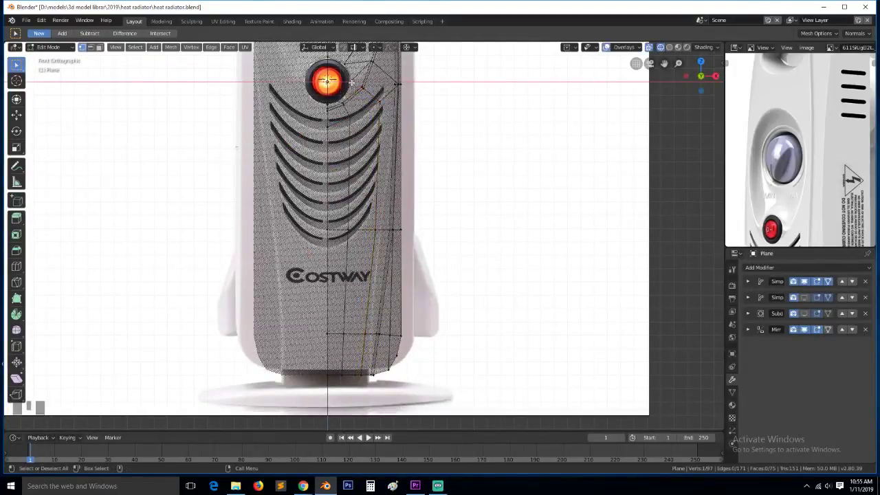
key("KP_Decimal")
scroll(411, 224, "down", 2)
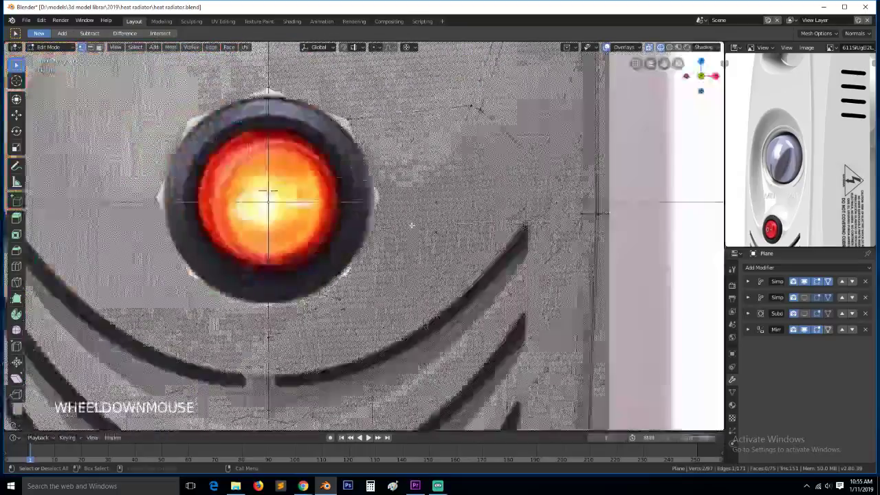
key("alt+a")
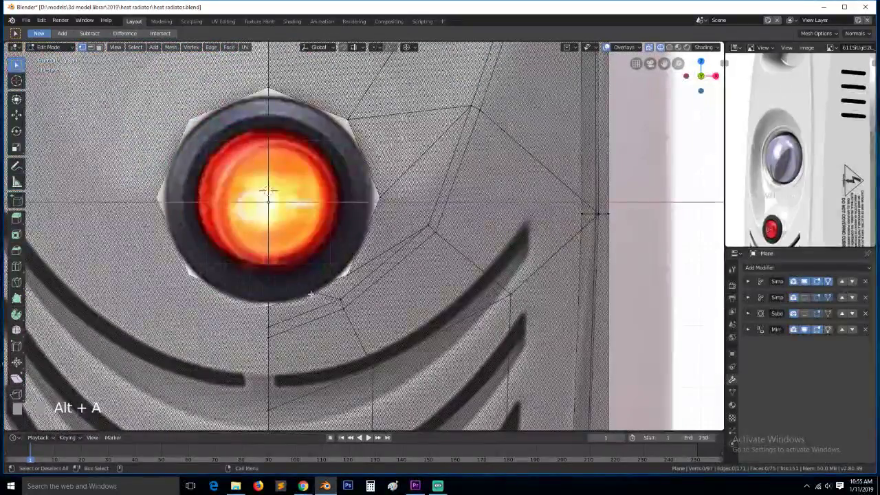
left_click(334, 299)
left_click(321, 283, "alt")
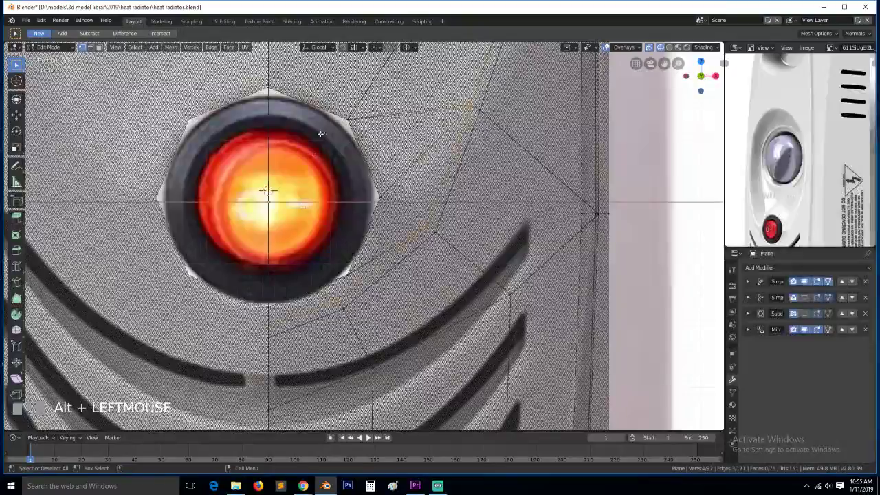
left_click(303, 109, "alt")
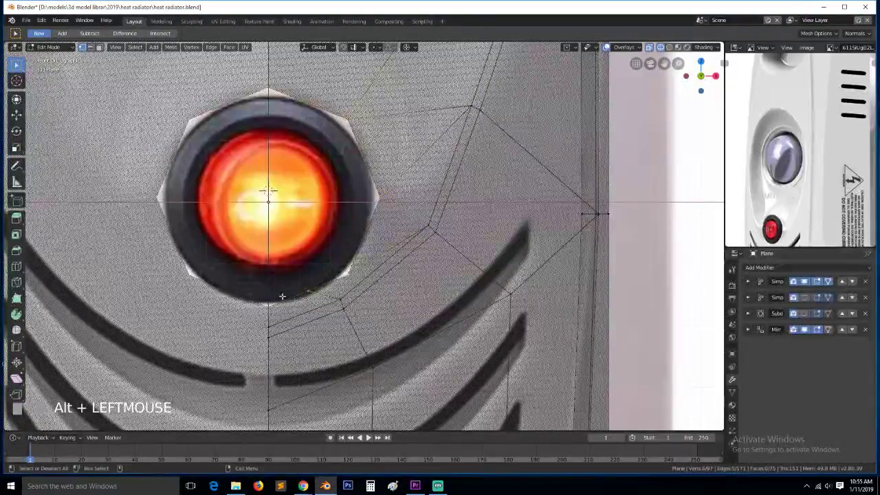
left_click(306, 291)
left_click(357, 276, "shift")
key("m")
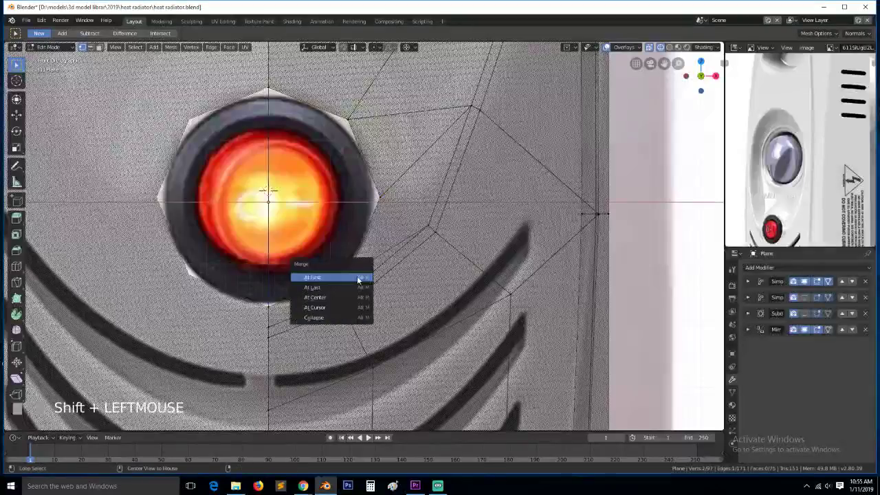
left_click(352, 285)
key("alt+a")
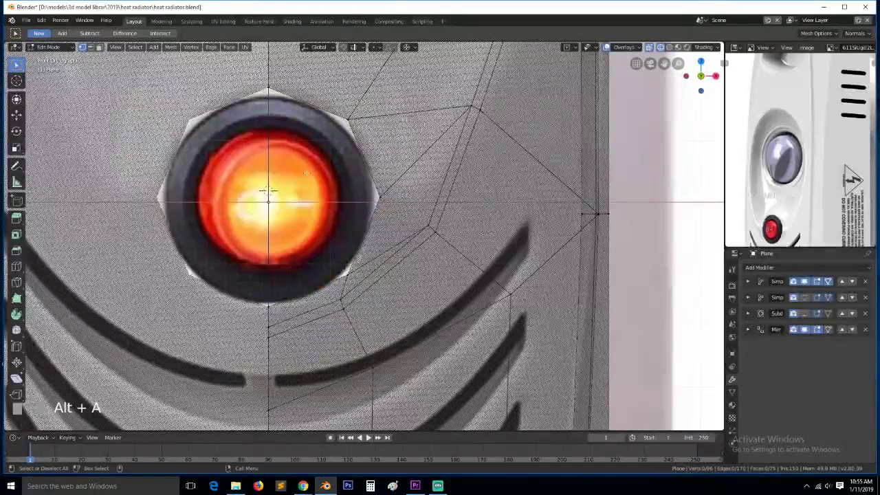
Connect the circle's rightmost vertex to the recess's inner corner vertex to its lower right with a new edge
key("grave")
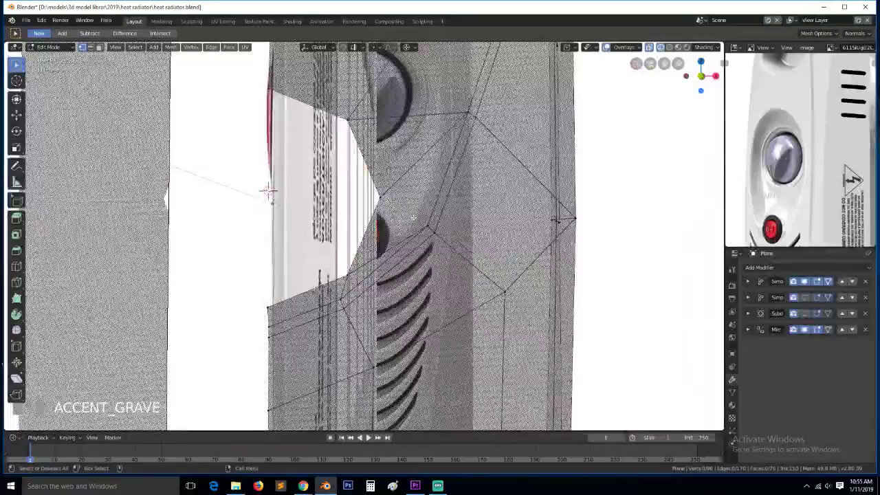
key("KP_1")
left_click(396, 202)
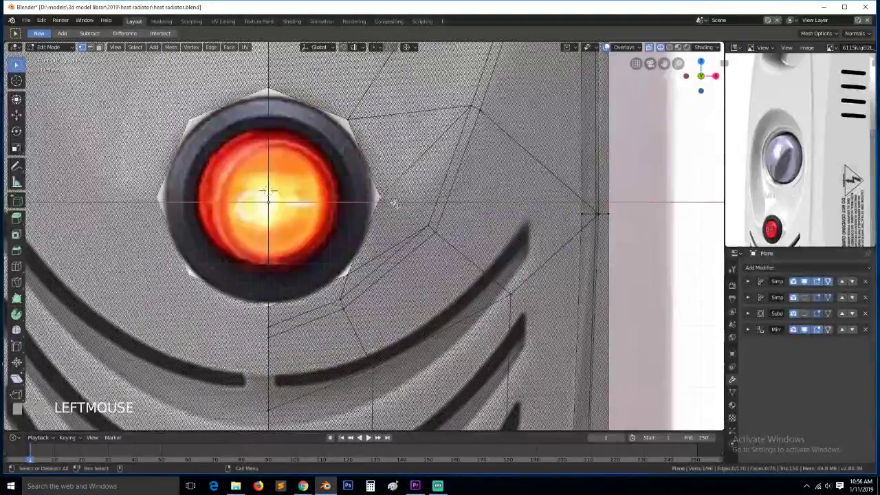
left_click(426, 222, "shift")
key("j")
Merge the two narrow faces between the circle's lower-right side and the recess edge into a single face
key("2")
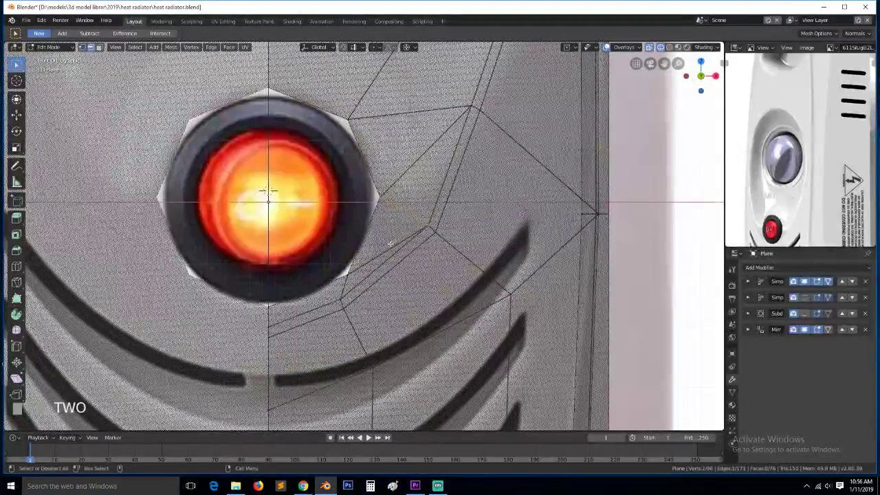
key("3")
left_click(390, 245)
left_click(368, 260, "shift")
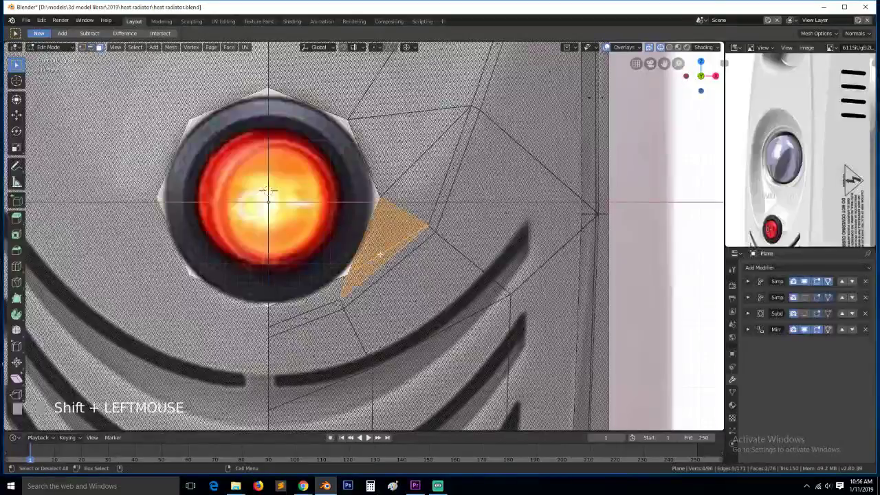
key("f")
key("alt+a")
Dissolve the diagonal edge running from the circle's rightmost vertex to the recess's upper-right inner corner
key("1")
key("2")
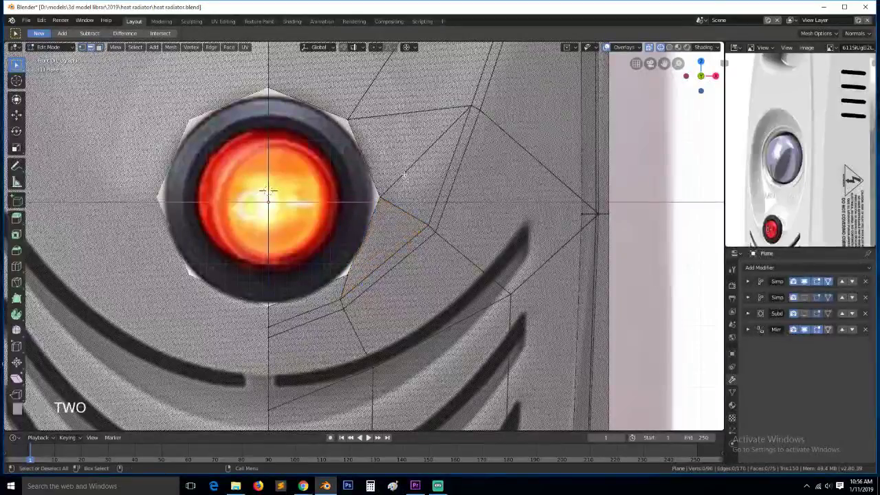
left_click(428, 150)
key("ctrl+x")
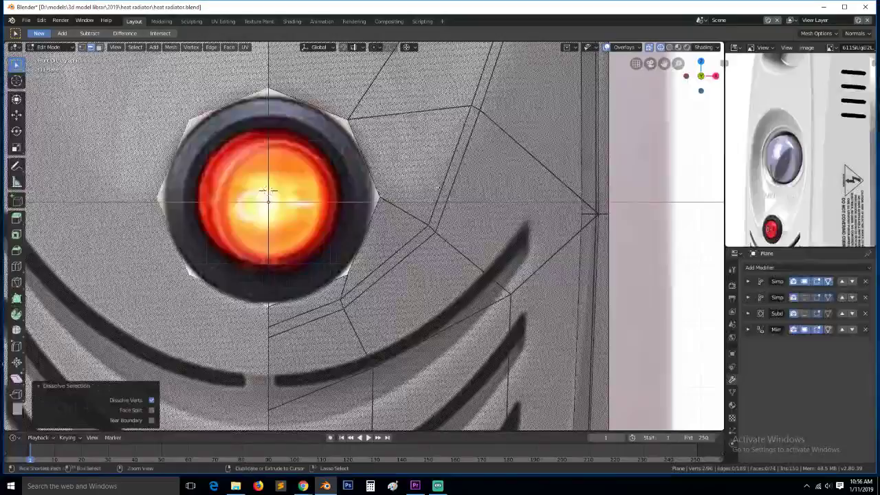
scroll(438, 188, "down", 3)
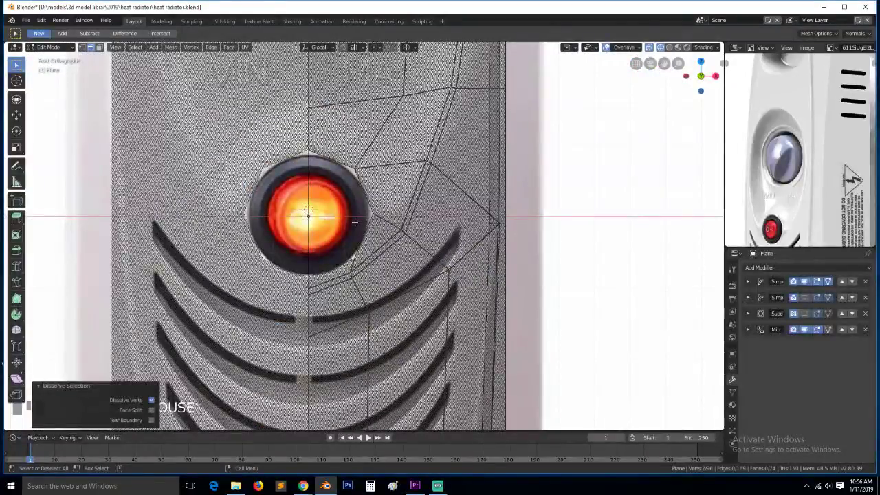
key("1")
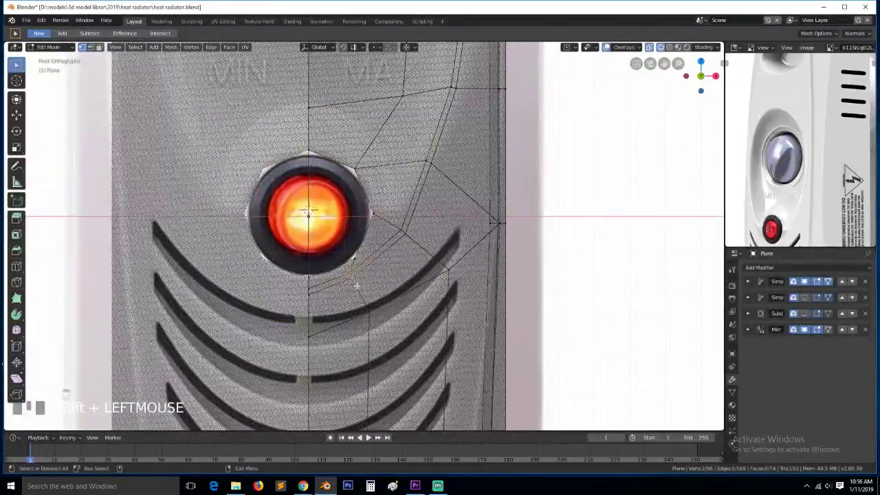
Move the recess edge's vertex pair below the circle's lower right outward and the pair below the circle on the centre line downward
key("g")
left_click(362, 292)
left_click(308, 293)
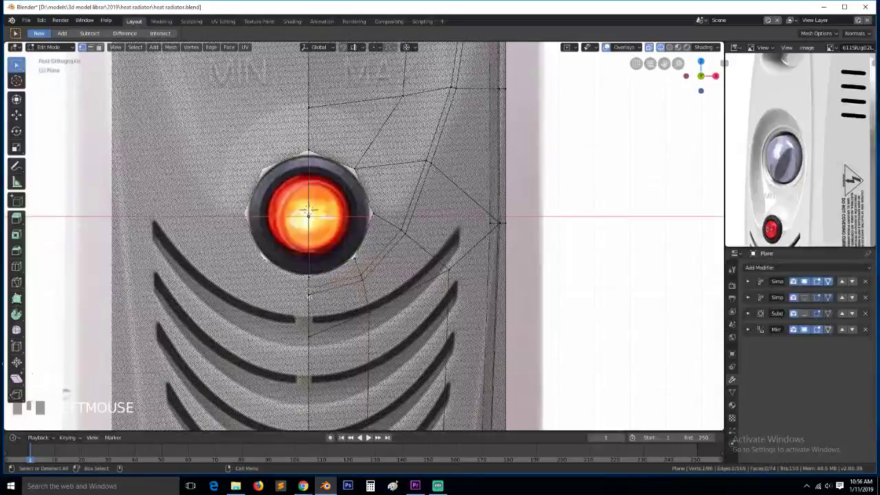
left_click(309, 287, "shift")
key("g")
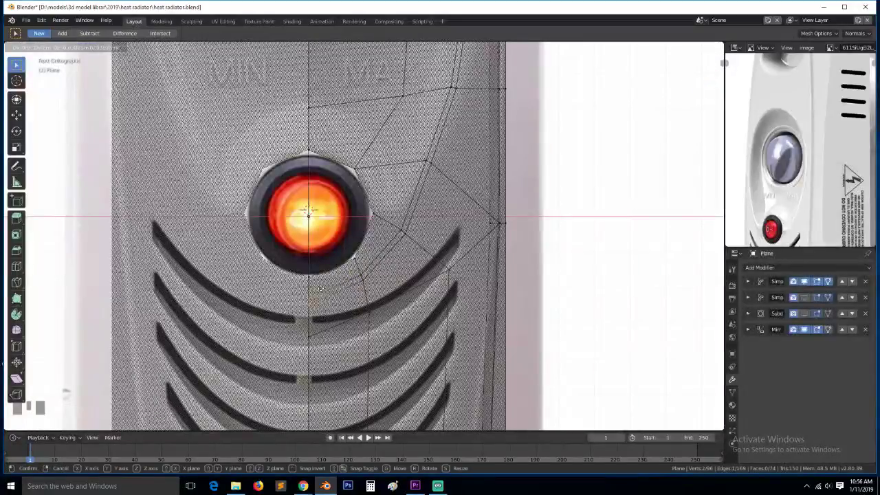
left_click(320, 290)
Move the recess edge's two corner vertex pairs beside and above the circle's right side outward to widen the recess outline
left_click(402, 229)
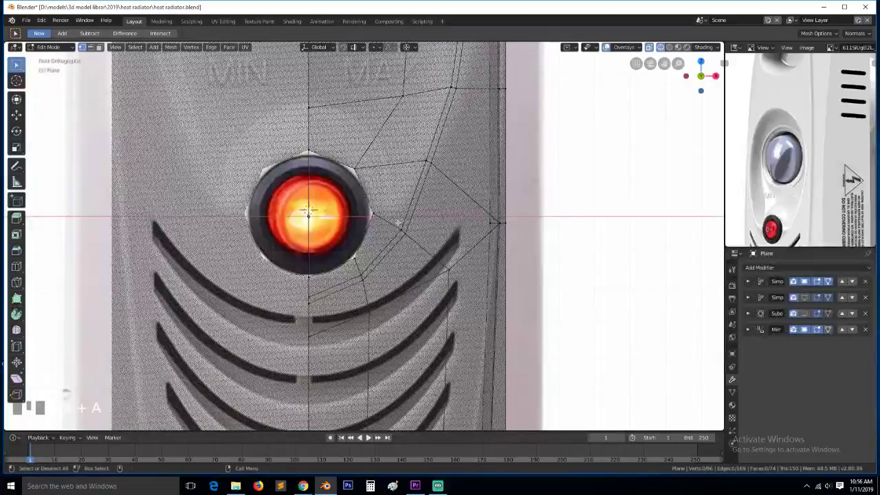
left_click(406, 234, "shift")
key("g")
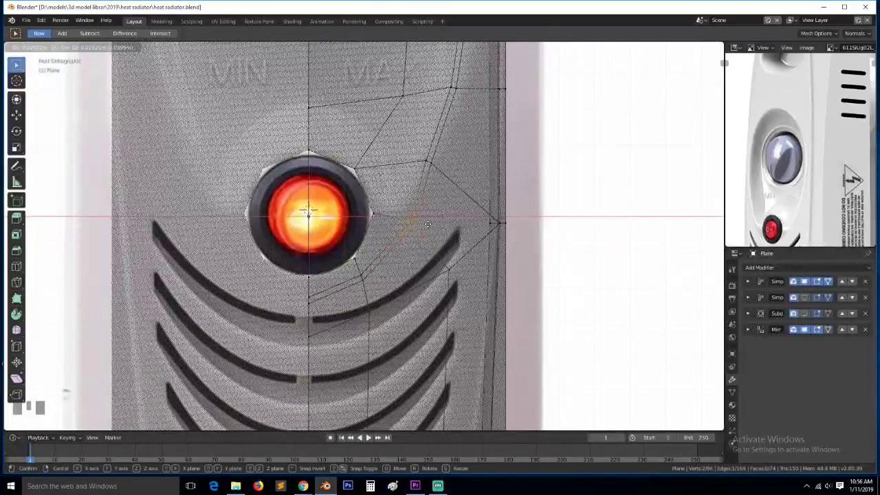
left_click(427, 222)
left_click(428, 159)
left_click(438, 163, "shift")
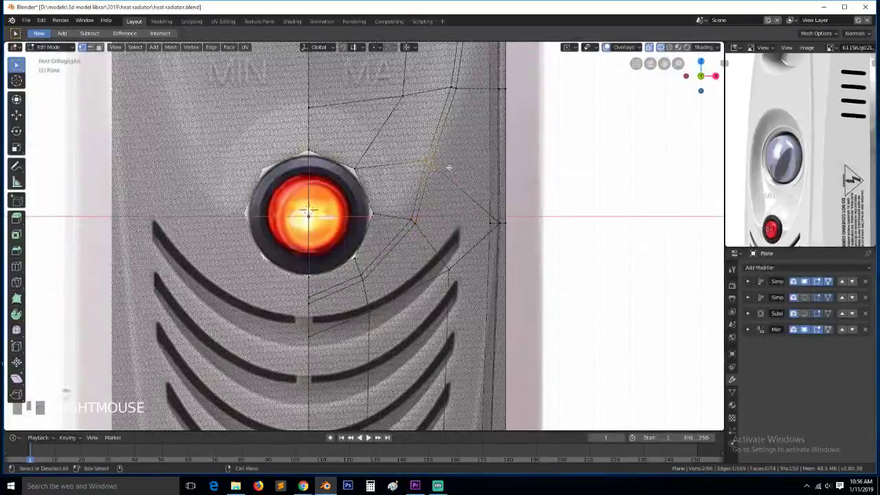
key("g")
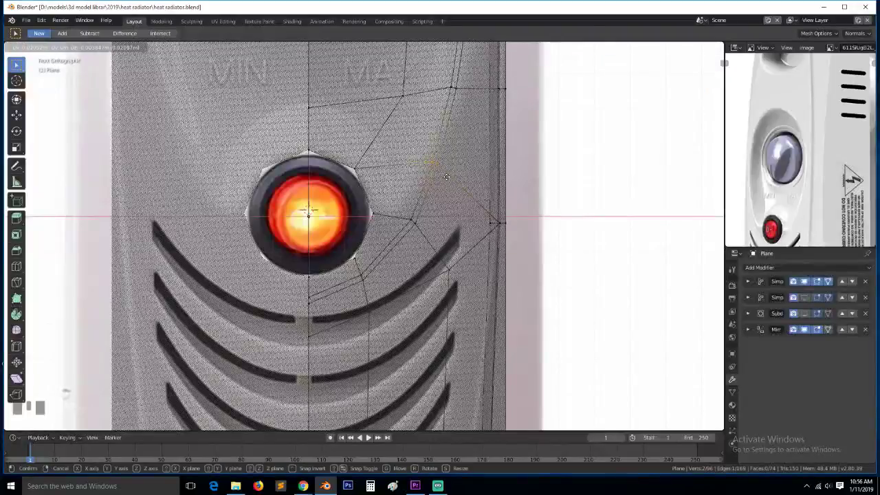
left_click(446, 177)
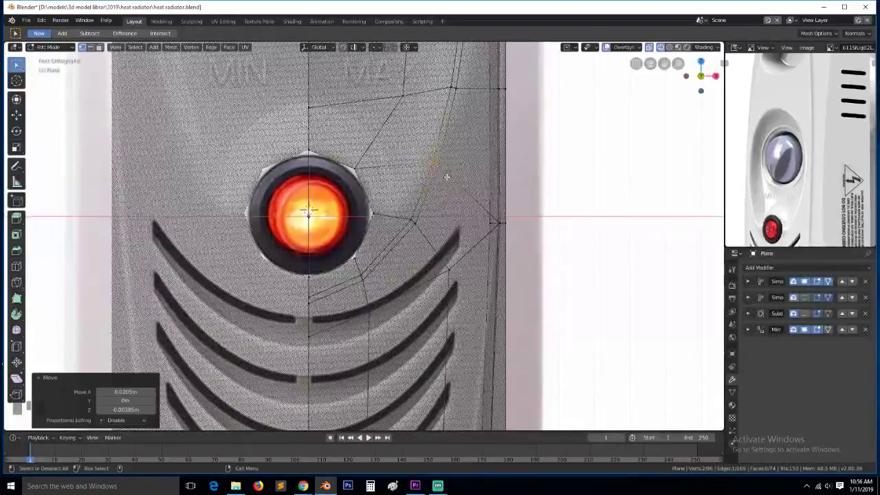
Move the recess edge's centre-line vertex pair up towards the circle and raise its lower-right pair about 0.035 m
key("c")
right_click(314, 300)
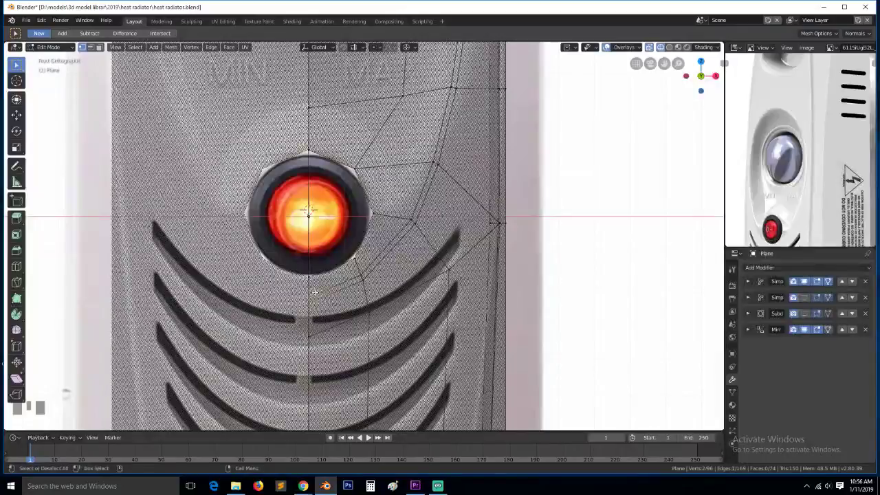
key("g")
left_click(322, 292)
key("alt+a")
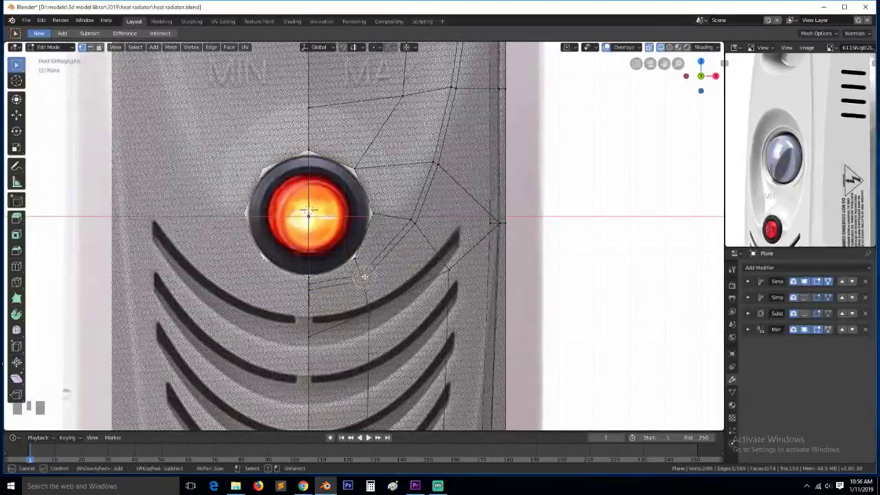
right_click(389, 269)
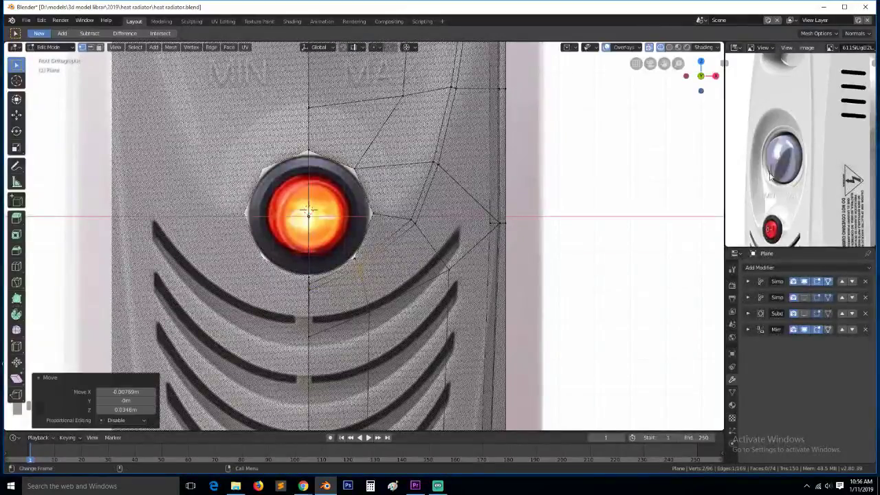
key("alt+a")
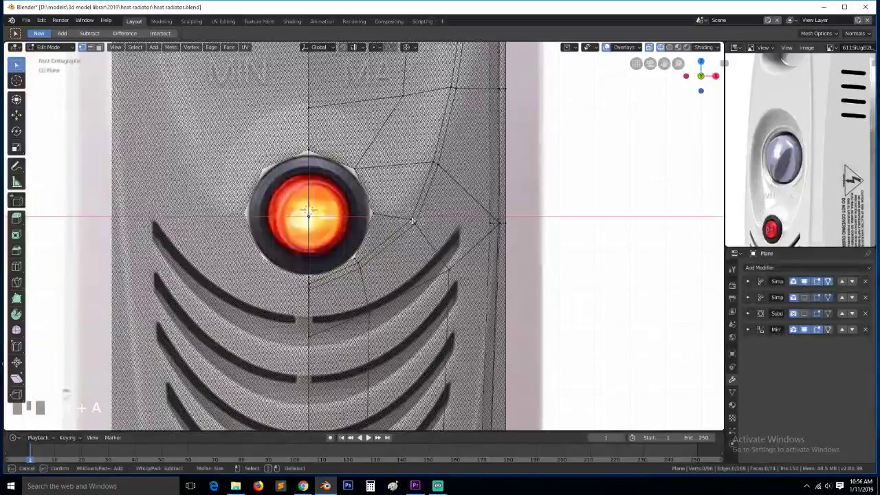
Shift the recess edge's vertex pair beside the circle's right side slightly inward to smooth the outline
right_click(420, 221)
key("g")
left_click(418, 180)
scroll(418, 180, "down", 1)
scroll(418, 181, "down", 1)
key("alt+a")
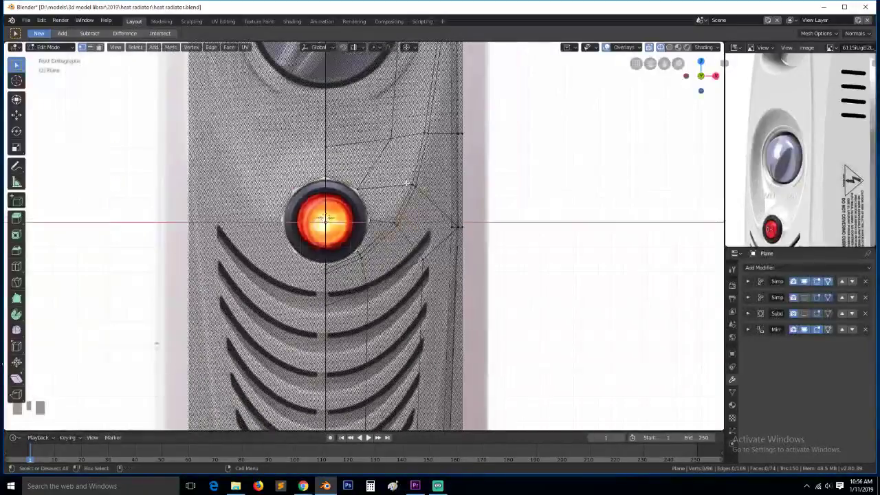
scroll(408, 184, "up", 2)
left_click(313, 114)
key("g")
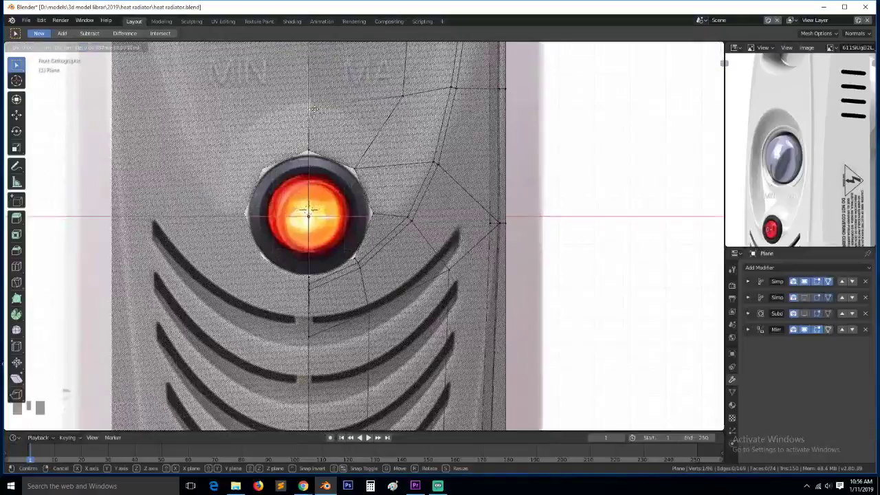
left_click(315, 111)
key("ctrl+z")
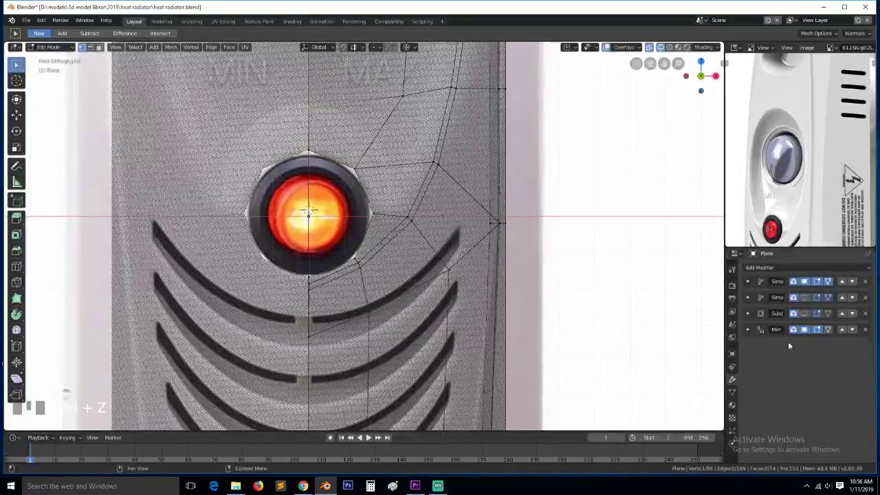
Enable Clipping on the Mirror modifier and slide the centre-line vertex above the switch circle slightly upward
left_click(748, 329)
left_click(816, 436)
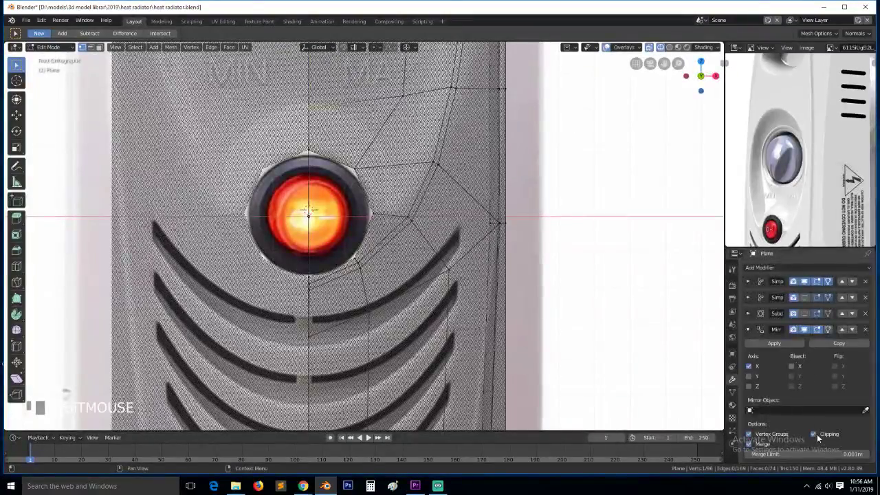
key("g")
key("g")
left_click(293, 115)
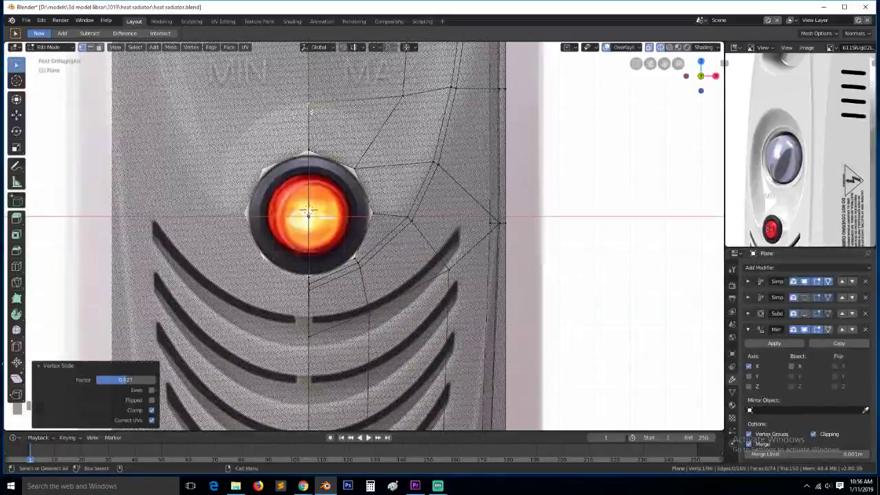
key("alt+a")
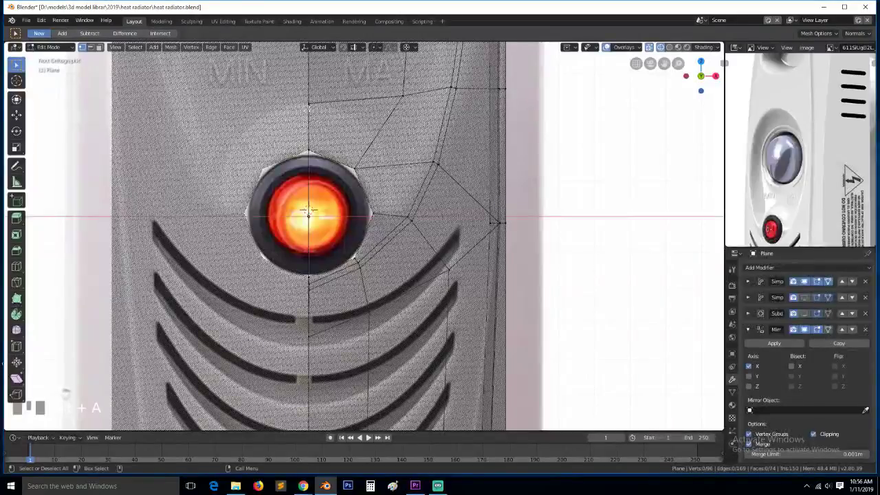
Snap the 3D cursor to the midpoint between the switch circle's uppermost and lowermost centre-line vertices
scroll(786, 228, "up", 4)
middle_click_drag(786, 225, 841, 90)
middle_click_drag(806, 194, 812, 177)
scroll(428, 185, "up", 2)
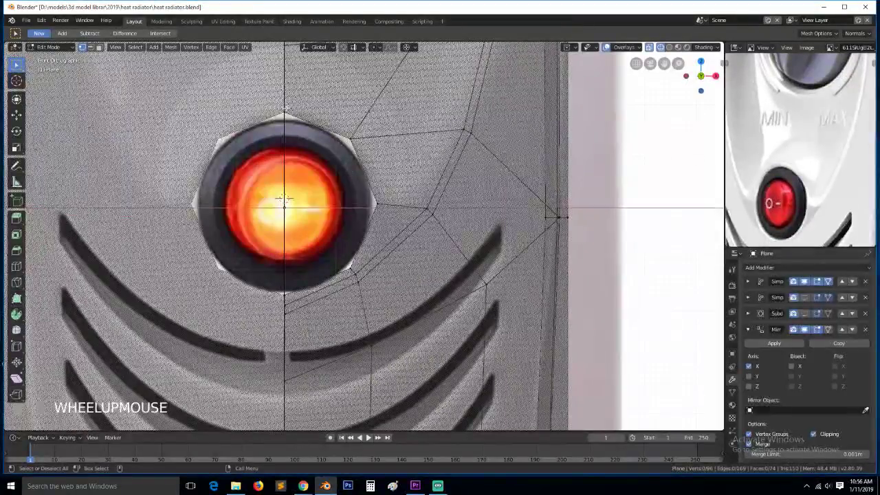
key("Tab")
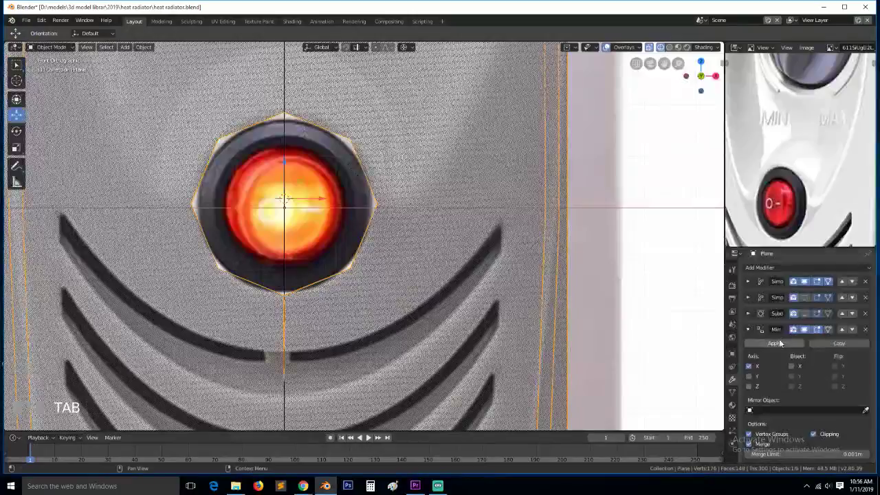
key("Tab")
left_click(336, 196, "alt")
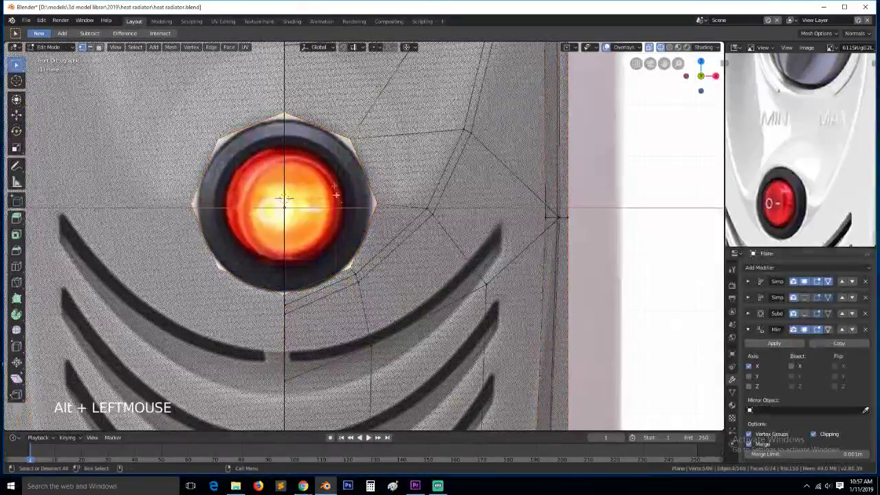
left_click(339, 205)
left_click(342, 217, "shift")
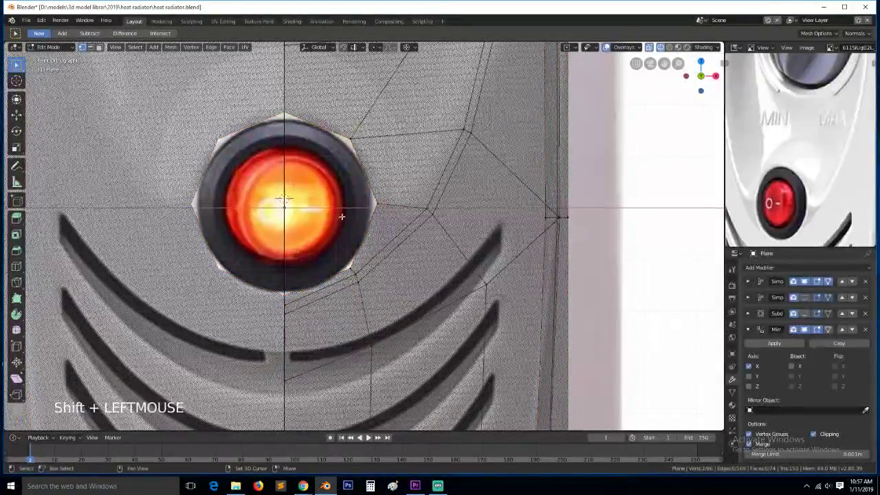
key("shift+s")
left_click(344, 266)
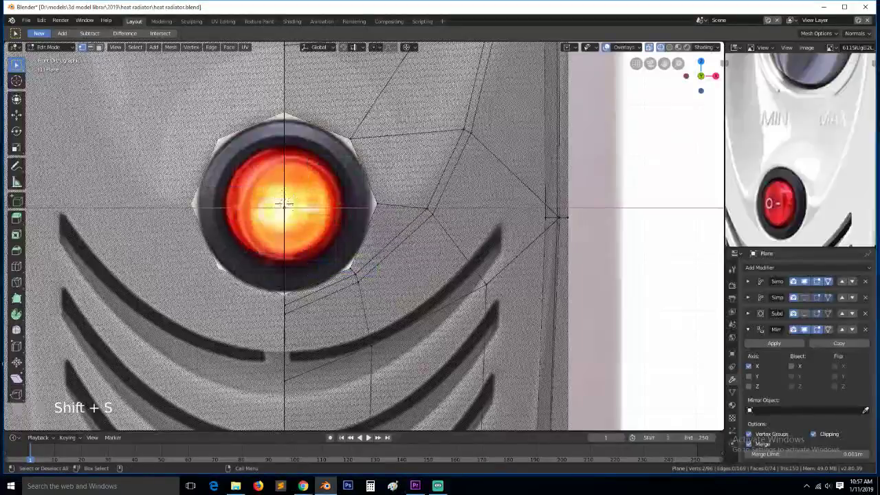
Extrude the switch circle's edge loop and scale it inward to 0.943 around the 3D cursor
left_click(465, 210, "alt")
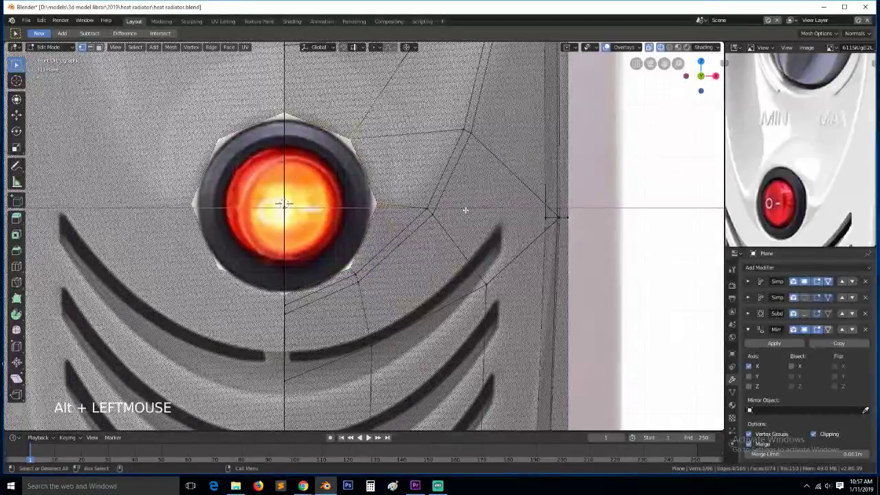
key("e")
right_click(465, 210)
key("s")
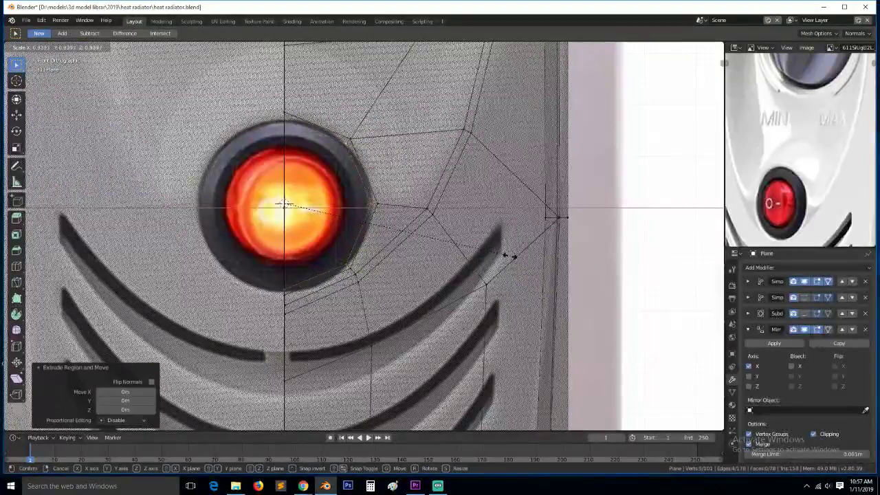
left_click(507, 252)
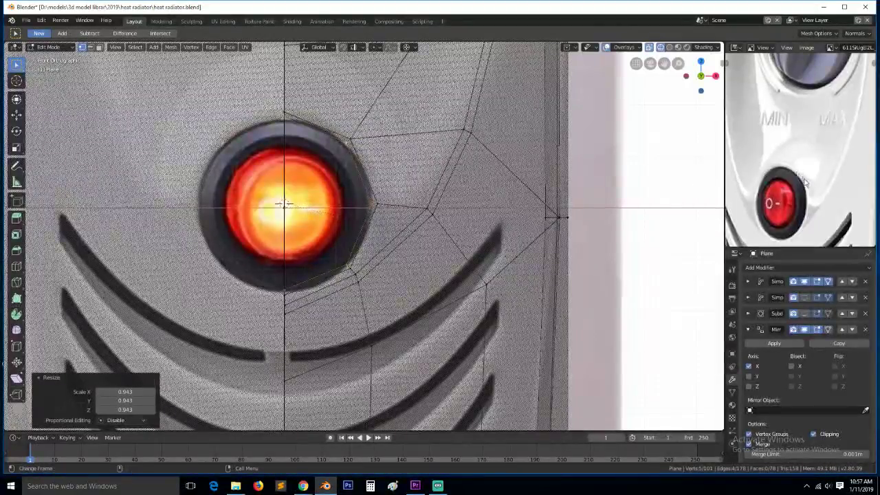
Knife-cut a line around the switch from the centre-line vertex above it, across the connecting edges, to the short edge at the circle's lower right
scroll(366, 236, "down", 3)
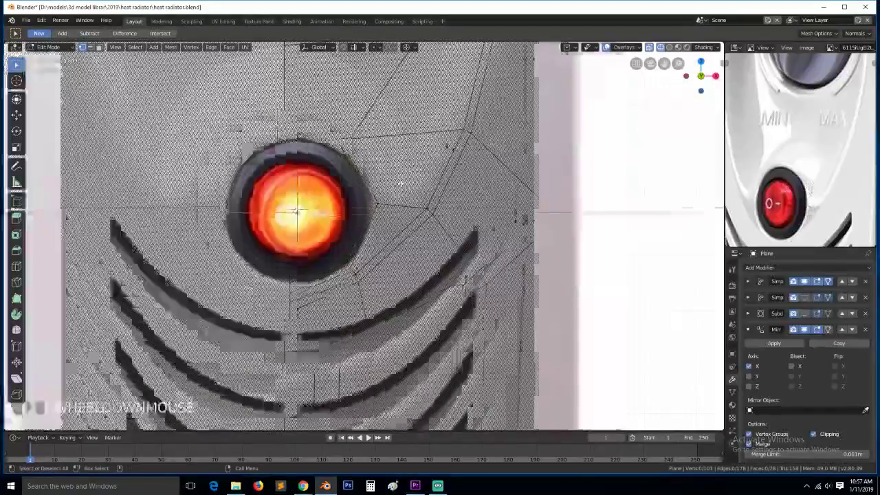
left_click(308, 214)
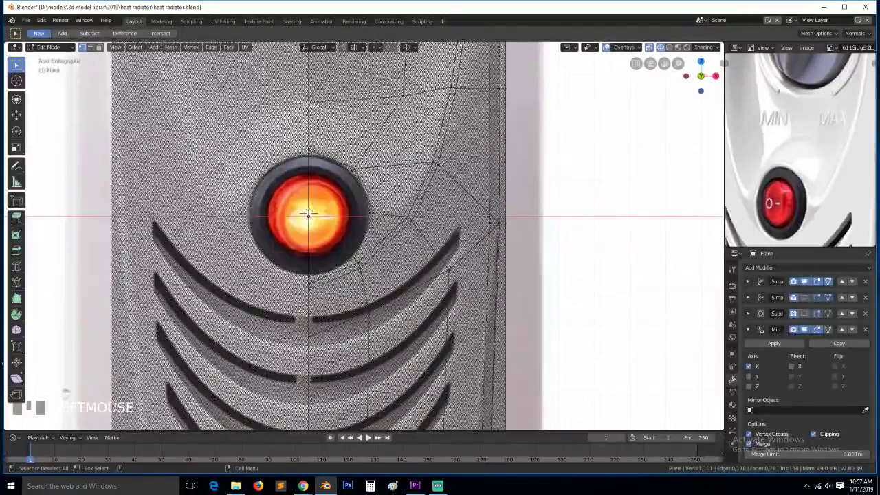
key("k")
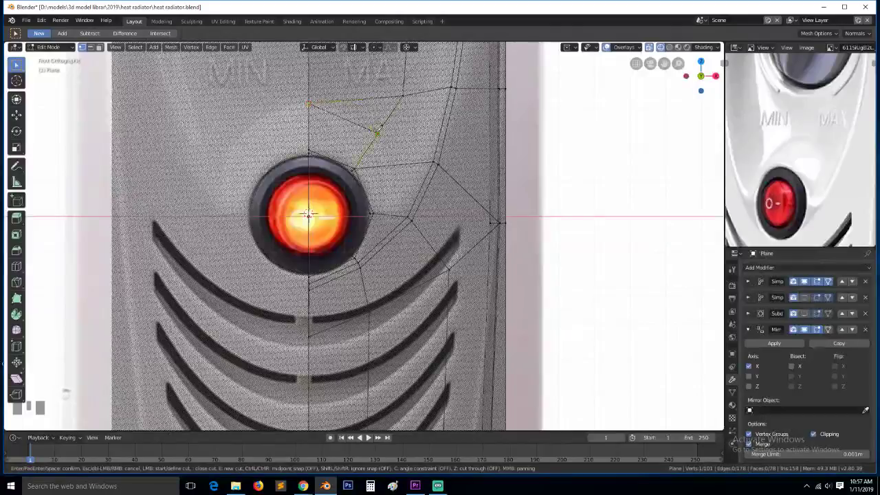
left_click(378, 133)
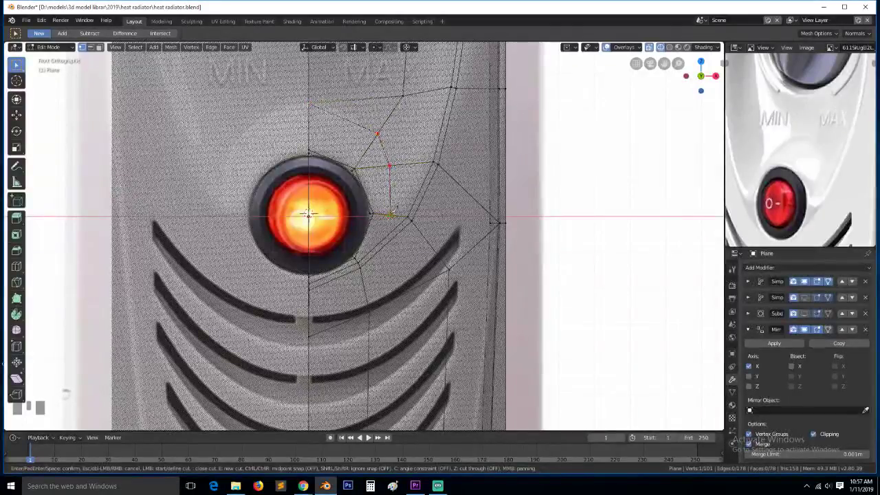
left_click(390, 216)
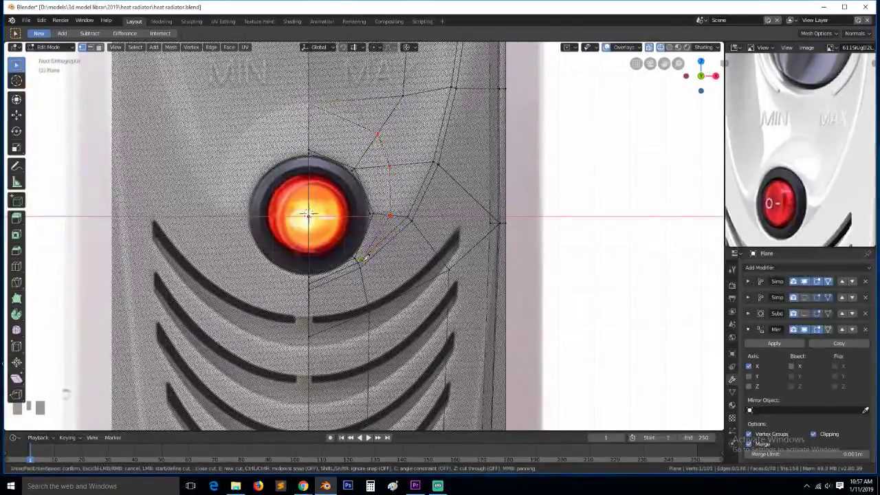
key("Return")
Select the two centre-line faces covering the knob and the area directly below it
scroll(390, 200, "down", 3)
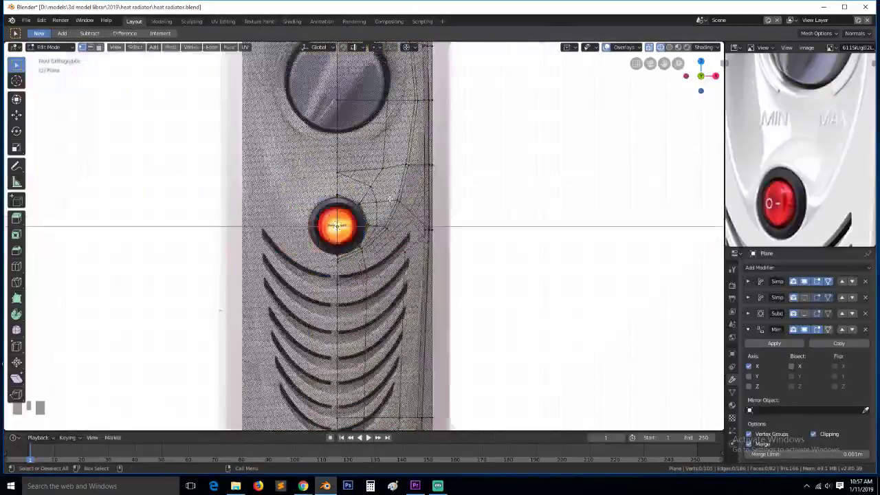
scroll(385, 199, "down", 1)
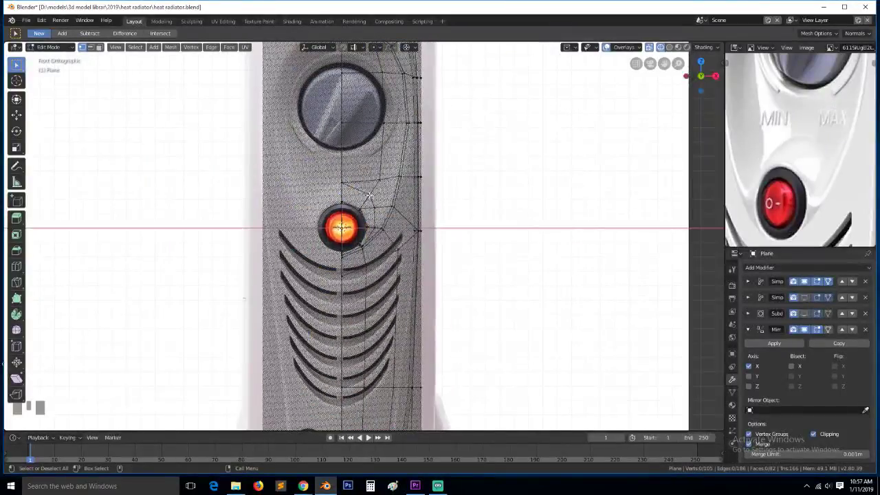
scroll(368, 198, "down", 2)
key("3")
left_click(357, 106)
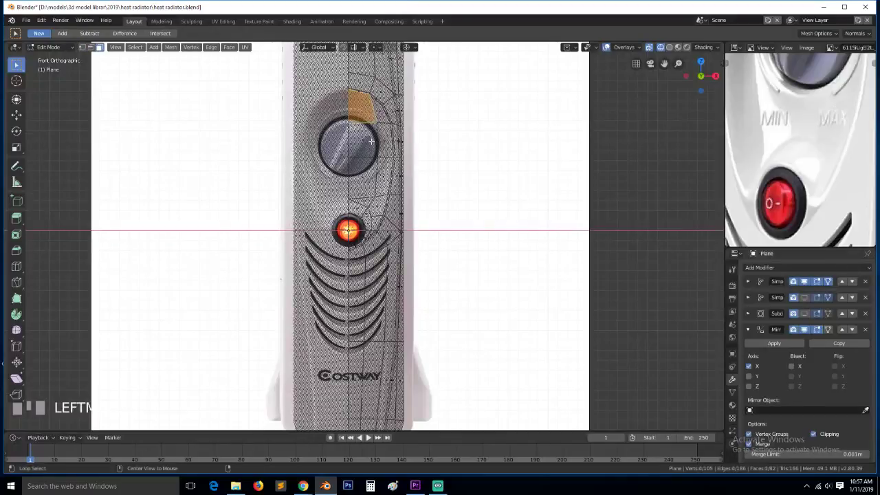
key("alt+a")
scroll(373, 146, "up", 2)
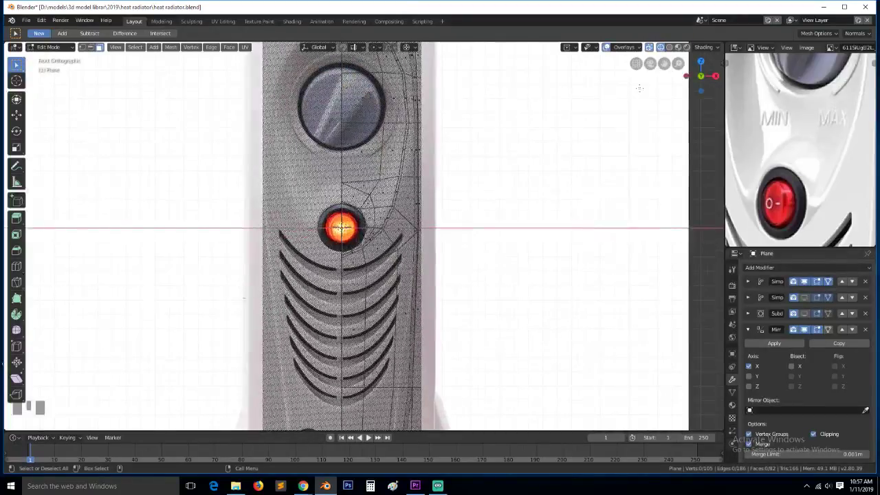
left_click_drag(665, 63, 663, 114)
left_click(355, 156)
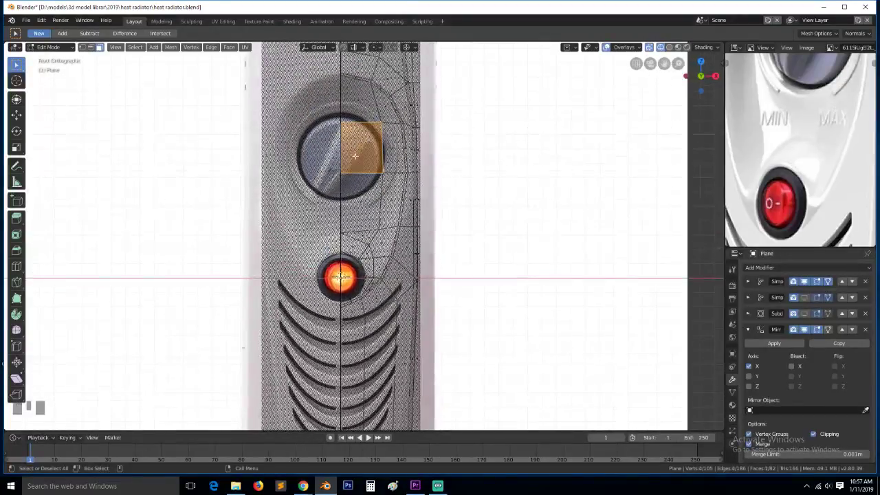
left_click(361, 205, "shift")
Move the Mirror modifier to the first position in the panel's modifier stack
key("Tab")
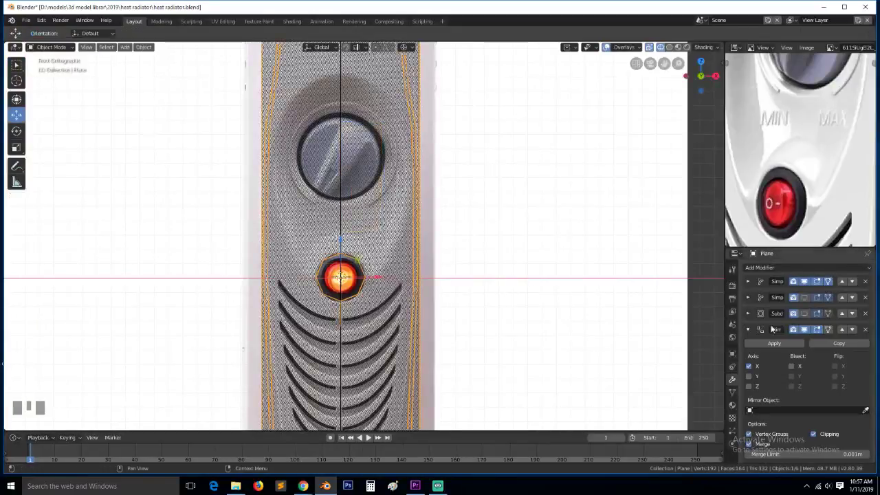
left_click(748, 331)
left_click(843, 329)
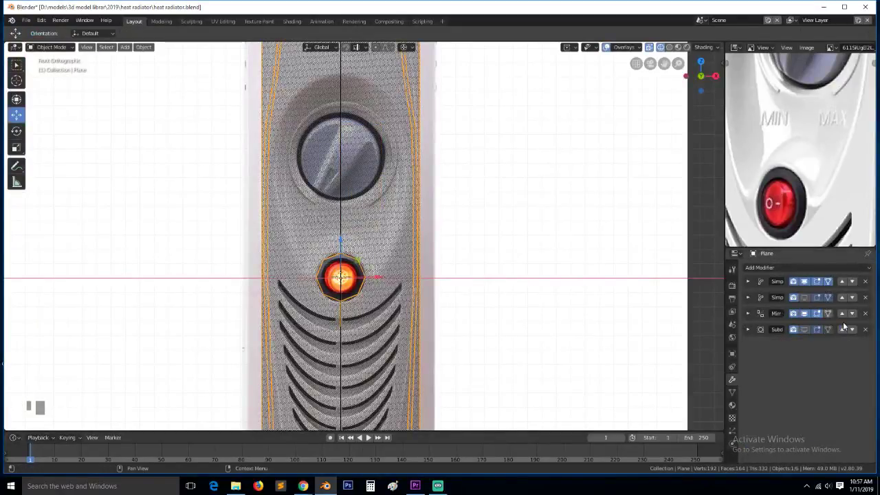
left_click(842, 315)
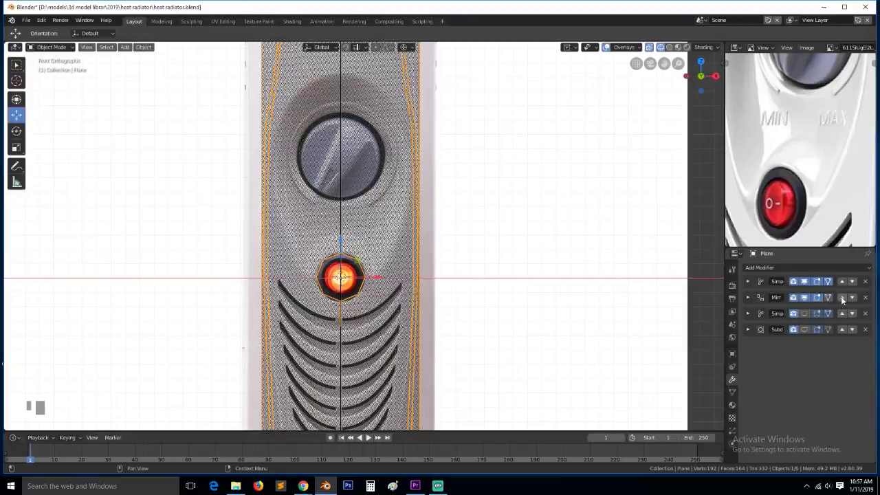
left_click(842, 297)
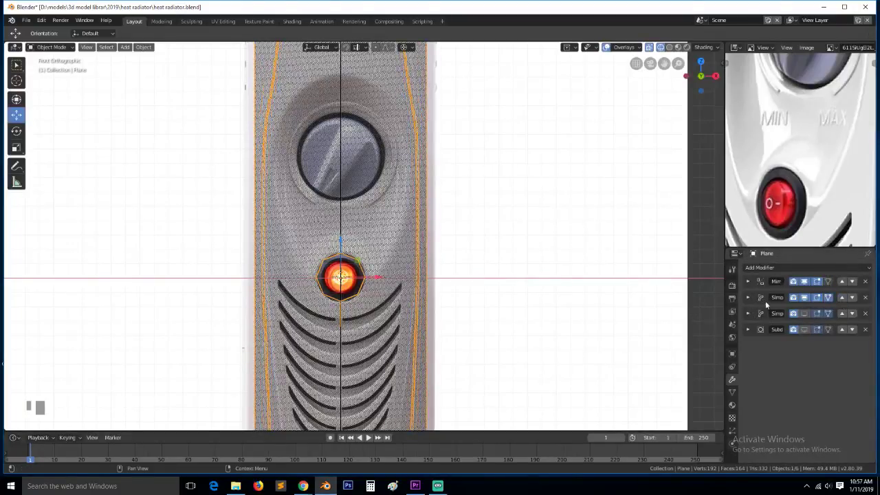
Enable viewport display of the second Simple Deform and the Subdivision modifiers, and view the panel in solid shading from an angle
left_click(805, 330)
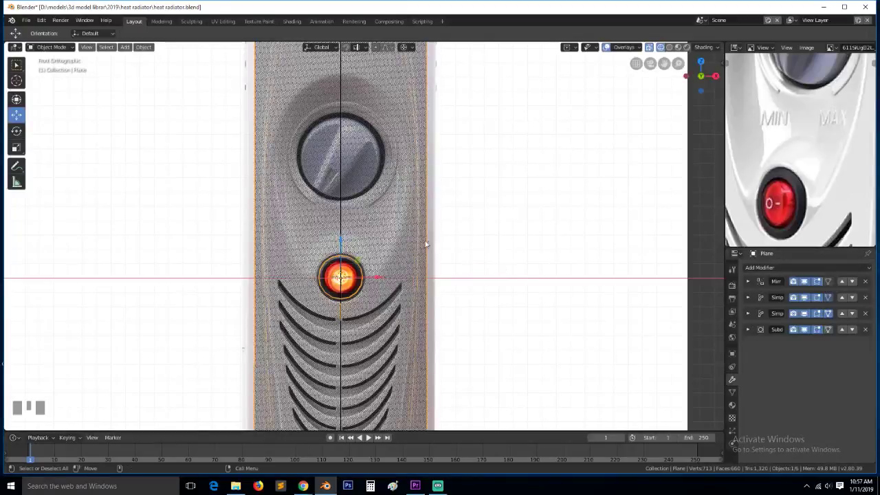
key("shift+z")
scroll(526, 273, "down", 2)
key("grave")
middle_click_drag(526, 273, 457, 309)
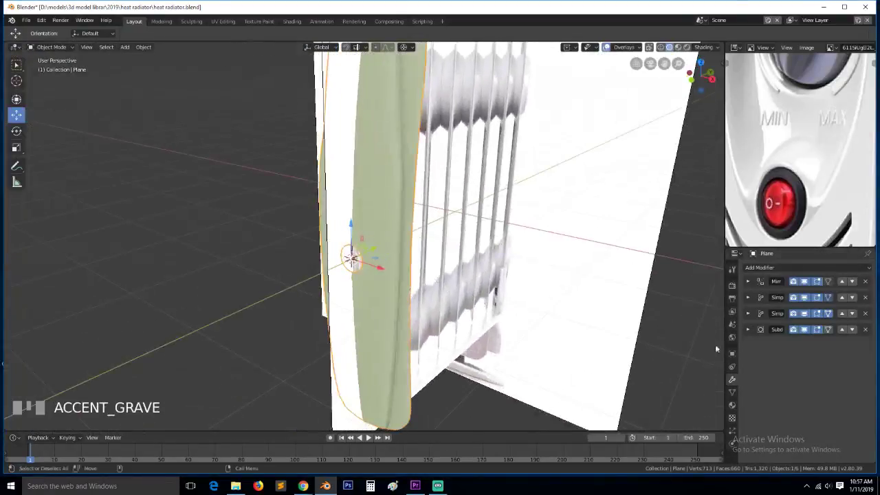
Add a Bevel modifier, place it first in the modifier stack, and set its limit method to Weight
left_click(844, 268)
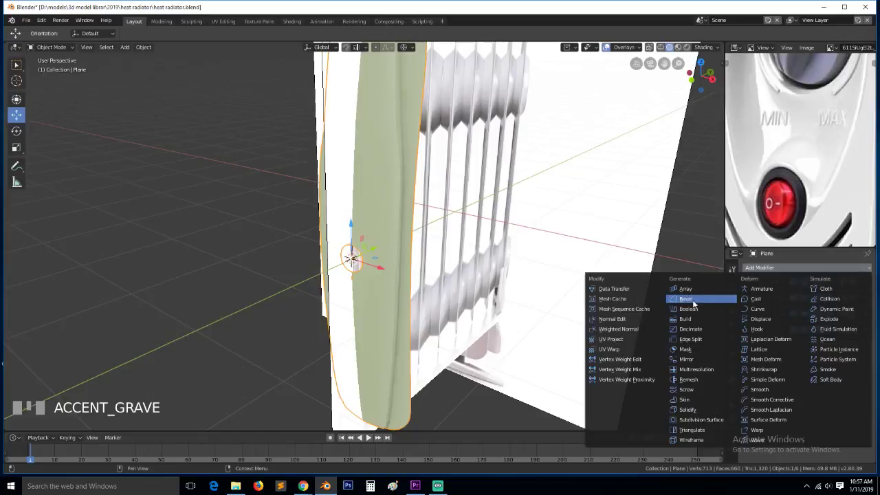
left_click(661, 303)
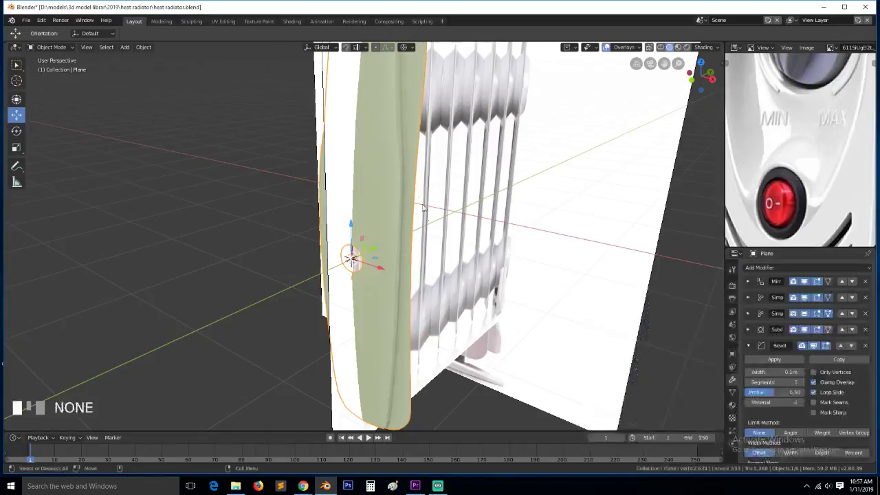
left_click(840, 346)
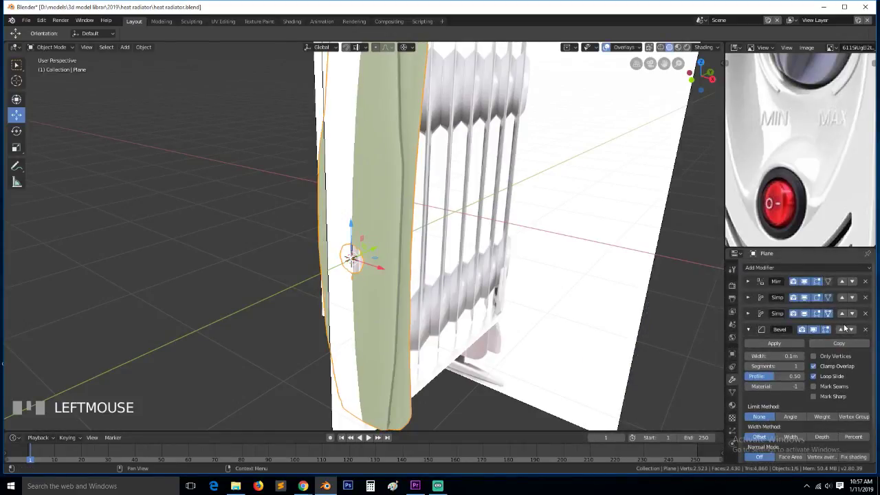
left_click(843, 330)
left_click(842, 314)
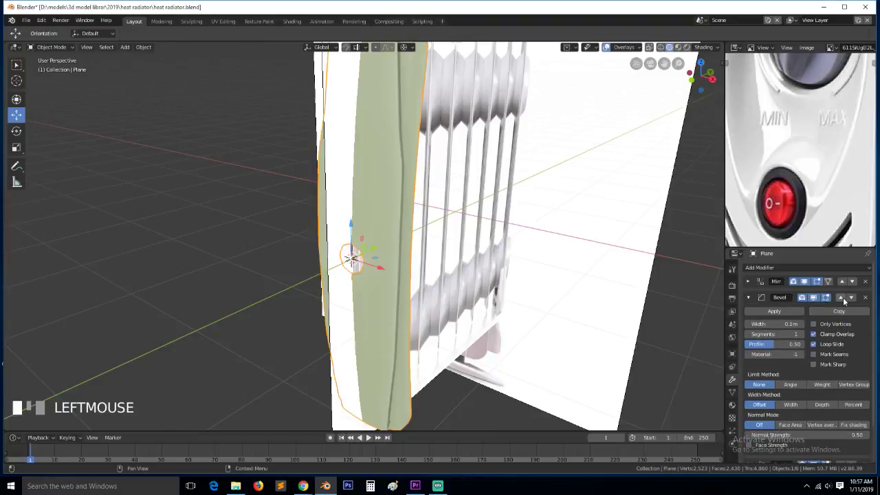
left_click(842, 297)
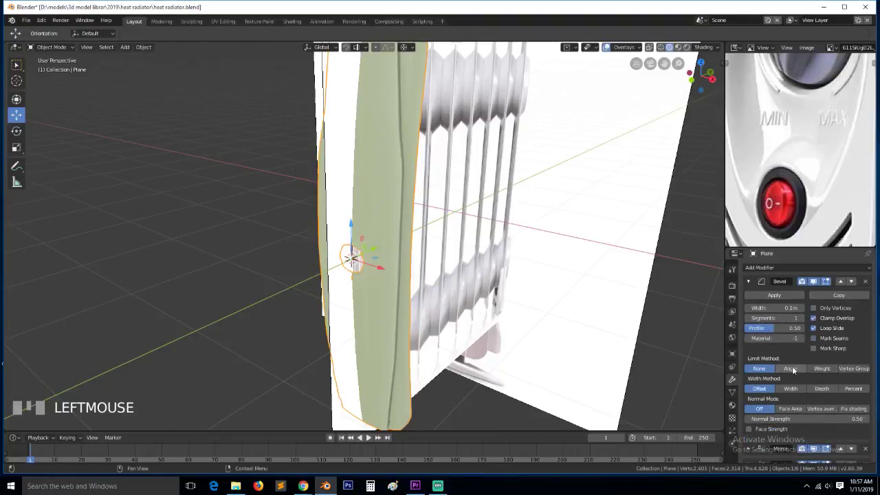
left_click(823, 369)
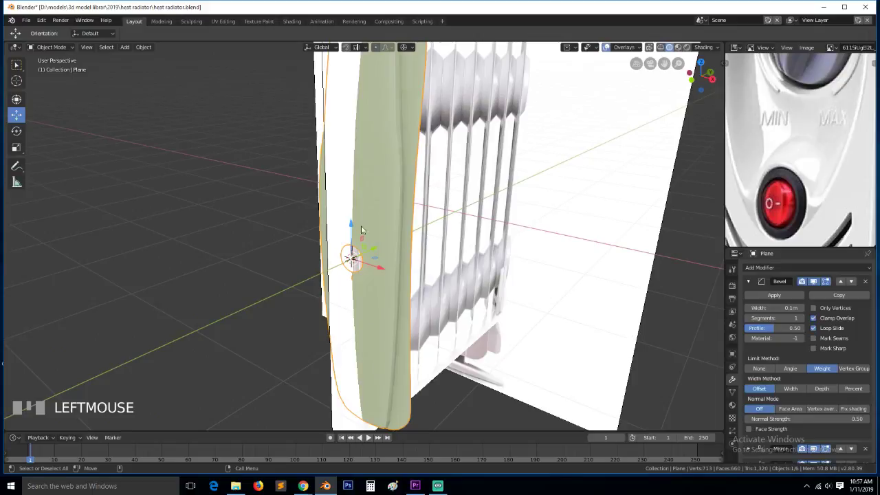
Isolate the panel in local view and zoom the reference photo out to show the knob, switch and vents together
scroll(361, 226, "up", 2)
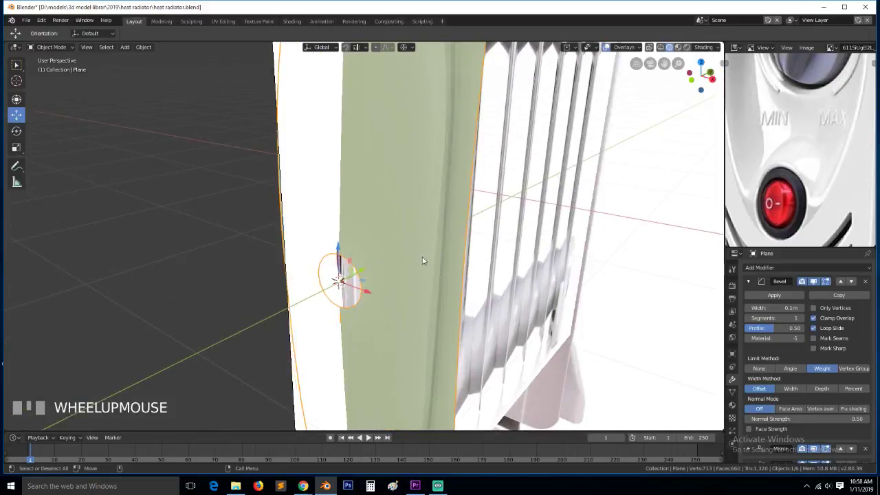
scroll(423, 261, "down", 1)
key("KP_Divide")
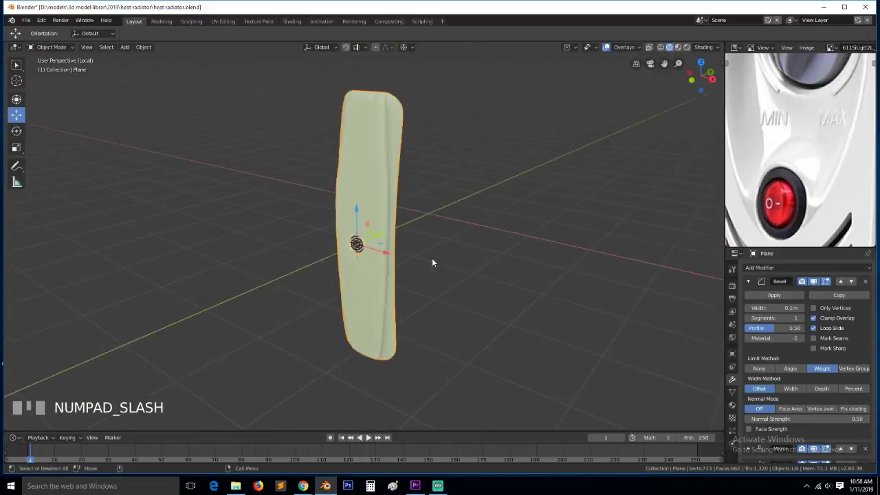
scroll(430, 262, "up", 3)
scroll(712, 202, "down", 3)
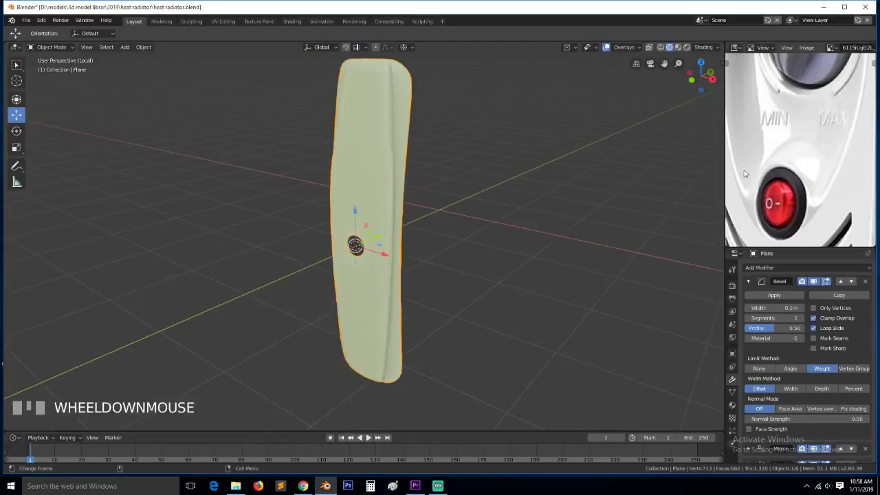
scroll(786, 164, "down", 2)
scroll(405, 181, "up", 2)
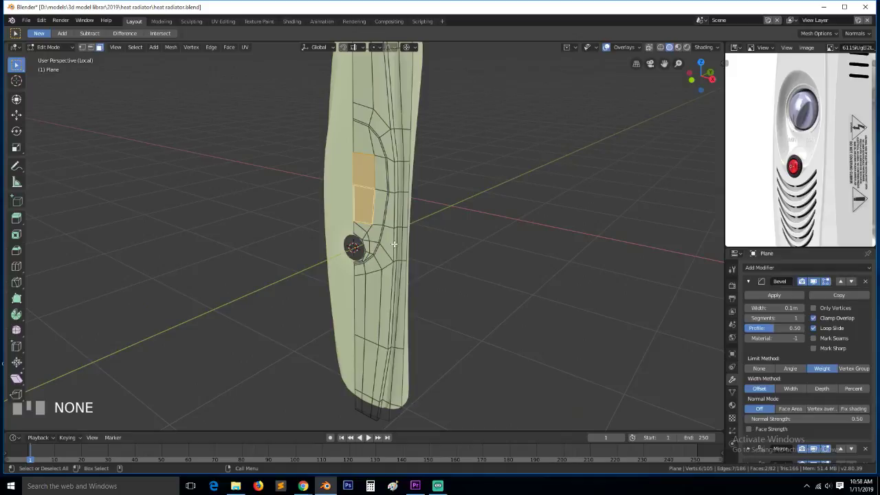
Select the edge loops running along the panel's side crease and set their edge bevel weight to 1
scroll(394, 244, "up", 4)
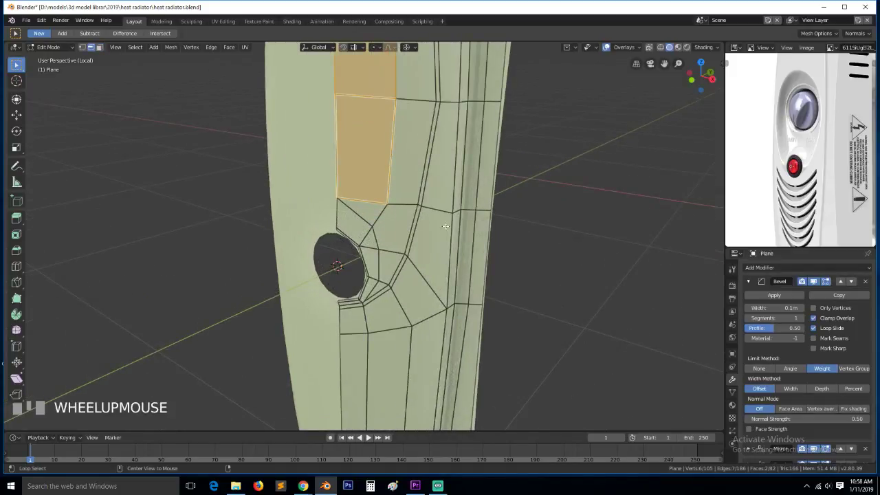
left_click(459, 223, "alt")
scroll(454, 235, "down", 6)
mouse_move(454, 235)
middle_mouse_down()
mouse_move(490, 198)
mouse_move(414, 199)
mouse_move(454, 250)
middle_mouse_up()
scroll(411, 206, "up", 3)
scroll(411, 207, "up", 2)
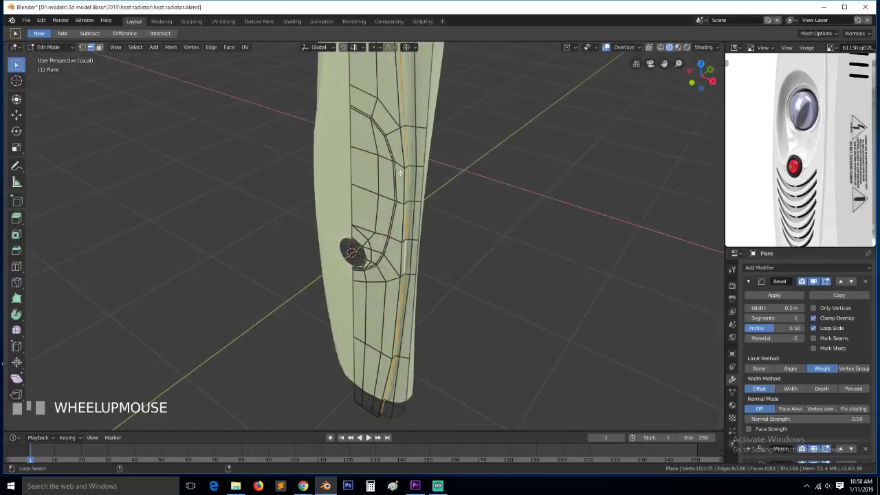
left_click(401, 189, "alt+shift")
key("z")
left_click(404, 195, "alt+shift")
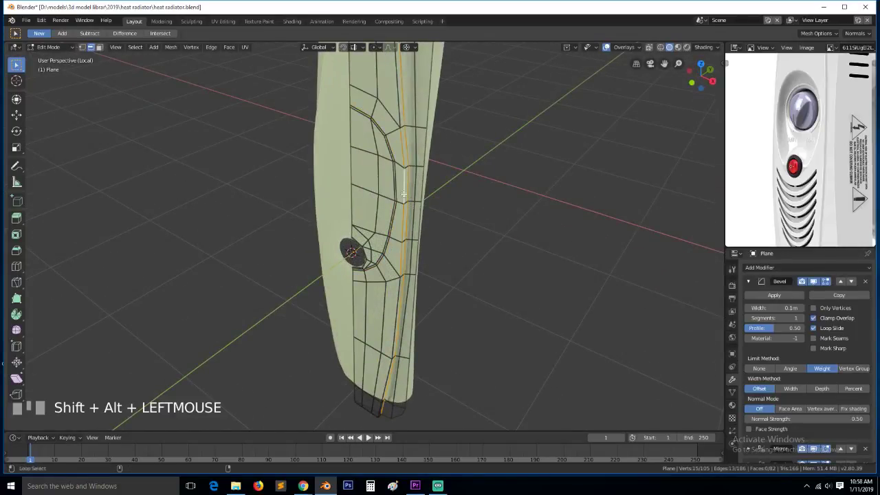
key("grave")
middle_click_drag(420, 349, 426, 239)
left_click(372, 307, "alt+shift")
scroll(373, 308, "down", 3)
key("grave")
scroll(438, 207, "up", 3)
key("ctrl+e")
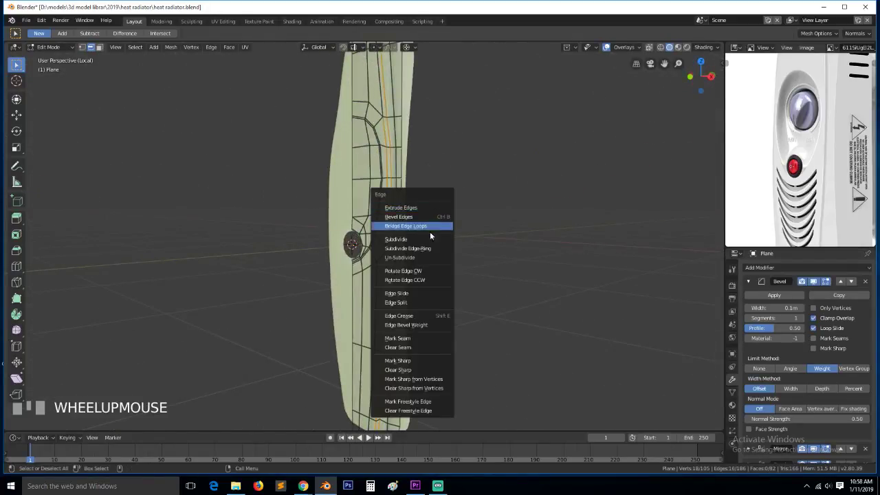
left_click(421, 326)
key("1")
key("Return")
key("Tab")
Set the Bevel modifier's width to 0.001 m and shade the panel smooth
middle_click_drag(374, 228, 459, 247)
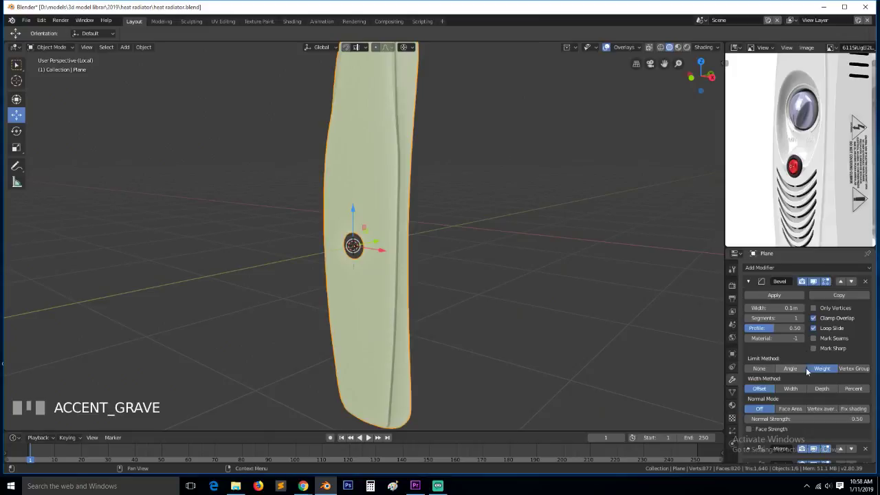
left_click(794, 307)
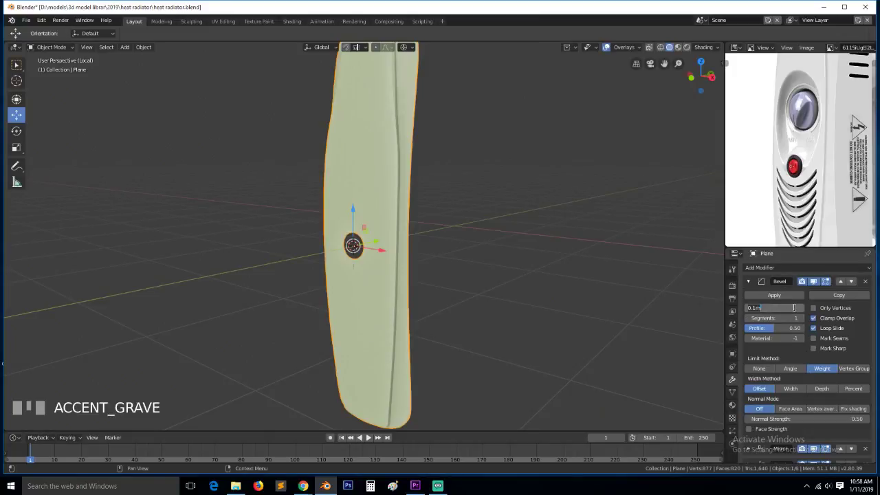
left_click(504, 290)
scroll(435, 232, "up", 6)
middle_click_drag(438, 230, 420, 210)
right_click(421, 211)
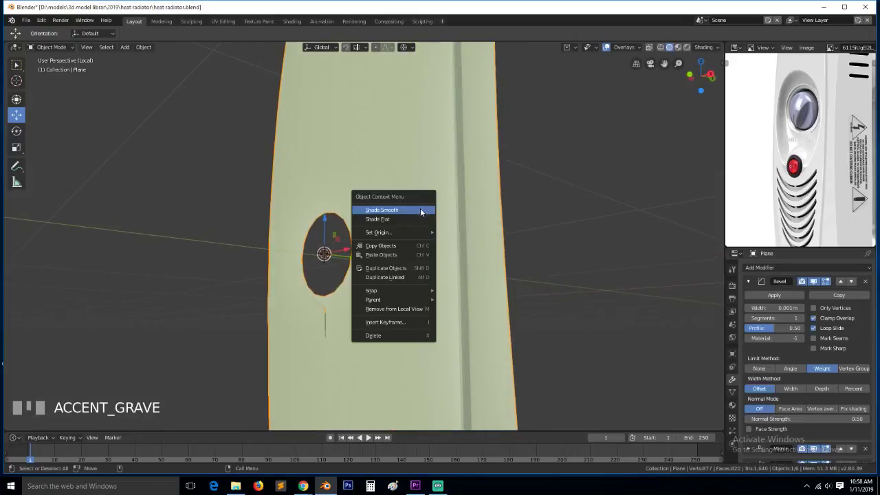
left_click(422, 211)
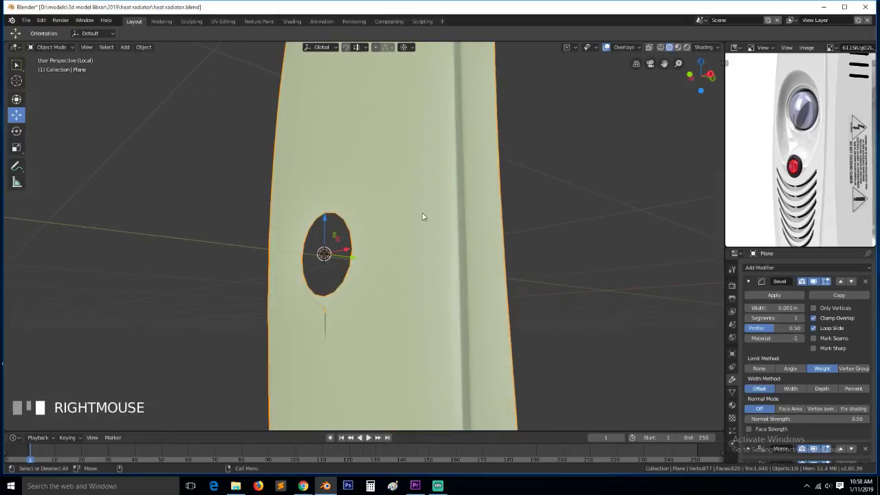
Recalculate the normals of all the panel's faces
scroll(444, 209, "down", 4)
middle_click_drag(444, 208, 462, 223)
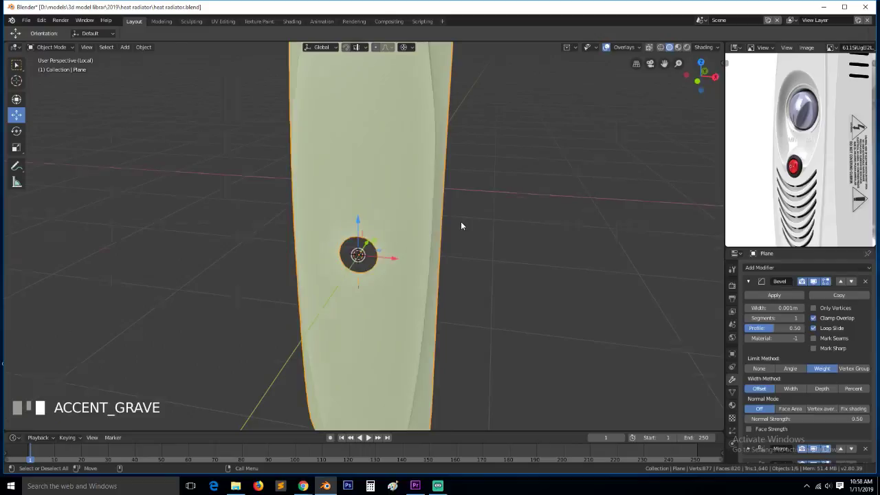
key("KP_1")
scroll(440, 227, "down", 3)
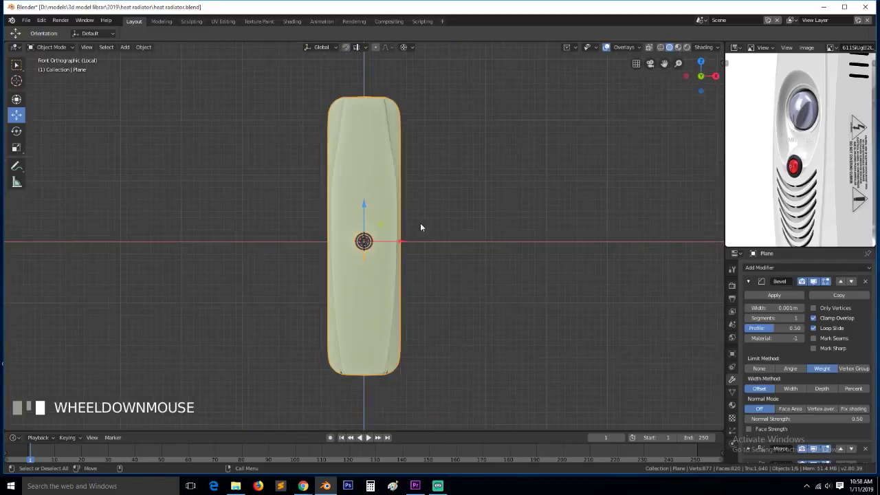
key("Tab")
scroll(412, 165, "up", 2)
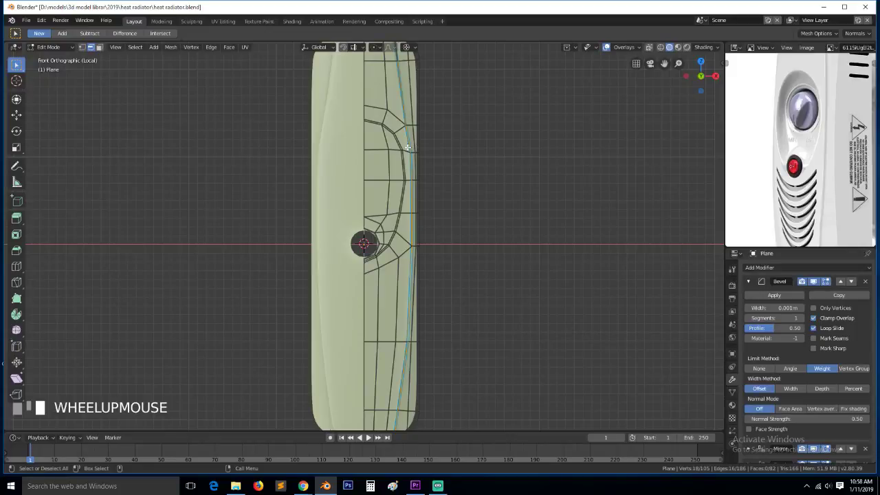
mouse_move(418, 150)
middle_mouse_down()
mouse_move(389, 158)
mouse_move(406, 172)
mouse_move(386, 182)
mouse_move(418, 147)
middle_mouse_up()
key("a")
key("shift+n")
key("Tab")
Select the diagonal edge joining the knob recess's upper corner to the side crease and inspect the mesh around it
key("Tab")
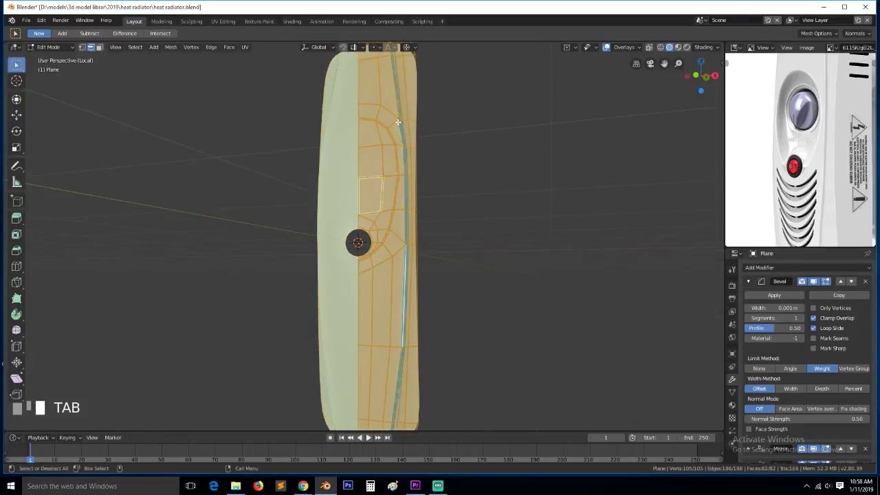
key("alt+a")
left_click(398, 122)
key("KP_Decimal")
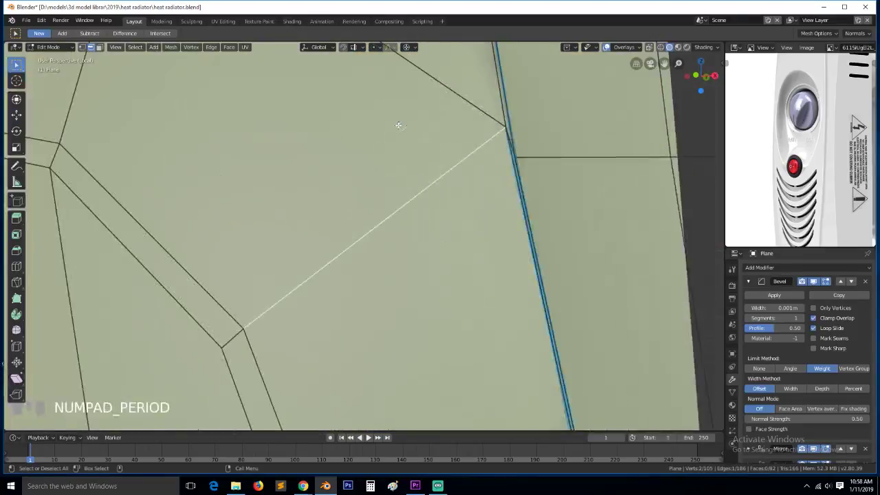
key("grave")
scroll(350, 195, "down", 1)
scroll(350, 195, "down", 5)
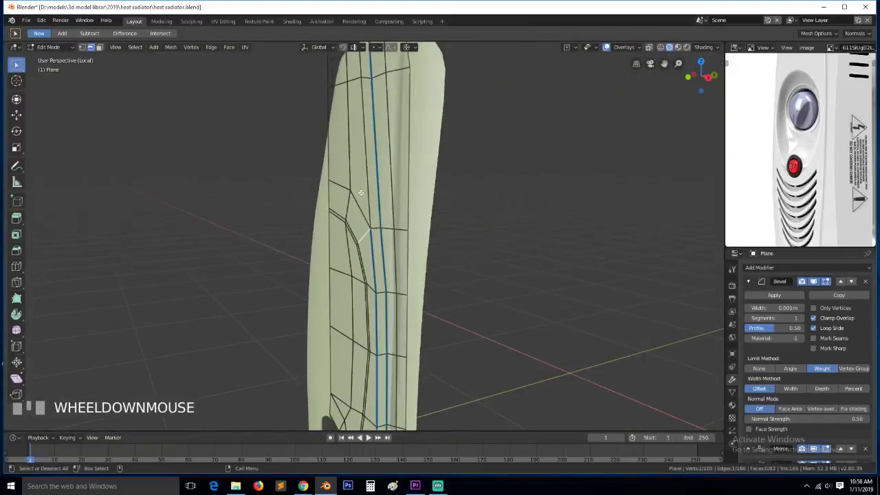
Set the edge bevel weight of the side crease's uppermost edges to 1 and check the panel's outline from the front
scroll(385, 203, "down", 3)
key("grave")
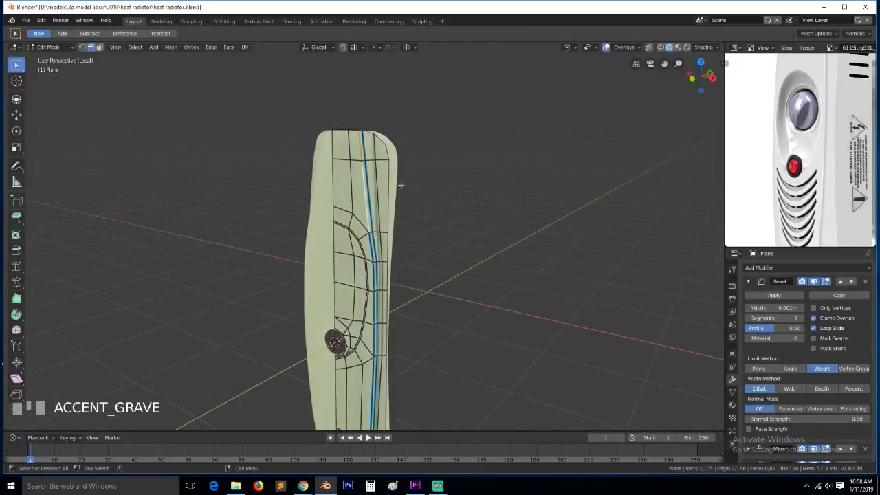
key("ctrl+e")
left_click(418, 196)
left_click(418, 196)
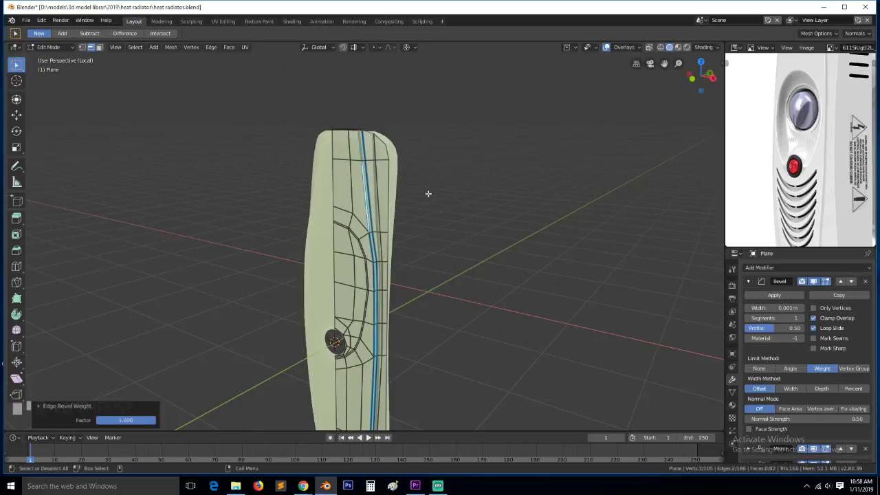
key("Tab")
scroll(440, 214, "up", 3)
key("KP_1")
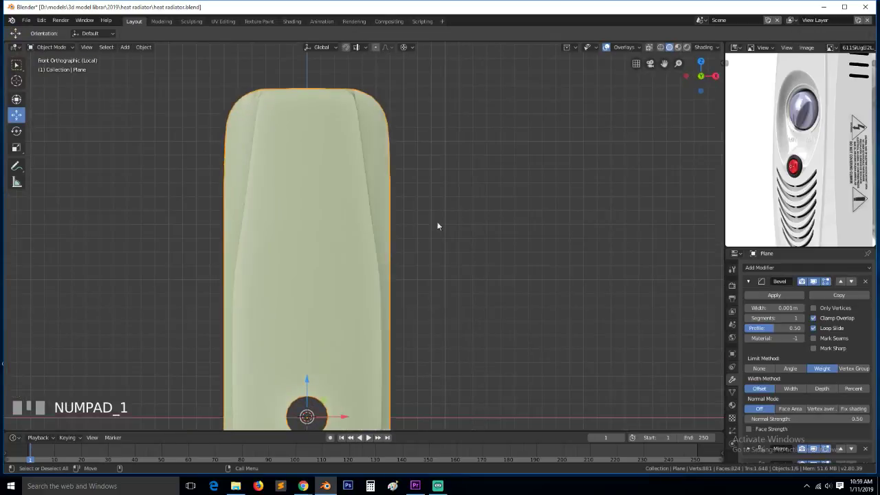
scroll(421, 236, "down", 3)
scroll(729, 147, "down", 2)
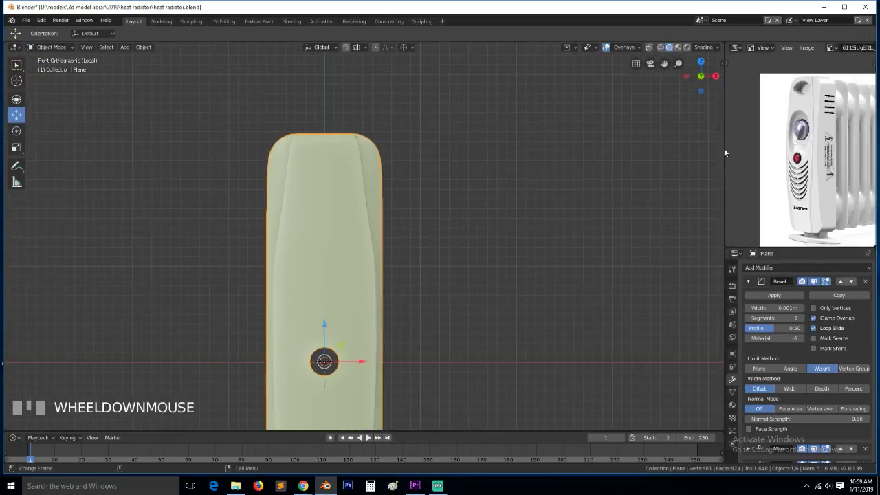
Slide the short edge row between the side crease and the panel's outer edge, above the recess, upward by about 0.21
key("Tab")
scroll(382, 220, "up", 3)
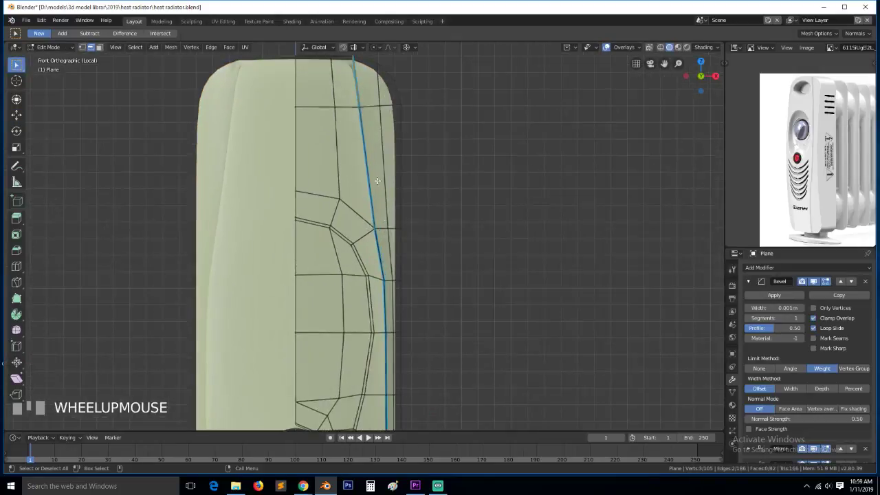
key("1")
key("alt+a")
key("alt+z")
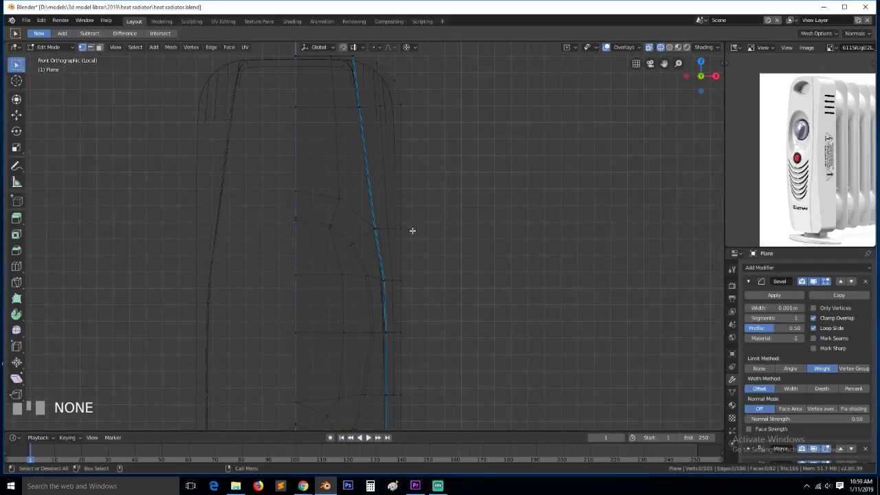
right_click(383, 228)
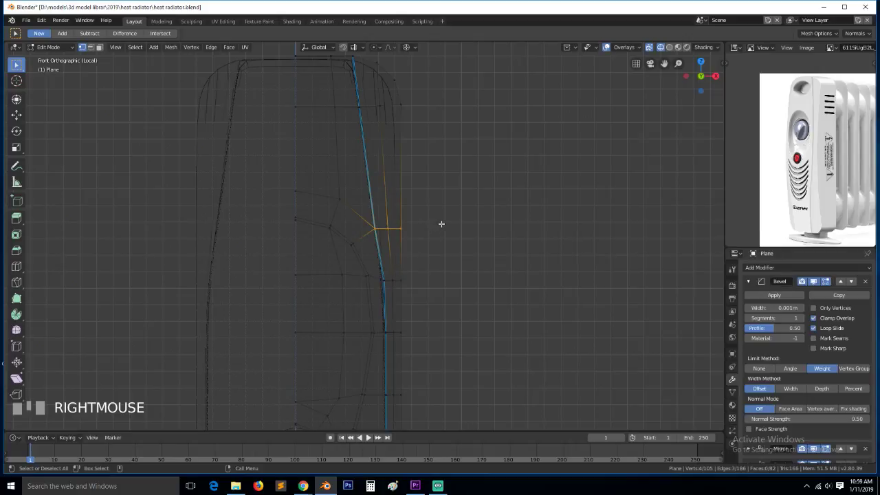
key("g")
key("g")
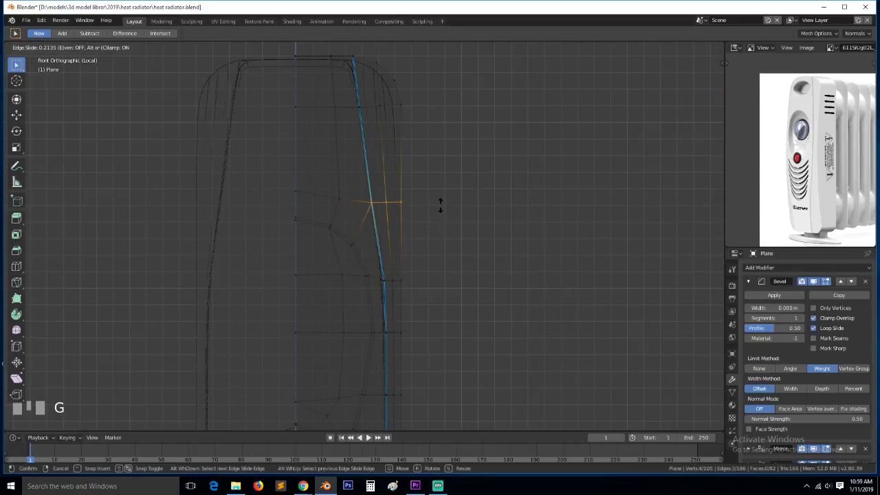
left_click(440, 205)
key("alt+a")
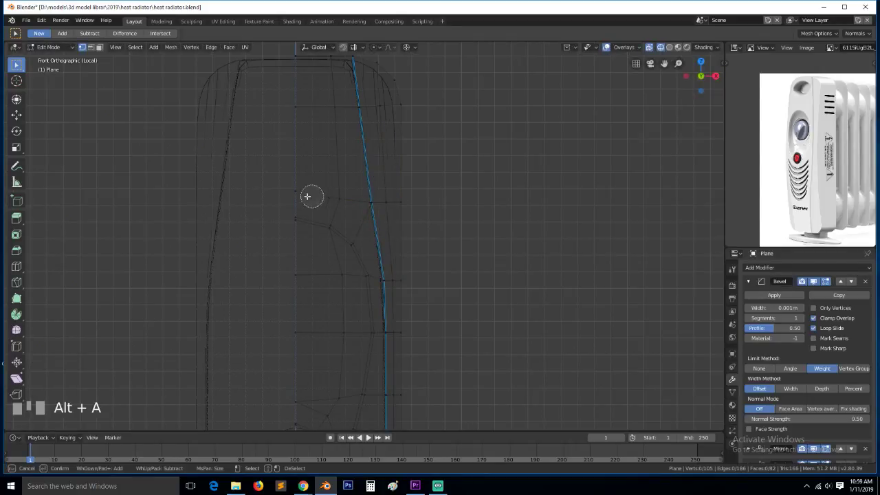
Slide the full edge row above the recess, from the centreline to the outer edge, slightly upward and check it in solid shading
key("c")
left_click_drag(324, 191, 412, 192)
right_click(405, 194)
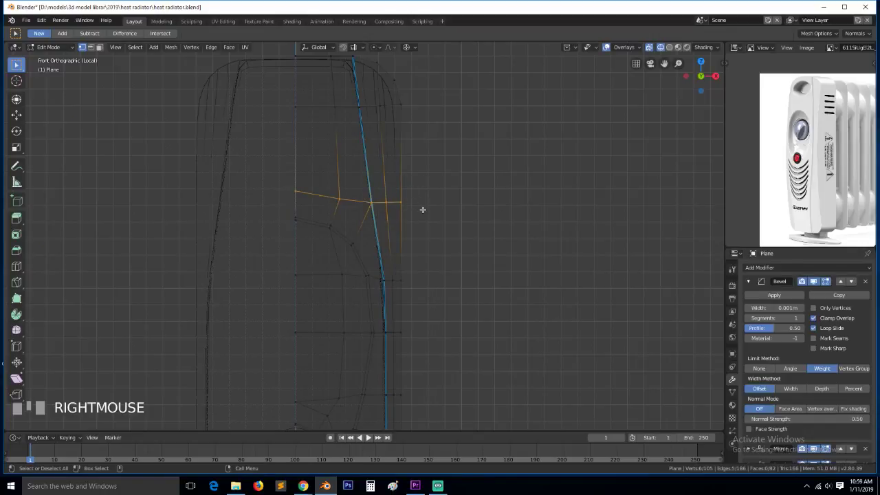
key("g")
key("g")
left_click(422, 187)
key("Tab")
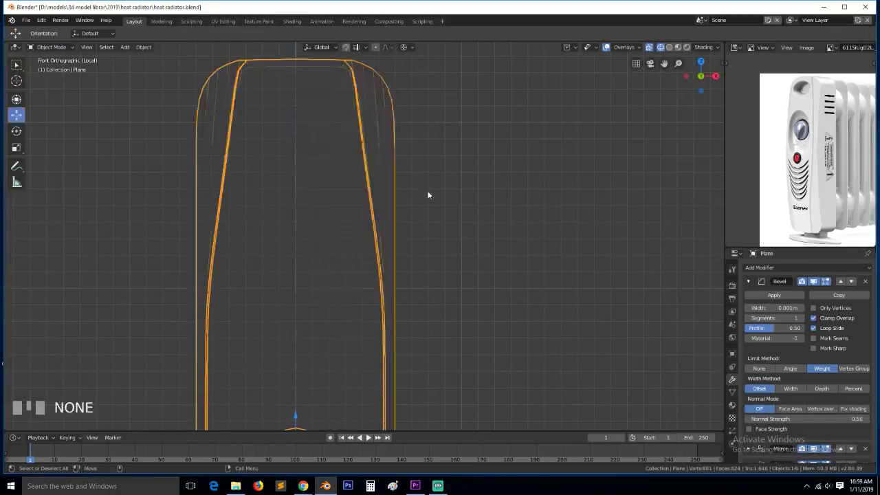
key("z")
left_click(500, 199)
scroll(497, 222, "down", 3)
key("Tab")
scroll(420, 253, "up", 2)
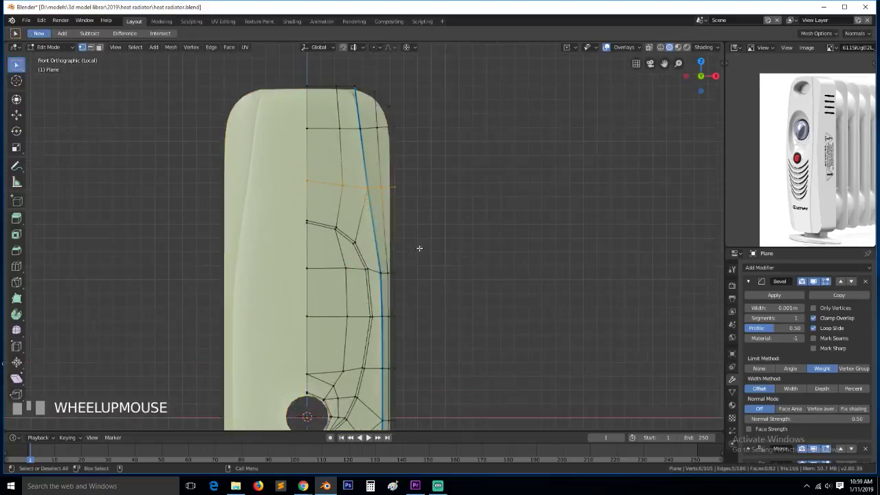
Centre the pivot on the selection and move the crease vertices on the row above the recess outward 0.0331 m along X
key("z")
left_click(327, 237)
key("a")
key("c")
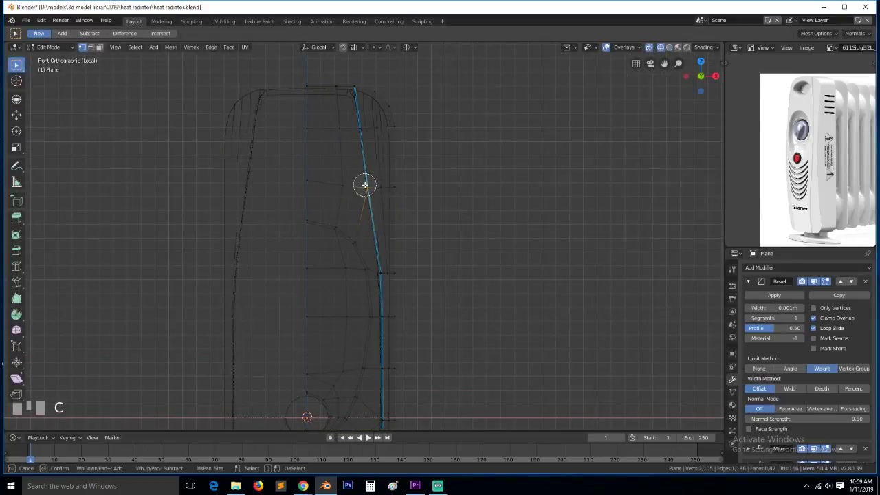
right_click(365, 185)
left_click(17, 115)
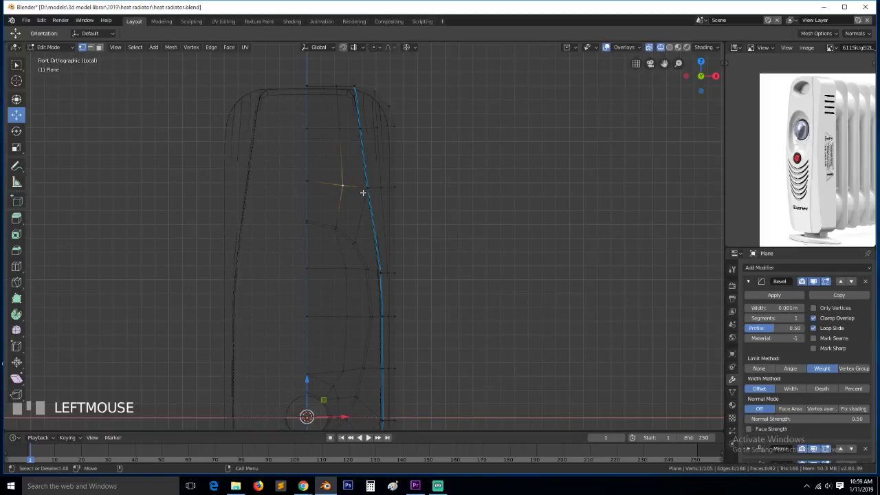
key("a")
key("c")
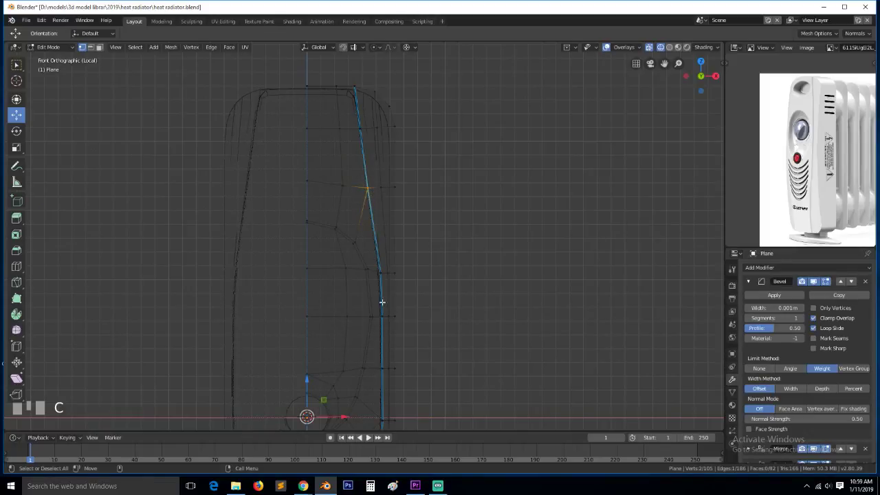
key("period")
left_click(404, 216)
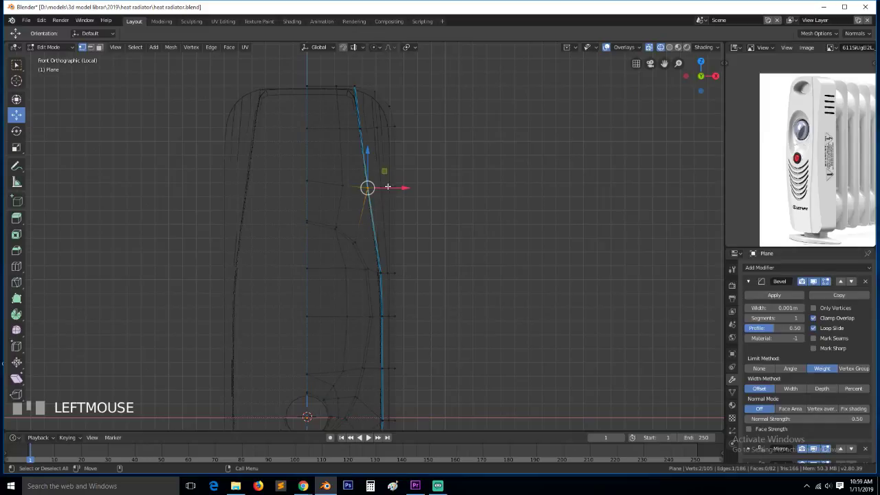
left_click_drag(399, 190, 401, 221)
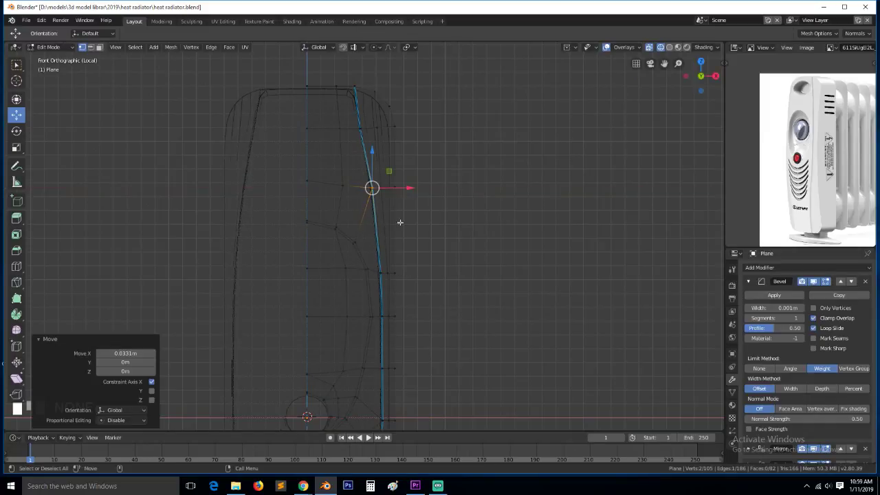
Inspect the reshaped side crease on the whole panel in solid shading from several angles
scroll(395, 268, "down", 4)
key("a")
key("z")
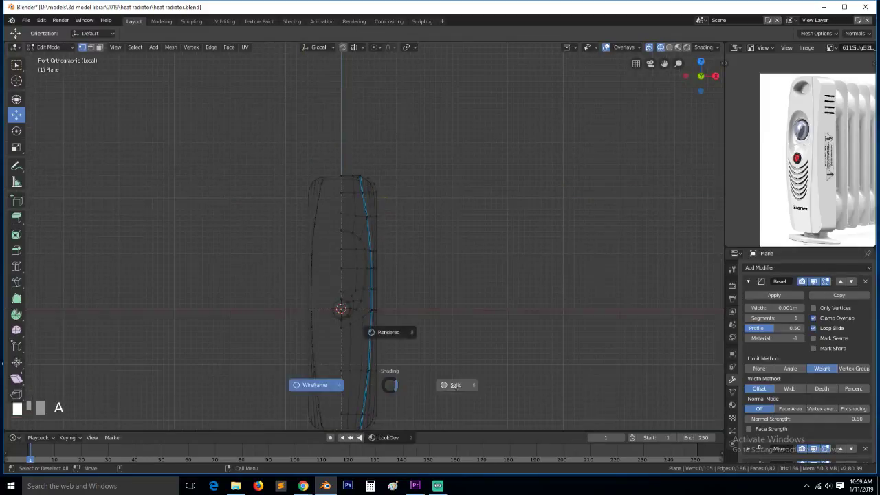
left_click(454, 386)
key("Tab")
scroll(421, 378, "down", 1)
key("grave")
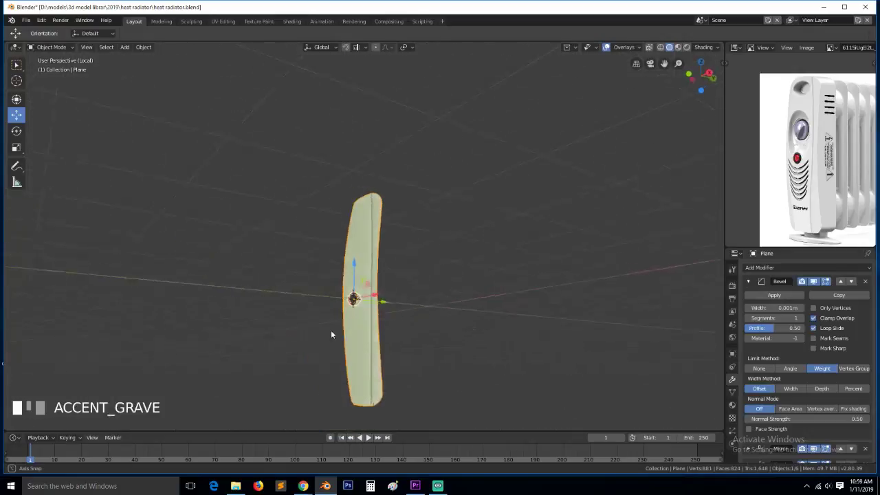
scroll(395, 302, "up", 3)
key("grave")
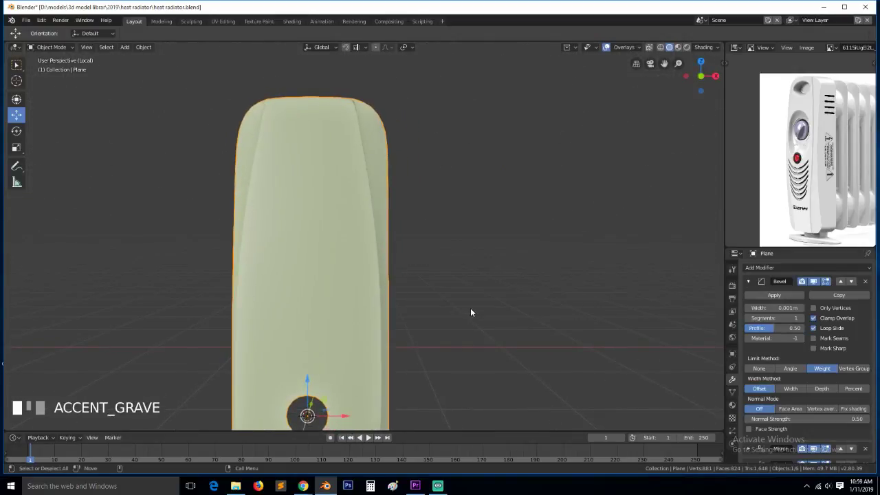
Move the crease vertices on the first edge row above the round hole slightly outward along X
key("KP_1")
key("Tab")
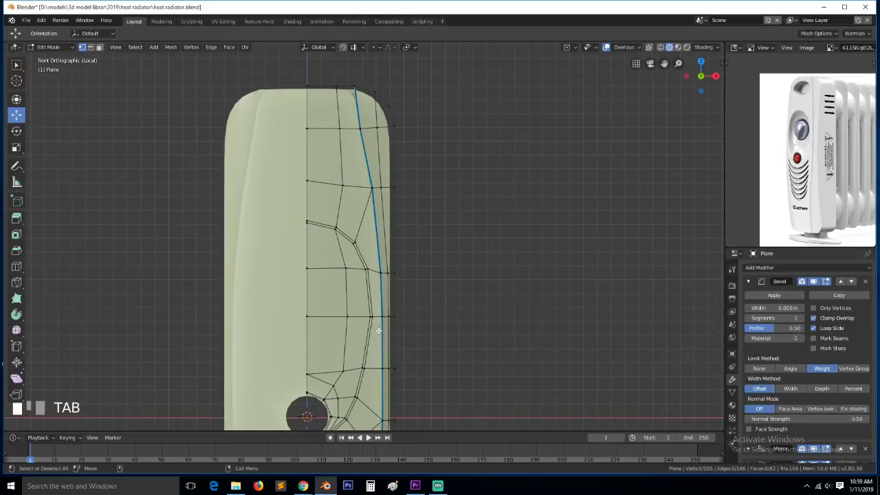
scroll(382, 324, "down", 2)
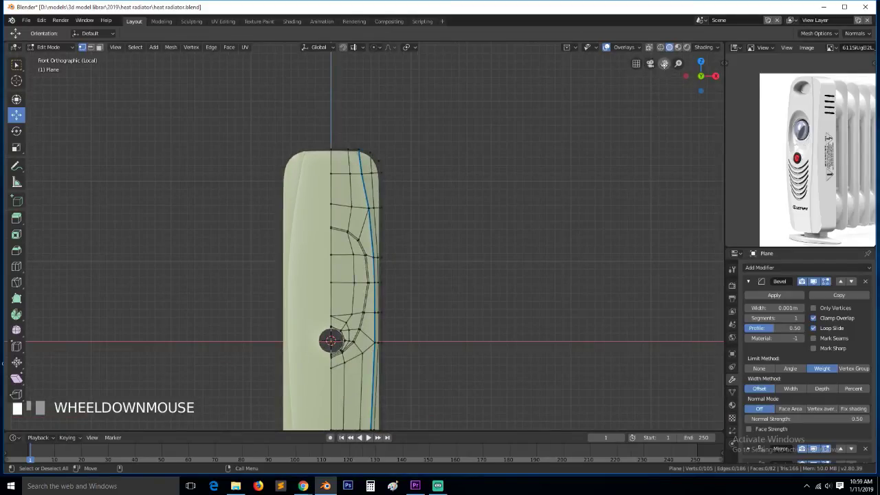
left_click_drag(664, 64, 665, 0)
scroll(454, 217, "up", 5)
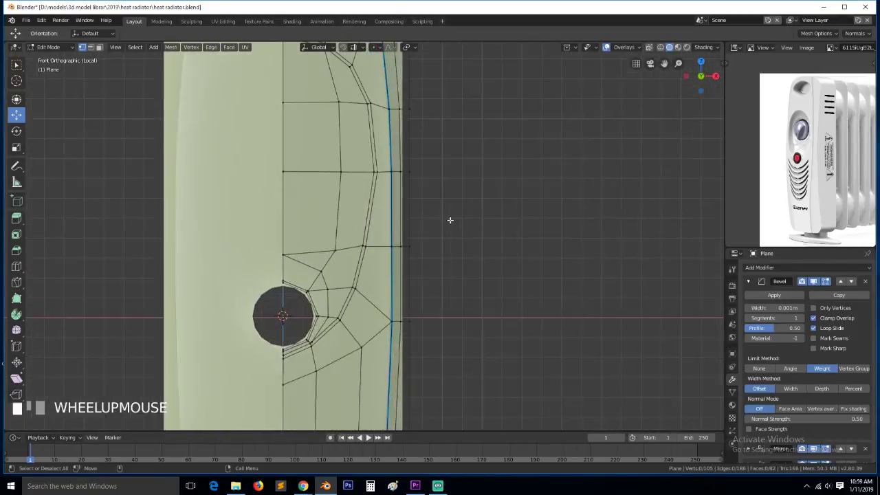
key("z")
left_click(351, 220)
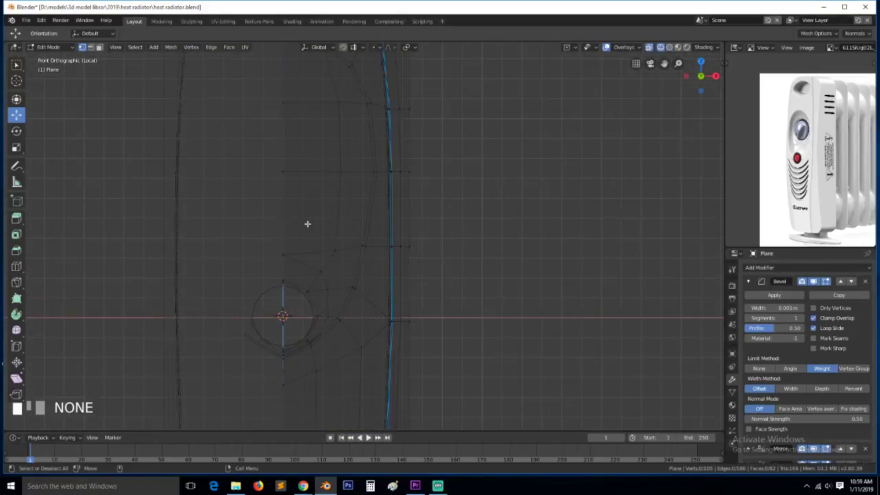
key("c")
left_click(390, 252)
right_click(392, 249)
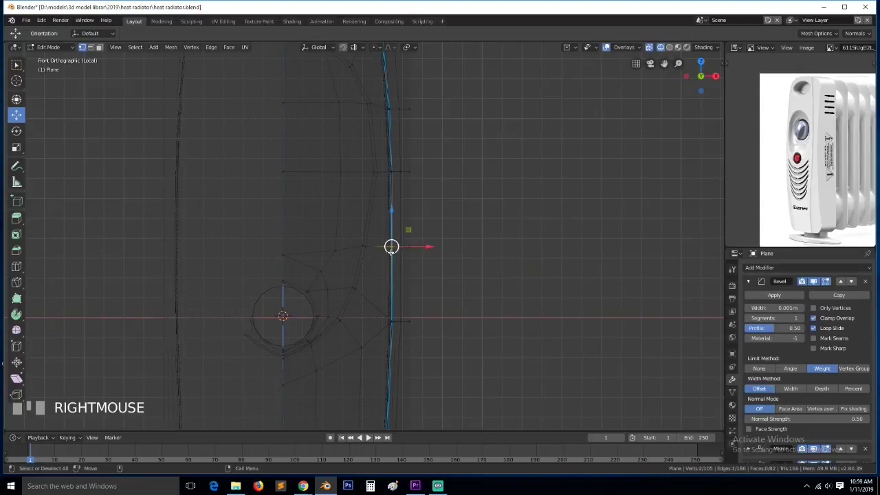
left_click_drag(432, 252, 428, 248)
Move the crease vertices on the second edge row above the round hole slightly outward along X and check the shape in solid shading
key("alt+a")
key("c")
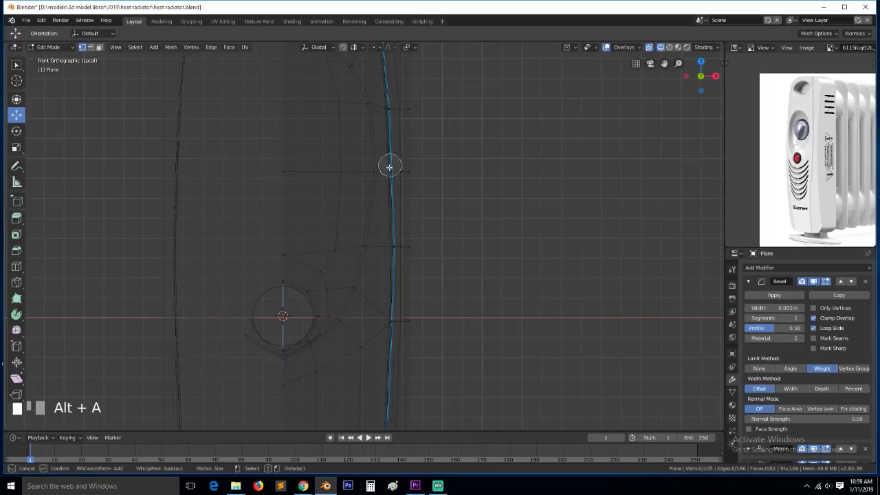
left_click(389, 167)
right_click(387, 171)
key("alt+a")
key("c")
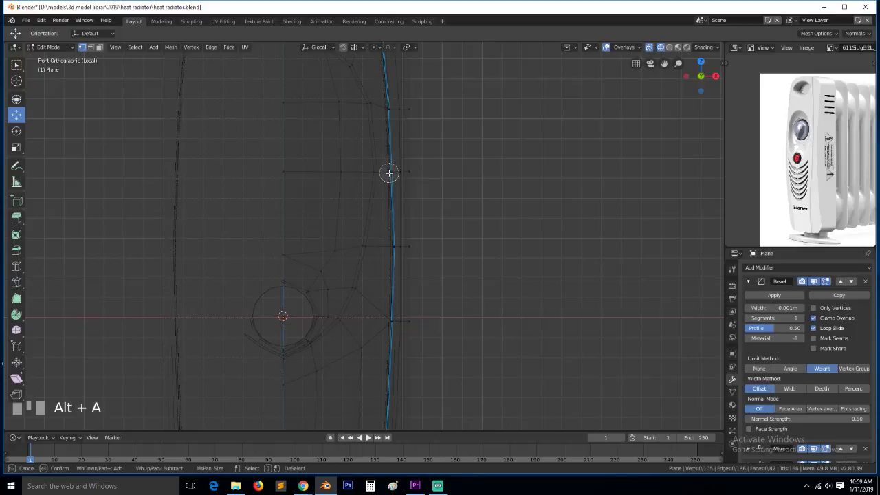
left_click(389, 172)
right_click(391, 171)
left_click_drag(424, 171, 428, 175)
key("Tab")
key("z")
left_click(481, 247)
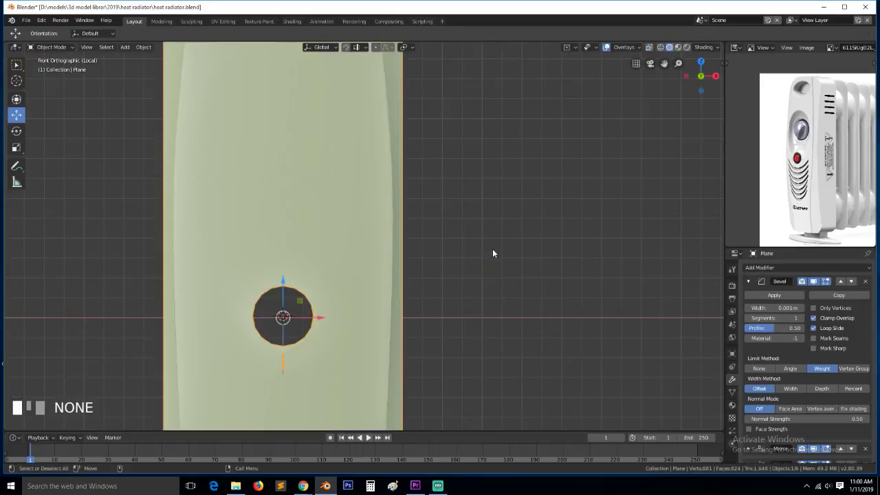
scroll(494, 252, "down", 6)
key("alt+a")
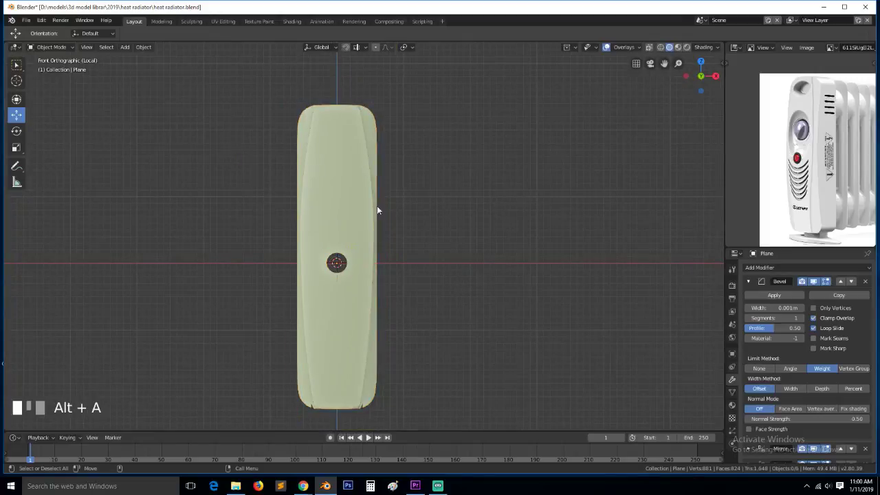
Select the edges along the panel's top from the side crease to the centreline and set their edge bevel weight to 1
key("Tab")
key("alt+a")
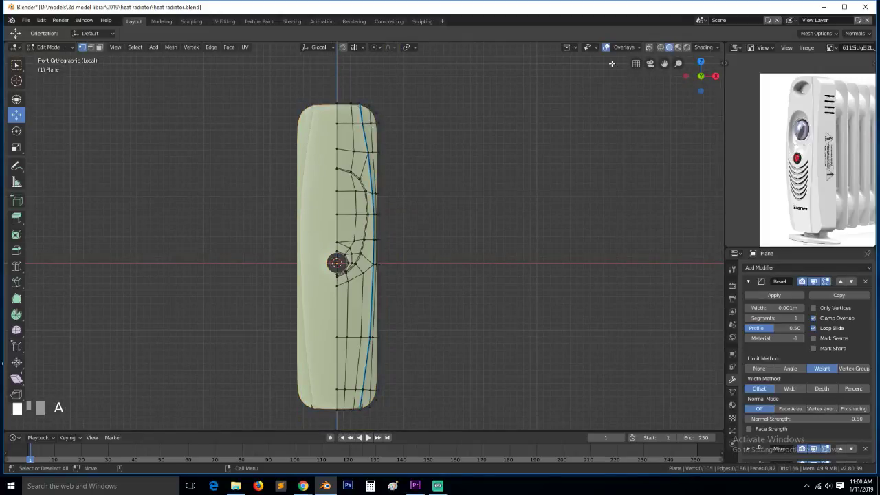
left_click_drag(665, 64, 654, 125)
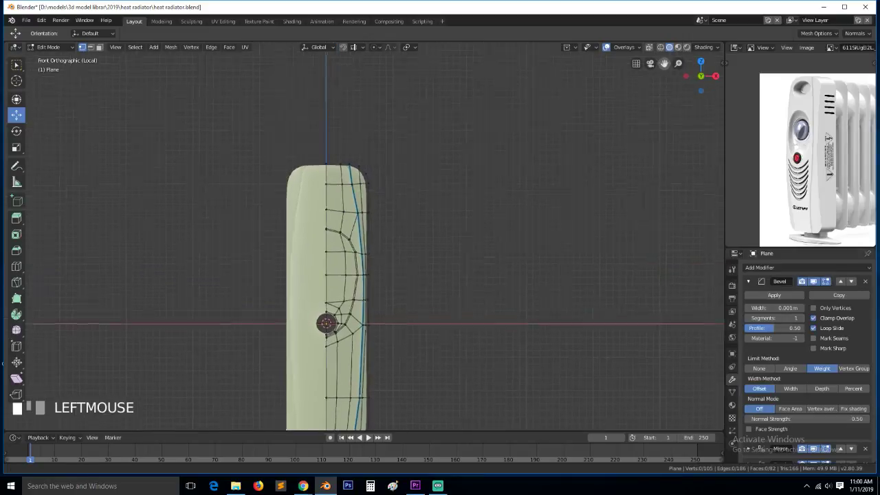
scroll(436, 193, "up", 3)
middle_click_drag(436, 192, 356, 123)
key("2")
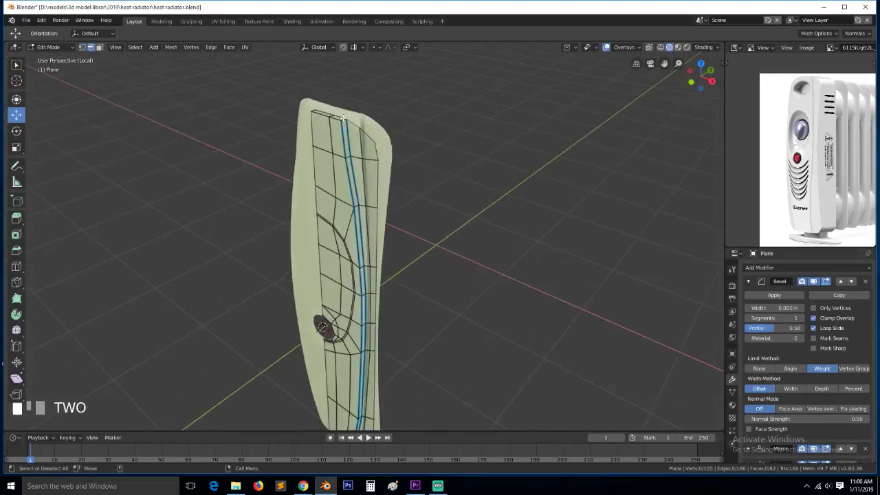
left_click(343, 119)
left_click(317, 111, "ctrl")
key("ctrl+e")
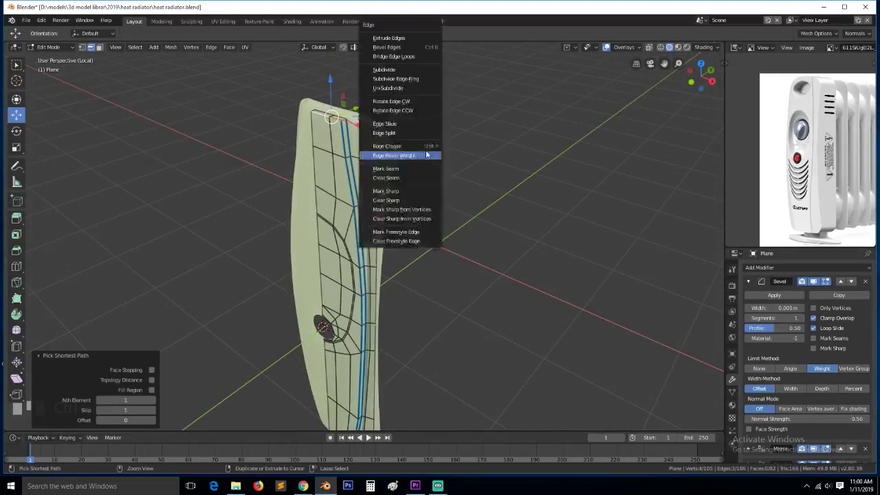
left_click(426, 155)
key("1")
left_click(427, 151)
key("a")
Select the edges along the panel's bottom from the side crease to the centreline and set their edge bevel weight to 1
key("grave")
middle_click_drag(409, 229, 355, 313)
scroll(370, 269, "down", 4)
key("Tab")
left_click(355, 312)
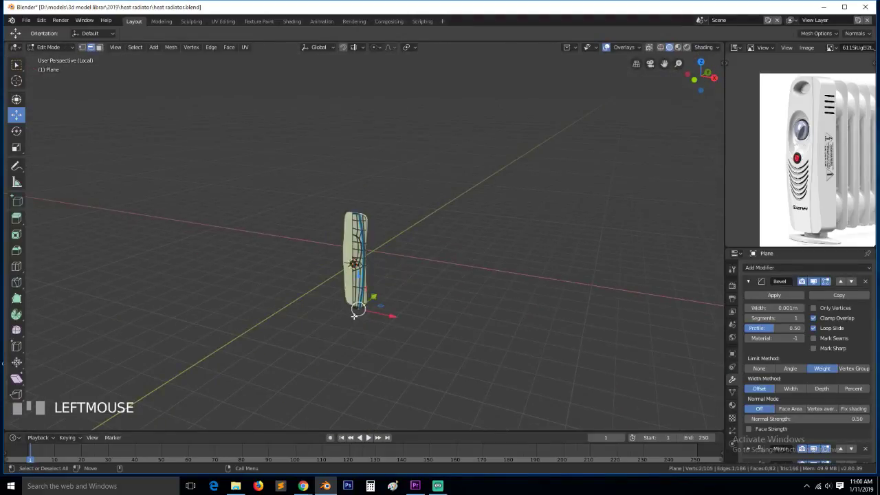
key("KP_Decimal")
key("grave")
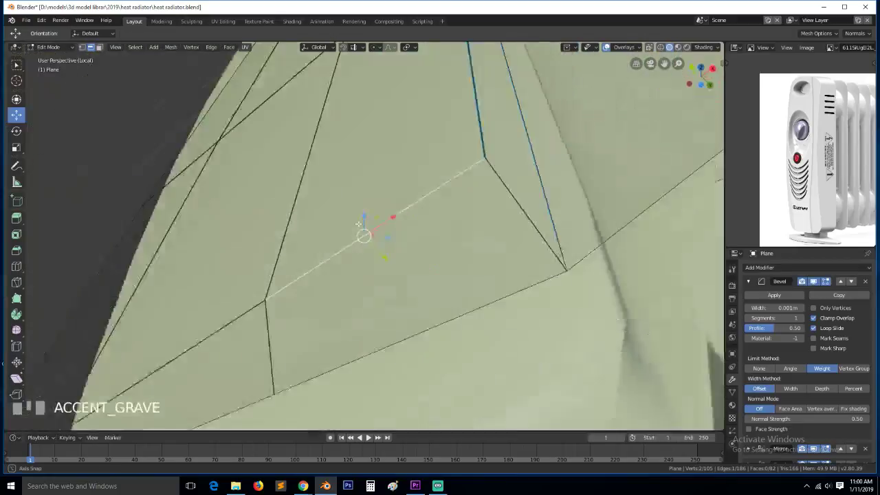
left_click(505, 186, "alt")
left_click(337, 261, "alt+shift")
scroll(371, 267, "down", 5)
key("ctrl+e")
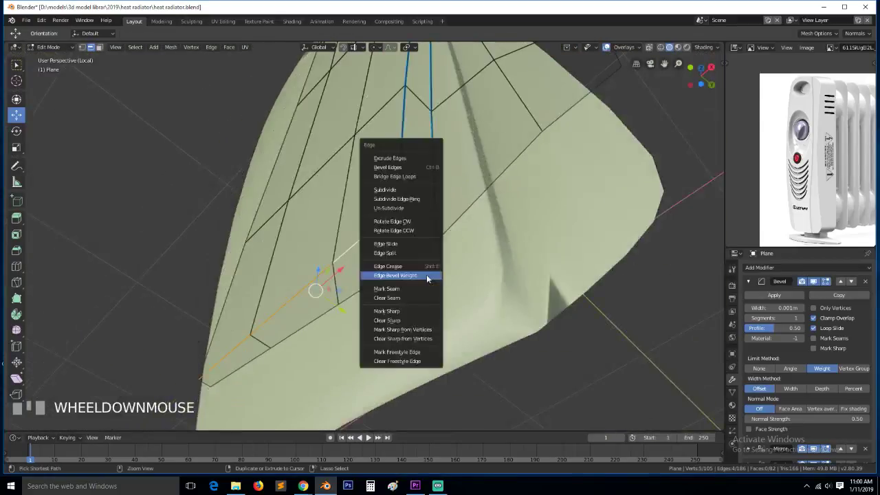
left_click(427, 277)
type("1")
key("Tab")
Check the bevelled bottom edge in Object Mode, then leave local view and show the whole scene from the front
key("grave")
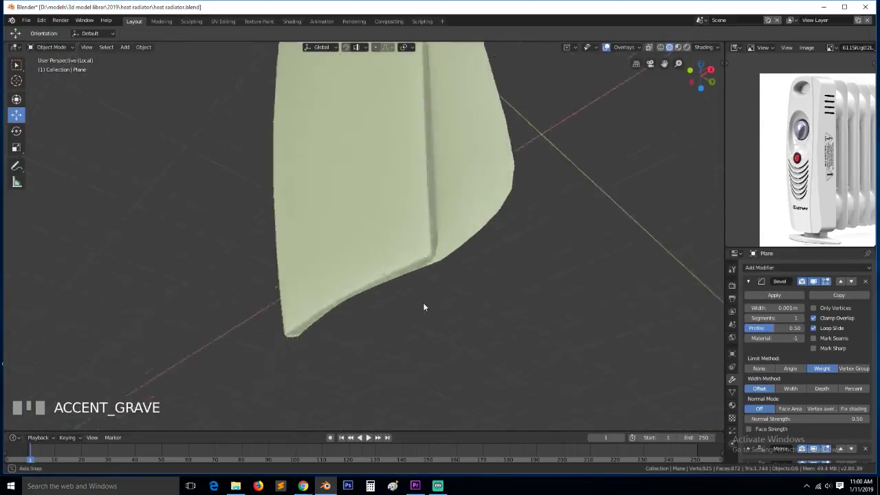
key("Tab")
scroll(460, 283, "down", 3)
key("Tab")
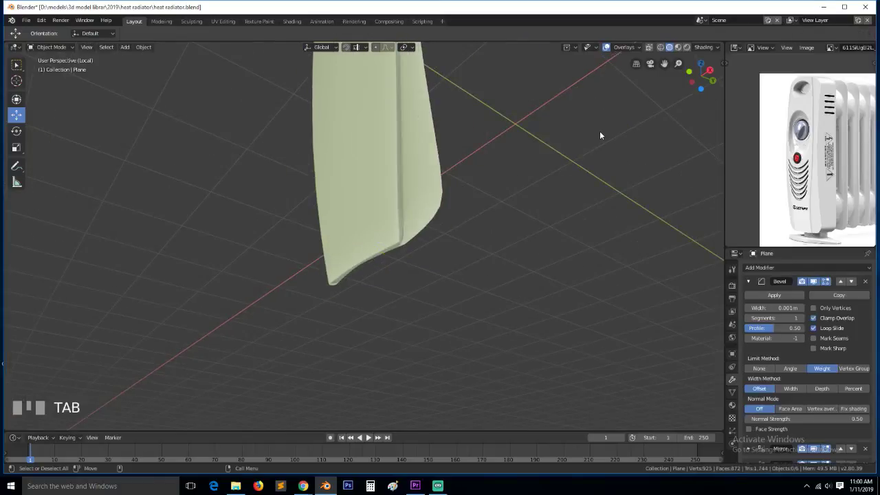
key("KP_1")
left_click_drag(664, 64, 691, 313)
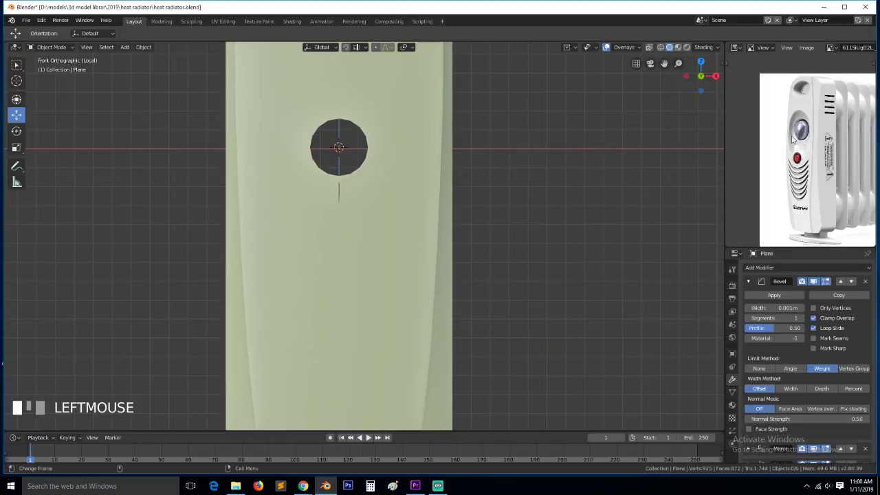
key("KP_Divide")
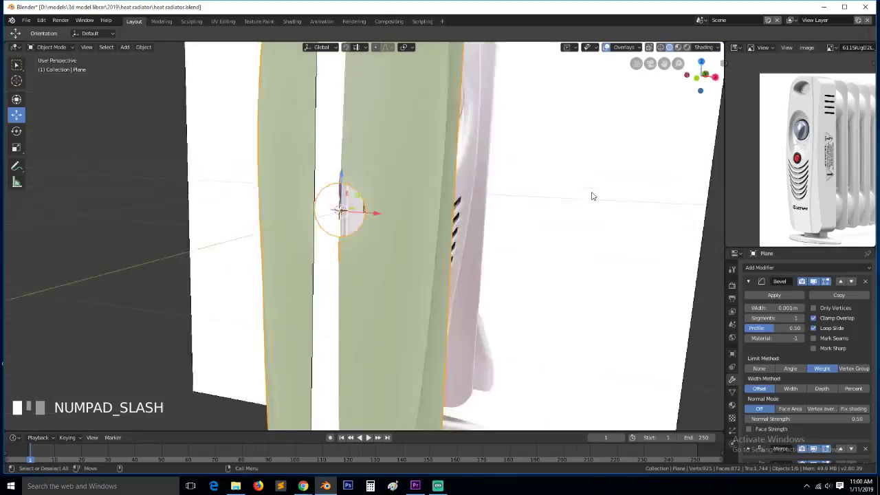
key("KP_1")
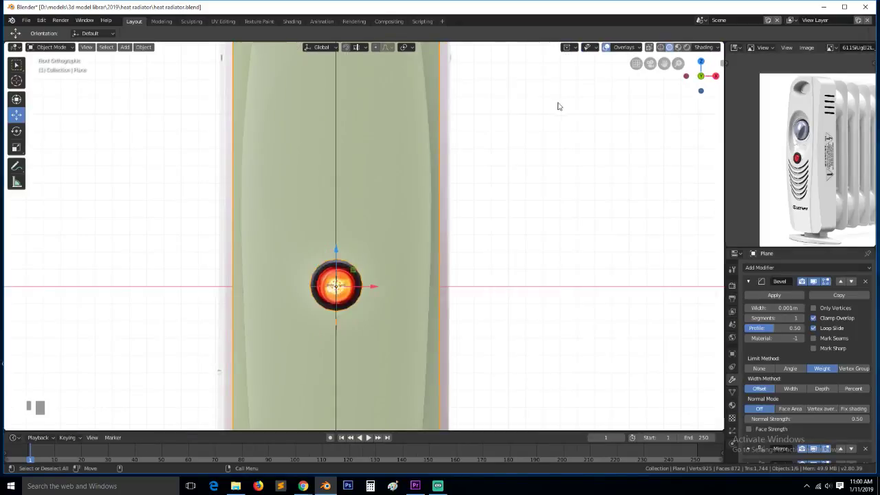
Save the file and save an incremented copy as heat radiator1.blend
key("ctrl+s")
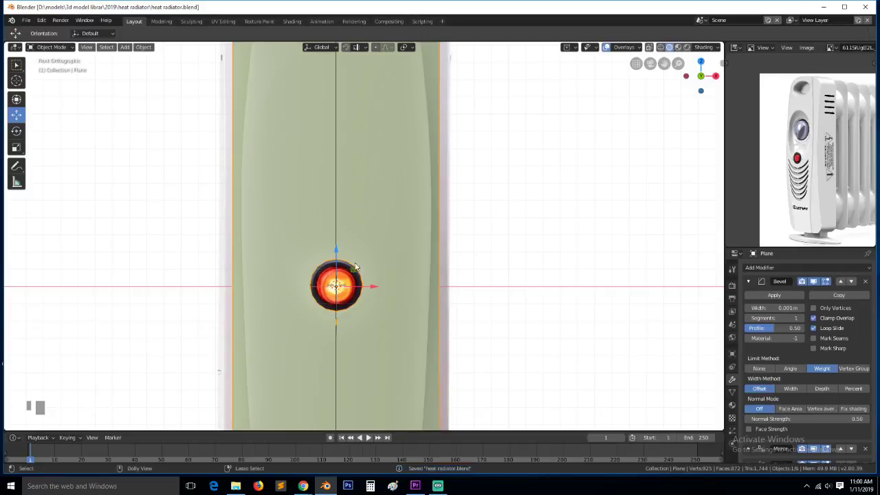
key("ctrl+shift+s")
left_click(810, 69)
left_click(844, 59)
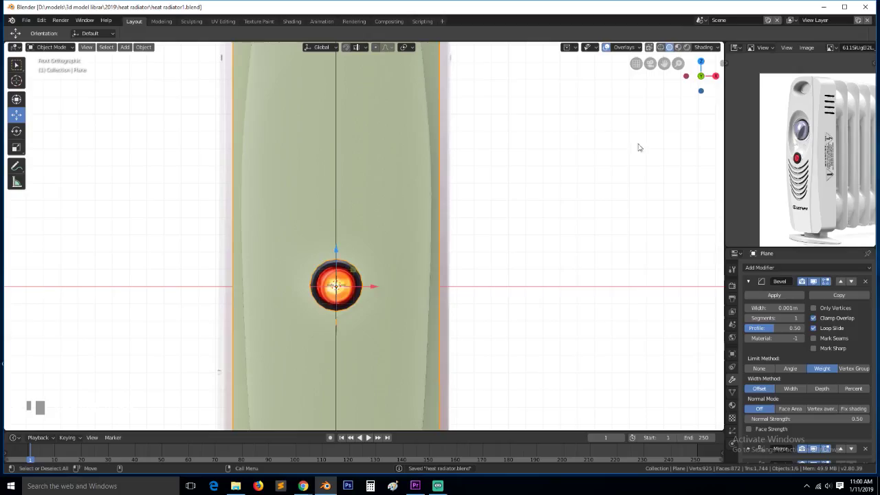
Select the three centreline vertices between the dial surround's top edge and the round hole and move them about 0.165 m back along Y
key("Tab")
scroll(337, 286, "up", 5)
key("z")
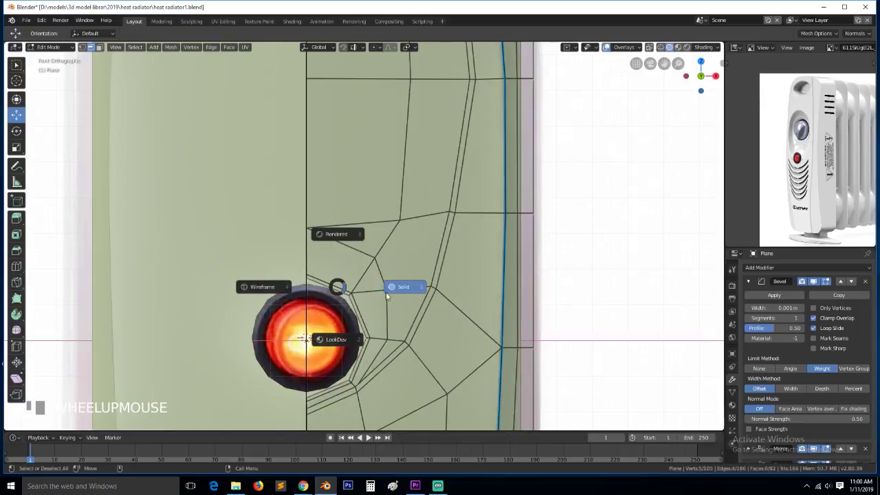
left_click(279, 287)
scroll(327, 135, "down", 2)
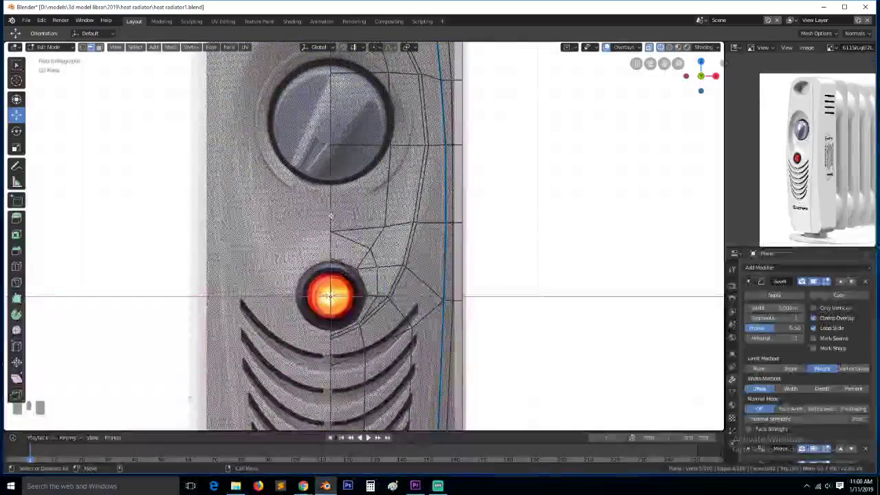
scroll(333, 135, "down", 3)
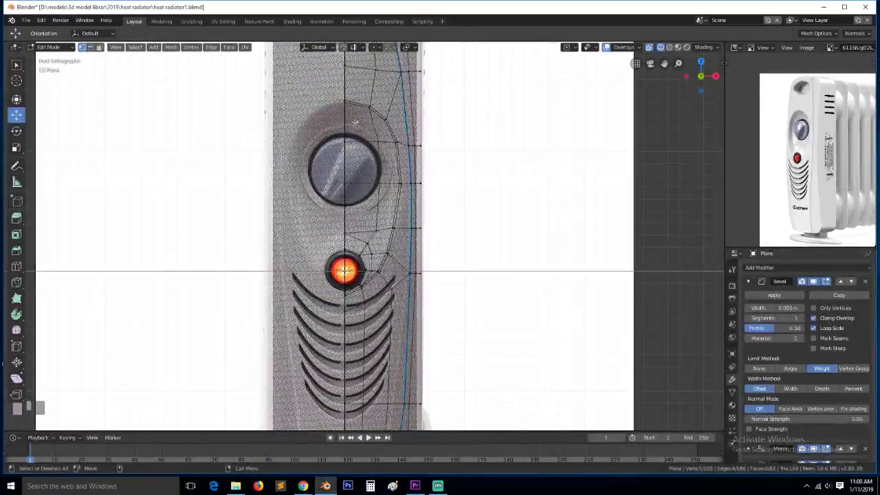
left_click(347, 181, "ctrl")
left_click(342, 231, "ctrl")
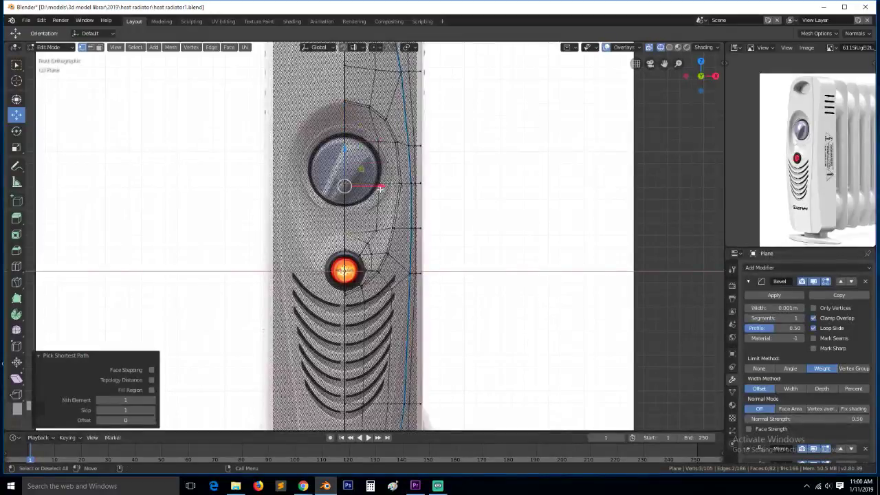
middle_click_drag(344, 230, 303, 245)
key("z")
left_click(403, 200)
scroll(403, 200, "up", 2)
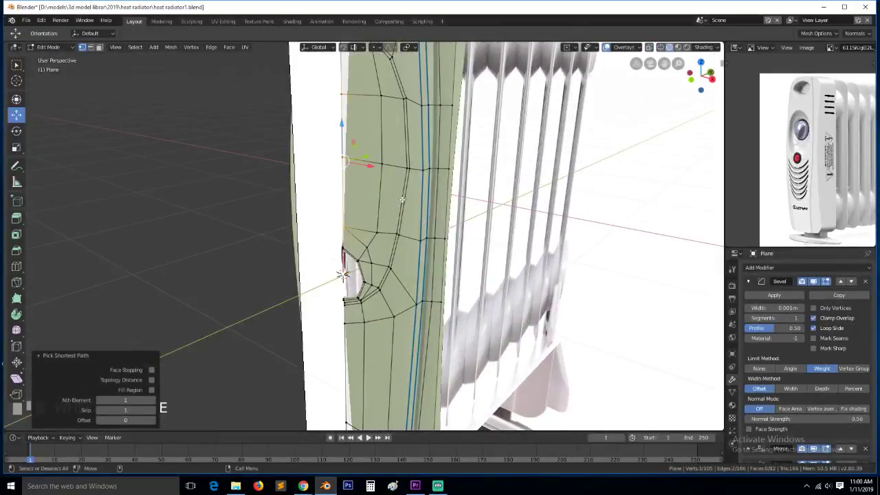
left_click_drag(371, 157, 385, 148)
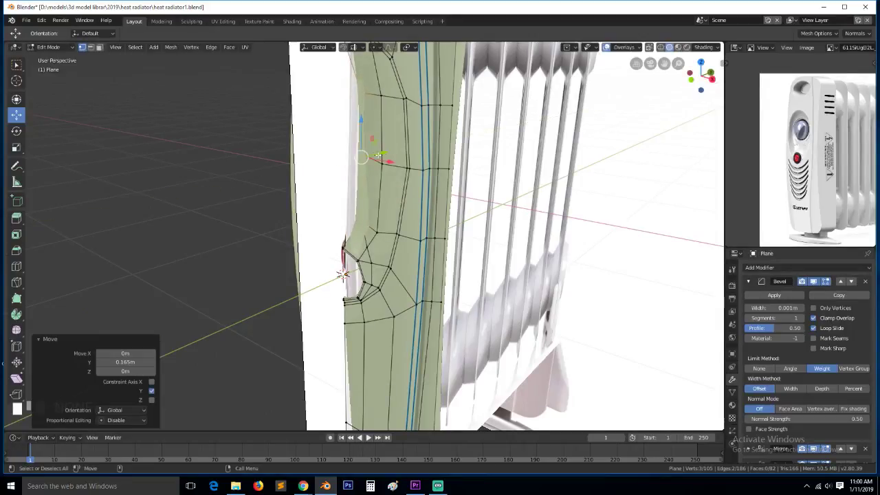
Move only the middle centreline vertex of the dial recess about 0.07 m further back along Y
key("alt+a")
left_click(364, 153)
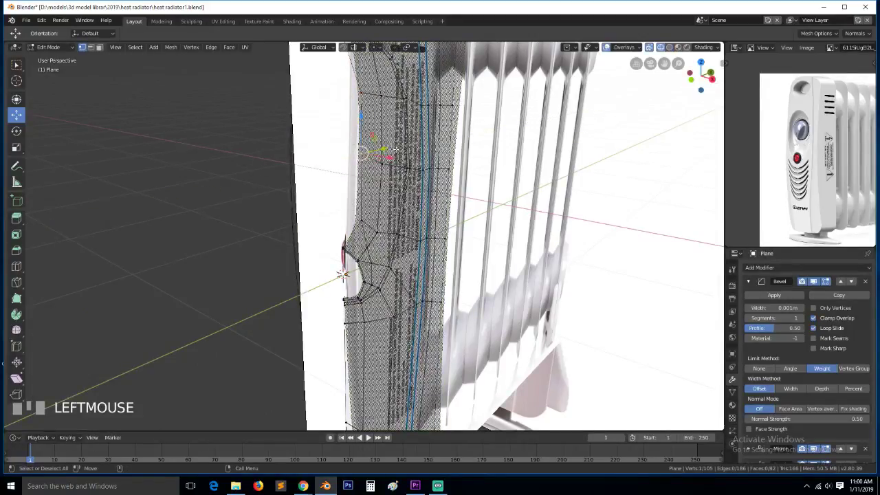
left_click_drag(388, 148, 396, 144)
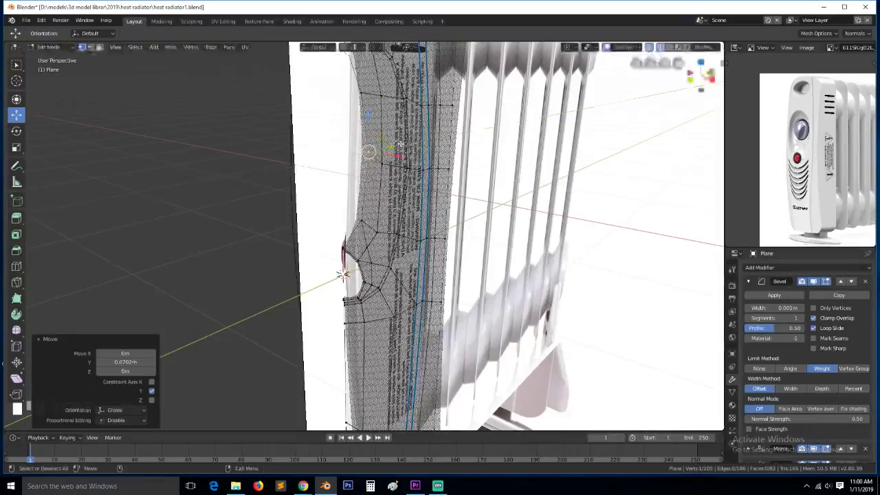
In the right side view, move the recess's lower centreline vertex deeper and shift the middle one about -0.02 m in Y and 0.009 m in Z
key("KP_3")
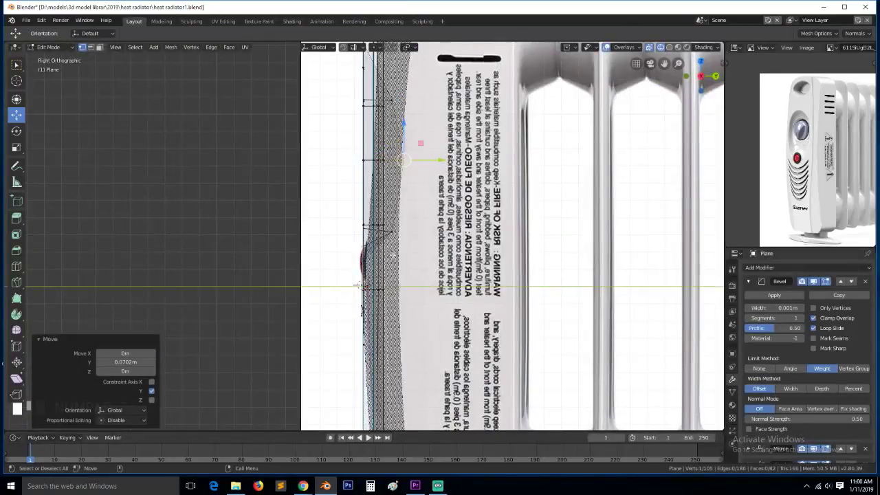
left_click(397, 241)
scroll(397, 244, "up", 2)
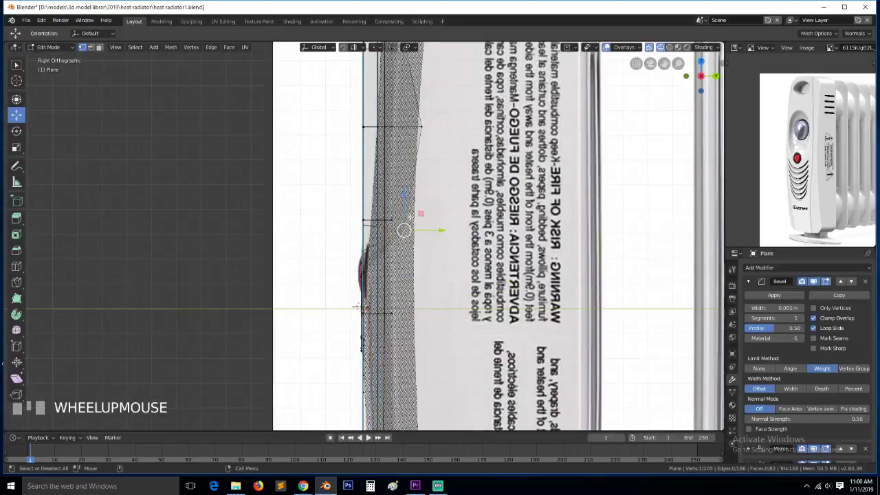
key("g")
left_click(406, 214)
left_click(425, 129)
key("g")
left_click(422, 132)
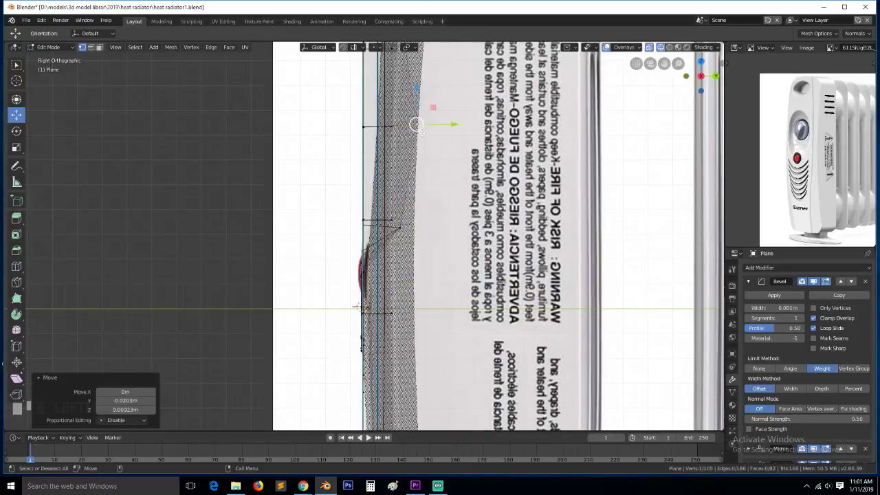
Select the three vertices in the column beside the recess's centreline and move them about 0.08 m back along Y
scroll(422, 132, "down", 4)
middle_click_drag(330, 131, 407, 147)
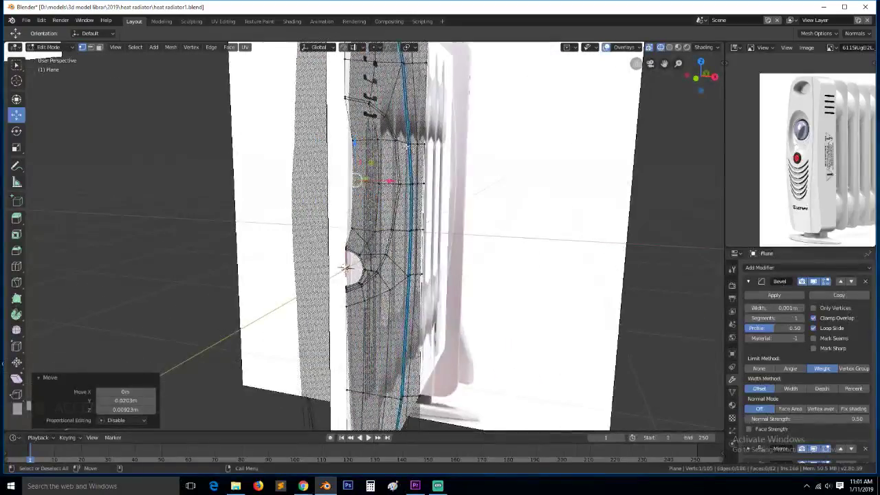
left_click(376, 141, "ctrl")
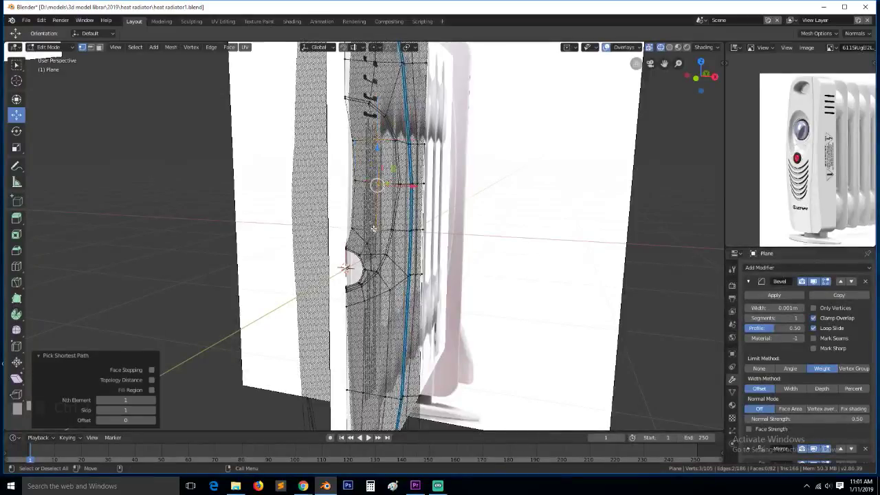
key("KP_3")
left_click_drag(399, 185, 413, 187)
middle_click_drag(410, 187, 473, 198)
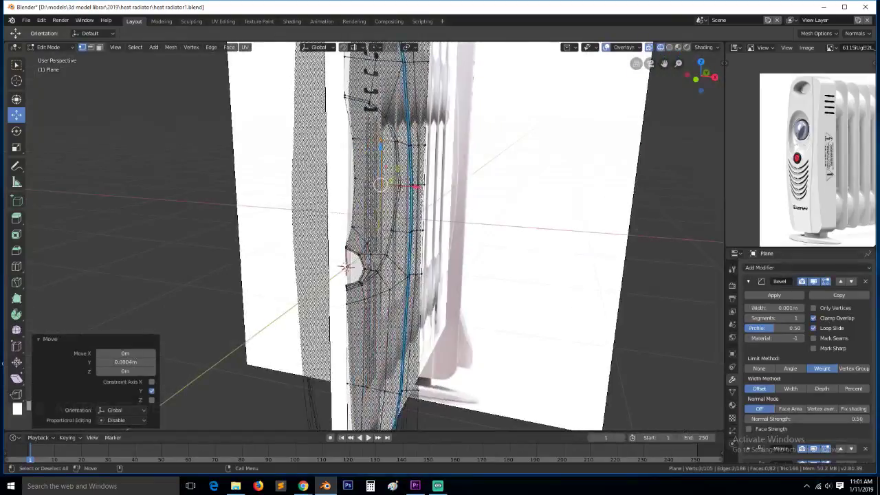
Move the middle vertex of the column beside the centreline further back along Y and check the dial recess in solid shading
key("alt+a")
left_click(389, 185)
key("KP_3")
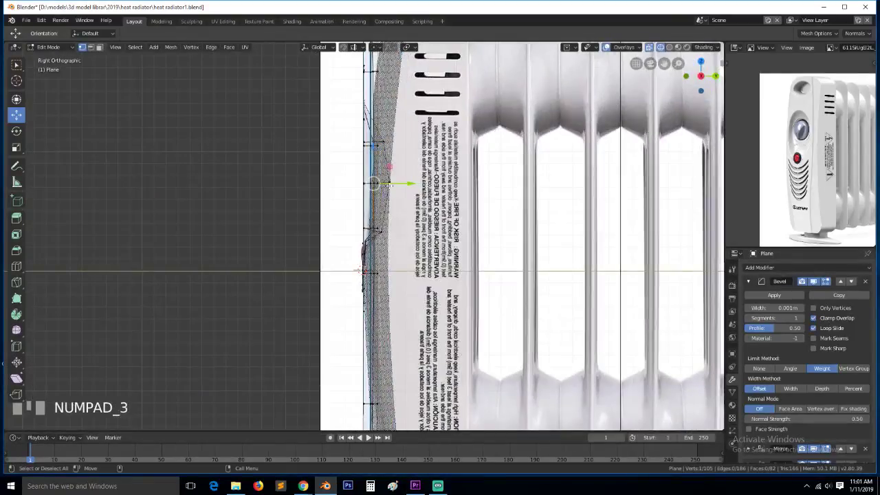
scroll(406, 145, "up", 4)
left_click_drag(413, 143, 431, 143)
key("Tab")
key("z")
left_click(467, 180)
mouse_move(475, 185)
middle_mouse_down()
mouse_move(554, 196)
mouse_move(415, 160)
mouse_move(446, 165)
mouse_move(411, 169)
mouse_move(428, 169)
mouse_move(408, 140)
middle_mouse_up()
scroll(550, 193, "down", 5)
Merge the two close vertices at the lower outer corner of the round hole's surrounding edge loops into one
key("Tab")
scroll(405, 171, "up", 3)
key("alt+a")
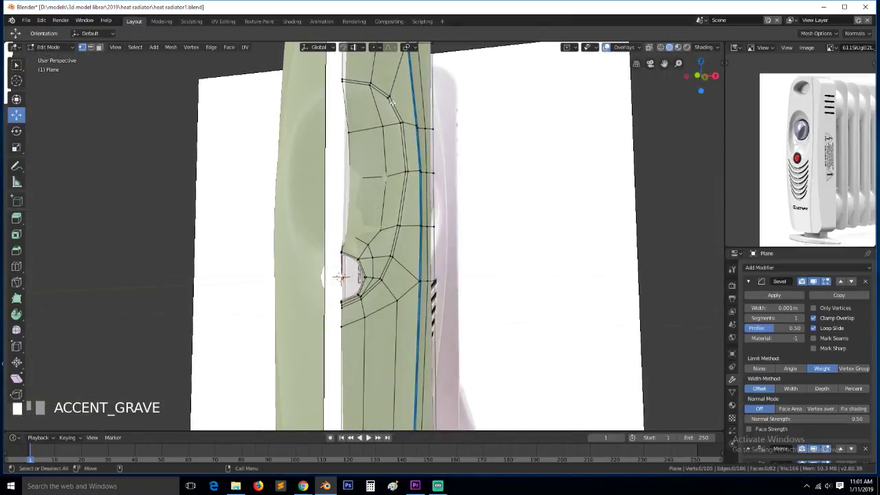
scroll(433, 133, "up", 3)
key("ctrl+r")
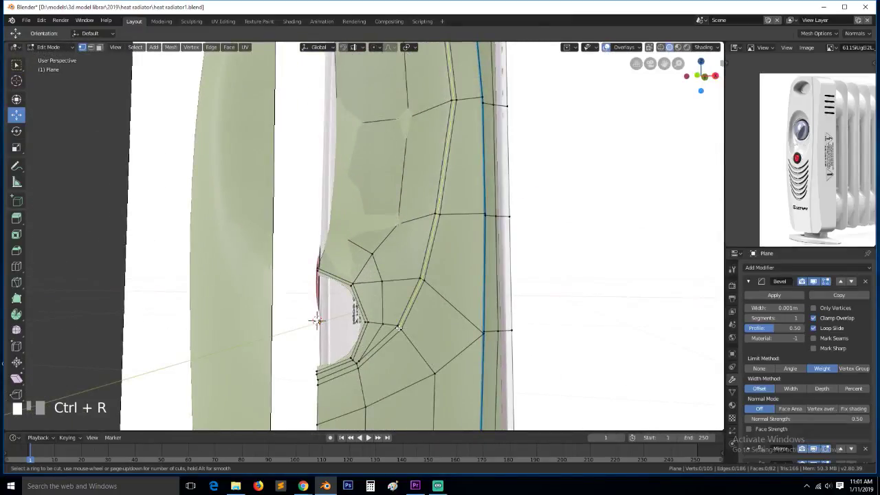
left_click(399, 330)
left_click(389, 345)
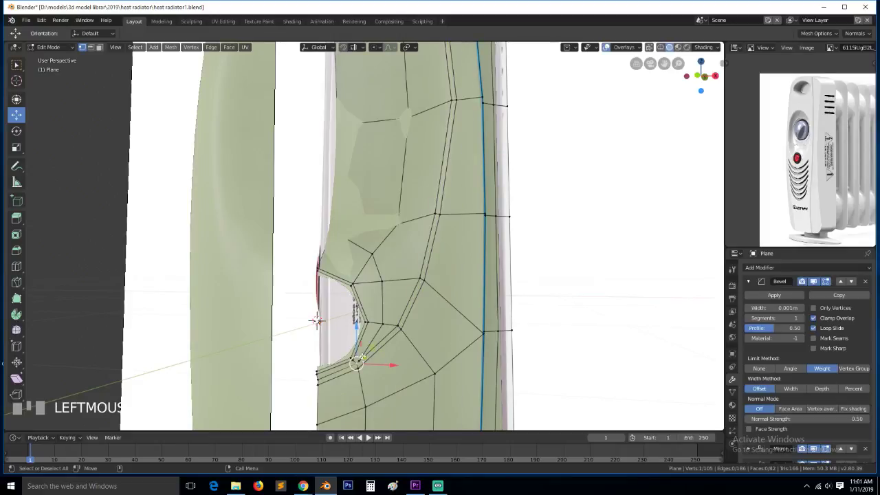
key("KP_Decimal")
key("alt+a")
left_click(387, 208)
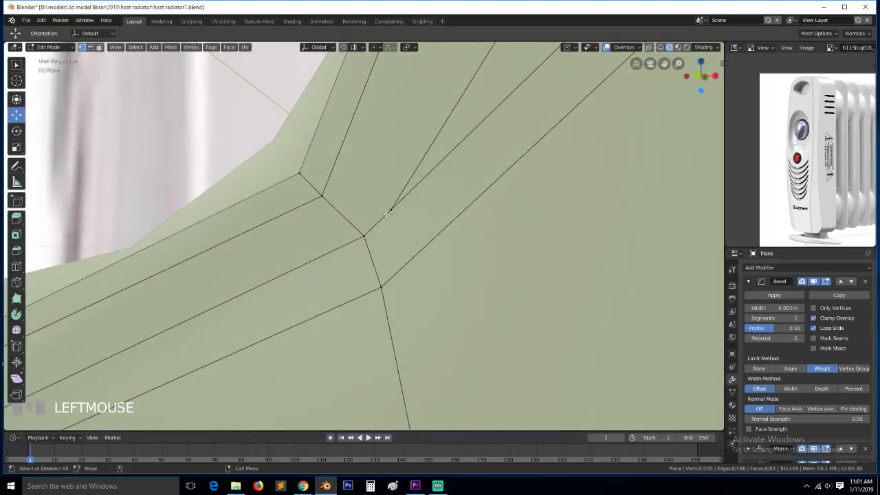
left_click(388, 214, "shift")
left_click(388, 214)
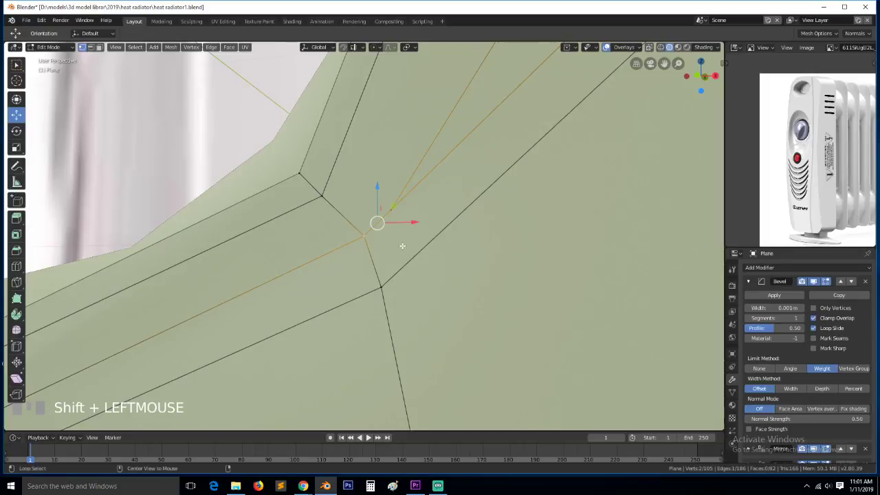
key("m")
left_click(403, 245)
Add a loop cut within the narrow face strip around the dial recess and round hole, near its inner edge, and check the shading
key("ctrl+r")
left_click(386, 262)
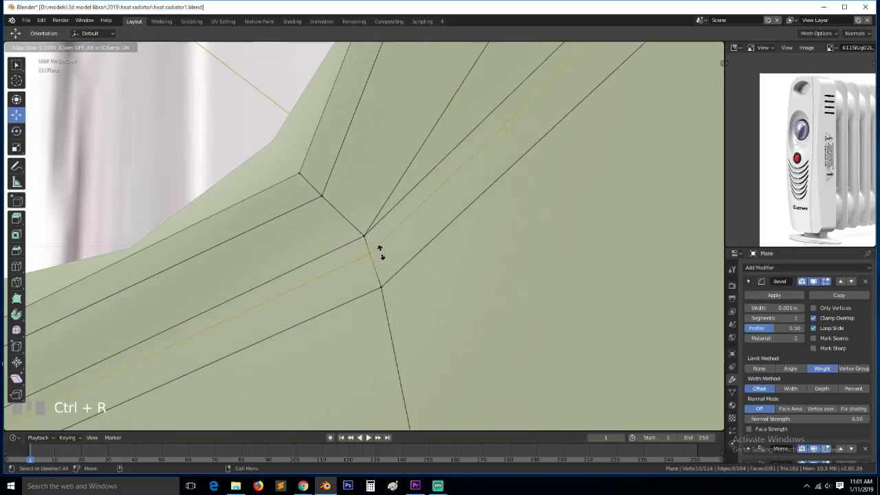
left_click(381, 246)
key("Tab")
scroll(389, 244, "down", 15)
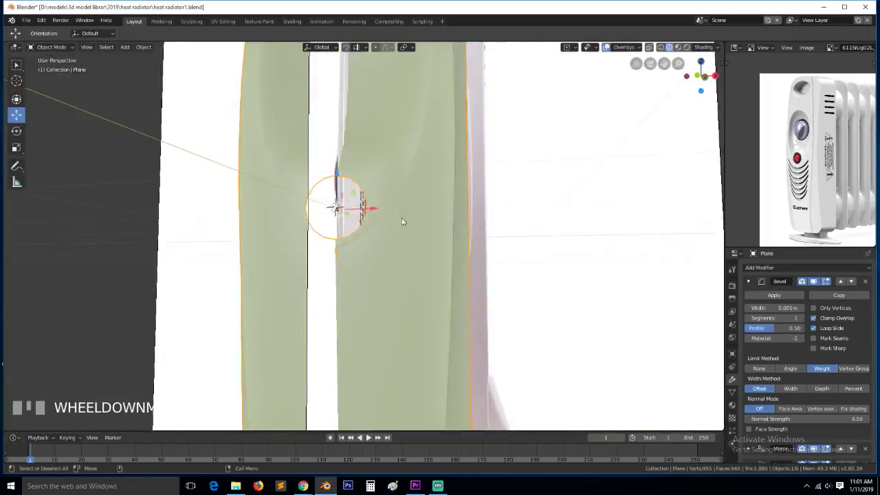
middle_click_drag(403, 221, 394, 167)
scroll(413, 196, "up", 6)
key("Tab")
scroll(406, 166, "up", 4)
scroll(395, 168, "up", 2)
Delete the extra edge loop running through the narrow strip around the dial recess and round hole
key("alt+a")
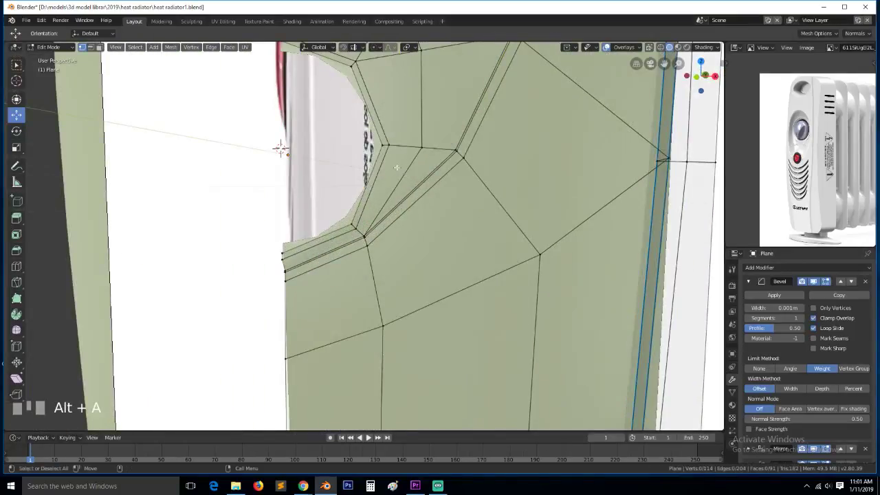
left_click(428, 177, "alt")
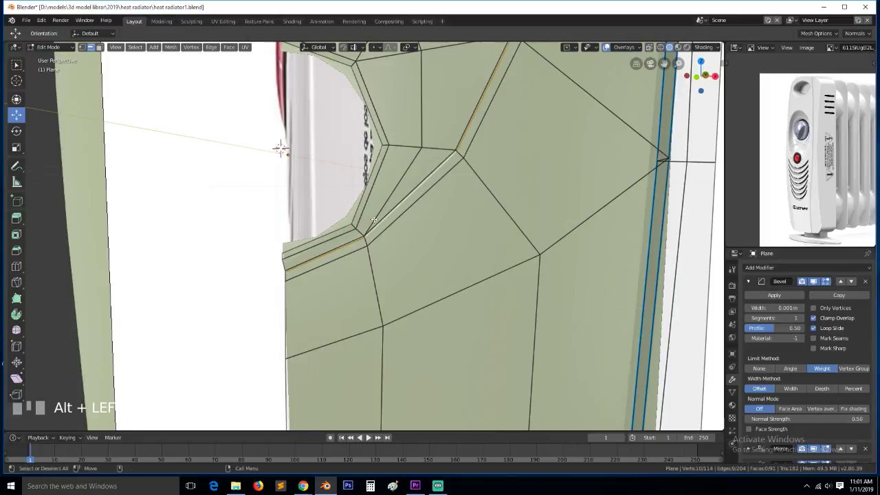
right_click(423, 216)
left_click(412, 313)
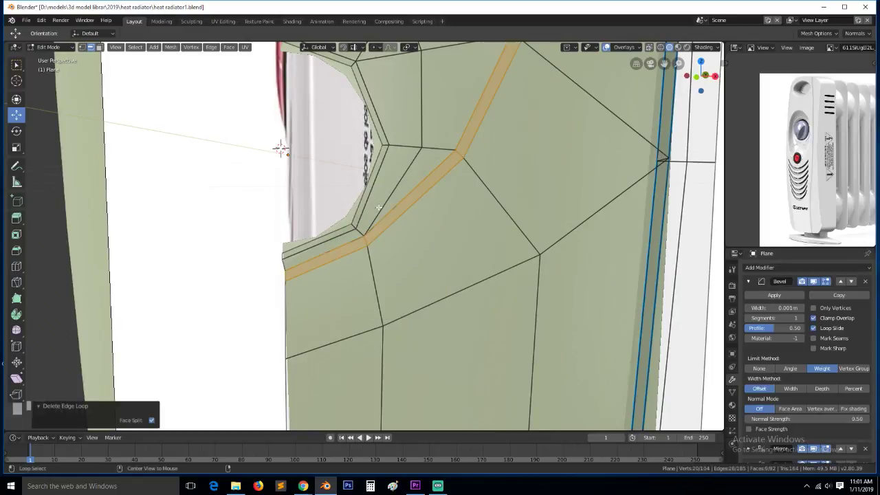
Apply edge bevel weight to the outer edge loops around the round hole and check the panel's shading in object mode
left_click(386, 212, "alt")
left_click(373, 224, "alt+shift")
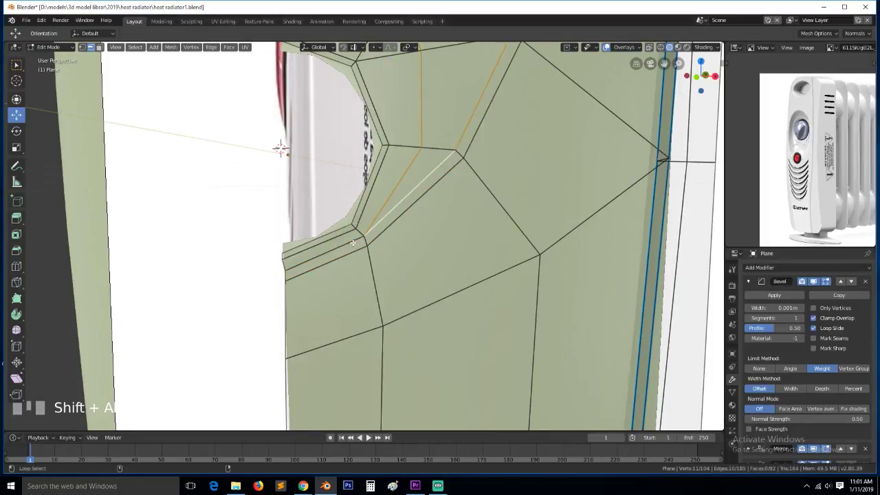
scroll(353, 243, "down", 3)
key("ctrl+e")
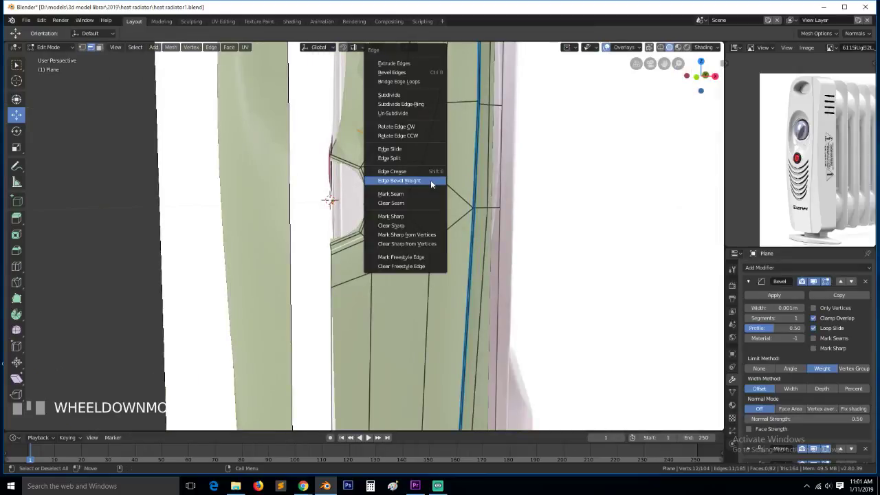
left_click(431, 180)
key("Tab")
scroll(433, 186, "down", 3)
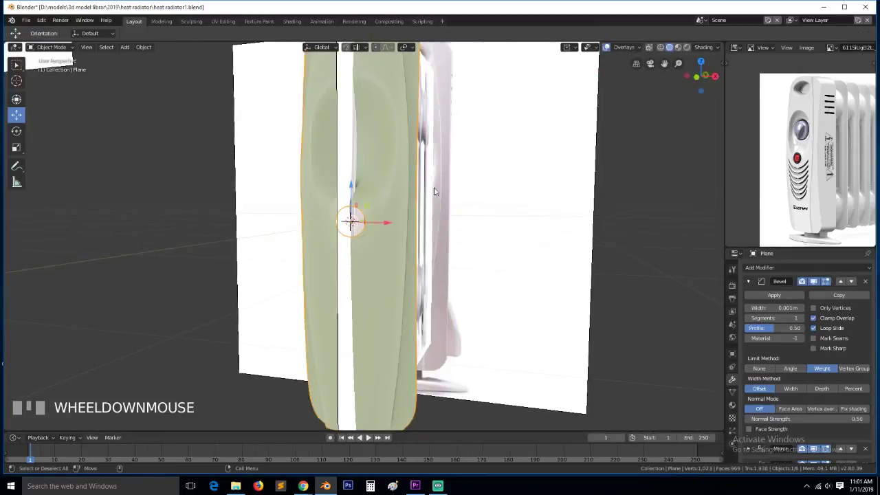
middle_click_drag(435, 192, 411, 192)
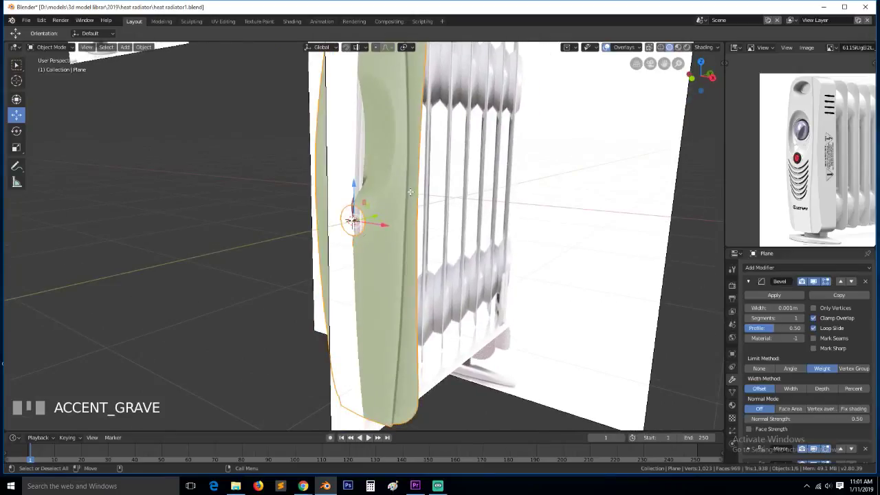
Reposition the centreline vertex just above the round hole in the right side view and check the mirrored shading
key("Tab")
scroll(377, 182, "up", 2)
key("1")
left_click(363, 151)
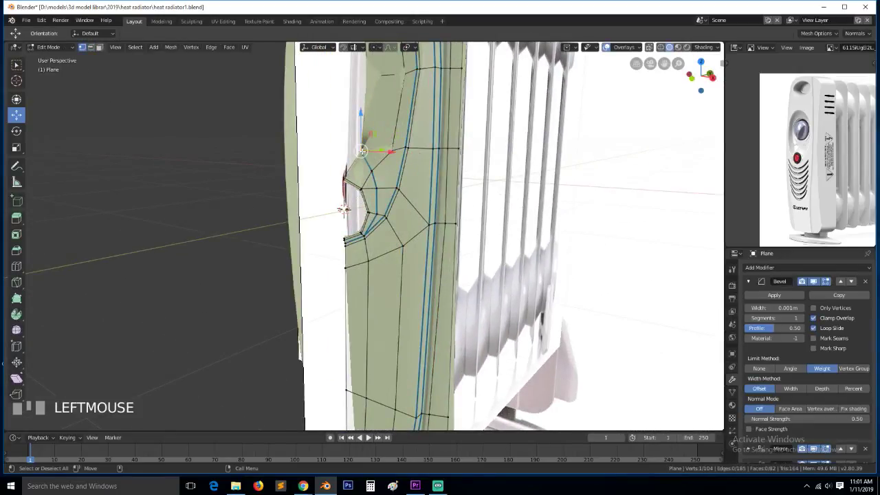
key("KP_3")
scroll(358, 186, "up", 4)
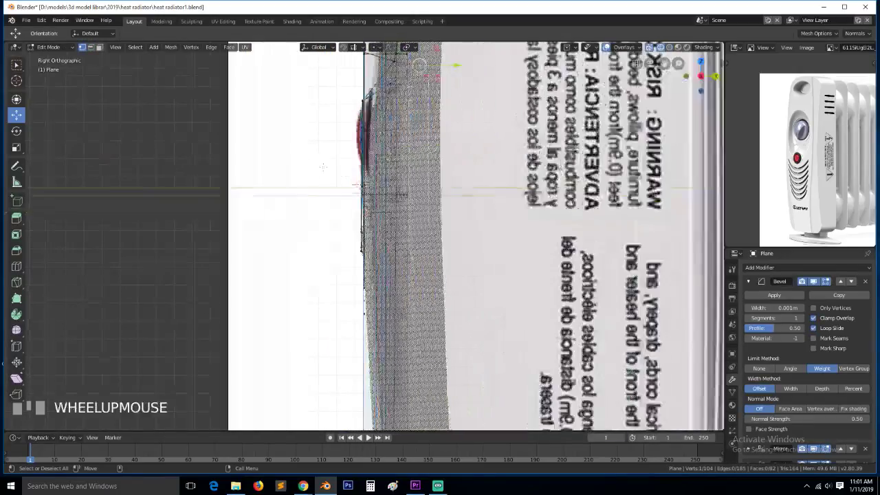
key("g")
left_click(361, 182)
mouse_move(361, 183)
middle_mouse_down()
mouse_move(311, 185)
mouse_move(340, 210)
middle_mouse_up()
key("alt+z")
key("Tab")
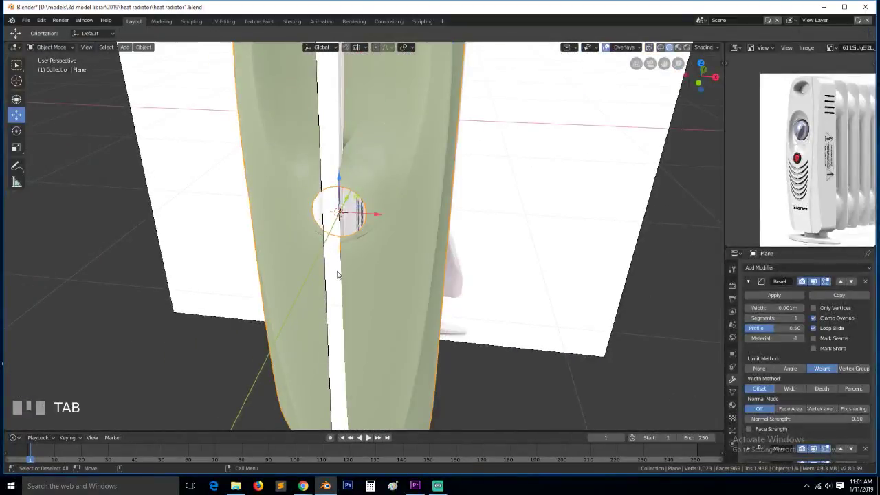
Hide the reference image crossing the panel's centreline and reselect the front panel
left_click(337, 275)
key("h")
key("grave")
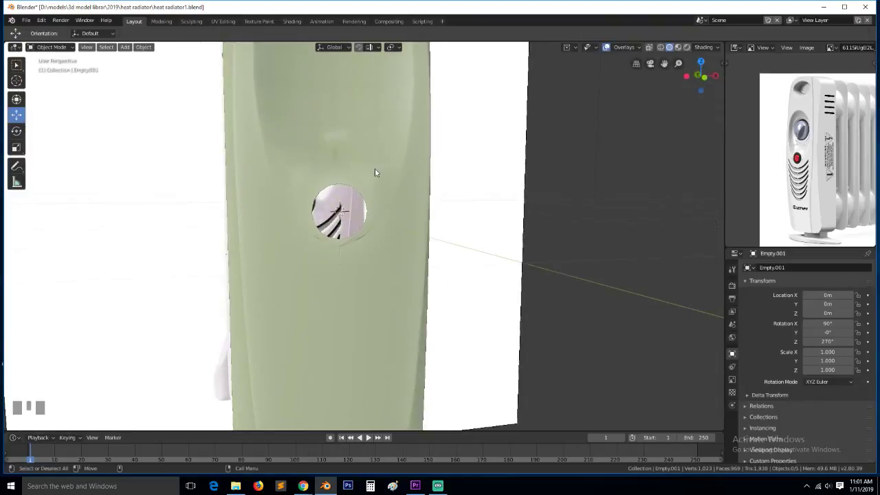
left_click(348, 160)
left_click_drag(664, 64, 714, 141)
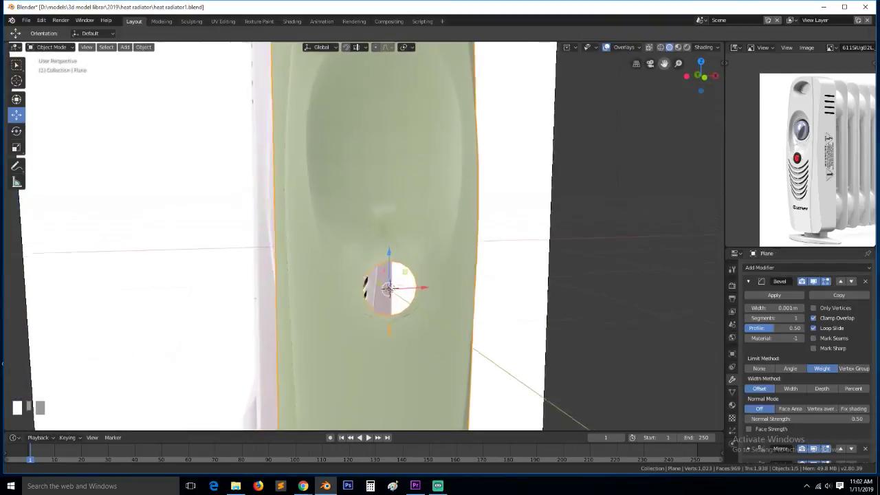
scroll(521, 176, "up", 5)
Move the vertex above the round hole by -0.00185 m along X and turn off the Mirror modifier's viewport display
key("Tab")
key("grave")
middle_click_drag(454, 184, 440, 233)
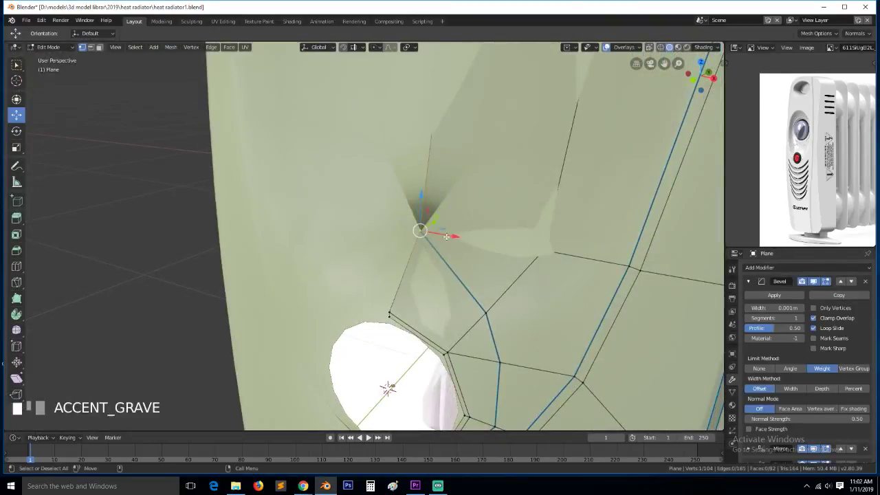
left_click_drag(451, 235, 433, 244)
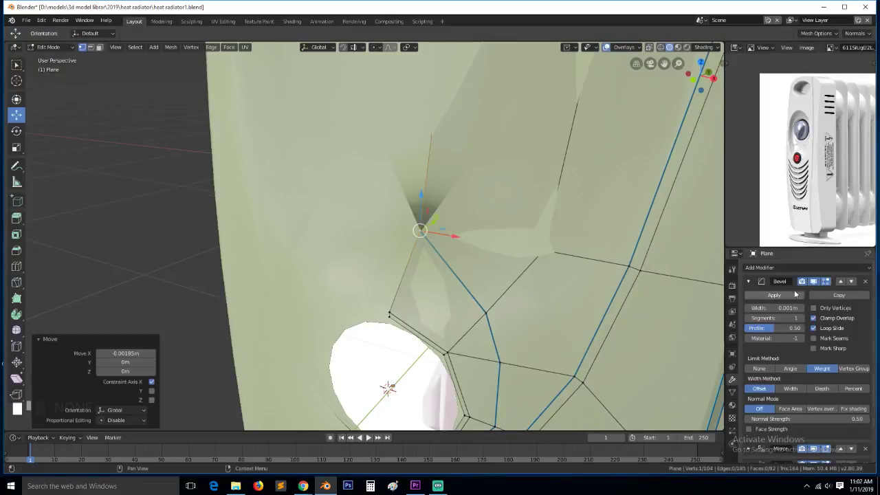
left_click(748, 282)
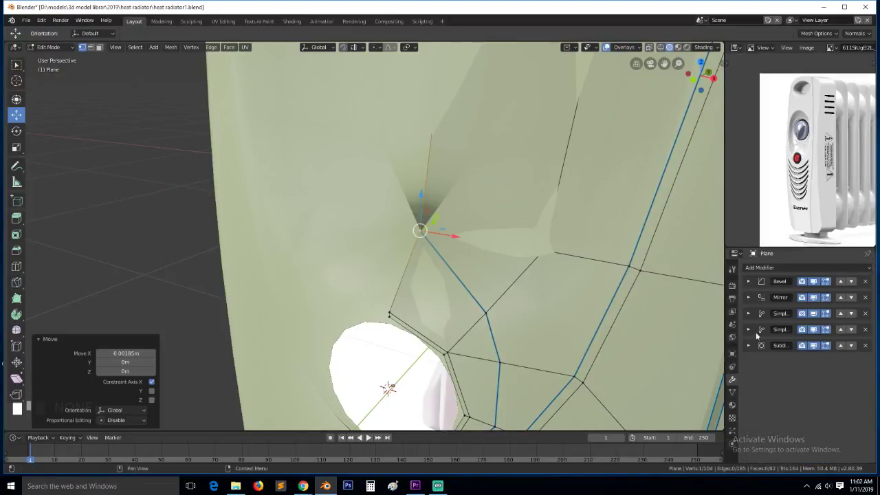
left_click(814, 298)
mouse_move(420, 375)
middle_mouse_down()
mouse_move(434, 358)
mouse_move(430, 375)
middle_mouse_up()
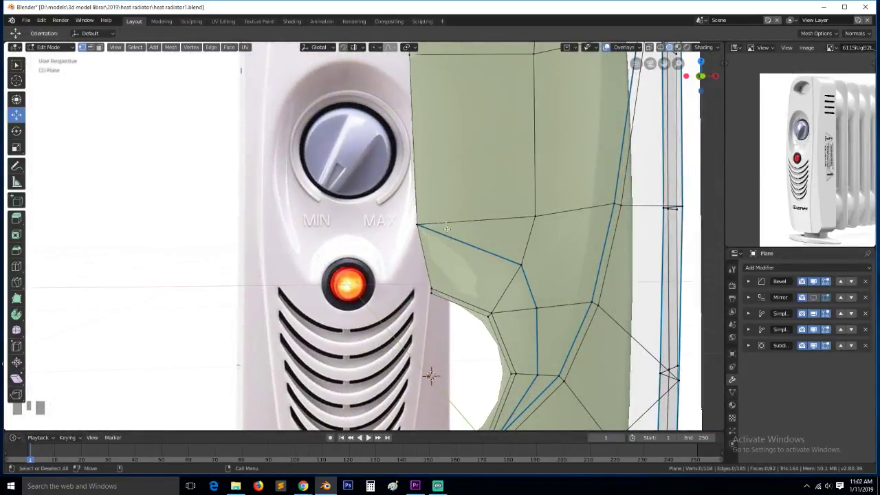
left_click(425, 224)
key("2")
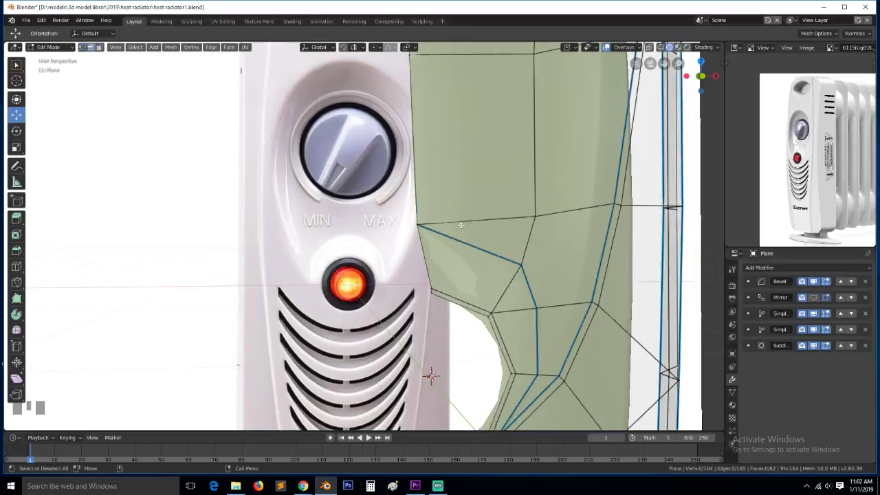
left_click(462, 222, "shift")
left_click(441, 237, "shift")
left_click(426, 255, "shift")
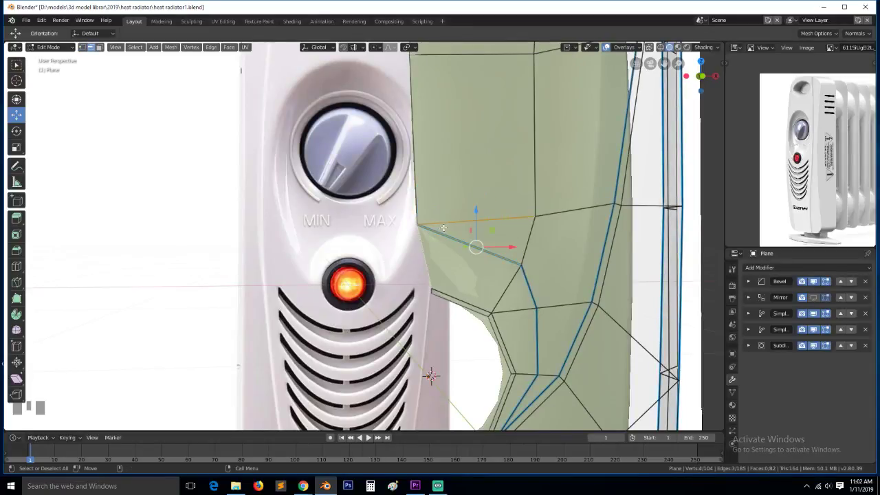
key("1")
key("alt+a")
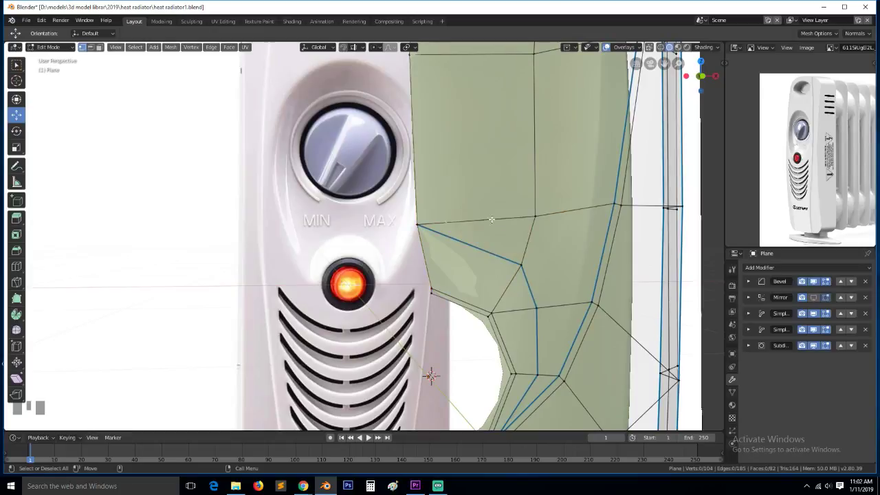
Knife-cut a diagonal edge from the inner column's vertex in the lower recess up to the centreline
key("2")
key("KP_1")
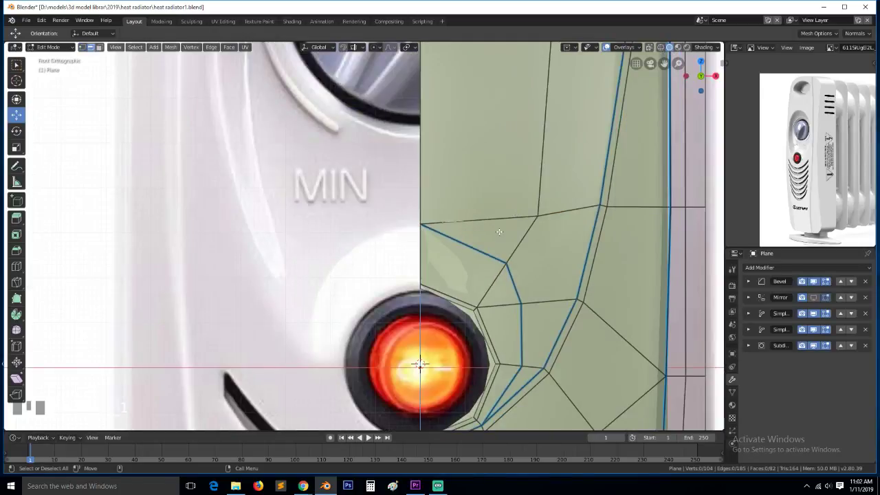
key("k")
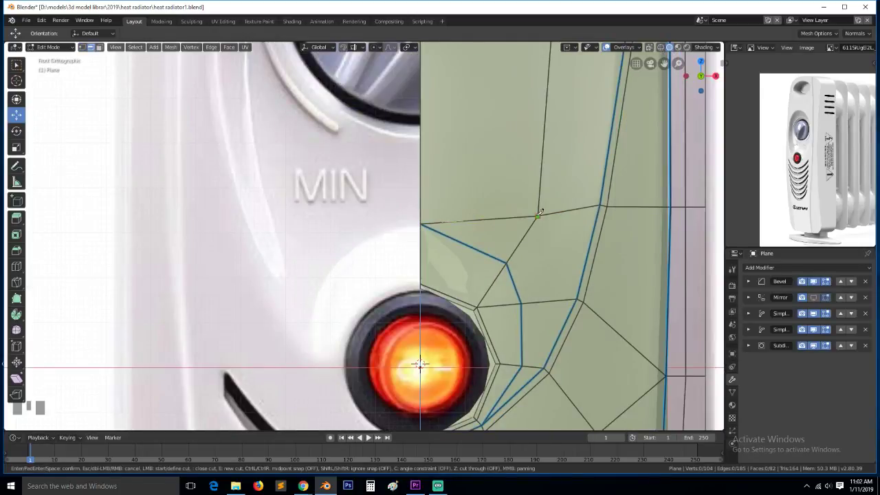
left_click(420, 140)
key("Return")
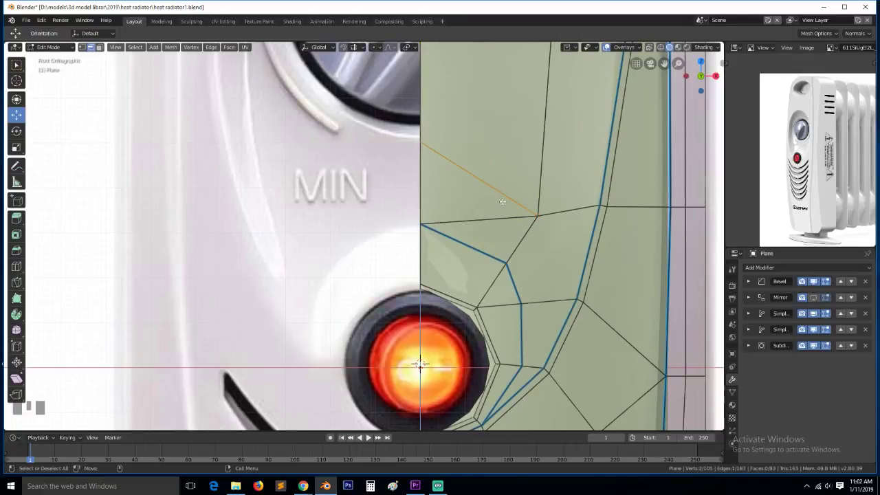
Slide the inner column vertex at the end of the diagonal cut upward along its edge by a factor of 0.155
key("1")
left_click(538, 216)
key("g")
key("g")
left_click(538, 189)
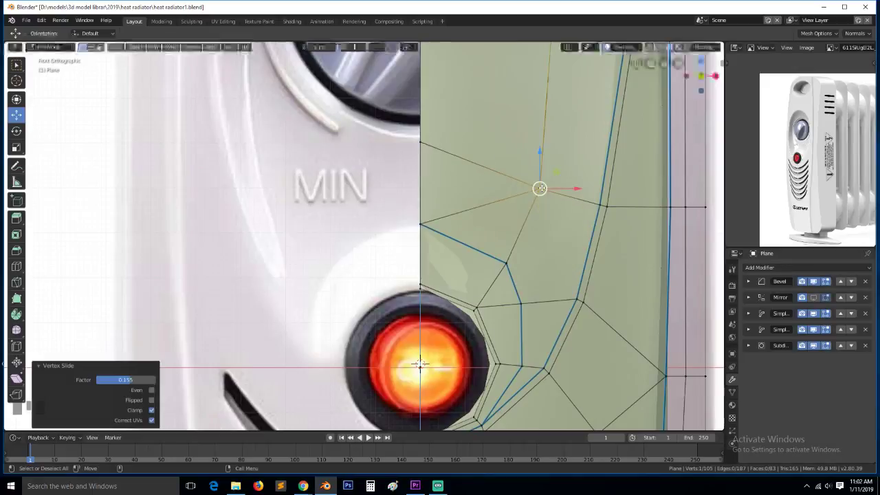
Dissolve the old edge running from the slid vertex to the centreline below the diagonal cut
key("3")
left_click(506, 192)
key("ctrl+x")
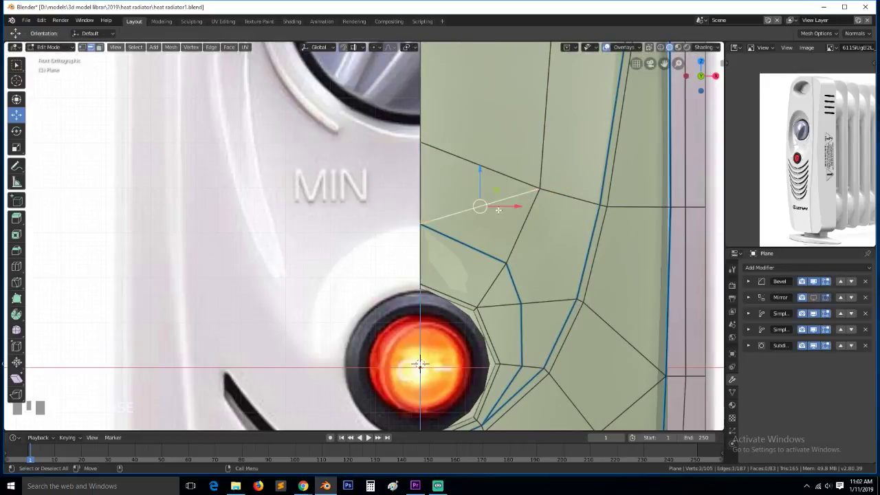
scroll(536, 222, "down", 2)
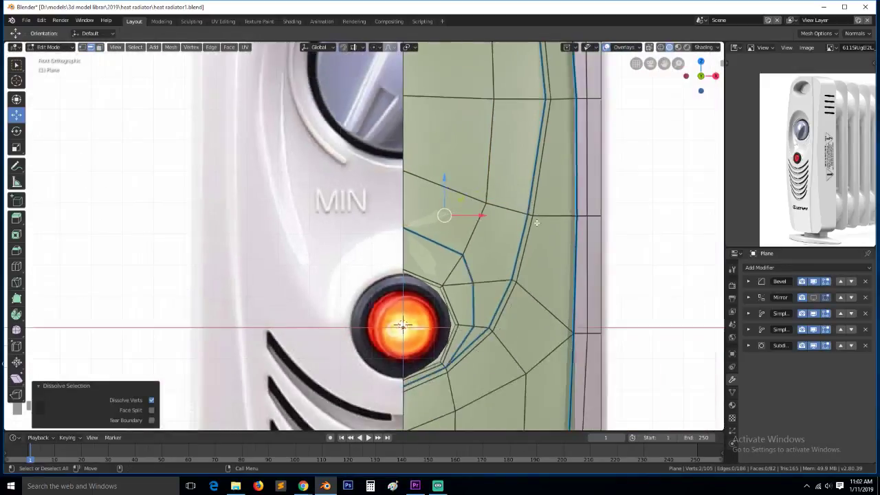
Turn the Mirror modifier's viewport display back on, check the dial recess in object mode, and save the file
key("Tab")
scroll(521, 226, "down", 4)
mouse_move(521, 226)
middle_mouse_down()
mouse_move(508, 243)
mouse_move(467, 246)
mouse_move(518, 253)
mouse_move(526, 233)
middle_mouse_up()
key("grave")
left_click(814, 298)
key("grave")
key("Tab")
key("grave")
middle_click_drag(437, 239, 478, 260)
scroll(431, 241, "down", 4)
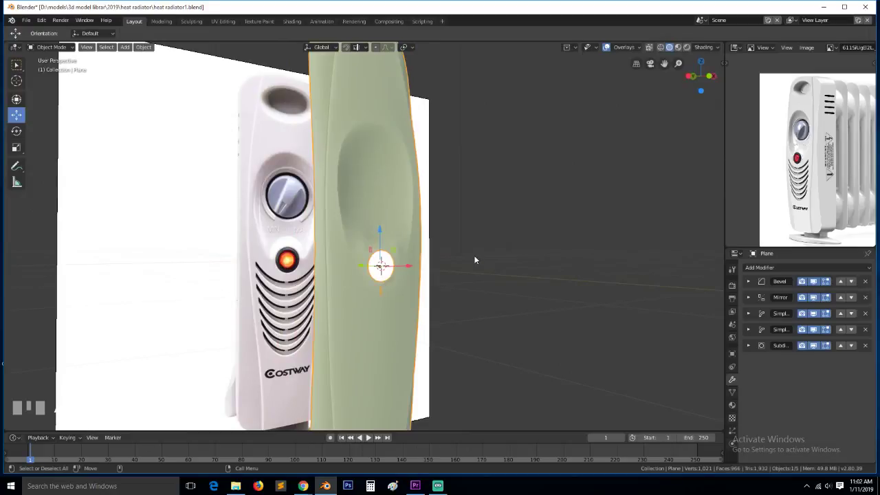
key("ctrl+s")
Give the two edges at the dial recess's upper end a bevel weight of 1 and check the shading
key("Tab")
key("grave")
middle_click_drag(438, 222, 414, 151)
scroll(414, 151, "up", 2)
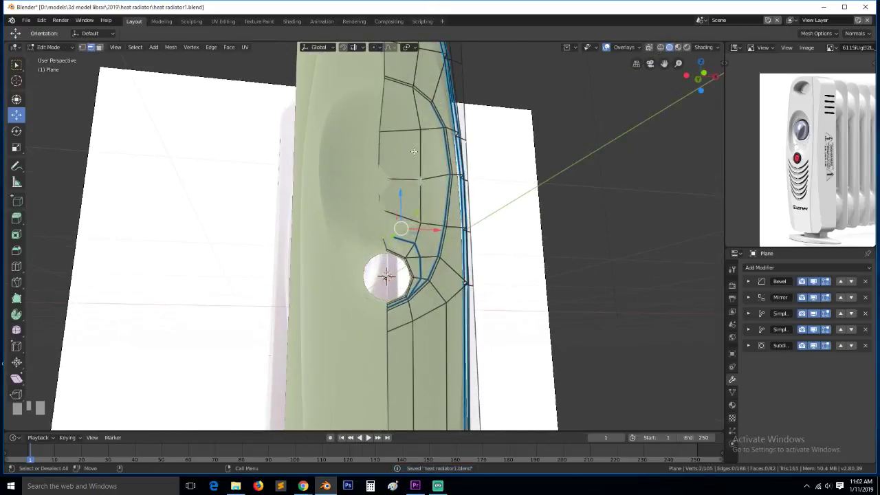
left_click(414, 88, "shift")
key("ctrl+e")
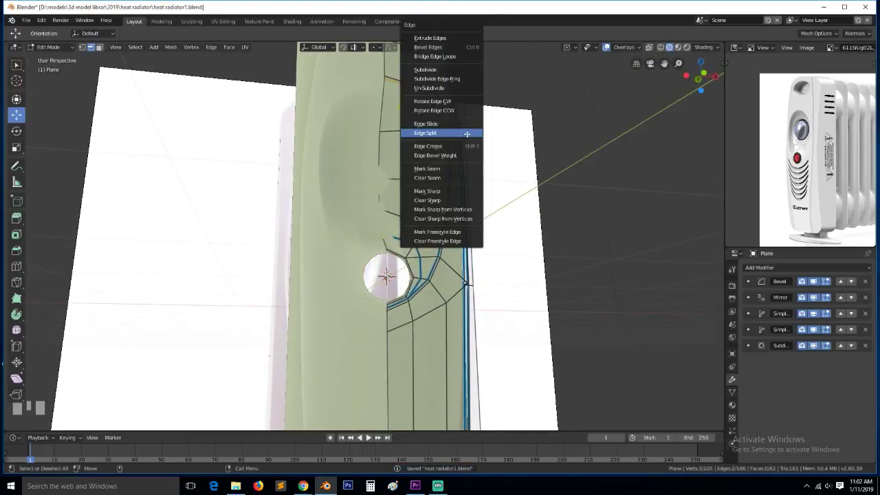
left_click(467, 133)
key("ctrl+e")
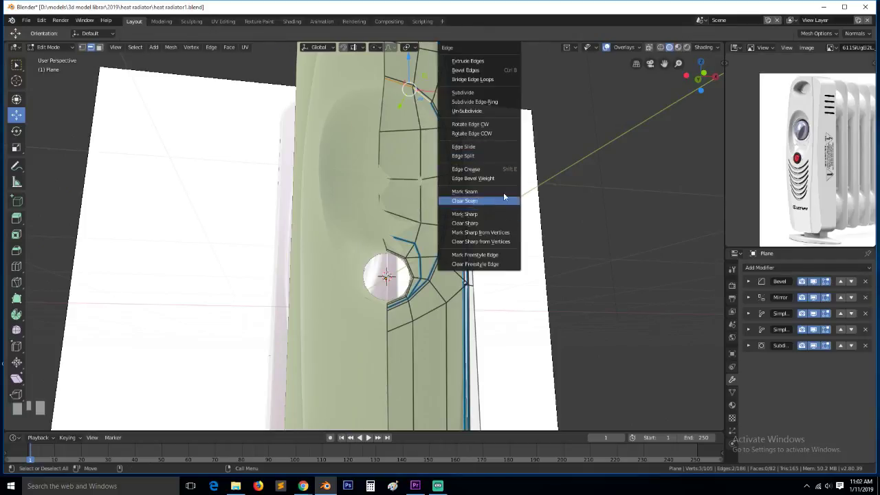
left_click(506, 173)
key("1")
left_click(507, 177)
key("grave")
middle_click_drag(534, 216, 468, 218)
key("Tab")
Display the panel in wireframe from the front so the recess topology can be compared with the reference dial
key("1")
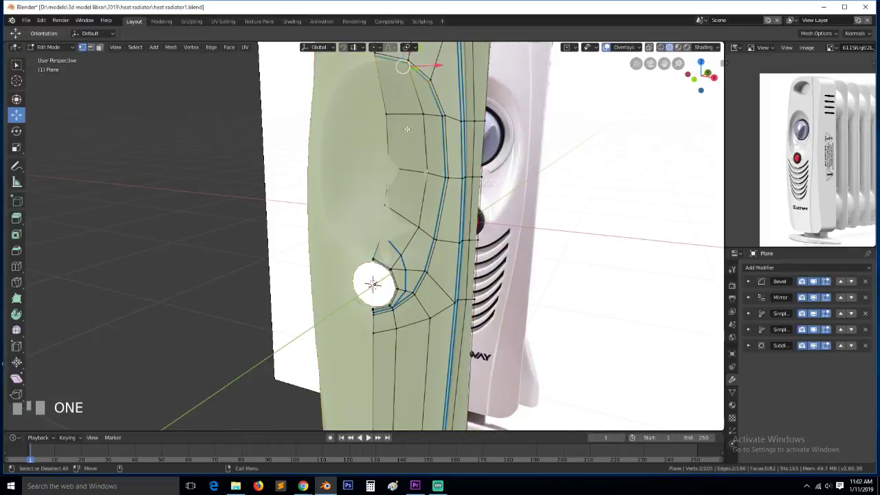
left_click(387, 116)
key("grave")
middle_click_drag(387, 117, 437, 120)
key("KP_1")
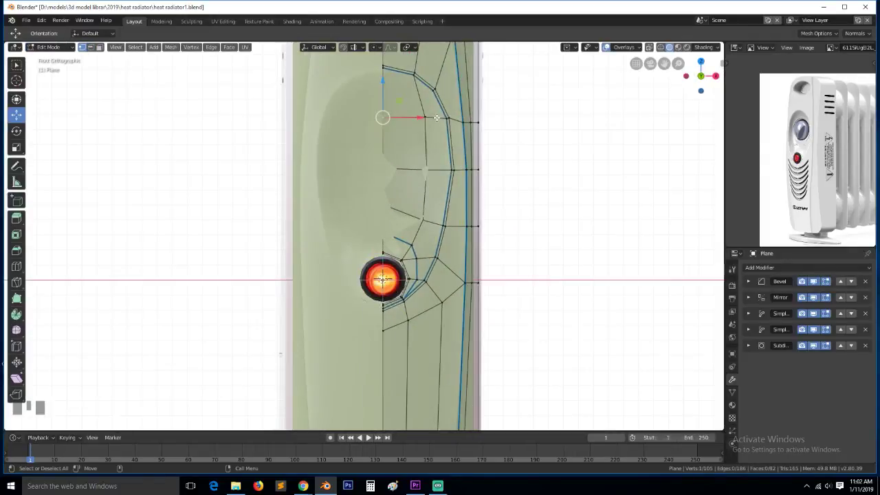
key("z")
left_click(344, 122)
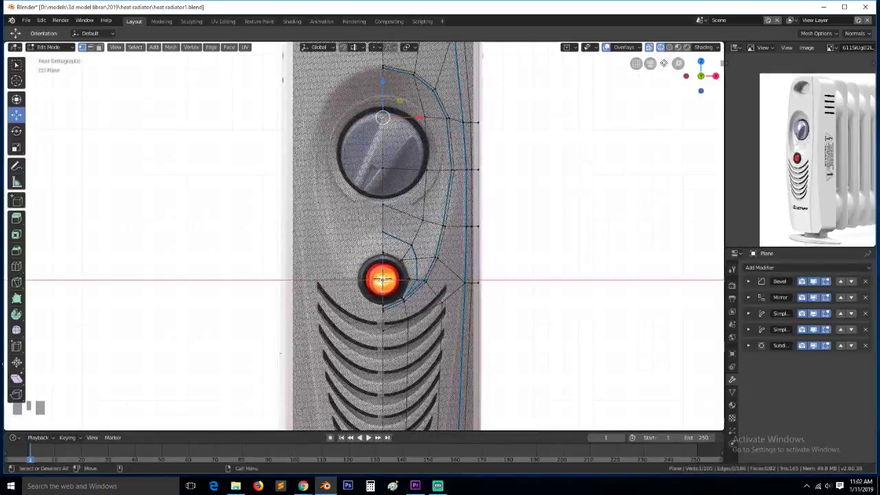
Knife-cut an edge from the upper corner vertex of the recess border down to the slanted edge above the dial
left_click_drag(666, 63, 676, 137)
scroll(514, 175, "up", 3)
left_click_drag(505, 179, 517, 129)
left_click(488, 160)
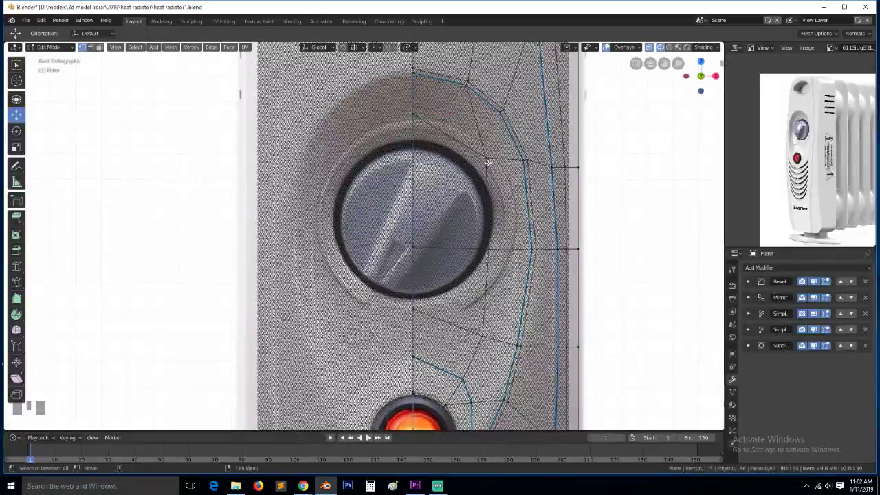
key("k")
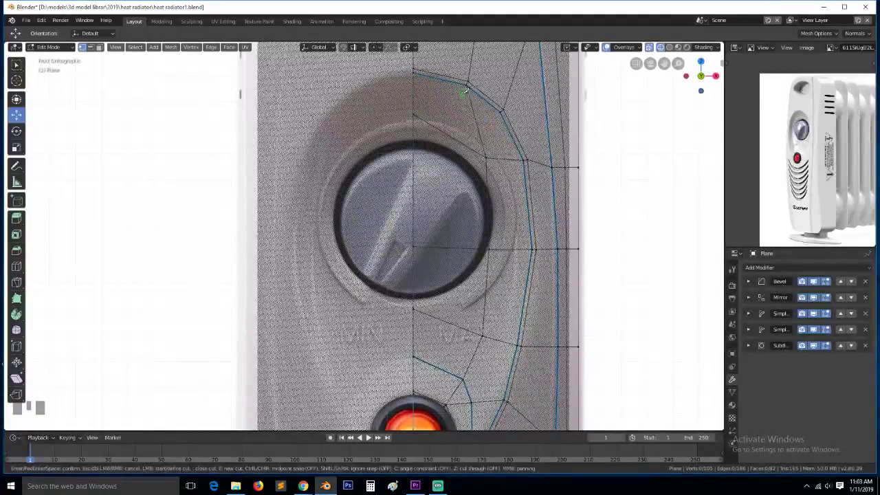
left_click(444, 131)
key("Return")
right_click(444, 133)
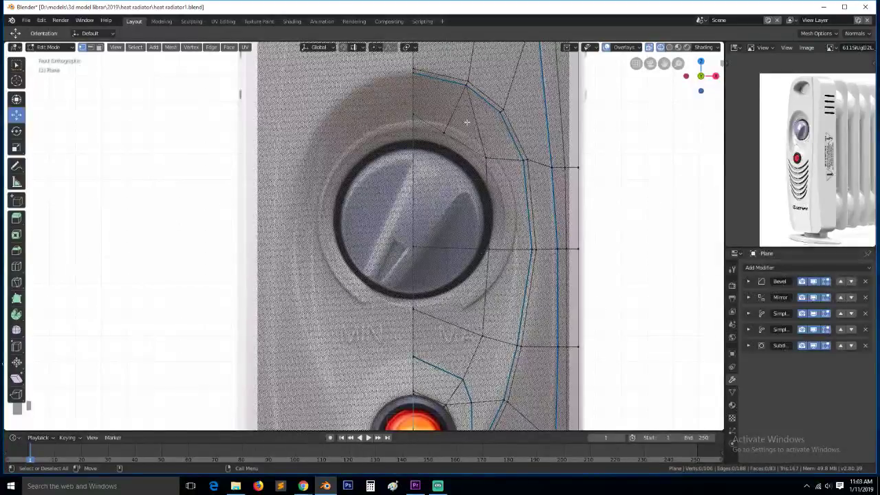
Move the new cut vertex up and outward along the dial ring's outline and dissolve the neighbouring edge to the recess border
key("g")
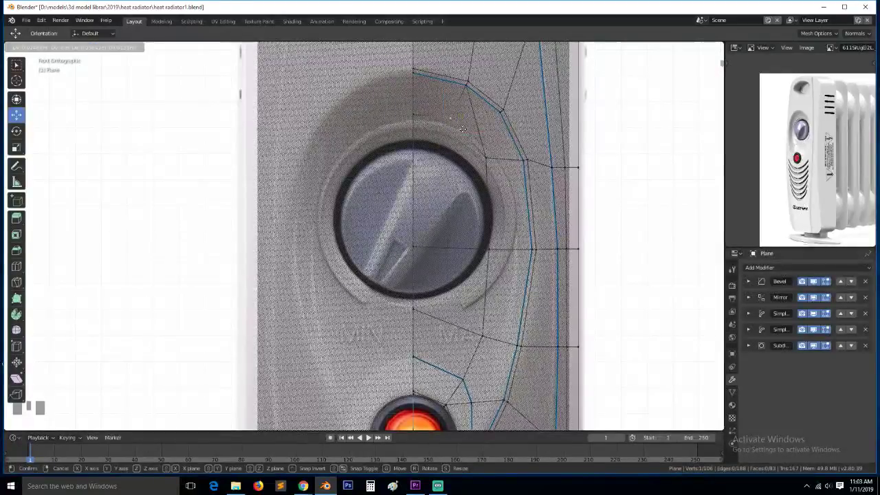
left_click(461, 134)
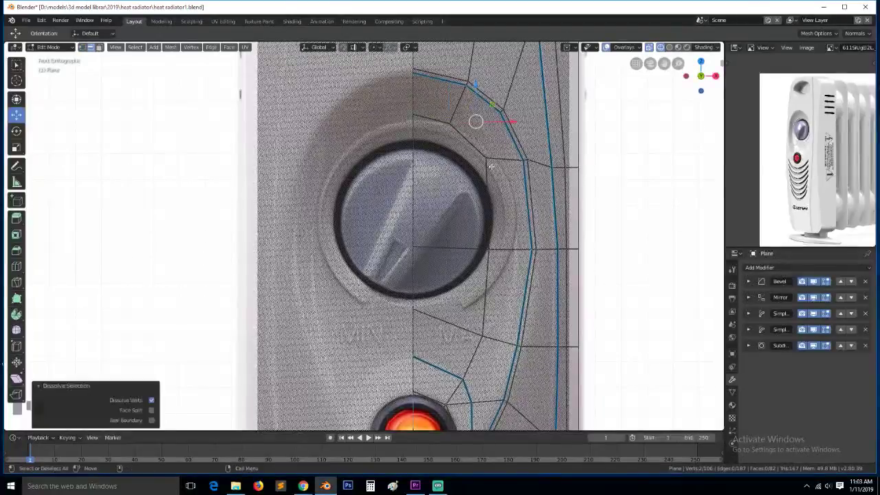
key("alt+a")
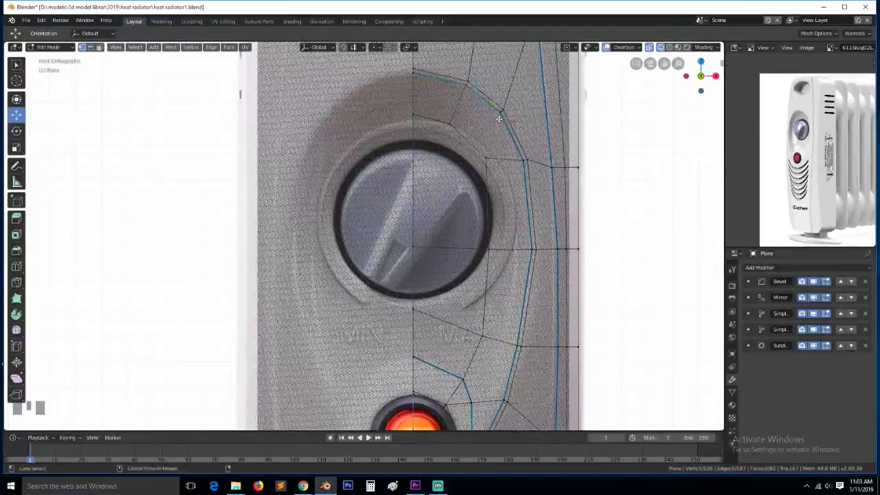
Knife-cut an edge from the recess border's upper side vertex inward to the slanted edge of the dial ring
key("k")
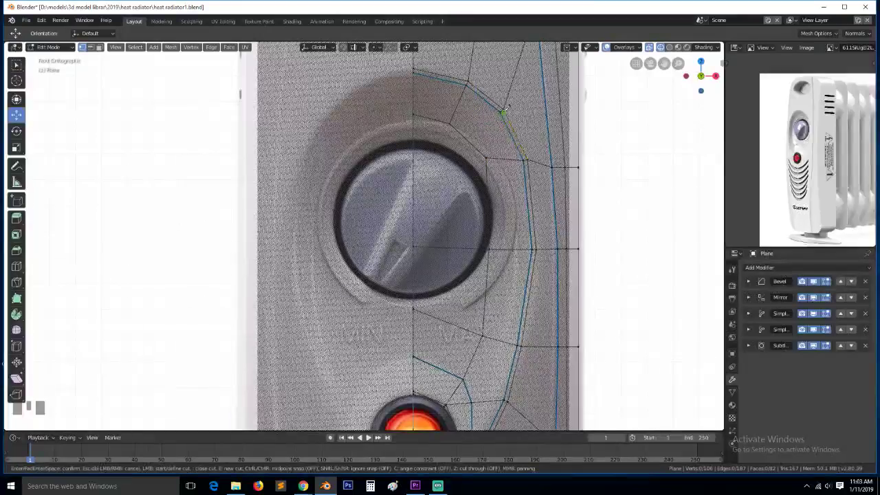
left_click(472, 143)
key("Return")
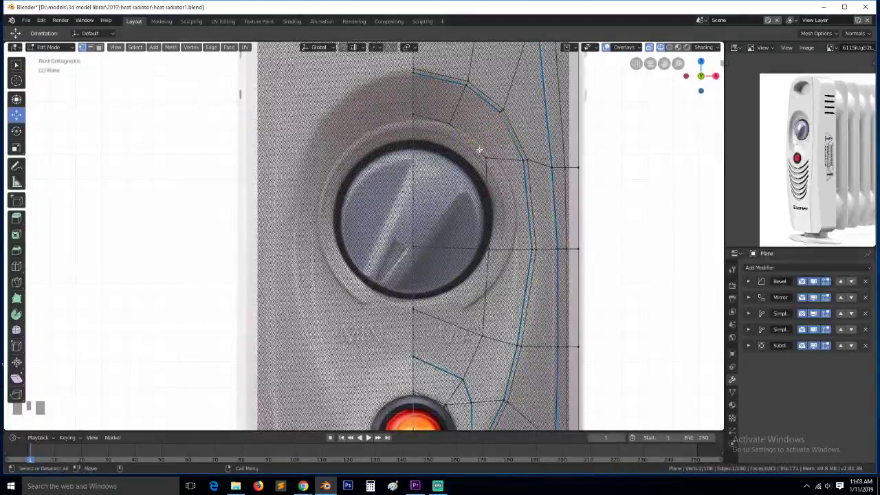
Move the new cut vertex and the ring vertex below it outward onto the reference dial ring's outline
key("g")
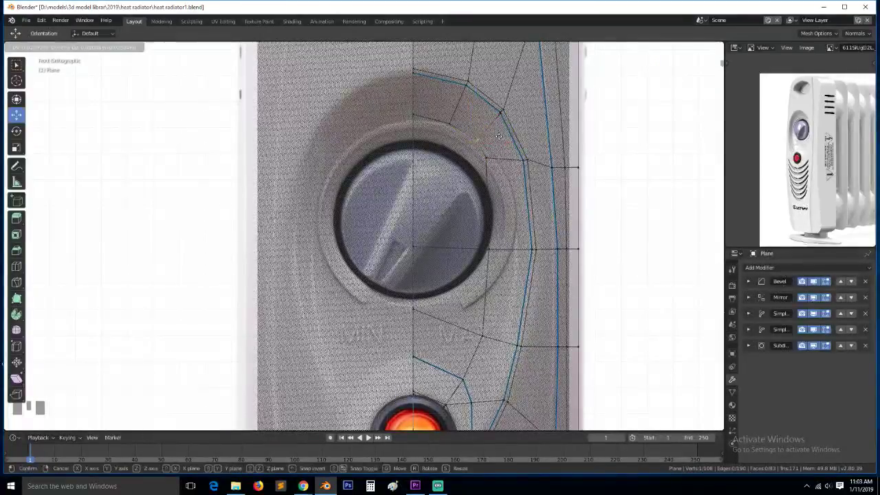
left_click(495, 139)
left_click(492, 158)
key("g")
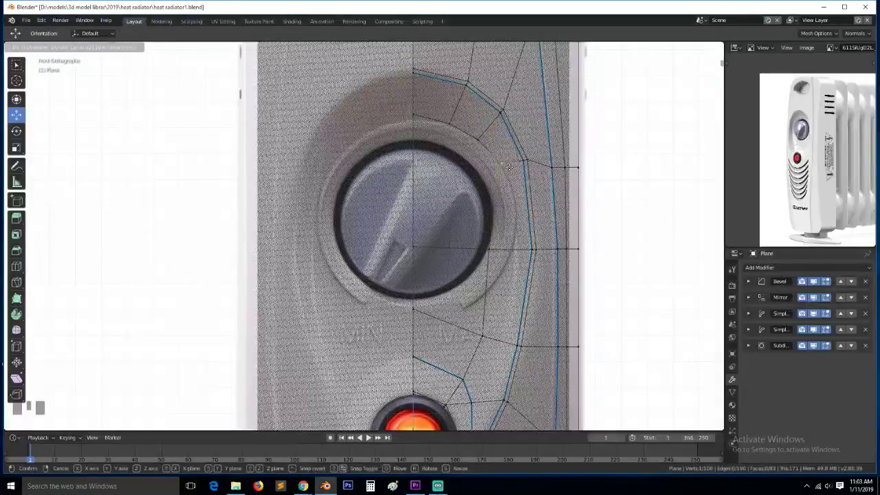
left_click(511, 167)
Reposition the ring's upper vertex and its centre-line vertex so the ring's upper edge follows the reference outline
left_click(494, 242)
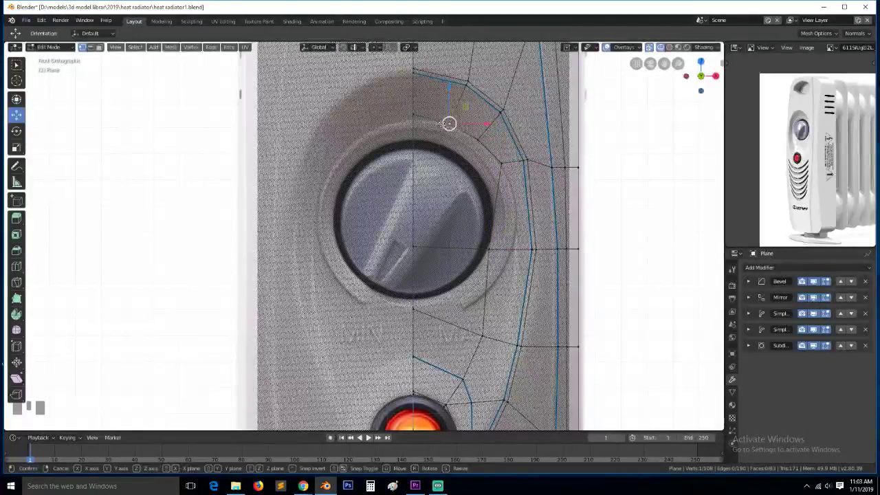
left_click(449, 123)
key("g")
left_click(414, 121)
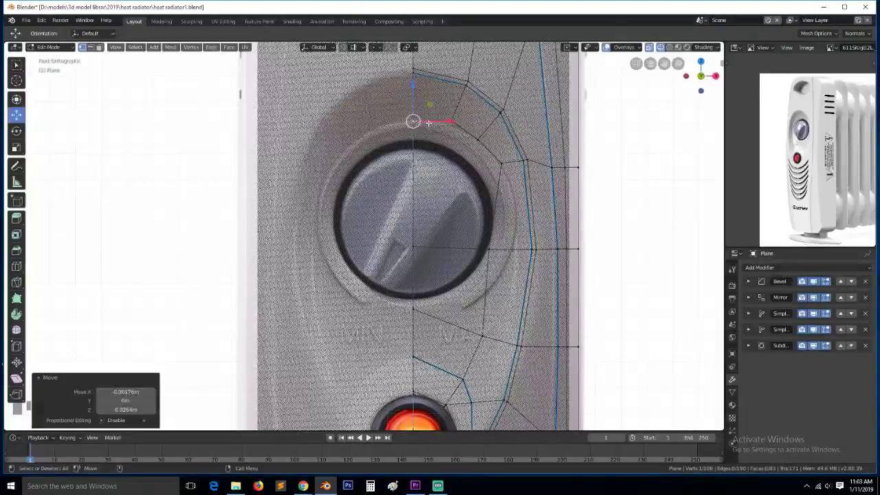
left_click(456, 120)
key("g")
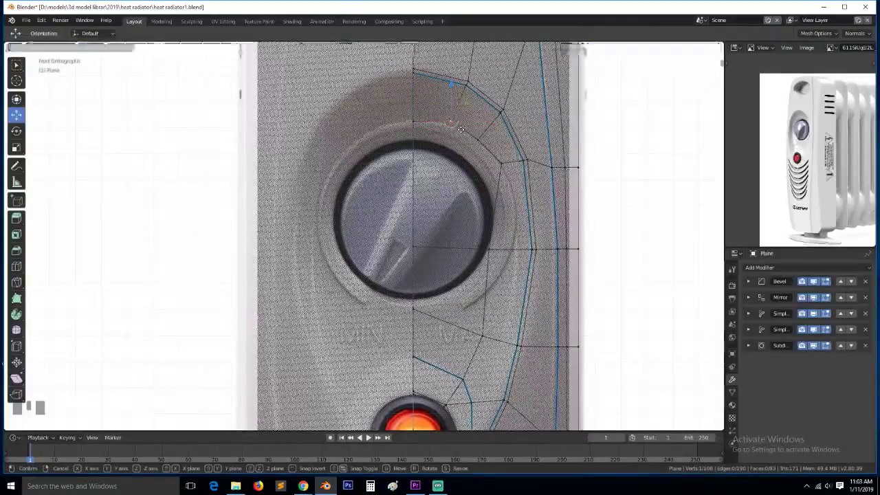
left_click(460, 130)
left_click(412, 120)
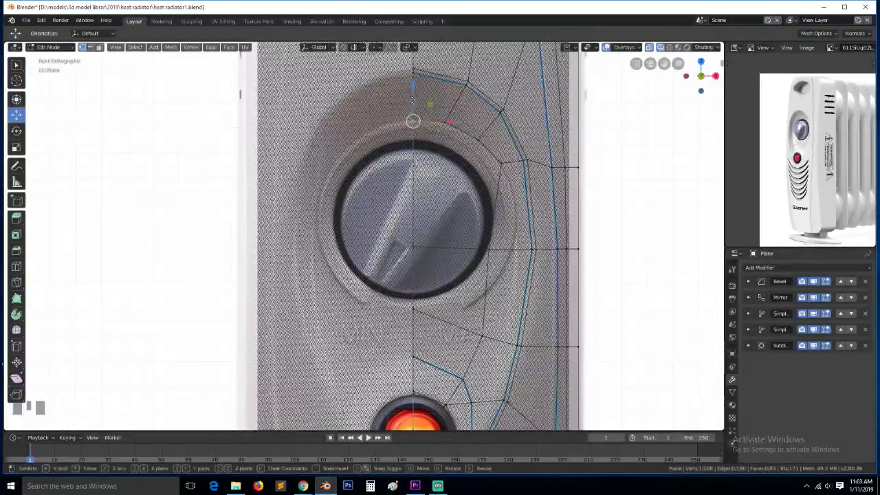
key("g")
left_click(412, 119)
Nudge the ring's upper side vertex slightly down and outward along the reference outline
left_click(501, 164)
key("g")
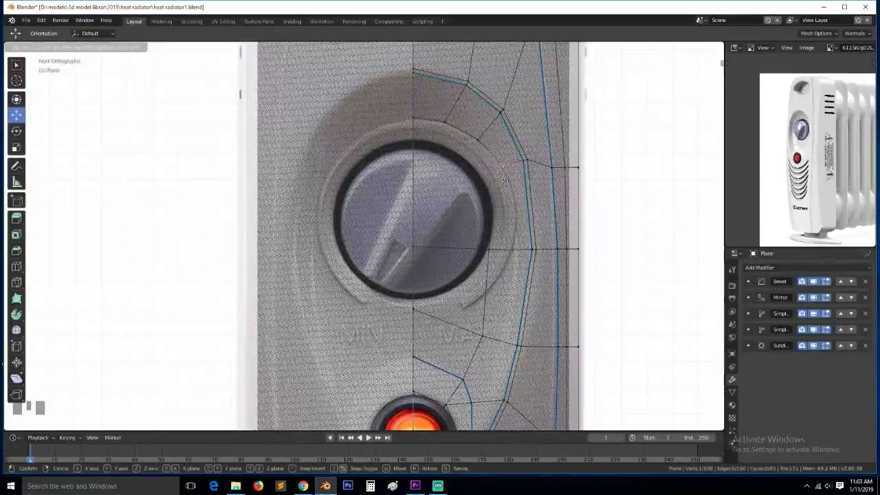
left_click(504, 176)
scroll(519, 152, "down", 4)
scroll(519, 152, "up", 1)
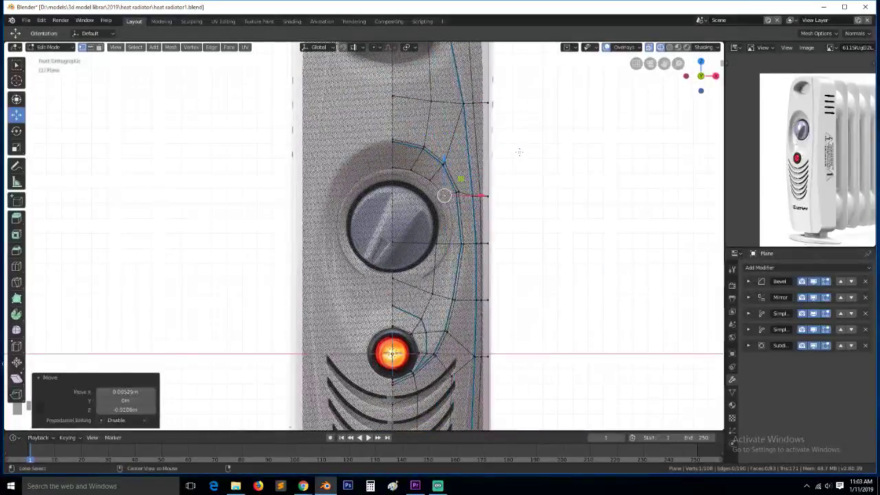
left_click(519, 152)
scroll(520, 148, "down", 1)
middle_click_drag(520, 148, 491, 153)
key("KP_1")
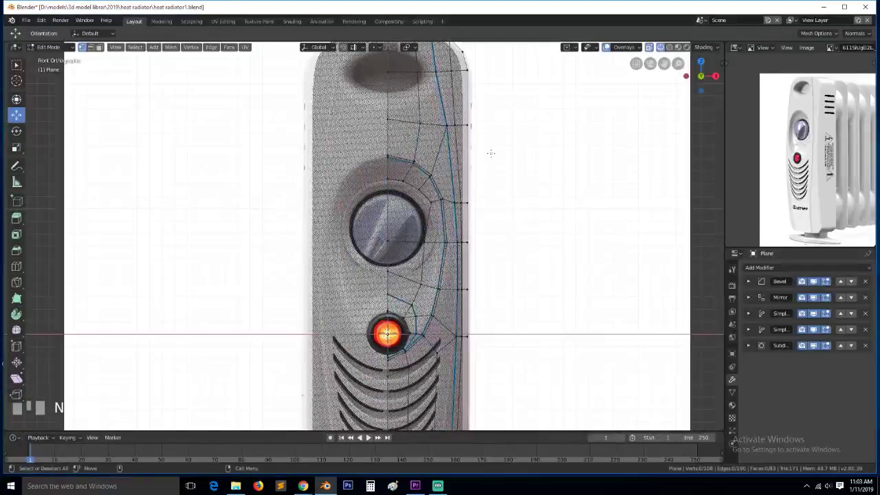
scroll(487, 157, "up", 3)
scroll(469, 114, "down", 2)
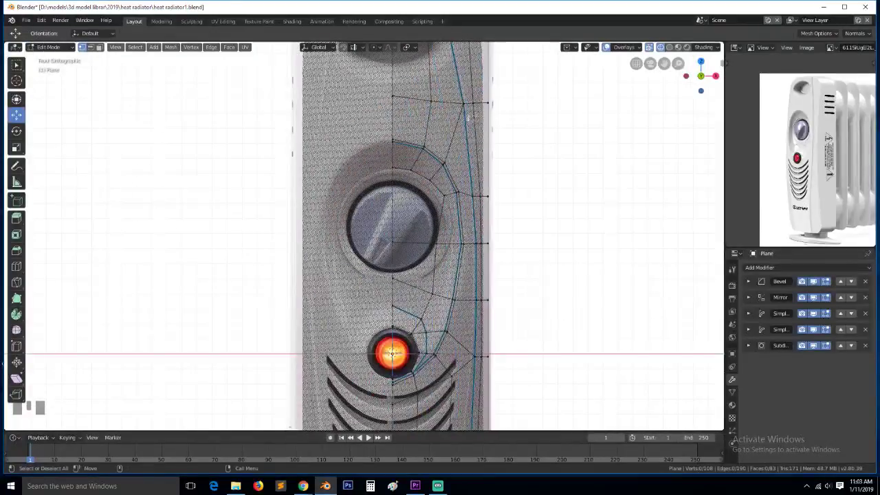
Add a loop cut across the side strip beside the recess's upper corner and merge its inner end into the adjacent recess border vertex
left_click(453, 135)
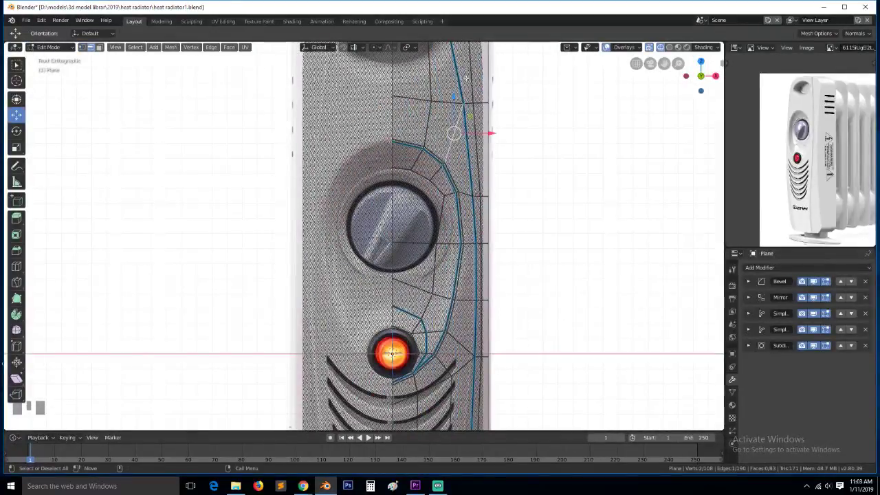
key("1")
key("ctrl+r")
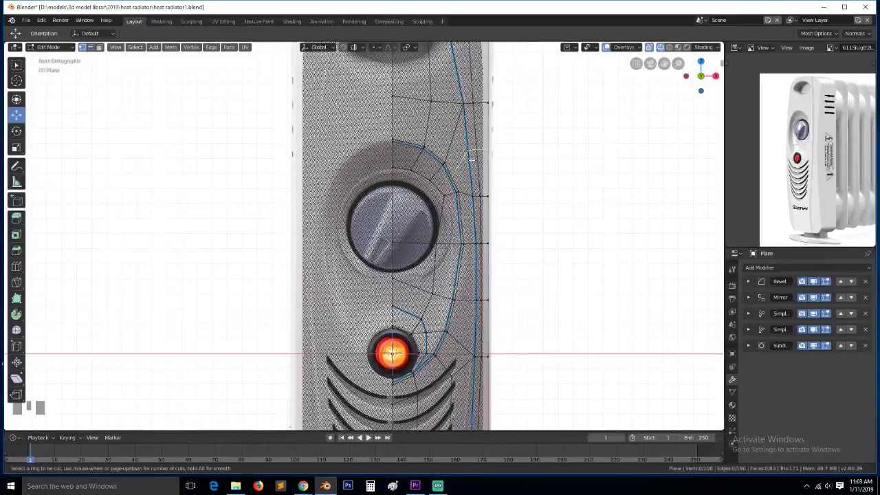
left_click(472, 159)
left_click(471, 163)
key("alt+a")
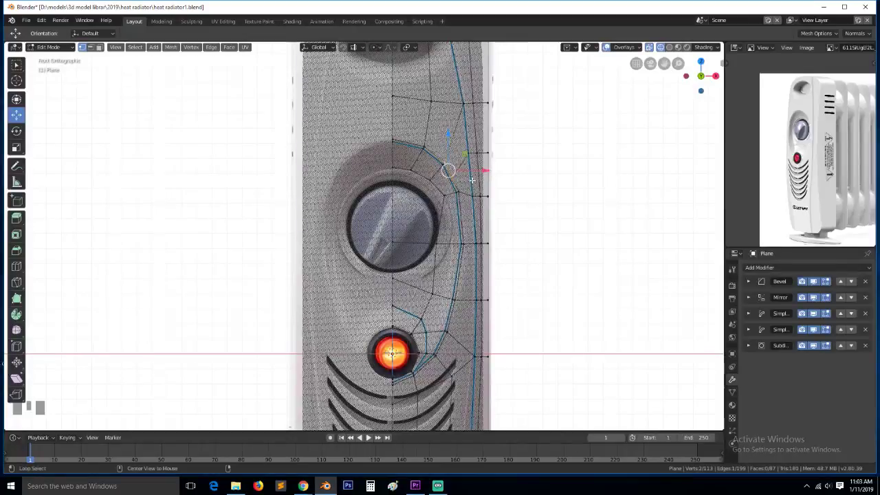
key("alt+m")
left_click(466, 180)
key("alt+a")
Examine the merged topology beside the recess from an angle and from the front
key("grave")
middle_click_drag(468, 130, 475, 157)
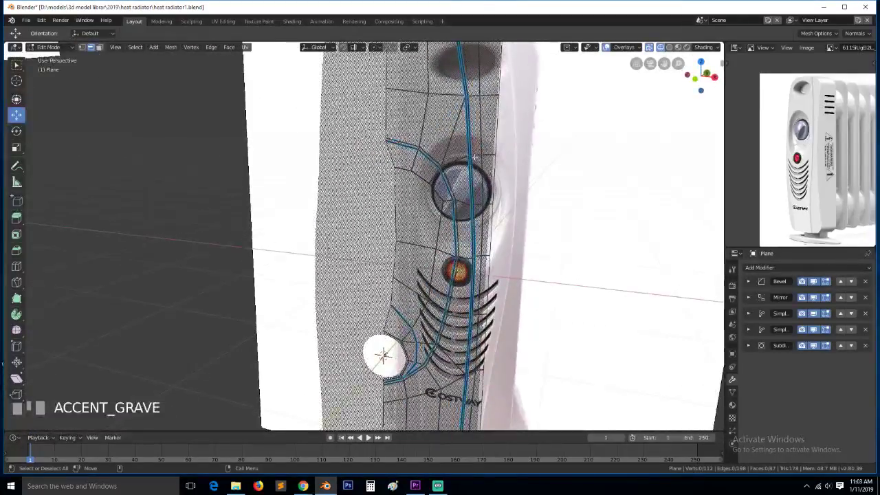
key("KP_1")
scroll(464, 154, "up", 2)
scroll(464, 154, "down", 2)
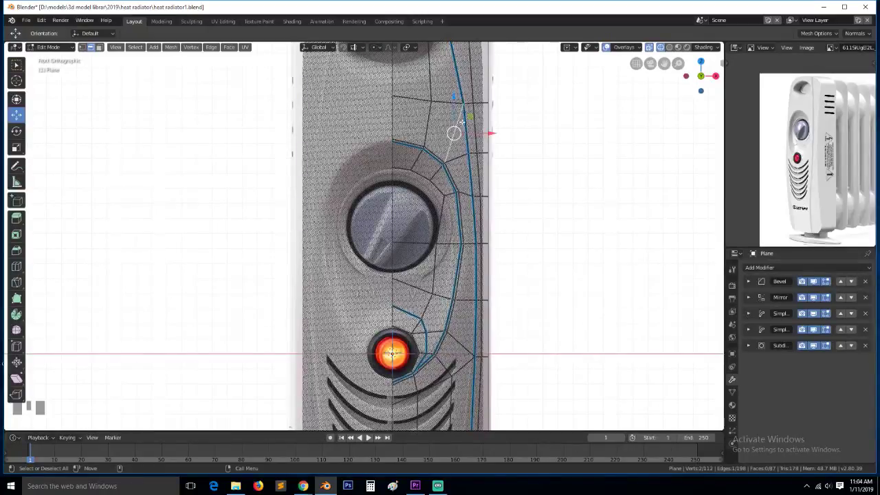
left_click_drag(461, 121, 462, 122)
key("Tab")
key("Tab")
Shift the new cut's side vertices slightly outward to smooth the panel's bevel-weighted side line
scroll(484, 153, "up", 2)
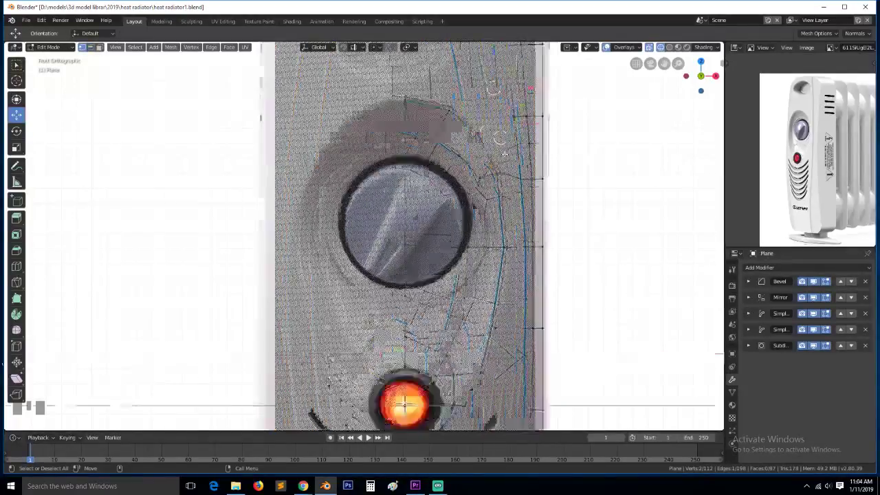
scroll(505, 153, "up", 1)
key("b")
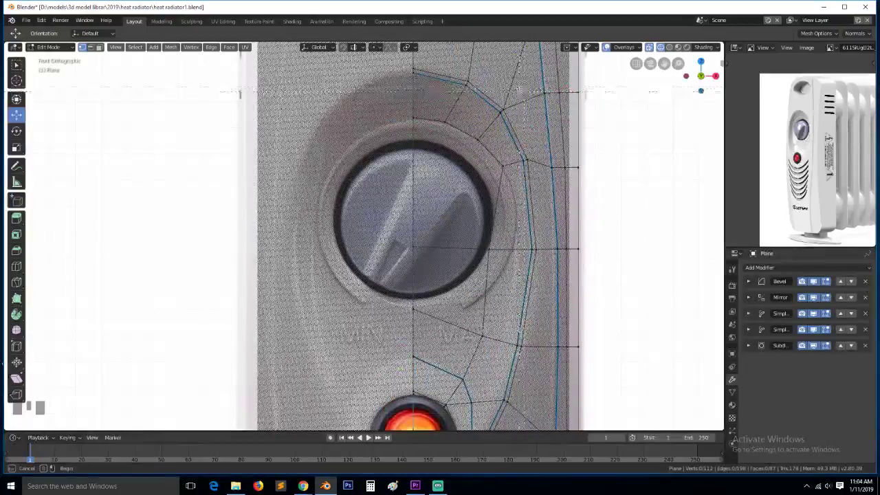
mouse_move(521, 83)
left_mouse_down()
mouse_move(568, 105)
mouse_move(589, 97)
left_mouse_up()
key("c")
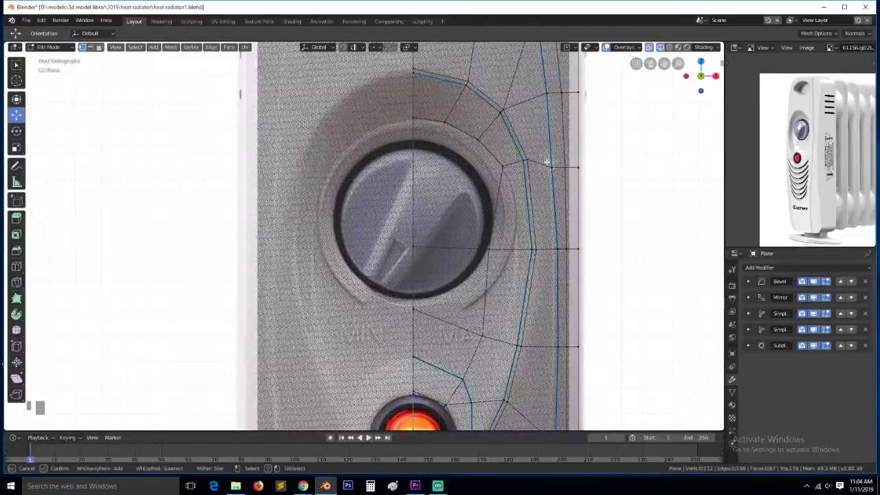
key("Escape")
left_click_drag(589, 167, 588, 168)
key("alt+a")
scroll(569, 196, "down", 2)
scroll(520, 190, "up", 1)
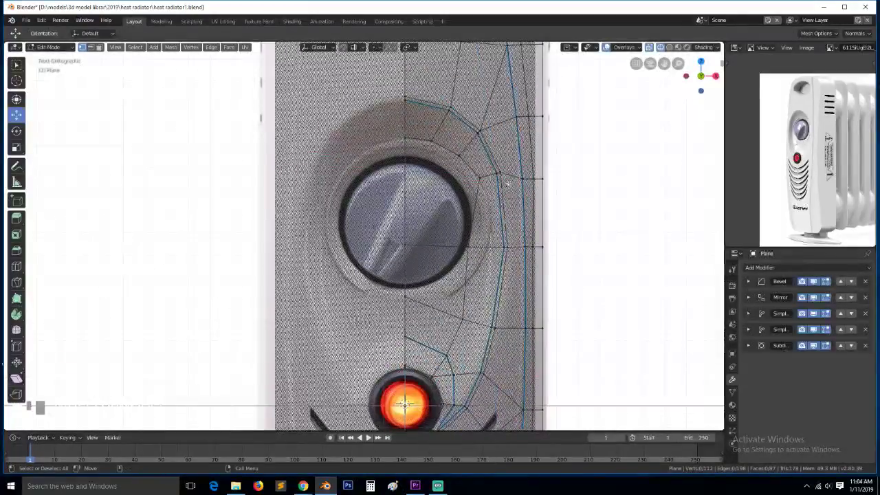
Slide the upper side vertices of the recess border and dial ring downward along their edges to even out the spacing
key("c")
left_click_drag(503, 172, 484, 178)
key("Escape")
key("g")
key("g")
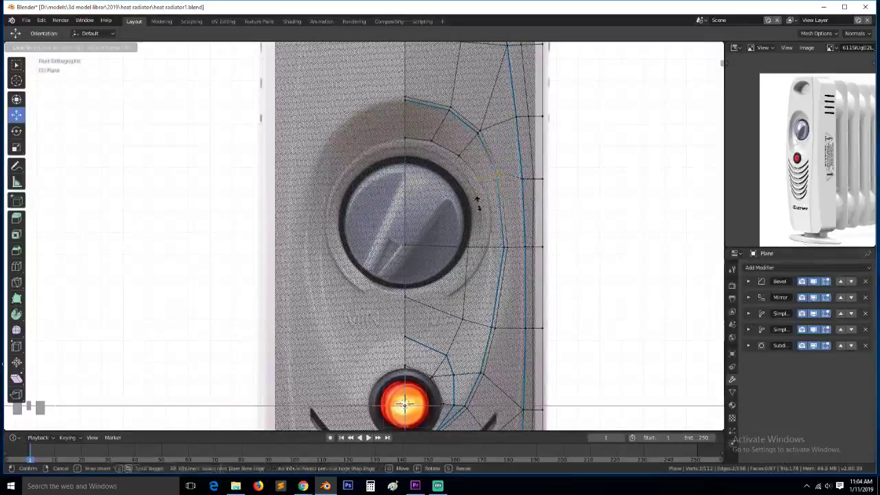
left_click(480, 212)
left_click_drag(521, 192, 520, 195)
left_click(480, 193)
key("alt+a")
Move the recess border's upper corner vertices and the adjoining ring vertex outward to round the recess
key("c")
left_click(475, 136)
left_click(464, 152)
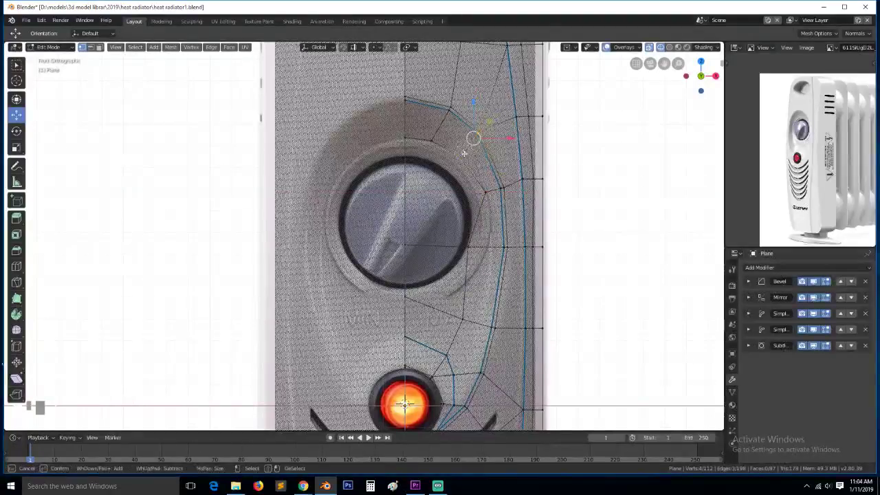
right_click(464, 153)
key("g")
left_click(478, 155)
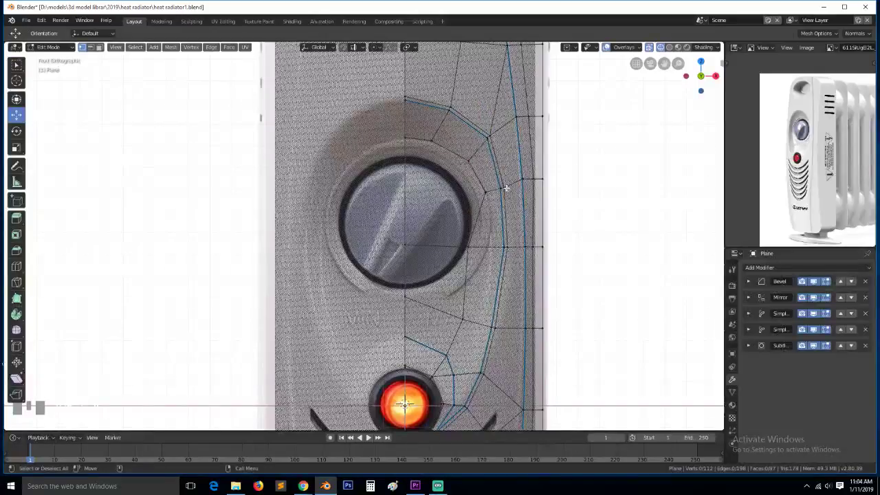
Nudge the ring vertex next to the recess's upper corner onto the reference outline and save the file
left_click(466, 161)
key("g")
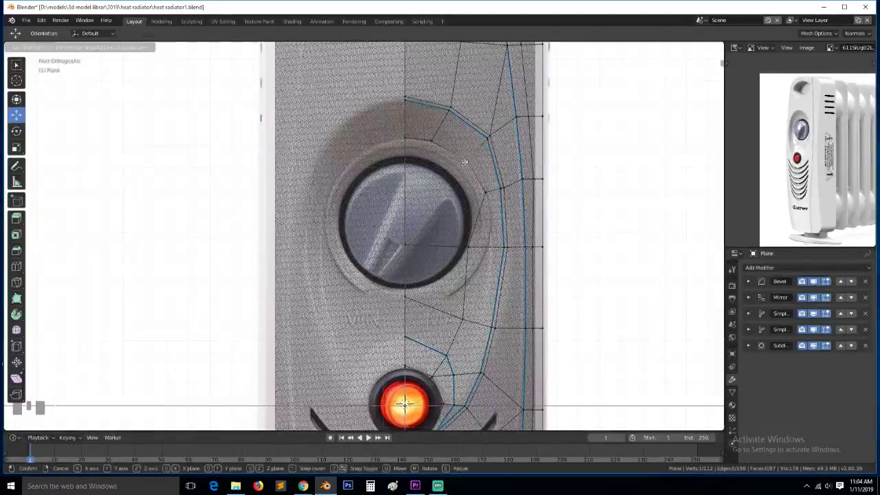
left_click(464, 162)
key("alt+a")
scroll(471, 222, "down", 1)
key("ctrl+s")
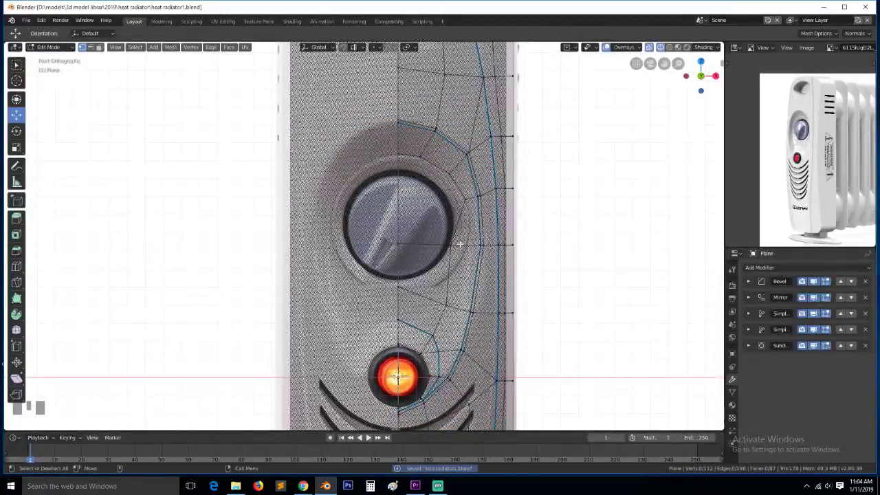
Move the ring vertex at the dial's mid-height and the one above it outward onto the reference ring outline
left_click(456, 246)
left_click_drag(481, 244, 500, 238)
left_click(466, 200)
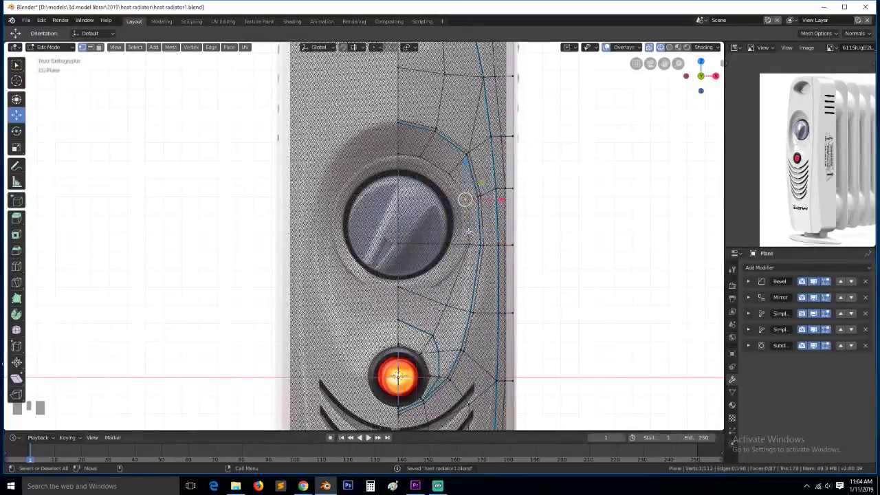
left_click(473, 220)
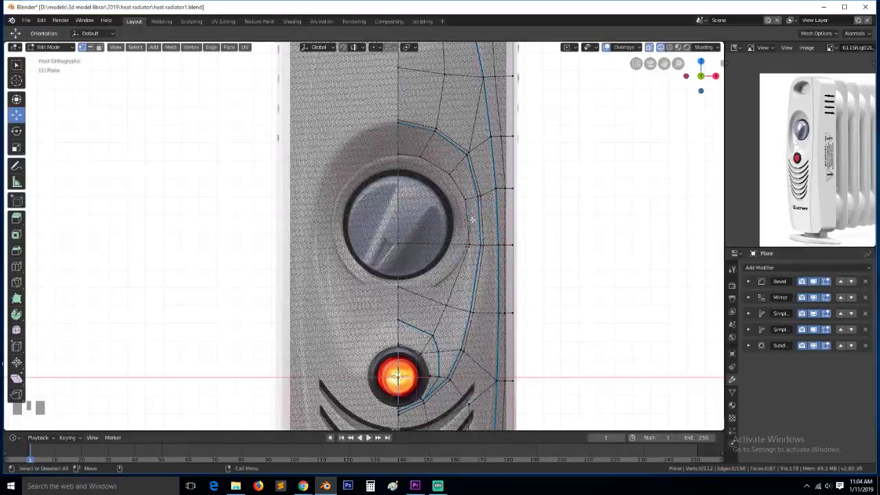
left_click(466, 201)
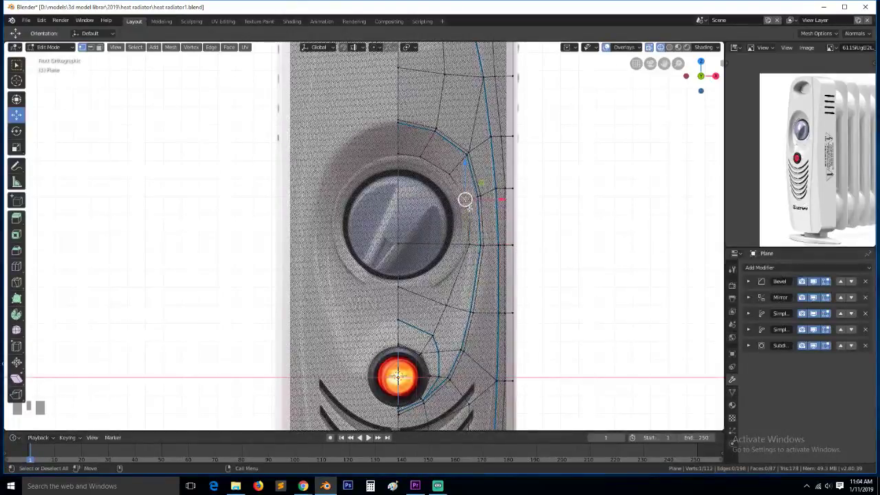
key("g")
left_click(478, 222)
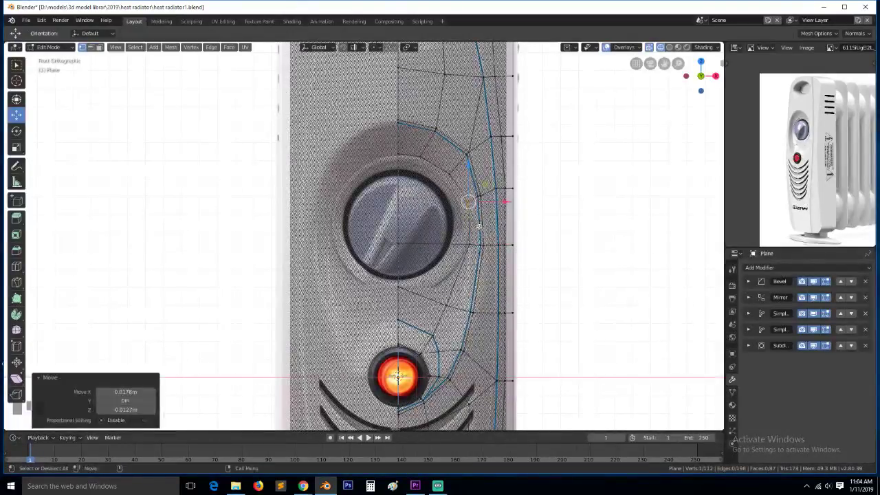
key("alt+a")
Move the ring vertex at the dial's lower side outward, close to the recess border
scroll(470, 253, "down", 2)
scroll(470, 253, "up", 3)
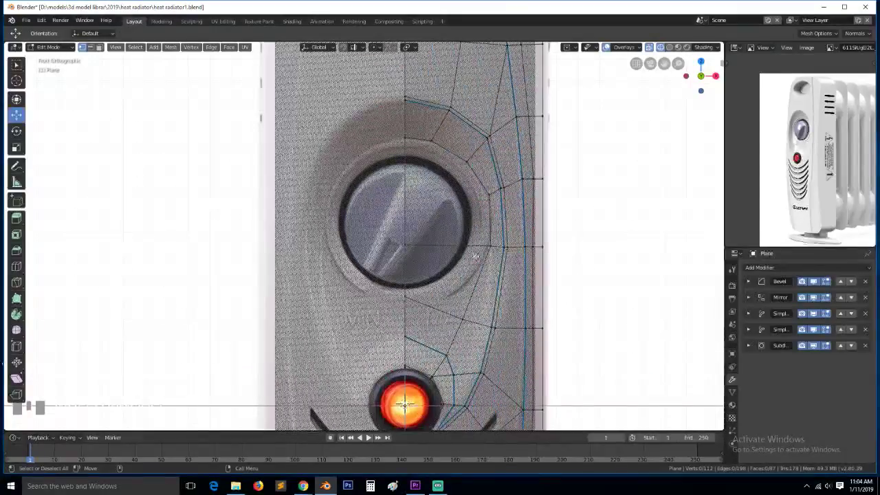
scroll(477, 254, "down", 1)
scroll(478, 254, "up", 1)
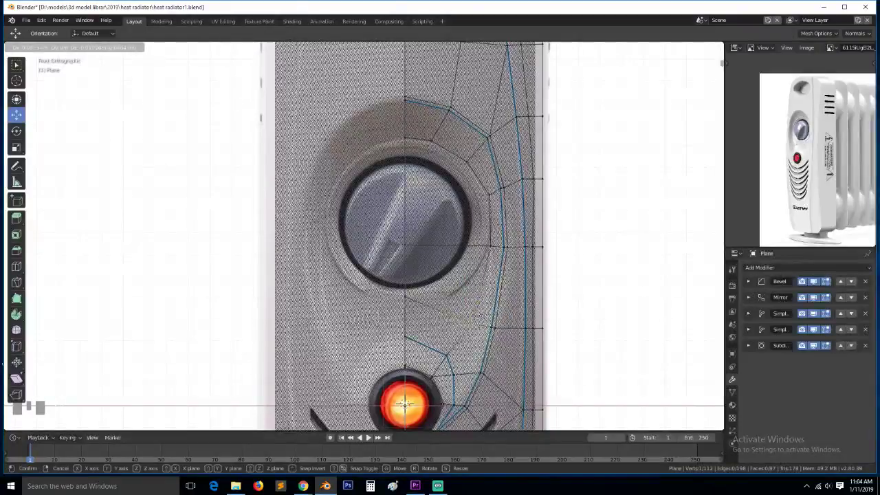
left_click(483, 315)
left_click(447, 355)
key("g")
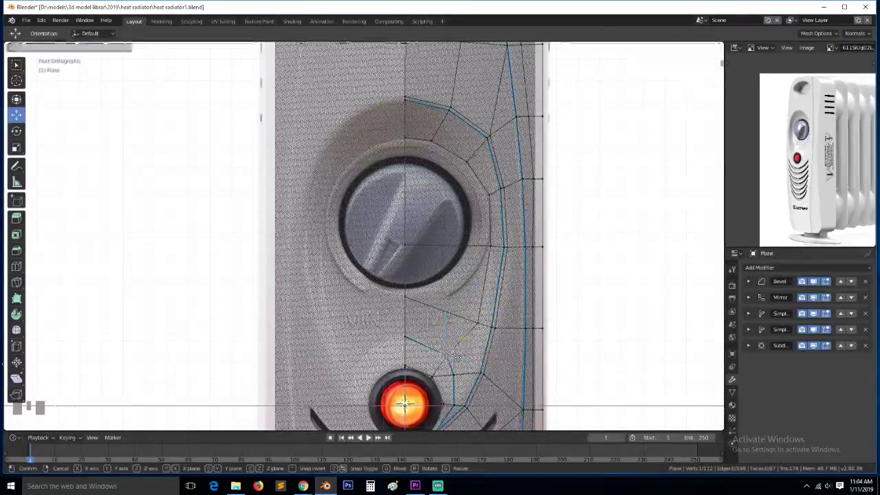
right_click(452, 357)
key("alt+a")
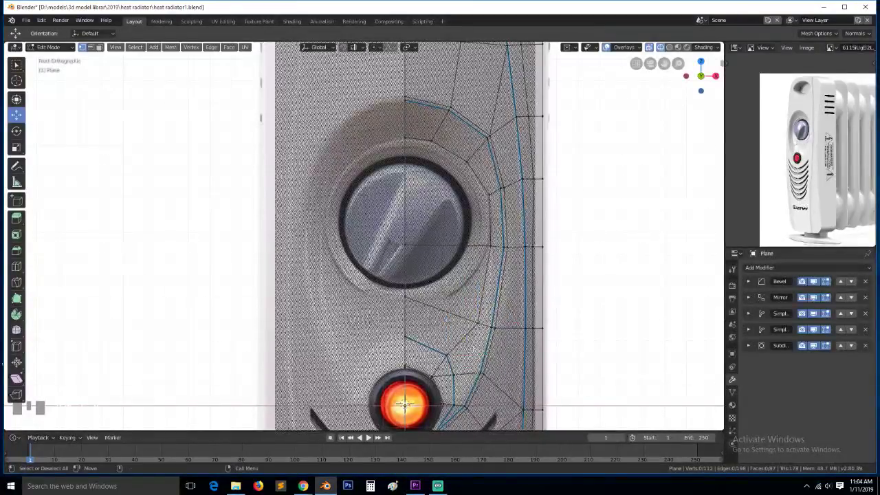
Move the ring vertex beside the dial's upper side slightly inward onto the reference ring outline
scroll(467, 354, "down", 3)
scroll(472, 347, "up", 2)
left_click(432, 335)
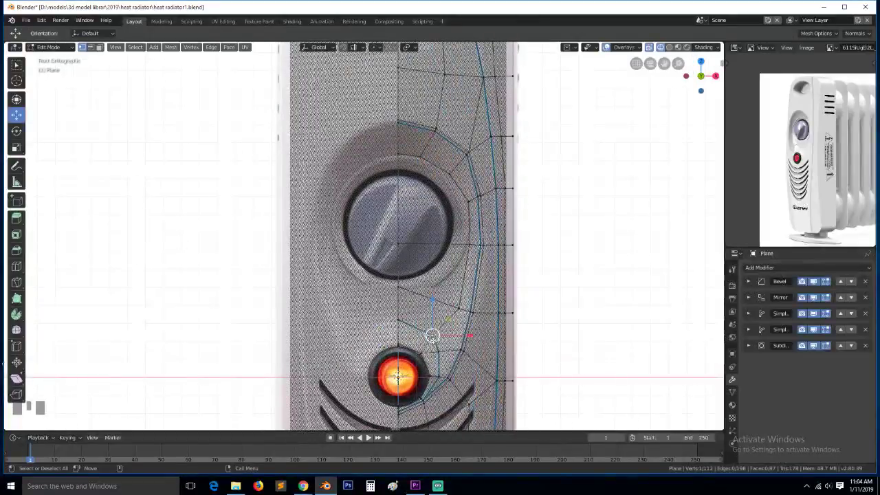
key("alt+a")
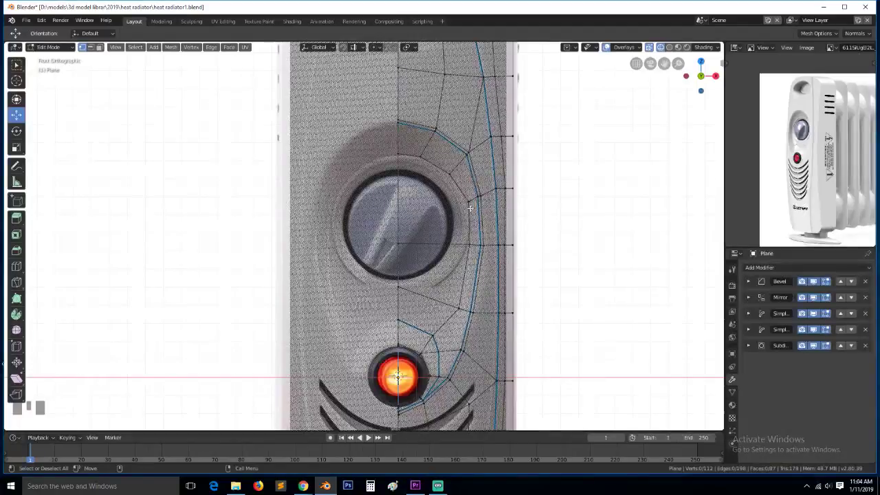
key("g")
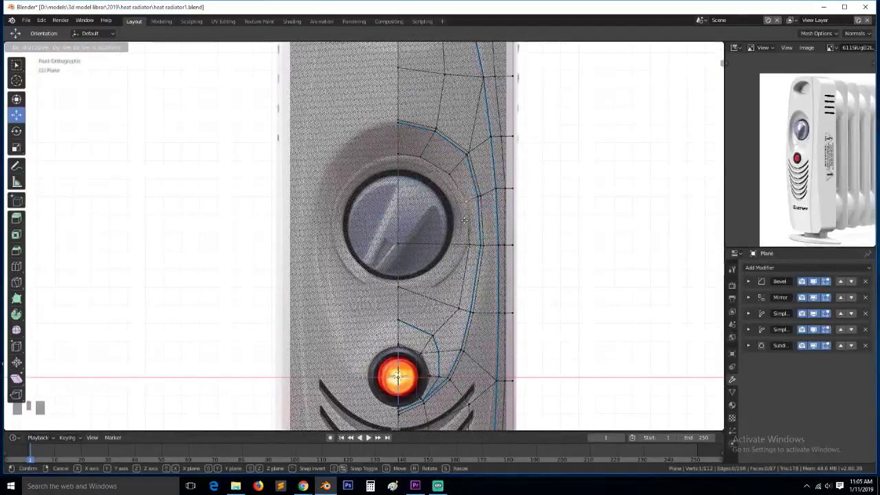
left_click(467, 220)
Flatten the dial ring's upper five vertices in depth by scaling them to 0.103 along the global Y axis
left_click(430, 181, "ctrl")
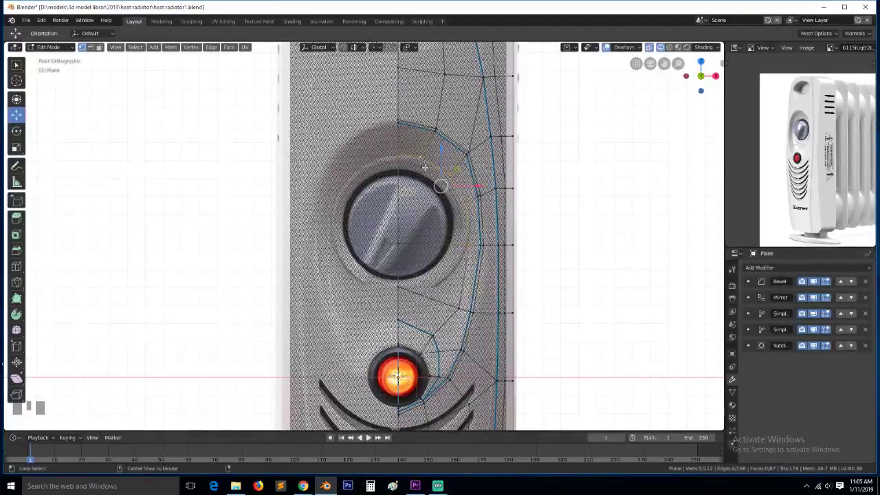
key("KP_3")
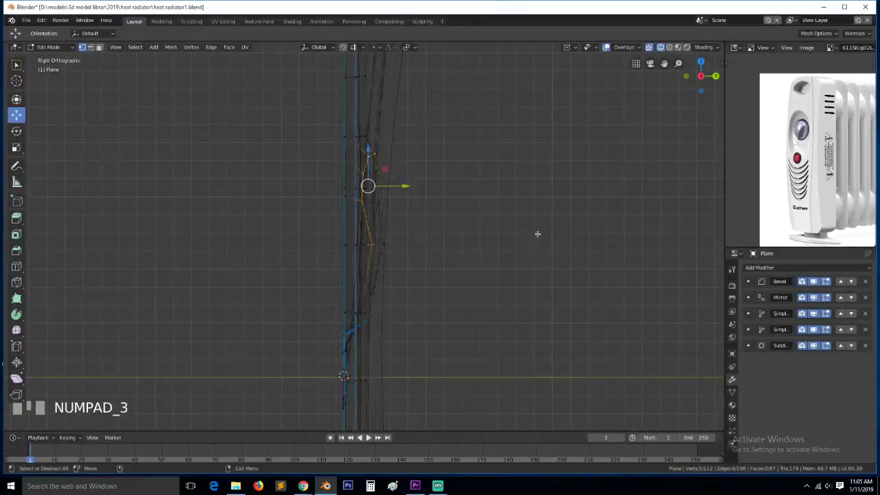
scroll(538, 233, "up", 1)
key("s")
key("x")
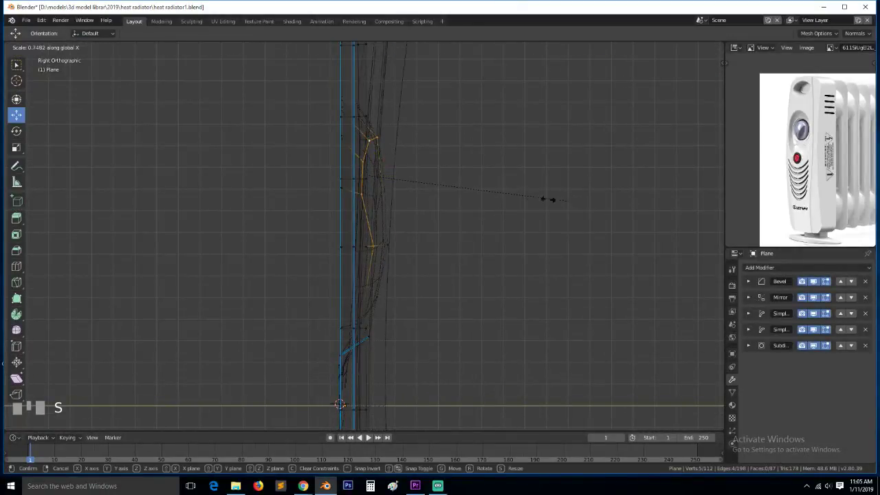
key("y")
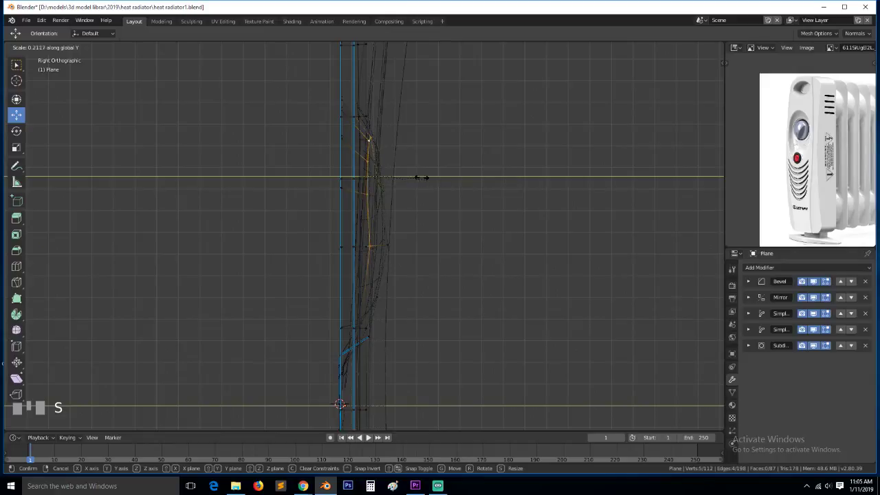
left_click(391, 174)
Move the flattened ring vertices 0.0487 m along the Y axis, deeper into the recess
key("g")
key("y")
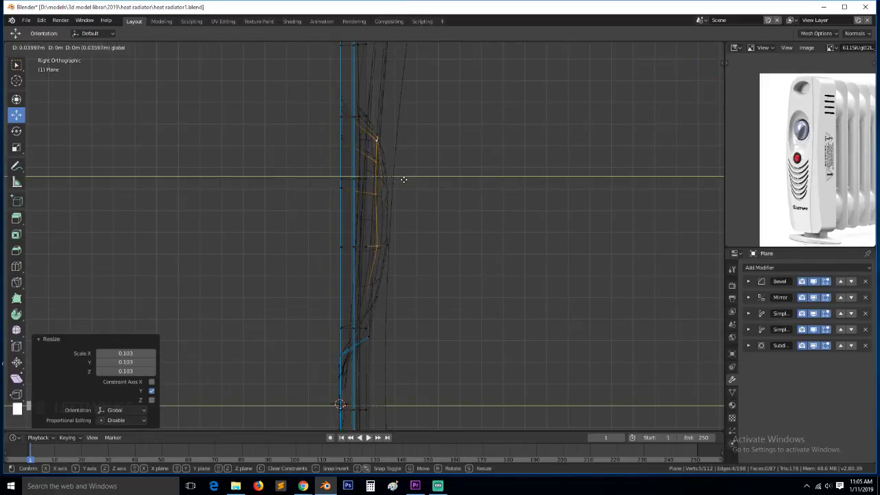
left_click(404, 179)
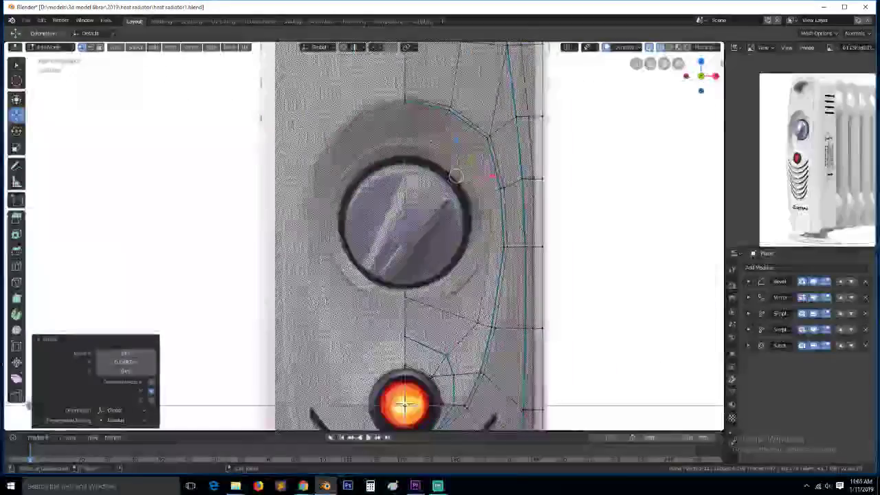
Display the panel in solid shading and check the dial recess's surface in Object Mode
key("z")
left_click(564, 251)
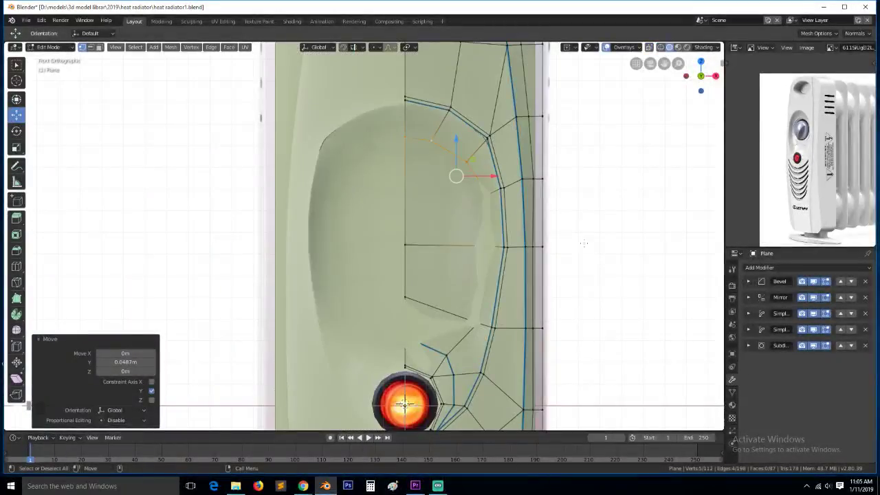
key("Tab")
scroll(568, 250, "down", 3)
key("Tab")
scroll(541, 220, "up", 3)
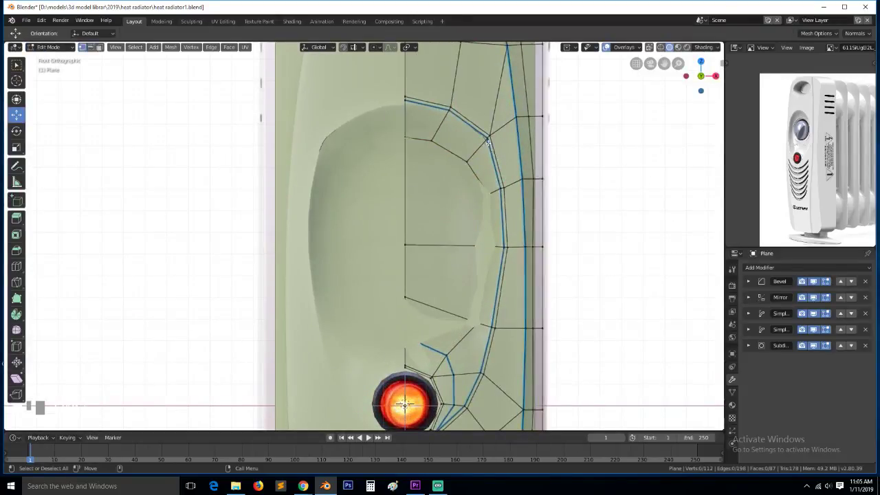
Turn off the Subdivision modifier's viewport display and merge the two nearly coincident vertices at the recess border's upper corner
key("KP_Decimal")
scroll(385, 289, "up", 5)
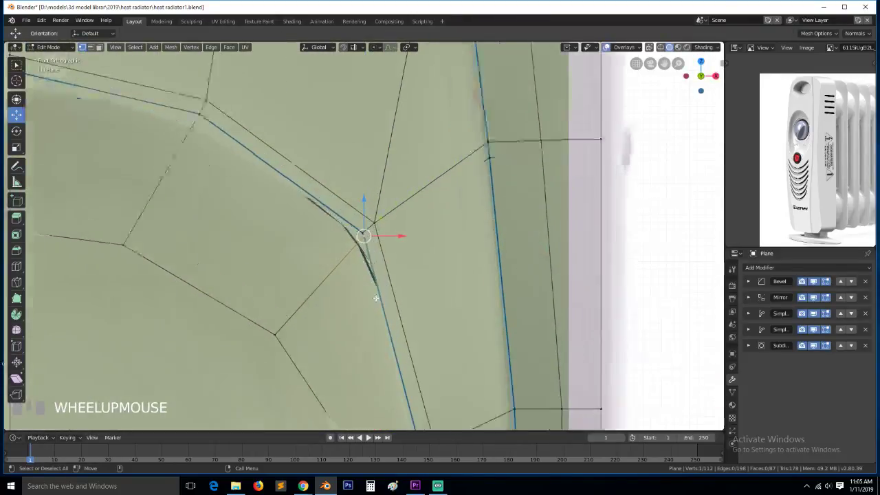
left_click(813, 345)
scroll(440, 261, "up", 2)
left_click(383, 242, "shift")
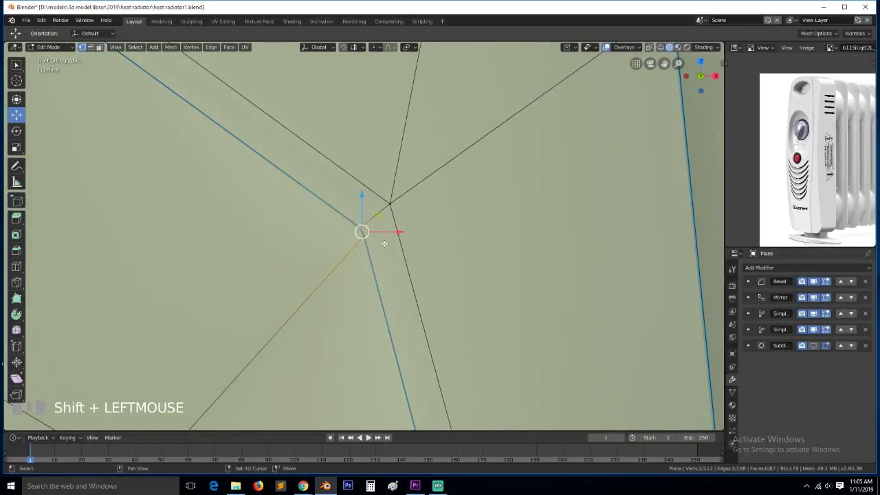
key("alt+m")
left_click(421, 261)
scroll(423, 268, "down", 4)
Turn the Subdivision modifier's viewport display back on and inspect the smoothed recess in Object Mode
key("Tab")
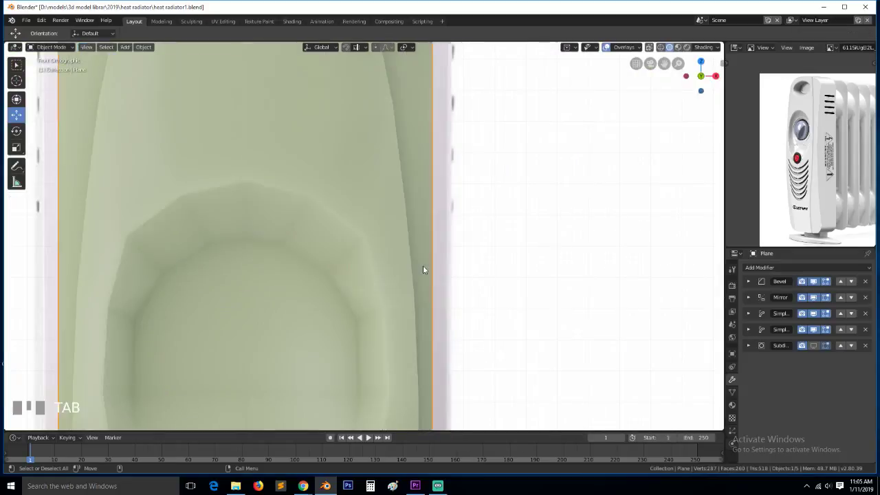
left_click(813, 345)
scroll(317, 275, "down", 3)
scroll(318, 275, "up", 3)
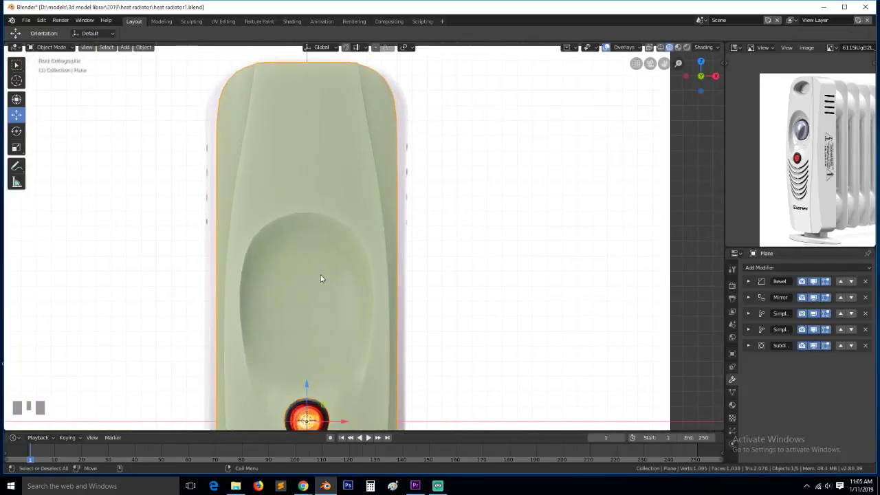
scroll(281, 300, "down", 3)
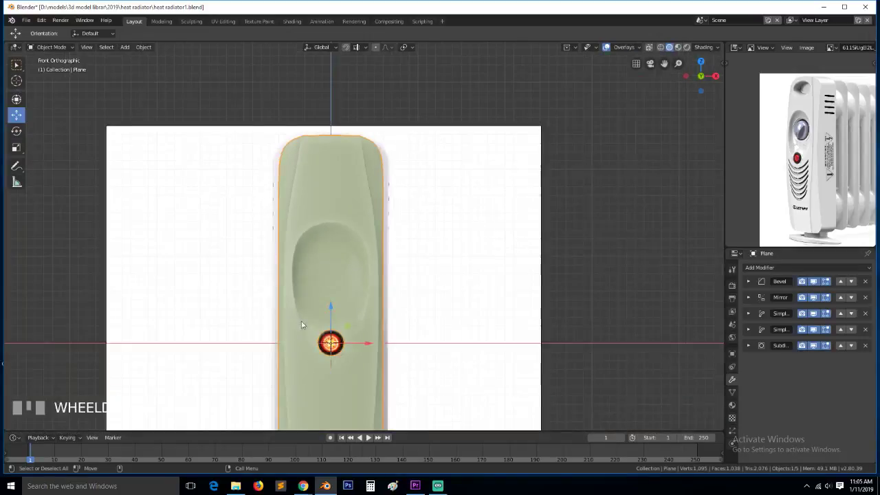
scroll(301, 321, "up", 1)
scroll(525, 221, "up", 3)
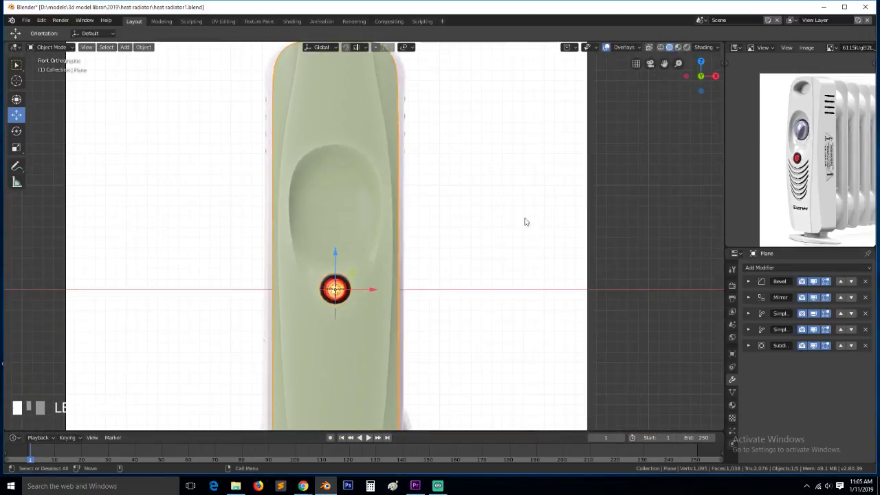
Move the centre-line edge loop below the round hole by about -0.003 m along Y
key("Tab")
scroll(524, 220, "up", 2)
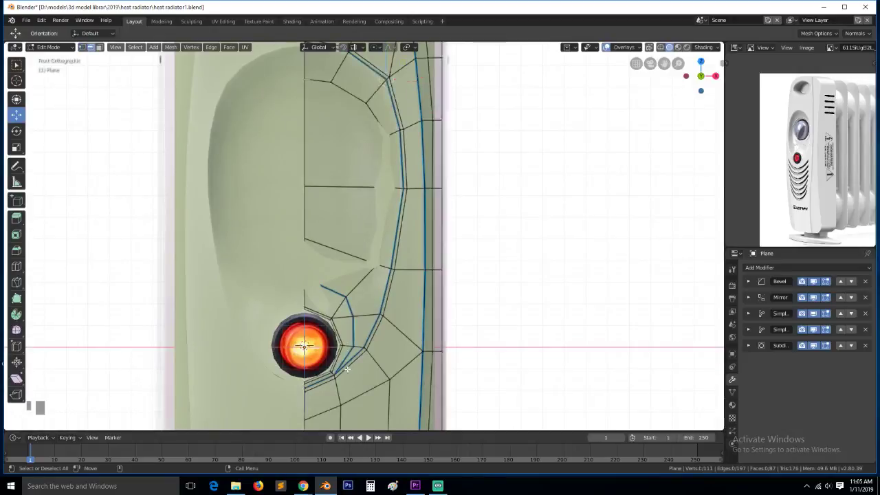
key("Tab")
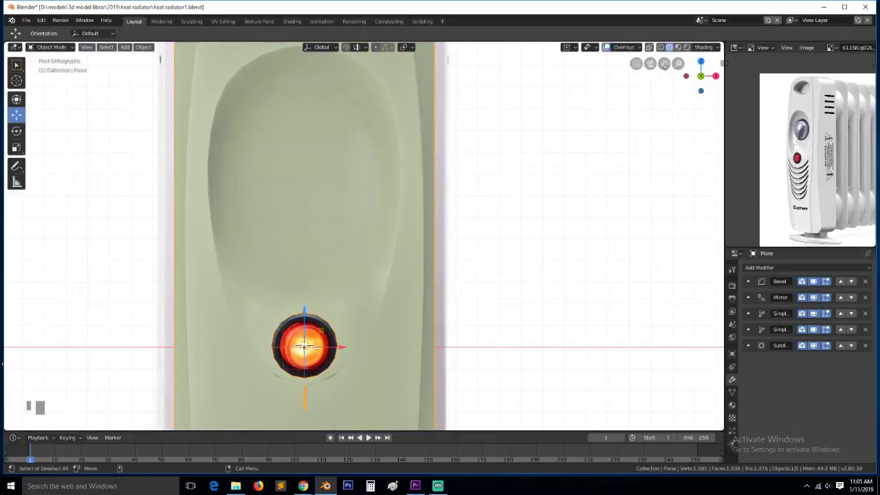
left_click_drag(665, 67, 696, 0)
scroll(499, 244, "up", 6)
key("Tab")
scroll(359, 343, "down", 4)
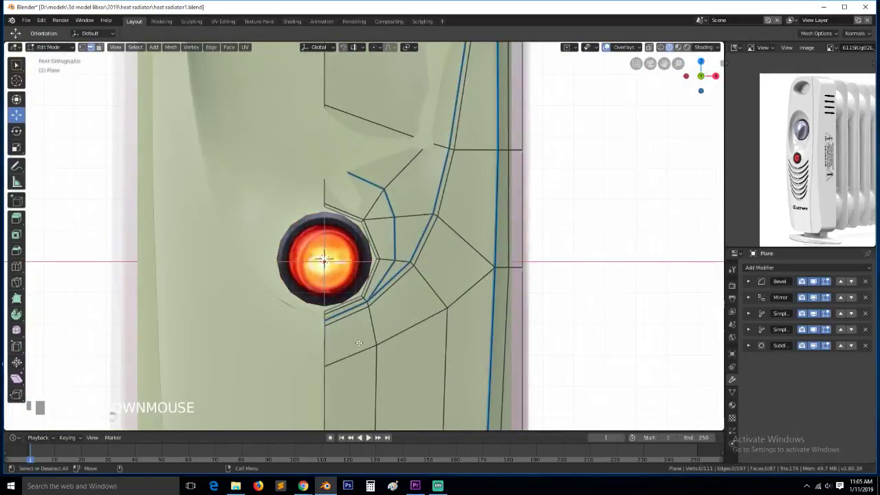
left_click(323, 350)
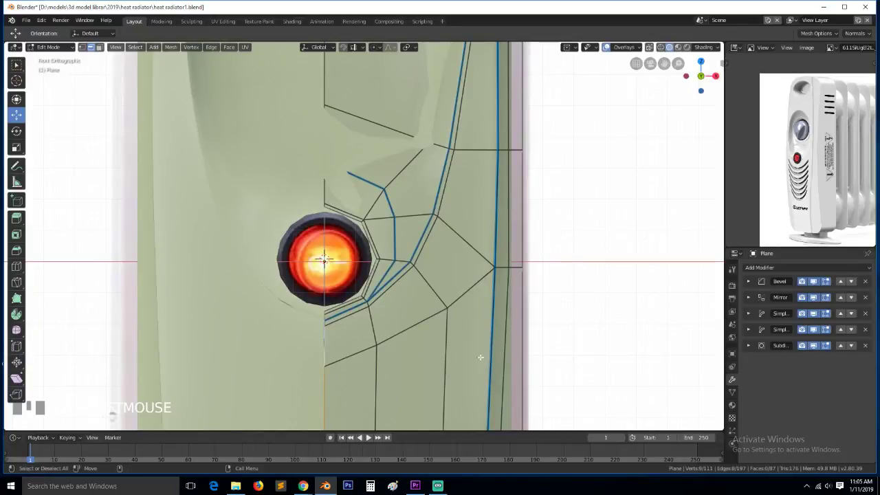
key("g")
key("y")
left_click(331, 363)
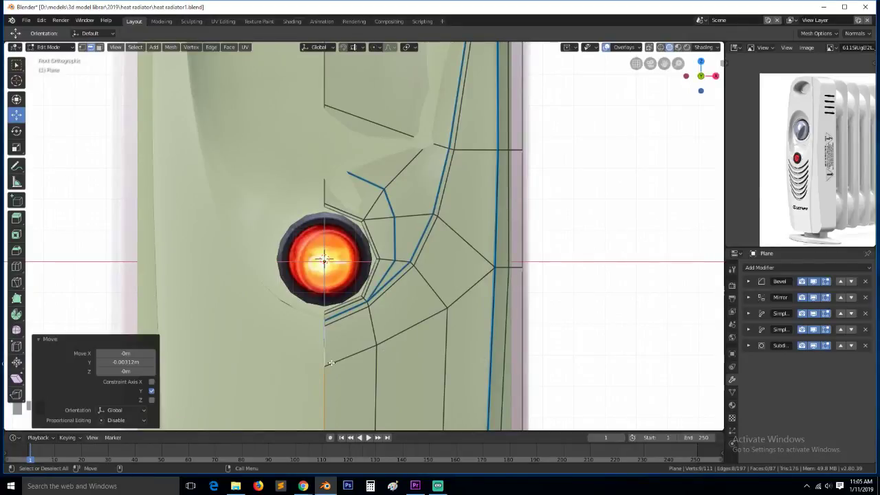
left_click(331, 362)
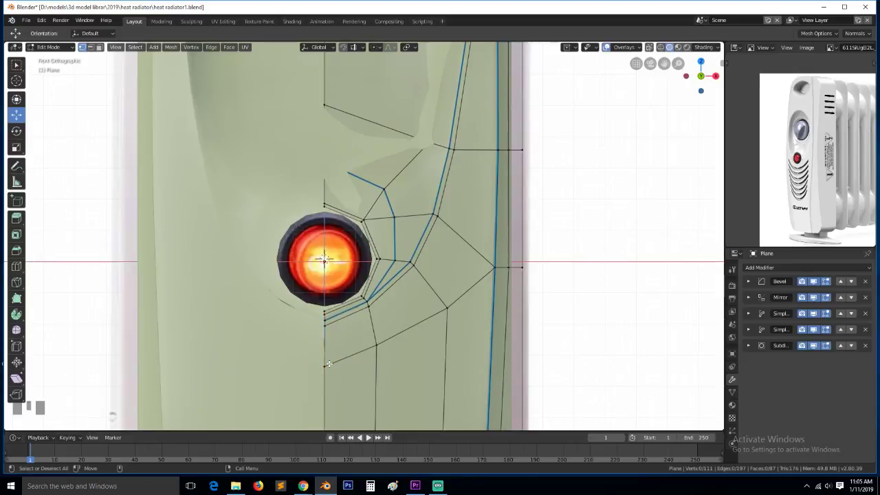
Bevel the short creased edge just below the round hole with a single segment and an offset of about 0.002
scroll(329, 364, "up", 4)
key("2")
left_click(374, 378)
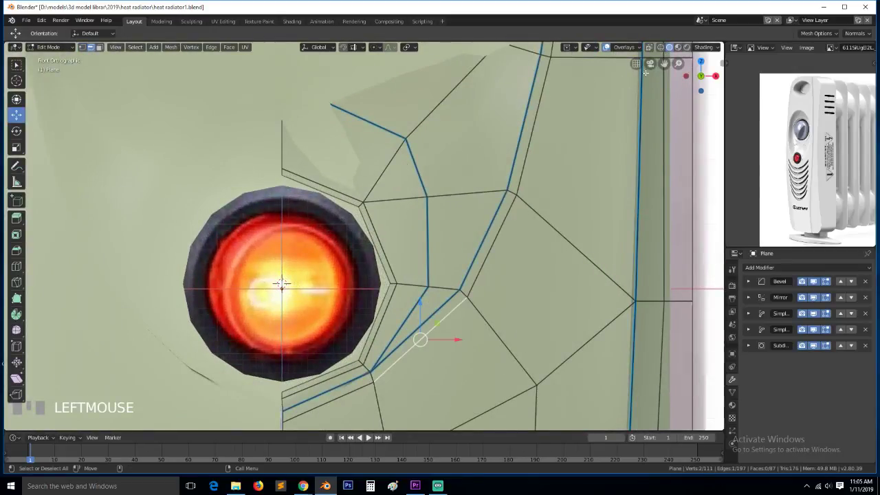
left_click_drag(664, 63, 680, 0)
scroll(459, 255, "up", 4)
key("alt+a")
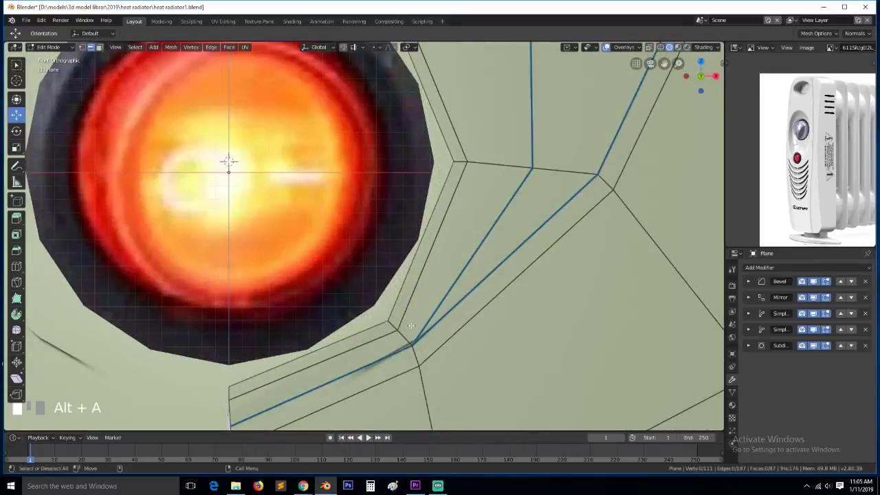
left_click(377, 368)
key("ctrl+b")
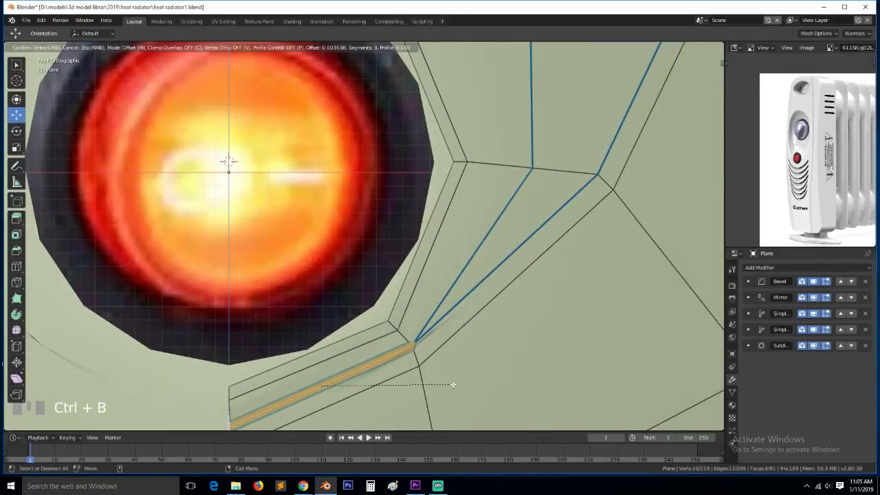
scroll(451, 383, "down", 2)
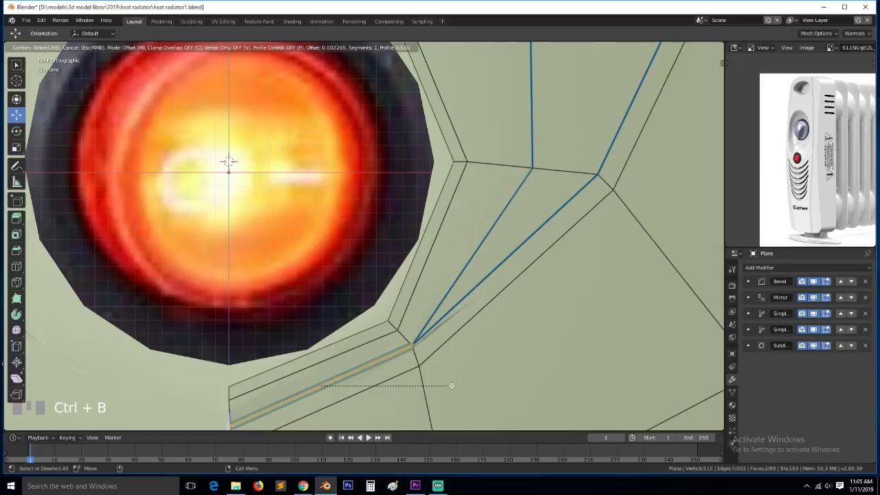
left_click(451, 385)
Merge the beveled strip's outer corner vertex into the adjacent upper strip vertex using At Last
key("1")
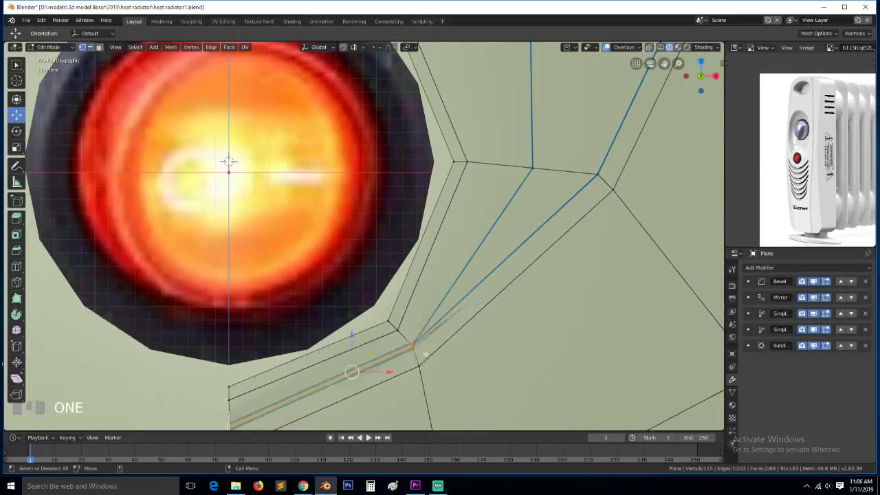
left_click_drag(413, 342, 412, 342)
scroll(412, 342, "up", 3)
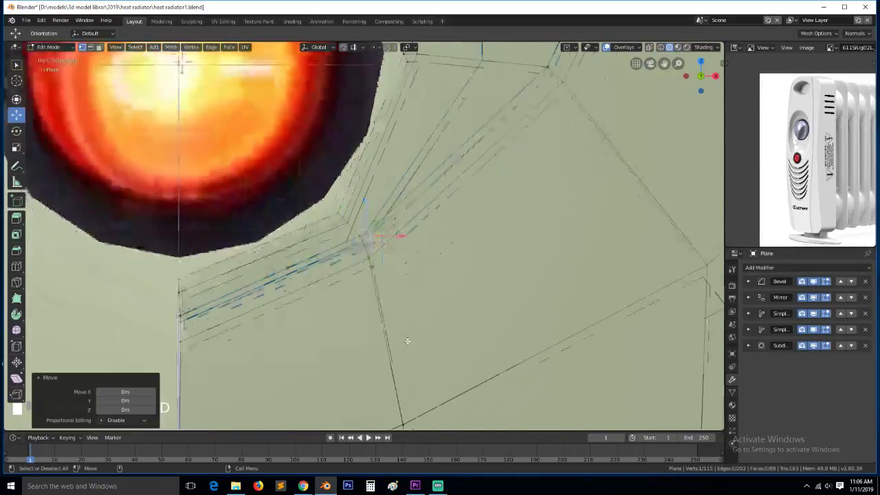
scroll(362, 226, "up", 2)
key("alt+a")
left_click(361, 234)
left_click(347, 236, "shift")
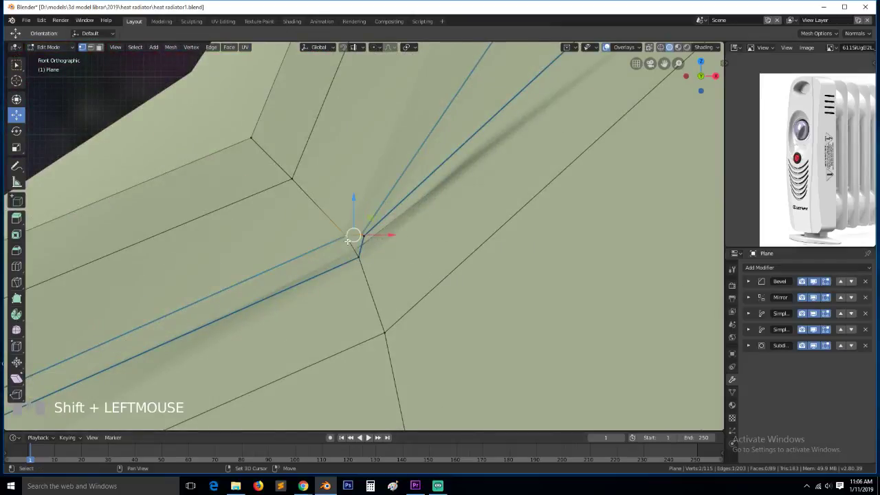
key("m")
left_click(378, 262)
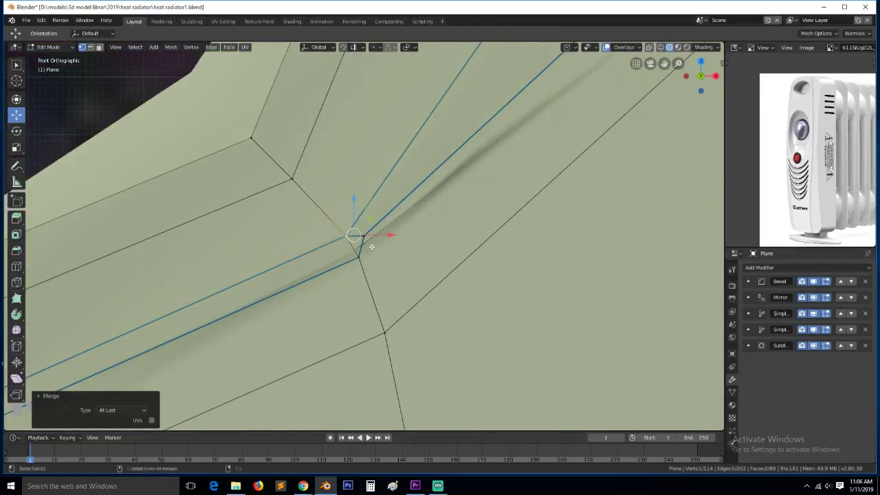
Merge the remaining doubled vertex at the outer end of the beveled strip with the strip's lower vertex
left_click(357, 238)
left_click(363, 249, "shift")
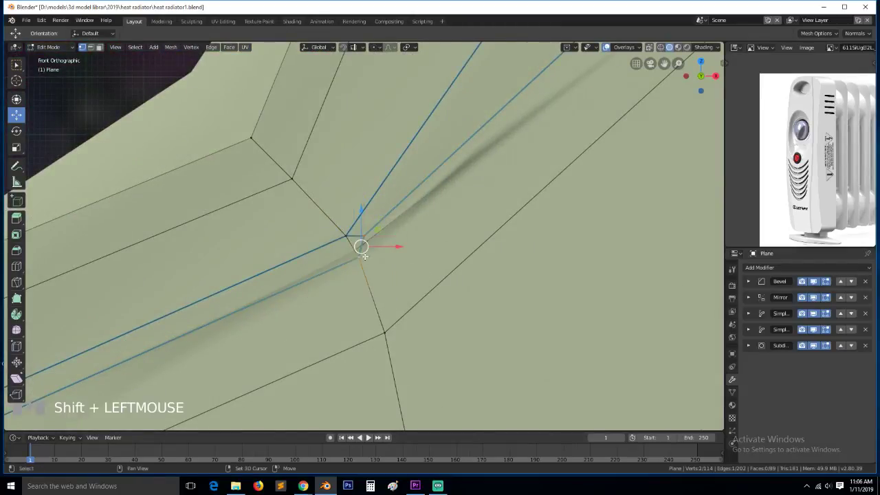
key("m")
left_click(389, 224)
key("alt+a")
scroll(399, 246, "down", 4)
key("Tab")
scroll(401, 259, "down", 7)
scroll(401, 259, "down", 5)
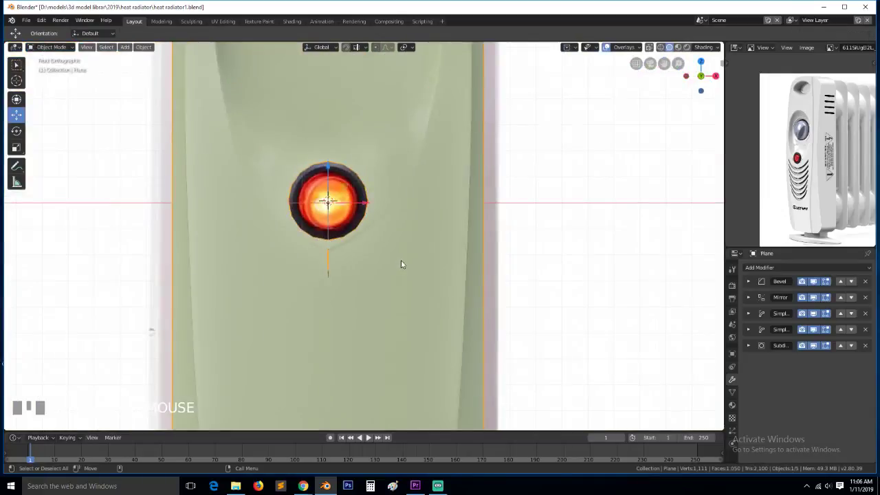
Move the three centre-line vertices at the inner end of the beveled strip about -0.0152 m along X
scroll(401, 260, "up", 5)
key("Tab")
key("Tab")
key("Tab")
scroll(286, 279, "up", 2)
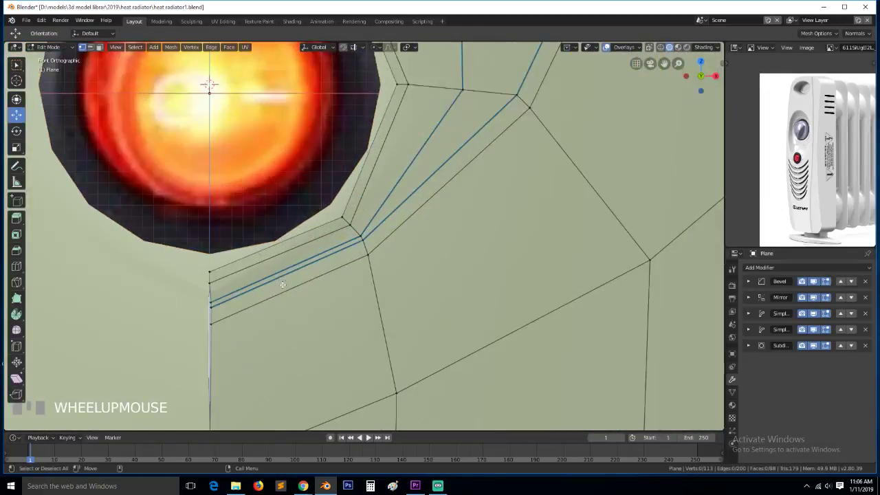
left_click(211, 303)
left_click(215, 330, "ctrl")
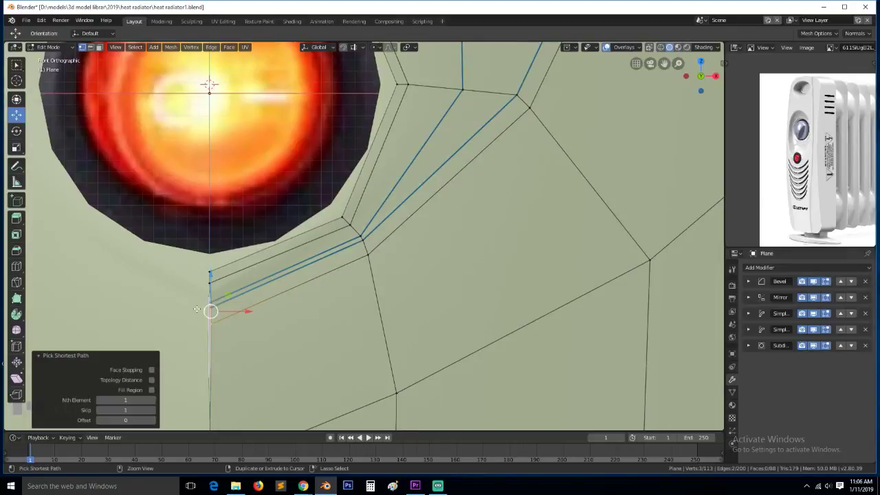
left_click_drag(241, 313, 227, 294)
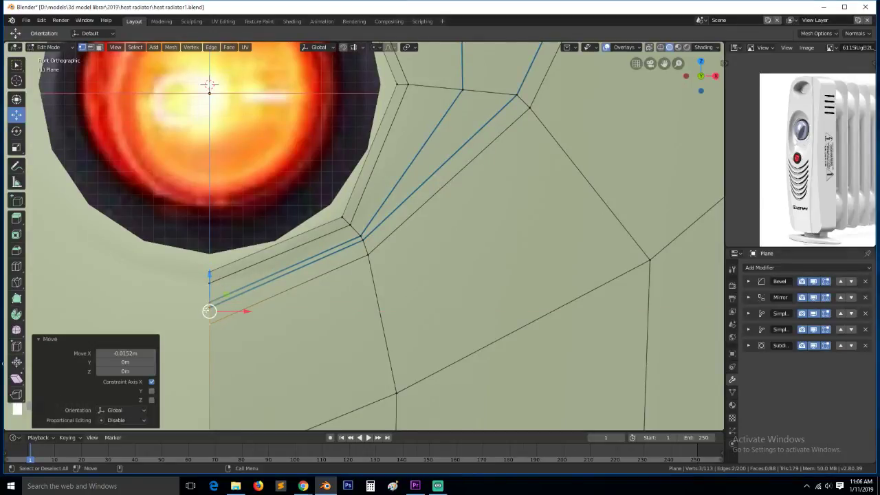
scroll(220, 277, "down", 3)
key("Tab")
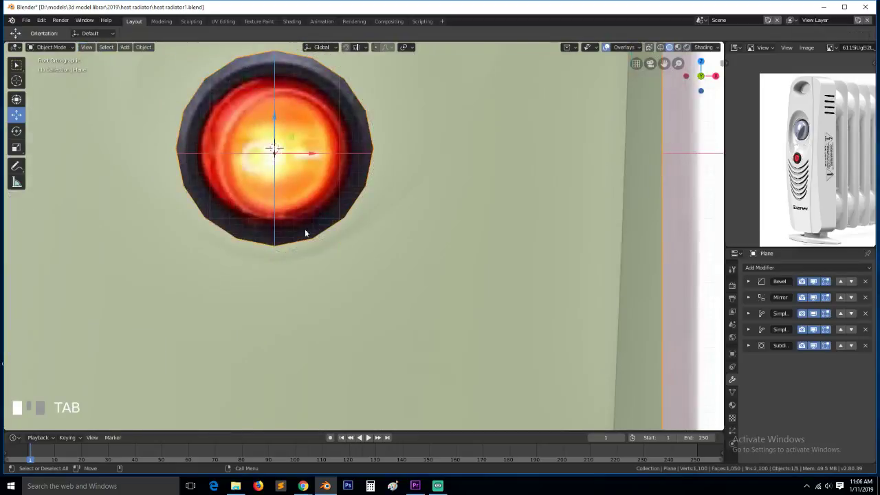
Save the file and deselect the panel object
scroll(320, 230, "down", 3)
key("ctrl+s")
left_click(558, 113)
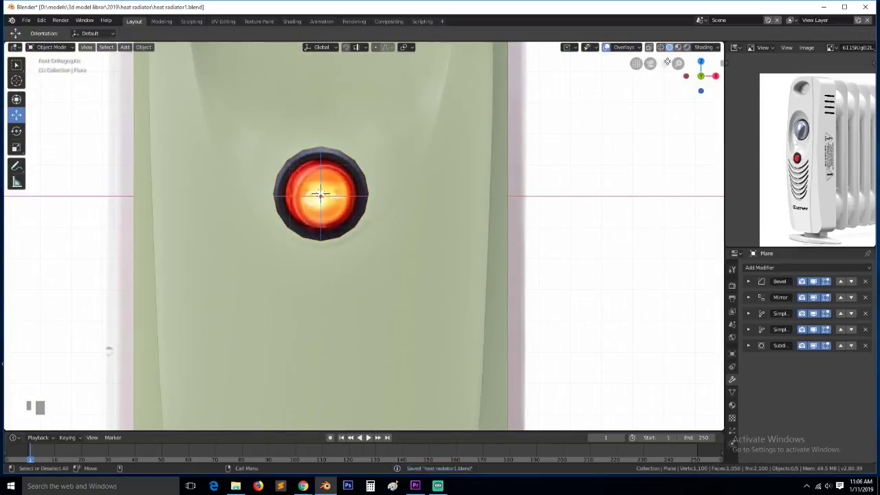
Push the creased-edge vertices around the upper side of the round hole back into the body along Y
left_click_drag(665, 64, 663, 162)
key("Tab")
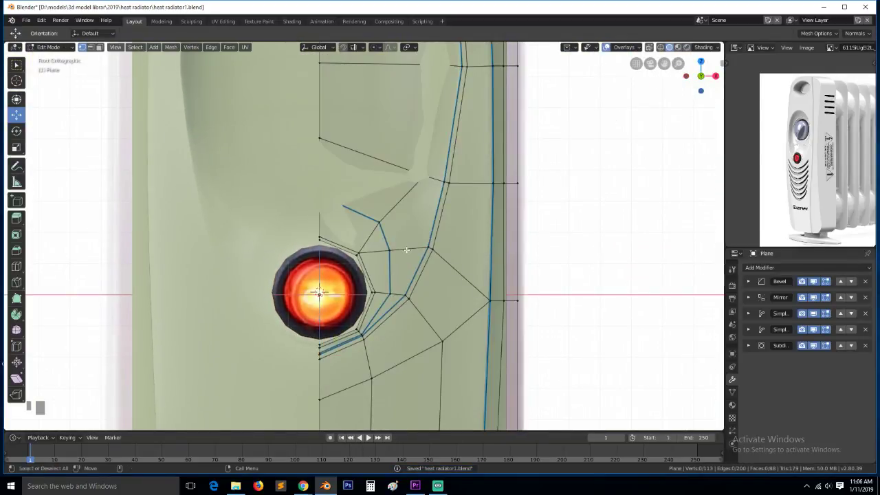
scroll(406, 249, "up", 2)
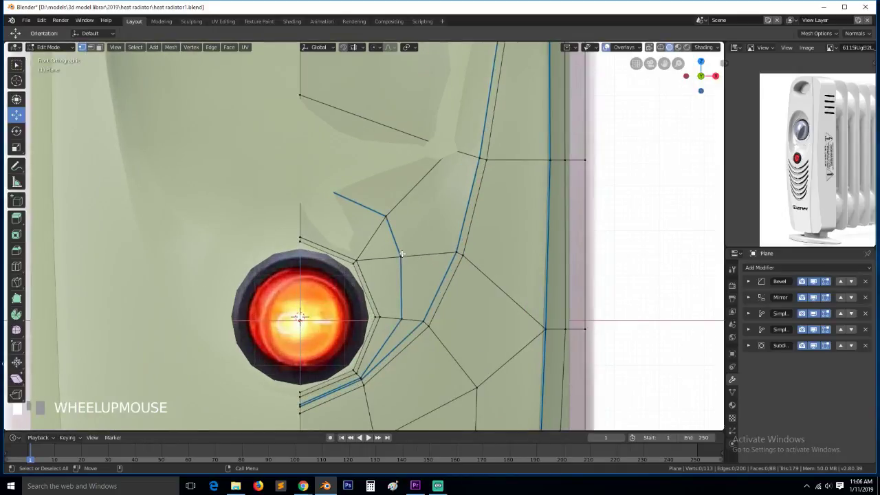
middle_click_drag(402, 253, 352, 269)
middle_click_drag(377, 225, 365, 236)
left_click_drag(407, 227, 447, 225)
left_click(373, 278)
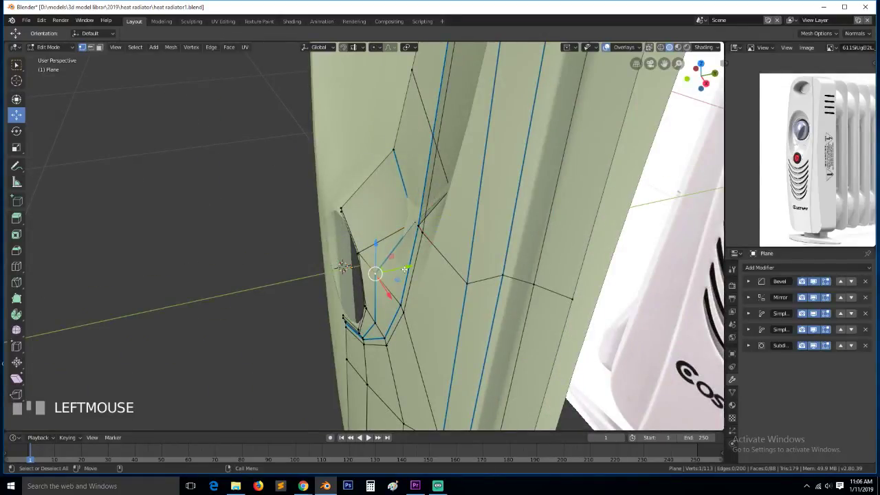
left_click_drag(404, 269, 446, 258)
middle_click_drag(447, 258, 469, 208)
key("Tab")
key("Tab")
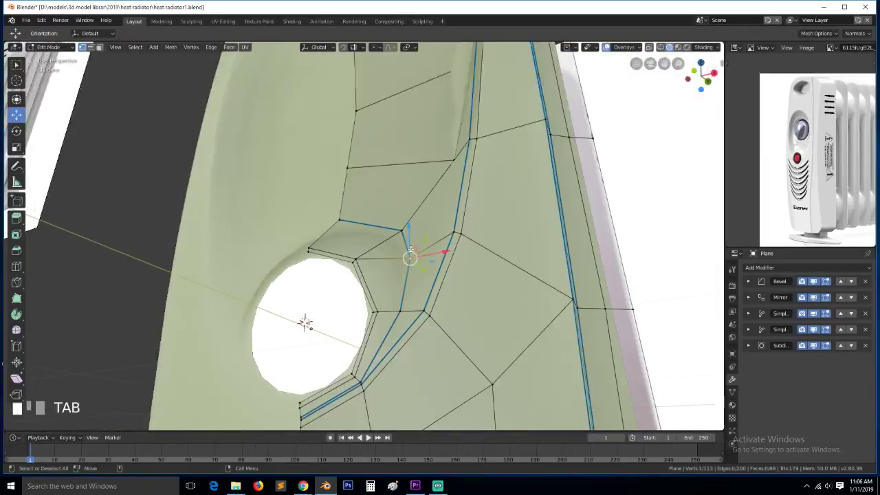
Connect the creased-edge corner vertex above the hole to the outer creased loop vertex with a new diagonal edge
scroll(410, 249, "up", 3)
middle_click_drag(378, 268, 408, 272)
key("grave")
key("alt+a")
scroll(371, 277, "down", 1)
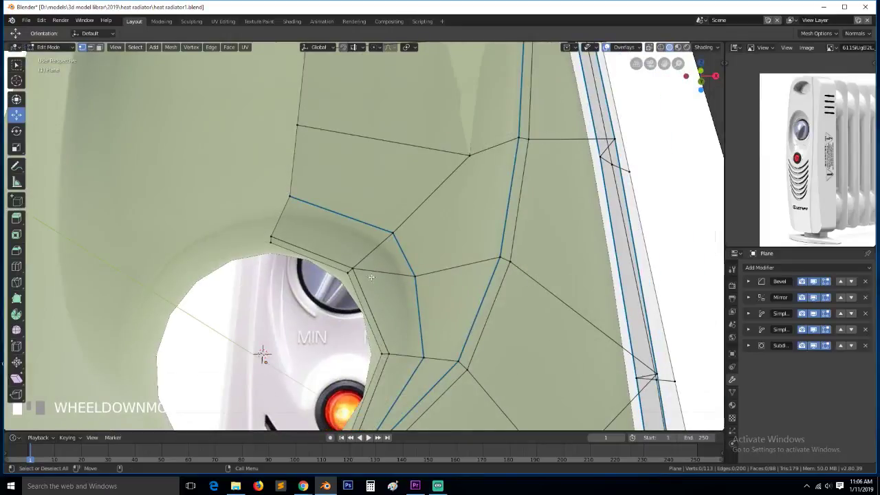
scroll(368, 259, "down", 1)
key("grave")
scroll(373, 291, "up", 2)
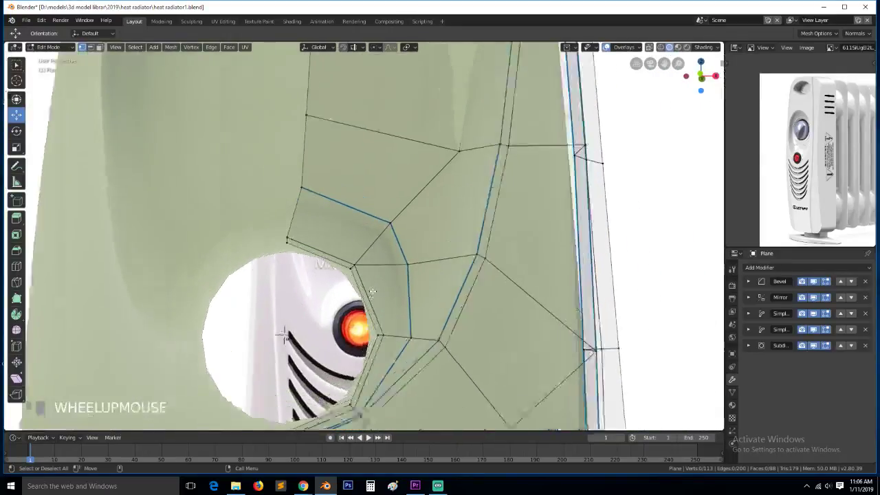
scroll(373, 291, "down", 1)
key("grave")
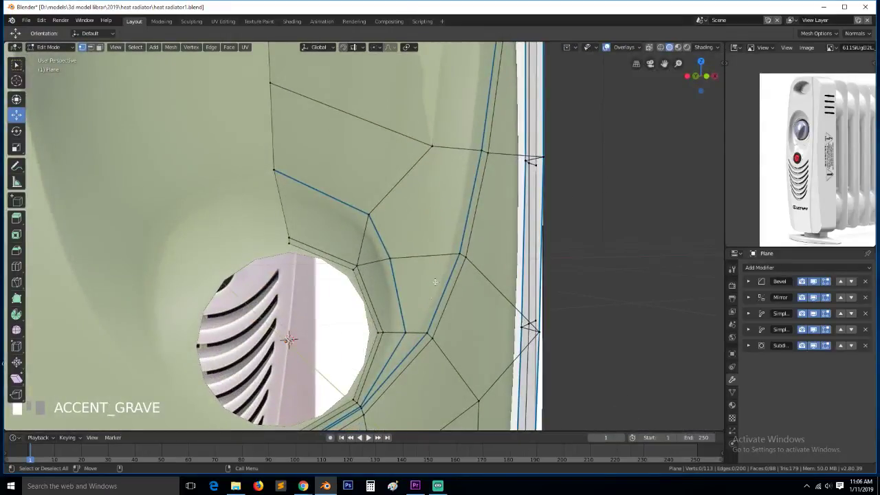
key("alt+a")
left_click(460, 255)
left_click(368, 215, "shift")
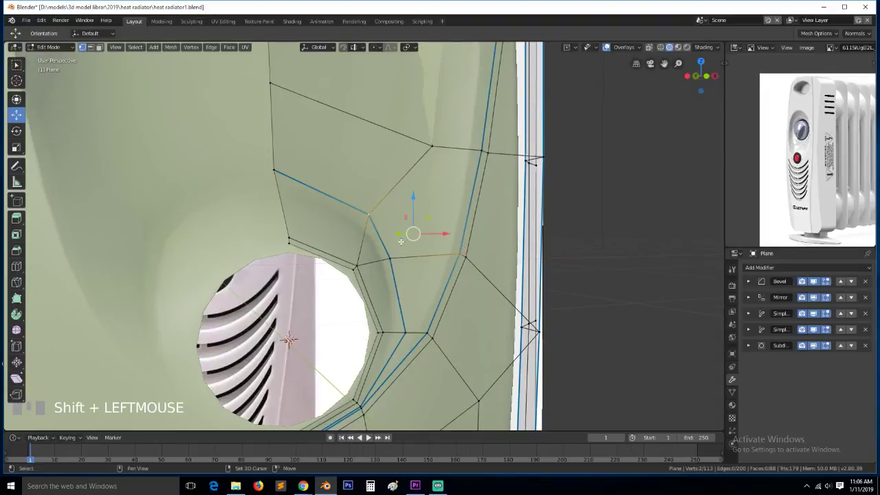
key("grave")
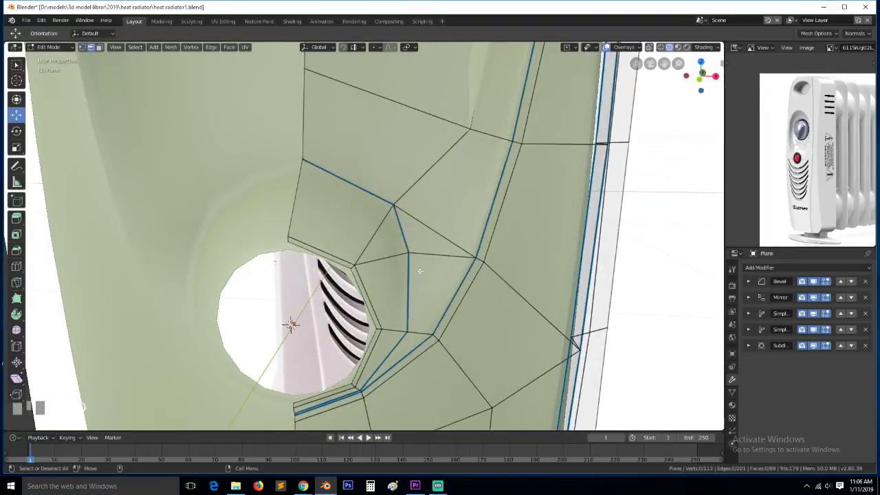
Try to dissolve the short edge between the hole rim and the surrounding creased edge
left_click(441, 256)
left_click(382, 259)
key("ctrl+x")
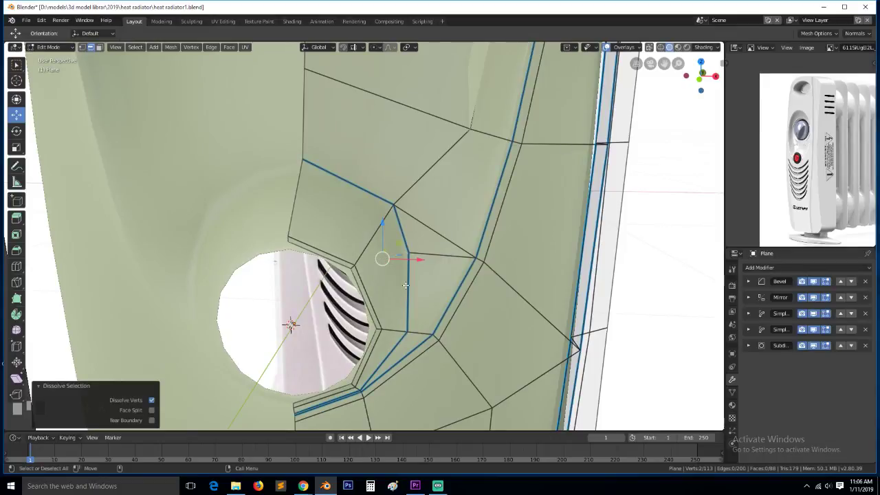
key("ctrl+z")
Merge the creased-edge vertex beside the round hole into the creased corner vertex above it
key("grave")
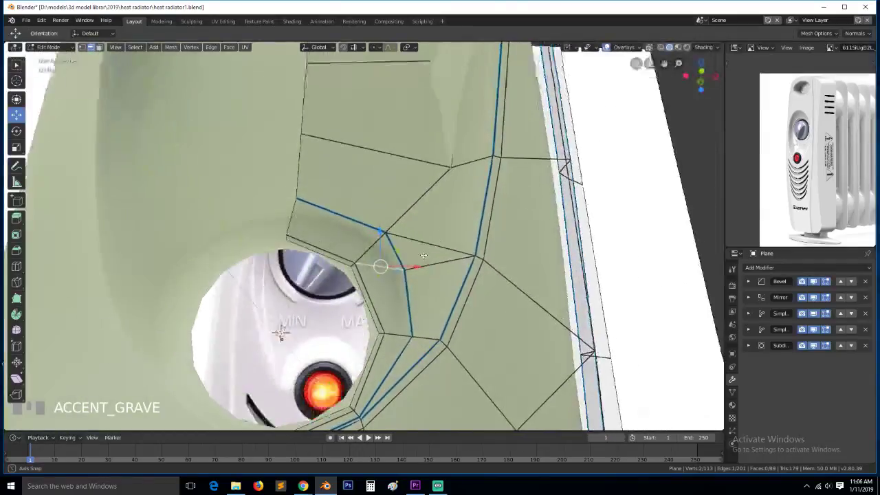
middle_click_drag(414, 267, 419, 275)
key("1")
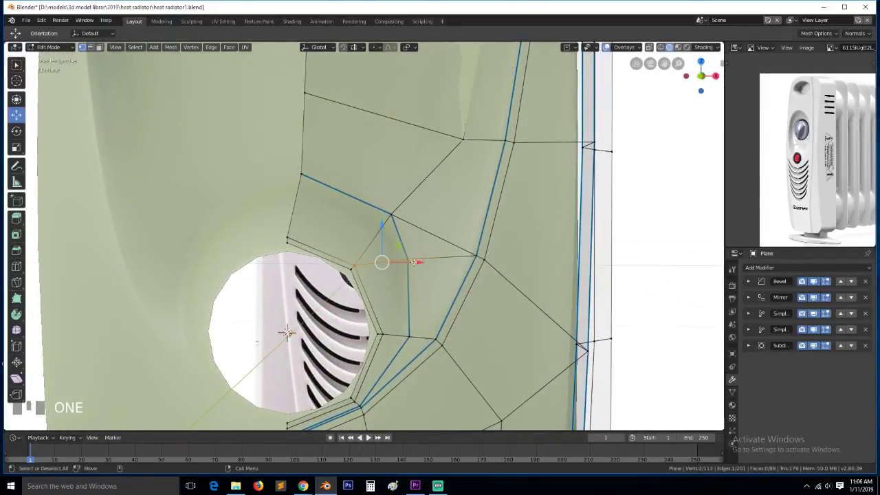
left_click(411, 262)
key("KP_1")
key("alt+a")
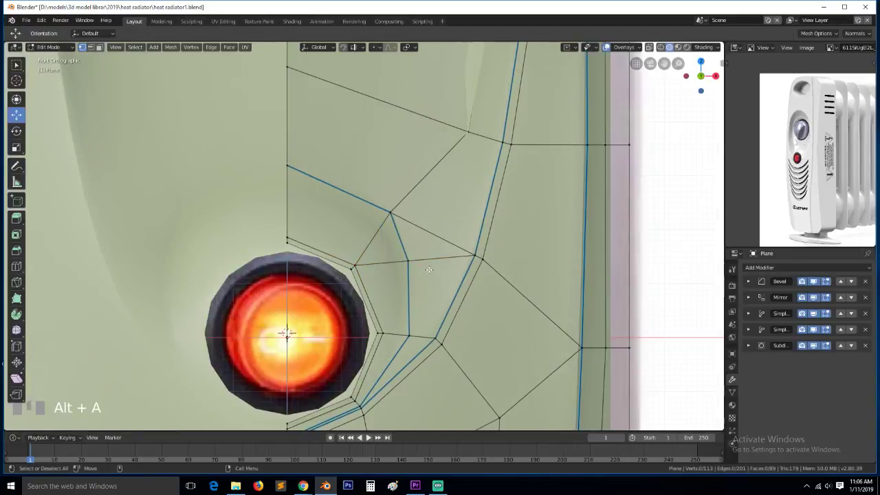
left_click(410, 261)
left_click(391, 215, "shift")
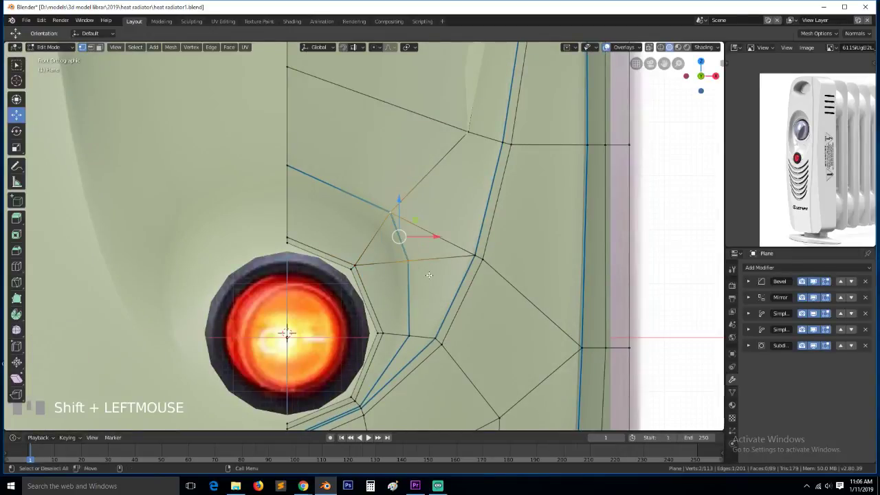
key("m")
left_click(430, 275)
key("alt+a")
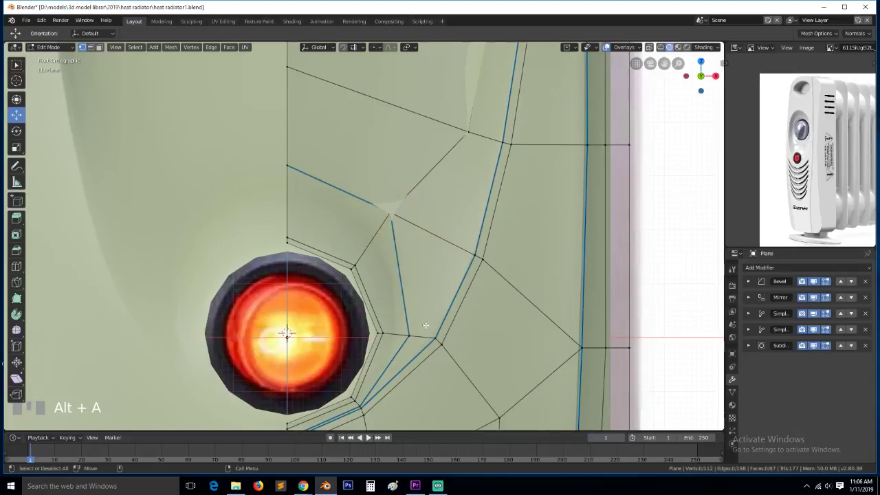
Move the inner creased vertex beside the hole upward, nearer the creased corner vertex
scroll(408, 306, "down", 1)
left_click(401, 307)
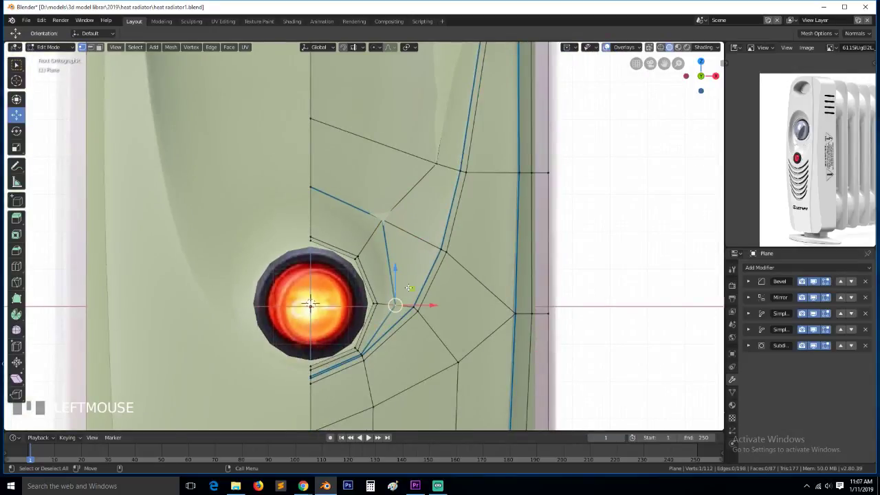
key("g")
left_click(412, 268)
key("alt+a")
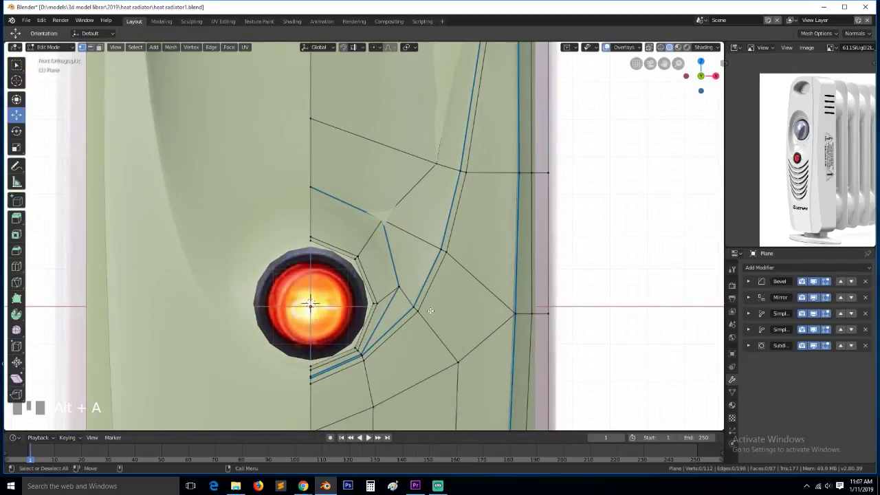
Select the adjacent vertex pair on the outer creased loop, shift it outward from the hole, and leave mesh editing
right_click_drag(424, 306, 425, 319, "ctrl")
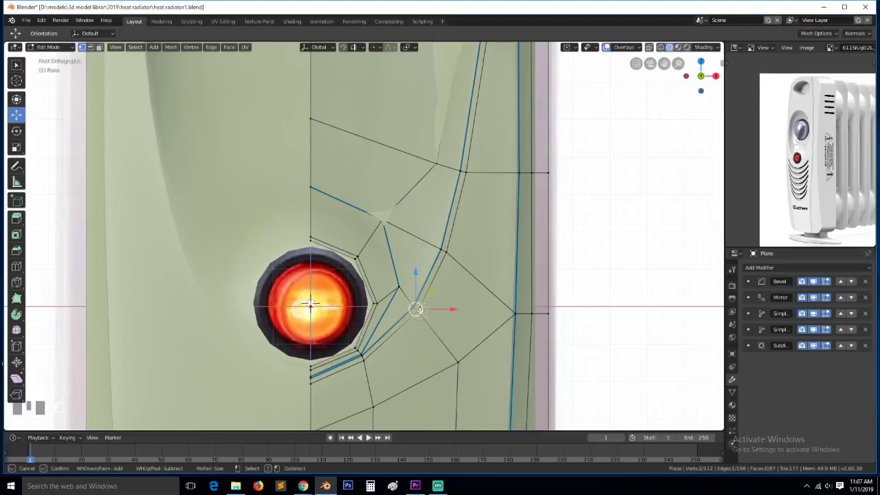
key("g")
left_click(455, 318)
key("alt+a")
key("Tab")
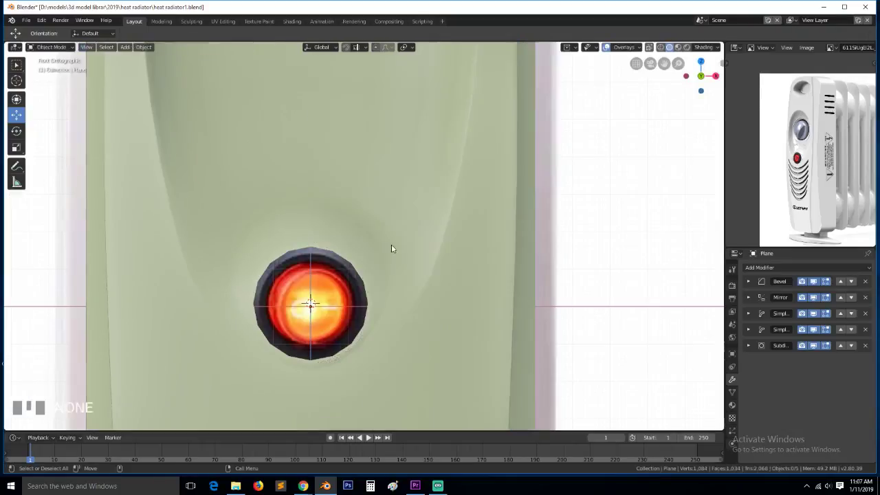
Add a centred edge loop in the face ring between the hole rim and the surrounding creased edge
key("Tab")
scroll(374, 243, "up", 2)
key("ctrl+r")
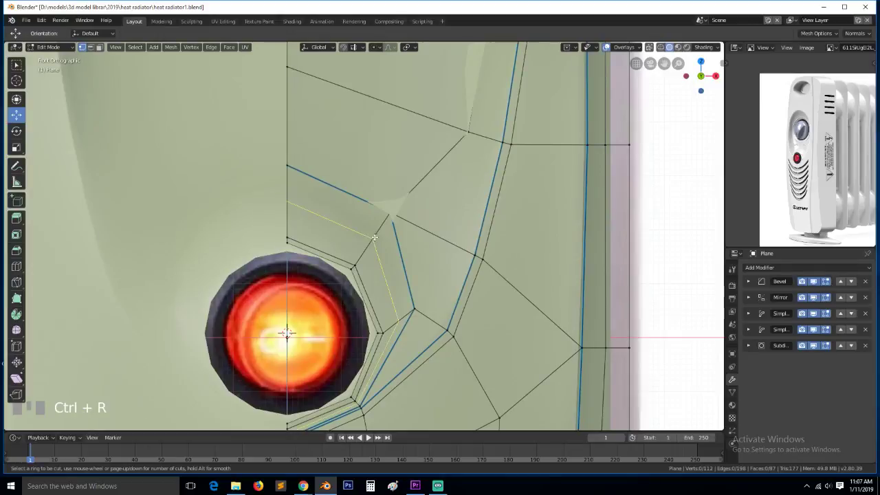
left_click(376, 238)
right_click(375, 238)
Pull the two upper vertices of the new edge loop forward along Y
middle_click_drag(338, 316, 333, 336)
left_click(372, 218)
left_click(399, 234, "ctrl")
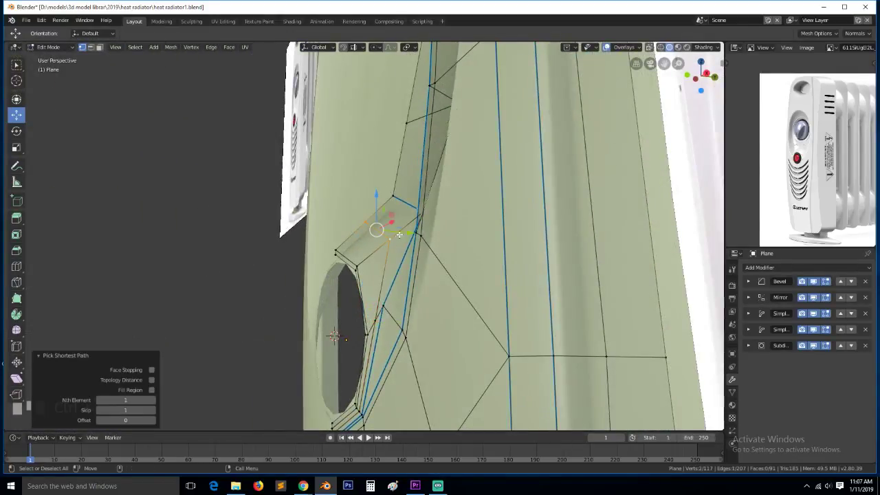
left_click_drag(404, 234, 384, 238)
Examine the smoothed panel surface around the hole from several angles and from the front
key("grave")
middle_click_drag(377, 328, 408, 315)
scroll(408, 312, "down", 3)
key("grave")
key("grave")
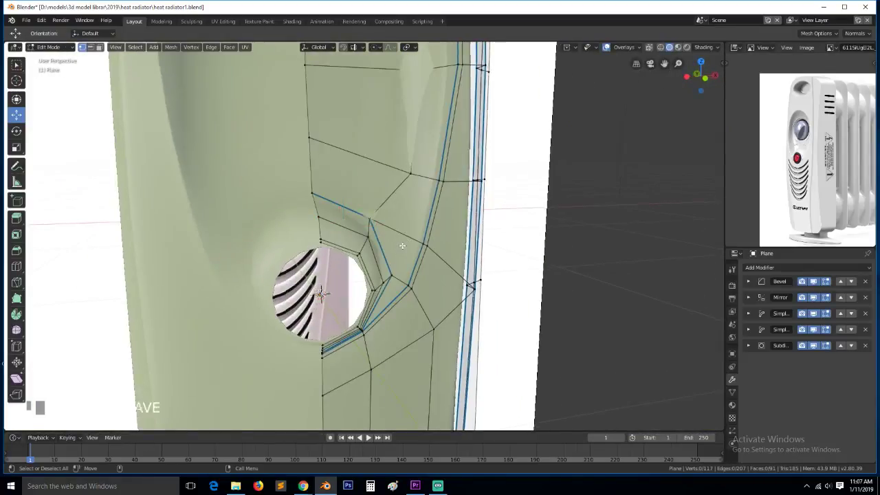
scroll(404, 245, "down", 4)
key("grave")
middle_click_drag(404, 245, 349, 236)
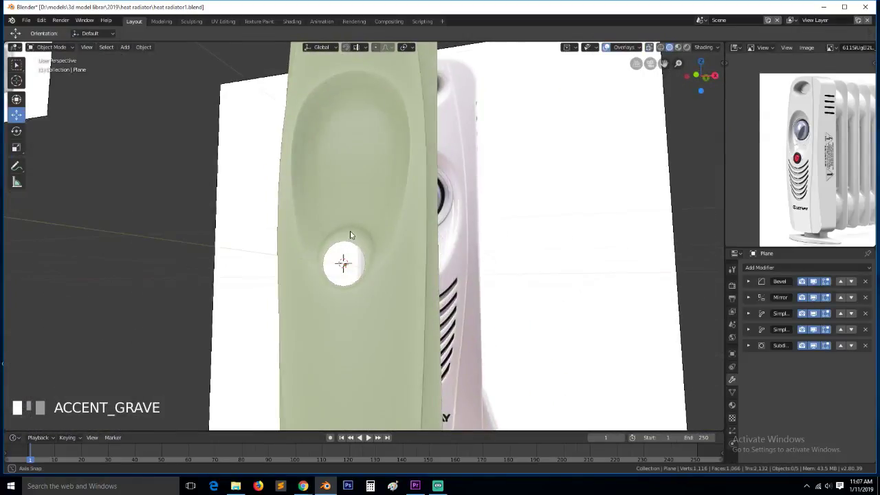
key("KP_1")
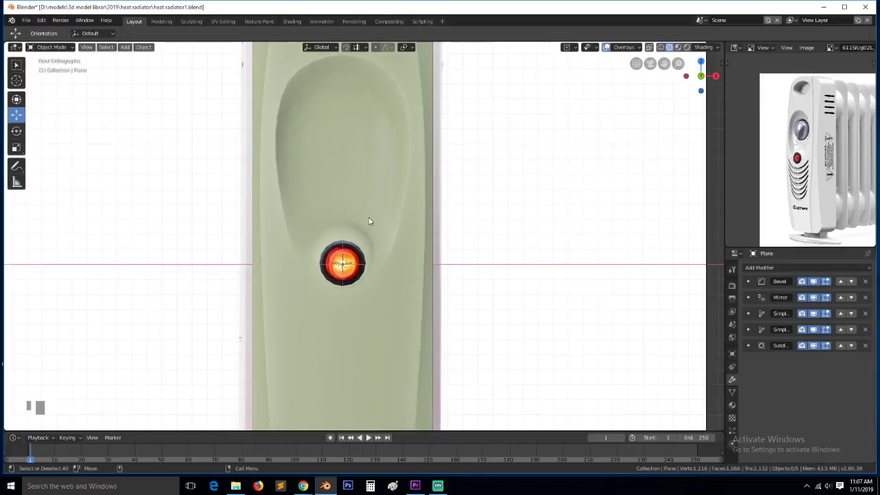
Display the panel mesh as wireframe and move the centreline vertex inside the dial up about 0.116 m to the knob's centre
key("Tab")
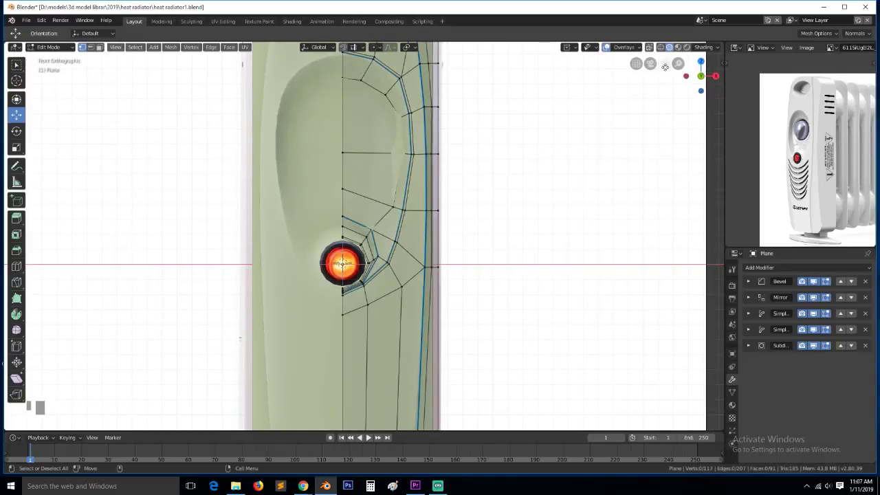
middle_click_drag(452, 81, 447, 163, "shift")
key("z")
left_click(375, 163)
scroll(311, 172, "up", 3)
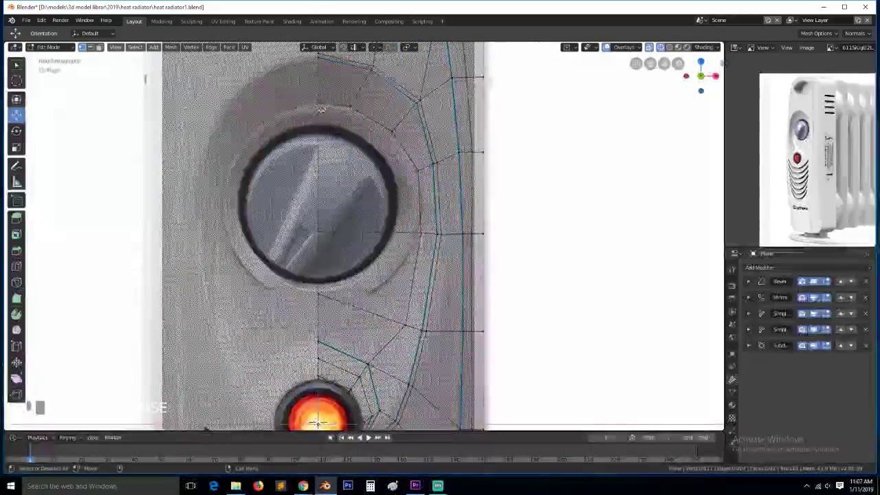
left_click(318, 231)
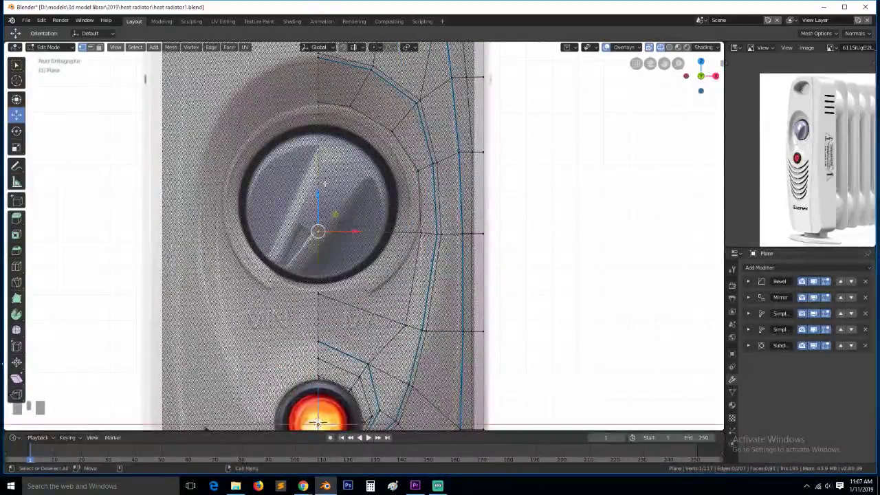
key("g")
left_click(329, 154)
Snap the 3D cursor to the selected vertex at the knob's centre
key("shift+a")
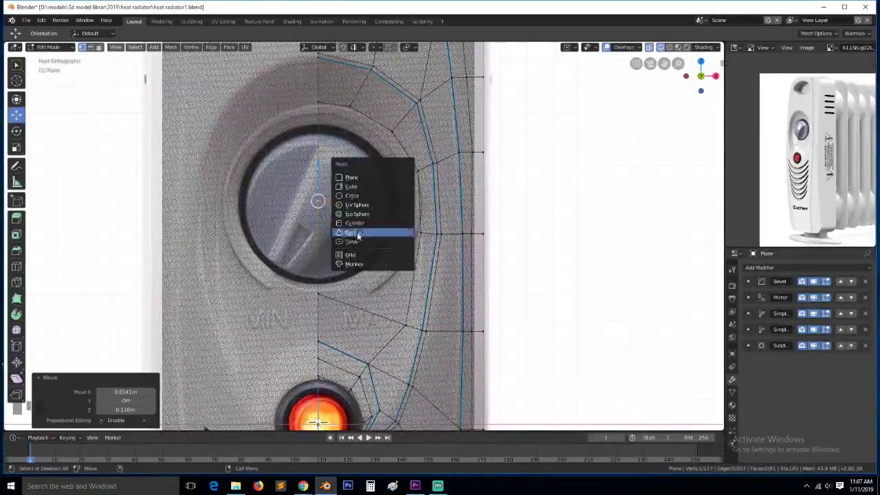
key("Escape")
key("shift+s")
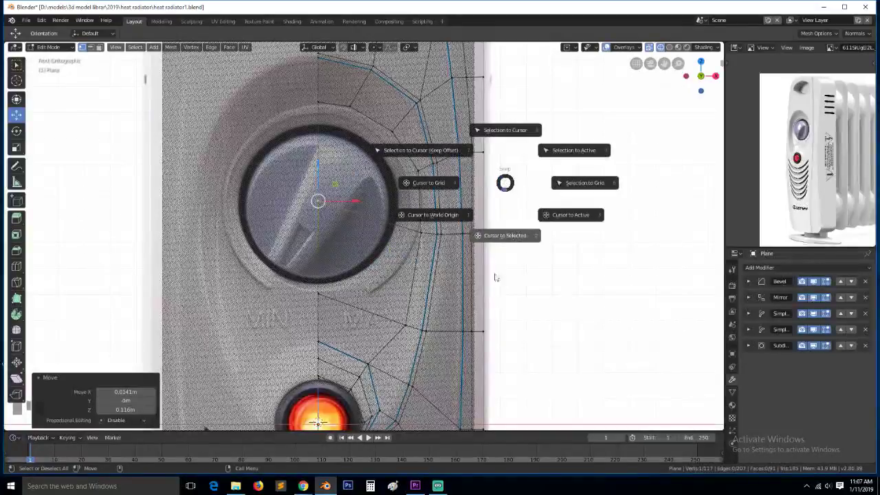
left_click(507, 234)
key("Tab")
key("Tab")
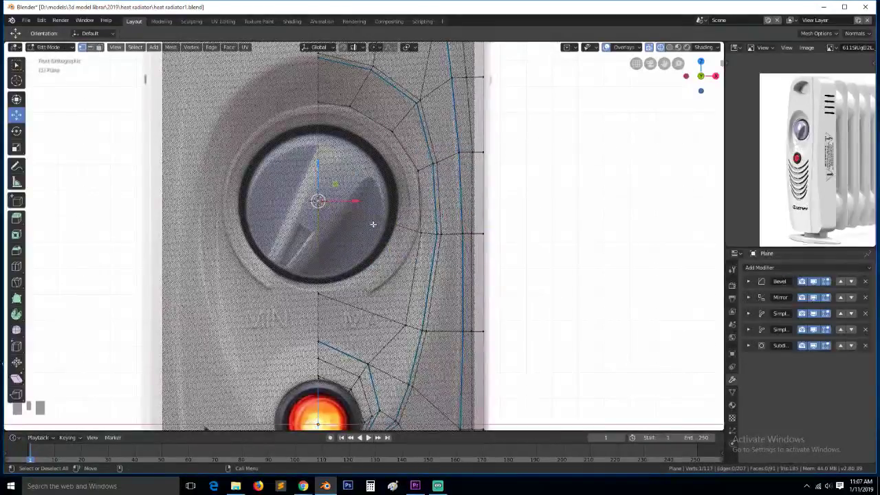
Apply the panel's Mirror modifier and turn off the Subdivision modifier's viewport display
key("Tab")
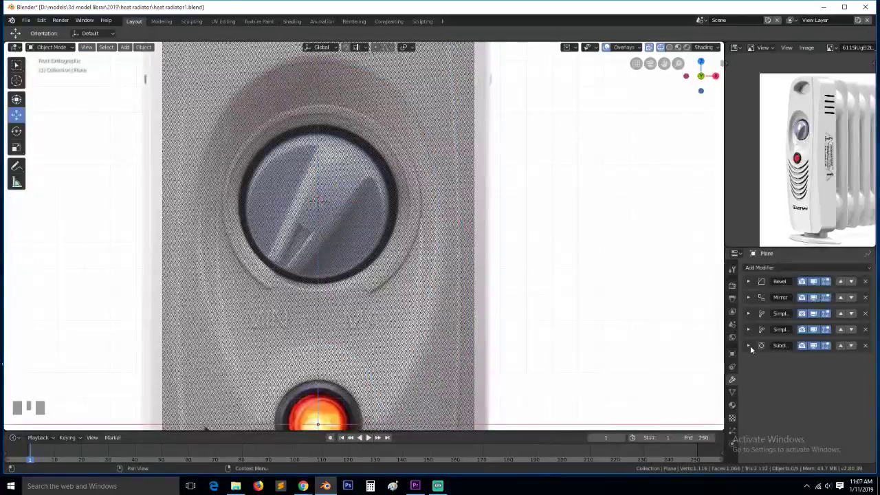
left_click(748, 297)
left_click(777, 312)
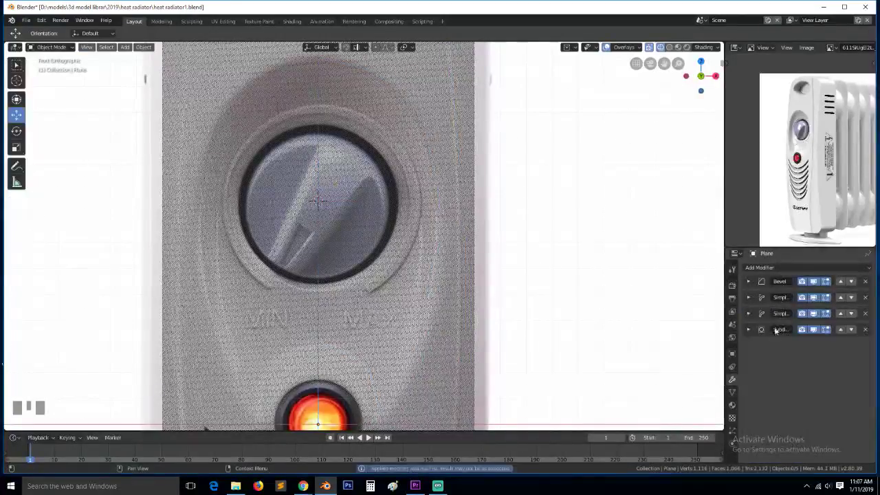
Add an 8-vertex circle of 1 m radius at the 3D cursor in the panel mesh, aligned to the view
key("Tab")
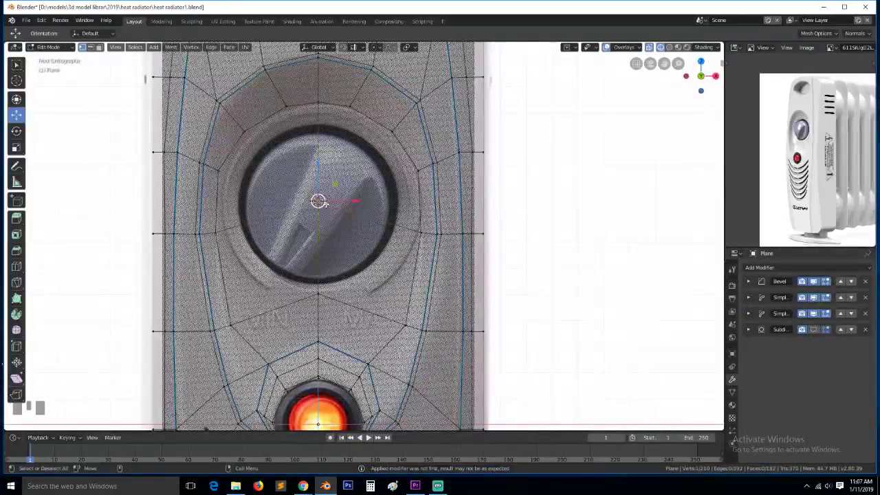
key("shift+a")
left_click(326, 203)
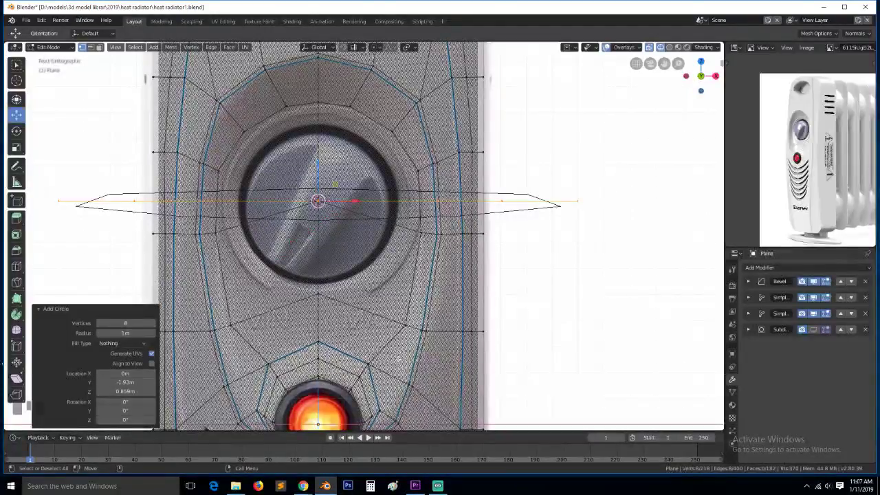
left_click(152, 364)
scroll(402, 256, "down", 2)
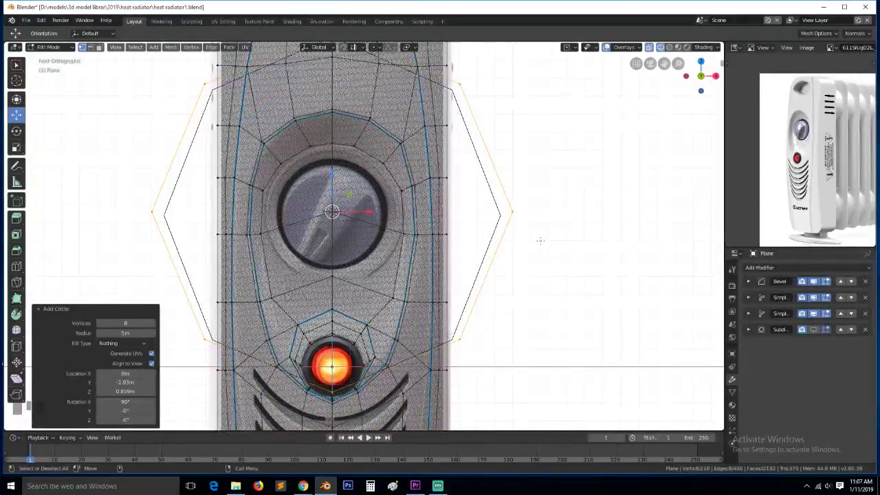
Turn off viewport display of the two Simple Deform modifiers and the Bevel modifier, and save the file
left_click(813, 297)
left_click(814, 314)
left_click(810, 294)
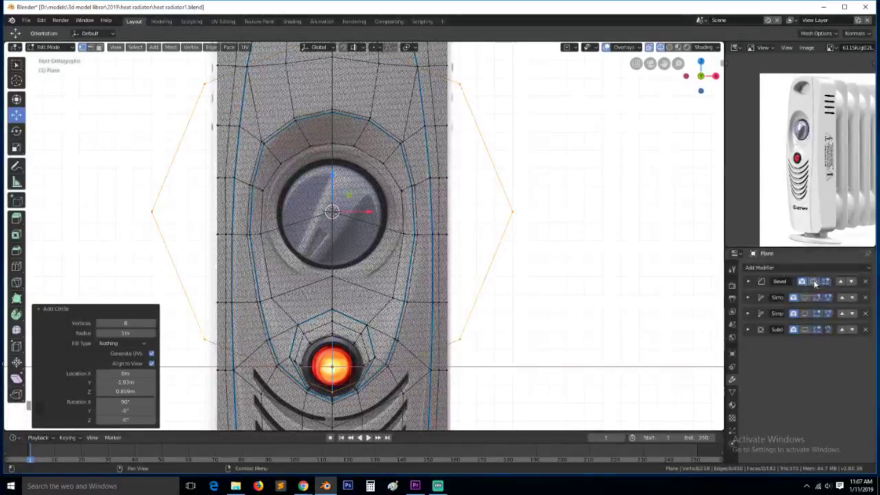
key("ctrl+s")
Scale the circle down by 0.317, fine-tuning with factors 1.178 and 0.845, to match the knob's dark outline
key("s")
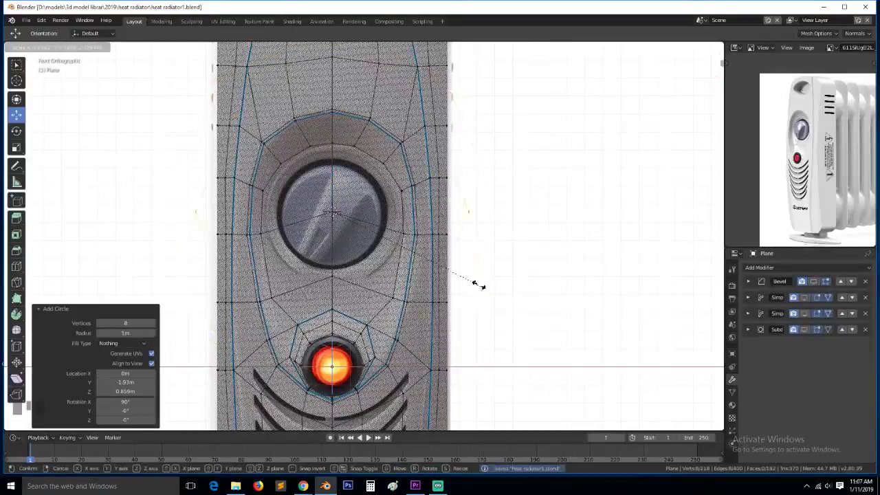
left_click(393, 253)
scroll(371, 198, "up", 3)
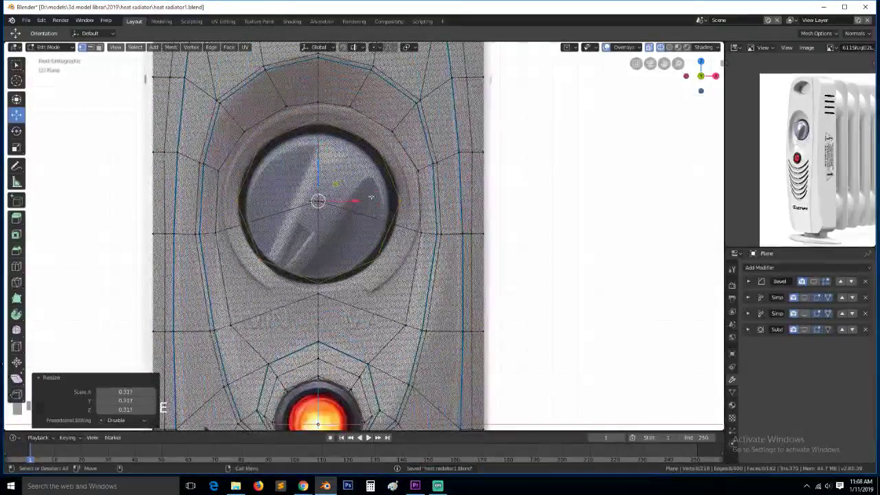
key("s")
left_click(418, 254)
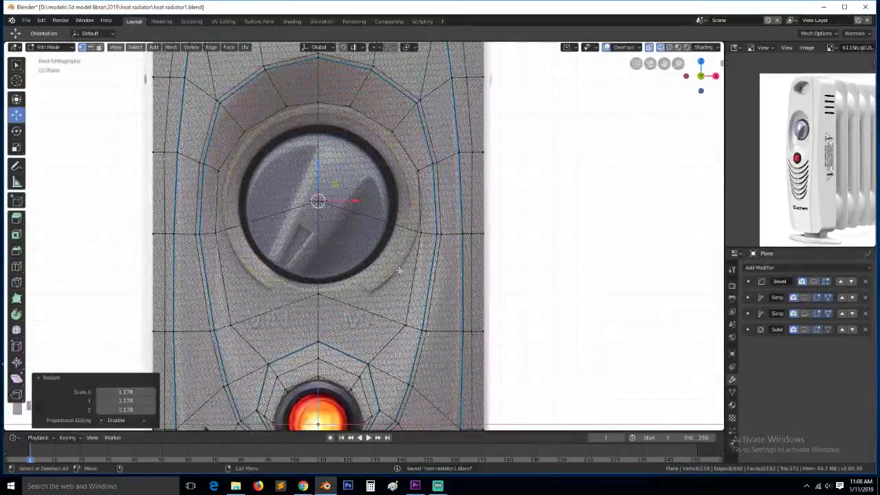
key("s")
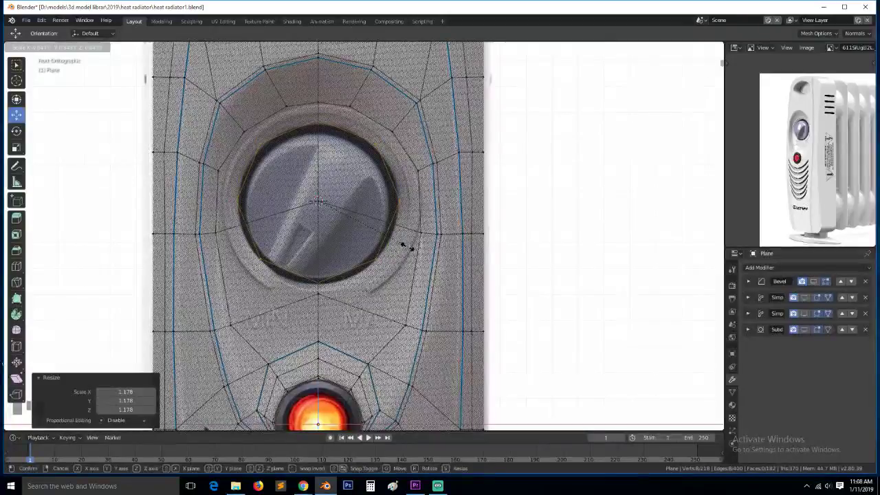
left_click(406, 247)
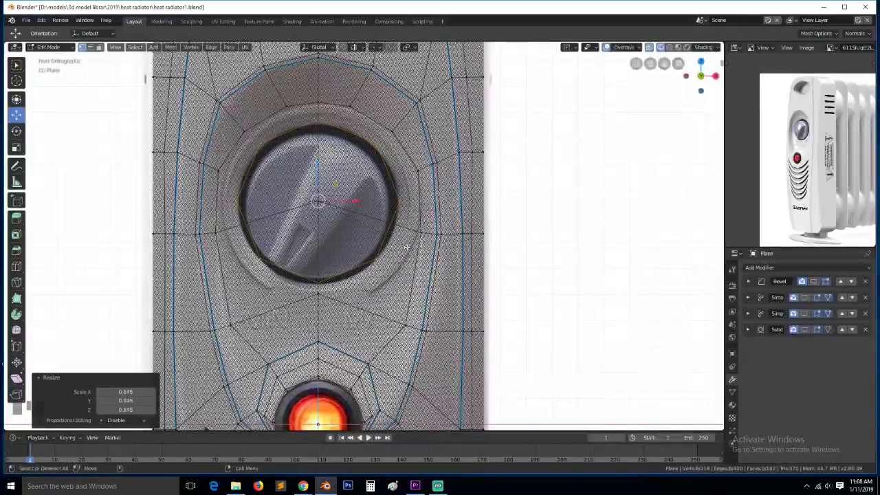
Delete the panel vertex at the knob's centre to open the surface behind the circle
left_click(320, 203)
key("alt+a")
left_click(321, 201)
key("x")
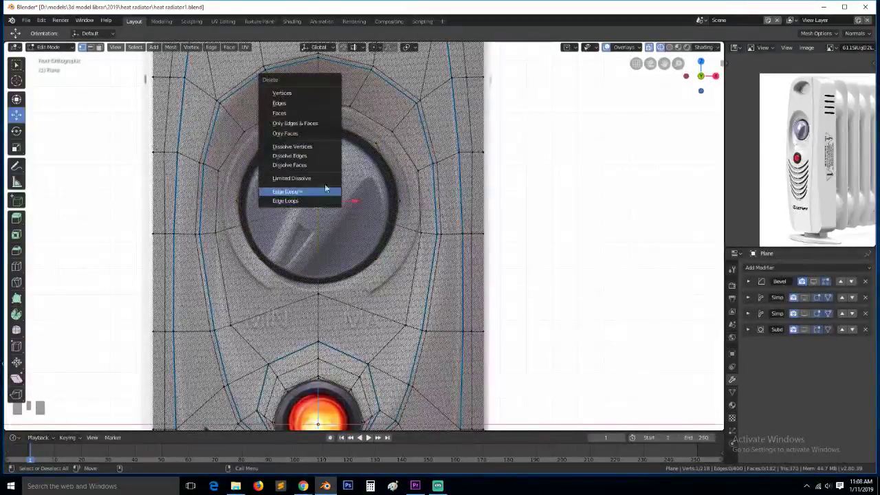
left_click(321, 95)
Extrude the circle's edge loop in place and scale it slightly outward to form a ring around the knob
left_click(394, 182, "alt")
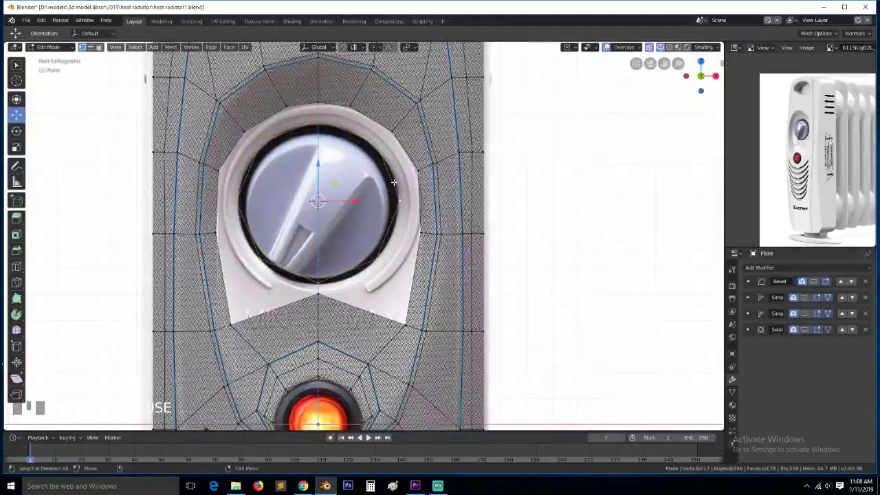
key("e")
right_click(401, 192)
key("s")
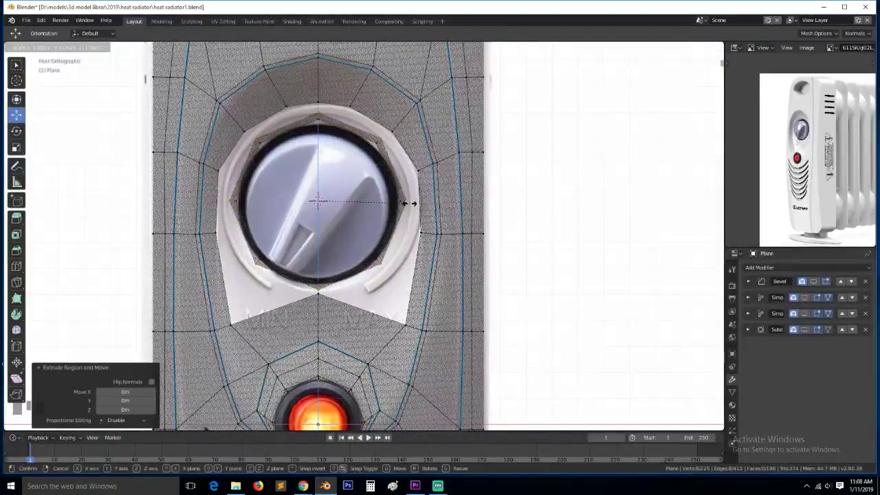
left_click(410, 204)
key("alt+a")
scroll(354, 102, "down", 2)
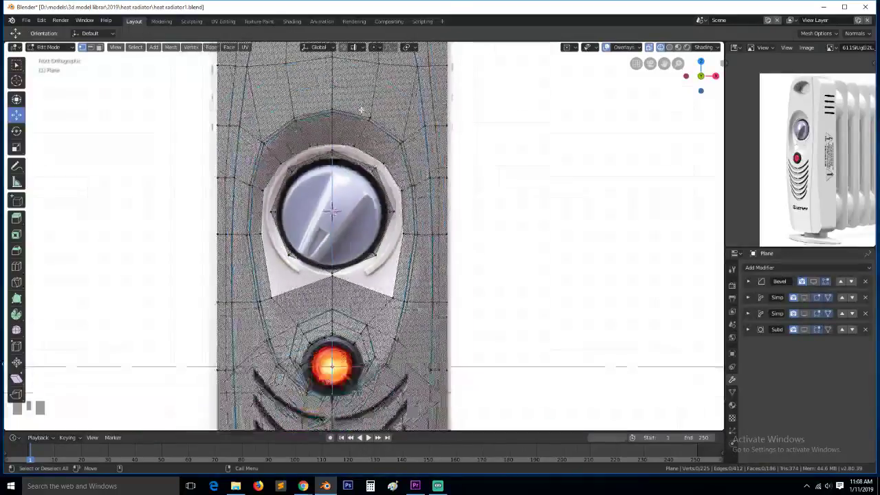
Subdivide the inner and outer edge loops of the ring around the knob
scroll(368, 132, "down", 3)
scroll(368, 133, "up", 4)
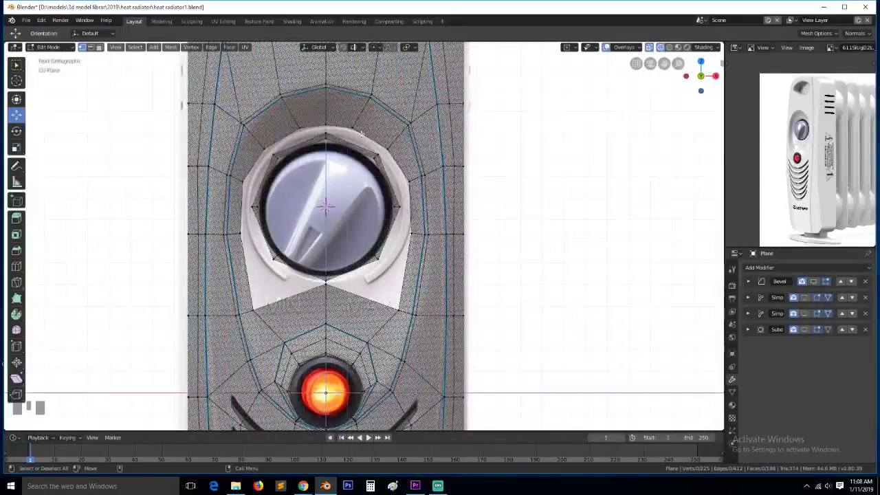
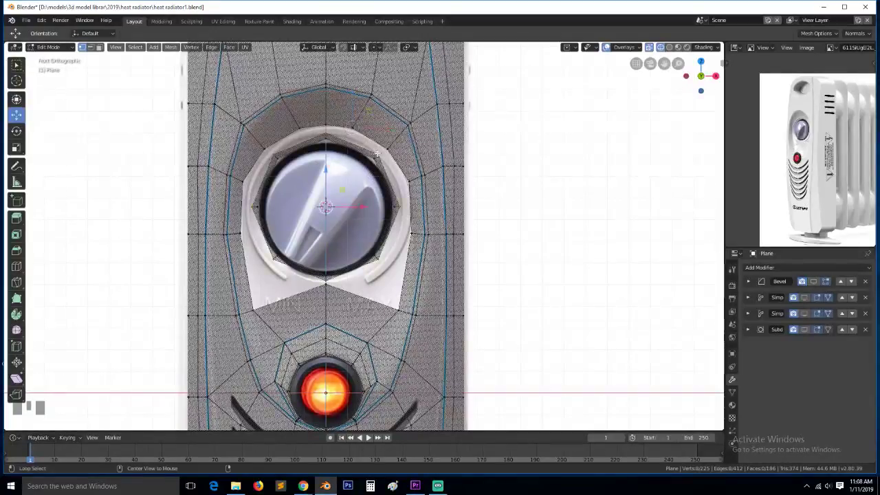
left_click(392, 146, "alt")
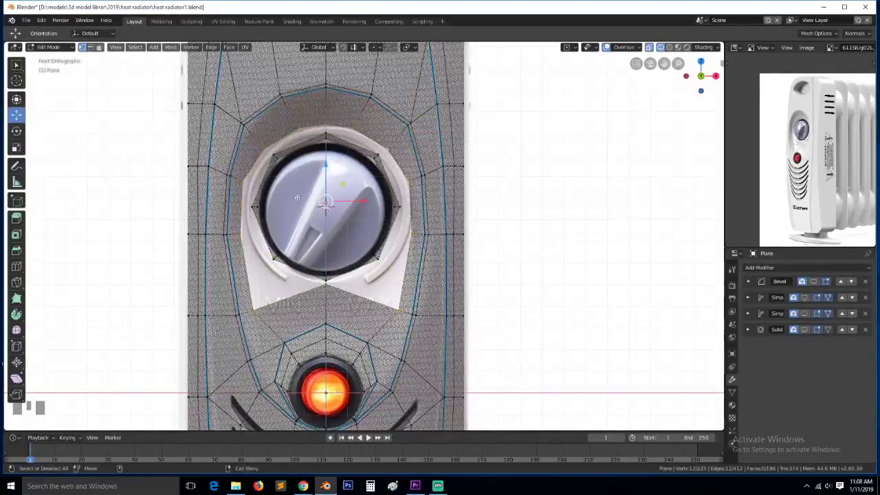
left_click(282, 165, "alt")
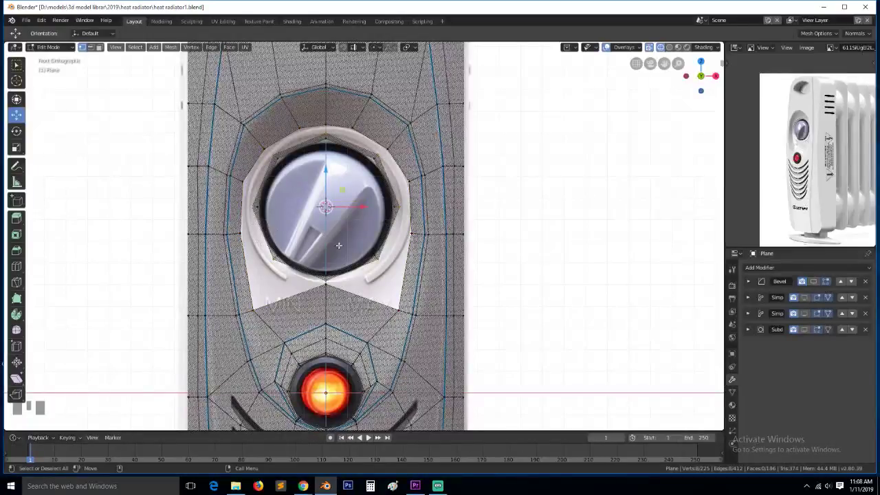
key("2")
left_click(389, 239, "alt+shift")
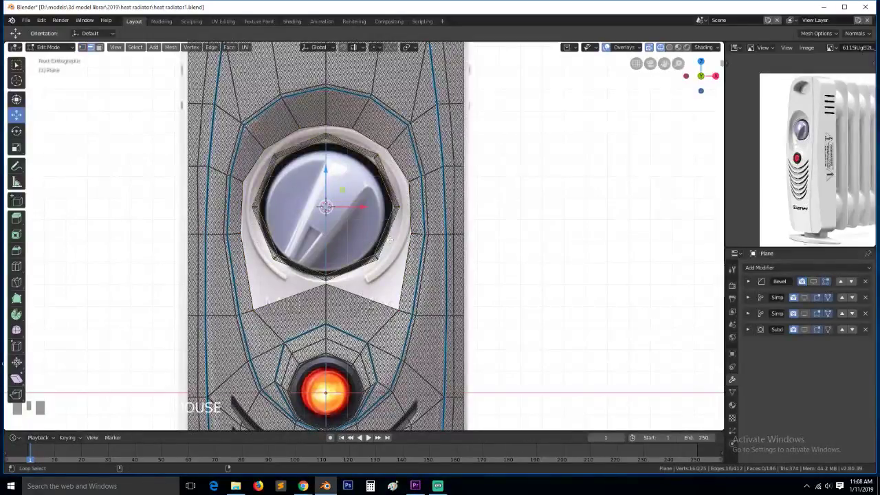
right_click(389, 240)
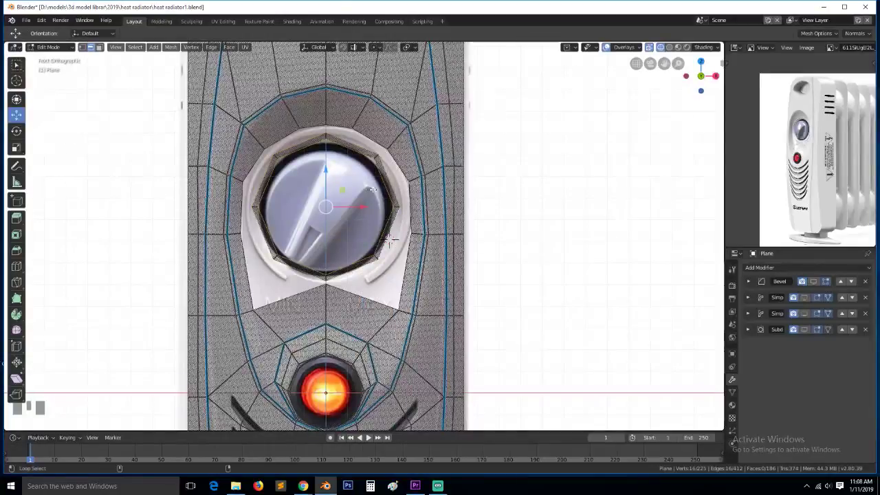
right_click(372, 190)
left_click(377, 190)
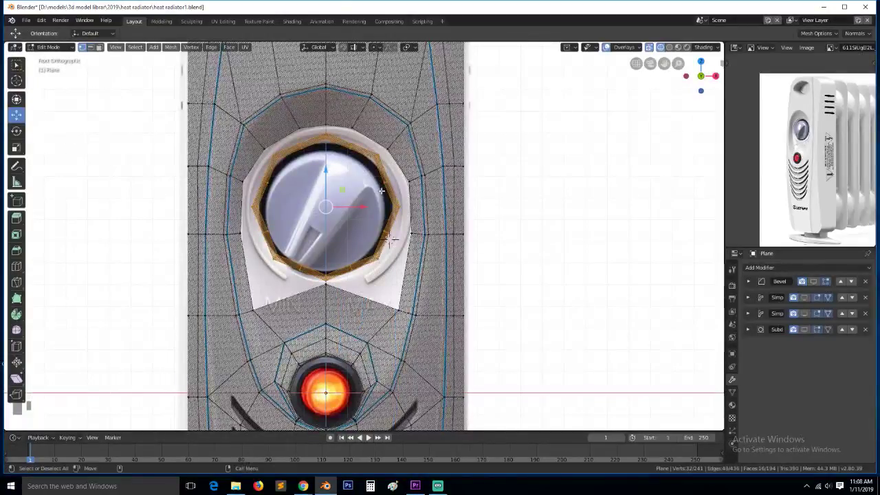
Round the ring's inner and outer edge loops with To Sphere at a factor of 1
left_click(383, 200, "alt")
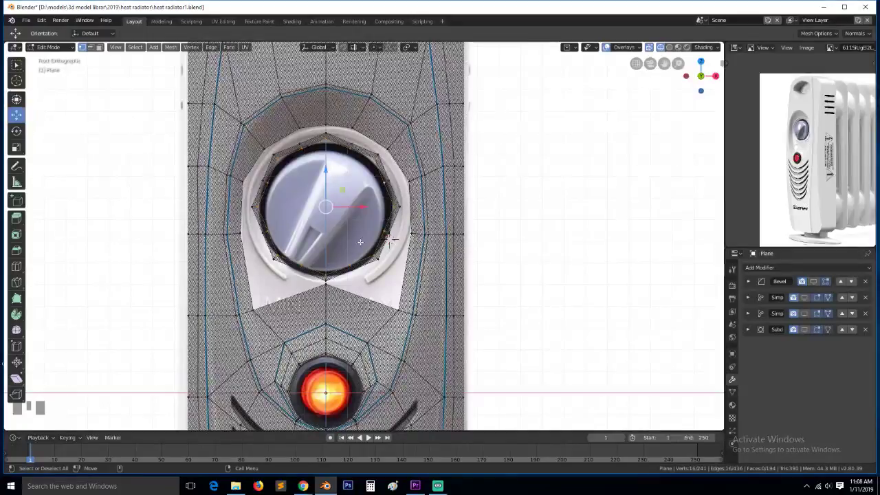
key("s")
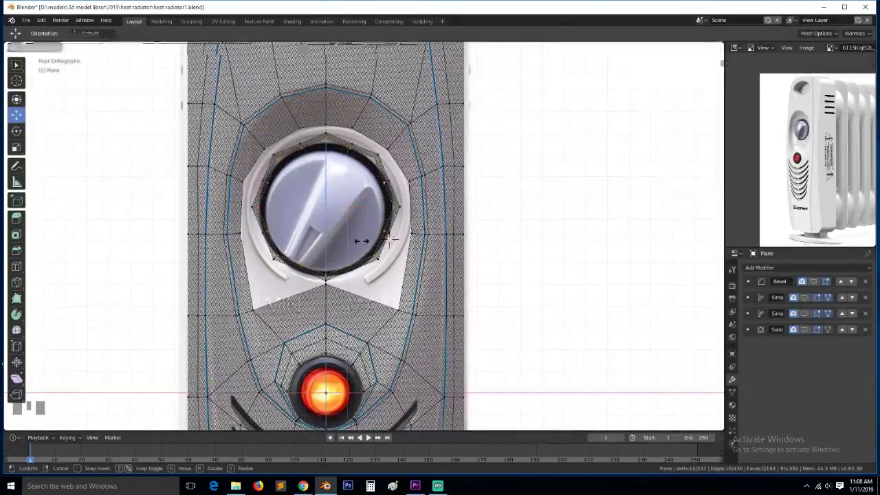
left_click(361, 241)
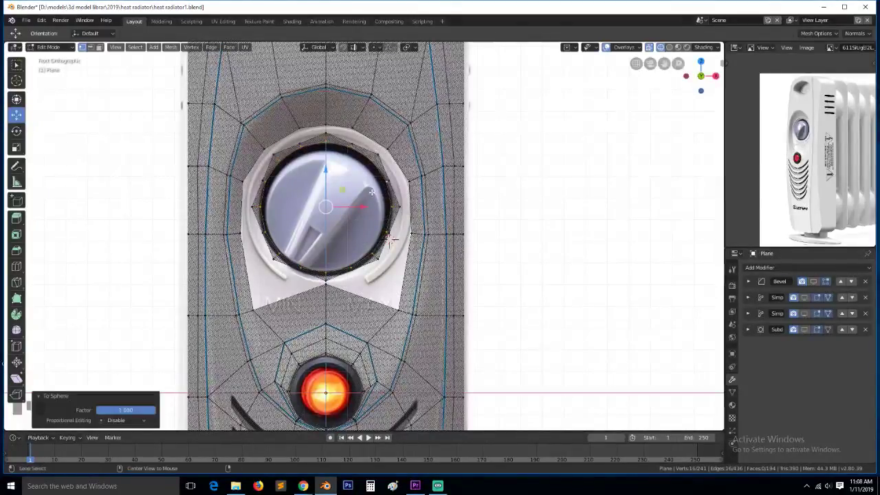
left_click(394, 192, "alt")
key("shift+alt+s")
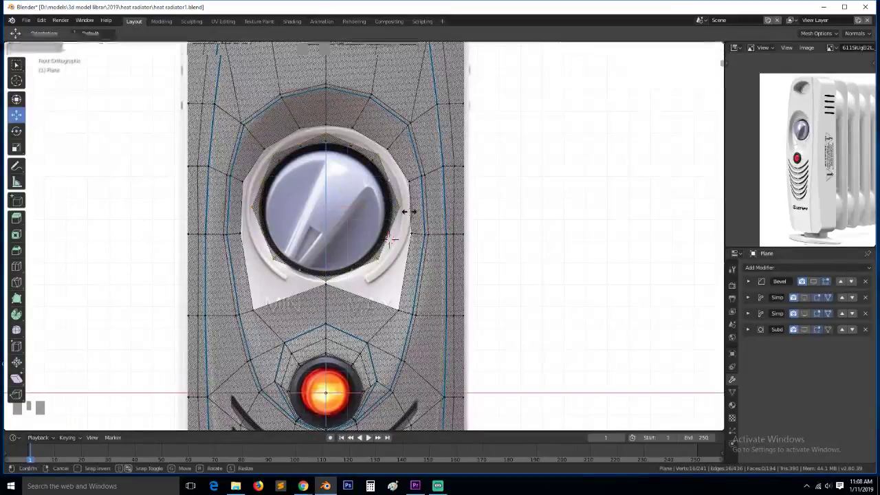
key("1")
left_click(409, 211)
scroll(393, 240, "up", 2)
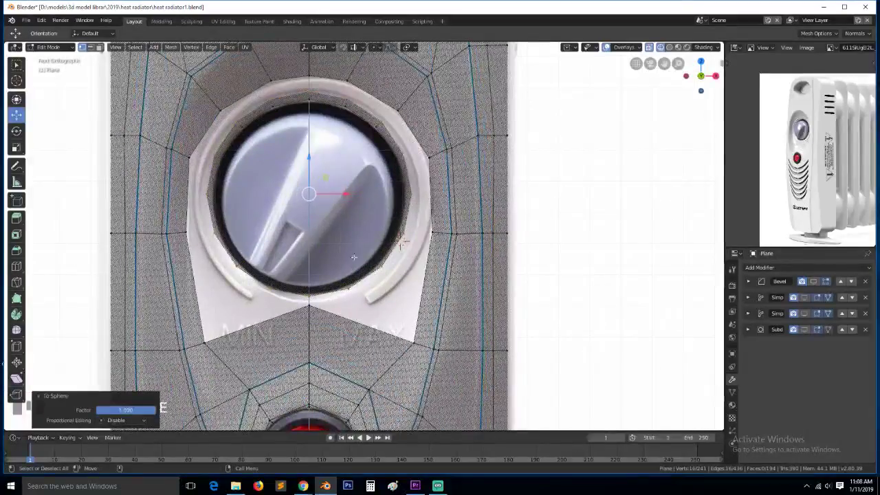
Fill the first two faces between the ring and the panel opening, from the top centre toward the right
key("2")
left_click(337, 98)
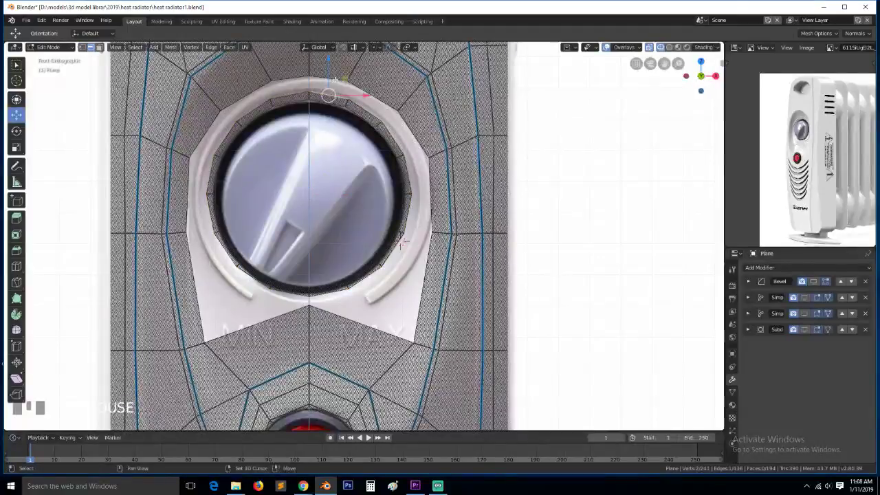
left_click_drag(337, 98, 335, 95)
key("ctrl+z")
key("w")
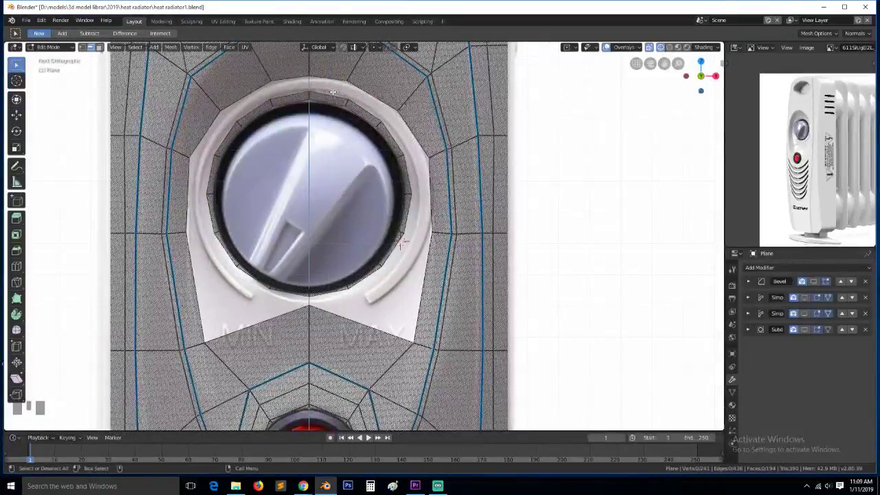
left_click(332, 95)
left_click(333, 81, "shift")
key("f")
left_click(366, 109)
left_click(375, 95, "shift")
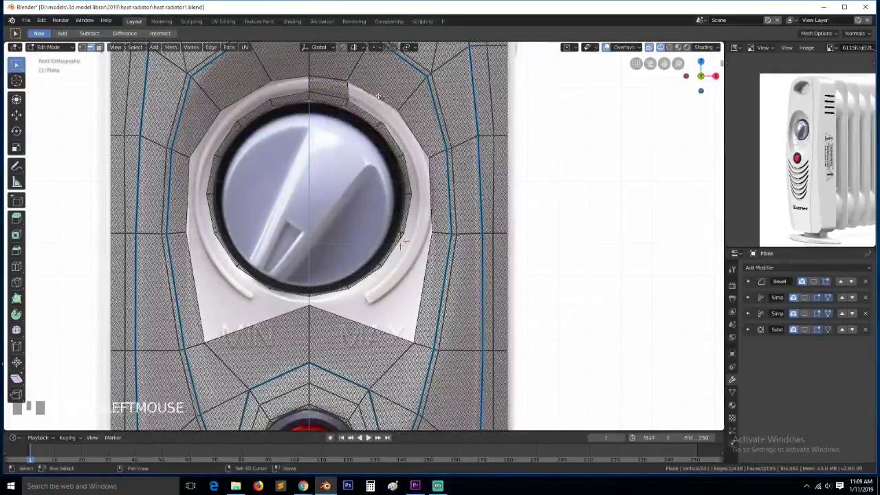
key("f")
Fill two more faces between the ring and the panel opening along the knob's upper right side
left_click(400, 141)
left_click(418, 144, "shift")
key("f")
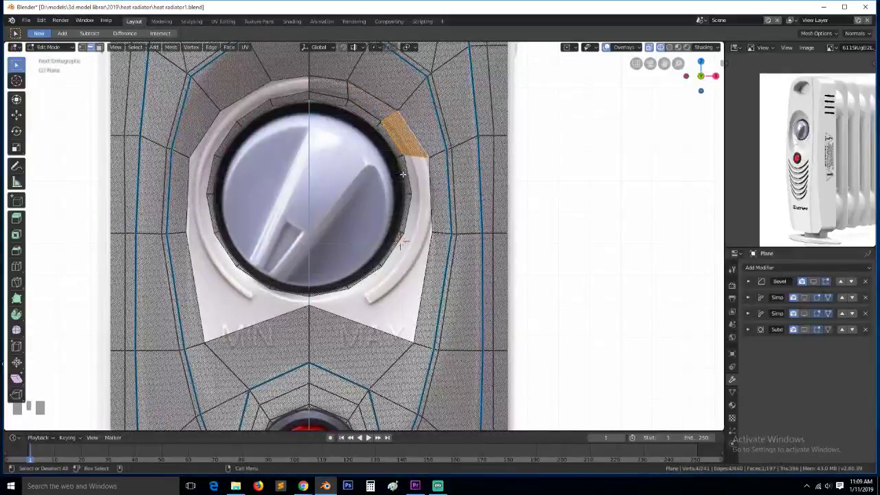
left_click(442, 219)
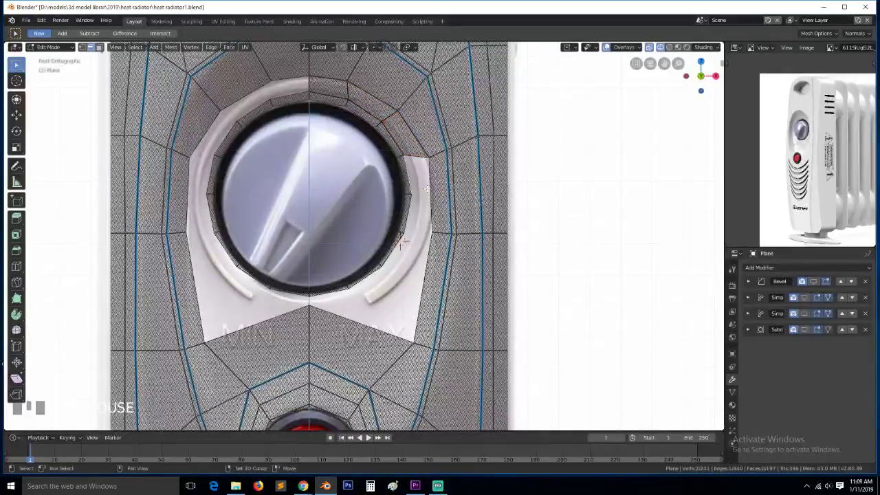
left_click(428, 189, "shift")
key("f")
left_click_drag(410, 273, 394, 290)
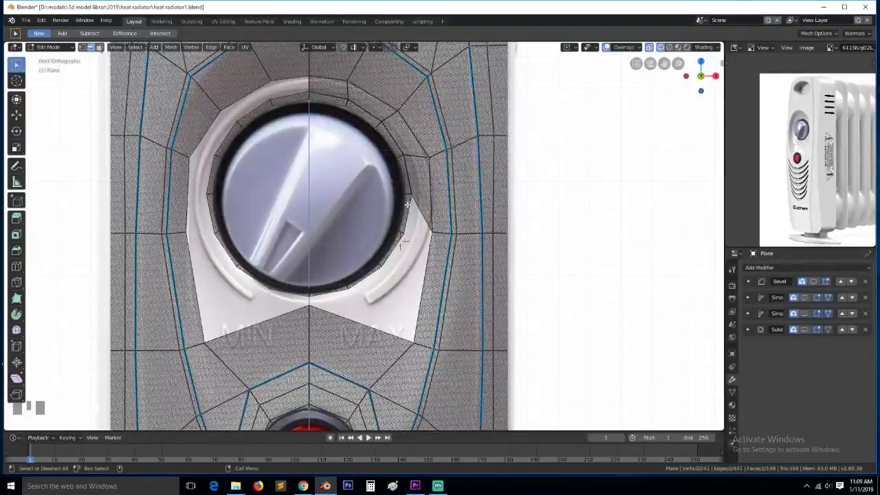
Move the opening's lower right corner vertex toward the knob by -0.0614 m in X and 0.0719 m in Z
key("1")
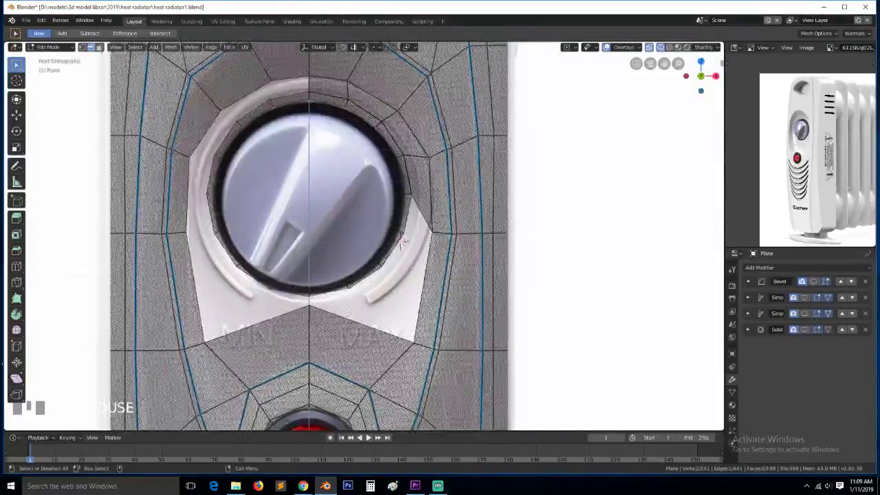
scroll(347, 314, "down", 4)
scroll(348, 313, "up", 2)
key("1")
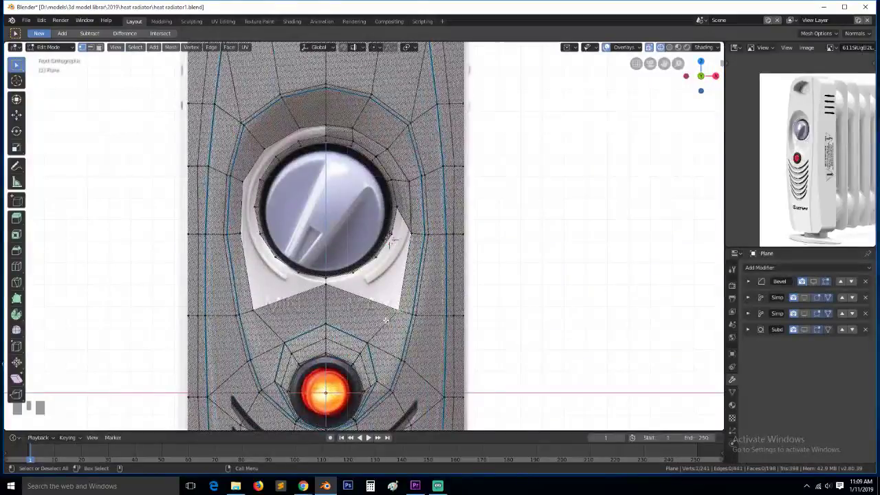
key("g")
left_click(374, 303)
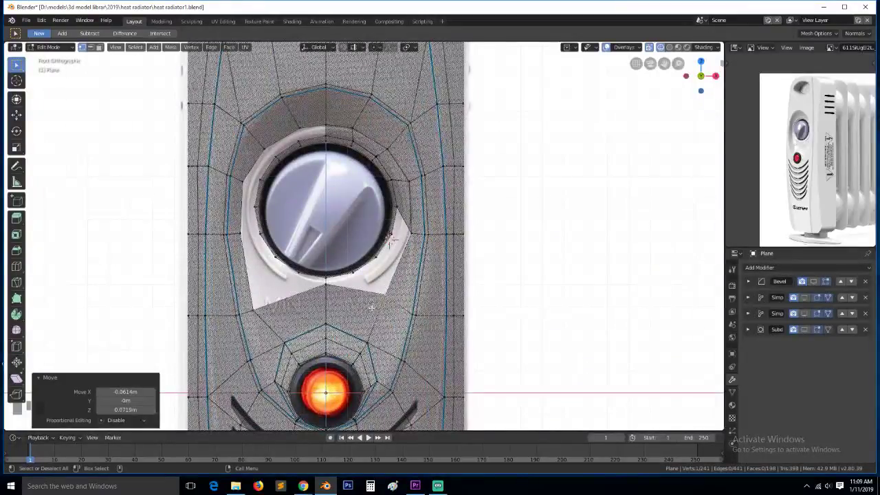
Fill two faces between the ring and the opening's lower edge, from the bottom centre to the right corner vertex
scroll(374, 303, "up", 2)
key("3")
left_click(335, 290)
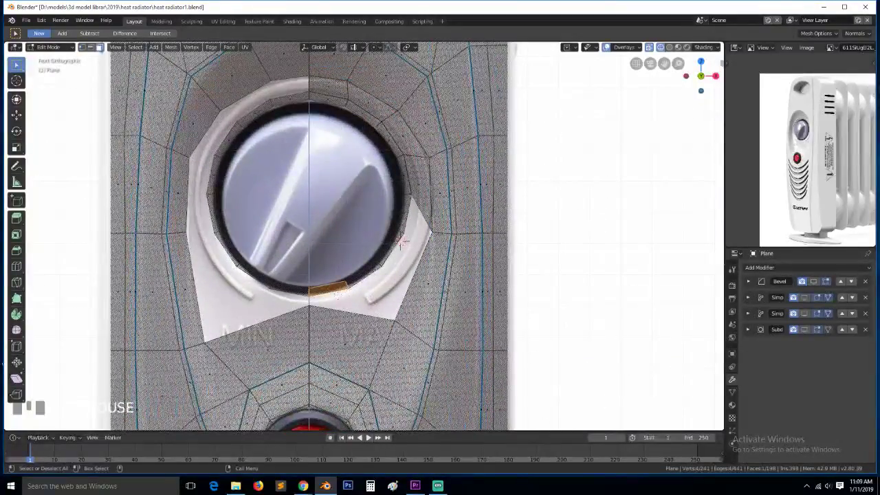
left_click(376, 302)
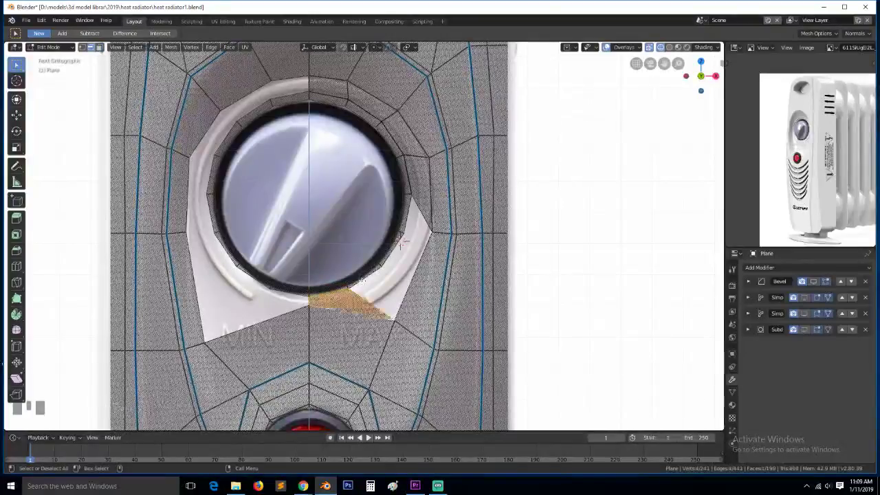
left_click(372, 281, "shift")
key("f")
Fill the remaining gaps between the ring and the opening on the knob's lower right side, then clear the selection
left_click(394, 254)
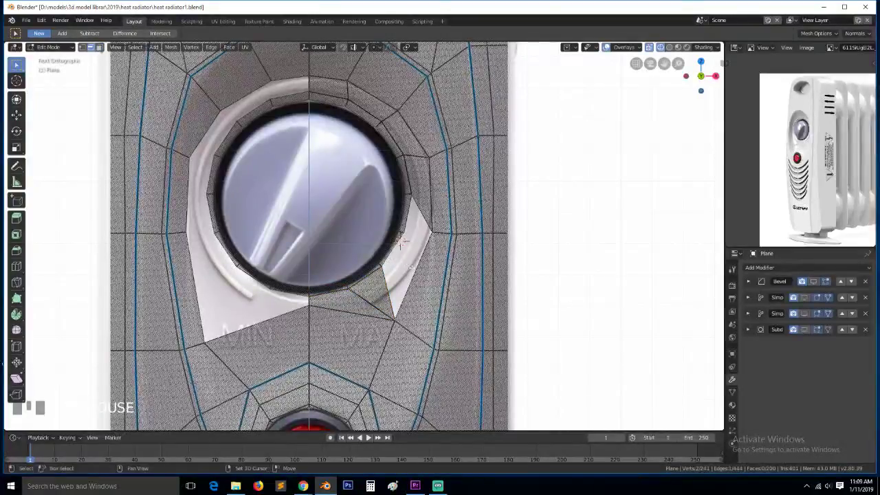
left_click(416, 269, "shift")
key("f")
left_click(422, 217)
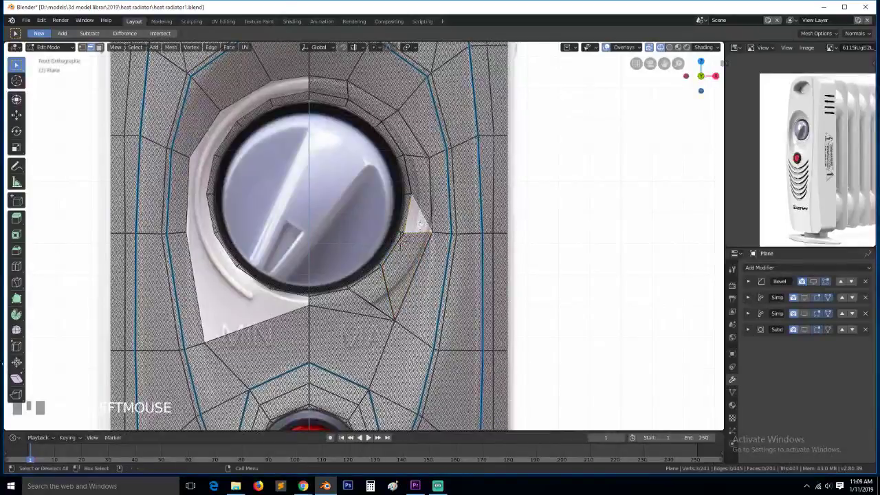
left_click(417, 230, "shift")
key("f")
key("alt+a")
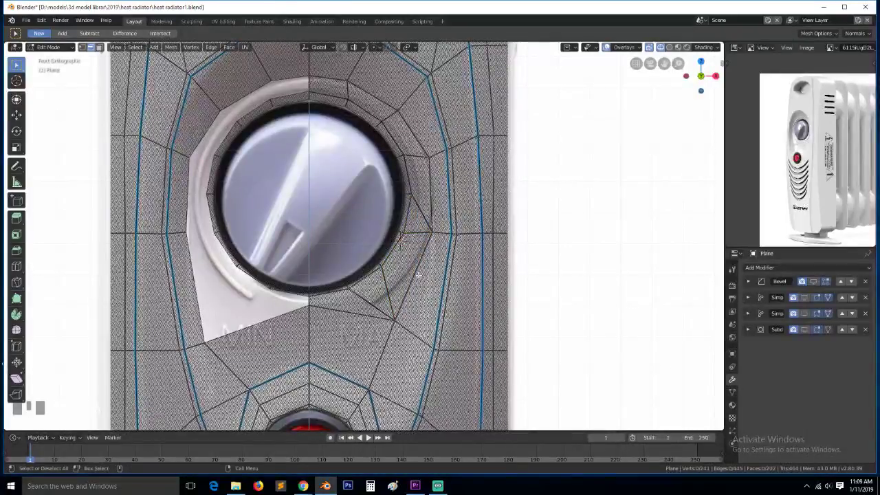
Snap the 3D cursor to the centre of the ring's inner edge loop
left_click(410, 201, "alt")
key("shift+s")
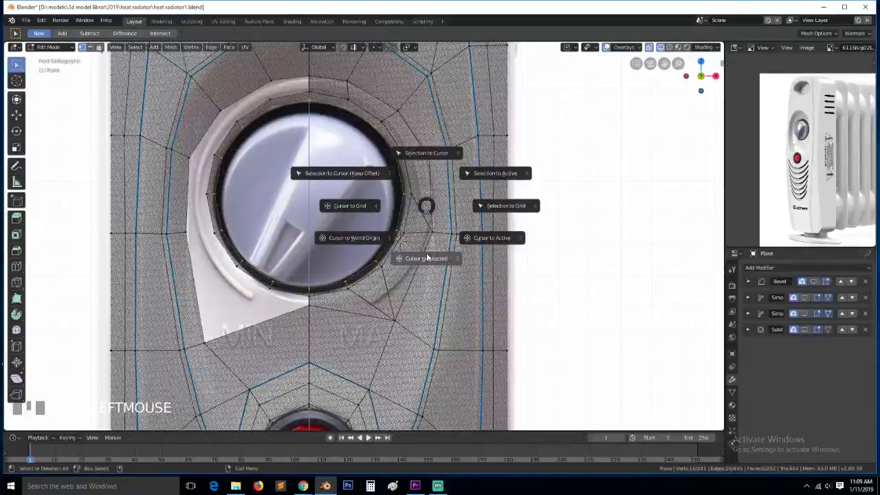
left_click(426, 207)
Select the ring's complete outer edge loop and scale it outward to widen the ring around the knob
left_click(410, 176, "alt")
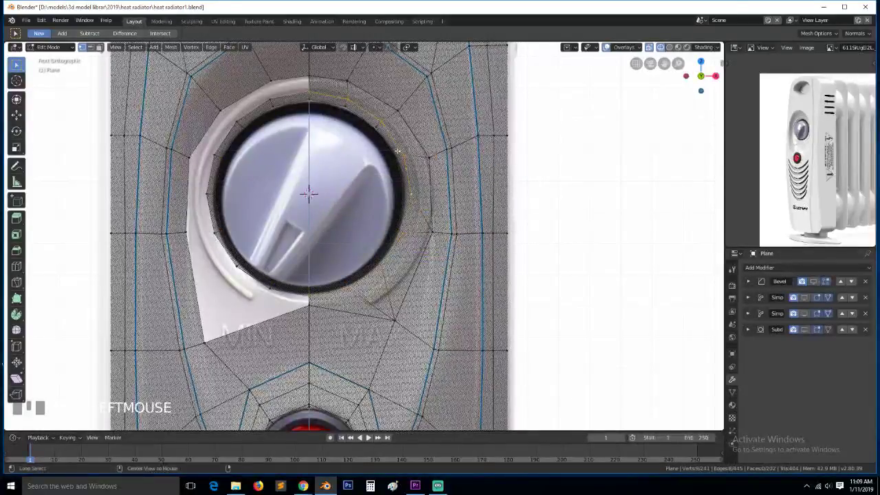
left_click(219, 227, "alt+shift")
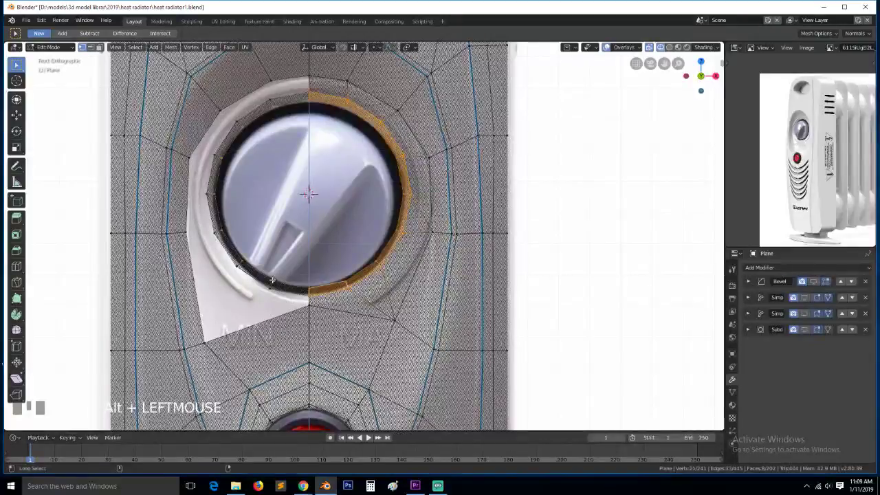
key("ctrl+z")
left_click(224, 246, "alt+shift")
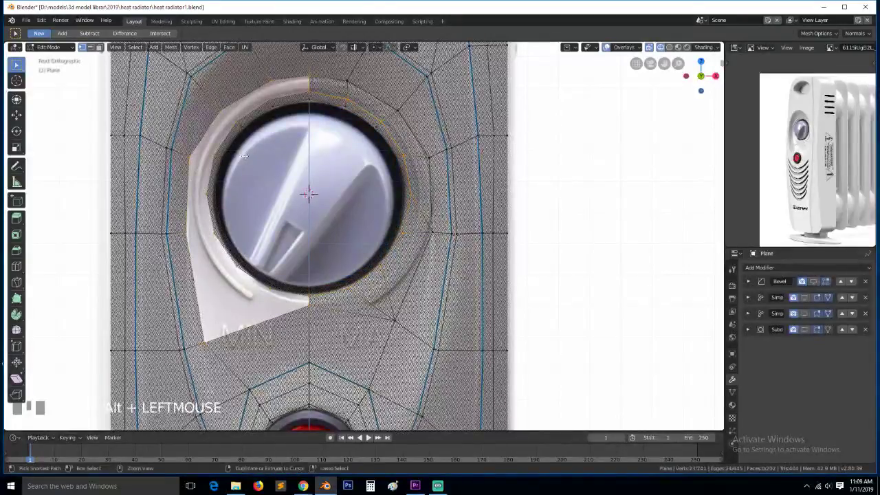
left_click(266, 280, "alt")
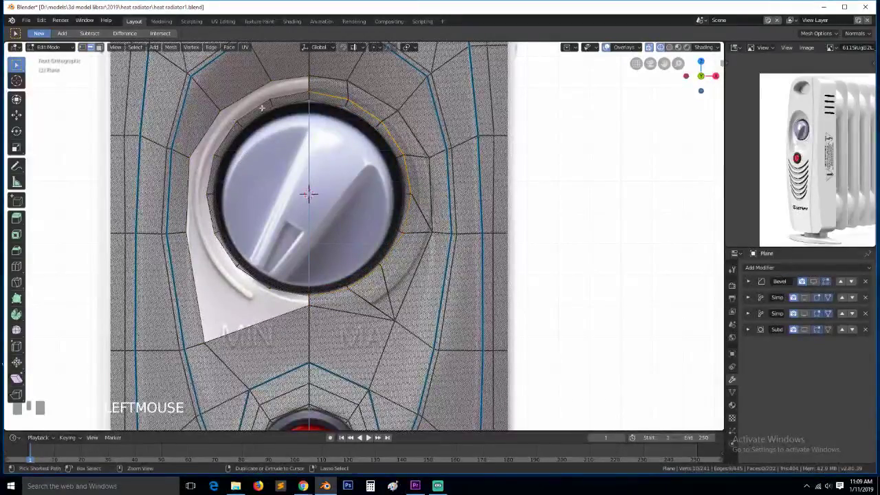
left_click(281, 98, "ctrl")
key("s")
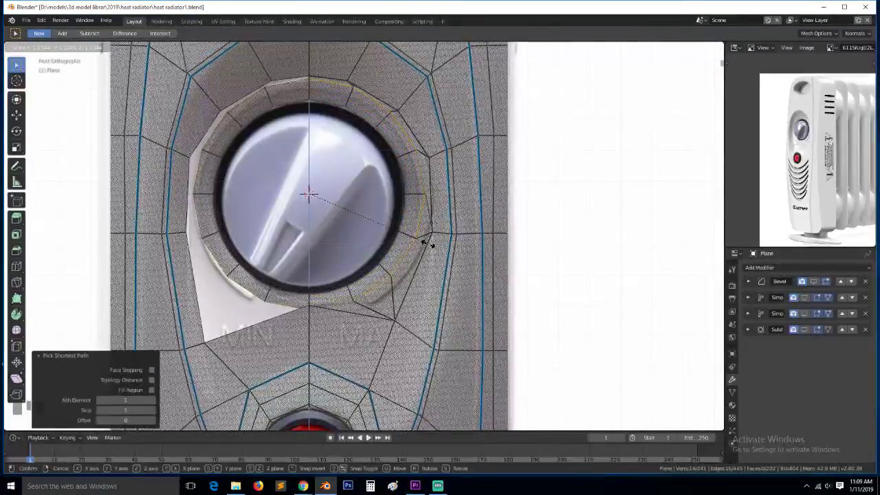
left_click(427, 243)
Move the centre vertex on the opening's lower edge down by 0.118 m along Z
key("1")
left_click(309, 300)
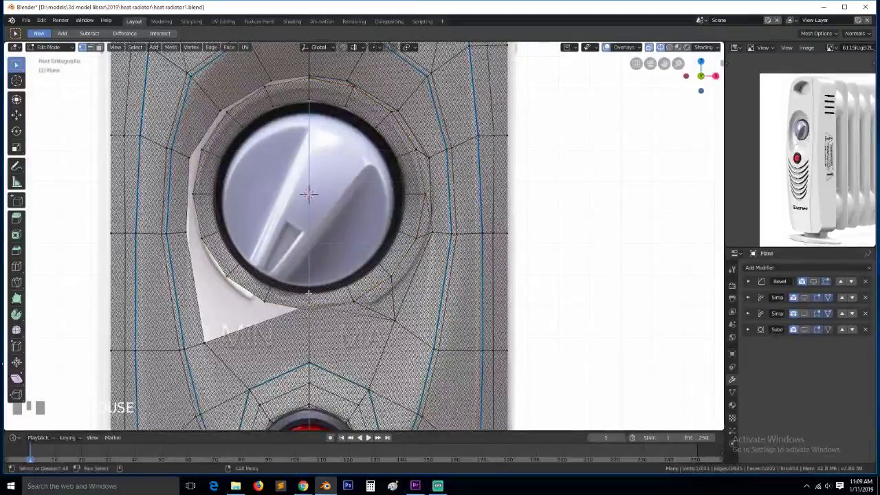
key("g")
key("g")
right_click(311, 332)
key("g")
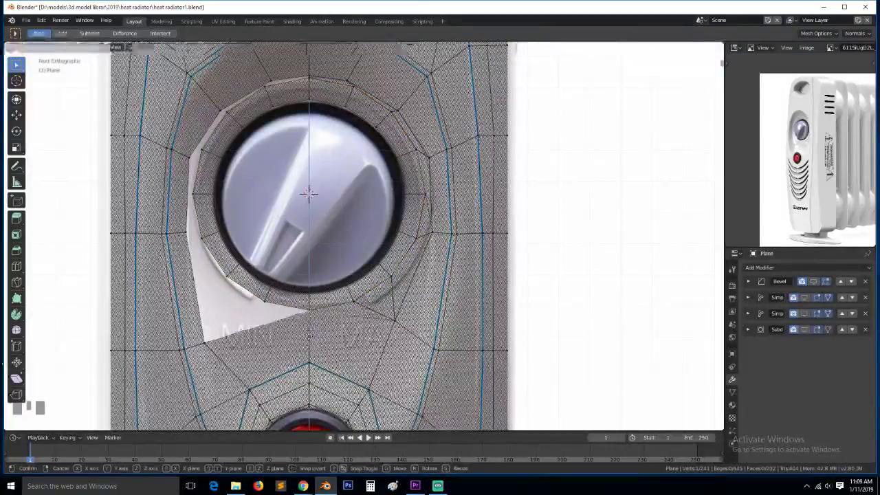
left_click(310, 194)
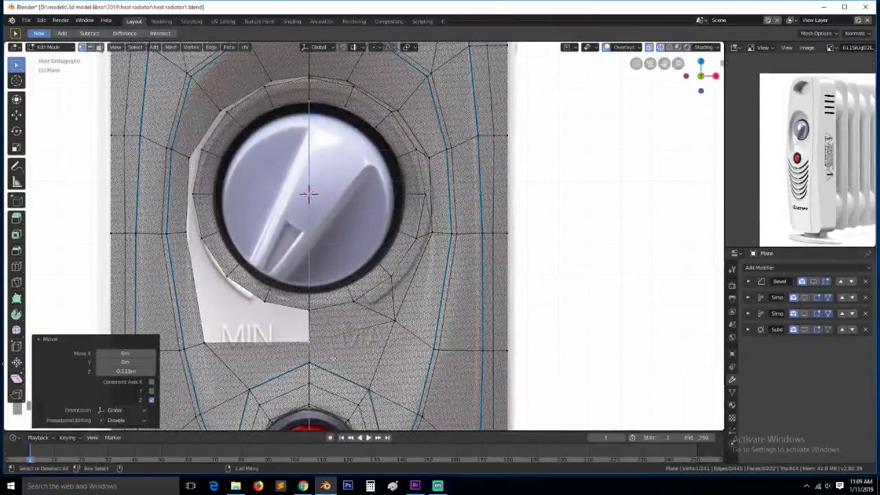
Move the ring's lower right corner vertex slightly outward and lower the centre vertex on the opening's bottom edge
left_click(393, 322)
key("g")
left_click(401, 325)
left_click(307, 346)
key("g")
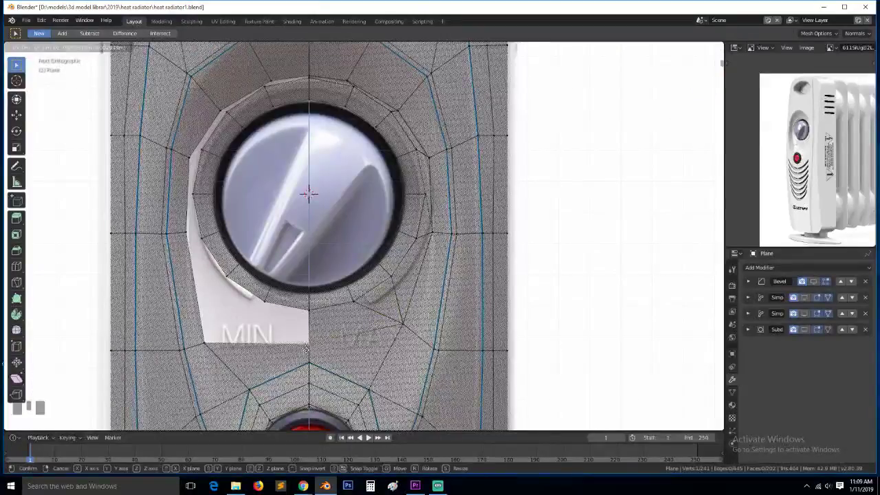
left_click(307, 351)
Move the two outer ring vertices on the knob's right side outward toward the creased panel edge
left_click(432, 236)
key("g")
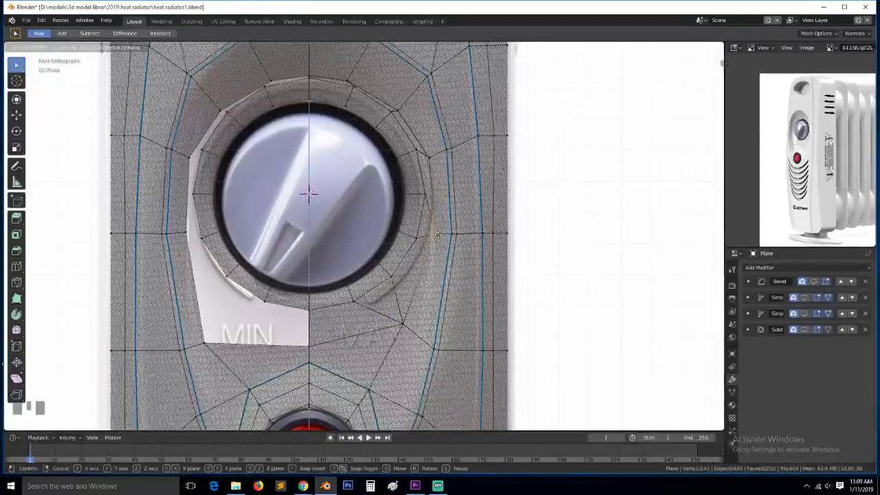
left_click(436, 237)
left_click(435, 163)
key("g")
left_click(438, 159)
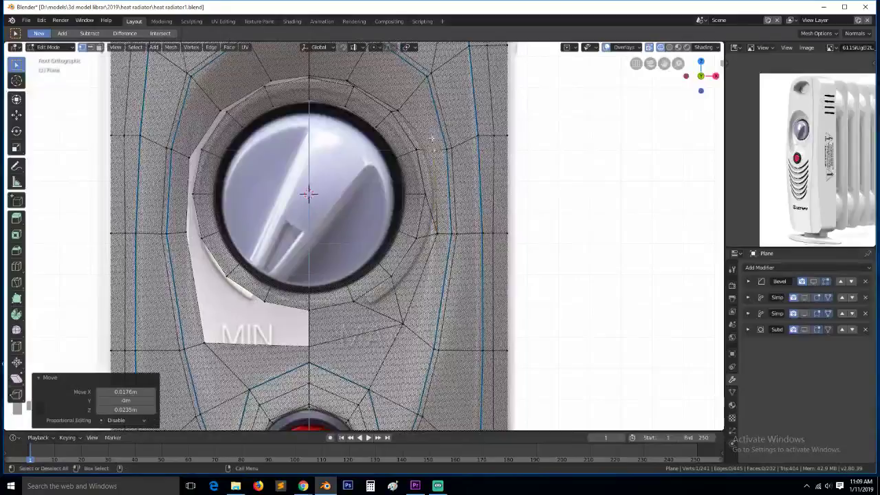
Move the ring's three outer vertices above the knob, from the upper right to the top centre, outward away from the knob
left_click(404, 113)
scroll(404, 115, "down", 2)
key("g")
left_click(364, 122)
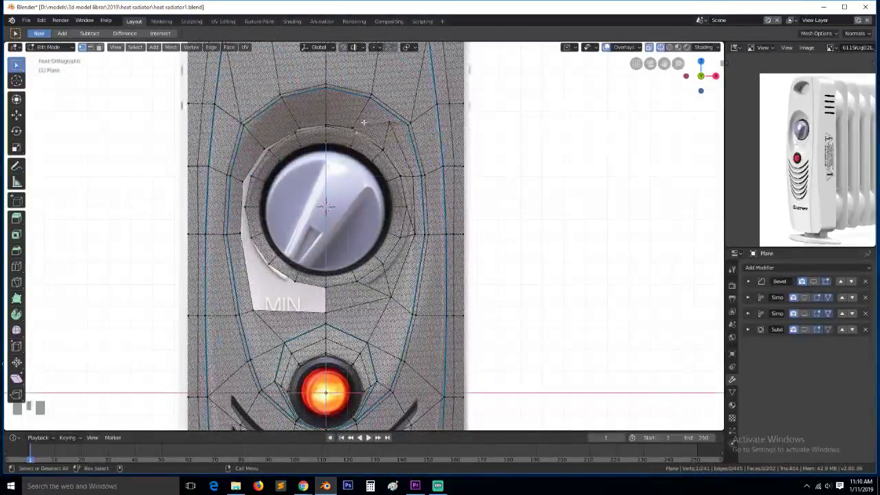
key("g")
left_click(345, 105)
left_click(332, 120)
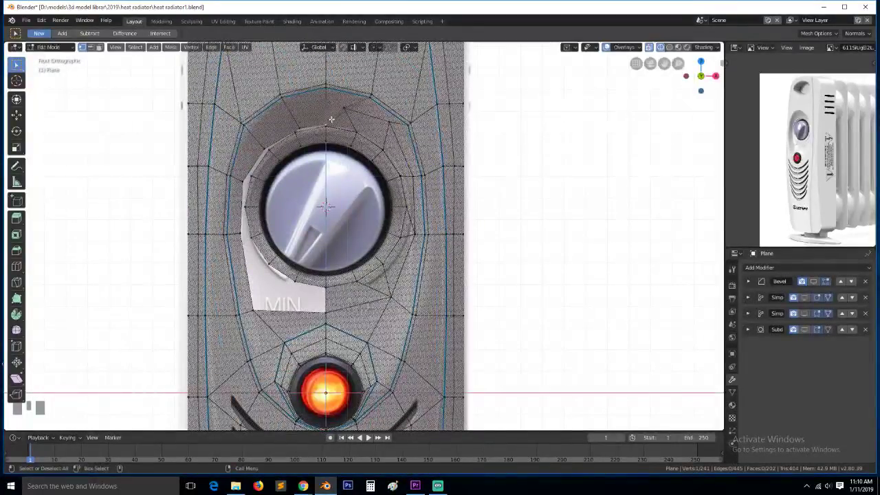
key("g")
left_click(328, 100)
Box-select all vertices left of the panel's centre line and delete them
scroll(330, 110, "down", 5)
key("alt+a")
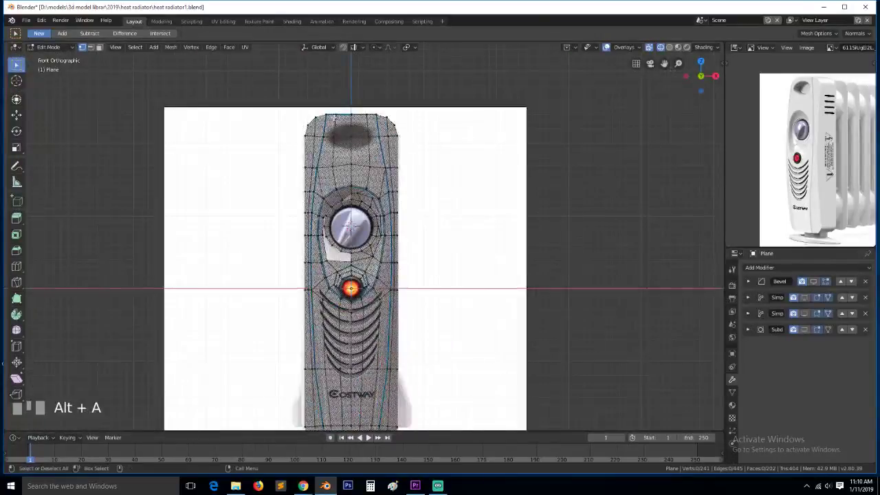
scroll(338, 126, "down", 2)
key("b")
left_click_drag(284, 106, 358, 412)
scroll(377, 323, "up", 6)
key("x")
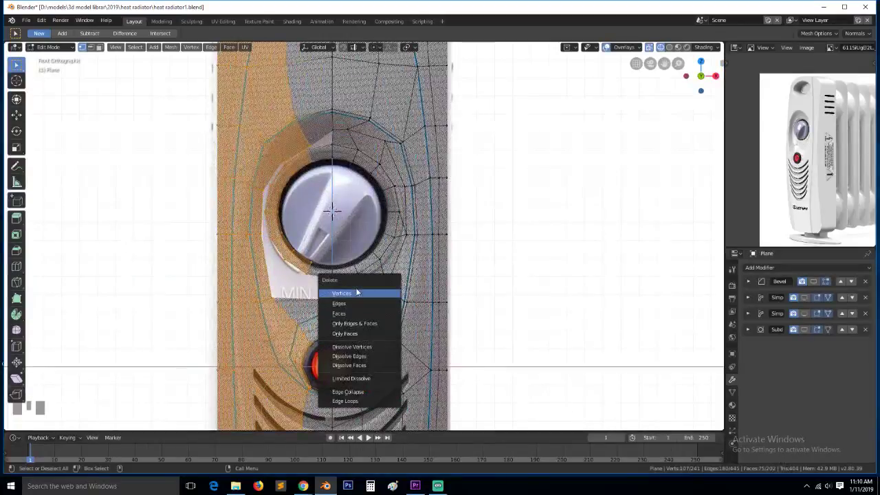
left_click(357, 287)
Add a Mirror modifier across the X axis with clipping enabled
scroll(338, 269, "down", 4)
scroll(338, 269, "up", 6)
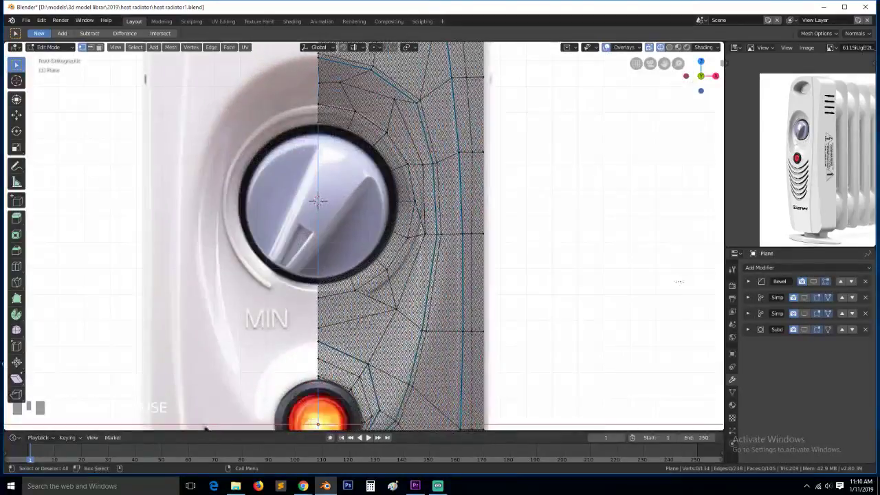
left_click(811, 268)
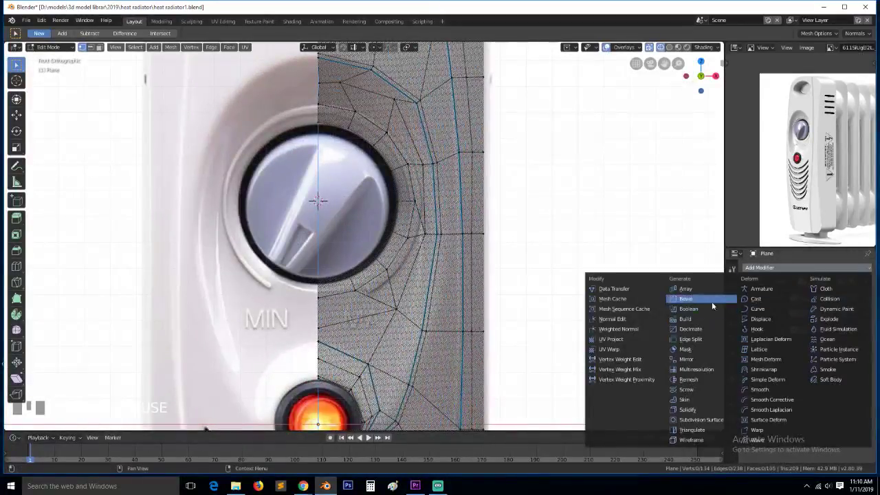
left_click(686, 359)
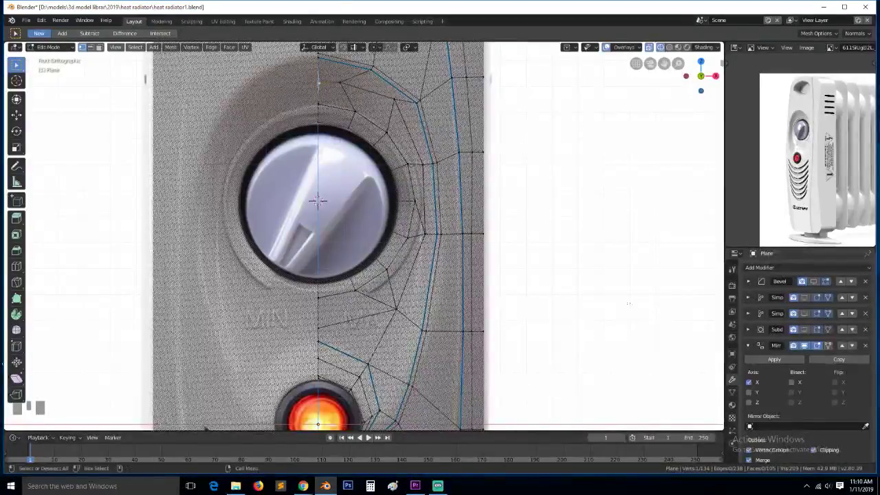
Adjust the outer ring's top centre vertex on the mirror line and move its right-hand neighbour to follow the recess curve
key("g")
left_click(317, 201)
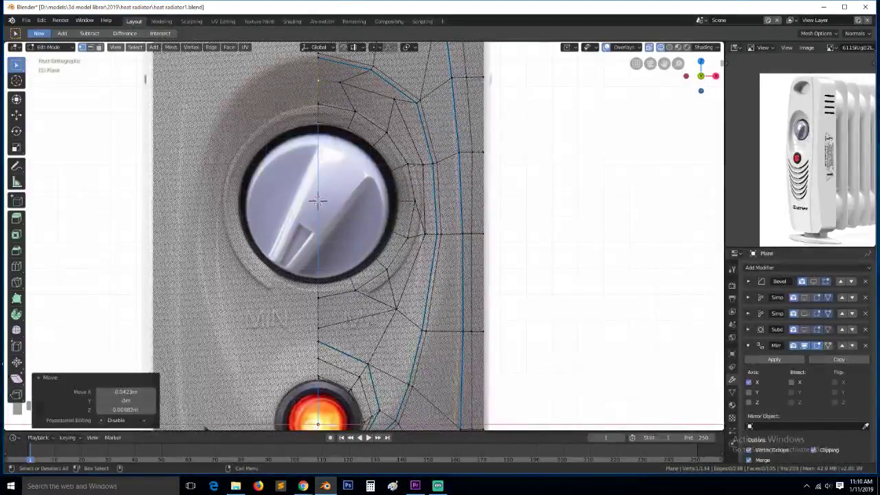
middle_click_drag(665, 68, 682, 136, "shift")
scroll(495, 143, "up", 2)
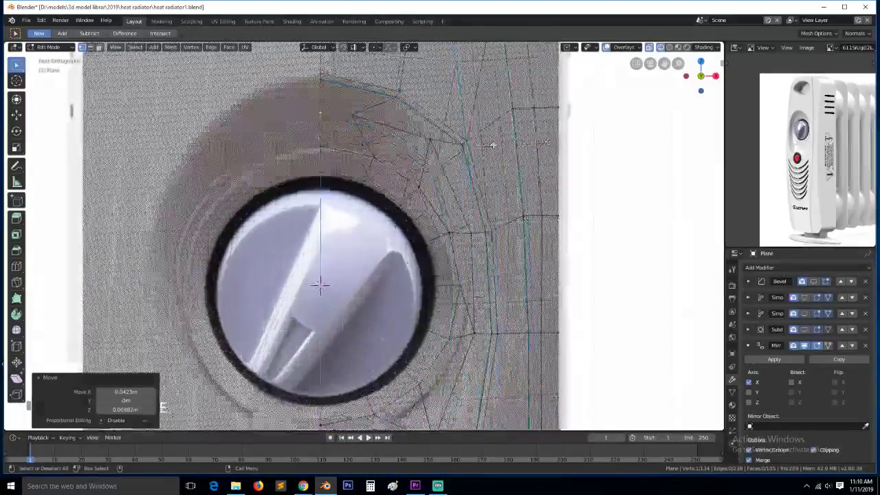
scroll(445, 159, "down", 1)
key("g")
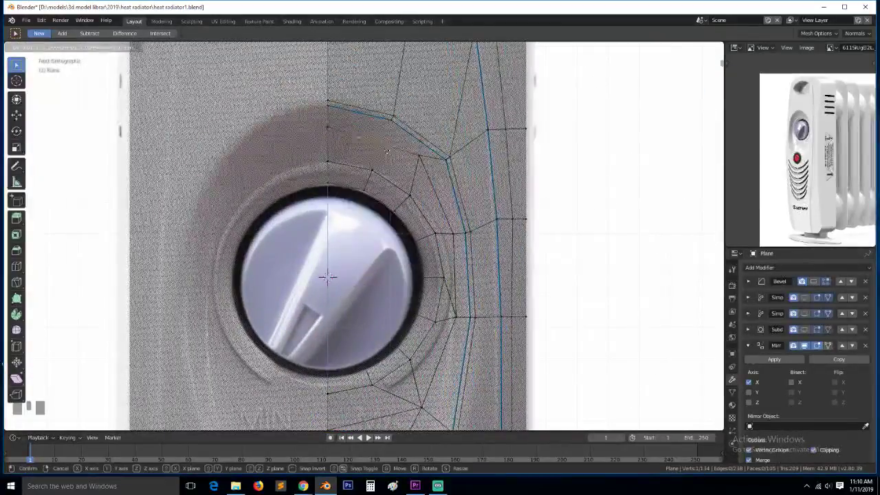
left_click(390, 148)
Reposition the outer ring's upper right and right-side vertices so the loop curves smoothly and evenly around the knob
left_click(420, 162)
key("g")
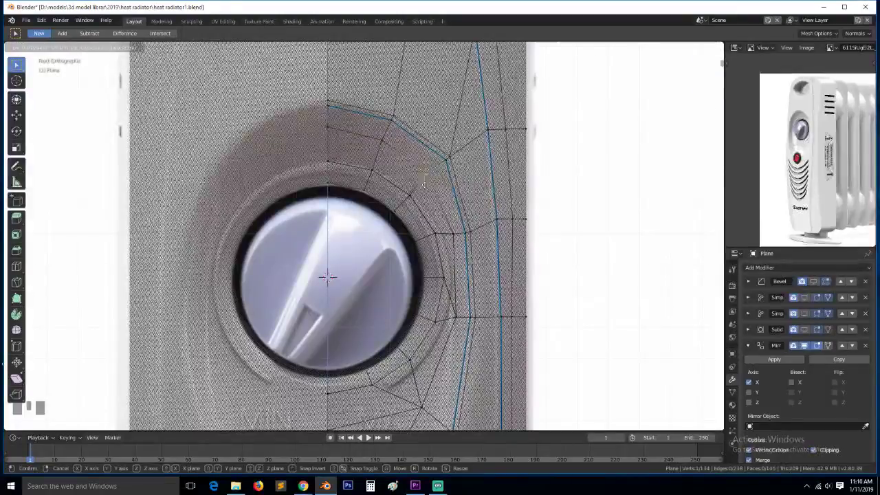
left_click(431, 195)
left_click(457, 240)
key("g")
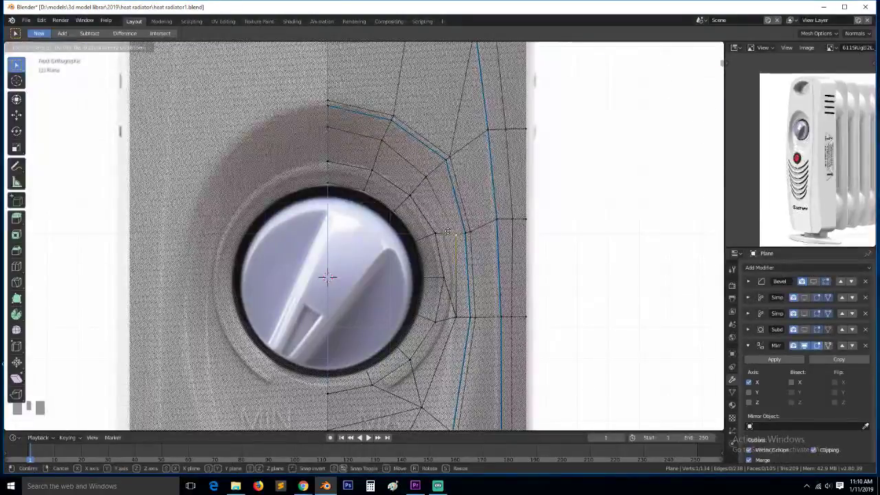
left_click(459, 242)
left_click(459, 319)
key("g")
left_click(462, 317)
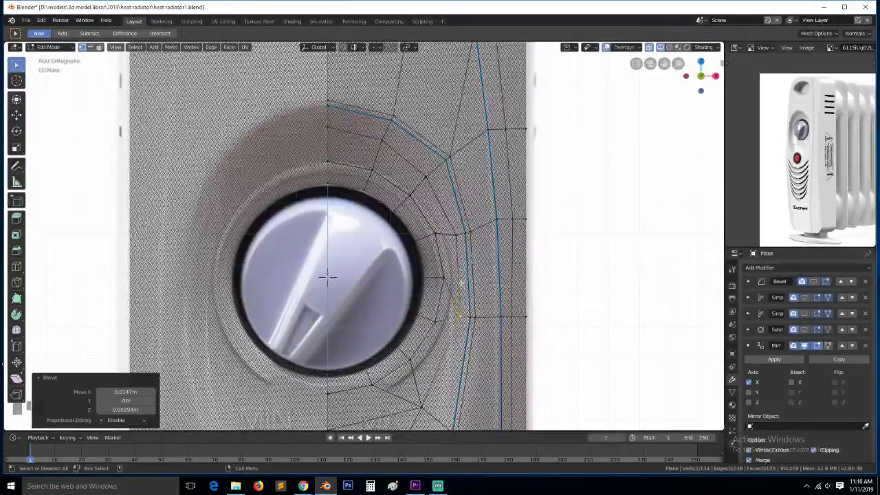
left_click(454, 237)
key("g")
left_click(467, 235)
Move the paired vertices of the creased double edge outward at two points on the knob's right side, then clear the selection
left_click(468, 235)
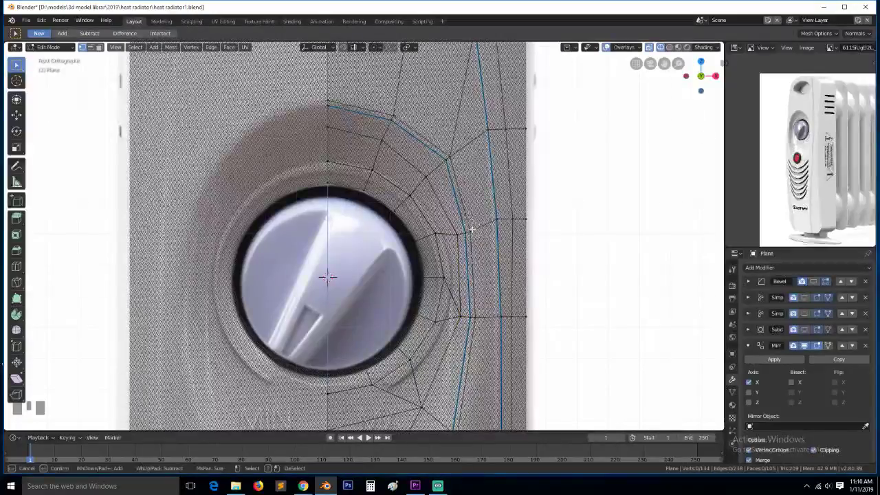
key("g")
left_click(486, 235)
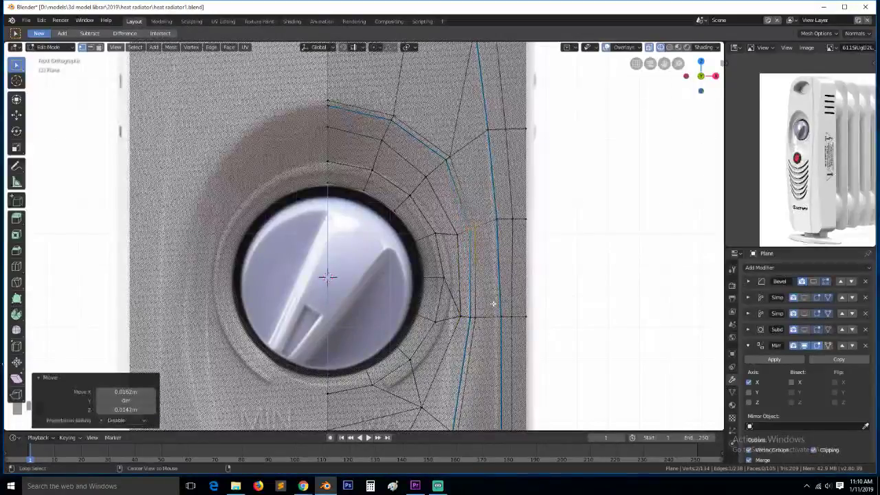
key("c")
right_click(479, 320)
key("g")
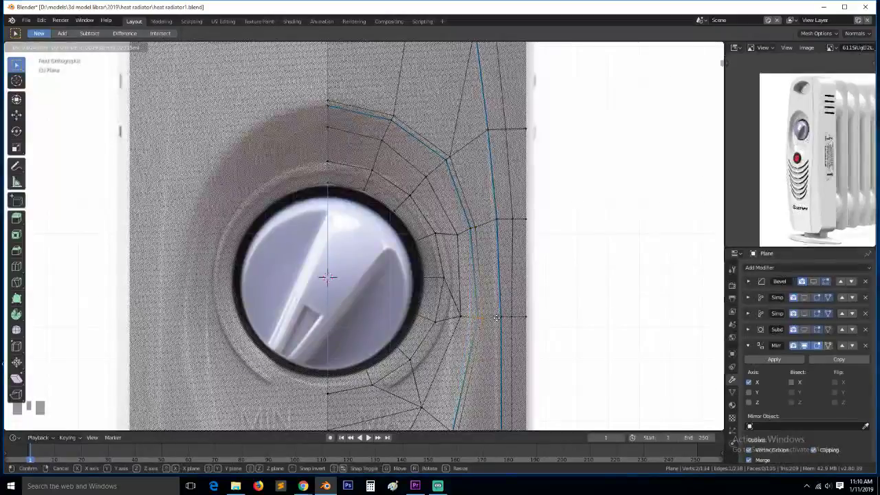
left_click(486, 321)
key("alt+a")
left_click(473, 229)
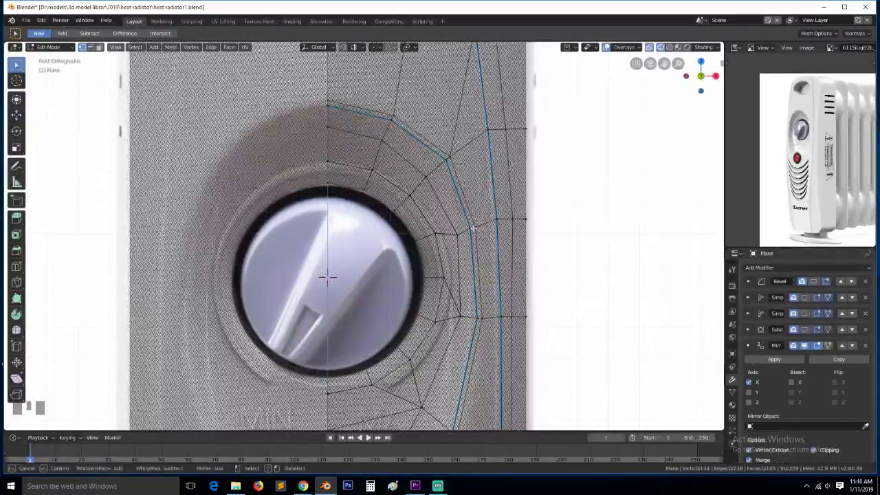
key("g")
left_click(486, 220)
key("alt+a")
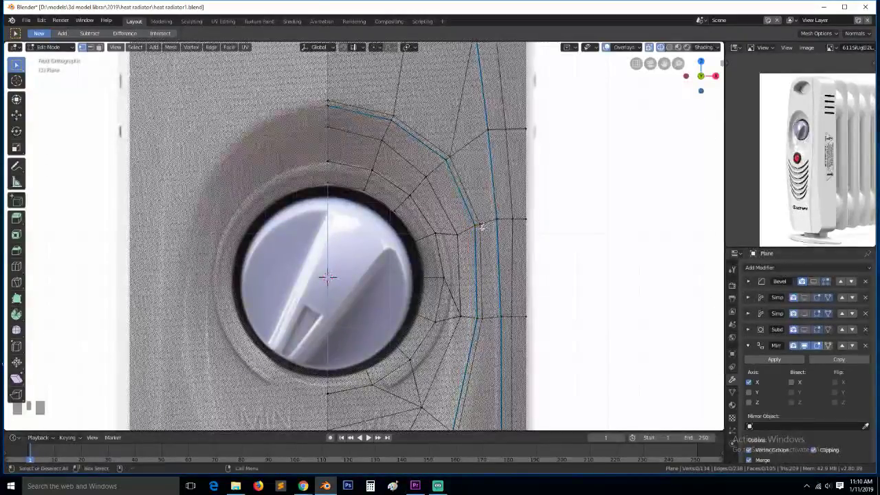
Select the outer ring's edge loop around the knob and edge-slide it slightly outward
scroll(476, 226, "down", 2)
scroll(464, 222, "up", 2)
left_click(450, 216, "alt")
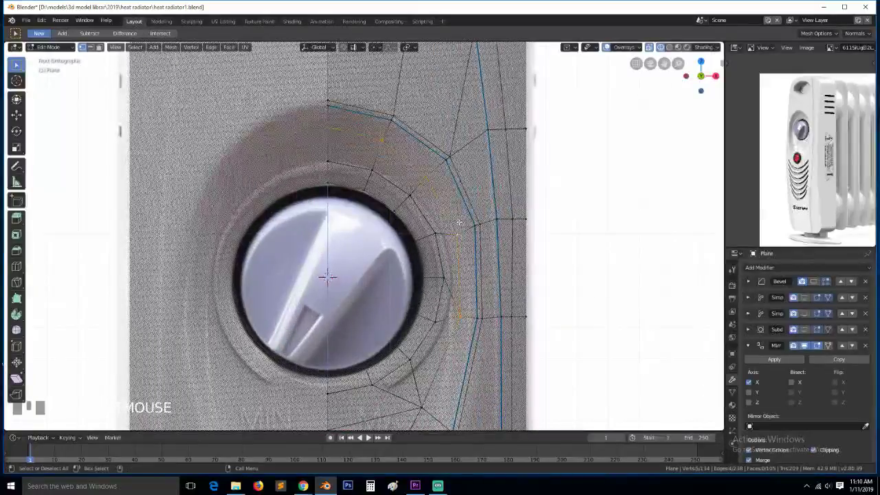
key("g")
key("g")
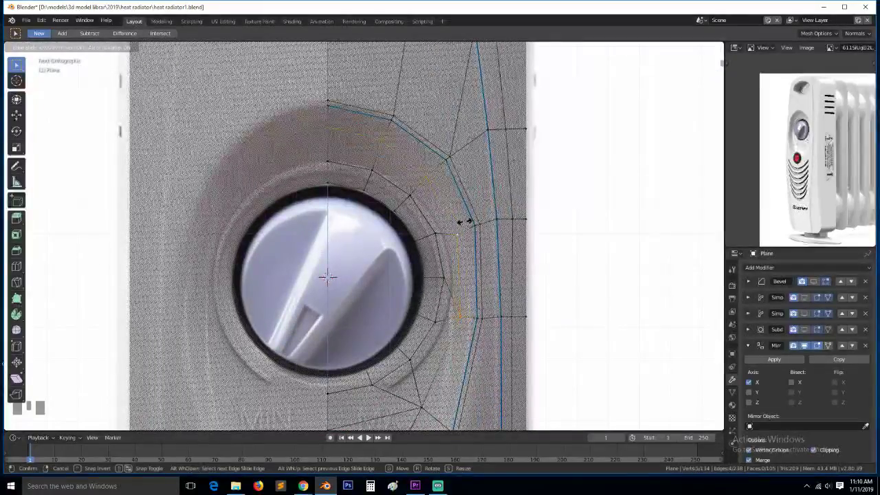
left_click(466, 218)
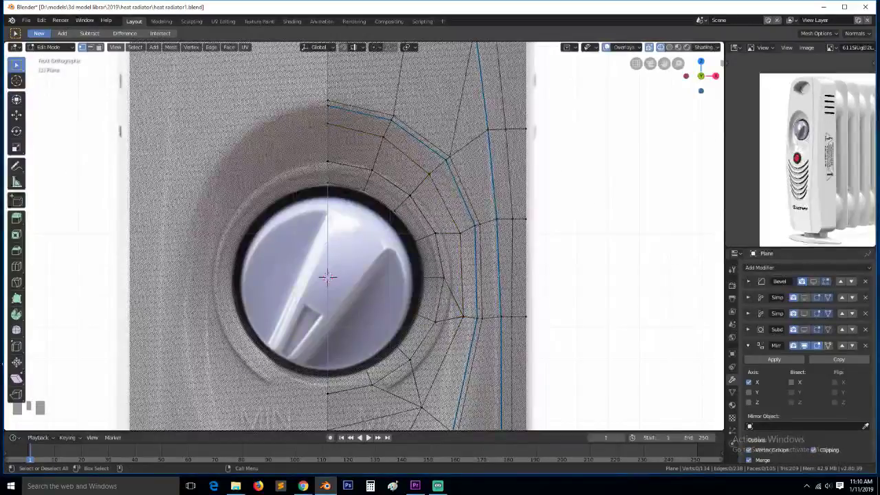
Move the ring's lower right corner vertex by about 0.01 m in X and 0.005 m in Z
middle_click_drag(455, 357, 470, 296, "shift")
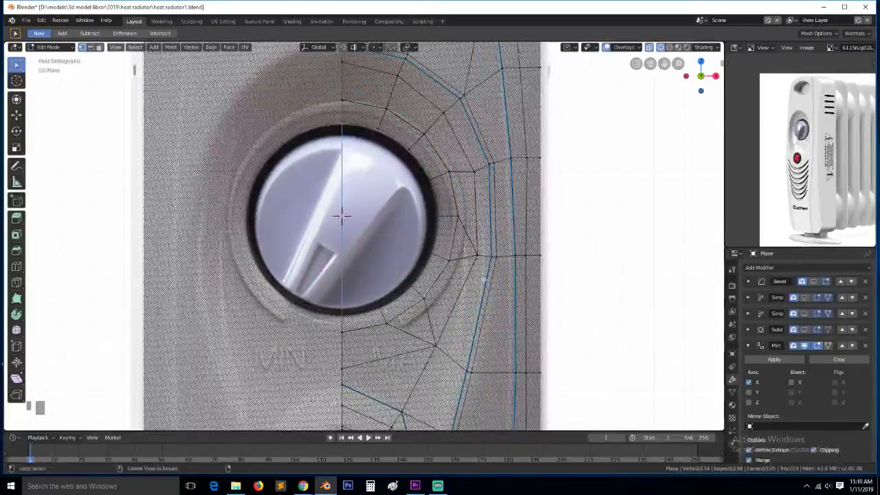
scroll(494, 331, "down", 2)
scroll(497, 329, "up", 3)
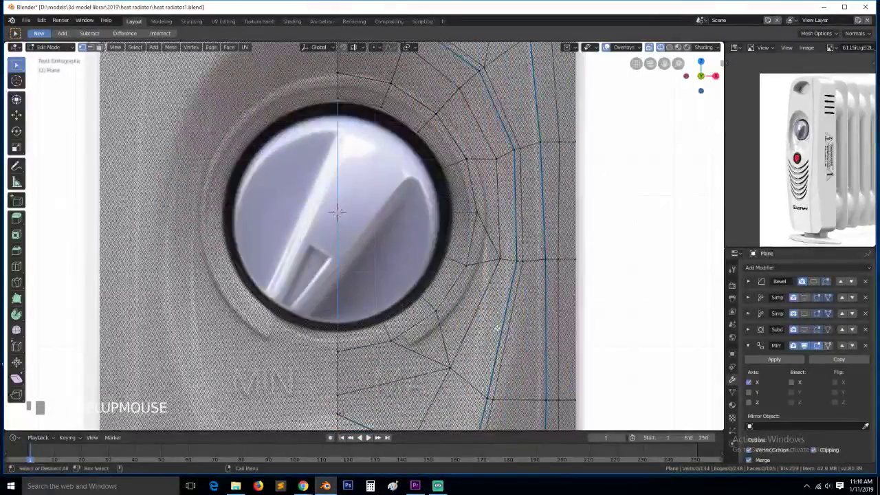
key("g")
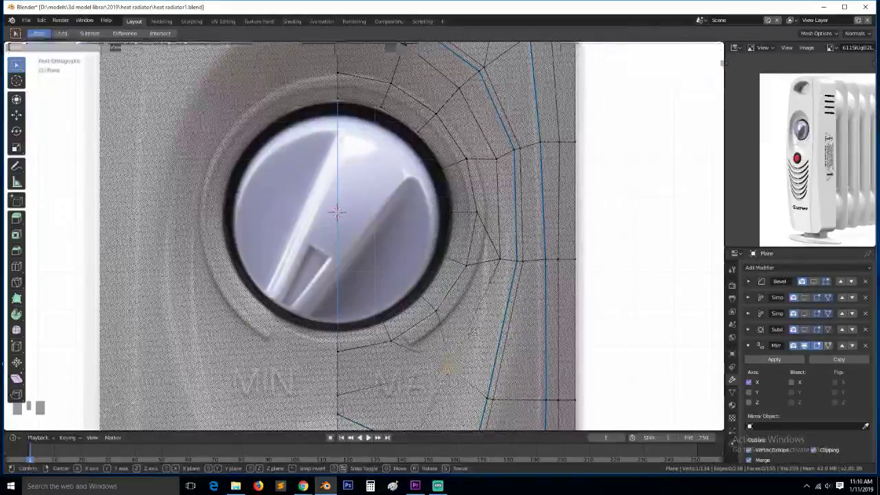
left_click(481, 331)
Add a loop cut from the ring's lower right side across the creased edges to the panel's outer edge
scroll(481, 331, "down", 3)
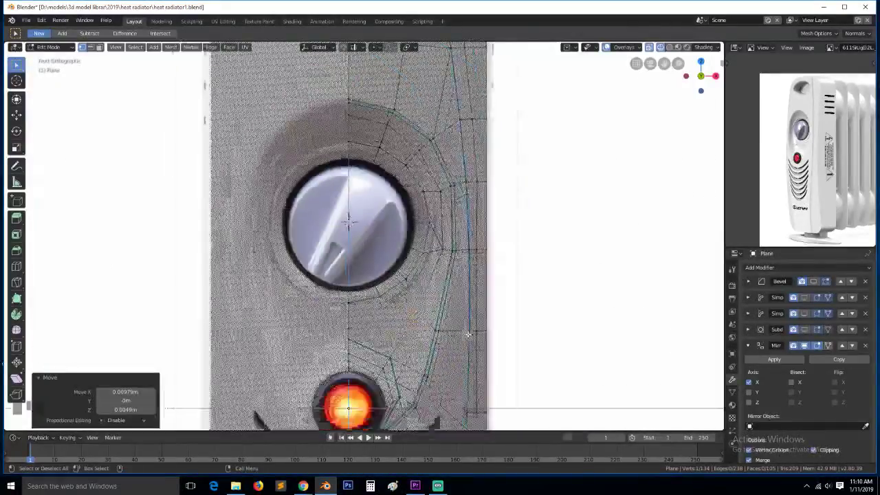
left_click_drag(665, 63, 662, 38)
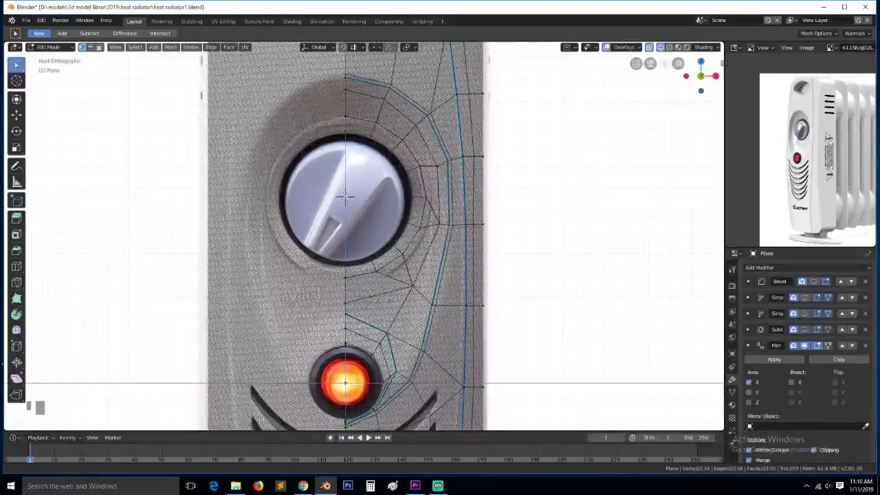
scroll(445, 281, "up", 1)
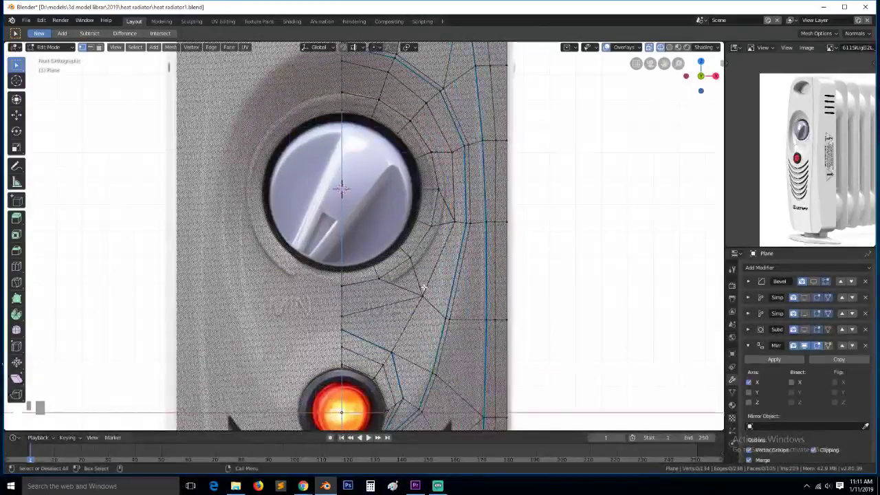
key("ctrl+r")
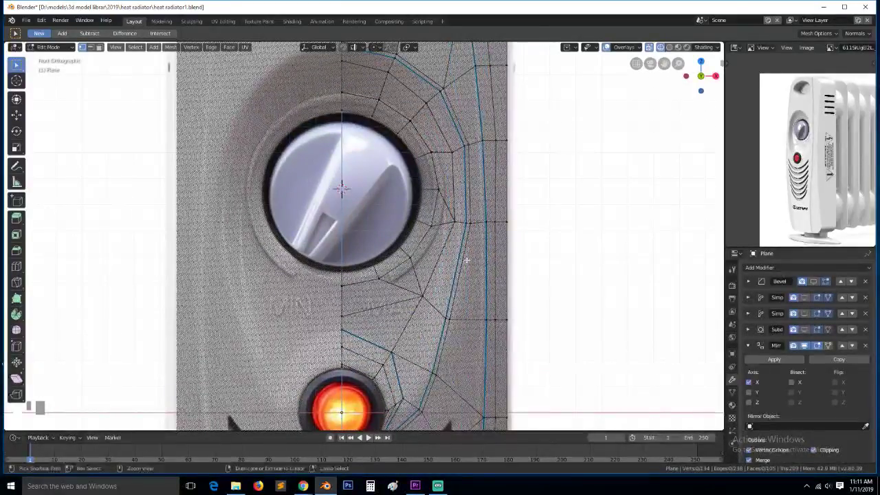
left_click(461, 266)
left_click(454, 256)
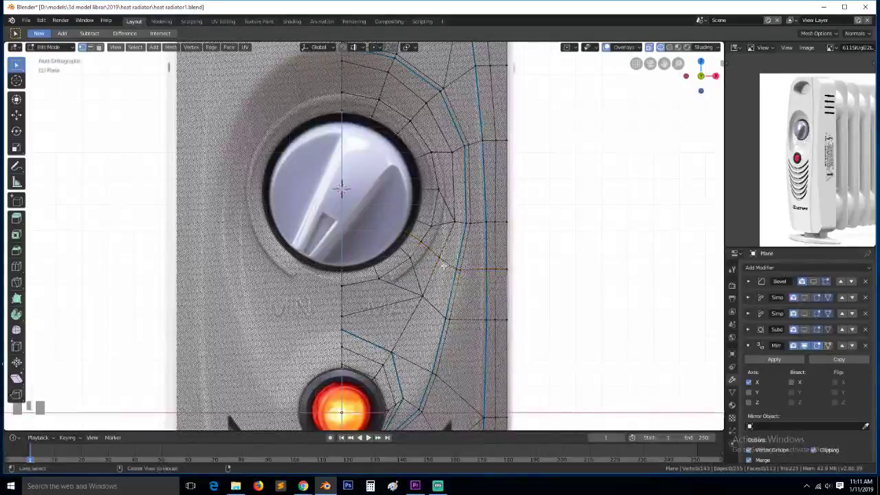
Merge the new loop's two innermost vertices into the adjacent ring vertices using At Last
key("alt+m")
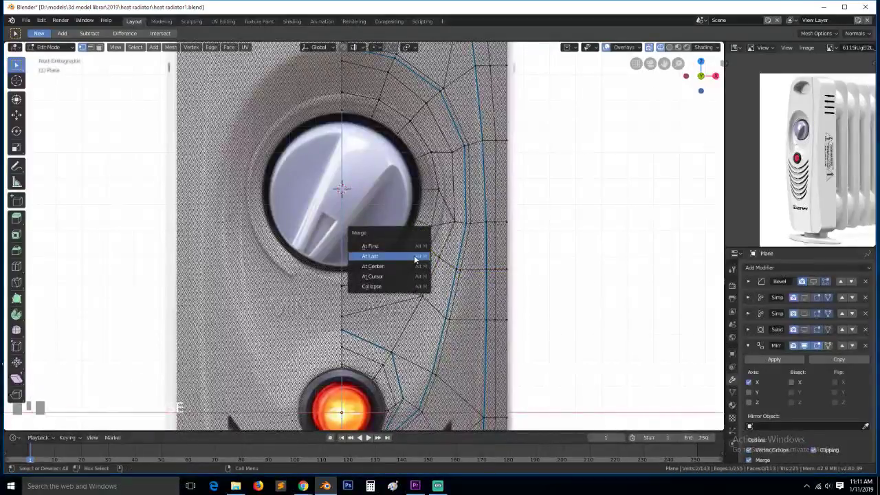
left_click(417, 256)
key("alt+m")
left_click(397, 248)
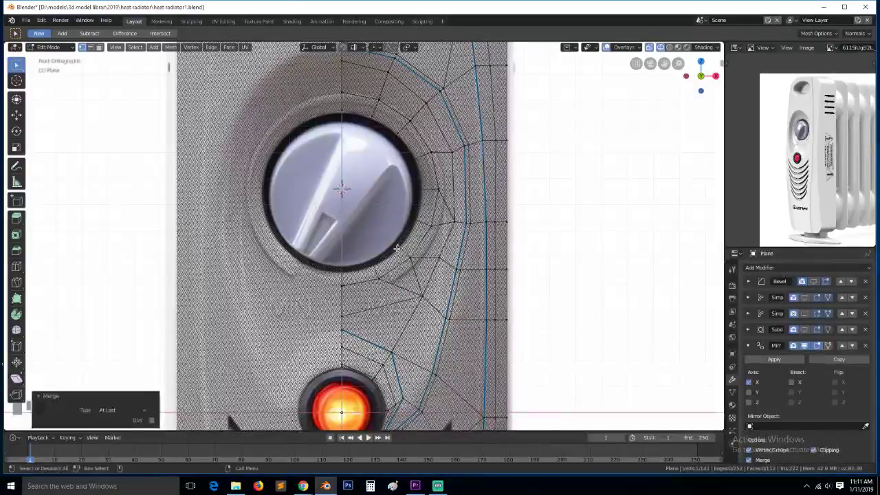
Dissolve the diagonal edge joining the ring's lower right vertex to the corner vertex below it
key("2")
left_click(417, 273)
key("ctrl+x")
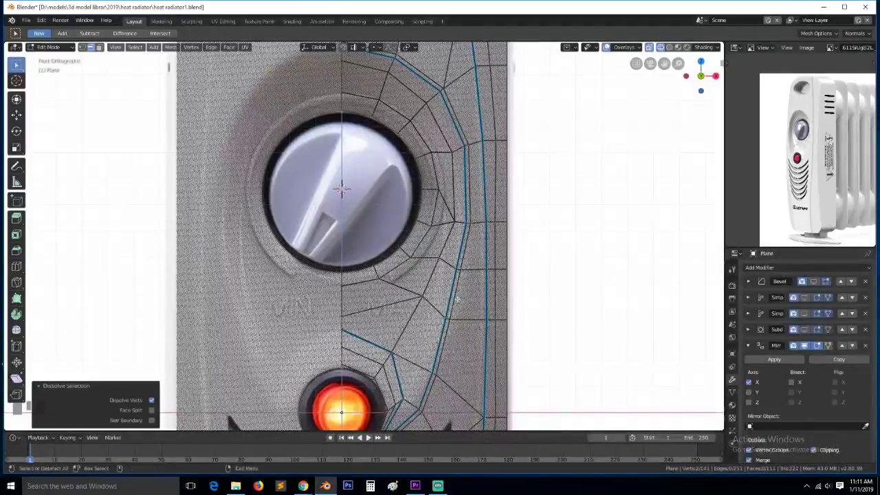
Move the ring's outer lower right vertex slightly downward, and shift the corner vertex below it down toward the center line
key("1")
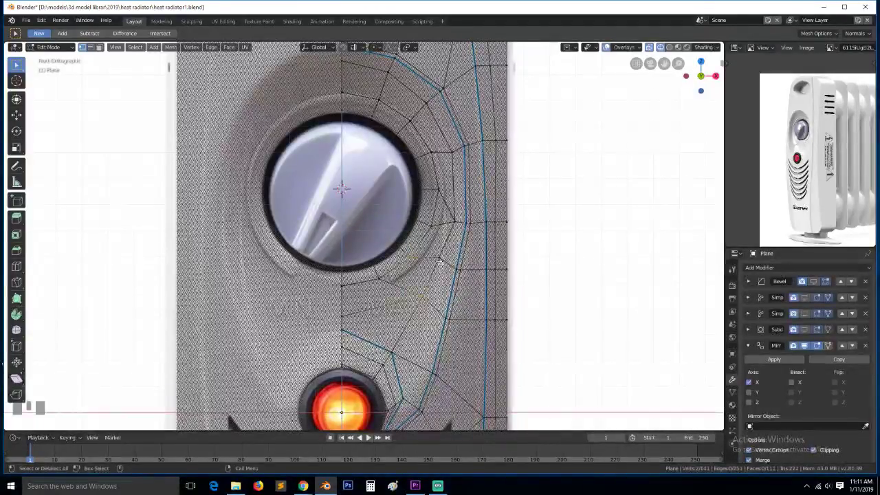
key("g")
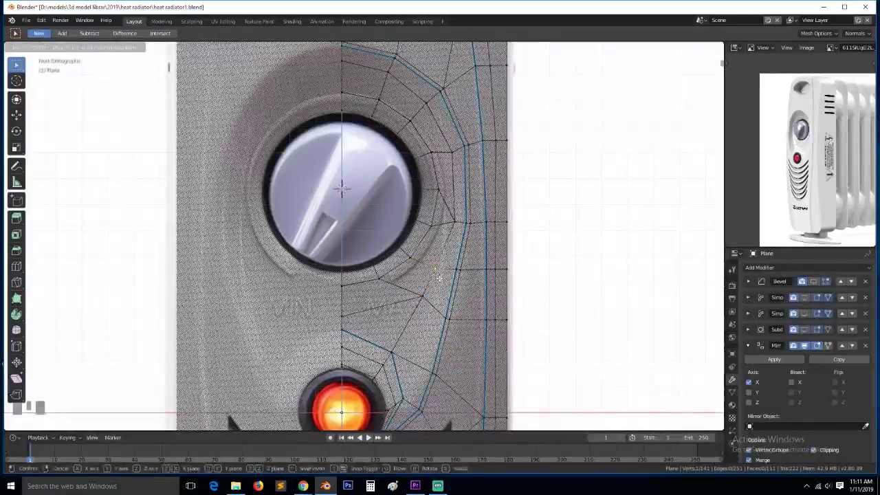
left_click(438, 273)
left_click(465, 272)
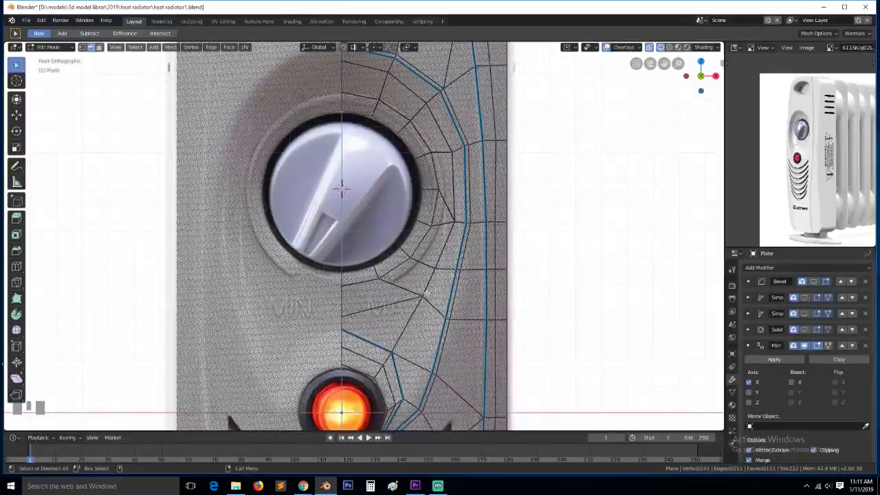
key("g")
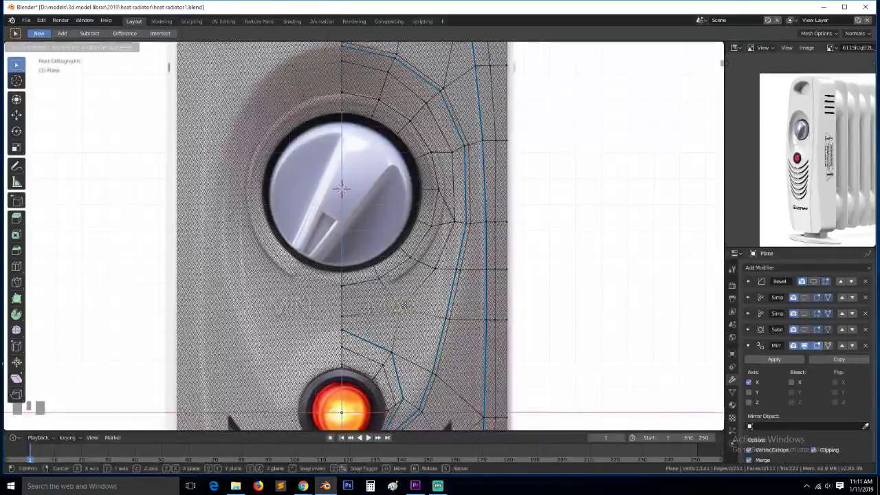
left_click(411, 305)
Move the corner vertex between the knob and the indicator light slightly outward and save the file
scroll(430, 311, "down", 1)
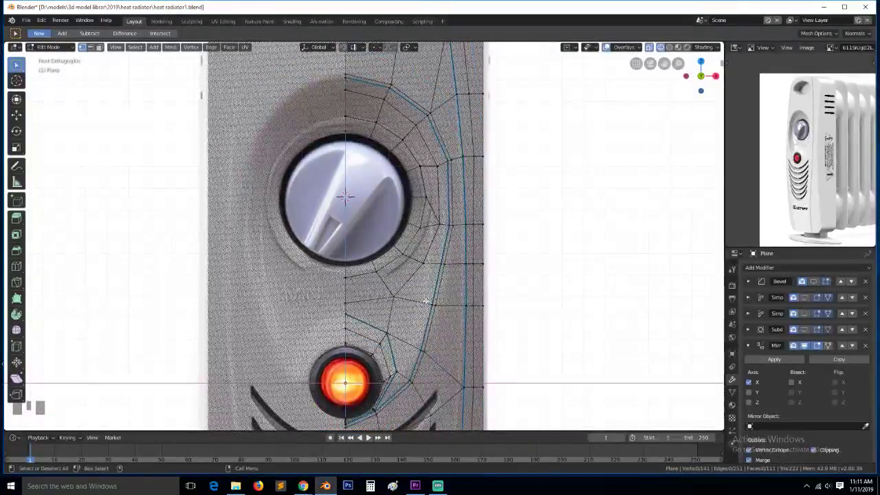
key("g")
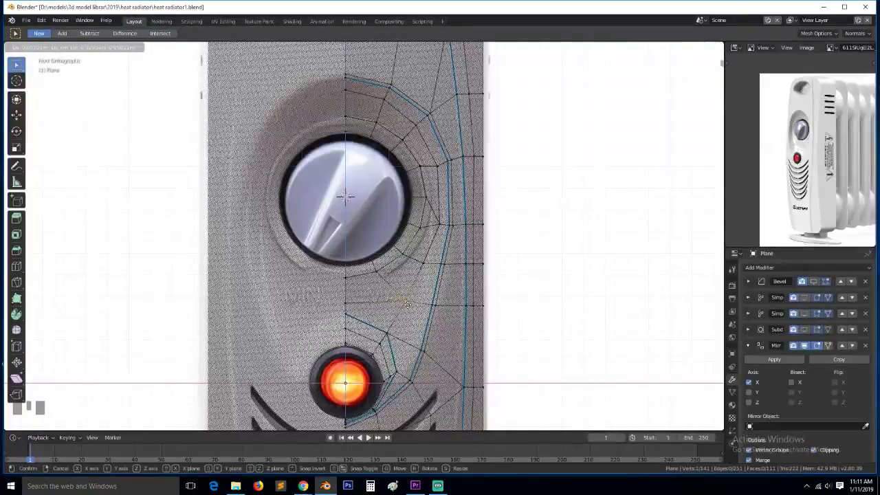
left_click(405, 303)
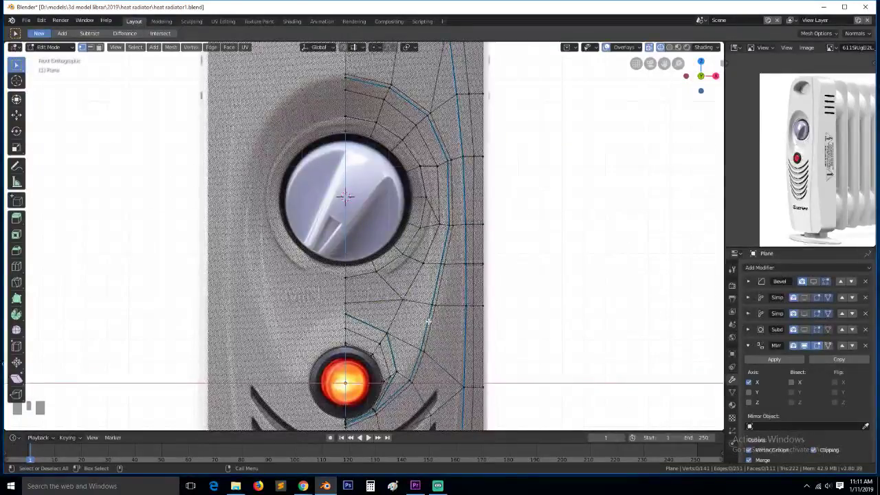
scroll(428, 321, "up", 1)
key("ctrl+s")
scroll(428, 321, "down", 1)
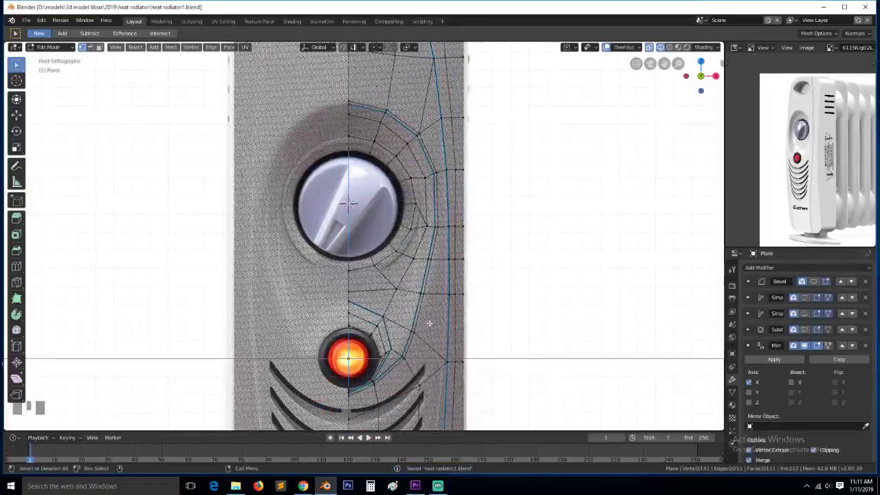
Nudge the corner vertex below the knob and the two ring vertices on the knob's lower right slightly outward to even the spacing
left_click(400, 291)
key("g")
left_click(403, 292)
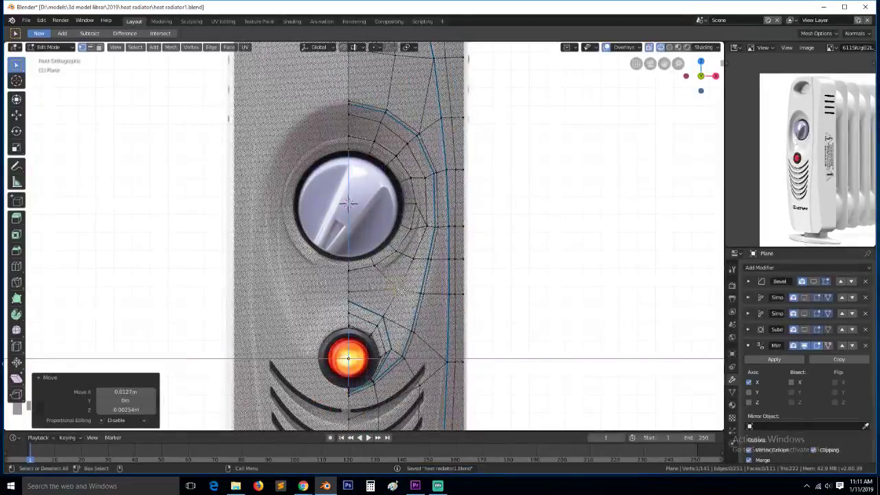
left_click(409, 265)
key("g")
left_click(412, 264)
left_click(424, 222)
key("g")
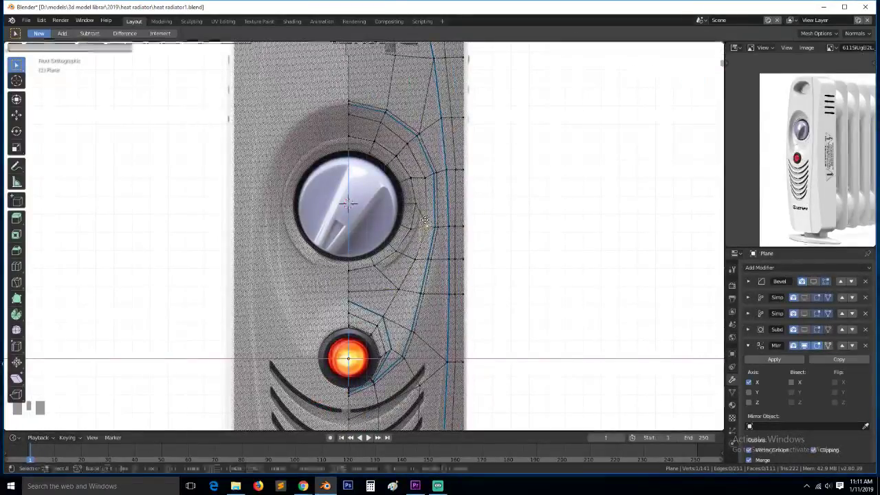
left_click(427, 222)
key("alt+a")
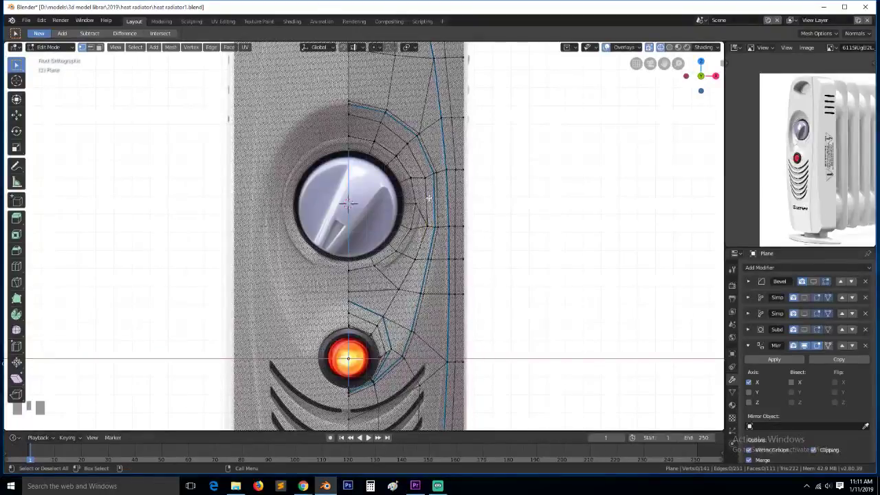
Add a single centered loop cut from the knob opening's right side across the creased edges to the panel's outer edge
key("ctrl+r")
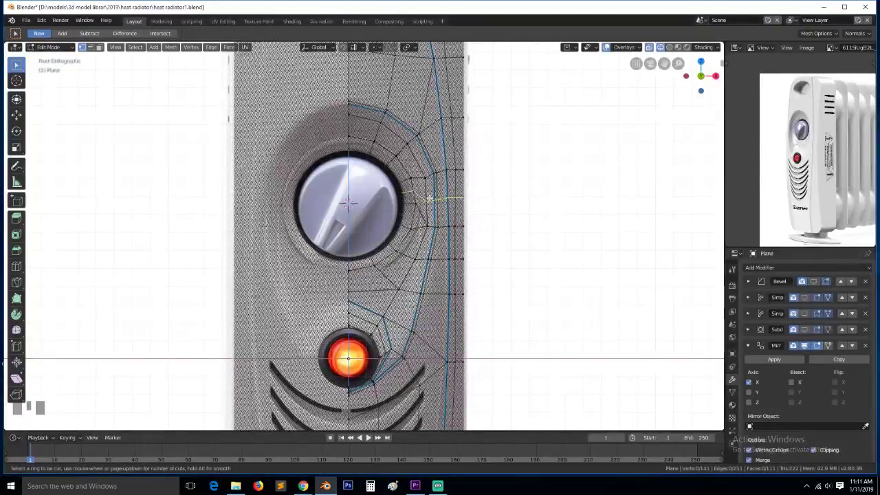
left_click(429, 198)
left_click(426, 198)
scroll(447, 186, "up", 4)
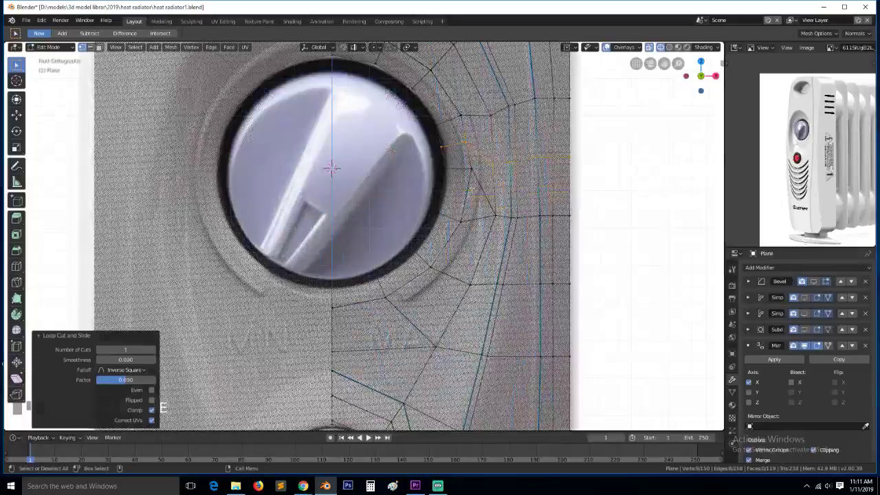
Merge the two innermost vertices of the new loop into the existing vertices just below them on the knob ring
left_click(468, 152)
left_click(471, 169, "shift")
key("alt+m")
left_click(463, 169)
left_click(431, 150)
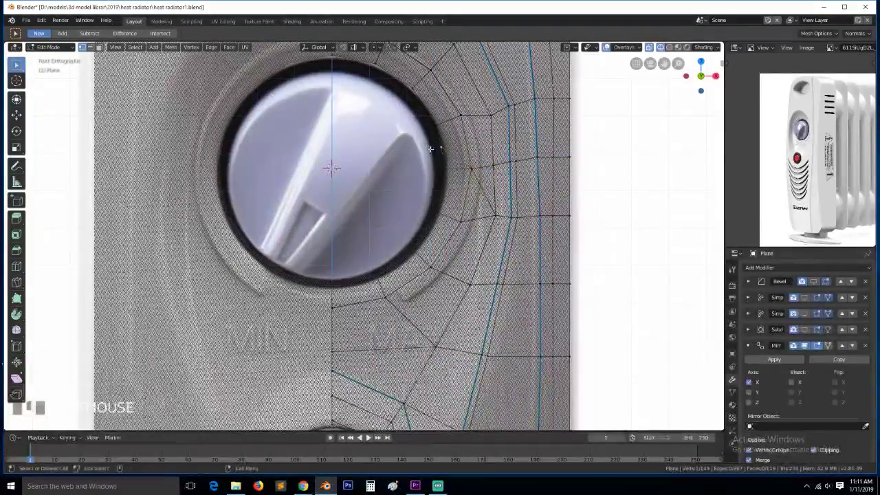
left_click(436, 169, "shift")
key("alt+m")
left_click(434, 172)
Dissolve the diagonal edge running from the ring's right middle vertex to the corner vertex below it
key("2")
left_click(479, 186)
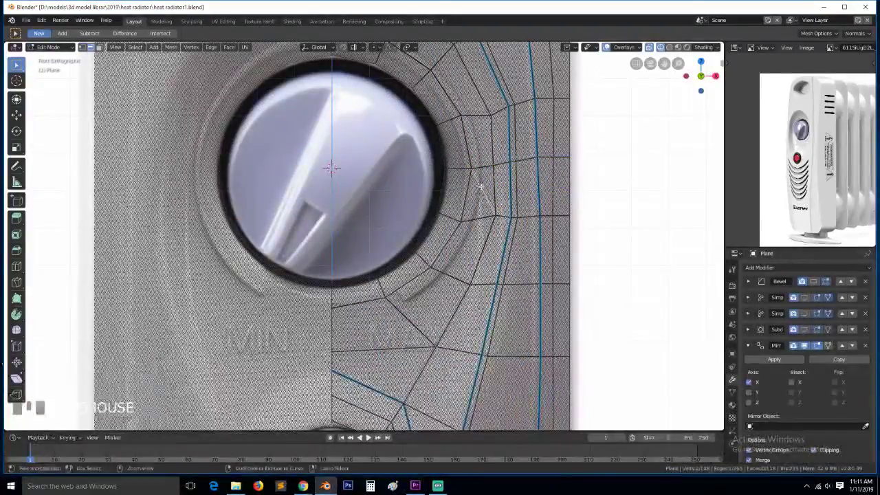
scroll(480, 186, "down", 2)
Move the new loop's two vertices on the creased edges slightly outward along X to round the recess outline, and save the file
key("c")
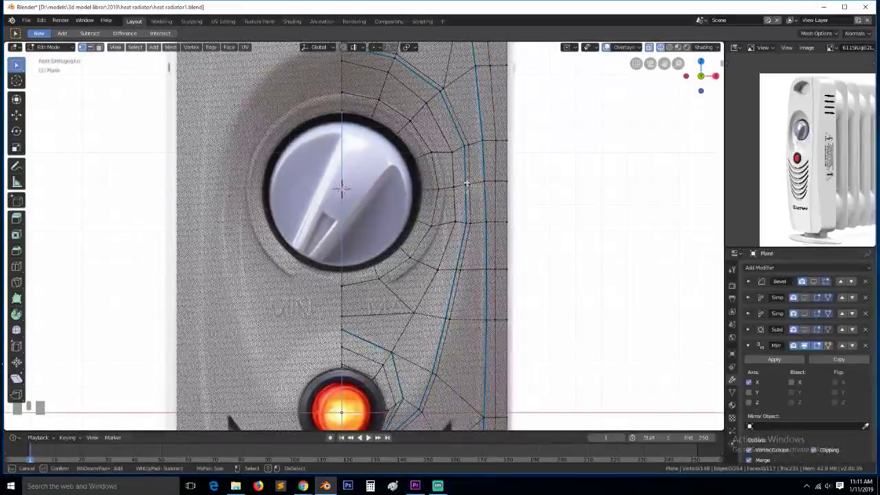
right_click(474, 184)
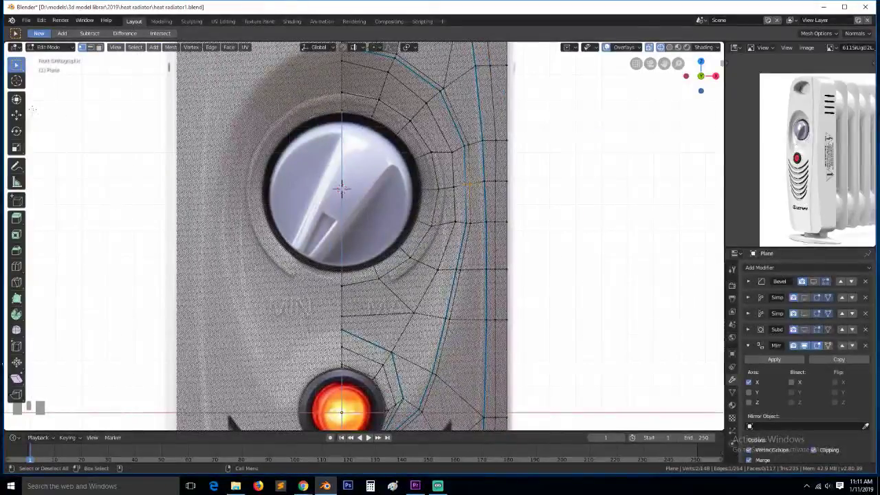
key("c")
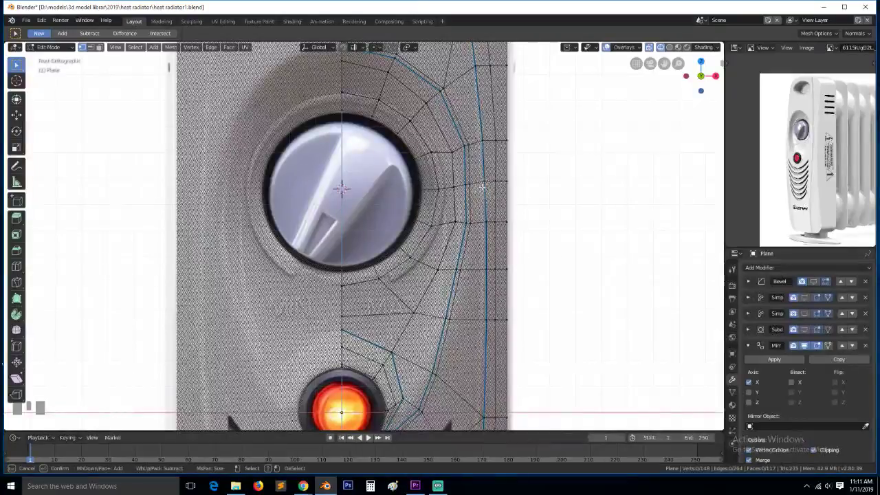
right_click(470, 185)
left_click(17, 115)
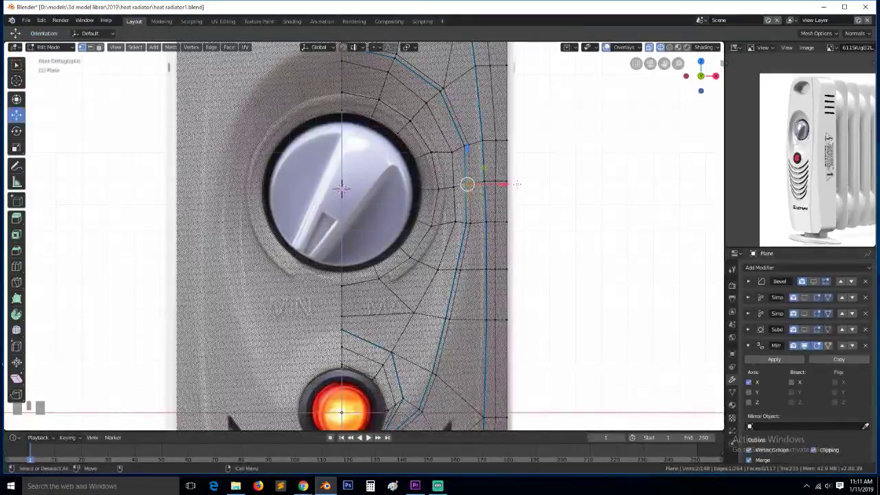
left_click_drag(505, 183, 486, 194)
key("alt+a")
left_click(455, 186)
key("alt+a")
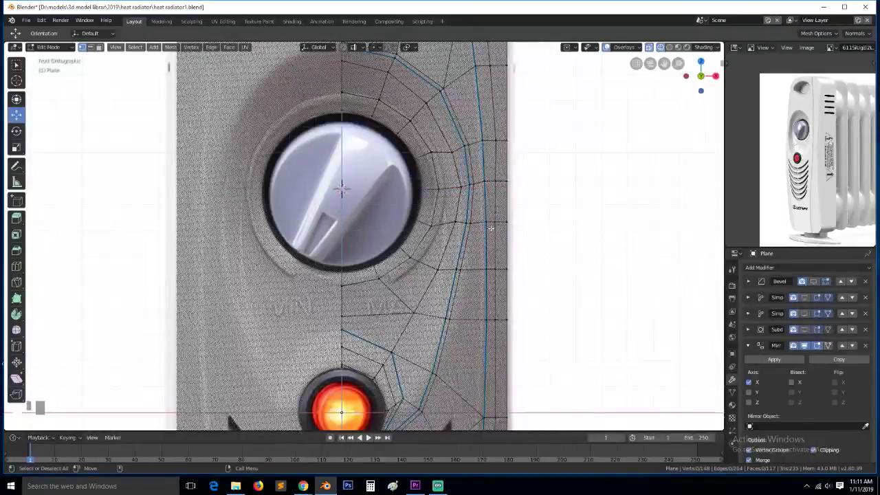
scroll(489, 235, "down", 3)
key("ctrl+s")
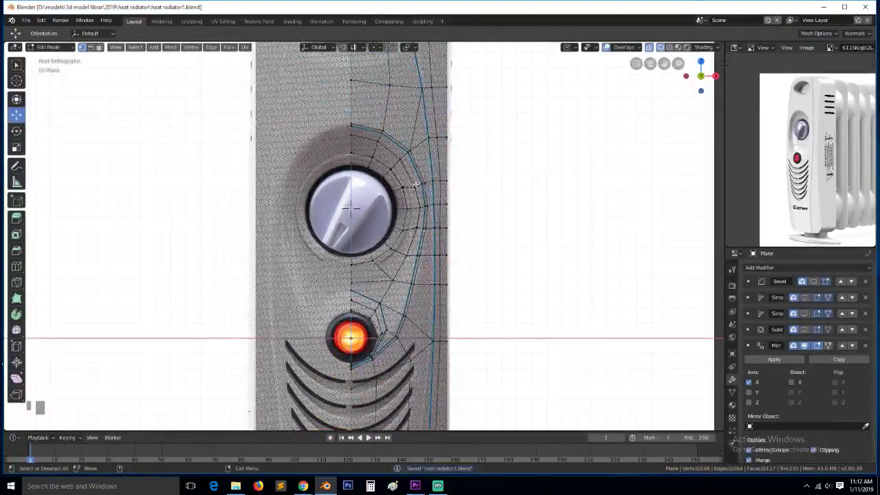
Recalculate the normals of the entire panel mesh to face outside, check it in solid shading, and save the file
scroll(468, 241, "down", 5)
scroll(468, 241, "up", 6)
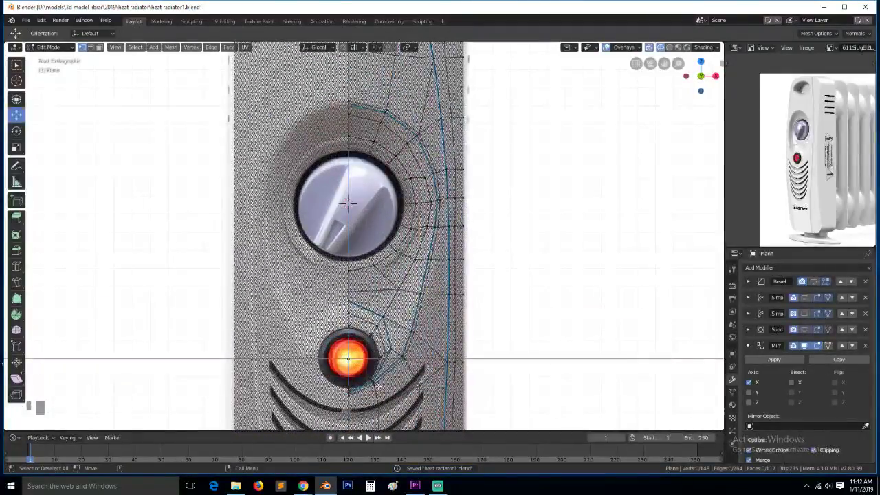
scroll(367, 397, "up", 3)
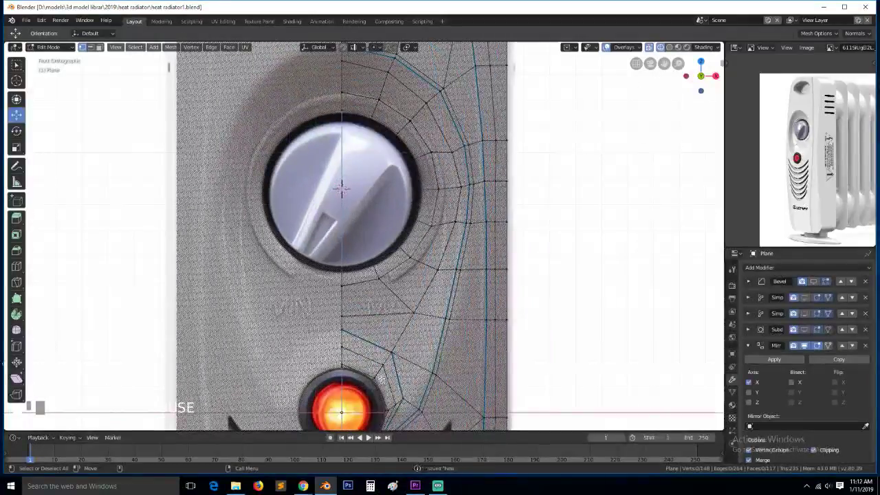
key("Tab")
key("shift+z")
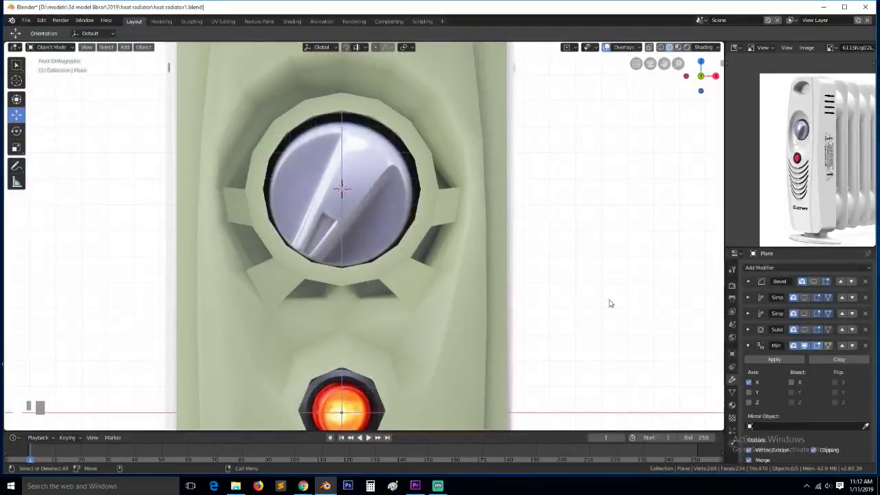
middle_click_drag(455, 245, 410, 276)
key("Tab")
key("a")
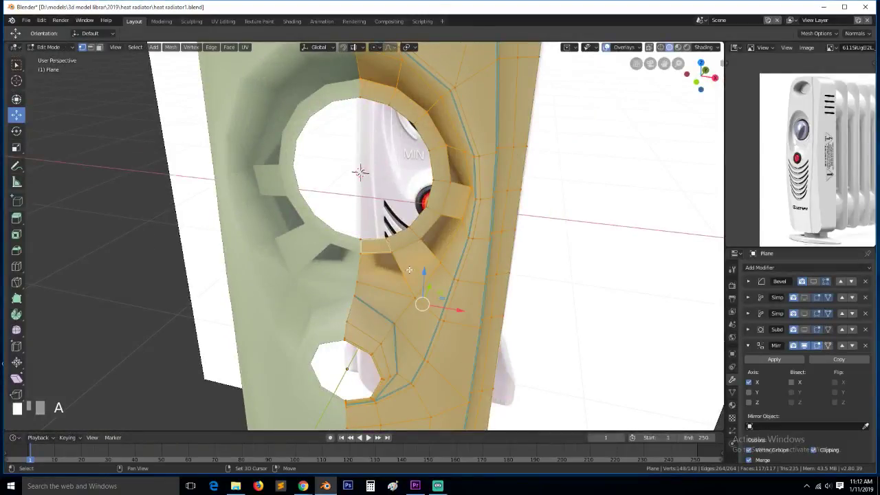
key("shift+n")
key("Tab")
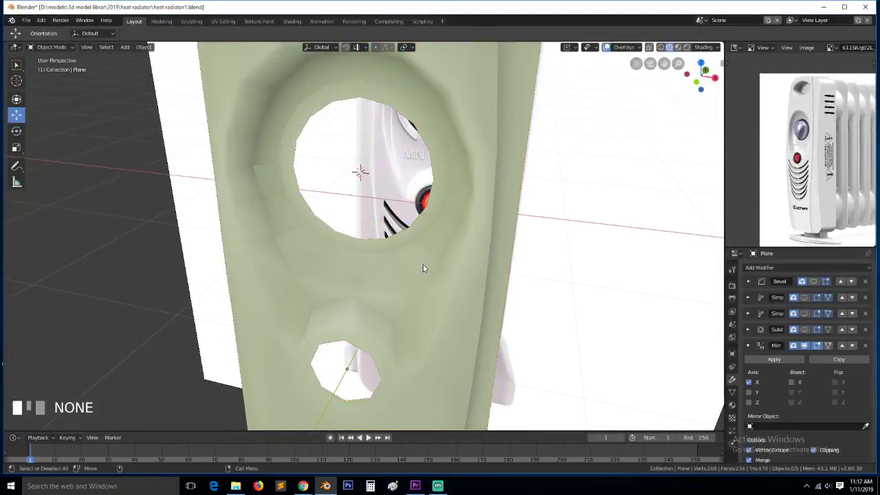
middle_click_drag(424, 269, 449, 240)
key("ctrl+s")
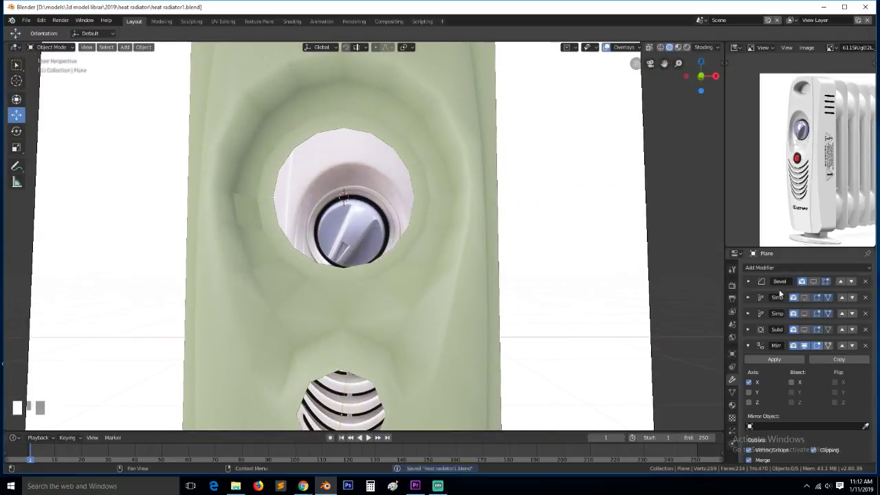
Enable the Bevel modifier's viewport display and move the Mirror modifier up the stack to directly below Bevel
left_click(815, 281)
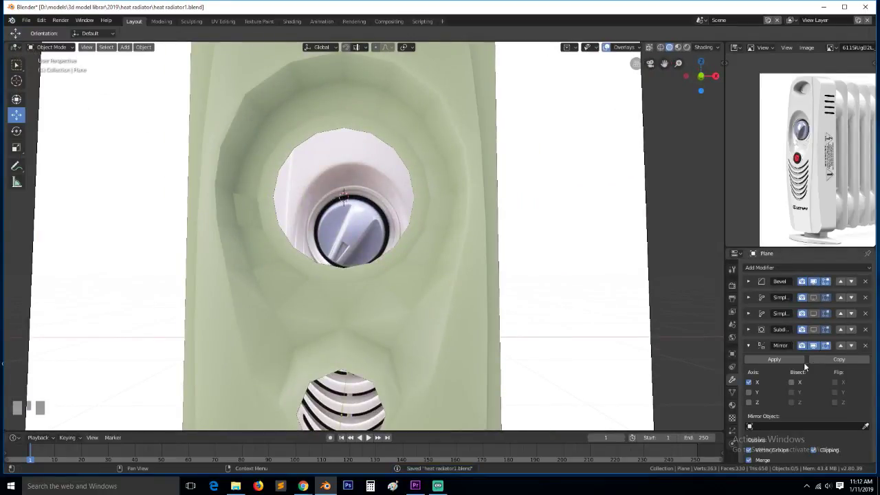
left_click(840, 346)
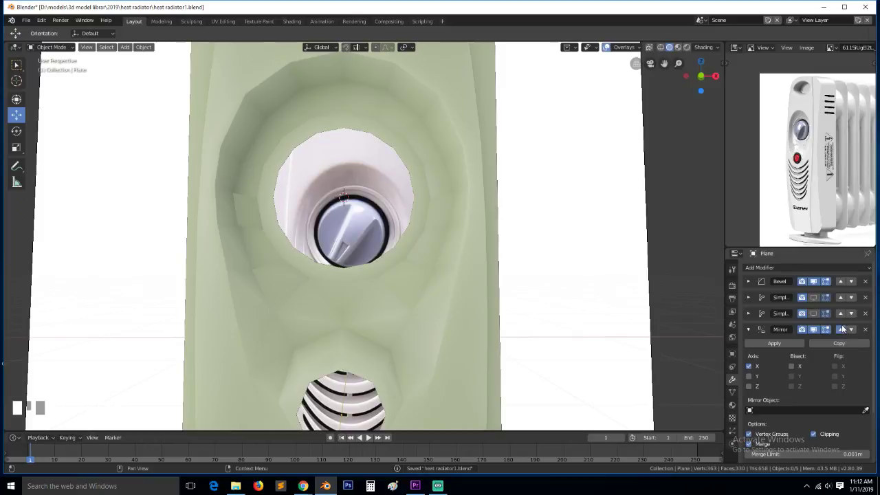
left_click(841, 329)
left_click(842, 314)
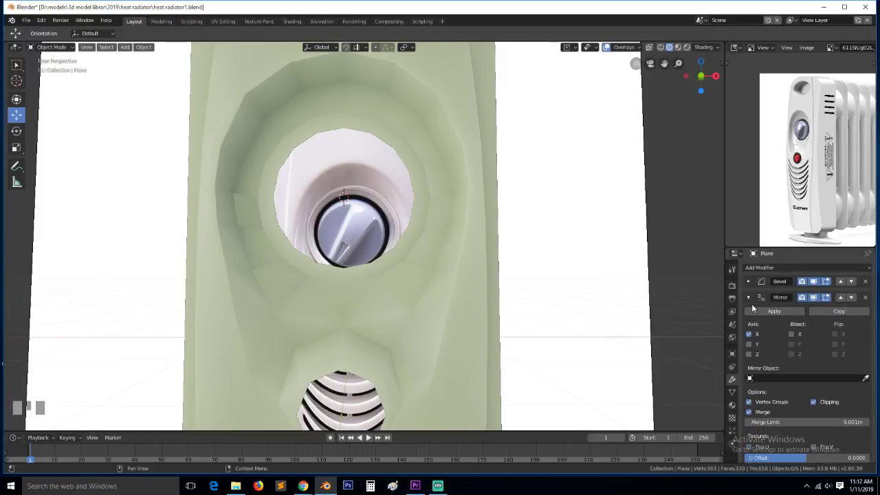
left_click(748, 298)
Enable viewport display for both Simple Deform modifiers and the Subdivision modifier, and save the file
left_click(814, 345)
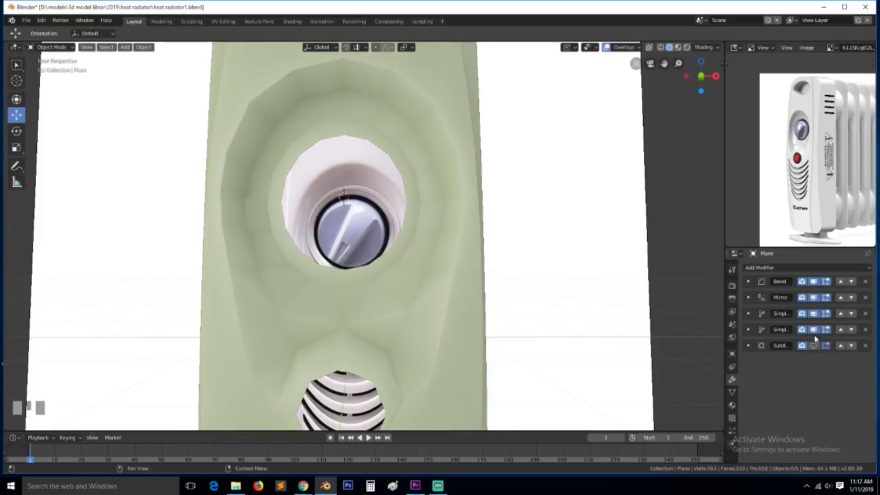
left_click(814, 345)
scroll(448, 255, "down", 3)
key("ctrl+s")
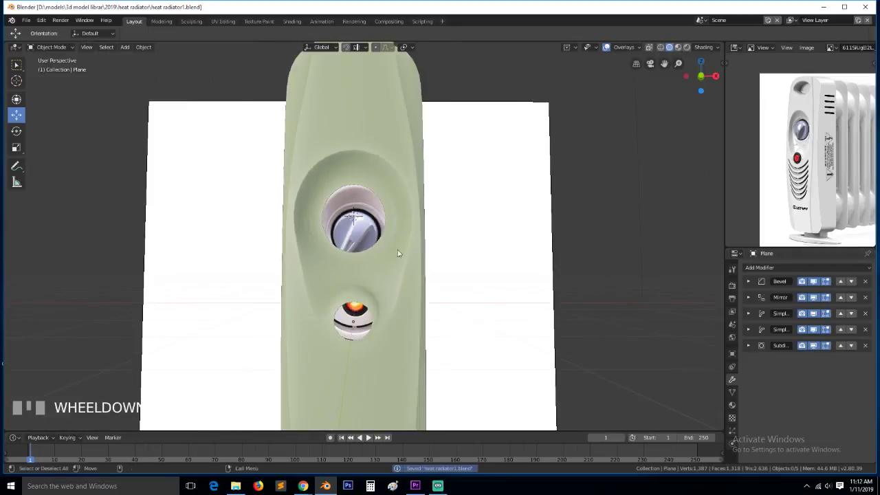
Compare the smoothed panel with the reference knob in front view, using solid and wireframe shading
key("grave")
middle_click_drag(358, 268, 376, 269)
key("KP_1")
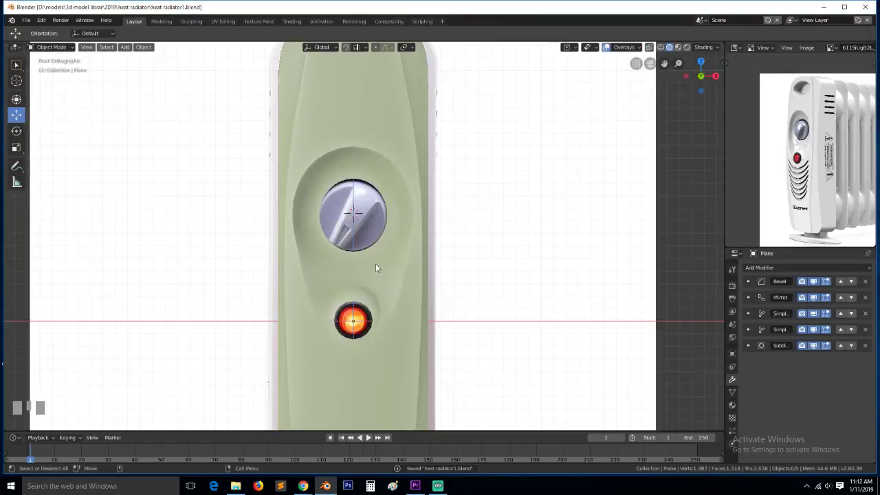
scroll(389, 240, "up", 5)
key("z")
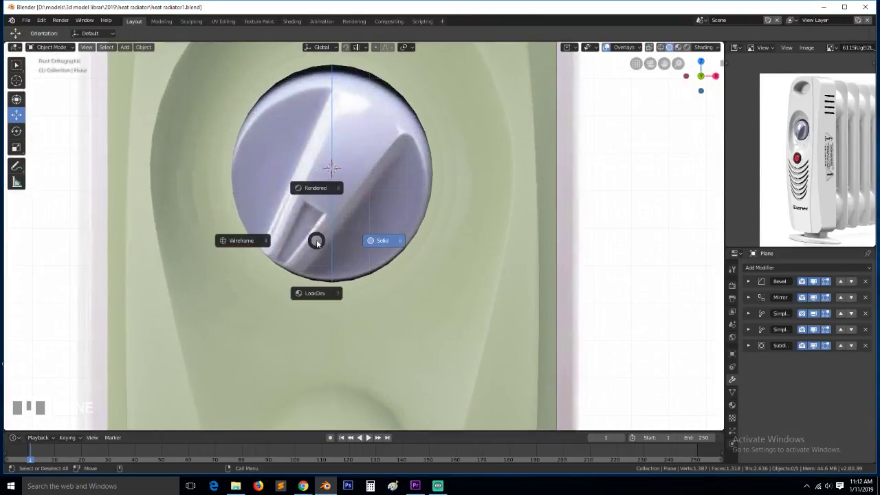
left_click(383, 243)
scroll(443, 287, "down", 1)
key("z")
left_click(329, 280)
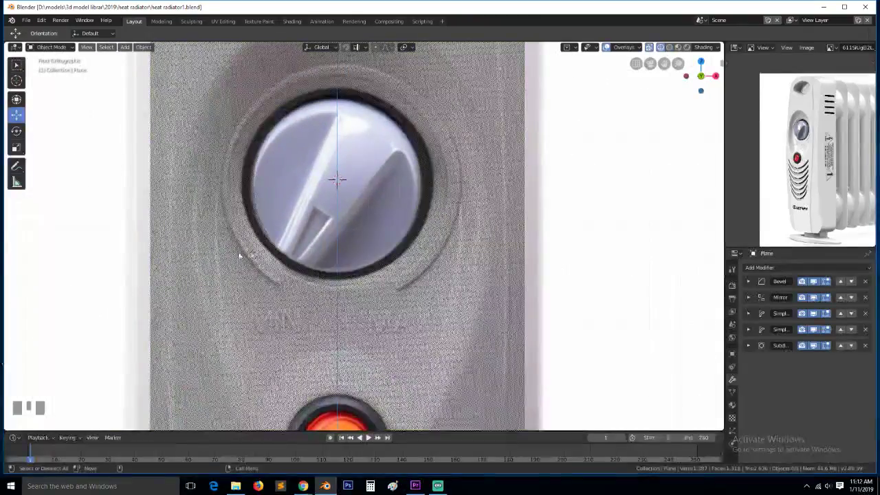
Move the centre-line vertex between the knob opening and the indicator-light opening slightly upward
scroll(240, 256, "down", 2)
key("Tab")
left_click(345, 303)
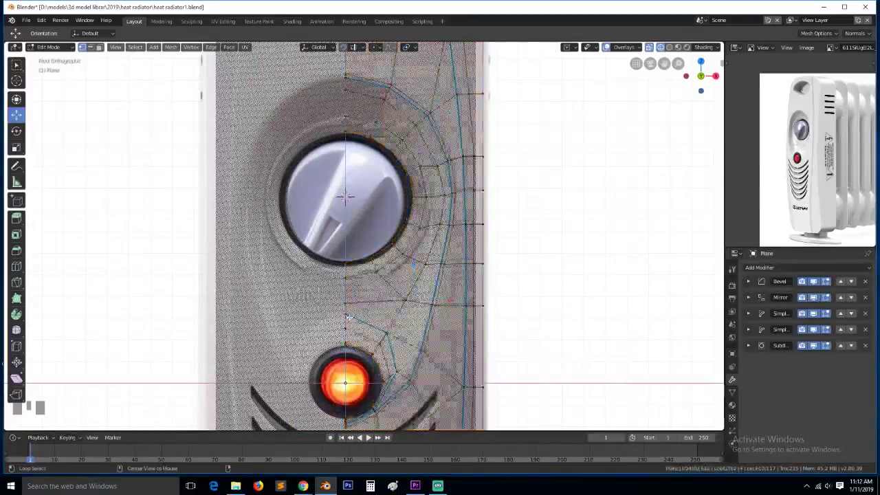
key("g")
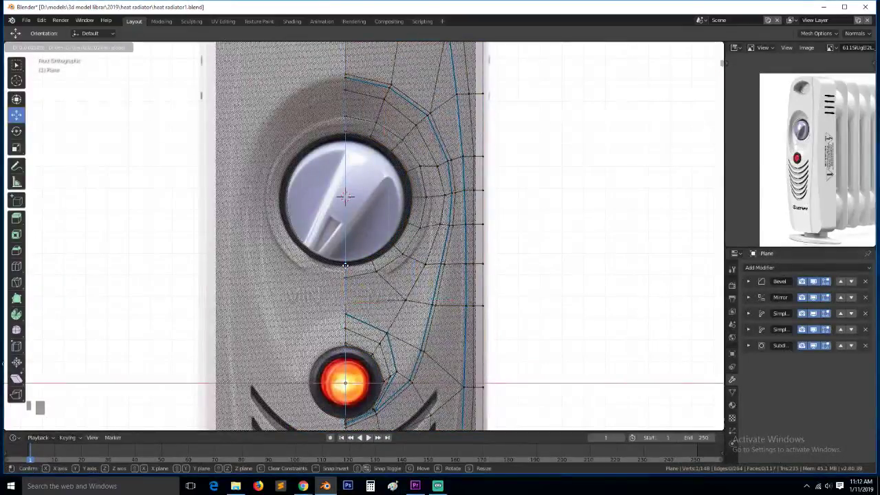
left_click(345, 264)
scroll(372, 277, "up", 1)
Connect the vertex below the knob opening to the corner vertex above the indicator-light opening, and nudge that corner slightly upward
left_click(378, 281)
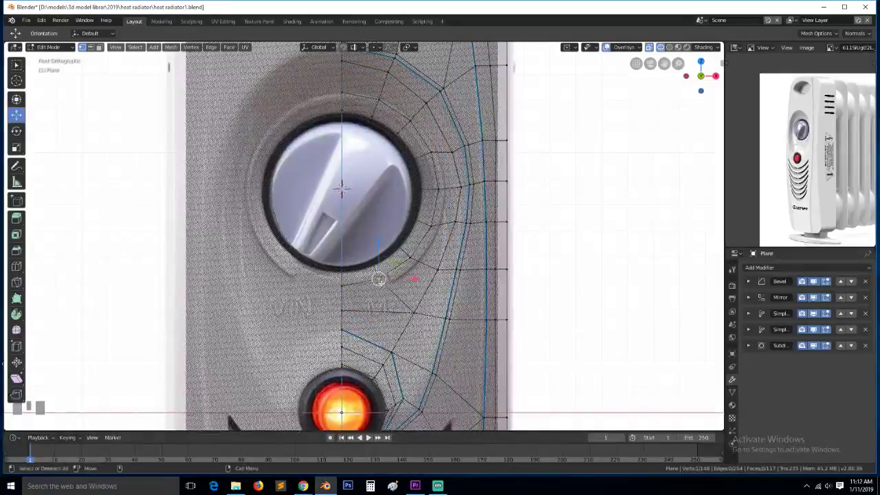
left_click(385, 315)
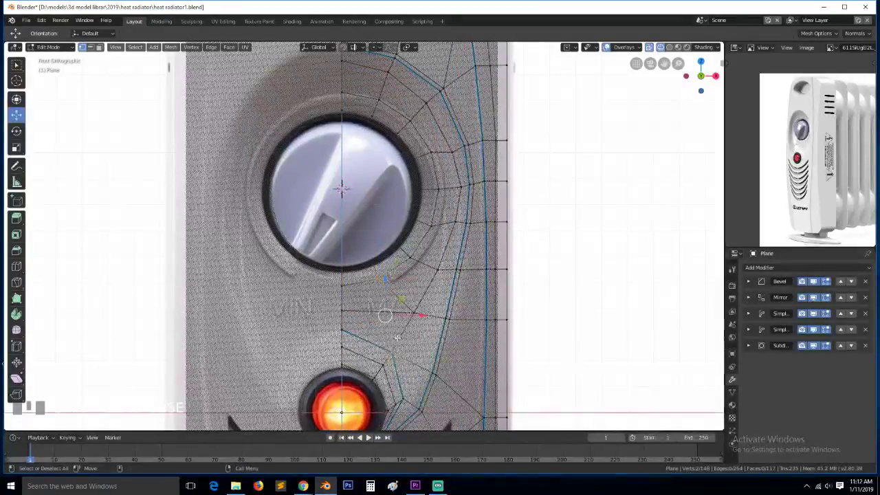
key("j")
key("alt+a")
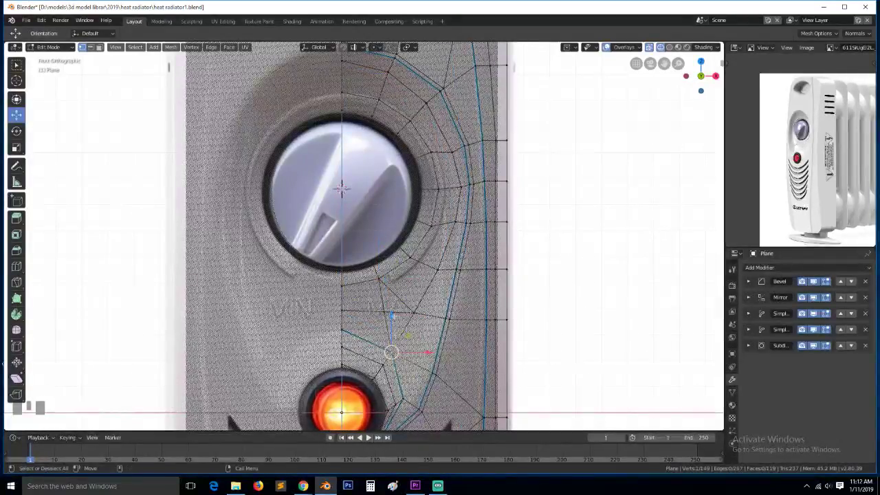
left_click(383, 312)
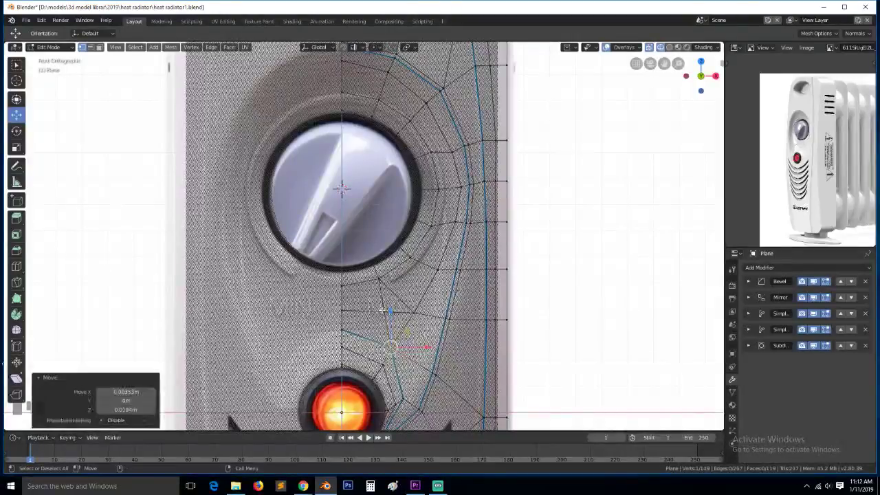
Merge the new intermediate vertex and its outer neighbour between the two openings at last, and move the merged vertex slightly inward and up
key("alt+a")
left_click(384, 313, "shift")
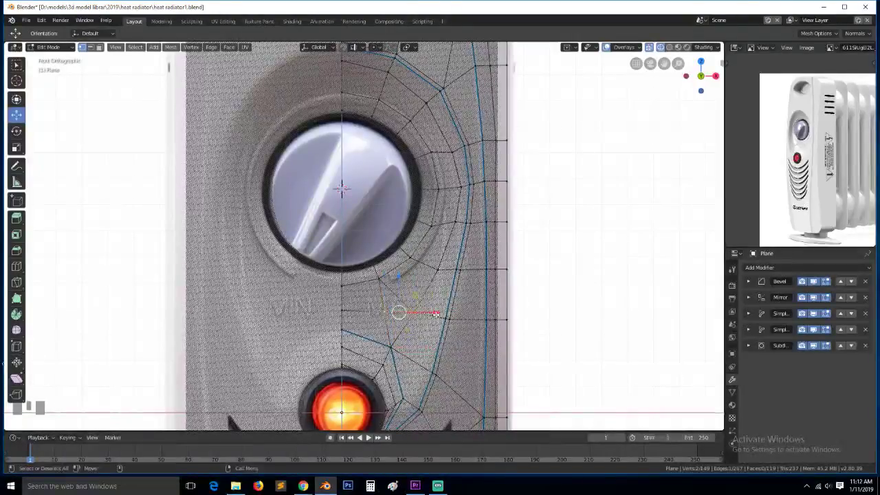
key("alt+m")
left_click(421, 321)
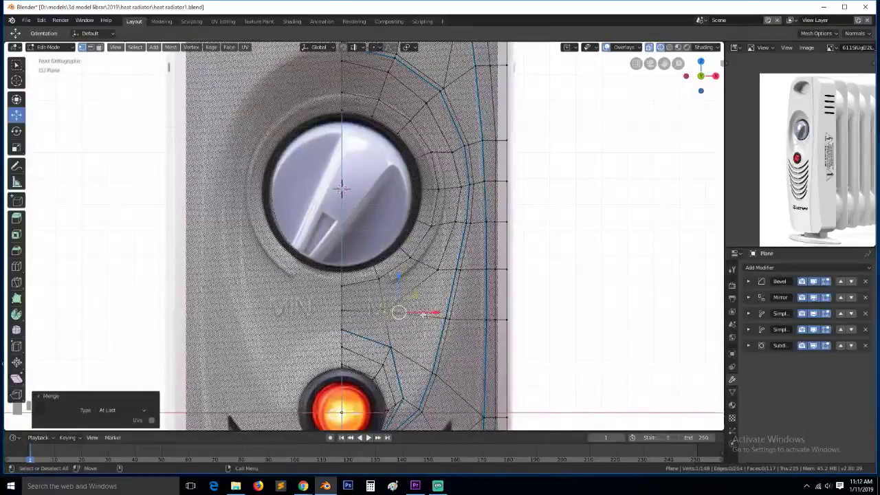
key("g")
left_click(435, 309)
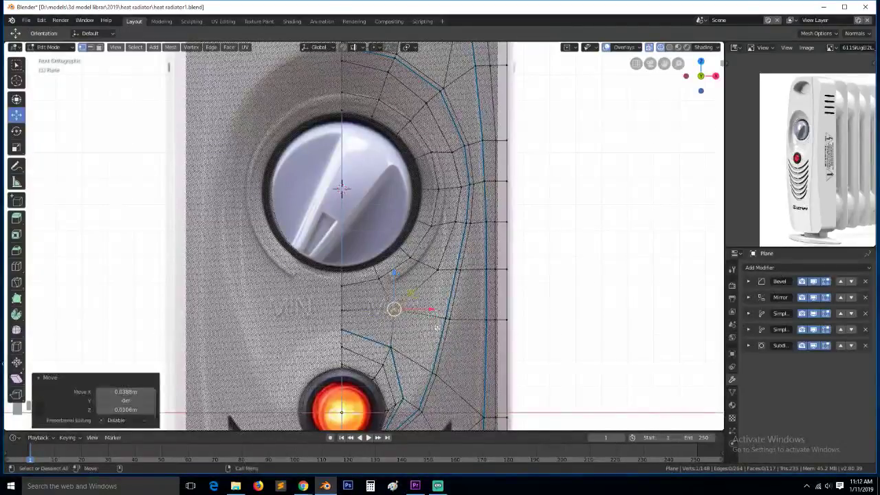
key("alt+a")
left_click(401, 321)
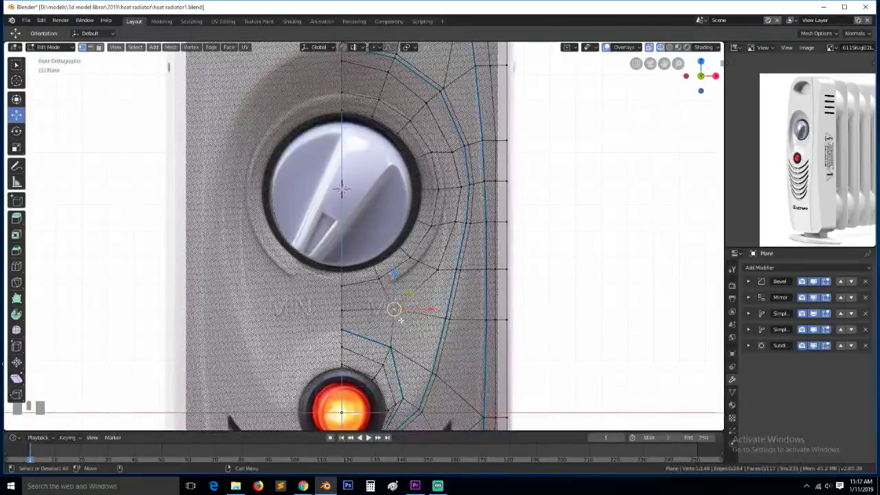
Inspect the reworked topology between the two openings in solid shading and against the front reference in wireframe
key("z")
key("grave")
middle_click_drag(468, 336, 363, 221)
scroll(418, 328, "down", 5)
scroll(375, 240, "up", 5)
key("Tab")
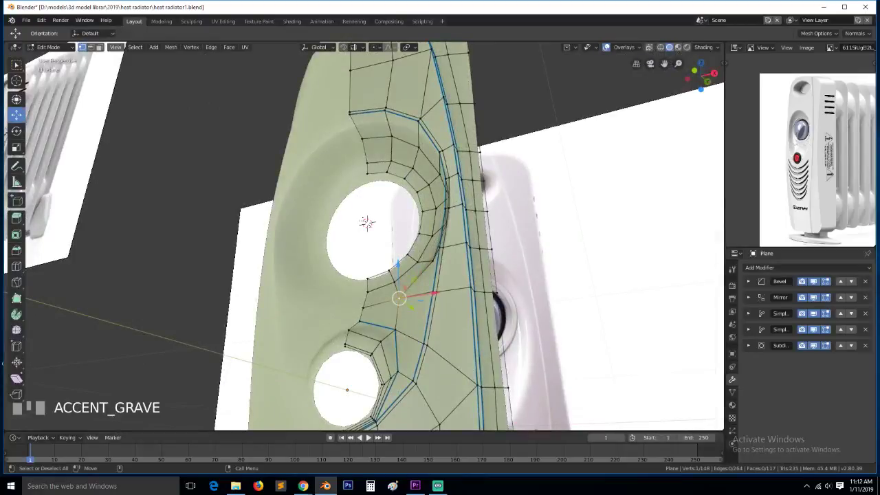
key("grave")
key("z")
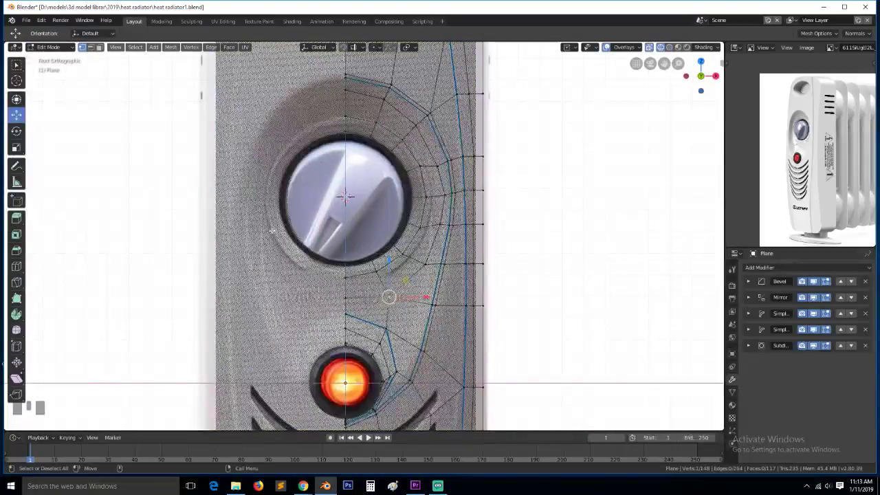
scroll(332, 246, "up", 3)
scroll(417, 292, "down", 3)
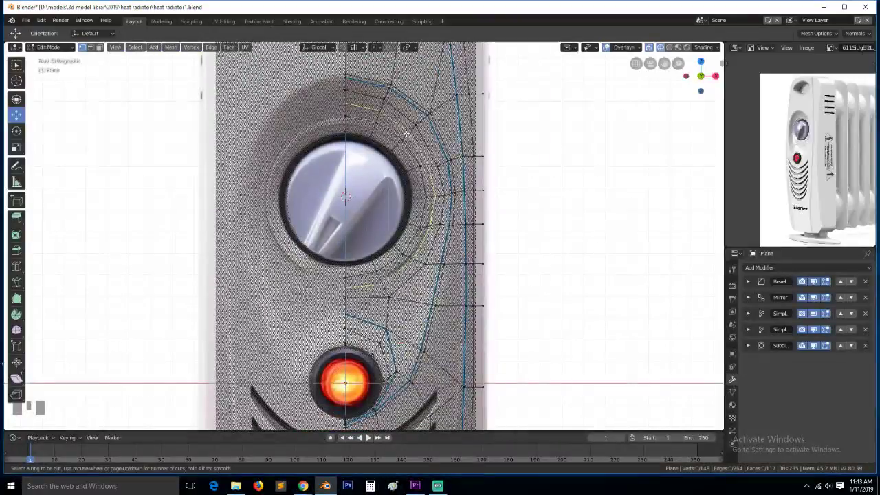
Bevel the edge loop surrounding the knob opening with one segment at an offset of about 0.026
left_click(422, 188, "alt")
scroll(474, 243, "up", 2)
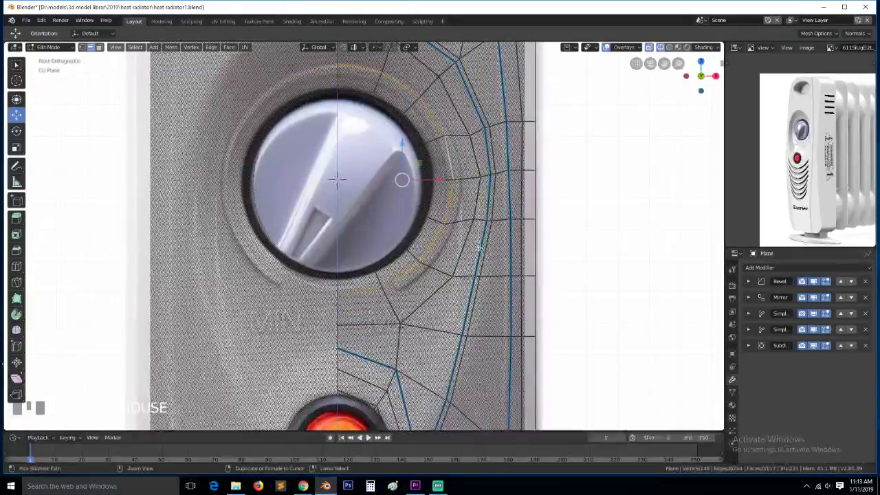
key("ctrl+b")
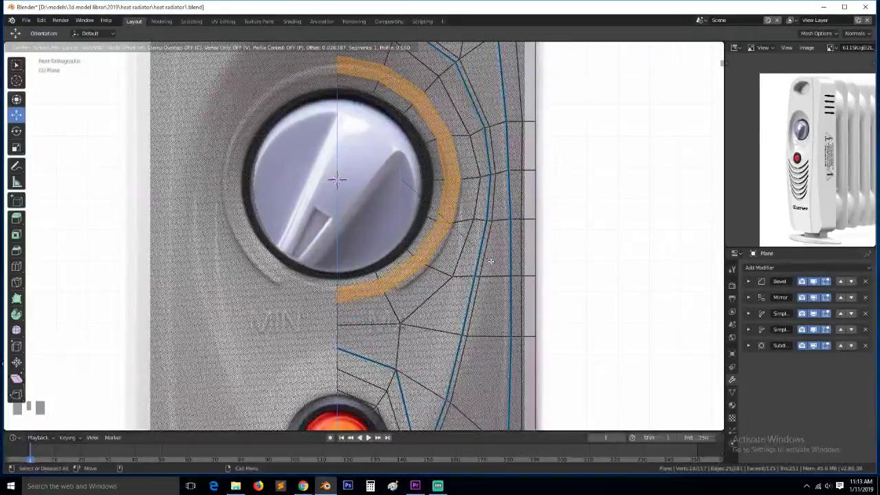
left_click(492, 262)
Slide the inner beveled edge loop around the knob opening outward to narrow the ring of faces
left_click(432, 241, "alt")
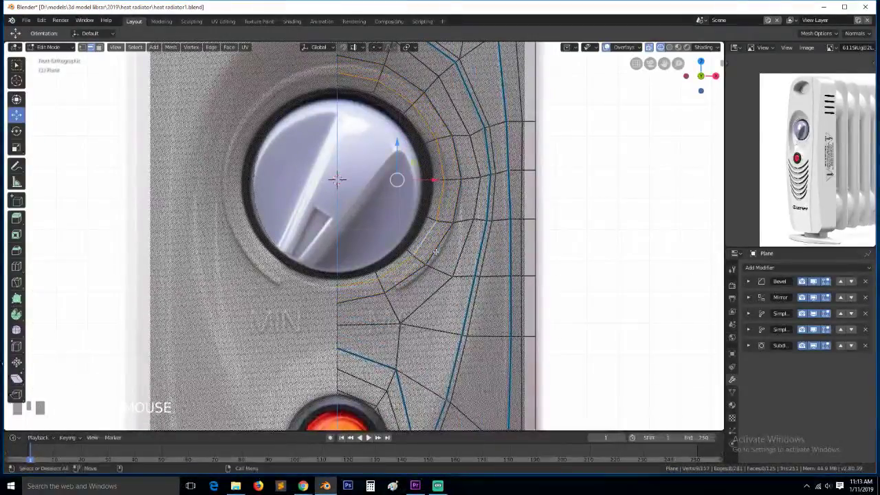
key("g")
key("g")
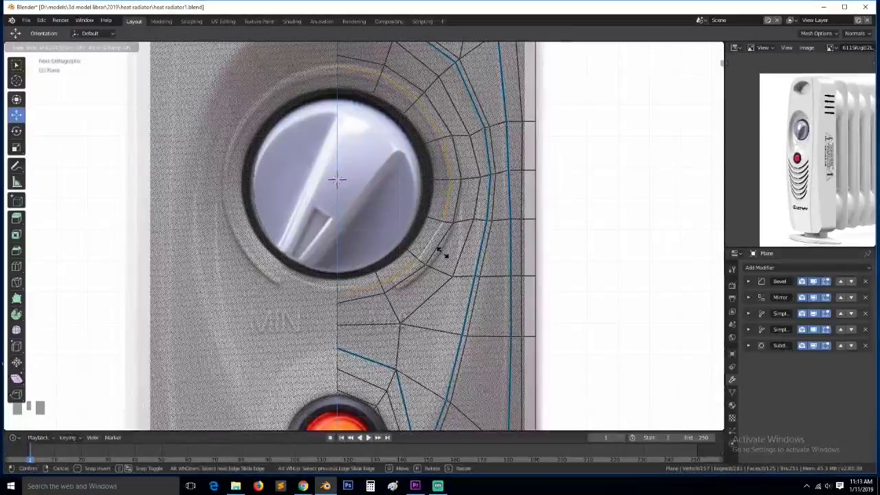
left_click(443, 252)
key("alt+a")
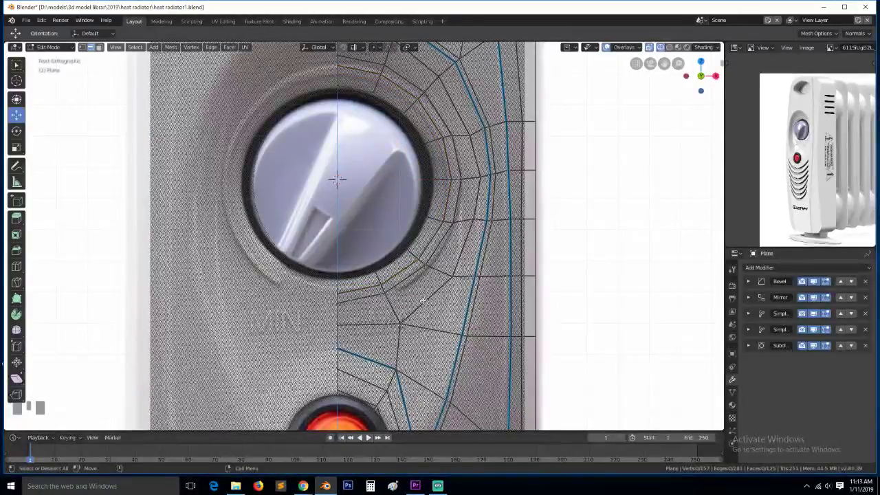
Select the narrow ring of faces around the knob opening and show it from an angle in solid shading
scroll(421, 300, "up", 2)
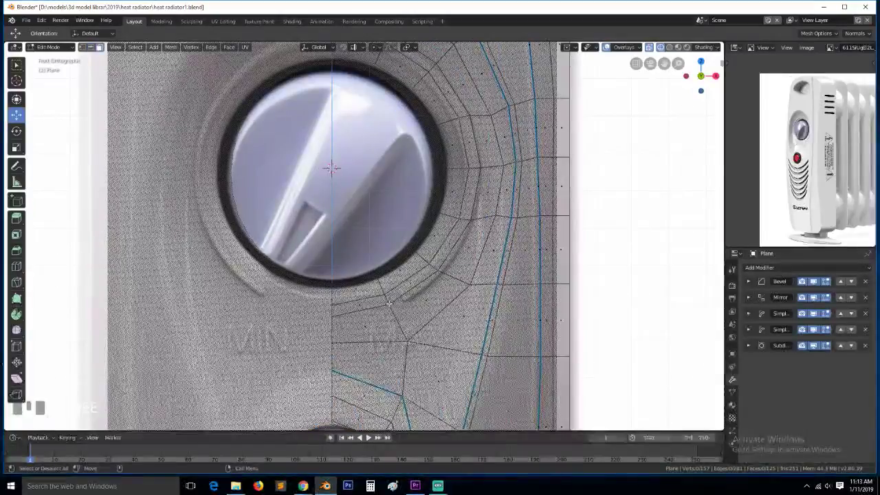
left_click(390, 297, "alt")
scroll(392, 296, "down", 3)
middle_click_drag(476, 240, 436, 257)
key("grave")
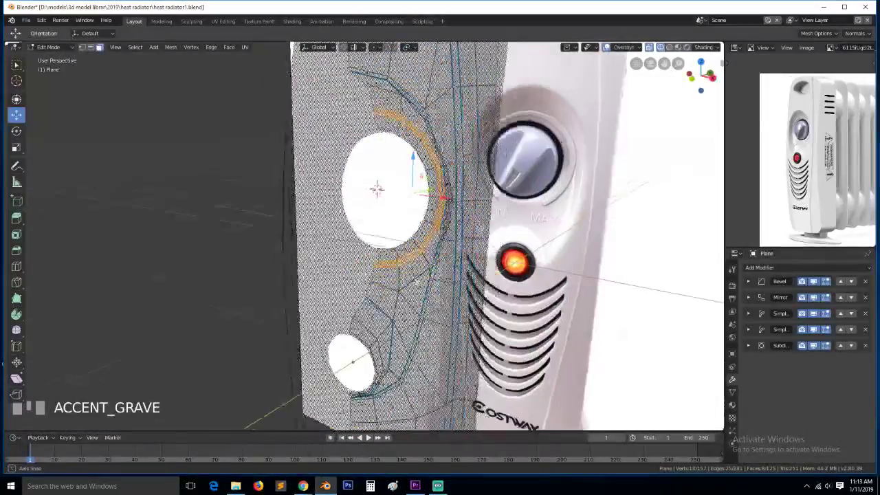
left_click(474, 260)
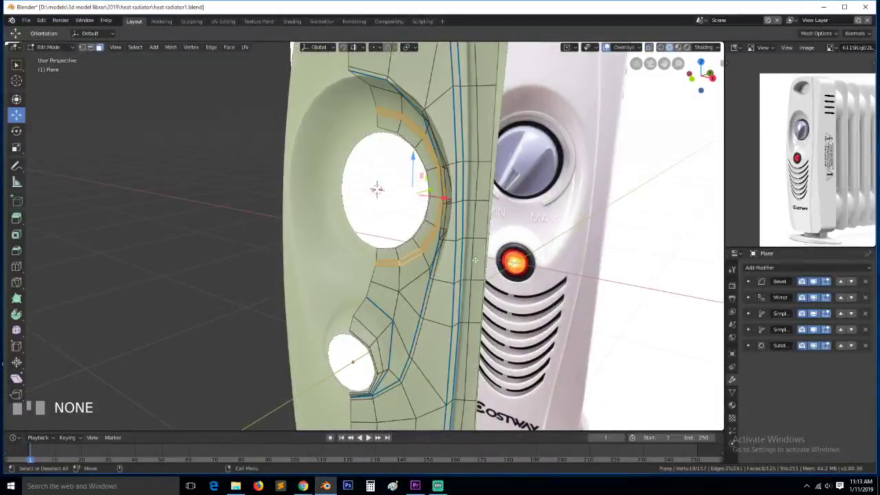
Try extruding the face ring about 0.05 m along its normals and compare it with the front reference
key("e")
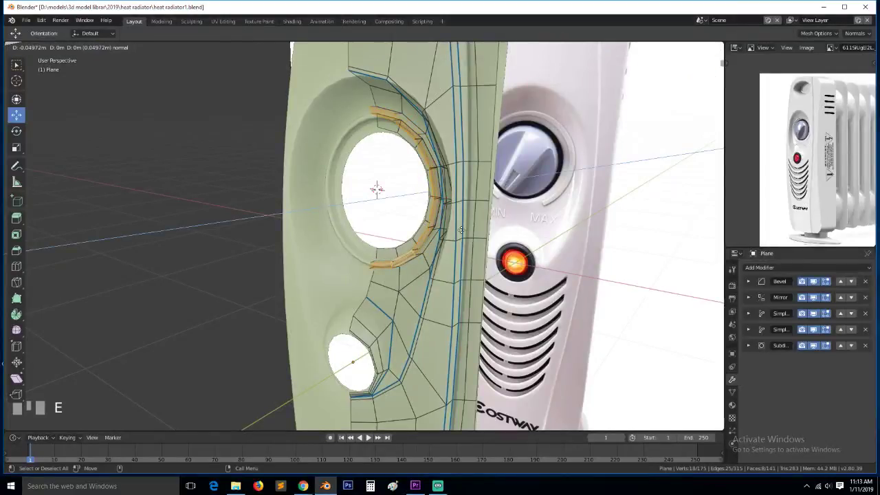
left_click(460, 231)
key("Tab")
middle_click_drag(386, 245, 461, 232)
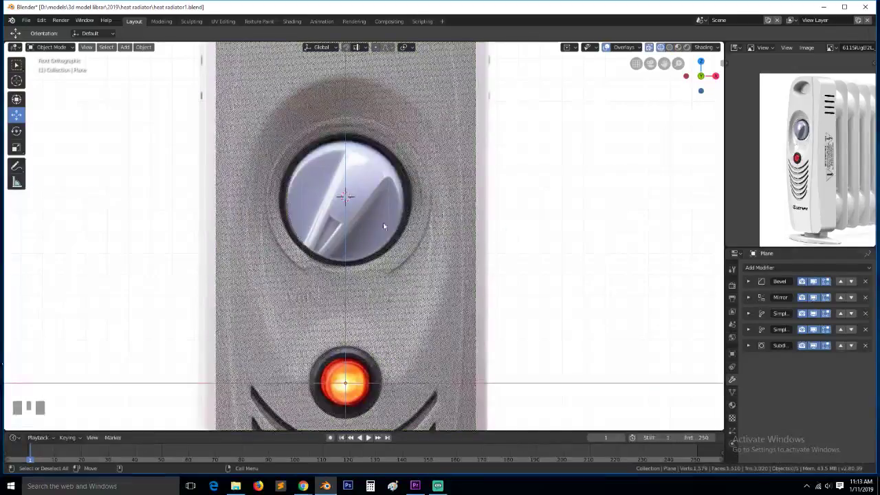
scroll(383, 221, "up", 5)
key("Tab")
scroll(517, 204, "down", 5)
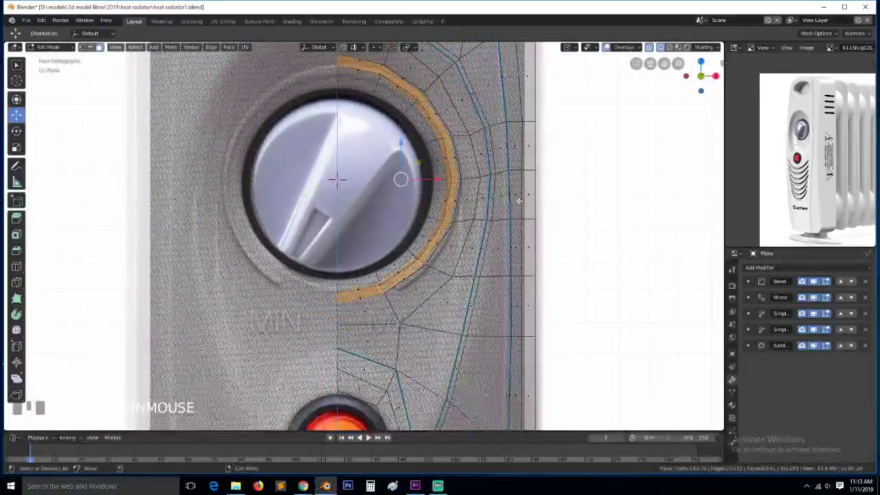
Undo the extrusion of the face ring around the knob opening
key("ctrl+z")
key("ctrl+z")
key("ctrl+z")
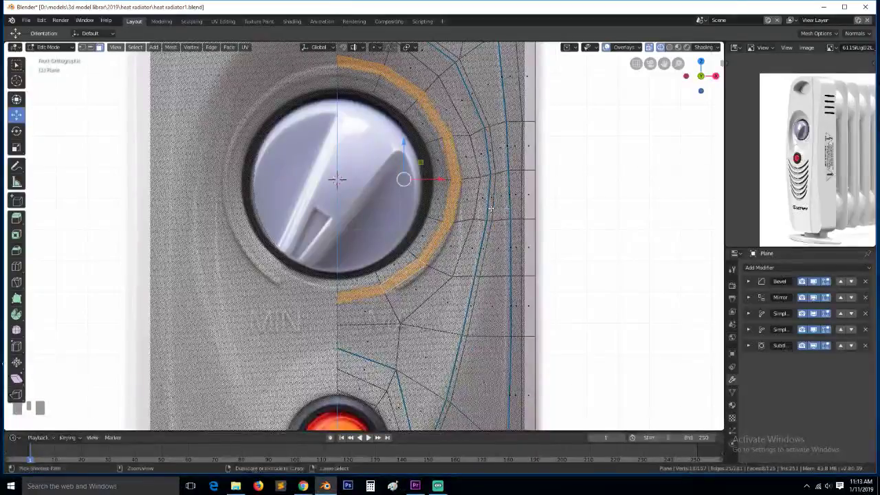
Extrude the selected face ring around the knob opening by -0.078 m along the global Y axis
scroll(476, 207, "down", 3)
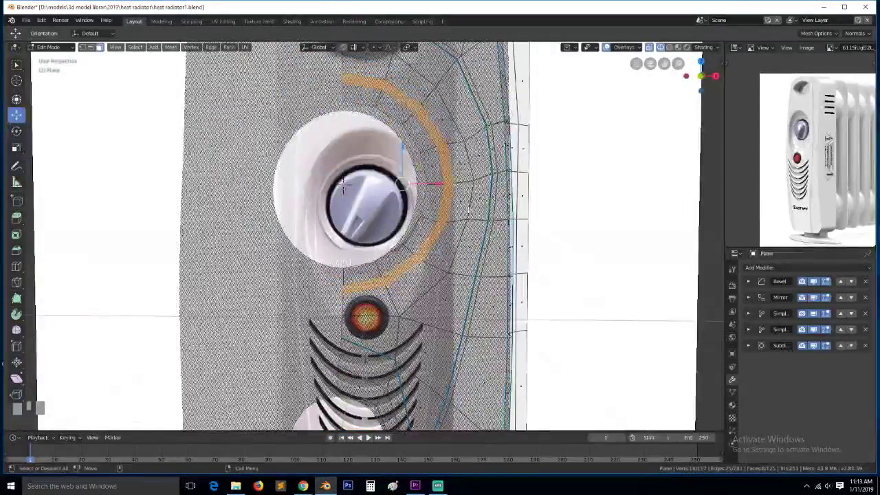
scroll(468, 210, "up", 3)
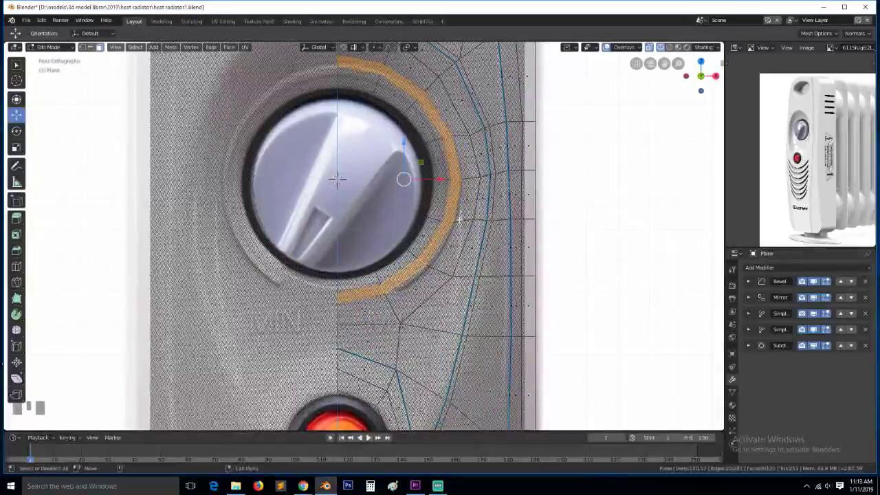
key("grave")
key("e")
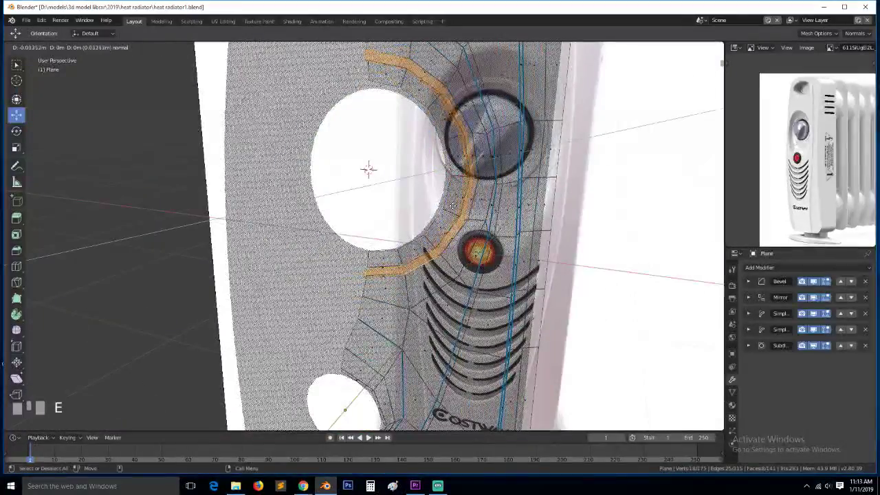
key("y")
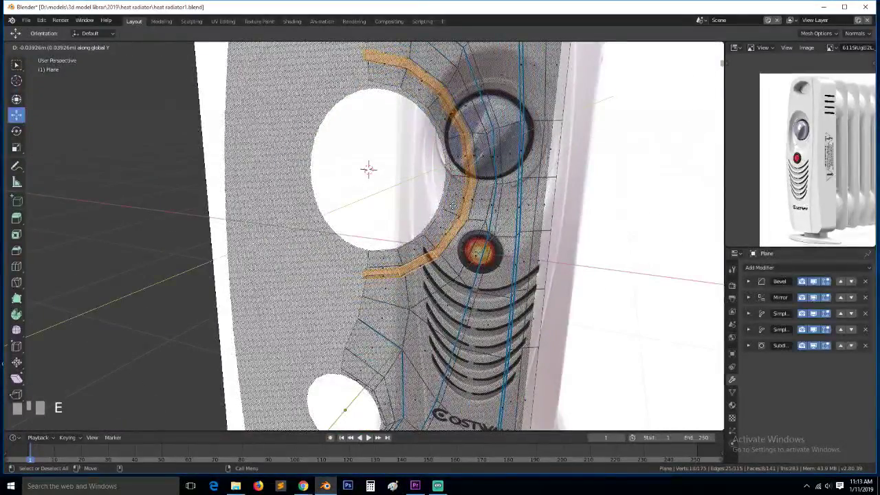
left_click(450, 207)
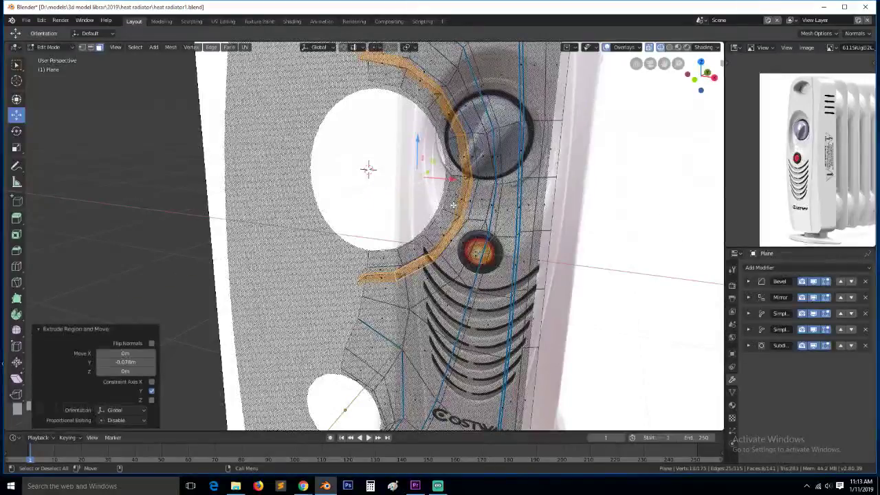
Examine the extruded ring against the front reference and from an angle in solid shading
key("KP_1")
key("Tab")
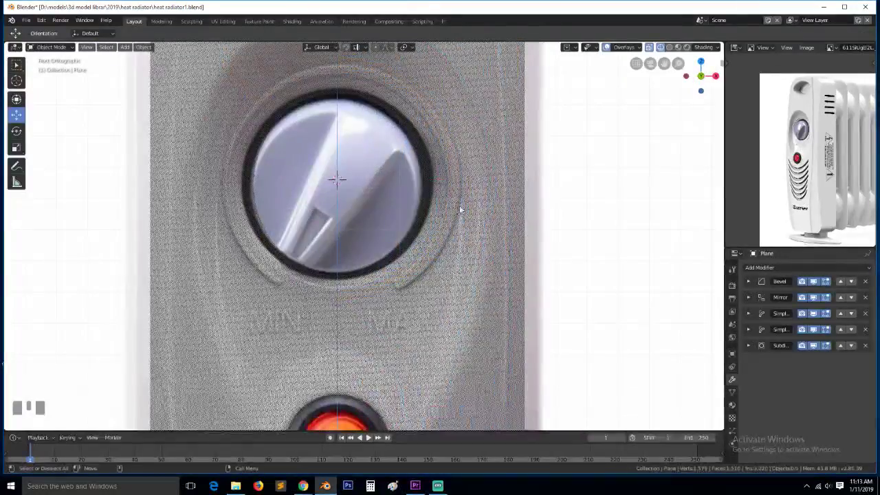
key("z")
middle_click_drag(583, 214, 587, 225)
key("Tab")
key("grave")
middle_click_drag(494, 242, 412, 241)
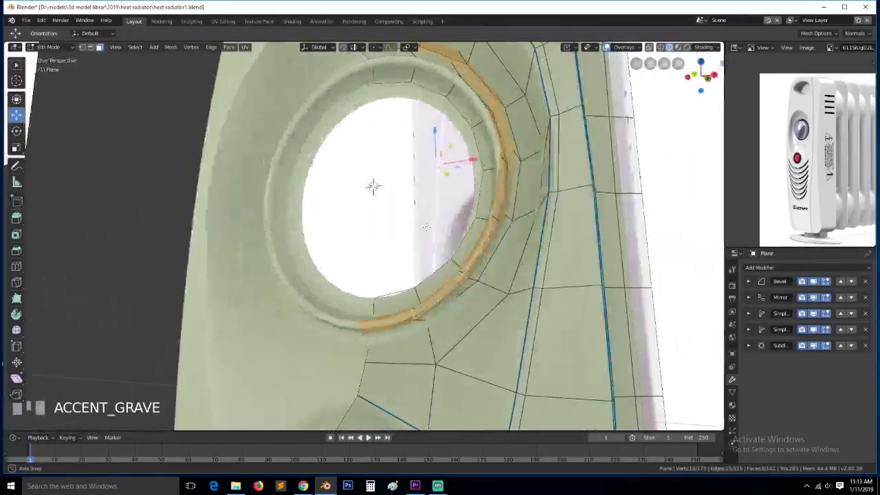
Select an edge loop of the extruded ring and disable the Subdivision modifier's viewport display
key("2")
left_click(494, 254, "alt")
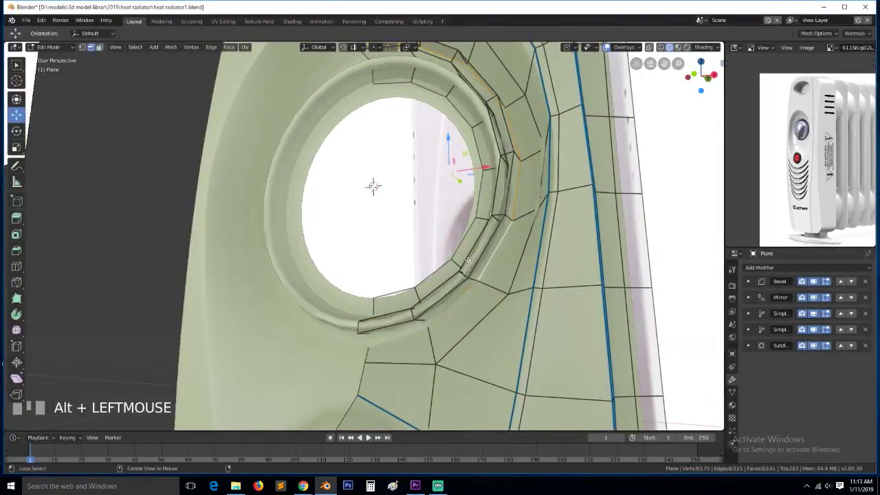
key("grave")
middle_click_drag(495, 254, 413, 241)
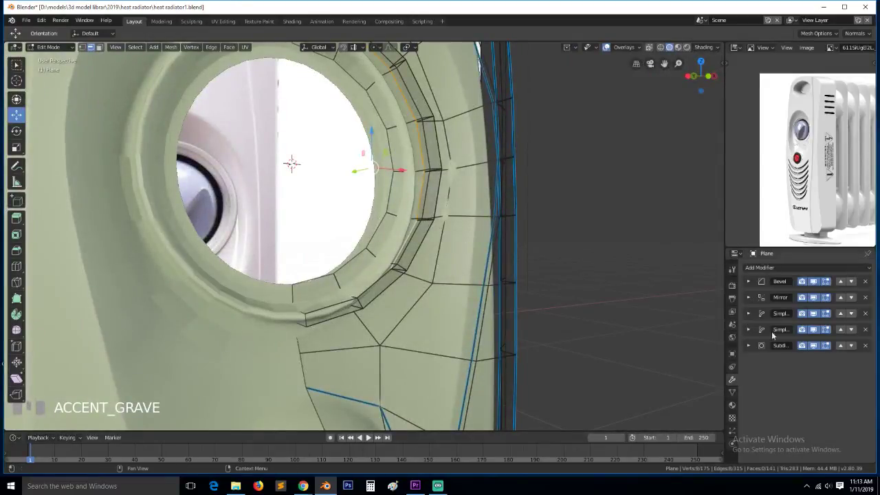
left_click(804, 346)
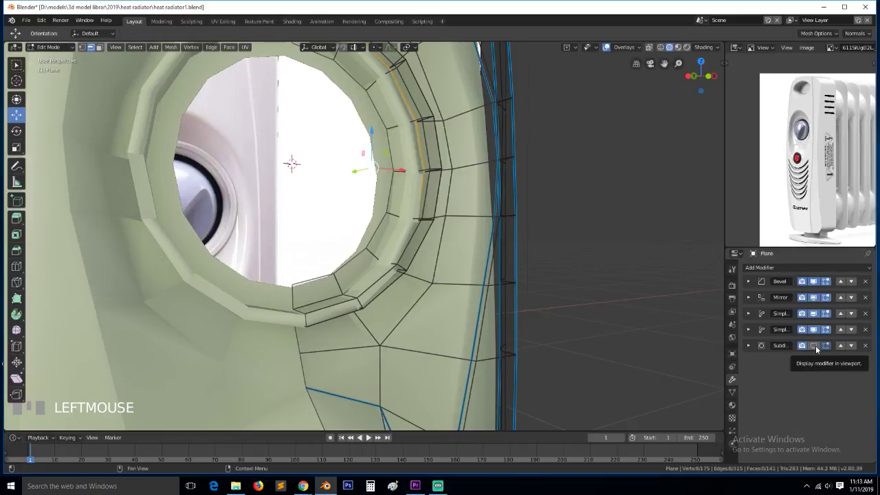
Turn off the Bevel modifier's viewport display and assign edge bevel weight to the edge loops of the raised ring
left_click(817, 282)
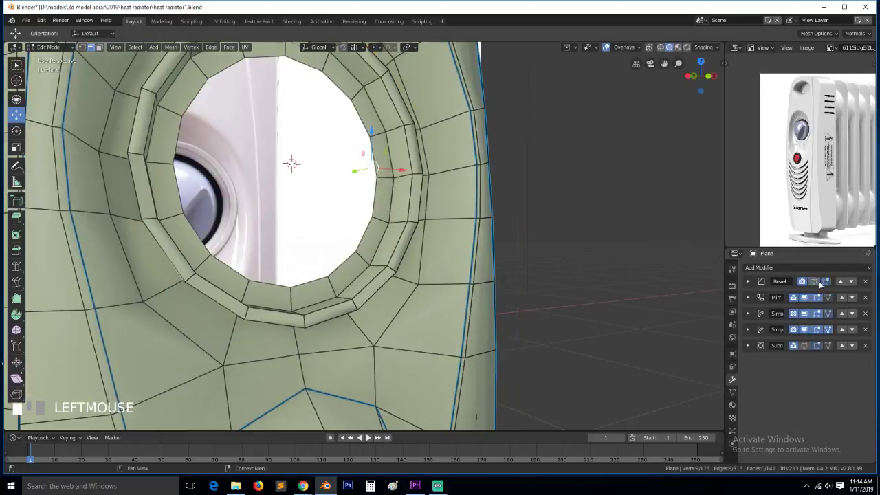
left_click(380, 245, "alt+shift")
left_click(396, 251, "alt+shift")
left_click(410, 258, "alt+shift")
key("ctrl+e")
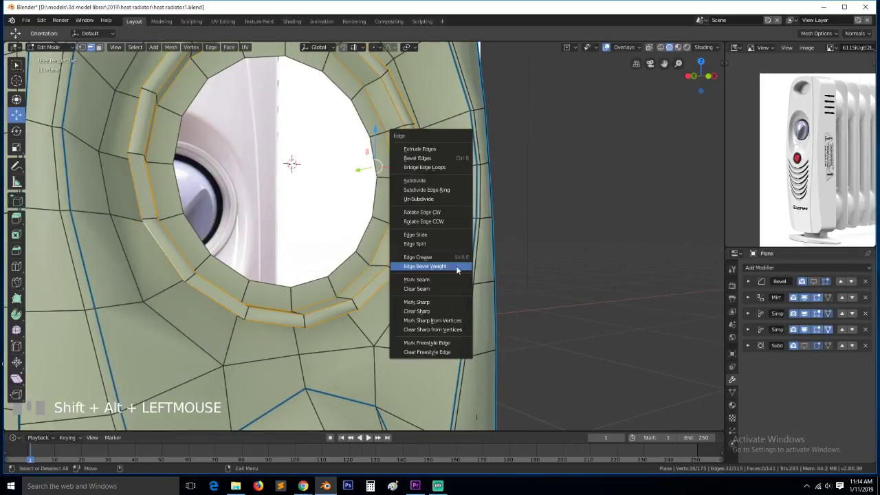
left_click(457, 269)
left_click(488, 293)
key("Tab")
Turn the Bevel and Subdivision modifiers' viewport display back on and save the file
key("grave")
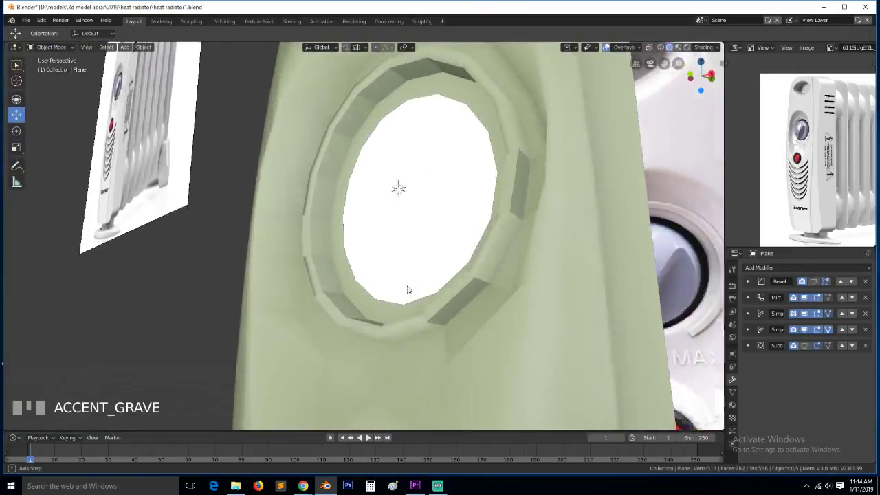
middle_click_drag(407, 290, 418, 289)
left_click(814, 282)
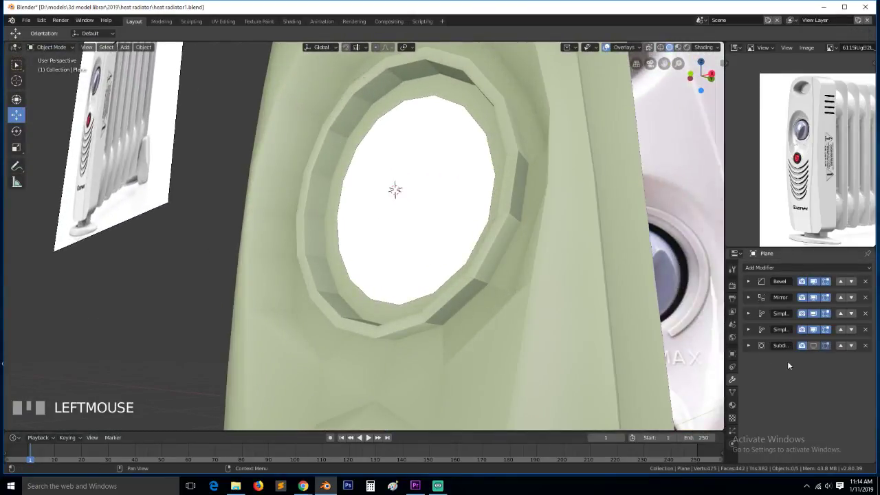
left_click(813, 346)
key("grave")
middle_click_drag(476, 280, 386, 285)
scroll(443, 293, "up", 2)
key("ctrl+s")
key("grave")
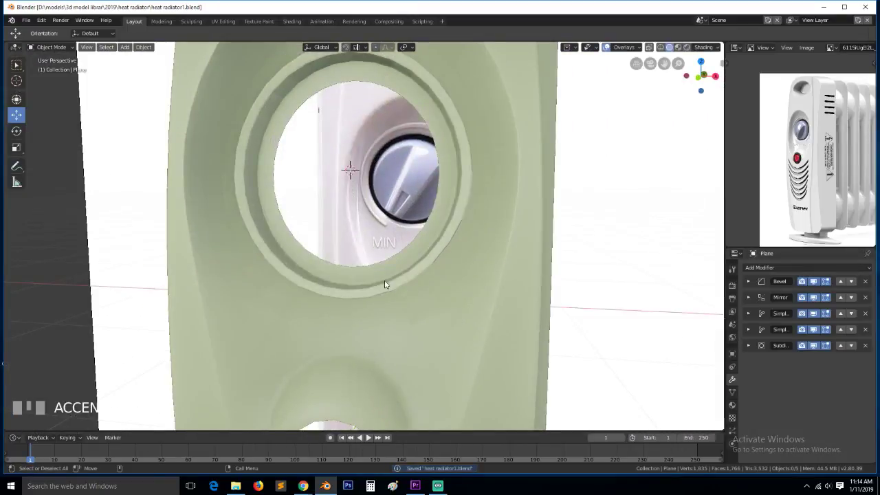
Compare the ring's lower end with the front reference in wireframe, with the mesh deselected and vertex selection active
key("KP_1")
key("Tab")
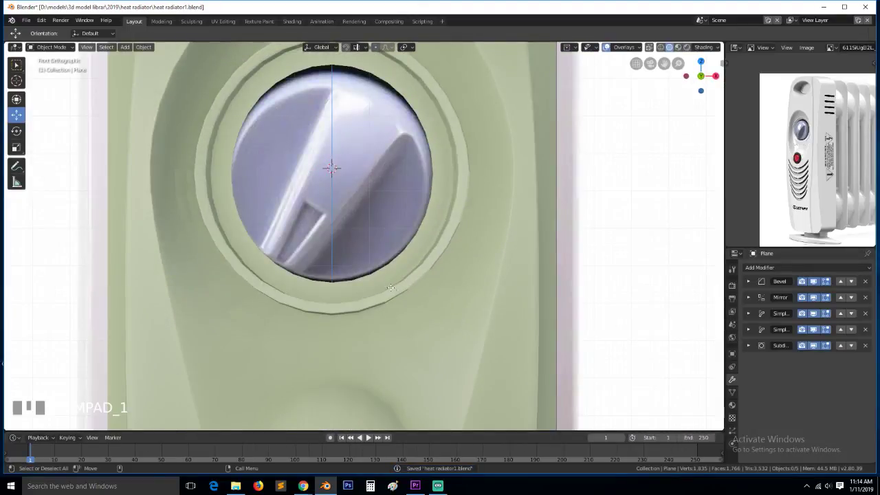
key("z")
left_click(389, 290)
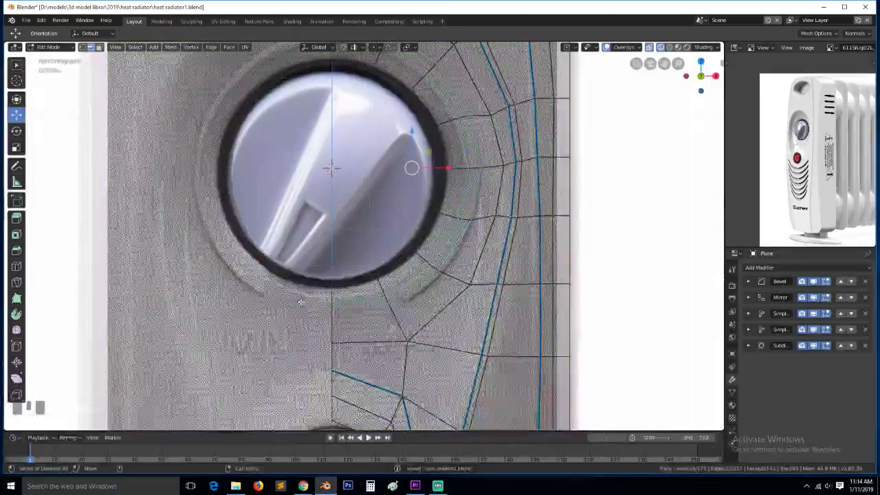
scroll(419, 321, "up", 2)
key("alt+a")
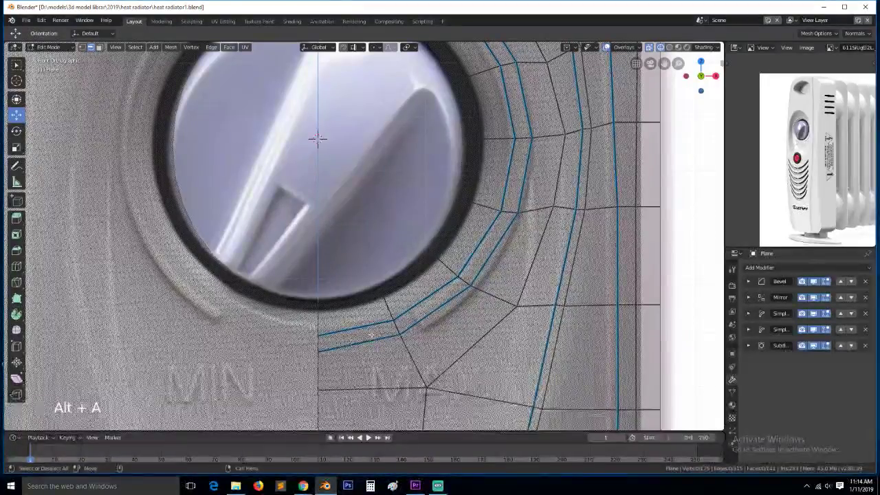
key("1")
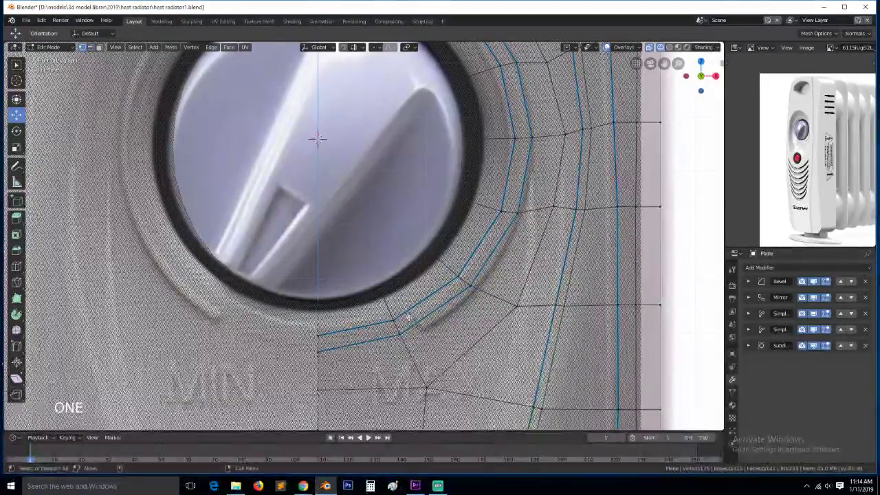
scroll(339, 178, "up", 3)
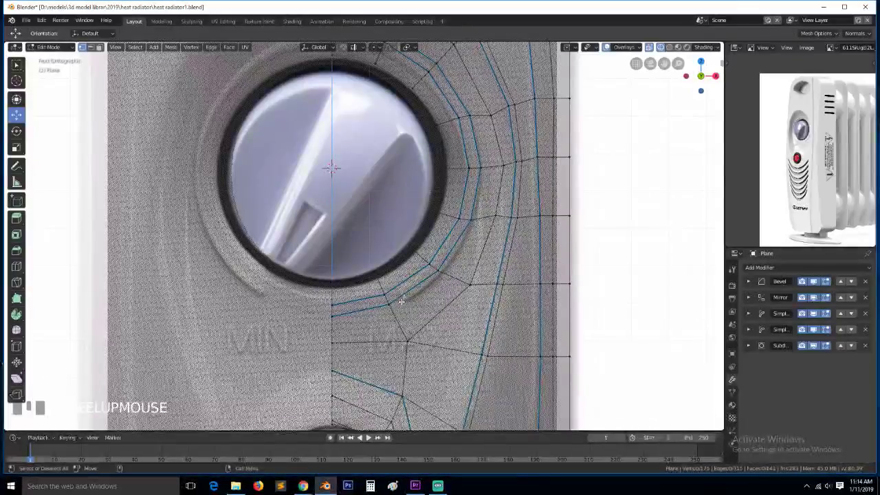
scroll(403, 304, "up", 2)
scroll(377, 223, "down", 1)
scroll(378, 222, "down", 2)
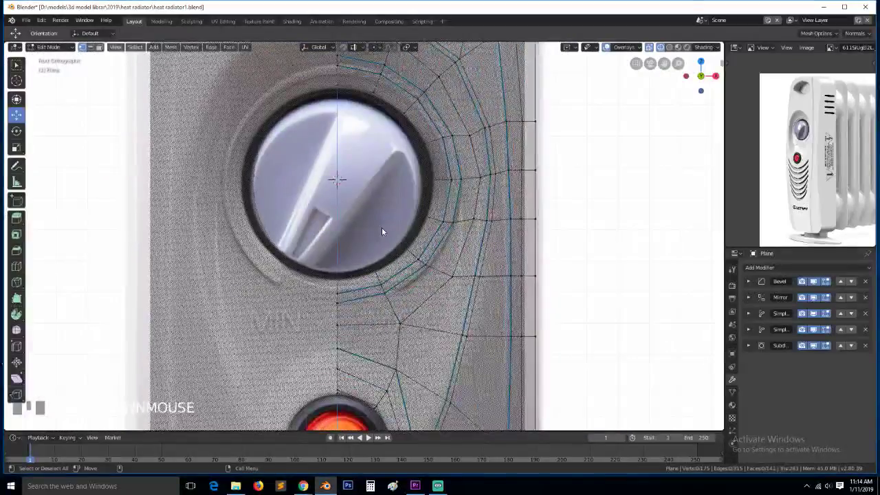
Snap the 3D cursor to the midpoint between the top and bottom centre-line vertices around the knob opening
key("Tab")
key("Tab")
left_click(412, 132, "alt")
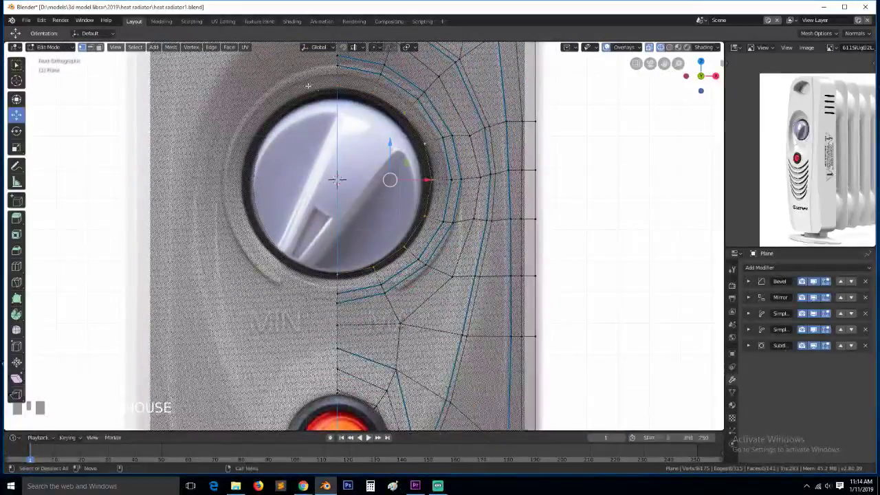
right_click(337, 85, "shift")
left_click(344, 285, "shift")
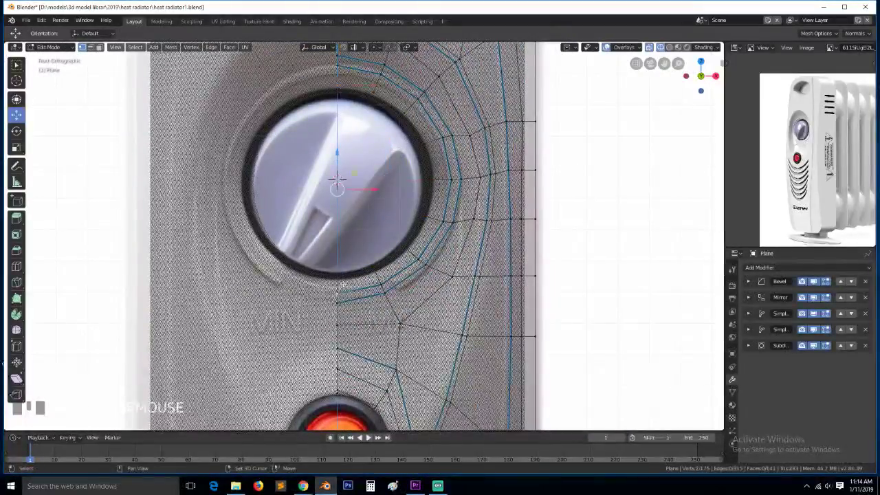
key("shift+s")
key("Escape")
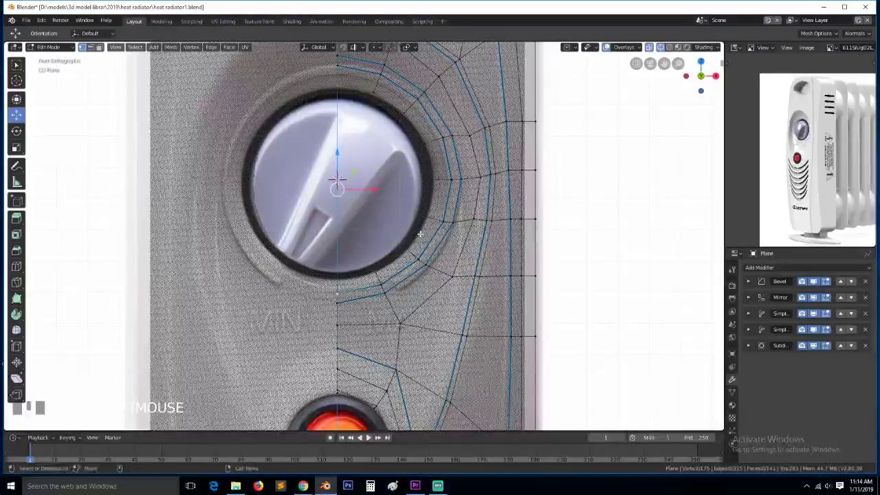
key("shift+s")
left_click(382, 290)
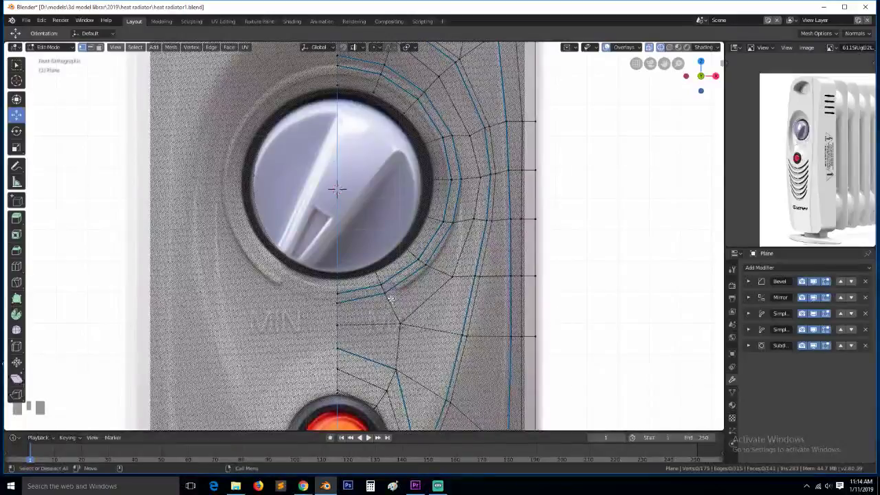
Rotate the four vertices at the ring's lower bend by about 5.9° around the 3D cursor to match the reference
key("c")
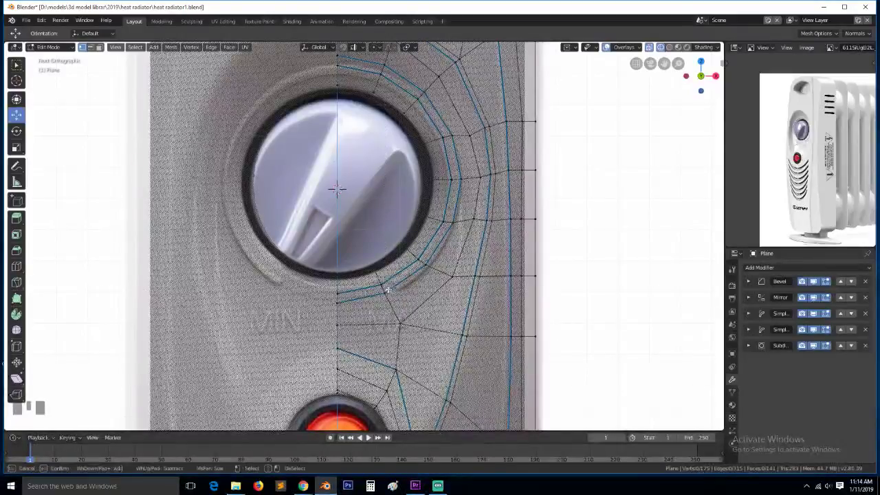
right_click(386, 289)
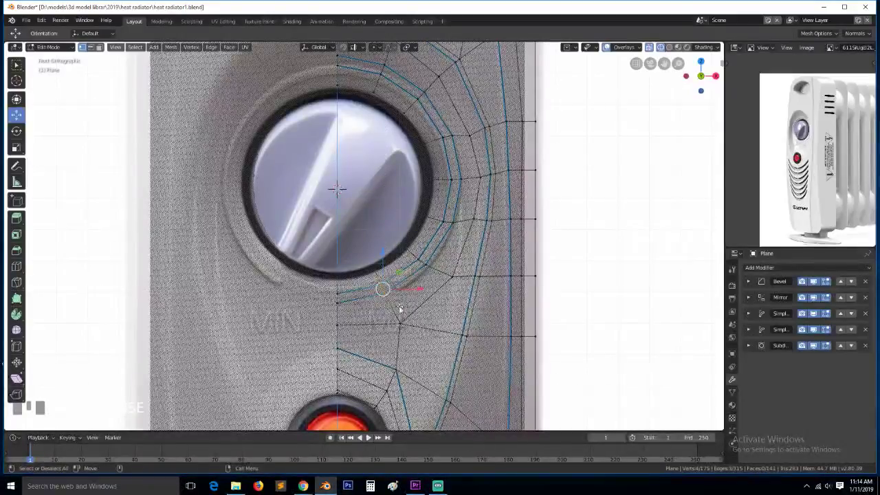
key("shift+s")
left_click(481, 306)
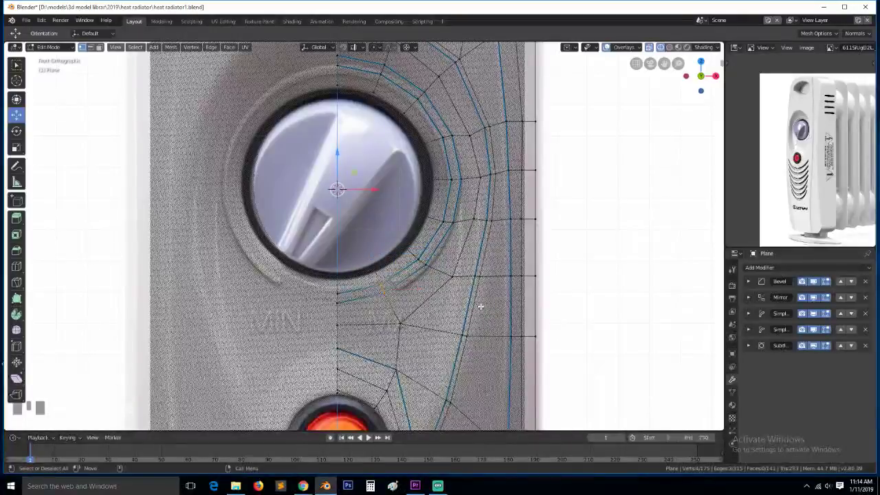
key("s")
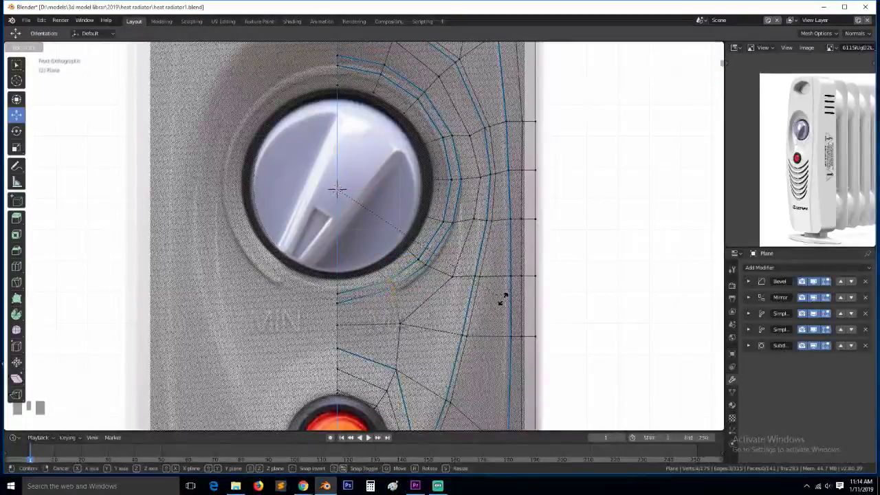
left_click(504, 298)
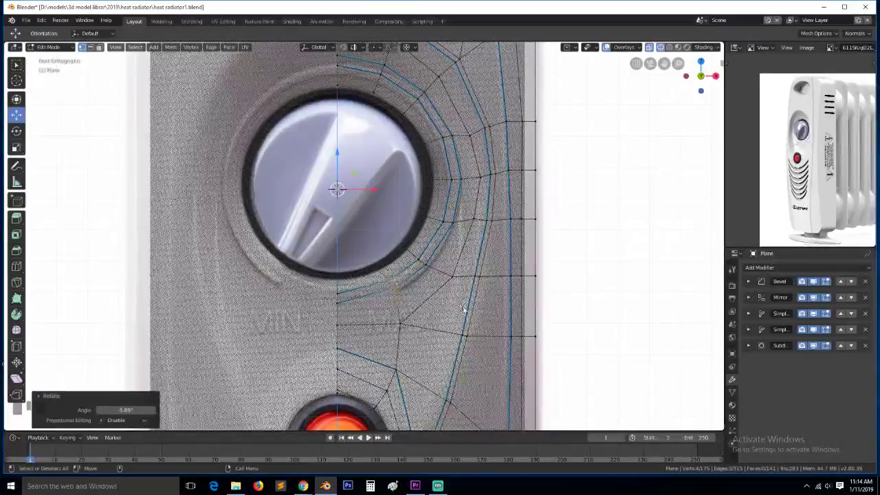
Delete the faces of the raised ring's bottom segment next to the mirror line
key("alt+z")
middle_click_drag(520, 304, 585, 303)
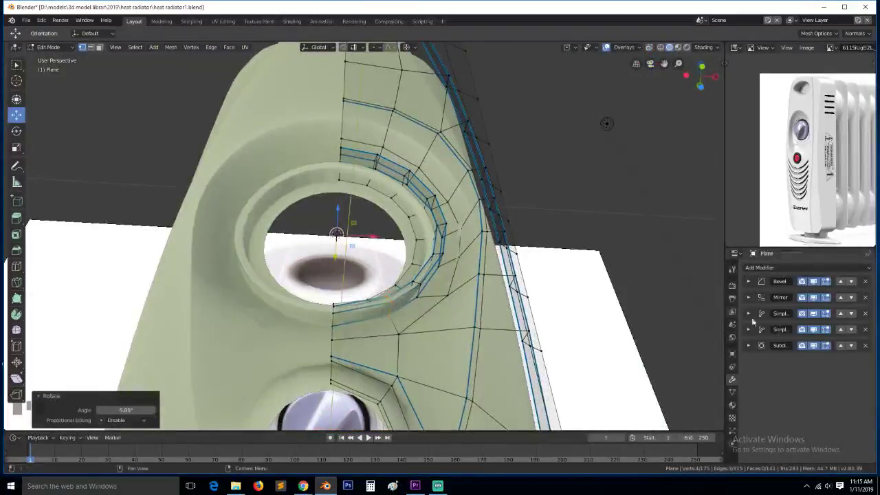
key("3")
left_click(363, 314)
key("grave")
middle_click_drag(362, 314, 349, 330)
scroll(348, 331, "up", 3)
left_click(353, 308, "ctrl")
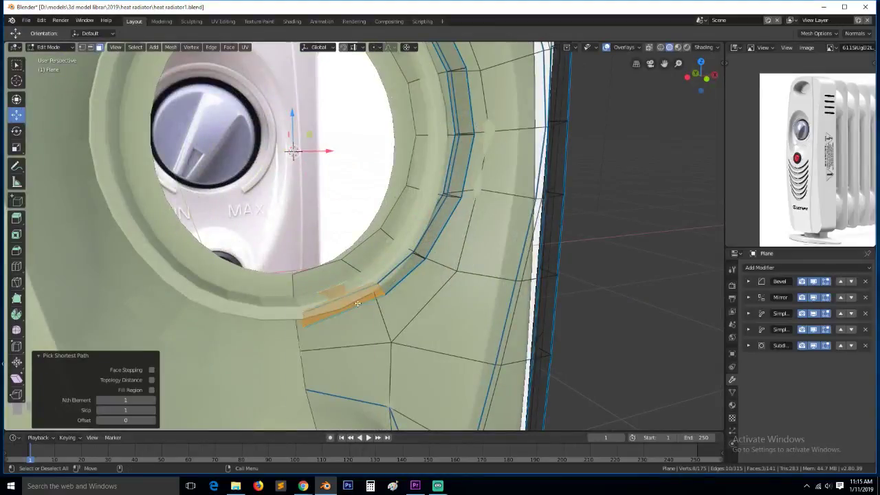
key("x")
left_click(348, 323)
Fill the gap left below the knob opening and cap the ring's open end with new faces
key("grave")
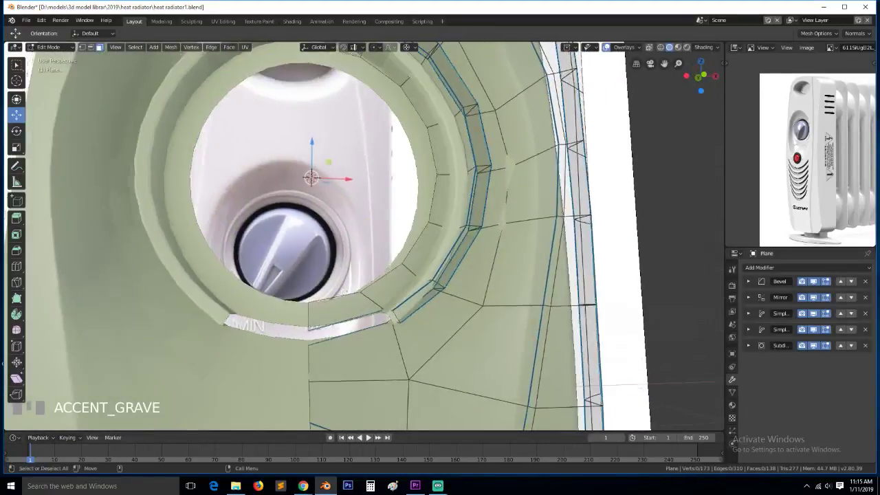
left_click(350, 319)
left_click(375, 333, "shift")
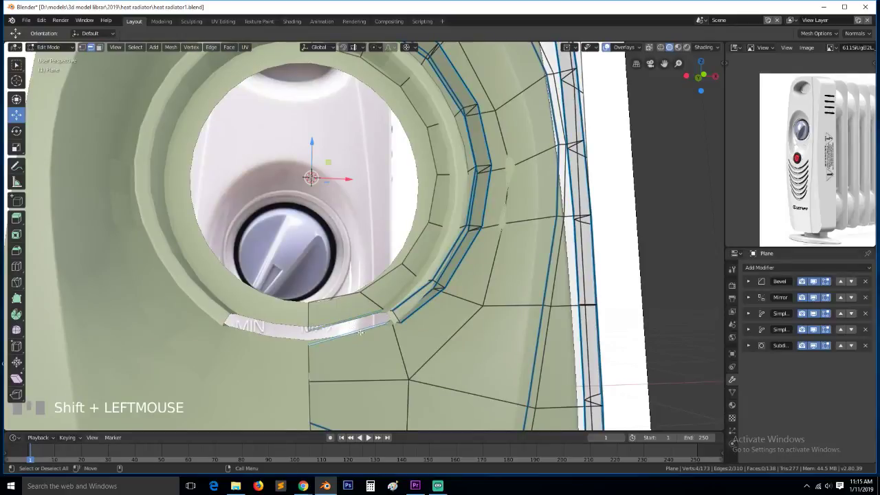
key("f")
left_click(390, 313)
key("grave")
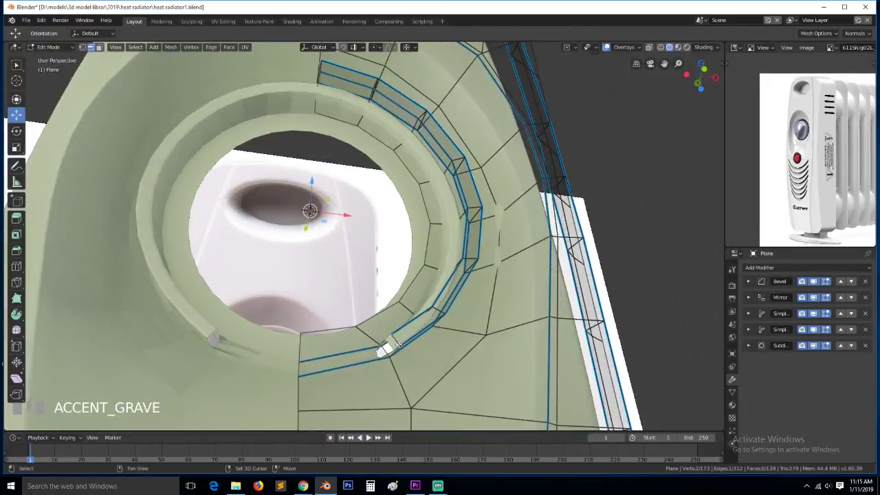
left_click(400, 341, "shift")
key("f")
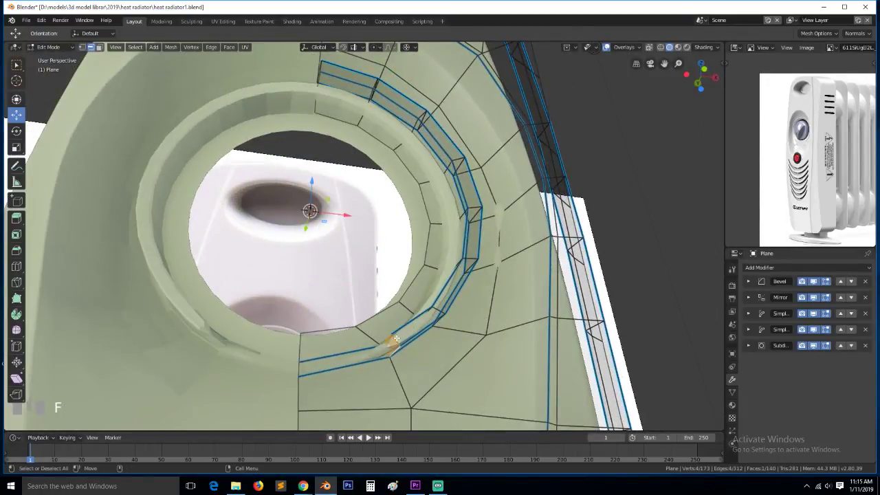
Set the edge bevel weight of the ring's end-cap edges to 1
left_click(398, 353)
key("Tab")
key("shift+grave")
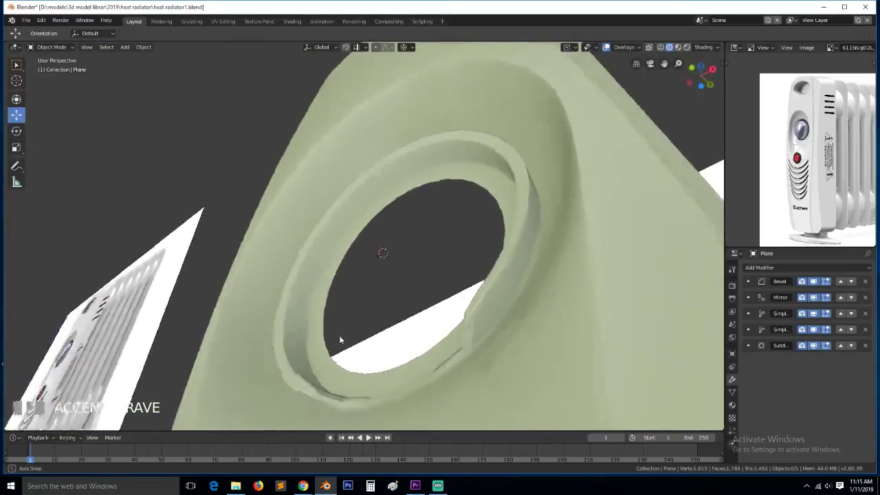
key("Tab")
key("shift+grave")
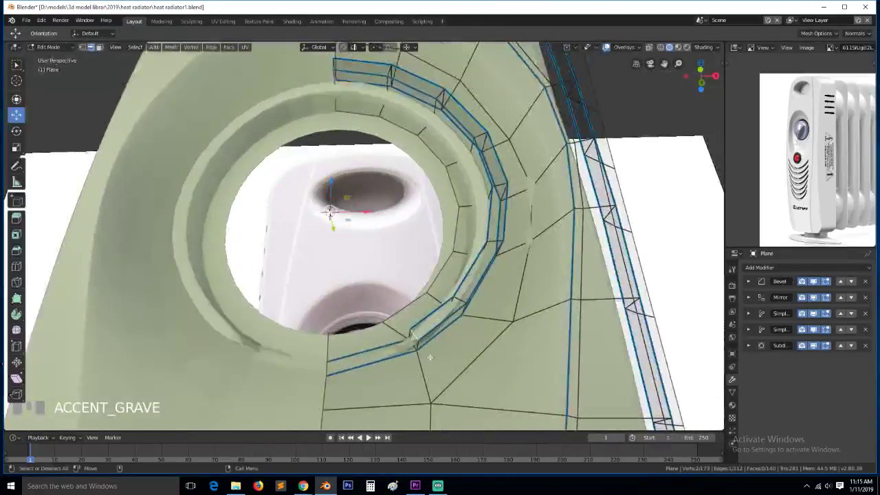
scroll(433, 371, "up", 1)
left_click(428, 383, "shift")
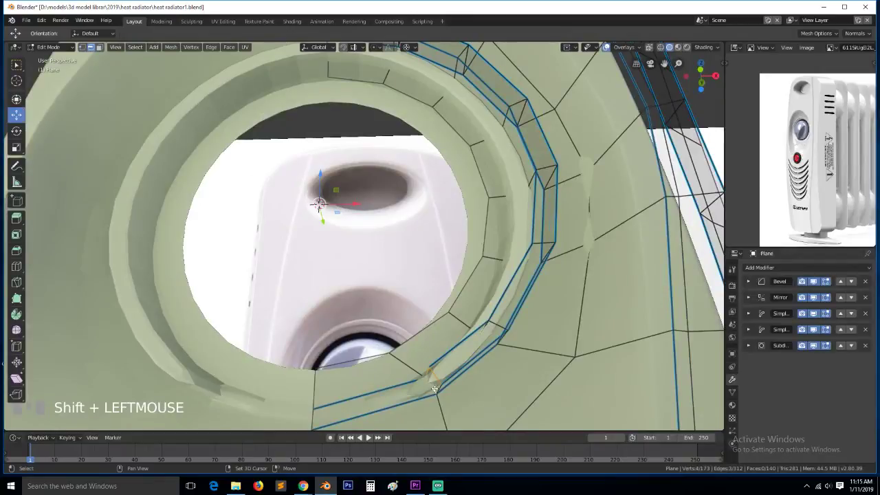
key("ctrl+e")
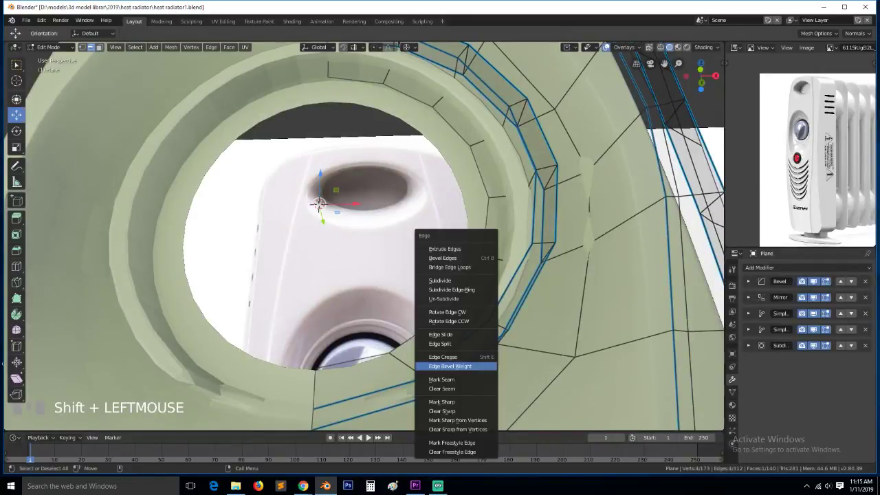
left_click(480, 367)
type("1")
left_click(473, 363)
Examine the open-ended ring in object mode from several angles and against the front reference
key("Tab")
scroll(443, 327, "down", 2)
key("grave")
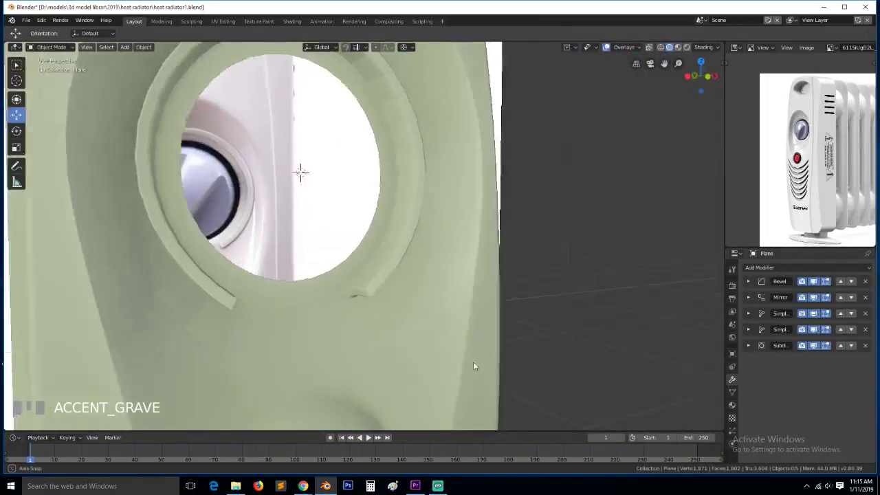
middle_click_drag(473, 362, 443, 359)
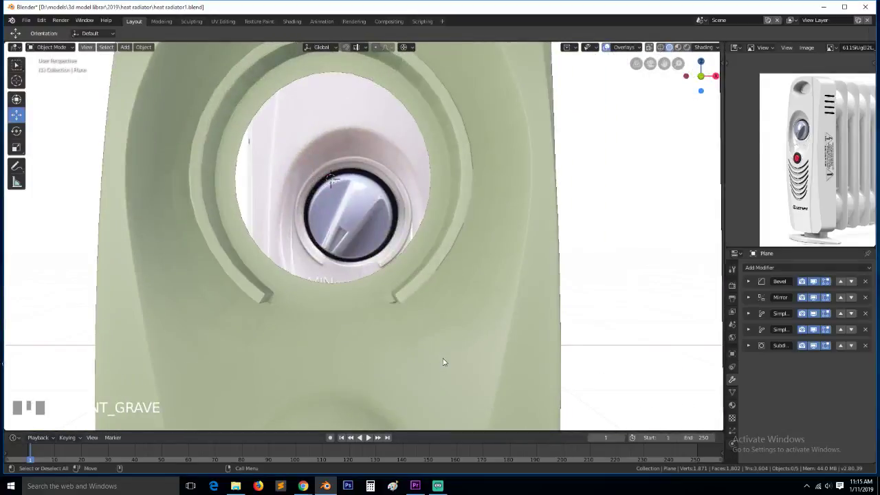
key("KP_1")
scroll(415, 330, "down", 2)
scroll(386, 318, "up", 3)
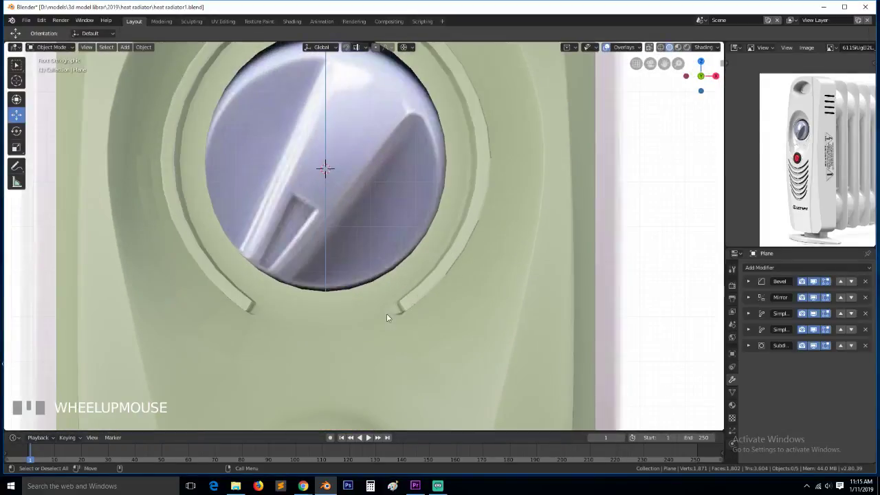
key("grave")
middle_click_drag(401, 326, 401, 304)
Add an edge loop along the raised ring's walls and slide it by a factor of about 0.74
key("Tab")
middle_click_drag(428, 348, 440, 333)
key("ctrl+r")
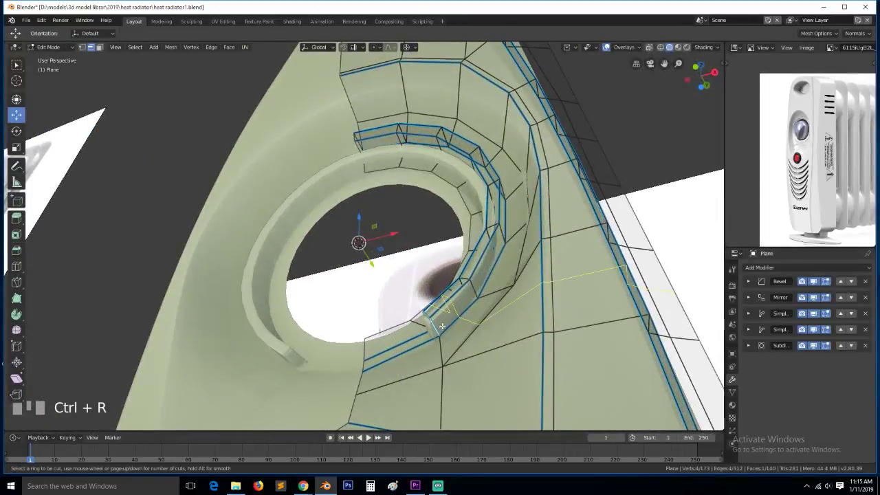
left_click(441, 326)
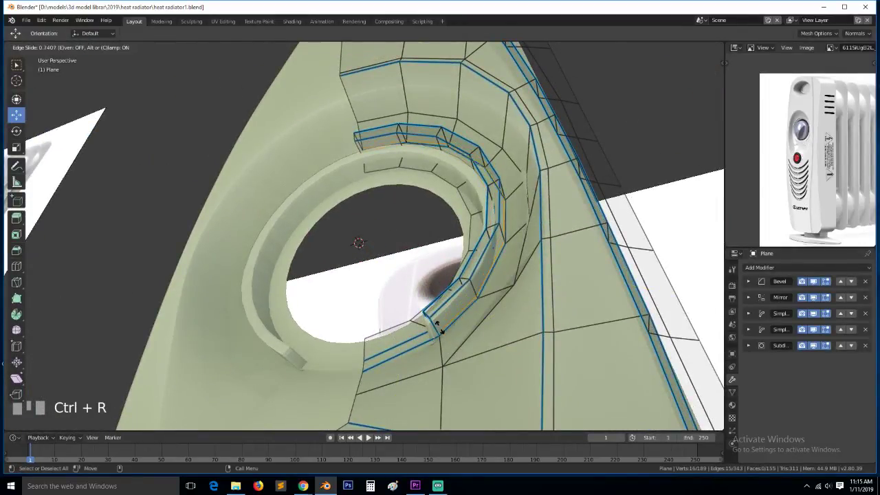
left_click(439, 328)
Examine the raised ring in object mode from the front and at an angle against the reference image
key("Tab")
key("grave")
middle_click_drag(361, 315, 396, 358)
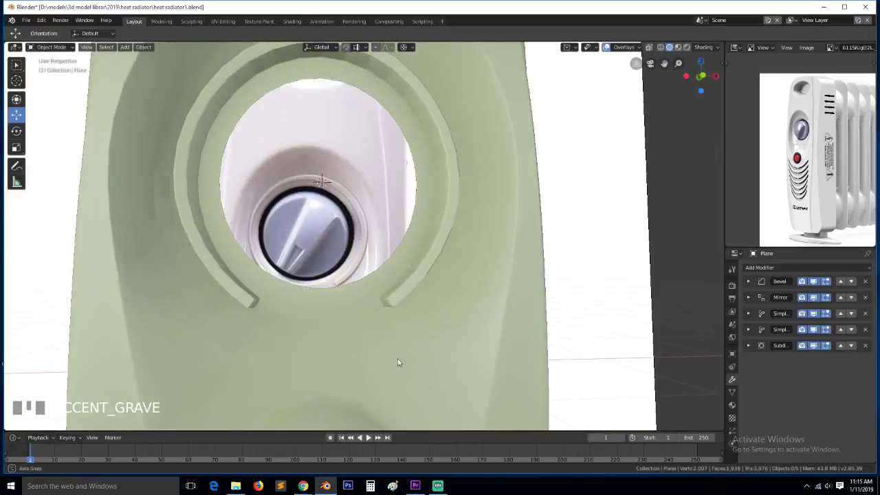
scroll(396, 359, "down", 1)
key("KP_1")
scroll(381, 307, "down", 3)
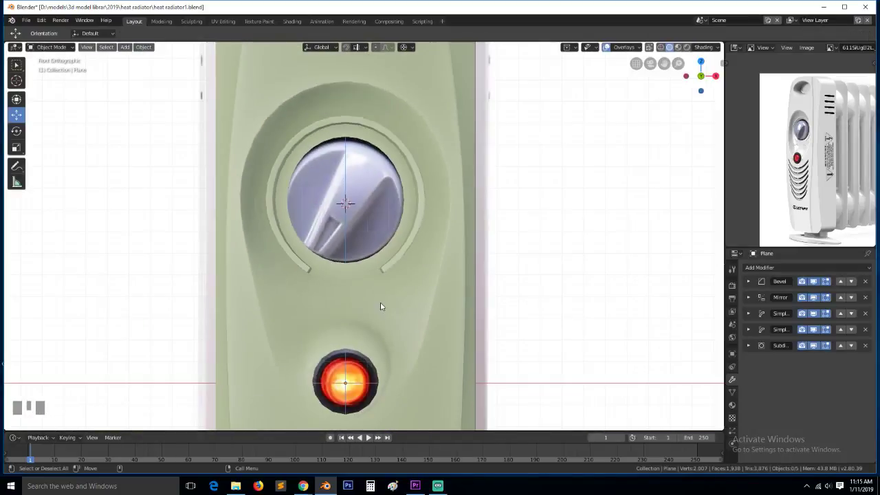
right_click(430, 255)
key("grave")
middle_click_drag(477, 239, 456, 240)
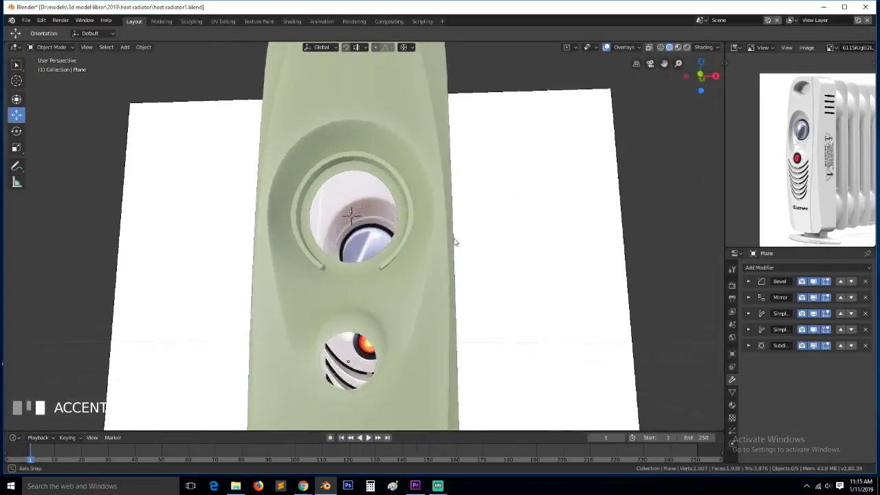
scroll(432, 232, "up", 4)
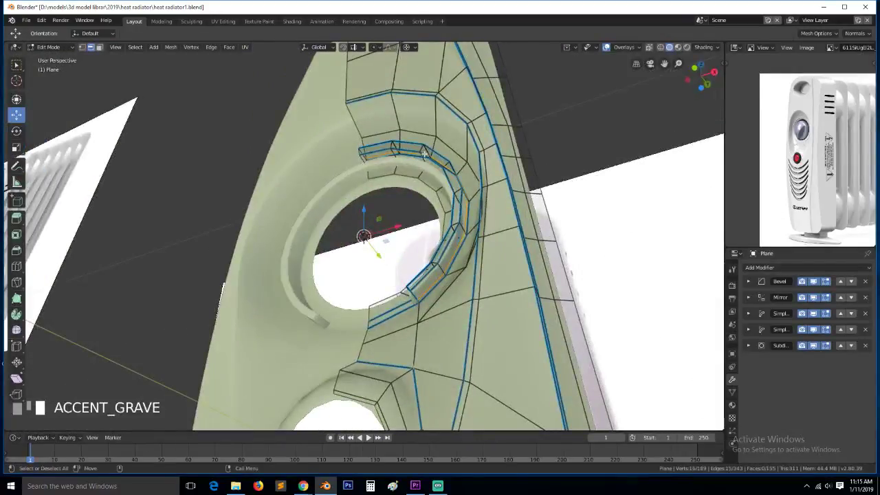
Hide the Subdivision and Bevel modifiers in the viewport to expose the ring's base mesh
left_click(421, 149, "alt")
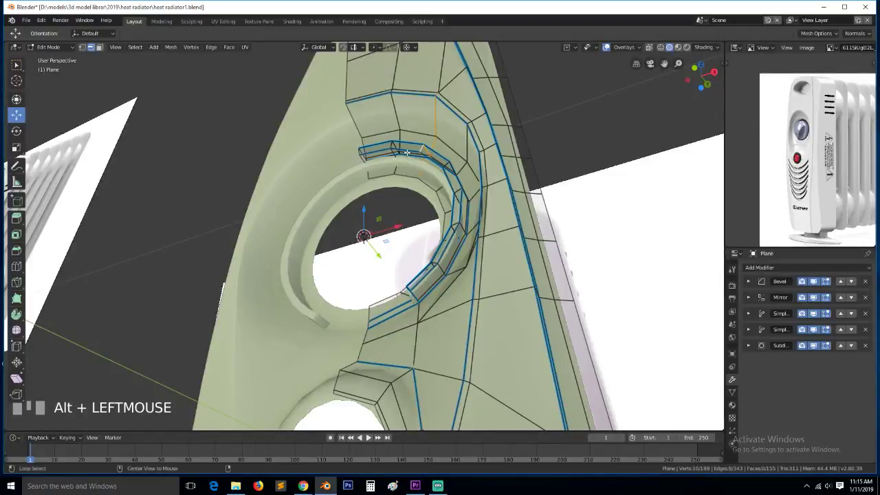
left_click(407, 152, "alt")
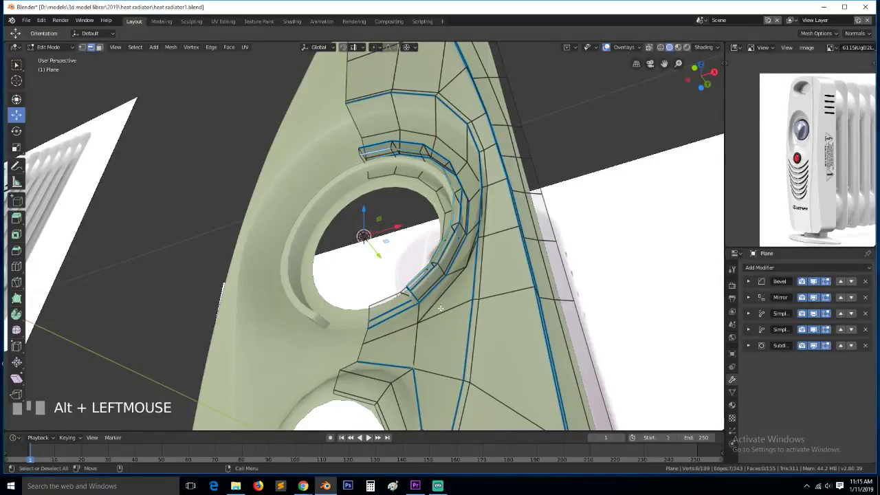
left_click(813, 347)
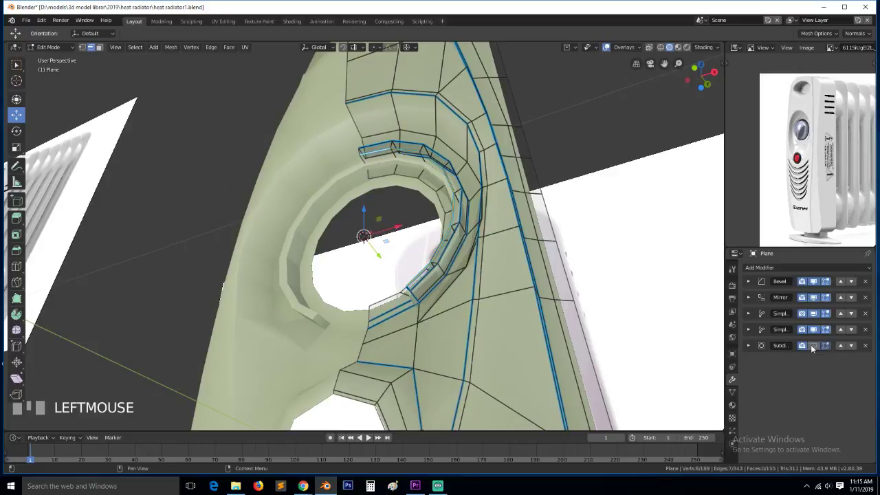
left_click(814, 282)
scroll(480, 305, "up", 2)
middle_click_drag(480, 306, 462, 314)
key("grave")
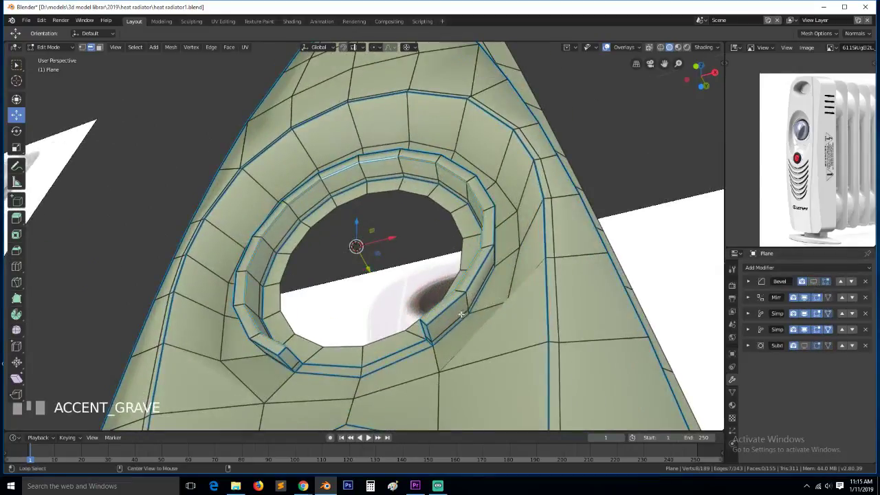
Delete the extra edge loop running along the raised ring's walls
left_click(461, 314, "alt")
key("x")
left_click(447, 401)
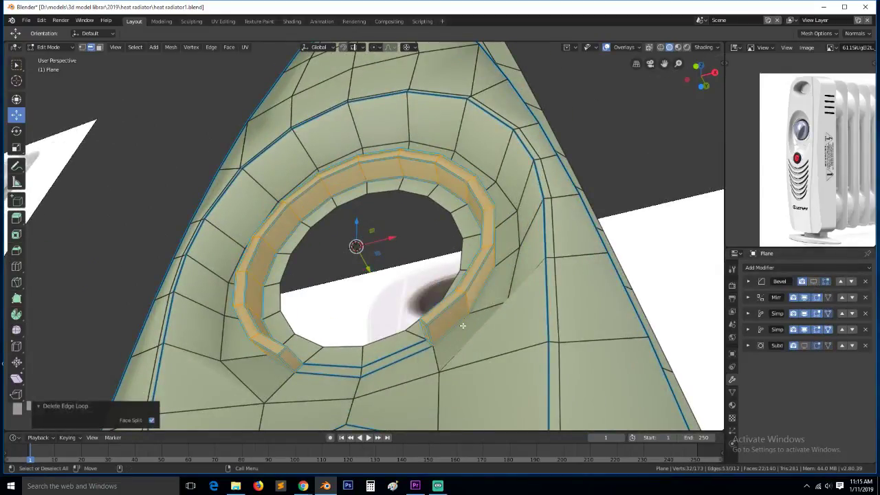
Move all front faces of the raised ring 0.0512 m along the global Y axis to make it shallower
key("3")
left_click(448, 298)
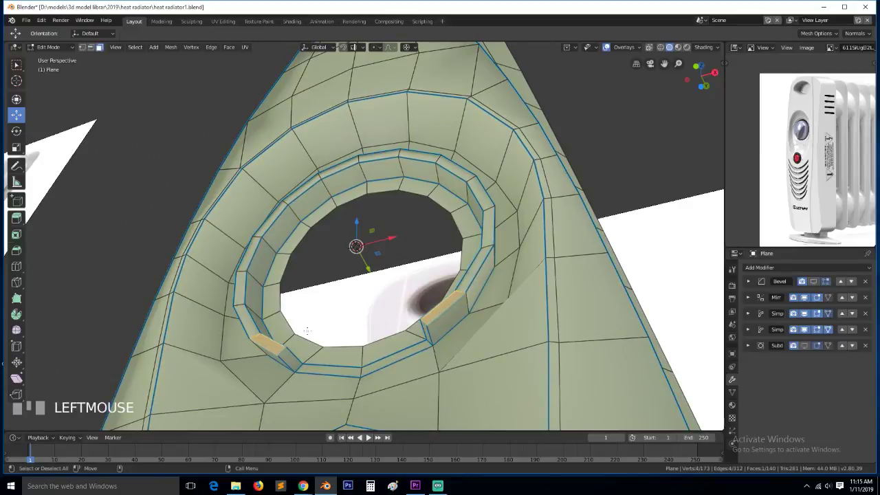
left_click(380, 156, "ctrl")
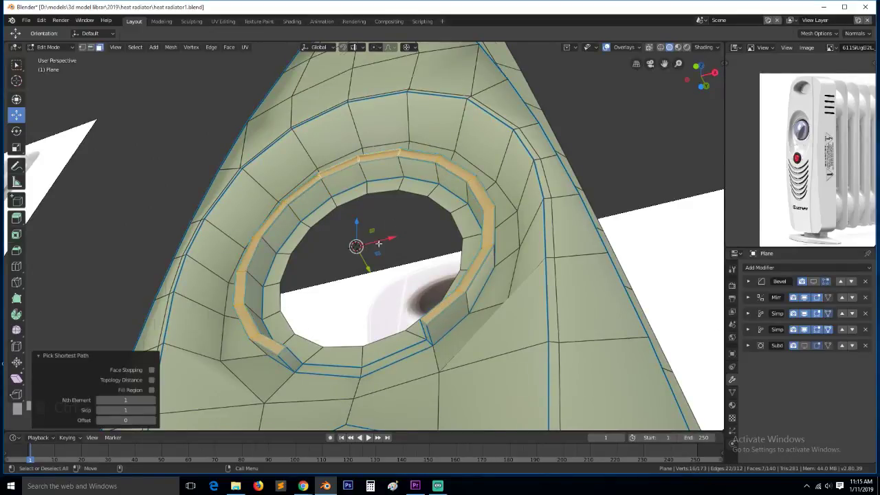
middle_click_drag(380, 156, 417, 222)
key("g")
key("y")
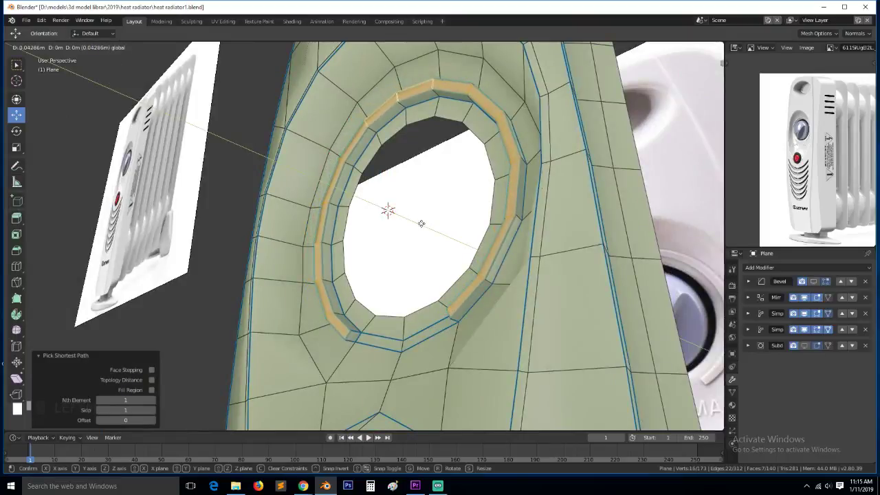
left_click(421, 227)
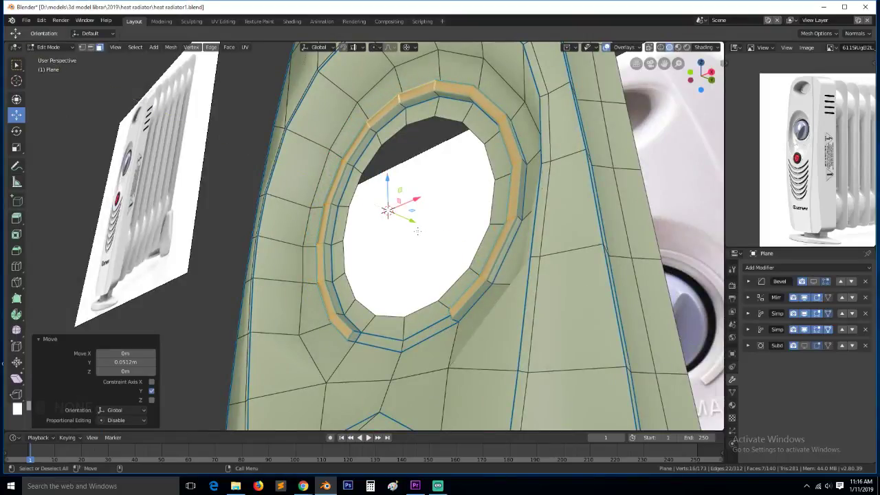
Compare the ring and knob opening with the front reference in wireframe and solid view, and with the close-up photo
key("KP_1")
key("z")
left_click(341, 230)
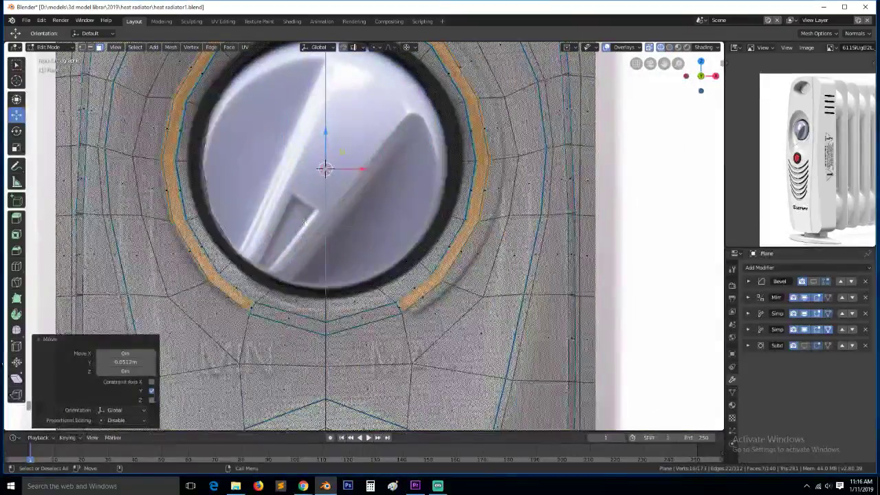
scroll(333, 214, "down", 3)
key("alt+a")
key("z")
left_click(465, 202)
key("2")
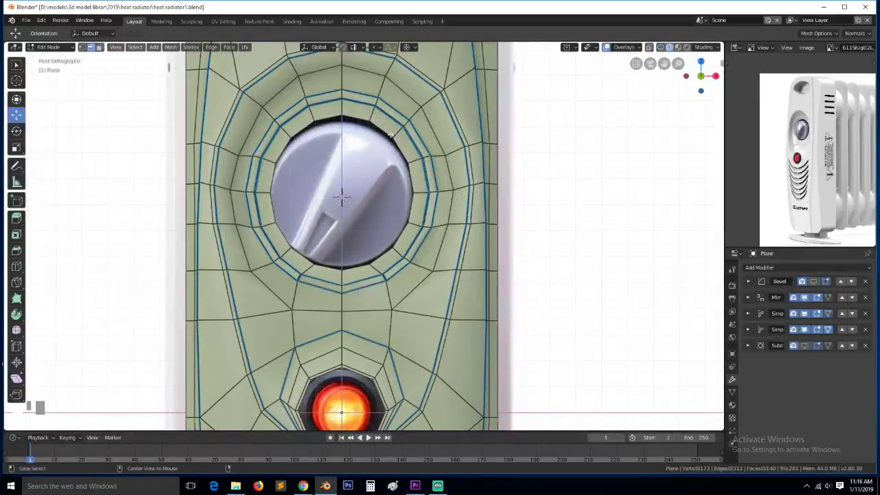
scroll(810, 138, "up", 3)
middle_click_drag(810, 103, 810, 164)
scroll(810, 129, "up", 1)
scroll(808, 145, "down", 1)
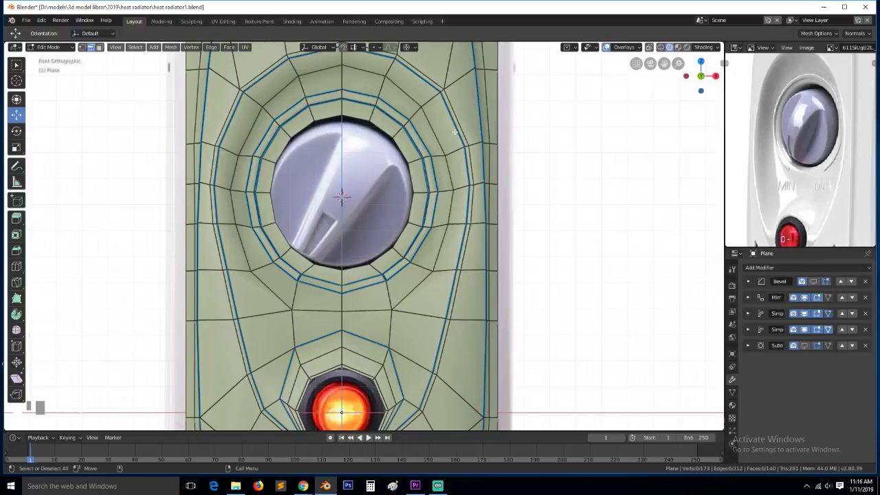
Extrude the edge loop of the knob opening backward into the panel to form an inner wall
key("1")
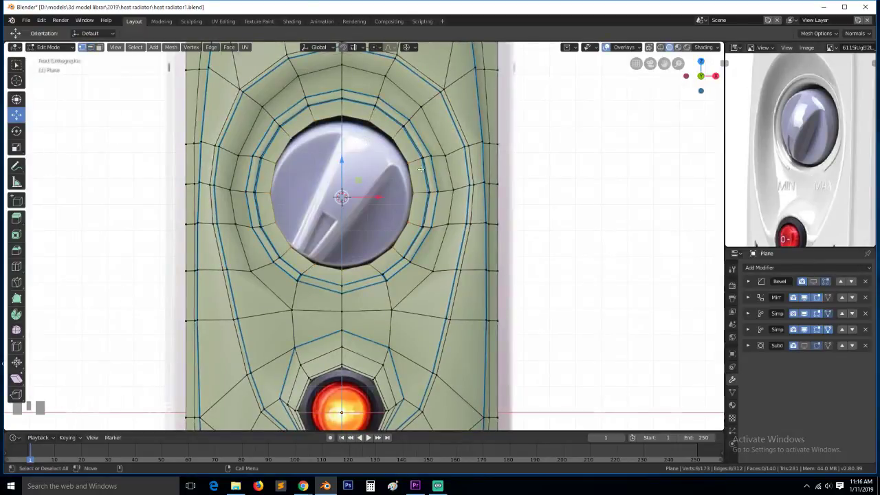
middle_click_drag(366, 140, 541, 427)
key("e")
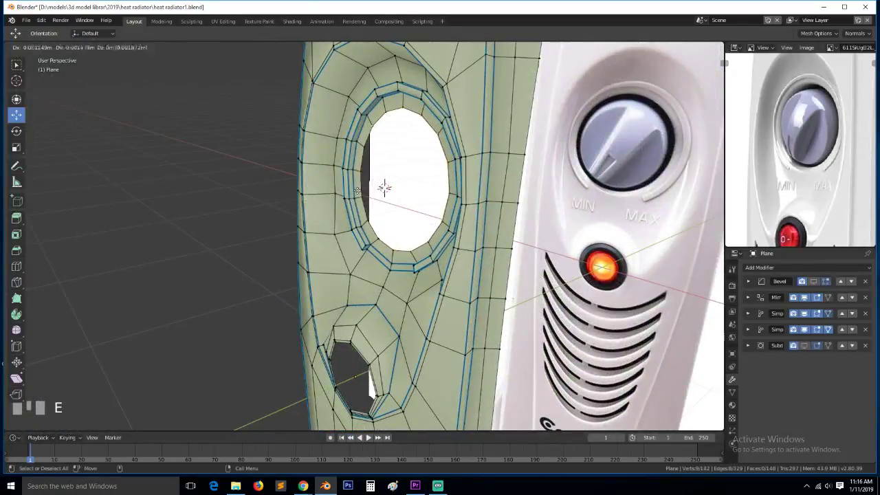
left_click(362, 205)
key("Tab")
key("grave")
middle_click_drag(360, 222, 387, 222)
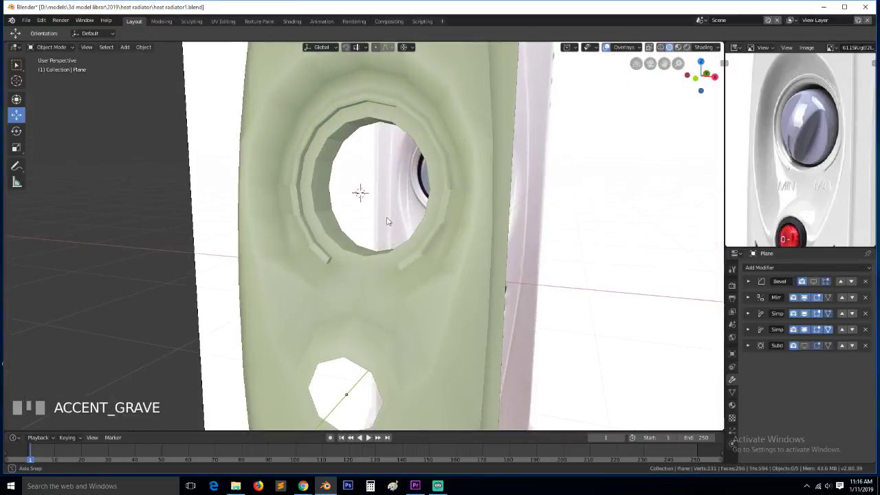
Show the panel's Subdivision and Bevel modifiers in the viewport again and shade the panel smooth
left_click(807, 345)
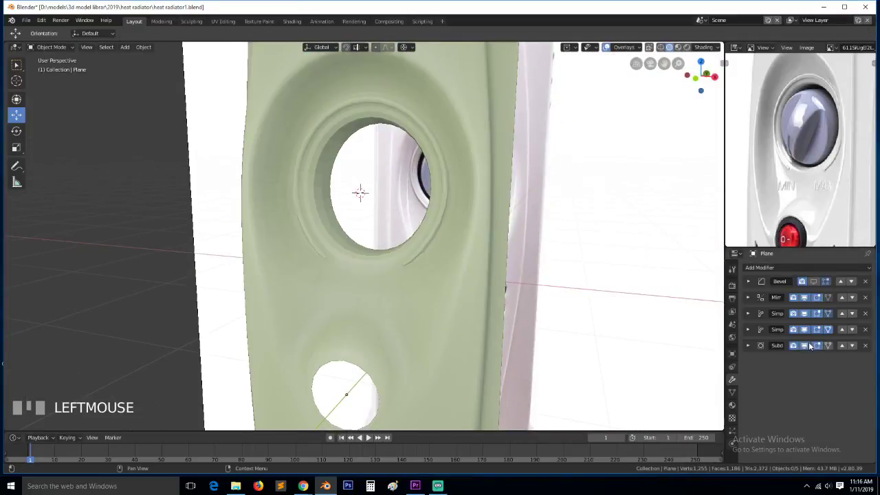
right_click(268, 166)
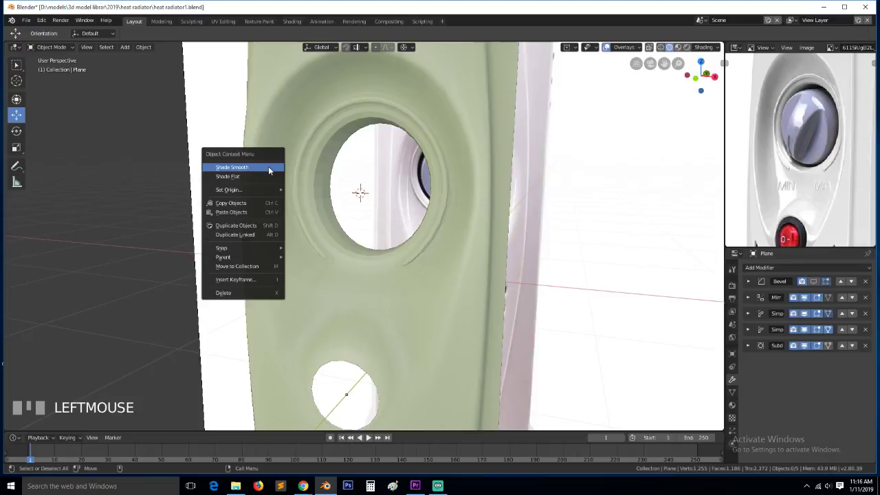
left_click(303, 142)
right_click(306, 141)
right_click(305, 140)
key("alt+a")
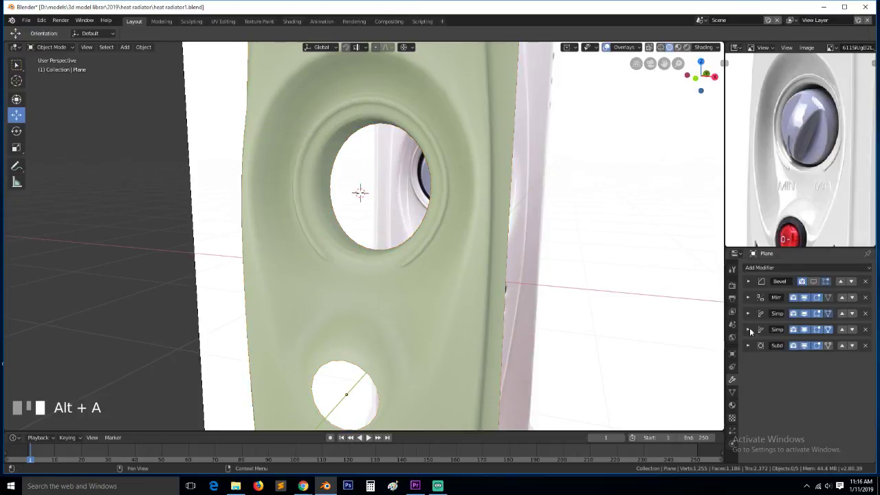
left_click(815, 282)
Check the smoothed panel as a whole against the front reference and save the file
scroll(429, 184, "down", 4)
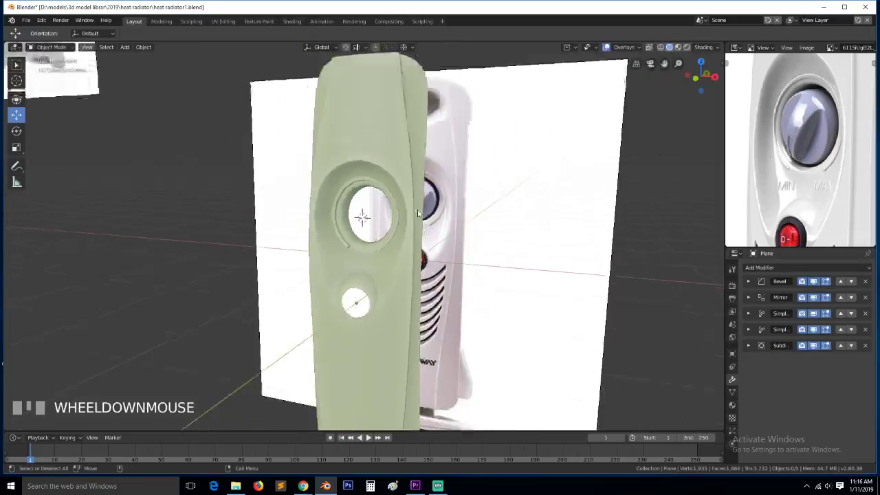
middle_click_drag(429, 184, 393, 221)
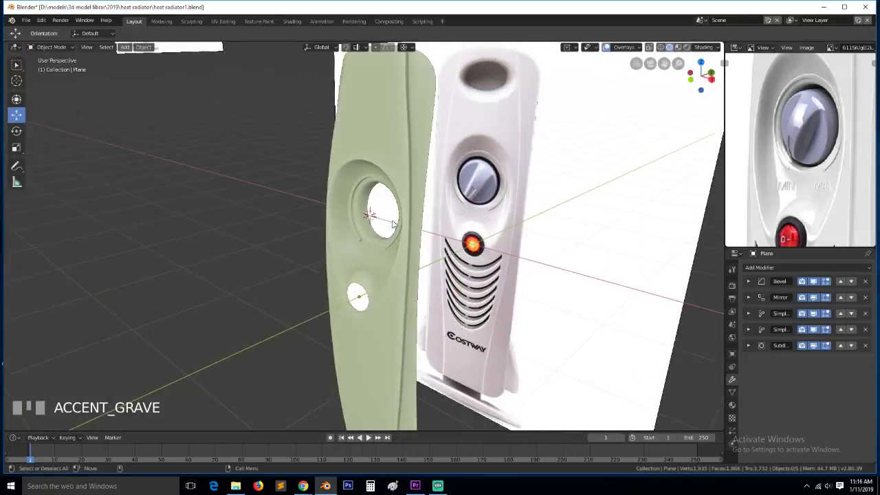
key("KP_1")
key("ctrl+s")
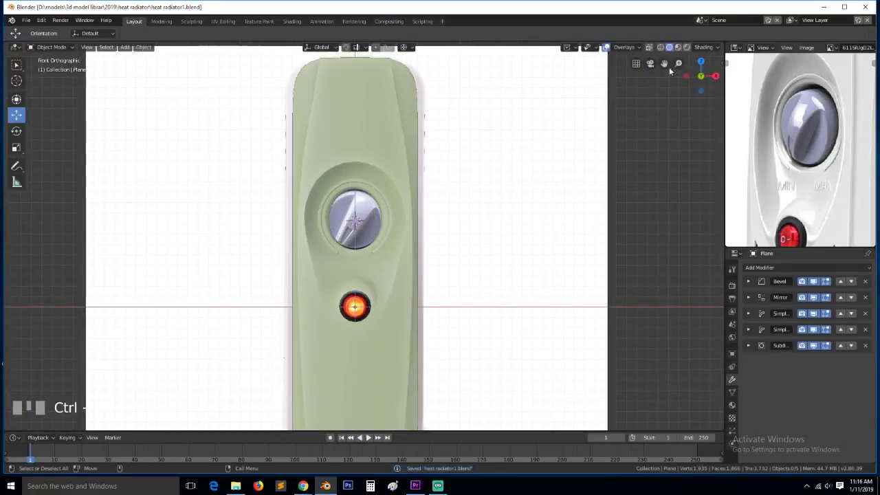
Place the 3D cursor at the centre of the red power light opening, using the panel's mesh vertices
left_click_drag(664, 64, 717, 1)
scroll(577, 131, "up", 6)
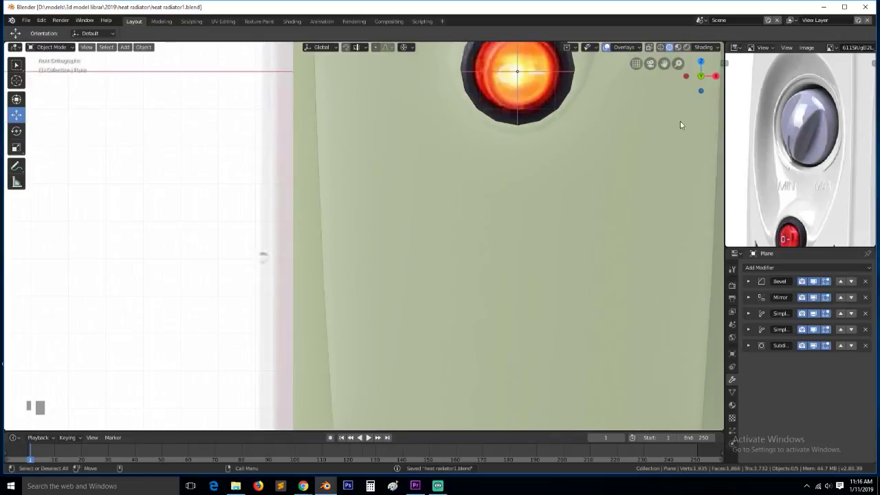
left_click_drag(664, 63, 630, 132)
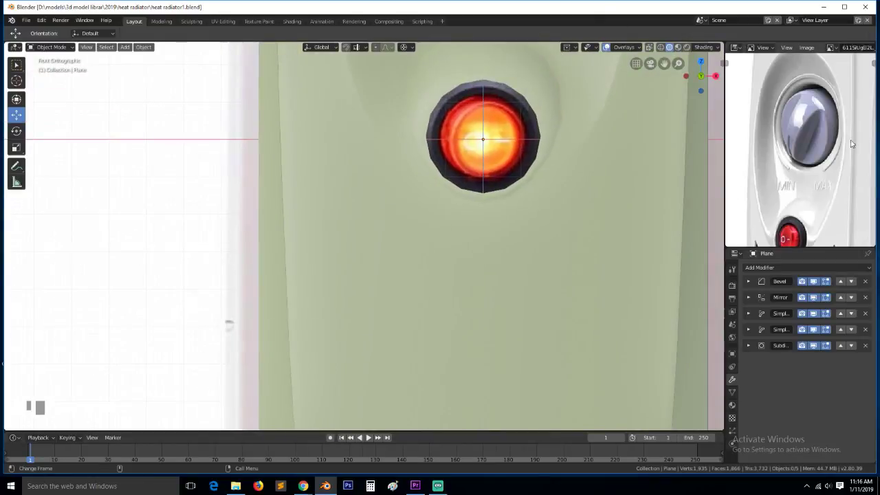
middle_click_drag(817, 173, 817, 140)
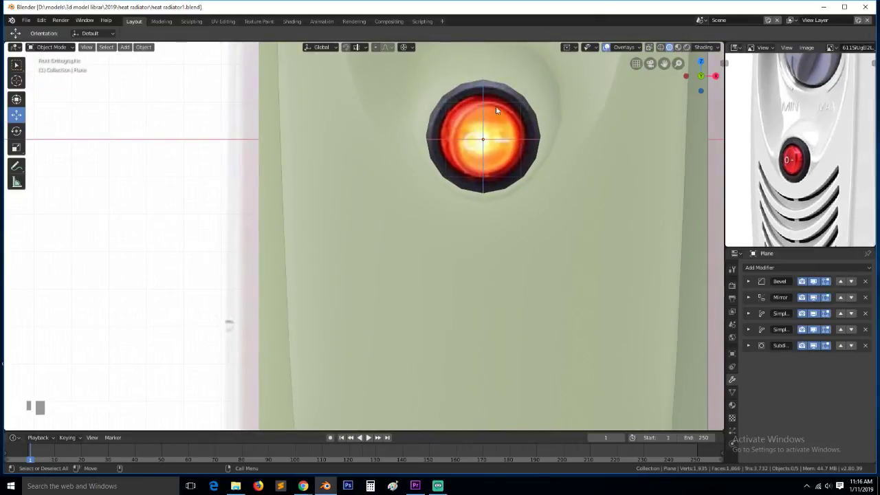
scroll(527, 88, "up", 1)
key("Tab")
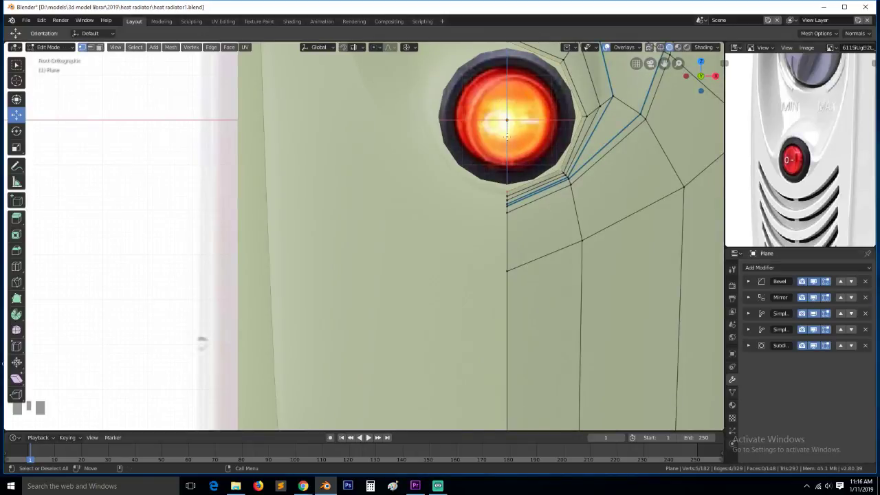
scroll(507, 136, "down", 1)
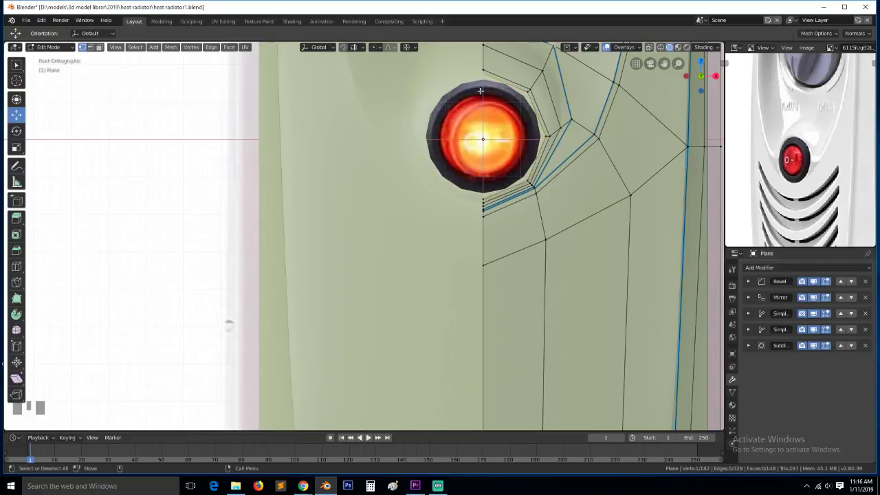
key("shift+s")
left_click(528, 215)
Extrude the edge loop of the red light opening and scale it inward about the 3D cursor to about 0.901
left_click(531, 124, "alt")
key("period")
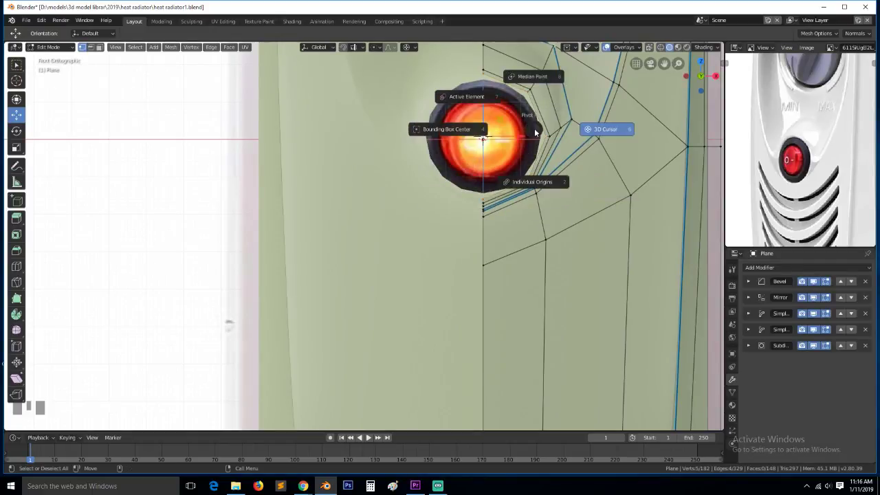
left_click(615, 138)
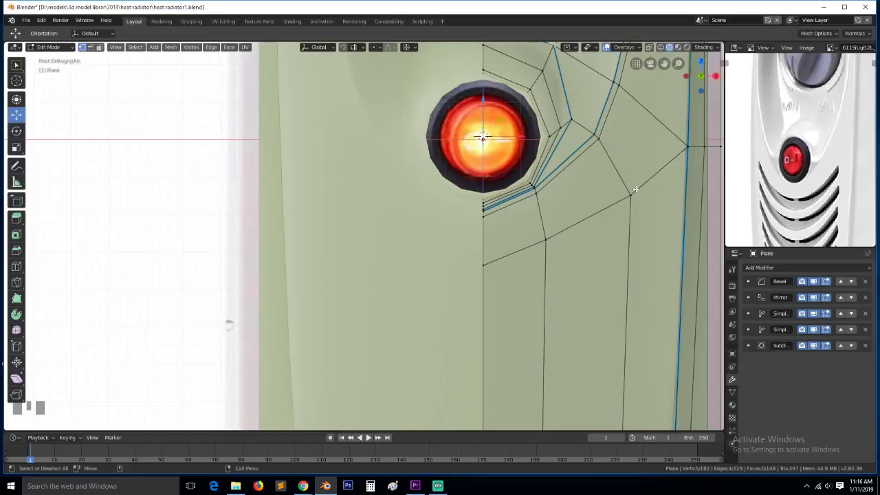
key("s")
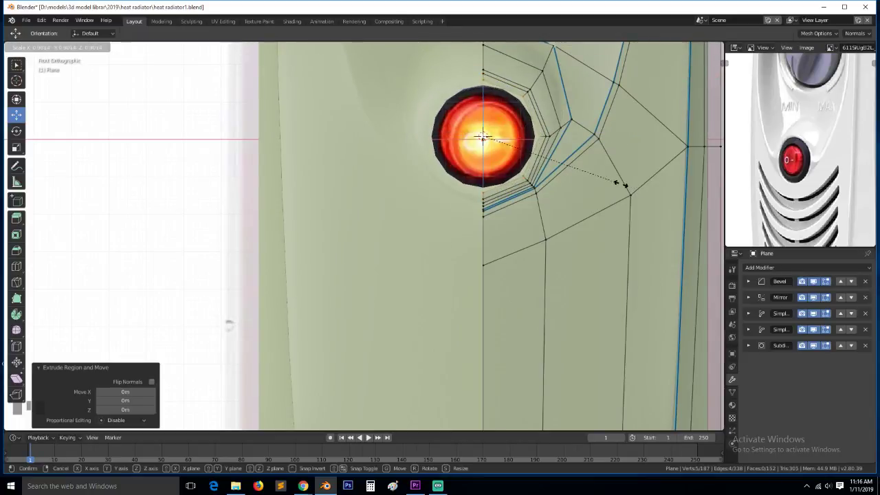
left_click(621, 185)
Assign a bevel weight to the two innermost edge loops around the light opening
middle_click_drag(621, 184, 638, 206)
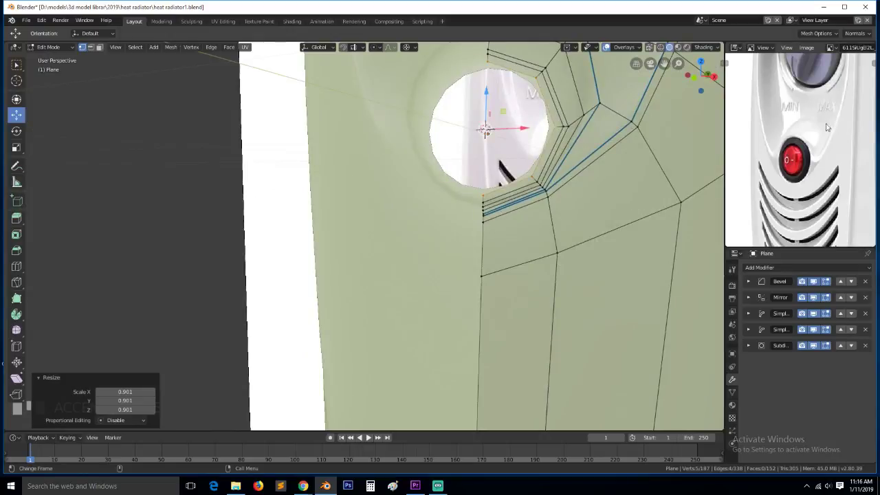
scroll(827, 127, "up", 2)
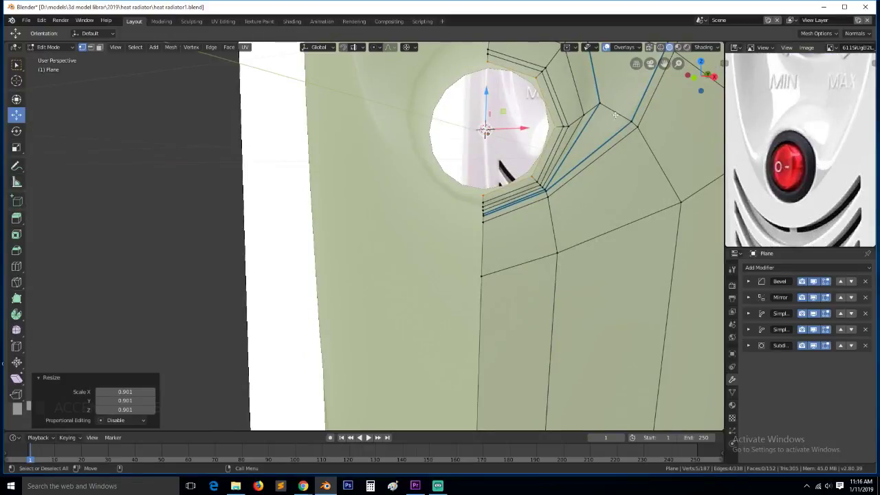
key("3")
left_click(548, 94, "alt")
key("2")
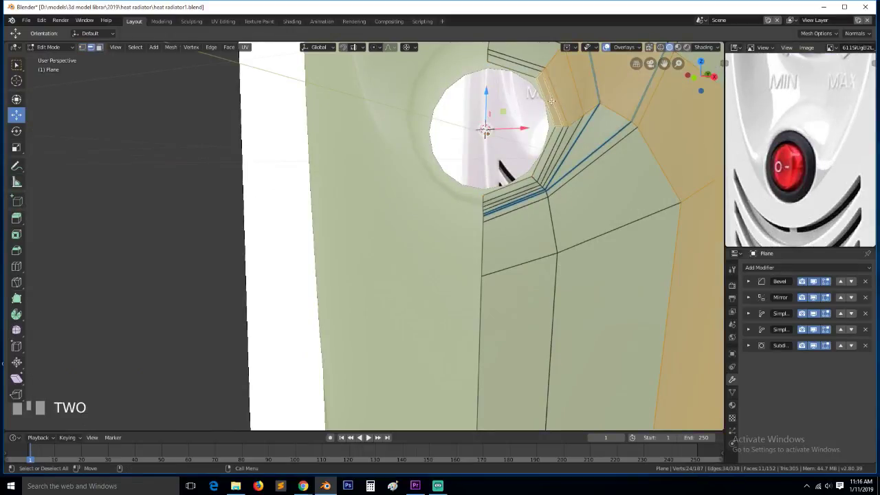
left_click(549, 105, "alt")
left_click(561, 110, "alt+shift")
key("ctrl+e")
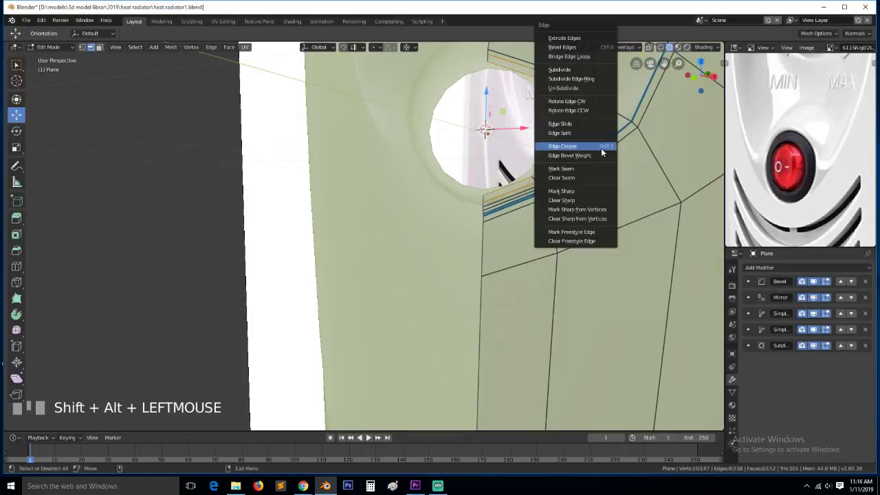
right_click(602, 147)
key("ctrl+e")
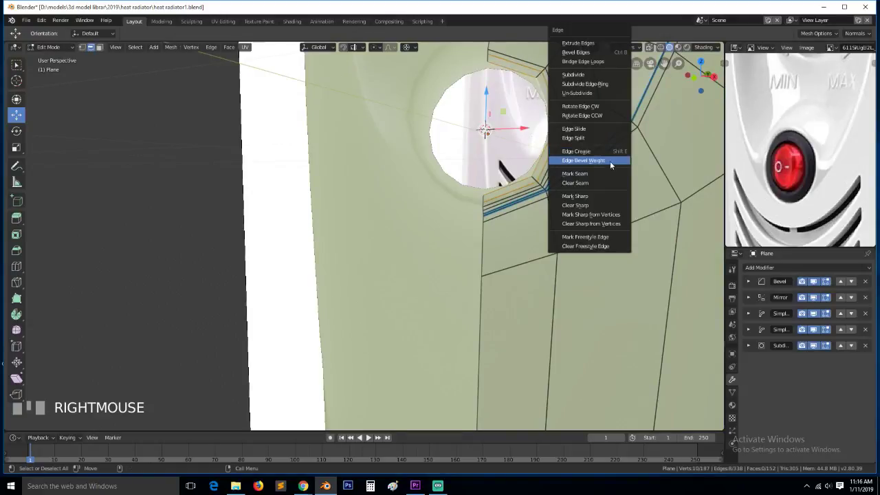
left_click(611, 152)
right_click(614, 156)
key("ctrl+e")
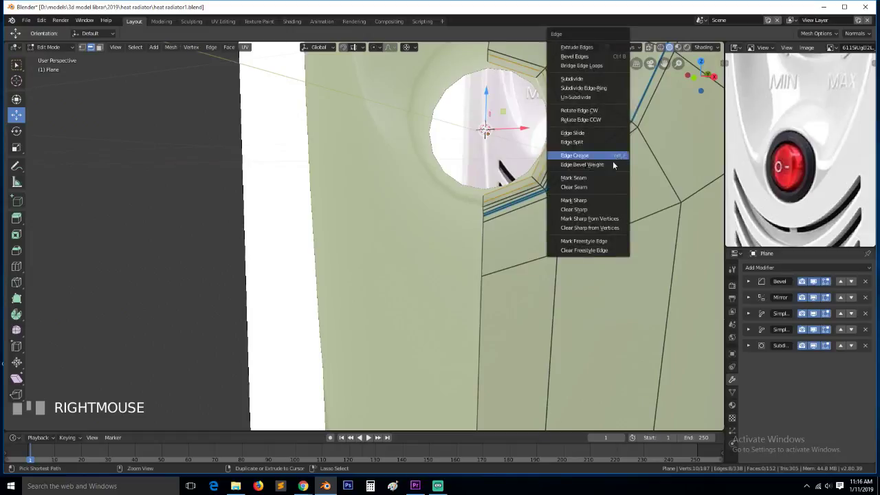
left_click(612, 163)
left_click(608, 168)
Check the beveled rim of the light opening from several angles and save the file
key("Tab")
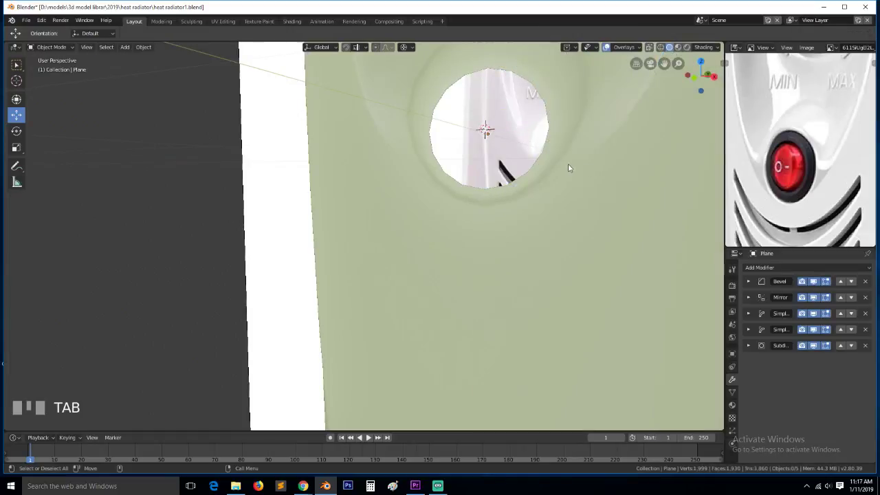
key("grave")
mouse_move(568, 164)
middle_mouse_down()
mouse_move(522, 184)
mouse_move(550, 197)
mouse_move(564, 176)
middle_mouse_up()
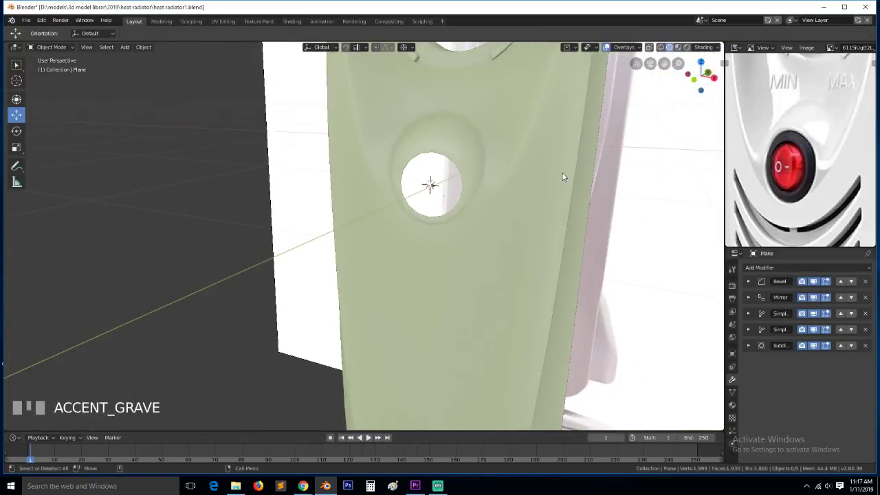
scroll(564, 173, "up", 3)
key("Tab")
key("a")
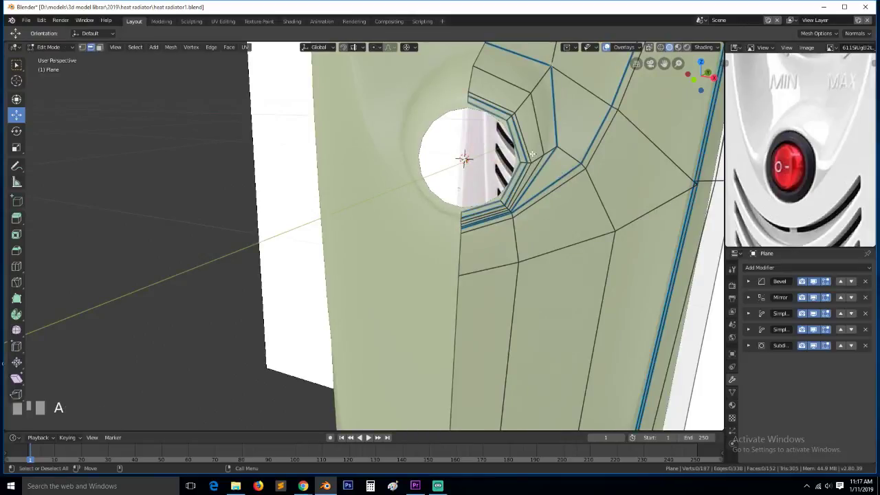
key("Tab")
key("grave")
middle_click_drag(537, 164, 539, 130)
key("ctrl+s")
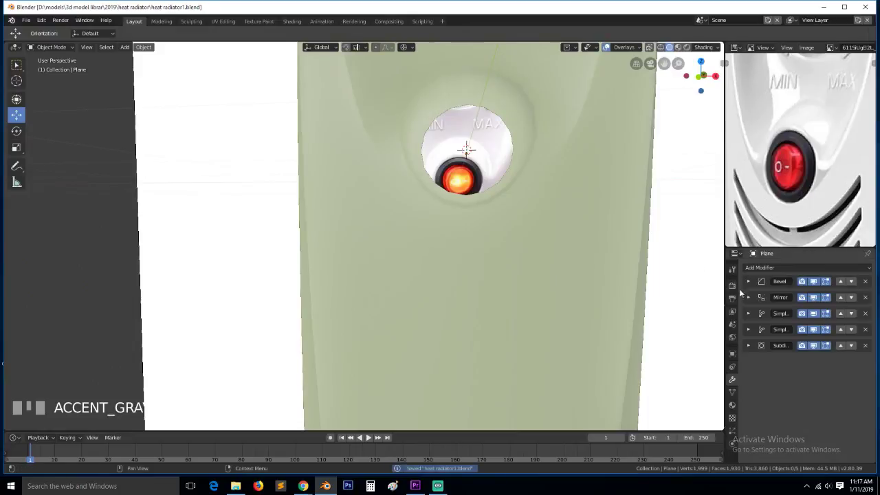
Set the Bevel modifier's segments to 2 and check the panel's edges
left_click(749, 281)
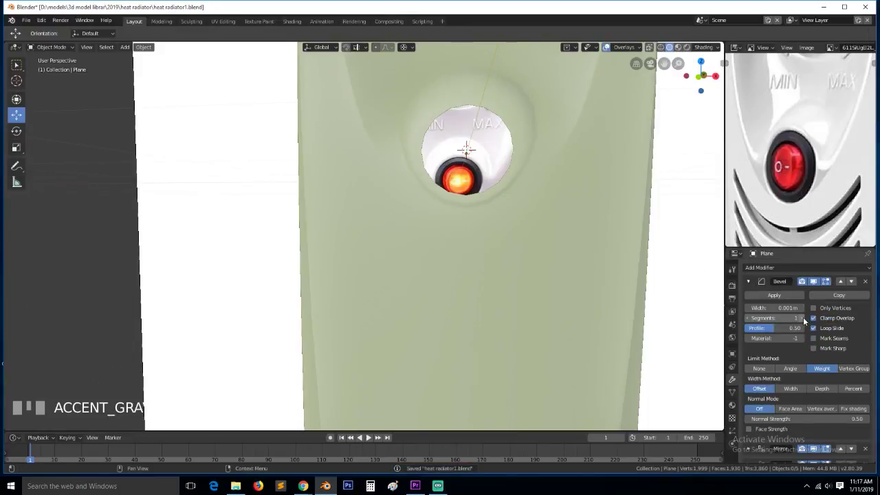
left_click(804, 319)
scroll(449, 124, "down", 2)
key("grave")
middle_click_drag(447, 125, 426, 127)
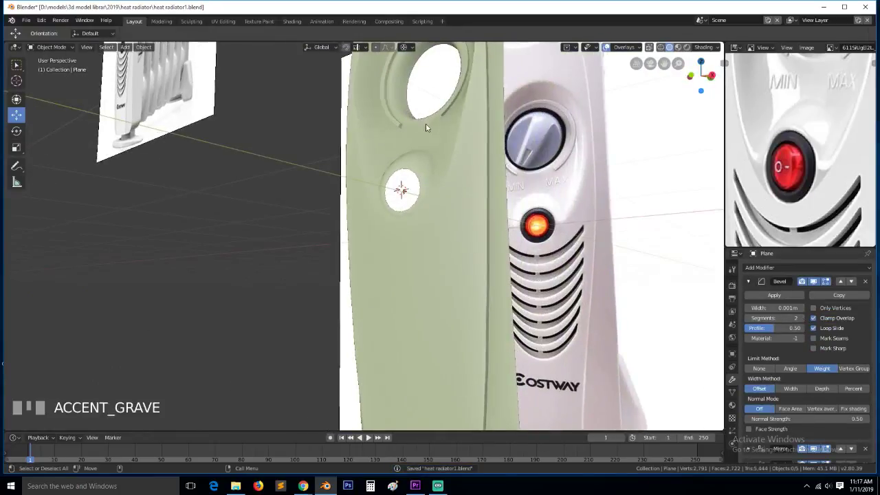
Set the Subdivision modifier's viewport level to 2 and check the smoothness around both openings
left_click(748, 282)
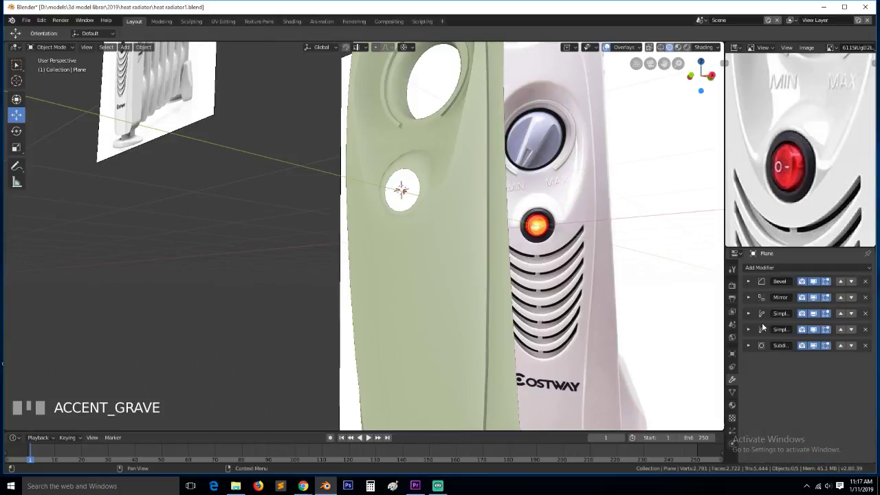
left_click(749, 345)
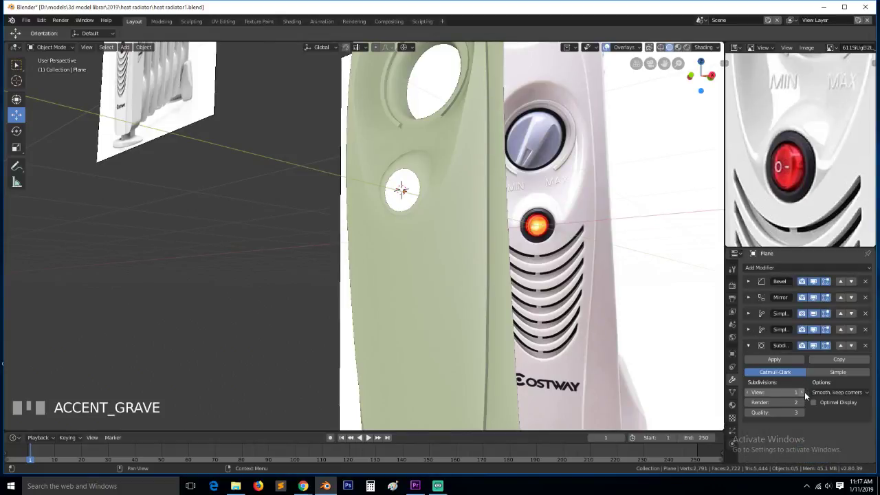
left_click(803, 393)
key("grave")
middle_click_drag(454, 227, 439, 192)
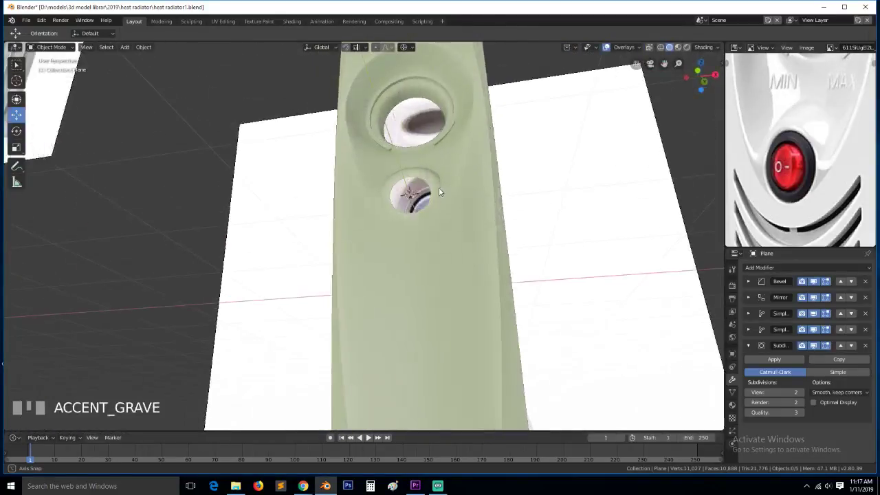
Set the Subdivision modifier's viewport level and the Bevel modifier's segments back to 1
left_click(751, 393)
left_click(750, 279)
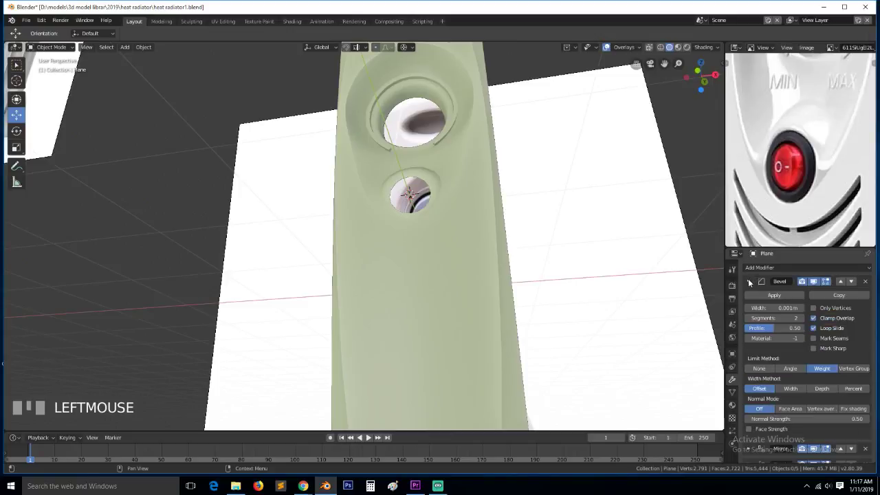
left_click(750, 319)
scroll(384, 210, "down", 3)
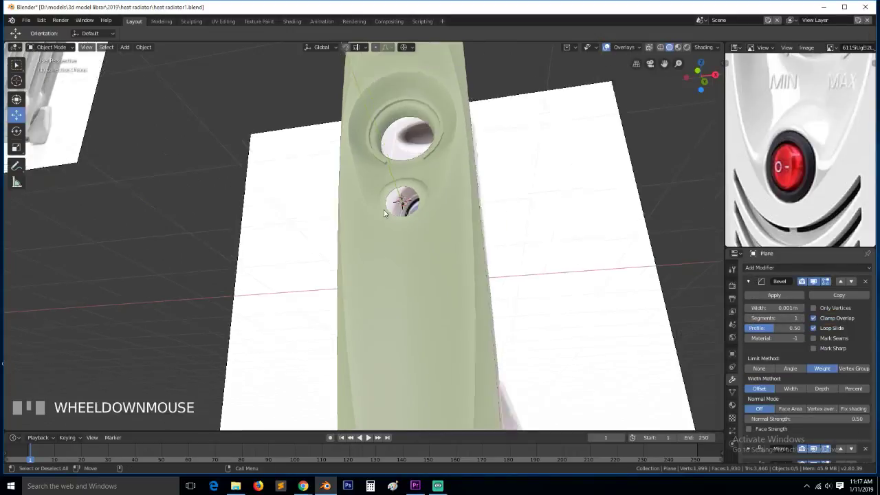
Show the panel from the front and save the file
key("ctrl+s")
key("KP_1")
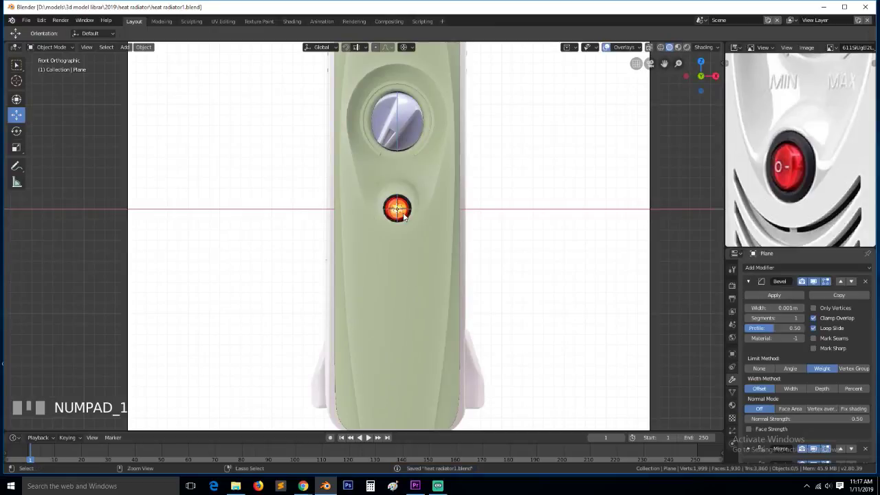
key("ctrl+s")
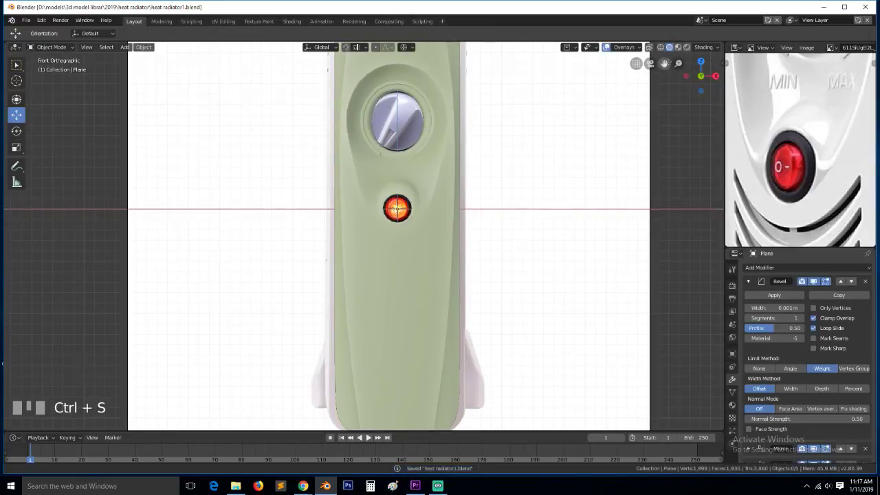
In front wireframe view, move two vertices in the row above the knob outward, by about 0.0076 m and 0.0051 m in X
left_click_drag(666, 63, 676, 150)
scroll(753, 143, "down", 5)
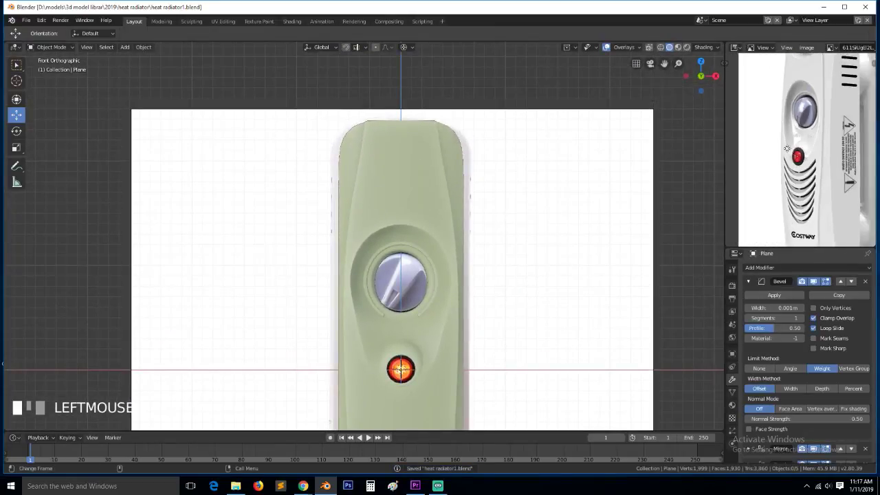
scroll(562, 181, "up", 1)
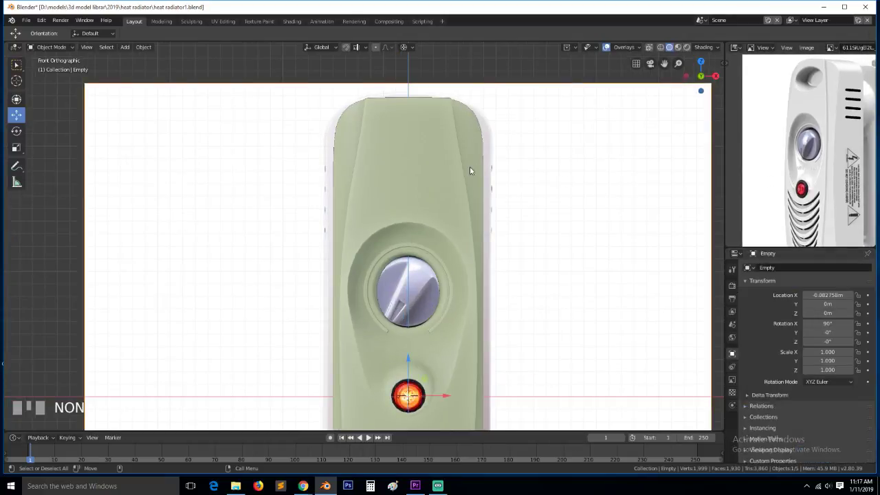
key("Tab")
key("shift+z")
key("1")
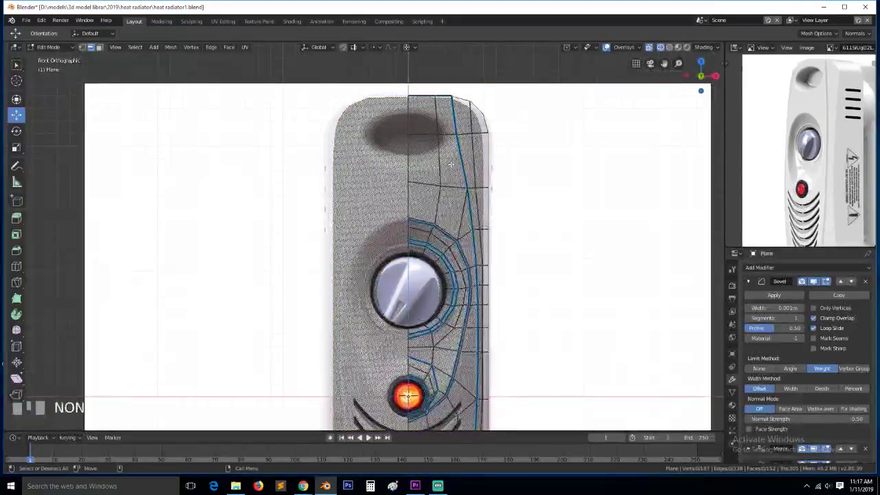
scroll(467, 167, "up", 2)
key("g")
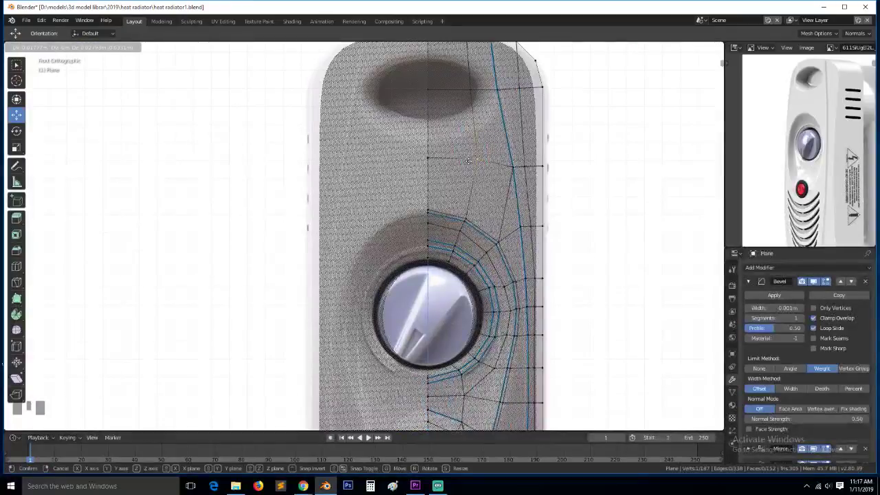
left_click(467, 166)
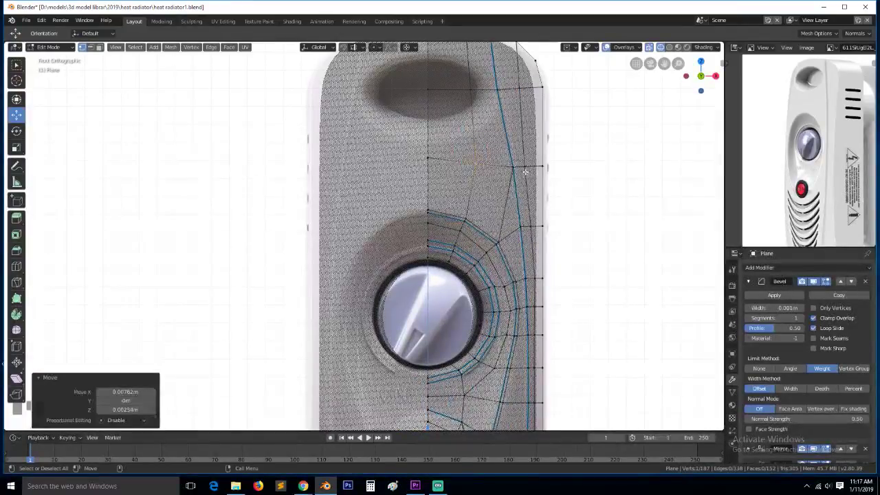
left_click(526, 172)
key("g")
left_click(543, 168)
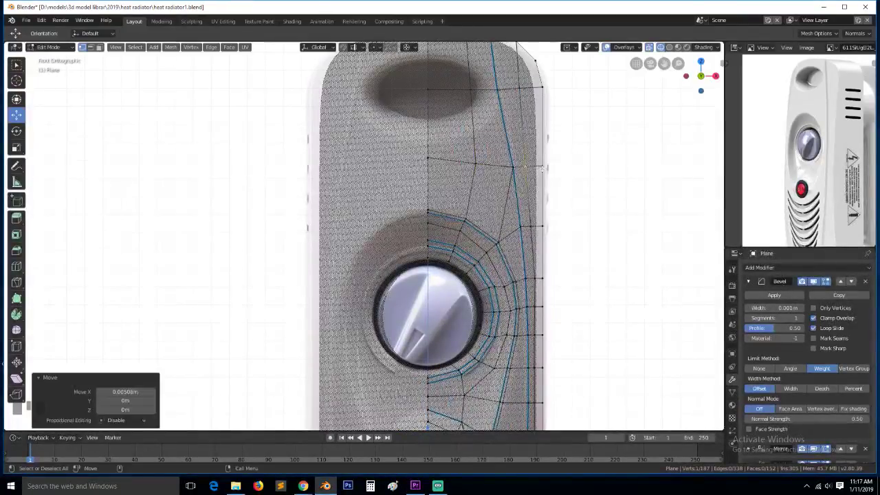
Move the bevel-weighted edge's vertex beside the dark handle recess outward along X
left_click(502, 93)
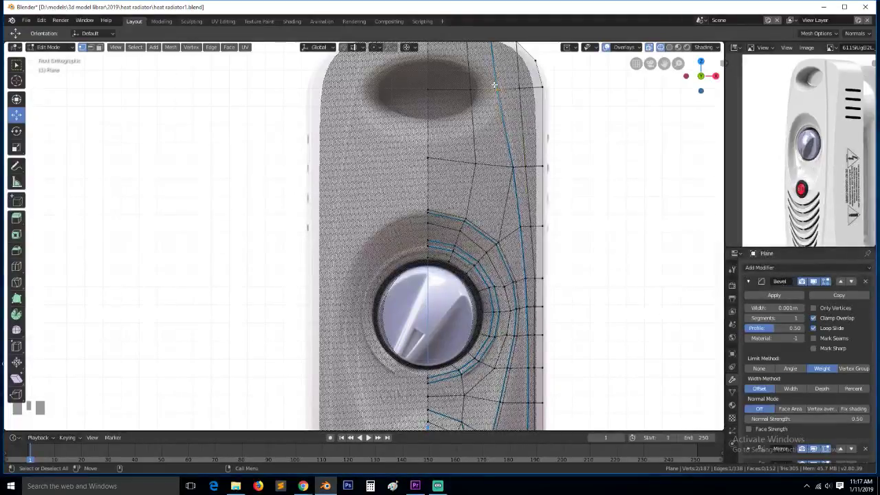
left_click(495, 88)
key("g")
key("x")
left_click_drag(539, 92, 540, 92)
left_click(596, 85)
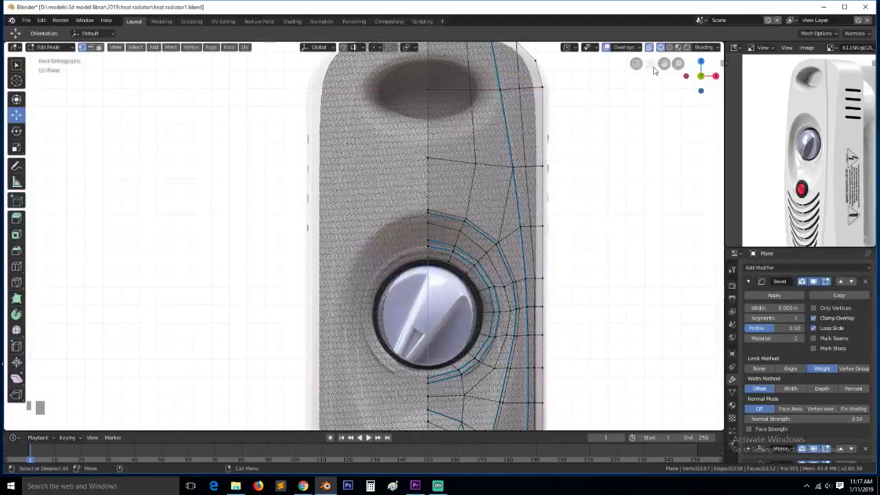
In front wireframe view, bevel the horizontal edge crossing the handle recess by about 0.237 to form the recess outline
left_click_drag(664, 64, 666, 120)
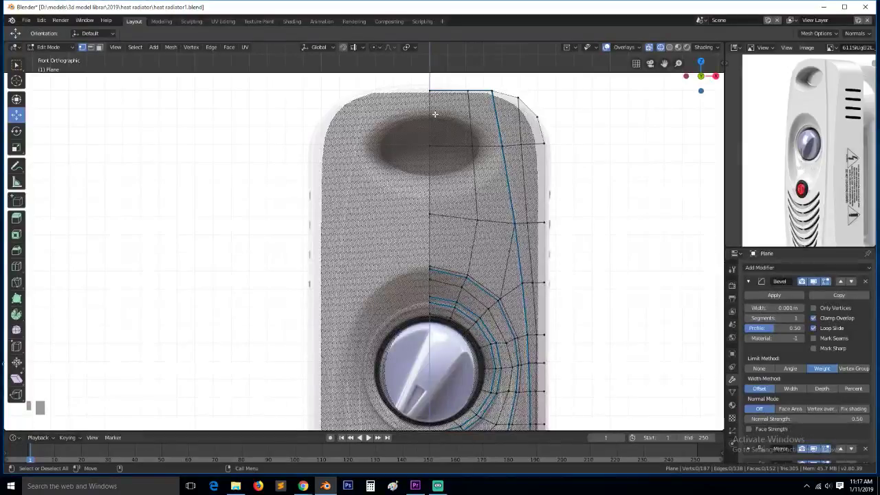
key("z")
left_click(500, 114)
scroll(484, 124, "up", 1)
key("z")
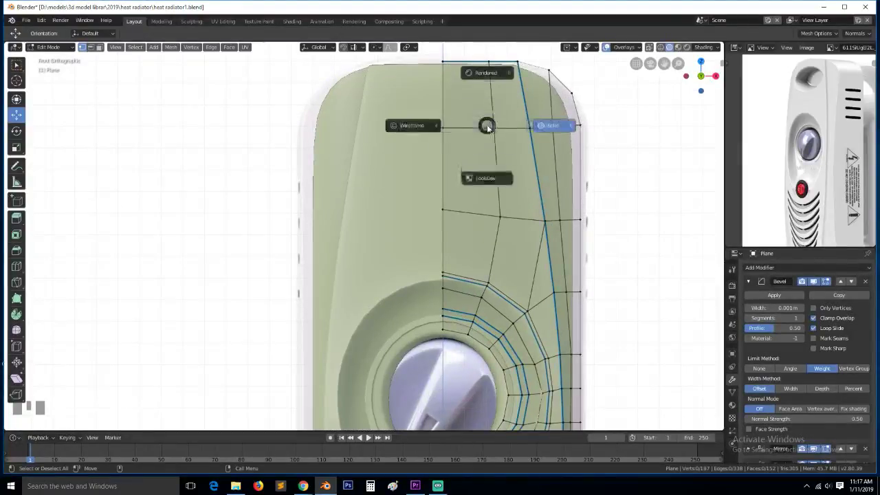
left_click(393, 120)
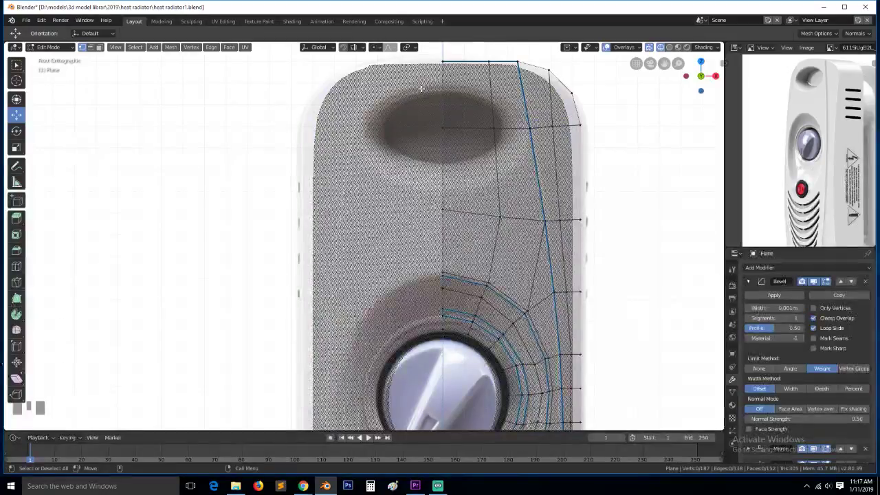
left_click(467, 128)
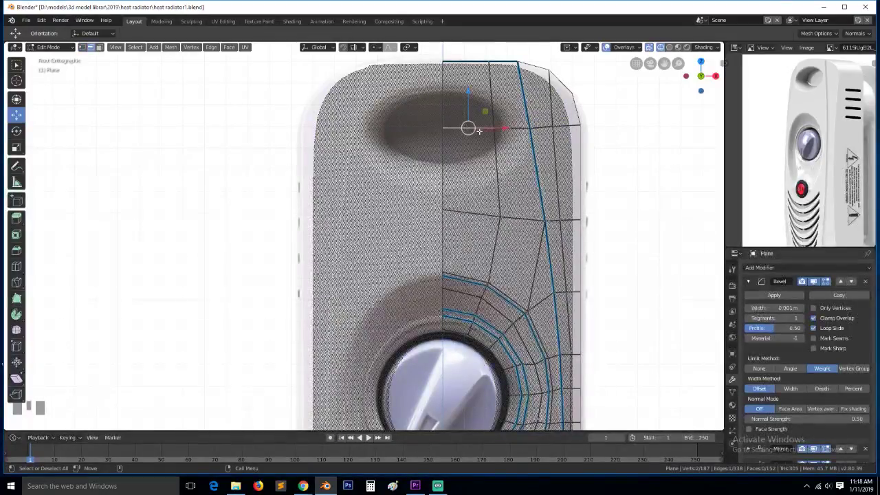
key("ctrl+shift+b")
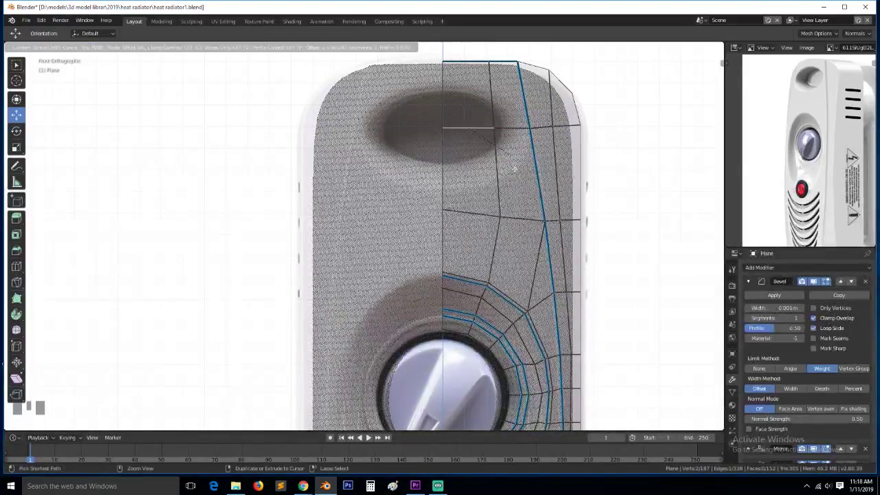
left_click(531, 213)
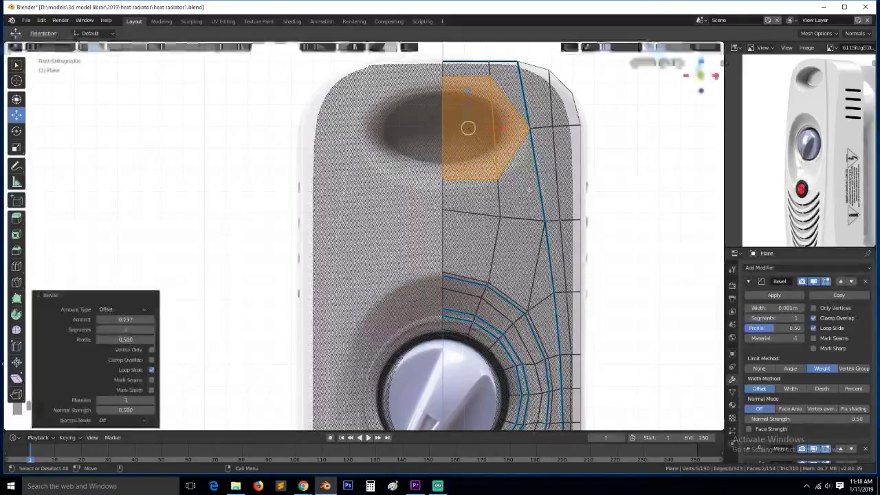
Turn off the Subdivision modifier's viewport display and move the recess outline's upper corner vertex about -0.0169 m in X and -0.0381 m in Z
left_click(749, 281)
left_click(813, 345)
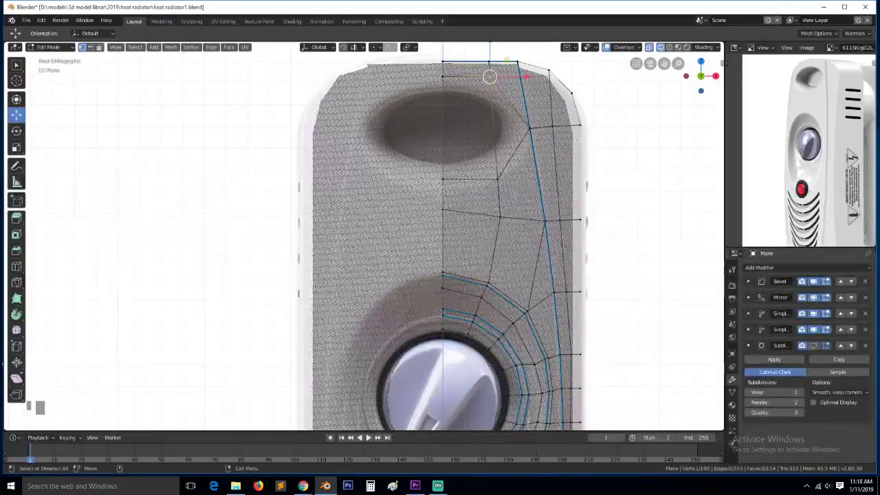
key("g")
left_click(564, 145)
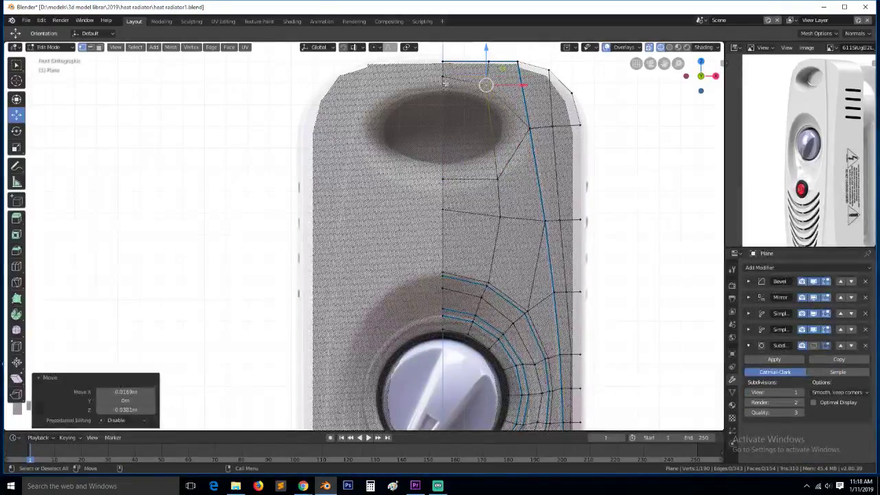
Slide the recess outline's upper centreline vertex slightly down and lower the upper corner vertex further to follow the reference
left_click(443, 77)
key("g")
key("g")
left_click(445, 87)
left_click(495, 93)
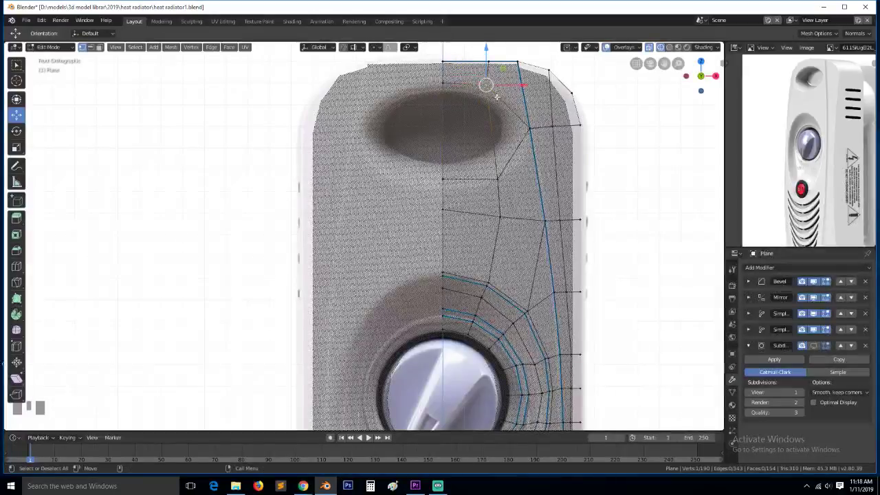
key("g")
left_click(497, 102)
Nudge the recess outline's lower corner vertex slightly up and move the lower centreline vertex down about 0.0169 m
left_click(501, 178)
key("g")
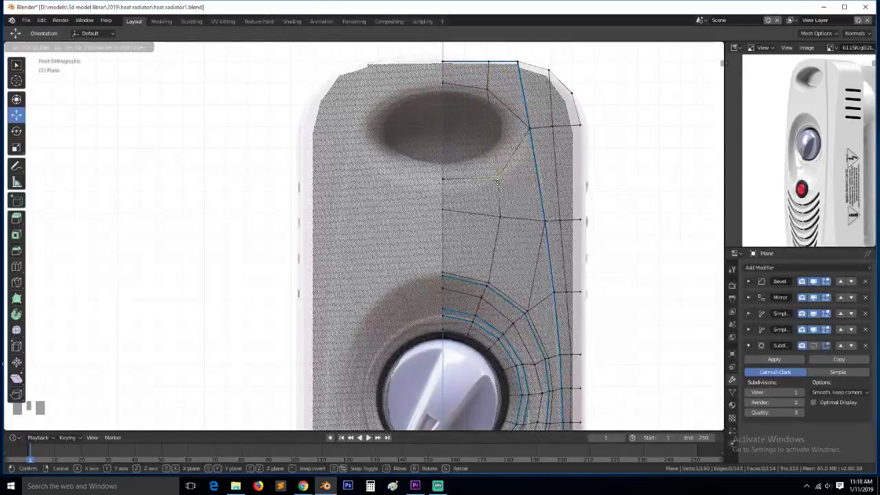
left_click(501, 177)
left_click(451, 183)
key("g")
left_click(449, 188)
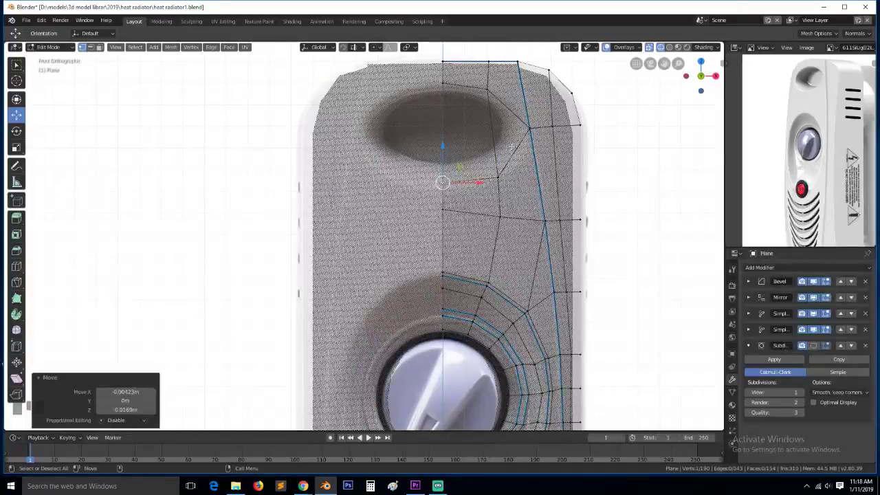
Move the recess outline's side vertex away from the bevel-weighted edge by about -0.0176 m in X and -0.0088 m in Z
left_click(526, 131)
scroll(521, 136, "up", 2)
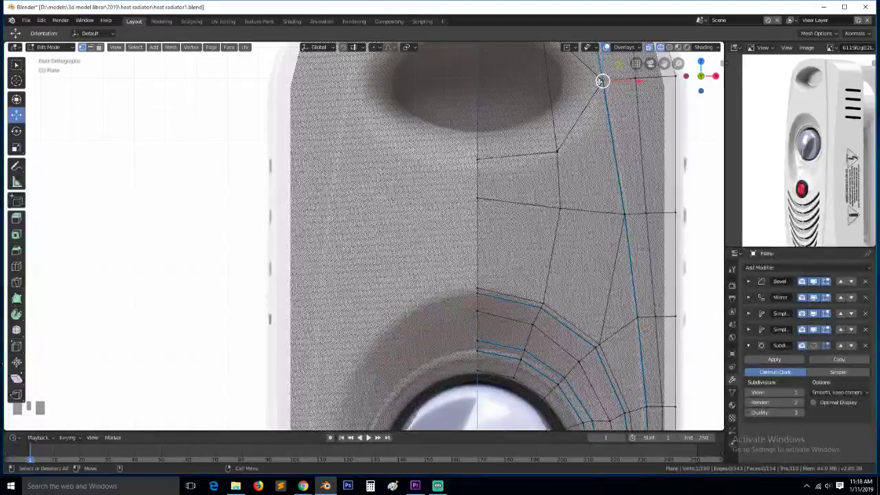
key("w")
key("g")
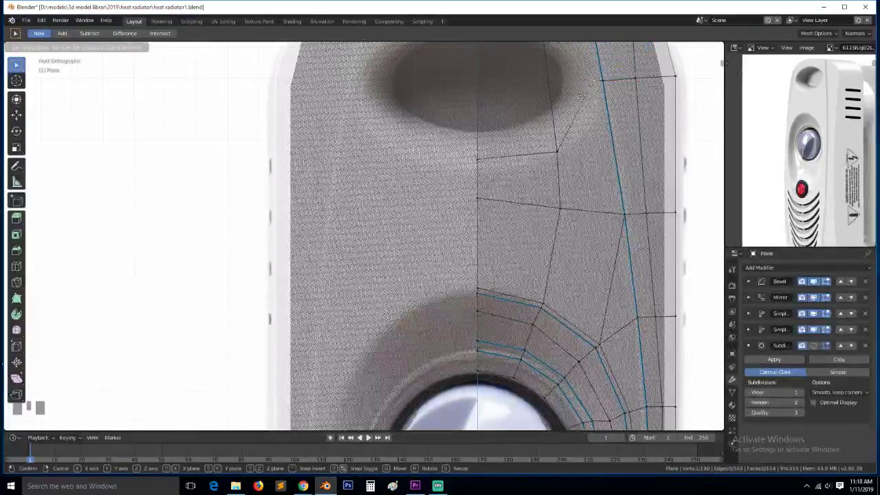
left_click(618, 112)
middle_click_drag(676, 67, 569, 173, "shift")
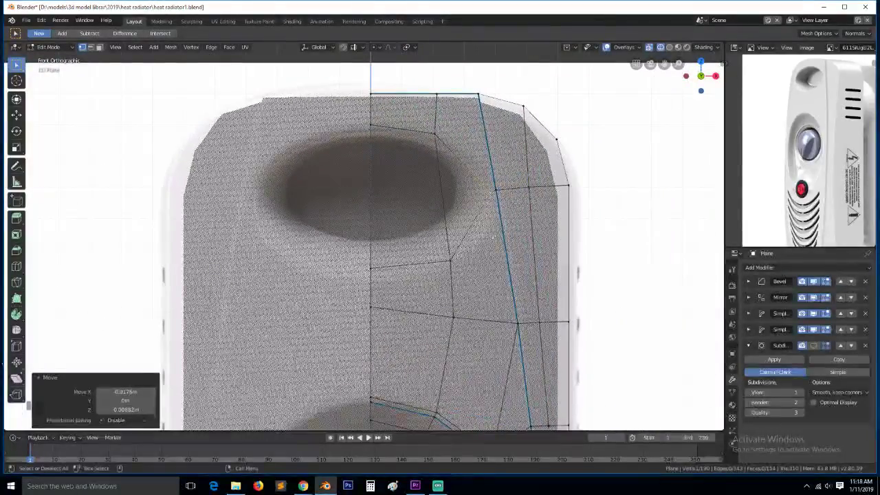
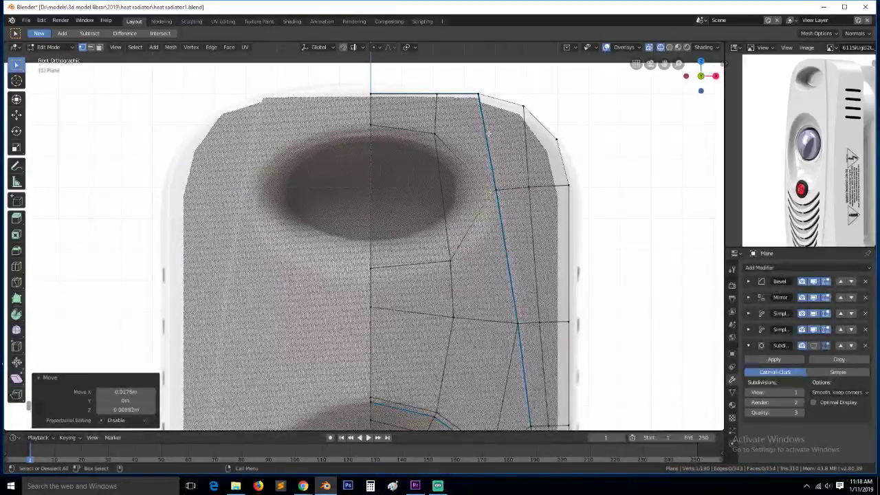
Try to connect the panel's rounded-corner vertex to the recess outline's upper corner vertex
left_click(563, 140)
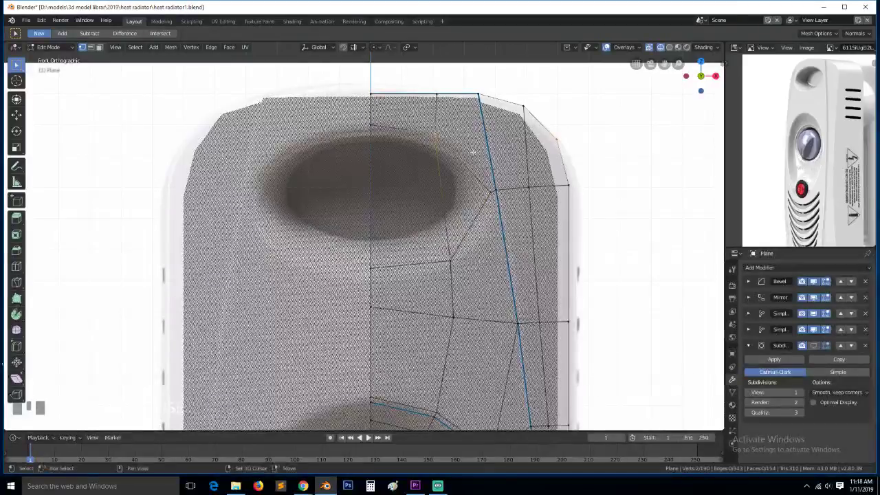
left_click(498, 225)
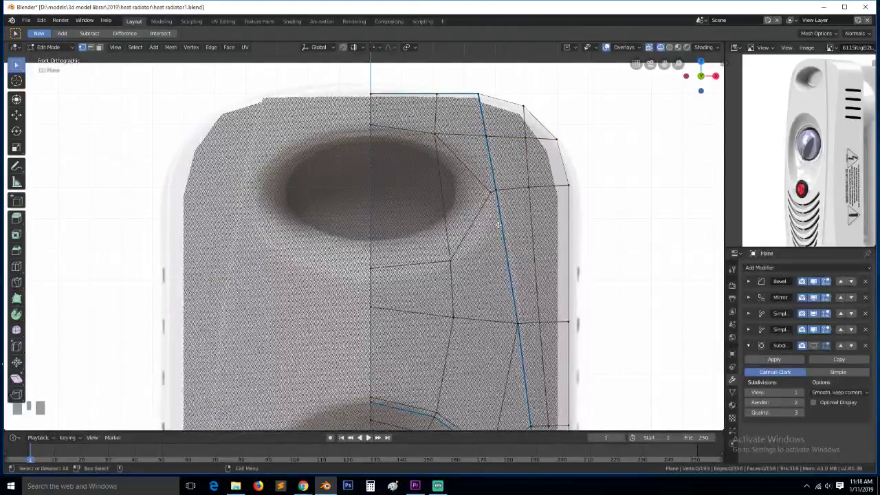
key("ctrl")
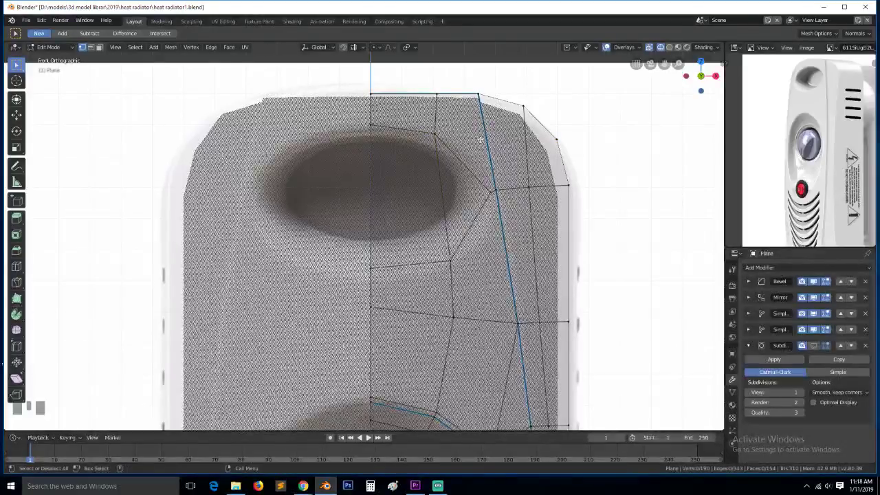
Add one loop cut across the side faces below the recess's side vertex, slid slightly above their middle
key("ctrl+r")
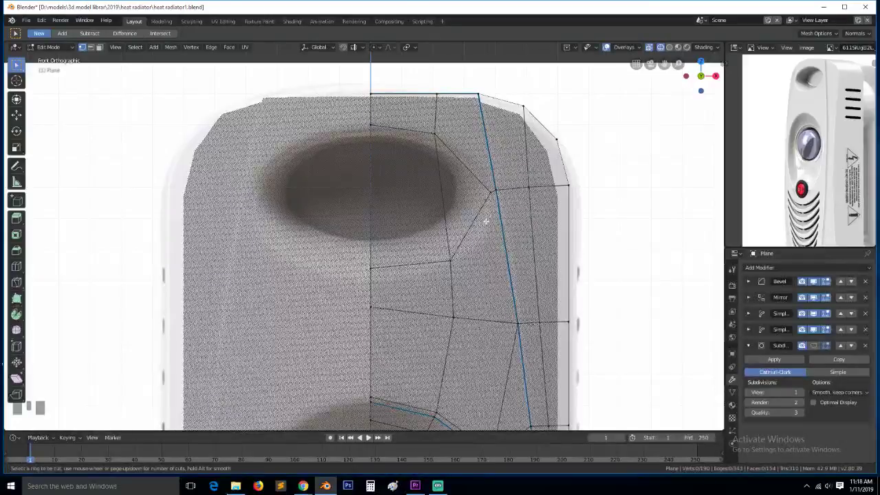
left_click(533, 237)
left_click(530, 228)
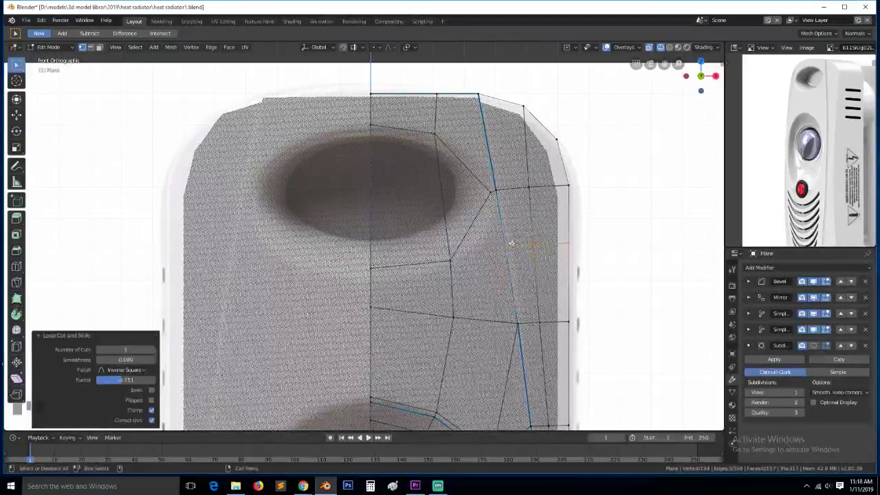
key("alt+a")
In solid view, subdivide the recess outline's two slanted side edges with one cut
key("z")
left_click(440, 249)
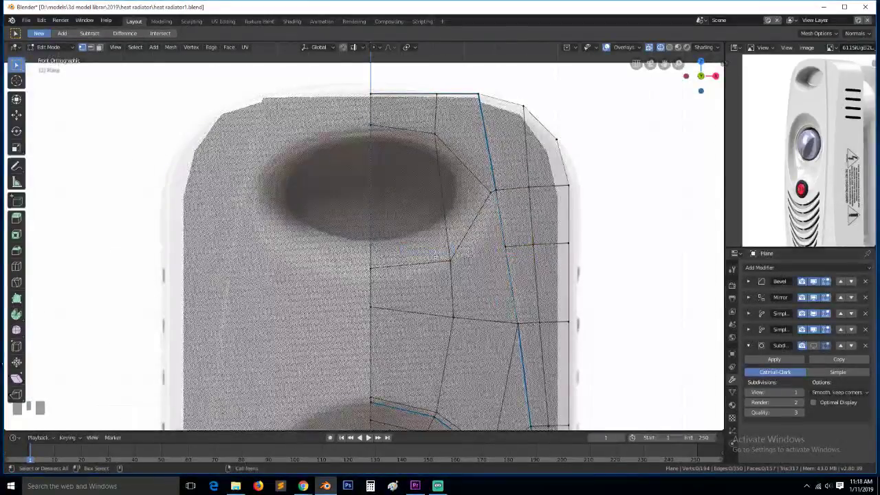
middle_click_drag(481, 252, 440, 260)
key("z")
left_click(530, 263)
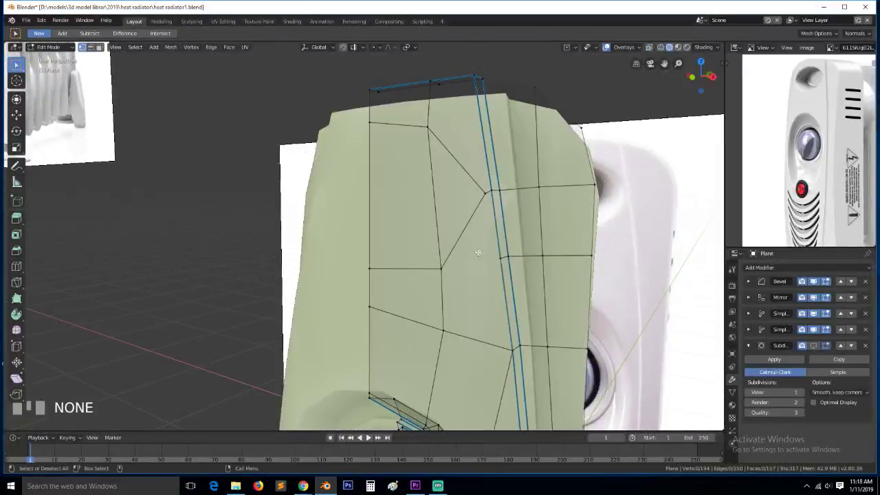
left_click(461, 235)
left_click(459, 163, "shift")
right_click(464, 163)
left_click(464, 165)
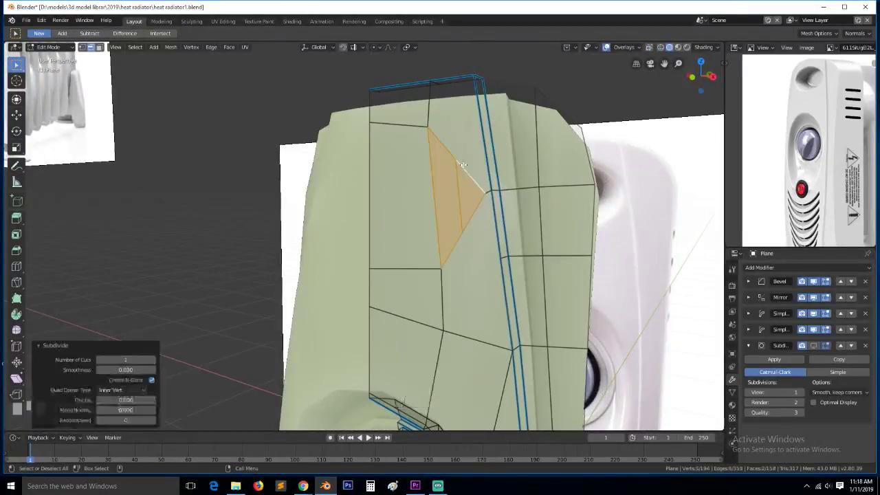
Connect the lower slanted edge's midpoint vertex to the loop cut's end vertex on the bevel-weighted edge
left_click(473, 225)
left_click(491, 260, "shift")
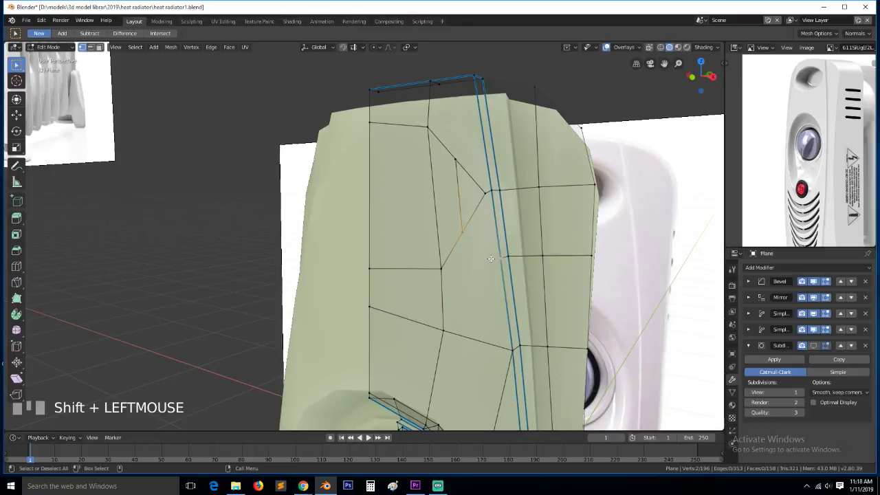
key("j")
key("alt+a")
Connect the panel's rounded-corner vertex to the upper slanted edge's midpoint vertex and return to front view
key("ctrl+r")
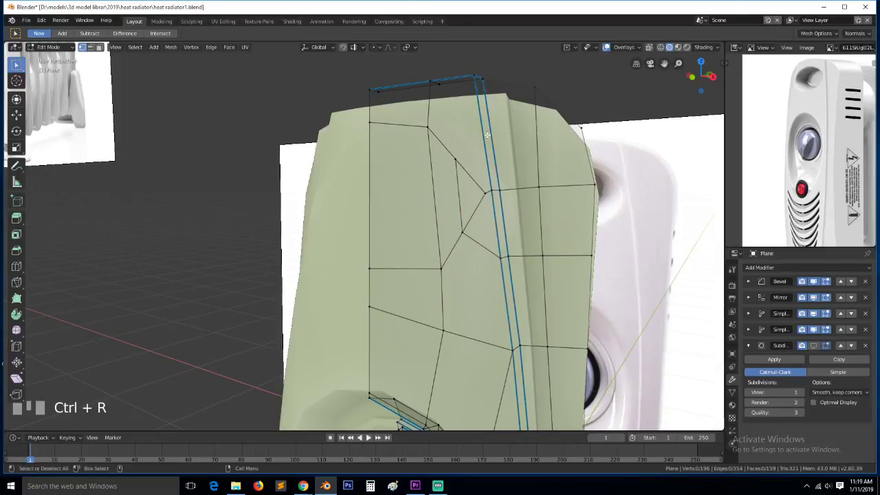
right_click(488, 135)
left_click(578, 130)
left_click(458, 159, "shift")
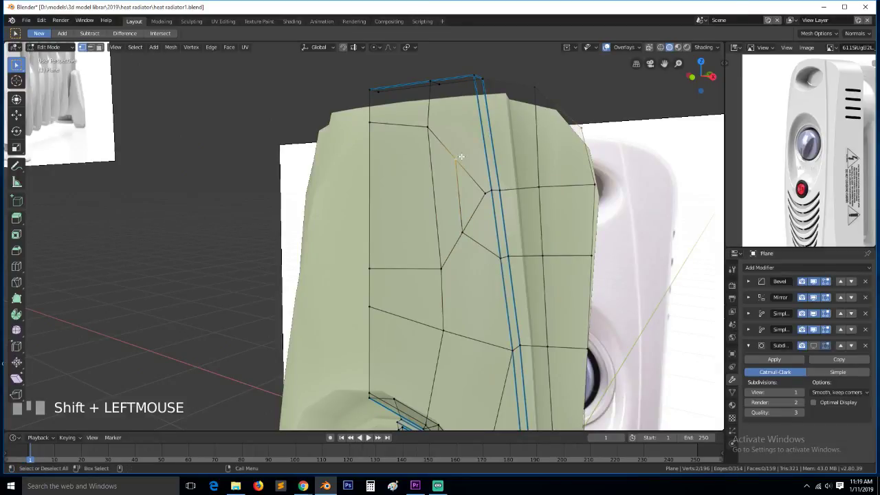
key("j")
key("KP_1")
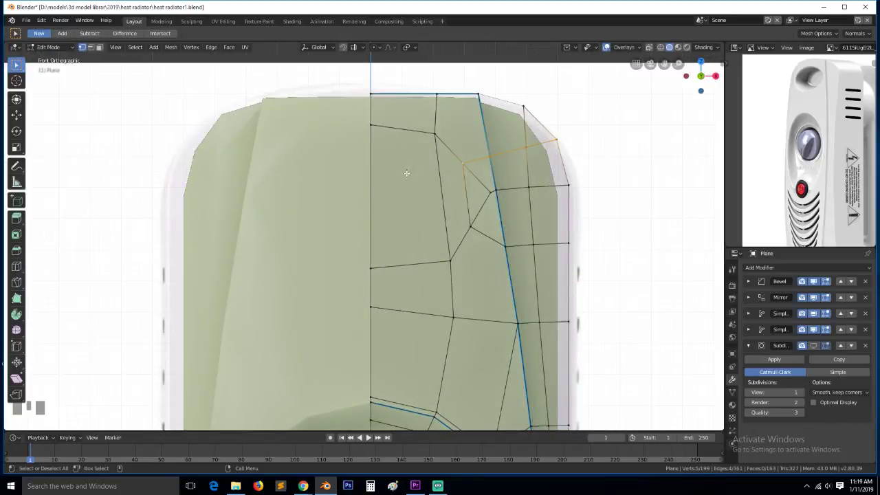
In wireframe, move the bevel-weighted edge's vertices level with the recess's side vertex outward by about 0.015 m in X
key("alt+z")
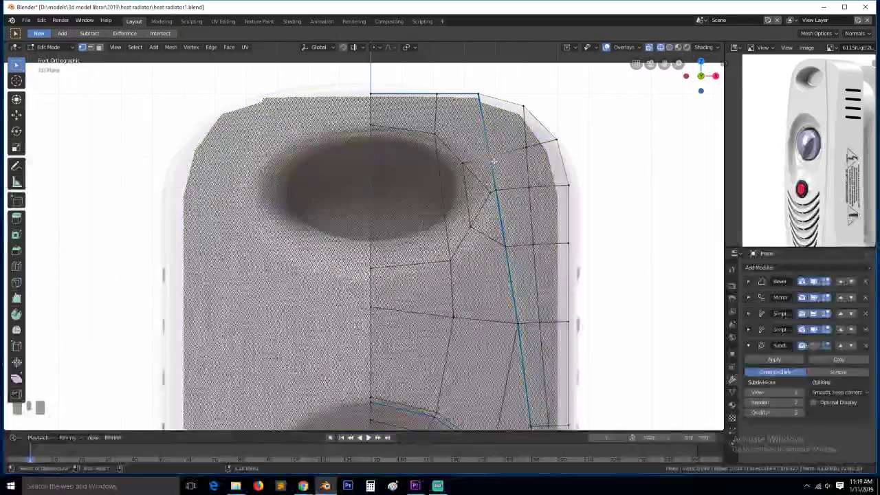
key("c")
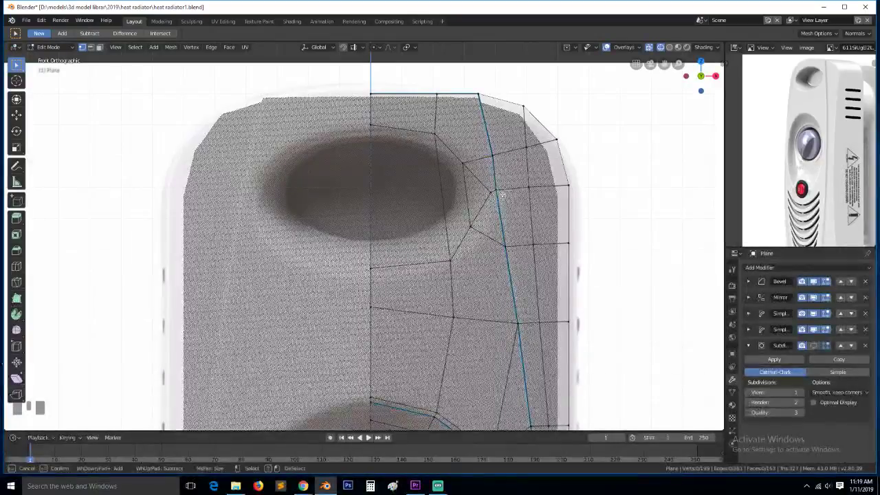
left_click(501, 191)
right_click(502, 193)
key("g")
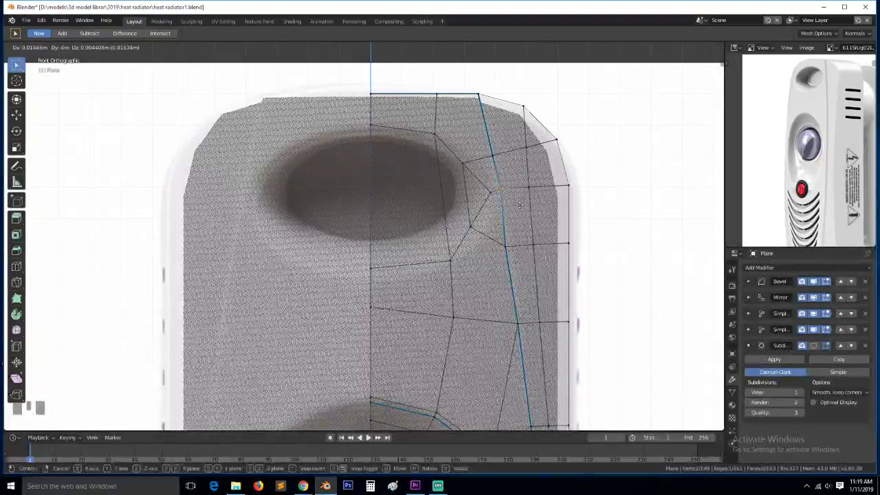
left_click(496, 155)
Move the bevel-weighted edge's vertices on the new loop cut outward by about 0.0103 m in X and 0.0029 m in Z
key("c")
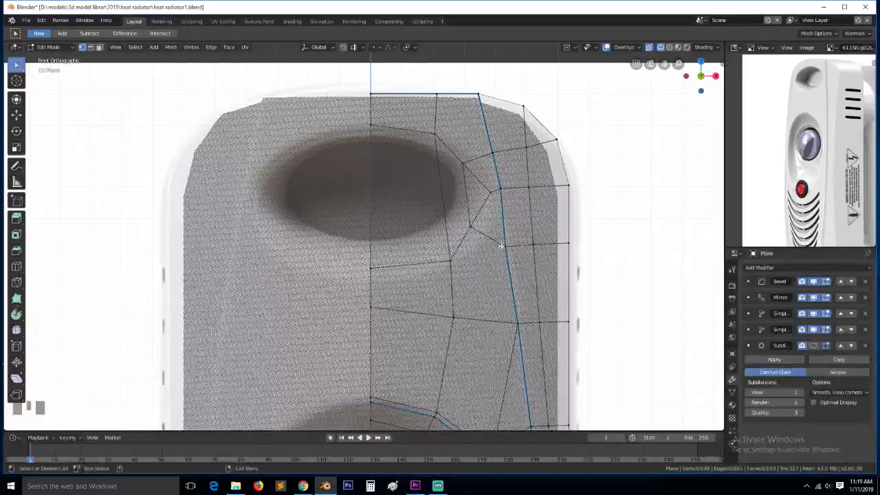
right_click(504, 246)
key("g")
left_click(520, 247)
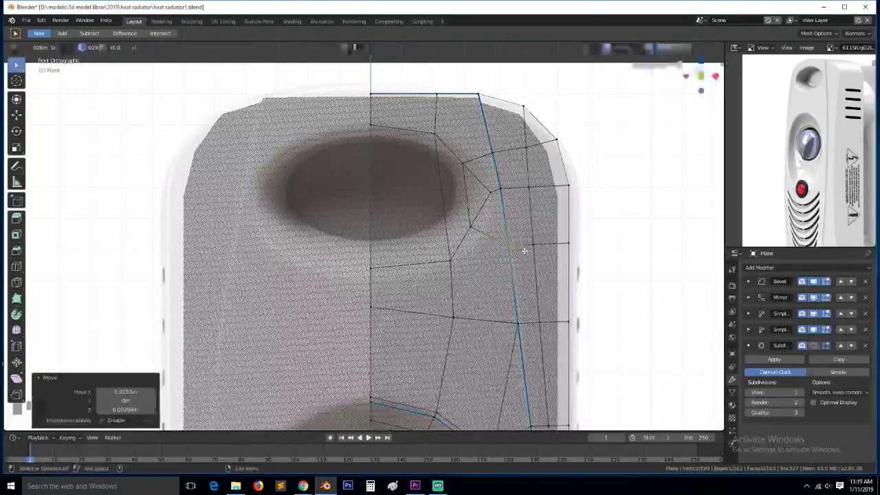
Move the bevel-weighted edge's vertices level with the recess's lower side slightly outward to smooth its line
key("alt+a")
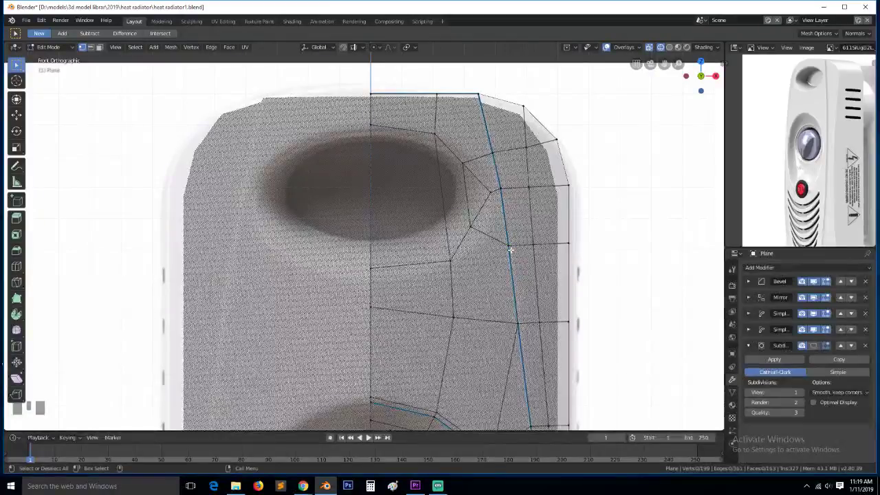
right_click(510, 248)
key("c")
right_click(512, 247)
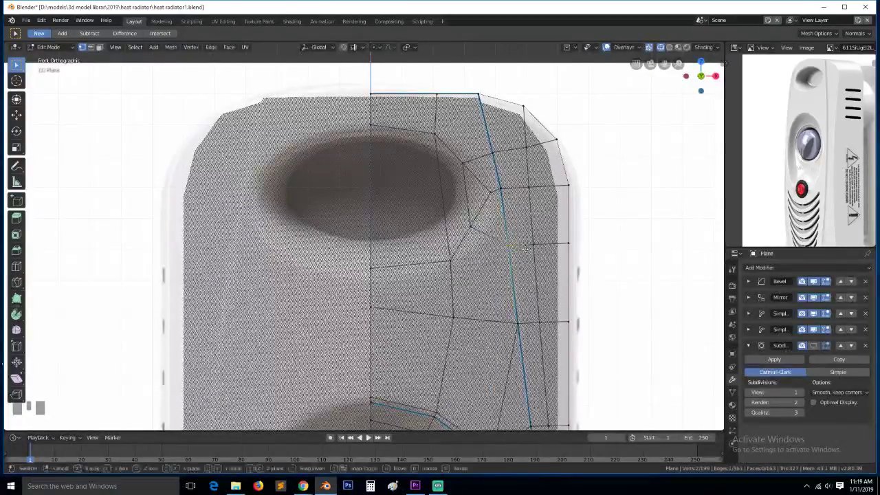
key("g")
left_click(514, 249)
Shift the bevel-weighted edge's vertices on the next cross edge below the recess slightly outward
key("alt+a")
left_click(521, 331)
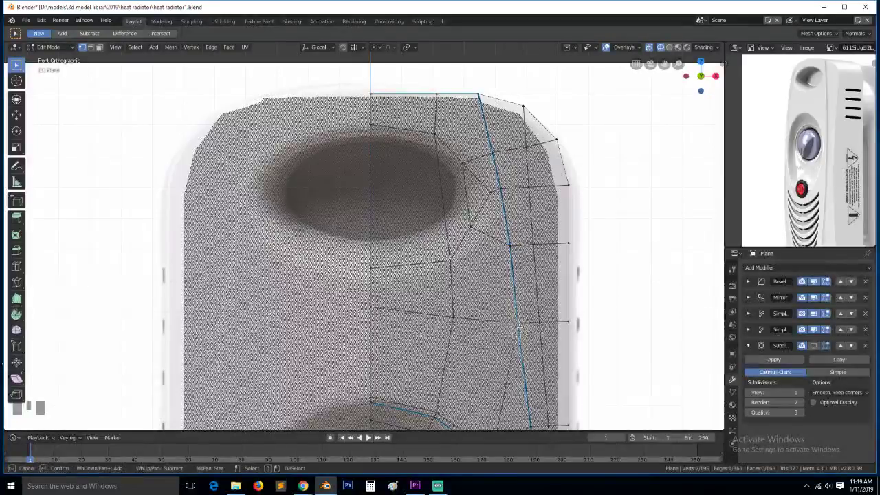
key("g")
left_click(528, 321)
key("alt+a")
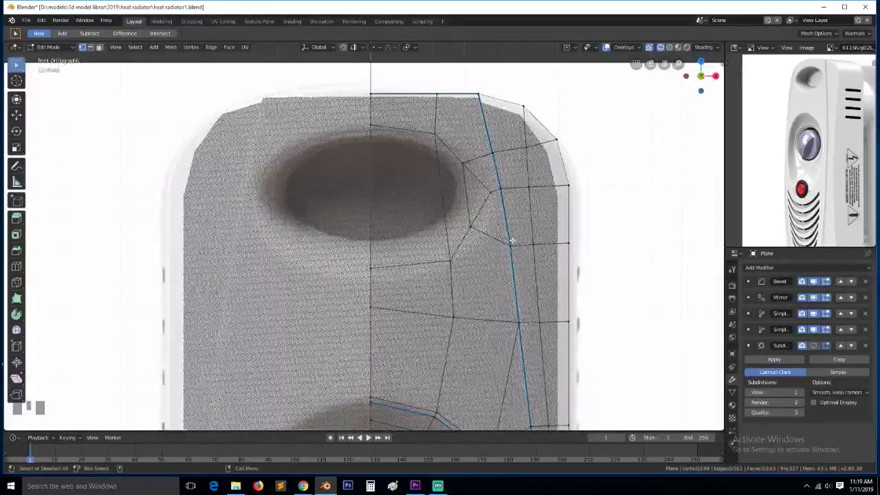
Move the bevel-weighted edge's vertices level with the recess's upper slanted edge slightly outward along X
scroll(527, 321, "down", 2)
key("c")
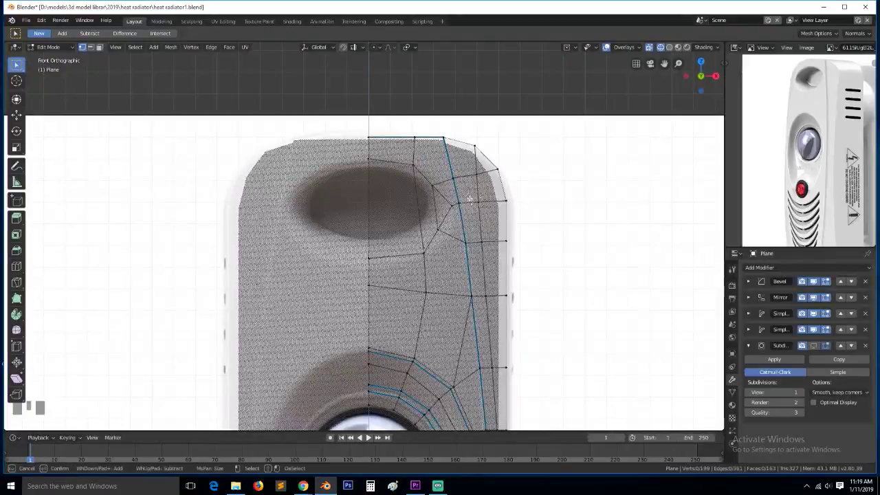
right_click(446, 179)
left_click(16, 115)
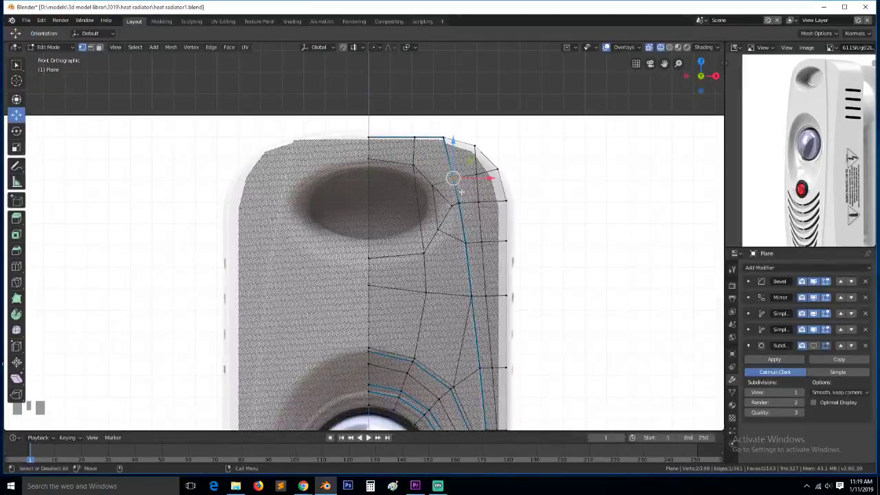
left_click_drag(492, 179, 494, 180)
key("alt+a")
Nudge the bevel-weighted edge's vertices level with the recess's outermost side vertex slightly outward along X
key("c")
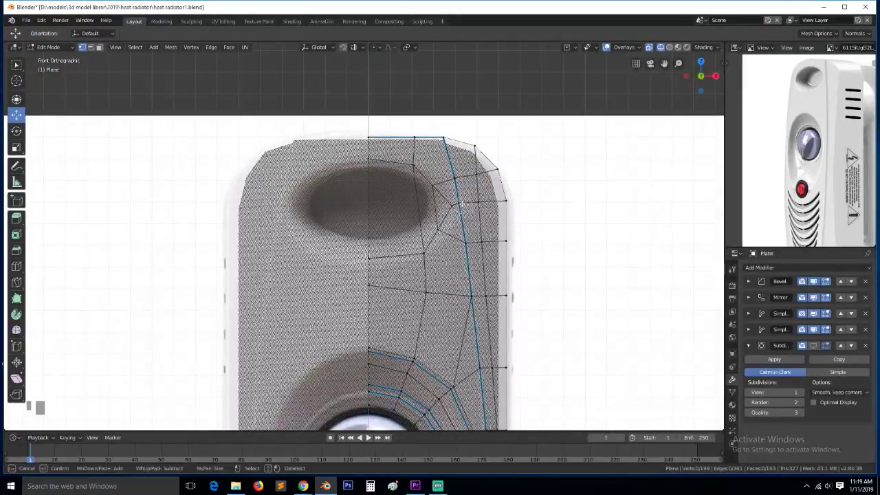
left_click(460, 204)
scroll(457, 204, "up", 2)
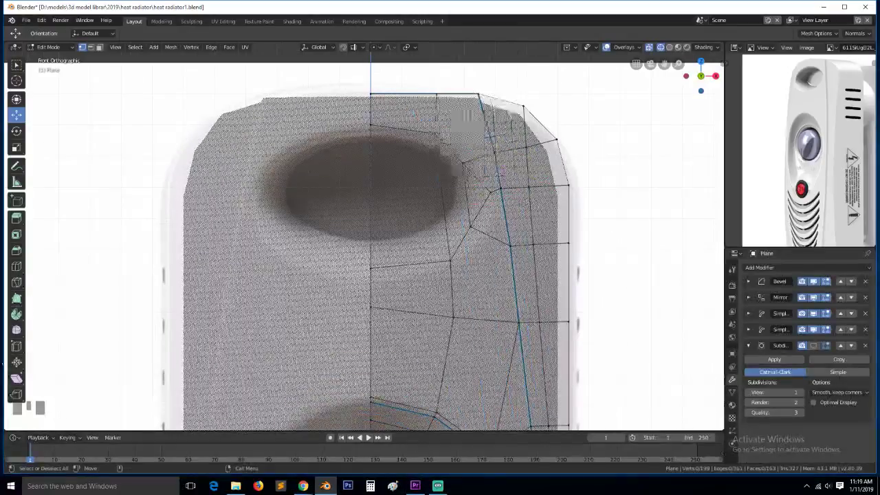
left_click(502, 192)
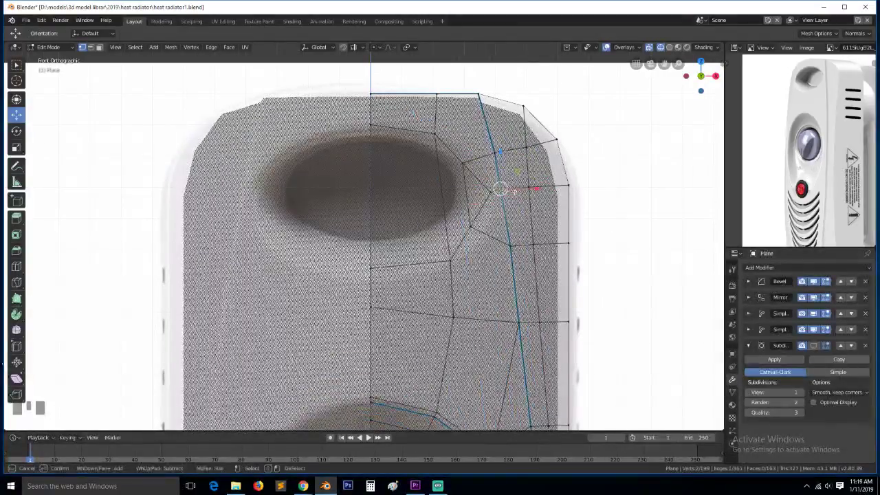
right_click(503, 192)
left_click_drag(535, 191, 537, 192)
key("alt+a")
Scale the midpoint vertices of the recess's upper and lower slanted edges farther apart to round the outline
key("c")
left_click_drag(472, 226, 466, 190)
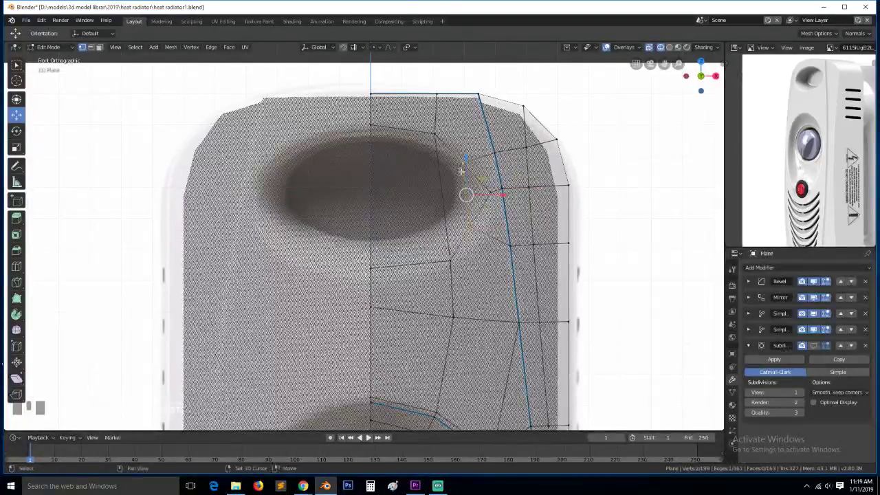
right_click(465, 191)
key("s")
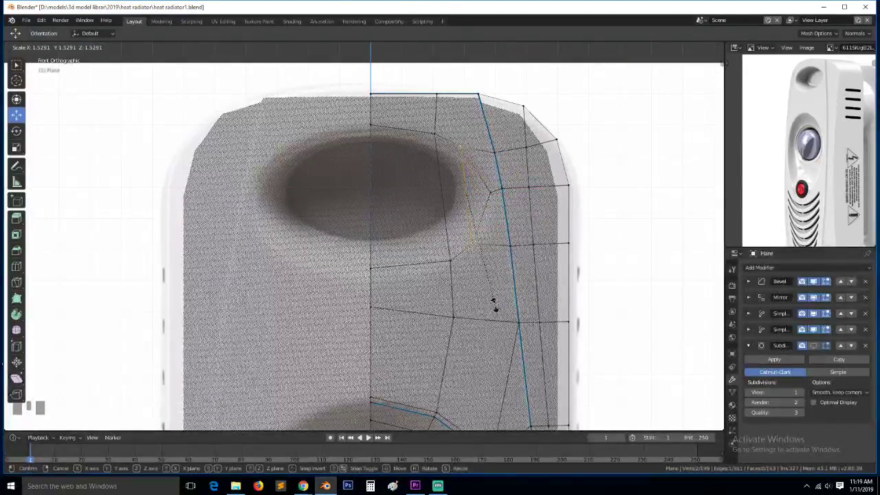
left_click(495, 296)
Edge-slide the vertical edge inside the handle recess toward the mirror centre by a factor of about 0.44
left_click(435, 164, "alt")
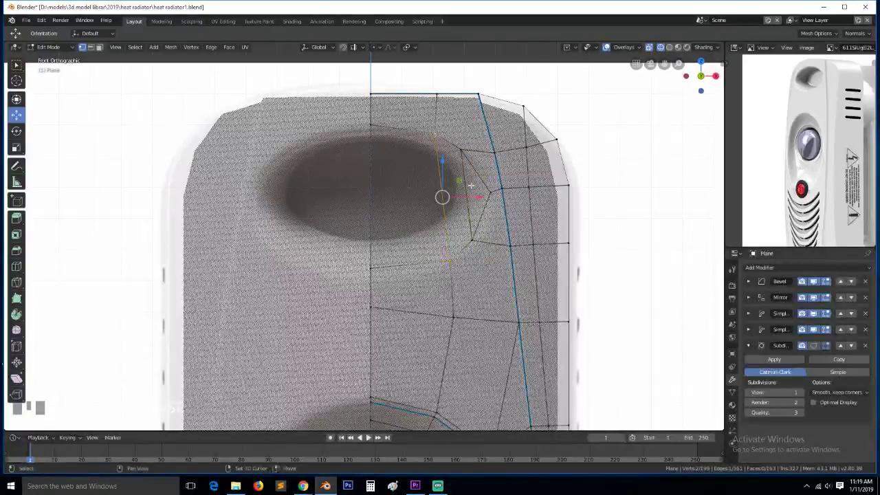
key("g")
key("g")
left_click(466, 247)
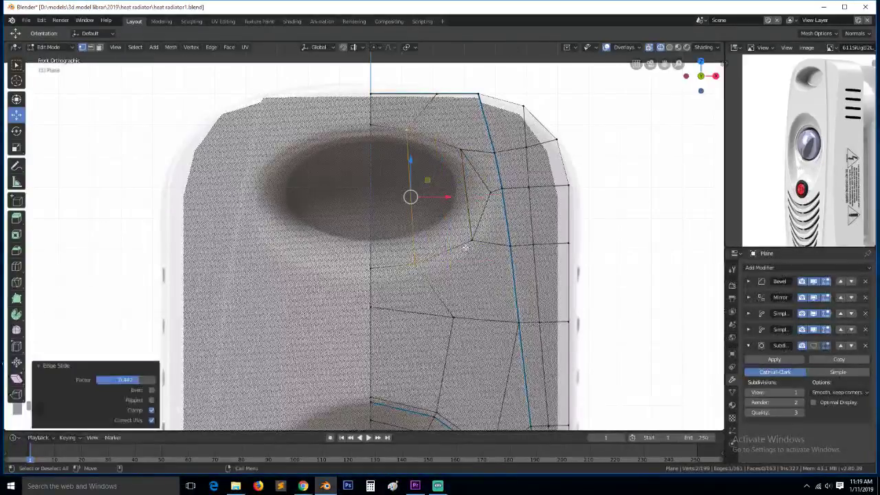
key("alt+a")
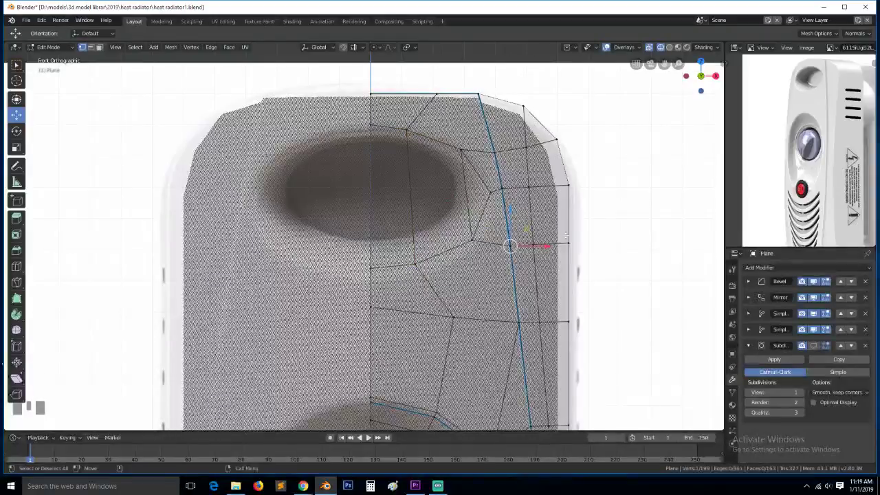
Slide the cross edge between the panel's outer side and the bevel-weighted edge at the recess's lower side downward by a factor of about 0.27
key("alt+a")
left_click(570, 242, "ctrl")
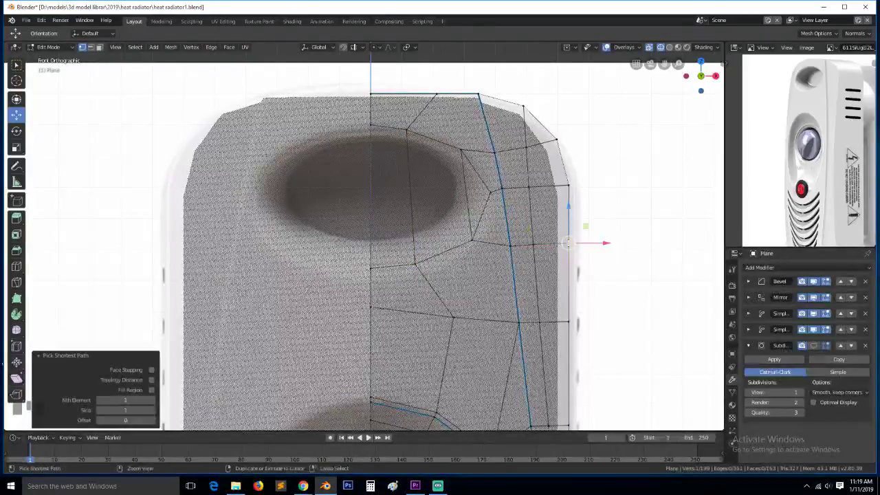
left_click(511, 246, "ctrl")
left_click_drag(542, 245, 541, 244)
key("g")
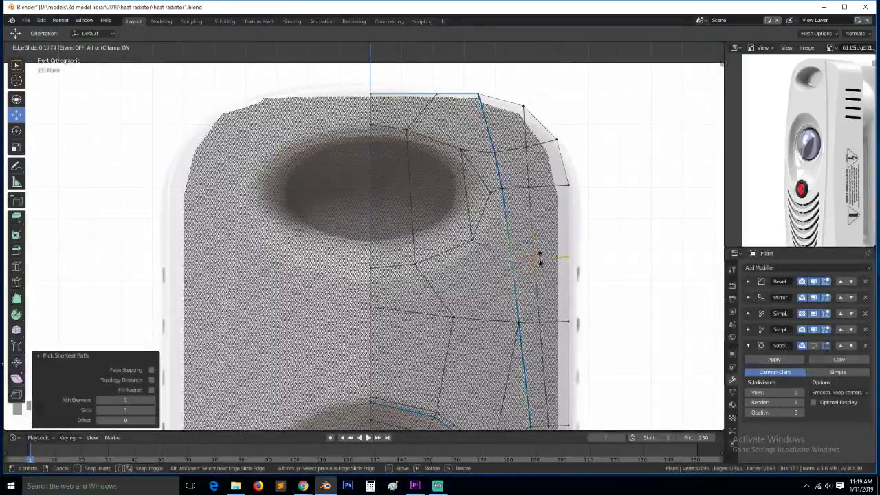
left_click(540, 266)
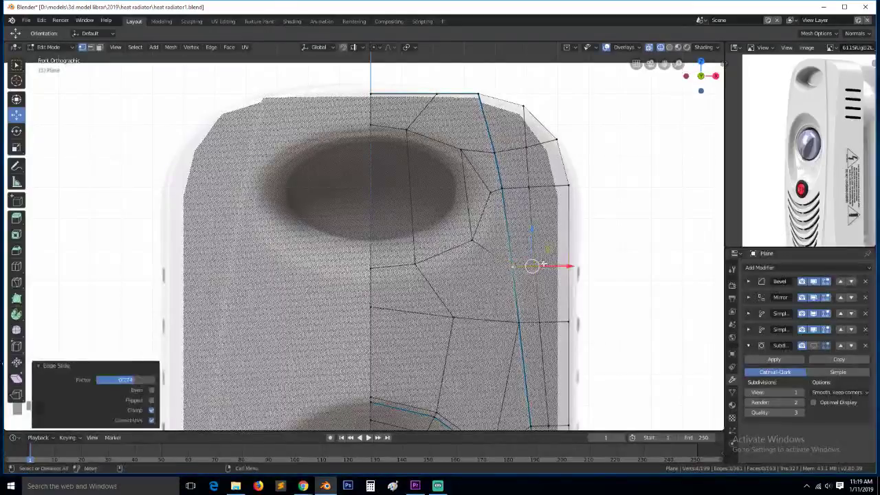
Connect the recess's lower slanted-edge midpoint vertex to the panel vertex on the cross edge below it
scroll(481, 308, "up", 2)
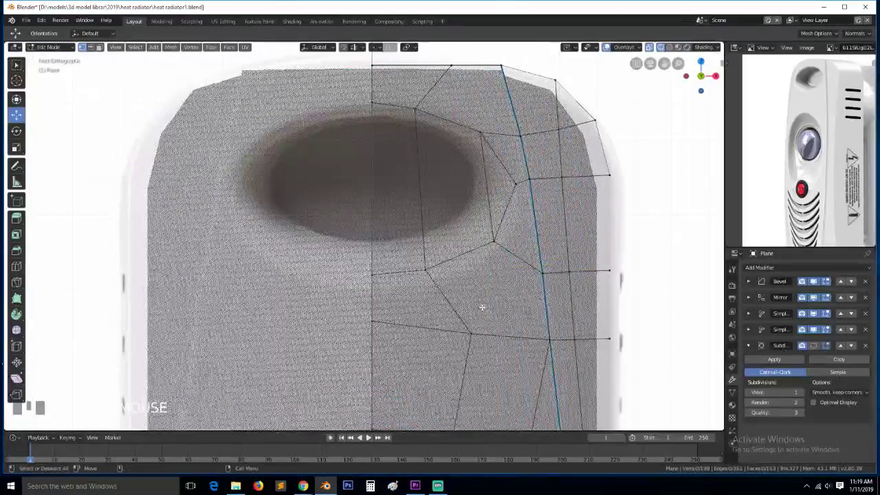
scroll(481, 309, "down", 3)
scroll(481, 308, "up", 2)
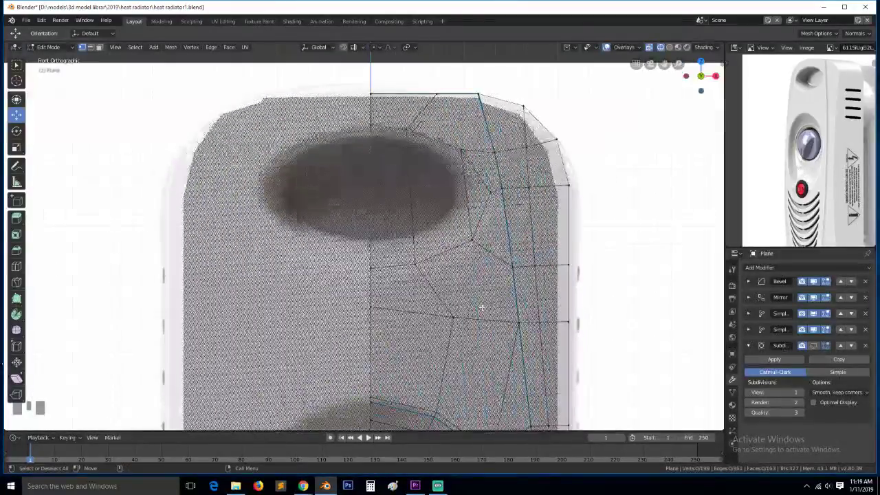
left_click(474, 242)
left_click(457, 307, "shift")
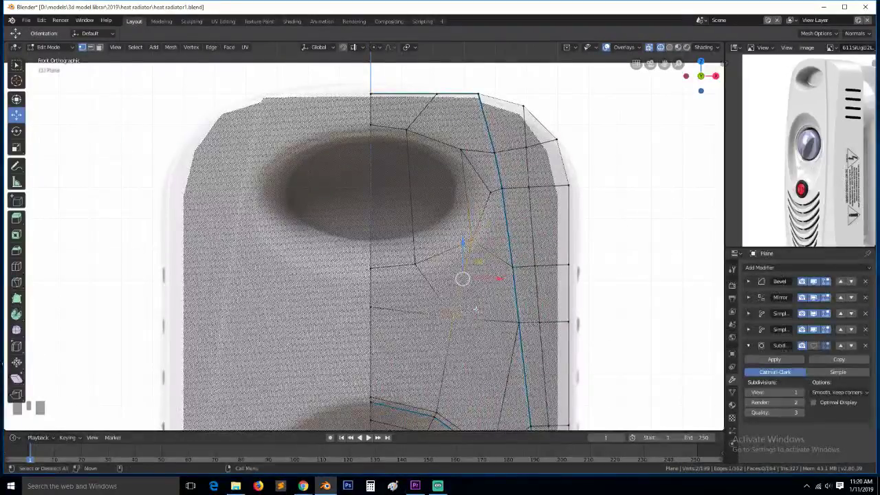
key("j")
key("alt+a")
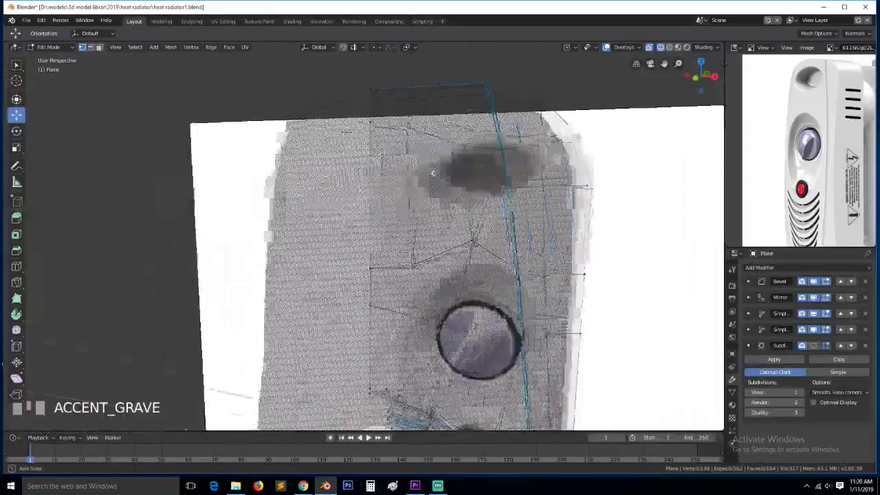
Connect the recess outline's upper outer vertex to the panel's top corner vertex with a new edge
middle_click_drag(468, 151, 433, 175)
key("grave")
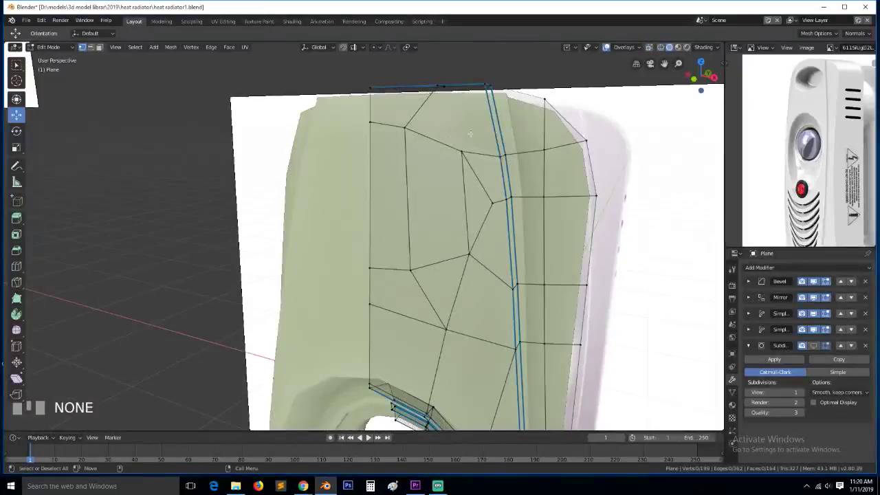
left_click(460, 152)
left_click(484, 88, "shift")
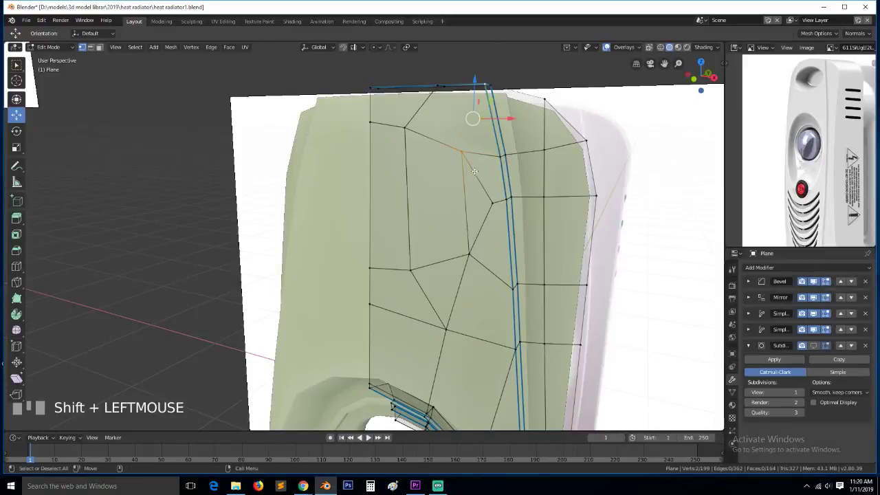
key("alt+a")
key("KP_1")
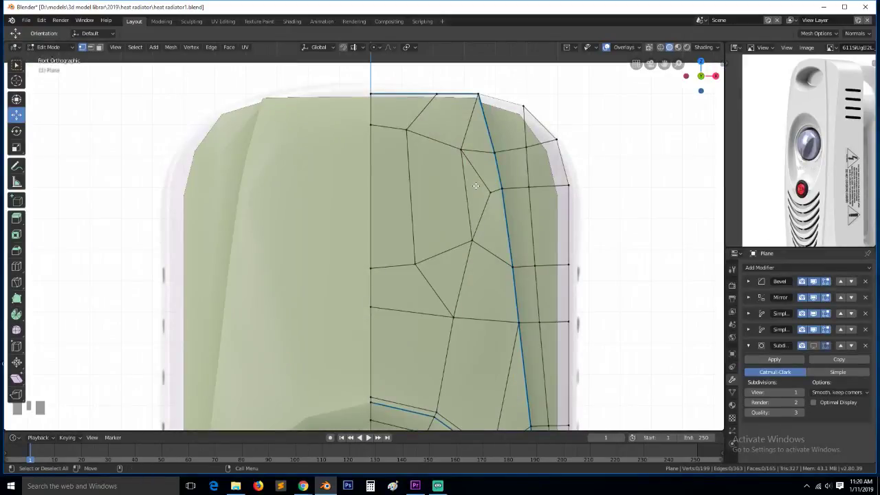
Select the three faces forming the half oval of the upper recess on the front panel
key("3")
left_click(390, 195)
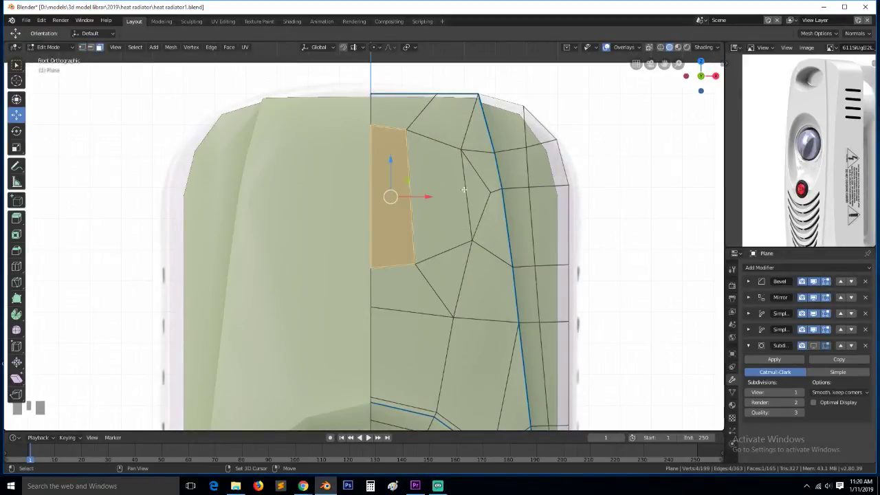
left_click(479, 190, "ctrl")
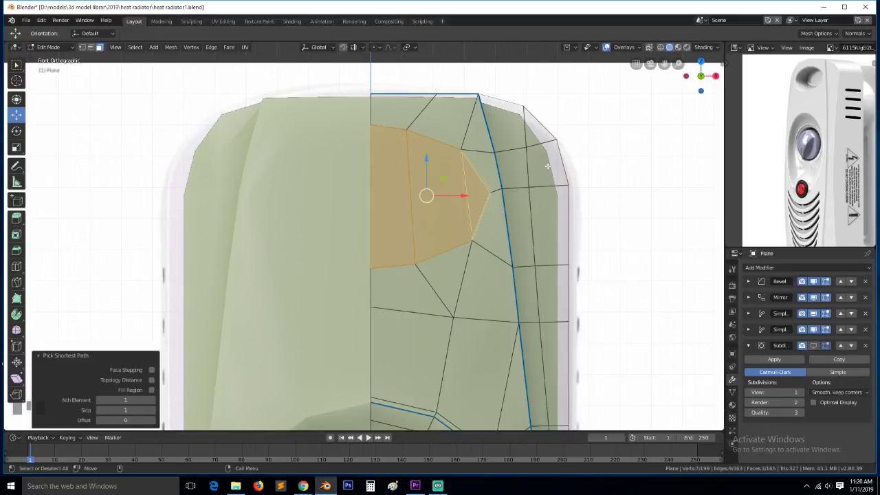
Try applying the Mirror modifier and insetting the full oval of recess faces by about 0.08 m
left_click(750, 297)
key("Tab")
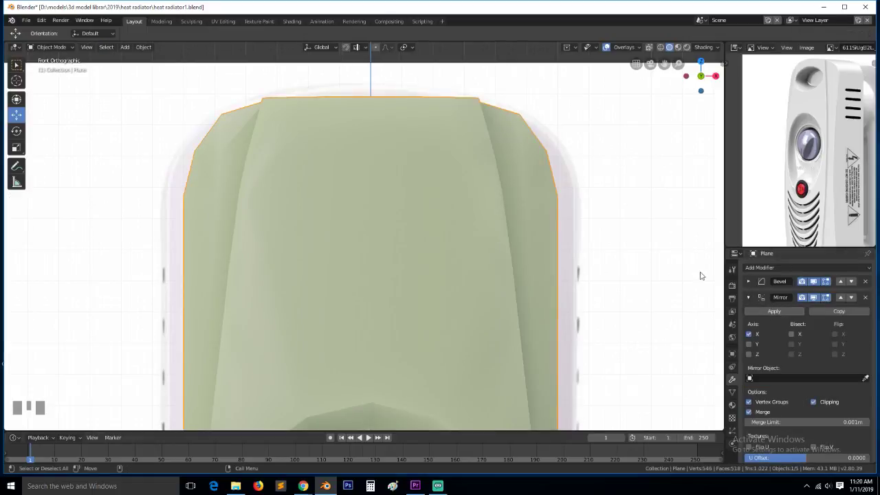
left_click(773, 312)
key("Tab")
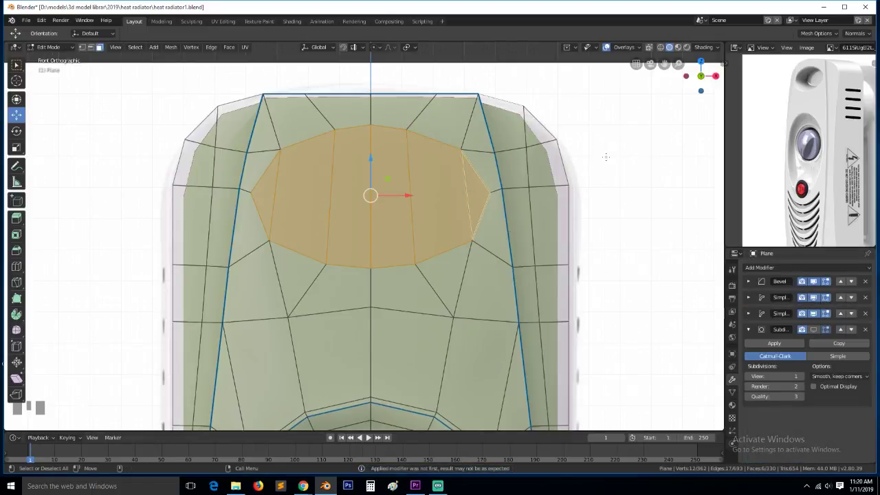
key("i")
left_click(589, 170)
middle_click_drag(589, 170, 498, 235)
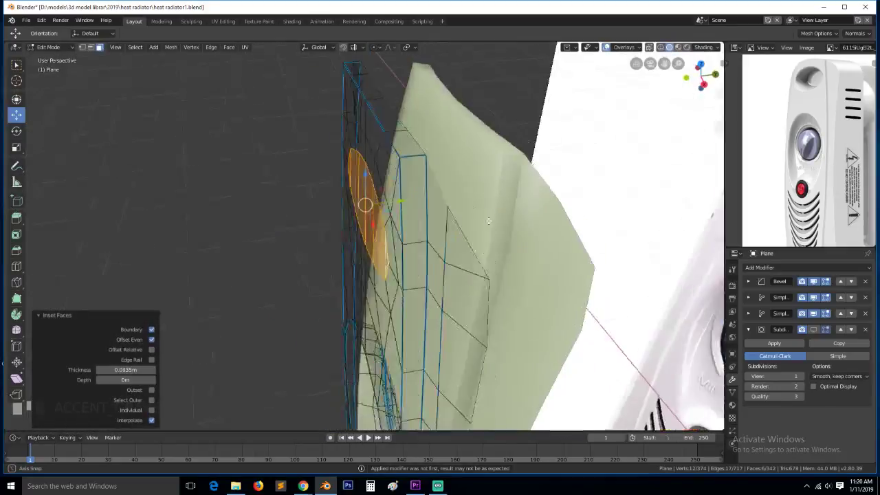
Undo the inset and the application of the Mirror modifier
key("ctrl+z")
key("grave")
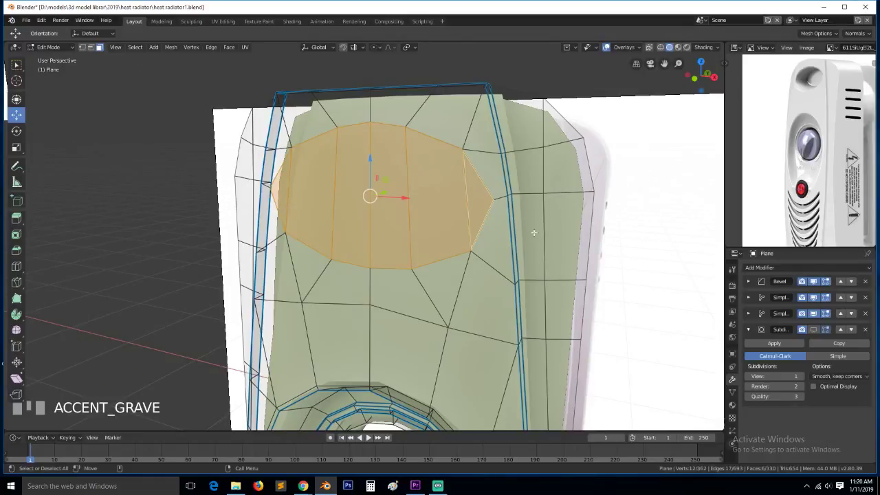
key("Tab")
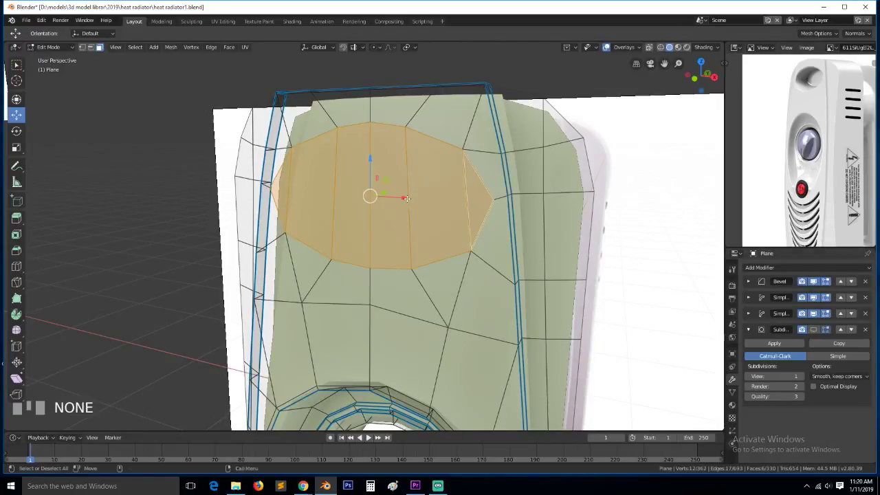
key("ctrl+z")
key("Tab")
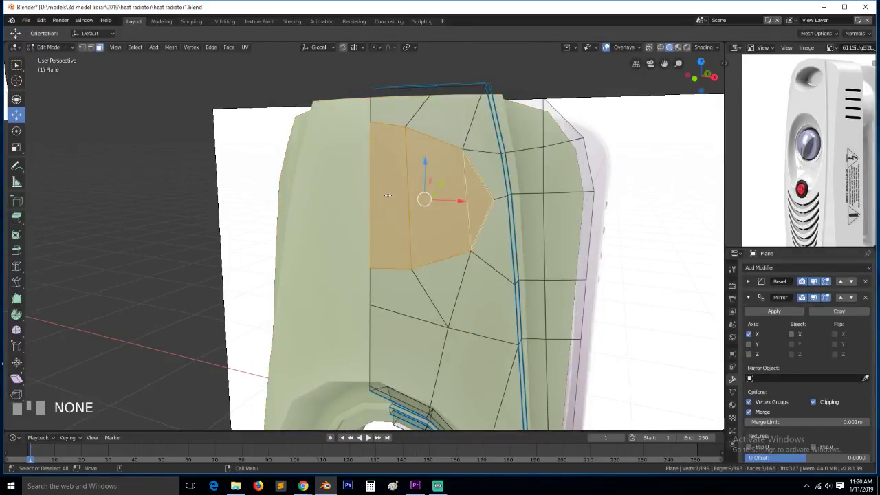
Try extruding the selected half-oval faces inward by about 0.34 m, then undo the extrusion
key("e")
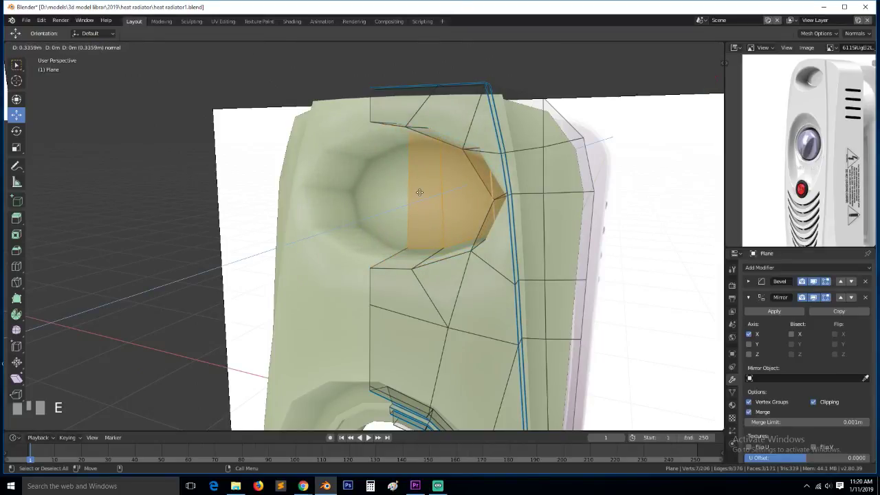
left_click(420, 192)
key("Tab")
scroll(425, 197, "up", 4)
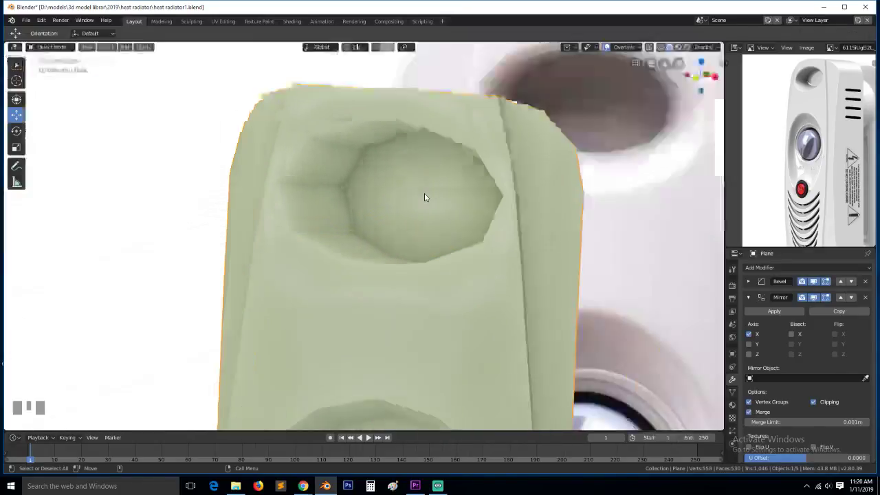
key("KP_1")
key("Tab")
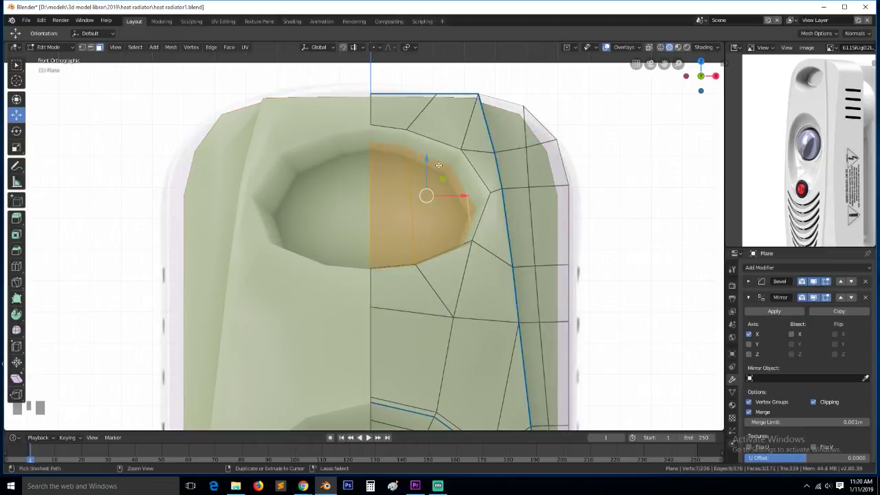
key("ctrl+z")
Extrude the half-oval faces inward by about 0.17 m in the side view to form the recess
key("KP_3")
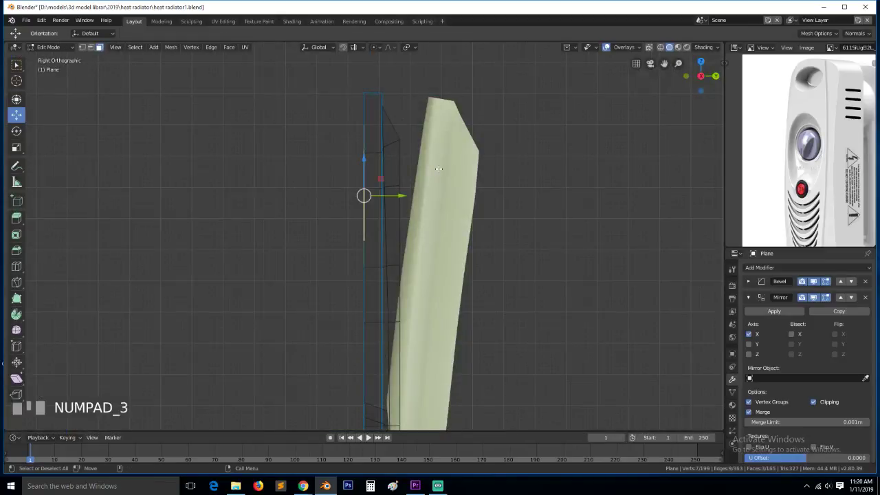
key("e")
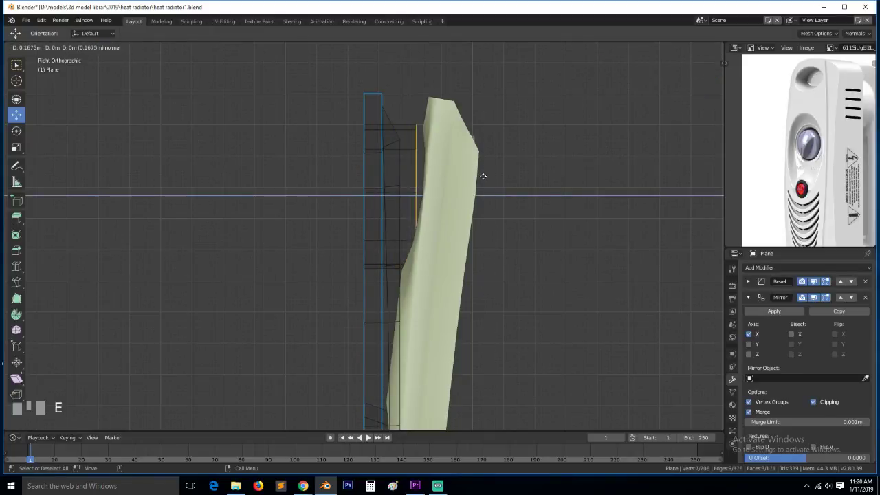
left_click(484, 176)
key("Tab")
key("KP_1")
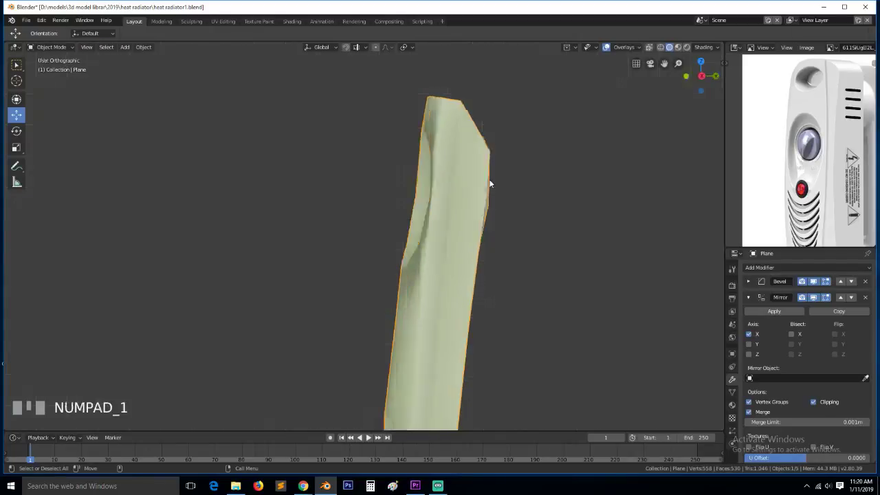
Give all edges of the recess's outer rim a bevel weight of 1
key("Tab")
key("2")
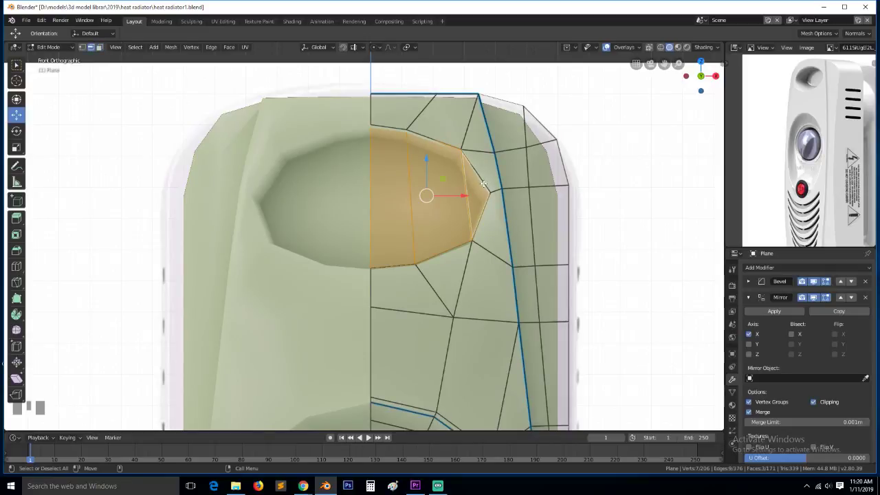
left_click(484, 181, "alt")
mouse_move(485, 182)
middle_mouse_down()
mouse_move(527, 197)
mouse_move(490, 185)
middle_mouse_up()
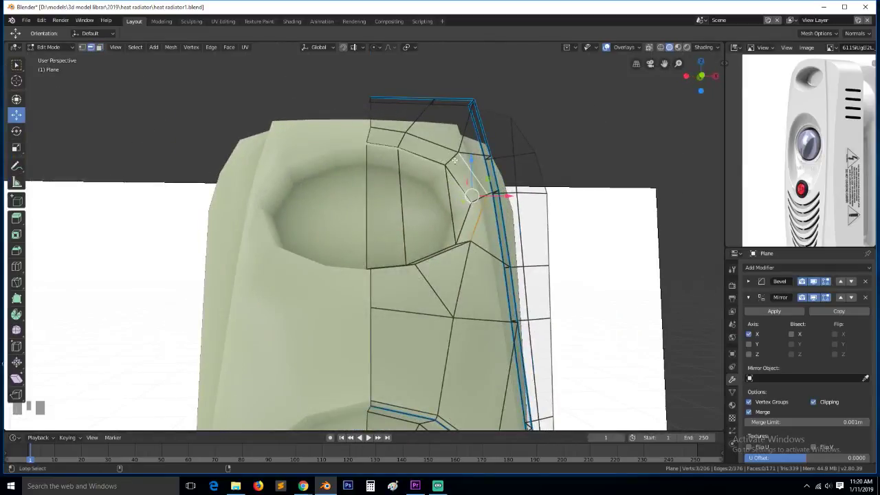
left_click(436, 145, "alt+shift")
middle_click_drag(436, 145, 440, 180)
left_click(434, 252, "alt+shift")
key("ctrl+e")
left_click(531, 259)
key("1")
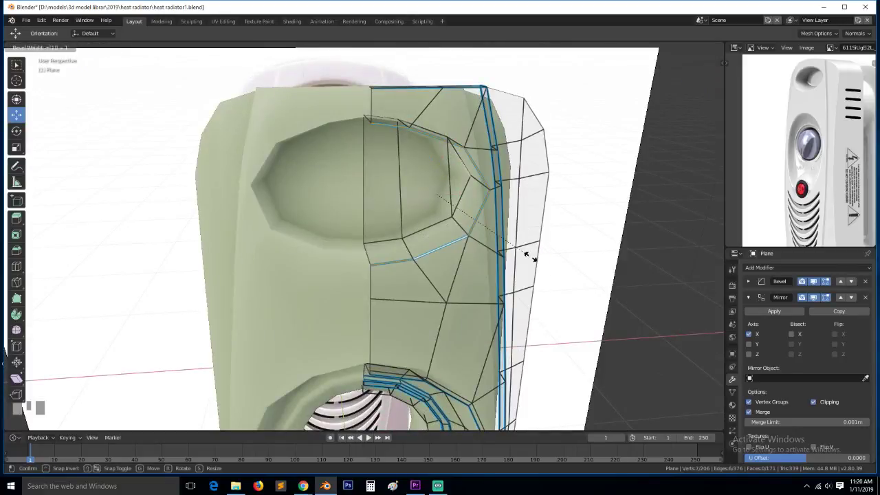
key("Return")
Give the edges around the recess's inner floor outline a bevel weight of 1
left_click(434, 227, "alt")
middle_click_drag(433, 227, 459, 169)
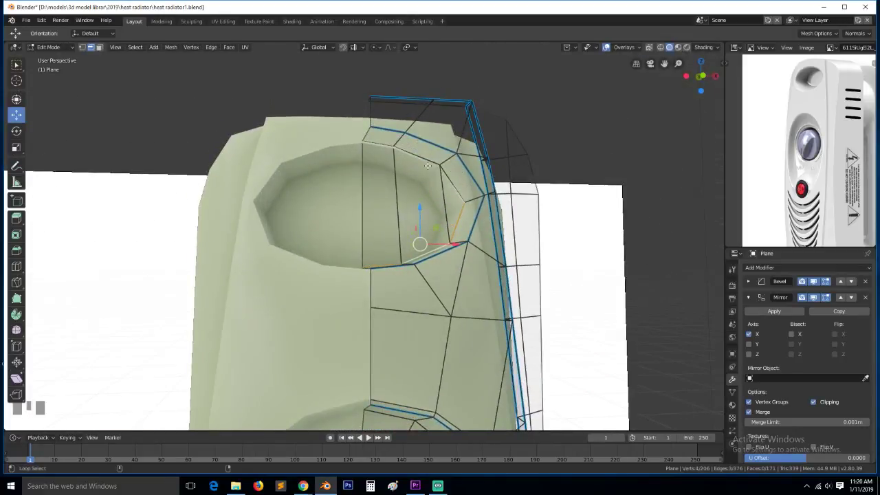
left_click(428, 166, "alt+shift")
key("ctrl+e")
left_click(472, 208)
key("1")
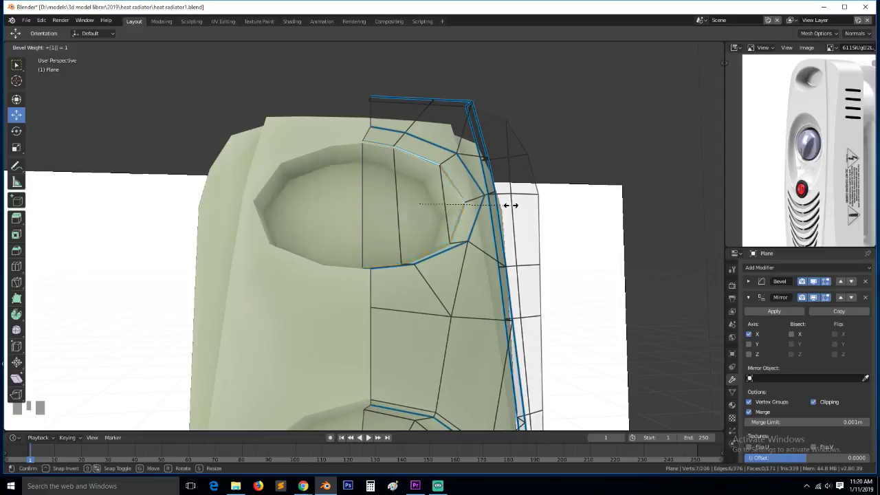
left_click(511, 206)
Collapse the Mirror modifier settings and enable the Subdivision modifier's viewport display
key("grave")
middle_click_drag(513, 213, 450, 238)
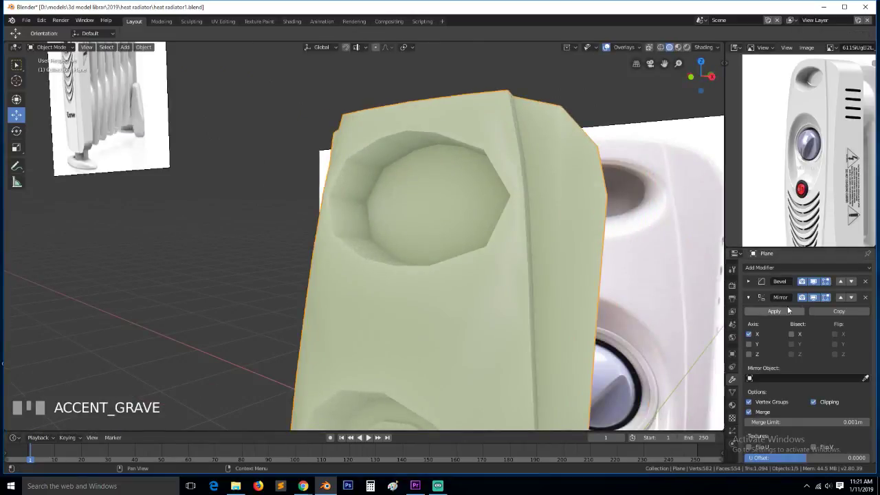
left_click(749, 299)
left_click(814, 346)
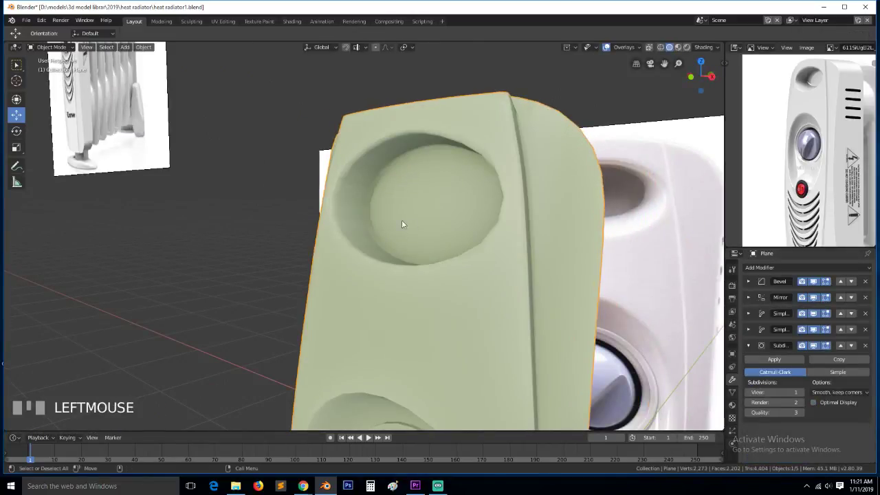
key("grave")
middle_click_drag(401, 220, 480, 230)
Inspect the smoothed recess from the front and save the file
key("KP_1")
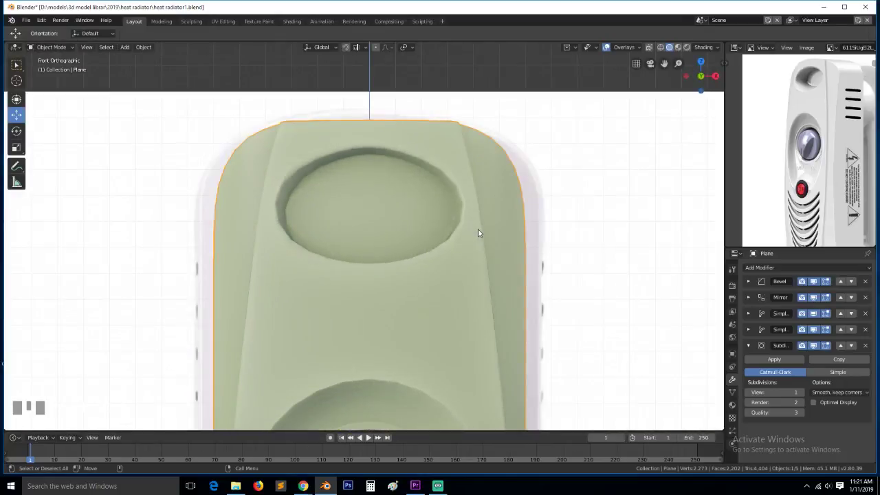
scroll(450, 218, "up", 3)
key("ctrl+s")
scroll(486, 187, "down", 2)
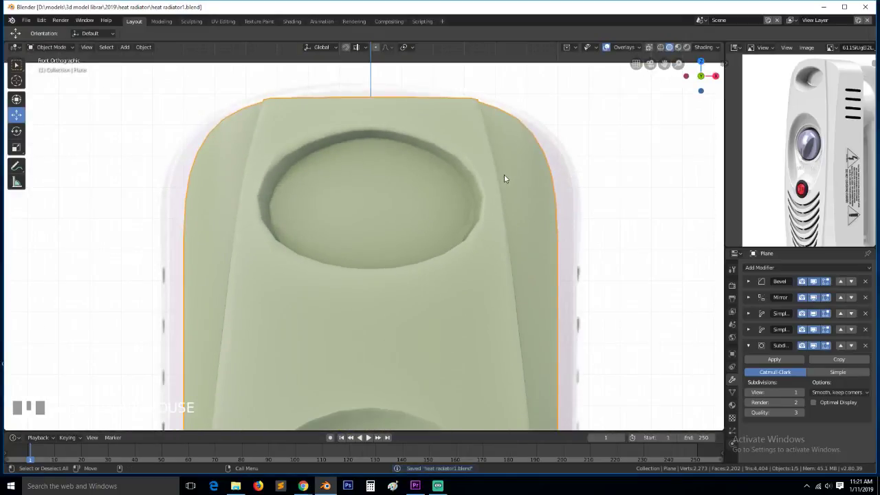
Try a viewport subdivision level of 2, then set it back to 1
left_click(802, 393)
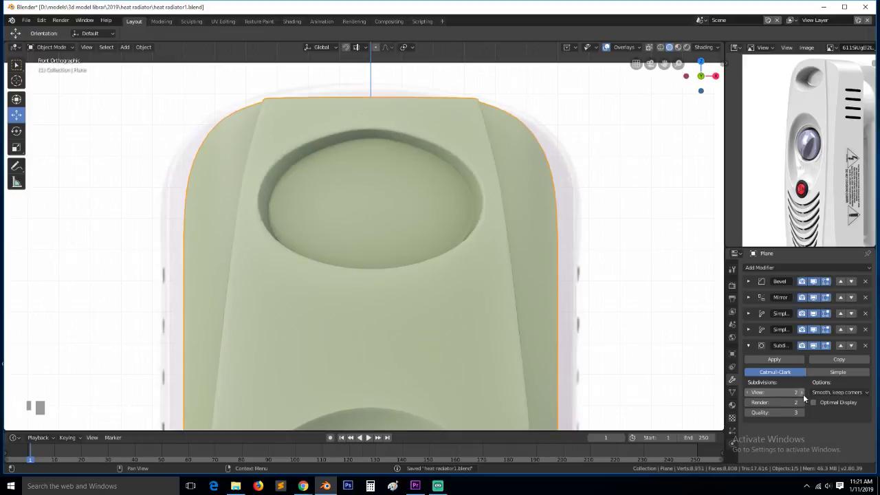
left_click(748, 395)
key("grave")
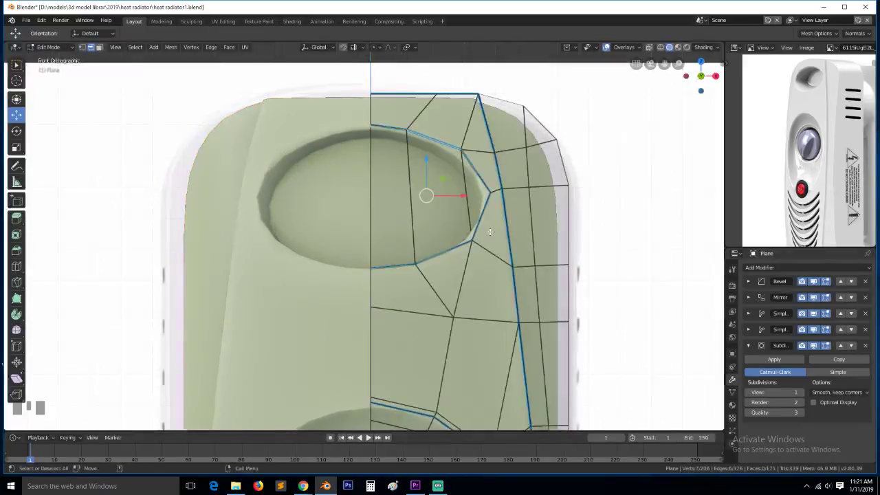
middle_click_drag(490, 233, 461, 246)
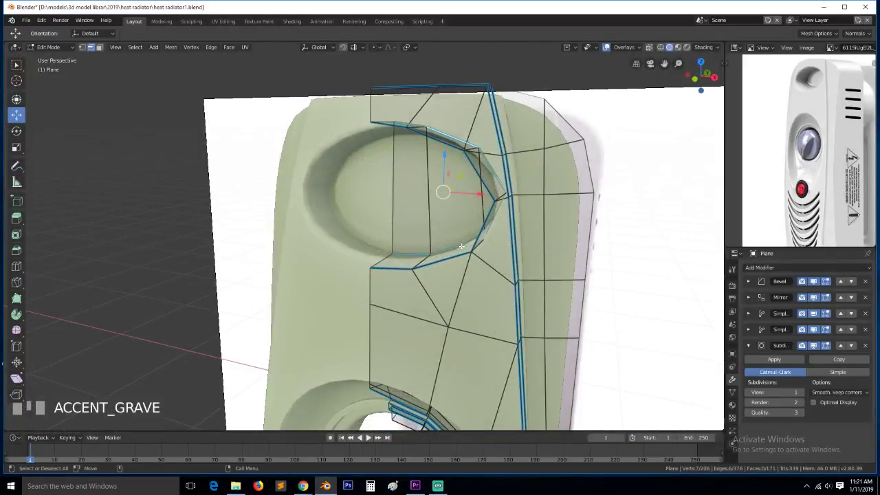
Merge the side strip's upper middle vertex into the rounded corner's outline vertex above it, using At Last
key("KP_1")
key("alt+a")
key("1")
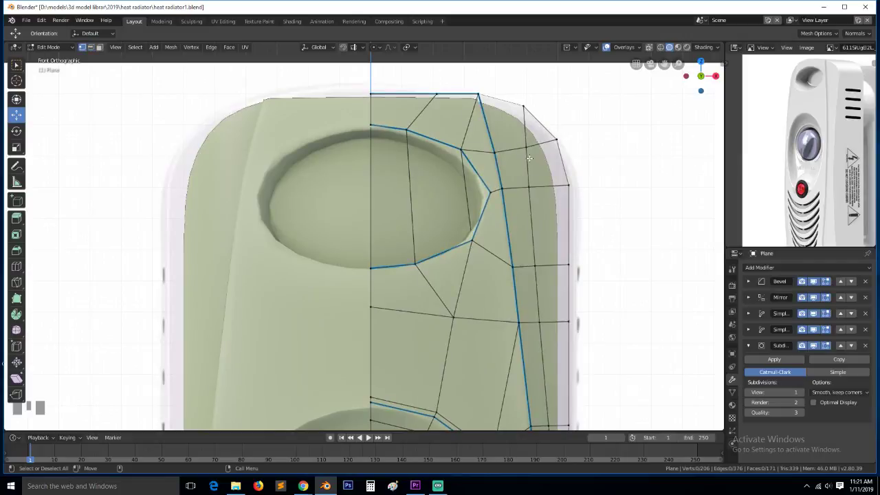
left_click(528, 151)
key("KP_Decimal")
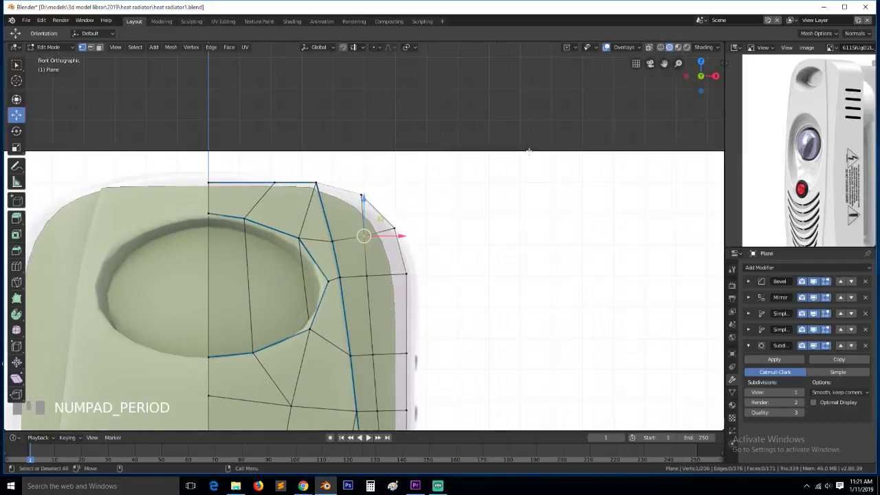
scroll(371, 227, "up", 2)
middle_click_drag(372, 227, 379, 210)
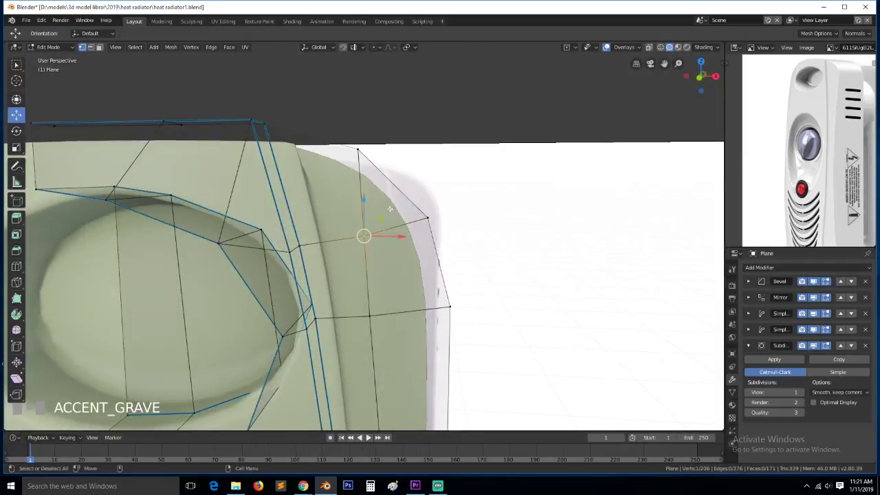
left_click(380, 210, "shift")
key("m")
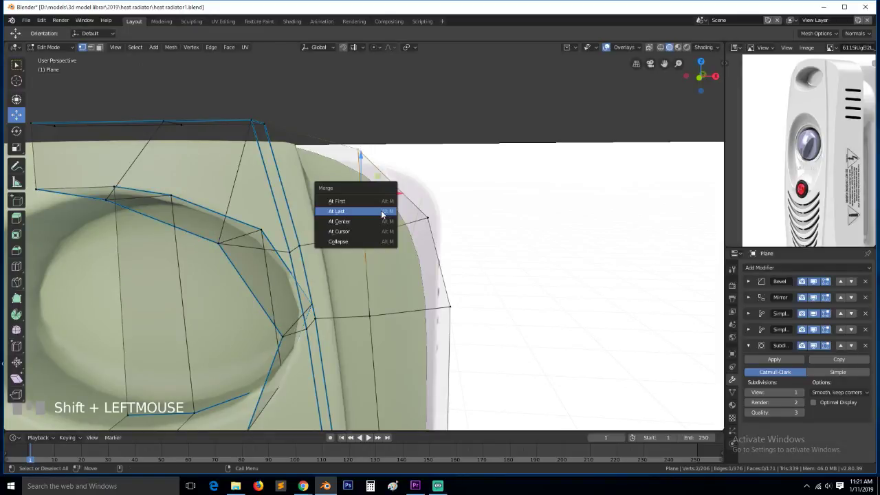
left_click(377, 210)
Slide the side strip's two vertices beside the recess upward along their edges by a factor of about -0.273, then check the smoothed shape
left_click(298, 249)
left_click(287, 256, "ctrl")
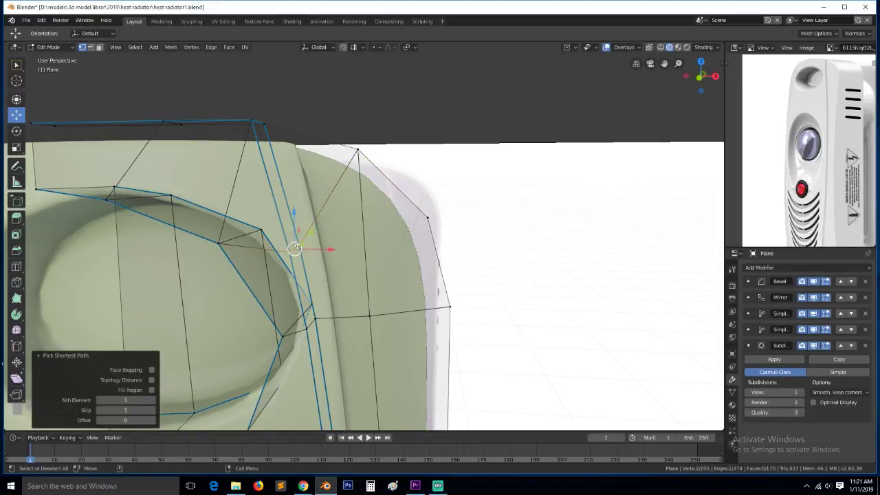
key("KP_1")
key("g")
key("g")
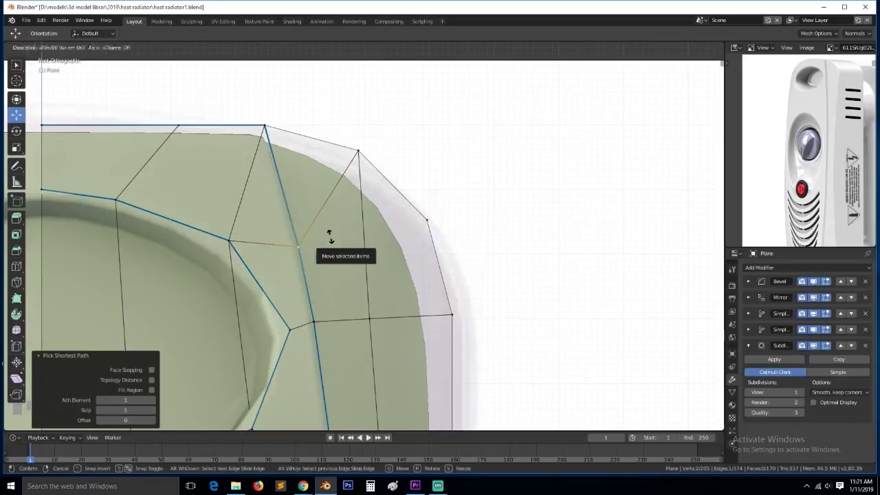
left_click(322, 220)
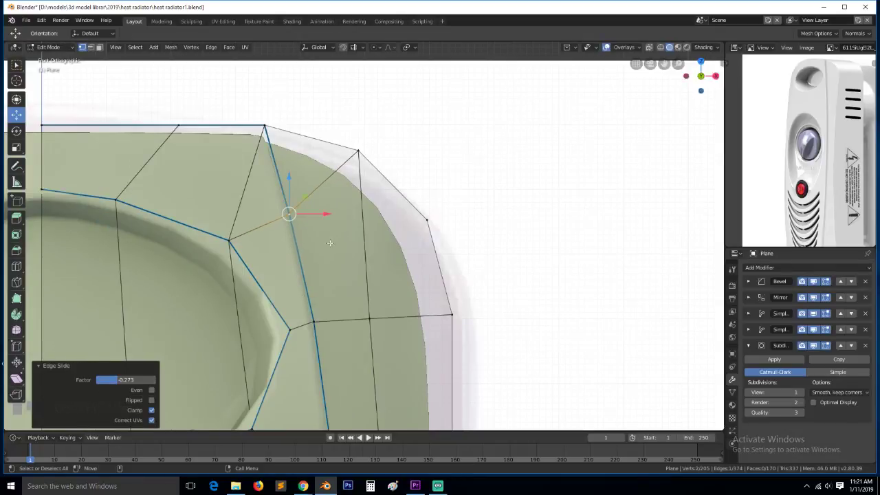
scroll(321, 221, "down", 3)
key("a")
scroll(339, 256, "down", 3)
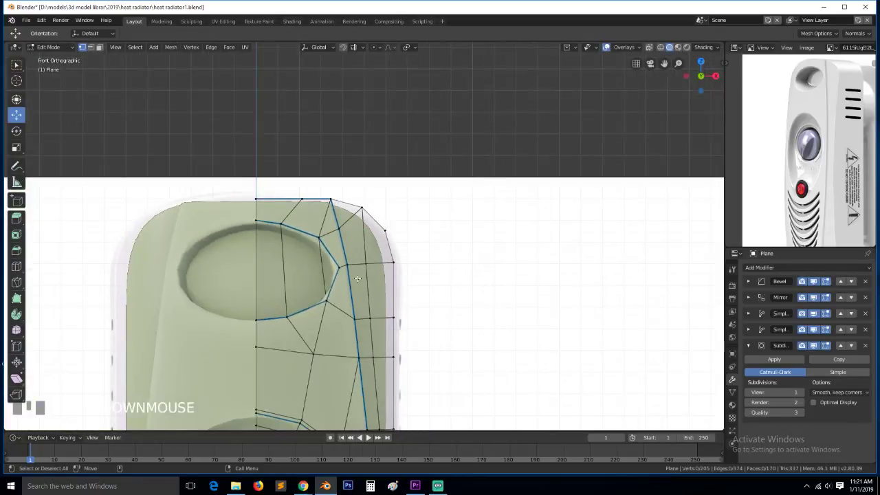
key("Tab")
key("Tab")
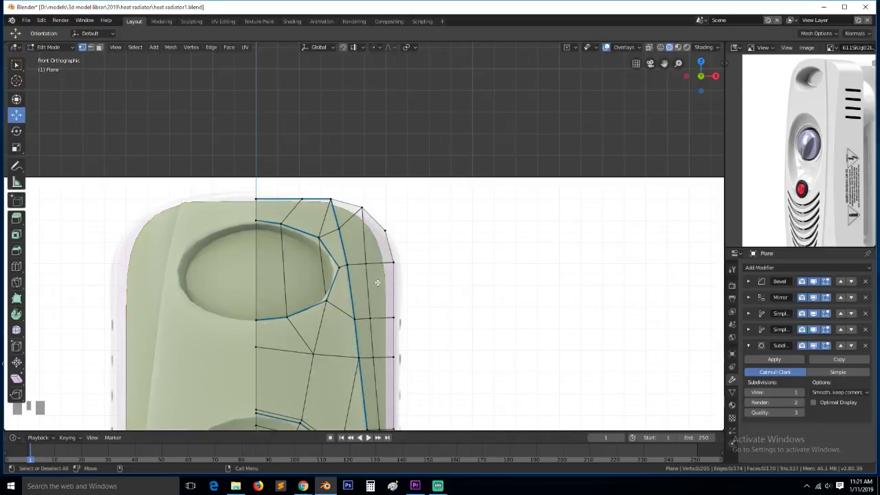
In see-through display, select the same two strip vertices and move them about 0.0085 m outward along X
key("alt+z")
key("c")
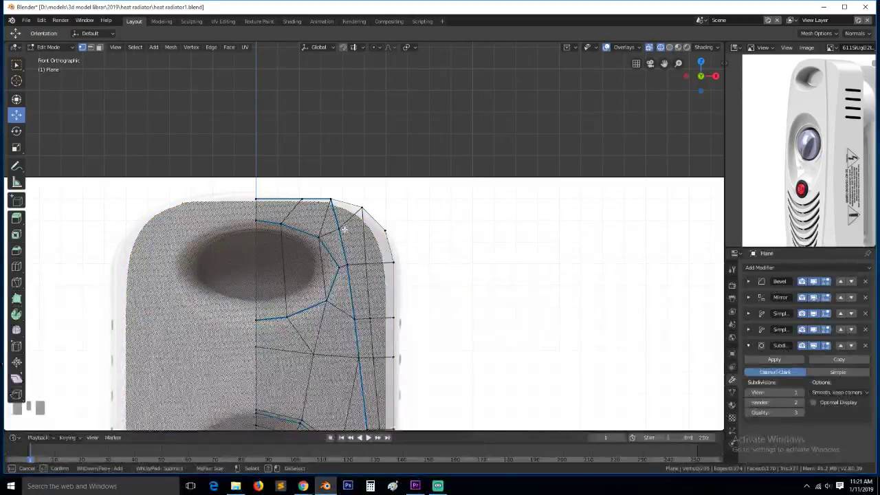
key("Escape")
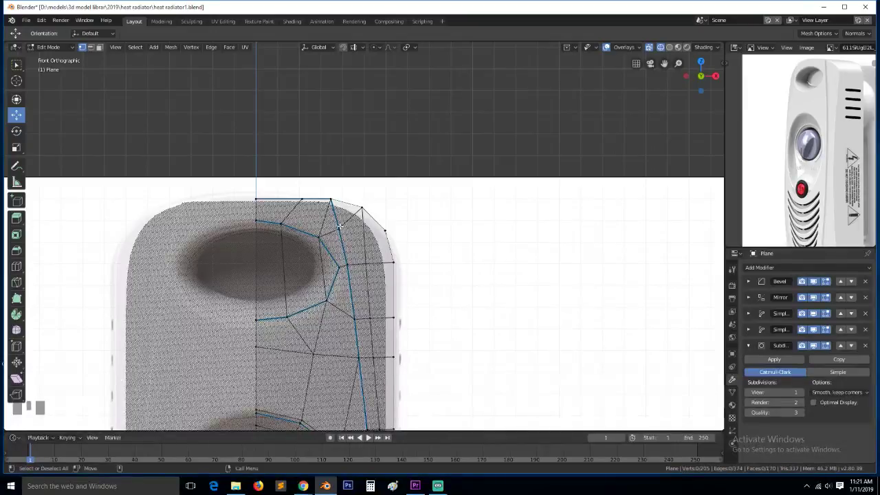
key("c")
right_click(363, 217)
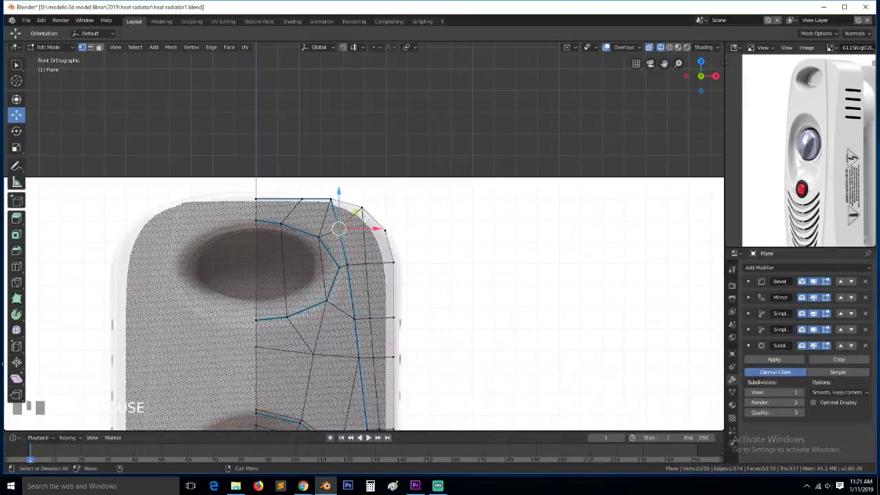
left_click_drag(370, 227, 372, 227)
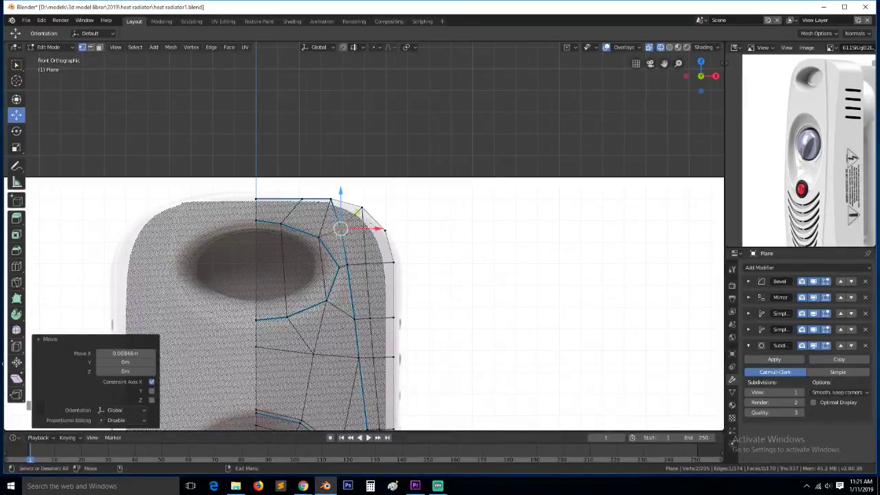
key("alt+a")
key("Tab")
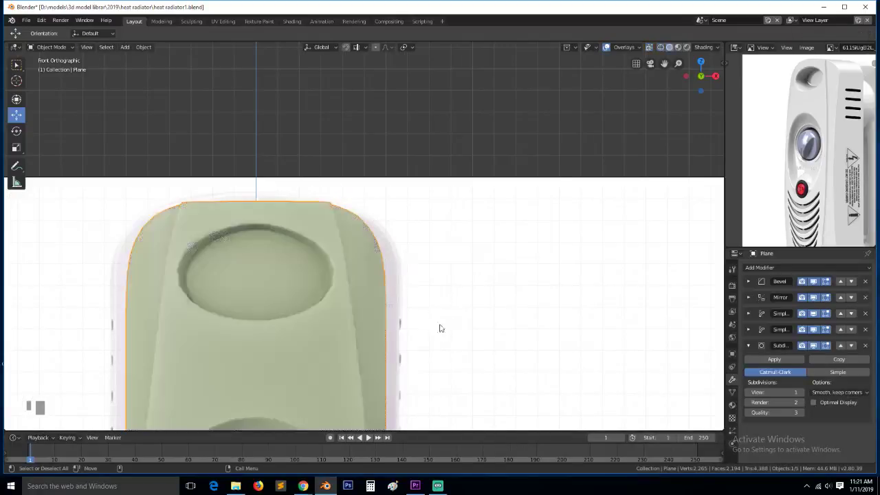
Inspect the upper part of the smoothed panel in Object Mode and save the file
scroll(440, 326, "down", 2)
scroll(413, 334, "up", 3)
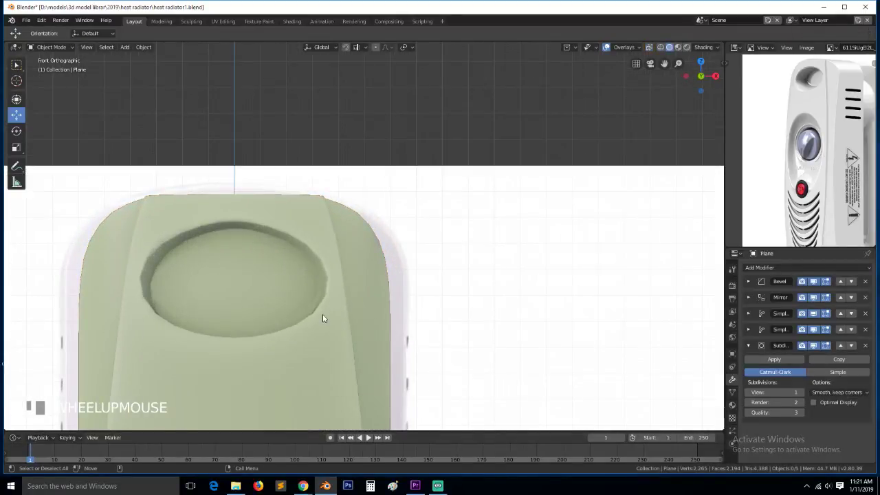
scroll(324, 318, "down", 4)
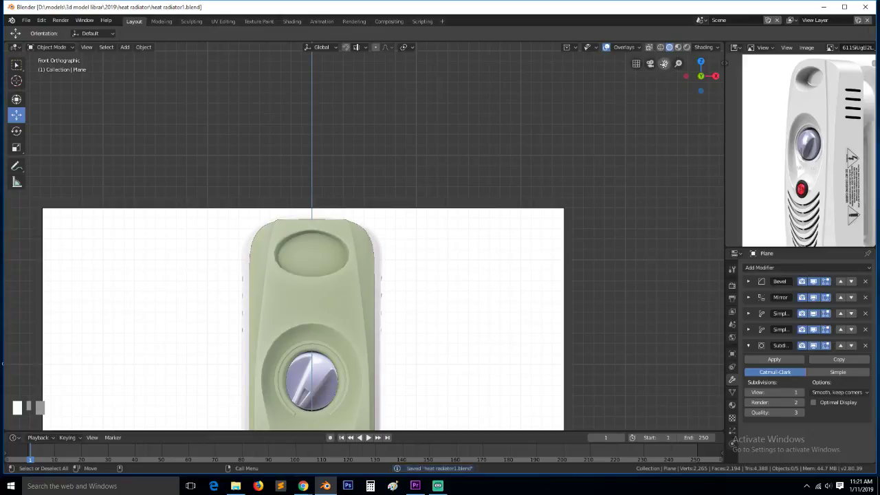
Compare the panel with the front reference image in wireframe display and return to solid display
left_click_drag(668, 68, 674, 9)
key("z")
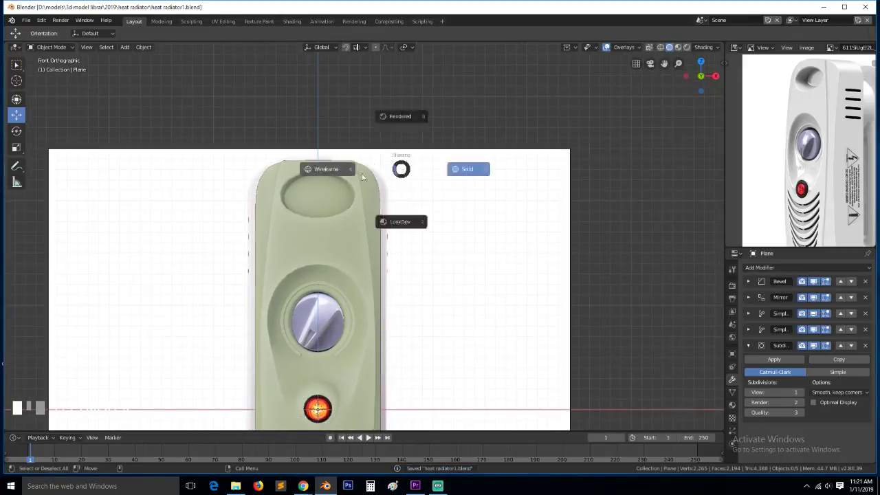
left_click(323, 173)
key("z")
left_click(456, 190)
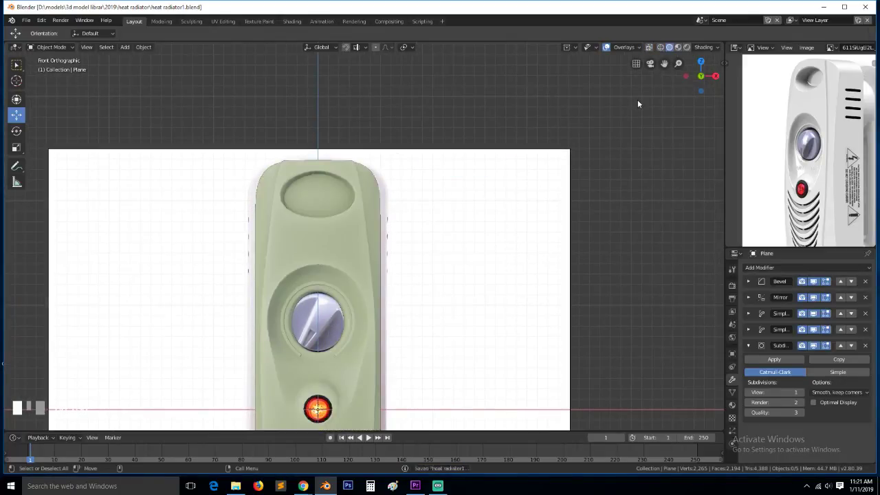
Examine the rim around the small round button hole up close, from the front and at an angle
left_click_drag(665, 64, 695, 2)
scroll(461, 357, "down", 1)
scroll(461, 356, "up", 6)
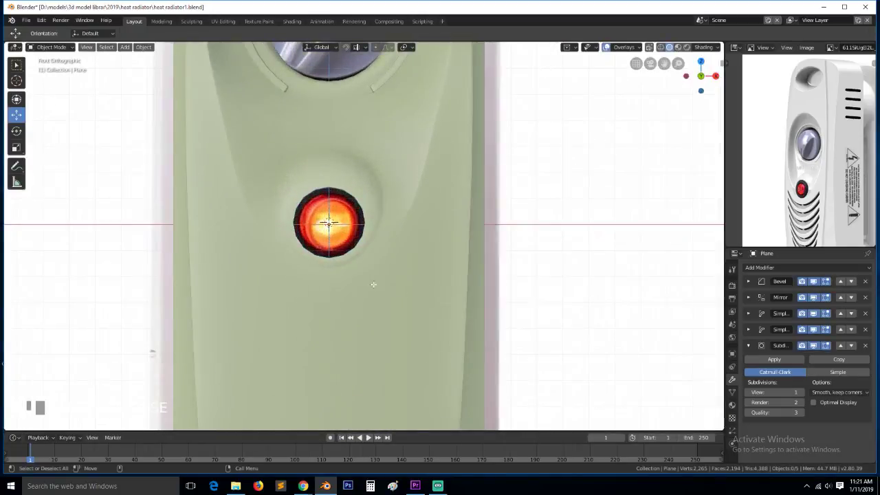
key("Tab")
key("Tab")
middle_click_drag(340, 308, 388, 304)
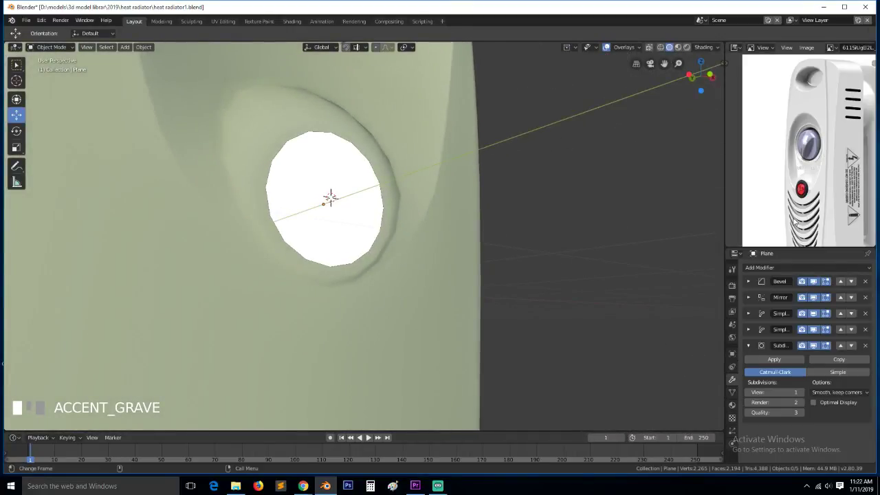
scroll(795, 210, "up", 3)
Try an extra loop cut beside the small button hole, check the smoothed result, and undo it
key("Tab")
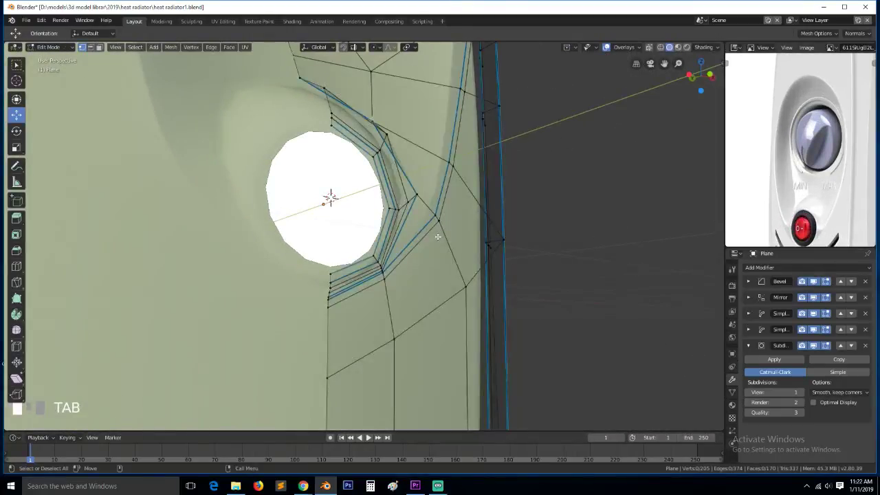
middle_click_drag(436, 234, 442, 291)
key("ctrl+r")
left_click(424, 193)
scroll(434, 219, "down", 4)
key("Tab")
scroll(433, 229, "down", 3)
key("grave")
key("Tab")
key("Tab")
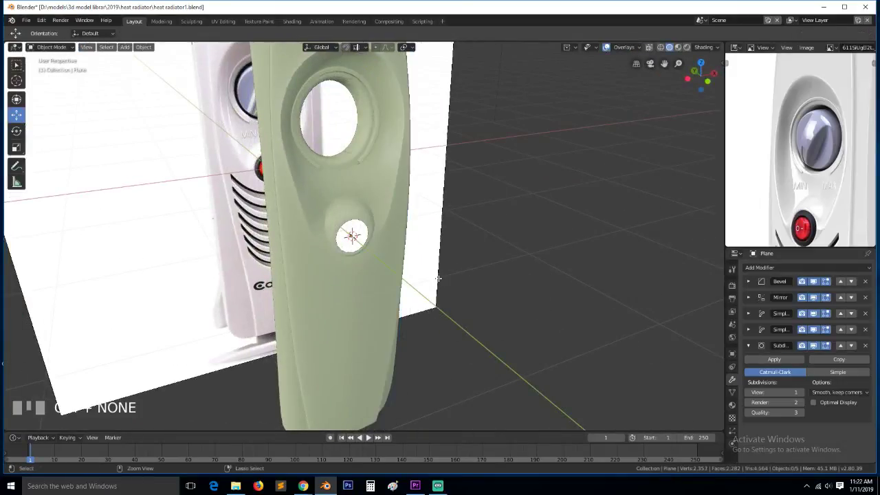
key("ctrl+z")
key("ctrl+z")
Move the upper corner vertex of the creased outline around the small button recess slightly upward in front view
key("Tab")
key("grave")
middle_click_drag(432, 286, 392, 186)
key("Tab")
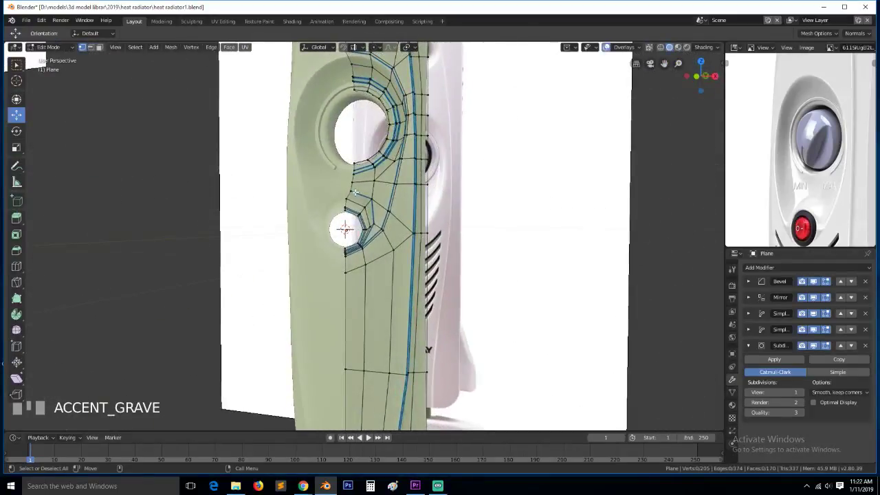
left_click(354, 192)
key("KP_1")
scroll(352, 187, "up", 6)
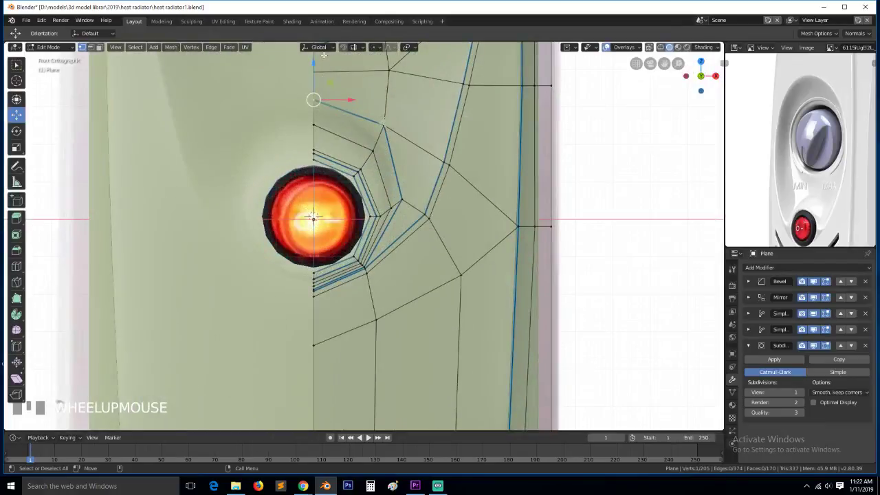
left_click(382, 123)
left_click_drag(381, 89, 380, 85)
Select the edge above the small button hole, just inside the creased outline, and slide it slightly outward
middle_click_drag(380, 86, 320, 112)
left_click(326, 122)
left_click(350, 150, "ctrl")
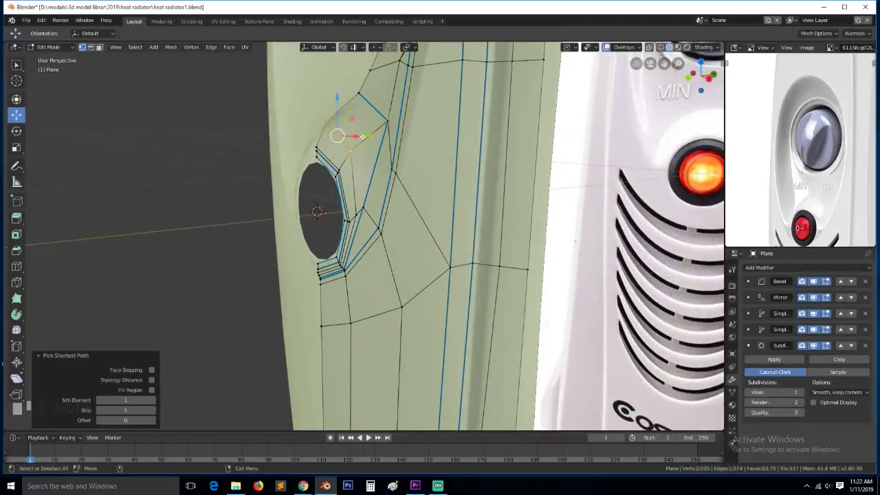
key("g")
key("g")
left_click(369, 128)
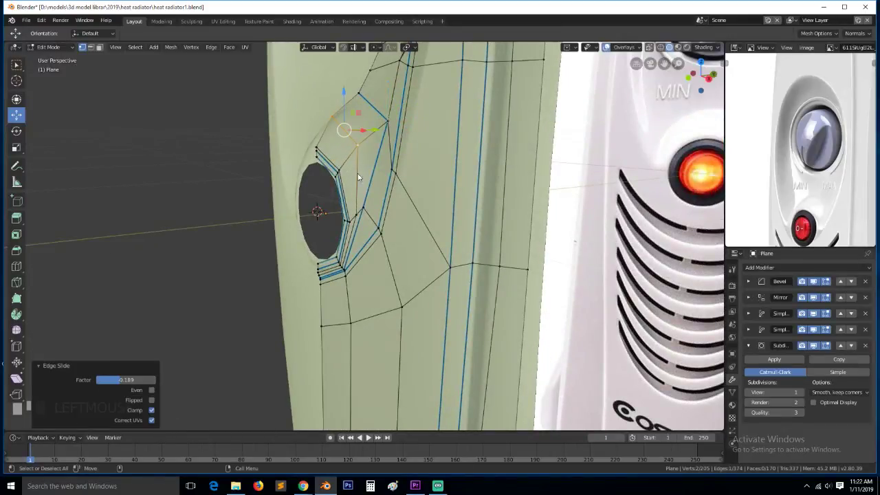
Check the smoothed button recess from the front in Object Mode and save the file
key("Tab")
key("KP_1")
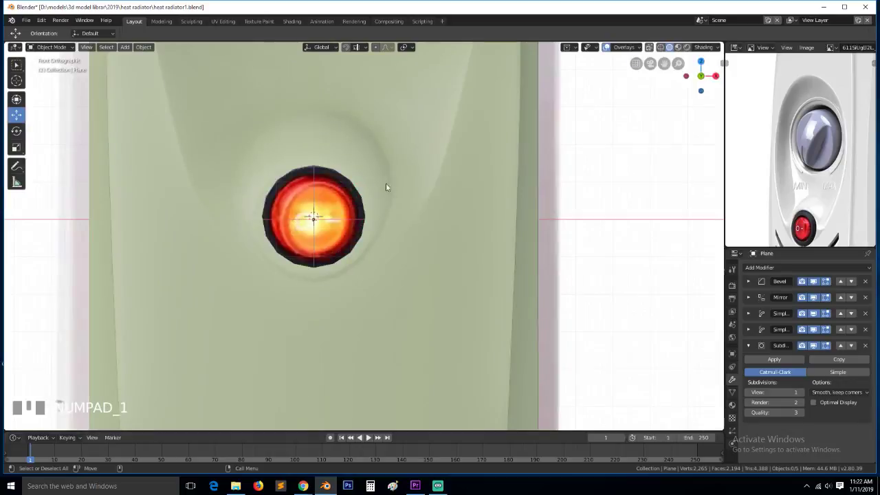
scroll(388, 186, "down", 7)
key("ctrl+s")
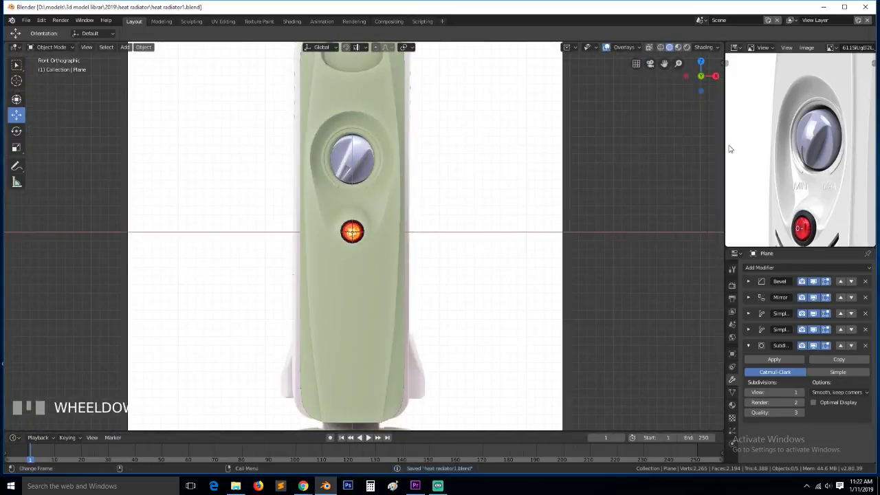
Show the curved vent slots below the red button in the side reference image and save the file again
scroll(802, 115, "down", 5)
scroll(802, 115, "up", 5)
middle_click_drag(802, 116, 825, 152)
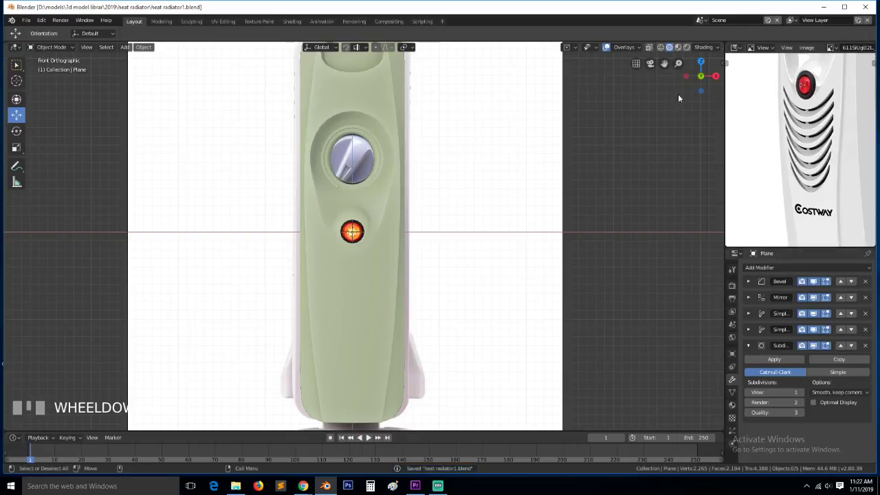
key("ctrl+s")
Disable the viewport display of the Subdivision and Bevel modifiers and edit the panel mesh in wireframe display
left_click(813, 346)
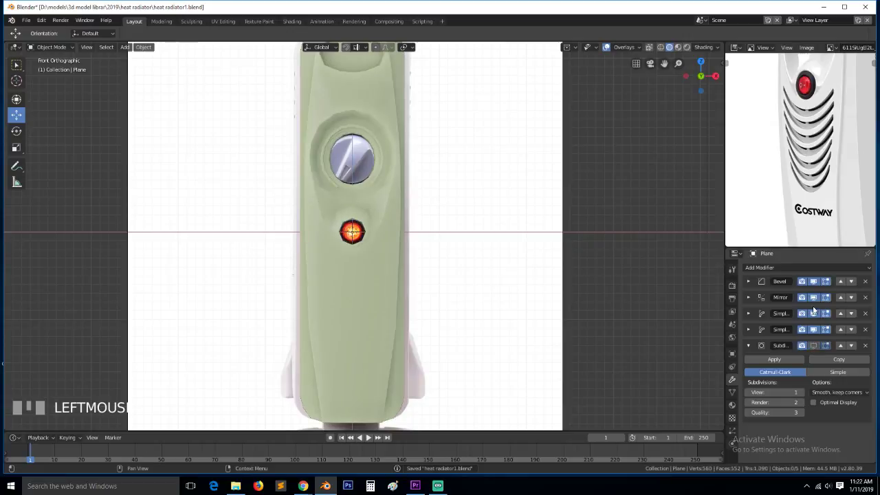
left_click(814, 281)
key("Tab")
scroll(403, 333, "up", 2)
key("z")
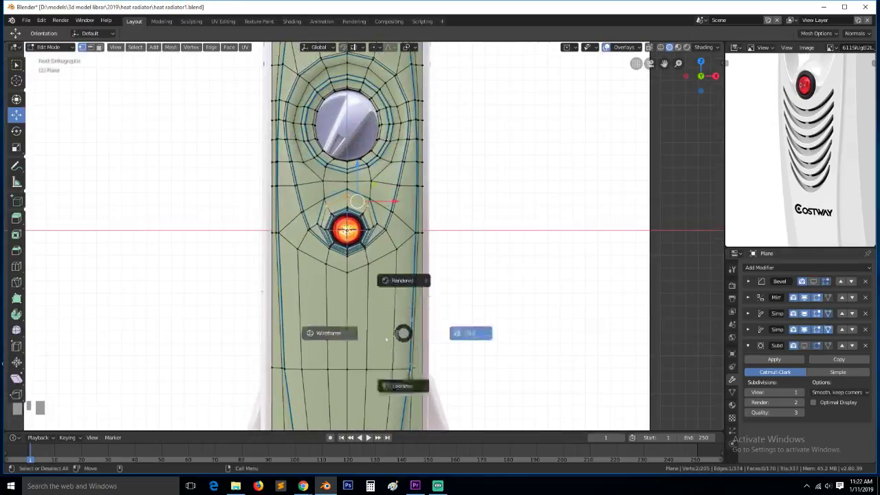
left_click(331, 331)
Slide the centre-line vertex below the button up to the top vent slot and adjust the neighbouring vertex toward the slot's curve
scroll(347, 234, "up", 3)
left_click(334, 299)
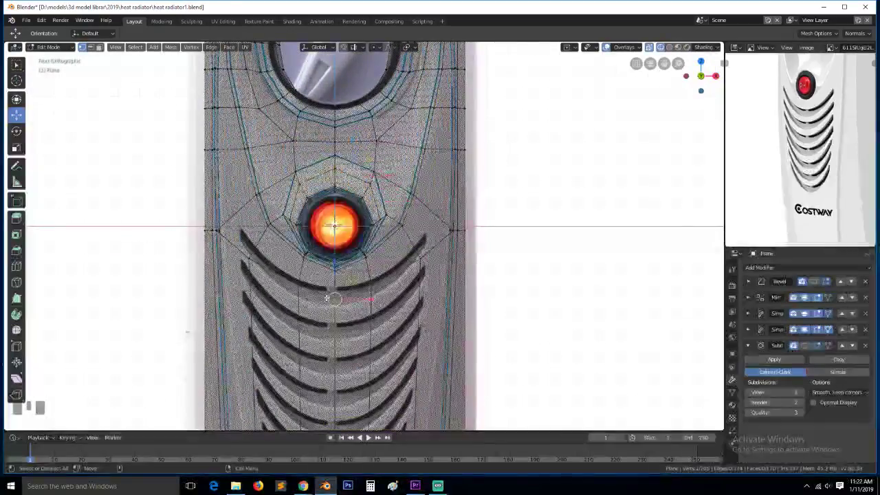
key("g")
key("g")
left_click(338, 269)
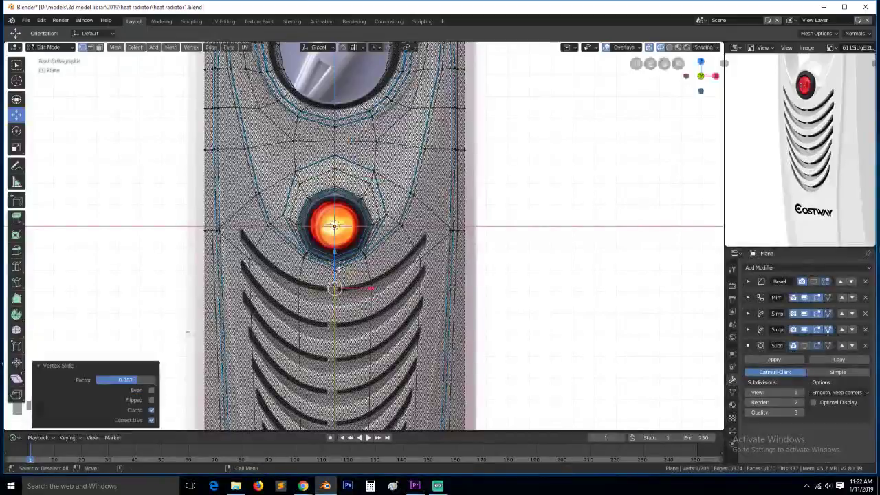
left_click(386, 283)
key("g")
left_click(386, 276)
Slide and move the outer vertex of the row below the button up to the outer end of the top vent slot
left_click(424, 260)
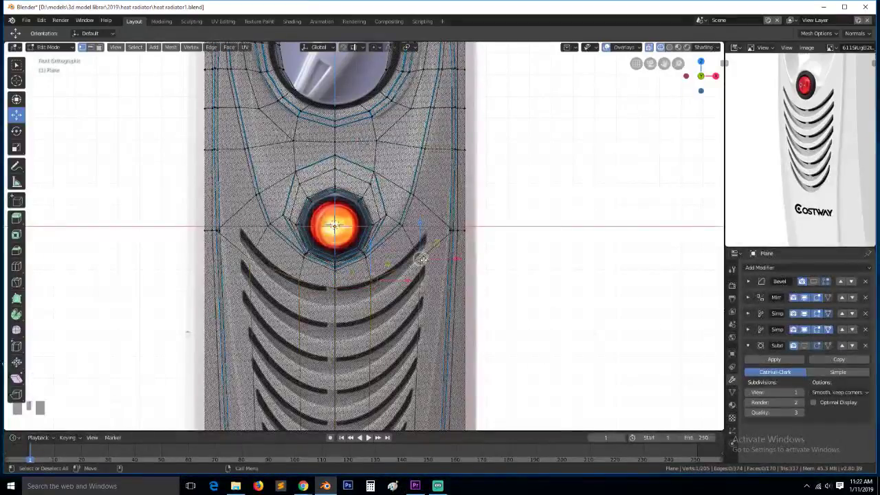
key("g")
key("g")
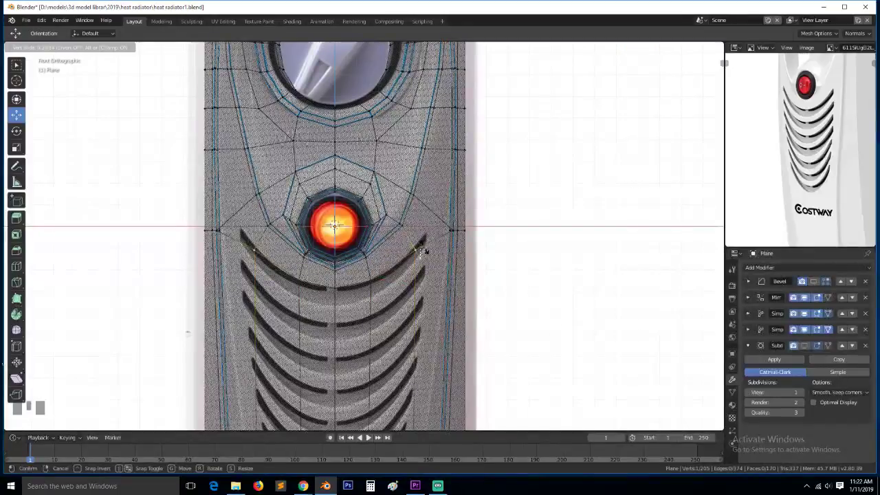
left_click(424, 245)
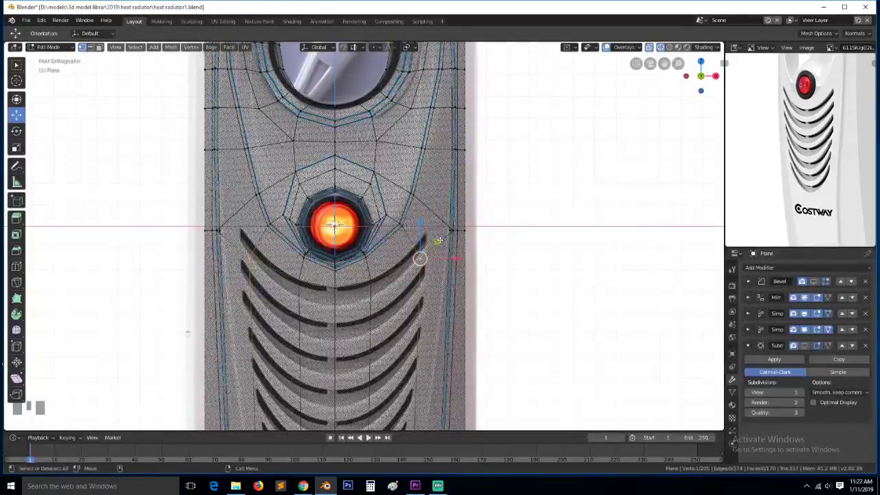
key("g")
key("g")
left_click(421, 221)
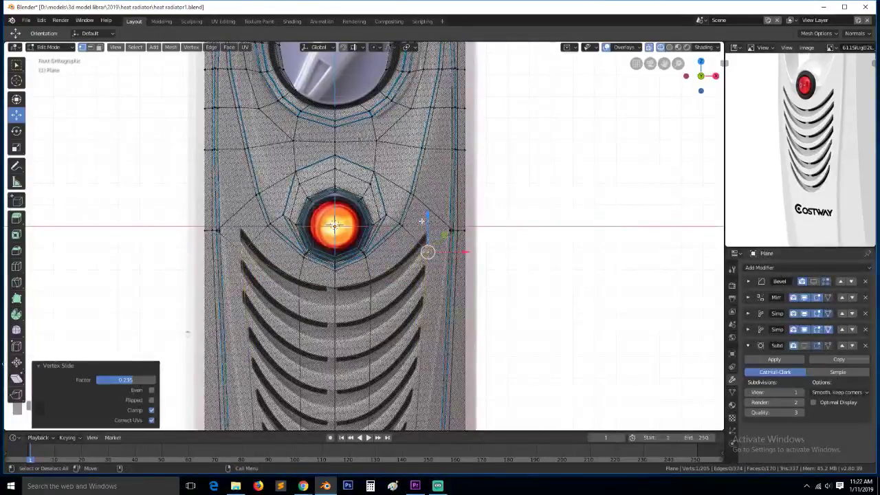
key("g")
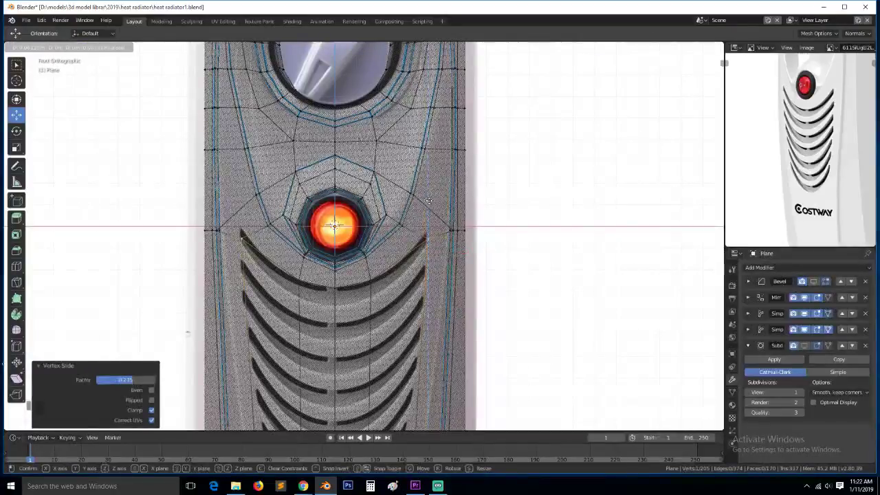
left_click(428, 205)
Slide and move the intermediate vertex below the button toward the top vent slot and align the outer vertex with the slot's outer end
left_click(372, 278)
key("g")
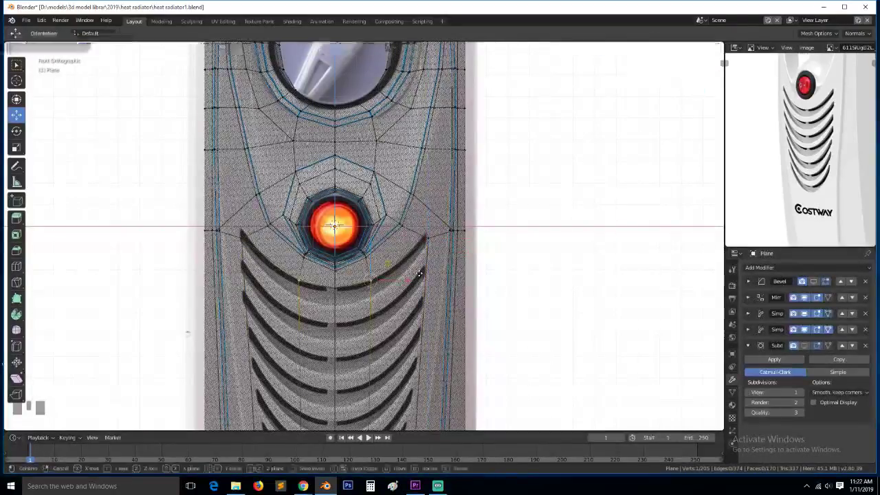
left_click(432, 266)
key("g")
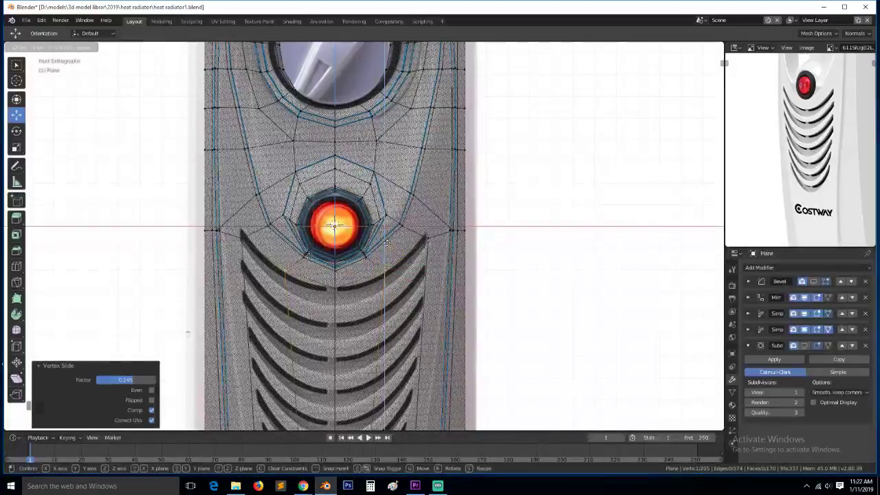
left_click(389, 246)
key("g")
left_click(421, 235)
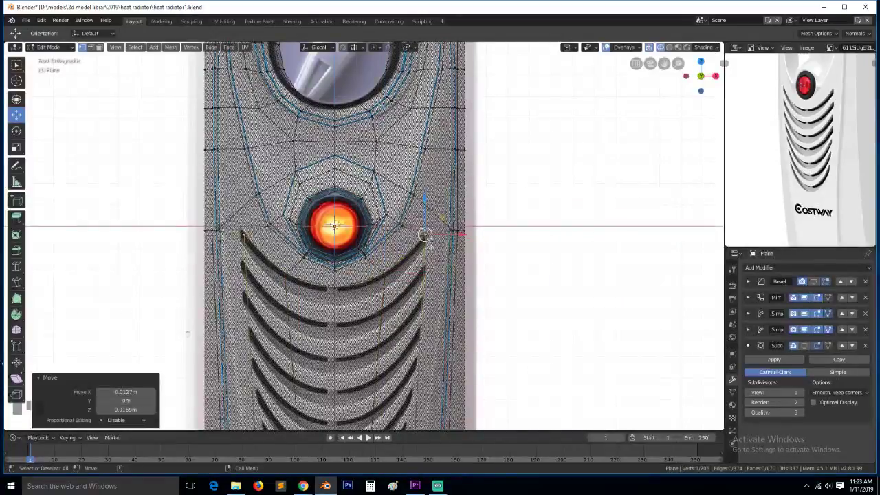
Move the outer vertex of the row near the lowest vent slot down, just outside and below the slot's outer end
scroll(399, 235, "down", 3)
key("alt+a")
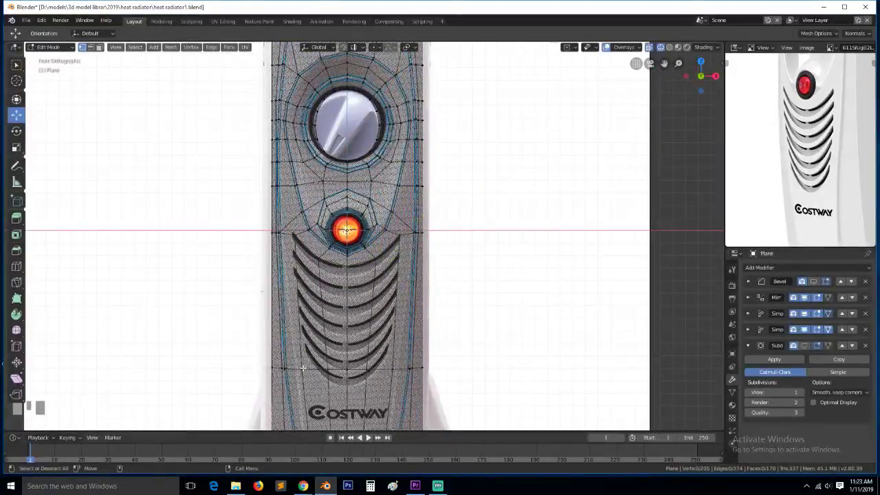
scroll(395, 334, "up", 2)
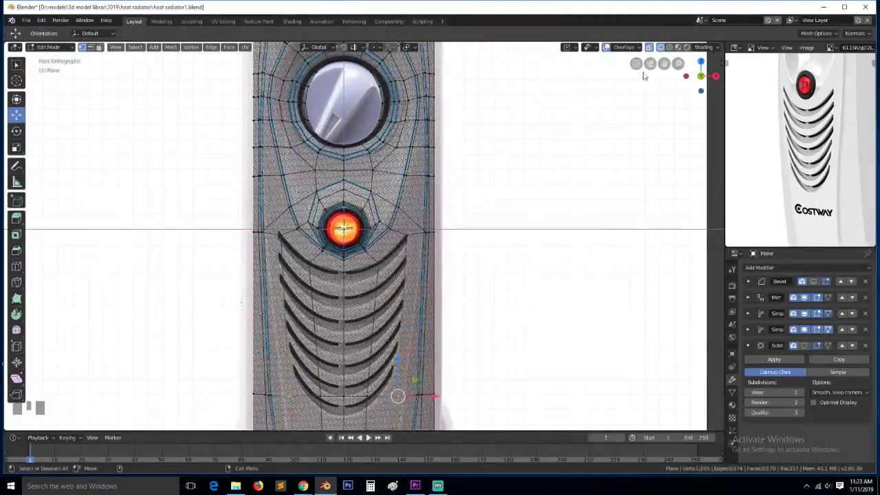
left_click_drag(663, 64, 678, 2)
scroll(504, 230, "up", 2)
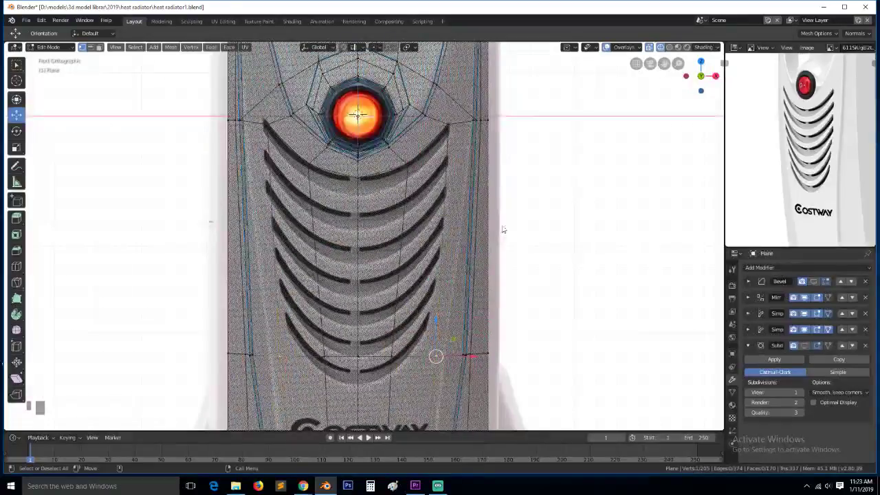
key("g")
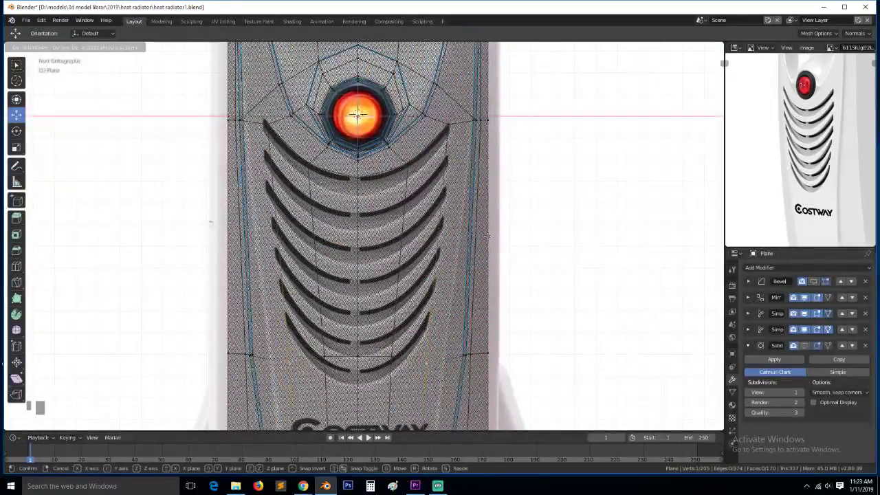
left_click(495, 237)
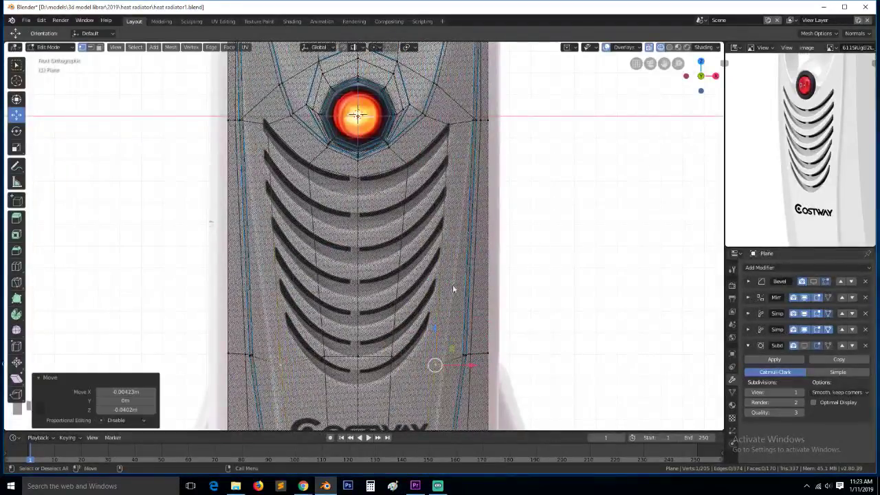
key("g")
left_click(457, 312)
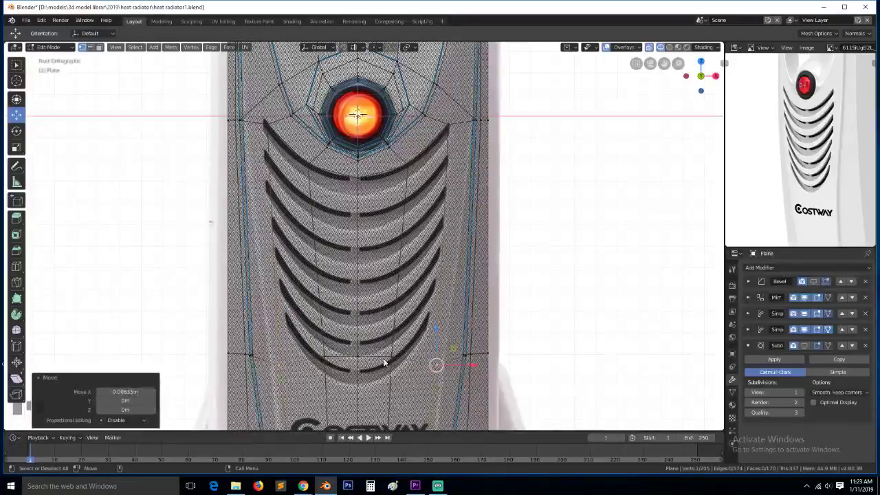
Move the centre-line and intermediate vertices of the lower row below the lowest vent slot so the row follows its curve
left_click(390, 359)
key("g")
left_click(386, 394)
left_click(353, 360)
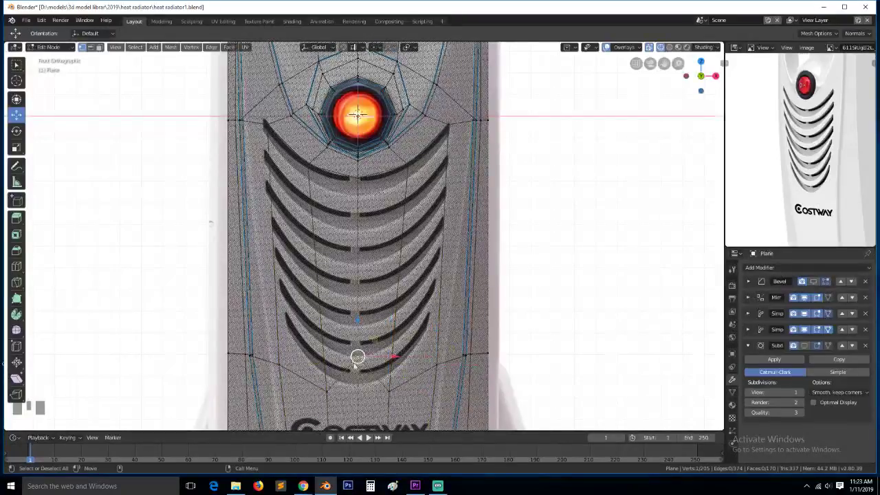
key("g")
left_click(355, 400)
left_click(393, 391)
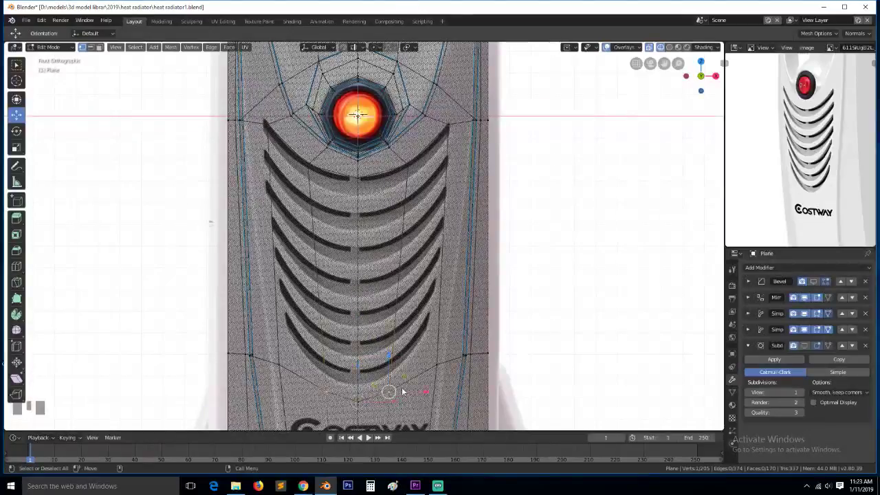
key("g")
left_click(430, 388)
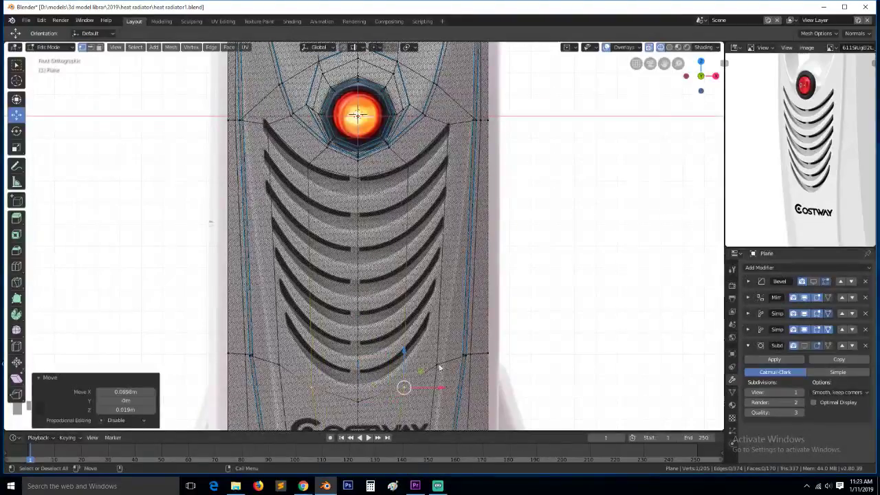
Add a horizontal edge loop just above the lower row and fit its intermediate and outer vertices to the lowest vent slot's curve
key("ctrl+r")
left_click(450, 238)
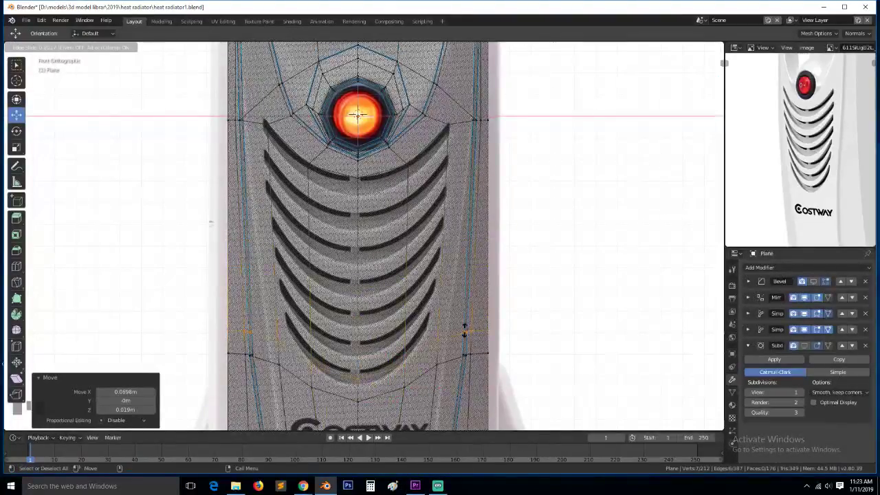
left_click(464, 337)
left_click(407, 375)
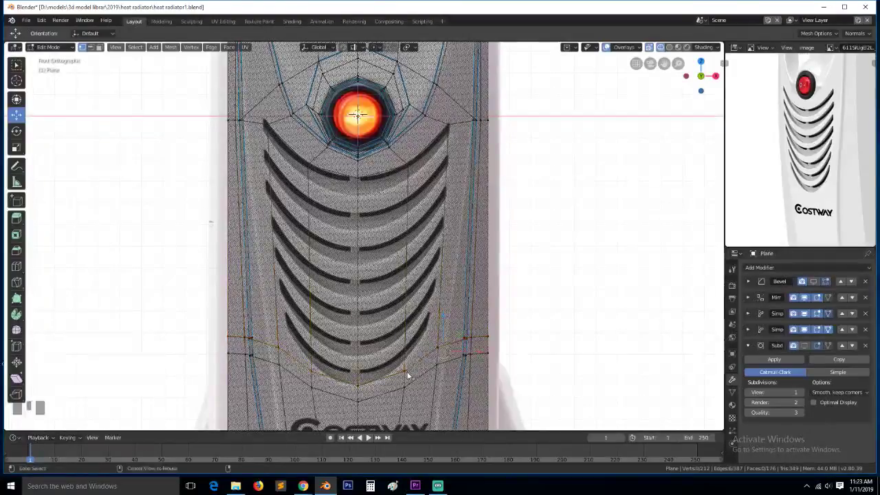
key("g")
left_click(450, 335)
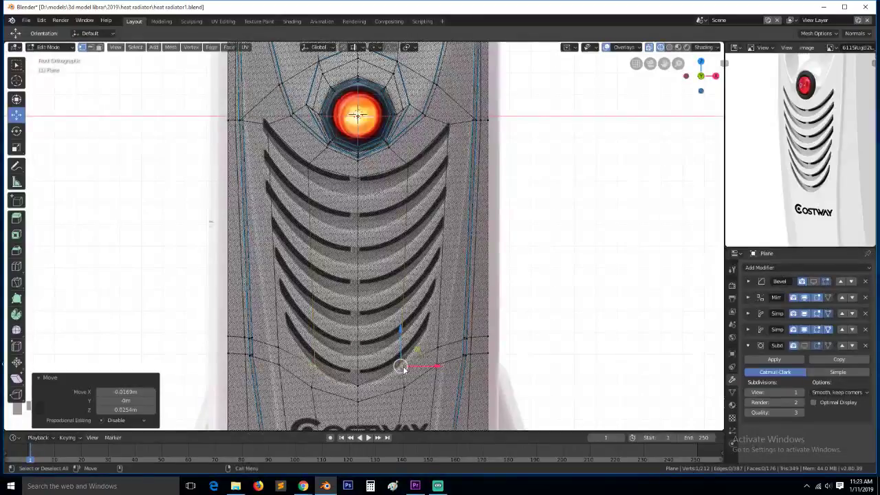
key("g")
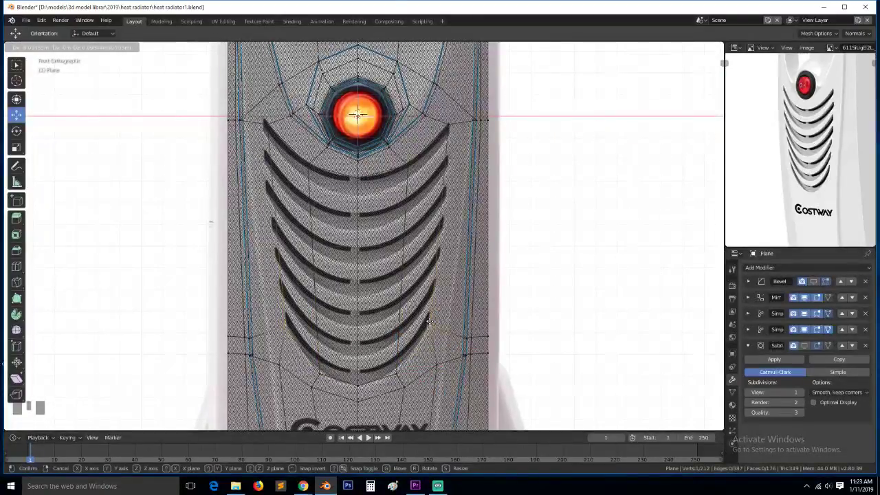
left_click(431, 325)
Check the reshaped edge flow around the lowest vent slot in solid display and return to wireframe display
scroll(473, 331, "down", 2)
key("z")
left_click(540, 336)
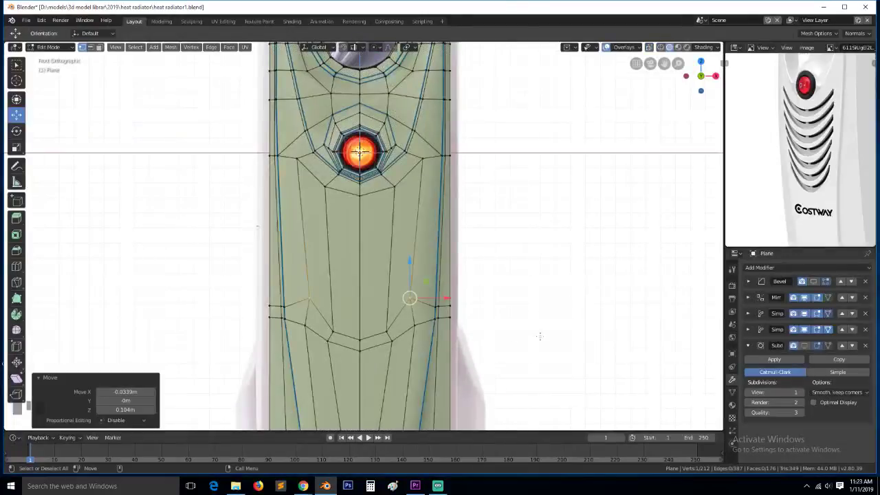
key("z")
left_click(466, 337)
scroll(441, 336, "up", 2)
left_click(471, 353)
left_click(581, 295)
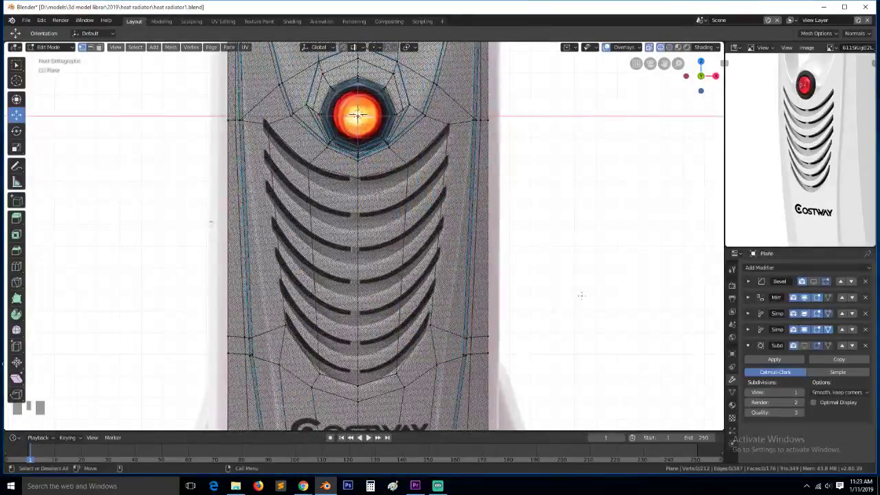
Select the side crease vertices on the two rows beside the lowest vent slot and move them inward along X
key("c")
left_click_drag(463, 337, 460, 359)
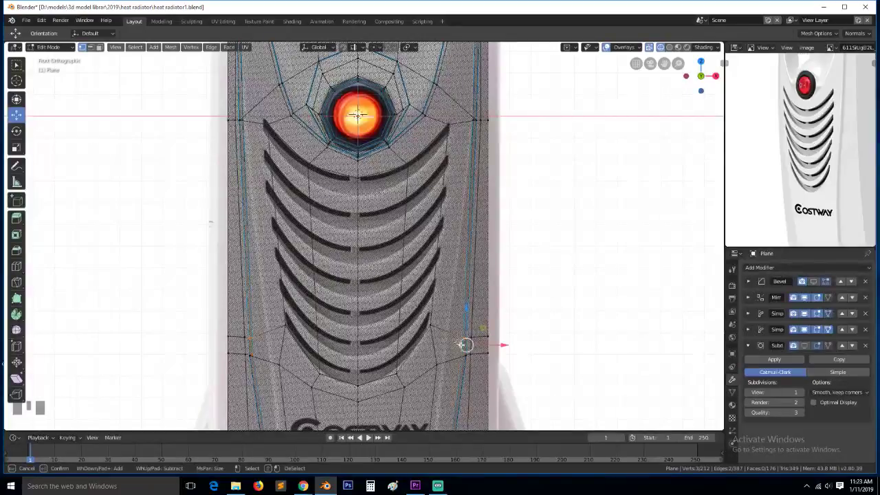
right_click(465, 349)
key("g")
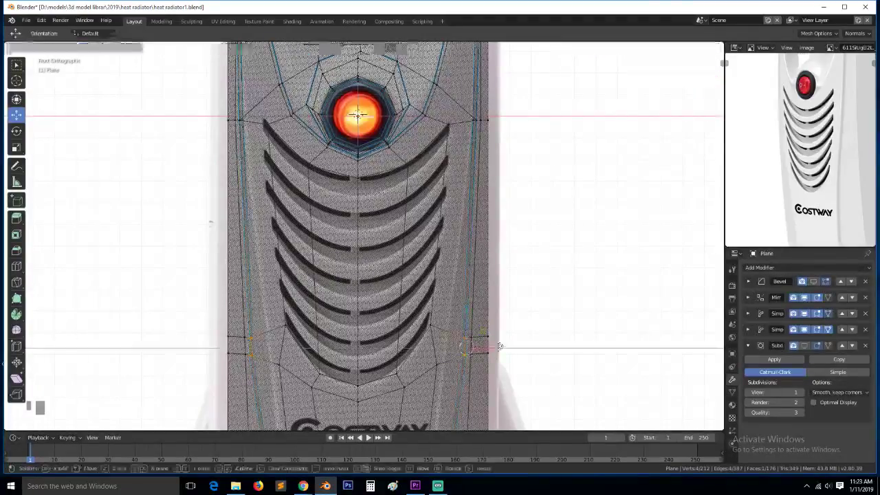
key("x")
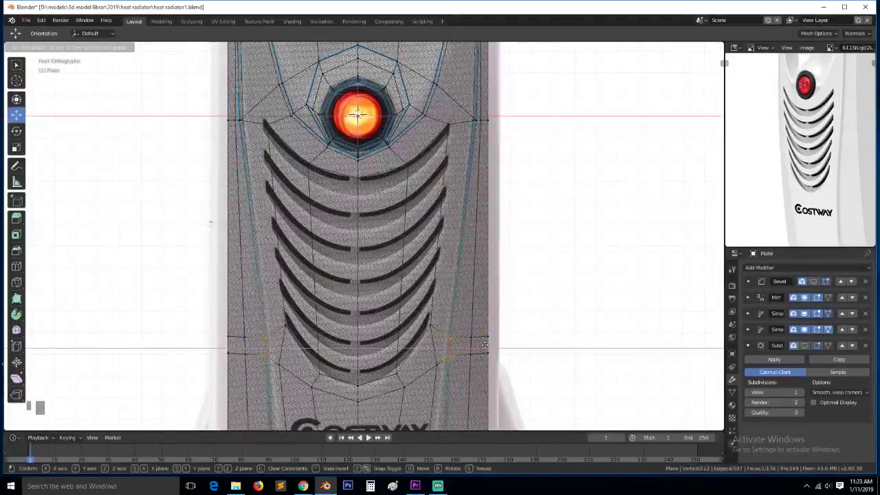
left_click(485, 345)
Move the side crease vertices at the panel's lower row and bottom corner inward along X to match the reference
scroll(592, 201, "down", 1)
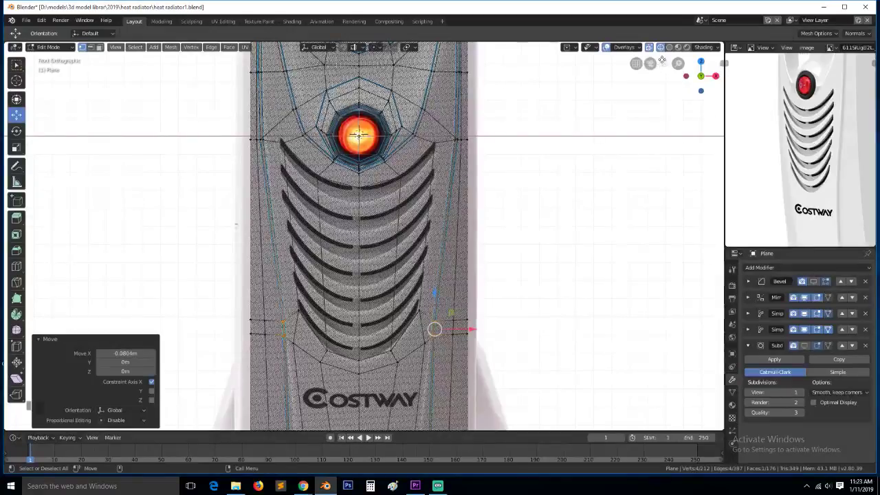
left_click_drag(664, 63, 656, 317)
key("alt+a")
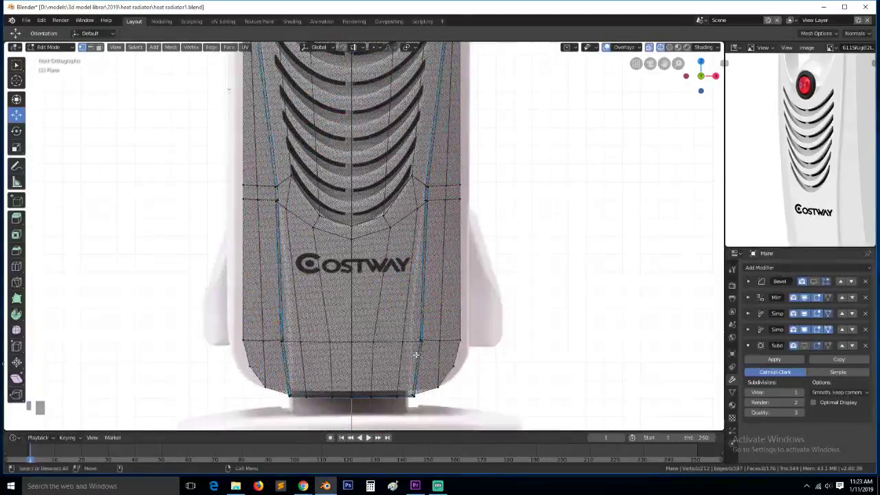
key("c")
right_click(418, 357)
left_click_drag(451, 344, 439, 344)
left_click(410, 396)
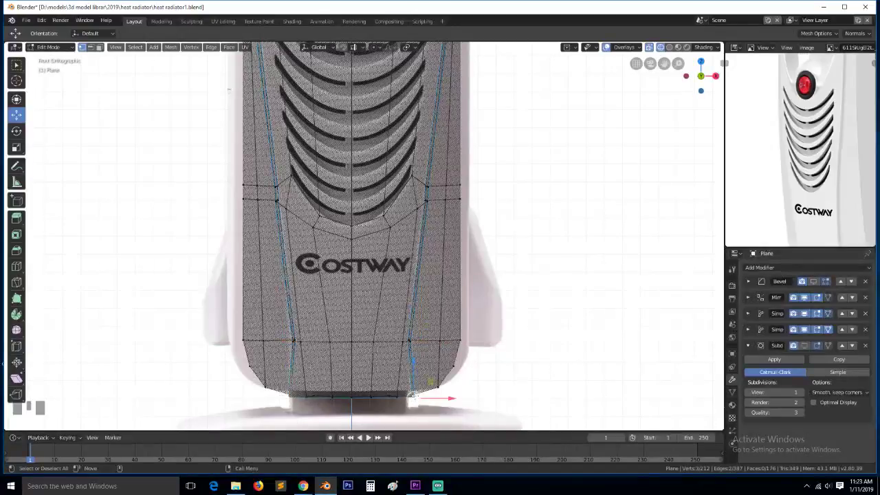
left_click_drag(447, 398, 438, 403)
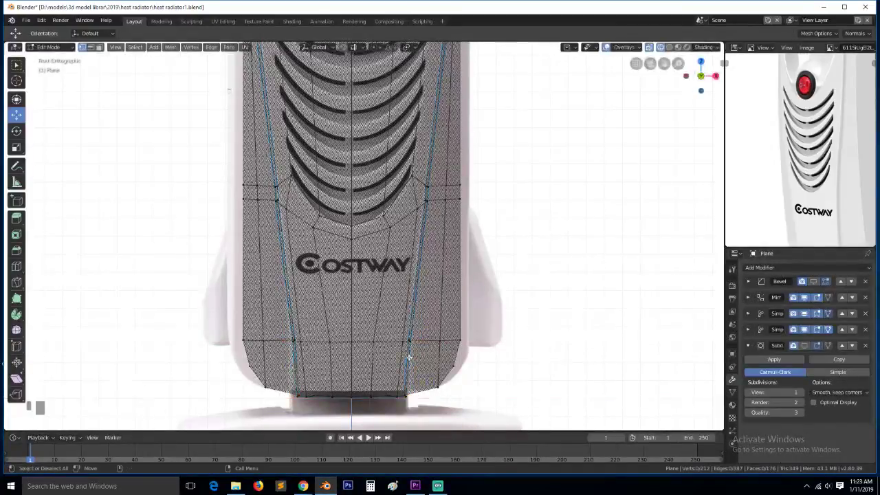
Select the edge column just inside the side crease below the vent slots and slide it toward the centre line
left_click(417, 206)
left_click(391, 394, "ctrl")
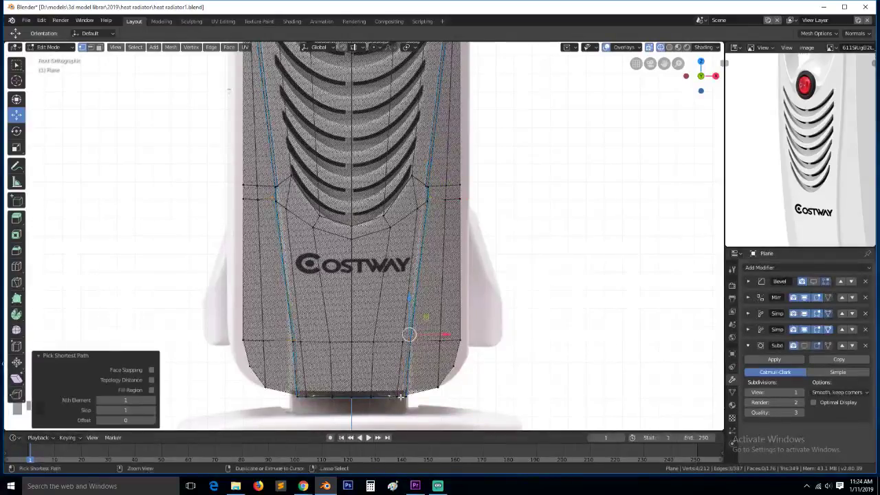
left_click(388, 393)
left_click(411, 215, "ctrl")
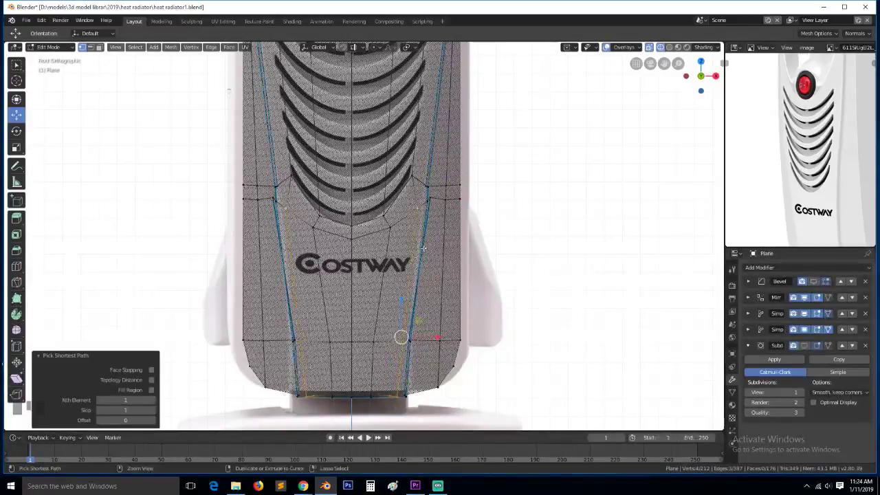
key("g")
key("g")
left_click(436, 271)
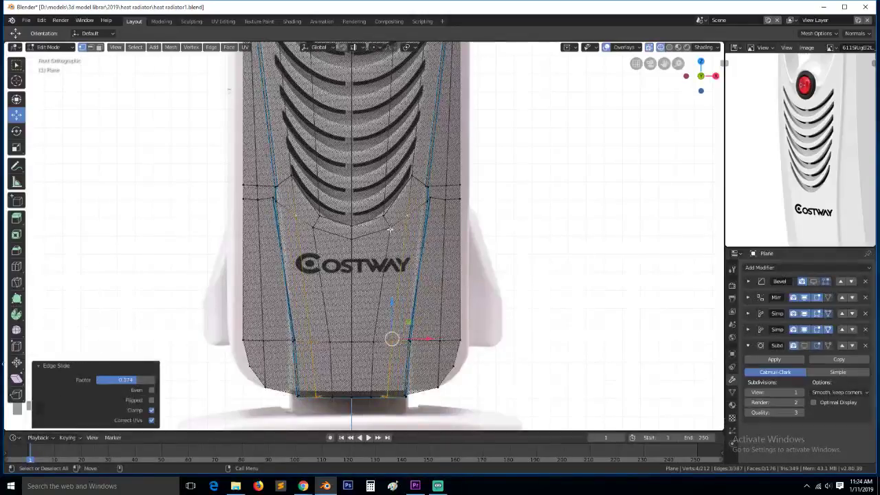
Move the innermost edge column below the vent slots toward the centre line and nudge its lower-row vertex slightly outward
left_click(391, 228)
left_click(370, 394, "ctrl")
key("g")
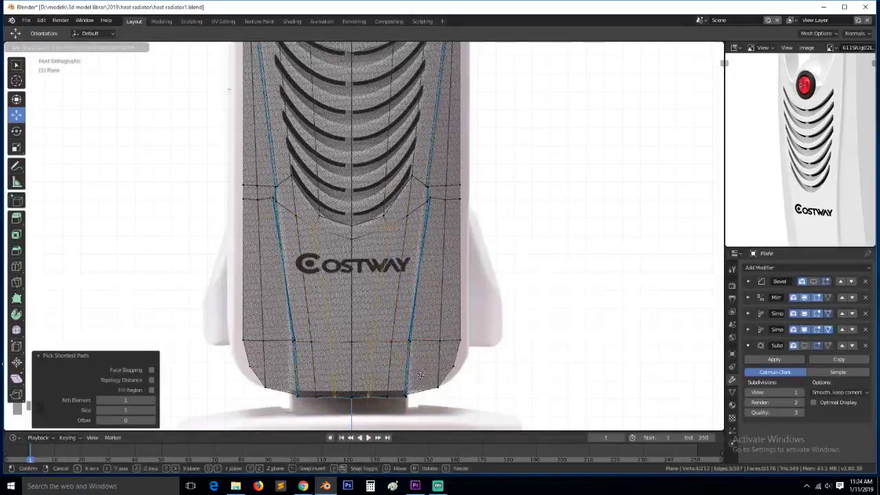
left_click(414, 377)
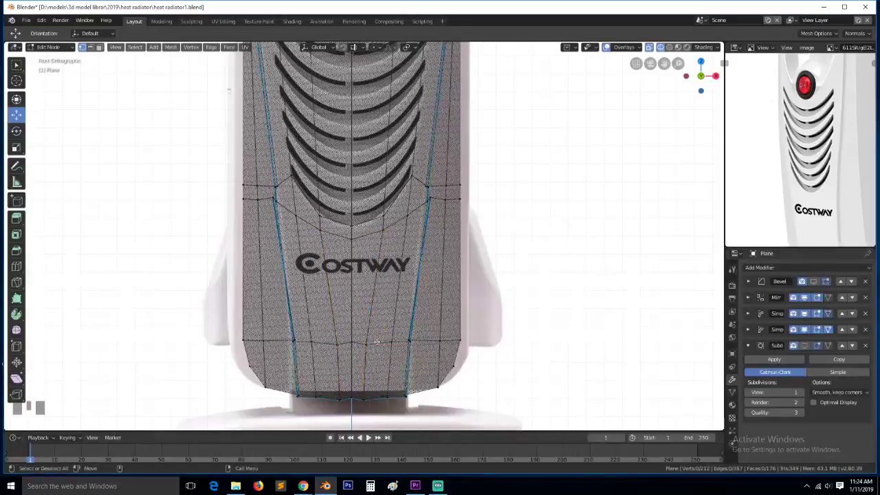
left_click_drag(350, 316, 369, 346)
left_click(395, 342)
left_click(365, 347)
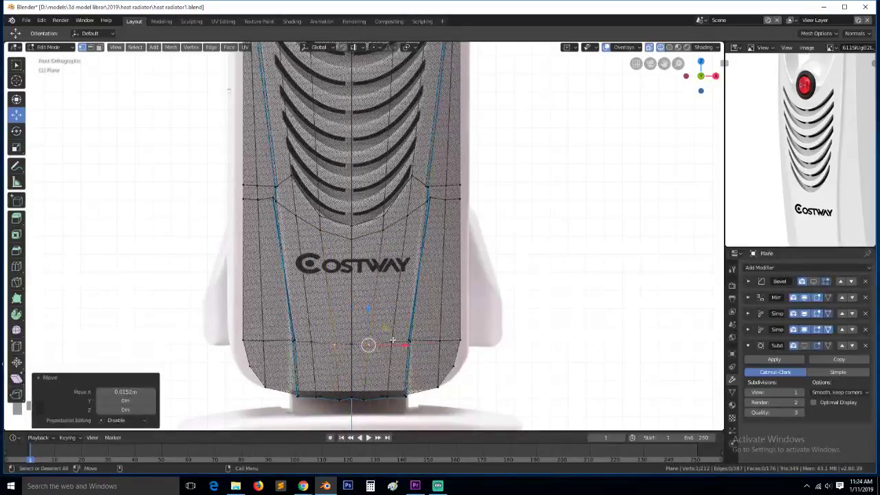
Examine the panel's side profile and the lower side creases in object mode with solid display
key("Tab")
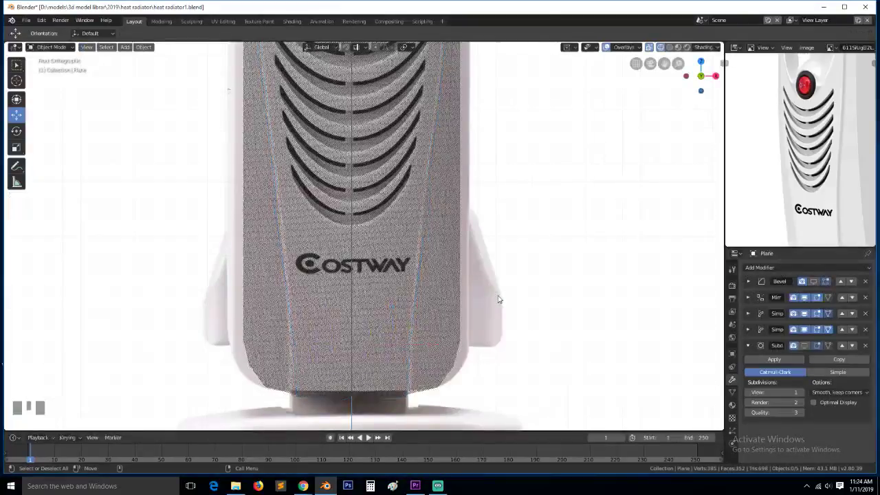
key("KP_3")
left_click(402, 311)
scroll(370, 242, "down", 5)
key("grave")
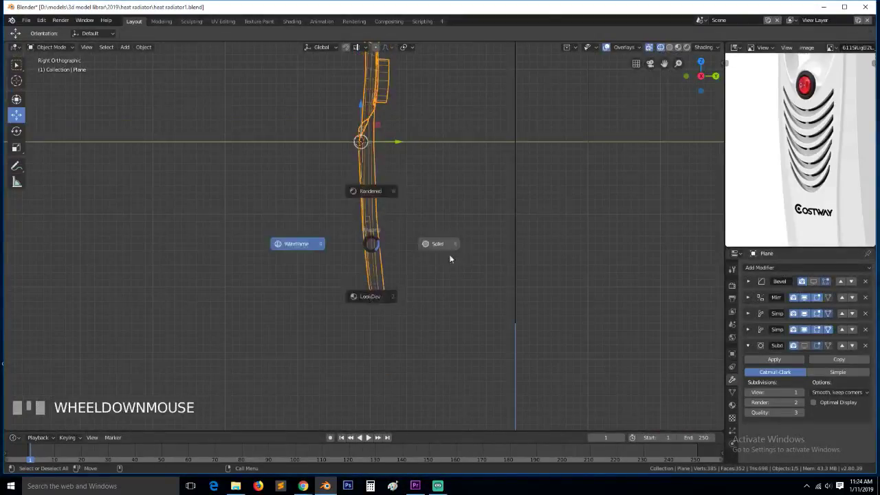
left_click(450, 257)
mouse_move(428, 267)
middle_mouse_down()
mouse_move(442, 269)
mouse_move(450, 205)
middle_mouse_up()
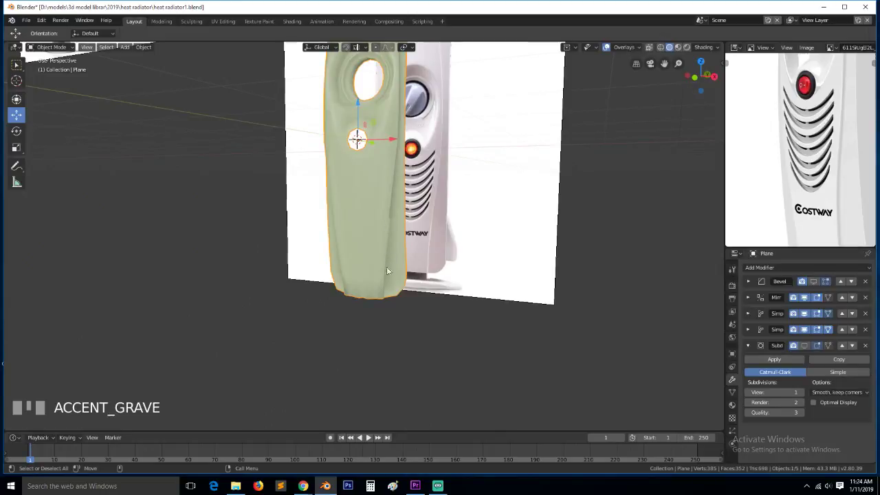
scroll(387, 269, "up", 3)
middle_click_drag(388, 269, 410, 208)
In front view, move the side crease vertex beside the lowest vent slots slightly inward along X
key("Tab")
left_click(410, 208)
key("KP_1")
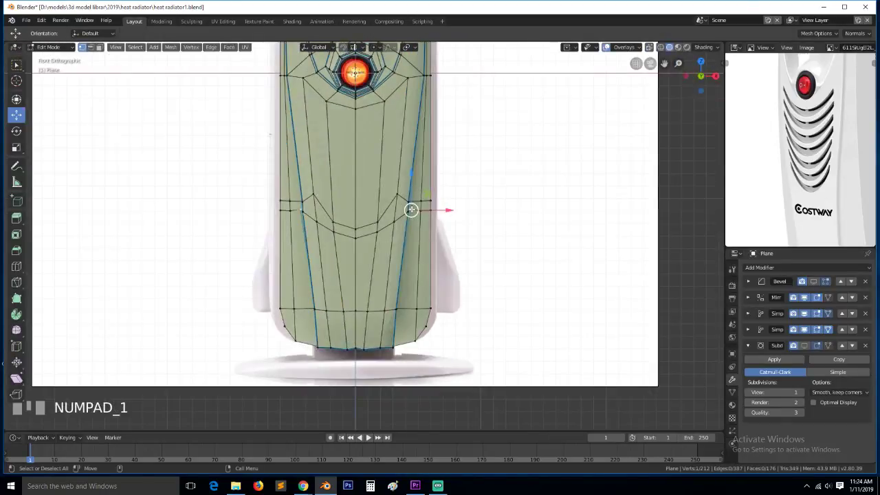
scroll(416, 205, "up", 5)
key("shift+z")
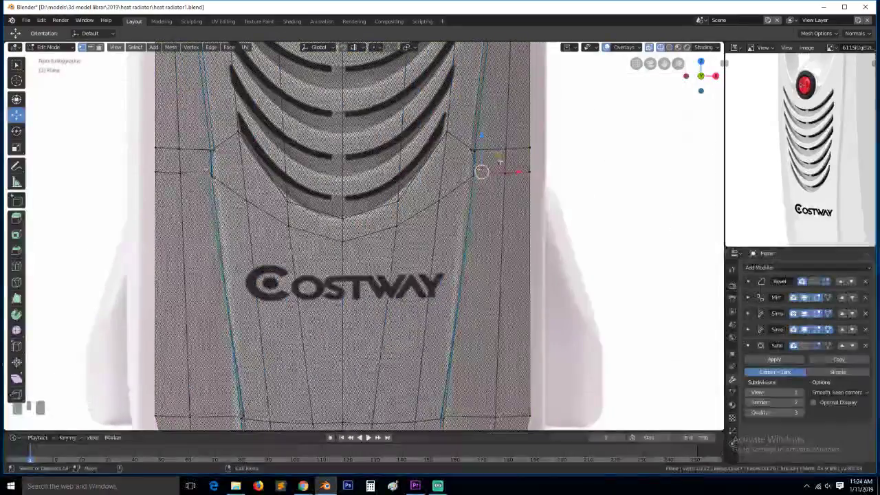
left_click_drag(519, 171, 510, 171)
key("z")
left_click(562, 181)
Check the crease in perspective, and move the same crease vertex about 0.004 m further inward along X
scroll(561, 183, "down", 4)
mouse_move(562, 185)
middle_mouse_down()
mouse_move(488, 217)
mouse_move(545, 316)
mouse_move(548, 298)
middle_mouse_up()
scroll(509, 265, "down", 2)
key("grave")
key("KP_1")
key("Tab")
scroll(440, 207, "up", 4)
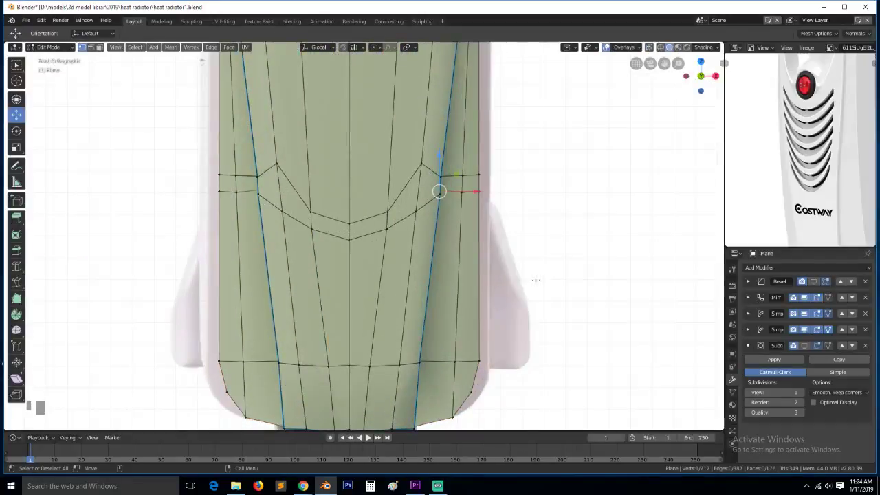
key("alt+z")
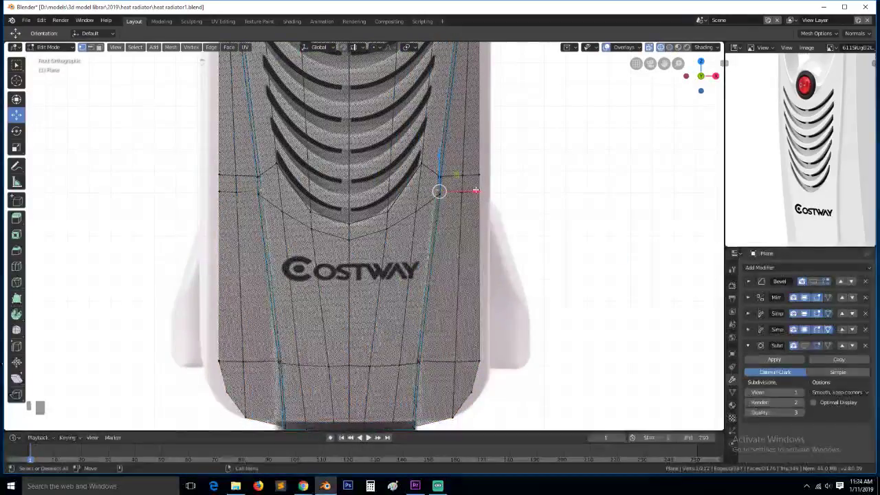
left_click_drag(482, 192, 482, 192)
left_click(480, 192)
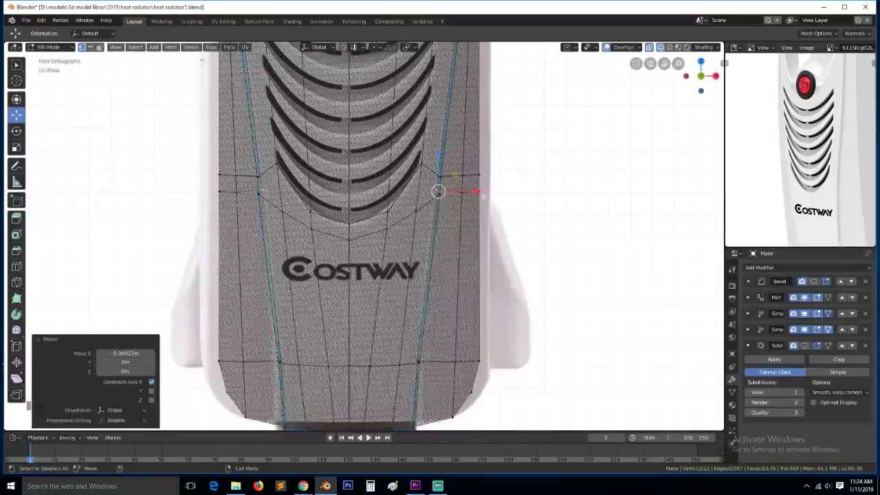
Move the inner vertex beneath the lowest vent slot about 0.004 m along X and 0.014 m up to follow its curve
scroll(480, 207, "down", 5)
scroll(481, 206, "up", 6)
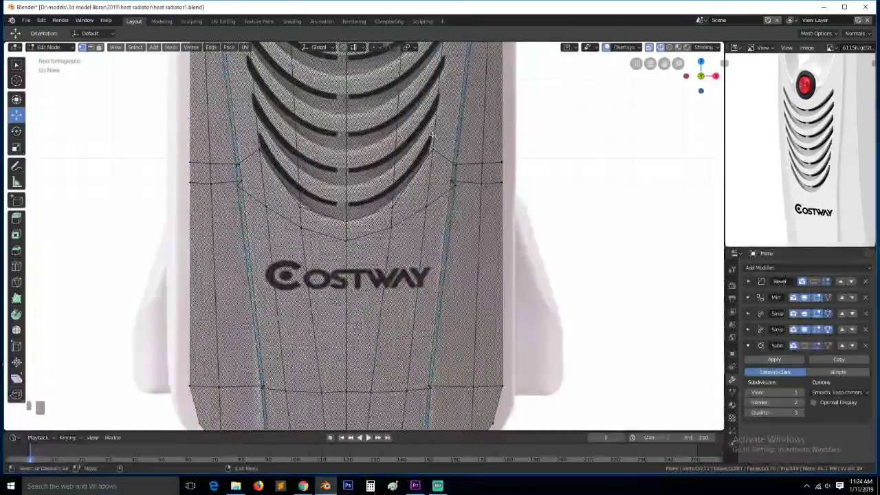
left_click(433, 149)
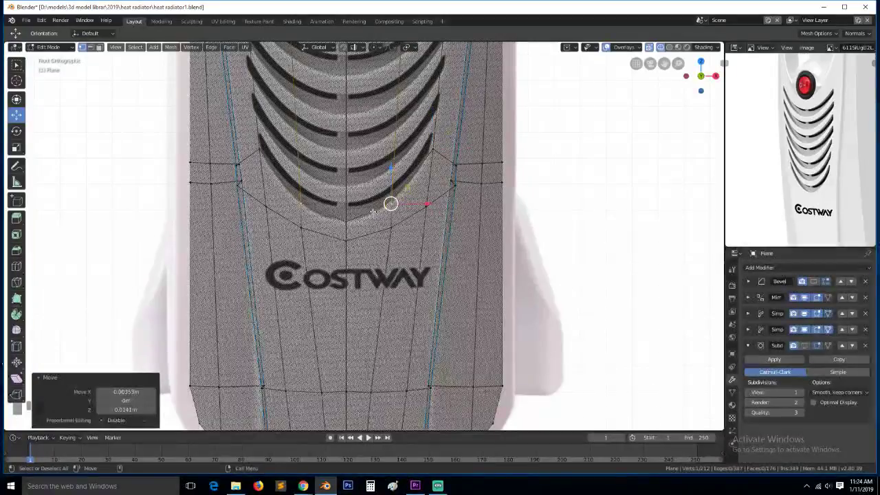
left_click(345, 222)
Insert a single edge loop across the vent area and slide it up to the underside of the top vent slot
left_click_drag(665, 64, 665, 221)
left_click(355, 126)
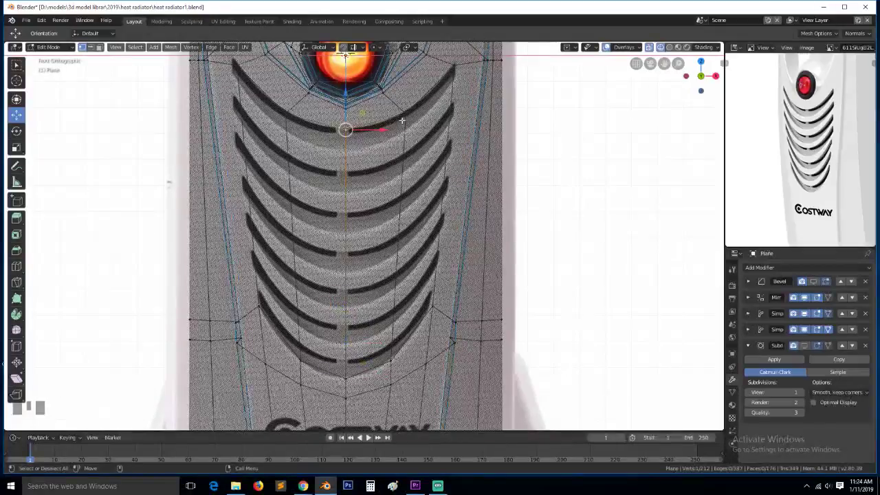
key("ctrl+r")
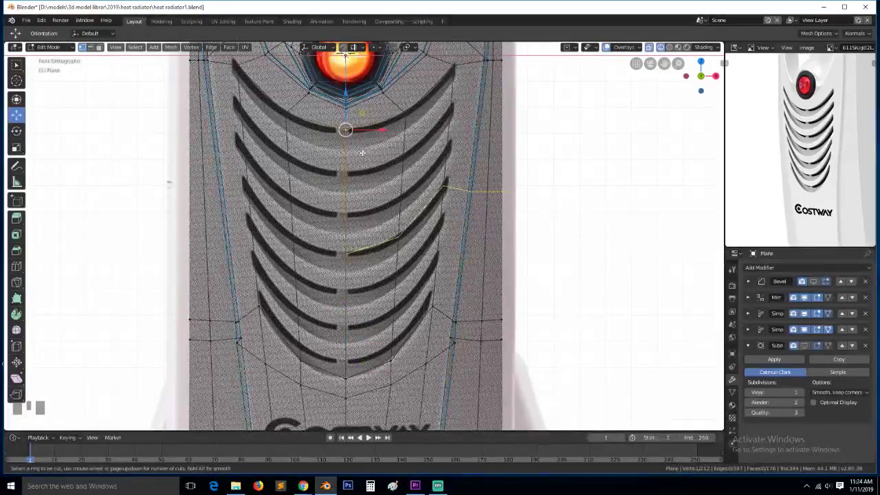
scroll(362, 153, "up", 4)
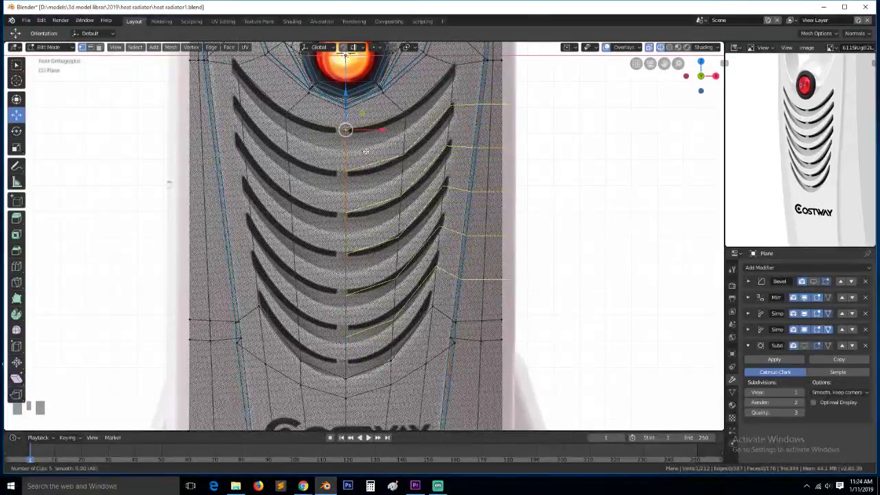
left_click(432, 117)
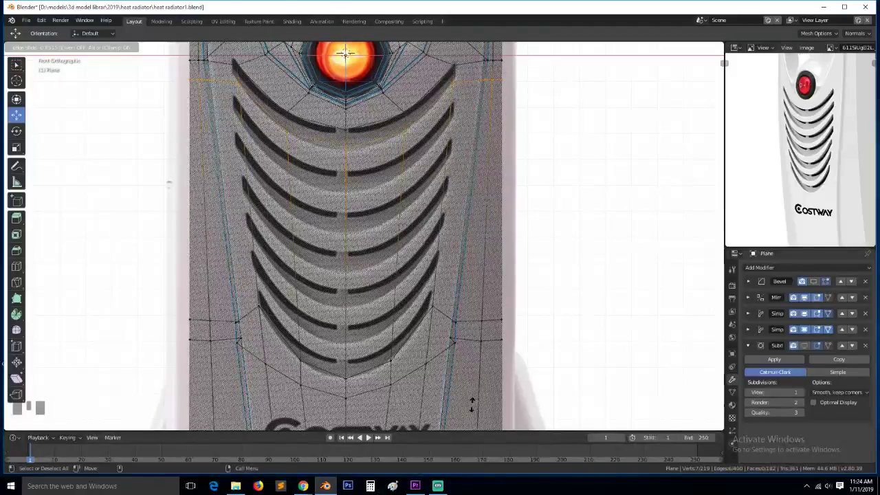
left_click(474, 406)
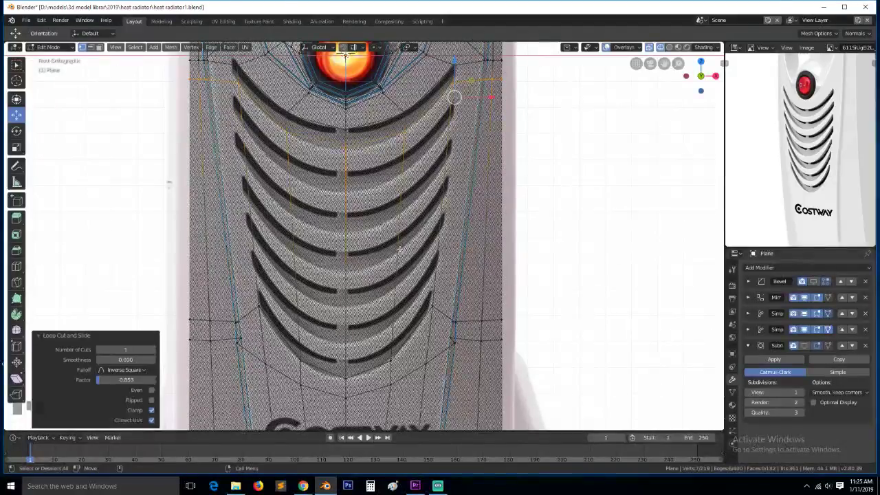
Fit the new loop's vertices to the underside of the top vent slot, clear the selection and save the file
left_click(413, 132)
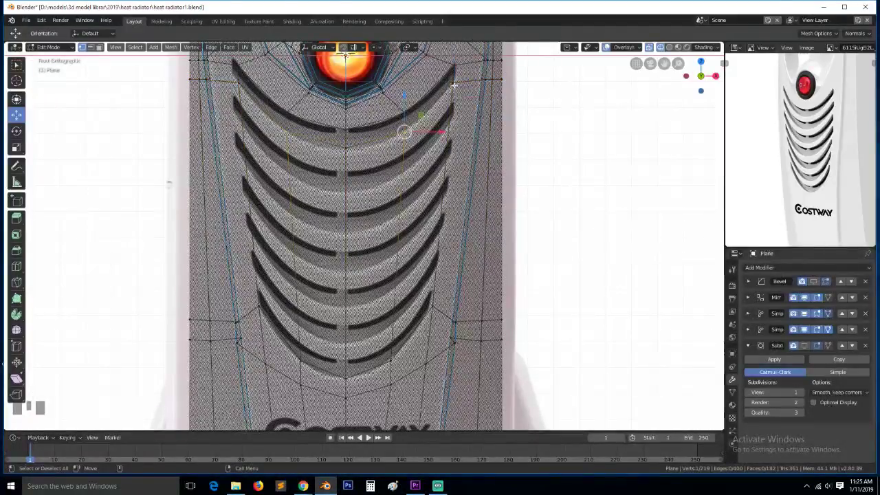
right_click(346, 147, "shift")
left_click(406, 130)
key("alt+a")
key("ctrl+s")
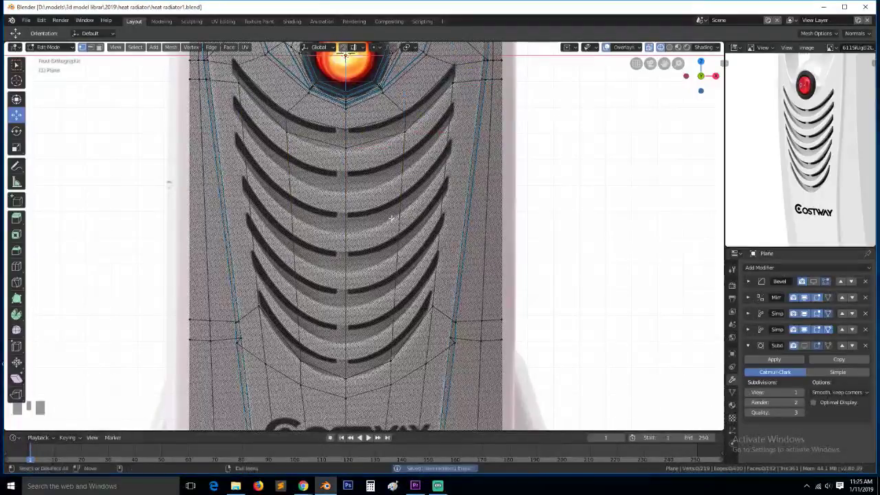
Add two edge loops that follow the upper and lower edges of the second vent slot
key("ctrl+r")
left_click(390, 209)
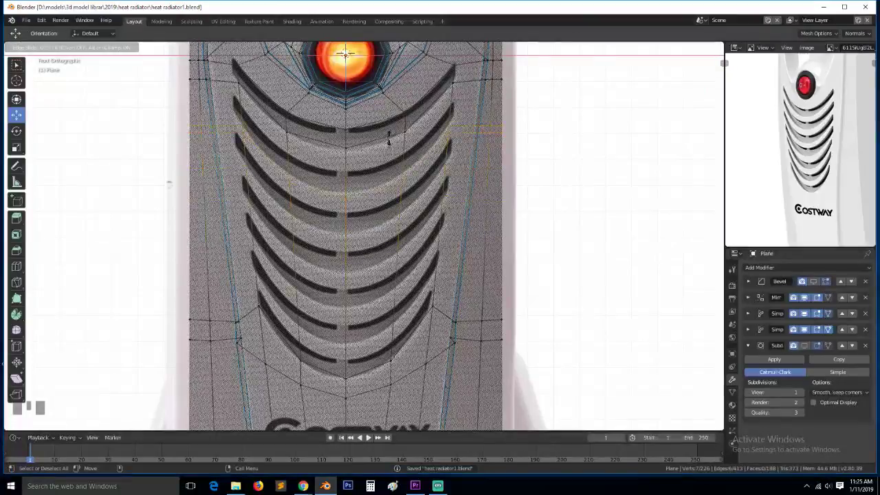
left_click(390, 118)
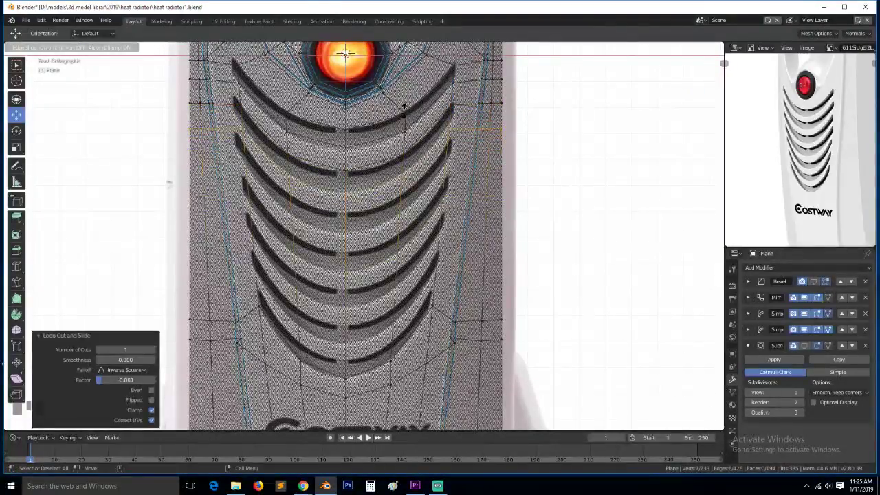
left_click(404, 107)
Add two edge loops that follow the upper and lower edges of the third vent slot
key("ctrl+r")
left_click(395, 204)
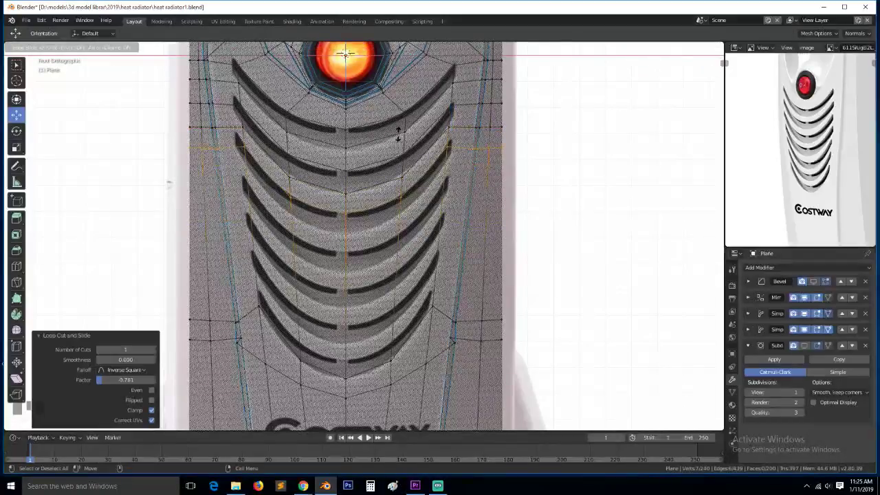
left_click(399, 133)
key("ctrl+r")
left_click(417, 216)
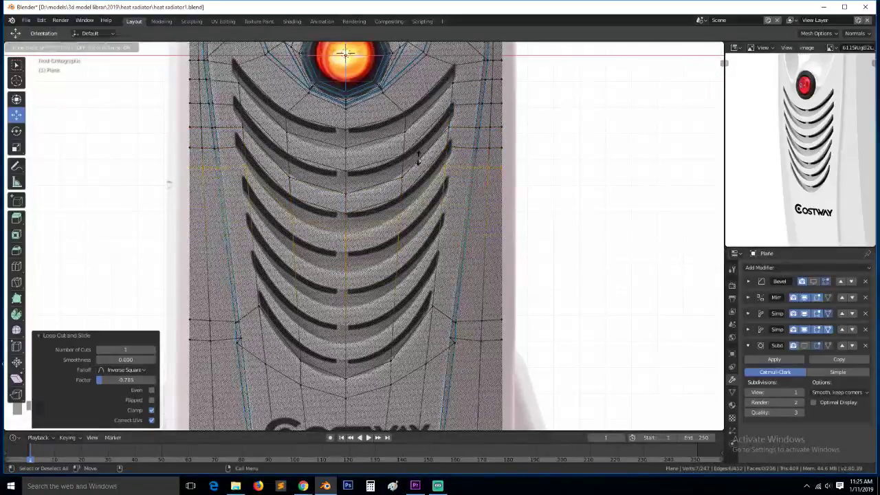
left_click(417, 159)
Add edge loops along the upper and lower edges of the fourth vent slot and the upper edge of the fifth
left_click(415, 265)
left_click(413, 214)
key("ctrl+r")
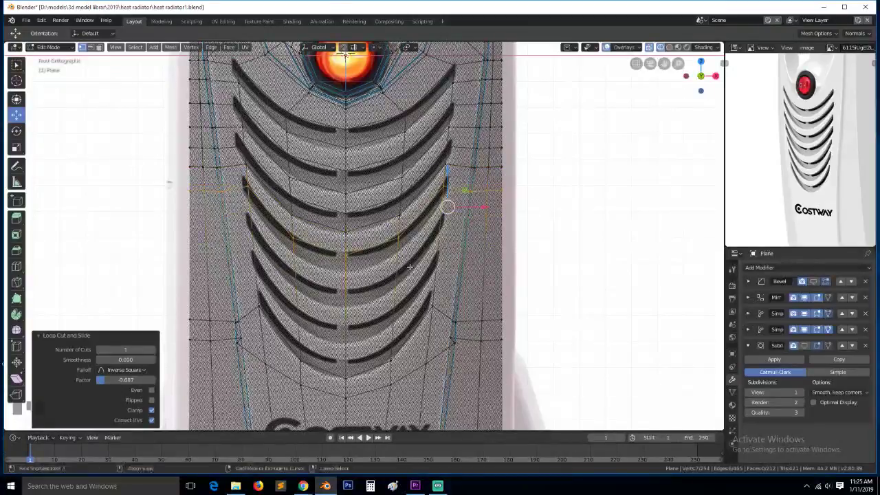
left_click(410, 279)
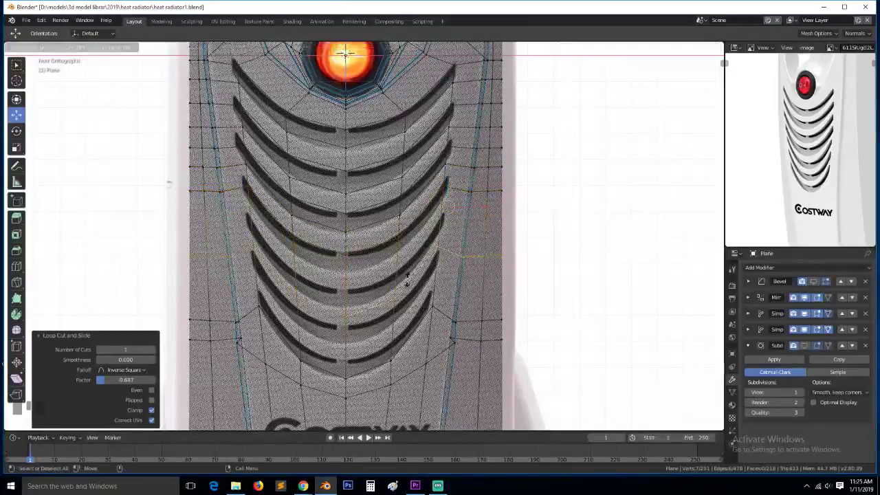
left_click(403, 223)
key("ctrl+r")
left_click(406, 256)
left_click(405, 261)
key("ctrl+r")
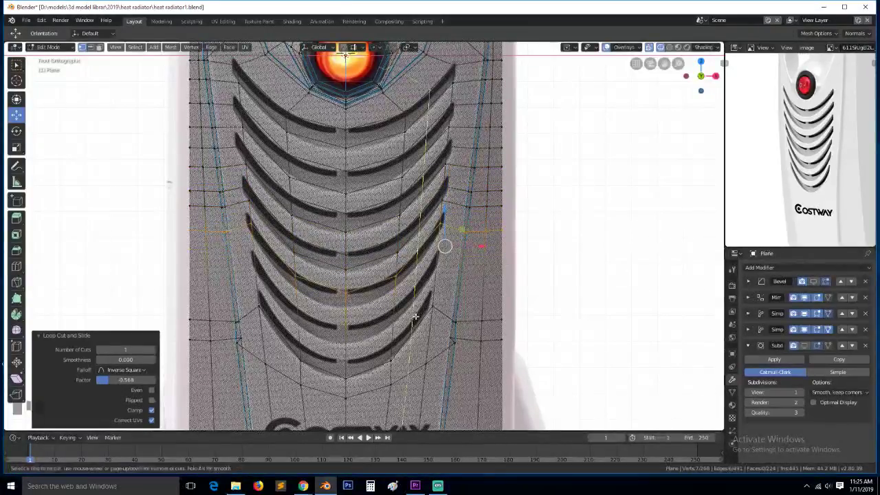
left_click(415, 317)
left_click(413, 309)
key("ctrl+z")
Add edge loops along the lower edge of the fifth vent slot and the upper edge of the sixth
key("ctrl+r")
left_click(390, 299)
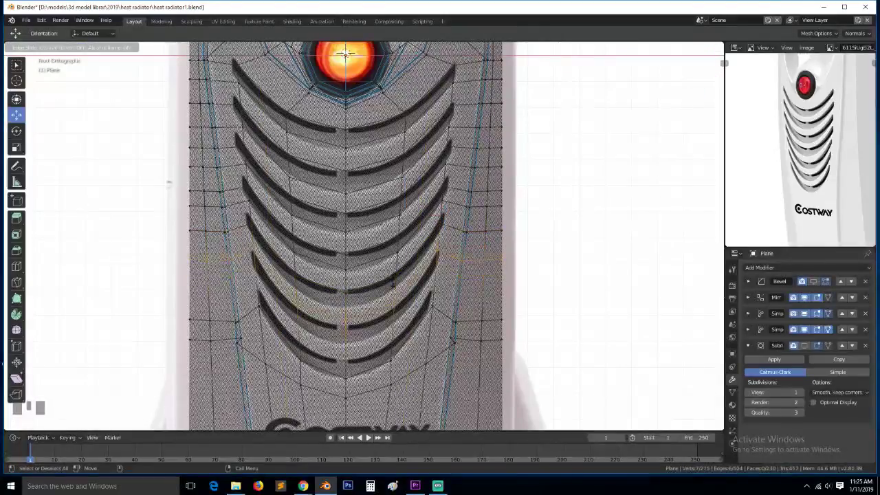
left_click(395, 273)
key("ctrl+r")
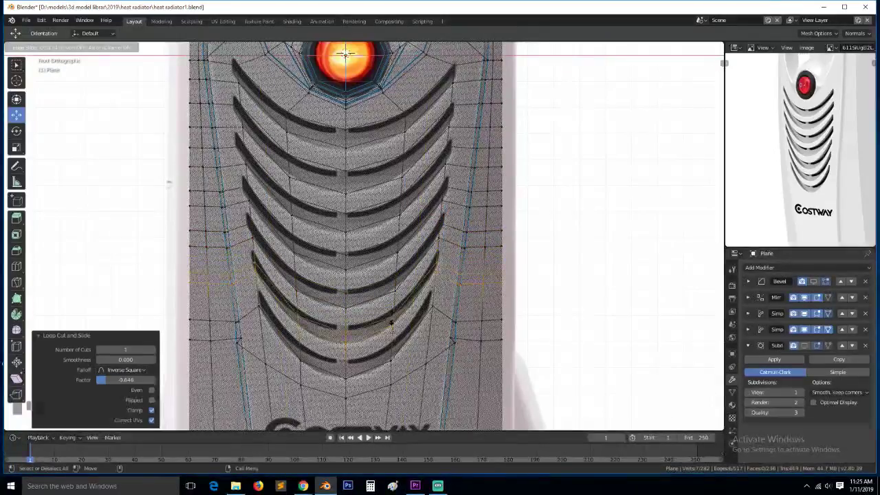
left_click(392, 324)
left_click(395, 309)
Add edge loops along the lower edge of the sixth vent slot and the upper edge of the lowest one
key("ctrl+r")
left_click(391, 333)
left_click(392, 322)
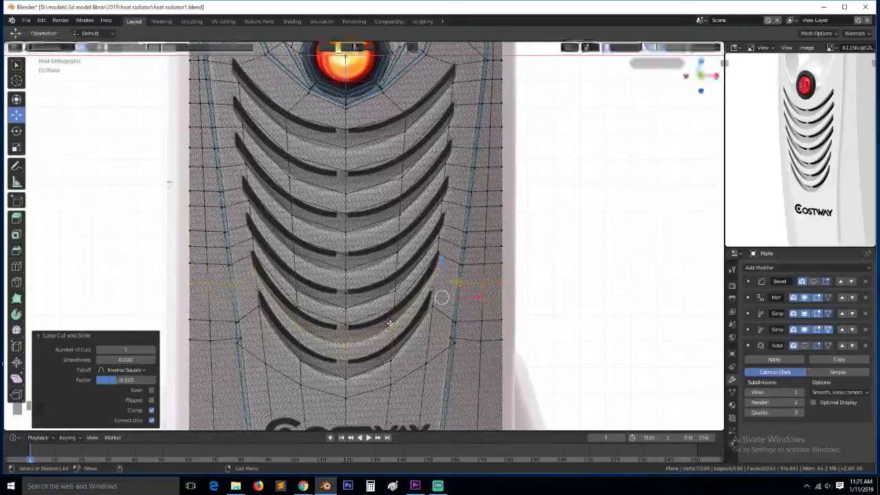
key("ctrl+r")
left_click(387, 346)
left_click(385, 344)
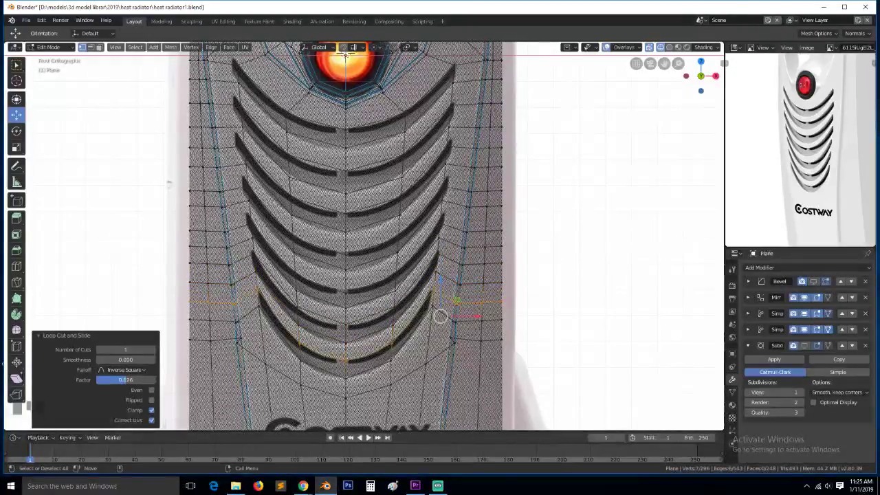
Preview the panel in object mode with the Subdivision and Bevel modifiers shown in the viewport
scroll(490, 165, "down", 2)
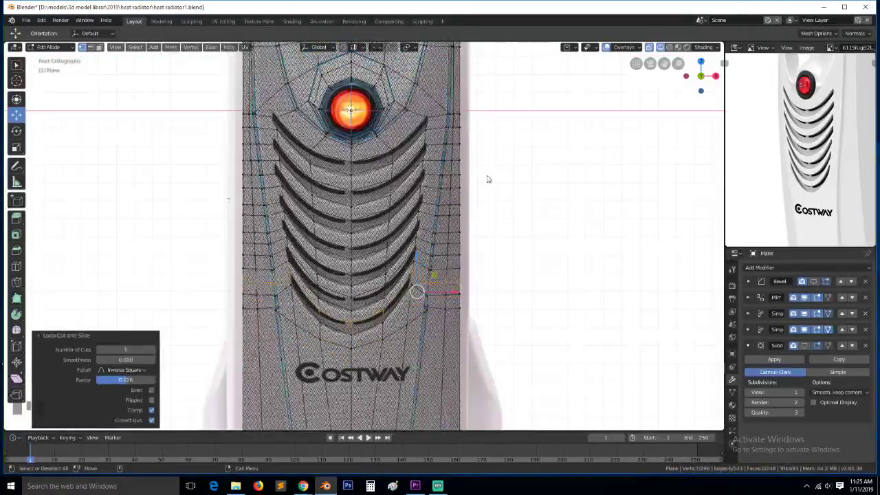
key("Tab")
scroll(517, 250, "down", 3)
middle_click_drag(516, 250, 465, 270)
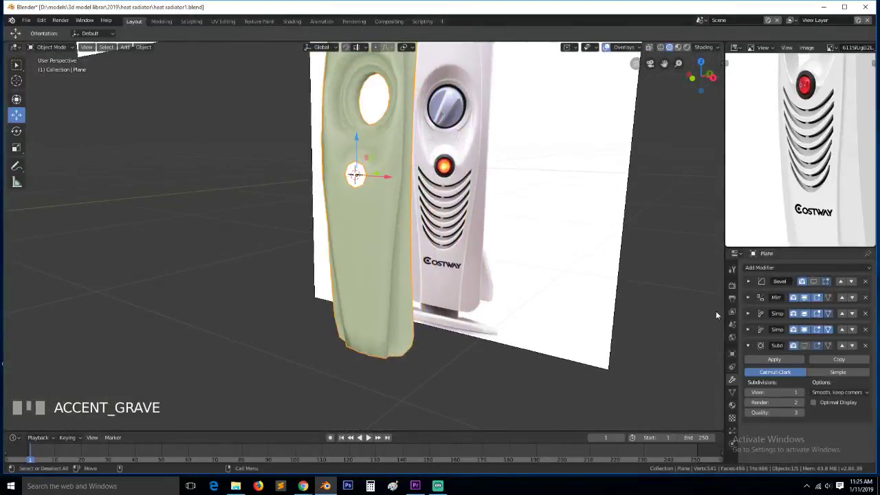
left_click(805, 346)
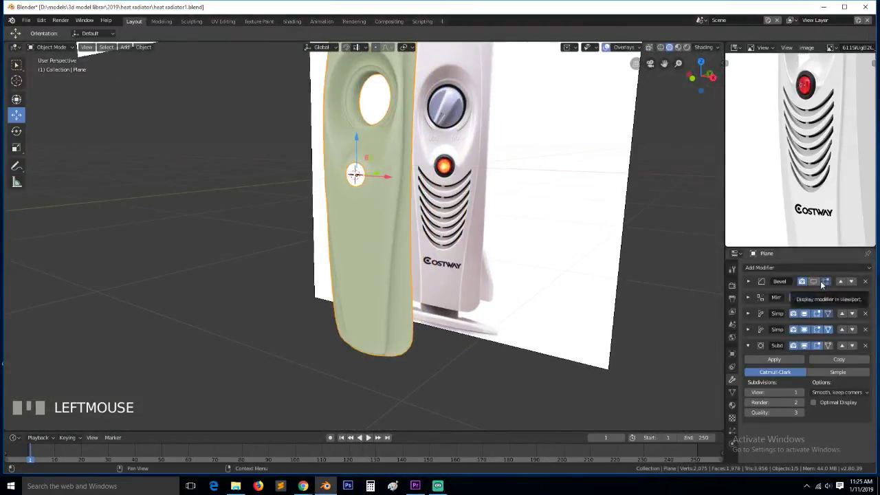
left_click(822, 284)
key("grave")
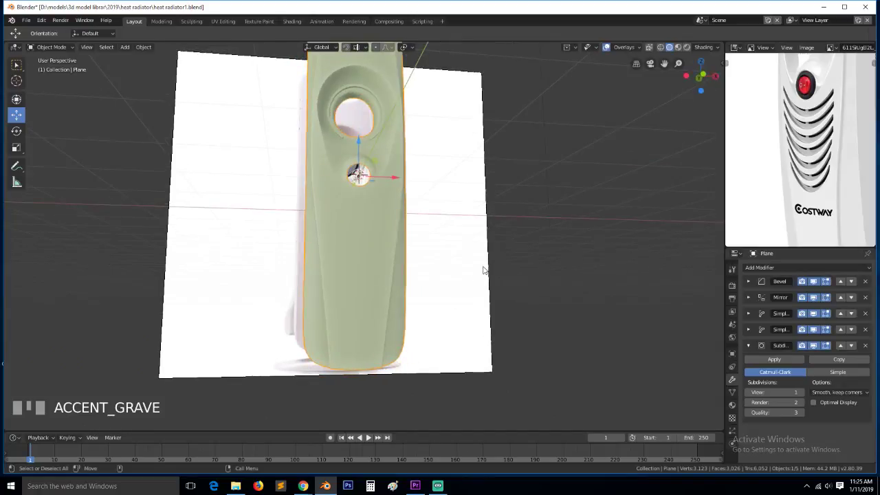
Compare the smoothed panel's side creases with the front reference image in wireframe and solid display
key("KP_1")
scroll(483, 270, "up", 5)
key("z")
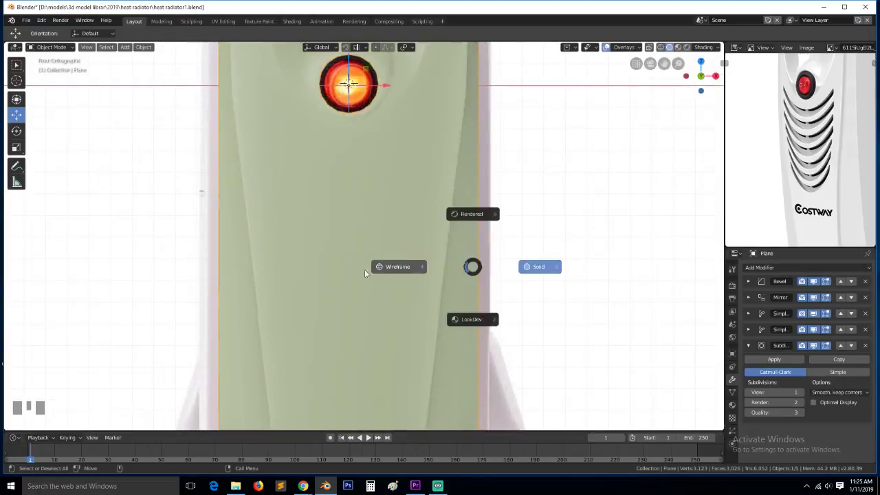
left_click(392, 266)
scroll(387, 262, "down", 2)
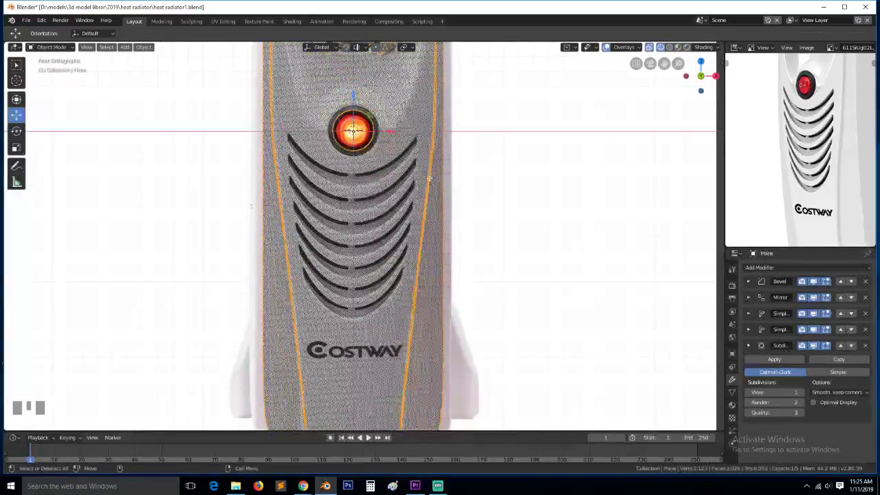
key("Tab")
key("Tab")
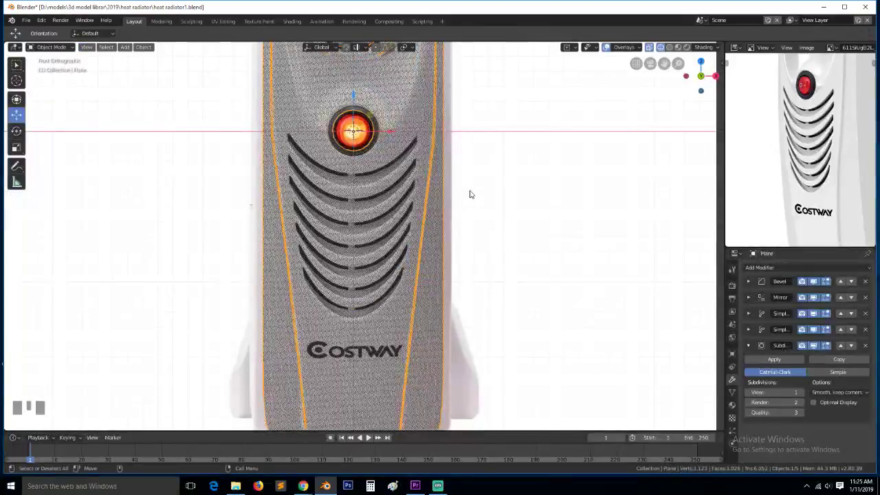
key("shift+z")
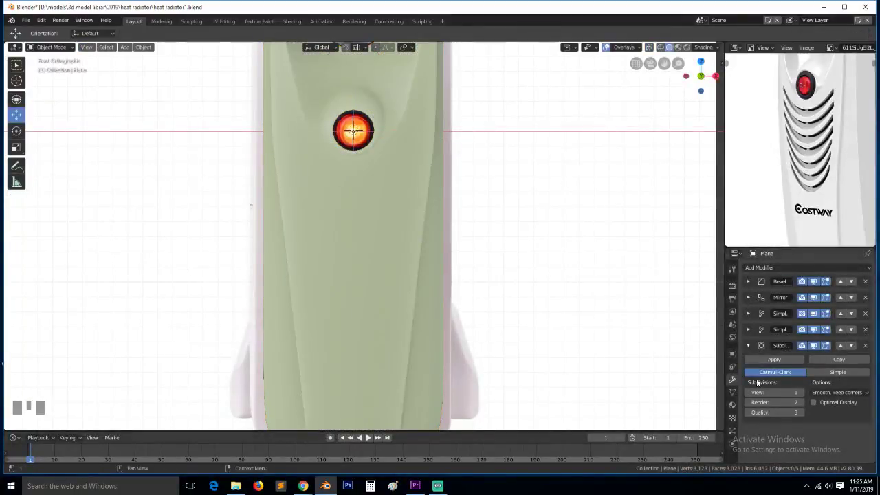
Hide the Subdivision and Bevel modifiers in the viewport and resume editing the mesh in wireframe with face selection
left_click(813, 345)
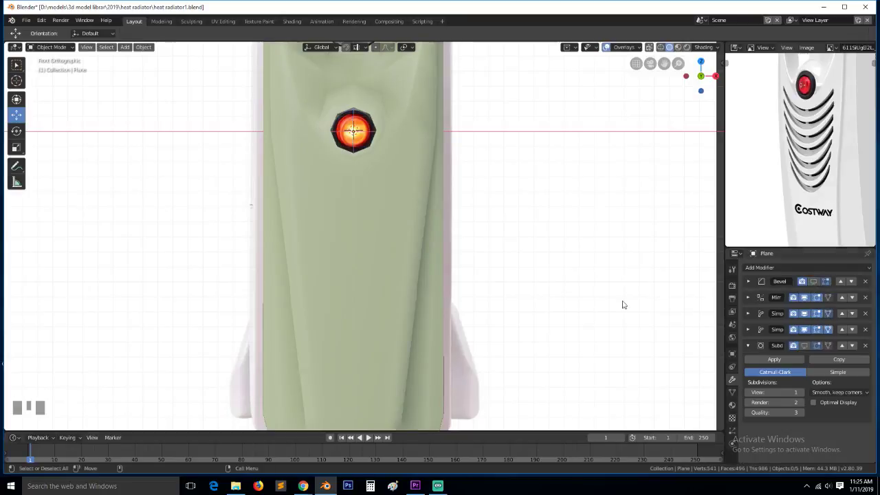
key("Tab")
scroll(417, 268, "up", 2)
key("shift+z")
key("3")
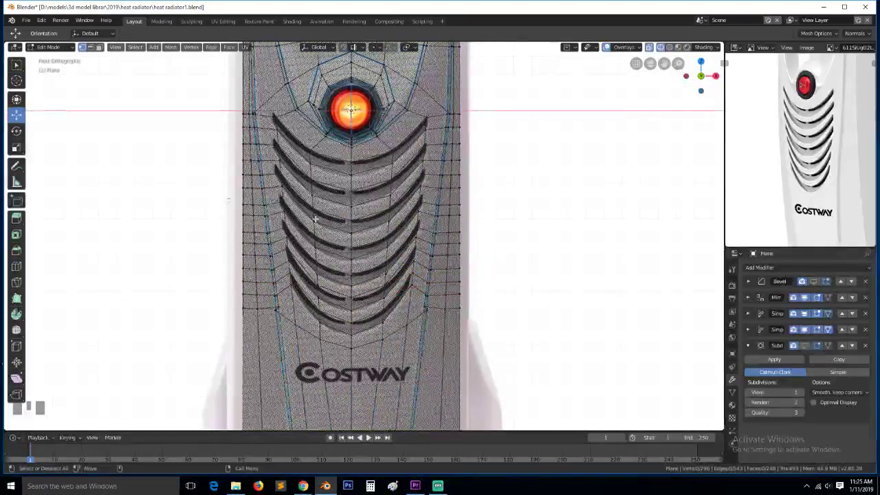
Delete the panel faces covering the topmost vent slot below the round button
left_click(369, 170)
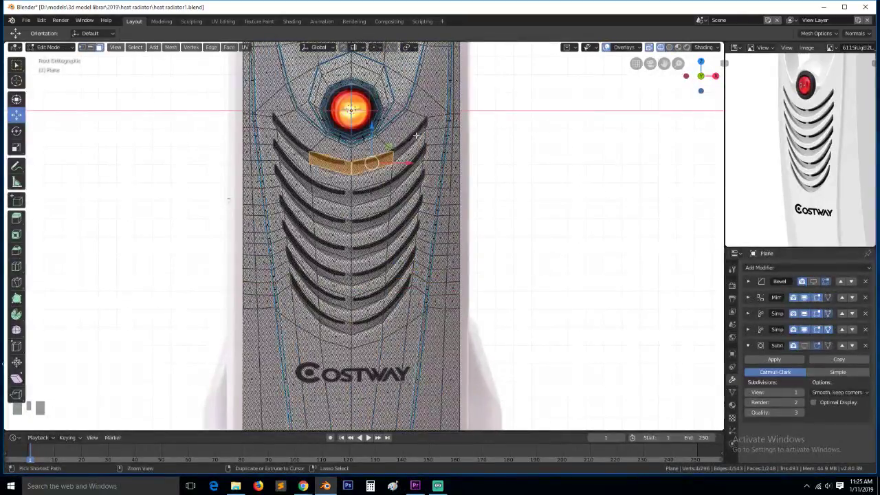
left_click(411, 133, "ctrl")
key("x")
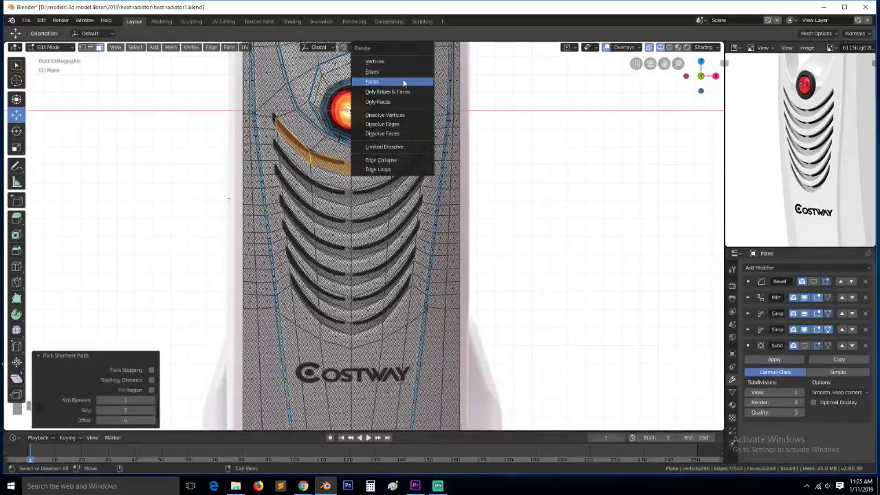
left_click(404, 83)
Delete the panel faces covering the second vent slot from the top
scroll(377, 169, "up", 2)
left_click(366, 173)
left_click(445, 122, "ctrl")
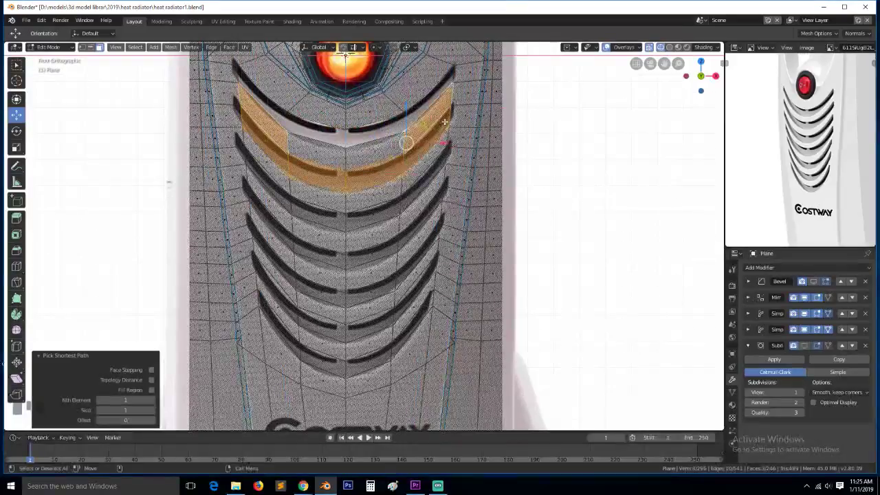
left_click(438, 127)
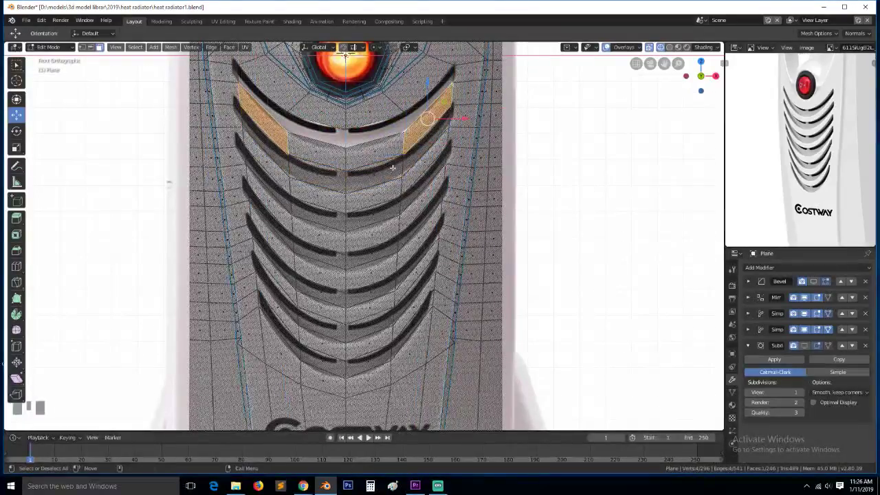
left_click(372, 182)
left_click(430, 145, "shift")
key("x")
left_click(417, 192)
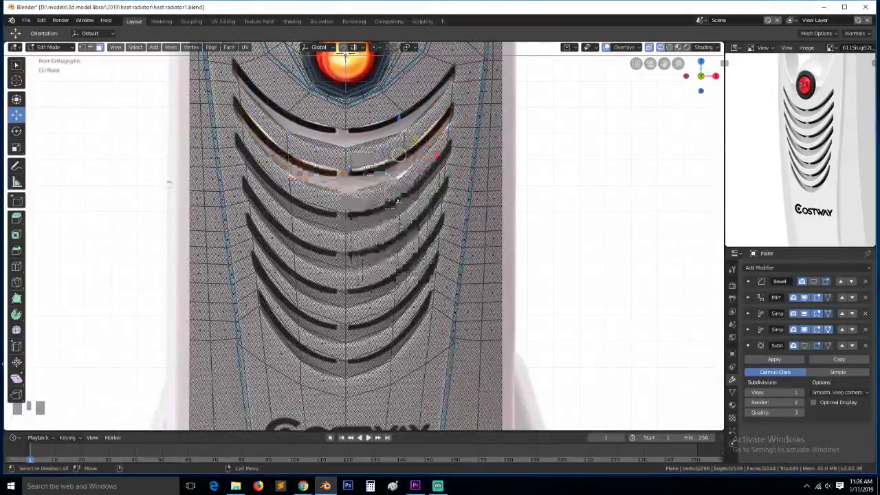
Delete the panel faces covering the third, fourth and fifth vent slots
left_click(371, 208)
left_click(422, 180, "ctrl")
key("x")
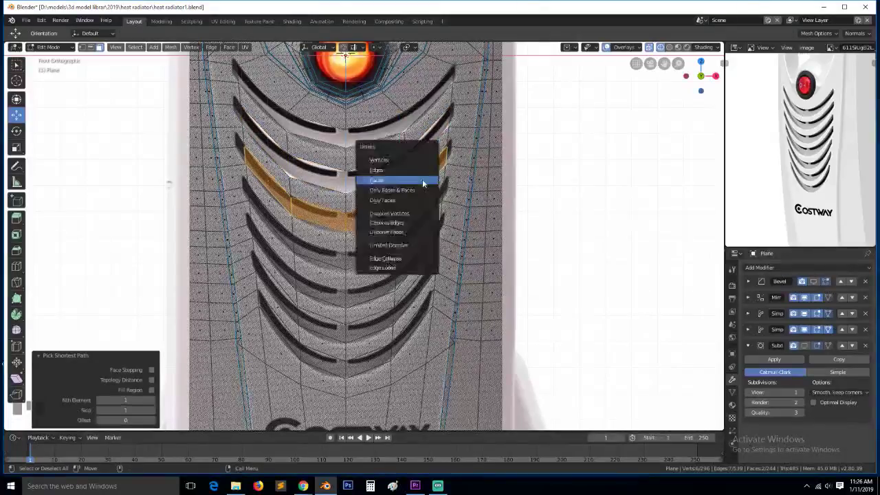
left_click(423, 178)
left_click(371, 254)
key("x")
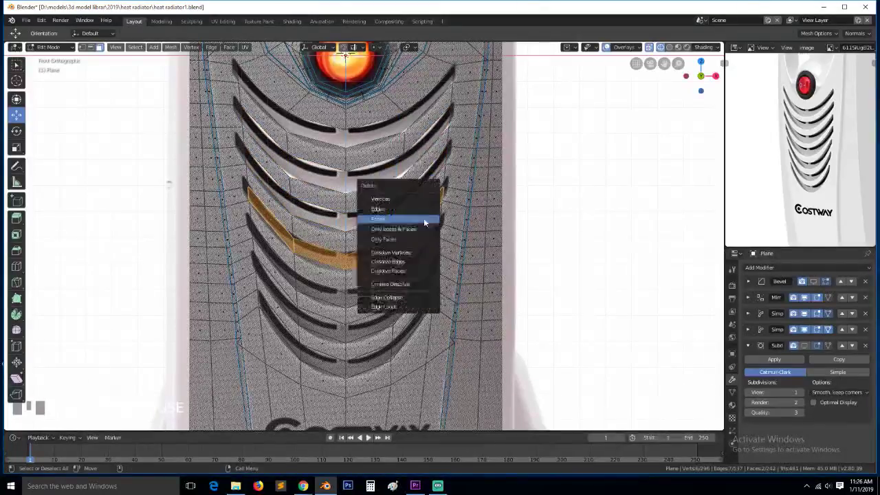
left_click(423, 218)
left_click(370, 291)
key("x")
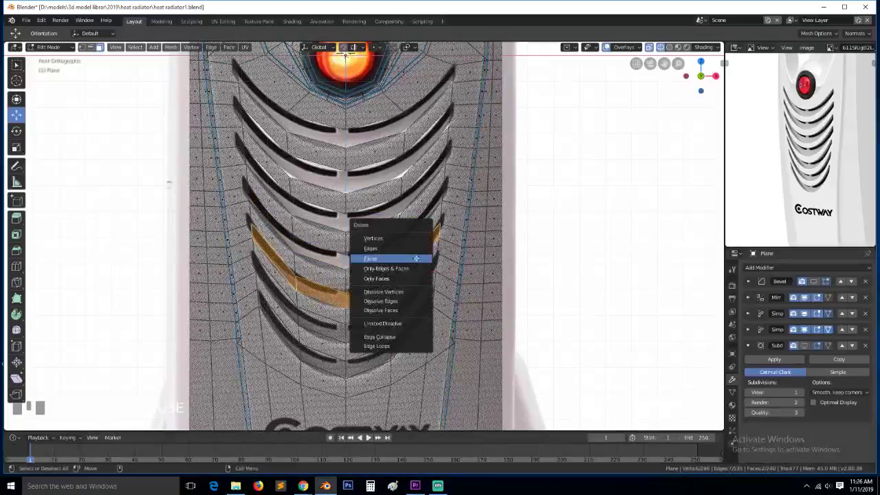
left_click(416, 254)
Delete the panel faces covering the sixth and the lowest vent slots
left_click(395, 319)
left_click(413, 302, "shift")
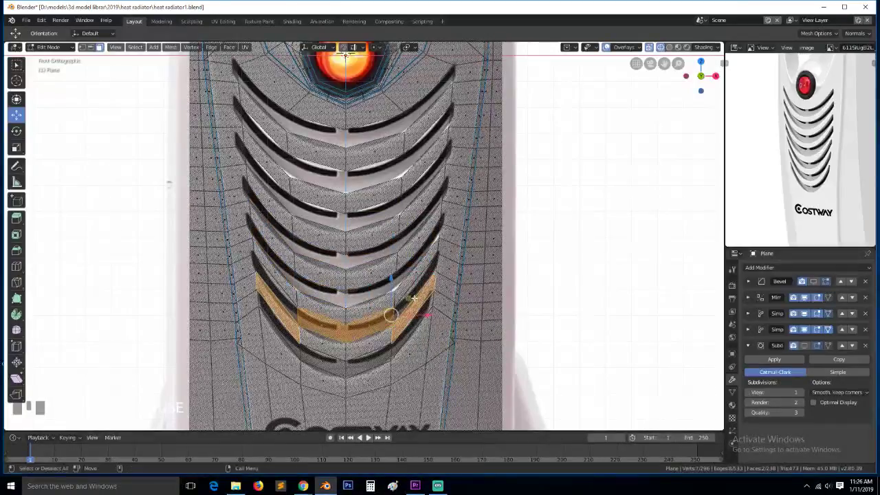
key("x")
left_click(430, 273)
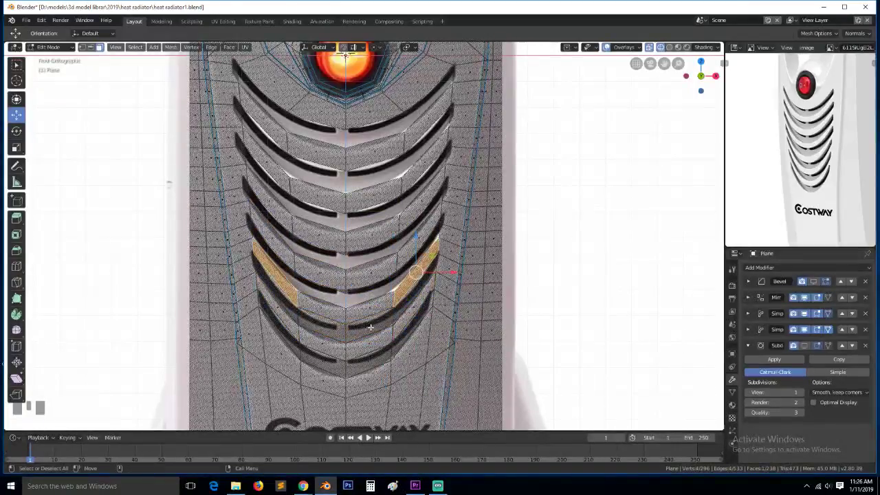
left_click(372, 322)
left_click(417, 284, "shift")
key("x")
left_click(416, 285)
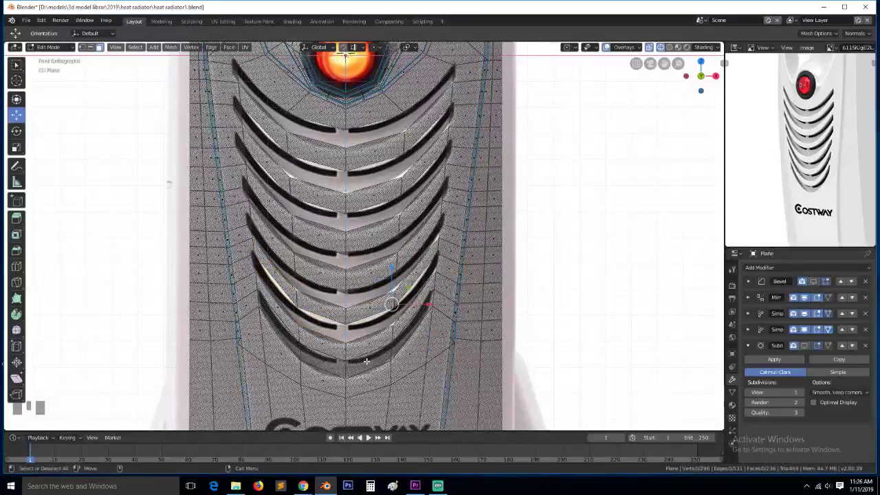
left_click(368, 361)
left_click(414, 326, "shift")
key("x")
left_click(415, 326)
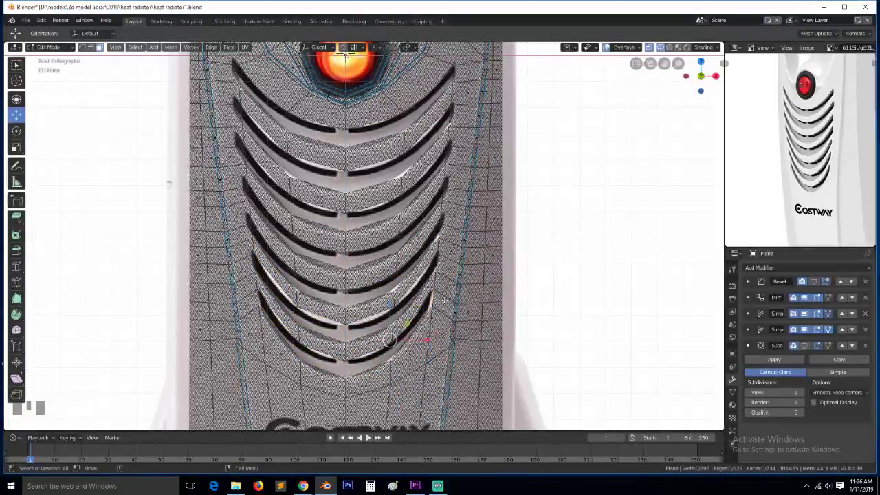
Preview the slotted panel in object mode with the Bevel and Subdivision modifiers shown, from an angle and from the front
key("Tab")
scroll(497, 299, "down", 4)
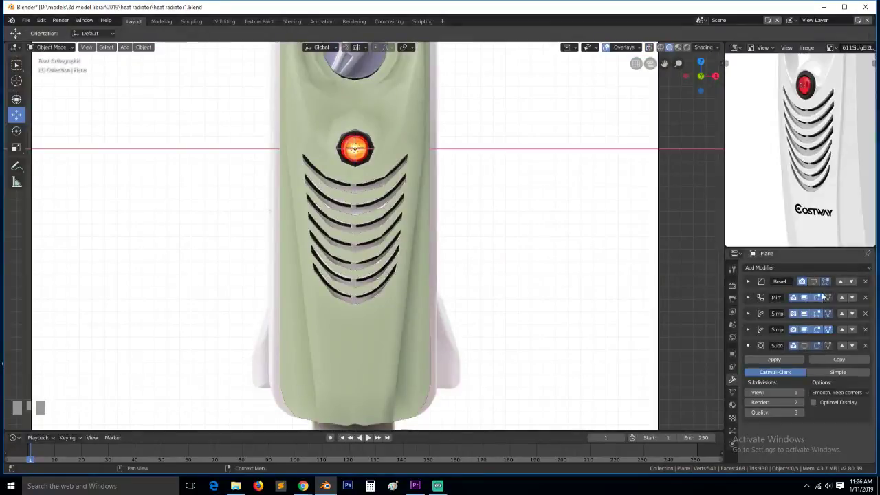
left_click(814, 282)
left_click(814, 345)
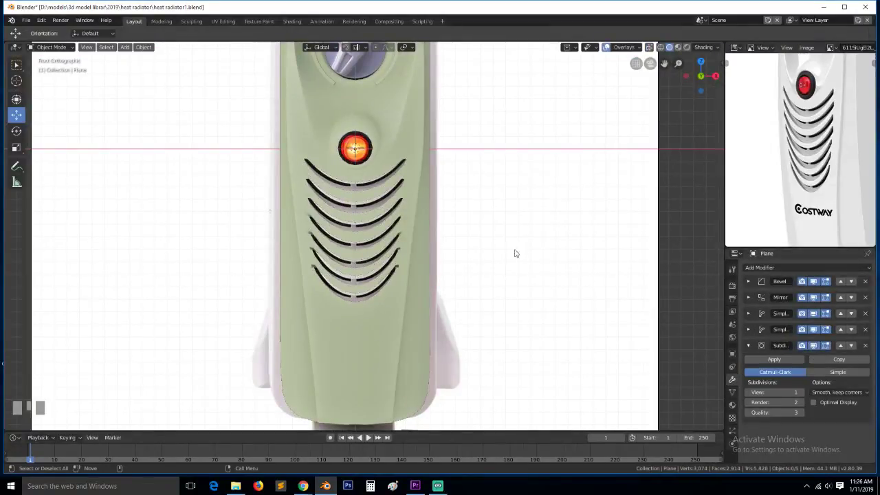
scroll(513, 252, "down", 3)
middle_click_drag(509, 252, 481, 263)
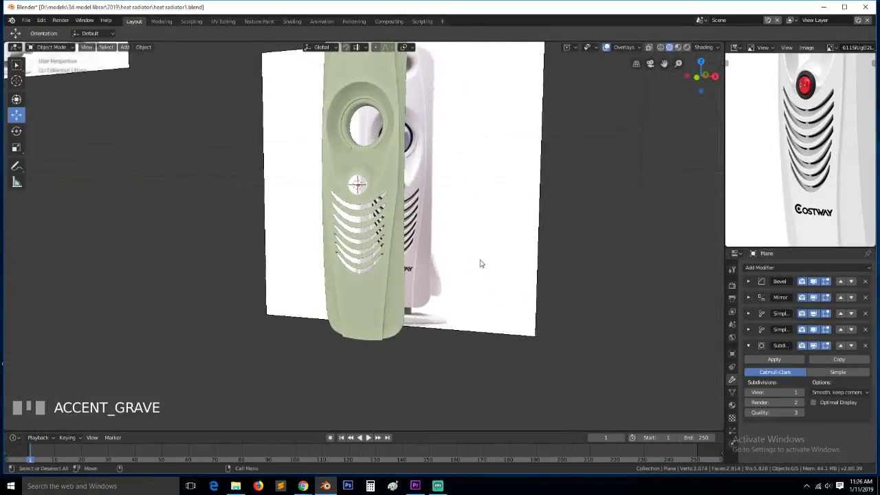
key("KP_1")
scroll(464, 265, "up", 5)
Save the file, hide the Bevel and Subdivision modifiers in the viewport and resume editing the mesh
key("ctrl+s")
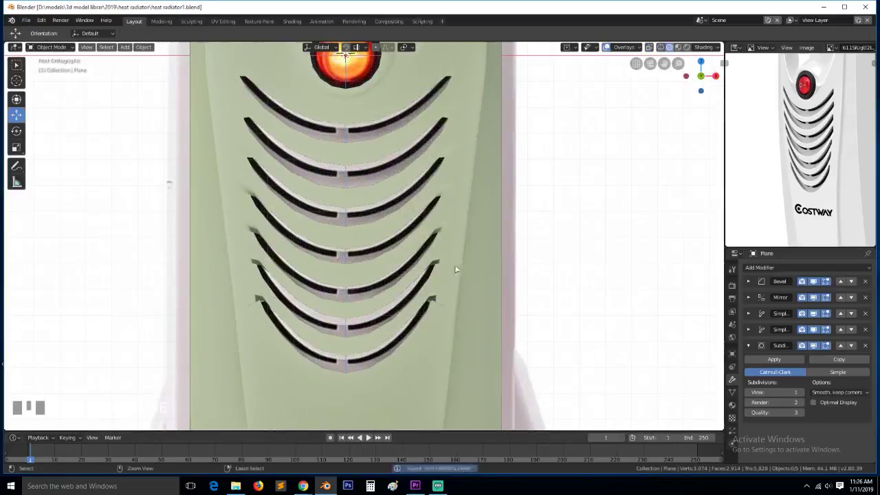
left_click(813, 281)
left_click(806, 346)
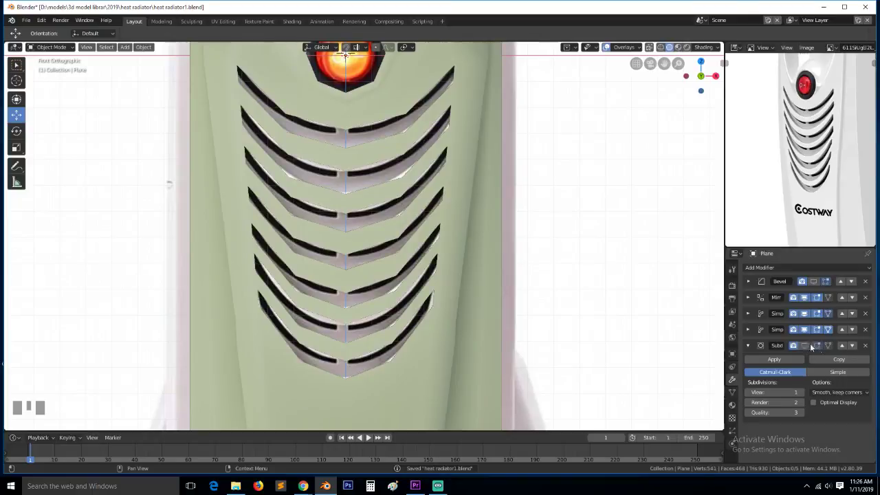
key("Tab")
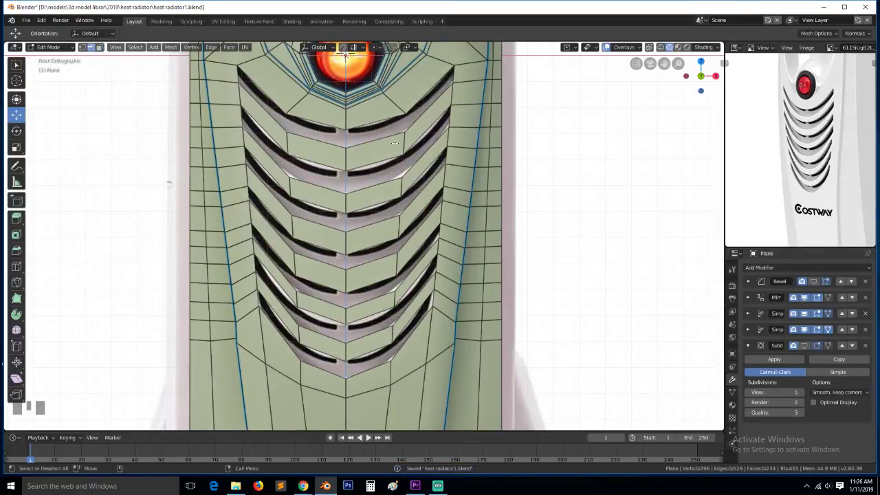
Undo the face deletions of the second through lowest vent slots
left_click(385, 135, "alt")
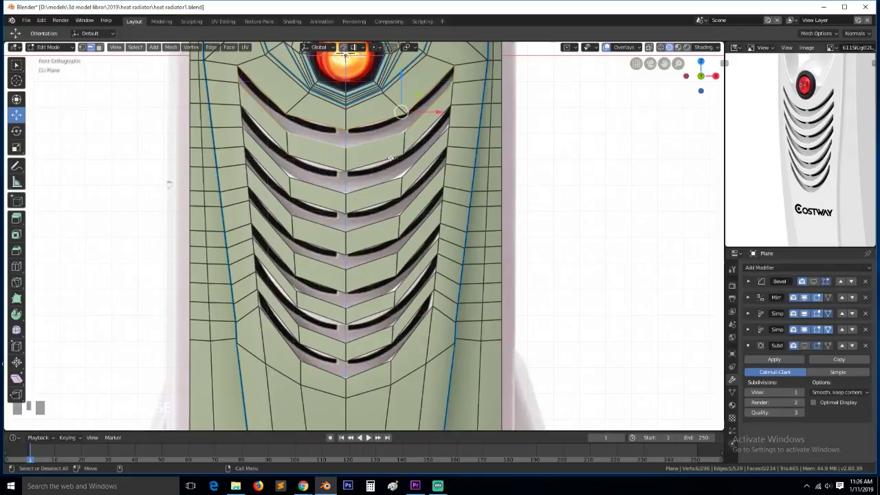
key("ctrl+z")
key("ctrl+z")
key("ctrl+z")
key("ctrl+z")
key("ctrl+z")
key("ctrl+z")
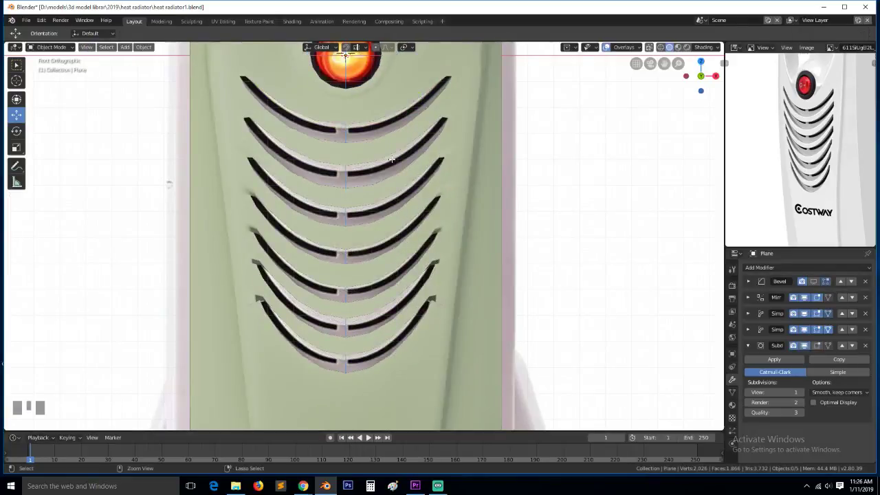
key("ctrl+z")
key("ctrl+z")
key("ctrl+z")
key("ctrl+z")
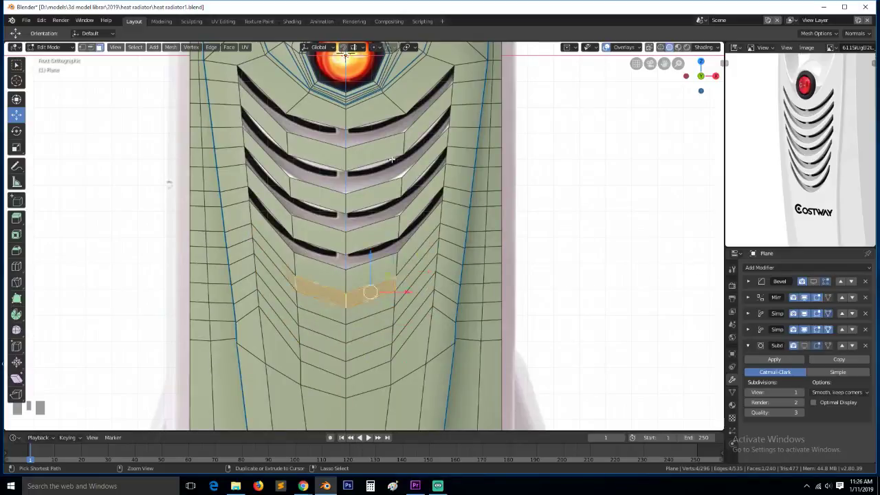
key("ctrl+z")
key("ctrl+z")
key("ctrl+z")
key("ctrl+z")
key("ctrl+z")
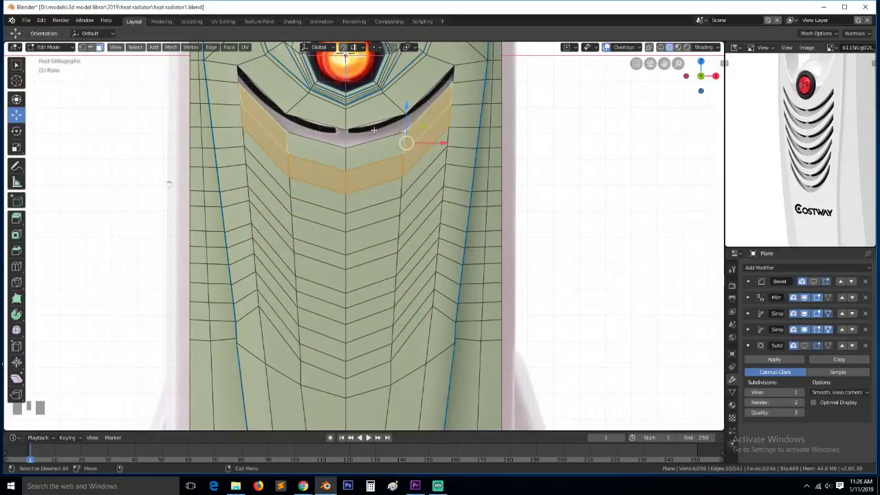
Fill the open topmost vent slot with new centre and side faces between its upper and lower edges
key("alt+a")
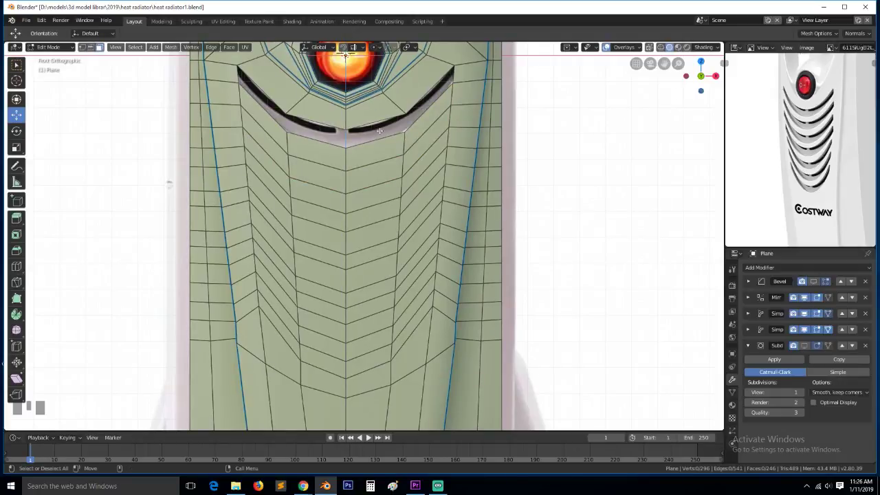
left_click(374, 114)
left_click(374, 147, "shift")
key("2")
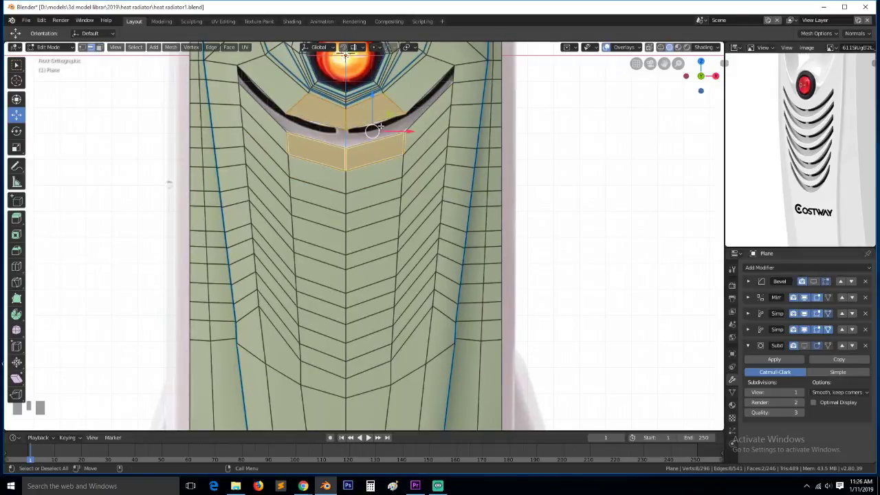
left_click(397, 114)
left_click(385, 139, "shift")
key("f")
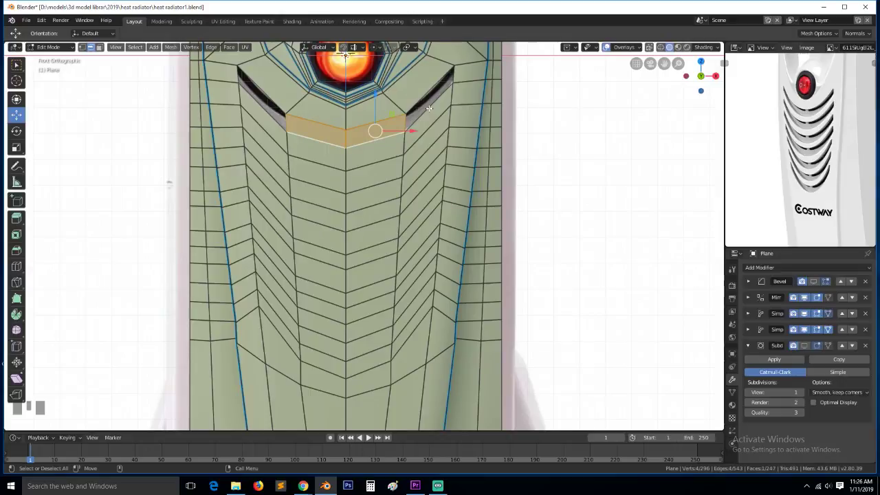
left_click(414, 102)
left_click(417, 119, "shift")
key("f")
Select the centre and side faces covering all seven vent slots
key("3")
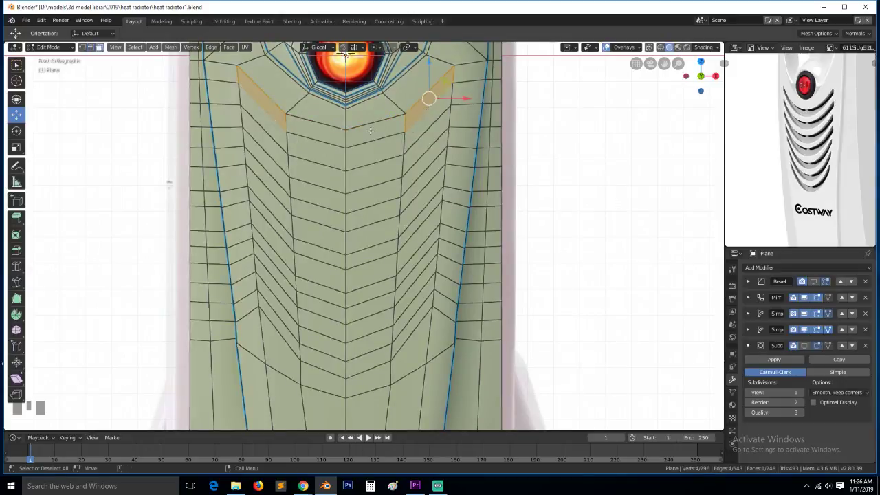
left_click(370, 131)
left_click(430, 101, "shift")
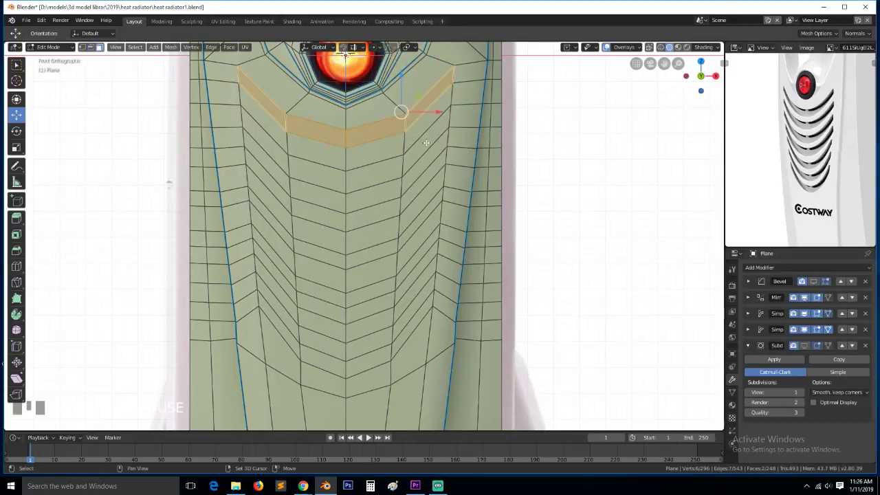
left_click(427, 141, "shift")
left_click(387, 173, "shift")
left_click(377, 216, "shift")
left_click(408, 202, "shift")
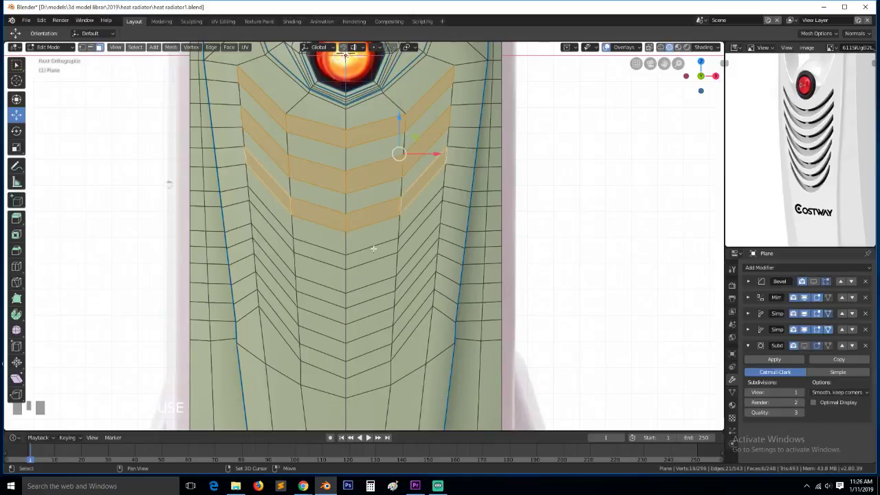
left_click(373, 250, "shift")
left_click(408, 238, "shift")
left_click(374, 293, "shift")
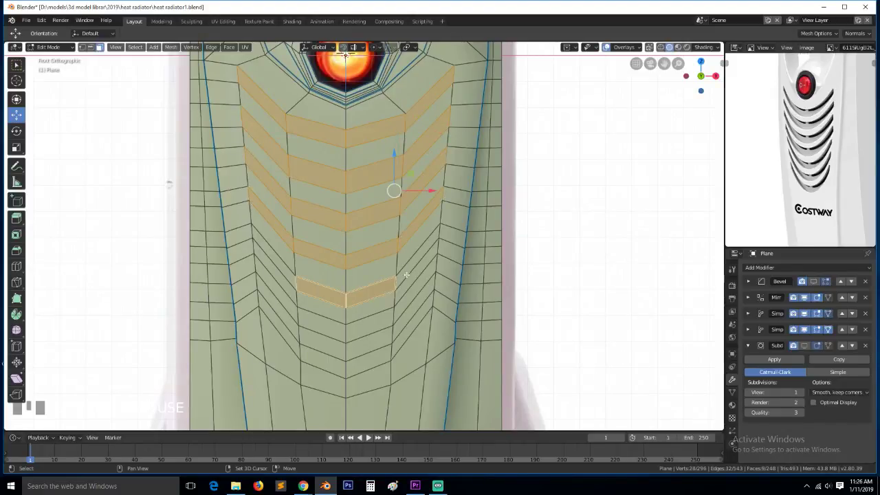
left_click(409, 272, "shift")
left_click(367, 324, "shift")
left_click(405, 305, "shift")
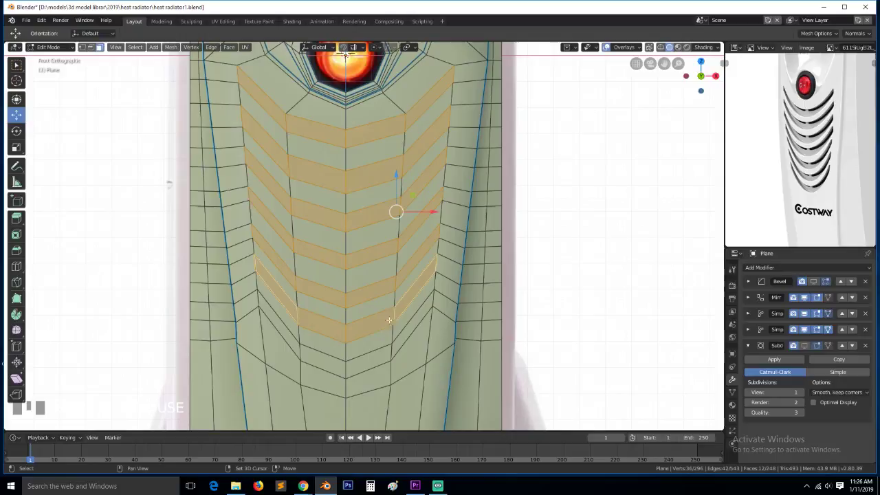
left_click(370, 364, "shift")
left_click(396, 350, "shift")
Extrude the selected vent slot faces about 0.0657 m along their normals, back into the panel
key("grave")
left_click(347, 345)
middle_click_drag(399, 246, 309, 280)
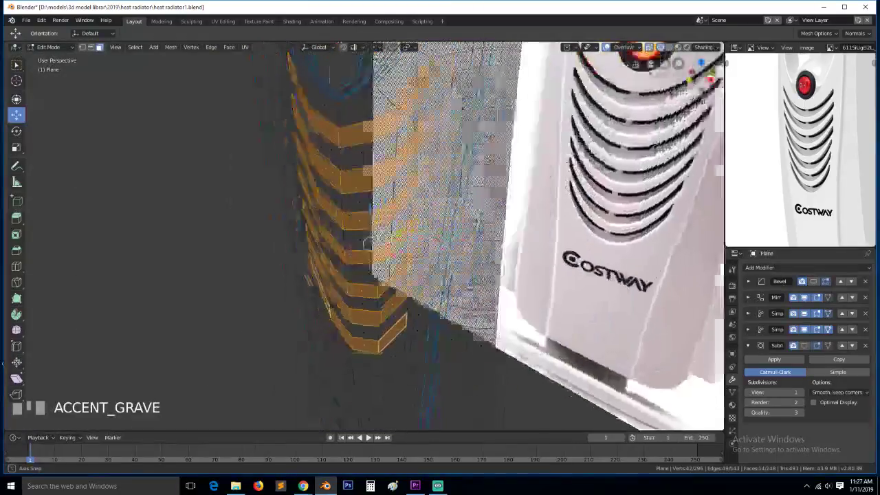
key("e")
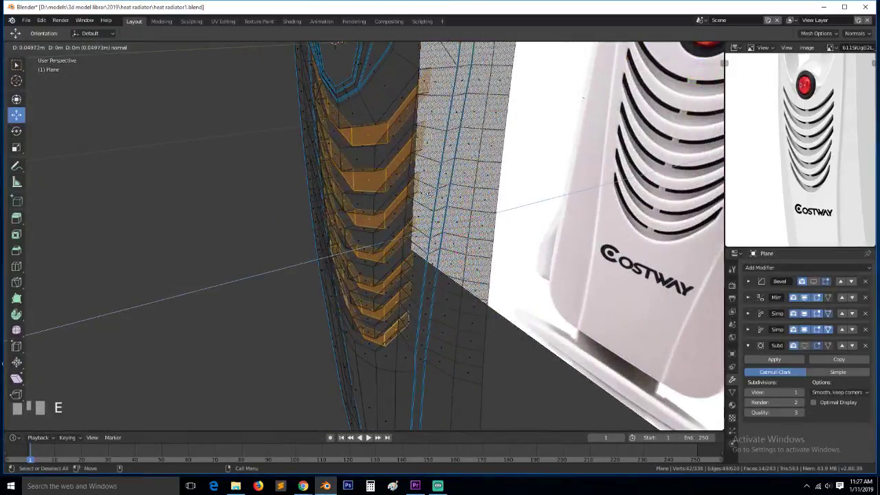
left_click(434, 193)
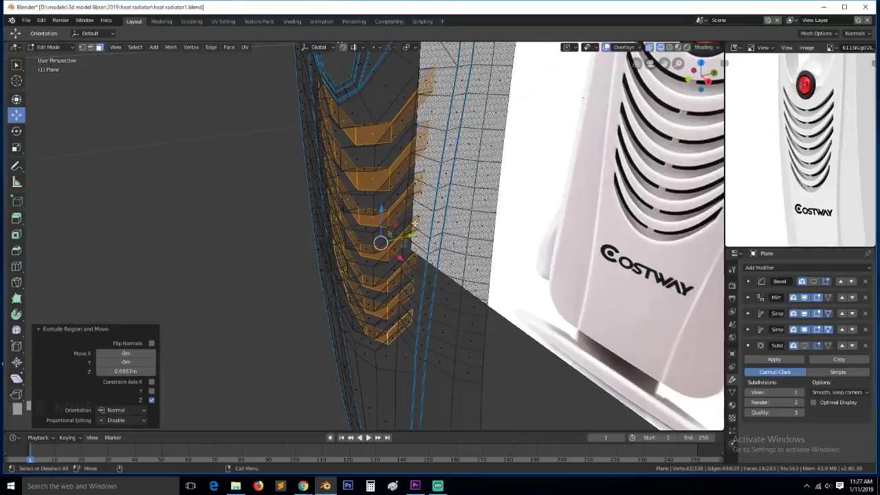
key("KP_1")
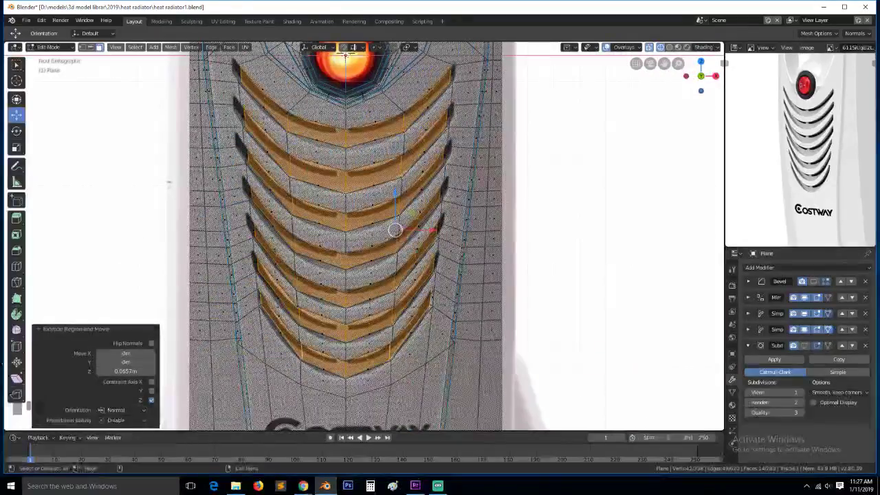
scroll(821, 138, "up", 2)
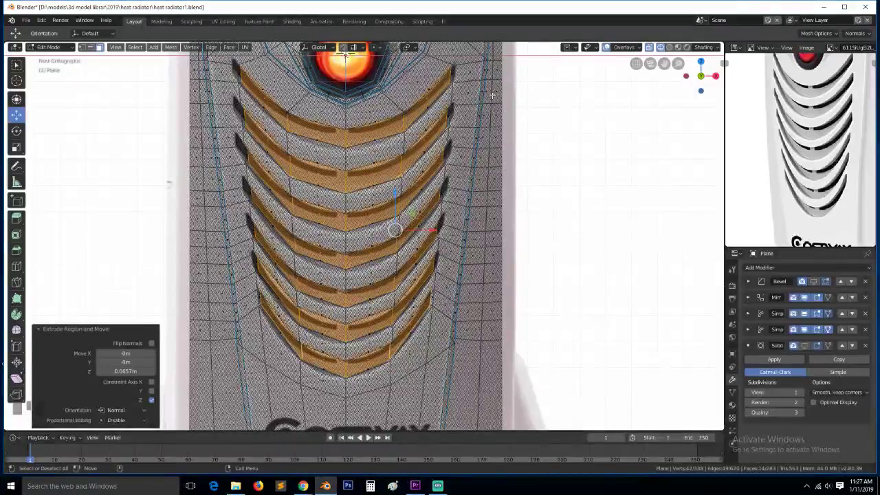
Inset the selected faces of all seven vent slots by about 0.01675 m and nudge the inset faces slightly upward
key("KP_3")
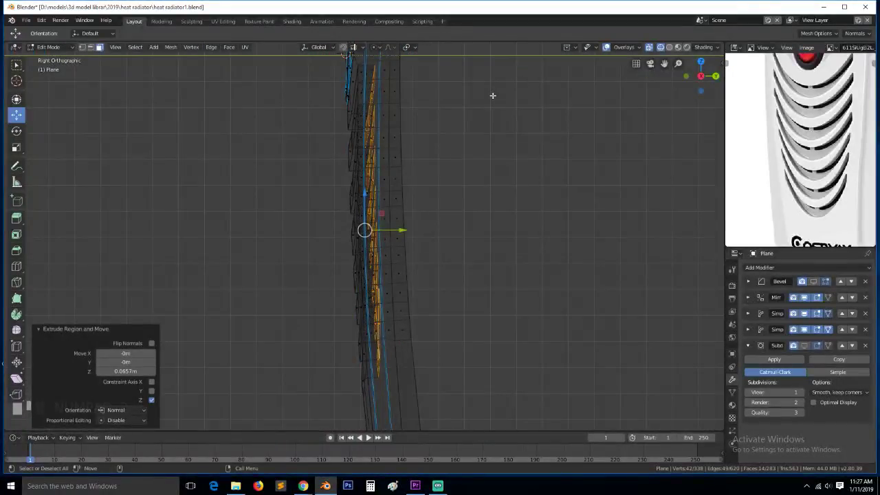
key("KP_1")
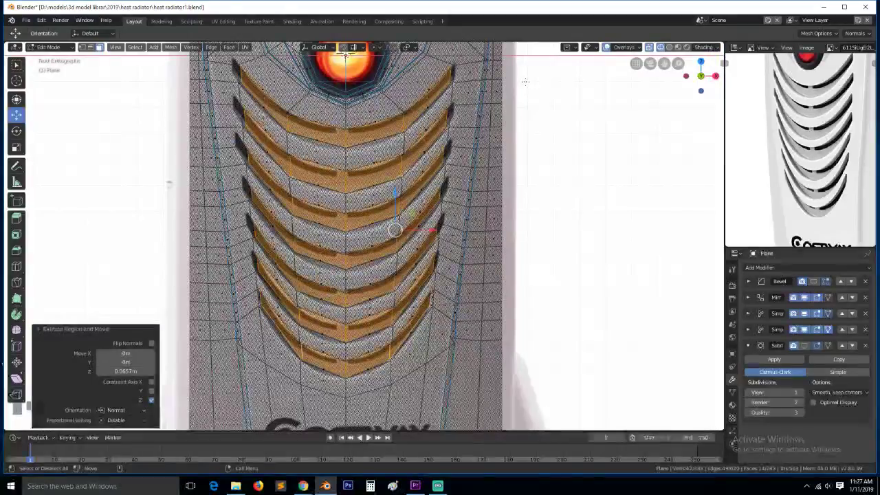
key("i")
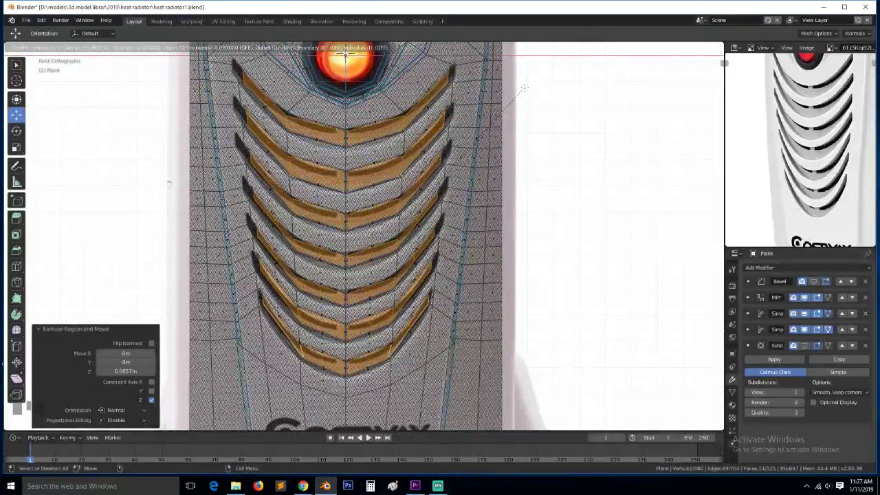
left_click(396, 229)
scroll(469, 122, "up", 3)
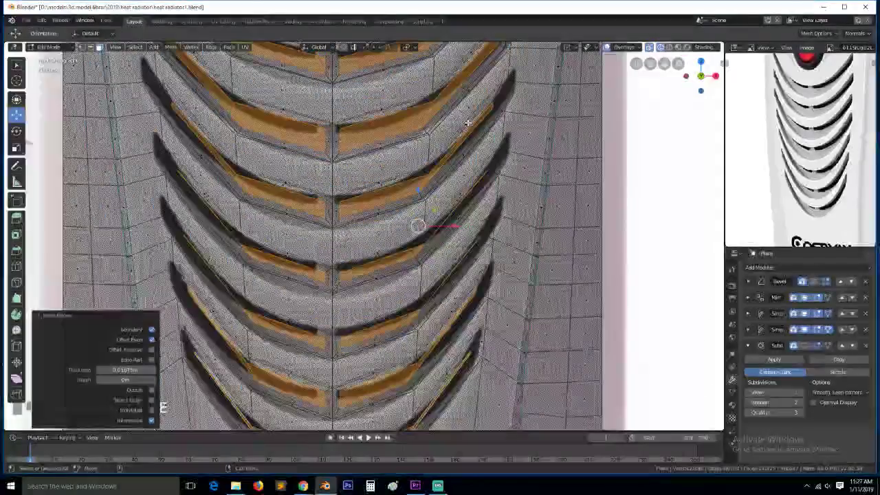
scroll(477, 139, "down", 1)
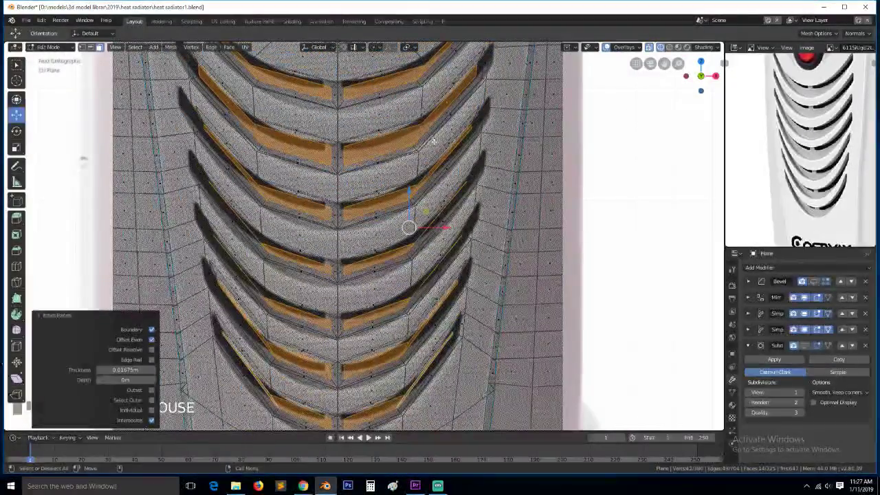
left_click_drag(407, 190, 408, 185)
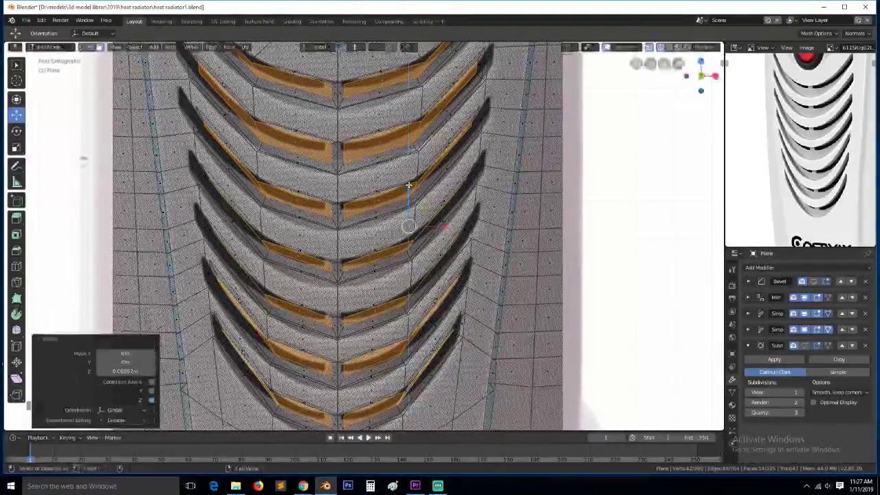
scroll(427, 195, "down", 2)
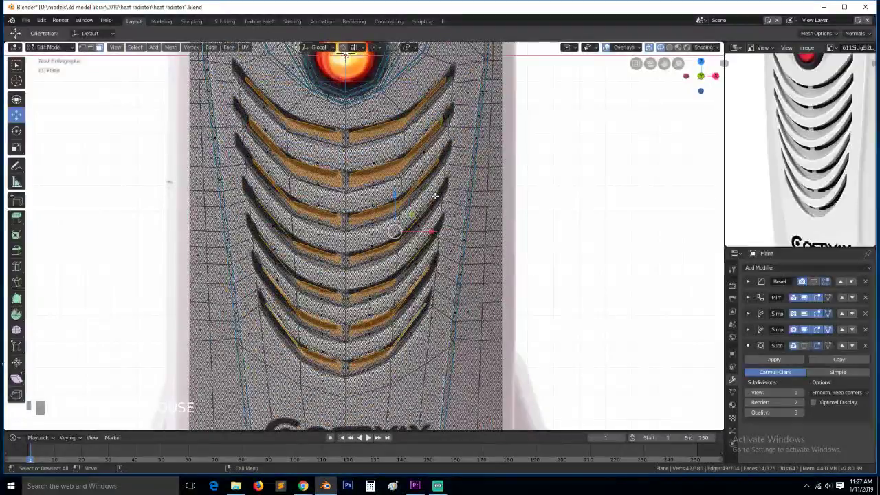
Delete the inset faces to open all seven vent slots, and leave mesh editing
key("x")
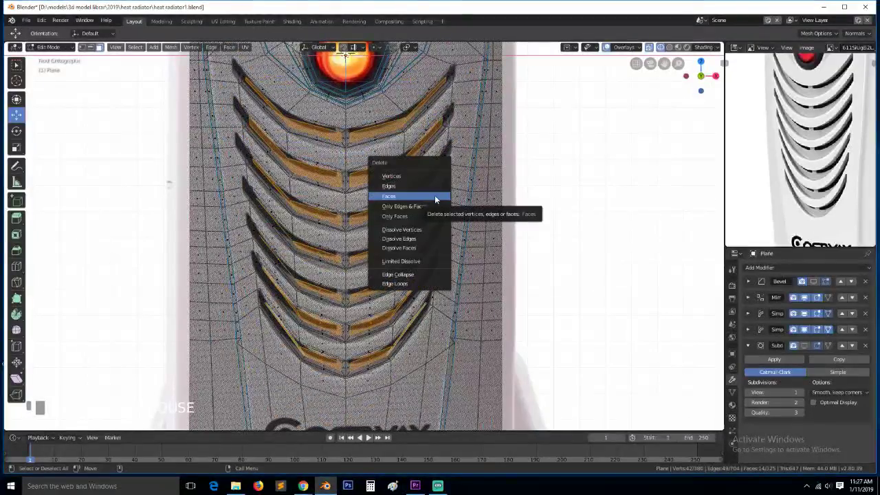
left_click(435, 195)
key("Tab")
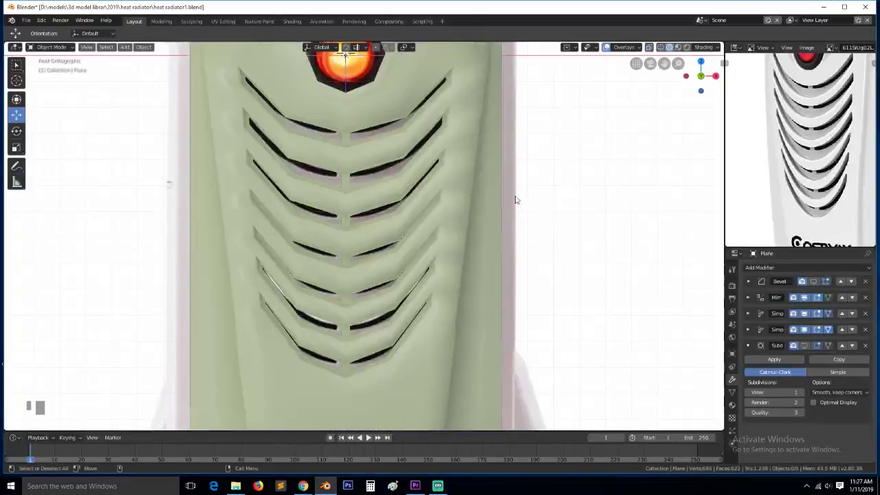
scroll(513, 199, "down", 3)
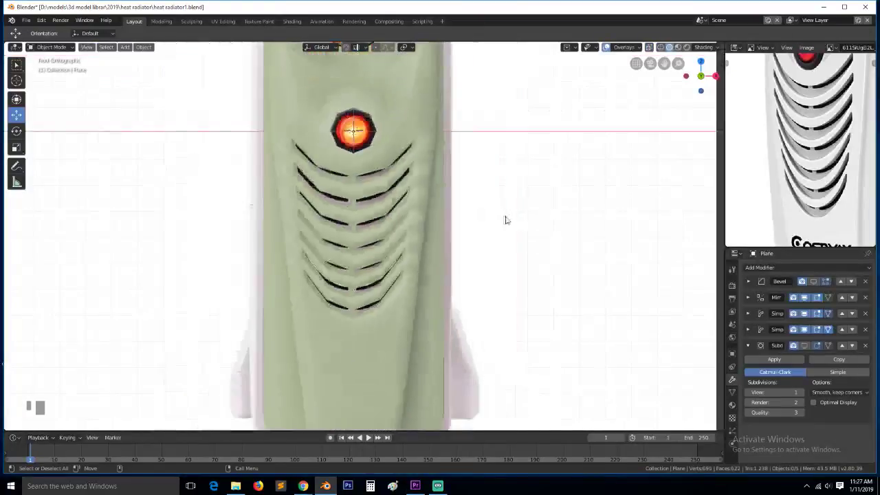
Show the Bevel and Subdivision modifiers in the viewport, check the smoothed vent slots at an angle, and save the file
left_click(817, 282)
left_click(812, 348)
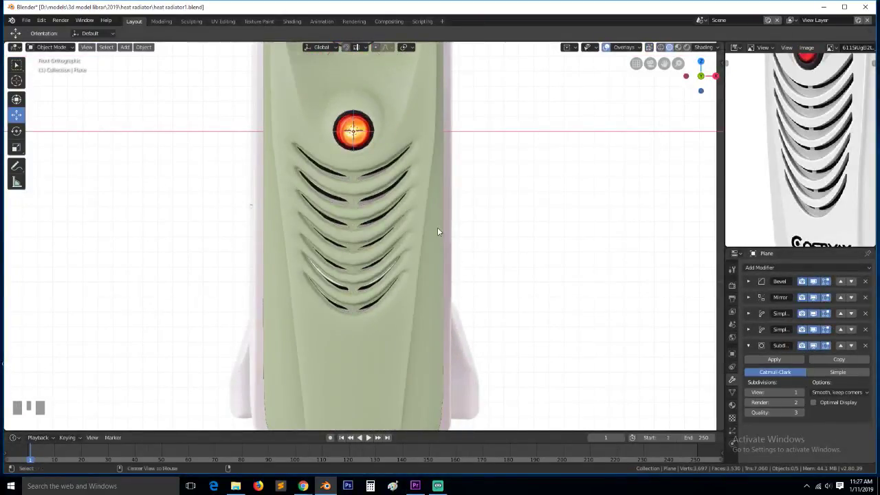
key("grave")
mouse_move(437, 227)
middle_mouse_down()
mouse_move(378, 220)
mouse_move(452, 232)
mouse_move(442, 227)
middle_mouse_up()
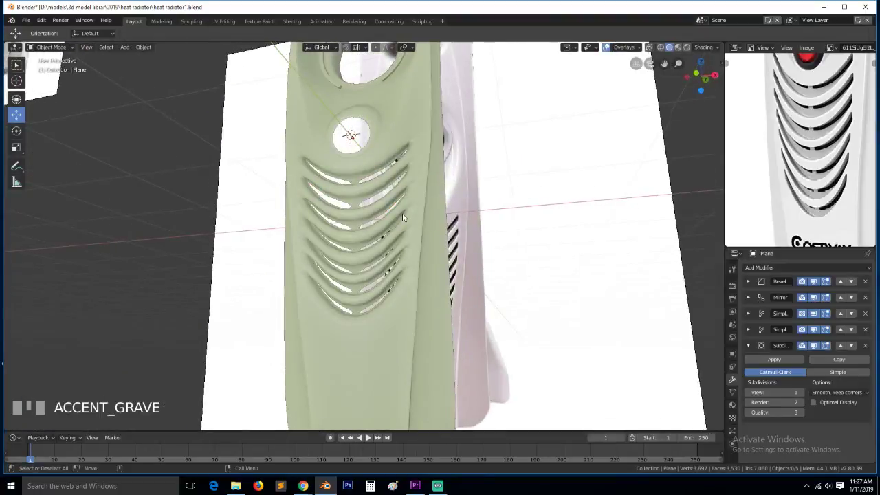
key("ctrl+s")
scroll(442, 223, "up", 2)
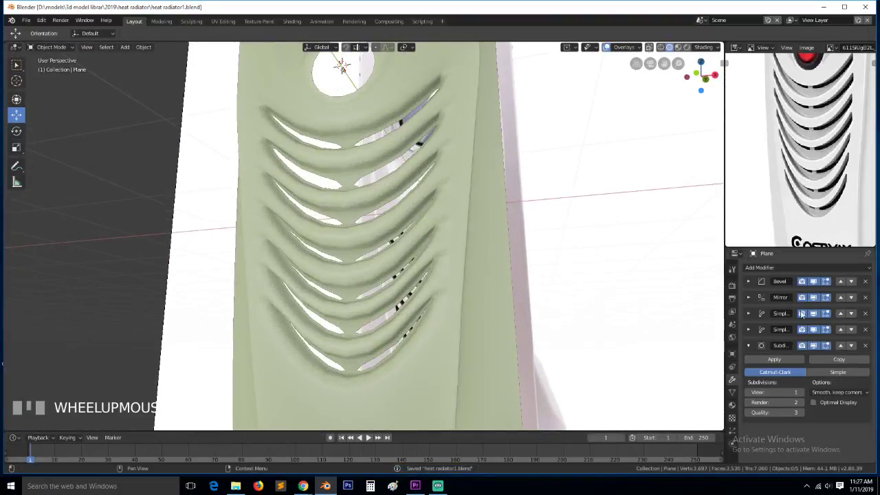
Hide the Subdivision and Bevel modifiers in the viewport and return to mesh editing with edge selection
left_click(814, 345)
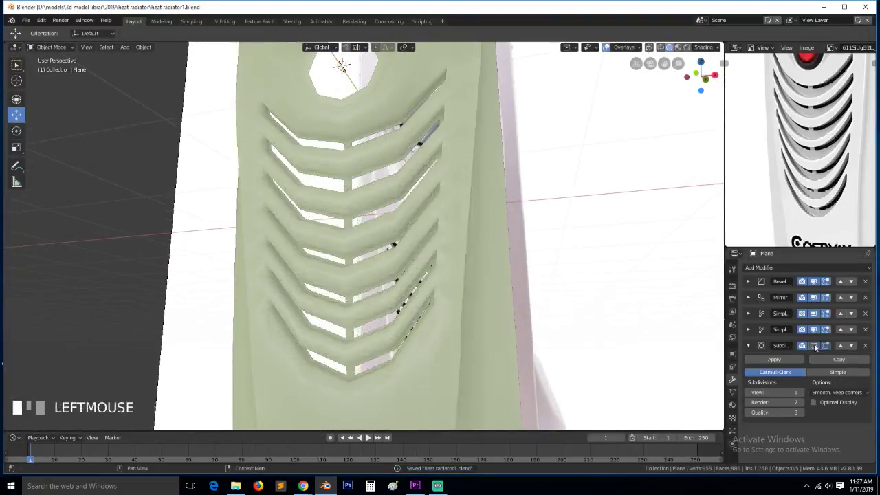
left_click(814, 281)
key("Tab")
key("2")
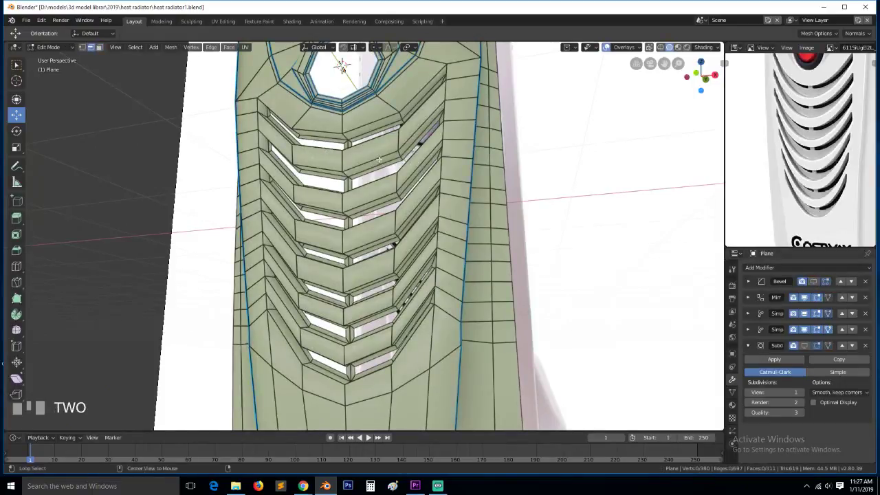
left_click(379, 162, "alt")
middle_click_drag(379, 162, 352, 166)
left_click(419, 108, "alt+shift")
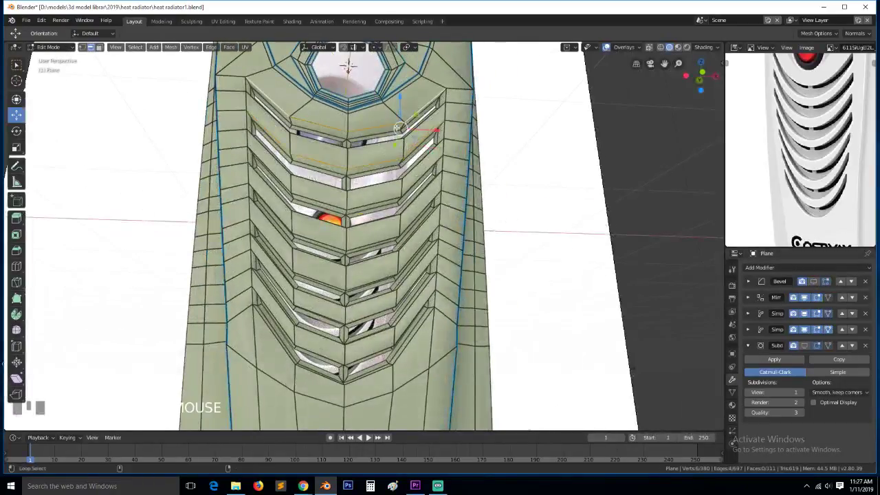
left_click(383, 184, "alt+shift")
left_click(386, 200, "alt+shift")
left_click(384, 221, "alt+shift")
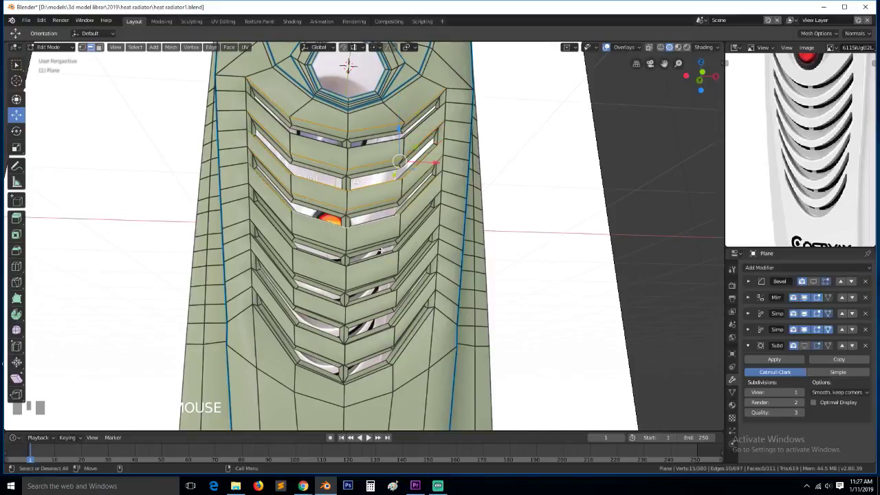
left_click(381, 247, "alt+shift")
middle_click_drag(380, 247, 366, 231)
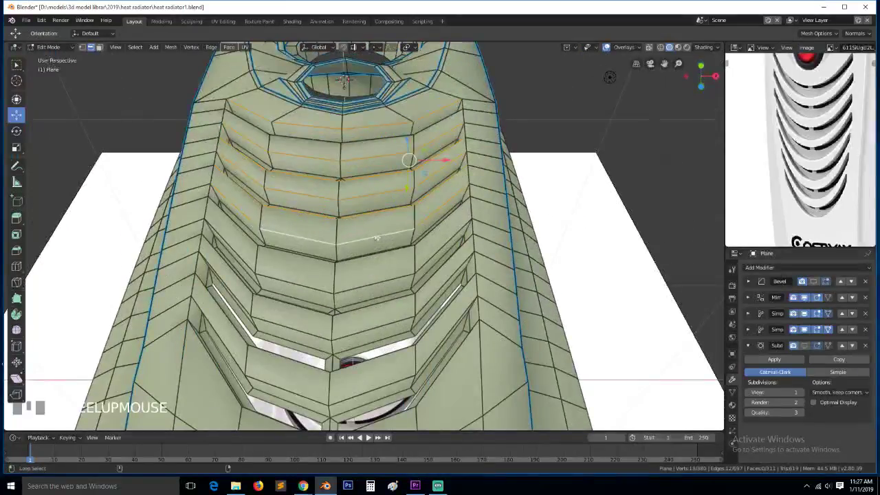
middle_click_drag(385, 264, 413, 207)
key("alt+a")
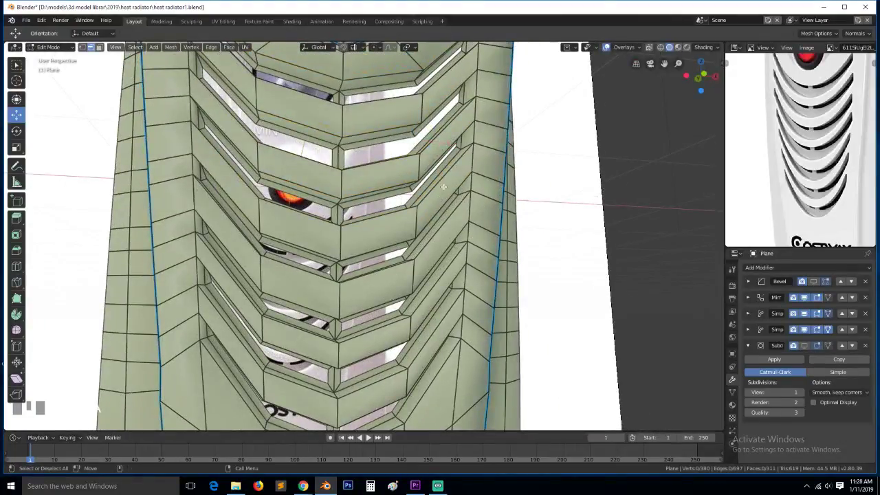
Select one slanted front edge of a vent slot and extend the selection to all edges with similar face angles
left_click(445, 184)
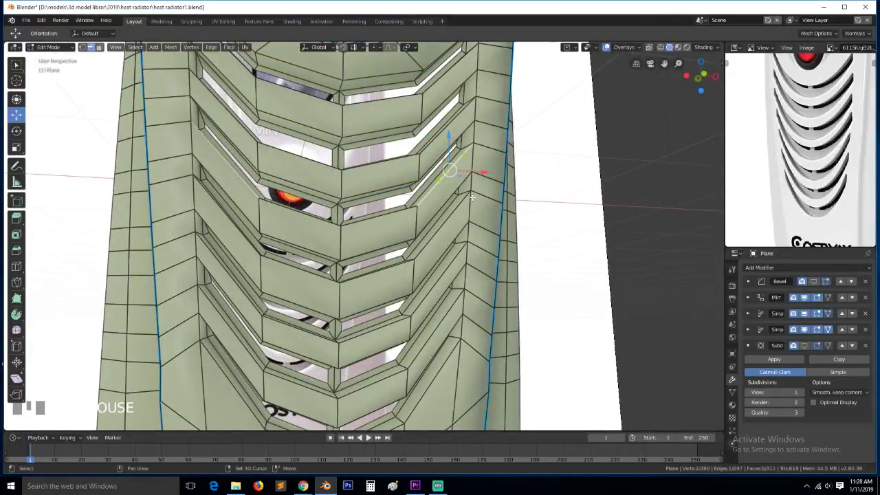
key("shift+g")
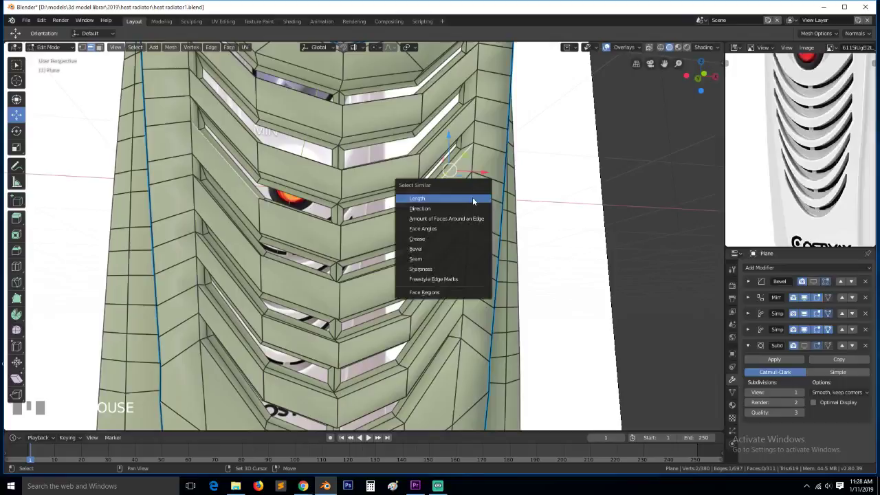
left_click(462, 232)
scroll(382, 240, "down", 4)
middle_click_drag(383, 240, 417, 229)
scroll(416, 229, "up", 5)
left_click(449, 165)
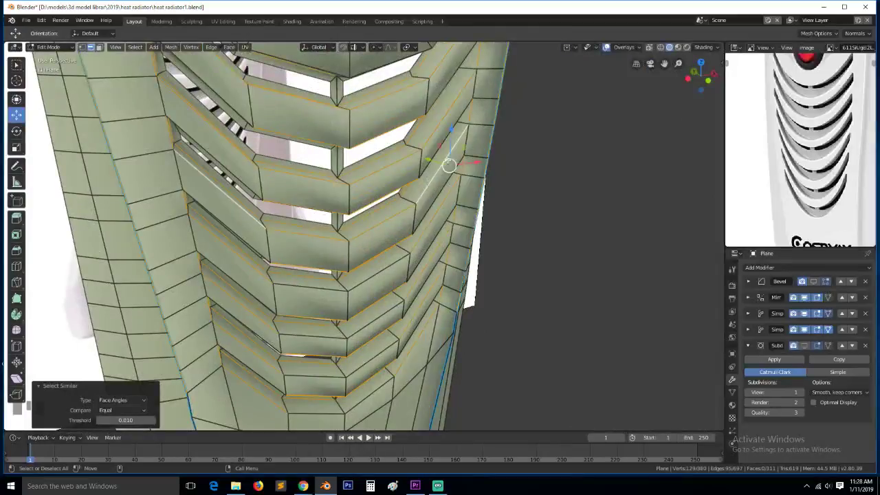
Check the similar-edge selection from several sides, set its edge bevel weight to 1, and clear the selection
scroll(429, 180, "down", 5)
middle_click_drag(440, 194, 346, 202)
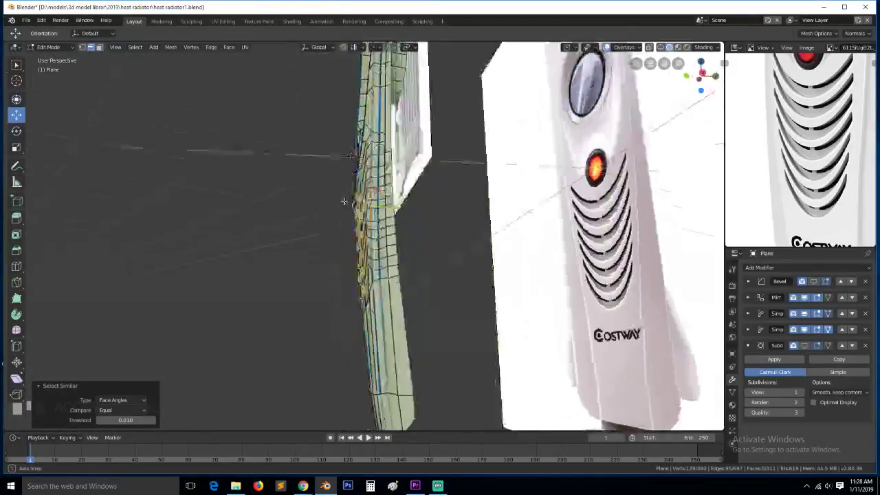
scroll(356, 227, "down", 4)
middle_click_drag(273, 228, 397, 320)
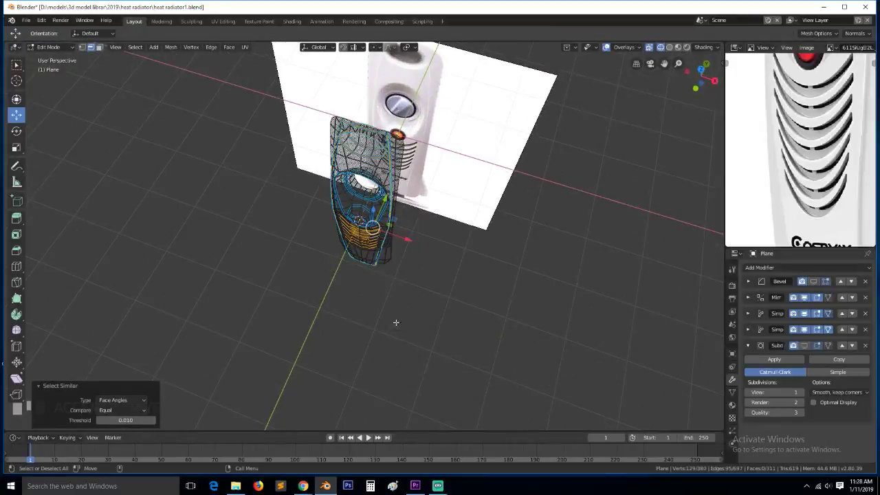
scroll(480, 326, "up", 2)
middle_click_drag(475, 328, 472, 259)
scroll(473, 260, "up", 5)
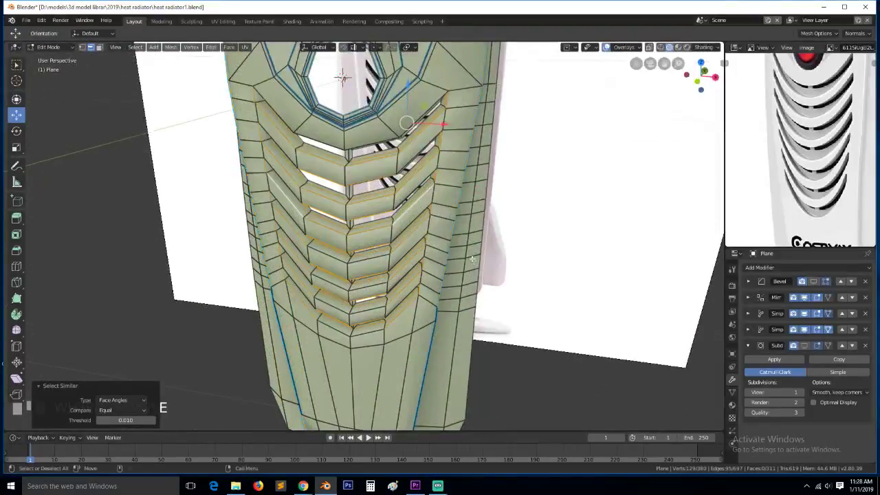
key("ctrl+e")
left_click(472, 259)
type("1")
left_click(471, 259)
key("alt+a")
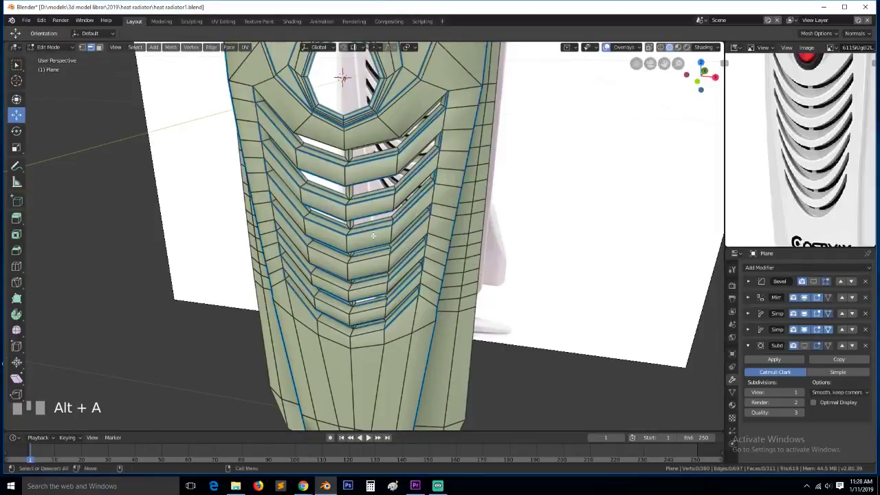
Select the remaining unweighted edge loops along the rims of the vent slots, from the upper slots down to the lowest
middle_click_drag(471, 259, 364, 187)
left_click(407, 160, "alt")
scroll(409, 163, "up", 3)
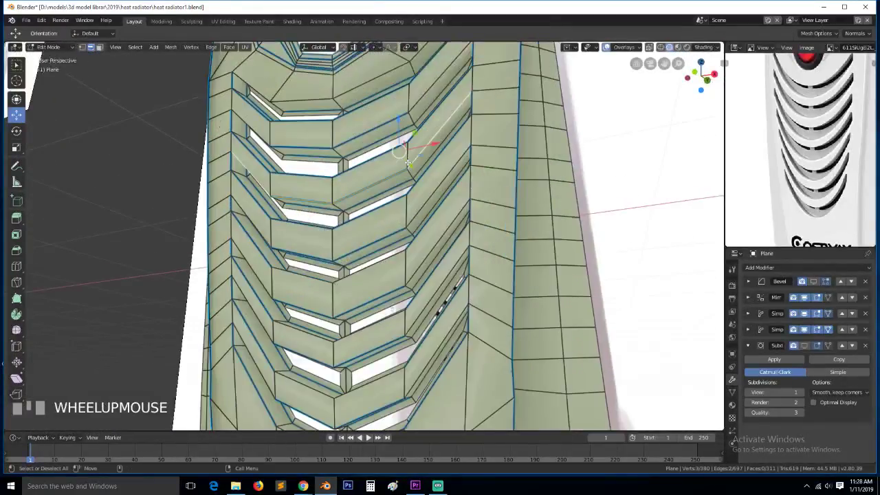
left_click(435, 87, "alt+shift")
left_click(438, 98, "alt+shift")
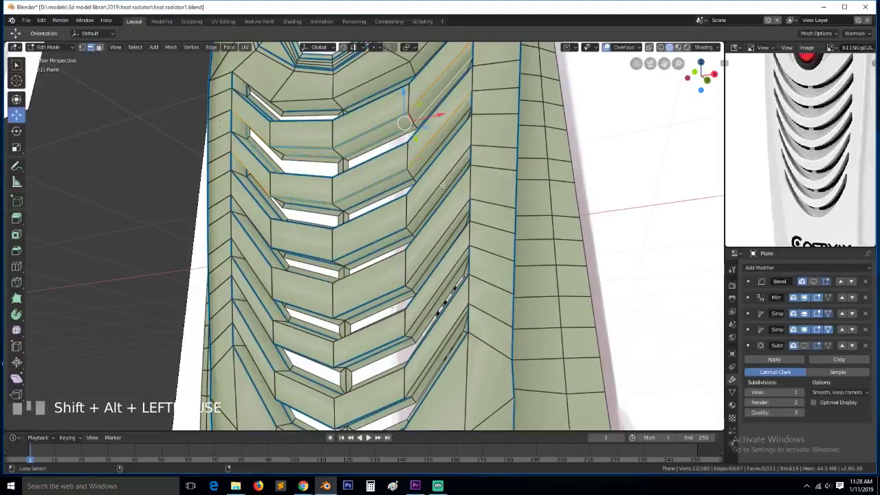
left_click(440, 193, "alt+shift")
left_click(442, 244, "alt+shift")
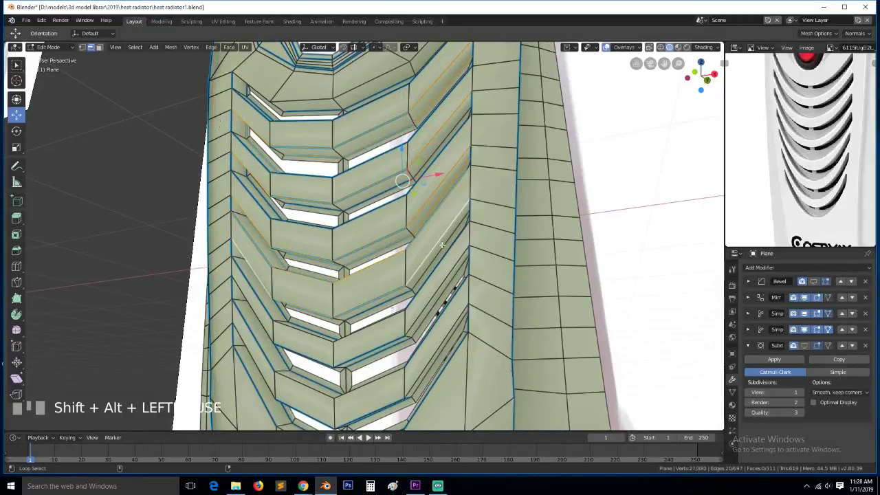
left_click(436, 289, "alt+shift")
left_click(438, 301, "alt+shift")
left_click(447, 337, "alt+shift")
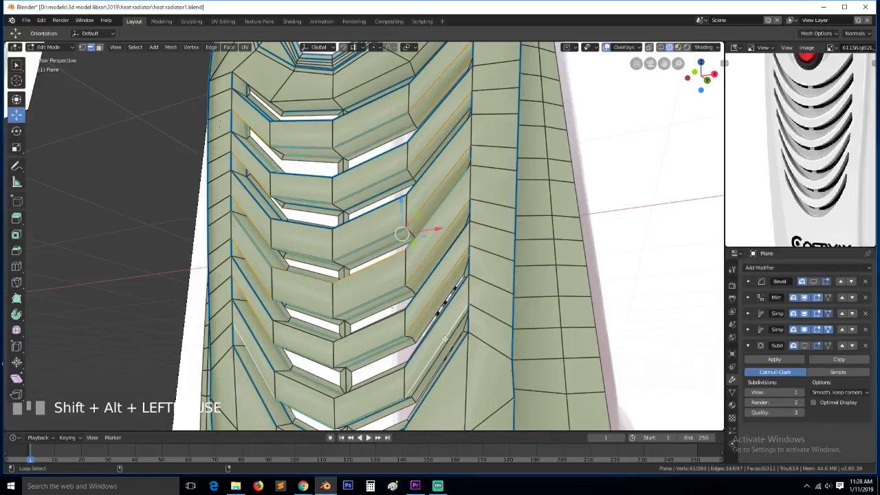
left_click(448, 340, "alt+shift")
left_click(449, 340, "alt+shift")
left_click(445, 337, "alt+shift")
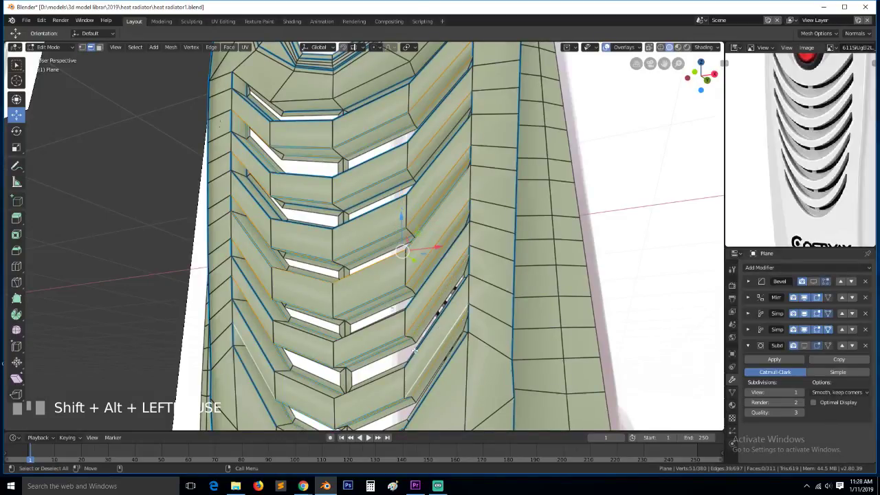
left_click(387, 363, "alt+shift")
left_click(379, 322, "alt+shift")
middle_click_drag(379, 322, 411, 311)
Apply an edge bevel weight to the selected vent slot rim edges and clear the selection
key("ctrl+e")
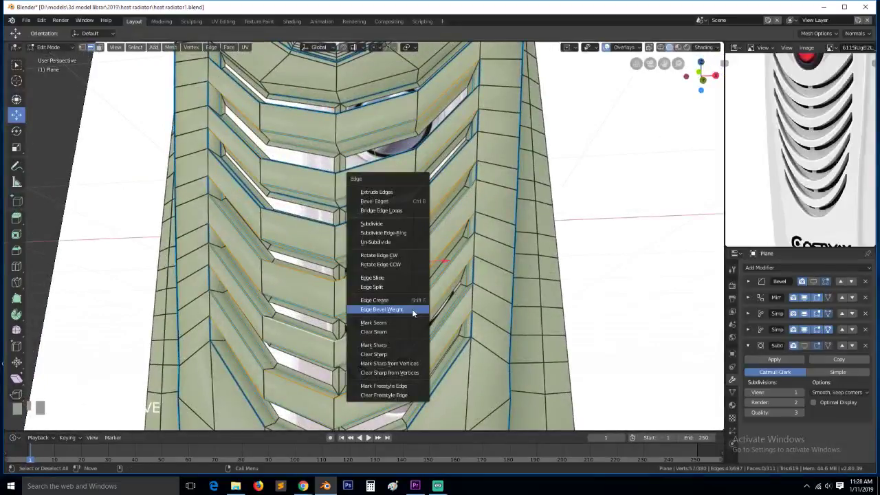
left_click(411, 311)
left_click(406, 163)
key("alt+a")
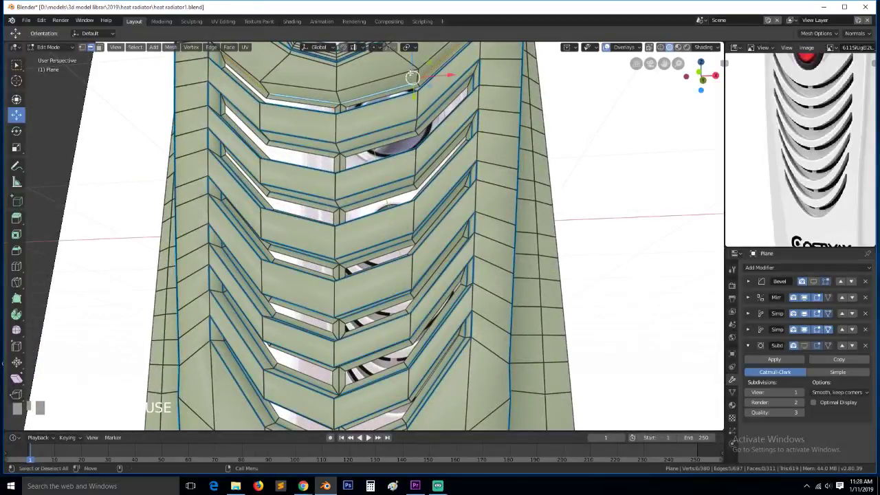
Apply an edge bevel weight to the edge loop along the topmost vent slot's upper rim and clear the selection
left_click(397, 76, "alt")
scroll(399, 79, "down", 1)
key("ctrl+e")
left_click(413, 181)
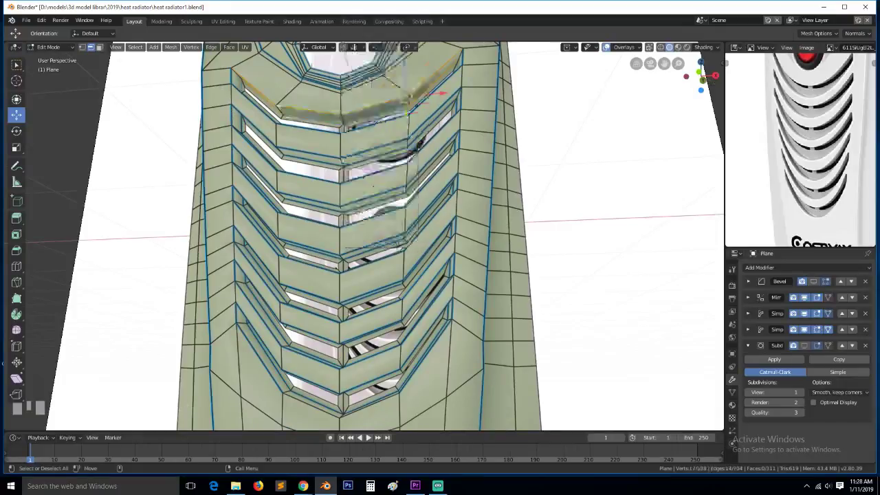
key("alt+a")
Set an edge bevel weight of 1 on the adjoining edge loop of the topmost vent slot's upper rim, and save the file from Object Mode
left_click(426, 107, "alt")
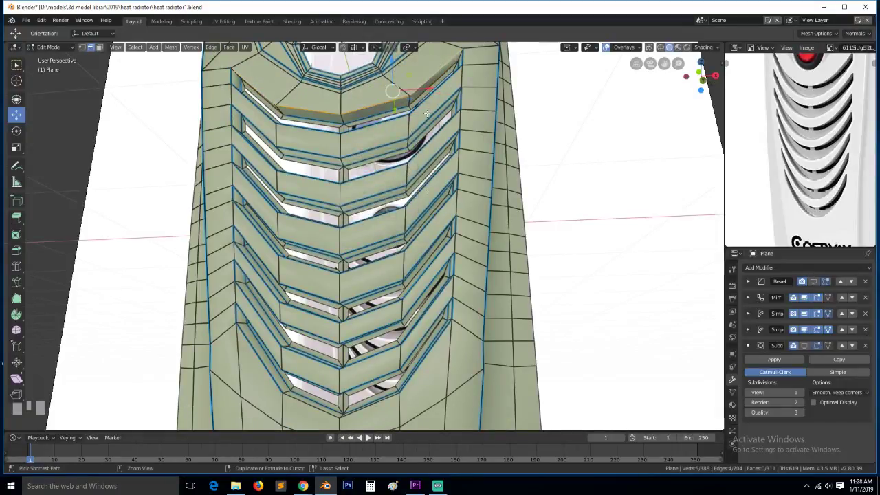
key("ctrl+e")
left_click(429, 113)
key("ctrl+e")
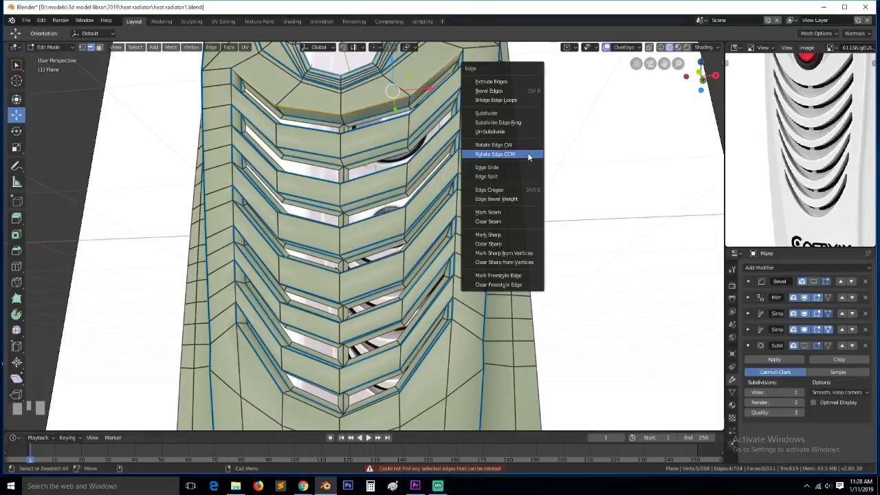
left_click(526, 162)
key("ctrl+e")
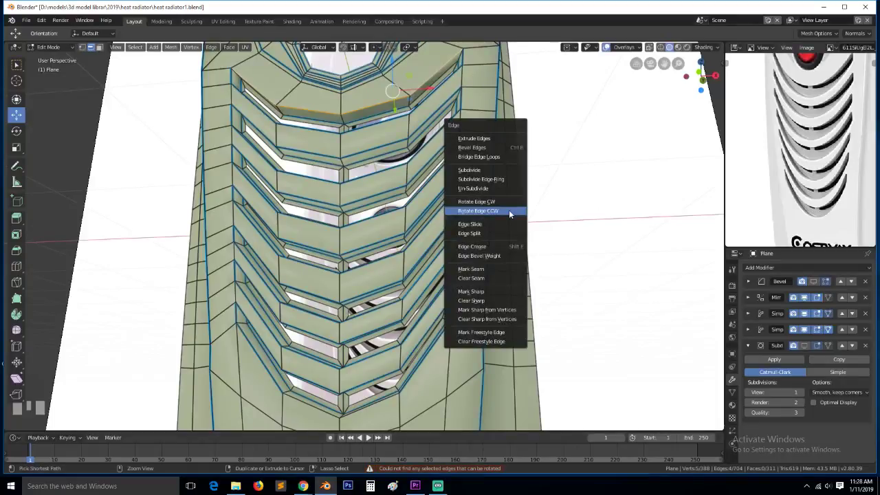
left_click(479, 255)
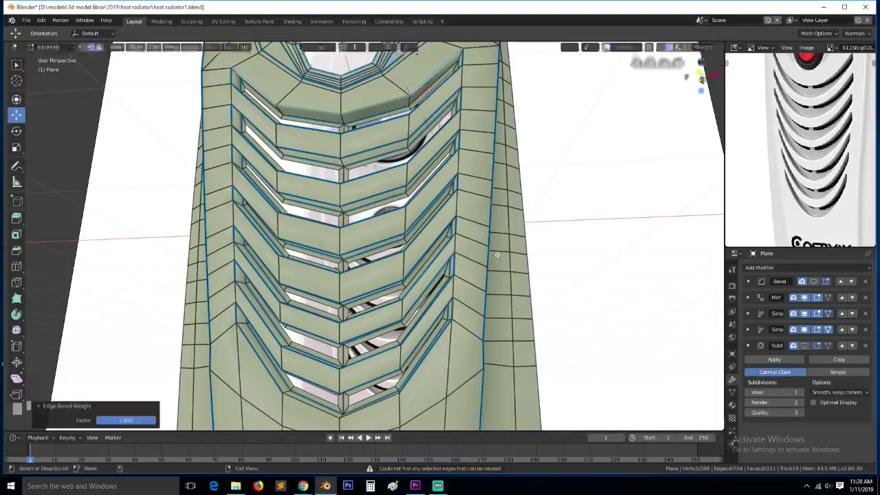
key("Tab")
scroll(411, 215, "down", 4)
key("ctrl+s")
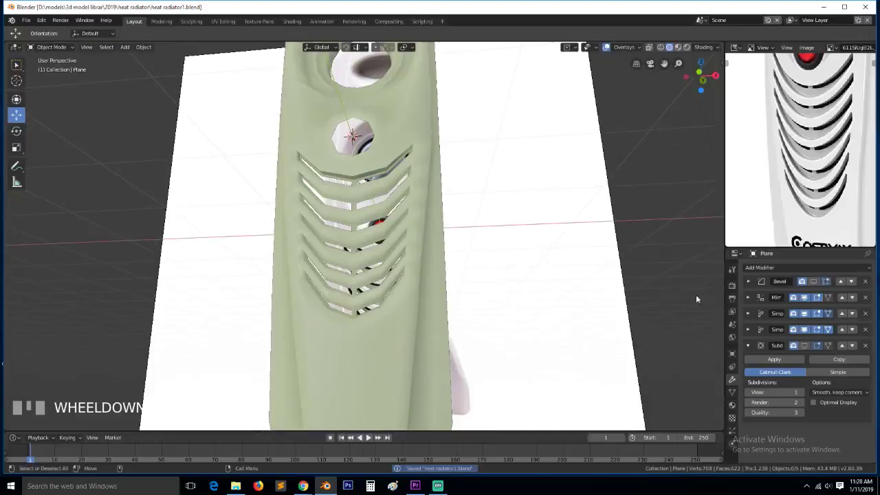
Show the Bevel and Subdivision modifiers in the viewport and examine the smoothed vent slots and their edges from several sides
left_click(815, 281)
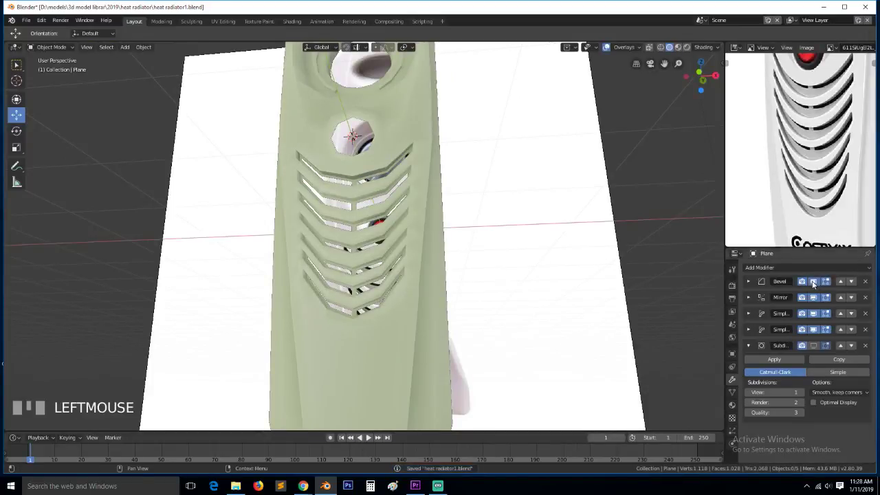
left_click(814, 347)
middle_click_drag(434, 264, 349, 274)
scroll(463, 299, "up", 4)
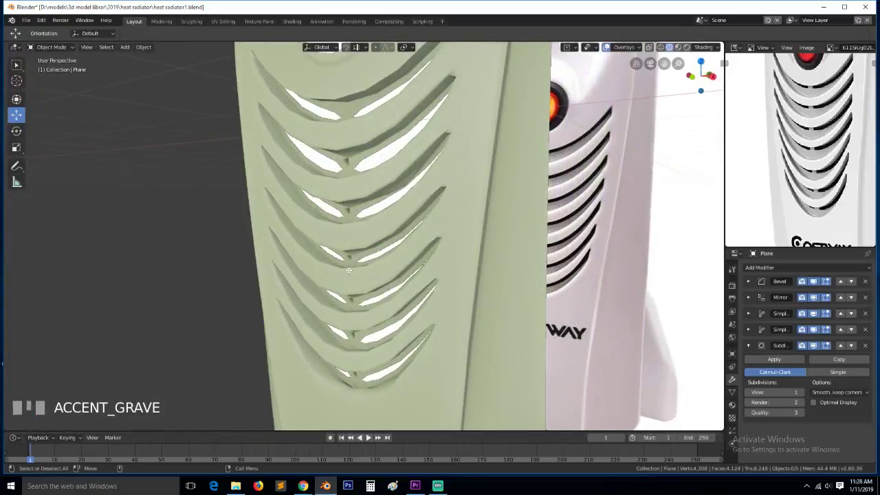
key("Tab")
middle_click_drag(459, 230, 337, 194)
key("Tab")
key("grave")
scroll(346, 210, "up", 4)
scroll(337, 221, "down", 3)
key("Tab")
scroll(370, 241, "down", 3)
middle_click_drag(370, 242, 395, 160)
key("grave")
key("Tab")
scroll(376, 192, "up", 3)
key("grave")
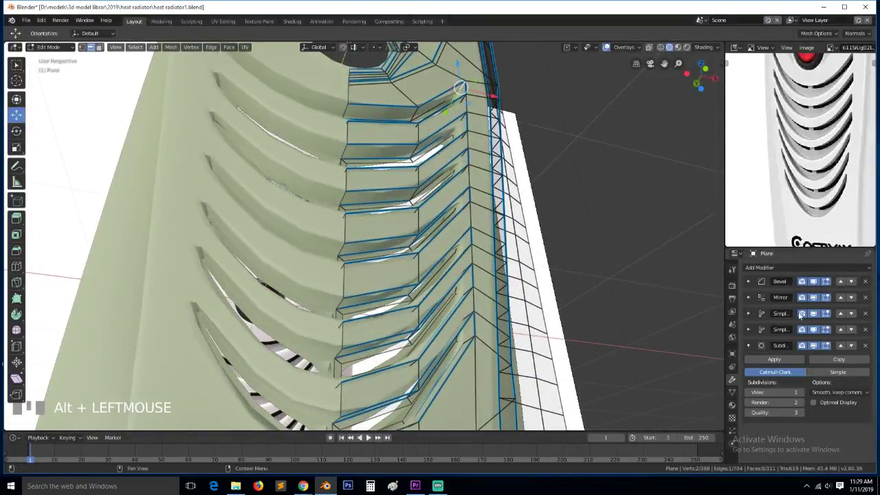
Hide the Bevel and Subdivision modifiers in the viewport and select the short edges at the outer ends of the vent slots
left_click(814, 282)
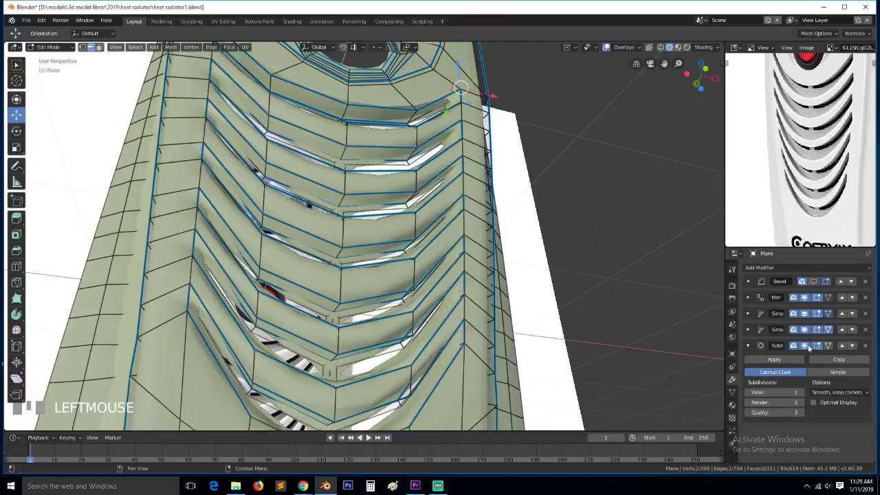
left_click(806, 346)
left_click(459, 170, "alt+shift")
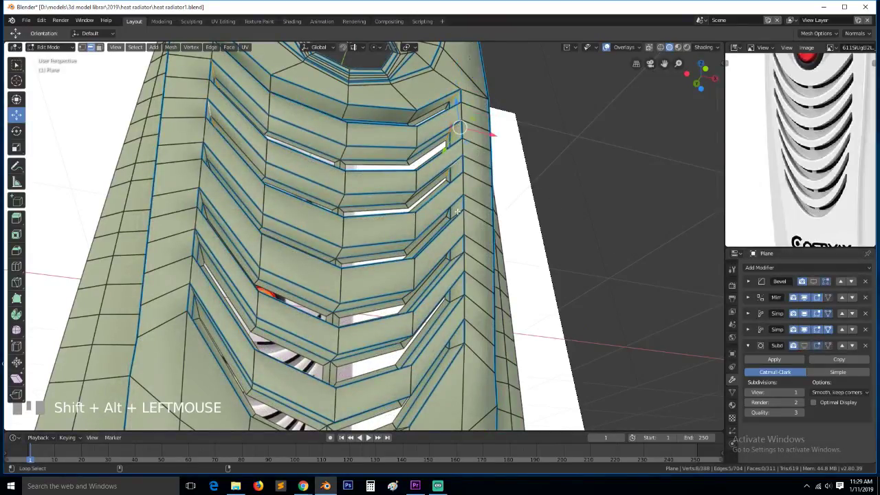
middle_click_drag(459, 213, 474, 258)
left_click(459, 285, "alt+shift")
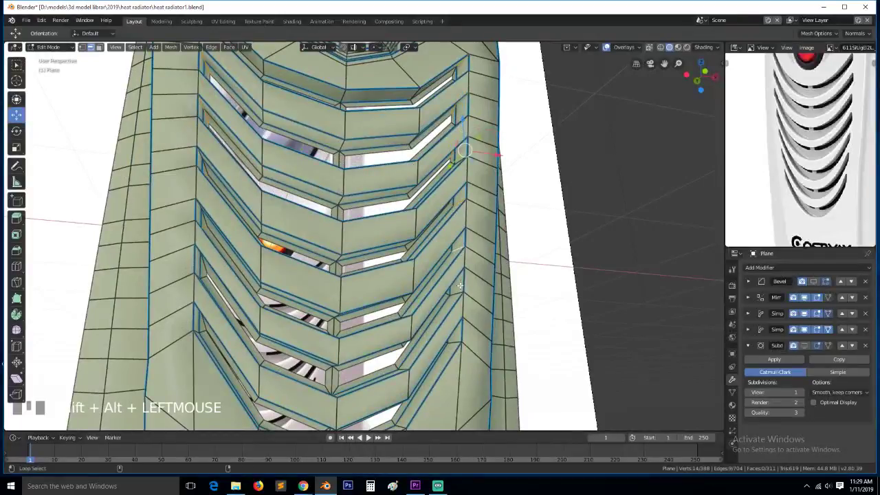
Set the selected slot-end edges' bevel weight to 1 and clear the selection
key("ctrl+e")
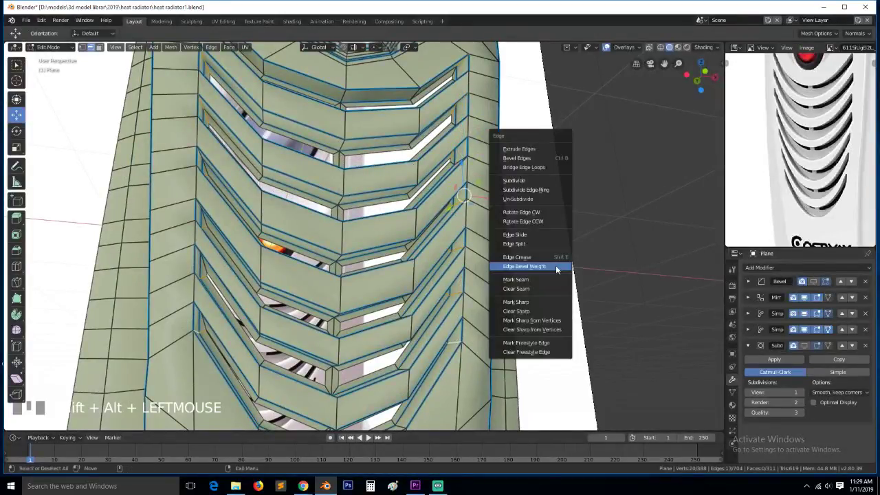
left_click(555, 265)
key("1")
key("Return")
key("alt+a")
Apply an edge bevel weight to the remaining short edges at the vent slots' outer ends, and save the file from Object Mode
middle_click_drag(554, 267, 548, 227)
mouse_move(486, 287)
middle_mouse_down()
mouse_move(449, 283)
mouse_move(482, 284)
middle_mouse_up()
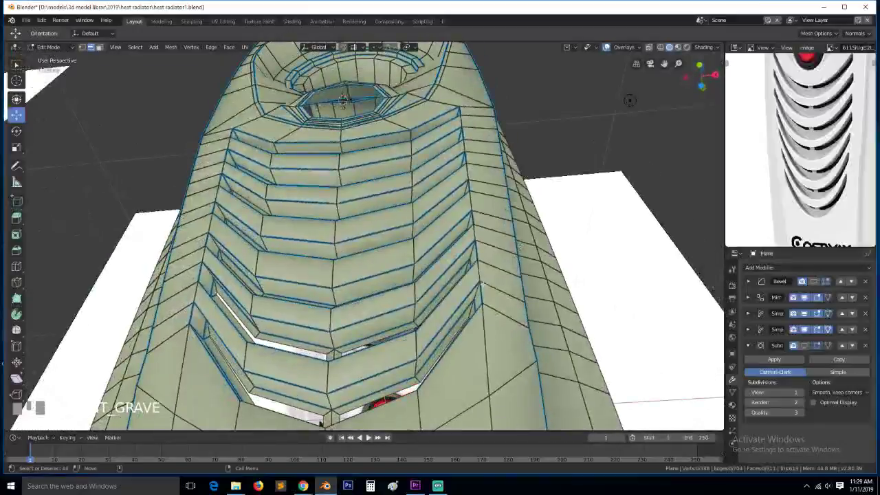
left_click(477, 246, "alt+shift")
left_click(468, 223, "alt")
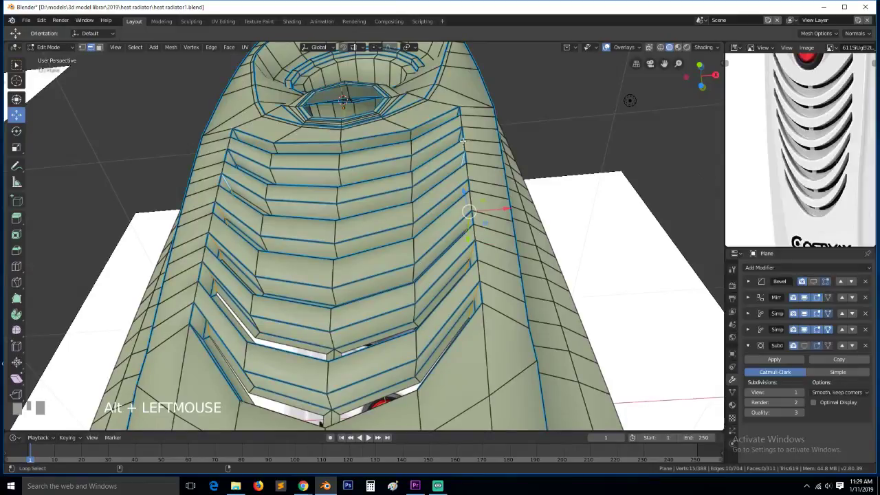
key("ctrl+e")
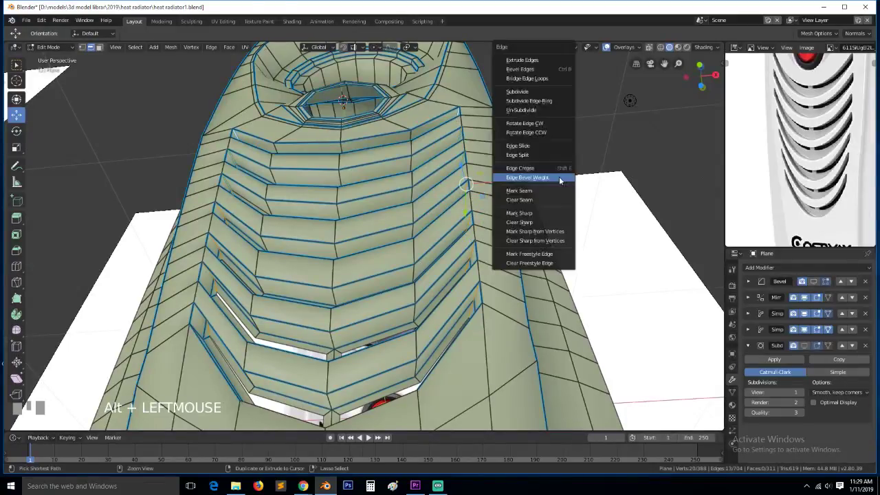
left_click(562, 179)
left_click(562, 250)
key("Tab")
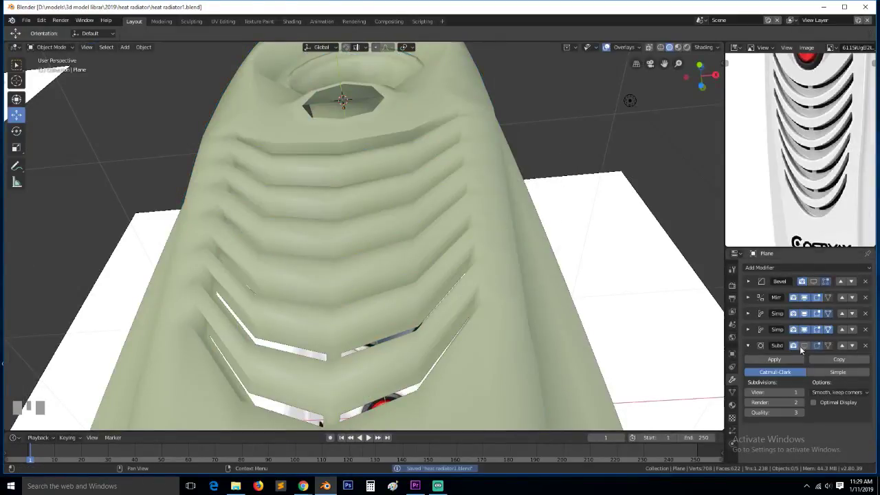
Temporarily show the Subdivision modifier in the viewport and examine the vent slot ends for edges still lacking a bevel weight
left_click(804, 345)
key("grave")
key("1")
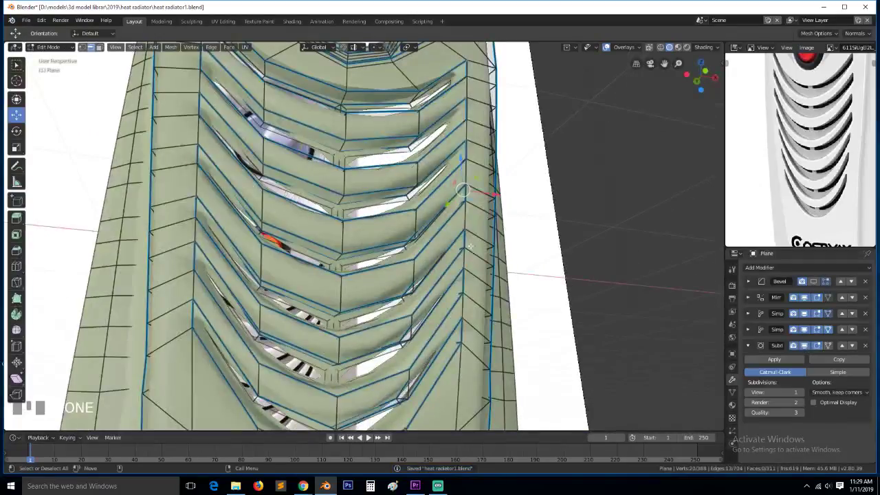
key("grave")
key("alt+a")
key("grave")
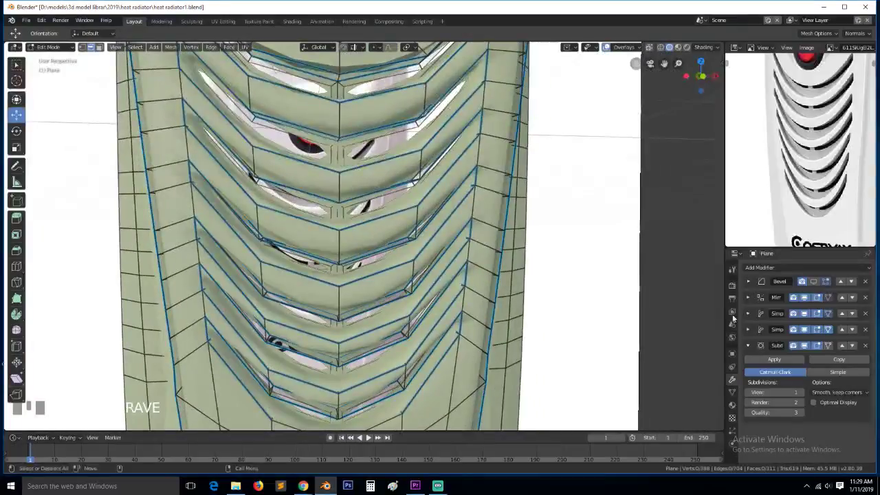
left_click(804, 345)
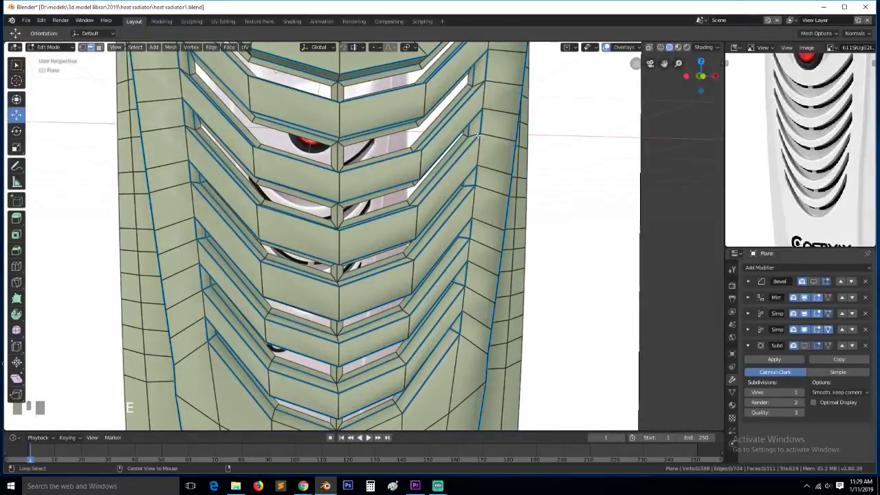
Set an edge bevel weight of 1 on the unweighted short edges at the outer end of an upper vent slot, and clear the selection
left_click(478, 135, "alt")
key("ctrl+e")
left_click(548, 169)
type("1")
key("Return")
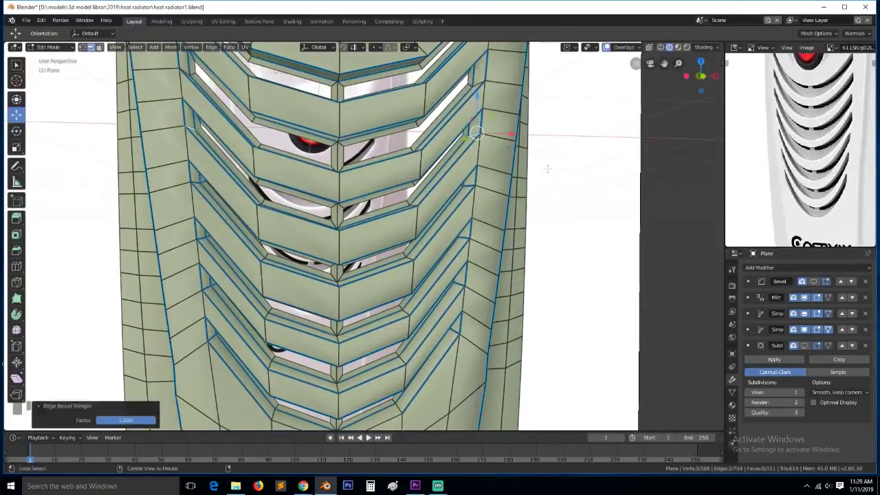
key("alt+a")
Try an edge crease of 1 on the short outer-end edges of the next vent slot up
key("ctrl+e")
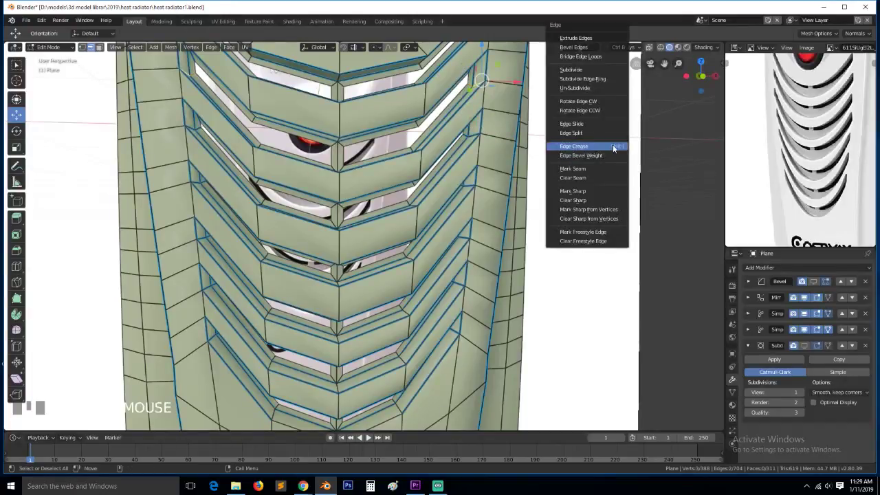
left_click(613, 146)
type("1")
key("Return")
key("alt+a")
key("Tab")
key("Tab")
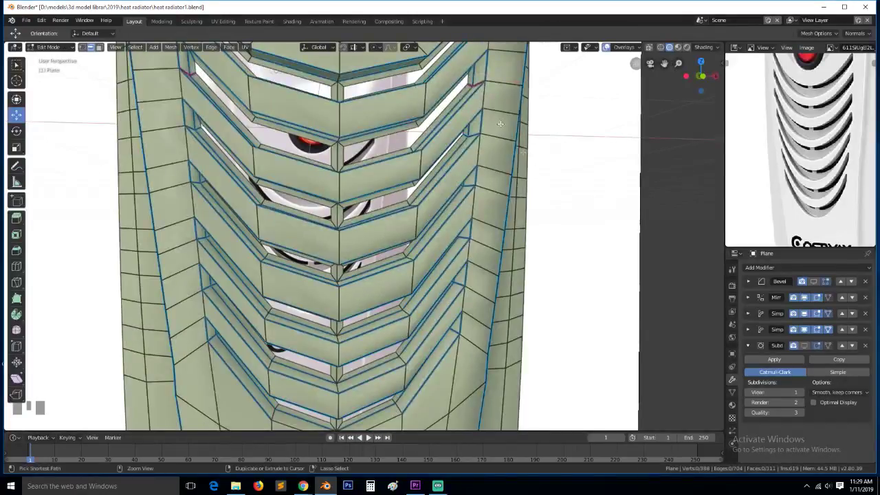
Apply an edge bevel weight to the short outer-end edges of that upper vent slot, and save the file from Object Mode
key("ctrl+e")
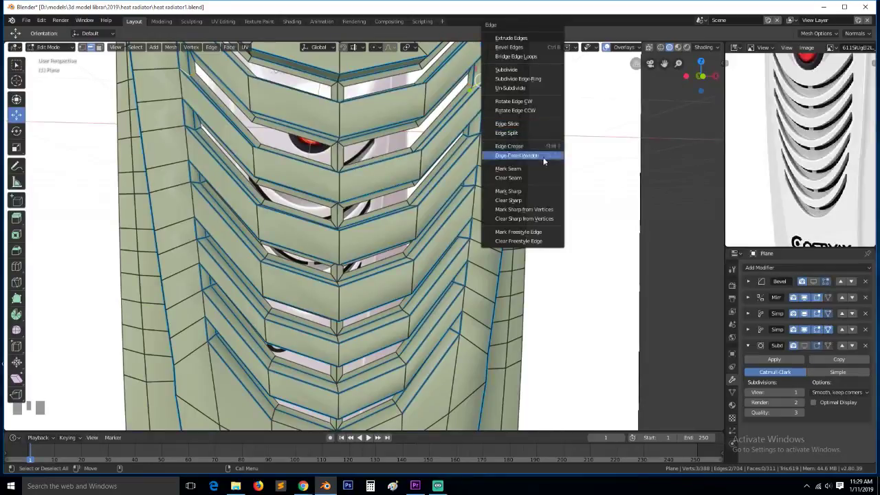
left_click(545, 156)
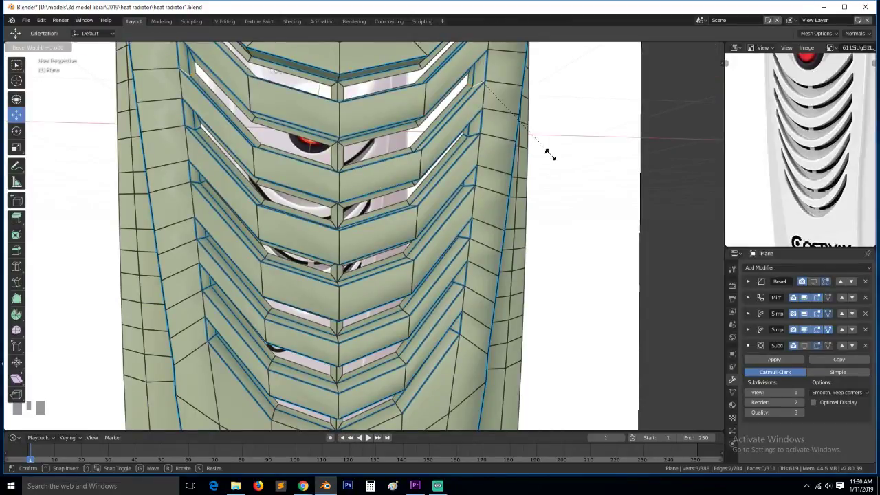
left_click(551, 154)
key("Tab")
scroll(576, 210, "down", 3)
key("ctrl+s")
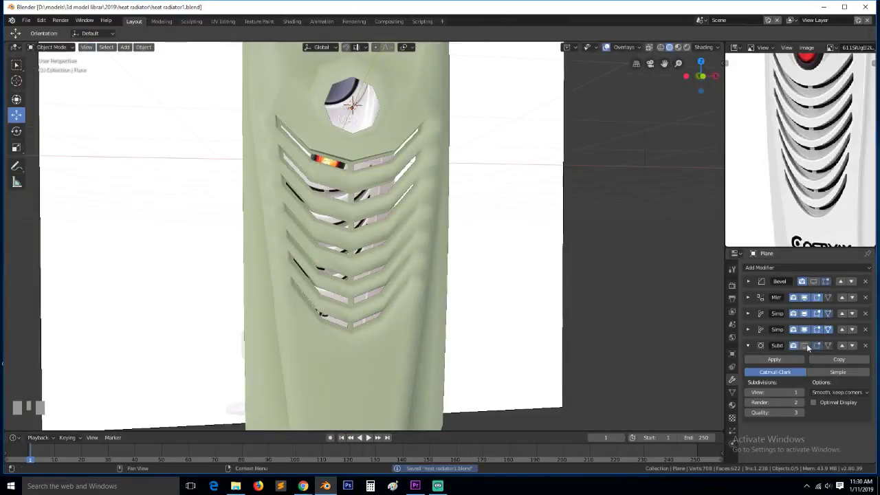
Show the Subdivision modifier in the viewport and examine the vent slot topology and smoothing in Edit Mode and from several sides
left_click(806, 346)
mouse_move(481, 238)
middle_mouse_down()
mouse_move(434, 219)
mouse_move(459, 251)
mouse_move(476, 237)
middle_mouse_up()
key("Tab")
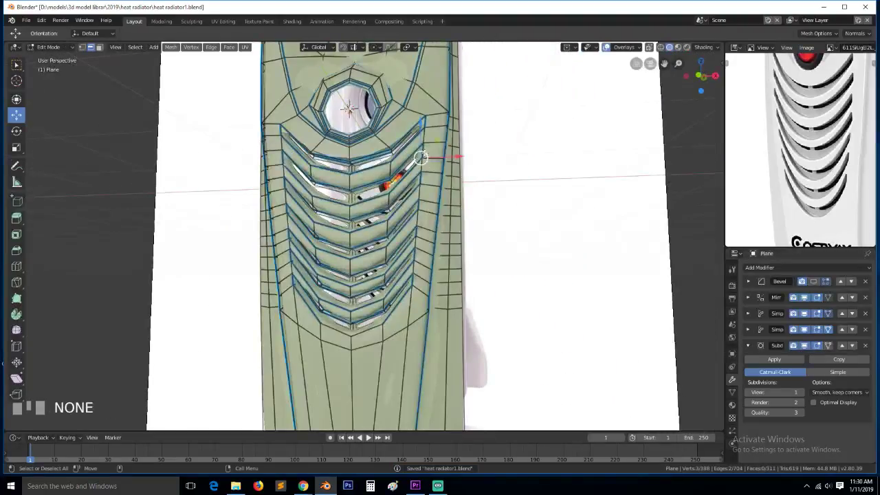
scroll(454, 165, "up", 2)
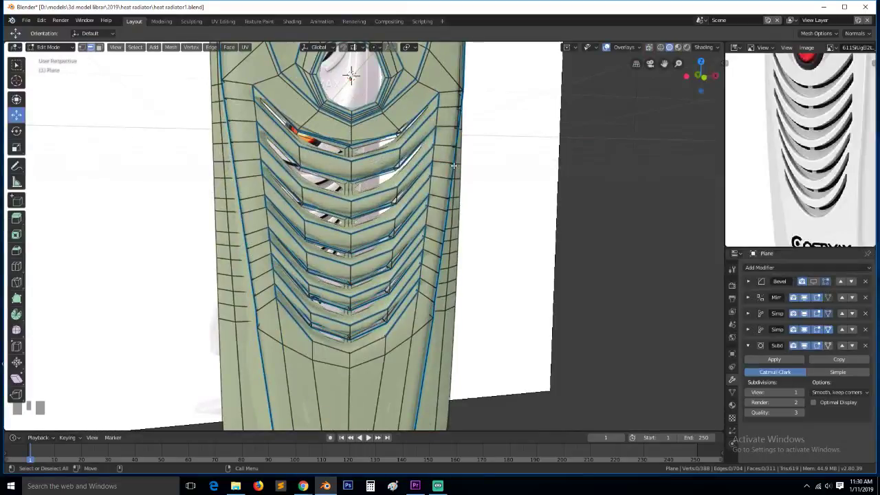
mouse_move(454, 165)
middle_mouse_down()
mouse_move(434, 142)
mouse_move(438, 131)
mouse_move(454, 167)
middle_mouse_up()
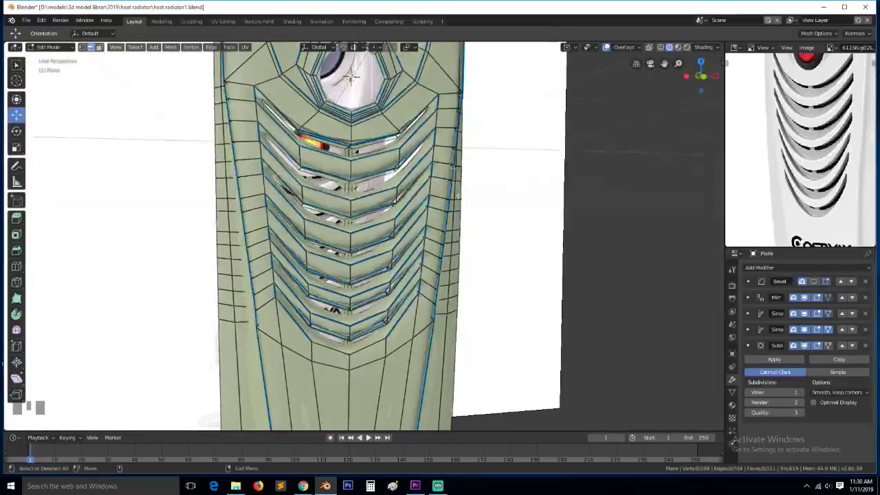
key("ctrl+e")
left_click(509, 306)
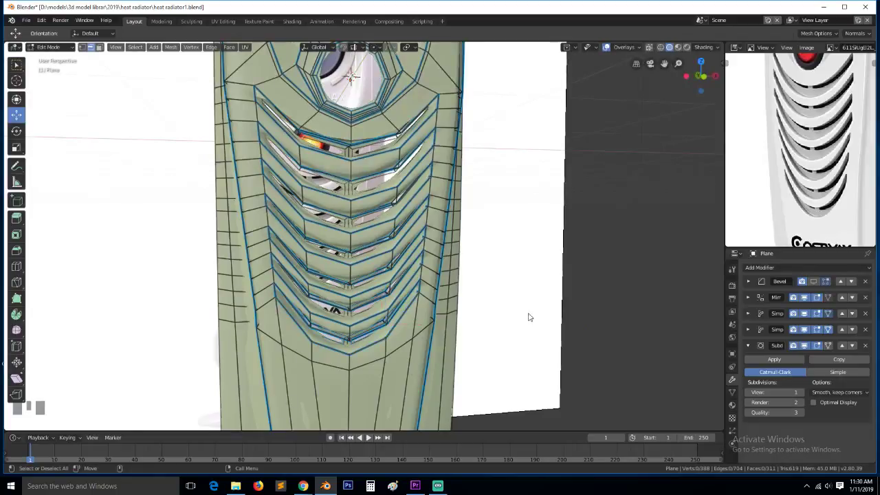
key("grave")
middle_click_drag(529, 317, 548, 288)
scroll(530, 273, "up", 3)
Hide the Mirror and Subdivision modifiers in the viewport so only the original half of the front panel is displayed
left_click(806, 298)
key("grave")
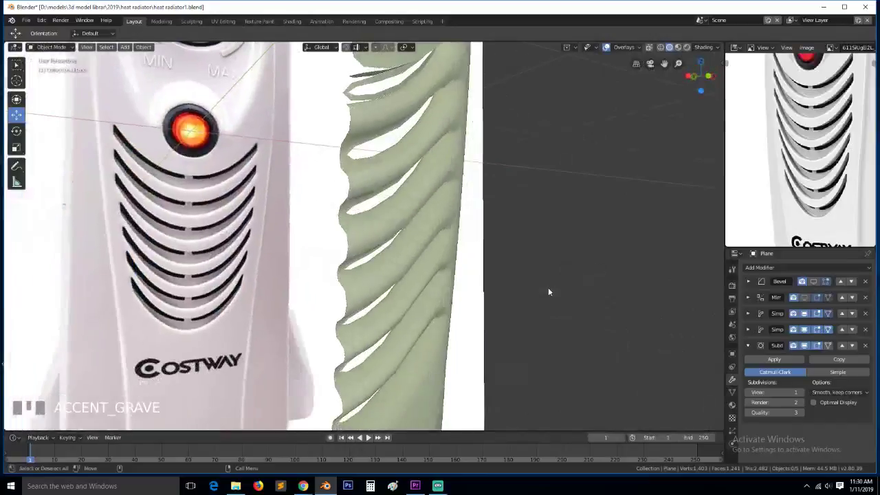
left_click(805, 345)
key("grave")
middle_click_drag(447, 265, 421, 246)
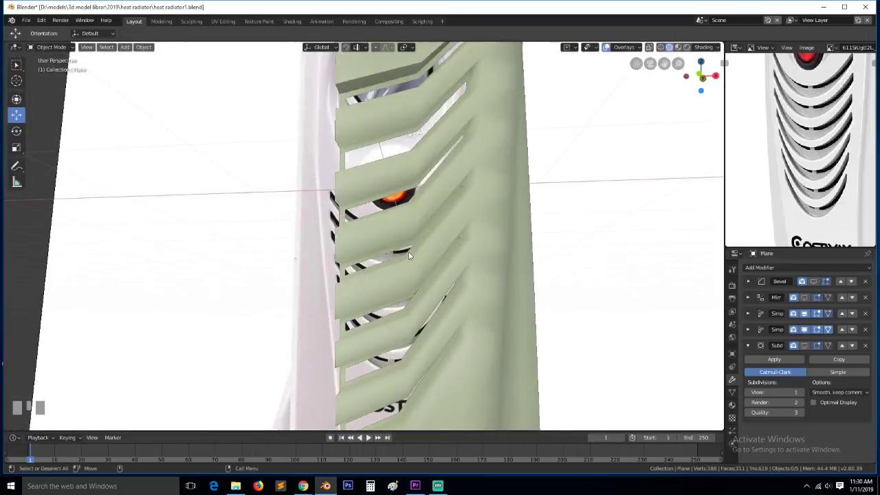
Select the front panel and give it flat shading
right_click(425, 243)
left_click(502, 180)
right_click(502, 183)
left_click(499, 190)
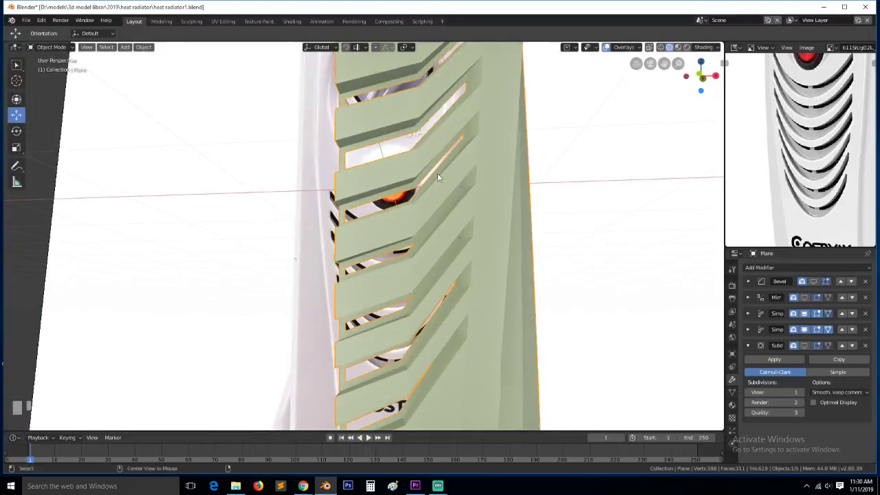
In Edit Mode, apply an edge bevel weight to a single remaining edge at a vent slot on the front panel
key("grave")
mouse_move(438, 173)
middle_mouse_down()
mouse_move(499, 190)
mouse_move(451, 184)
mouse_move(430, 166)
mouse_move(466, 177)
mouse_move(479, 192)
mouse_move(431, 165)
middle_mouse_up()
key("Tab")
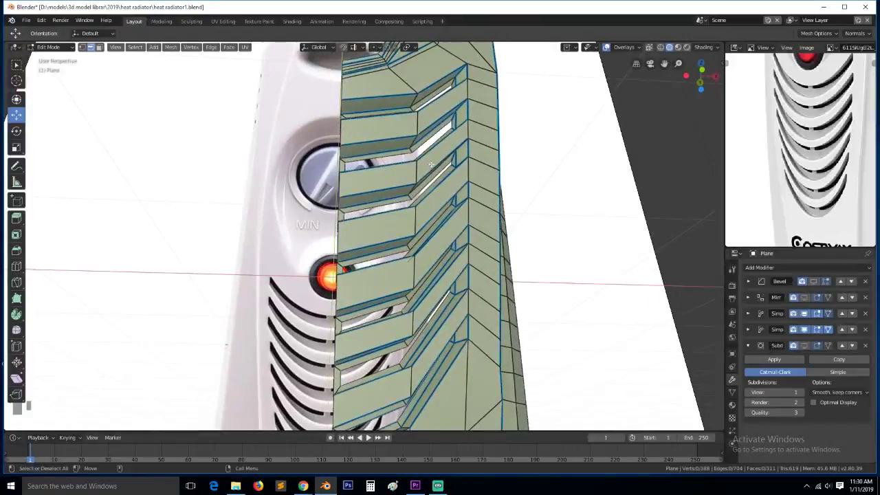
key("ctrl+e")
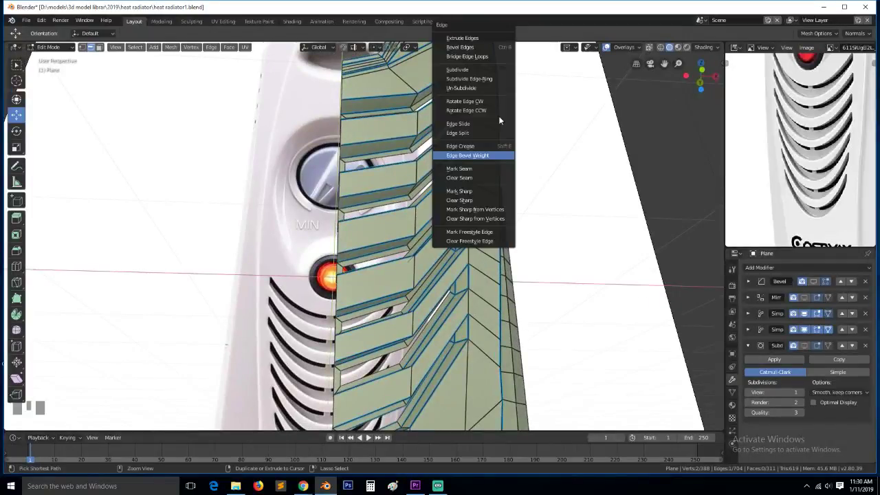
left_click(490, 154)
left_click(464, 205)
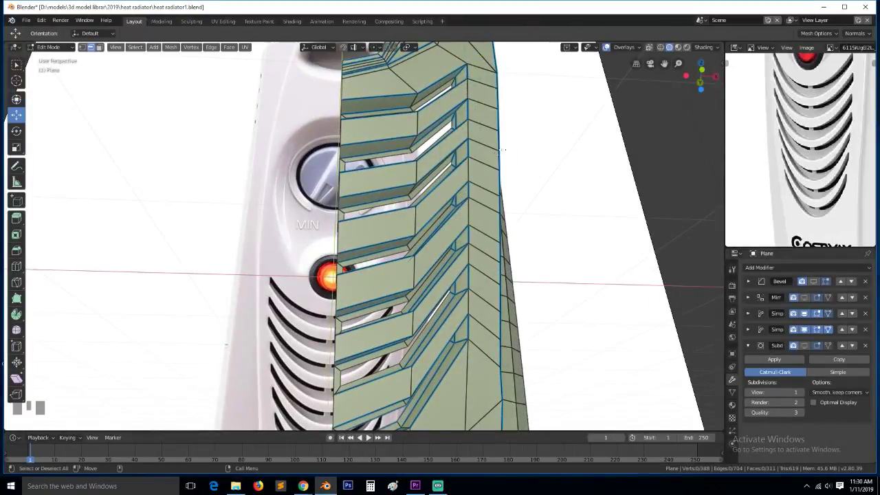
Apply an edge bevel weight to the remaining edge loops inside the vent slots, return to Object Mode, and save the file
middle_click_drag(502, 150, 438, 97)
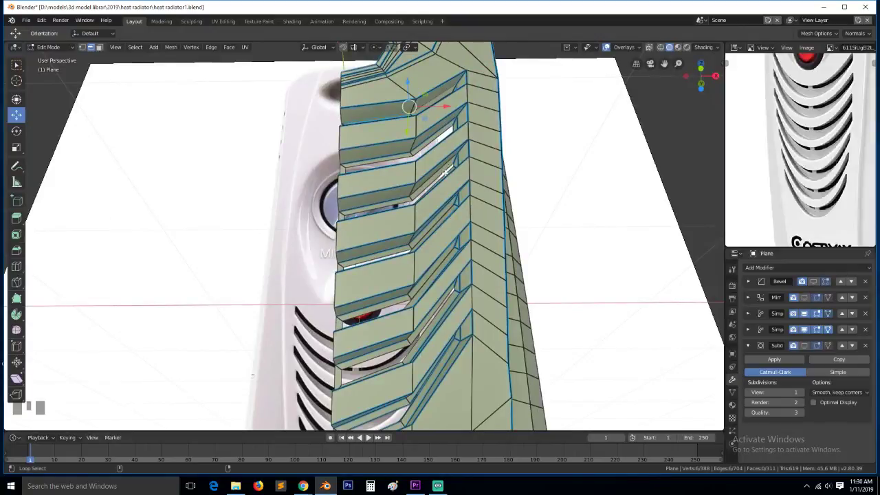
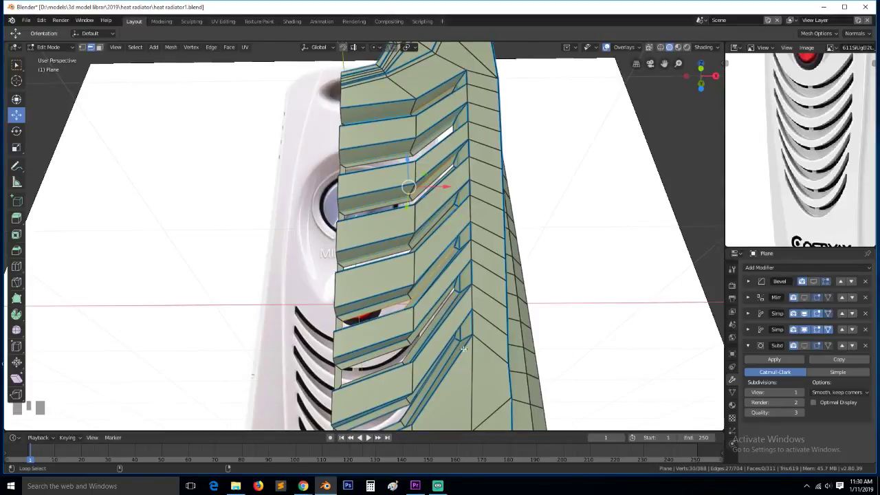
middle_click_drag(463, 349, 420, 313)
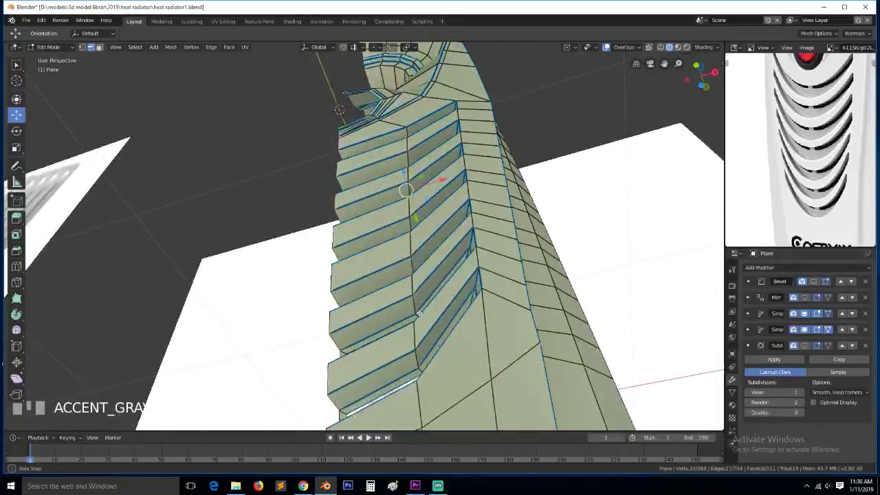
key("ctrl+e")
left_click(440, 298)
key("Tab")
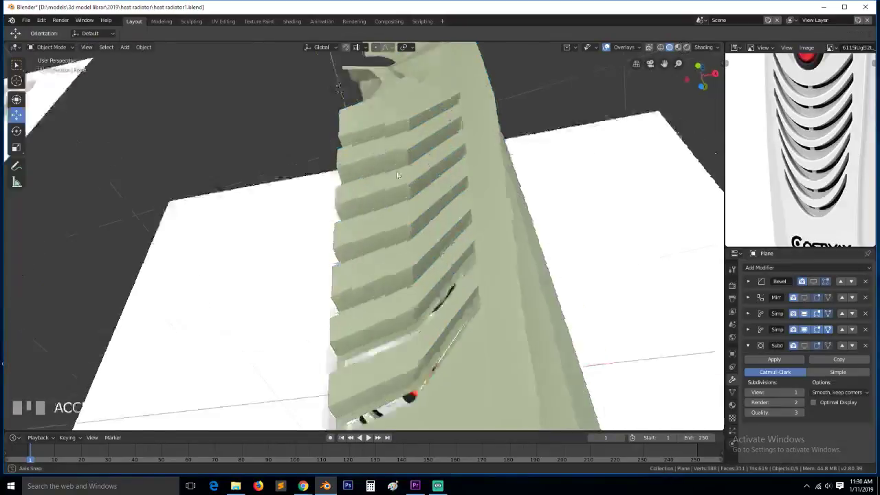
middle_click_drag(397, 175, 439, 200)
key("ctrl+s")
Show the Bevel and Subdivision modifiers in the viewport and check the smoothed vent slots on the half panel
left_click(814, 281)
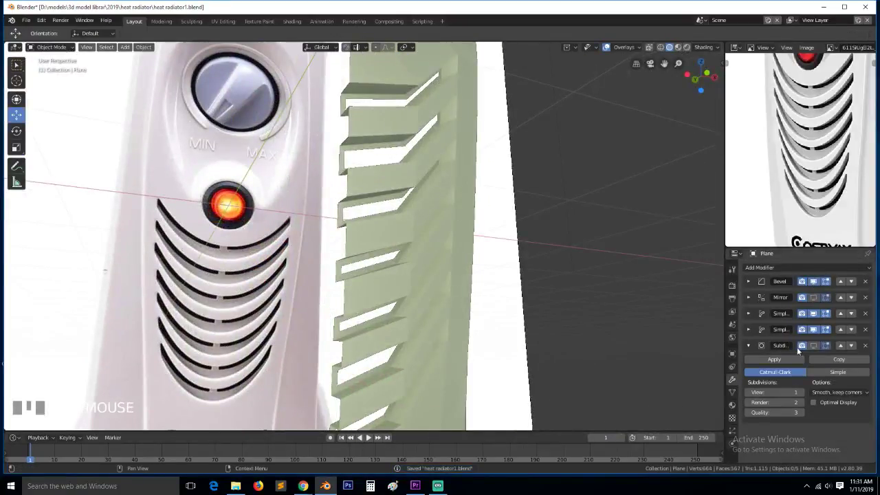
left_click(814, 345)
middle_click_drag(553, 239, 507, 88)
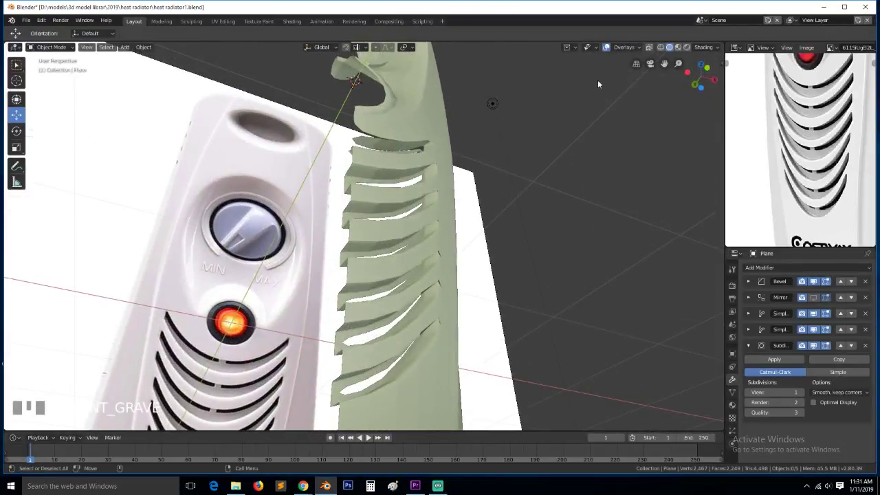
middle_click_drag(581, 161, 515, 234)
In Edit Mode, set a bevel weight of 1 on the two short edges at the top vent slot's centre-side end
key("Tab")
middle_click_drag(440, 157, 447, 187)
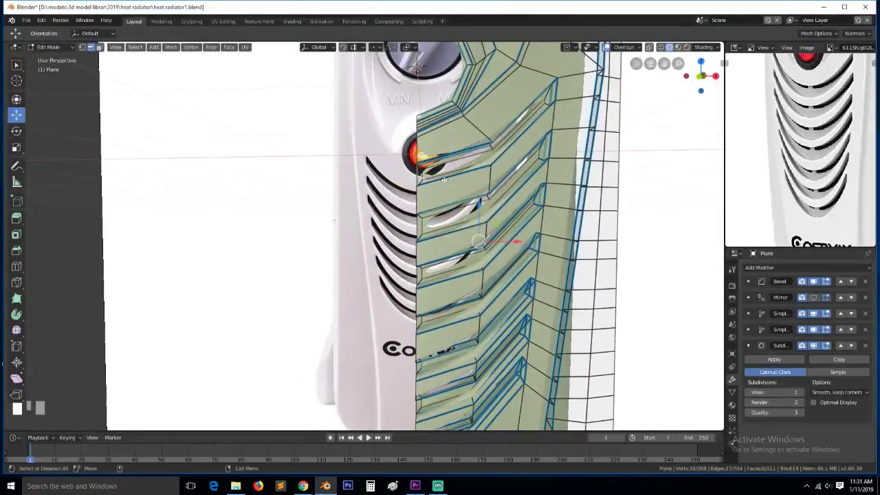
left_click(421, 168, "alt")
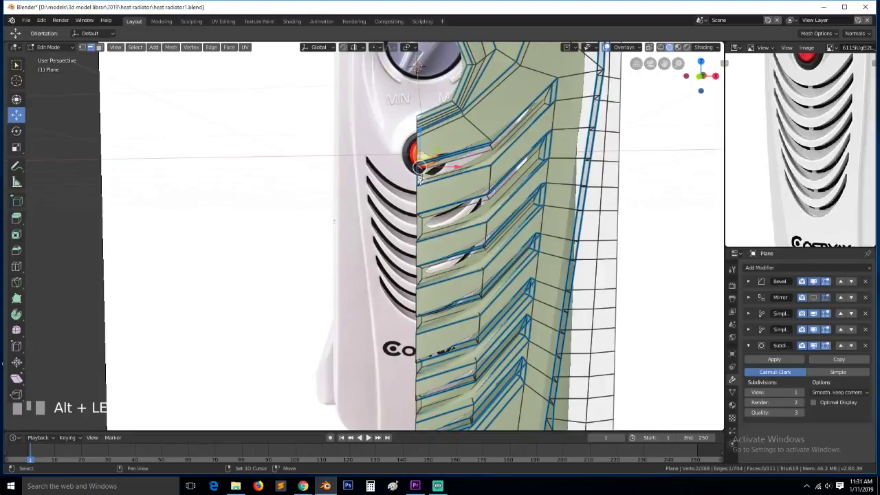
left_click(421, 180, "shift")
key("ctrl+e")
left_click(527, 172)
type("1")
key("Return")
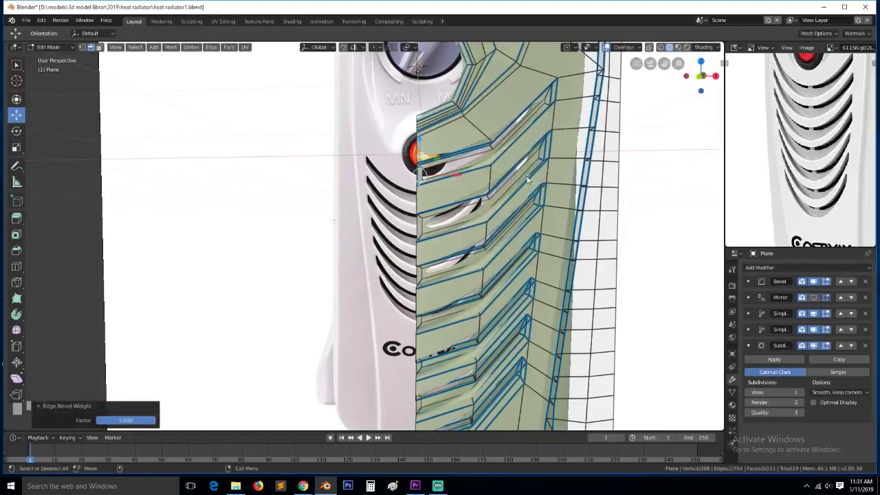
key("Tab")
key("Tab")
Select the short centre-side end edges of the vent slots below the top one and apply an edge bevel weight to them
mouse_move(428, 235)
middle_mouse_down()
mouse_move(420, 220)
mouse_move(425, 240)
middle_mouse_up()
left_click(422, 219)
left_click(422, 234, "shift")
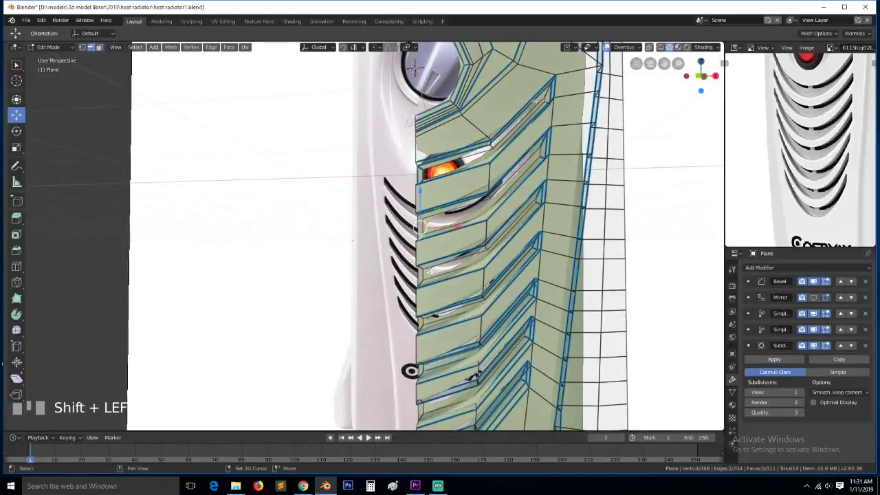
left_click(420, 327, "shift")
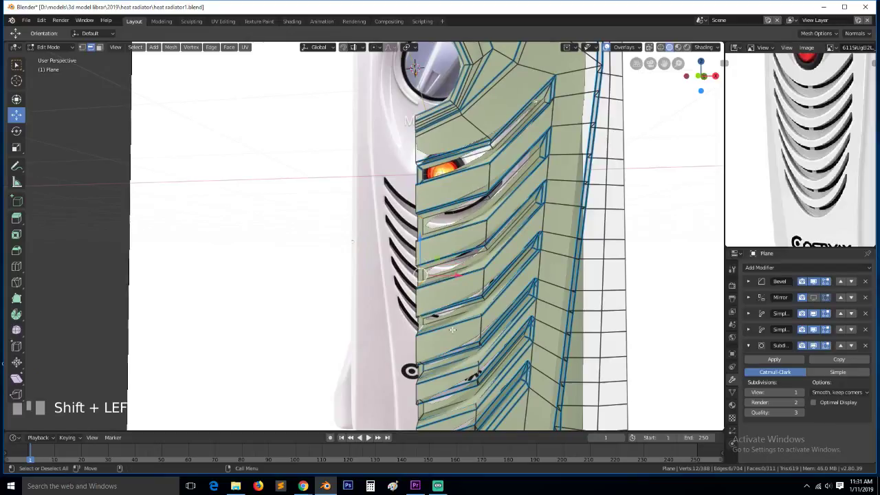
mouse_move(440, 420)
middle_mouse_down()
mouse_move(432, 375)
mouse_move(441, 398)
mouse_move(429, 394)
mouse_move(443, 411)
middle_mouse_up()
left_click(427, 367, "shift")
left_click(422, 380, "shift")
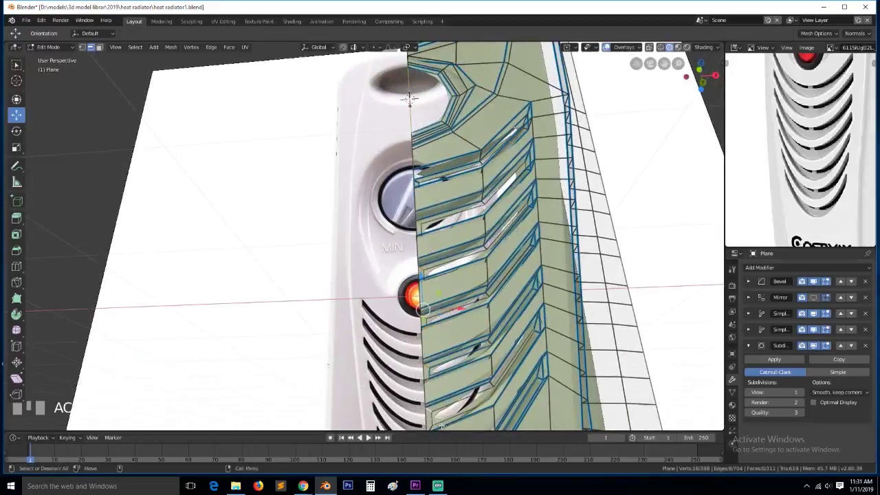
key("ctrl+e")
left_click(472, 398)
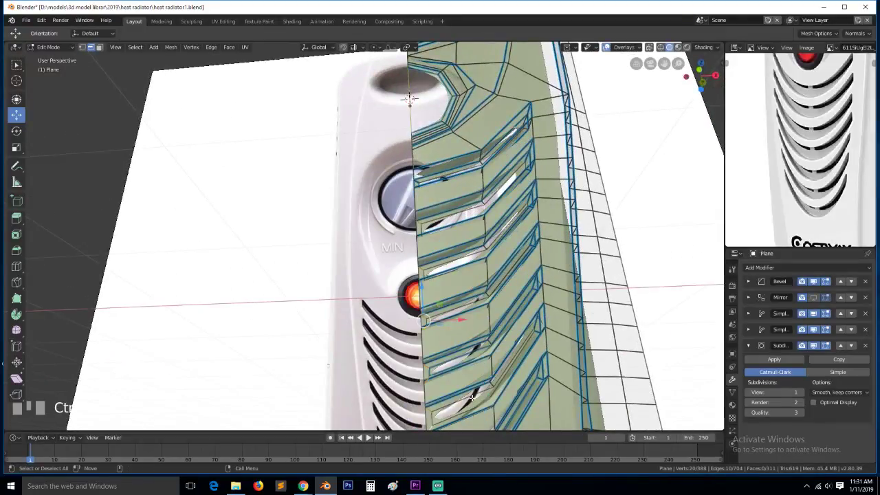
key("ctrl+e")
left_click(460, 376)
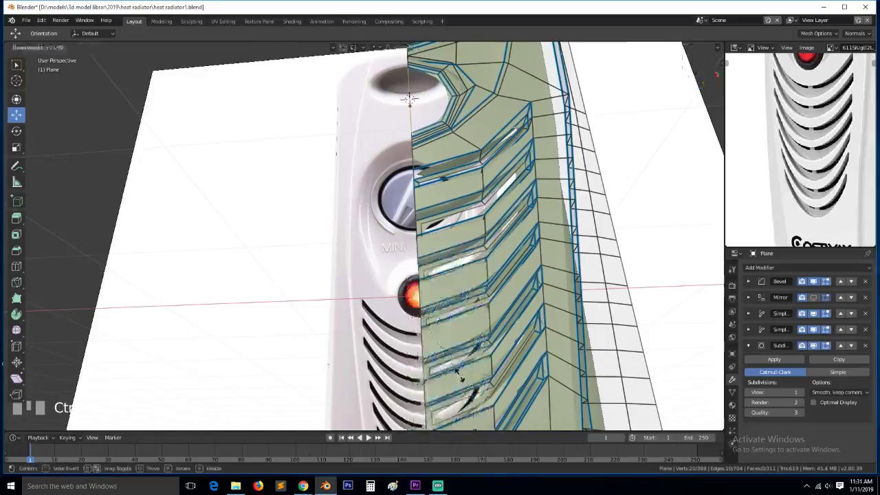
left_click(460, 375)
Examine the smoothed centre-side ends of the vent slots in Object Mode and return to Edit Mode
key("Tab")
middle_click_drag(503, 179, 505, 273)
scroll(501, 255, "down", 3)
key("grave")
scroll(498, 242, "up", 2)
key("Tab")
scroll(499, 227, "up", 3)
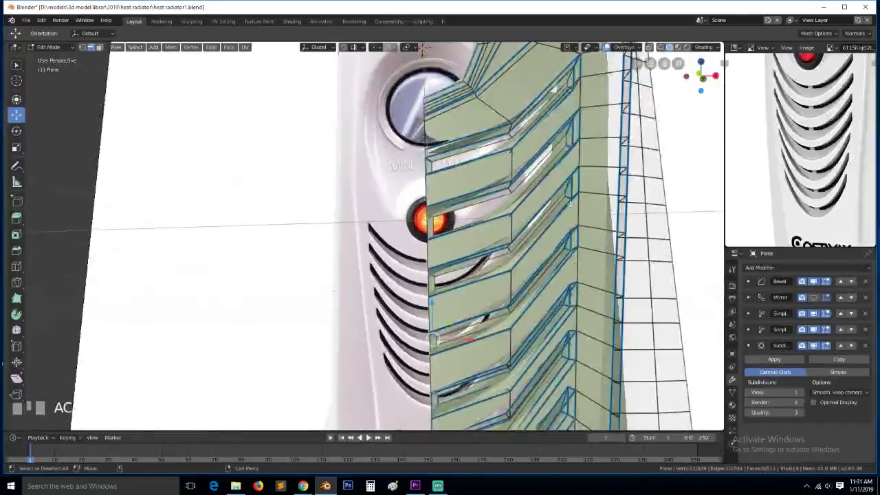
Apply an edge bevel weight to the vertical column of edges along the vent slots' outer ends, then save from Object Mode
scroll(505, 273, "down", 1)
middle_click_drag(480, 130, 557, 129)
left_click(561, 124, "alt")
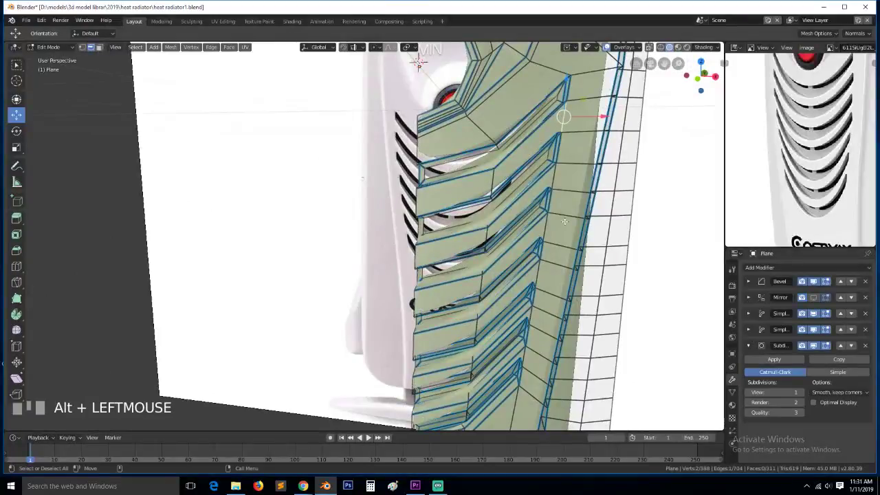
left_click(575, 308, "ctrl")
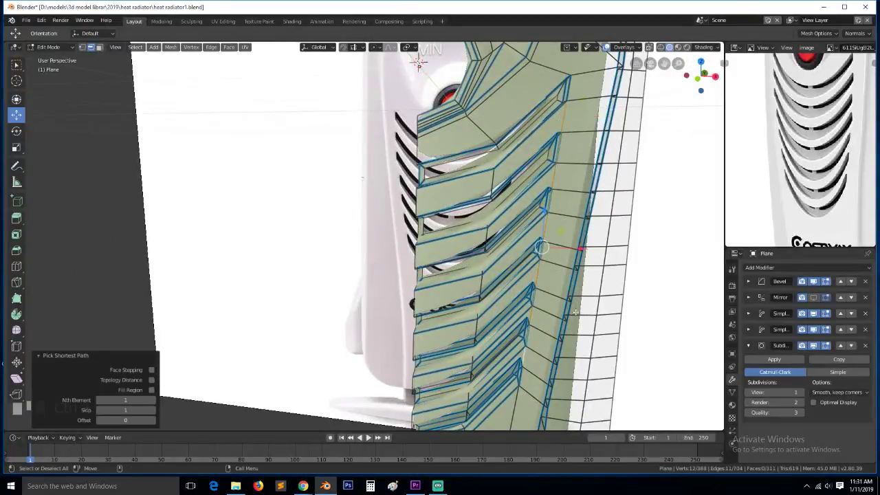
key("ctrl+e")
left_click(575, 310)
key("Return")
key("Tab")
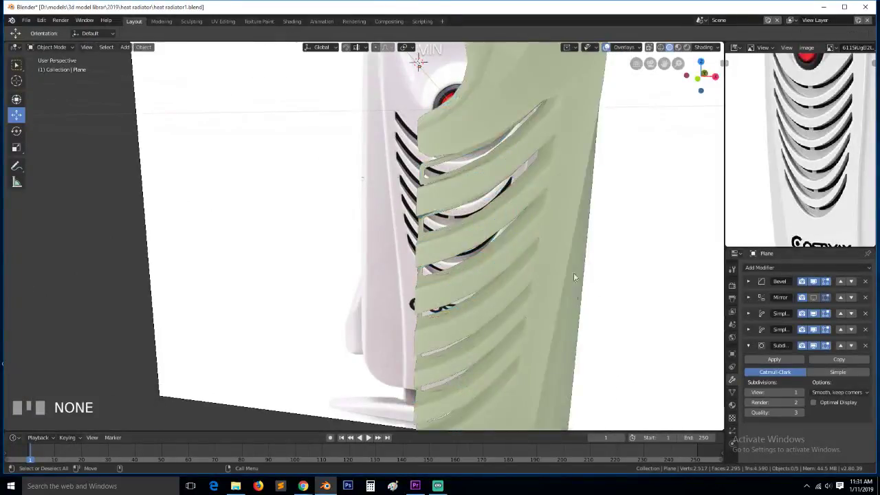
middle_click_drag(575, 273, 555, 249)
key("ctrl+s")
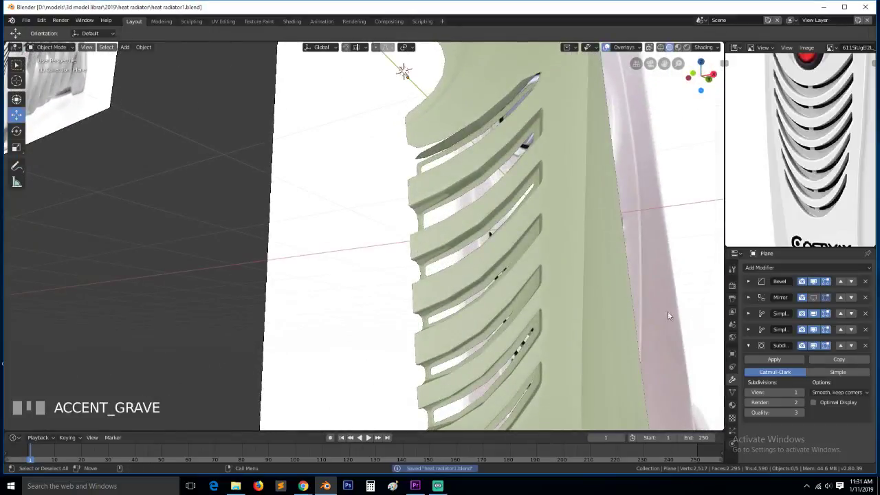
Show the Mirror modifier in the viewport and examine the full front panel from the front, right side and oblique angles
left_click(815, 298)
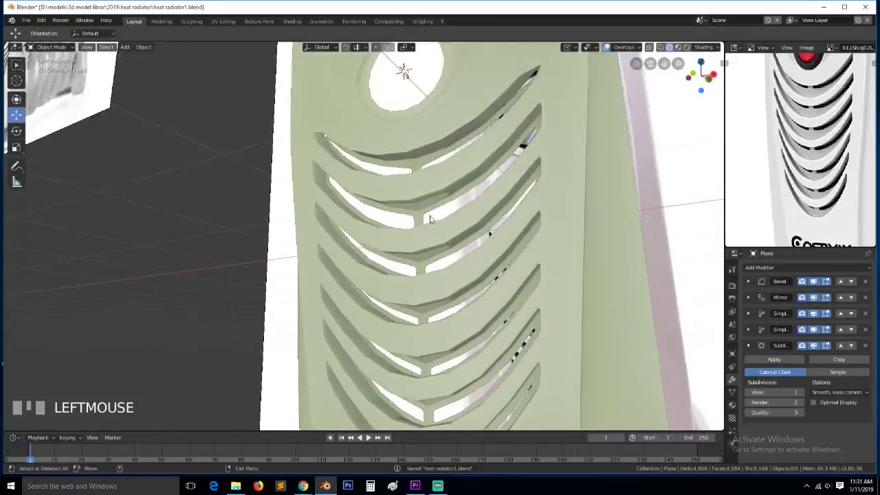
scroll(440, 248, "down", 4)
middle_click_drag(440, 248, 474, 243)
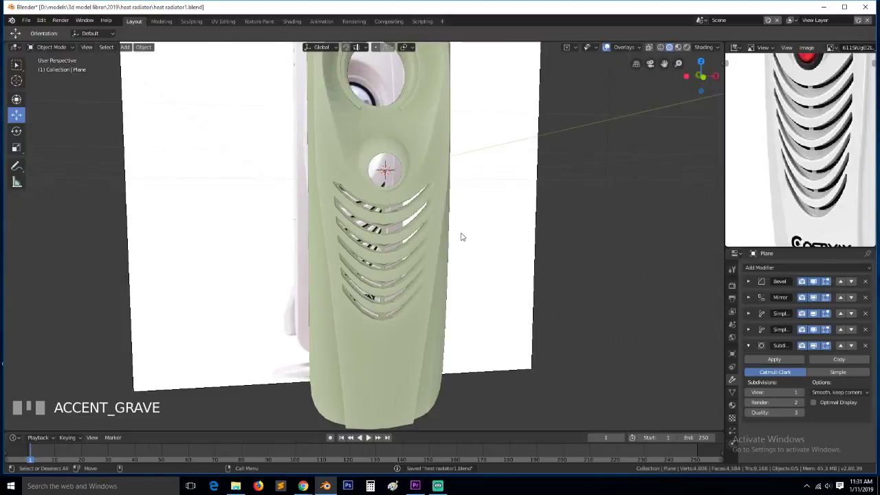
key("KP_1")
key("KP_3")
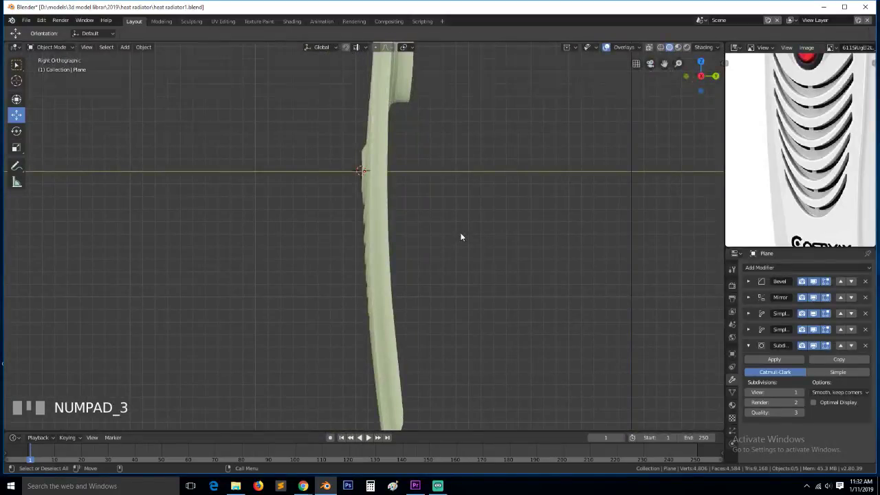
key("KP_1")
key("grave")
middle_click_drag(461, 234, 468, 212)
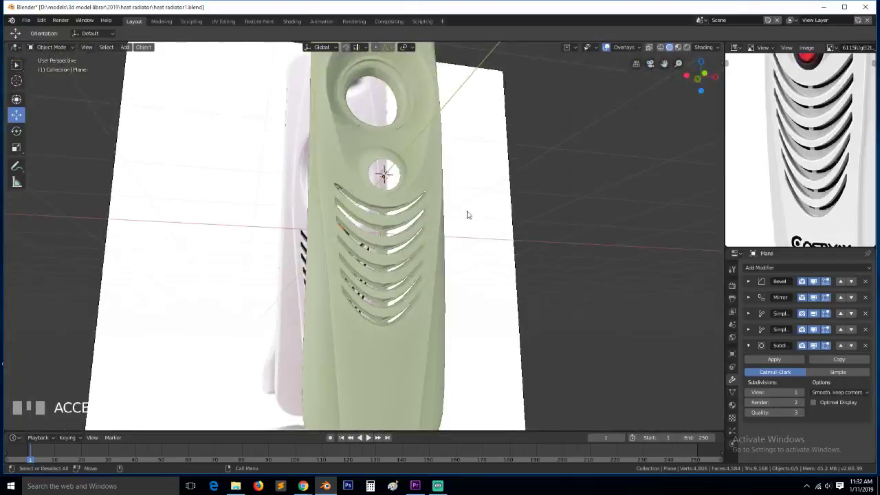
scroll(467, 215, "up", 3)
key("grave")
middle_click_drag(460, 249, 418, 242)
View the panel mesh from the front in edge select mode and hide the Bevel and Subdivision modifiers in the viewport
key("1")
key("KP_1")
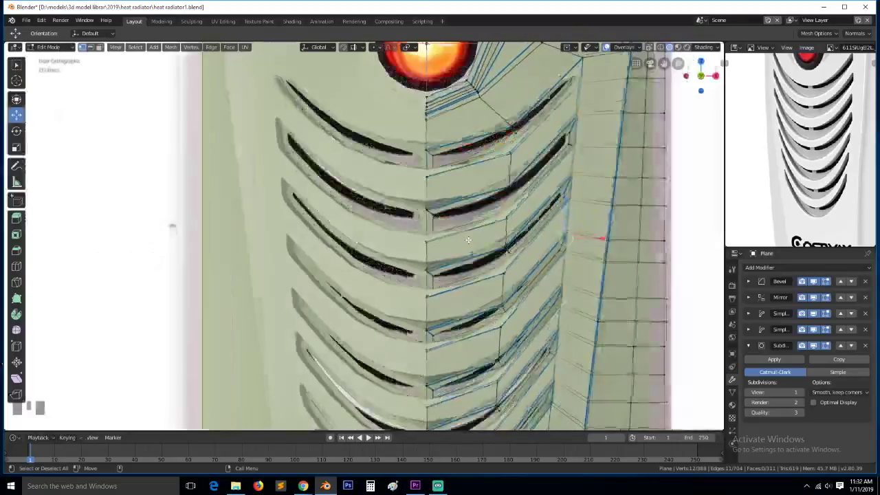
key("2")
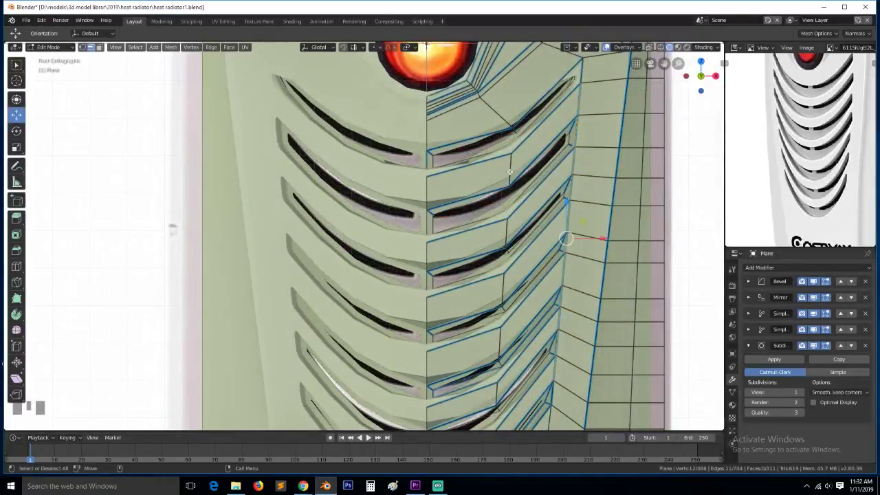
scroll(511, 180, "down", 2)
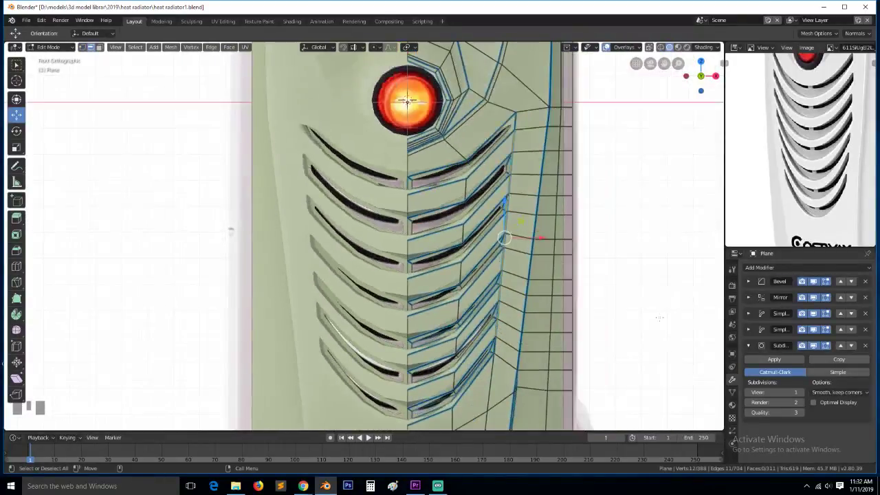
left_click(814, 282)
left_click(811, 345)
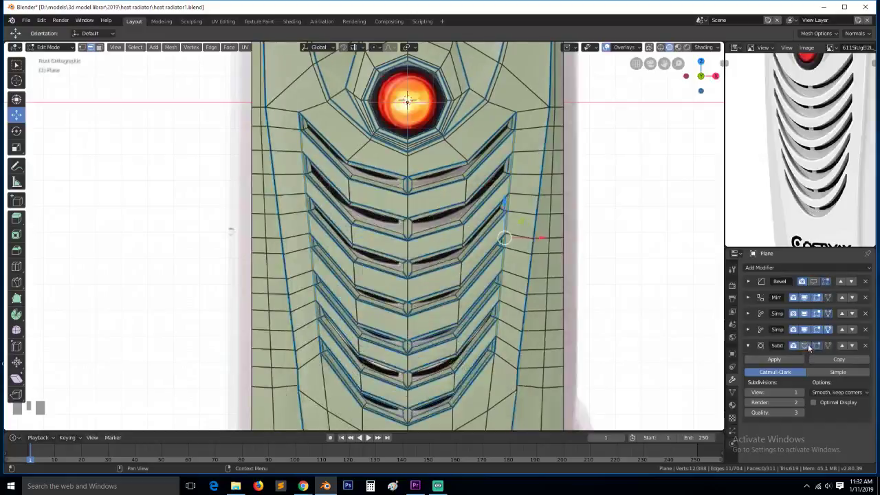
Try to bevel the vertical edges at the bends of the six slats between the vent slots, using one segment and a 0.096 offset
left_click(466, 190, "alt")
left_click(464, 236, "alt+shift")
left_click(461, 279, "alt+shift")
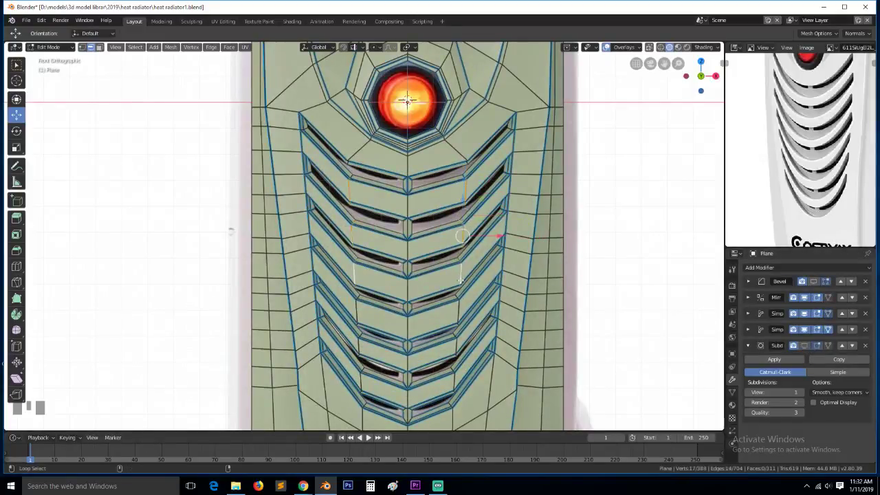
left_click(456, 313, "alt+shift")
left_click(457, 344, "alt+shift")
left_click(455, 379, "alt+shift")
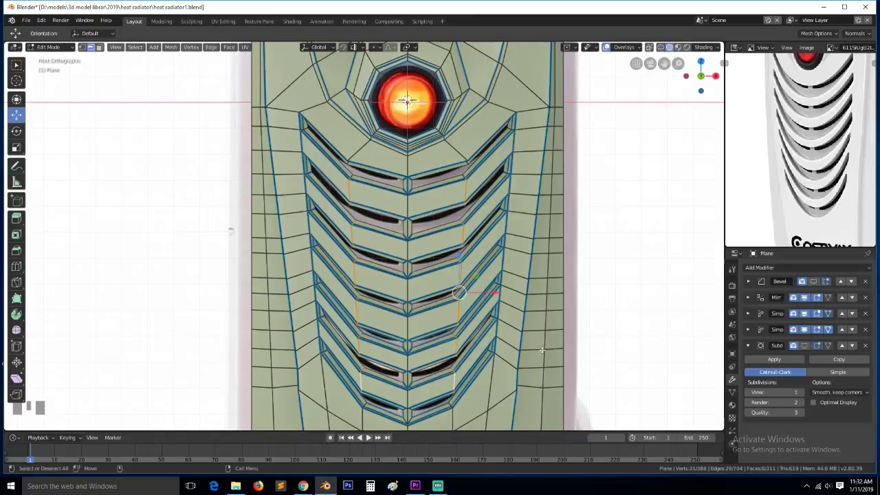
key("ctrl+b")
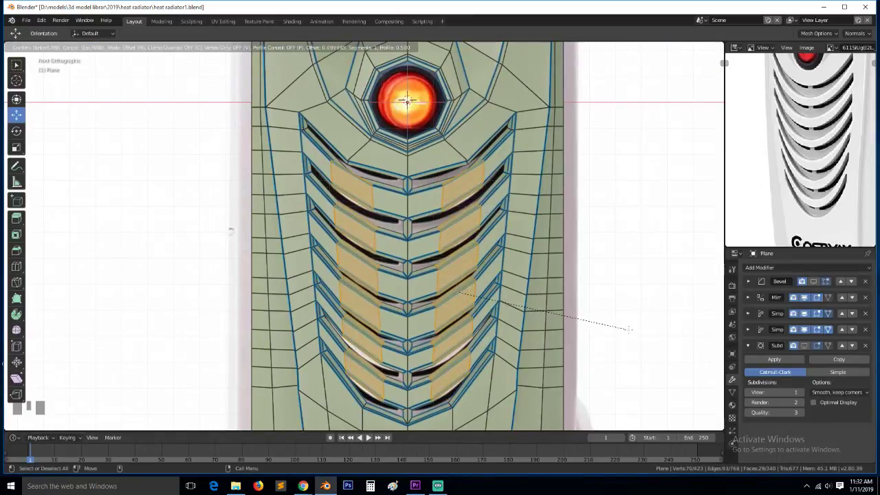
left_click(631, 329)
Switch the viewport to wireframe shading and undo the bevel on the slats' vertical edges
key("z")
left_click(542, 330)
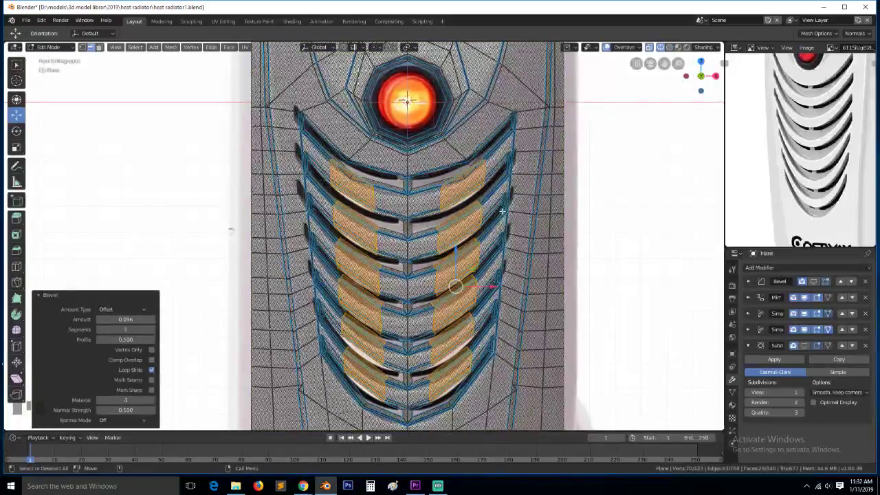
key("ctrl+z")
scroll(489, 202, "up", 1)
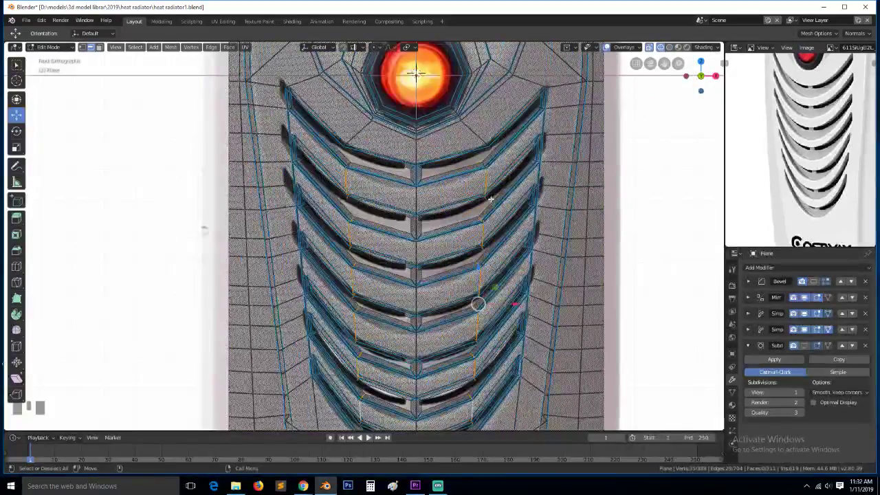
Bevel the vertical edges at the bends of the slats between the vent slots with 2 segments, a 0.092 offset and a 0.810 profile
left_click(484, 163, "alt+shift")
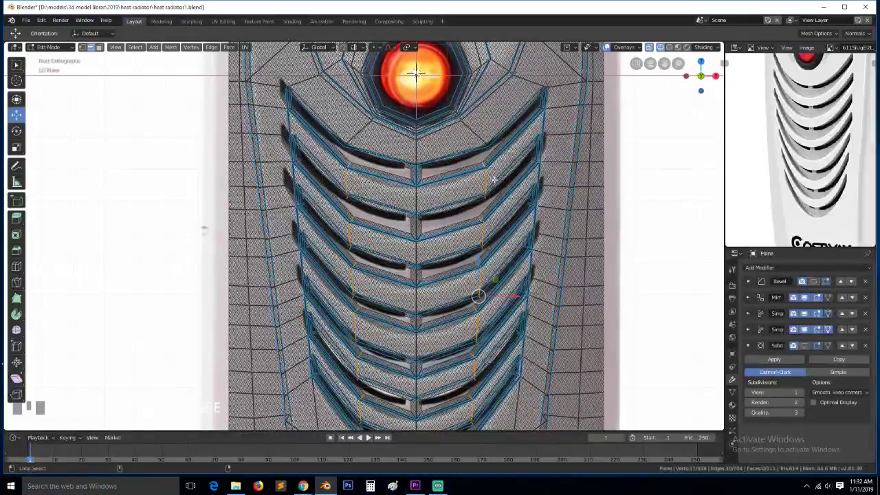
scroll(487, 216, "down", 3)
scroll(487, 216, "up", 3)
key("1")
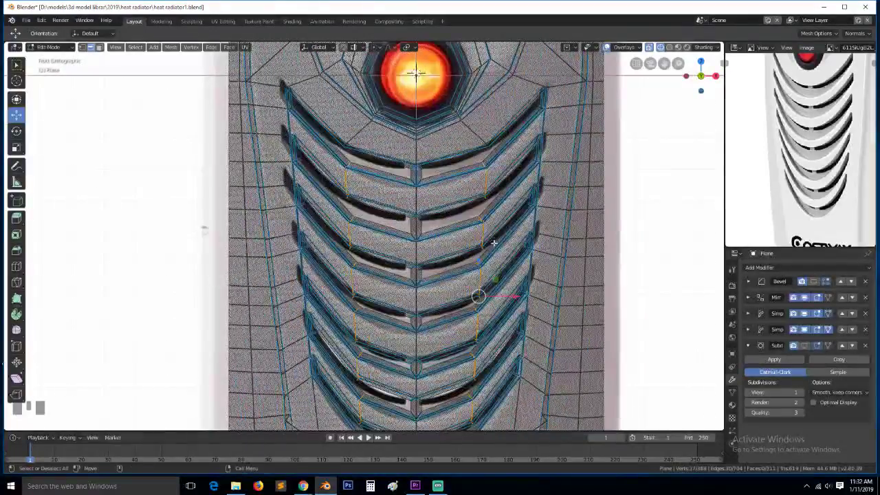
key("c")
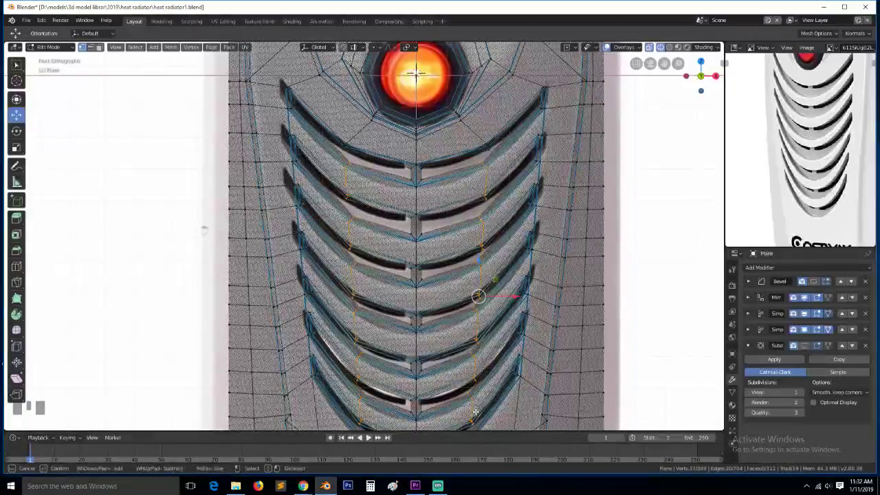
right_click(478, 297)
scroll(479, 296, "down", 4)
key("ctrl+b")
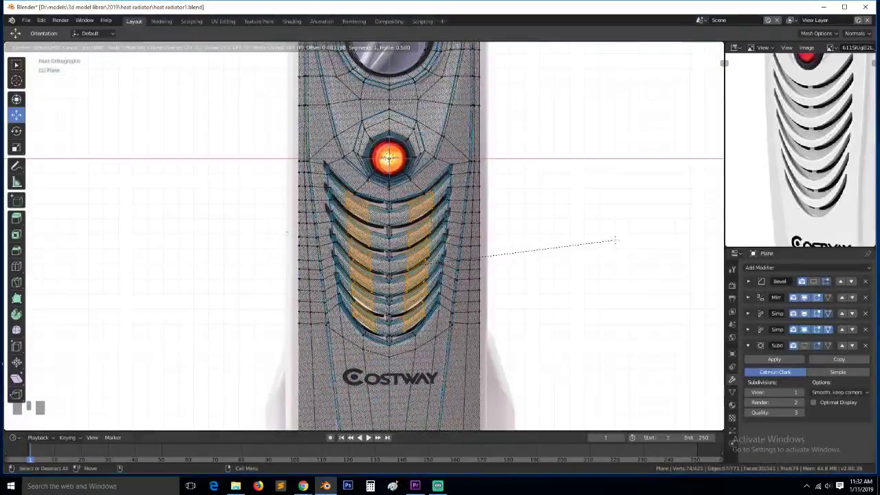
scroll(616, 240, "up", 1)
left_click(616, 240)
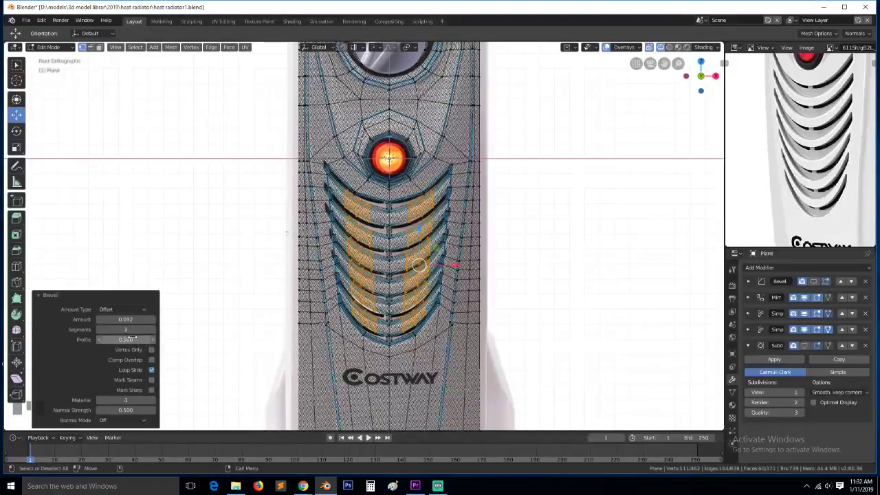
left_click_drag(126, 339, 153, 340)
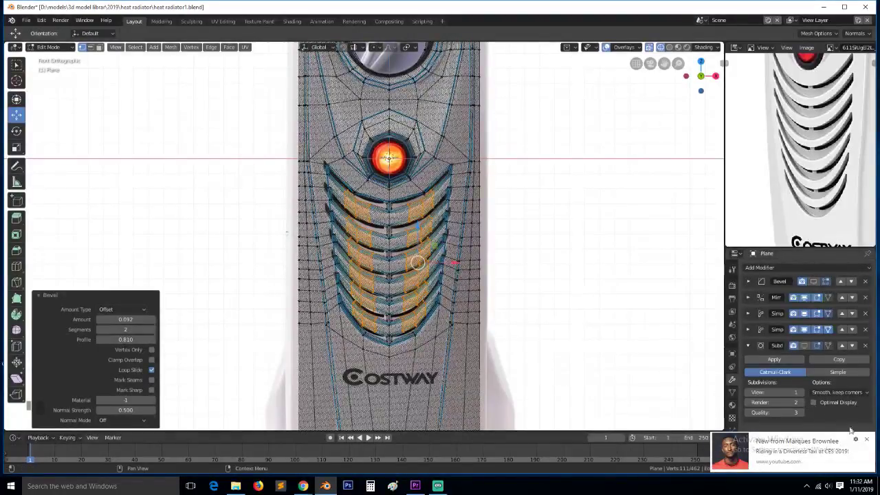
left_click(867, 440)
scroll(534, 323, "up", 4)
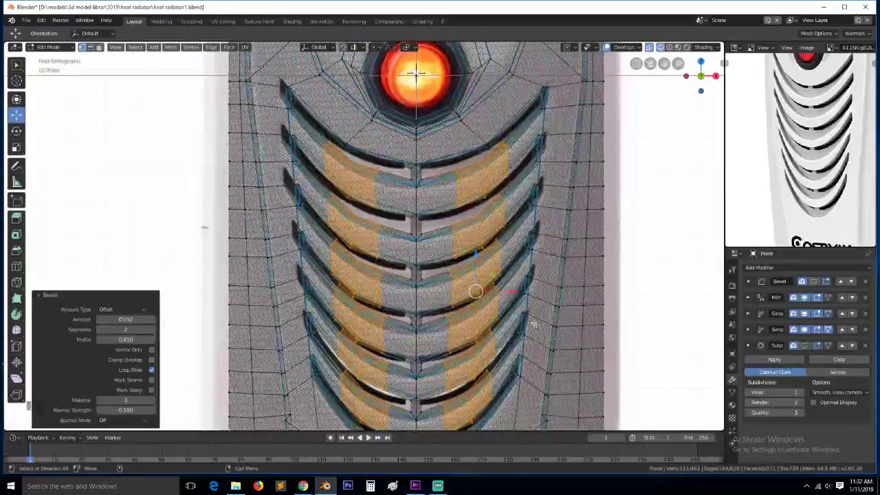
Switch the panel to object mode with solid shading, save the file, and show the Subdivision and Bevel modifiers in the viewport
key("Tab")
key("z")
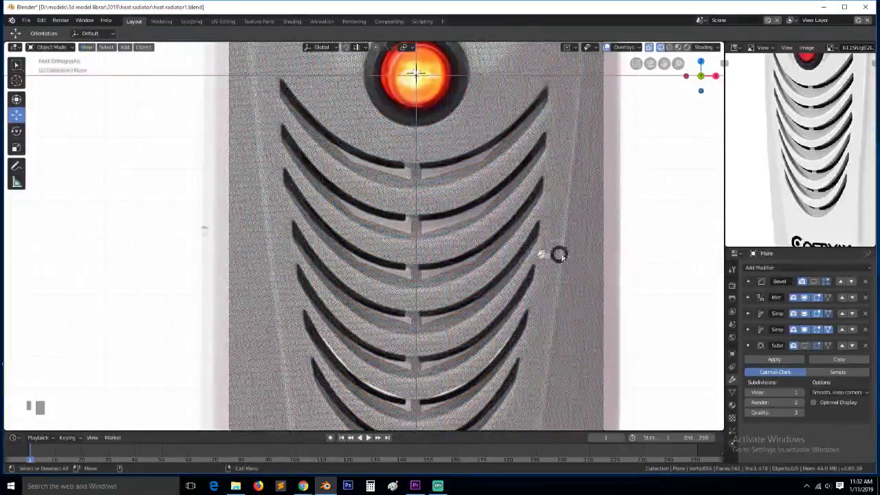
key("ctrl+s")
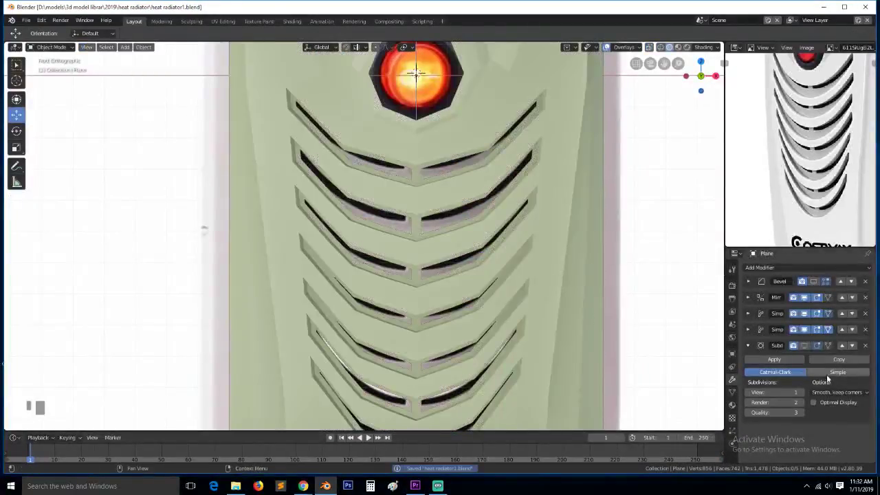
left_click(804, 344)
left_click(815, 281)
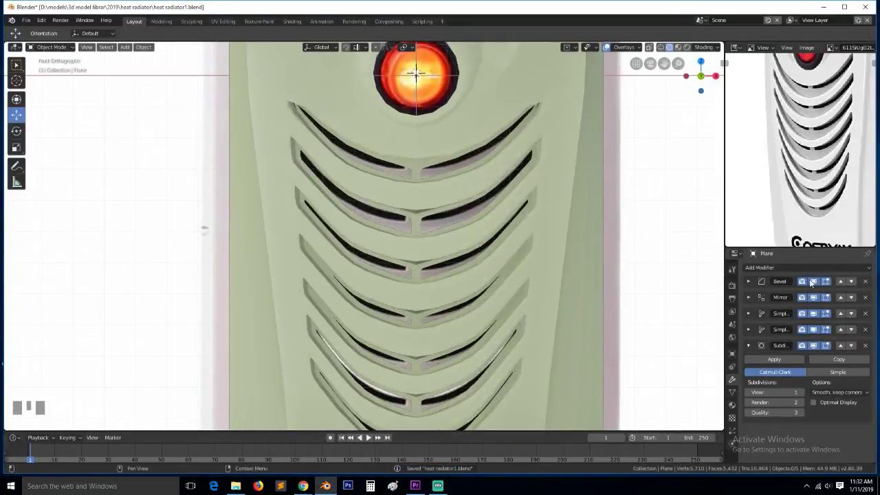
Examine the smoothed vent slots in object and edit mode from oblique angles, from behind and from the front
key("Tab")
mouse_move(484, 289)
middle_mouse_down()
mouse_move(447, 285)
mouse_move(480, 290)
middle_mouse_up()
key("Tab")
middle_click_drag(423, 243, 387, 230)
scroll(432, 266, "down", 2)
key("Tab")
scroll(387, 229, "up", 3)
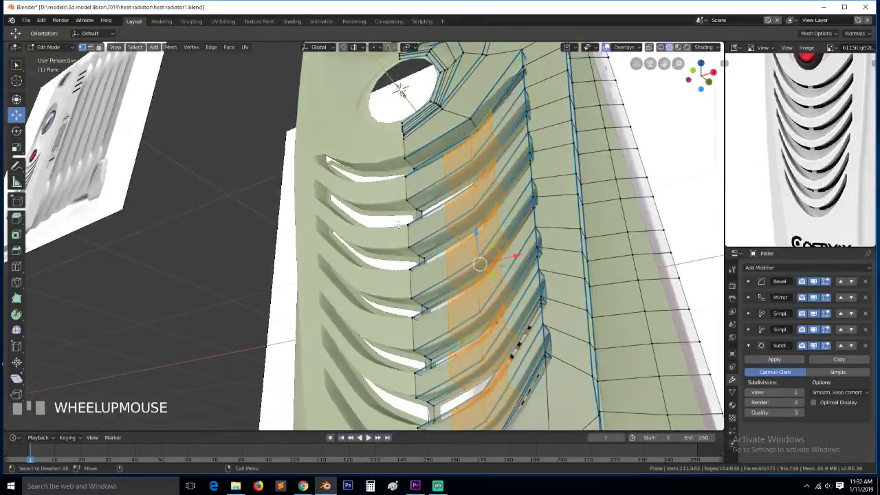
key("2")
scroll(433, 210, "up", 3)
key("grave")
middle_click_drag(433, 210, 507, 273)
key("Tab")
scroll(466, 251, "down", 3)
key("grave")
left_click(446, 253)
scroll(448, 255, "down", 4)
key("grave")
key("alt+a")
scroll(473, 212, "up", 3)
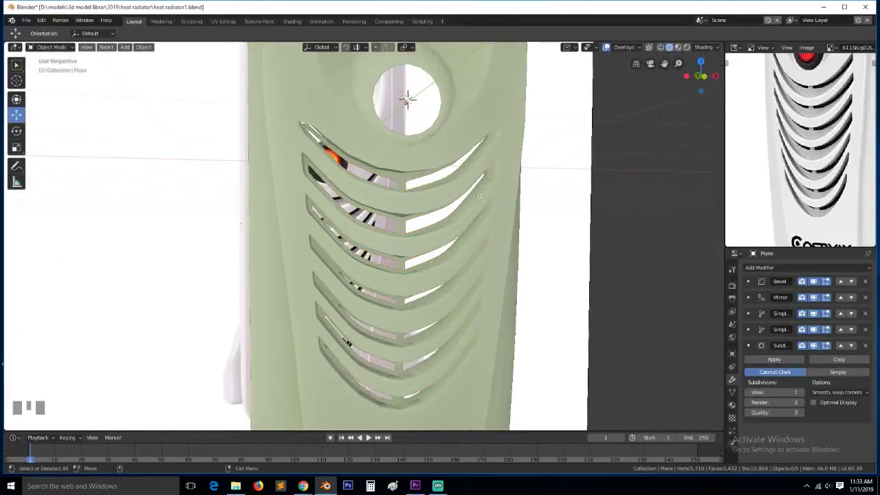
key("Tab")
key("grave")
middle_click_drag(490, 209, 482, 268)
key("alt+a")
key("grave")
scroll(456, 182, "down", 3)
key("grave")
key("Tab")
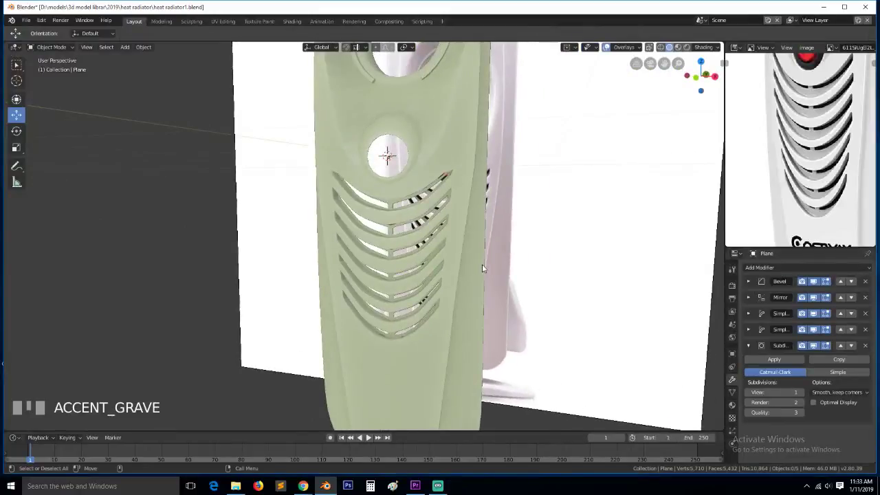
key("KP_1")
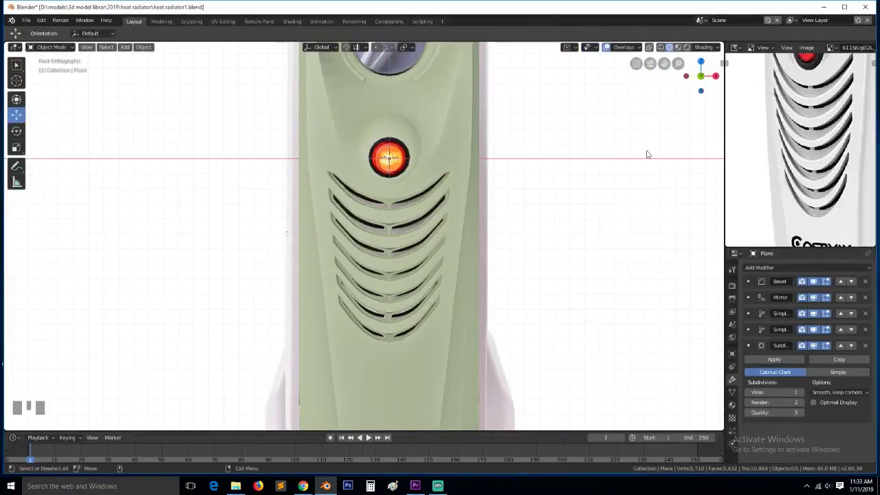
Cut a new edge path down the panel's side, from beside the dial opening to the top vent slot's outer corner
left_click_drag(661, 64, 638, 178)
scroll(555, 248, "up", 5)
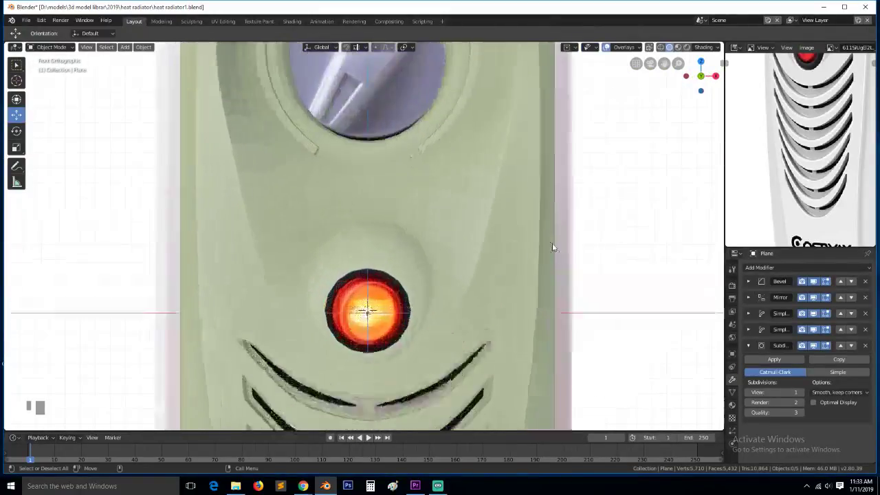
key("Tab")
key("grave")
middle_click_drag(562, 342, 573, 313)
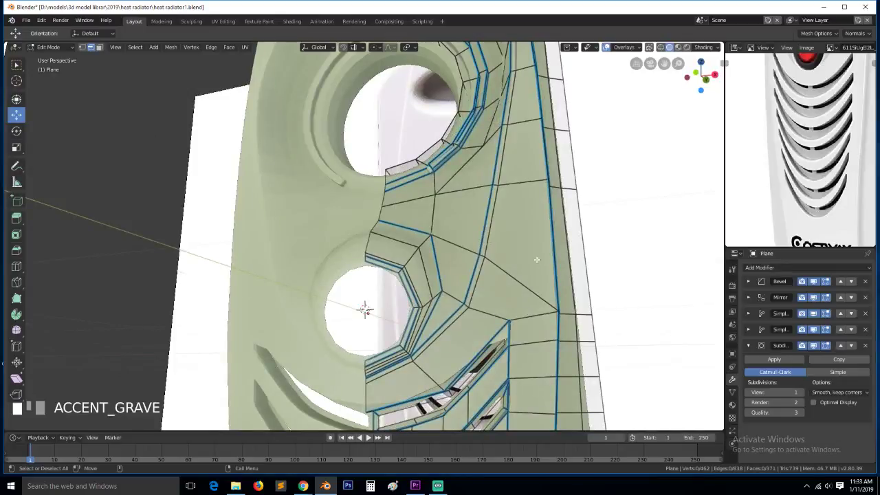
key("1")
scroll(547, 217, "down", 2)
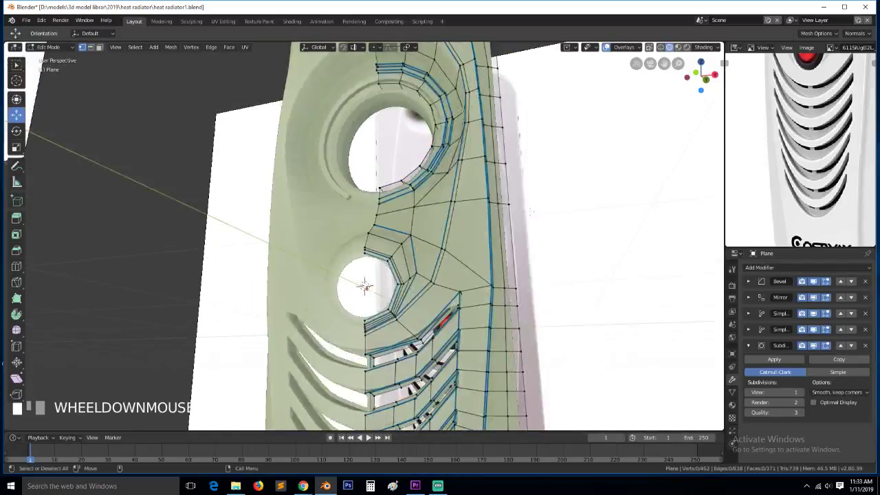
key("grave")
middle_click_drag(547, 217, 507, 254)
key("KP_1")
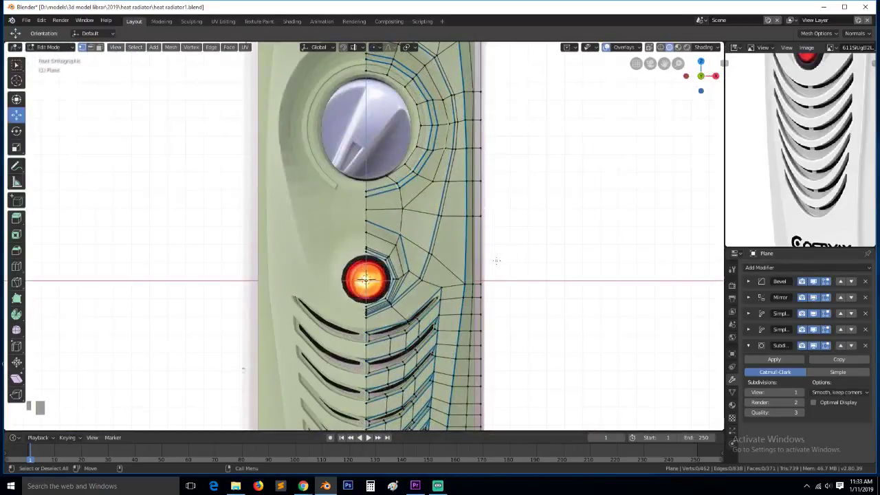
scroll(471, 168, "up", 1)
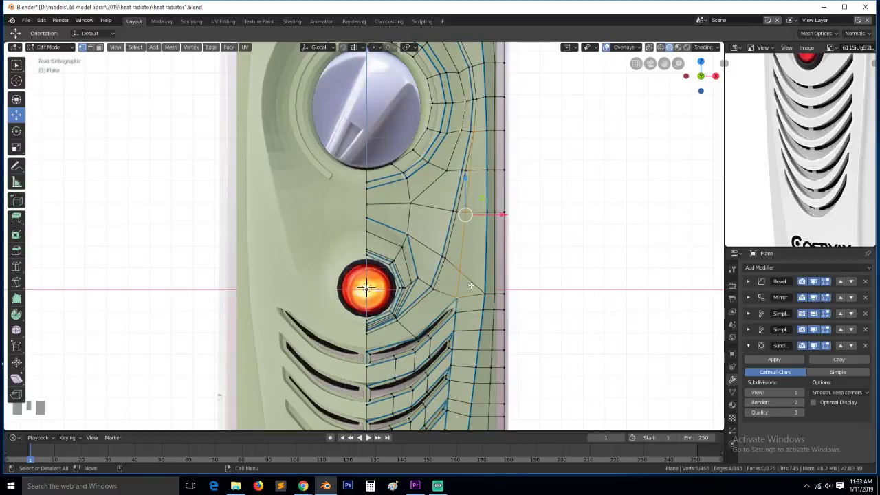
key("alt+a")
Hide the Subdivision and Bevel modifiers in the viewport and slide the upper vertex of the new edge path outward
left_click(814, 345)
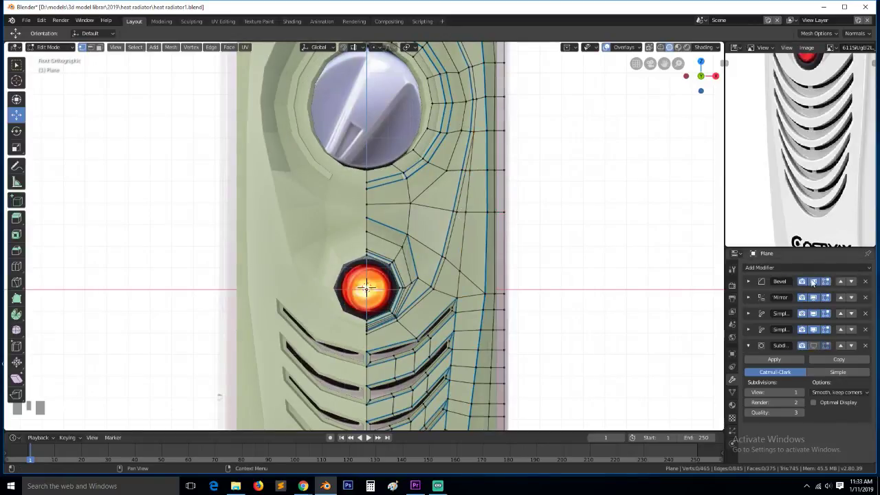
left_click(813, 281)
key("g")
key("g")
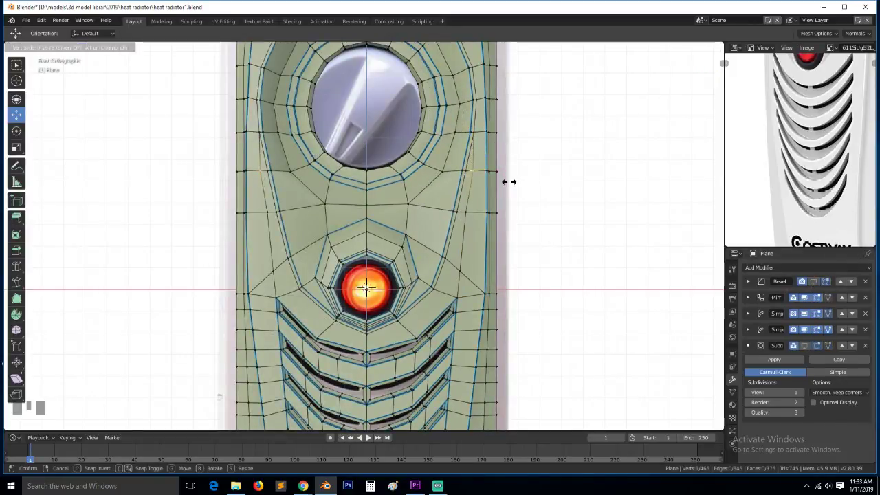
left_click(514, 183)
Slide the new path's middle vertex outward and move its lowest vertex about 0.03 m outward and 0.015 m up
left_click(461, 211)
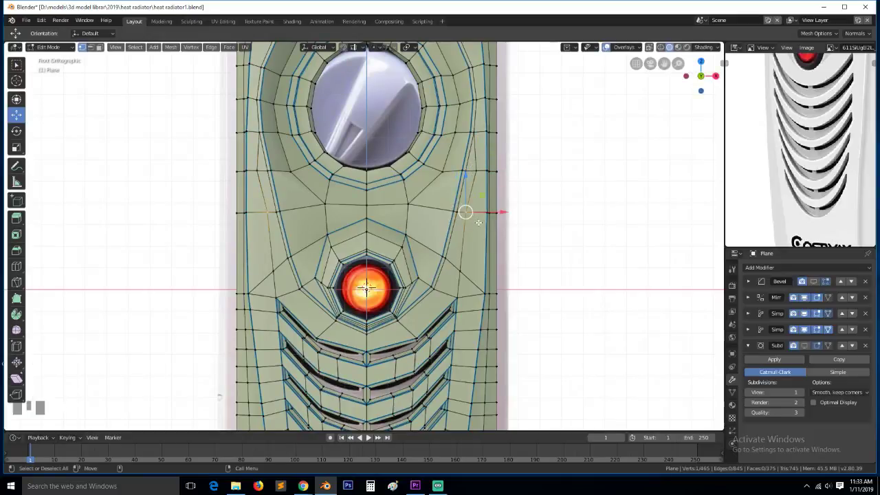
key("g")
key("g")
left_click(485, 221)
left_click(460, 271)
key("g")
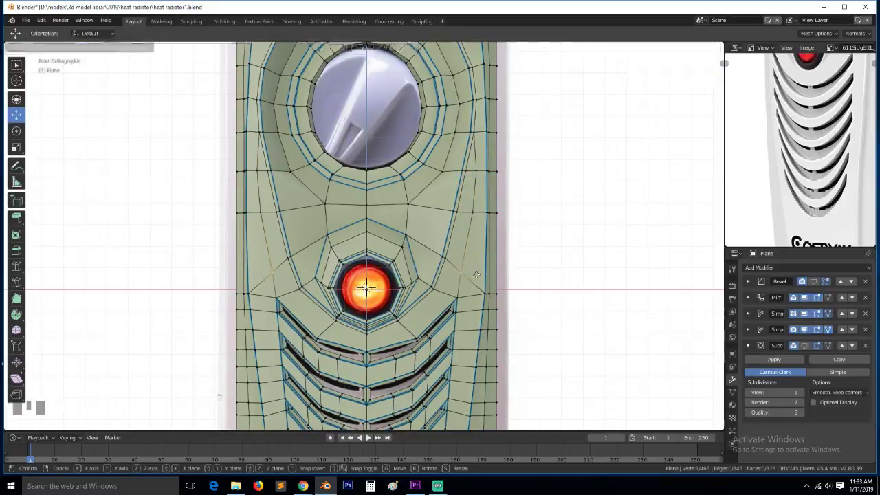
left_click(482, 270)
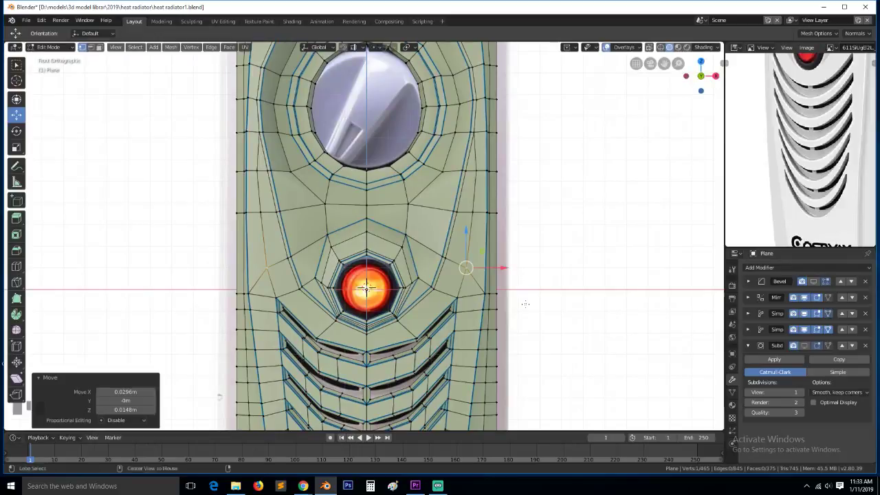
Try to dissolve the selection at the panel's outer side border, level with the lower round opening
scroll(523, 305, "up", 2)
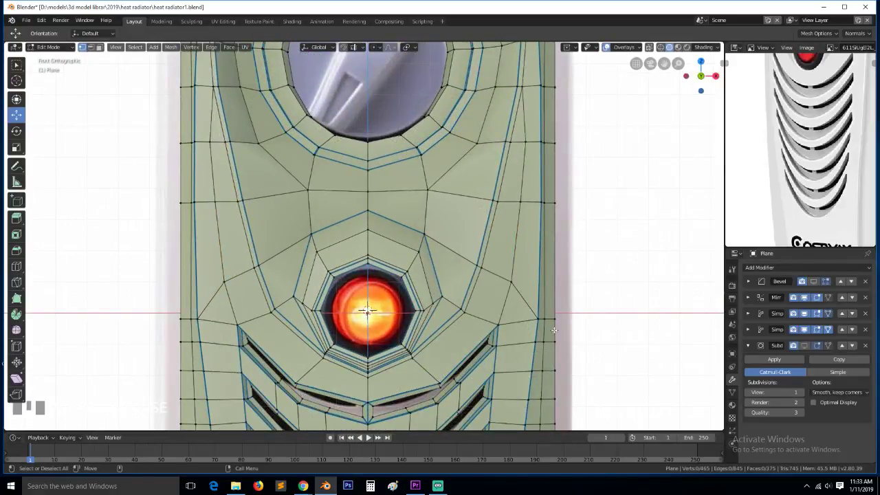
left_click(554, 319)
key("ctrl+x")
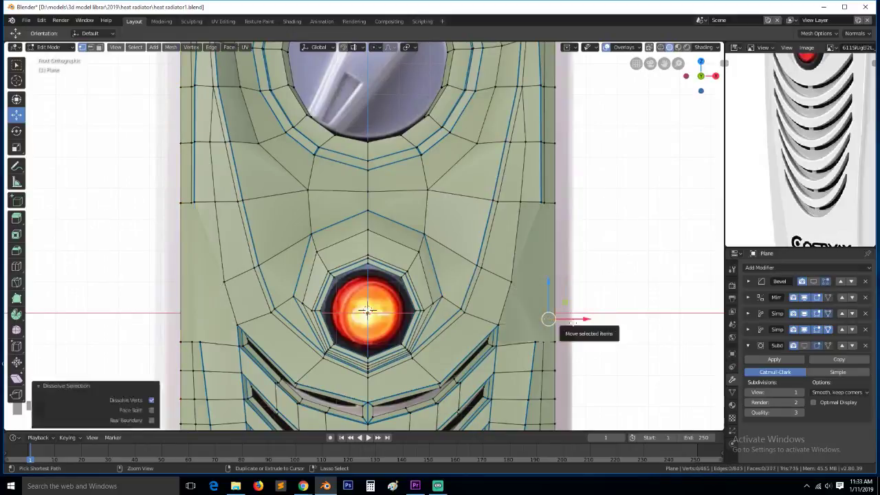
key("ctrl+z")
Dissolve the short horizontal edges across the panel's outer side strip, level with the lower round opening
key("3")
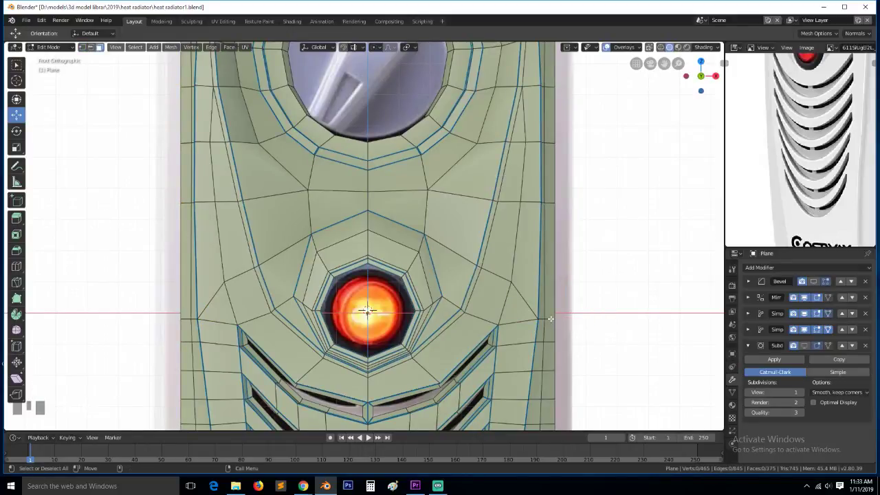
left_click(550, 320, "alt")
key("2")
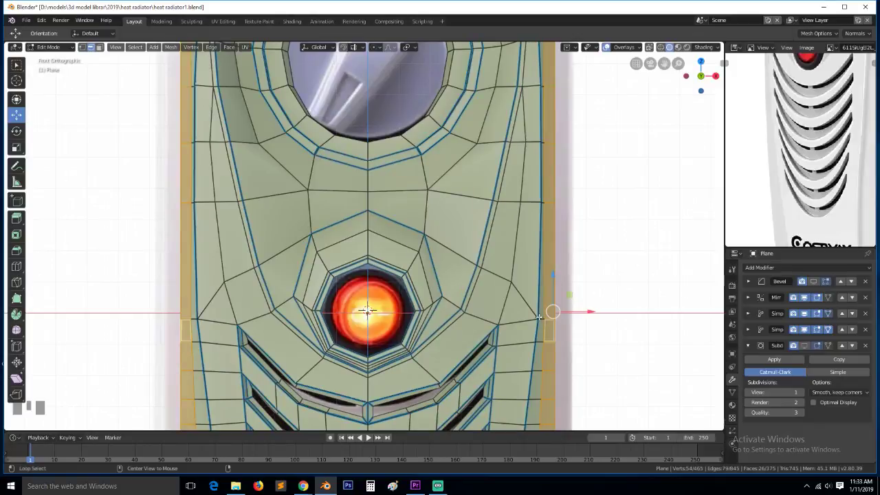
left_click(541, 318, "alt")
key("ctrl+x")
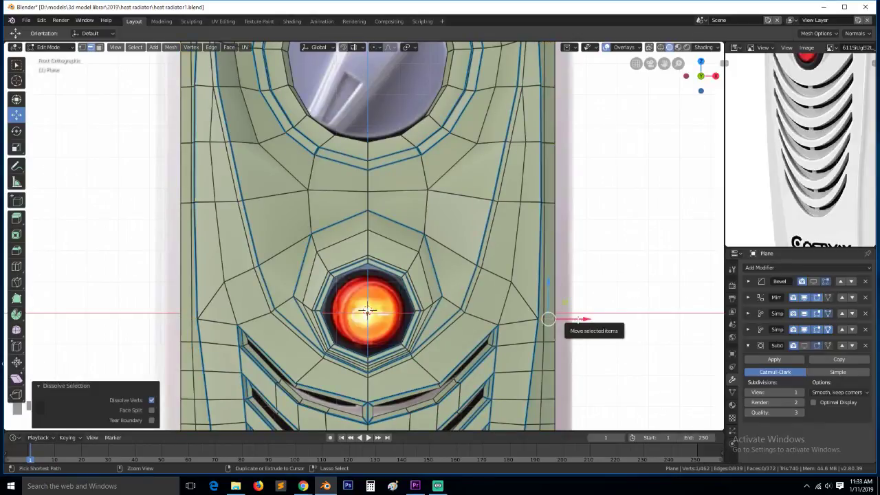
Merge the leftover vertex on the panel's side crease into the vertex just below it, using At Last
key("grave")
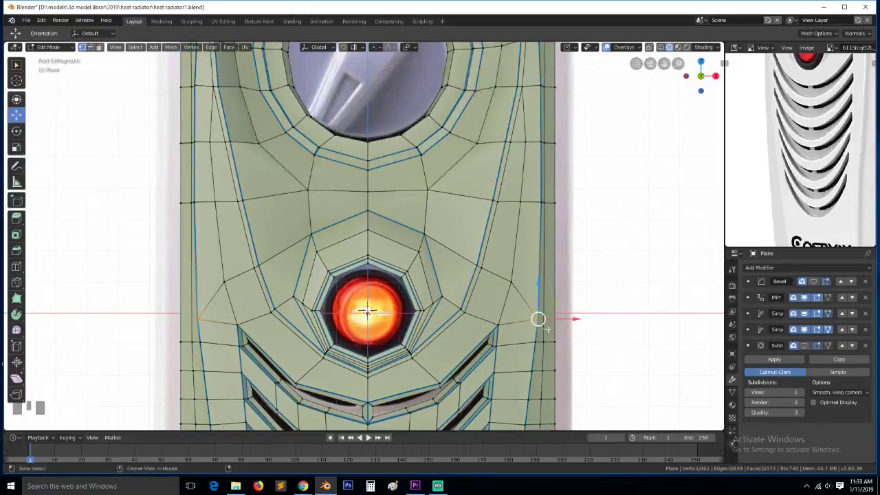
middle_click_drag(536, 323, 509, 328)
left_click(546, 336)
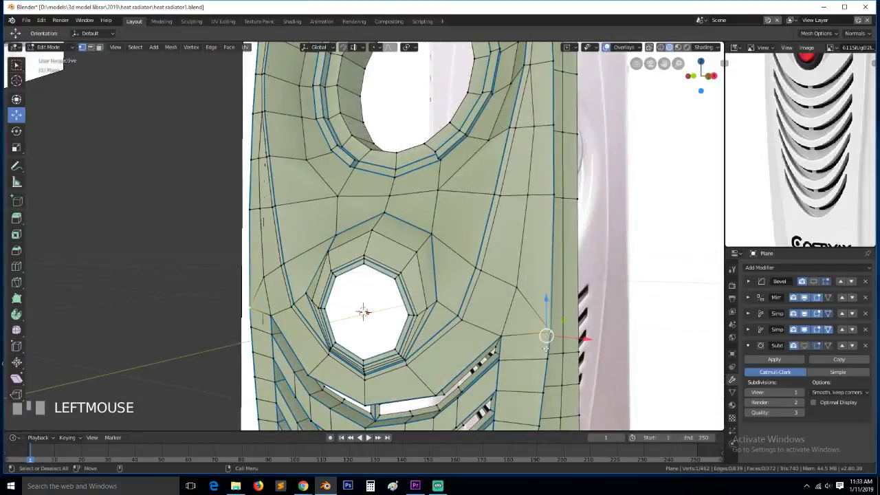
left_click(544, 351, "shift")
key("alt+m")
left_click(556, 356)
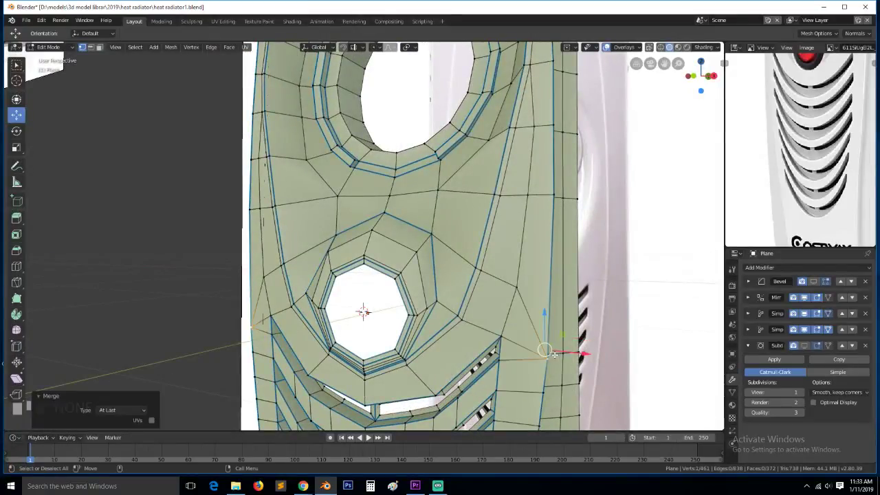
Dissolve the redundant edge between the merged vertex and the top vent slot's outer corner, and return to the front view
key("a")
key("2")
left_click(524, 348)
key("ctrl+x")
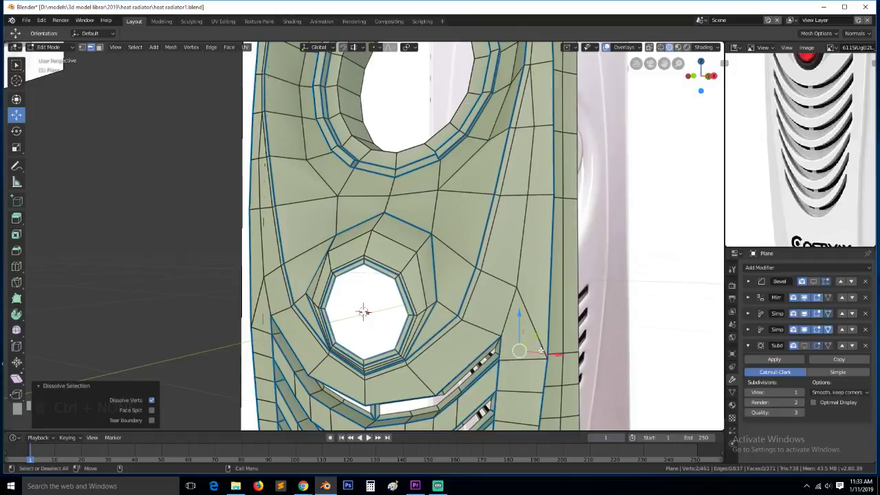
key("a")
key("KP_1")
scroll(543, 349, "down", 1)
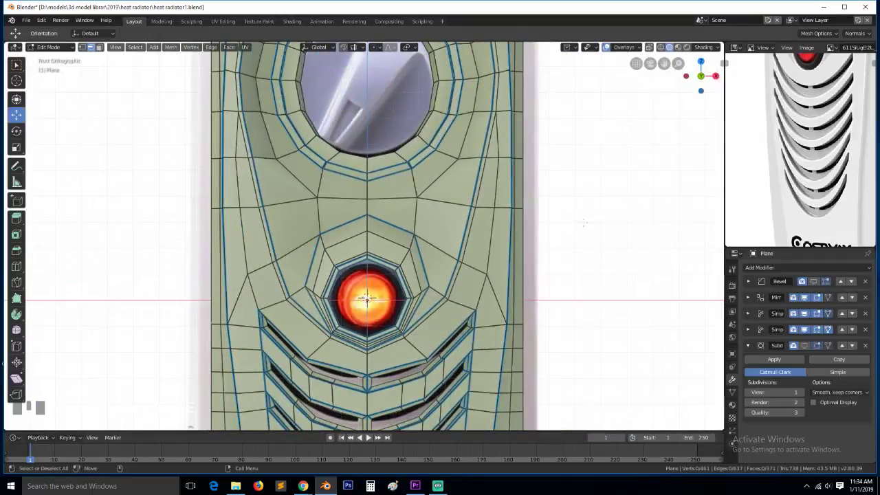
middle_click_drag(589, 347, 599, 220, "shift")
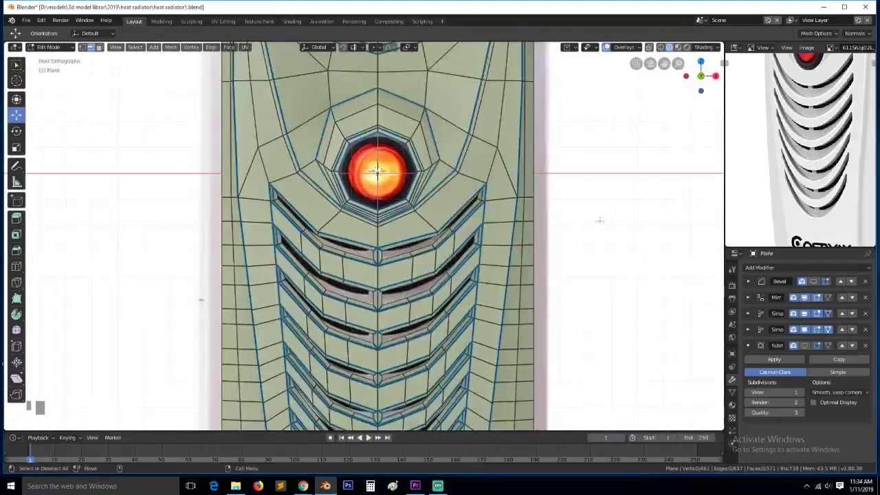
Dissolve every second horizontal edge loop, six in all, across the panel's outer side strip beside the vent slots
scroll(599, 221, "up", 1)
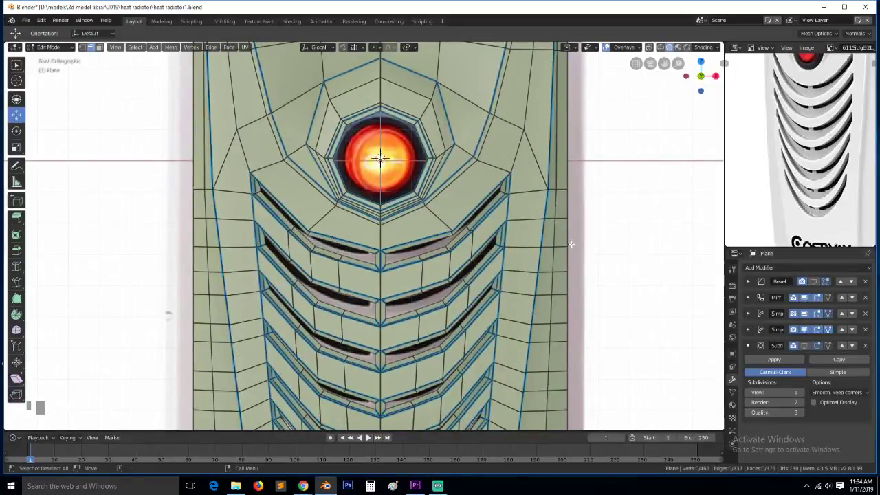
left_click(538, 221, "alt")
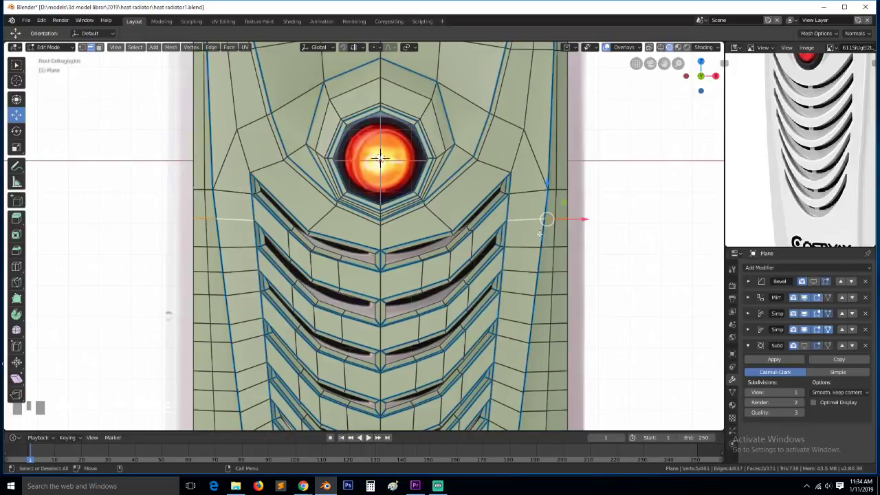
left_click(549, 272, "alt+shift")
left_click(545, 324, "alt+shift")
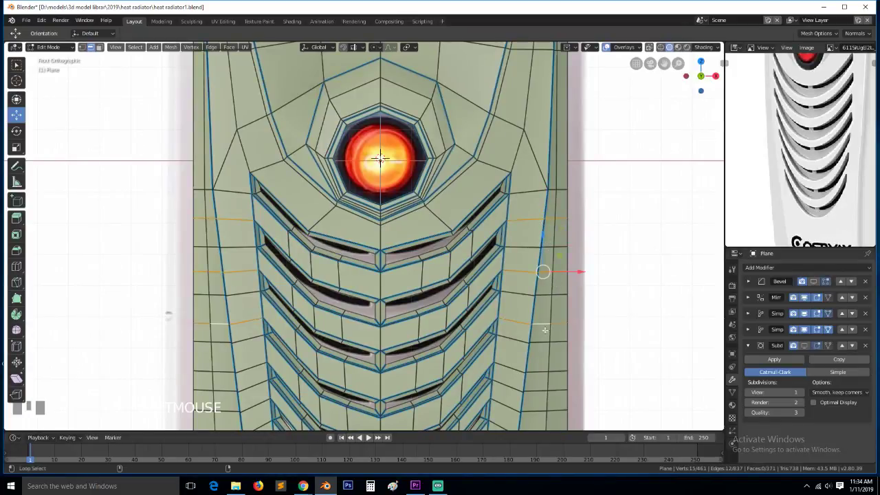
left_click(544, 373, "alt+shift")
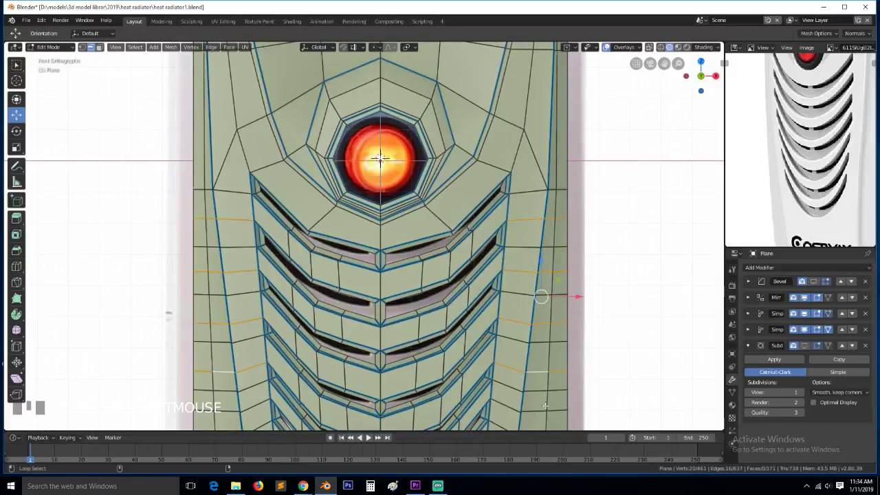
left_click_drag(662, 66, 618, 182)
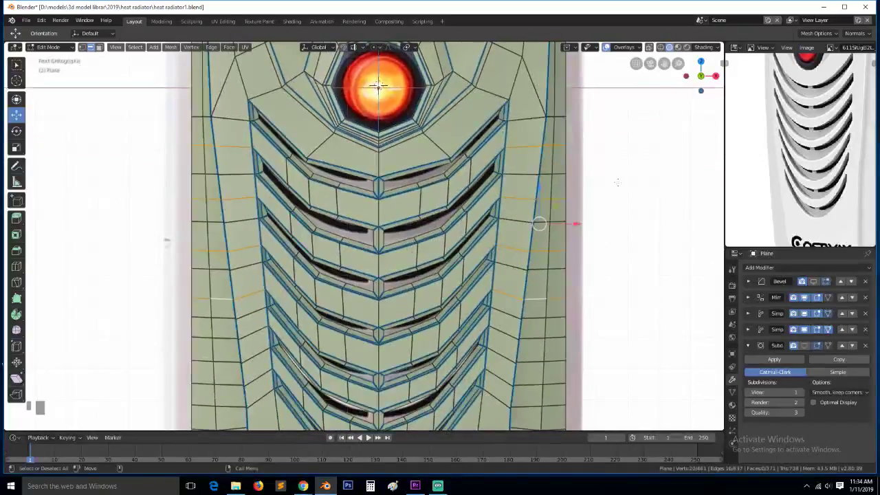
left_click(539, 336, "alt+shift")
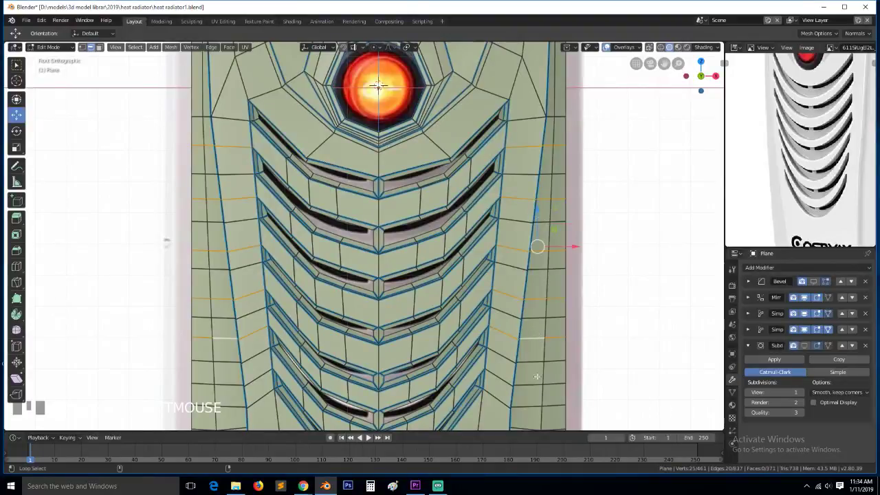
left_click(536, 387, "alt+shift")
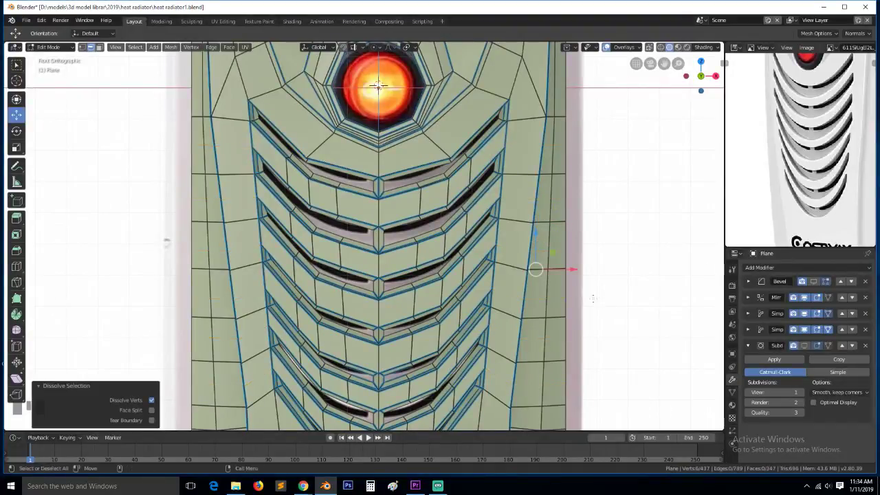
Connect the upper outer corners of the third and second vent slots to the nearest lower vertices on the panel's side crease
key("1")
key("alt+a")
left_click(535, 221, "shift")
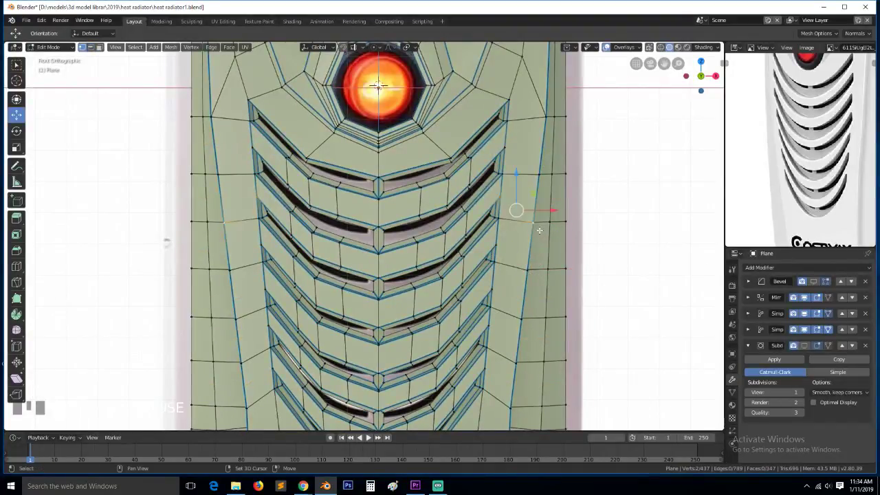
left_click(507, 147)
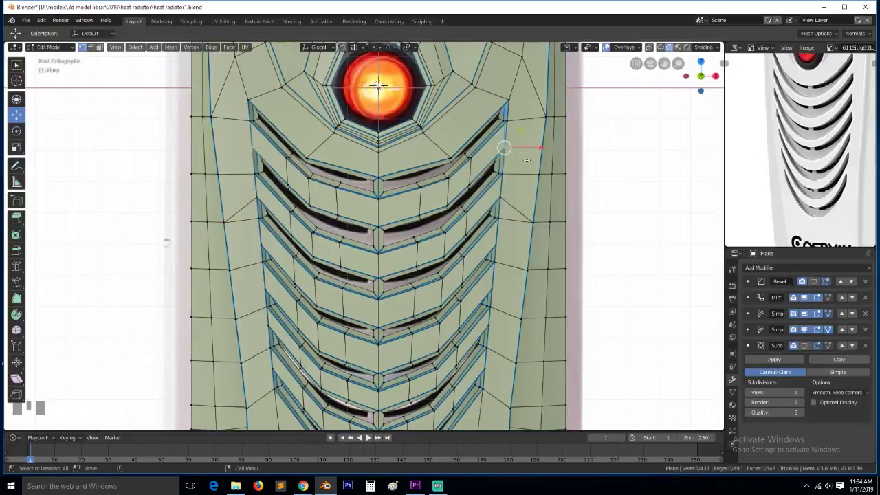
left_click(538, 174, "shift")
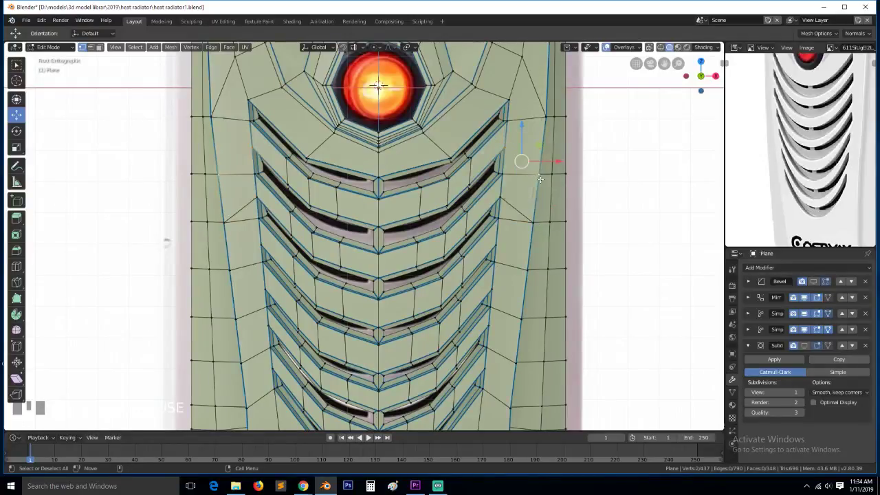
key("h")
key("ctrl+z")
Preview the panel's smoothed slots with the Bevel and Subdivision modifiers shown, and return to the unsmoothed mesh in Edit Mode
key("Tab")
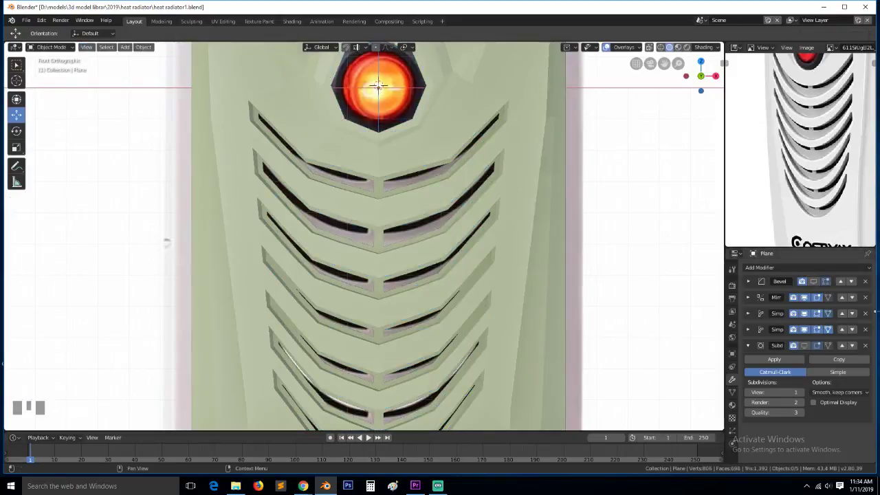
left_click(814, 281)
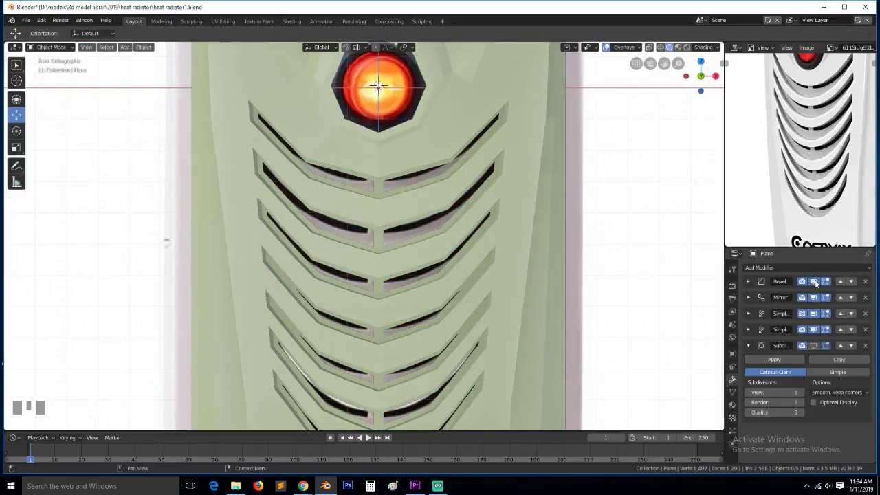
left_click(813, 347)
middle_click_drag(475, 148, 473, 193)
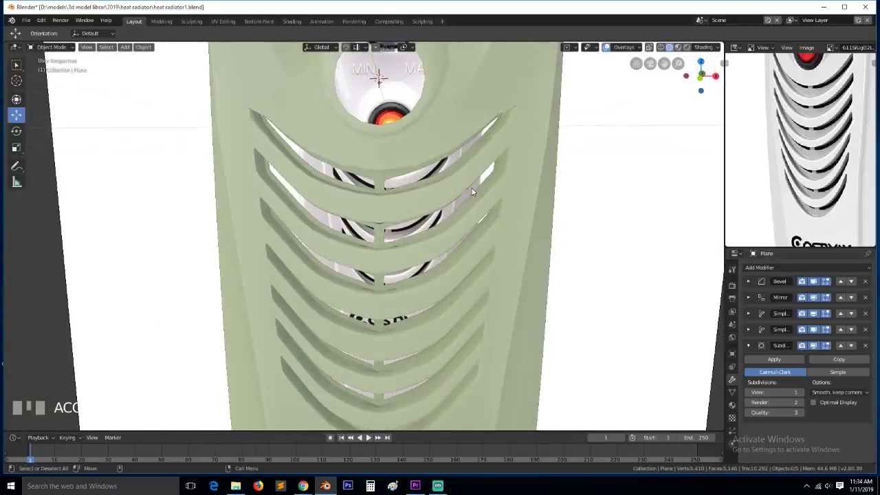
key("KP_1")
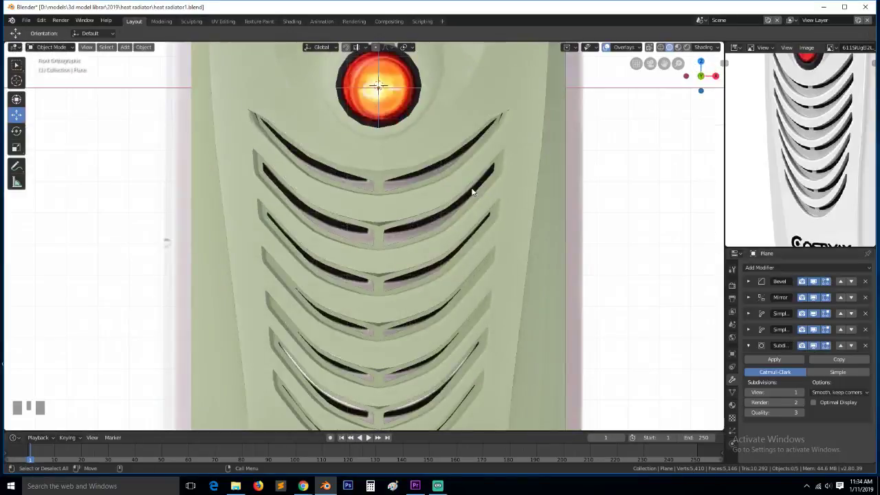
left_click(815, 345)
key("Tab")
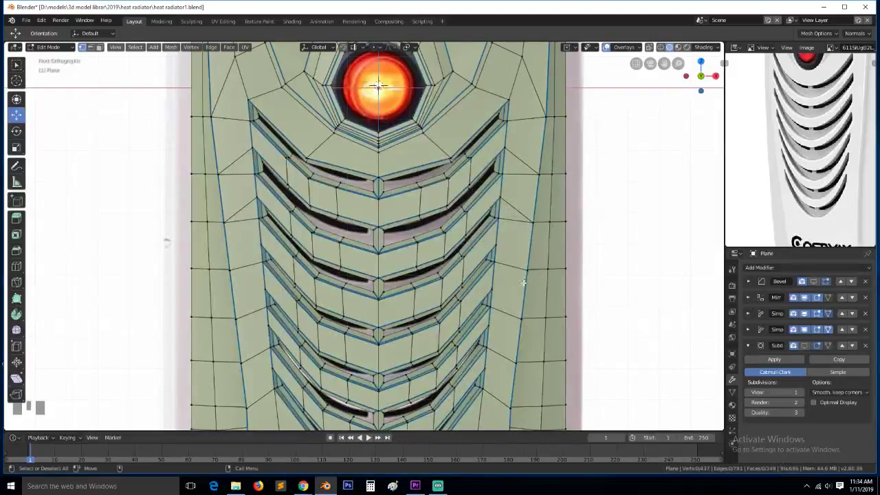
Connect the upper outer corners of the fourth and fifth vent slots to the nearest lower vertices on the side crease
left_click(503, 289)
left_click(500, 244)
left_click(532, 273, "shift")
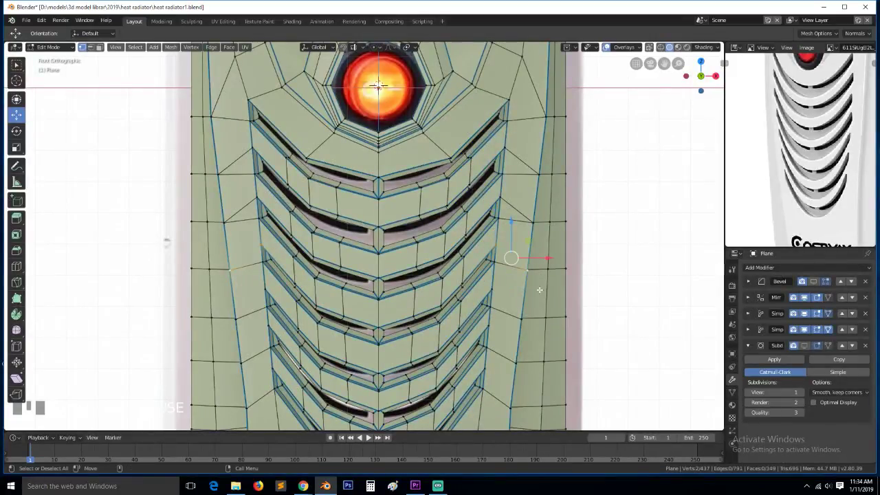
left_click(508, 304)
left_click(518, 313, "shift")
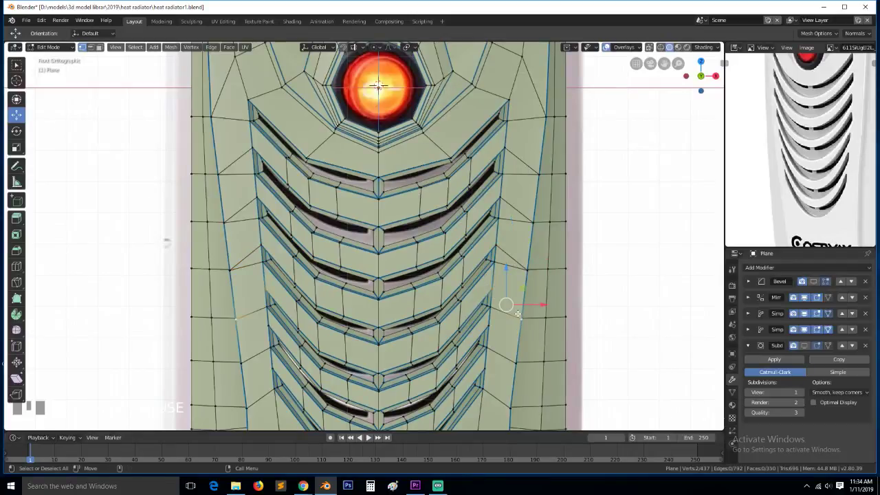
key("j")
Connect the upper outer corners of the sixth and seventh vent slots to their side crease vertices, and clear the selection
left_click(491, 326)
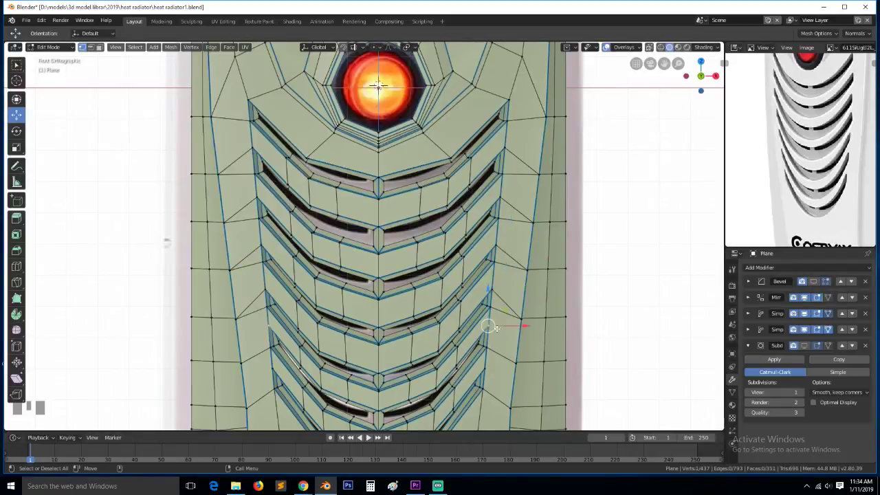
left_click(514, 362, "shift")
key("alt+h")
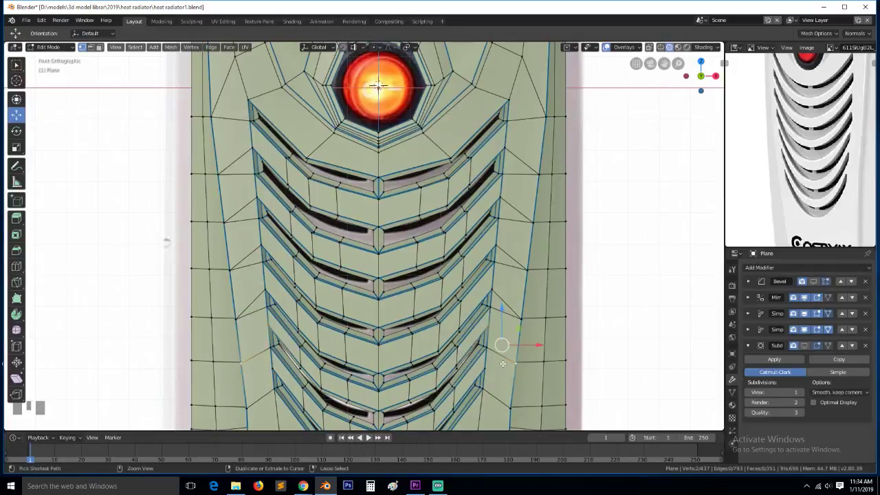
left_click(487, 369)
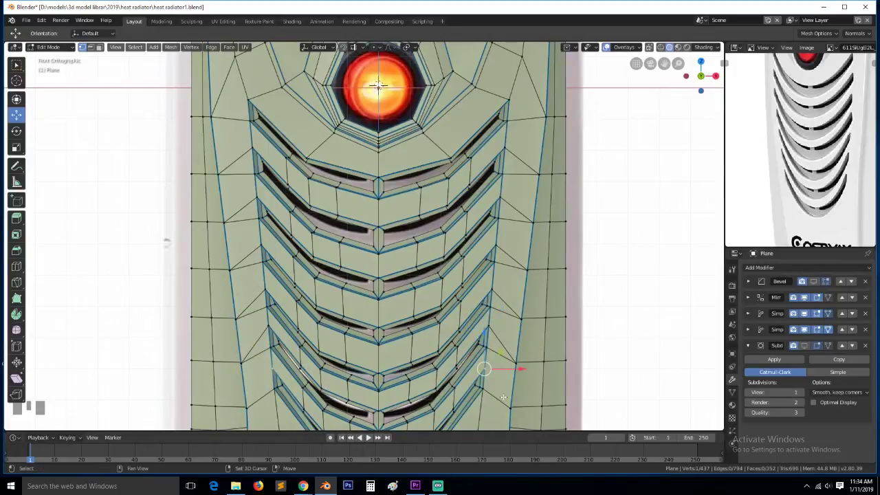
left_click(507, 409, "shift")
left_click(647, 99)
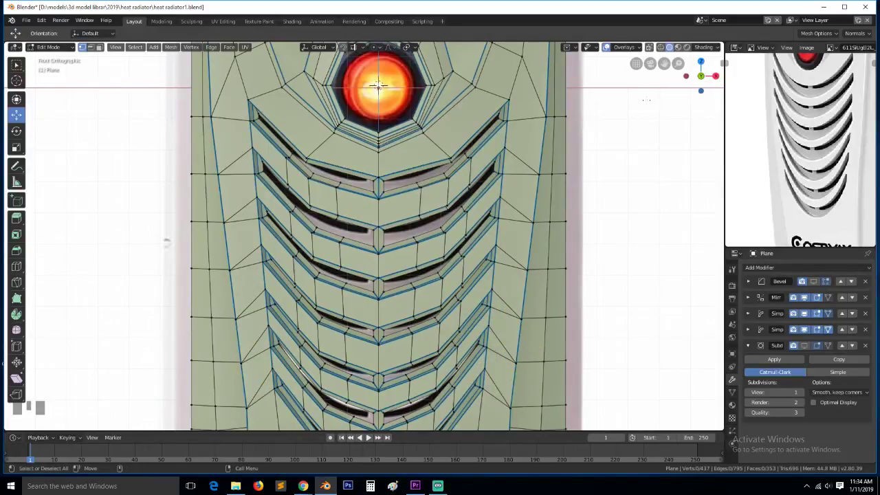
middle_click_drag(595, 49, 573, 116, "shift")
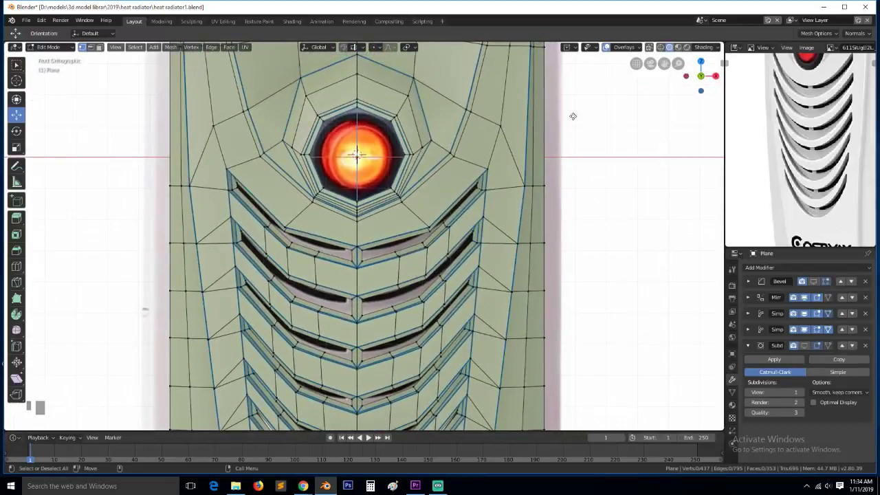
left_click(491, 168)
left_click(522, 185, "shift")
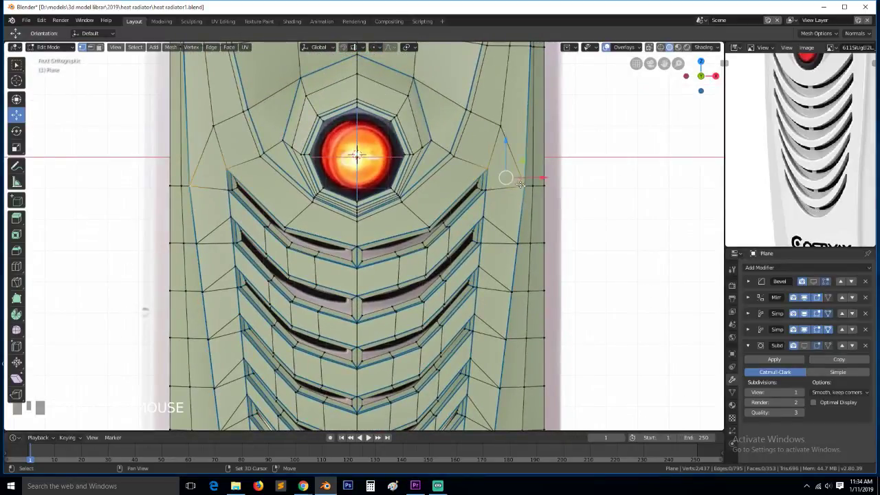
key("alt+a")
Apply an edge bevel weight to the short depth edges at the outer end of the top vent slot
middle_click_drag(507, 177, 522, 206)
scroll(481, 196, "up", 3)
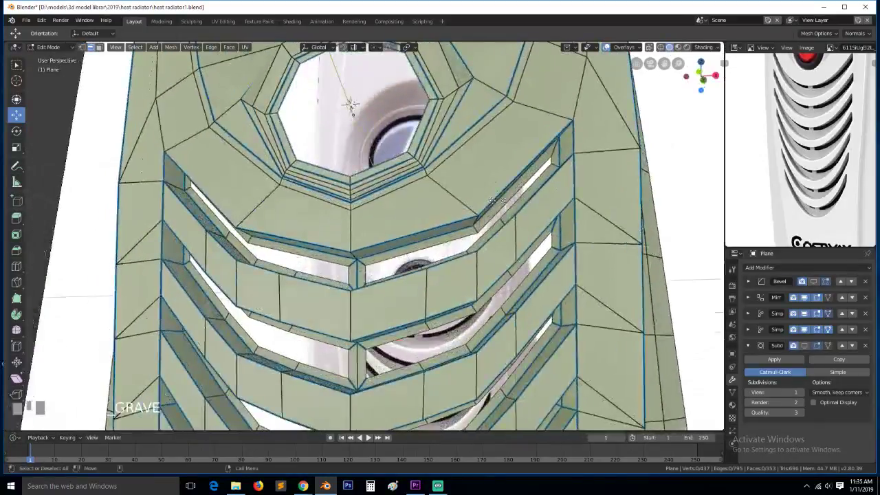
left_click(525, 227)
left_click(556, 155, "shift")
left_click(557, 146, "shift")
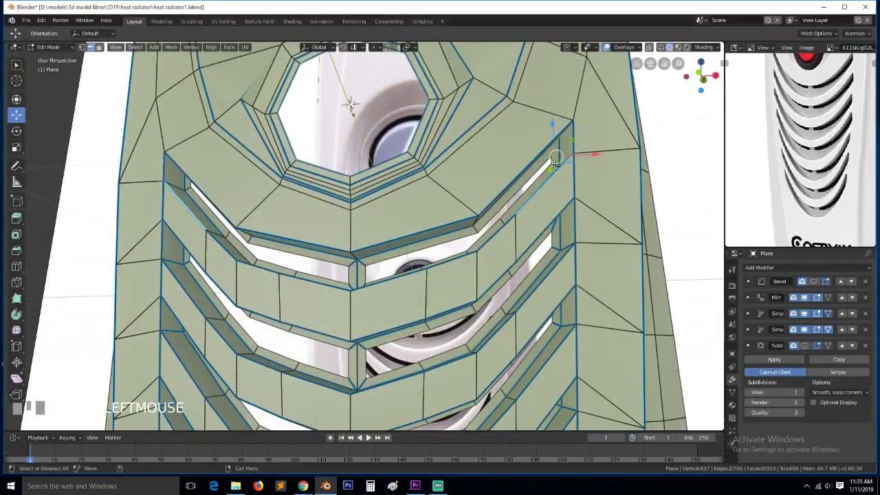
scroll(570, 149, "up", 1)
middle_click_drag(584, 150, 576, 131)
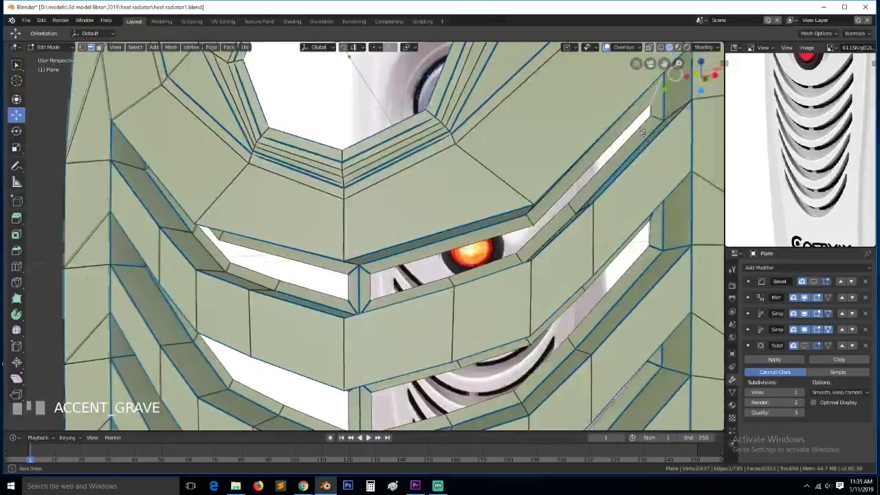
left_click(660, 118, "shift")
left_click(676, 113, "alt+shift")
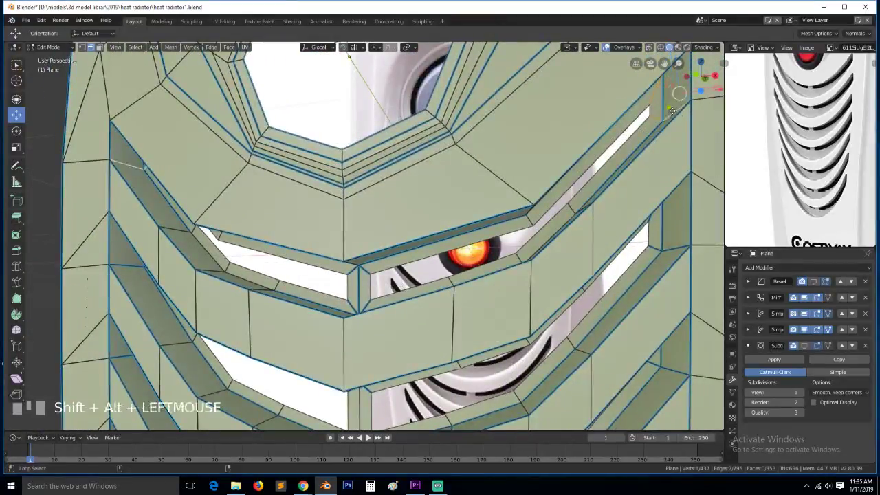
scroll(676, 112, "down", 2)
middle_click_drag(677, 112, 671, 117)
right_click(669, 117)
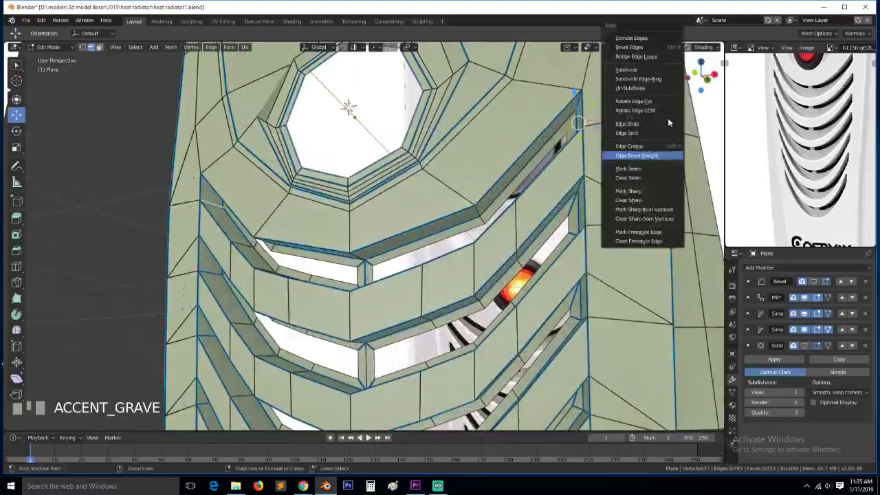
left_click(655, 153)
Show the Bevel and Subdivision modifiers in the viewport, inspect the top slot's outer corner, and return to Edit Mode
key("Tab")
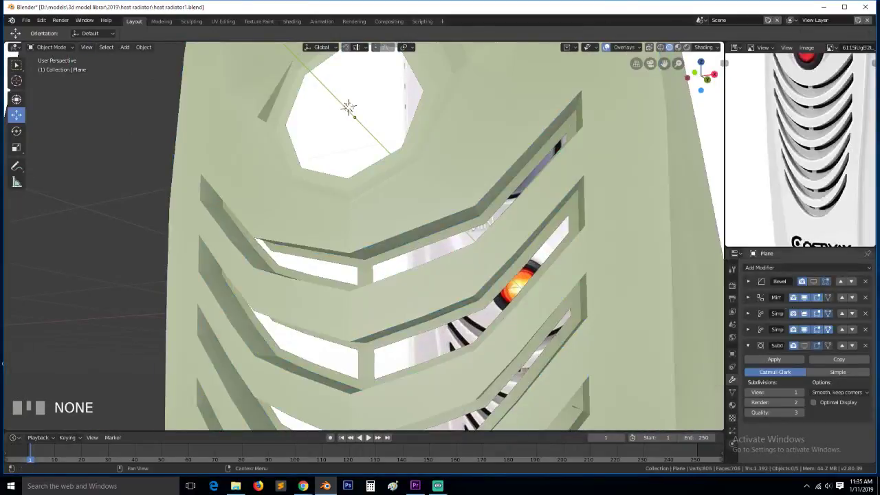
left_click(813, 282)
left_click(813, 346)
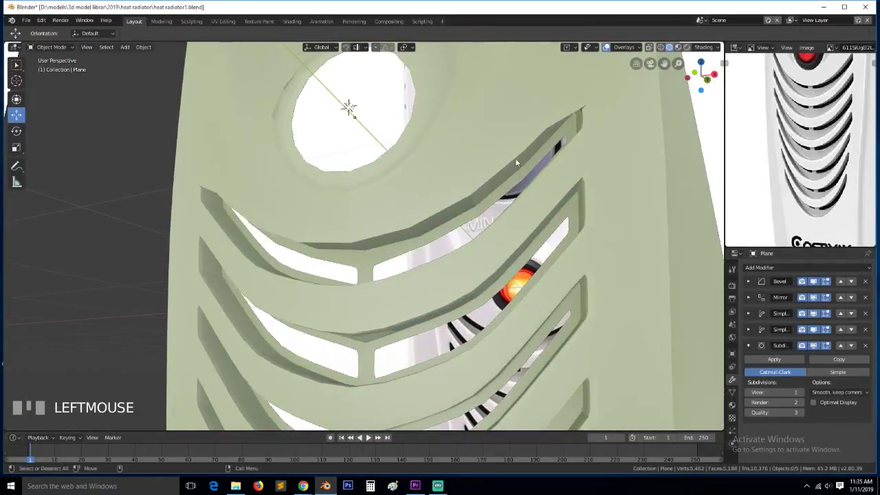
scroll(511, 180, "down", 3)
key("Tab")
key("grave")
scroll(485, 210, "up", 2)
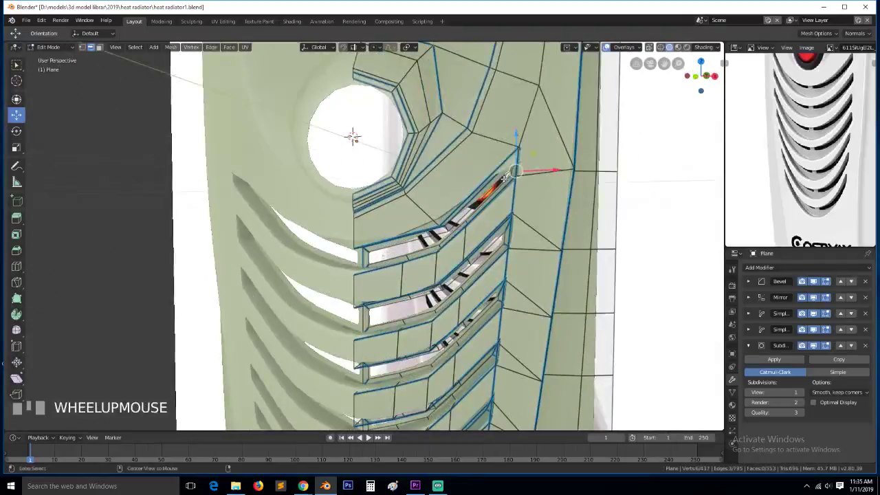
Select the two short depth edges at the top vent slot's outer corner and try an edge bevel
key("alt+a")
key("grave")
scroll(516, 140, "up", 1)
scroll(554, 150, "up", 1)
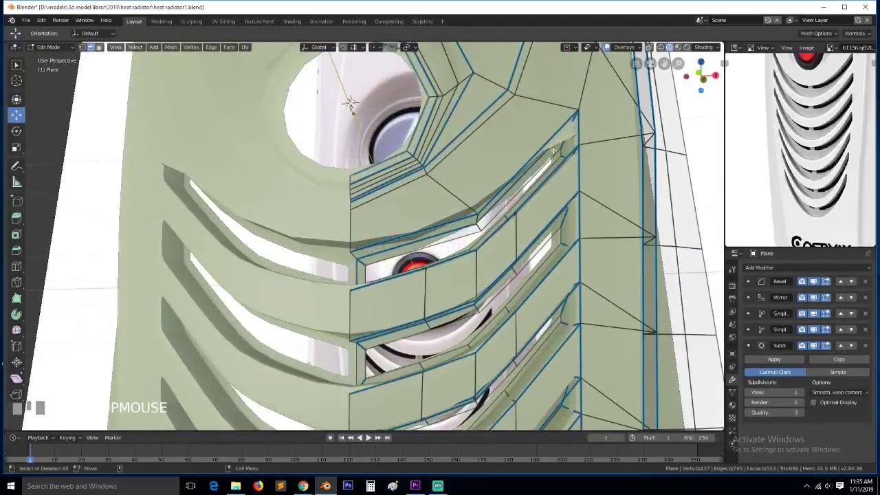
left_click(572, 121)
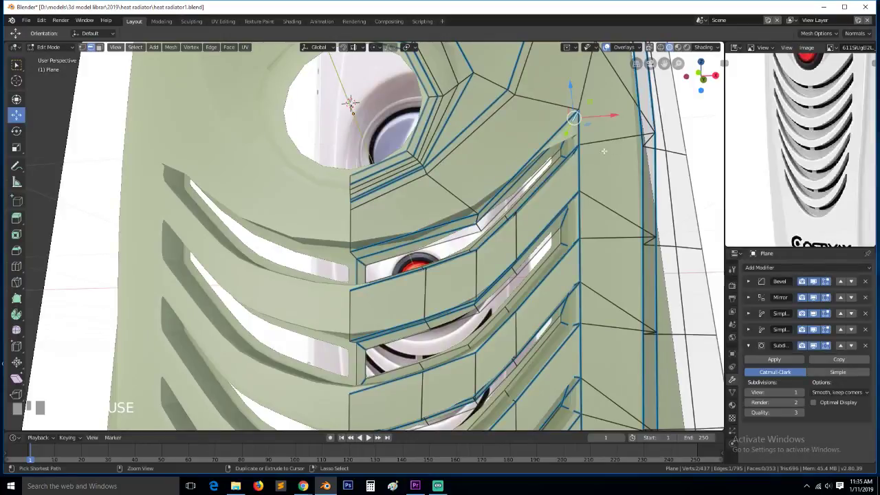
left_click(566, 145, "alt+shift")
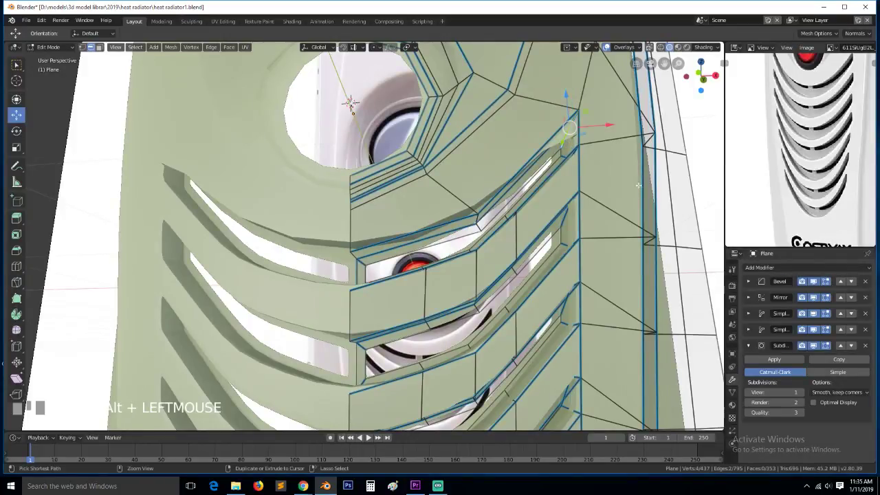
key("ctrl+b")
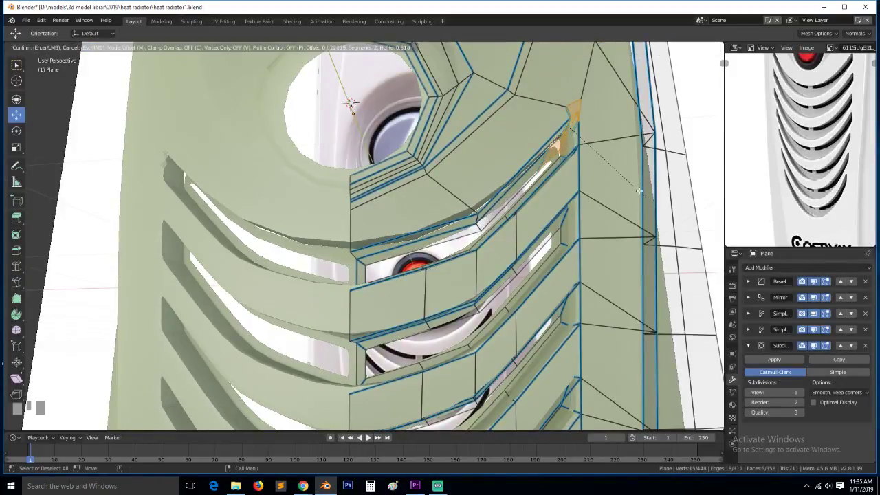
right_click(639, 190)
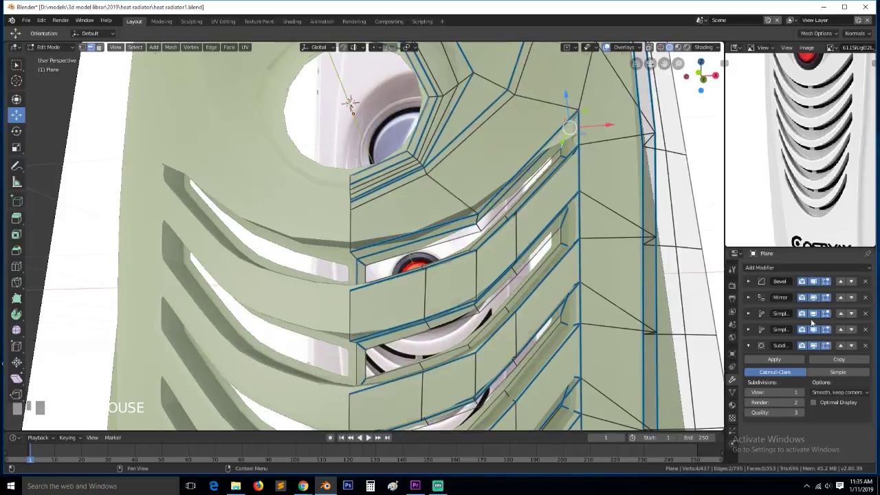
Hide the Bevel and Subdivision modifiers in the viewport
left_click(813, 281)
left_click(805, 346)
Bevel the selected depth edges at the top slot's outer corner and clear the selection
key("ctrl+b")
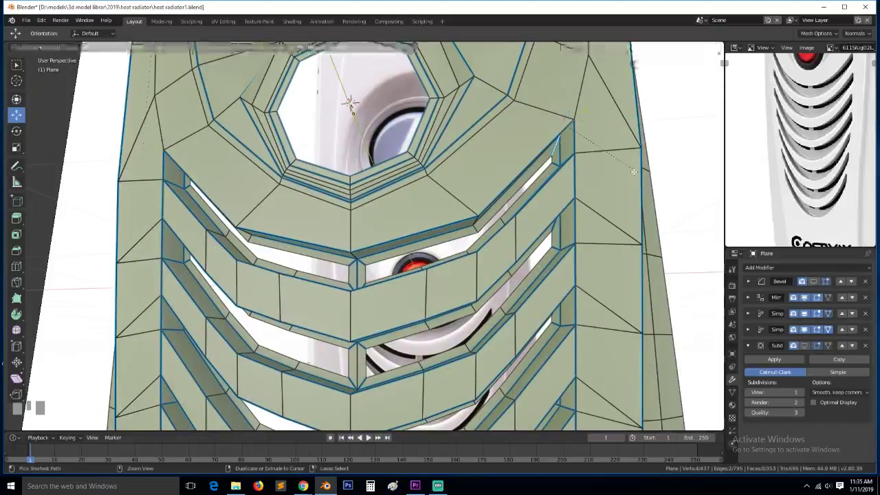
left_click(634, 171)
key("alt+a")
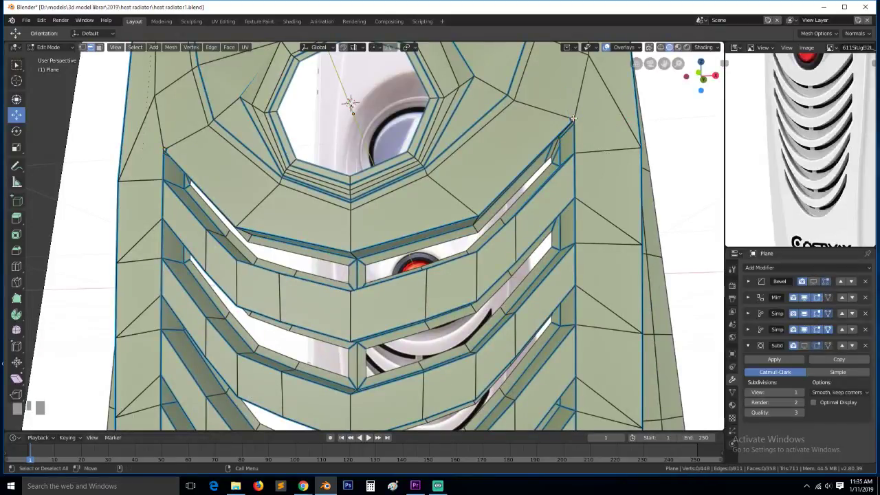
Inspect the beveled slot corner up close from several angles and undo the bevel
key("KP_0")
key("KP_Decimal")
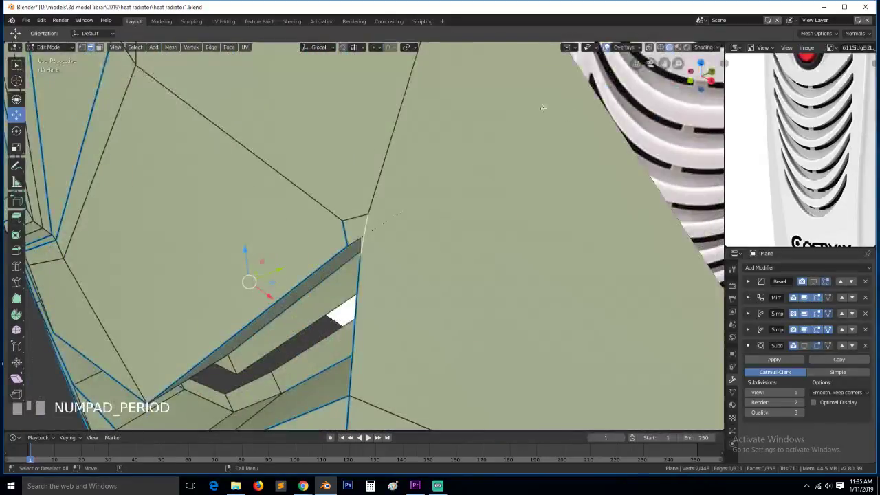
key("grave")
middle_click_drag(589, 74, 625, 398)
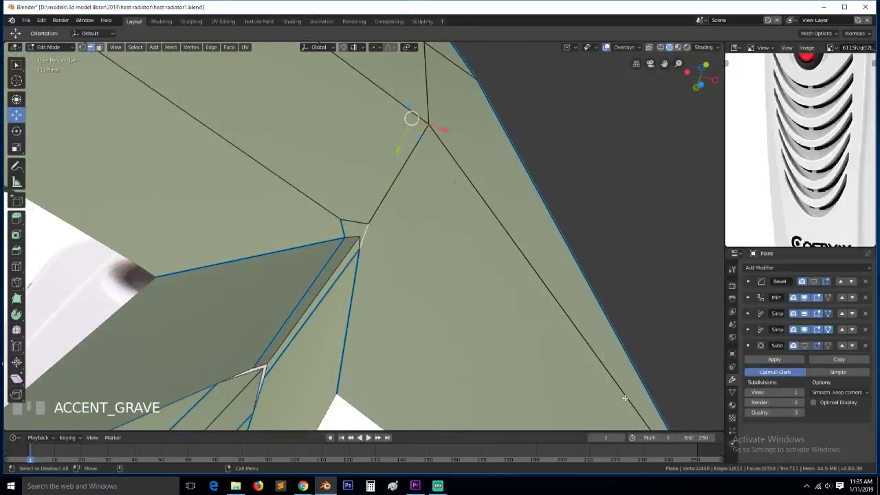
scroll(298, 352, "down", 3)
middle_click_drag(296, 355, 328, 360)
key("ctrl+l")
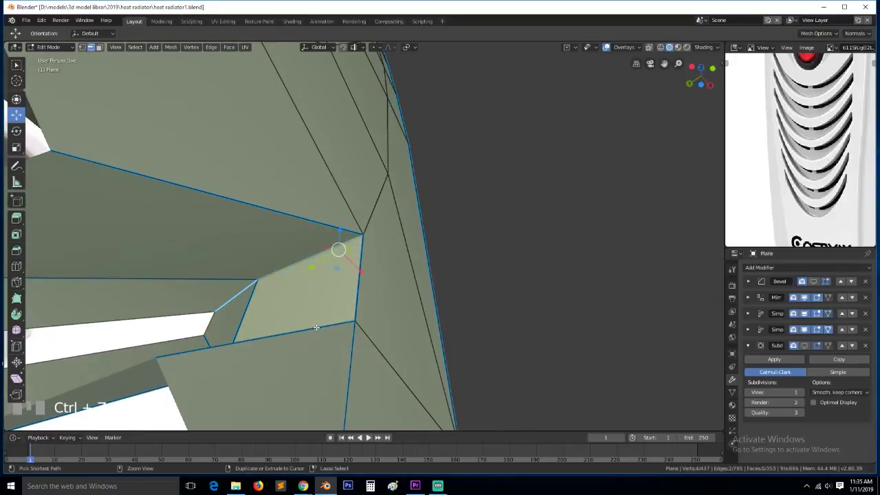
Try moving the inner vertex at the top slot's outer end to test whether its neighbouring faces are joined, and cancel the move
key("1")
left_click(259, 287)
key("g")
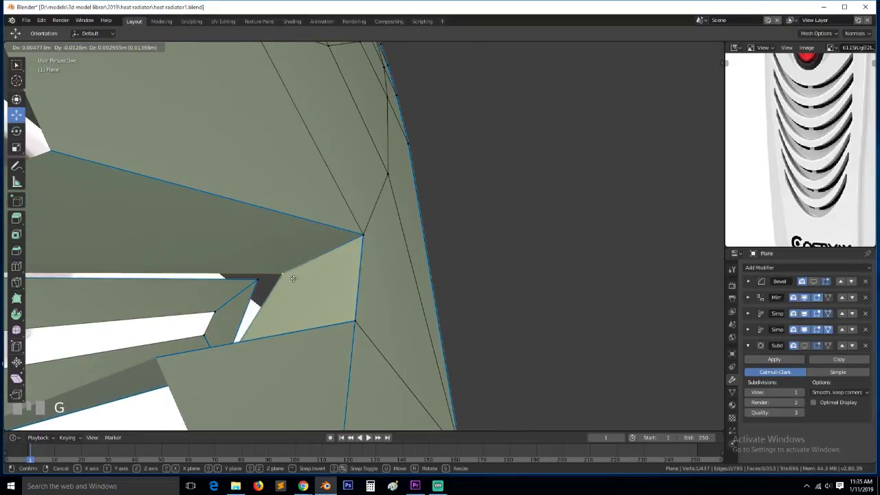
right_click(294, 279)
key("grave")
middle_click_drag(295, 306, 289, 304)
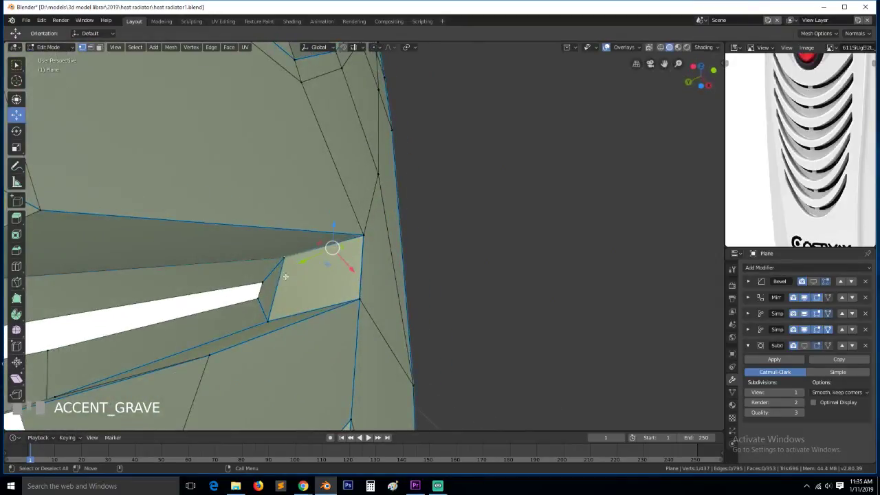
Check the inner corner's vertices and adjoining slot wall faces individually, and undo the trial edit
left_click(285, 267)
left_click(268, 279)
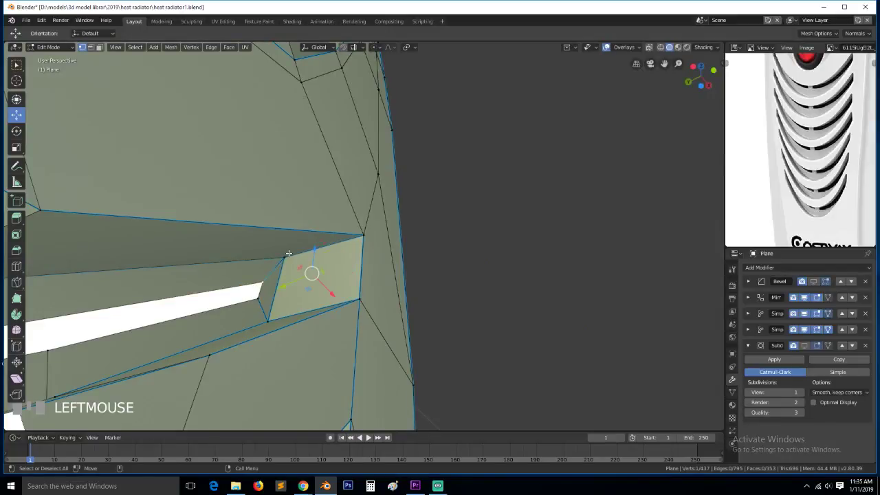
key("3")
left_click(271, 298)
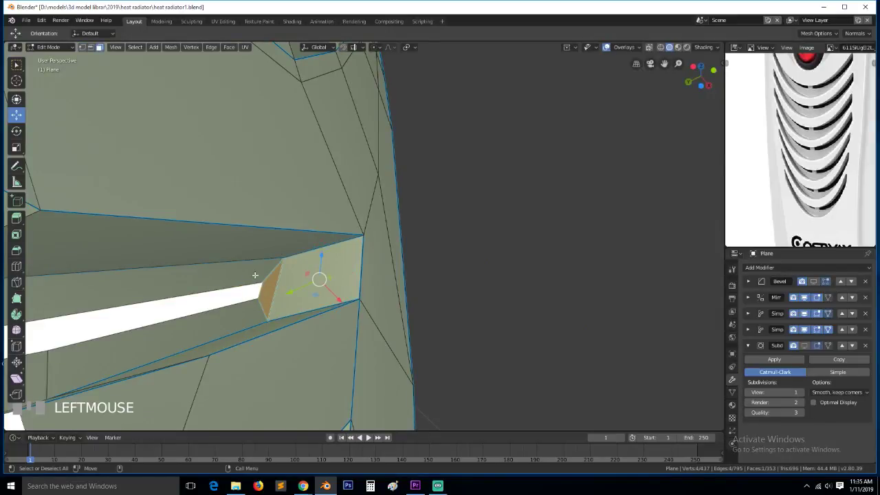
key("h")
key("ctrl+z")
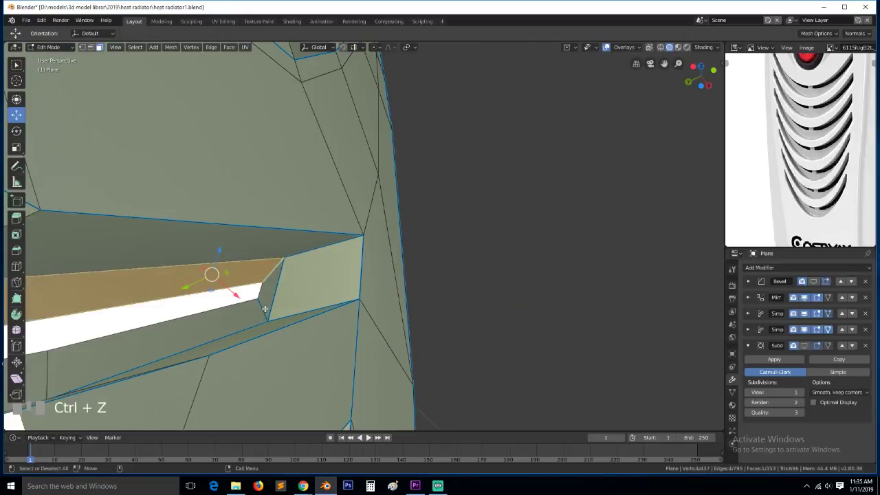
Select the whole mesh and bring up the vertex operations in vertex selection mode
key("g")
key("a")
key("w")
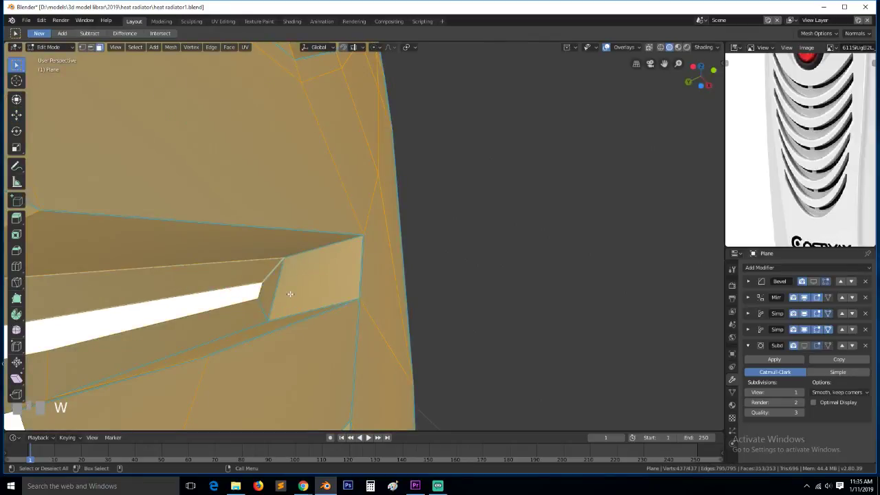
right_click(290, 294)
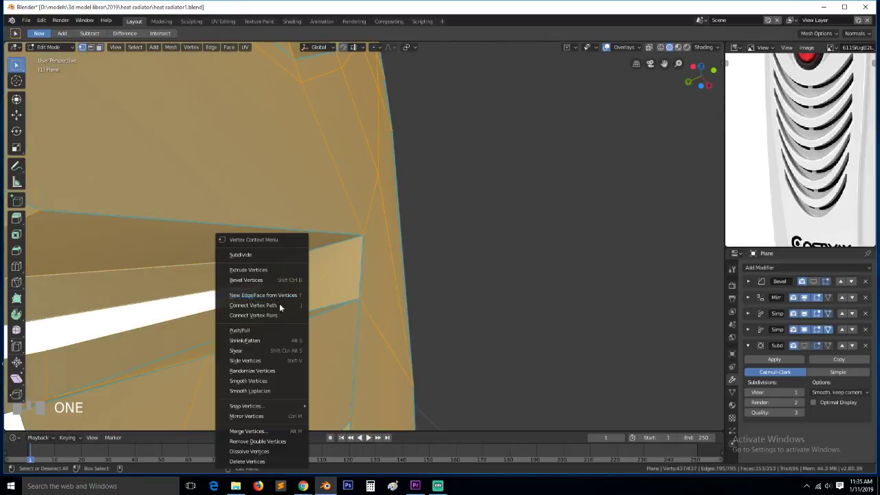
Remove the double vertices from the whole mesh and clear the selection
left_click(275, 441)
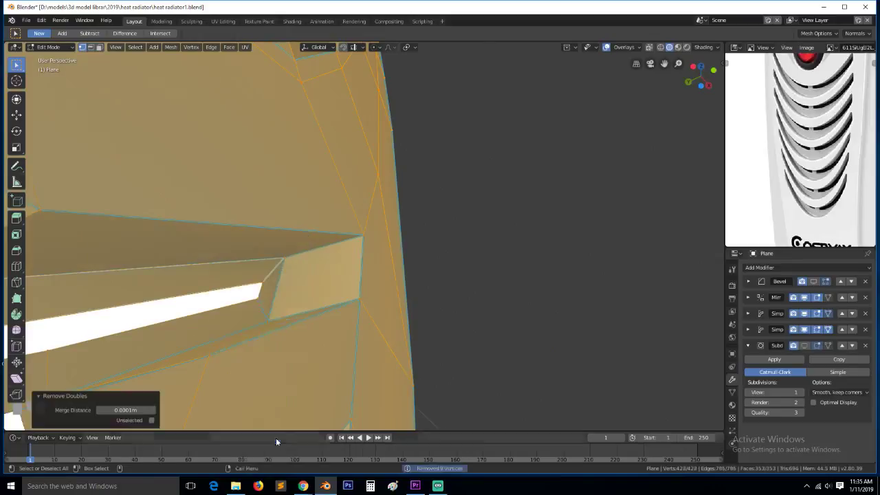
key("alt+a")
Try hiding the selected geometry at the slot's outer end to check the merged vertices
left_click(290, 281)
key("h")
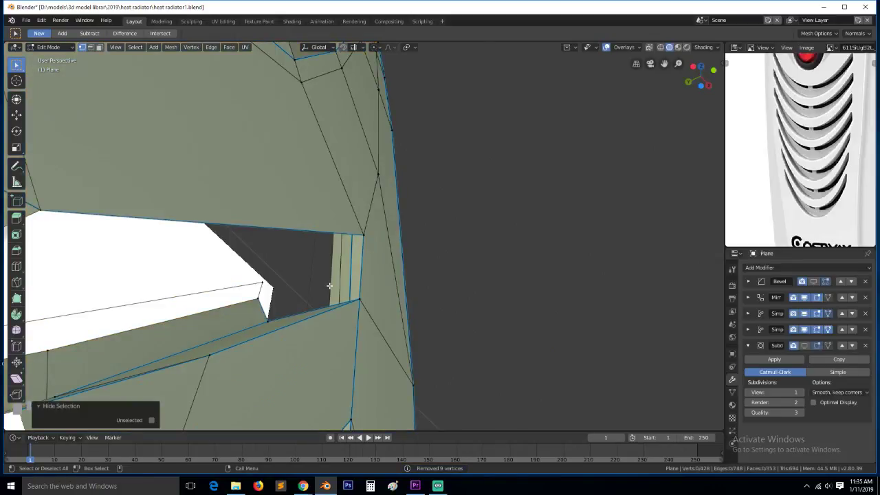
key("ctrl+z")
key("g")
right_click(336, 301)
Return to Object Mode and enable the viewport display of the Bevel and Subdivision modifiers
key("Tab")
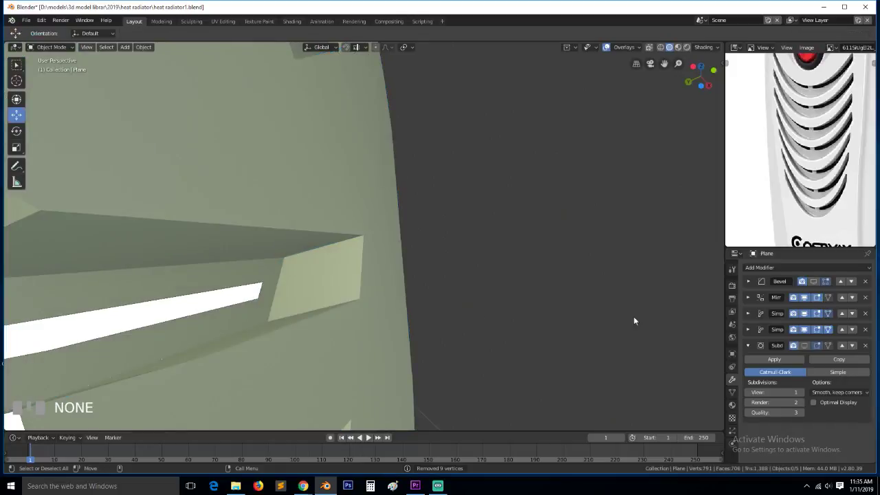
left_click(815, 282)
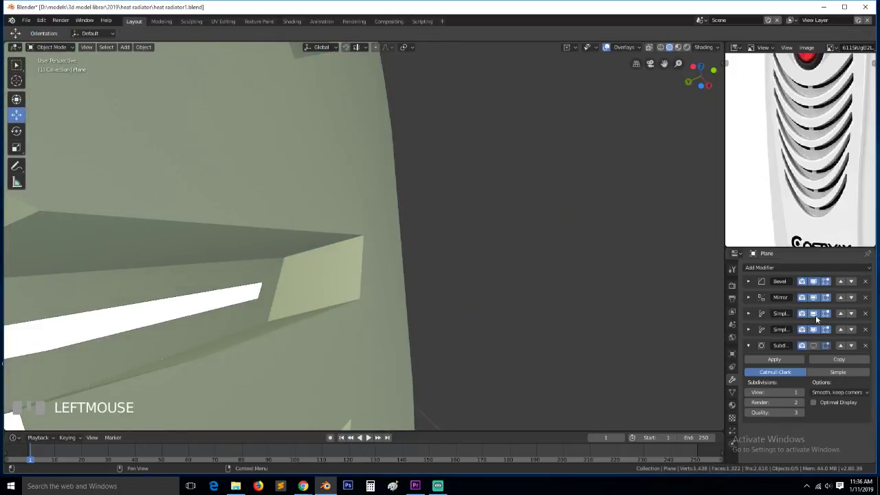
left_click(815, 347)
Examine the body's vent slots and surface shading with the Bevel and Subdivision modifiers displayed
scroll(566, 308, "down", 3)
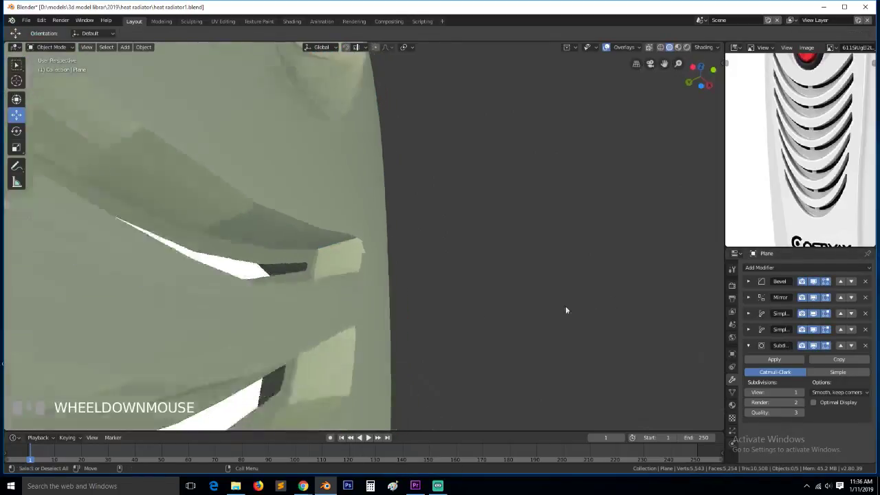
key("grave")
scroll(438, 339, "down", 2)
key("grave")
scroll(412, 250, "down", 7)
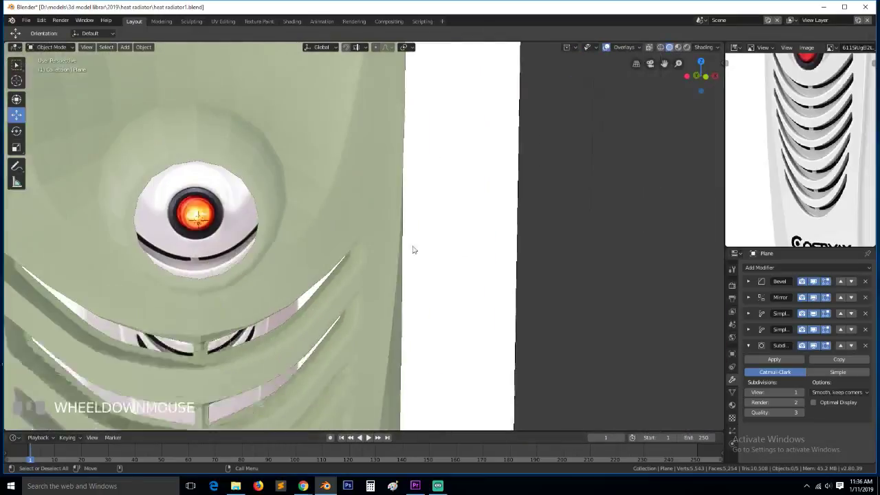
key("grave")
left_click(360, 258)
right_click(361, 257)
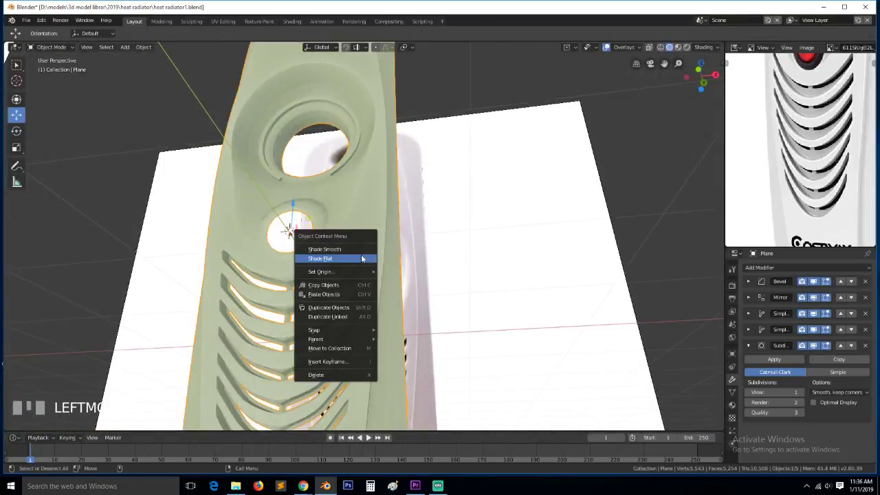
key("alt+a")
scroll(377, 278, "up", 4)
key("grave")
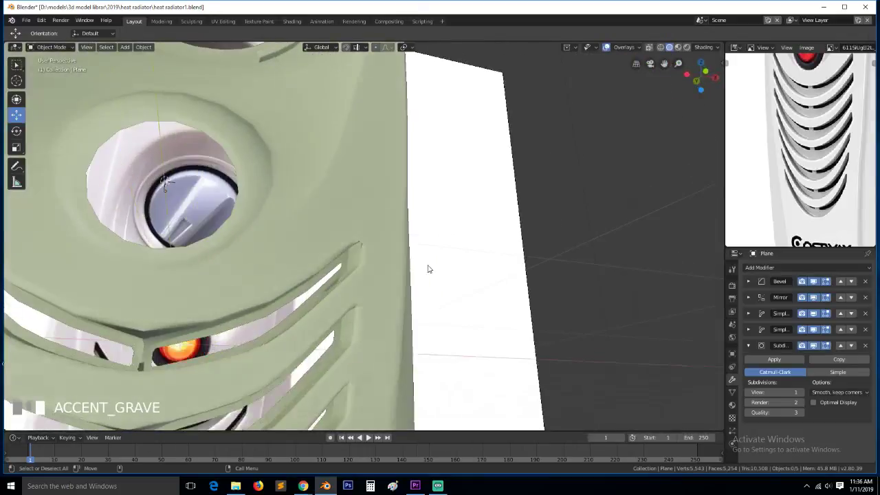
Inspect the edge layout around the uppermost slot's outer corner and compare it with the smoothed body in Object Mode
key("Tab")
scroll(393, 243, "up", 3)
key("grave")
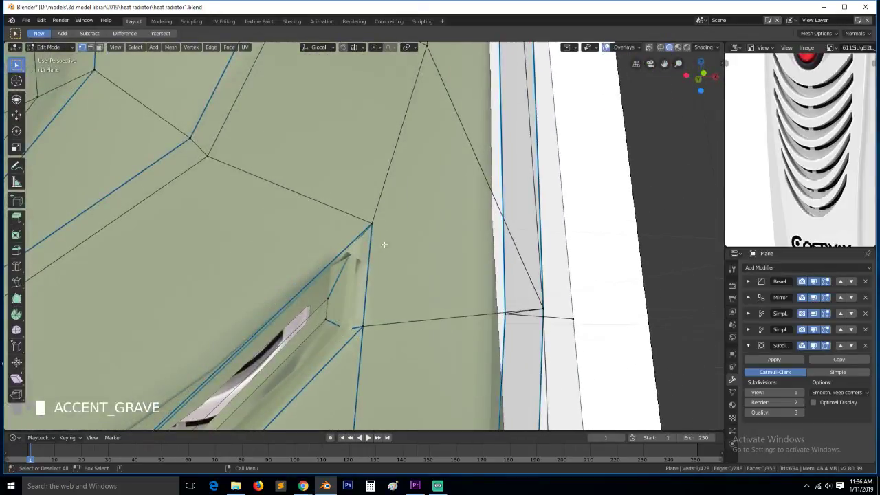
key("2")
scroll(383, 206, "down", 5)
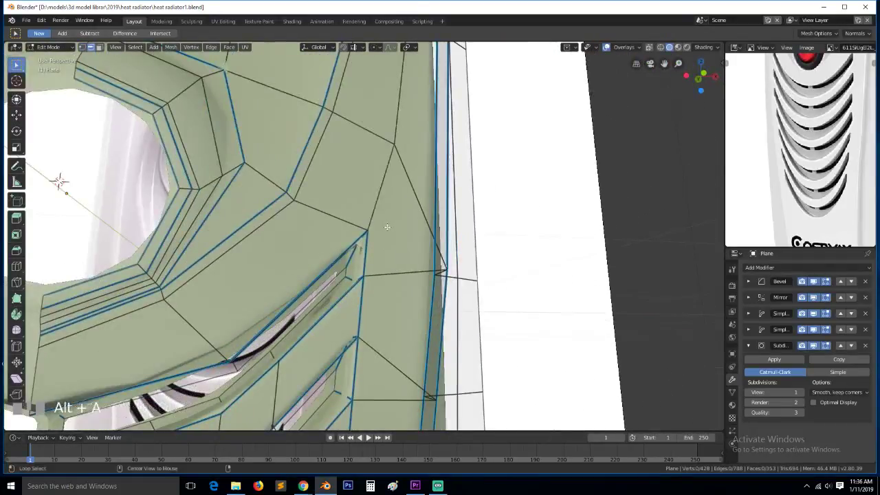
key("grave")
scroll(386, 212, "up", 3)
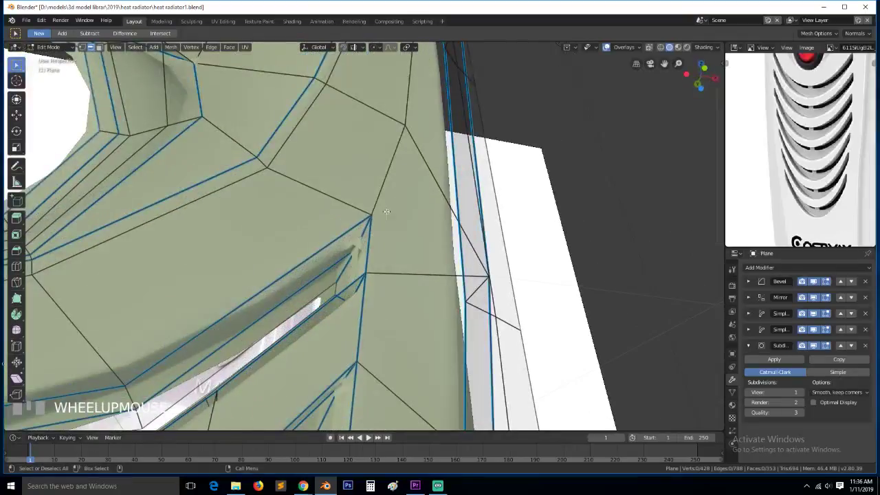
key("Tab")
scroll(382, 244, "down", 8)
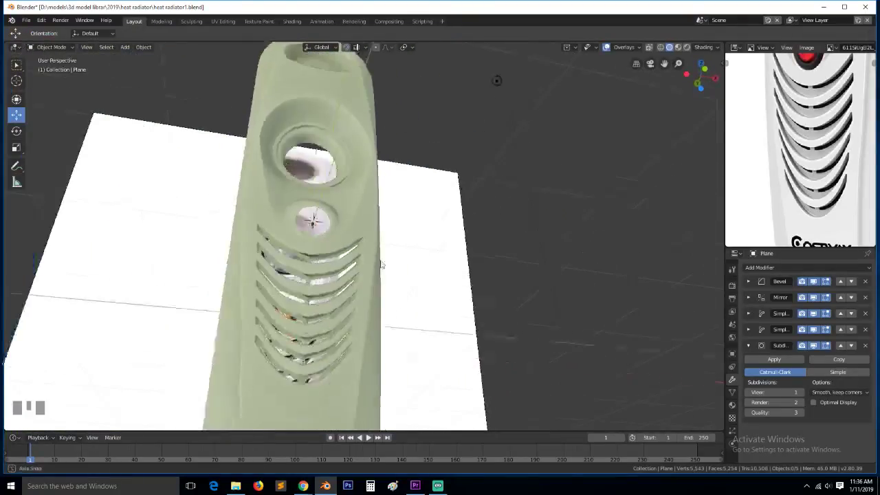
middle_click_drag(383, 262, 383, 301)
scroll(383, 301, "down", 5)
scroll(372, 306, "up", 4)
scroll(372, 306, "up", 6)
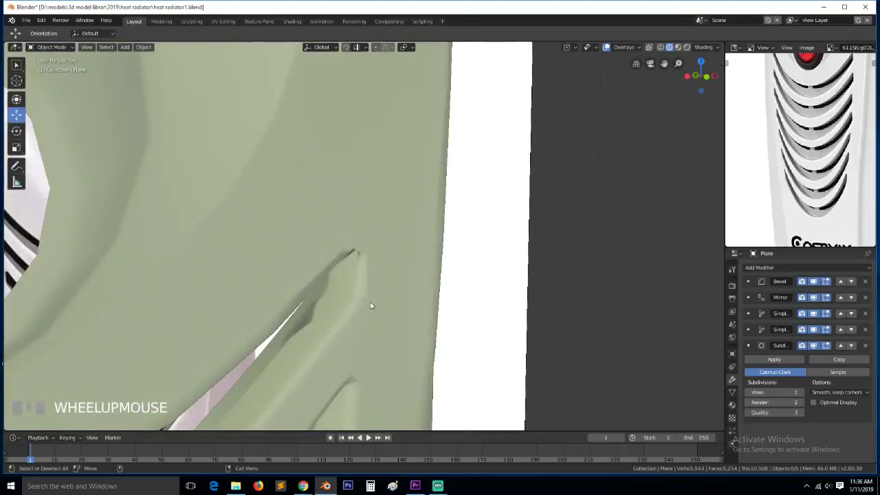
Turn off the Subdivision modifier's viewport display and open the body for edge editing at the uppermost slot's outer corner
left_click(814, 347)
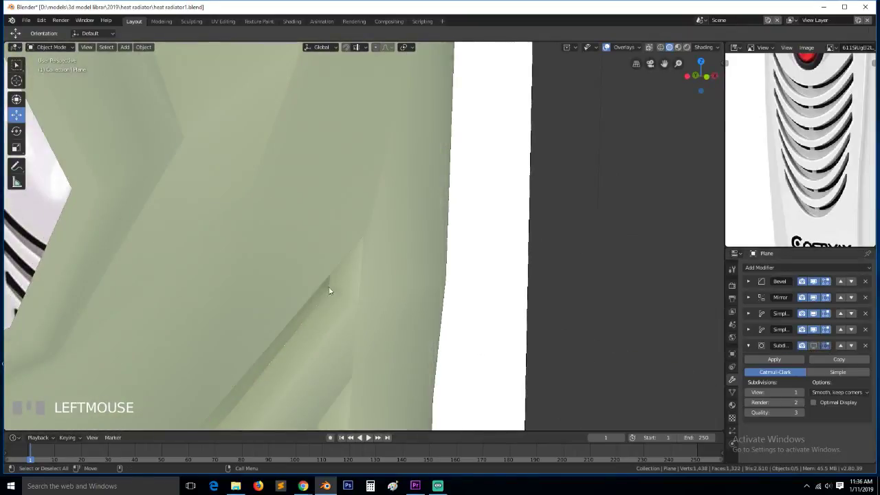
key("grave")
middle_click_drag(330, 290, 325, 234)
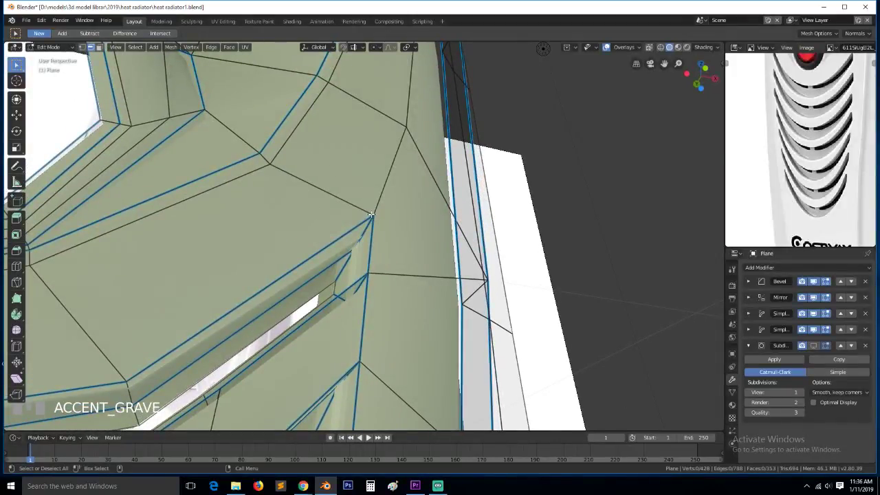
key("1")
key("2")
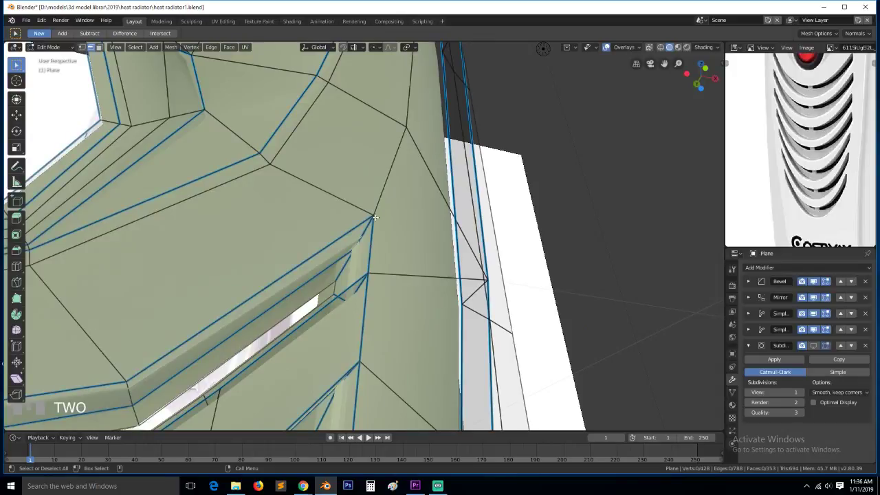
scroll(333, 206, "down", 1)
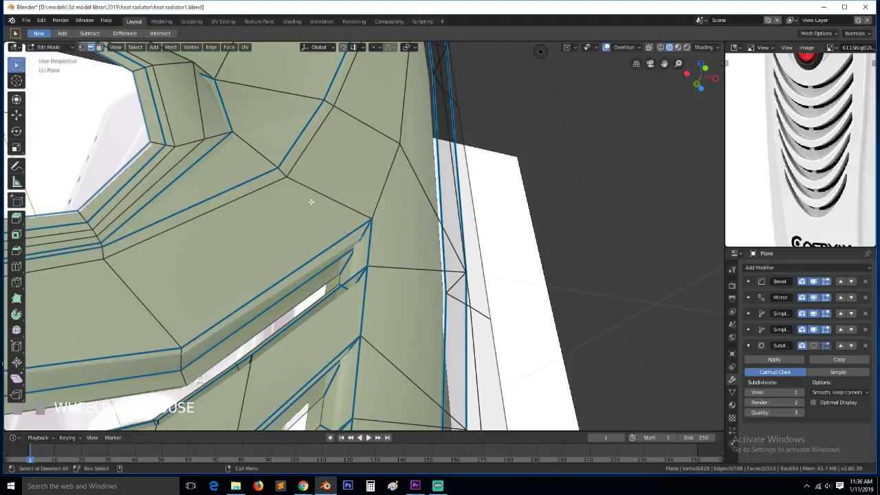
Try a loop cut close to the uppermost slot's outer end and preview it with subdivision on
right_click(314, 261)
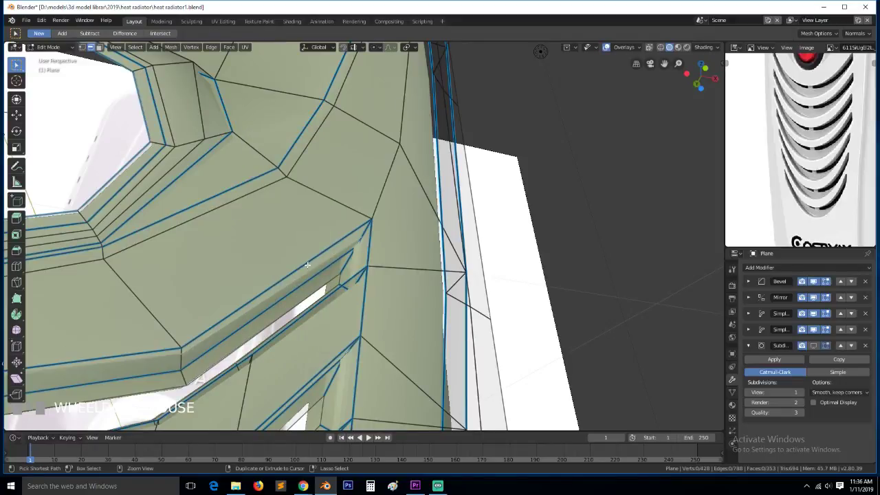
key("ctrl+r")
left_click(312, 263)
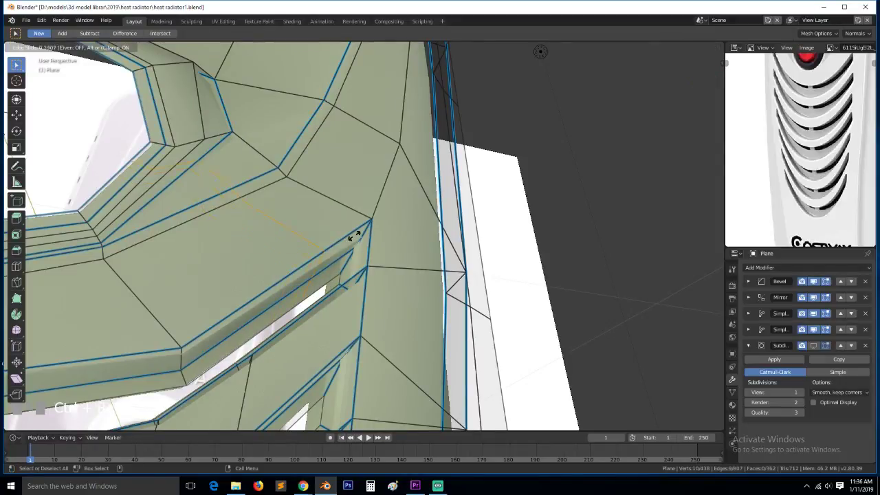
left_click(386, 213)
key("Tab")
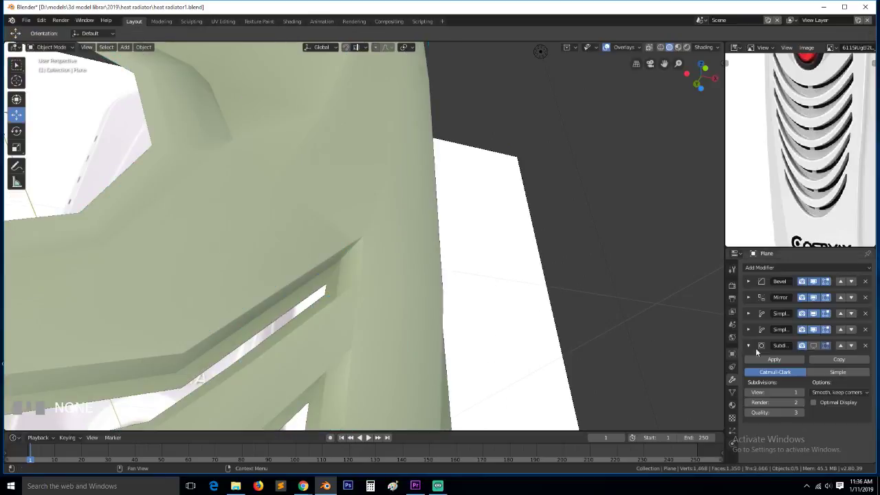
left_click(818, 345)
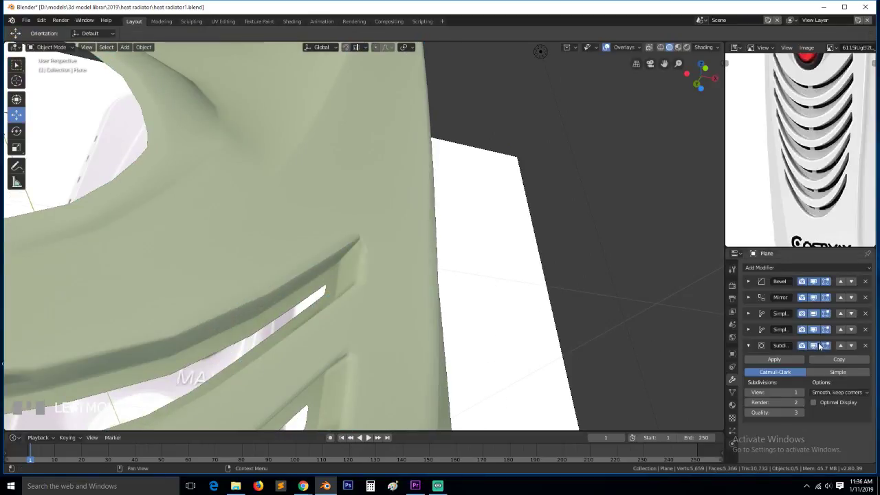
left_click(816, 345)
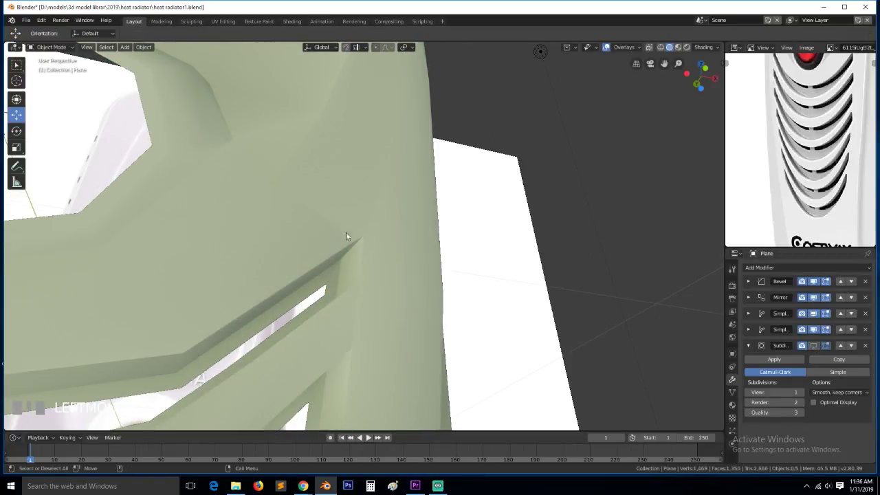
Undo the loop cut near the slot's outer end
key("ctrl+z")
key("ctrl+z")
key("ctrl+z")
key("ctrl+z")
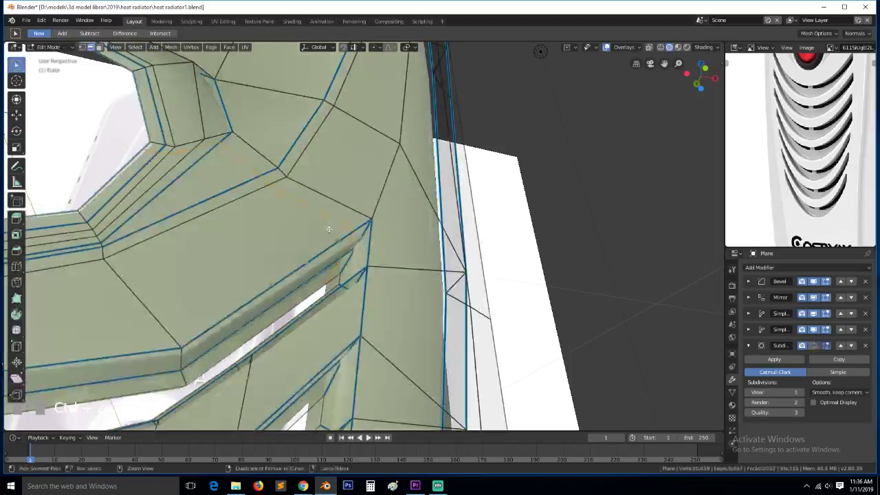
key("ctrl+z")
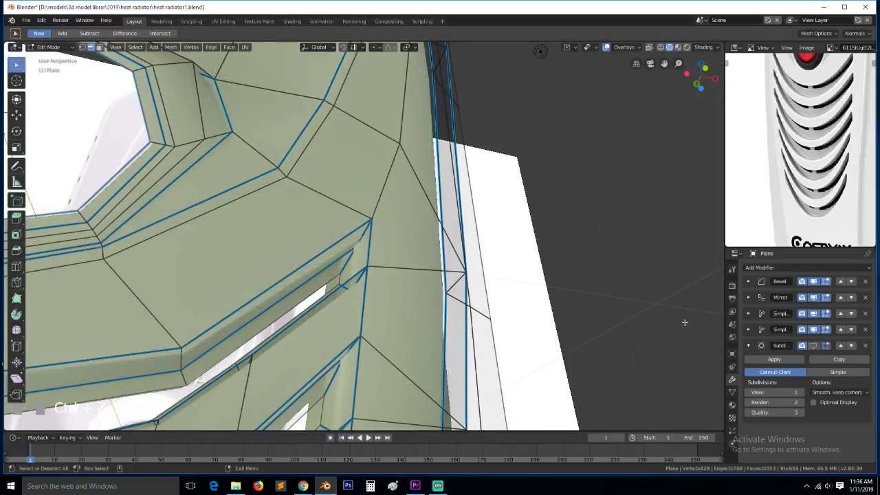
Hide the Bevel modifier in the viewport and bevel the edges at the slot's upper outer corner with one segment
left_click(814, 281)
scroll(350, 262, "up", 2)
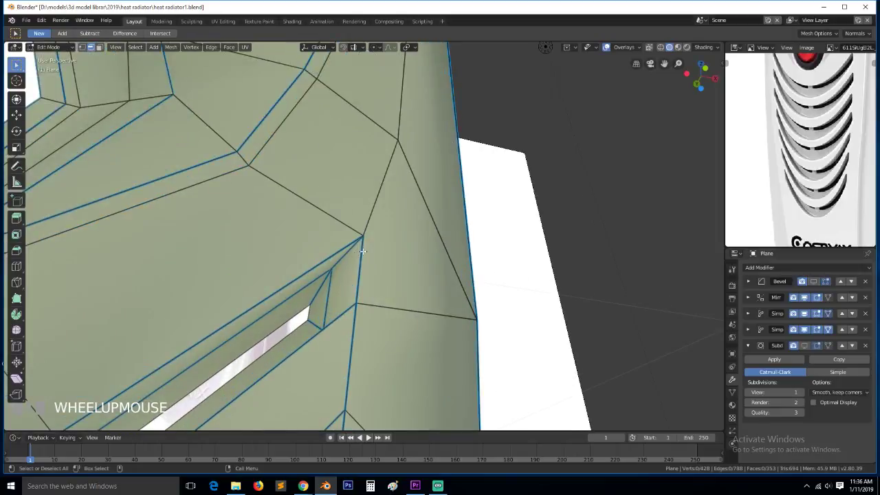
left_click(351, 262, "alt")
key("ctrl+b")
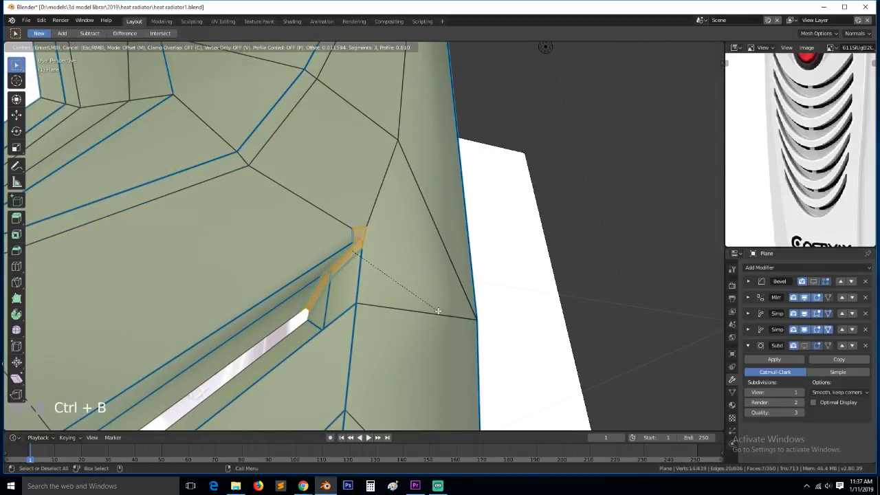
scroll(438, 312, "down", 2)
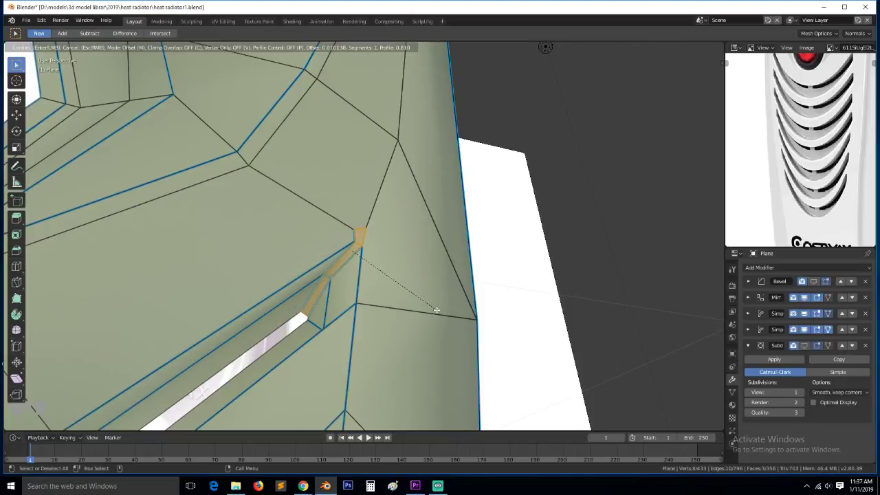
left_click(436, 311)
key("alt+a")
Merge the two outer vertices of the new corner bevel into their neighbouring slot-rim vertices using At Last
key("grave")
middle_click_drag(419, 291, 347, 250)
key("1")
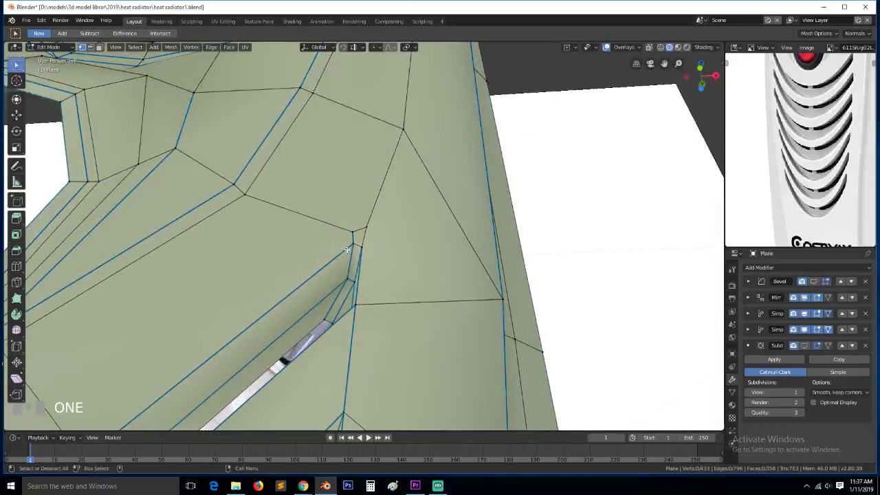
left_click(348, 250)
left_click(362, 231, "shift")
key("m")
left_click(357, 241)
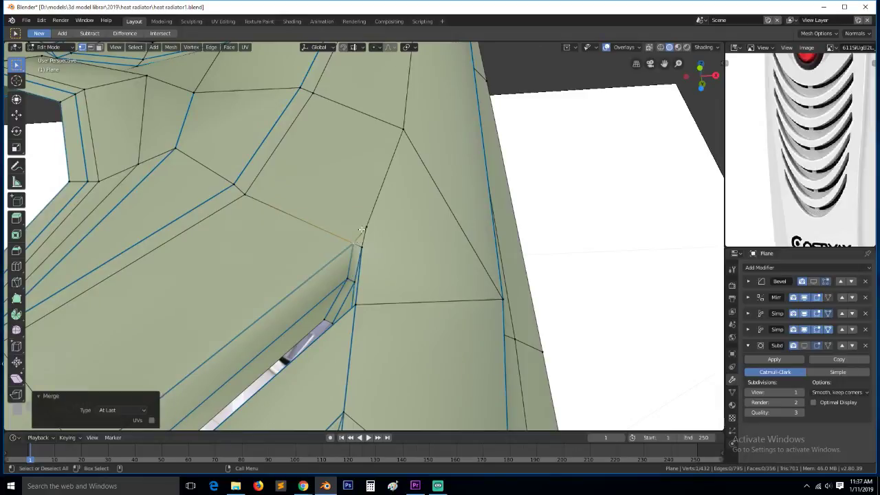
left_click(362, 237)
left_click(364, 245, "shift")
key("m")
left_click(364, 246)
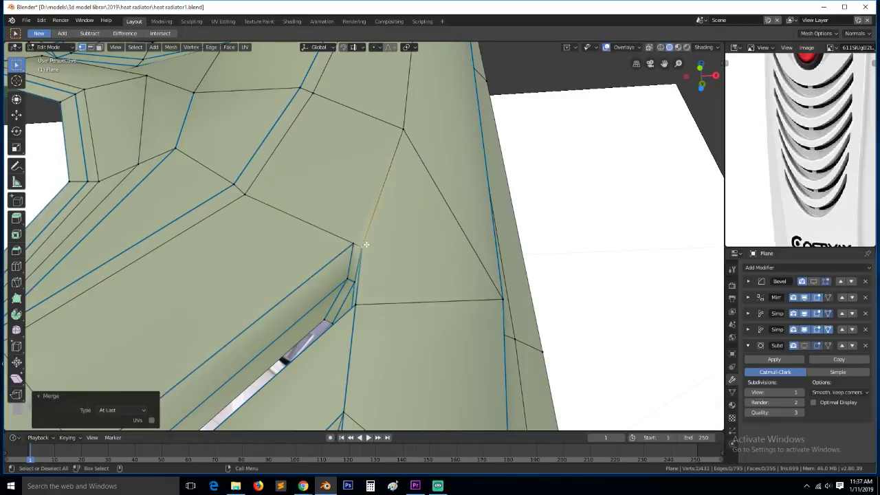
Adjust the bevel weight of the short edge between the two merged corner vertices
key("2")
left_click(402, 259)
key("ctrl+z")
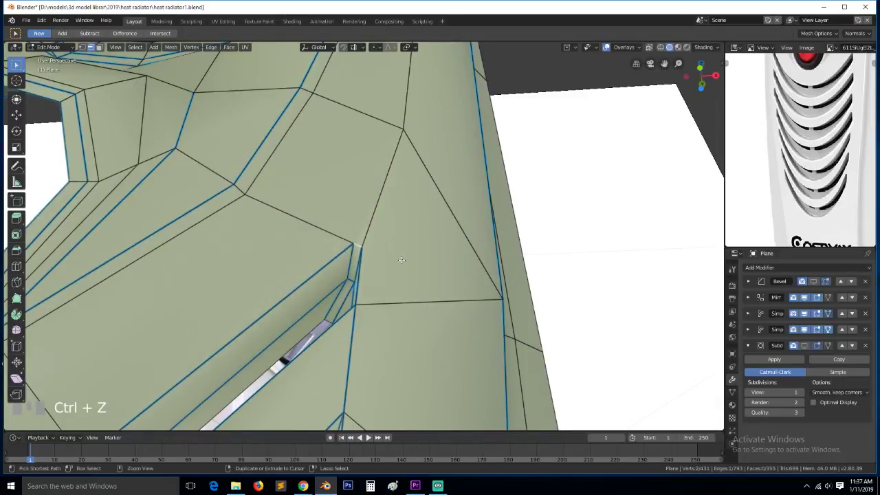
key("ctrl+e")
left_click(396, 259)
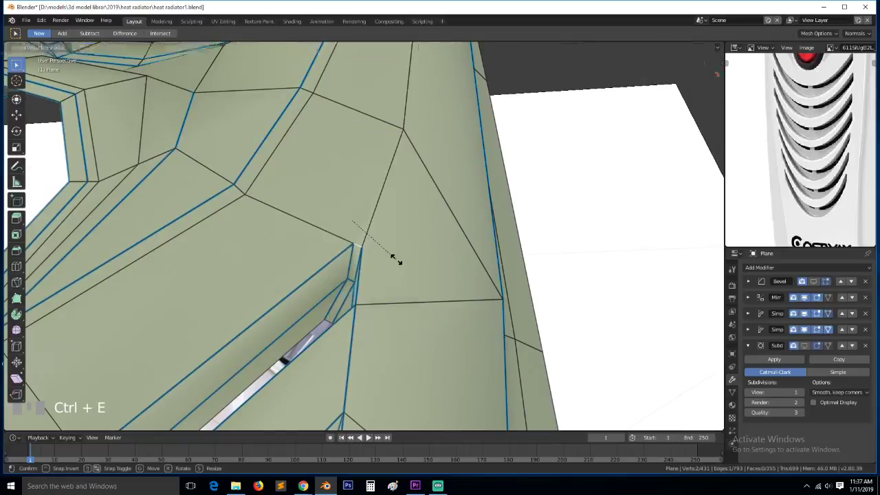
left_click(396, 261)
key("alt+a")
left_click(381, 186)
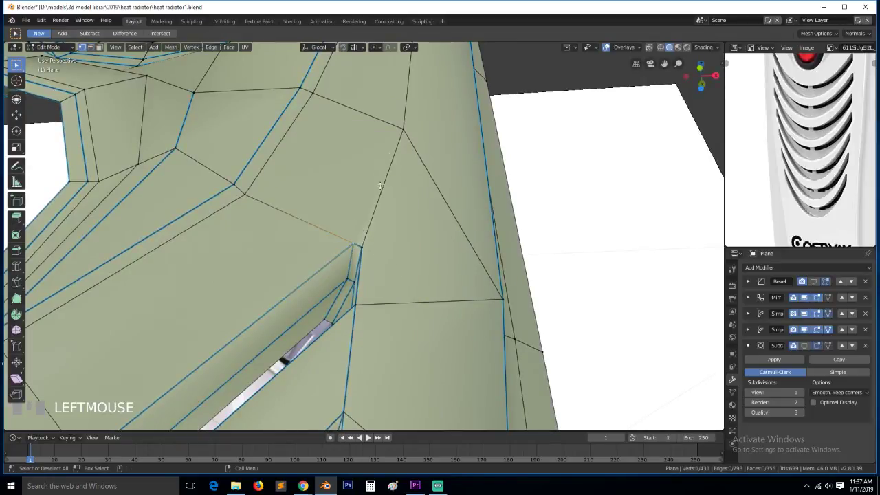
Return to Object Mode and turn the viewport display of the Subdivision and Bevel modifiers back on
key("Tab")
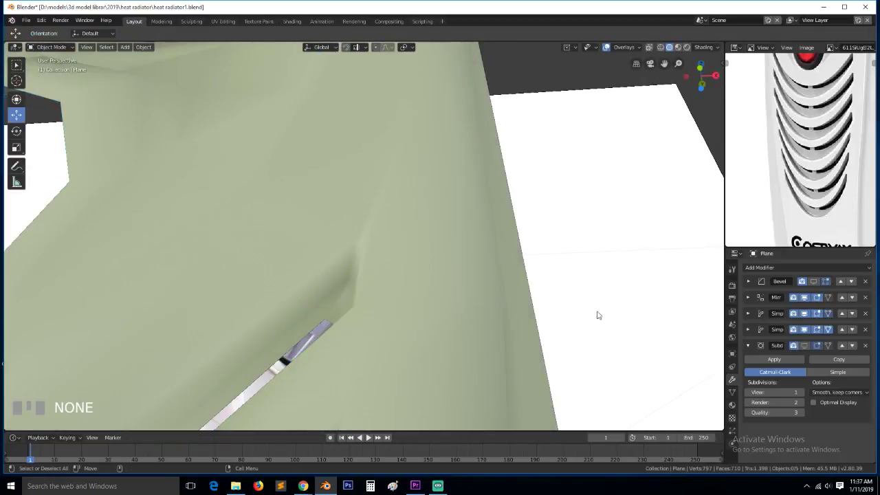
left_click(805, 345)
left_click(814, 282)
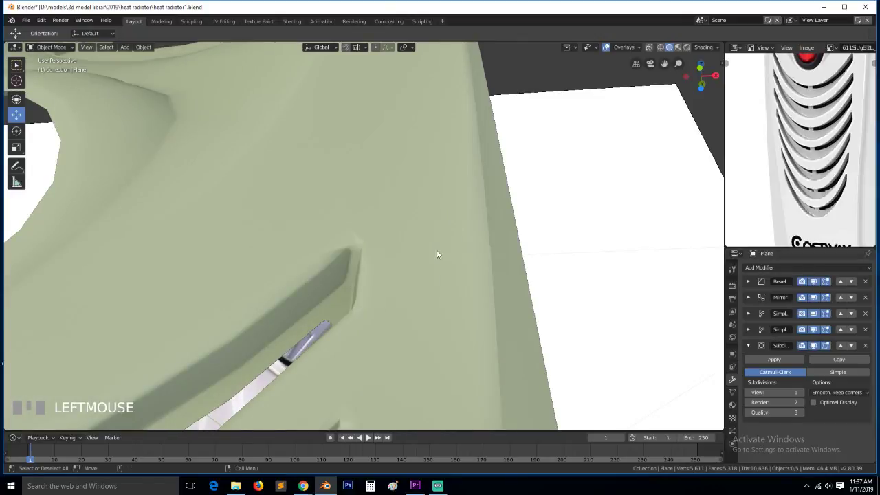
Enter Edit Mode on the radiator body and hide the Subdivision and Bevel modifiers in the viewport
scroll(380, 296, "down", 5)
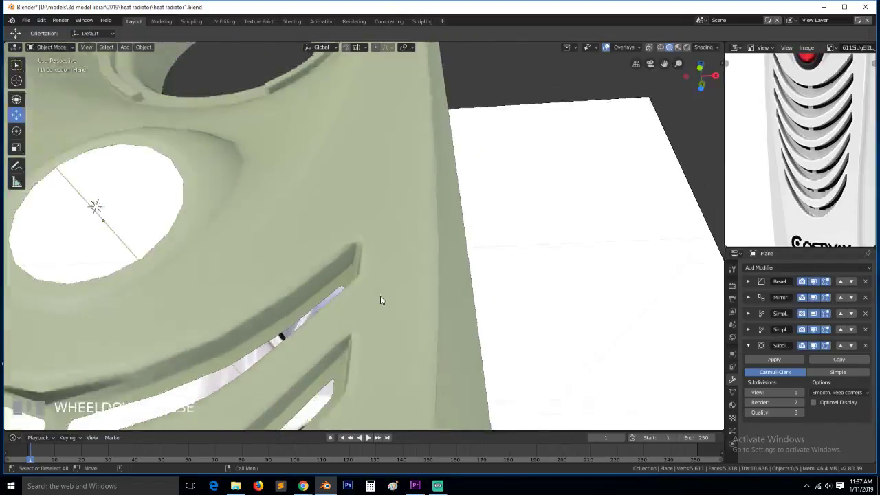
middle_click_drag(381, 296, 419, 337)
scroll(391, 301, "up", 5)
key("Tab")
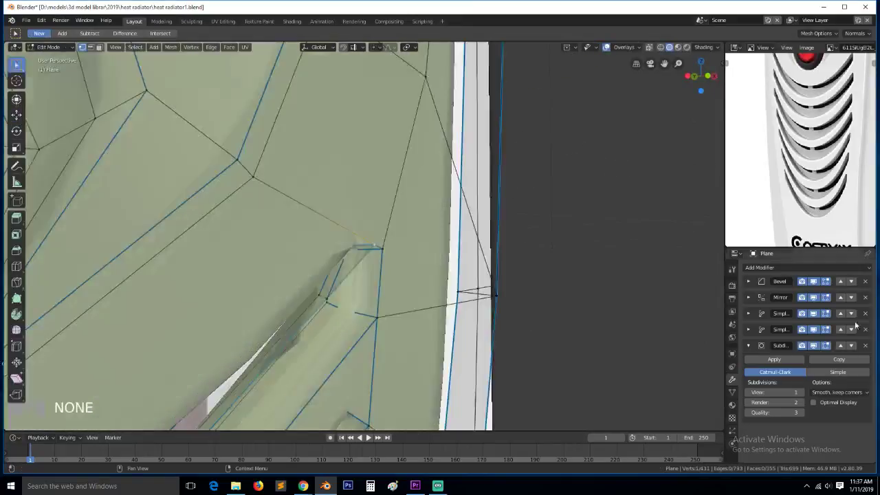
left_click(814, 345)
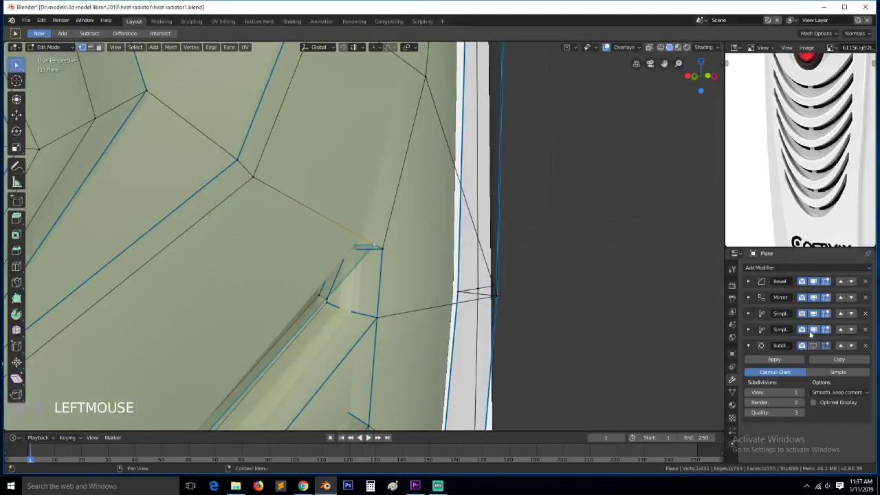
left_click(812, 282)
Connect the top slot's outer corner vertex to the vertex above it with a new edge, and clear the selection
key("grave")
middle_click_drag(413, 240, 406, 156)
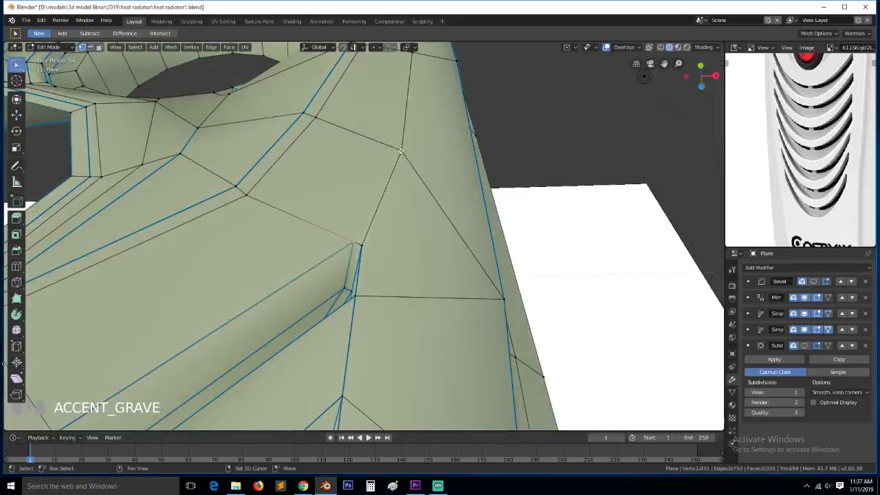
left_click(401, 151, "shift")
key("j")
key("alt+a")
key("grave")
middle_click_drag(366, 242, 364, 267)
left_click(366, 261)
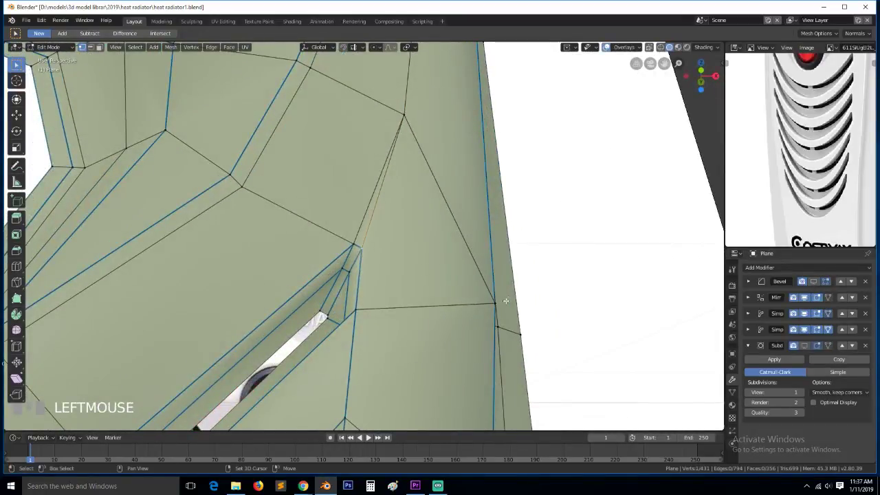
scroll(468, 278, "down", 1)
key("alt+a")
key("grave")
middle_click_drag(436, 271, 398, 269)
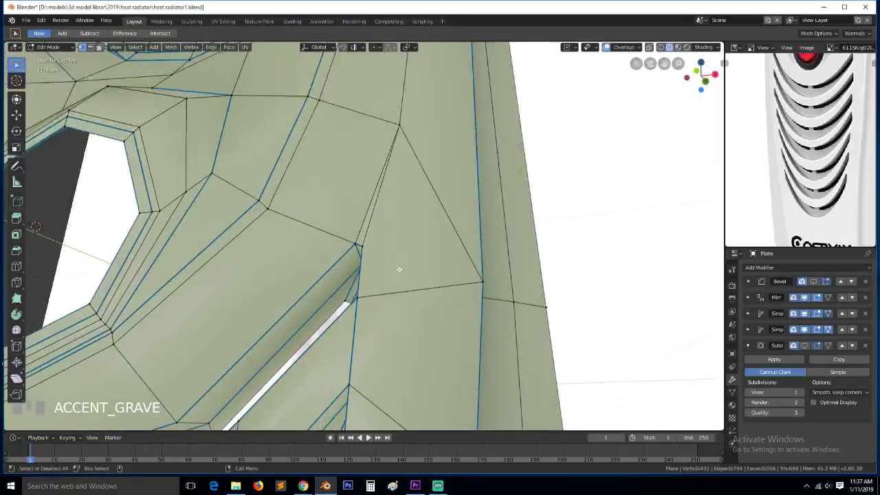
Return to Object Mode, re-enable the Subdivision and Bevel modifiers in the viewport and inspect the smoothed slot corner
scroll(398, 271, "down", 2)
key("Tab")
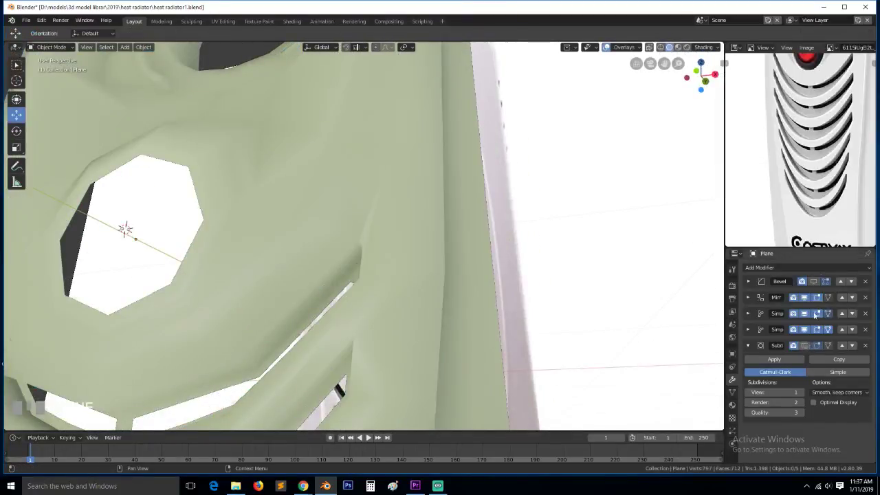
left_click(805, 346)
left_click(817, 280)
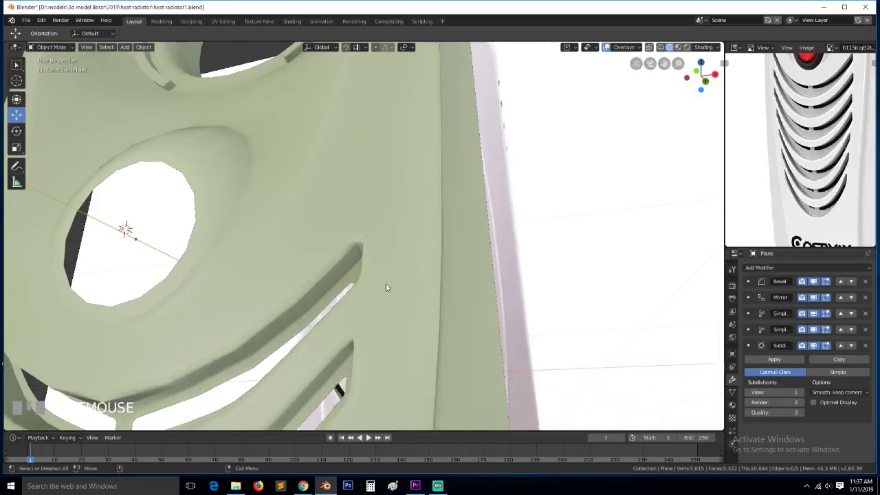
scroll(387, 289, "down", 8)
key("grave")
scroll(397, 343, "up", 3)
key("grave")
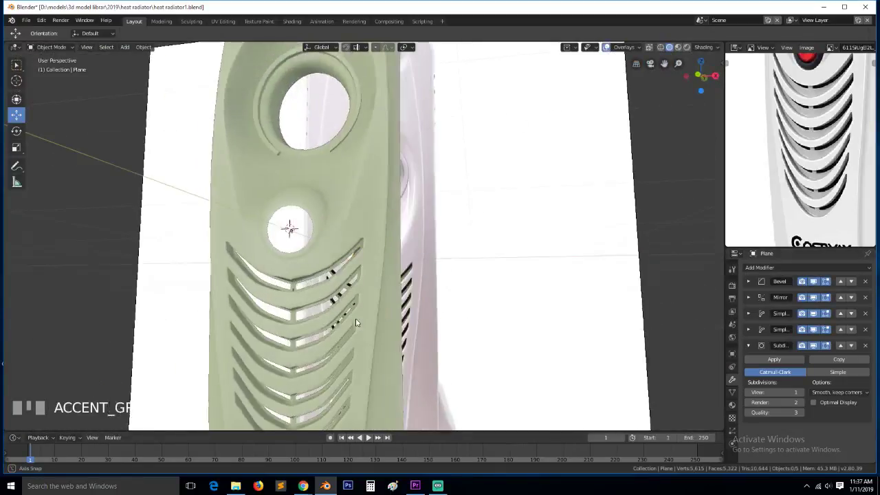
key("grave")
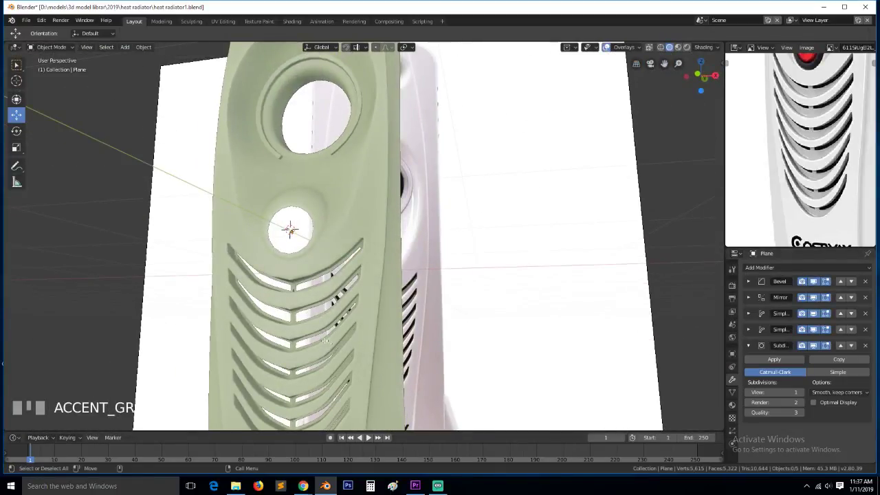
Go back into Edit Mode with the Subdivision and Bevel modifiers hidden and examine the edges across the first vent slat
key("Tab")
left_click(813, 346)
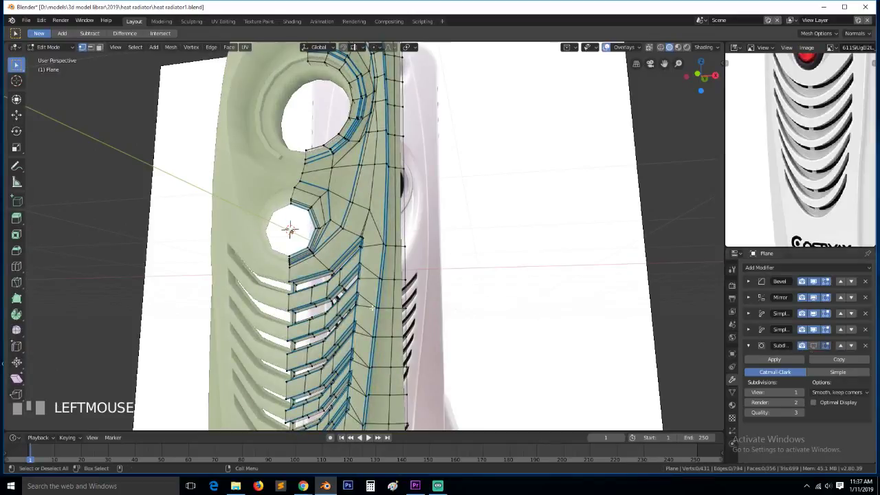
key("grave")
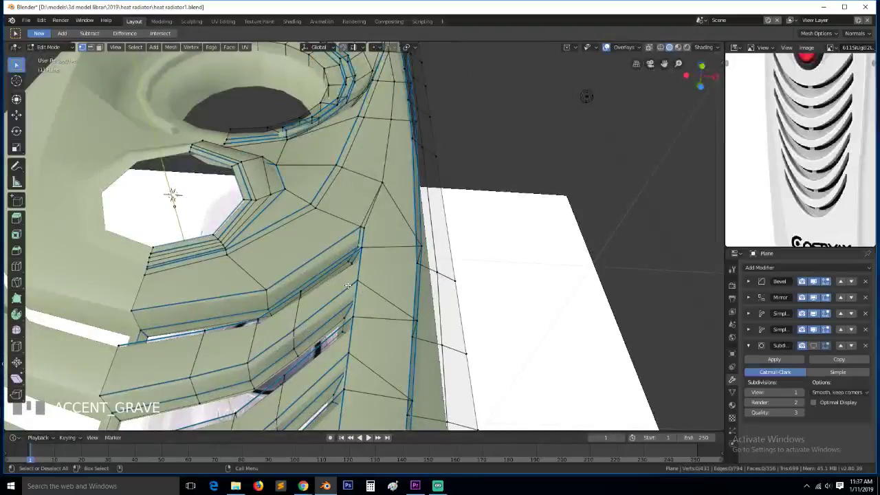
key("KP_1")
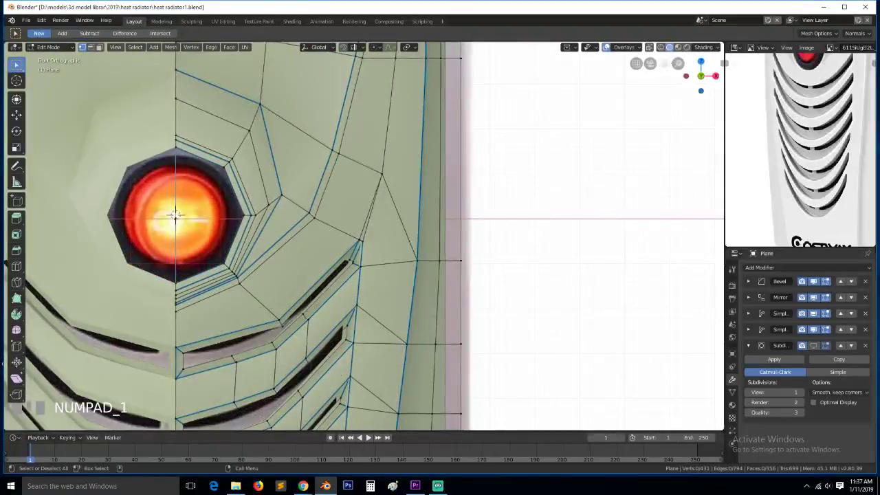
left_click_drag(664, 64, 687, 0)
left_click(266, 254, "alt")
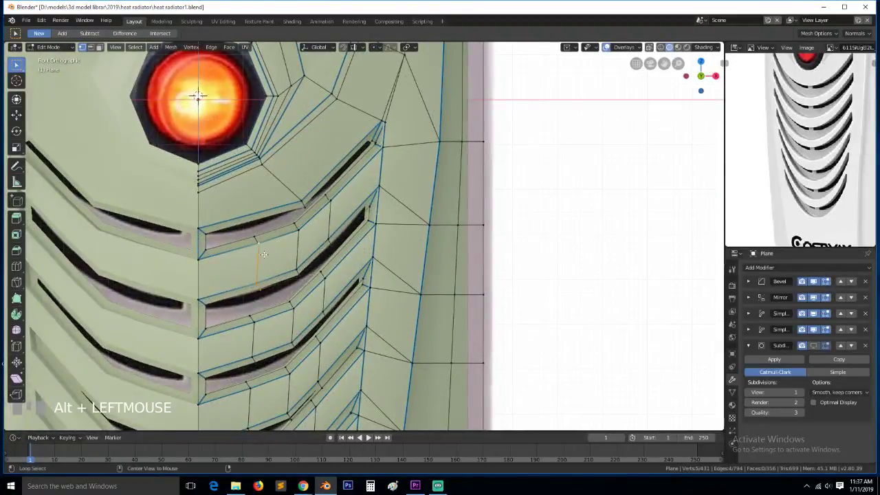
scroll(264, 254, "up", 5)
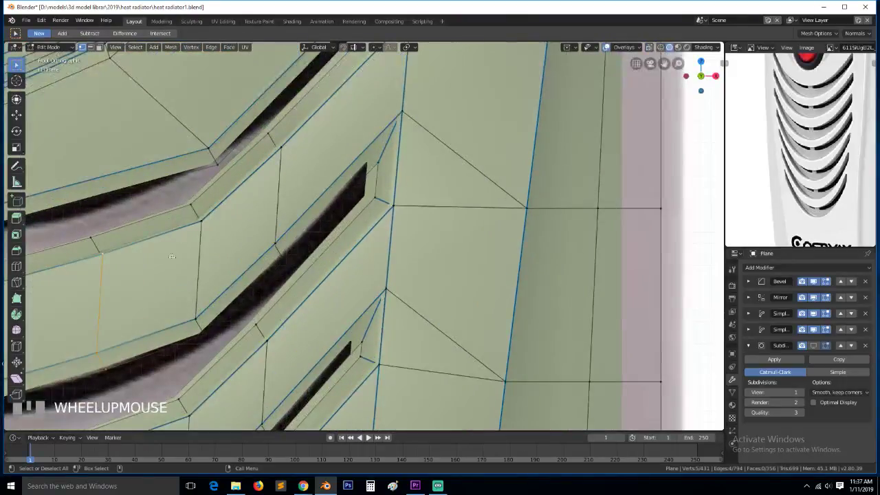
scroll(263, 255, "down", 3)
key("grave")
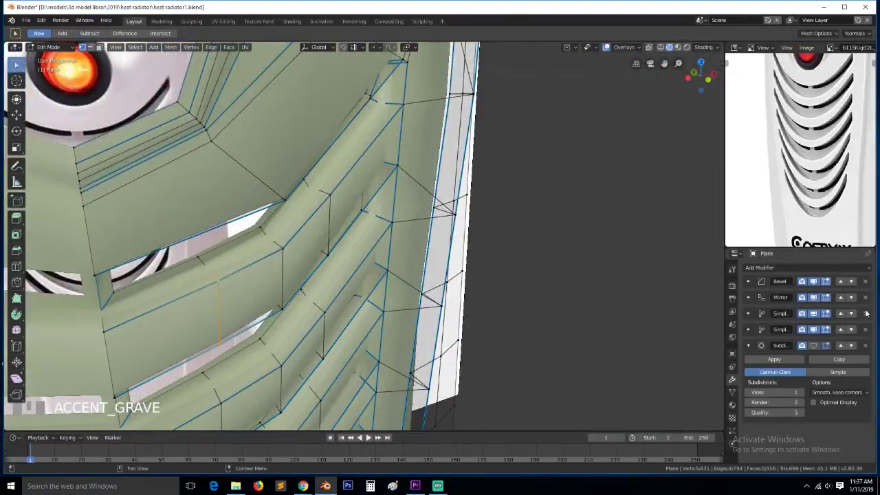
left_click(812, 282)
key("grave")
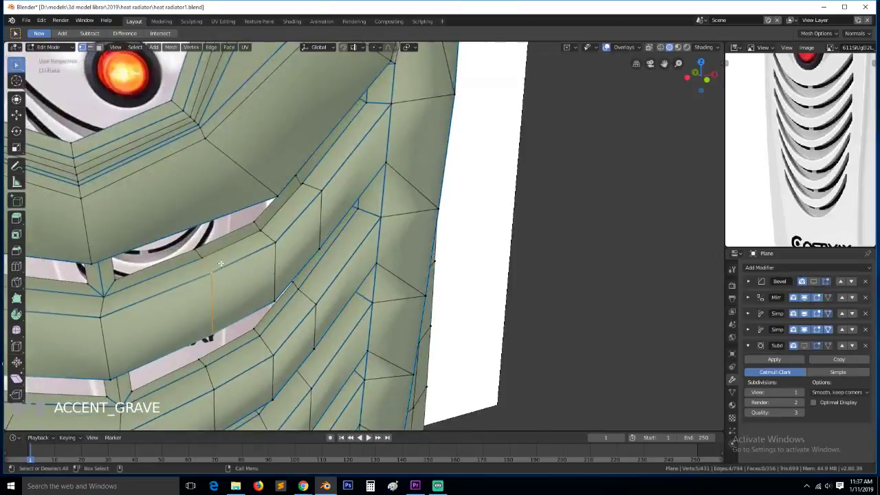
Merge the two overlapping vertices on the inner upper rim of the first vent slat using At Last
scroll(221, 263, "up", 2)
left_click(65, 268)
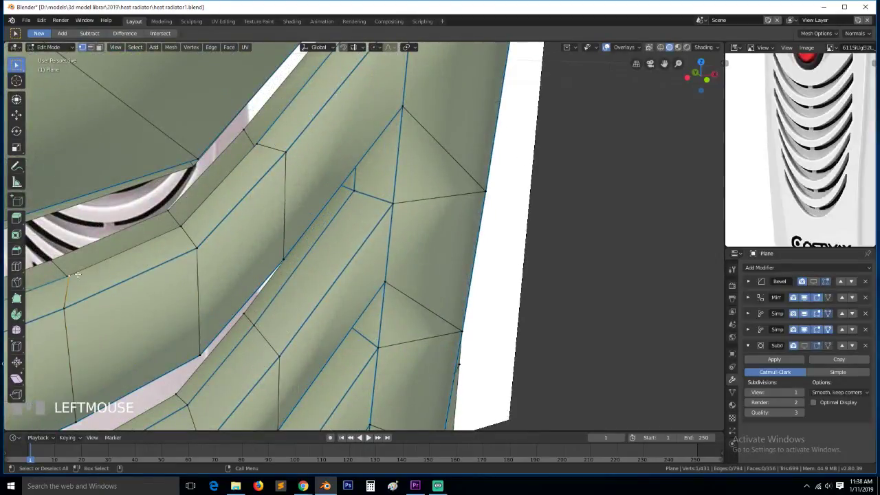
key("g")
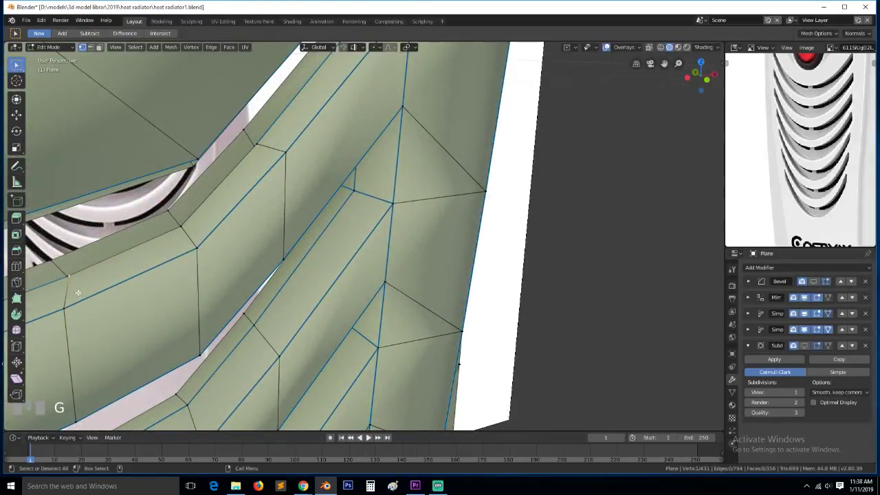
left_click(66, 277, "shift")
key("m")
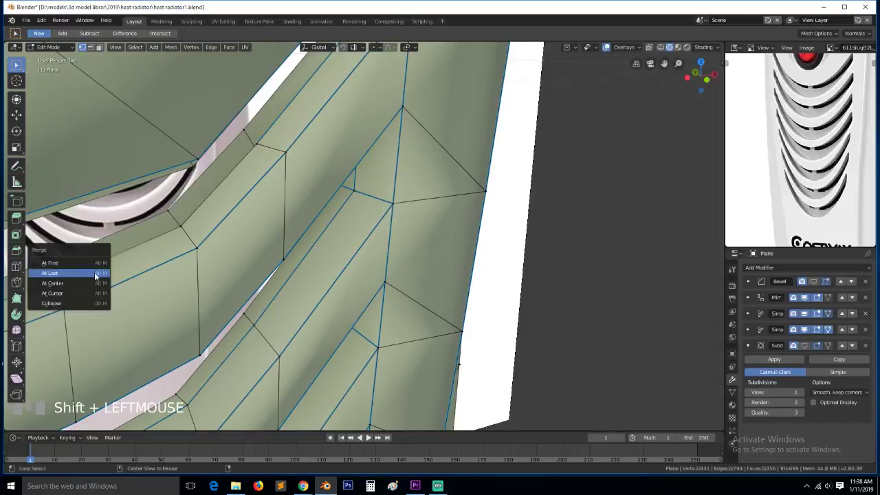
left_click(97, 274)
Switch to see-through wireframe shading and merge the overlapping vertices at the slat rim's next bend using At Center
left_click(177, 225)
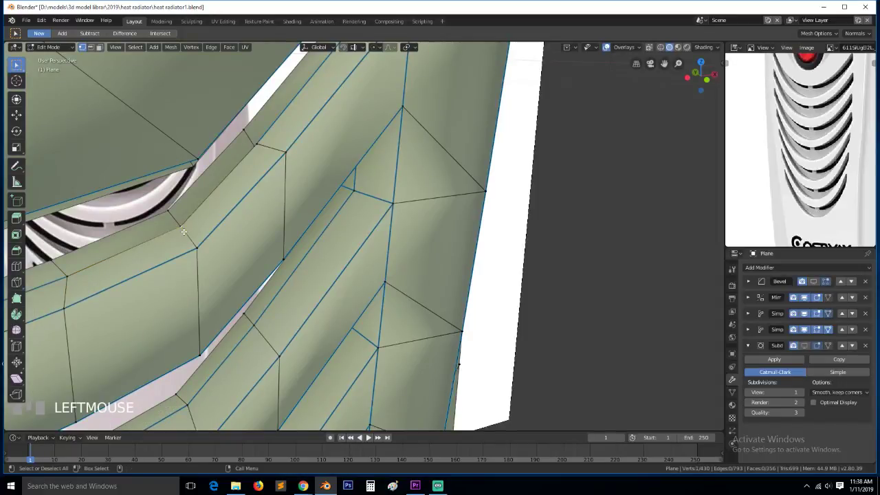
key("alt+z")
right_click(182, 230)
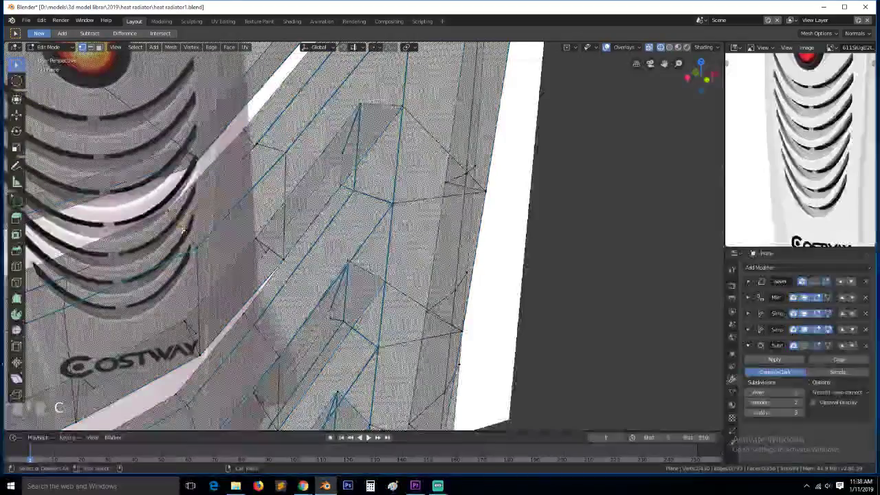
key("alt+m")
left_click(182, 228)
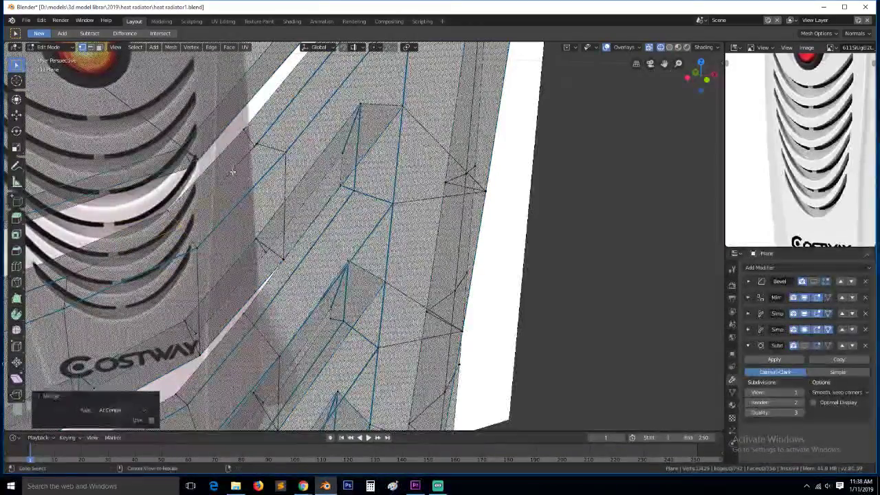
key("alt+a")
Circle-select the overlapping vertices at the slat rim's outer bend and merge them at their center
key("c")
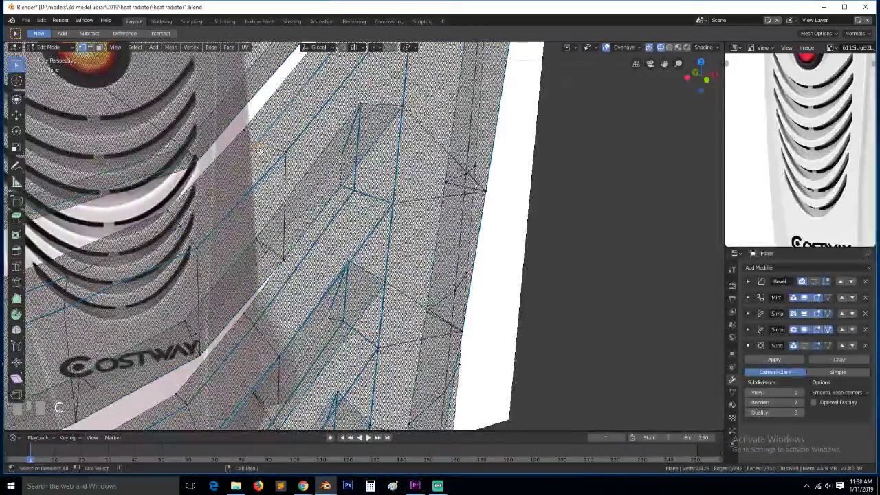
key("shift+r")
left_click(260, 149)
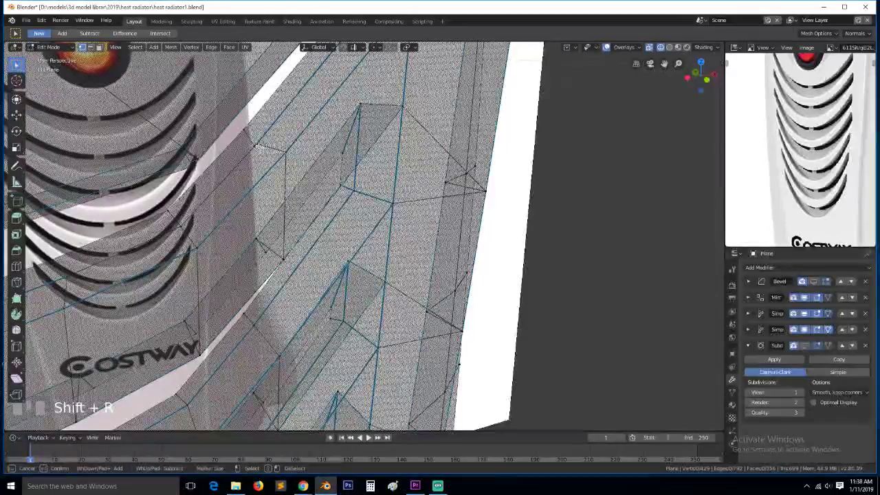
right_click(260, 150)
key("alt+m")
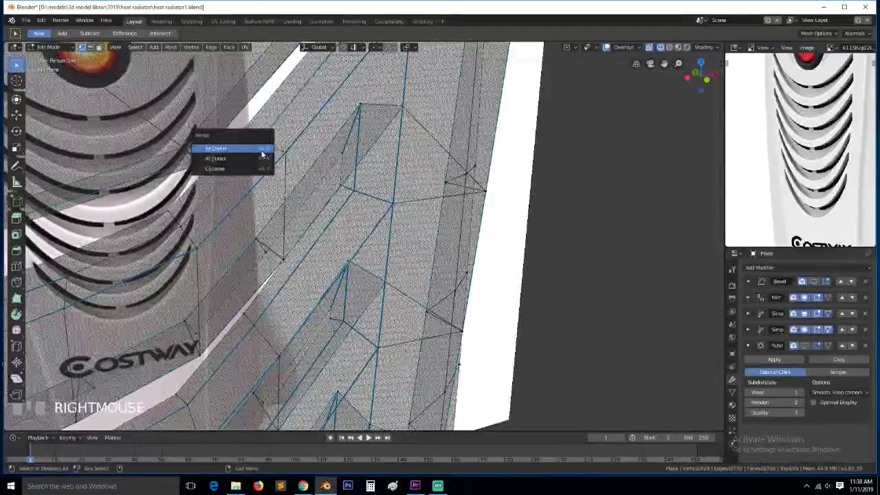
left_click(261, 158)
key("alt+a")
Test-move a rim vertex on a lower slat to check for duplicates, and return the viewport to solid shading
key("grave")
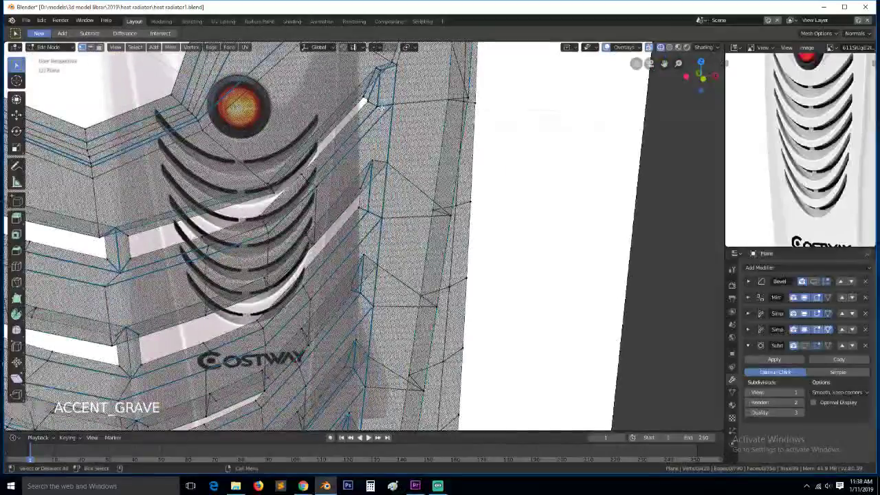
left_click(242, 165)
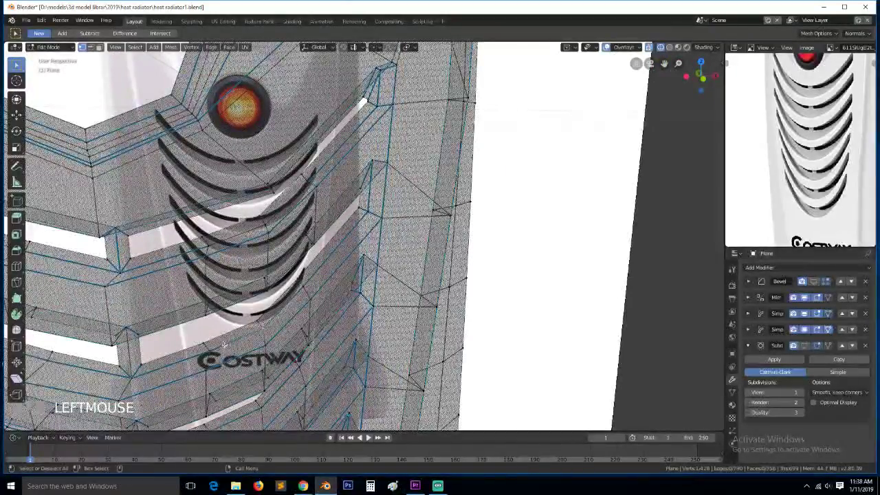
key("g")
right_click(224, 362)
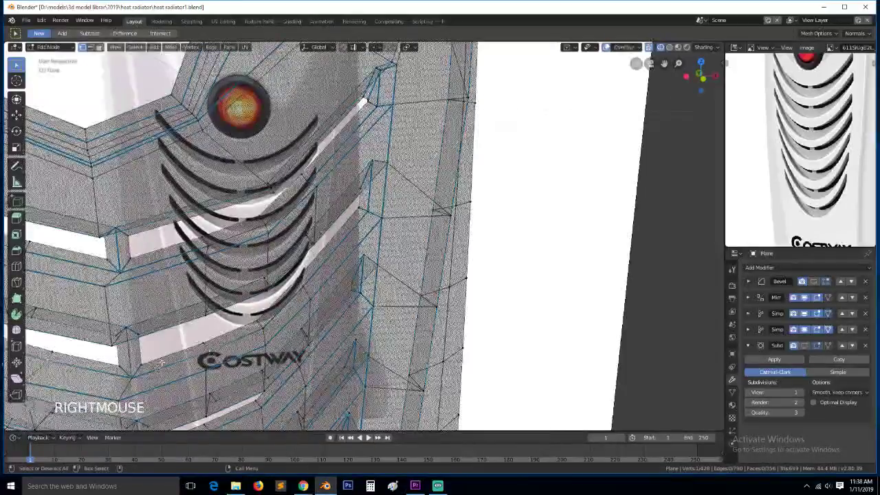
scroll(226, 370, "down", 4)
key("z")
left_click(346, 366)
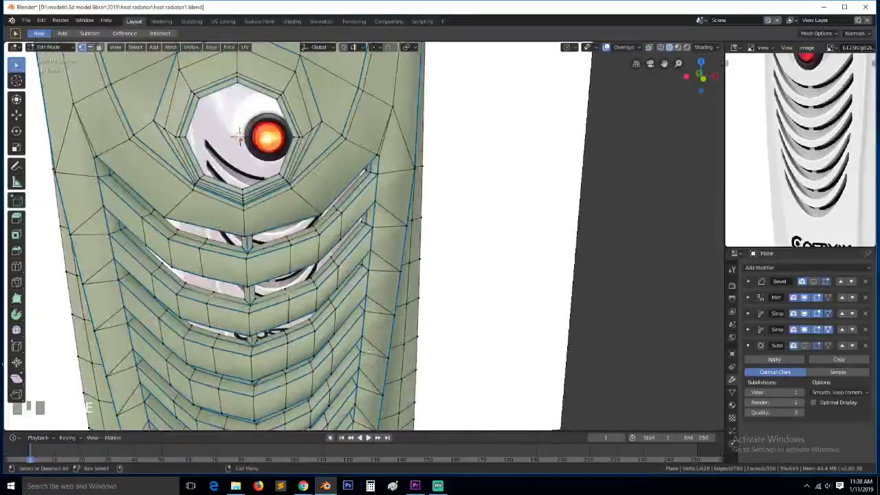
Test-move the bend vertex on the rim below the third vent slot to check for duplicates, cancelling the move
mouse_move(347, 364)
middle_mouse_down()
mouse_move(362, 321)
mouse_move(278, 385)
middle_mouse_up()
scroll(362, 321, "up", 5)
key("grave")
left_click(276, 390)
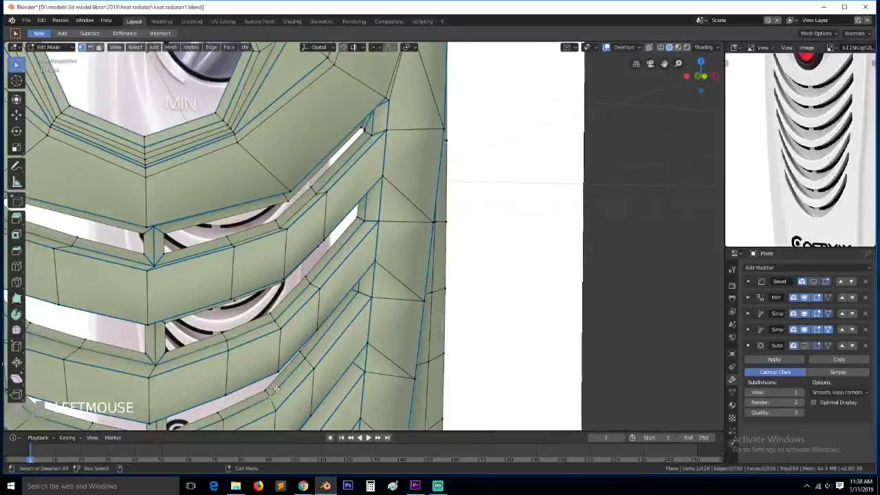
key("h")
key("ctrl+z")
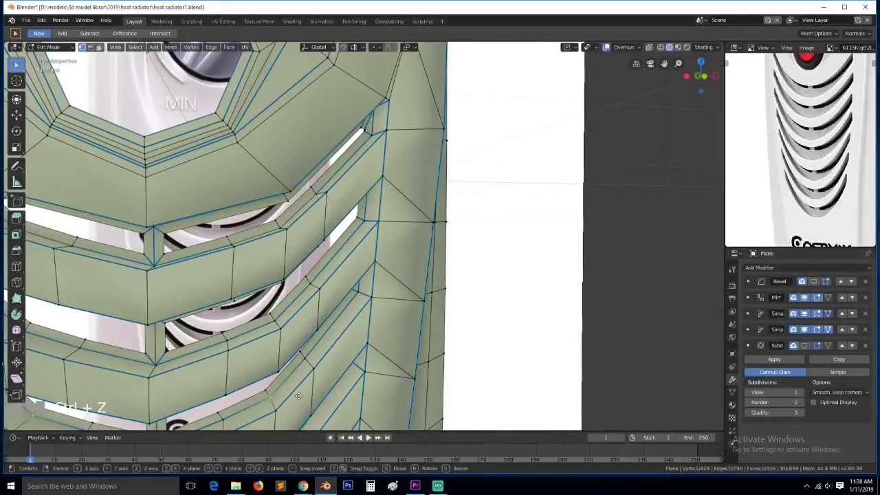
key("g")
right_click(308, 390)
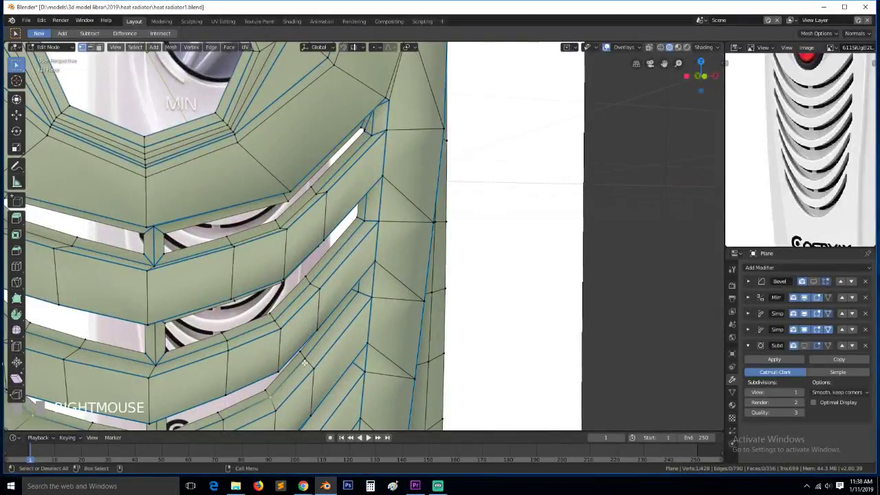
Test-move two more rim vertices on the upper vent slats to check for duplicates, cancelling each move
scroll(282, 347, "down", 4)
left_click(276, 340)
key("g")
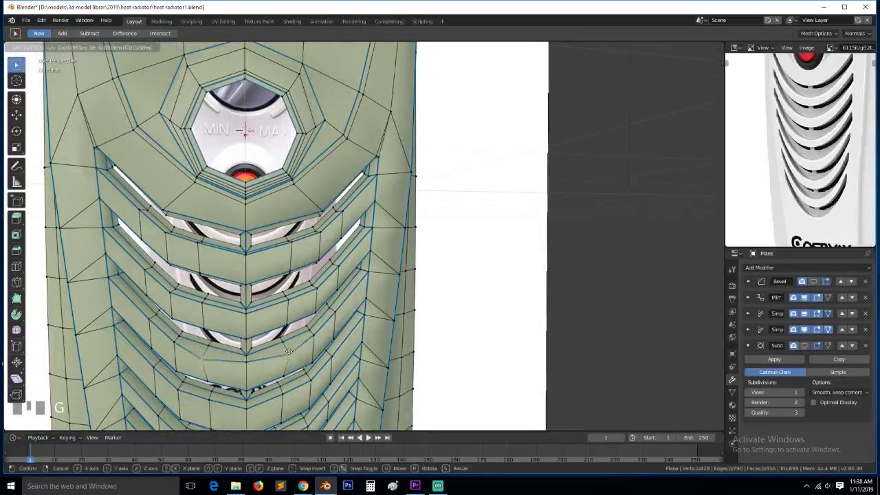
right_click(279, 296)
middle_click_drag(281, 282, 251, 253)
left_click(290, 267)
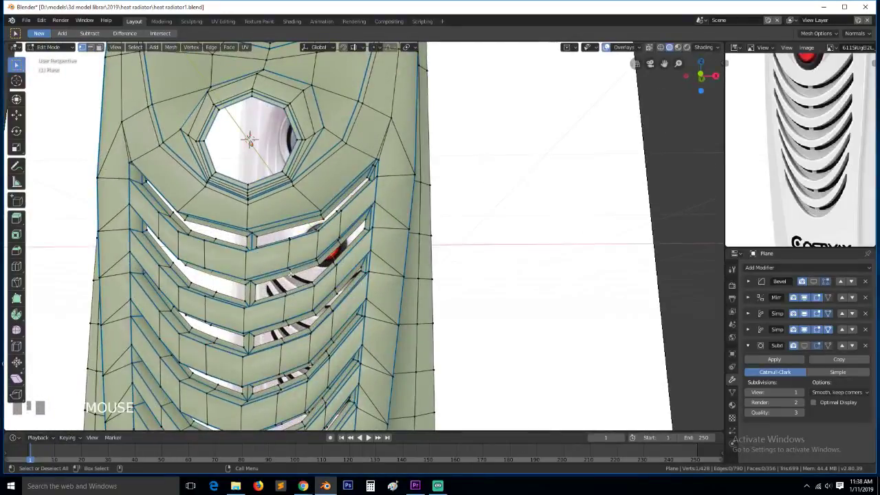
key("g")
right_click(293, 269)
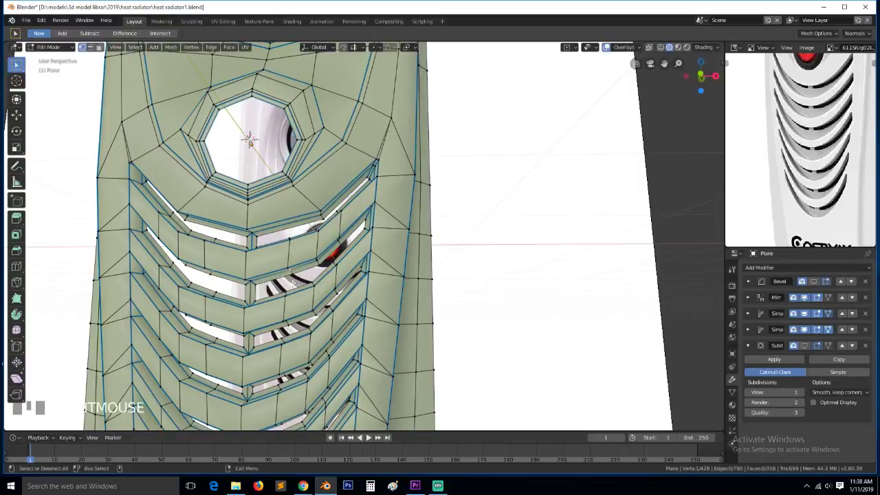
Check a rim vertex near the fifth vent slot for duplicates with cancelled test moves
scroll(293, 269, "down", 2)
middle_click_drag(287, 373, 290, 345)
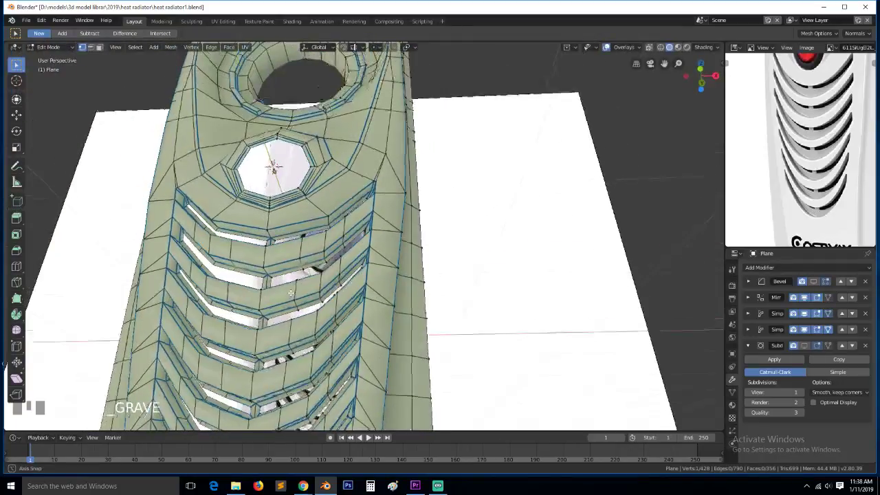
left_click(289, 387)
key("g")
right_click(289, 389)
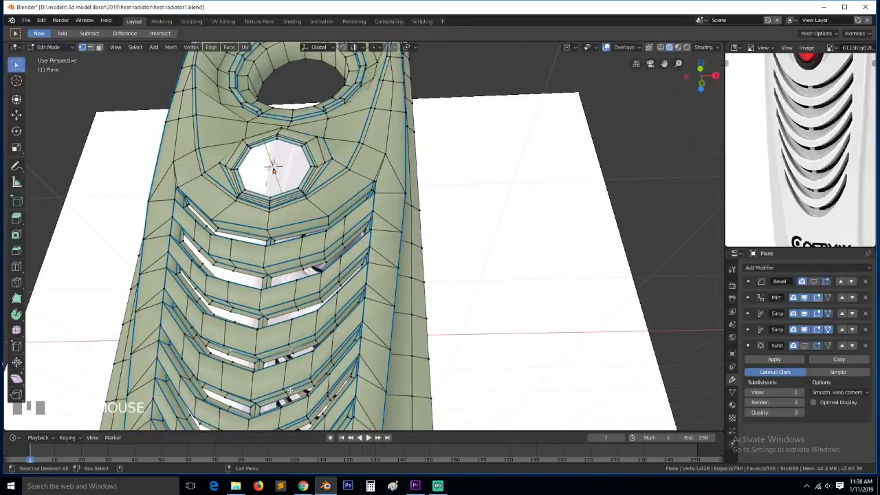
key("g")
right_click(290, 391)
Preview the body in Object Mode with Bevel and Subdivision displayed, and examine the slots' center corners from the front
key("Tab")
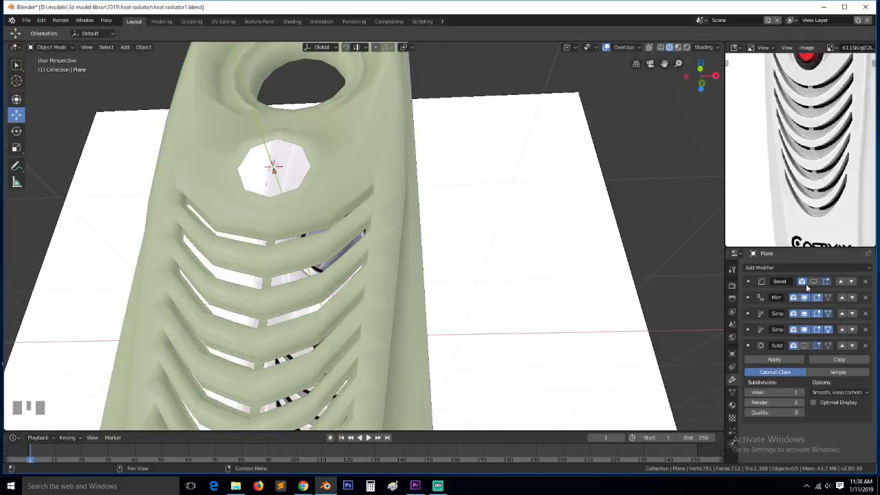
left_click(814, 282)
left_click(815, 346)
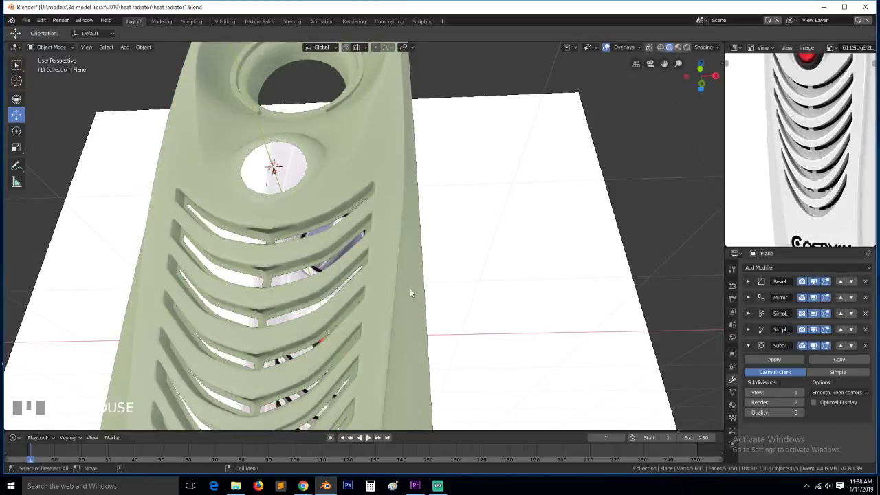
middle_click_drag(411, 291, 385, 336)
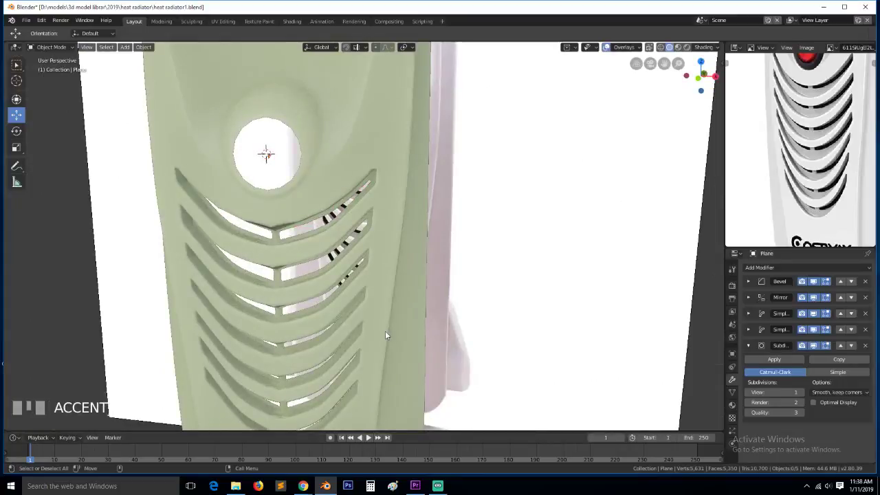
key("KP_1")
scroll(229, 307, "up", 4)
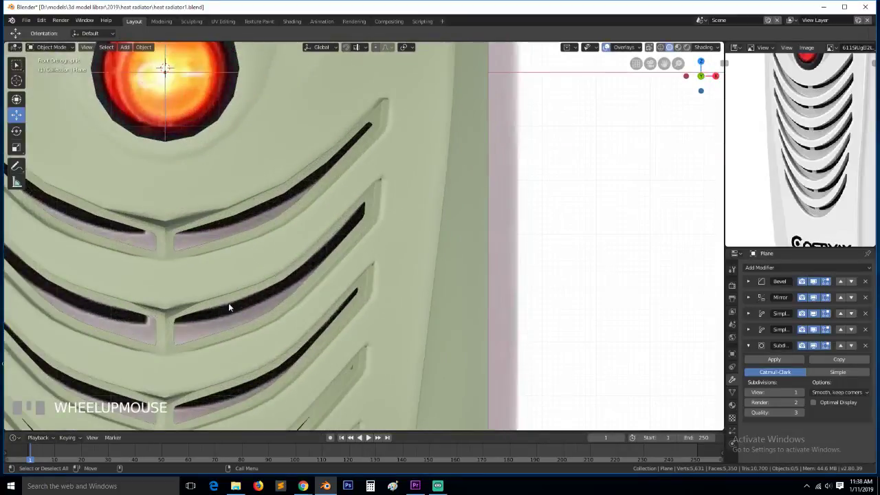
Return to Edit Mode and turn off the viewport display of the Subdivision and Bevel modifiers
key("Tab")
mouse_move(174, 306)
middle_mouse_down()
mouse_move(171, 292)
mouse_move(180, 317)
middle_mouse_up()
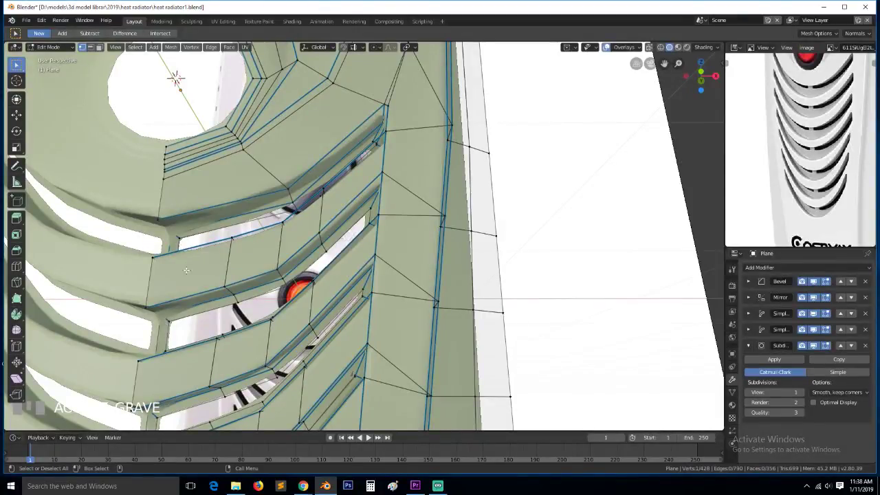
left_click(812, 346)
left_click(814, 282)
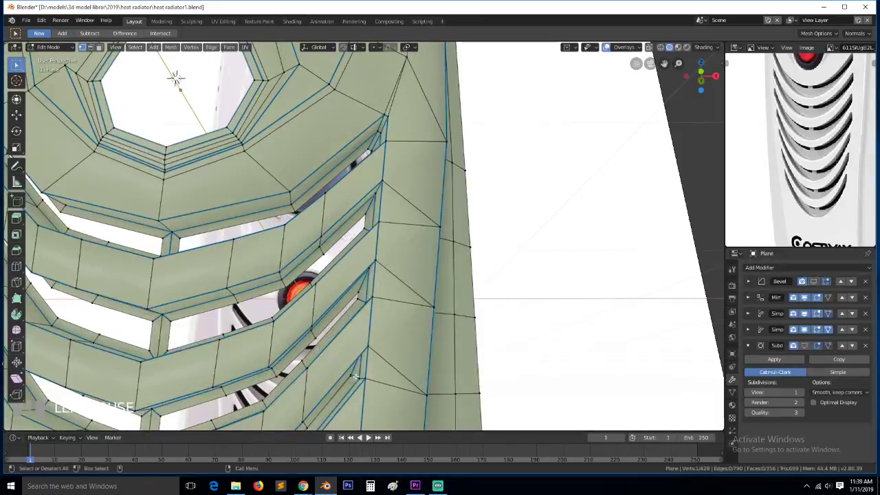
key("2")
left_click(168, 319)
middle_click_drag(168, 319, 167, 355)
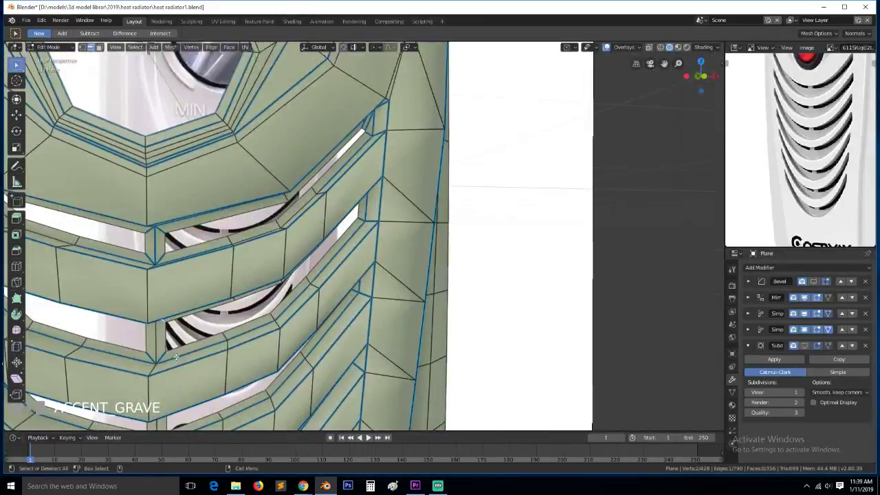
left_click(164, 355, "shift")
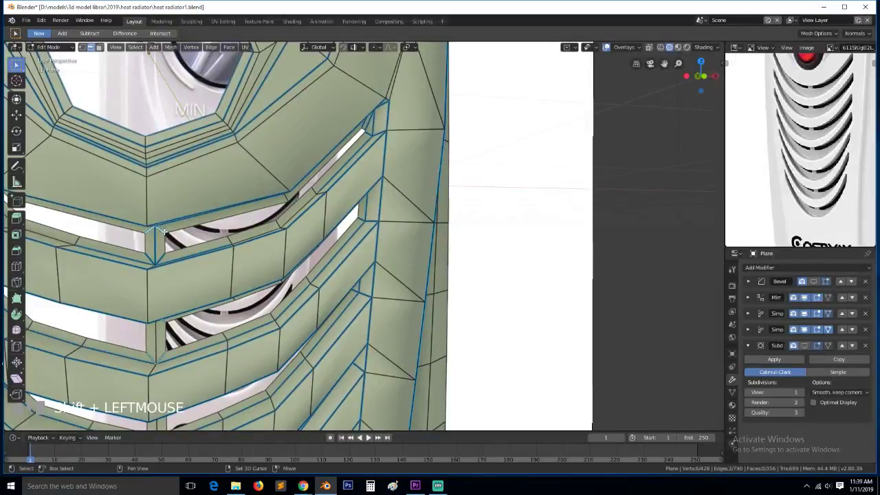
left_click(161, 258, "shift")
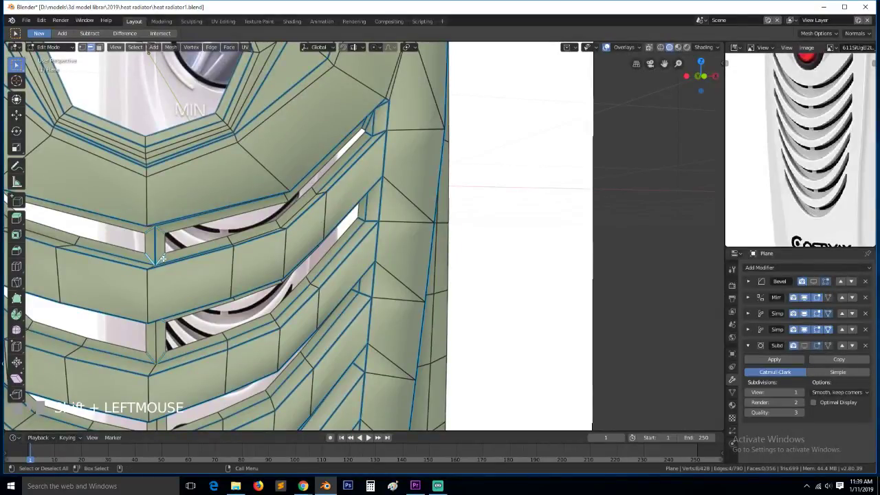
key("grave")
mouse_move(164, 259)
middle_mouse_down()
mouse_move(145, 249)
mouse_move(161, 260)
middle_mouse_up()
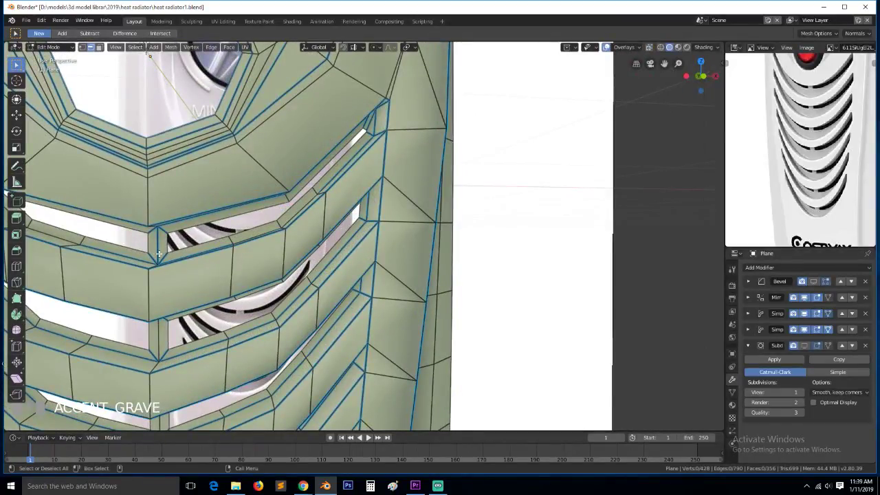
key("1")
left_click(166, 257)
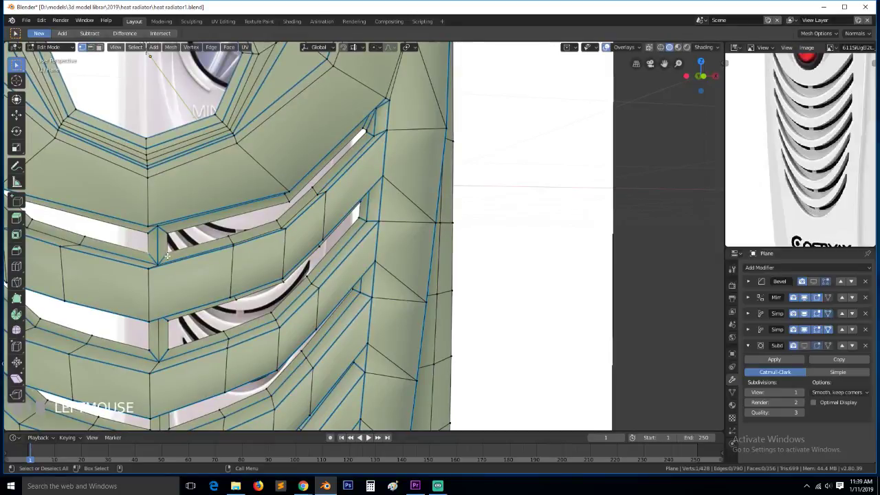
key("alt+a")
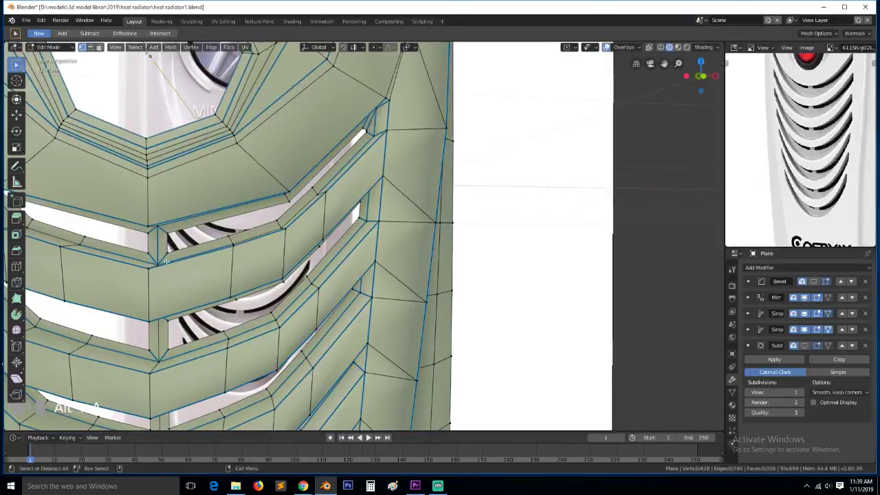
Display Subdivision and Bevel again in Object Mode and examine the shading at the slots' center dividers from the front
key("grave")
middle_click_drag(150, 252, 182, 253)
key("grave")
key("Tab")
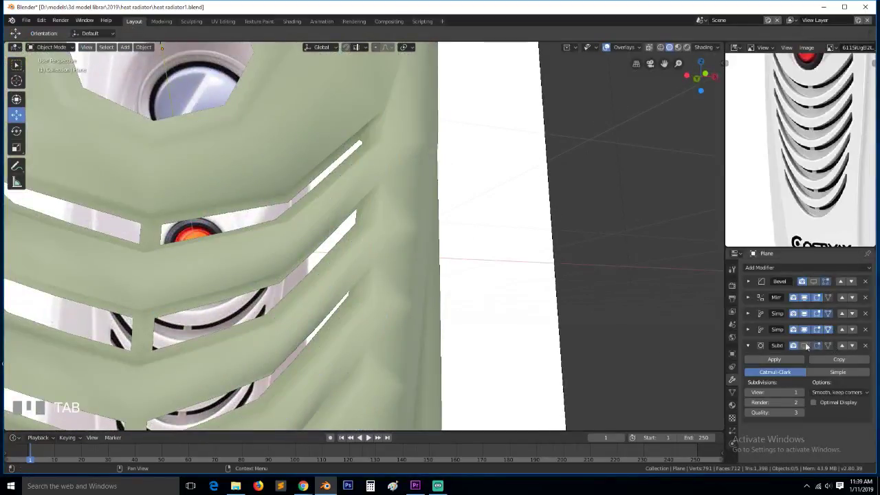
left_click(806, 346)
left_click(816, 281)
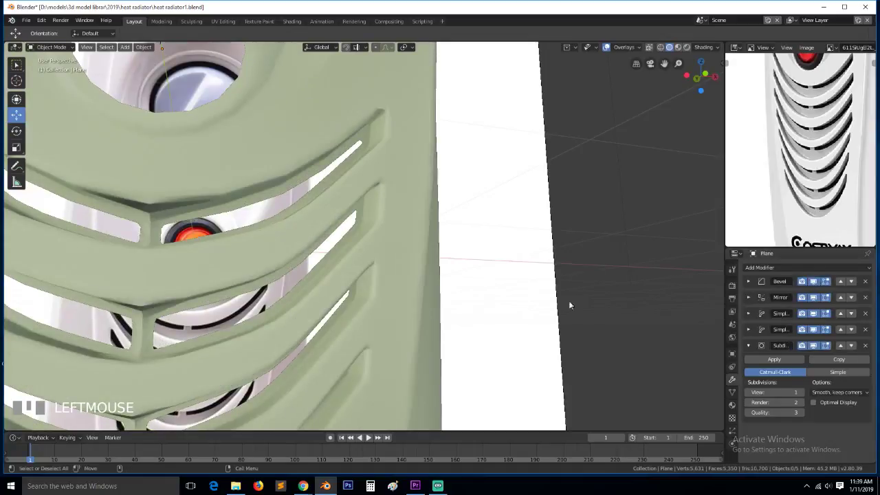
scroll(569, 305, "down", 4)
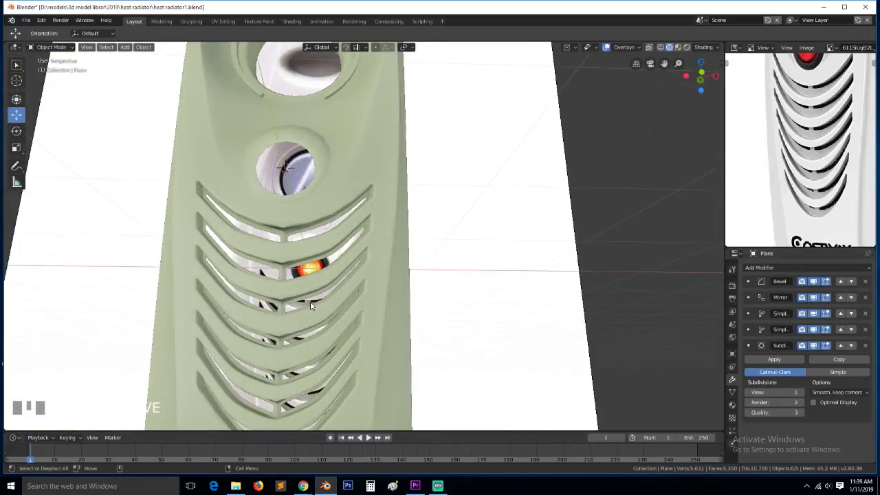
key("KP_1")
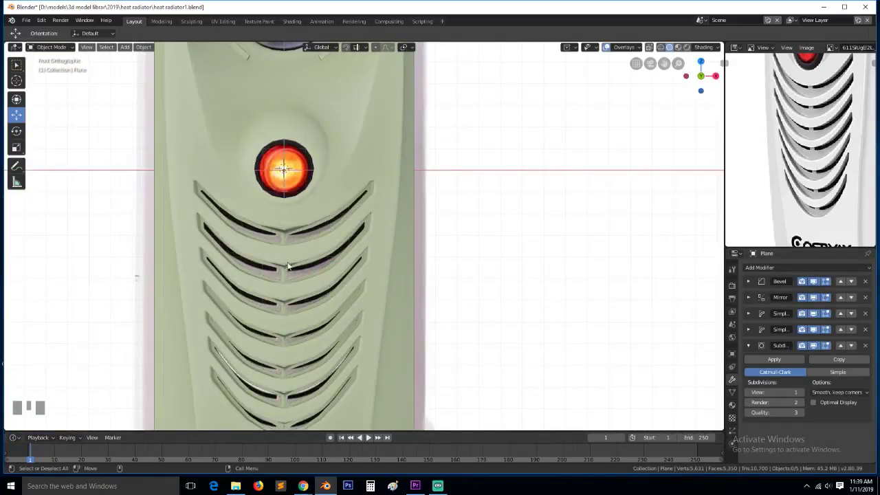
scroll(213, 293, "up", 4)
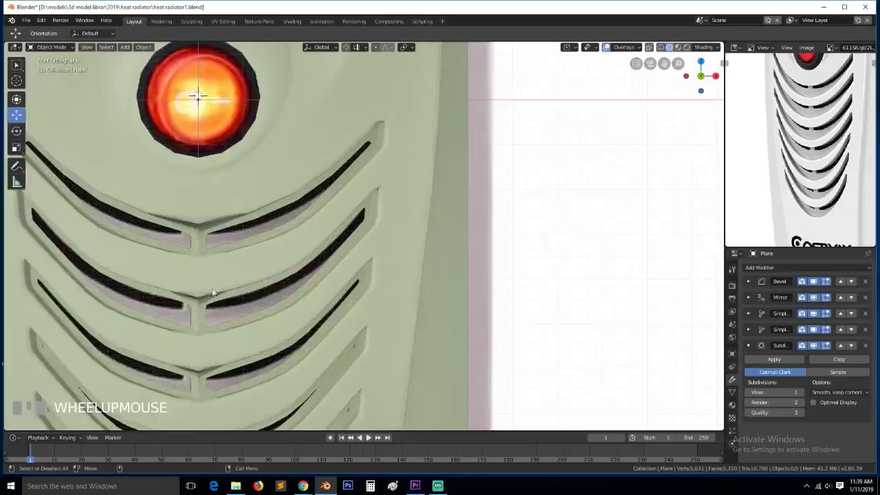
Turn off the viewport display of the Subdivision, Bevel and Mirror modifiers and open the half body for editing at the center dividers
left_click(814, 345)
key("Tab")
key("grave")
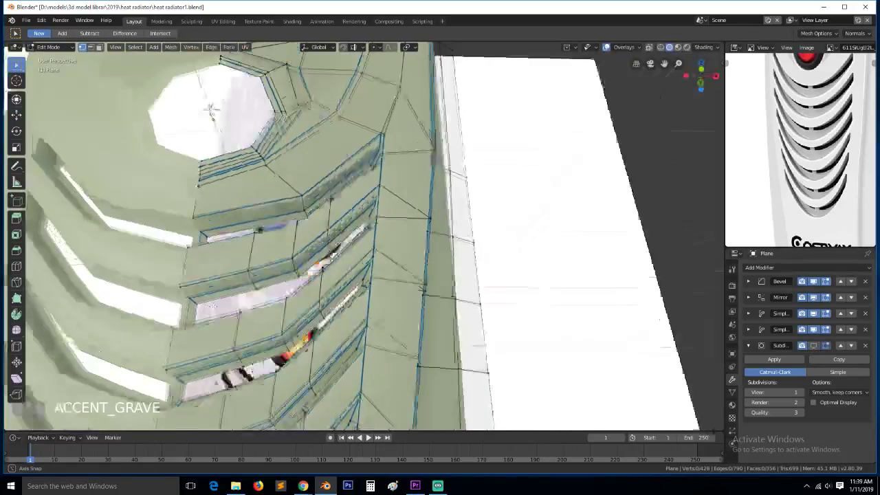
left_click(185, 285, "alt")
key("Tab")
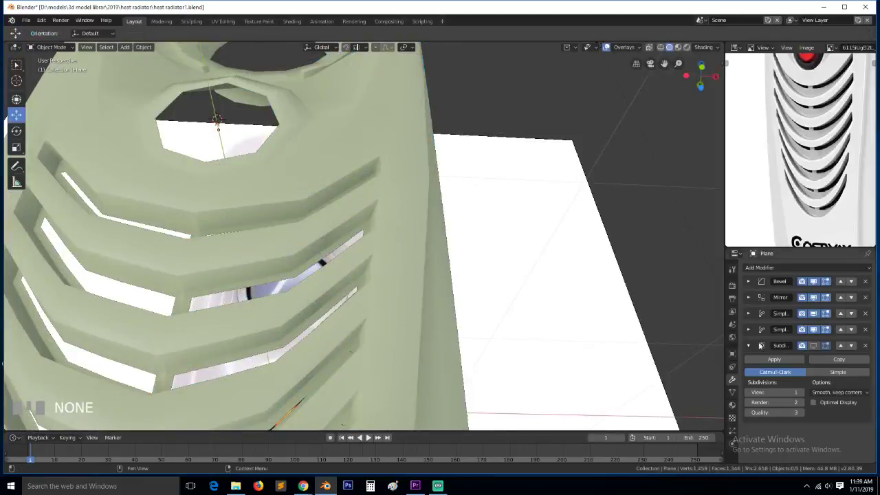
left_click(814, 281)
key("grave")
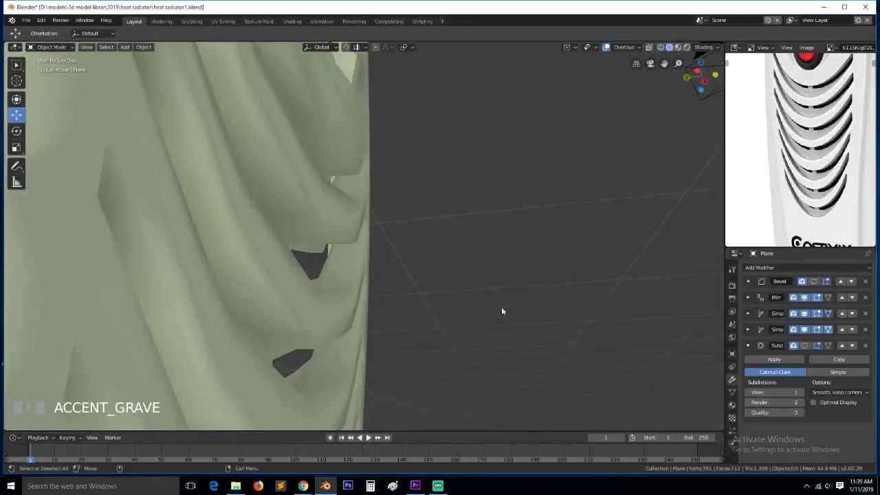
left_click(805, 297)
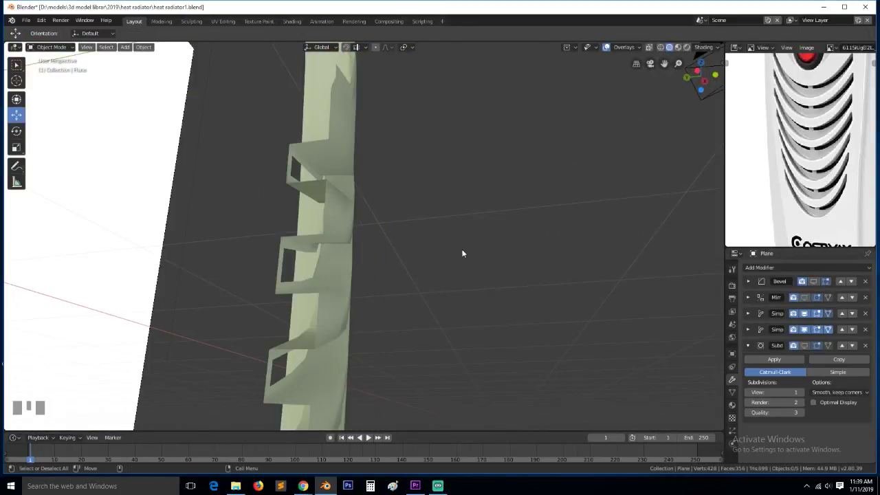
middle_click_drag(463, 252, 393, 273)
key("grave")
scroll(393, 273, "up", 3)
key("Tab")
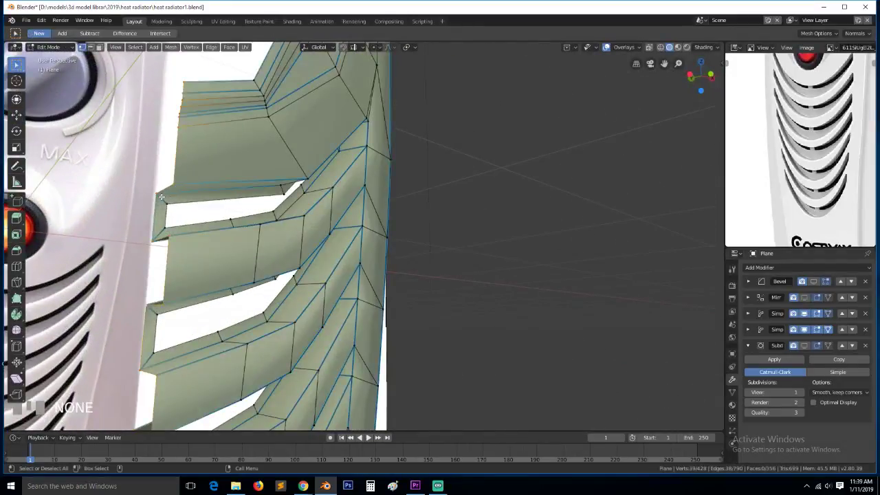
Clear the selection and knife a short cut at the upper corner of the first vent slot's center divider
key("alt+a")
key("k")
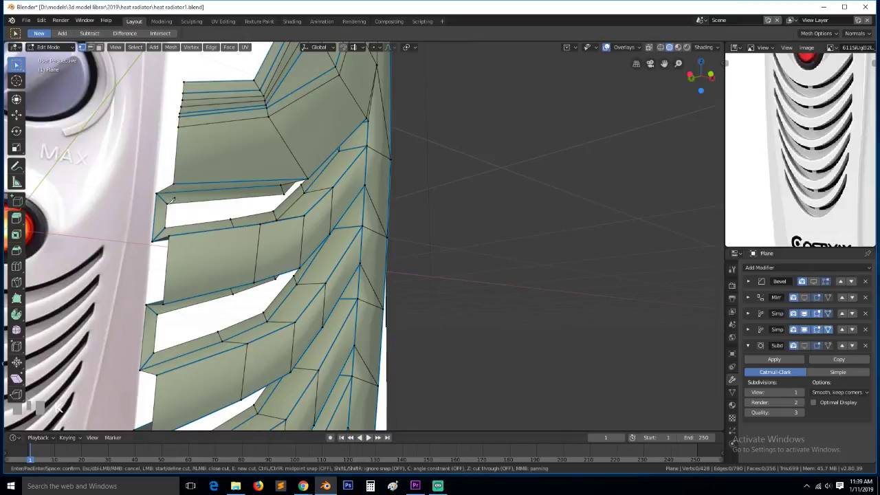
left_click(155, 204)
key("Return")
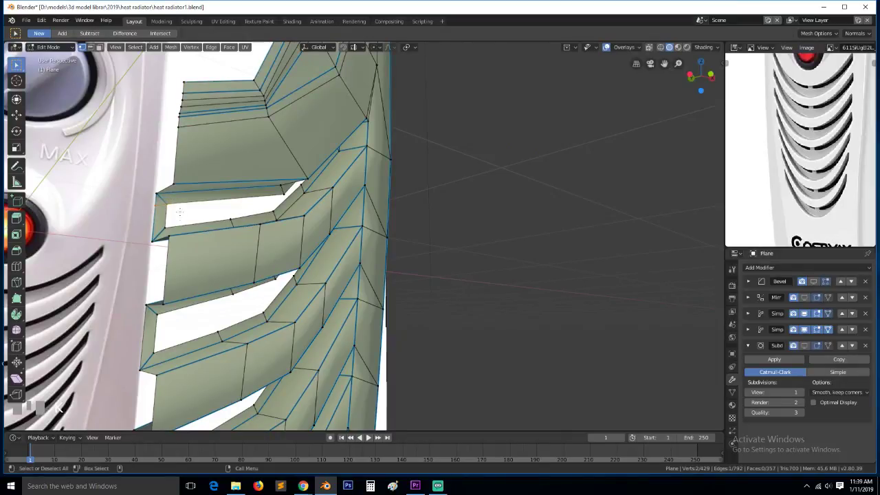
Connect the first slot's upper inner corner vertex to the bend vertex along its upper wall, and switch to edge selection
key("grave")
middle_click_drag(179, 210, 174, 189)
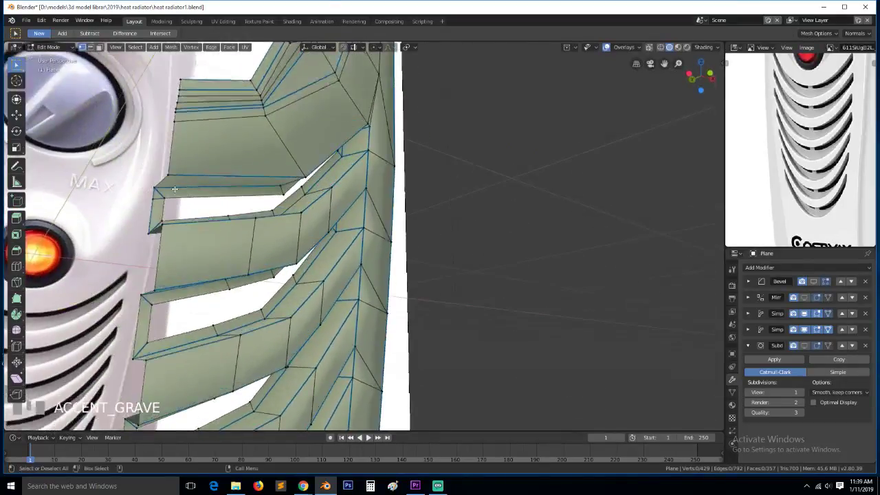
left_click(165, 200)
left_click(280, 186, "shift")
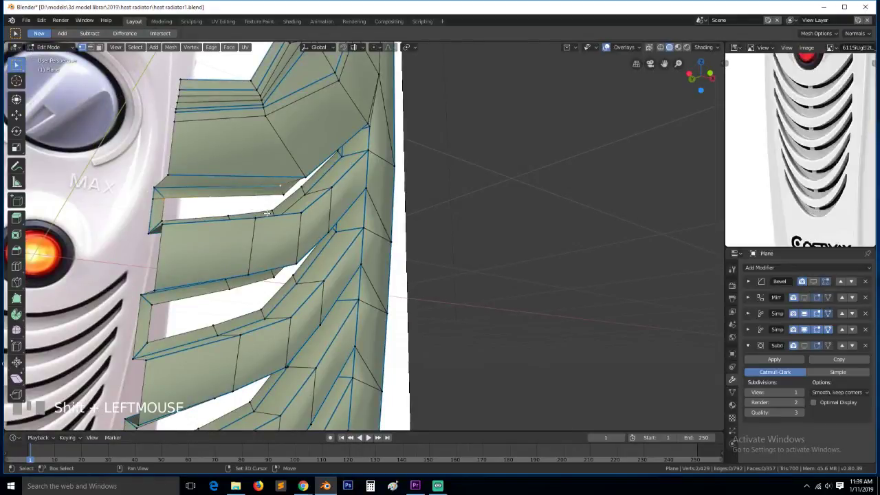
key("j")
key("2")
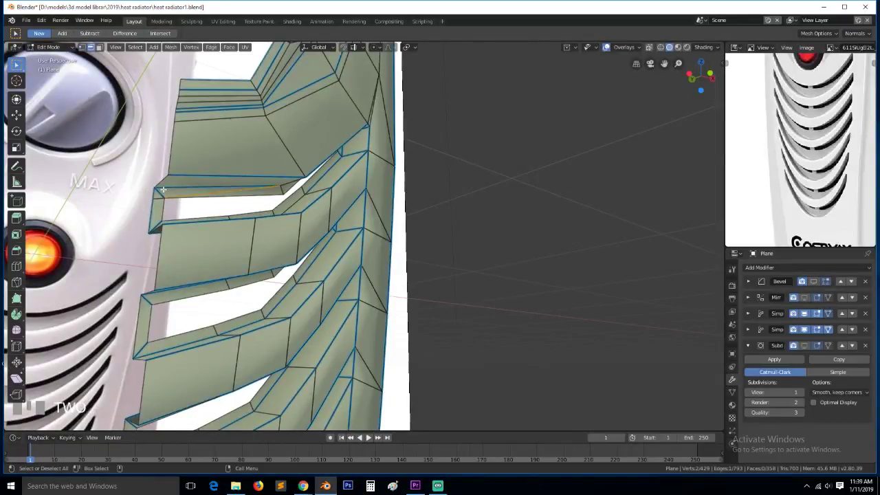
Dissolve the diagonal edge at the upper inner corner of the first vent slot's center divider
left_click(165, 194)
key("ctrl+x")
middle_click_drag(166, 195, 179, 227)
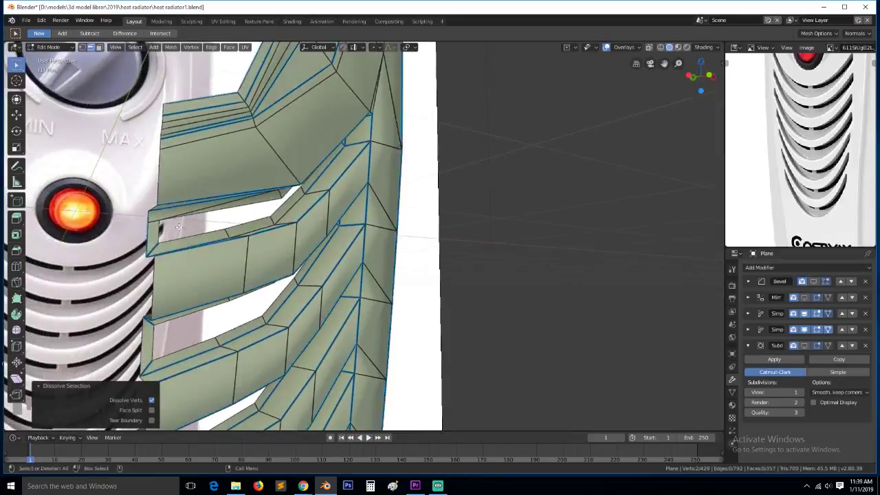
left_click(161, 244)
Display Bevel, Mirror and Subdivision in Object Mode and examine the shading around the slots' center dividers
key("Tab")
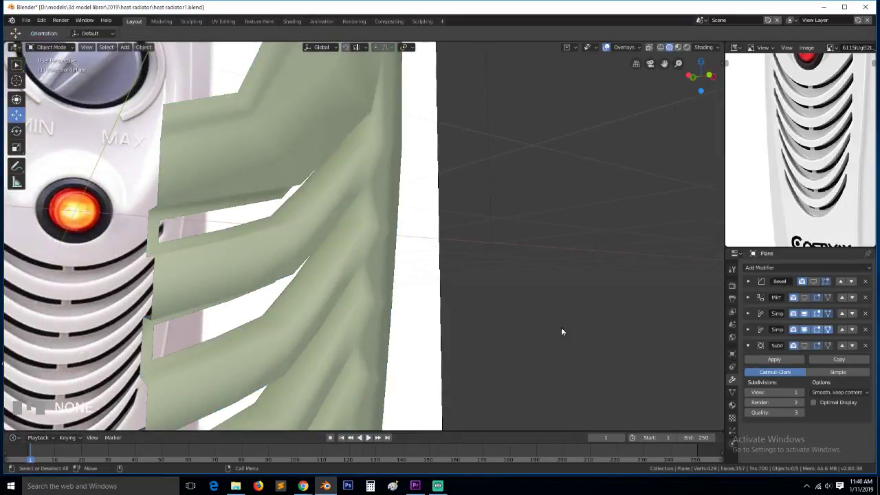
left_click(813, 282)
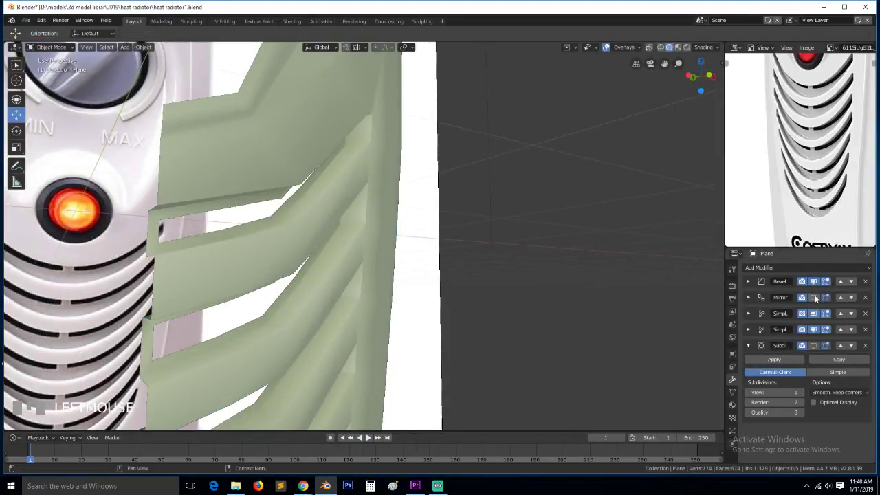
left_click(815, 297)
middle_click_drag(365, 242, 286, 228)
left_click(816, 346)
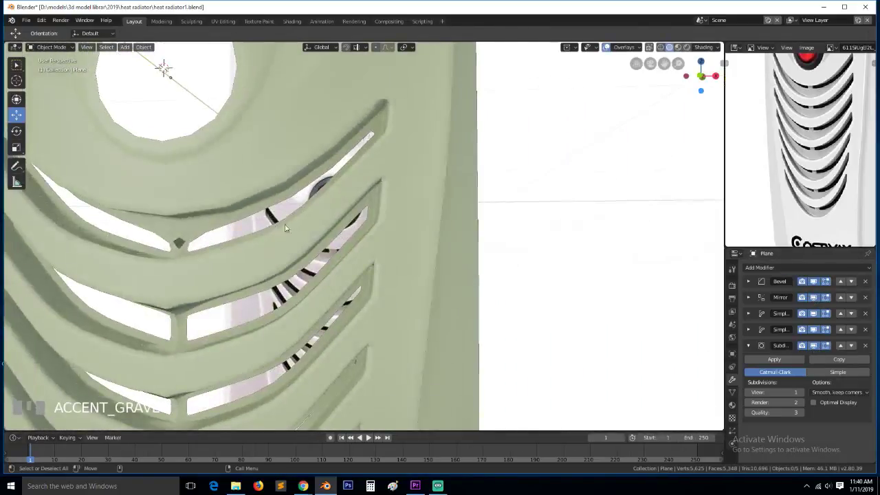
Turn off the viewport display of the Subdivision and Bevel modifiers and reopen the body for editing
left_click(814, 346)
left_click(814, 282)
key("Tab")
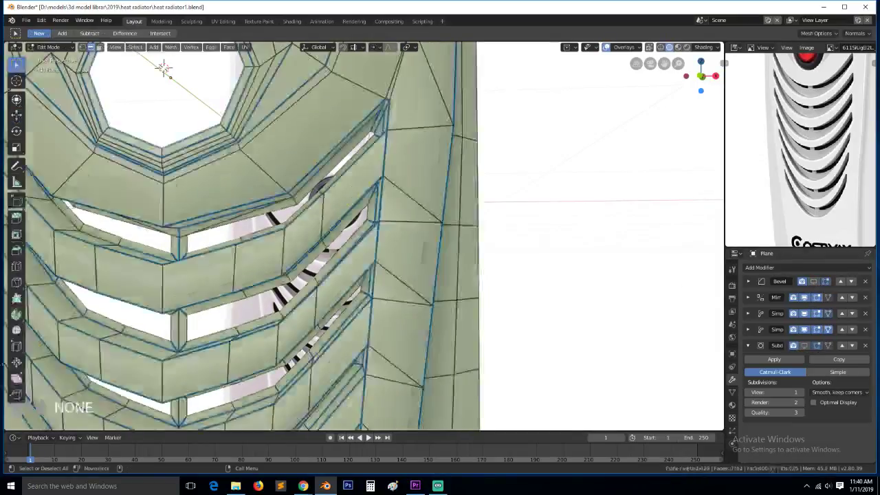
Try to dissolve the diagonal edge at the lower corner of the first slot's center divider and undo it
middle_click_drag(424, 253, 202, 243)
left_click(163, 270)
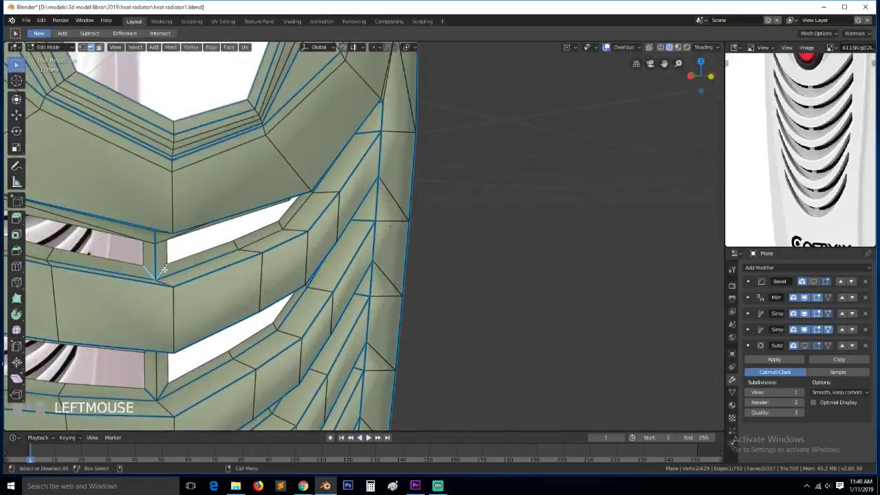
key("grave")
key("ctrl+x")
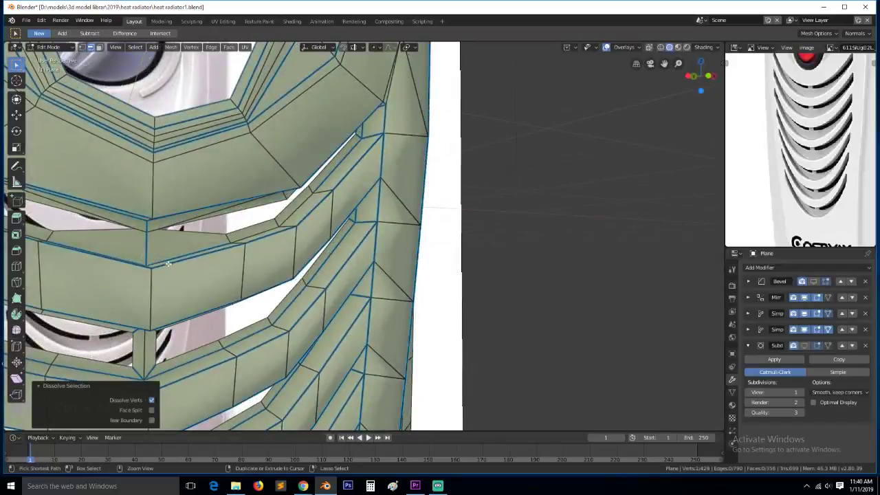
key("ctrl+z")
key("grave")
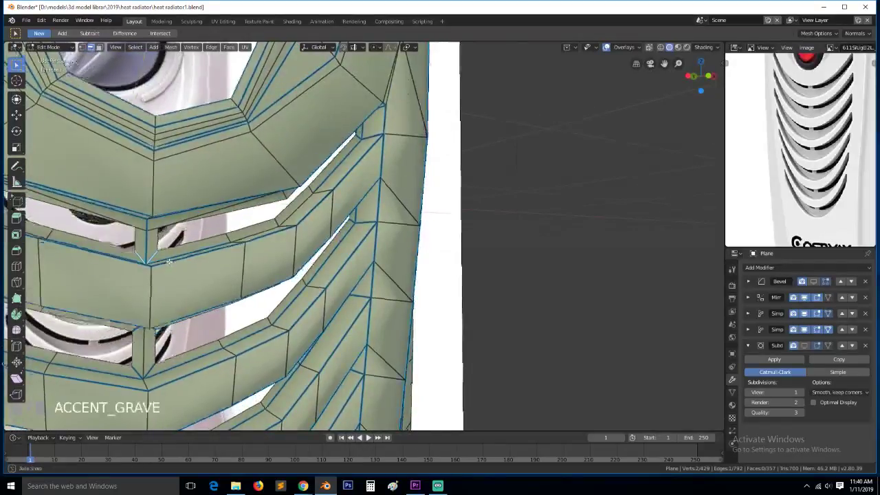
Turn off the Mirror modifier's viewport display and knife a cut across the first slot's center divider from its lower inner corner
key("1")
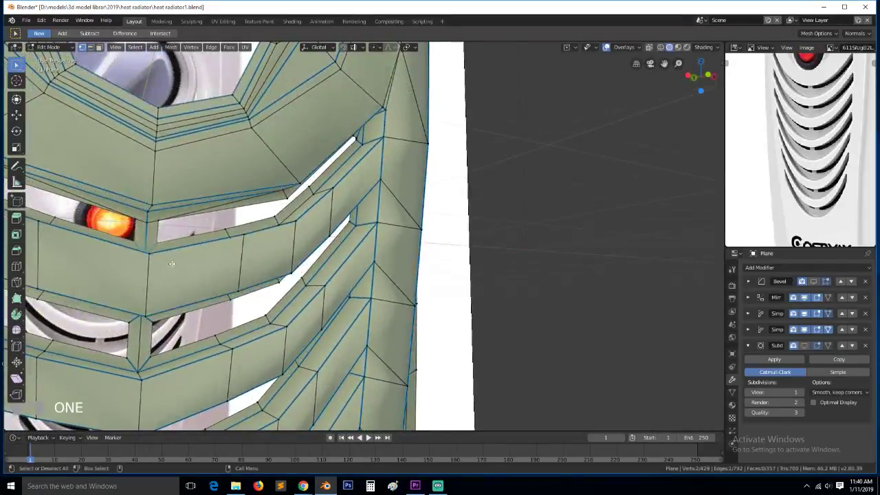
left_click(806, 297)
scroll(156, 263, "up", 2)
scroll(156, 262, "down", 2)
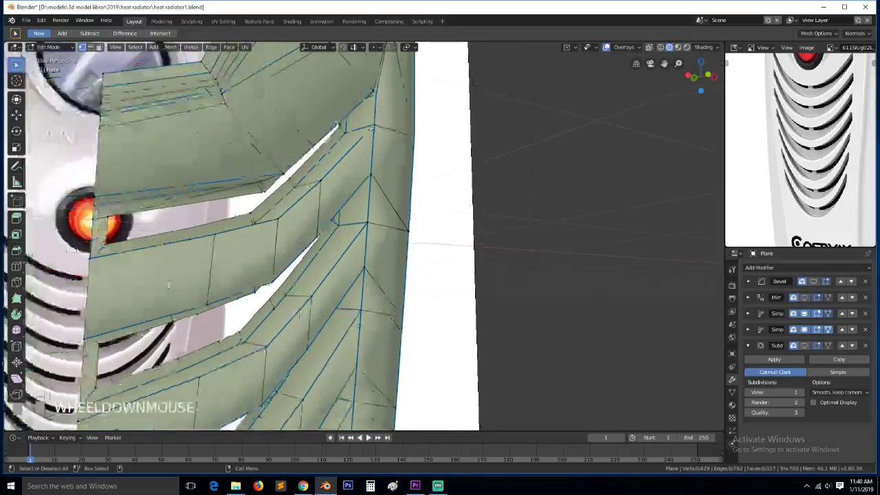
key("grave")
key("k")
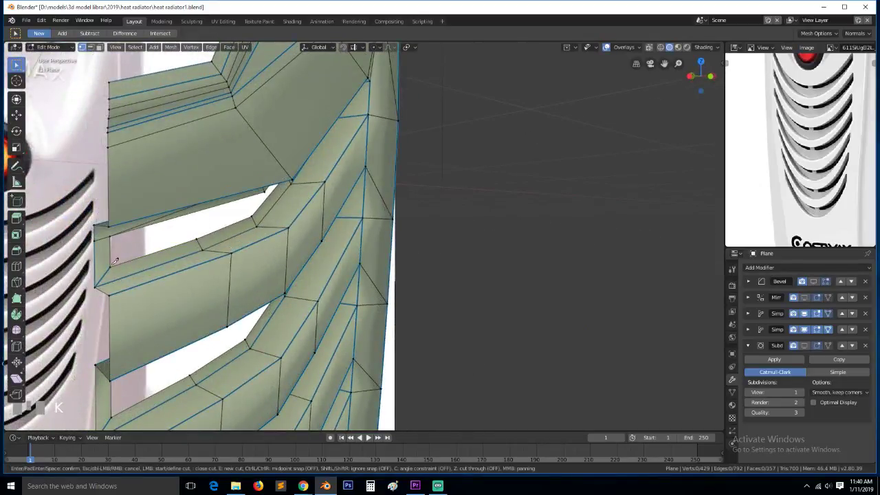
left_click(95, 269)
key("space")
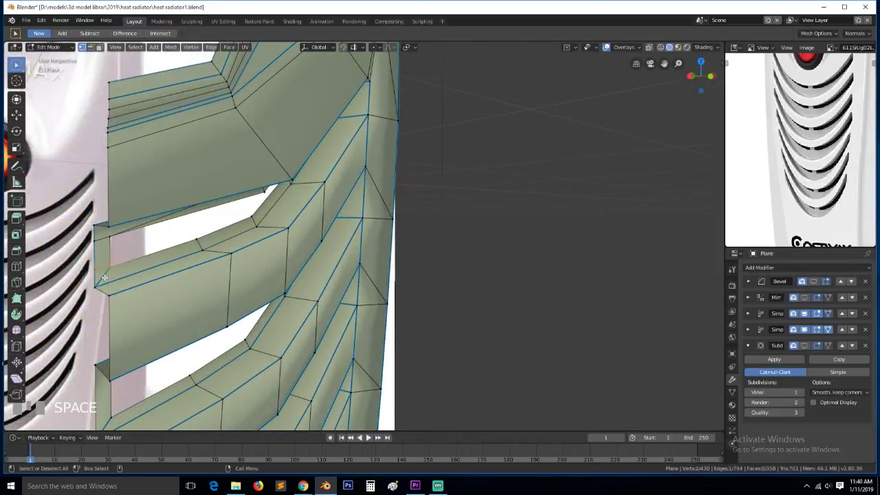
Connect the first slot's lower inner corner to the bend vertex along its lower wall, dissolve the diagonal corner edge and save the file
left_click(199, 259)
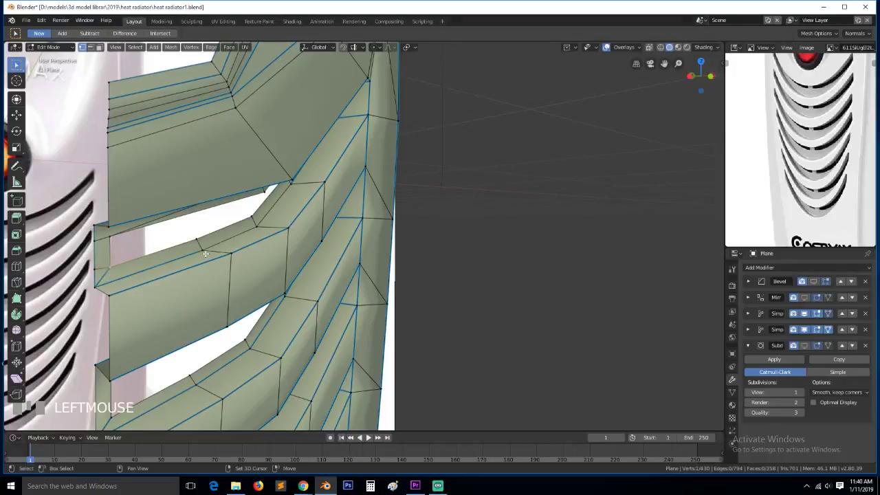
key("2")
left_click(128, 280)
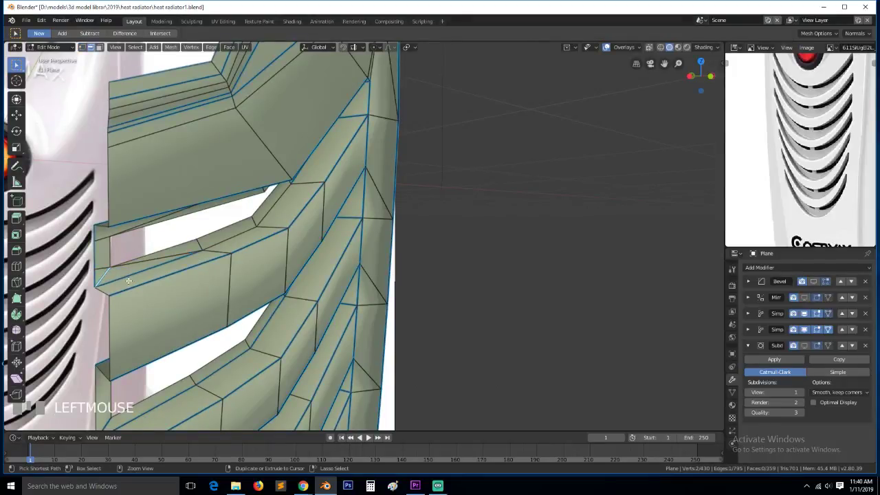
key("ctrl+x")
key("ctrl+s")
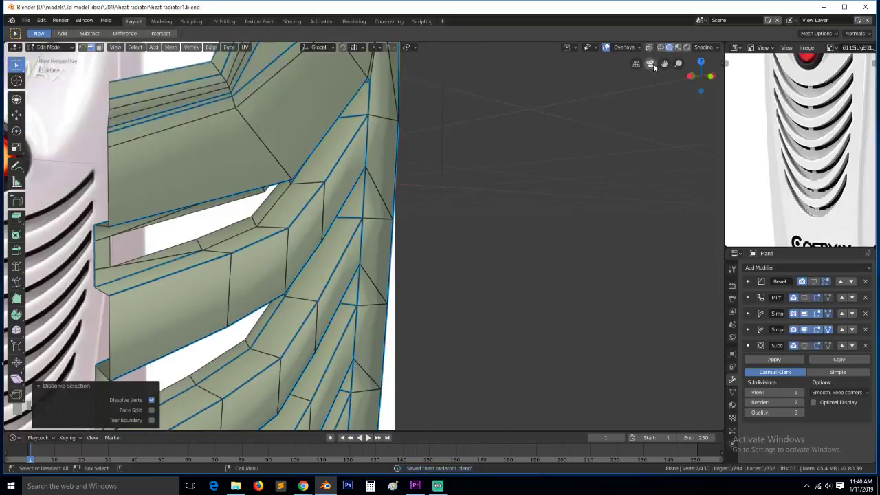
left_click(654, 64)
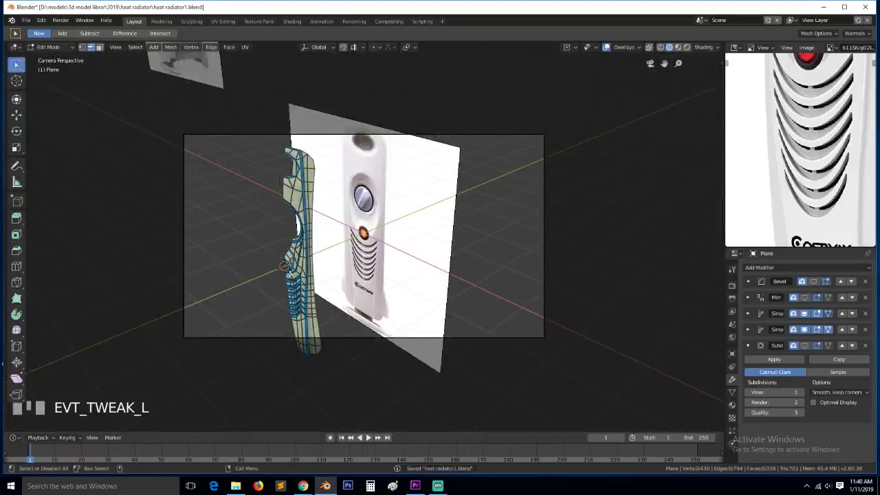
left_click(287, 278)
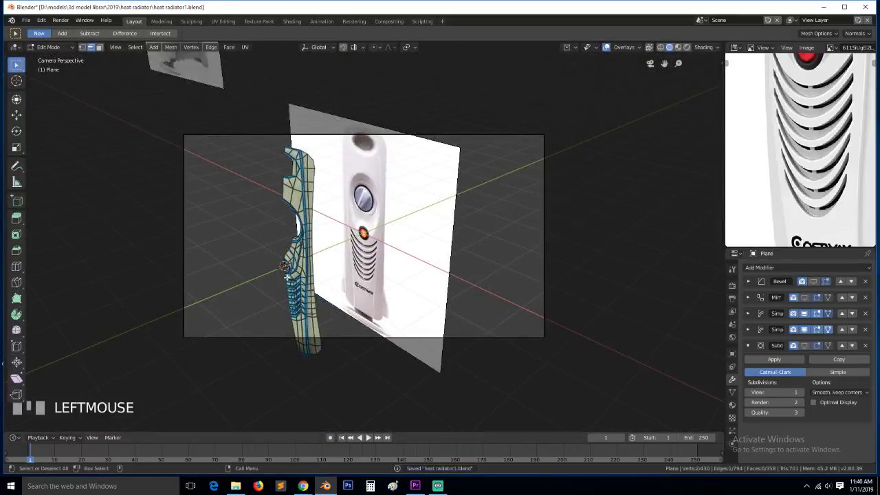
key("KP_Decimal")
scroll(324, 118, "down", 4)
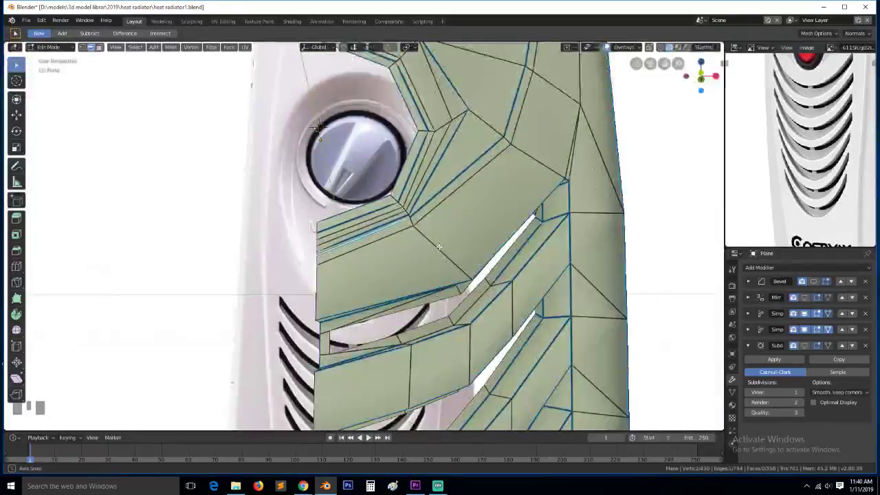
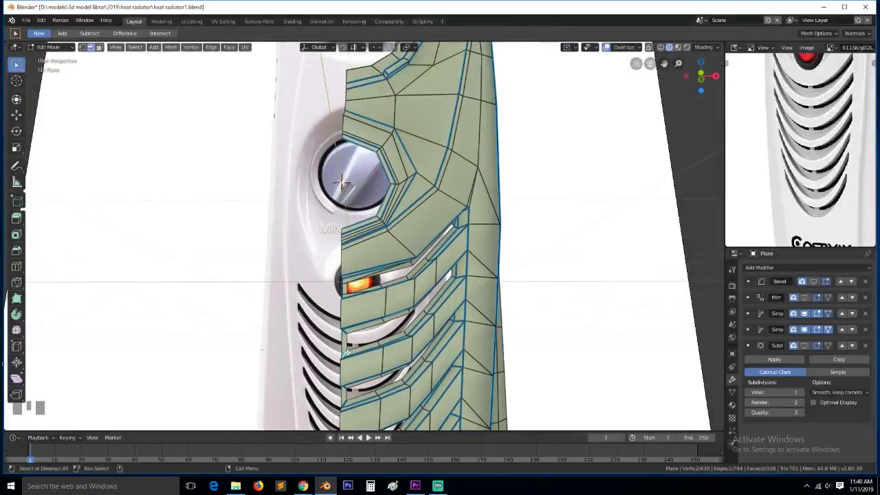
Knife two cuts across the second slot's center divider, one from its lower and one from its upper inner corner
scroll(347, 352, "up", 5)
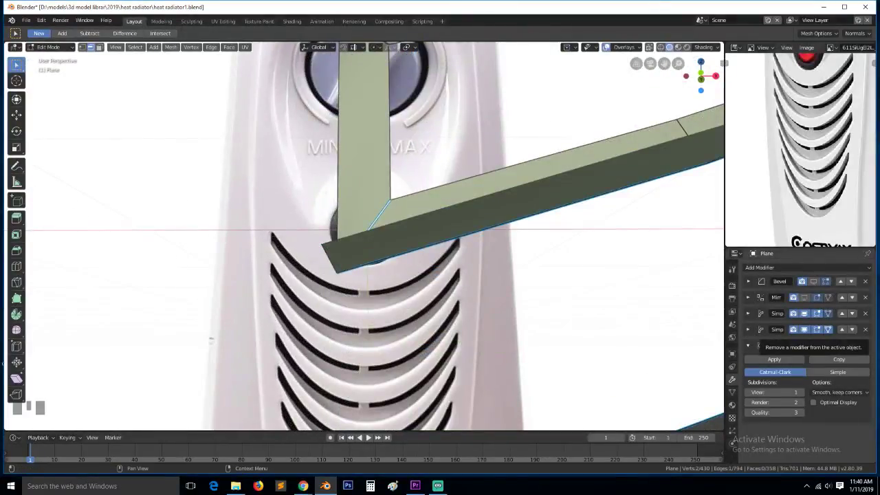
scroll(543, 213, "down", 2)
middle_click_drag(411, 172, 425, 205)
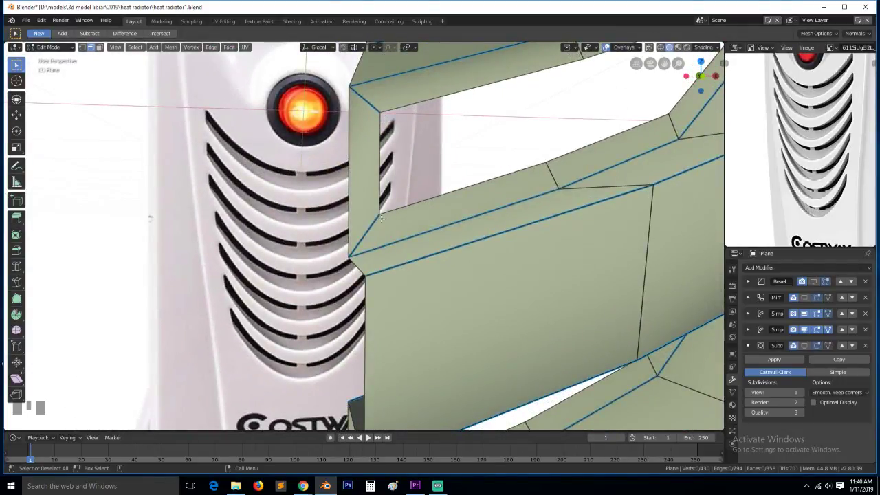
key("k")
left_click(350, 217)
key("space")
left_click(382, 112)
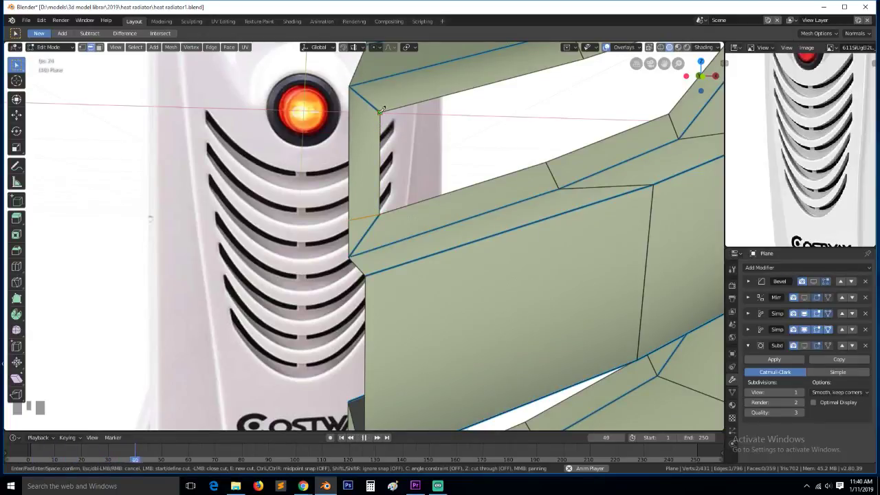
left_click(336, 118)
key("space")
scroll(348, 176, "down", 3)
middle_click_drag(397, 300, 389, 336)
key("space")
Clear the selection and knife cuts across the third slot's center divider from its upper and lower inner corners
key("alt+a")
key("k")
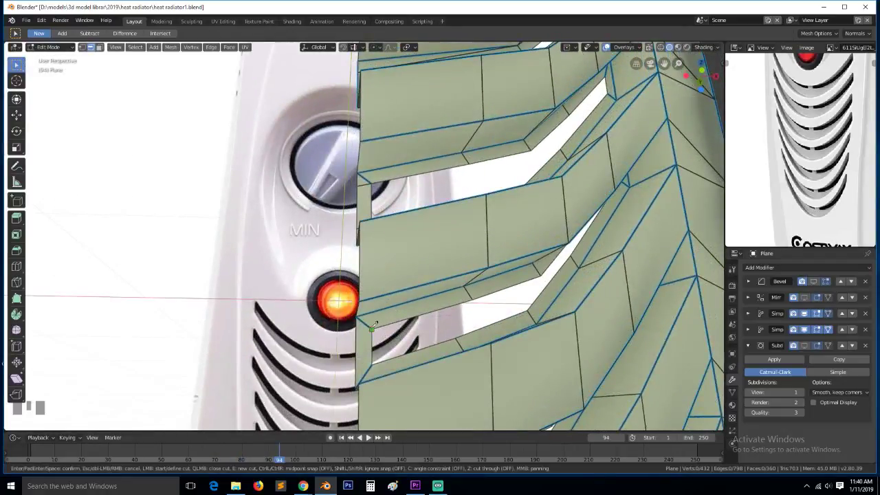
left_click(355, 329)
key("Return")
key("k")
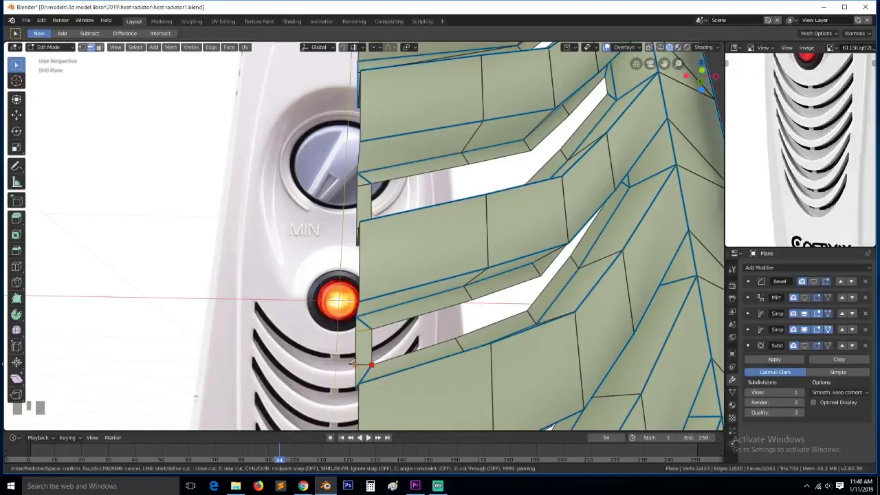
left_click(352, 363)
key("Return")
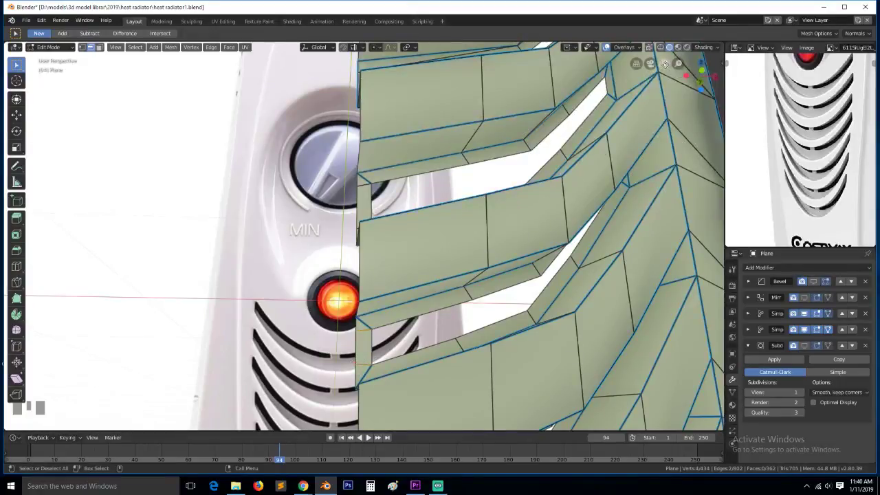
Knife cuts across the fourth slot's center divider at its upper and lower inner corners
left_click_drag(664, 64, 672, 23)
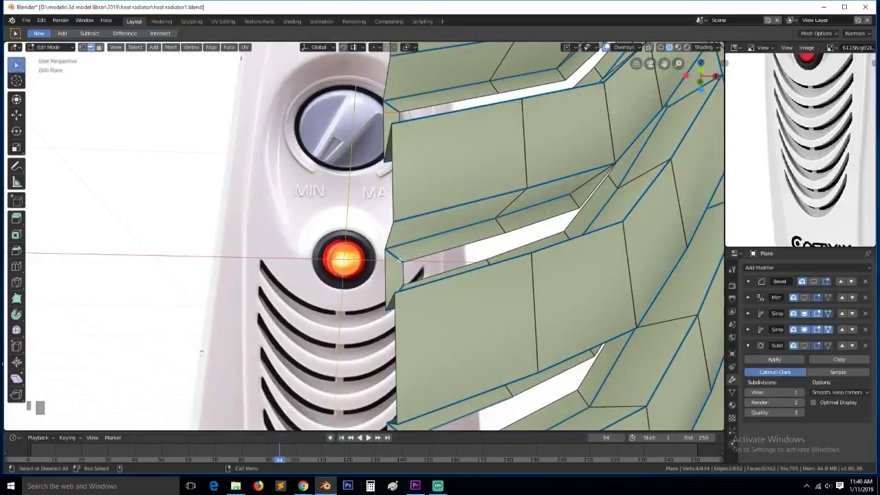
middle_click_drag(395, 273, 407, 284)
key("alt+a")
key("k")
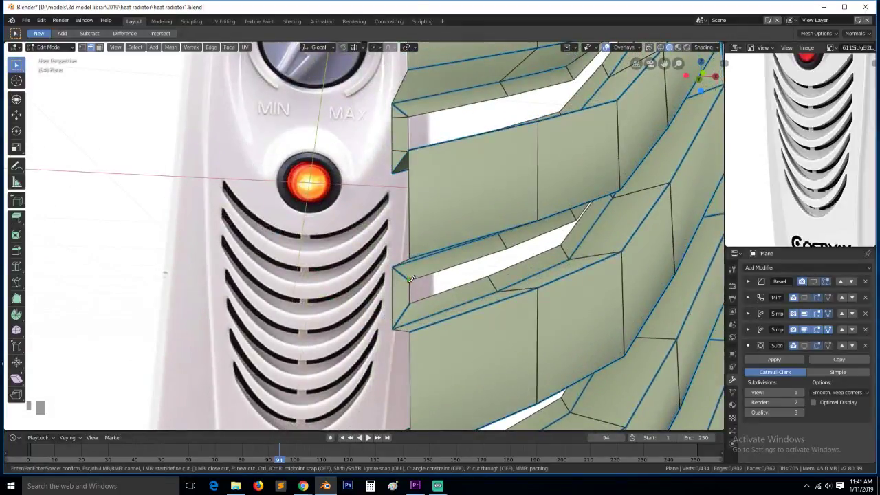
left_click(384, 287)
key("Return")
key("k")
left_click(387, 308)
key("Return")
Knife cuts across the fifth slot's center divider at its upper and lower inner corners
scroll(479, 389, "down", 4)
middle_click_drag(479, 389, 471, 357)
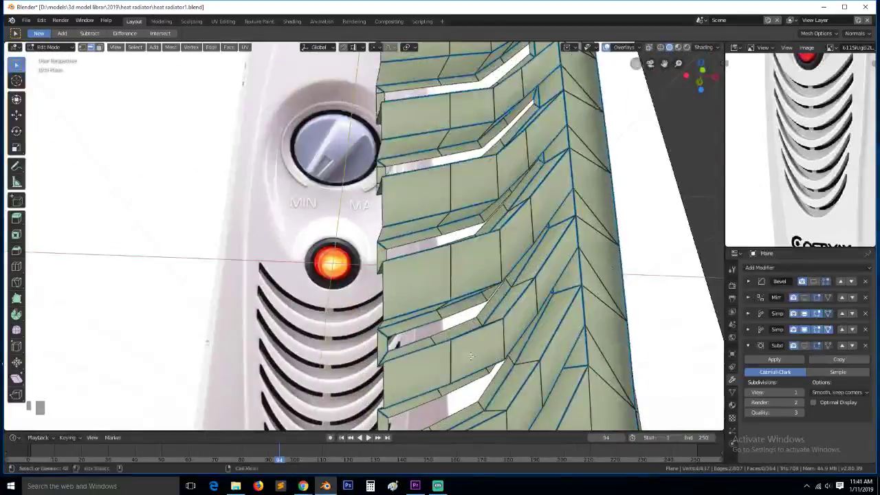
key("k")
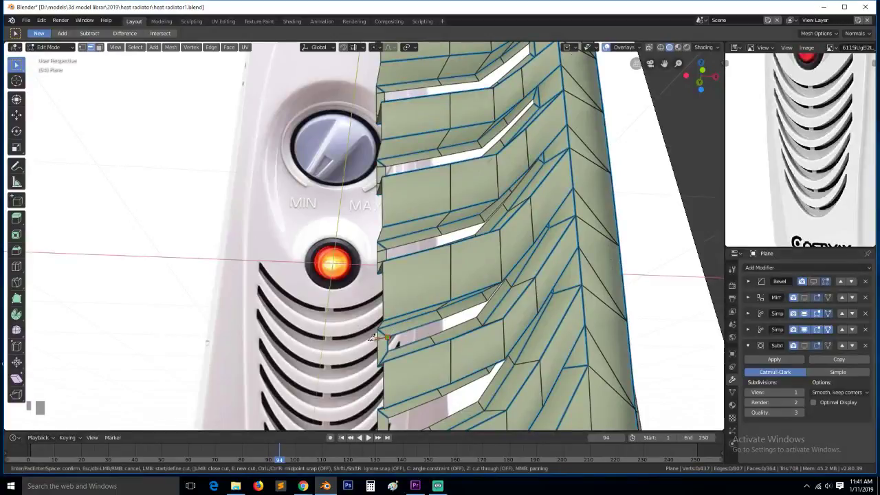
key("Return")
key("k")
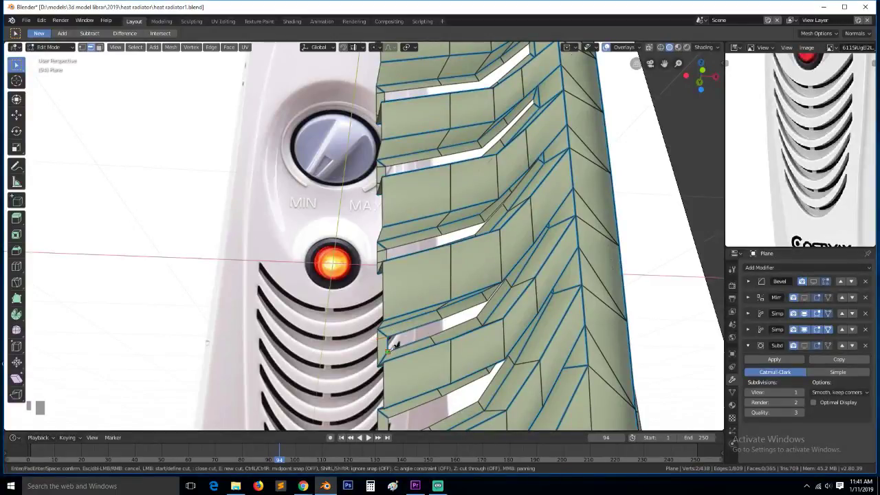
left_click(380, 350)
key("Return")
Knife cuts across the sixth slot's center divider at its upper and lower inner corners
scroll(382, 358, "down", 3)
mouse_move(381, 369)
middle_mouse_down()
mouse_move(386, 345)
mouse_move(383, 376)
mouse_move(393, 376)
middle_mouse_up()
scroll(383, 375, "up", 2)
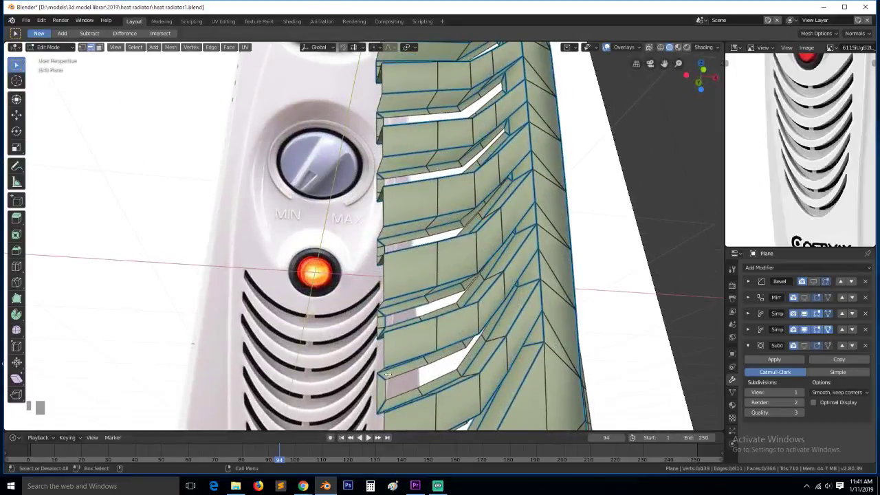
key("k")
key("Return")
key("k")
key("Return")
Knife cuts across the seventh slot's center divider at its upper and lower inner corners
scroll(379, 405, "down", 2)
middle_click_drag(384, 407, 372, 138)
scroll(394, 382, "down", 2)
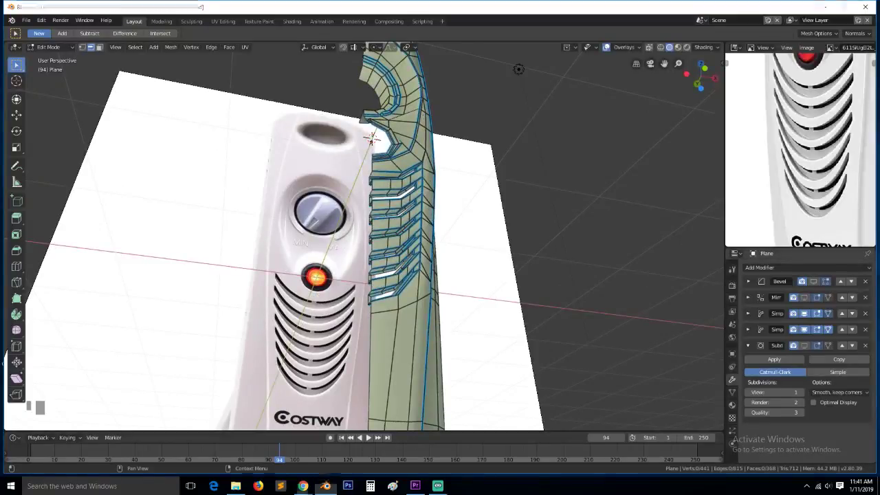
middle_click_drag(367, 301, 365, 328)
scroll(365, 329, "up", 2)
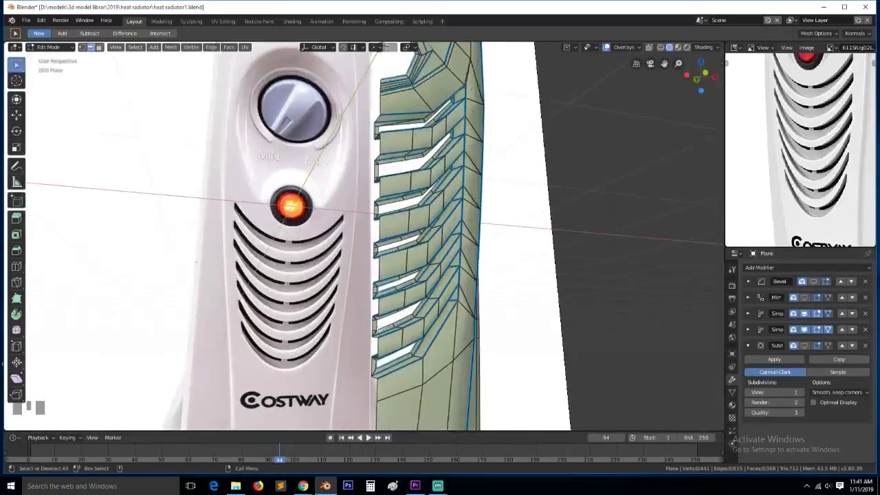
middle_click_drag(232, 337, 224, 310)
key("k")
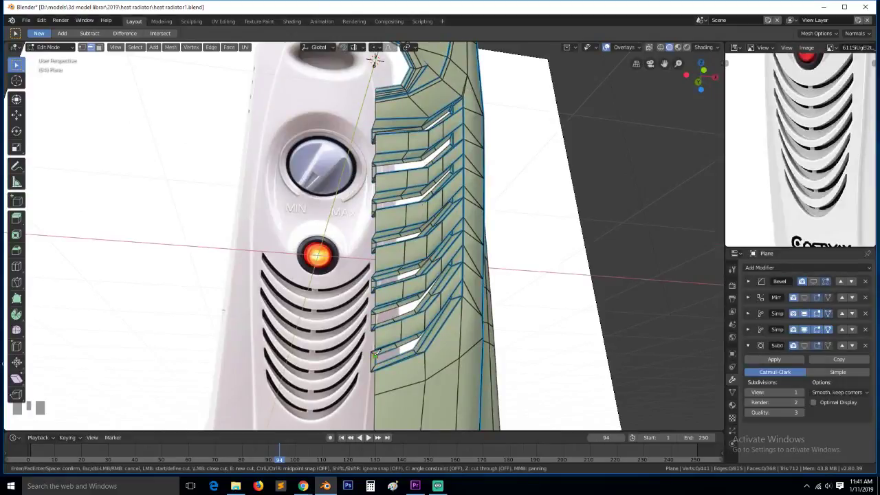
left_click(368, 355)
key("Return")
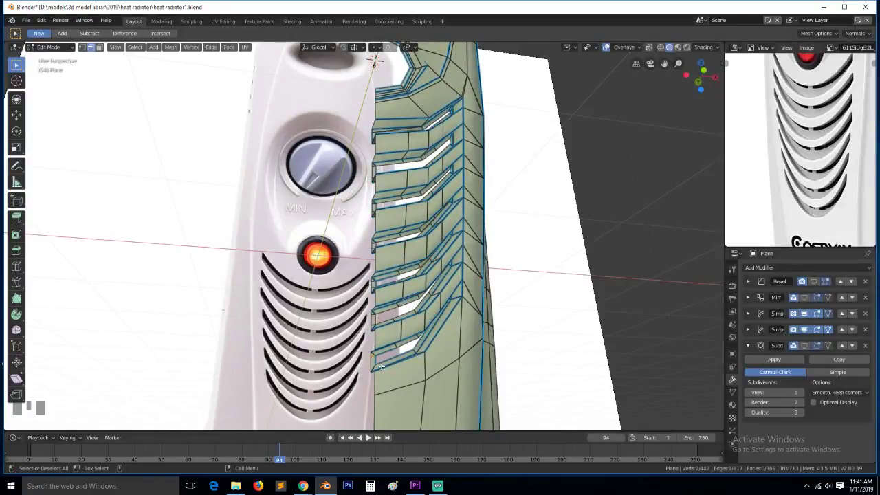
key("k")
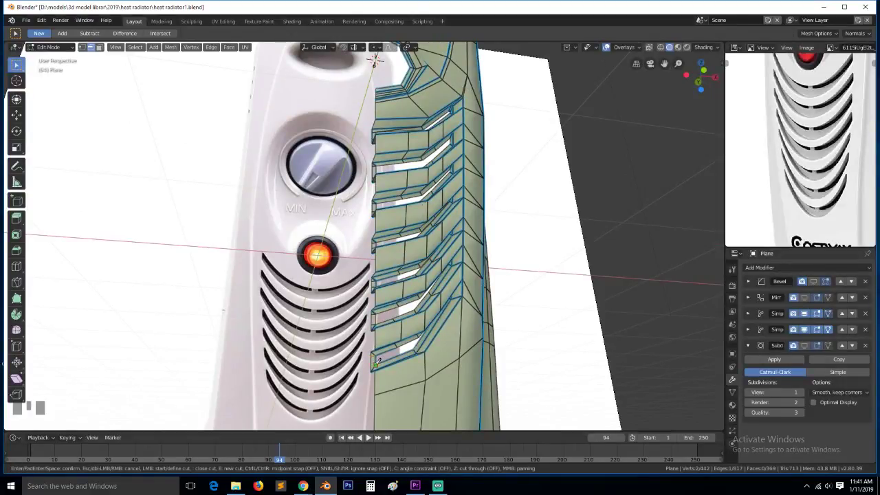
left_click(358, 363)
scroll(358, 362, "up", 2)
key("Return")
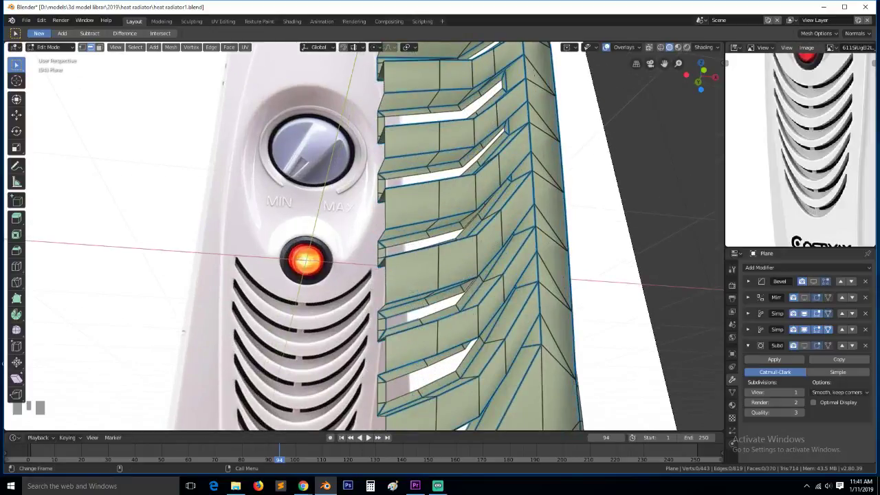
Dissolve the selected redundant edges at the vent slots' center dividers
left_click(303, 486)
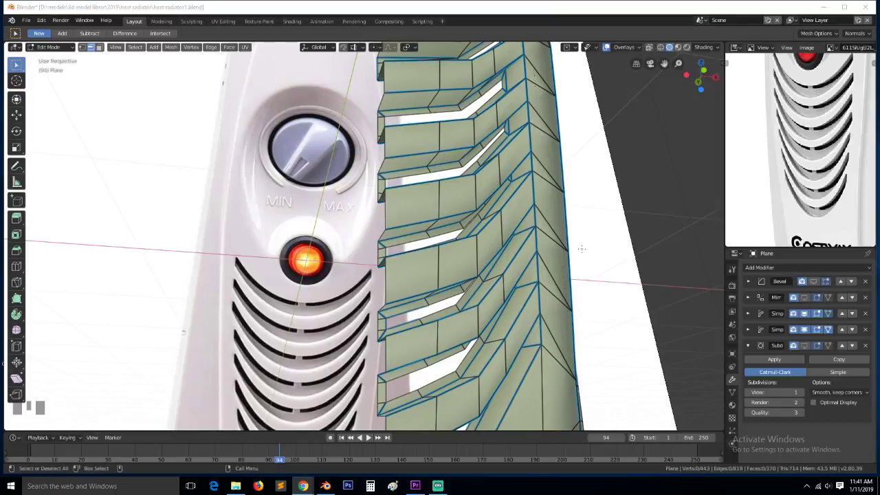
left_click(277, 222)
middle_click_drag(277, 222, 276, 246)
key("Tab")
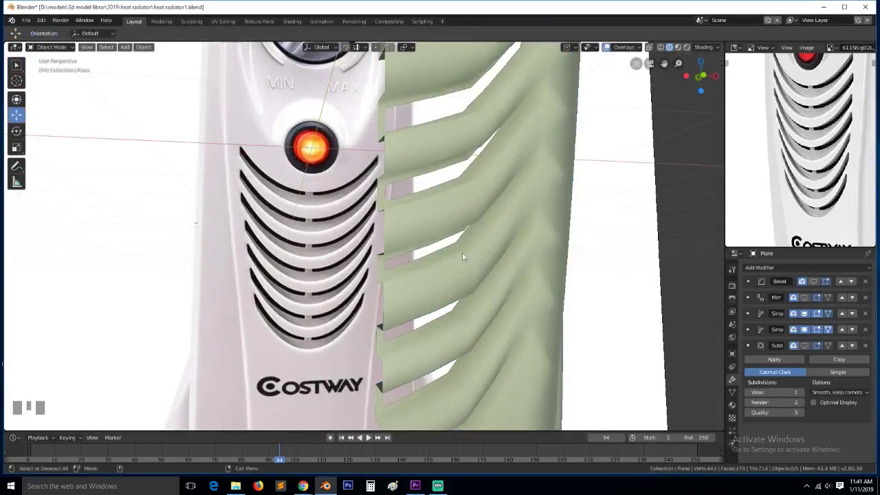
key("Tab")
middle_click_drag(454, 202, 366, 148)
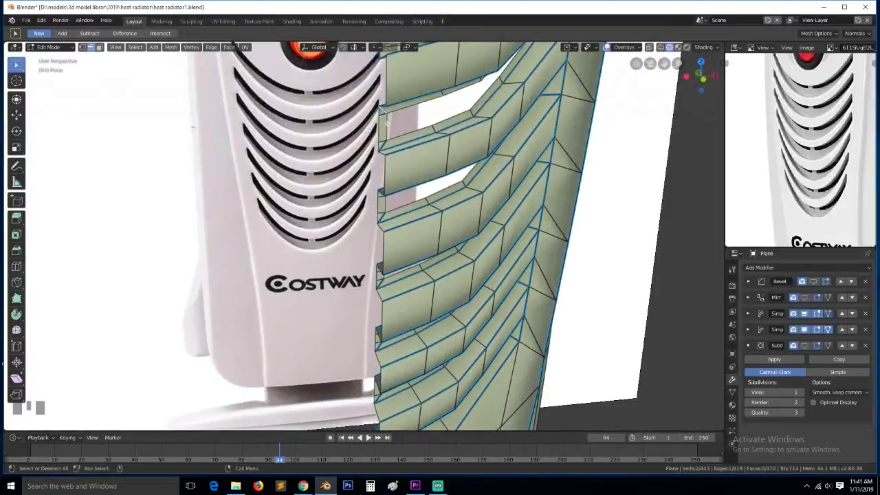
middle_click_drag(386, 110, 383, 141)
middle_click_drag(381, 211, 391, 316)
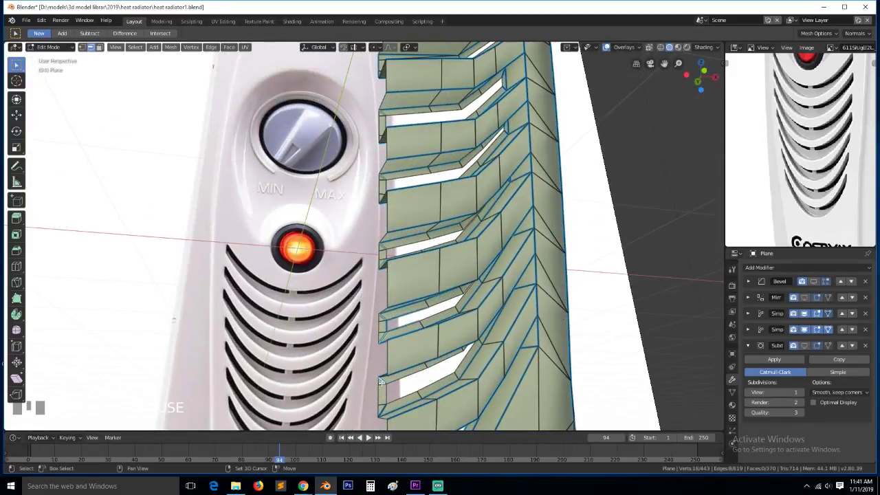
key("ctrl+x")
middle_click_drag(382, 410, 375, 389)
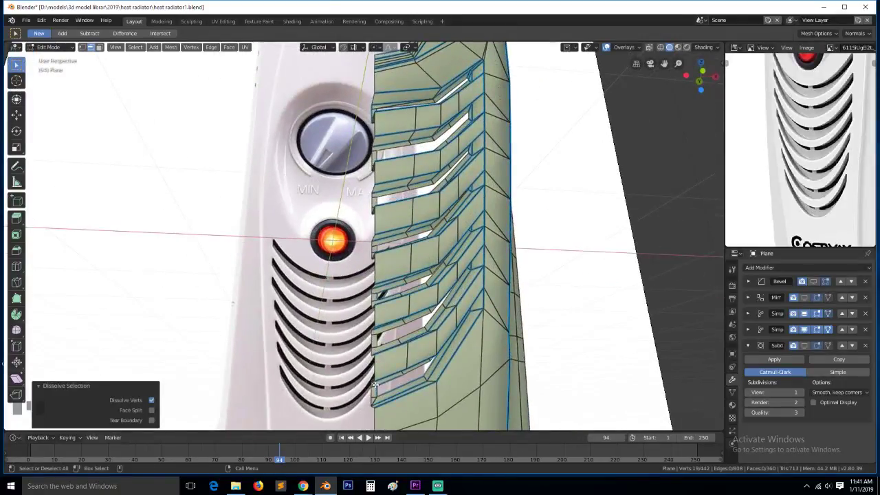
Show the Bevel, Mirror and Subdivision modifiers on the body in object mode, then save the file
key("Tab")
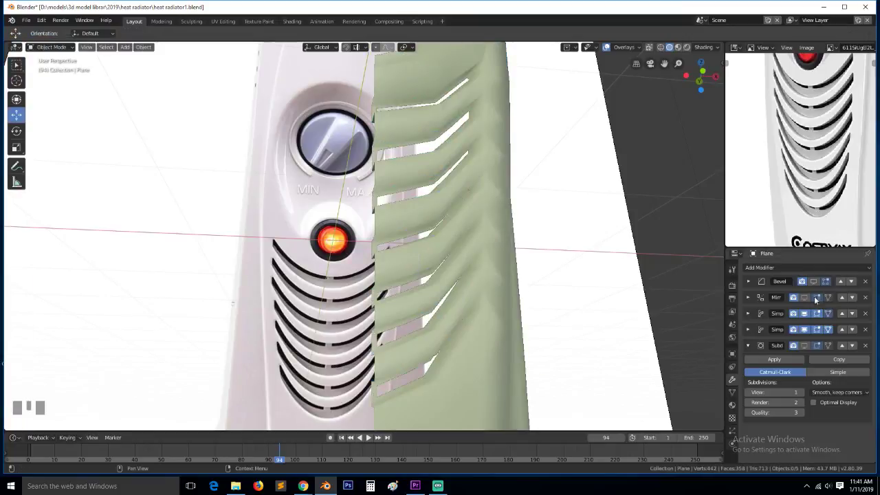
left_click(814, 282)
left_click(813, 298)
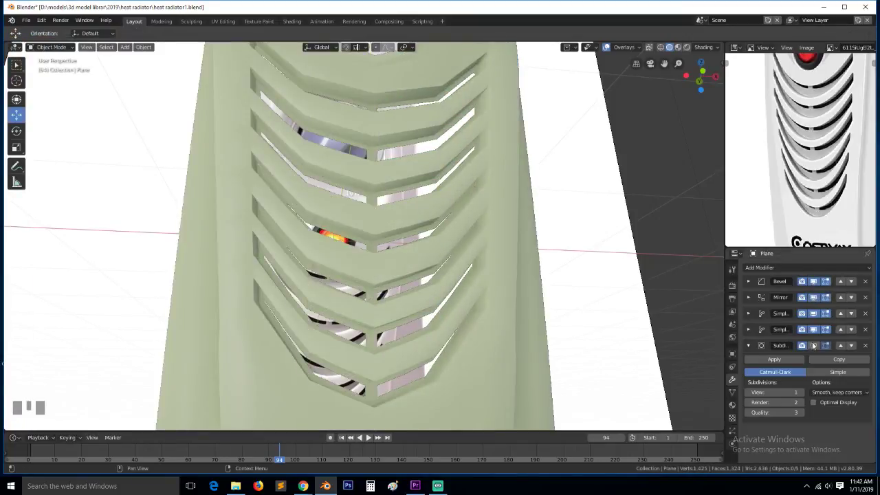
left_click(813, 345)
middle_click_drag(421, 301, 401, 253)
scroll(402, 241, "down", 2)
key("ctrl+s")
key("grave")
mouse_move(417, 214)
middle_mouse_down()
mouse_move(380, 206)
mouse_move(383, 184)
mouse_move(411, 199)
middle_mouse_up()
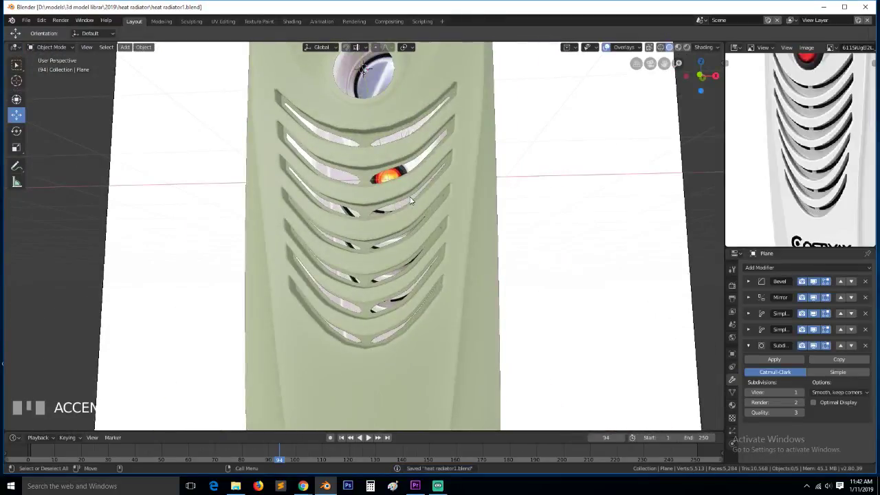
Hide the Subdivision and Bevel modifiers and select the edges at the upper and lower ends of the second slot's center divider
left_click(814, 345)
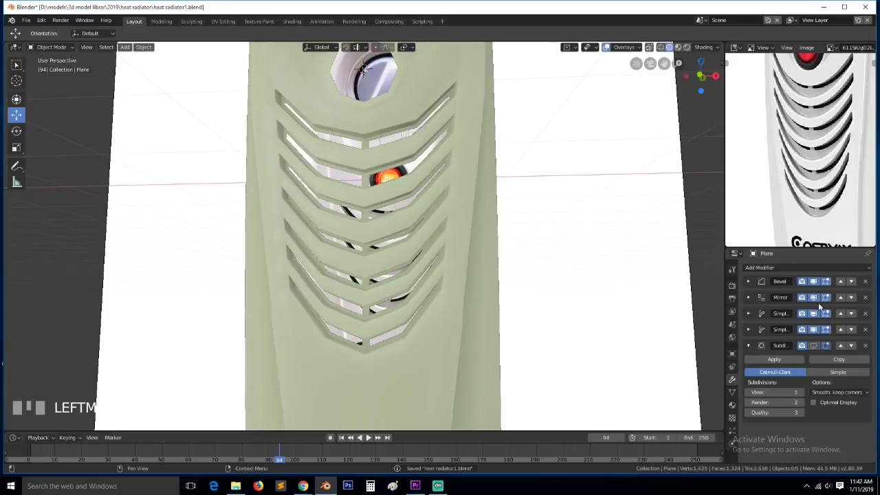
left_click(815, 282)
key("Tab")
mouse_move(370, 162)
middle_mouse_down()
mouse_move(416, 156)
mouse_move(368, 178)
mouse_move(374, 165)
middle_mouse_up()
scroll(416, 156, "up", 1)
scroll(416, 156, "up", 1)
scroll(372, 177, "up", 2)
left_click(373, 110, "alt")
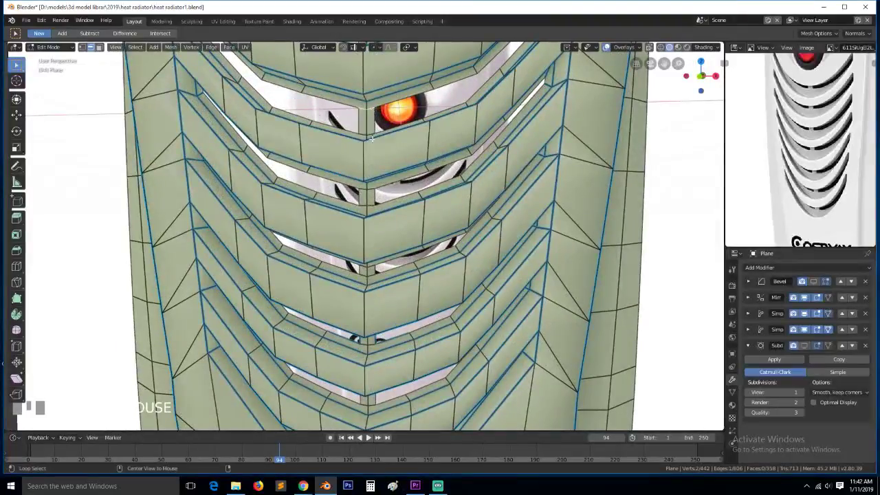
left_click(365, 136, "alt+shift")
key("ctrl+z")
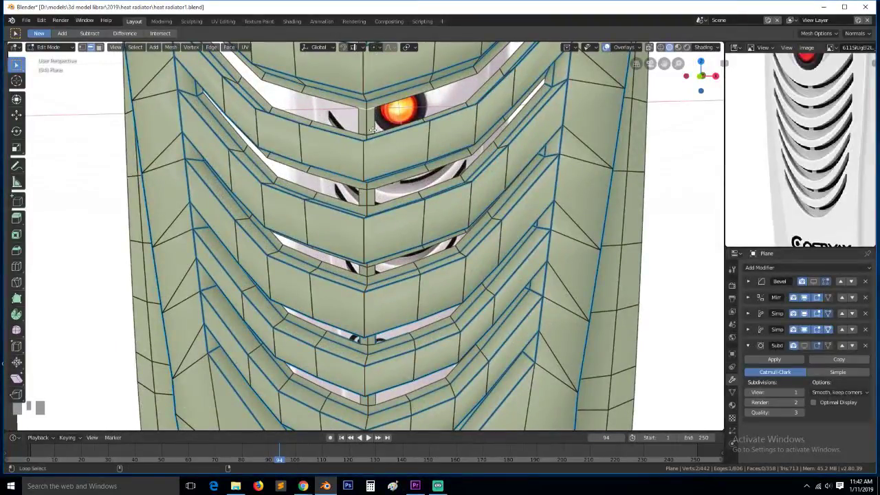
left_click(374, 132, "alt+shift")
key("ctrl+e")
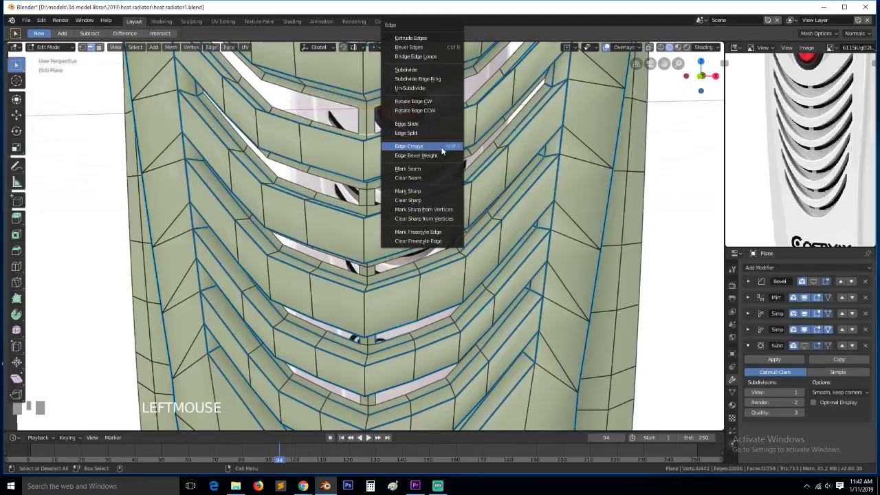
left_click(442, 148)
right_click(441, 149)
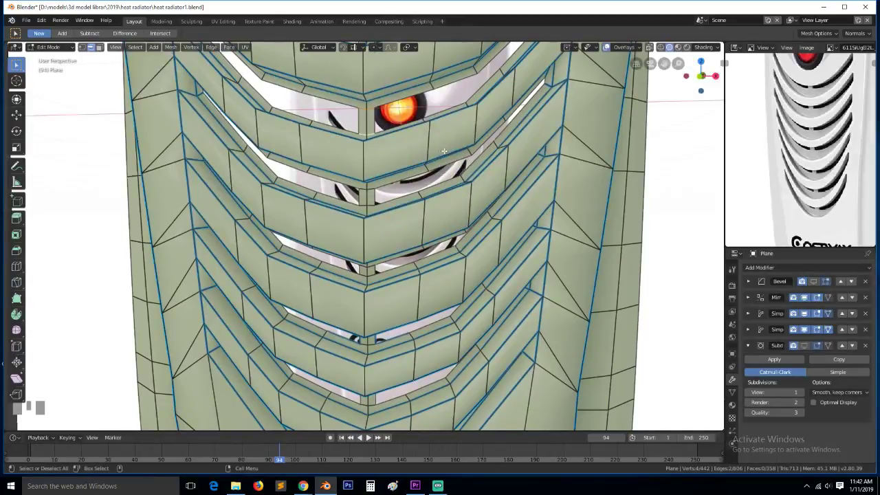
Set the bevel weight of the two selected divider edges to 1
key("ctrl+e")
left_click(447, 157)
key("1")
key("Return")
Show the Subdivision and Bevel modifiers, inspect the second slot's divider corners and resume editing the mesh
key("Tab")
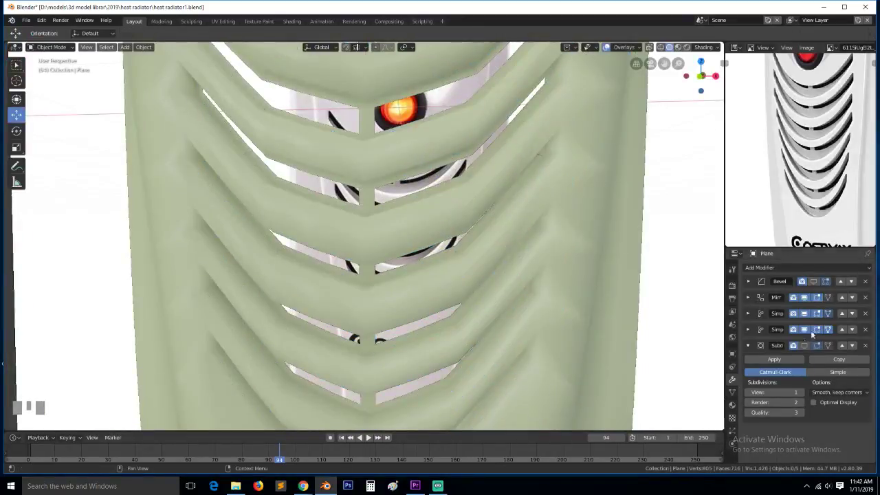
left_click(804, 345)
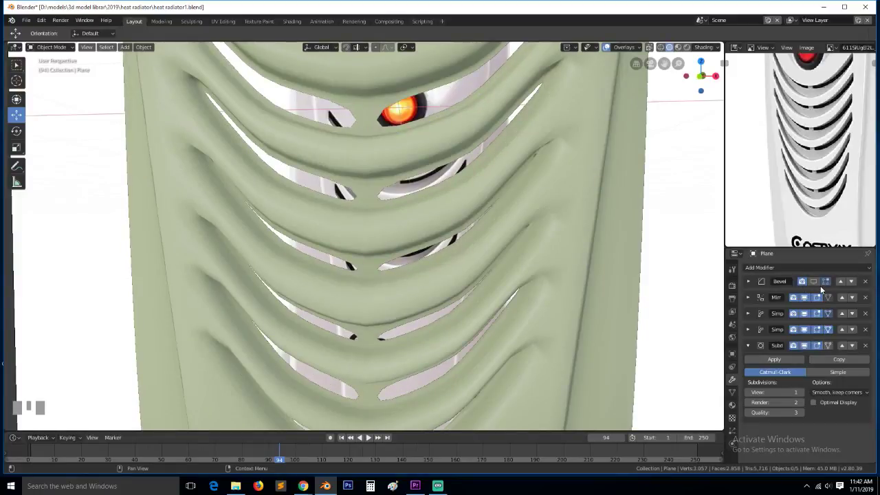
left_click(814, 284)
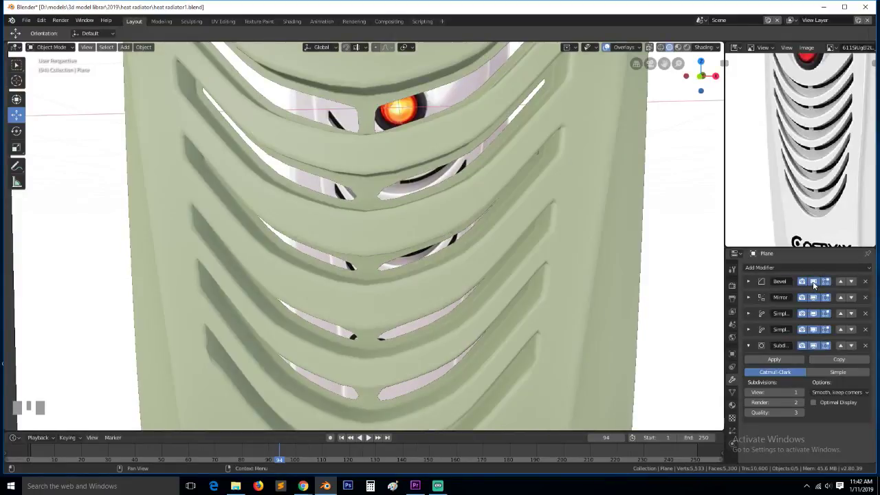
key("grave")
middle_click_drag(436, 239, 370, 113)
scroll(375, 134, "down", 2)
scroll(377, 142, "down", 3)
key("grave")
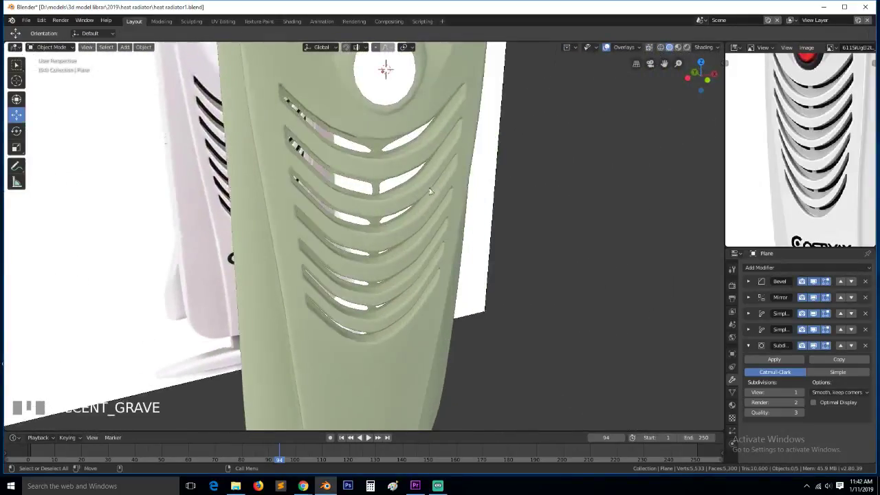
scroll(409, 191, "up", 3)
key("Tab")
key("grave")
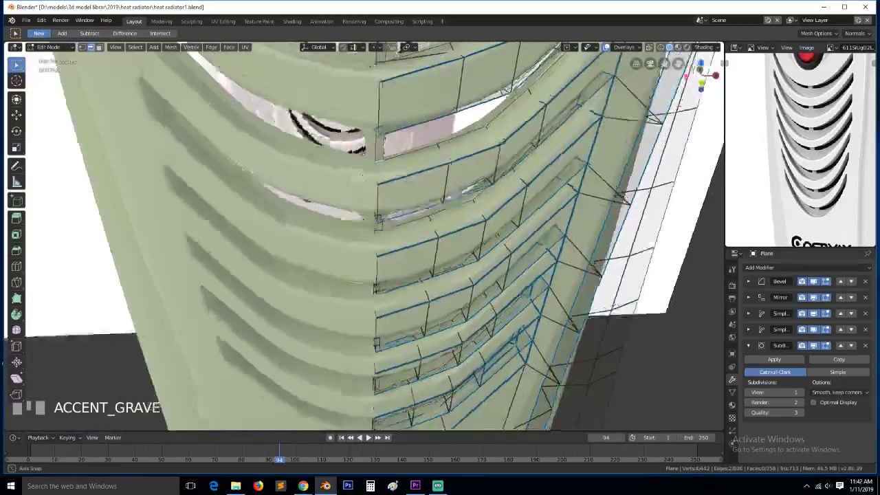
key("g")
key("g")
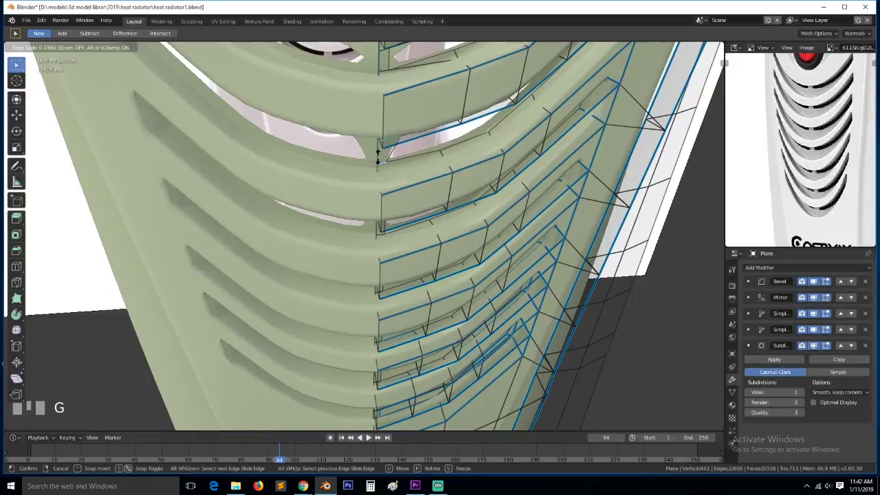
right_click(378, 157)
Clear the selection and try to connect two vertices at the second slot's center divider
key("grave")
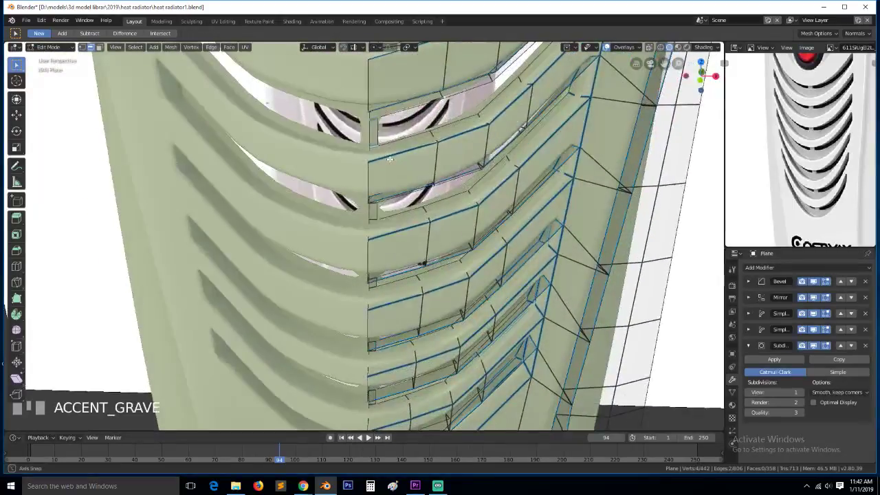
middle_click_drag(392, 163, 405, 173)
scroll(410, 184, "down", 1)
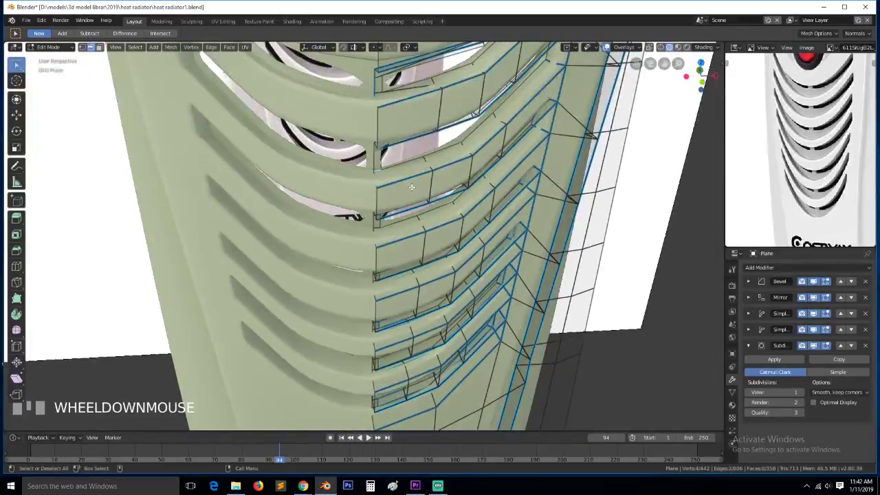
key("alt+a")
scroll(389, 173, "up", 1)
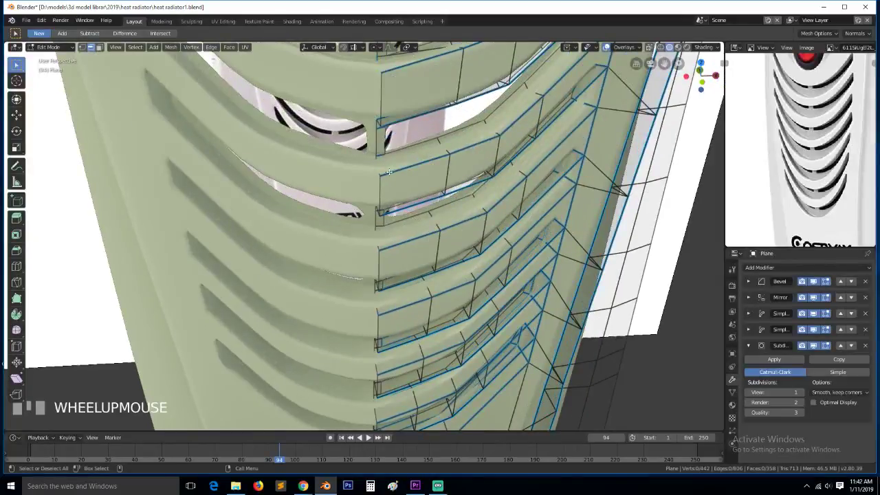
key("1")
left_click(382, 142)
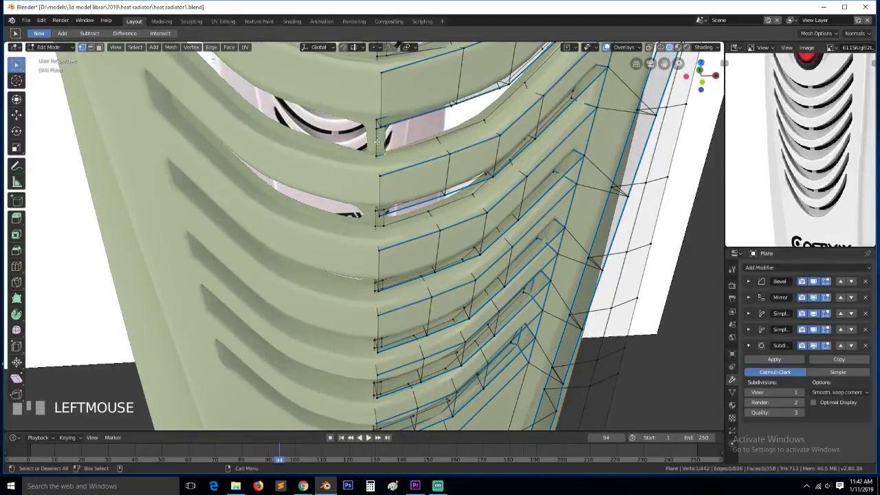
left_click(378, 133, "shift")
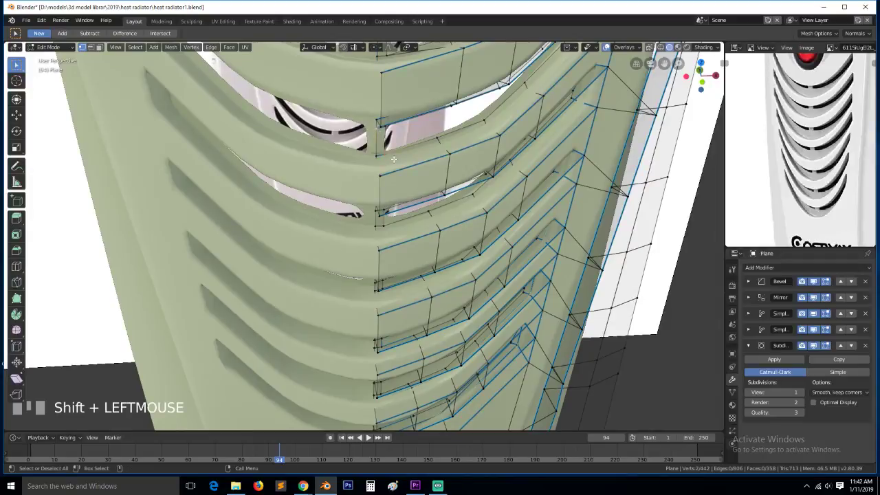
key("j")
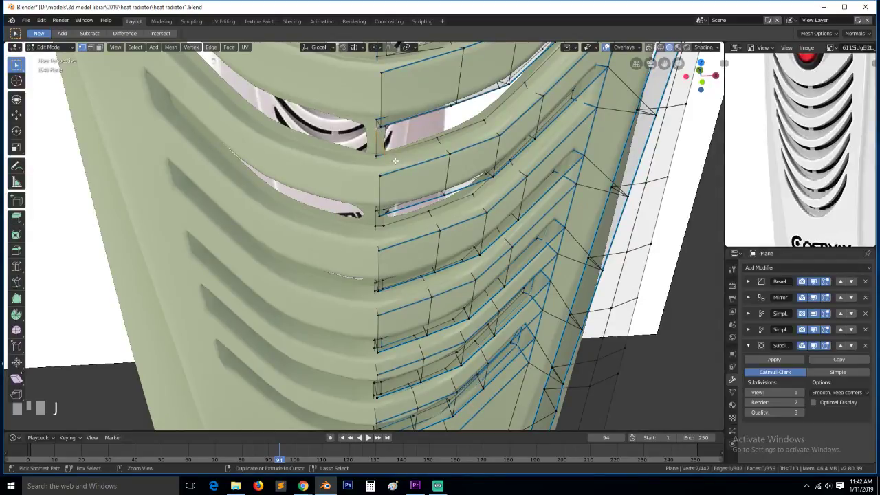
key("ctrl+z")
Connect the vertex at the divider's lower corner to the next vertex along the slot's lower edge
left_click(390, 157)
left_click(438, 149, "shift")
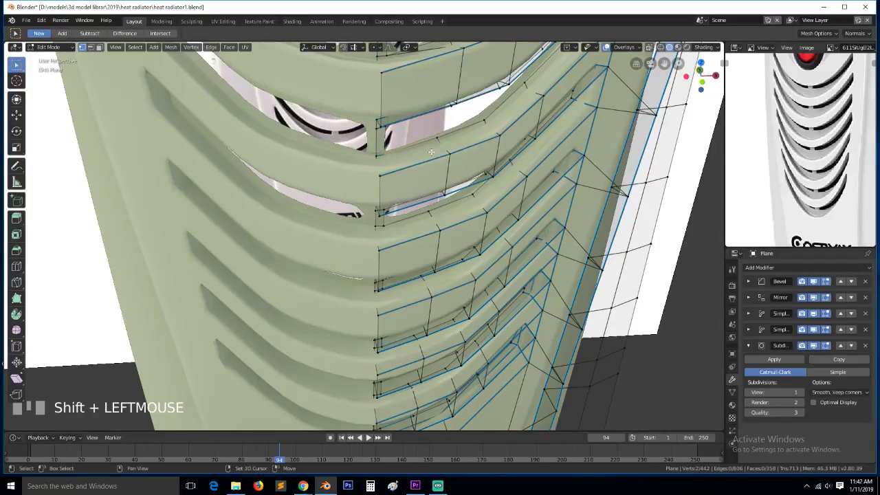
key("j")
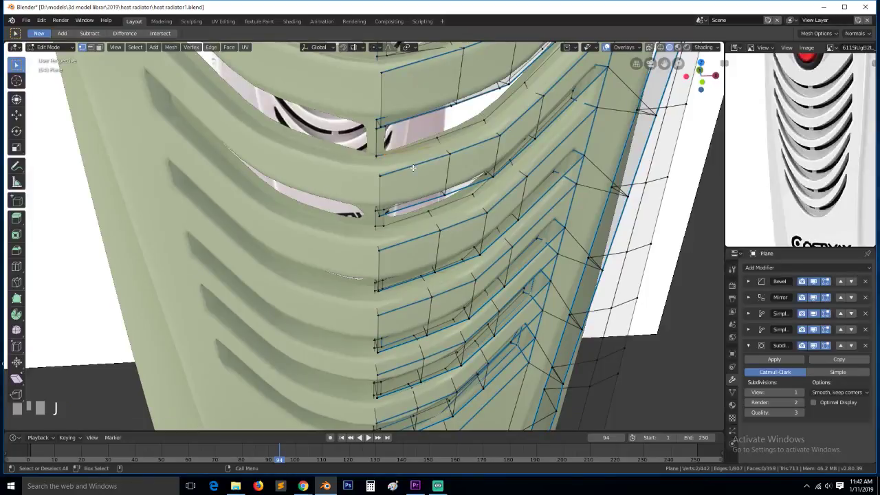
Return to object mode, inspect the vents and hide the Subdivision and Bevel modifiers
key("Tab")
middle_click_drag(406, 245, 443, 238)
scroll(444, 238, "down", 5)
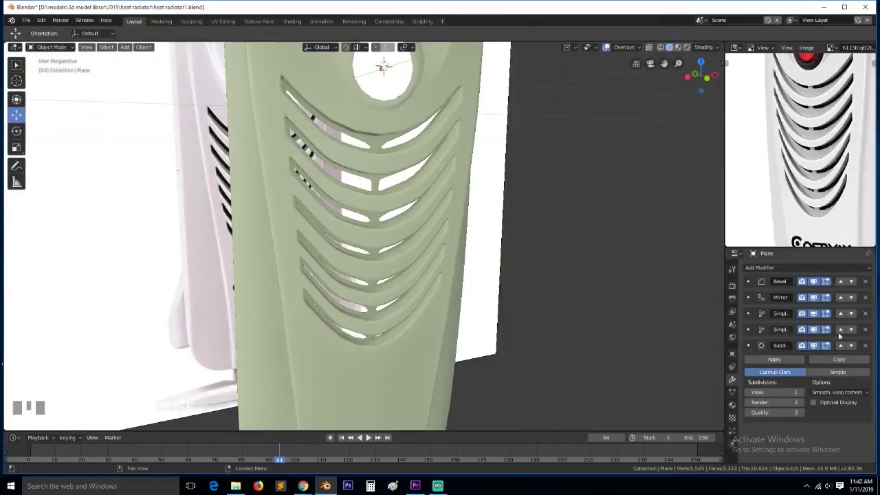
left_click(814, 347)
left_click(815, 282)
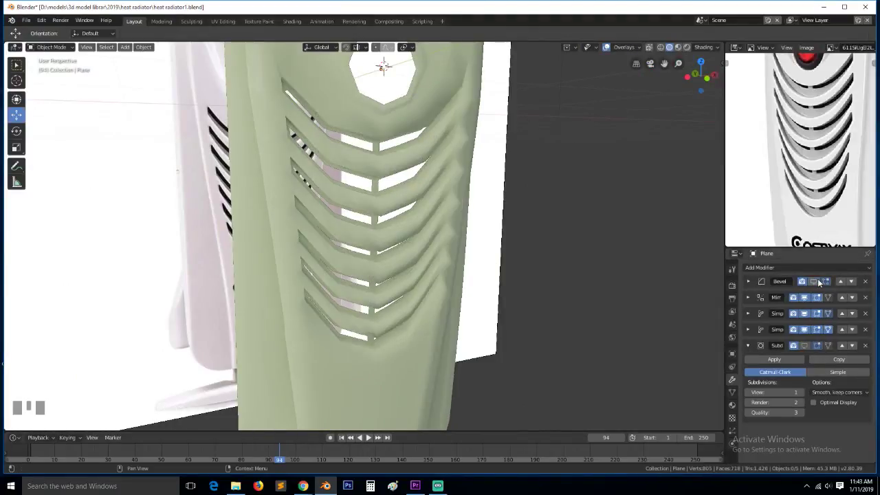
Resume editing the mesh in edge selection and set the bevel weight to 1 on two edges at an upper slot's center divider
key("Tab")
scroll(484, 212, "up", 3)
key("grave")
key("2")
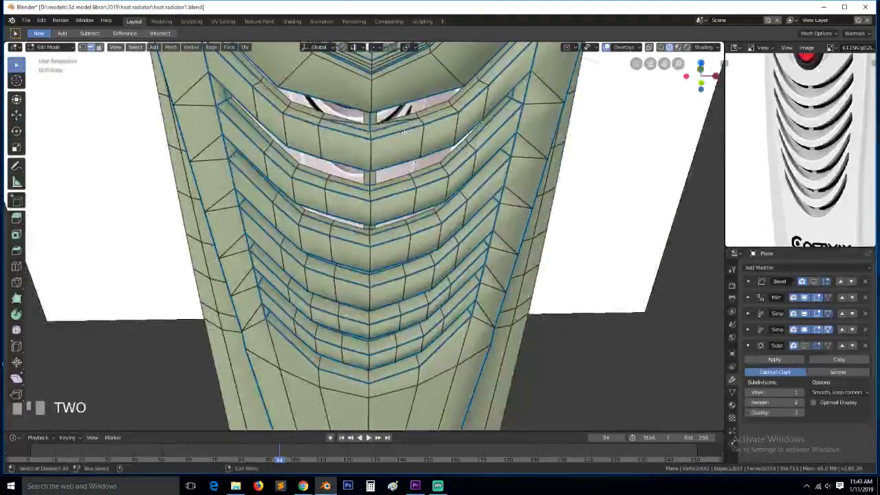
key("grave")
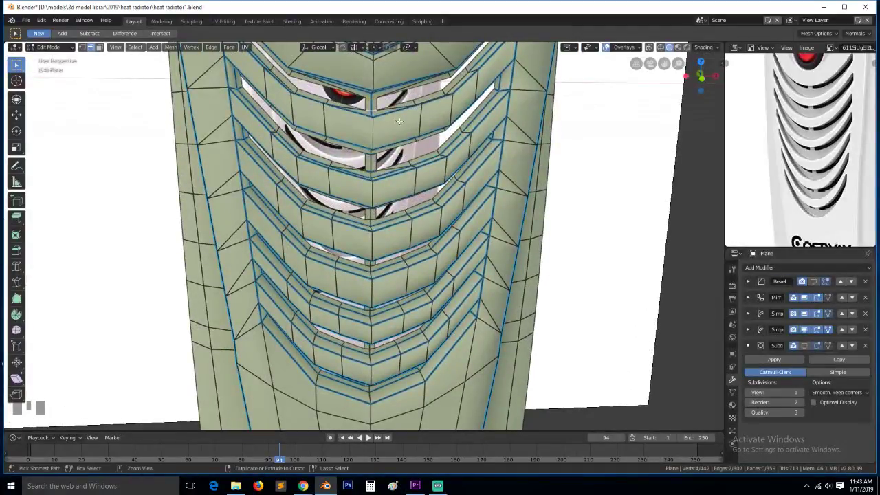
key("ctrl+e")
left_click(398, 151)
left_click(398, 148)
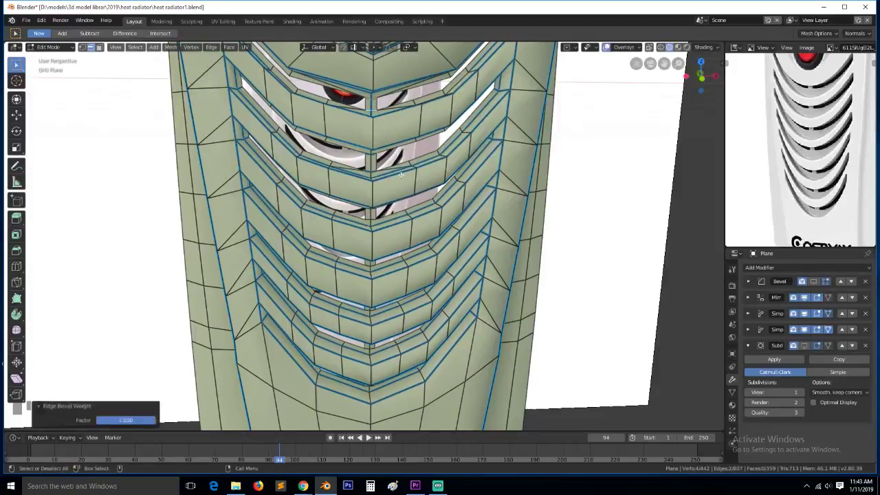
Select the matching center divider edges in the remaining lower vent slots and set their bevel weight to 1
scroll(405, 222, "up", 4)
left_click(381, 181)
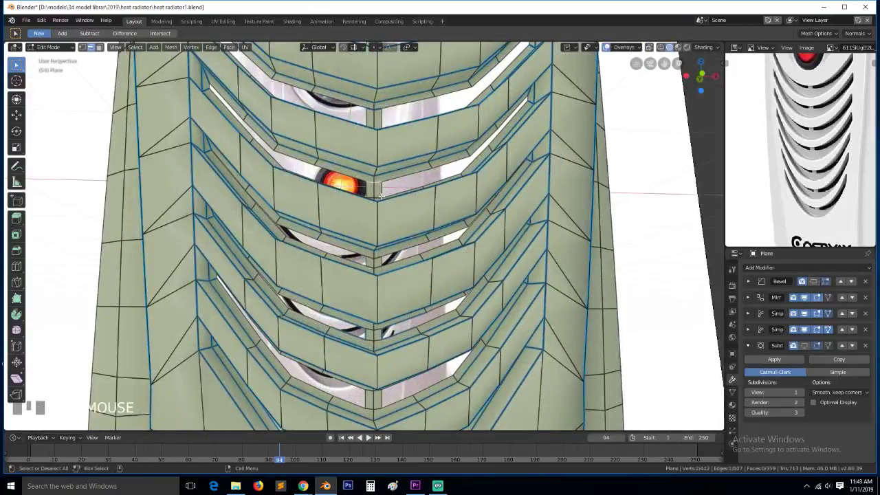
left_click(381, 197, "shift")
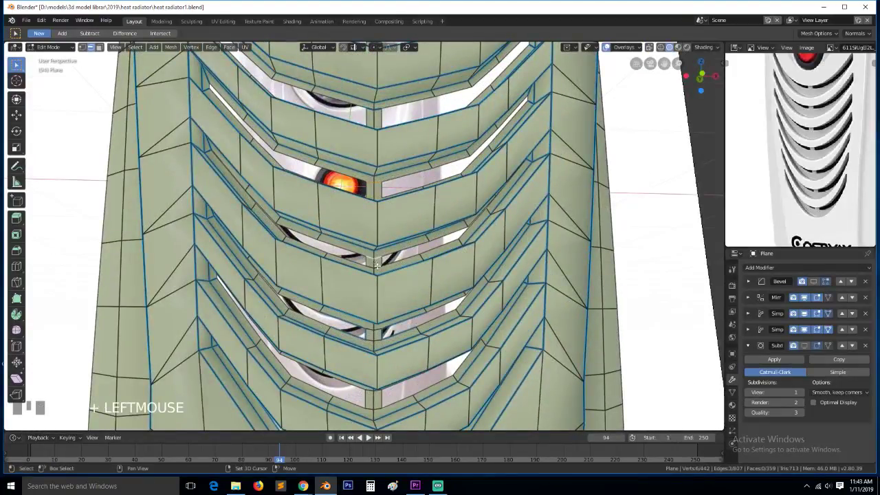
key("grave")
left_click(376, 394, "shift")
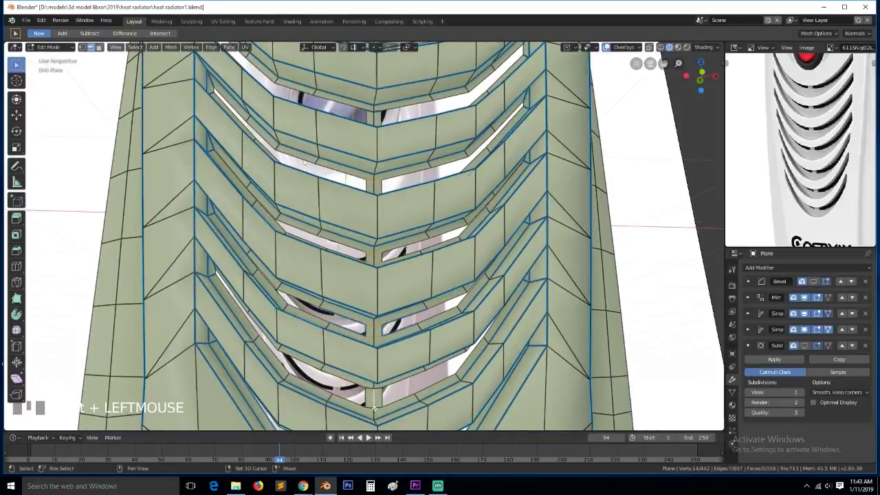
left_click(377, 394, "shift")
scroll(385, 385, "down", 2)
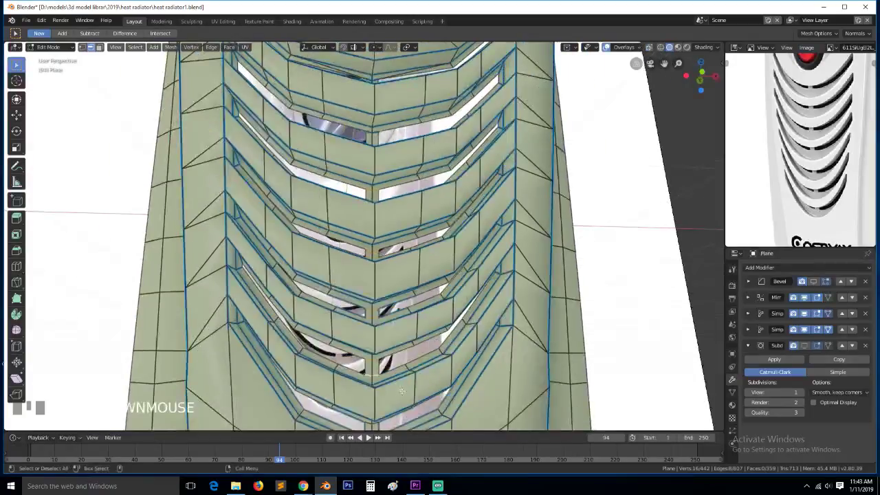
key("grave")
scroll(397, 379, "down", 1)
key("grave")
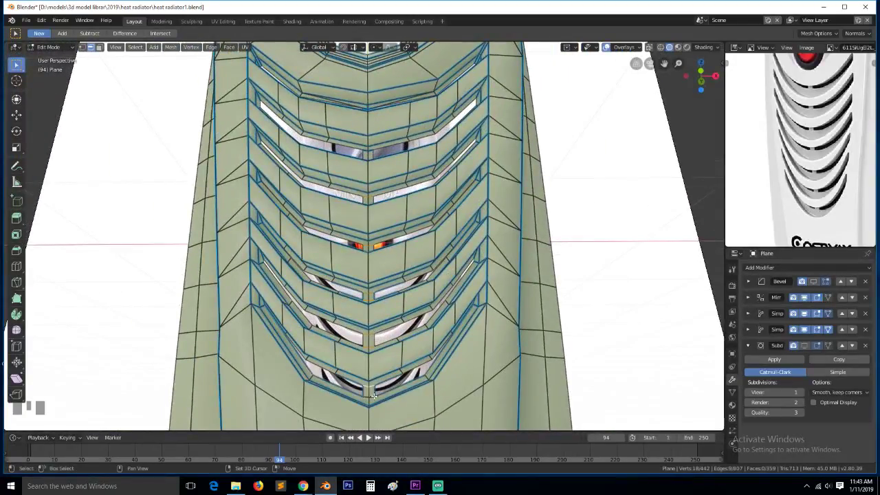
key("ctrl+e")
left_click(441, 380)
type("1")
key("Return")
Return to object mode, show the Bevel and Subdivision modifiers and examine the vent slots on the whole body
key("Tab")
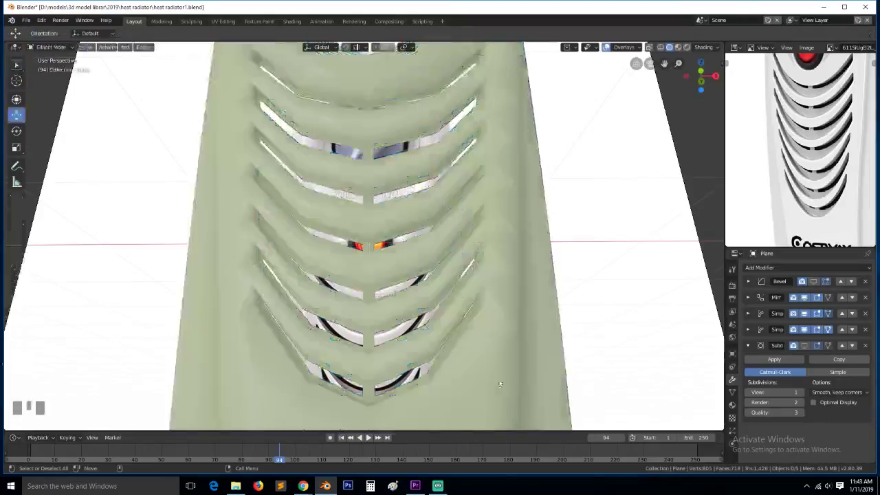
left_click(815, 281)
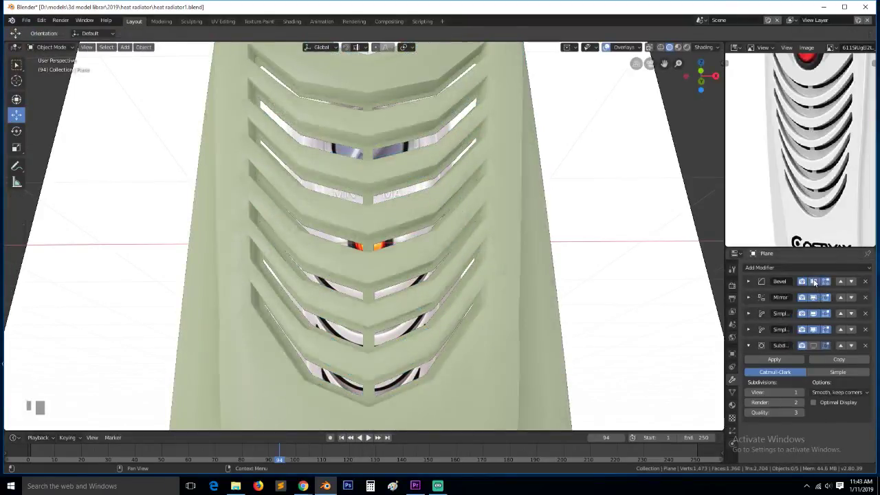
left_click(817, 346)
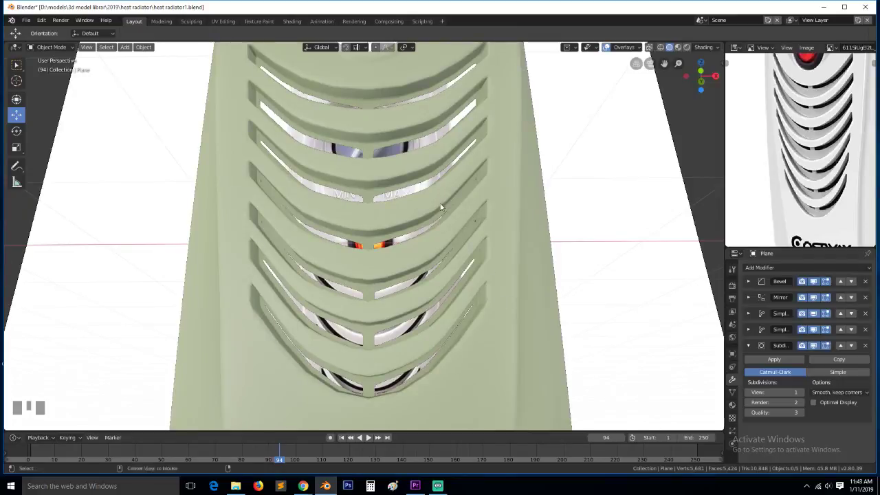
middle_click_drag(442, 197, 411, 235)
scroll(447, 233, "down", 3)
key("grave")
scroll(411, 234, "down", 4)
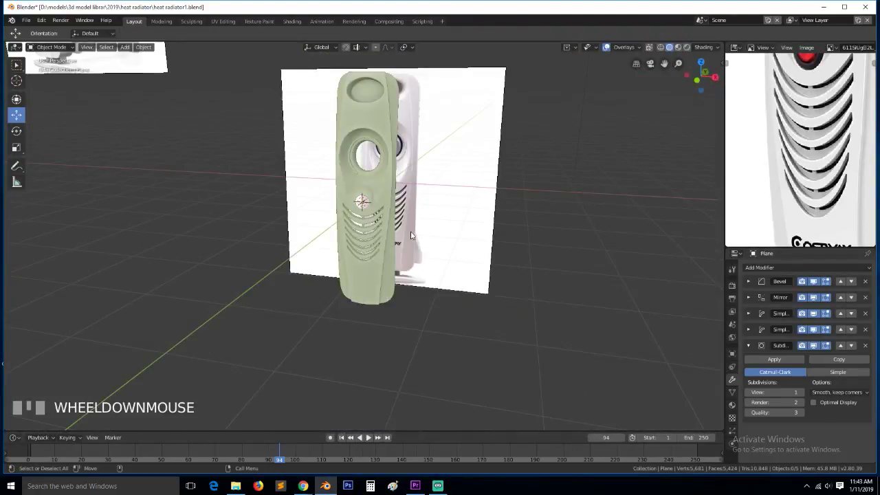
Save the file and compare the vent slots with the reference image from the front
key("KP_1")
scroll(410, 235, "up", 4)
key("ctrl+s")
scroll(426, 229, "up", 2)
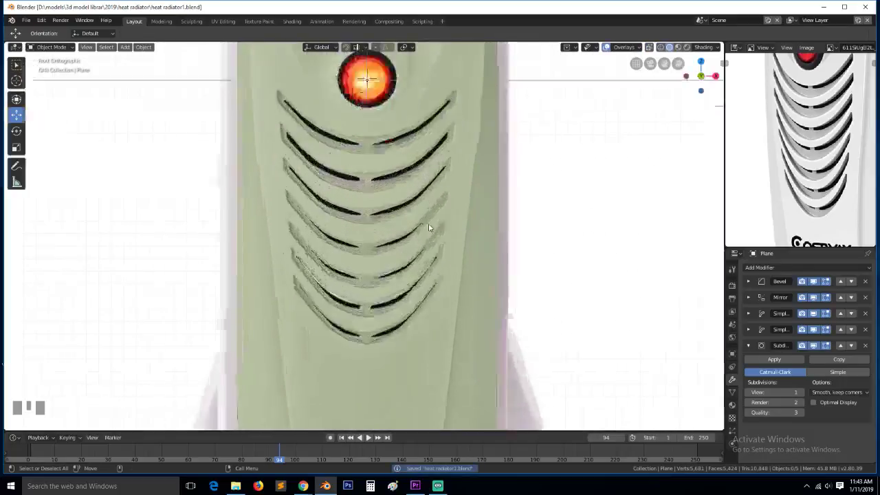
scroll(429, 223, "up", 1)
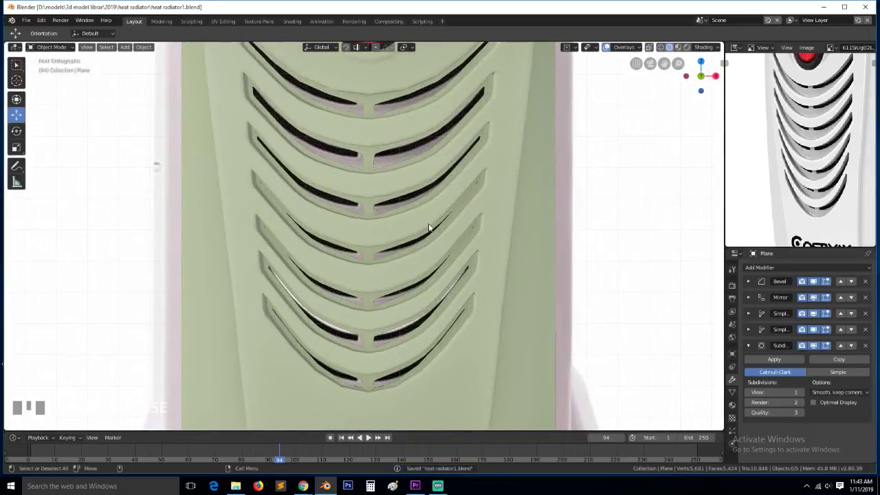
scroll(433, 222, "up", 1)
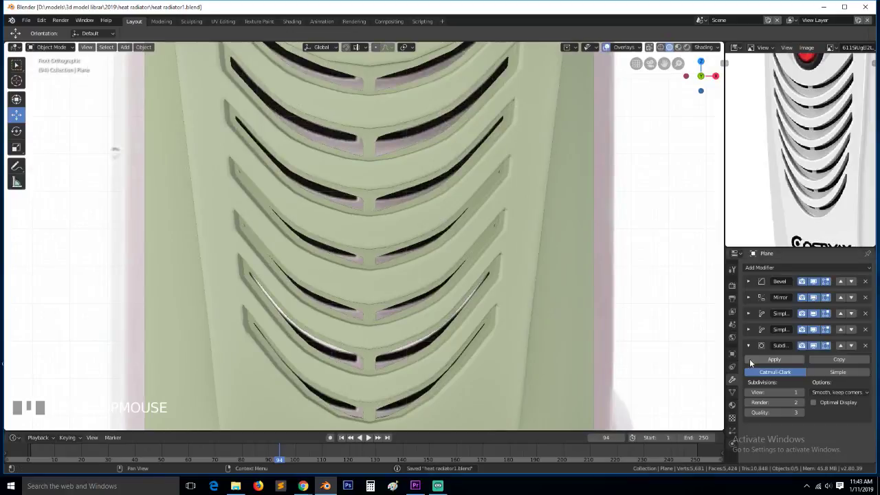
Hide the Subdivision and Bevel modifiers, and raise the lower edge of the second slot's center divider along Z
left_click(814, 345)
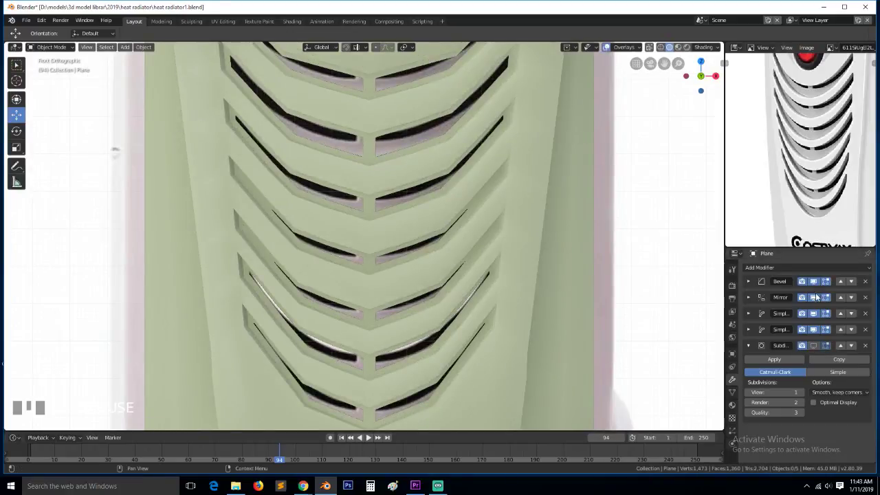
left_click(814, 282)
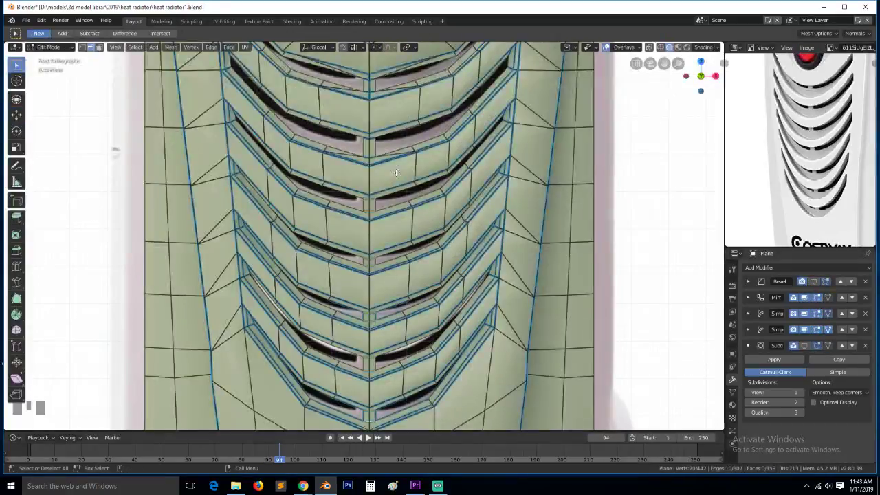
key("Tab")
left_click(369, 157, "alt")
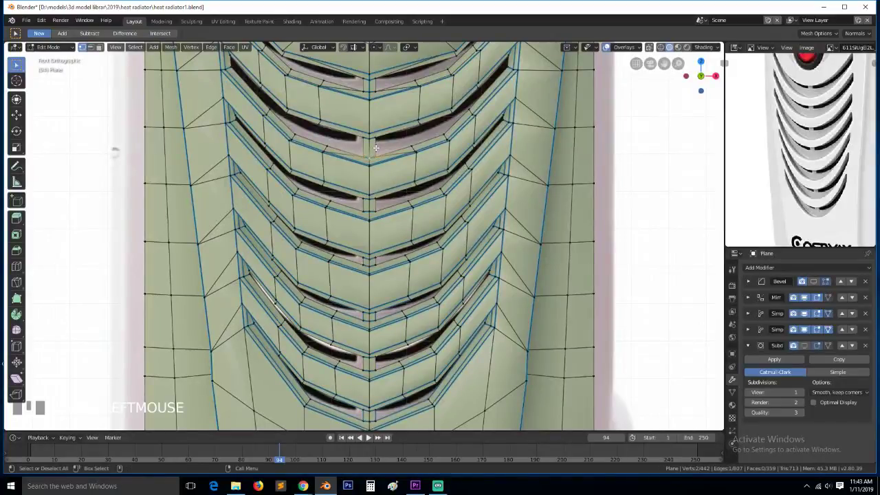
key("g")
key("z")
left_click(374, 141)
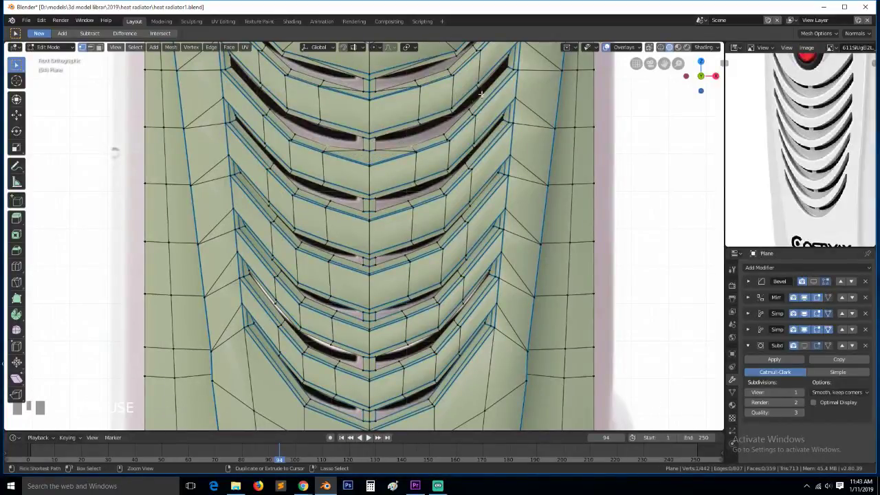
Move the vertex path along the second slot's lower edge in Z and adjust its outer vertex to follow the reference slot
left_click(470, 122, "ctrl")
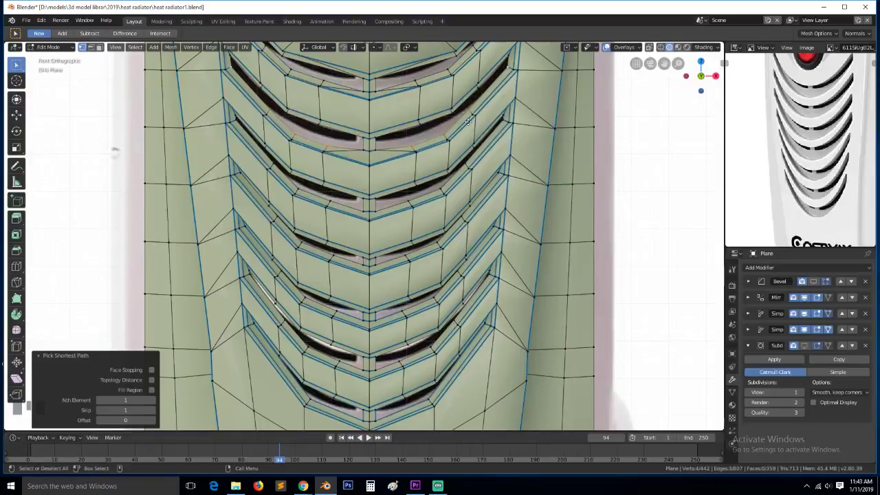
key("g")
key("z")
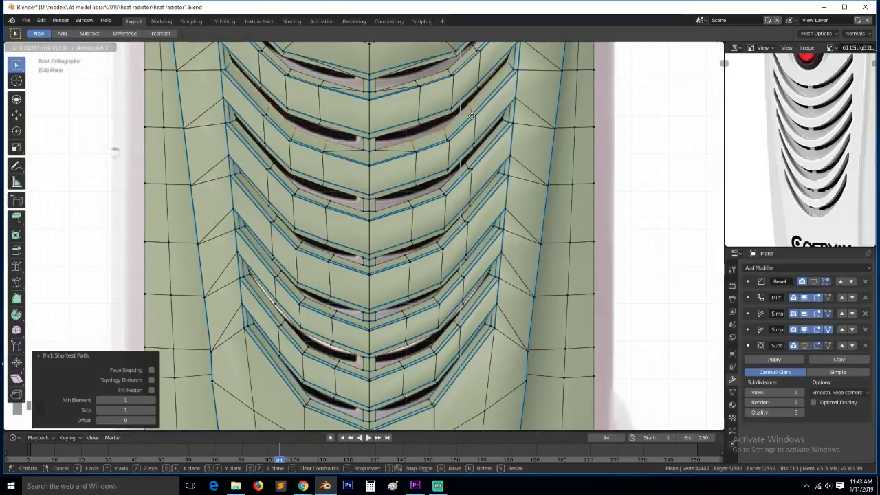
left_click(472, 117)
left_click(475, 107)
key("g")
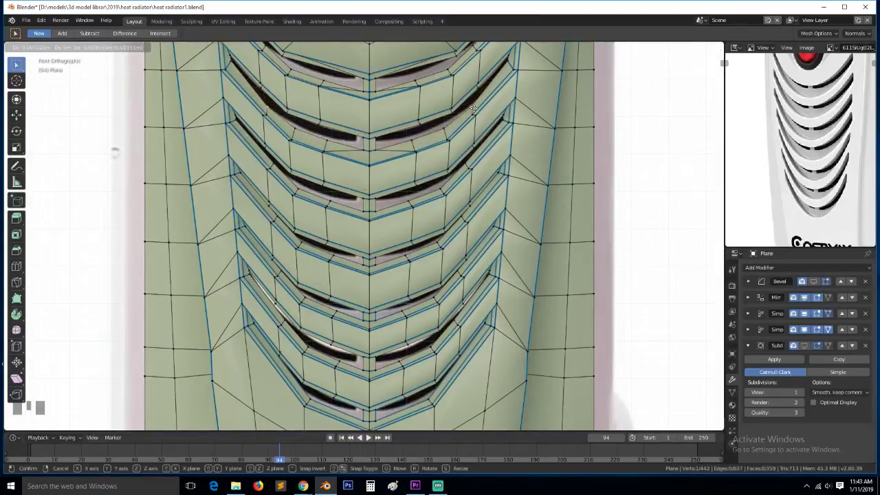
left_click(477, 112)
Raise the lower vertices around the second slot's center divider by 0.00857 m along Z, clear the selection and save the file
left_click(411, 137)
left_click(364, 152, "ctrl")
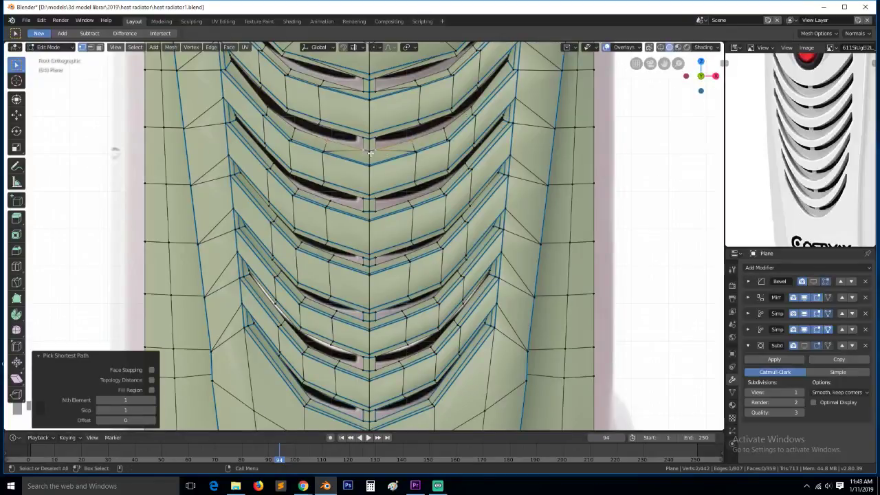
left_click(369, 153, "shift")
key("g")
key("z")
left_click(369, 147)
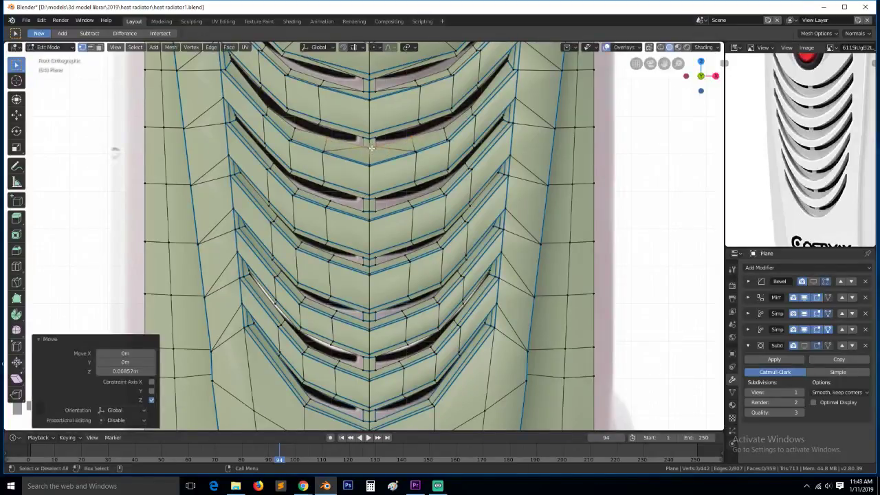
key("alt+a")
key("ctrl+s")
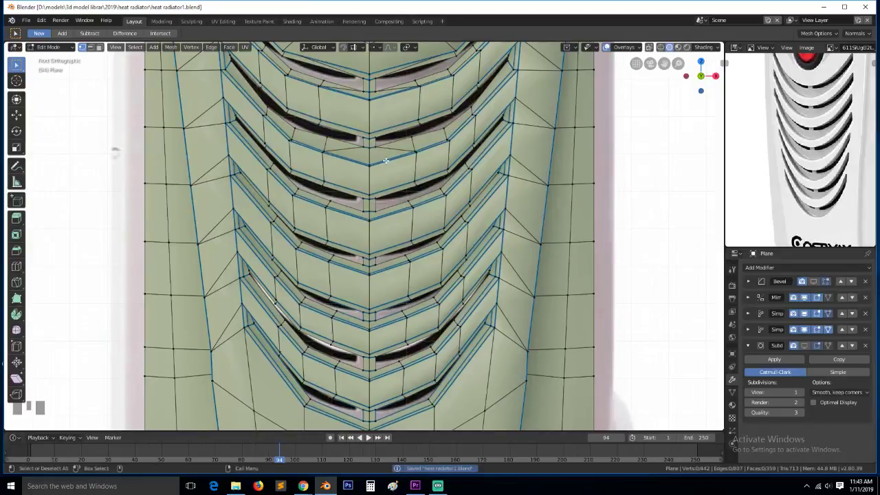
Raise the lower vertices at the first slot's center divider to match the reference and clear the selection
left_click(412, 80, "ctrl")
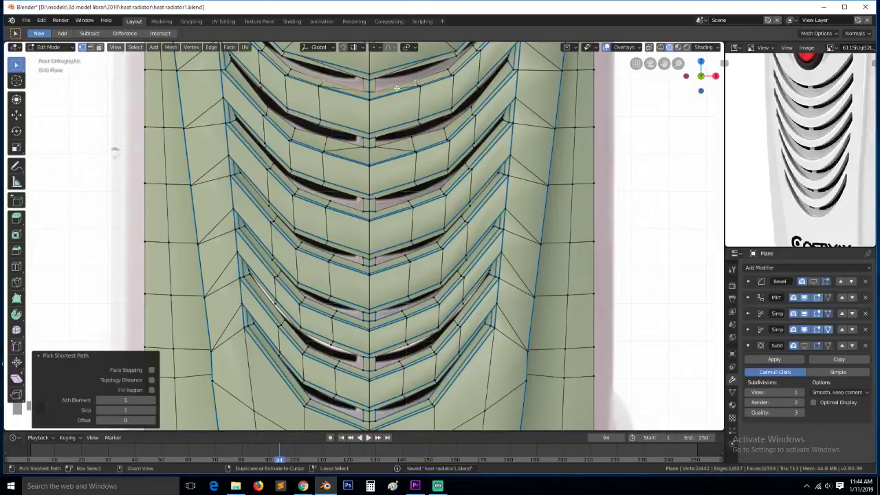
left_click(372, 94, "shift")
key("g")
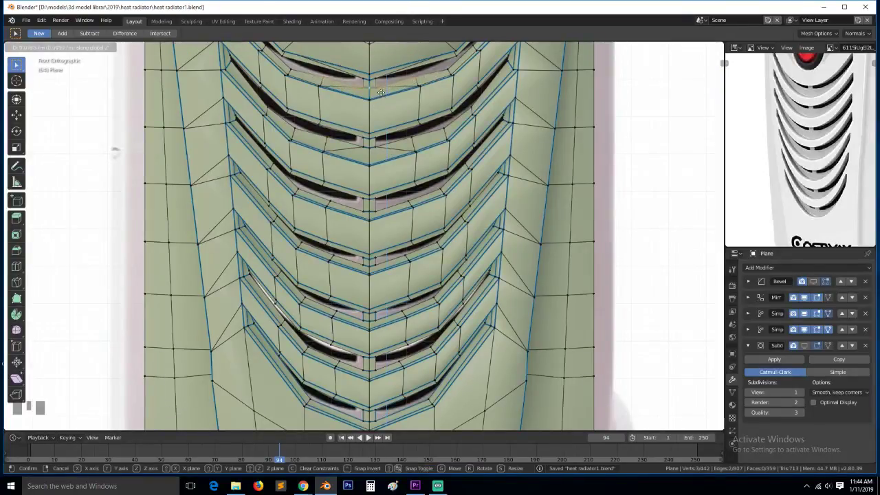
left_click(441, 73)
key("alt+a")
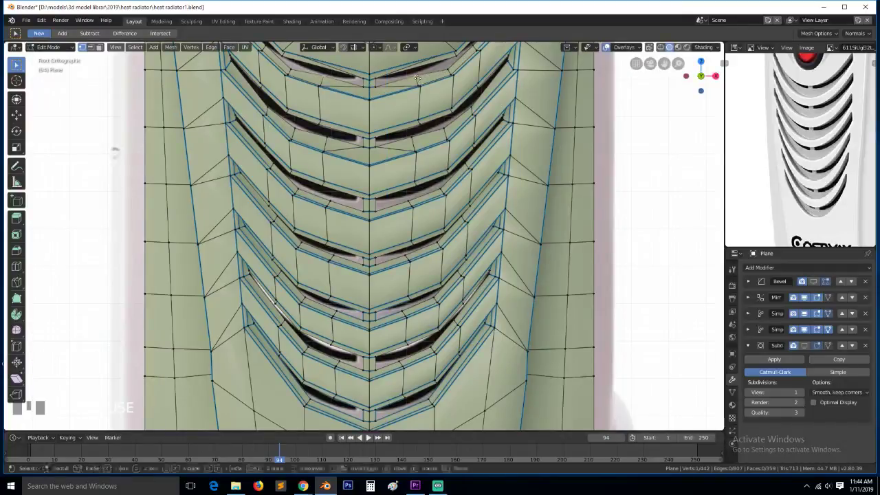
key("alt+a")
Return to object mode, save the file and show the Bevel and Subdivision modifiers in the front view
key("Tab")
scroll(458, 199, "down", 5)
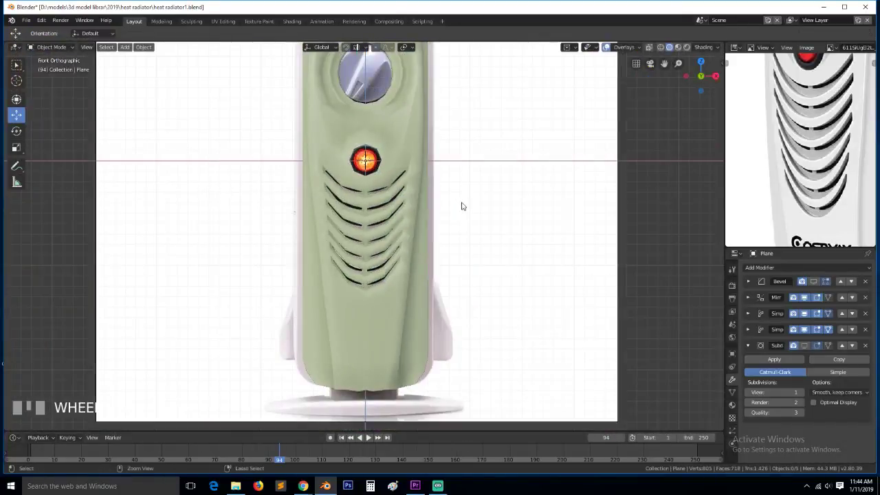
key("ctrl+s")
key("grave")
middle_click_drag(481, 224, 402, 277)
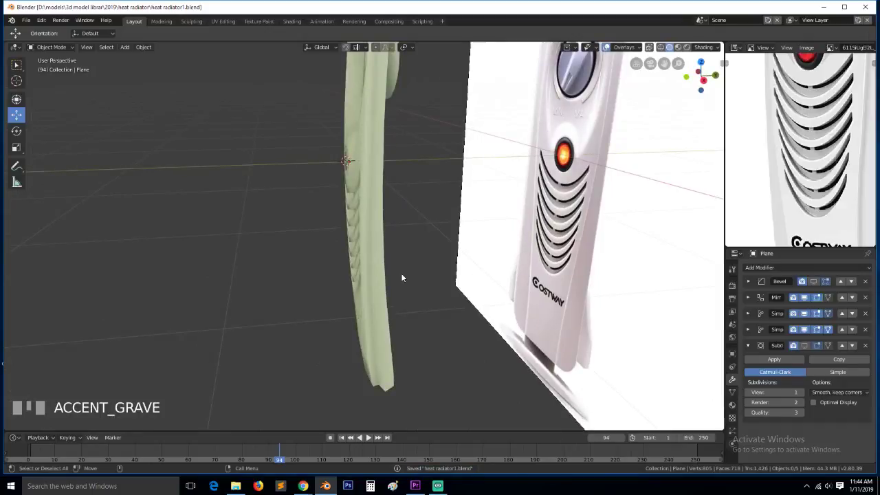
key("KP_3")
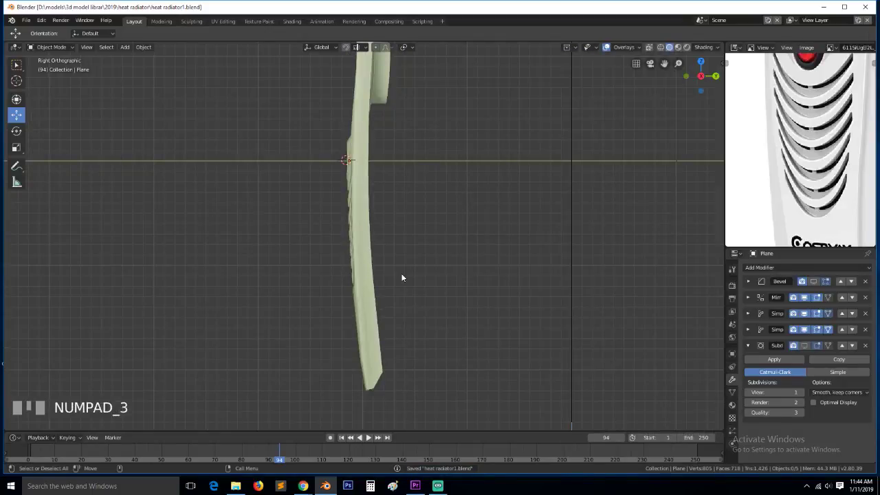
key("KP_1")
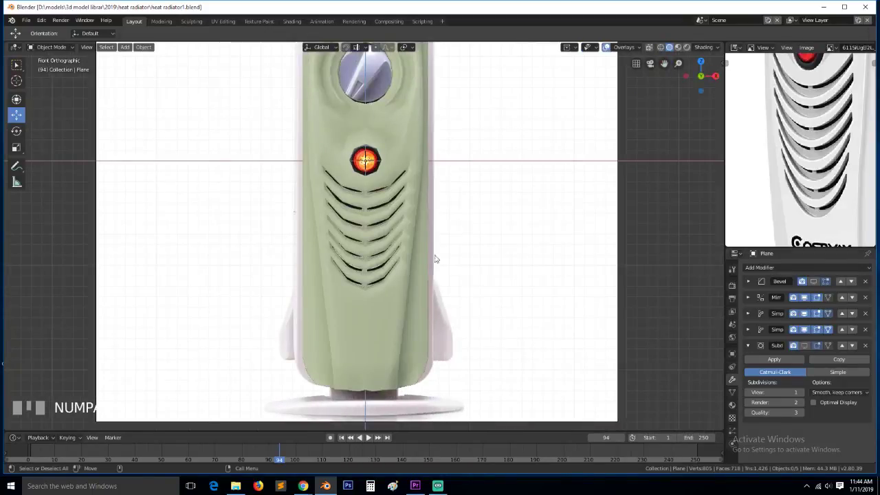
left_click(814, 281)
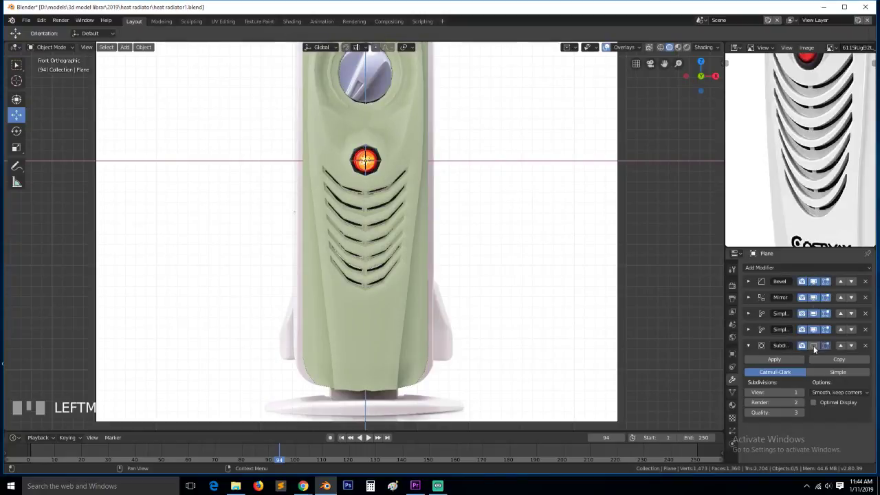
left_click(814, 345)
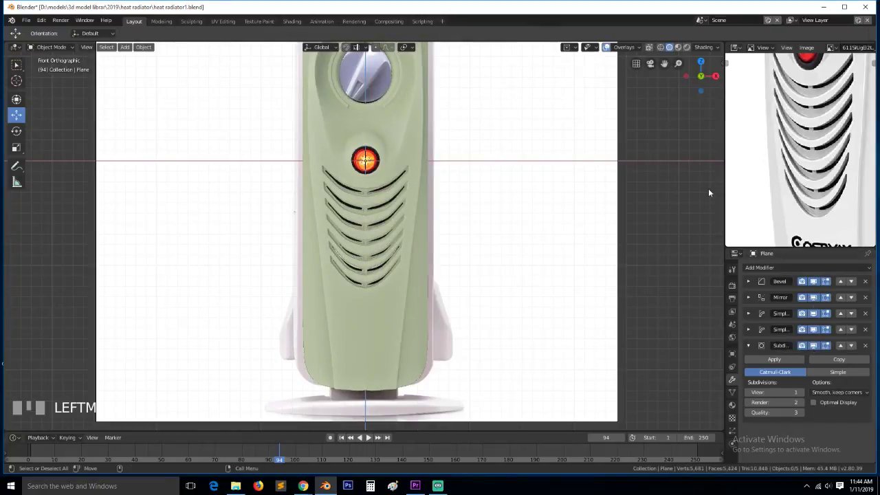
Examine the radiator's side fins and feet in the reference image and compare the body's overall shape
scroll(708, 189, "down", 5)
scroll(711, 185, "up", 3)
scroll(777, 155, "down", 3)
middle_click_drag(781, 151, 844, 162)
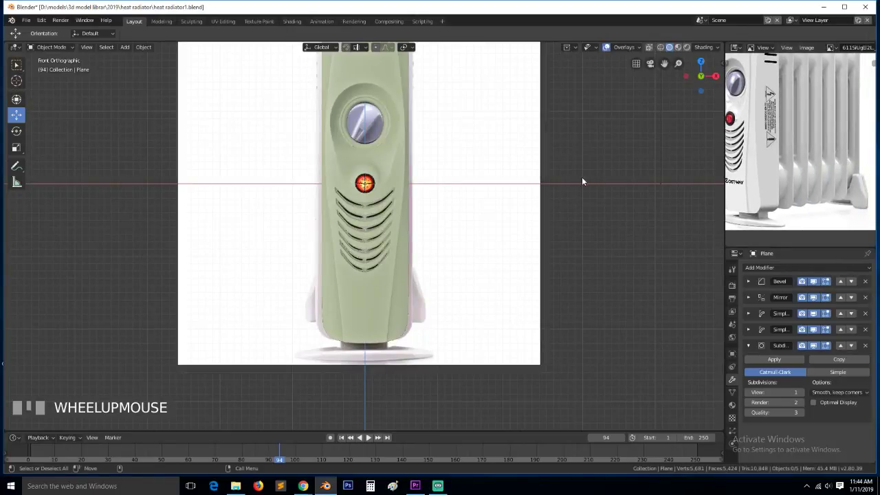
Select the radiator body and turn off the viewport display of its Bevel and Subdivision modifiers in the right side view
middle_click_drag(765, 125, 801, 171)
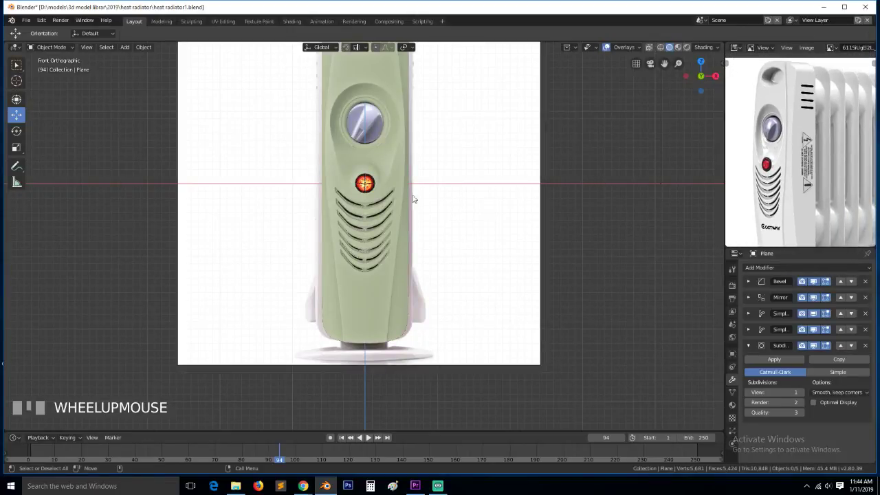
scroll(393, 213, "down", 3)
scroll(393, 215, "up", 4)
left_click(372, 235)
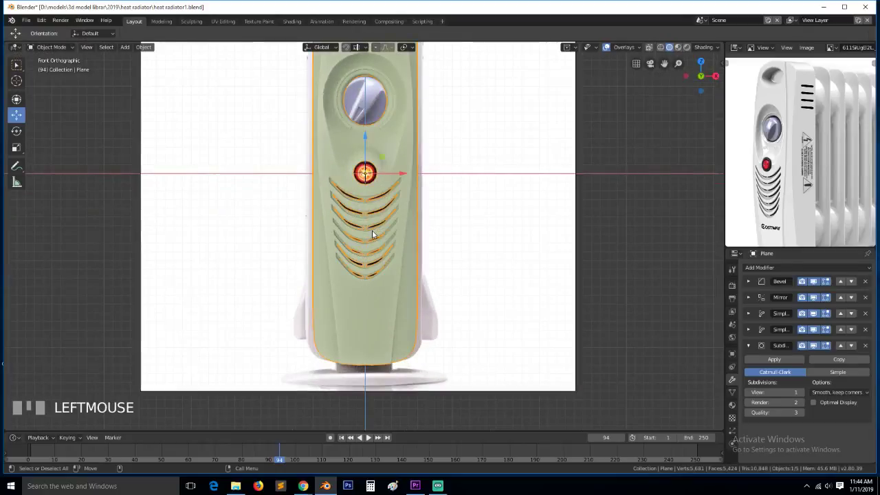
key("KP_3")
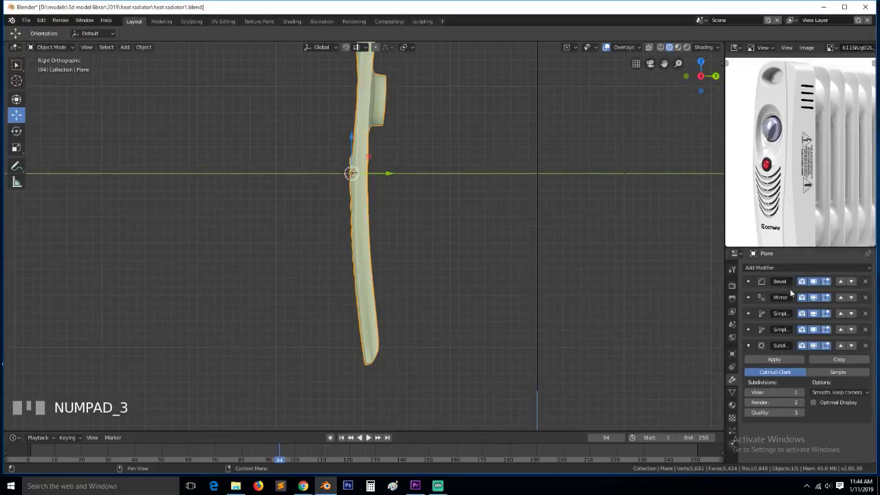
scroll(403, 192, "down", 2)
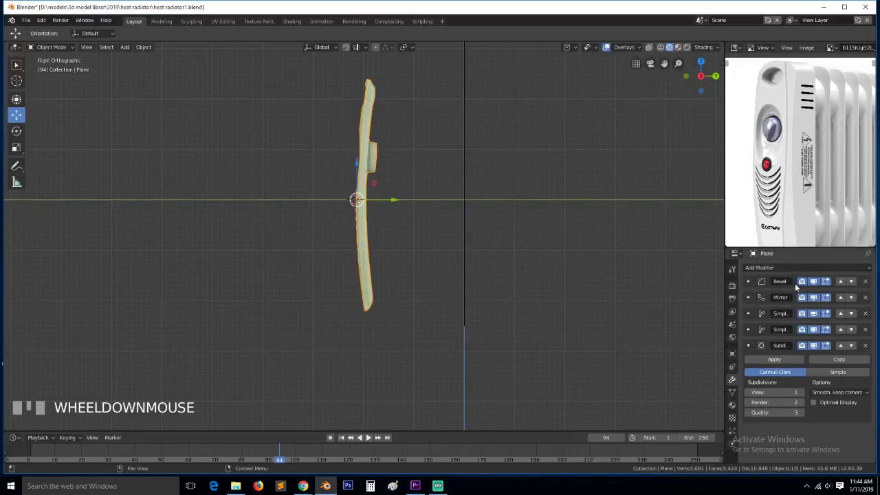
left_click(814, 281)
left_click(807, 346)
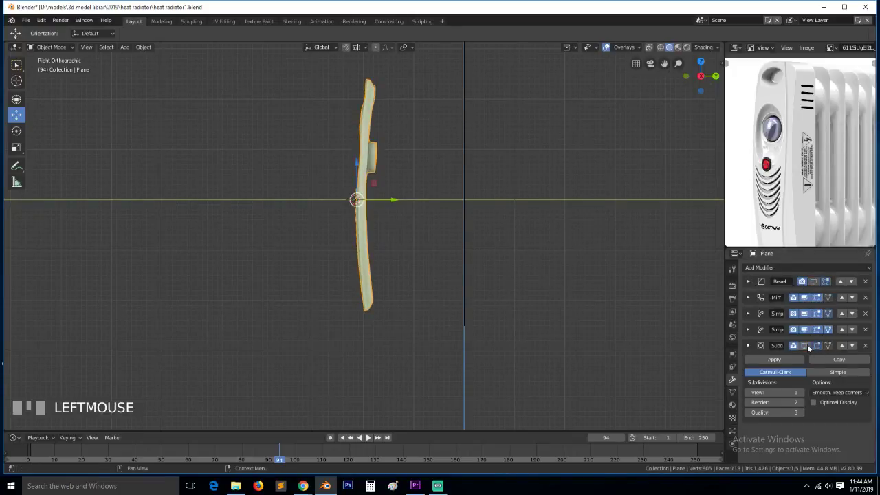
Apply both Simple Deform bend modifiers to the radiator body
left_click(749, 313)
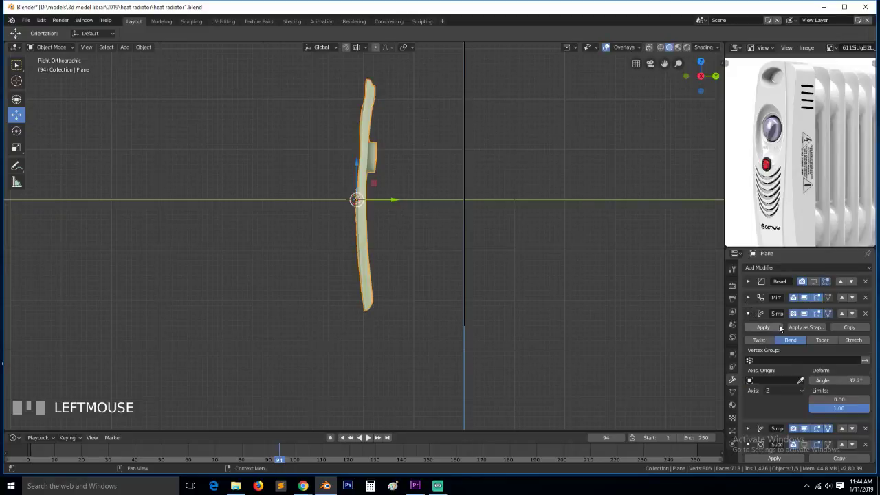
left_click(771, 326)
left_click(749, 313)
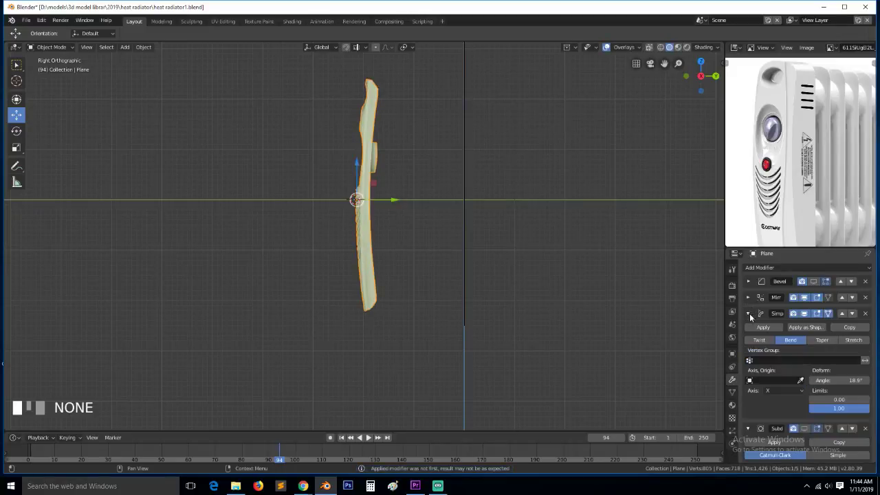
left_click(757, 326)
Extrude the two rear edges at the top of the body 0.165 m along Y in the top view
key("grave")
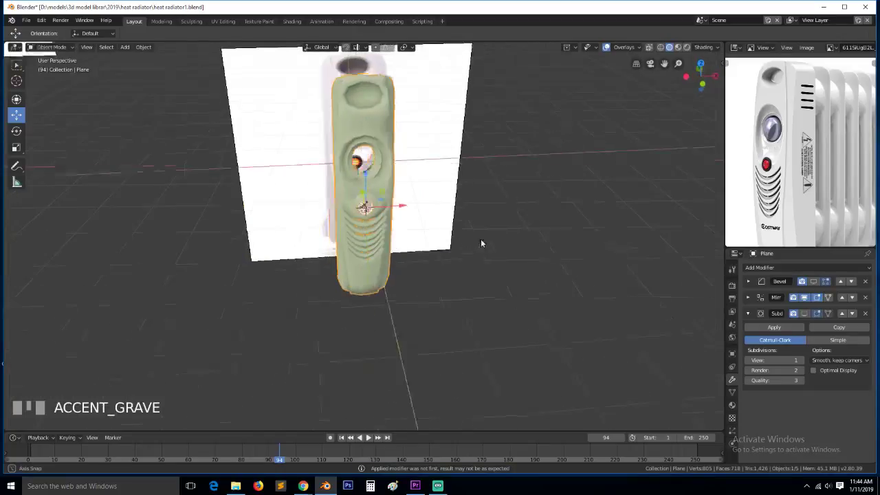
key("Tab")
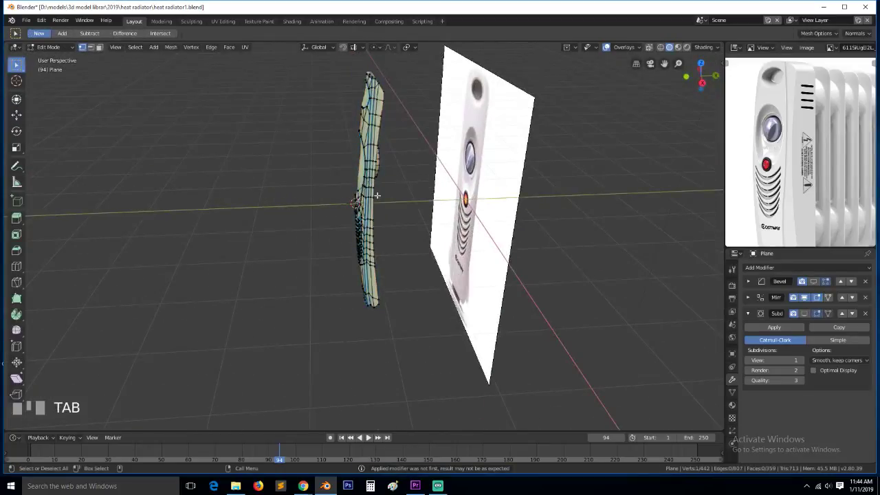
key("grave")
key("KP_7")
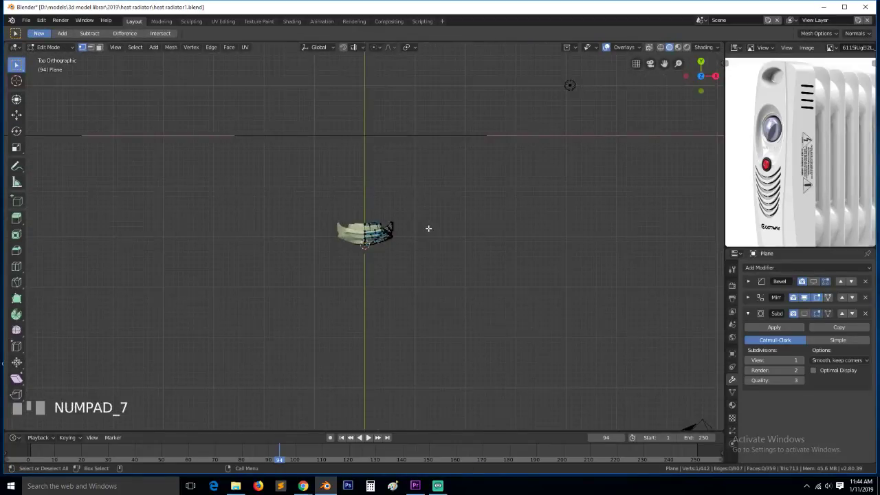
scroll(428, 228, "up", 7)
key("alt+a")
key("2")
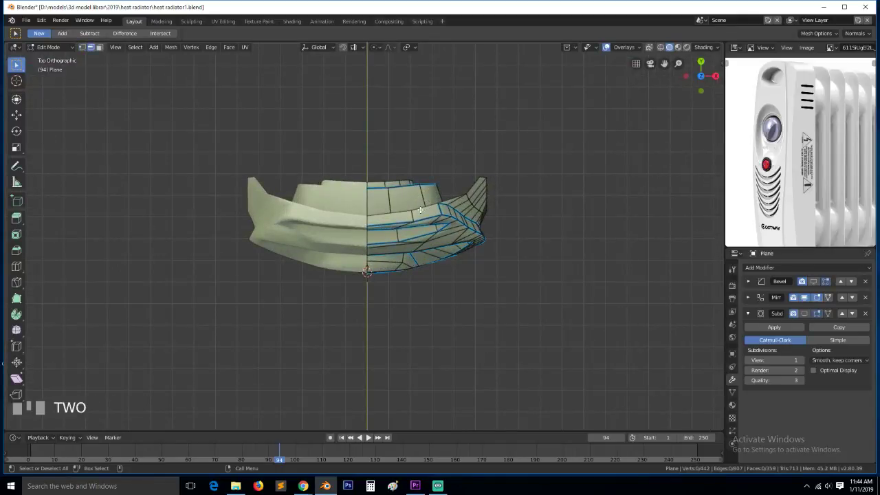
left_click(421, 207)
left_click(407, 216, "ctrl")
key("g")
key("y")
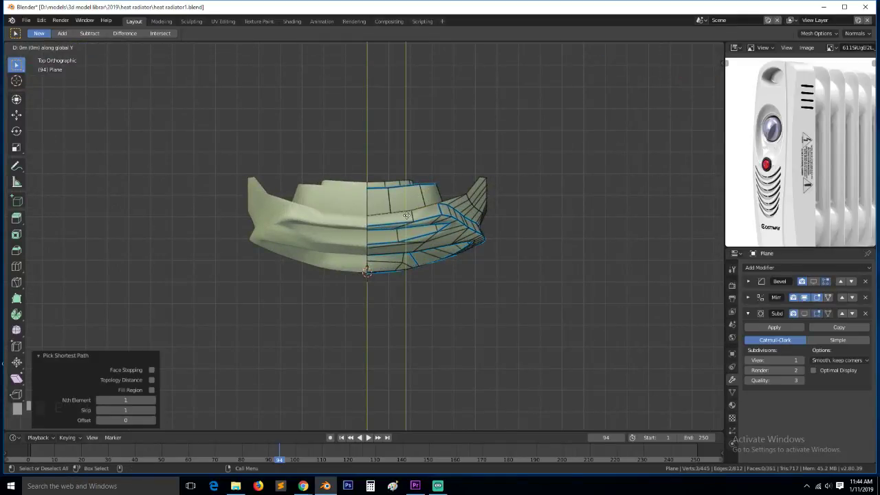
left_click(411, 180)
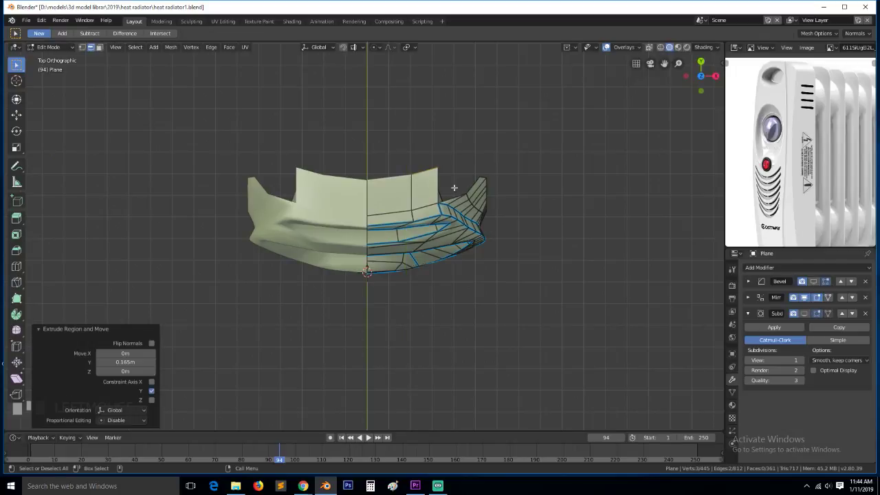
Fill the gap between the extruded top strip and the adjacent side edge with a face
left_click(471, 183)
left_click(456, 191, "shift")
key("f")
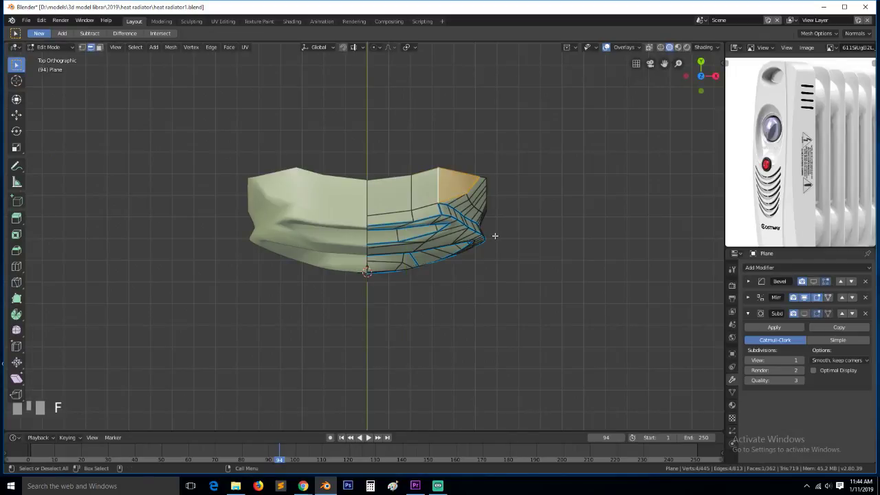
Extrude the three rear edges at the body's bottom backward along Y and fill the corner gap with a face
key("KP_1")
scroll(448, 299, "down", 3)
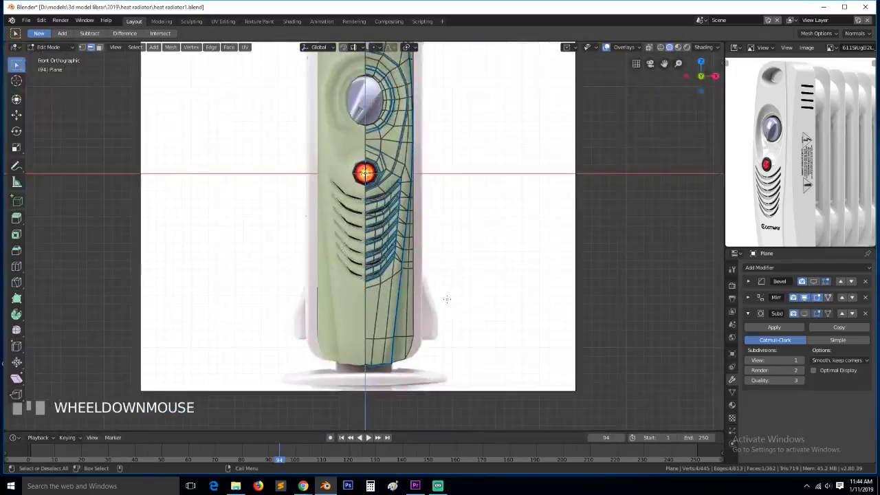
middle_click_drag(448, 299, 435, 230)
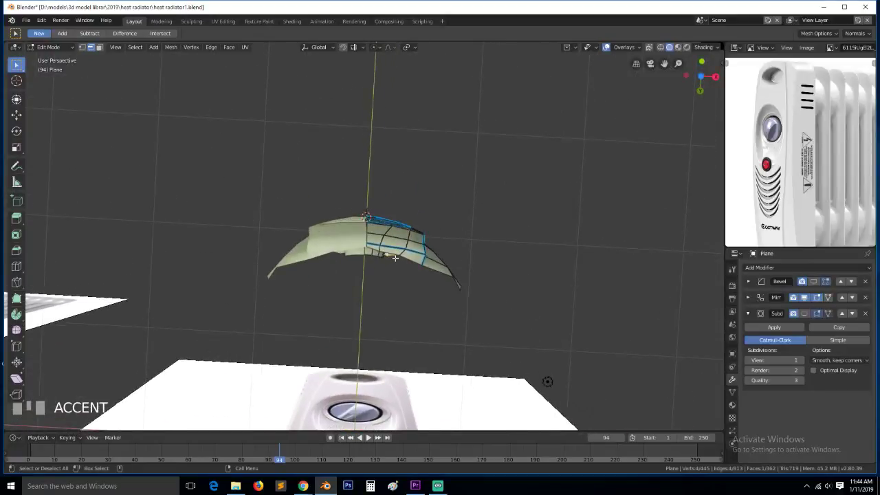
left_click(416, 258, "ctrl")
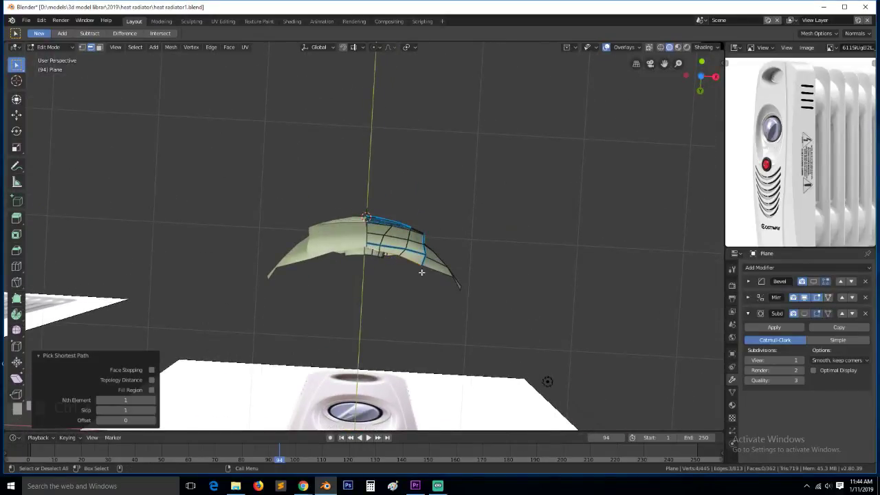
key("g")
key("z")
key("y")
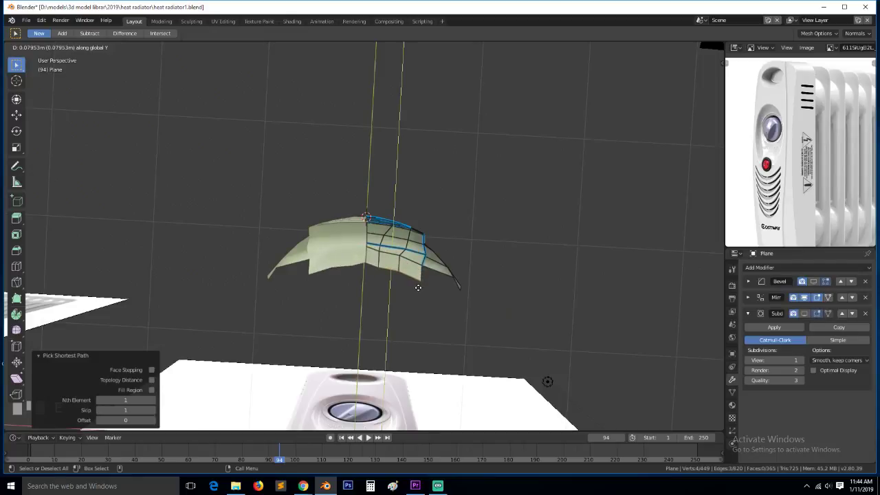
left_click(440, 281)
middle_click_drag(443, 281, 424, 333)
left_click(424, 333, "shift")
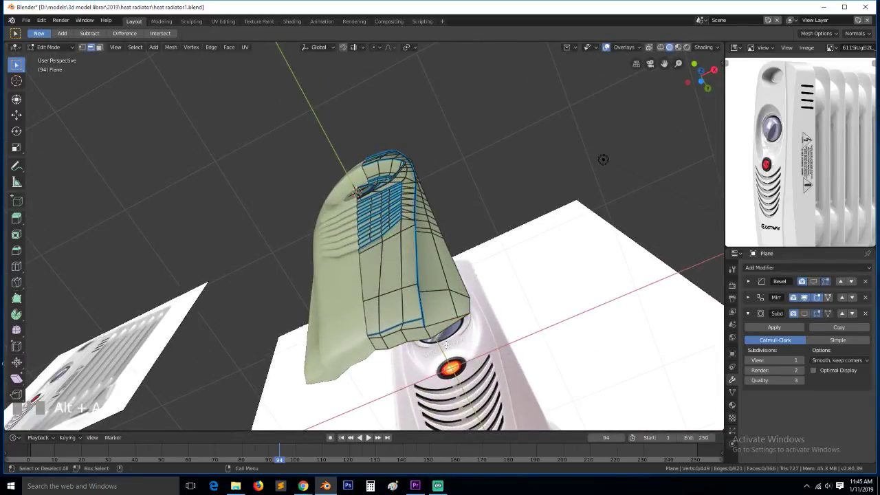
Select the body's rear boundary edge loop, unhide the reference images in object mode and reselect the body in the right side view
left_click(443, 340, "alt")
key("KP_3")
scroll(446, 338, "down", 3)
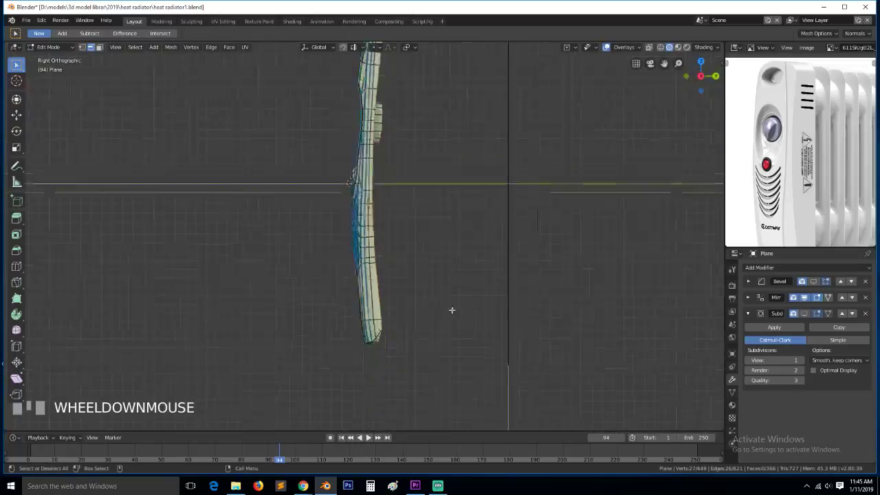
key("shift+z")
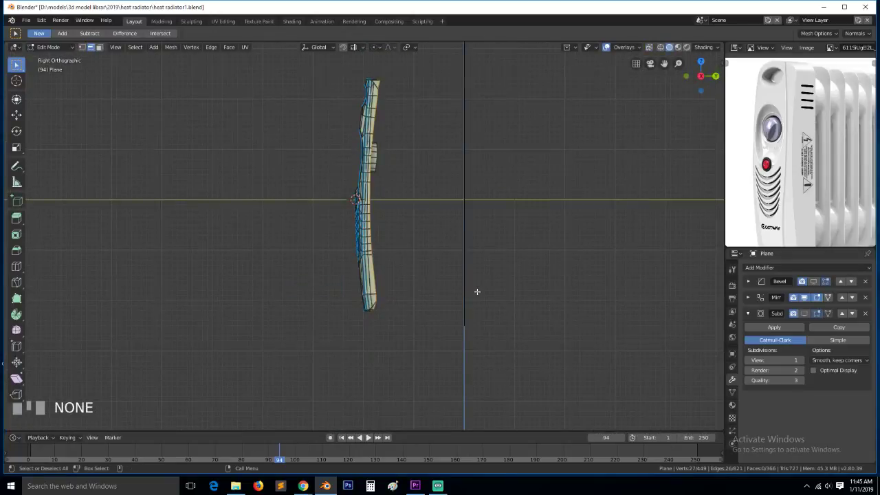
key("KP_Divide")
key("Tab")
key("KP_Divide")
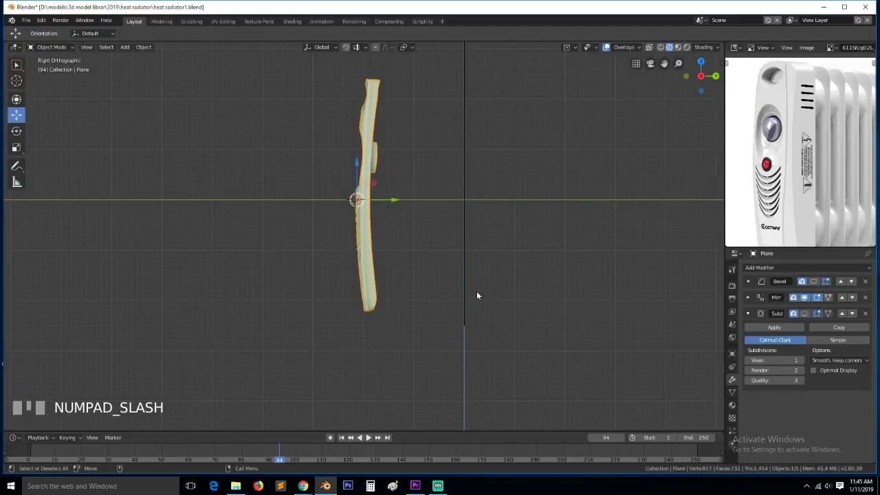
key("grave")
middle_click_drag(477, 292, 562, 329)
key("alt+h")
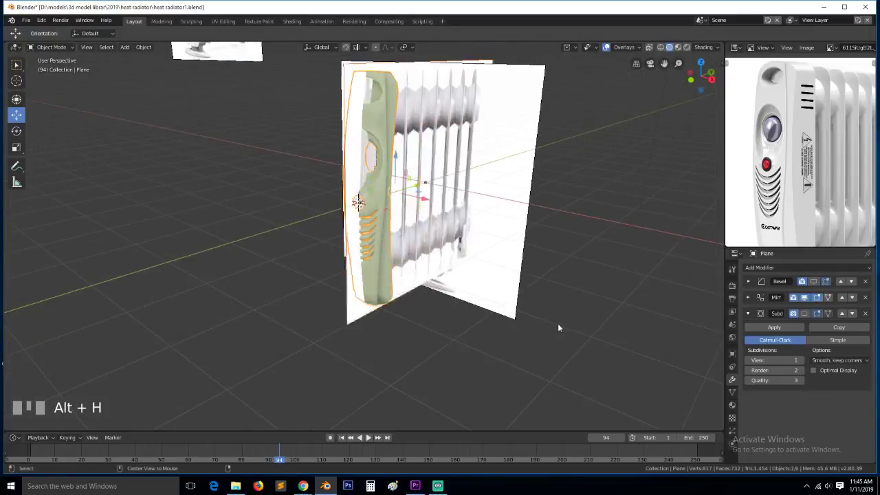
key("alt+a")
left_click(378, 229)
key("KP_3")
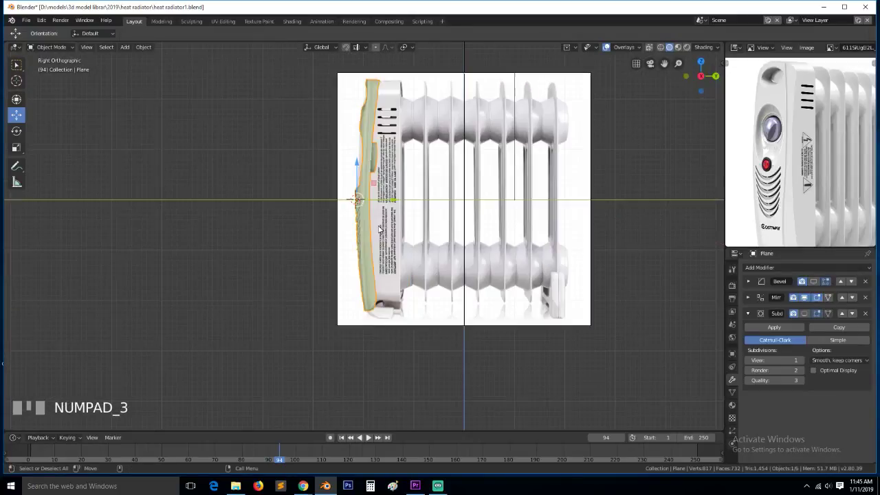
Extrude the body's rear edge loop 0.486 m along Y and flatten it by scaling to 0 along Y
key("Tab")
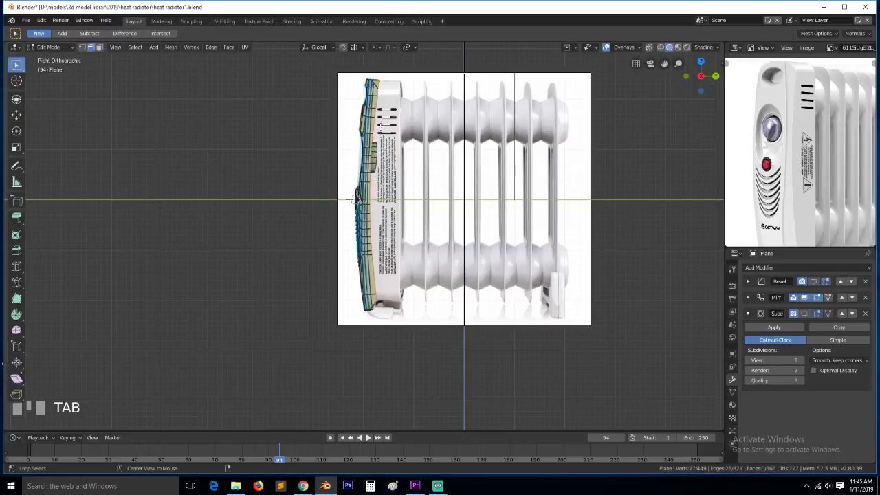
left_click(377, 106, "alt")
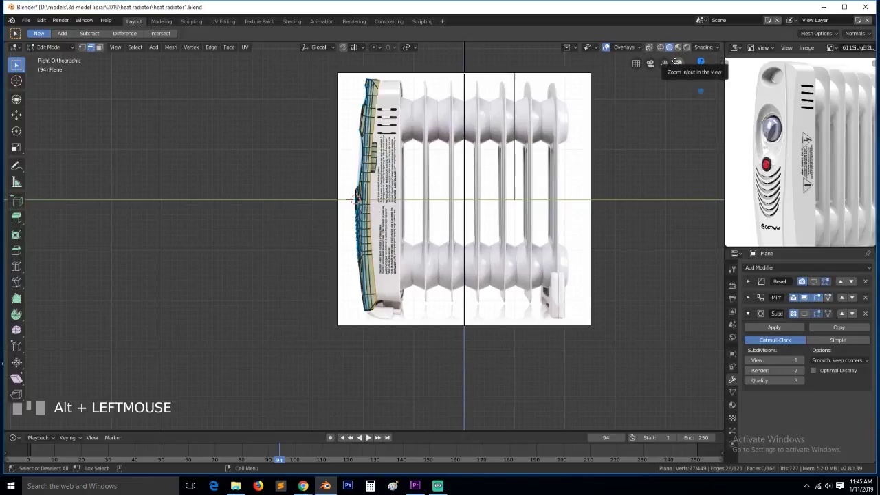
left_click_drag(665, 64, 653, 122)
scroll(468, 165, "up", 2)
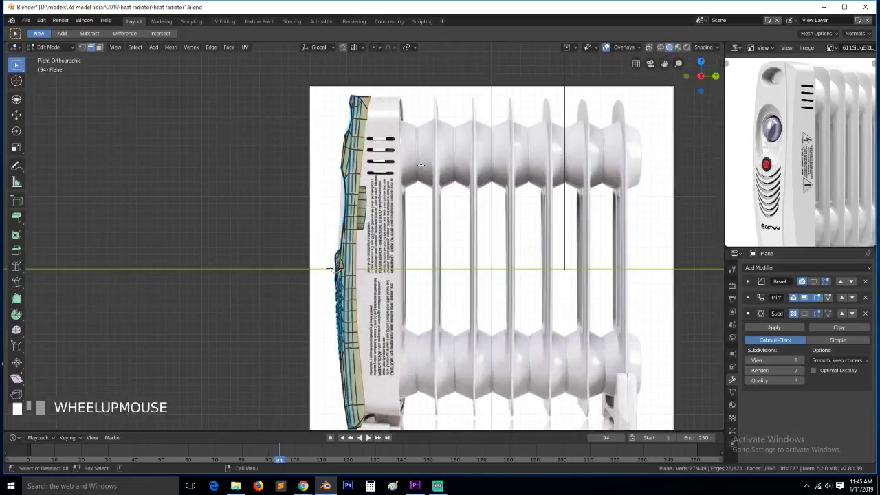
key("e")
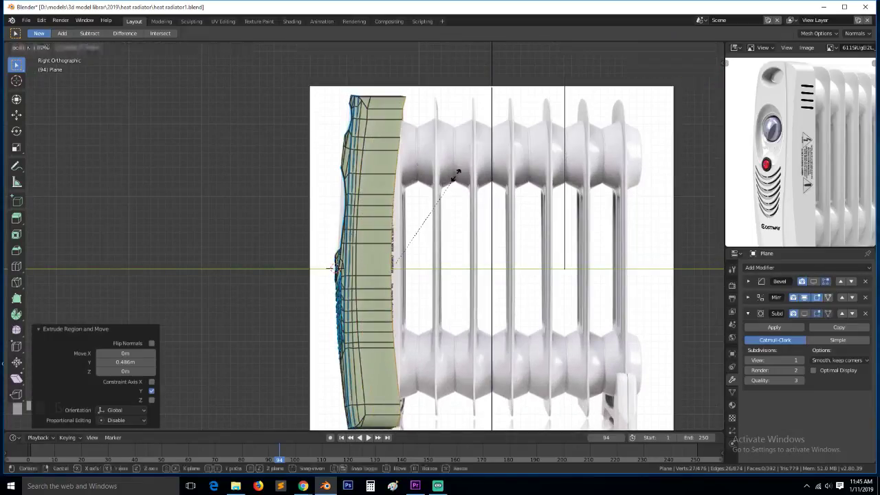
key("x")
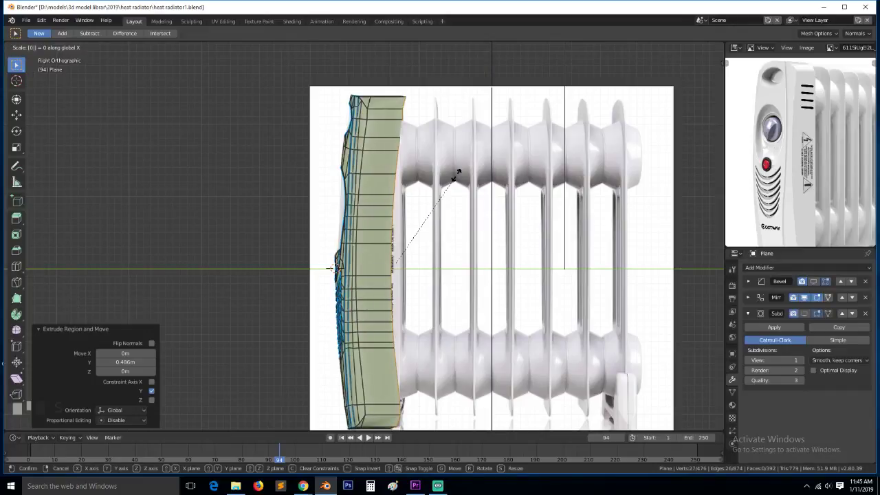
key("y")
left_click(456, 175)
key("z")
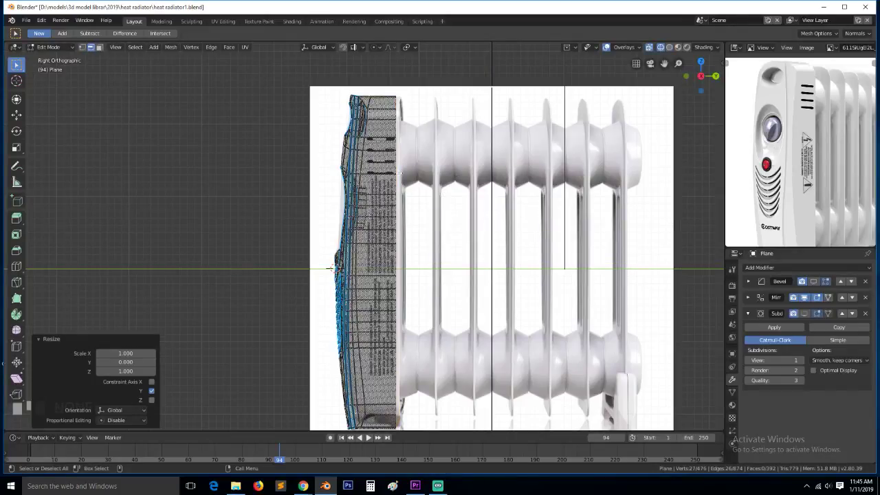
key("z")
Apply the body's Mirror modifier in object mode
middle_click_drag(507, 165, 468, 178)
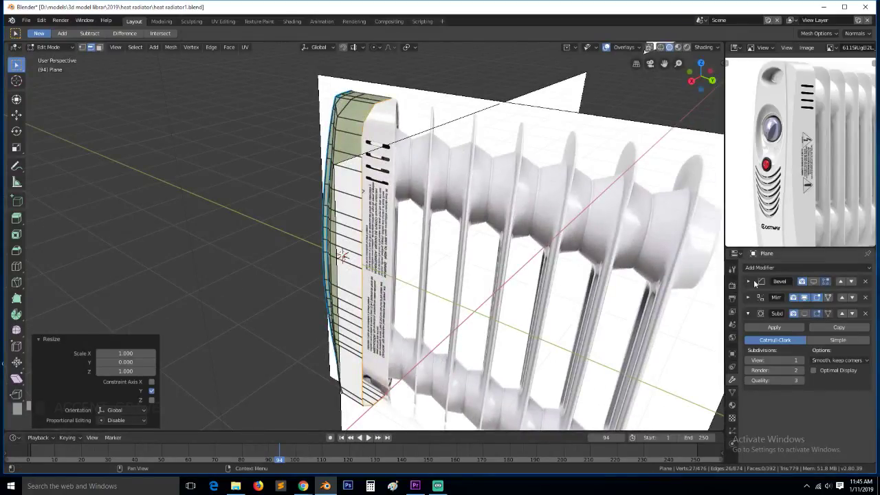
left_click(749, 297)
left_click(762, 310)
key("Tab")
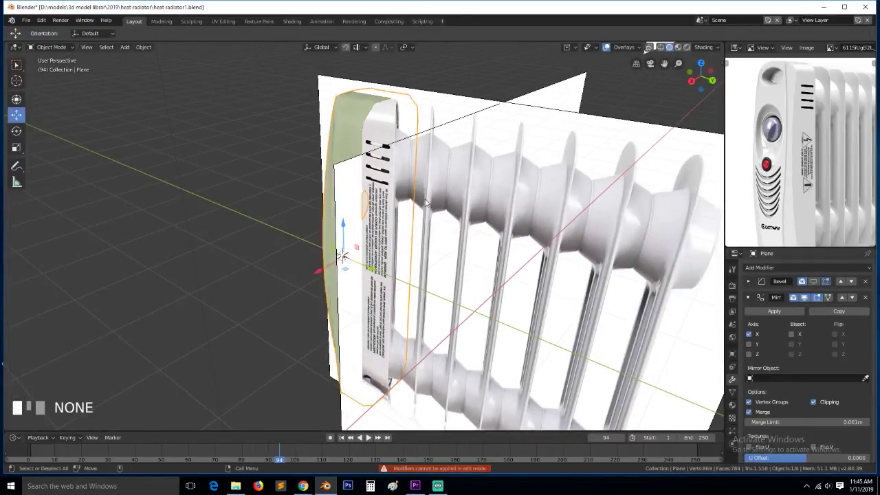
left_click(785, 312)
In edit mode, extrude the body's rear edge loop in place and scale it to 0.965 overall and 0.906 along X
key("Tab")
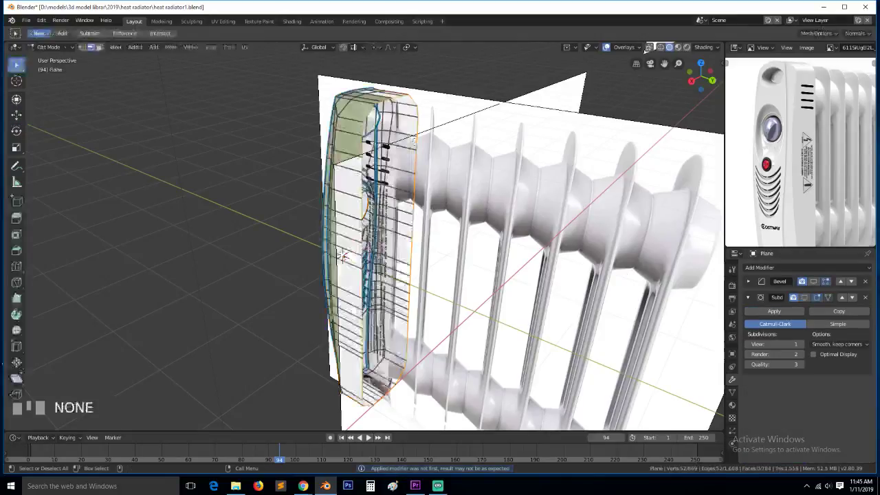
key("e")
right_click(454, 98)
key("s")
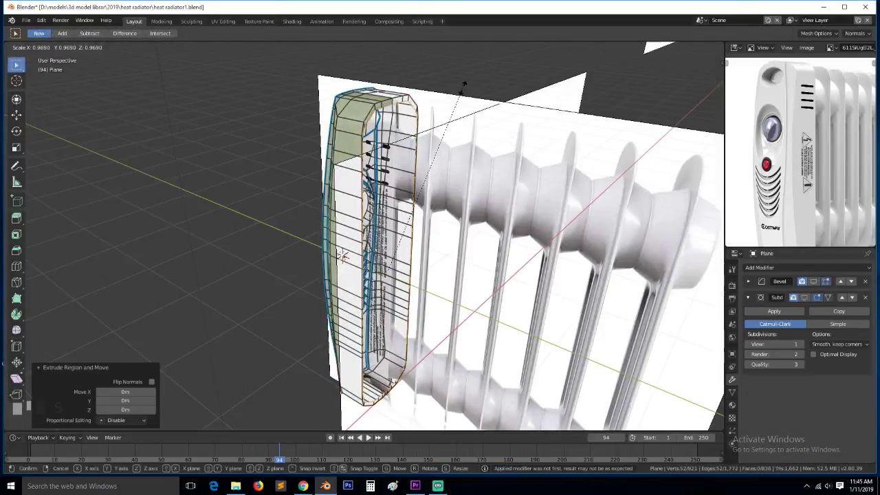
left_click(462, 87)
key("s")
key("x")
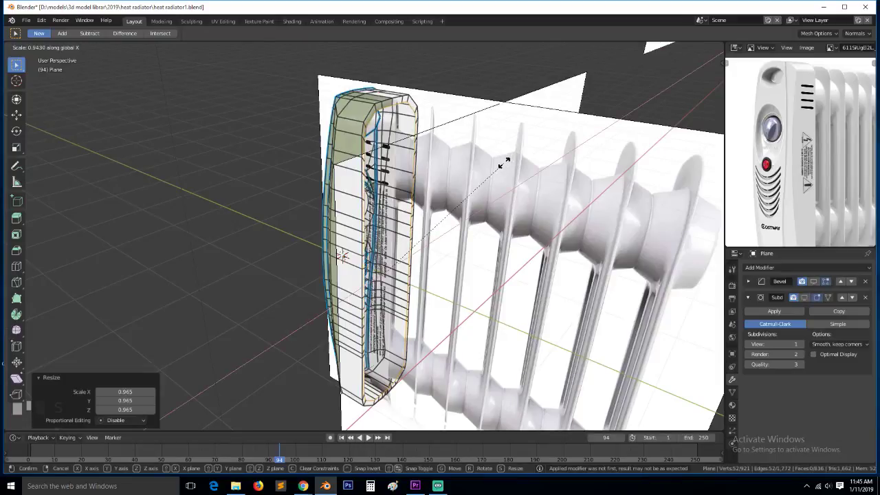
left_click(499, 168)
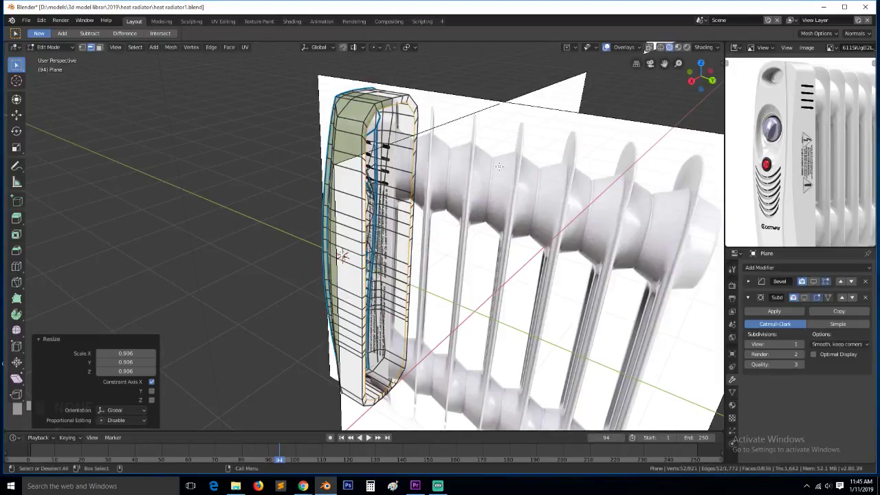
Scale the inner rear edge loop to 0.979 overall and to about 0.95 along X
key("s")
left_click(497, 167)
key("s")
key("x")
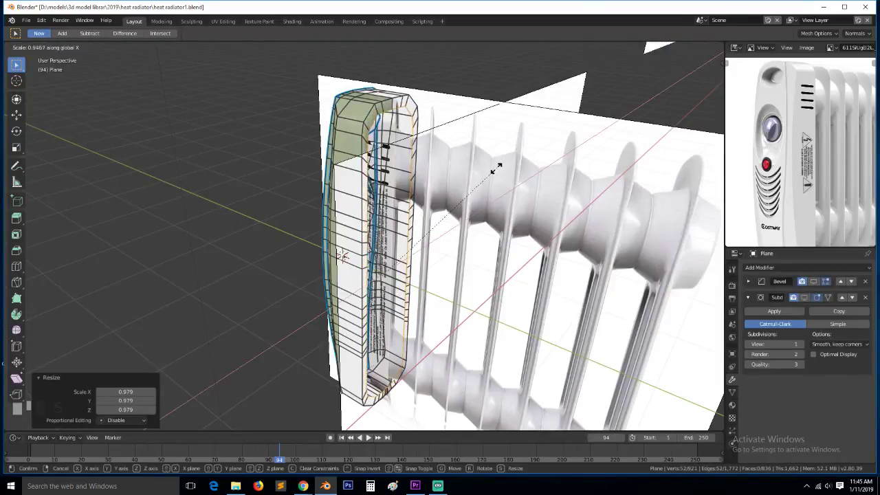
left_click(497, 168)
Extrude the inner loop in place, scale it to 0.989, and extrude it again by -0.167 m along Y
key("e")
right_click(490, 172)
key("s")
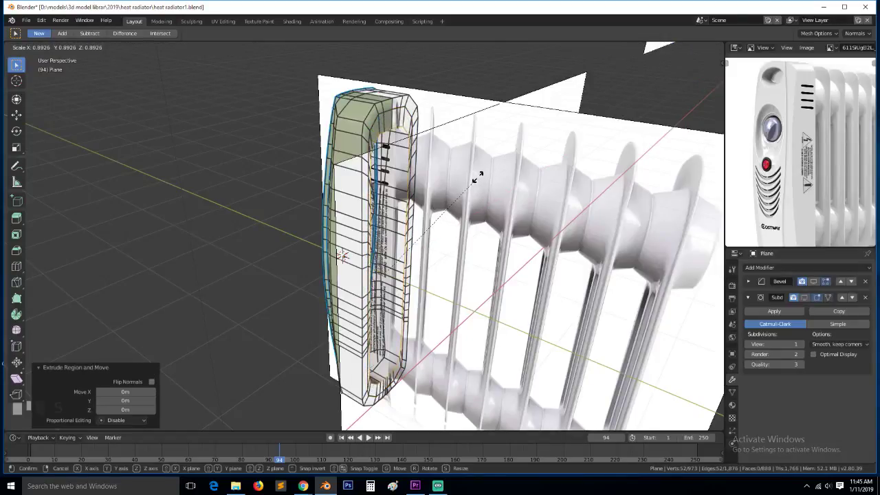
left_click(486, 168)
key("g")
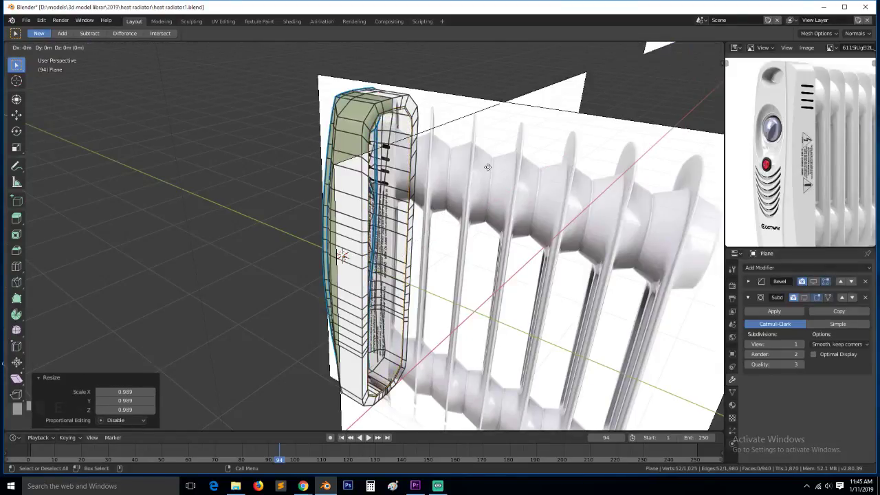
key("y")
left_click(483, 165)
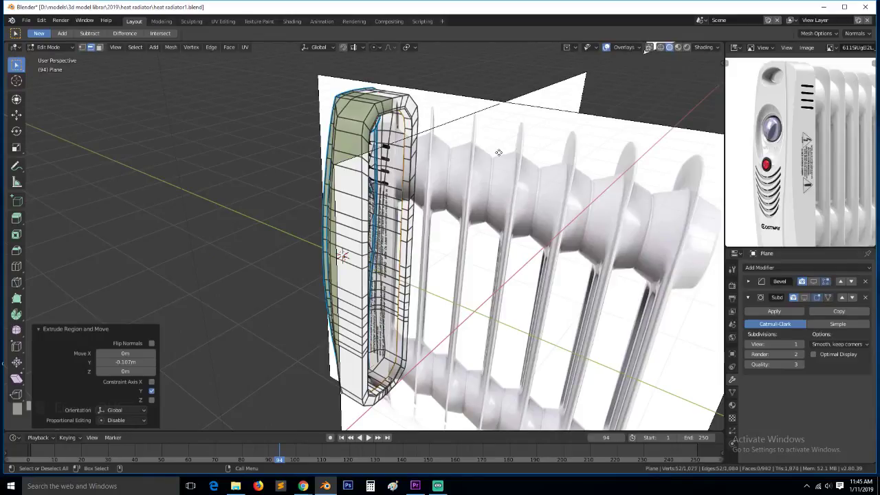
Extrude the recess's inner loop in place and scale it to 0.934 overall and 0.786 along X
key("e")
right_click(497, 154)
key("s")
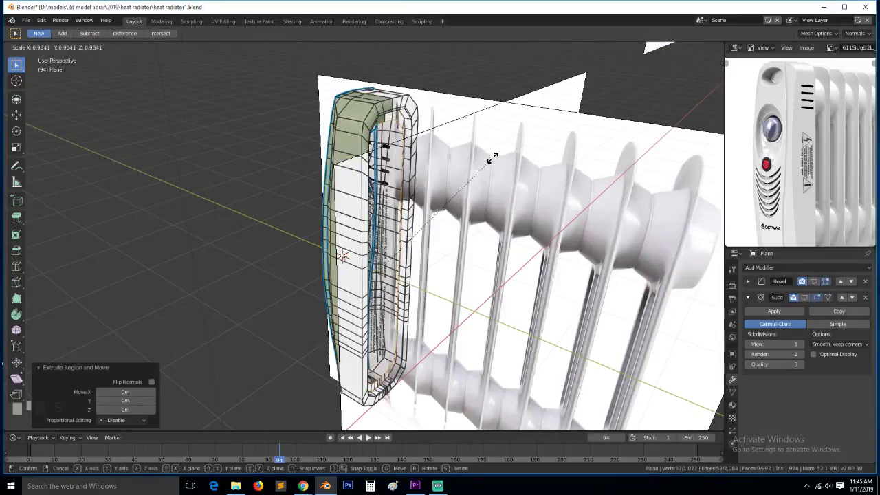
left_click(497, 157)
key("s")
key("x")
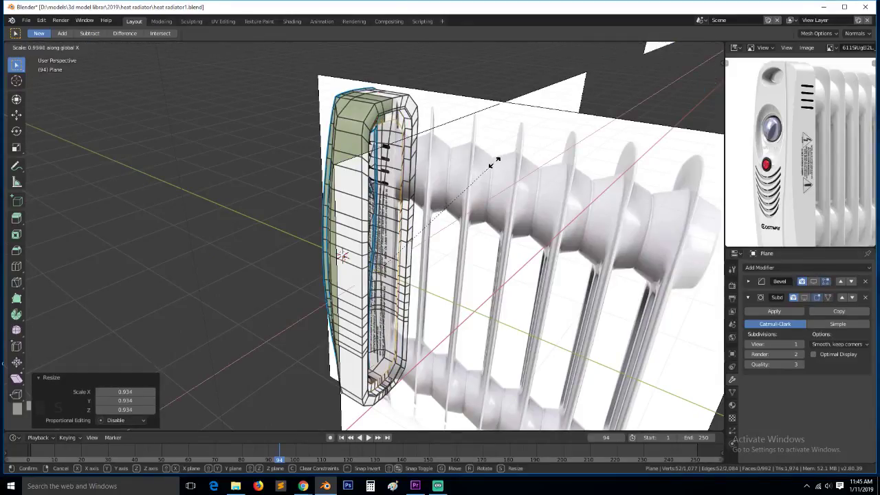
left_click(468, 176)
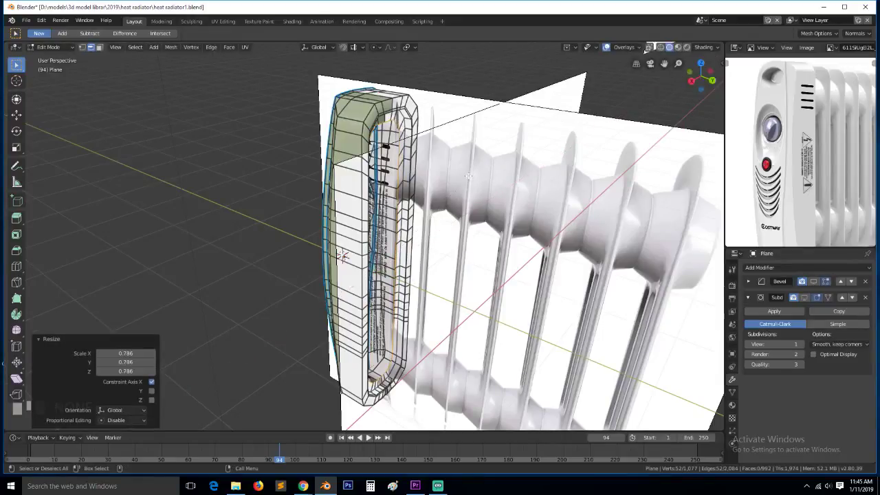
Isolate the body in local view and return to edit mode facing its open rear recess
key("Tab")
key("KP_Divide")
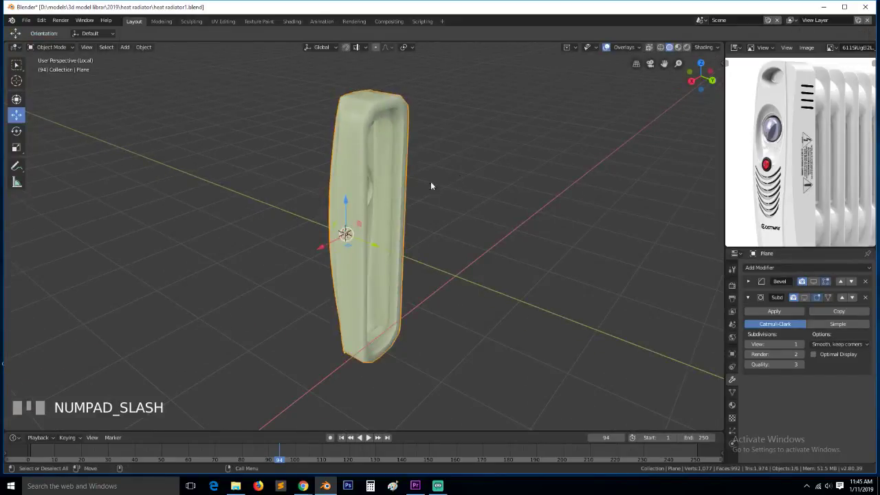
key("Tab")
key("grave")
scroll(327, 142, "up", 2)
key("grave")
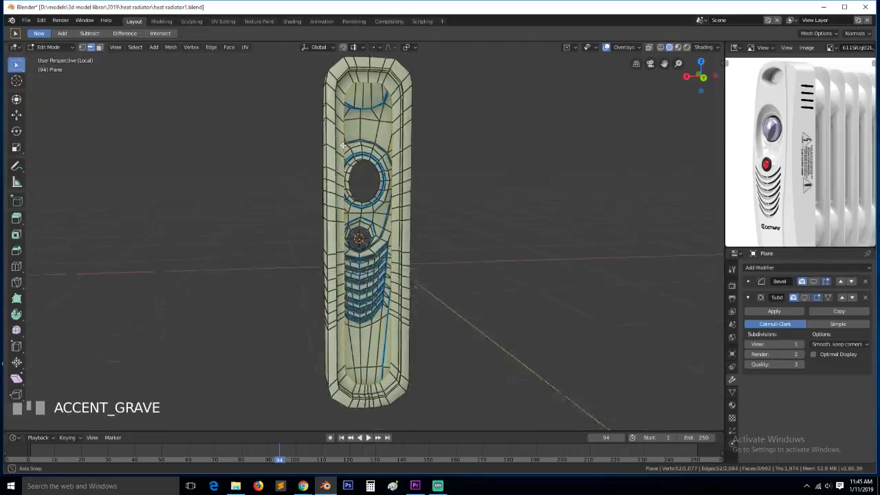
scroll(342, 146, "up", 2)
scroll(342, 146, "down", 1)
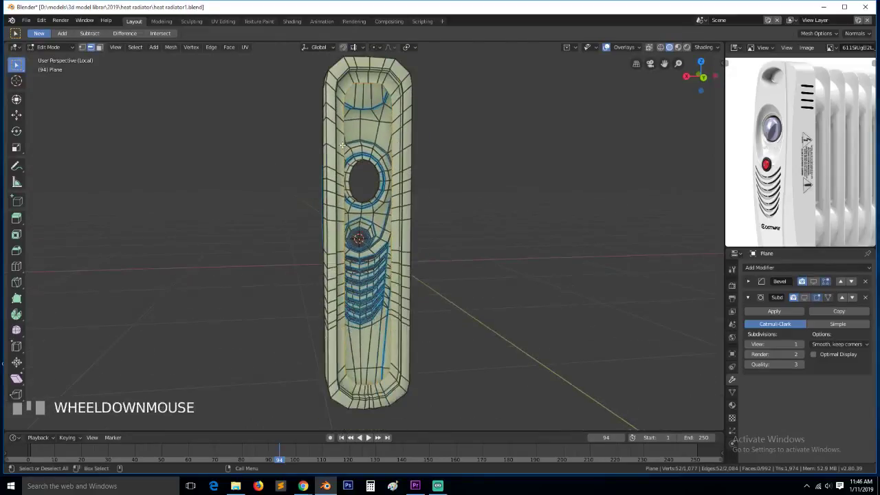
Deselect the middle edges at the recess loop's upper and lower ends, and bridge the two remaining side edge chains
left_click(365, 83, "shift")
scroll(369, 324, "up", 3)
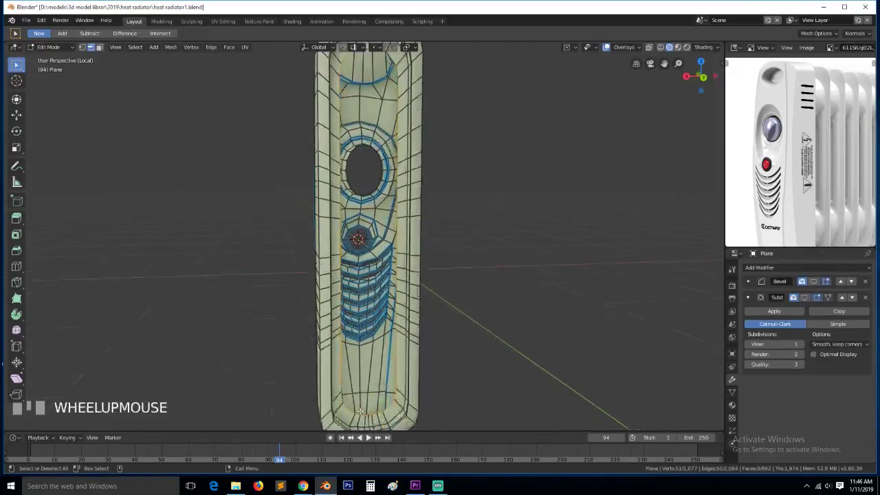
scroll(377, 416, "down", 1)
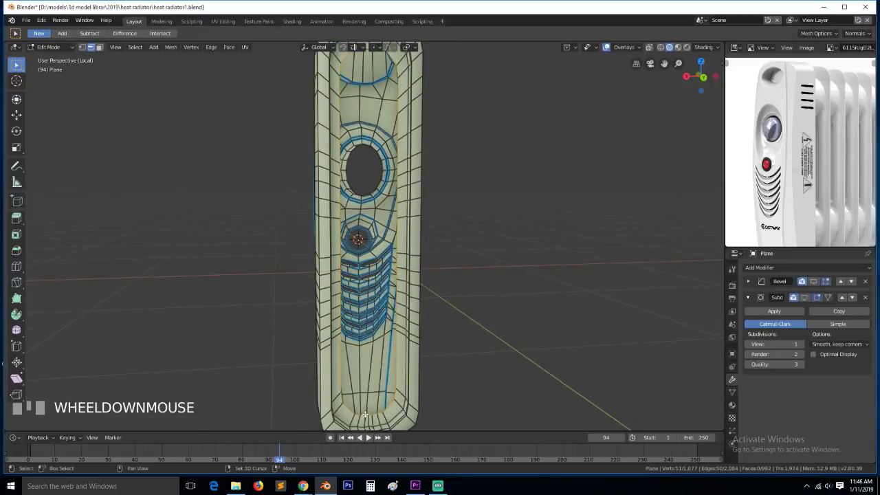
left_click(369, 416, "shift")
key("ctrl+z")
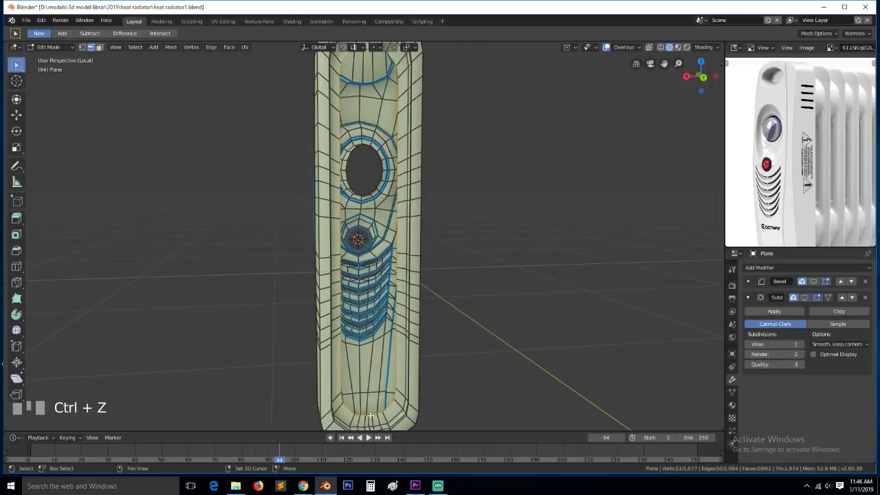
left_click(368, 418, "shift")
right_click(372, 417)
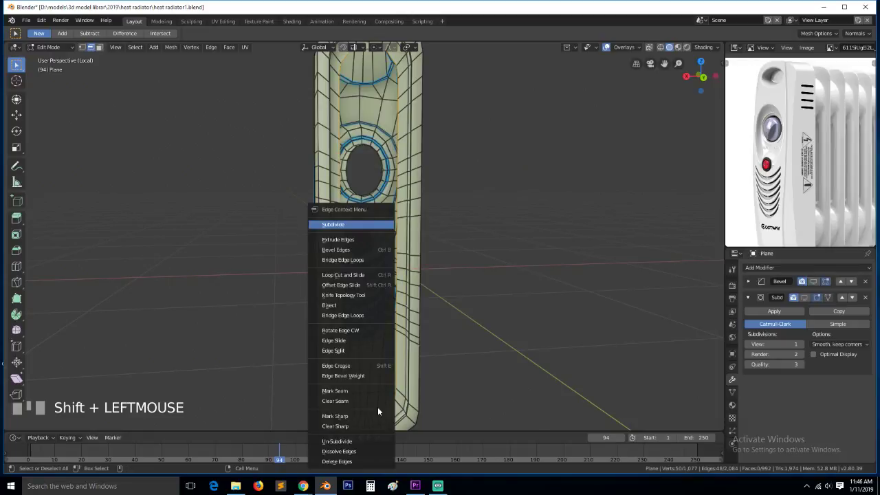
left_click(370, 262)
scroll(370, 266, "down", 2)
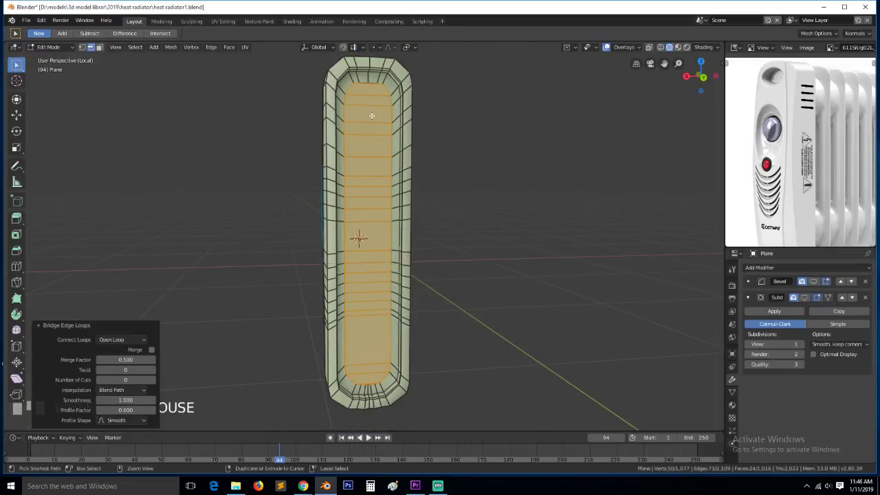
Examine the edges around the small gap between the bridged back panel and the recess's lower end
key("alt+a")
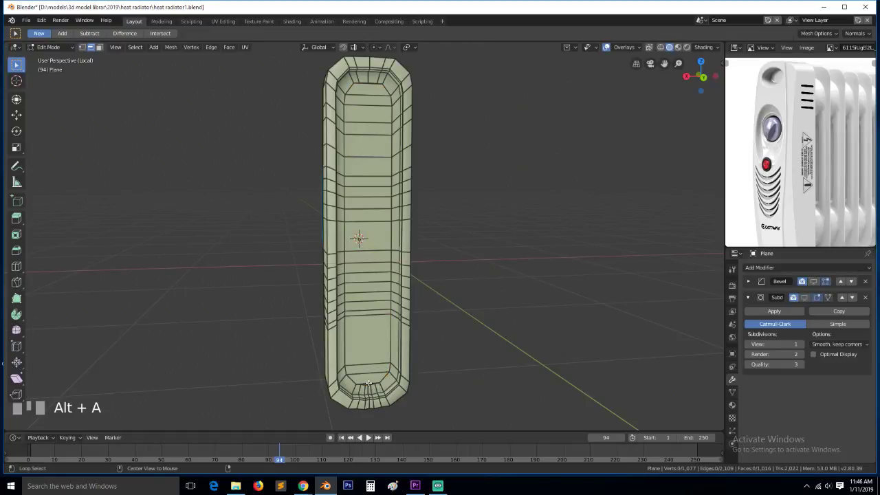
left_click(369, 383, "alt")
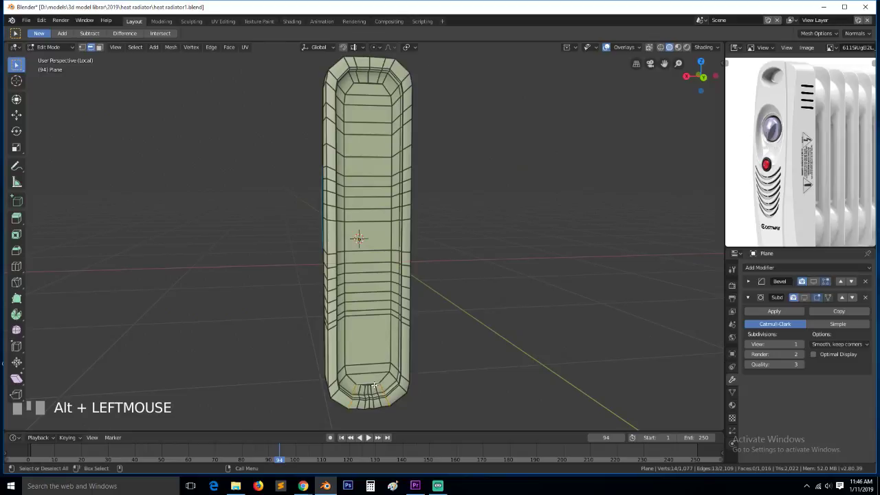
left_click(377, 383, "alt")
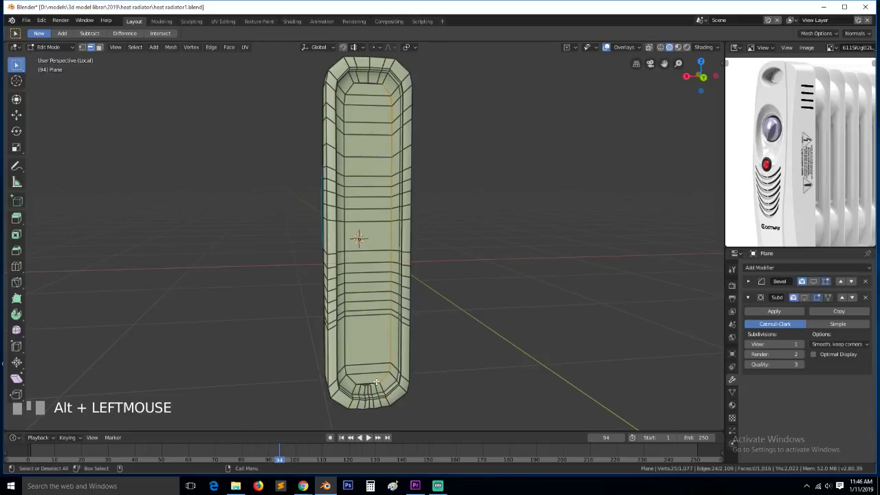
key("KP_Decimal")
left_click(351, 368)
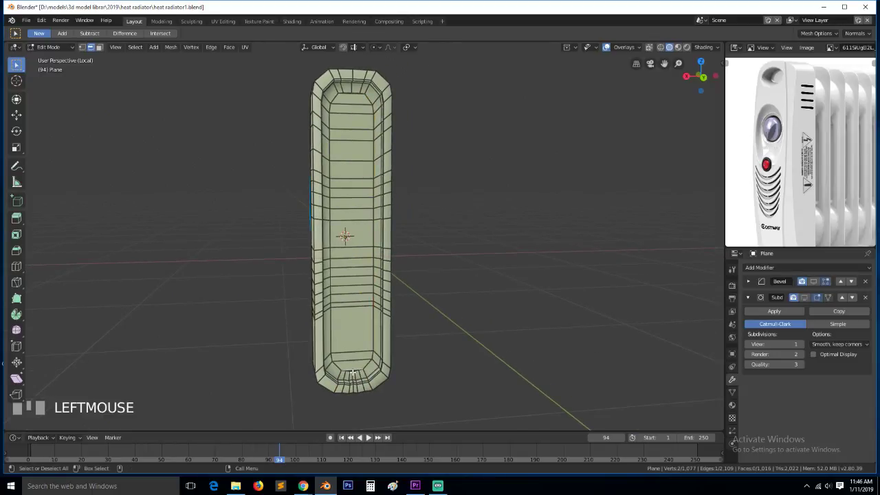
key("KP_Decimal")
left_click(403, 245, "alt")
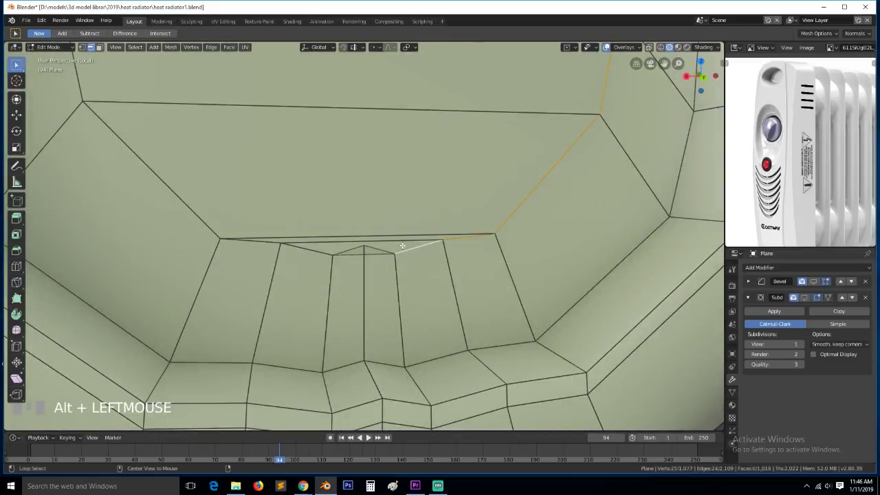
left_click(421, 237)
key("grave")
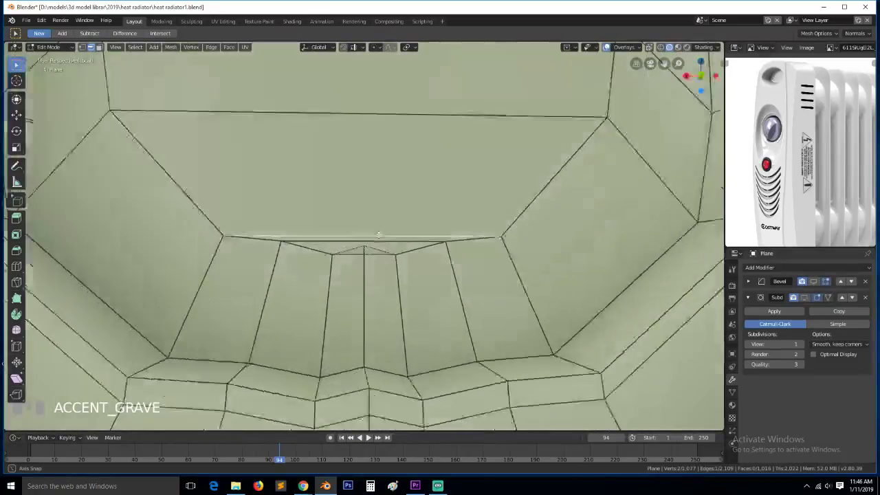
Slide the middle vertex at the recess's lower end down its edge and fill the small triangular gap with a face
key("1")
left_click(364, 248)
key("g")
key("g")
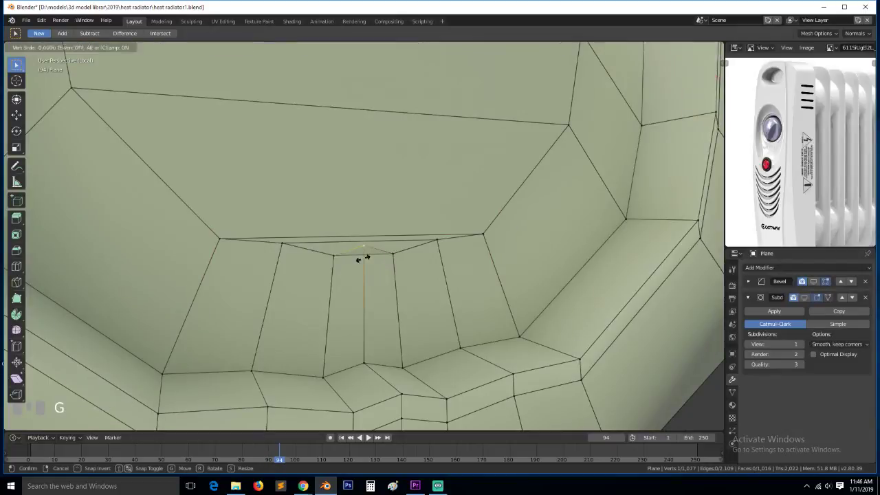
left_click(357, 288)
left_click(372, 270, "alt")
key("f")
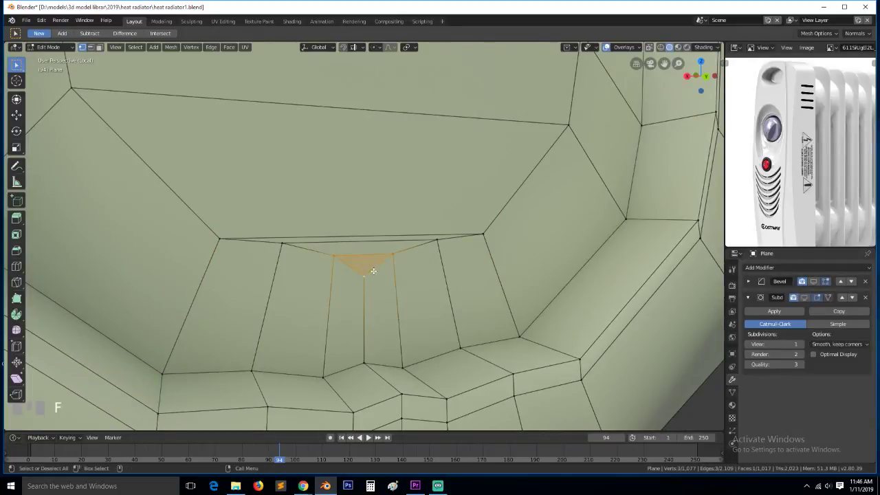
scroll(383, 273, "down", 4)
scroll(384, 273, "down", 4)
key("alt+a")
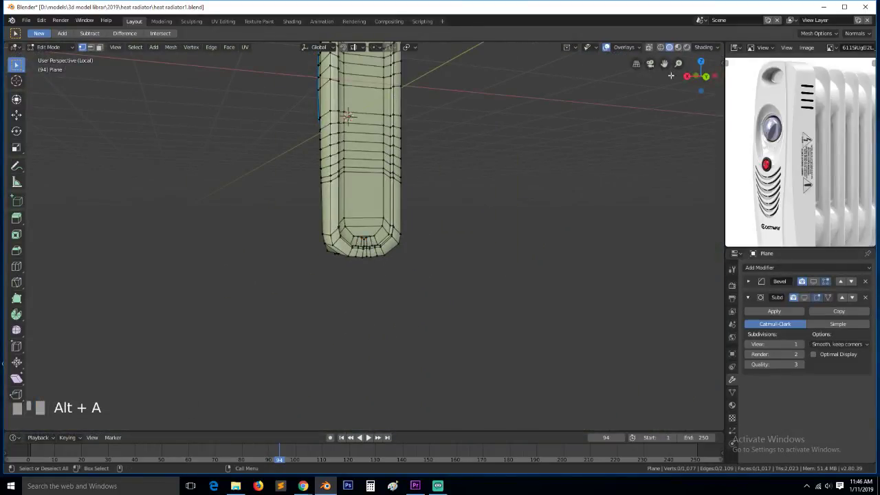
Try to fill the narrow gap at the recess's upper end from face select mode
left_click_drag(666, 63, 686, 194)
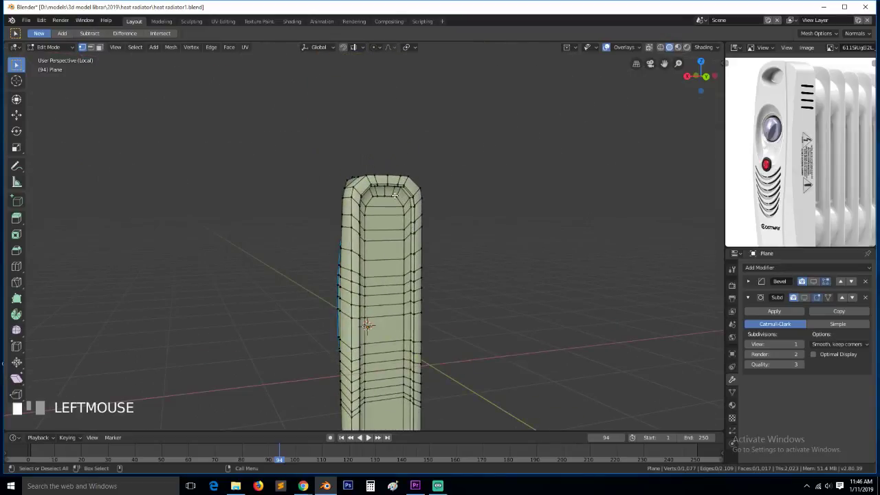
key("KP_Decimal")
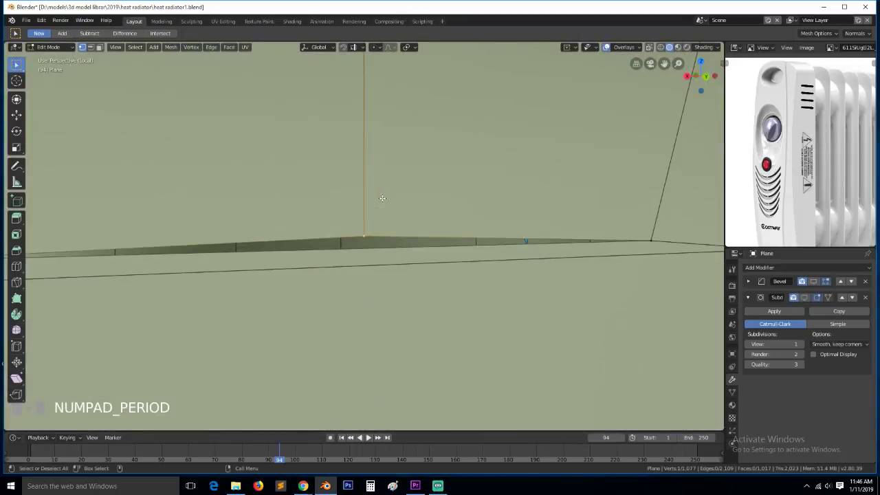
key("3")
left_click(419, 247)
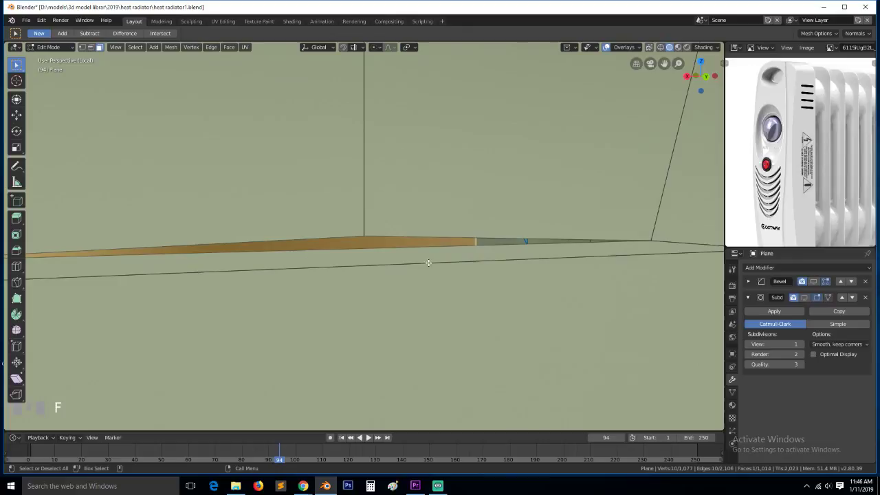
left_click(470, 234)
Fill the narrow gap at the recess's upper end with a face from its border edges and return to object mode
key("2")
left_click(371, 243)
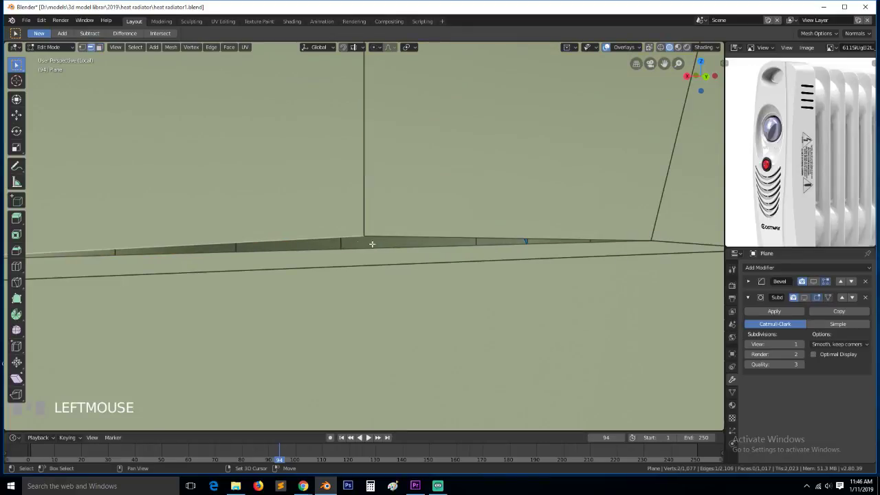
left_click(407, 241, "shift")
left_click(409, 248, "shift")
key("f")
key("Tab")
Inspect the smoothed shading around the recess's upper end in object mode and reenter edit mode
scroll(358, 252, "down", 9)
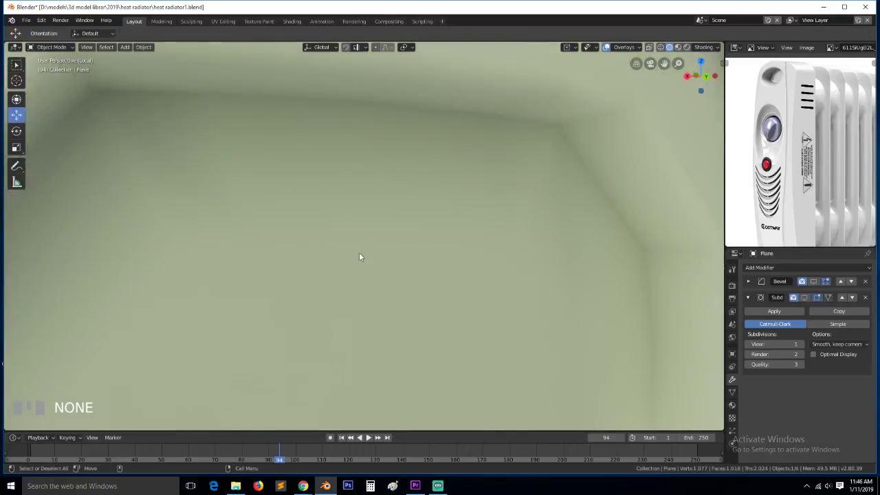
key("grave")
mouse_move(356, 253)
middle_mouse_down()
mouse_move(424, 284)
mouse_move(368, 255)
middle_mouse_up()
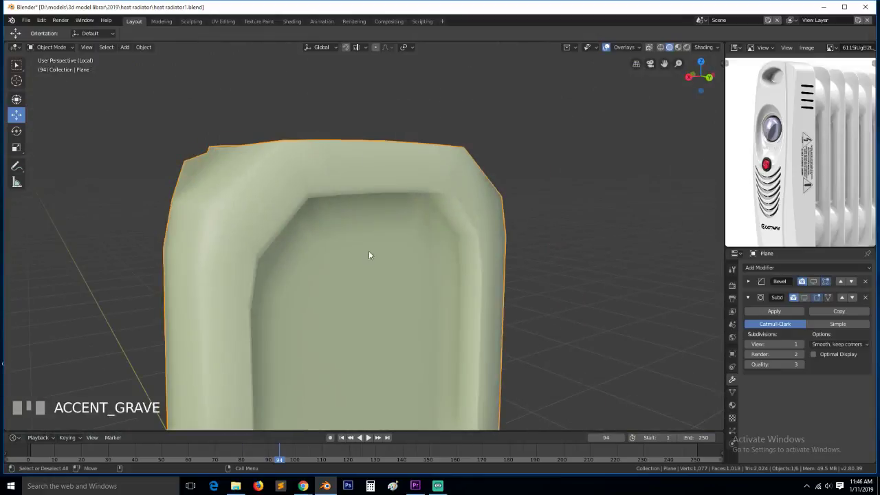
left_click(377, 179)
key("Tab")
key("grave")
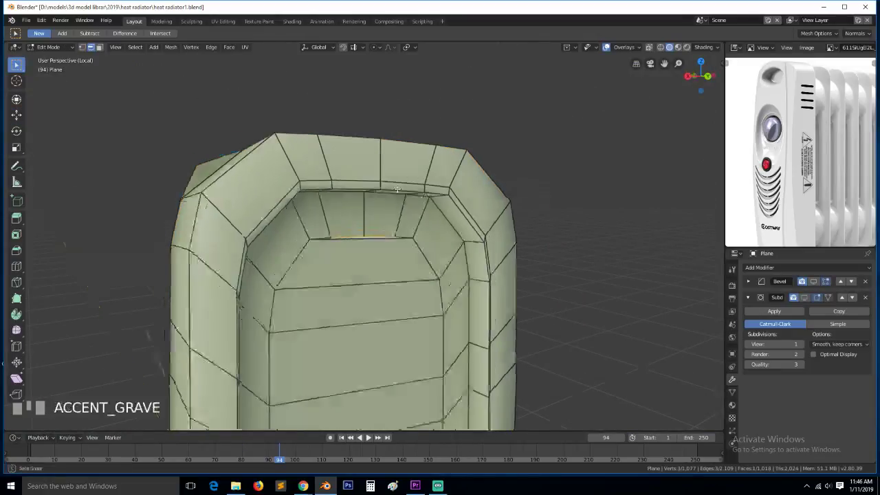
Assign edge bevel weight to the recess's rim loop and to the casing's outer rear border loop
left_click(404, 185, "alt")
key("ctrl+e")
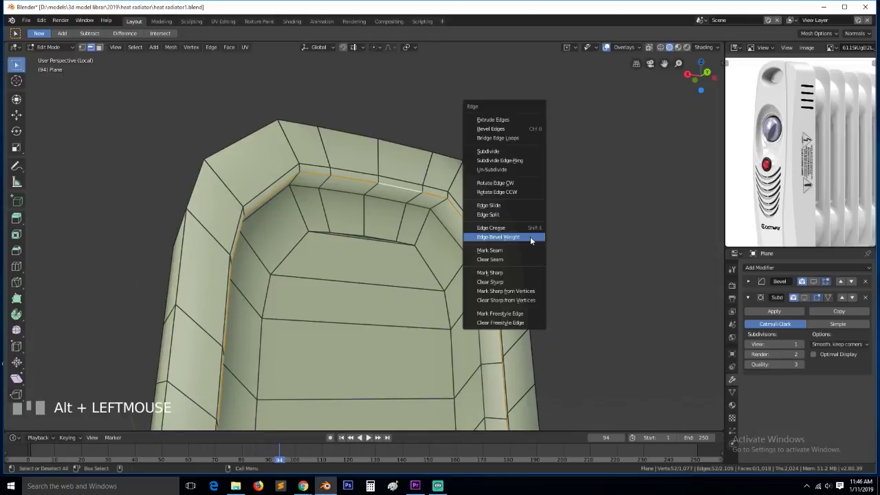
left_click(529, 238)
left_click(333, 142, "alt")
key("ctrl+e")
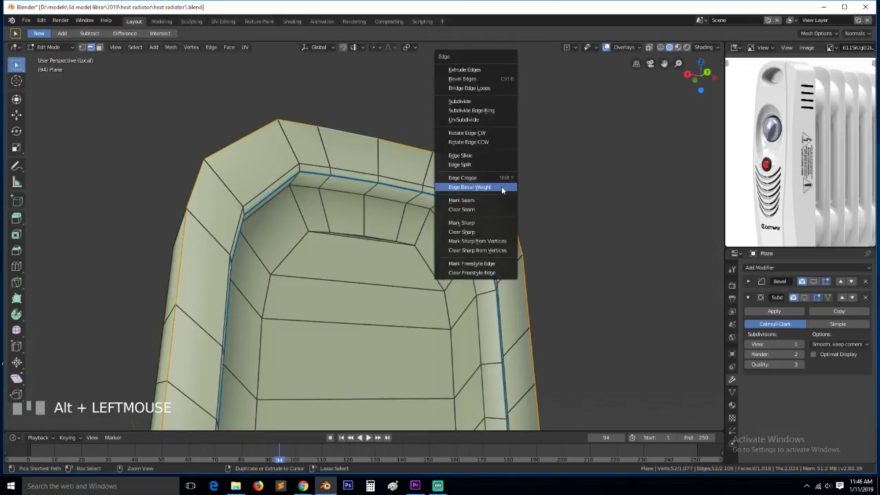
left_click(501, 187)
Turn on viewport display for the Bevel and Subdivision modifiers in object mode and inspect the rounded casing
key("Tab")
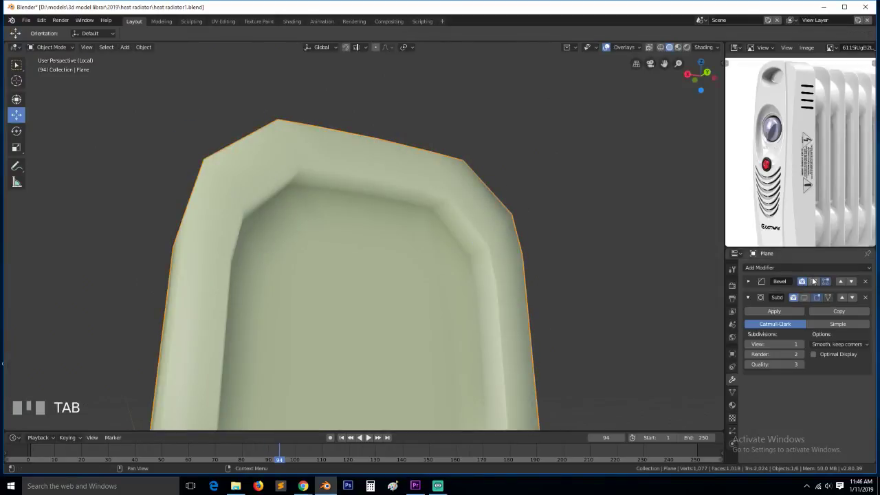
left_click(814, 281)
left_click(816, 298)
scroll(623, 267, "down", 3)
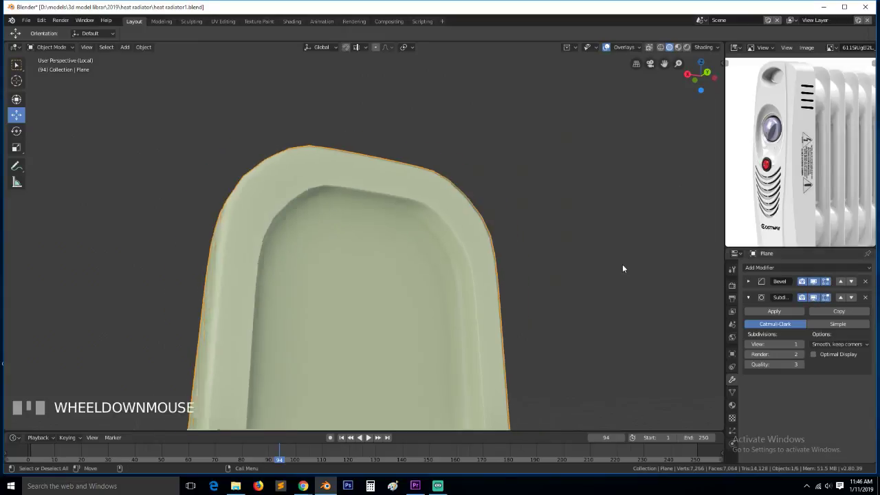
key("alt+a")
middle_click_drag(503, 251, 645, 300)
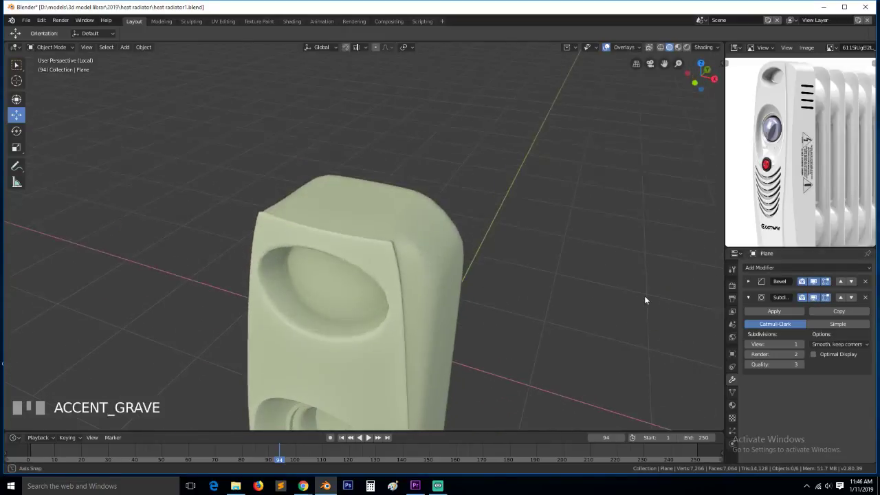
scroll(612, 300, "up", 2)
Knife-cut an edge from the upper corner vertex beside the front panel across the casing's side to its rear border
key("Tab")
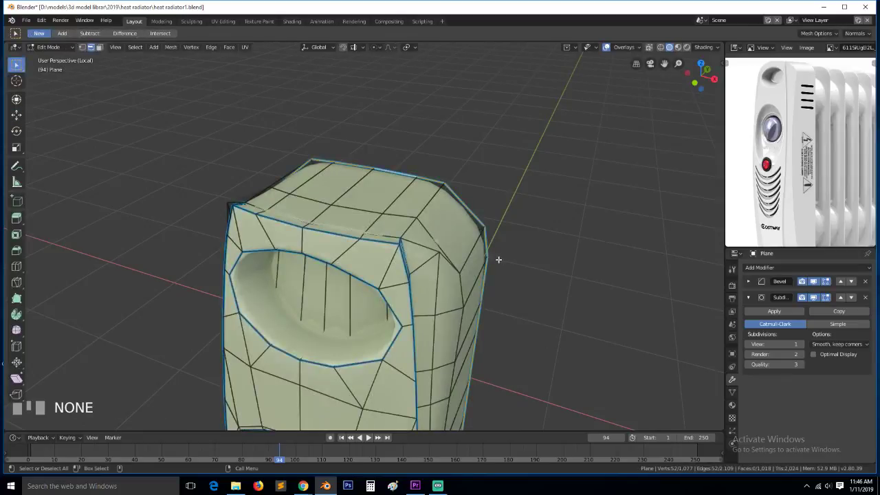
middle_click_drag(435, 252, 273, 221)
key("1")
key("alt+a")
key("k")
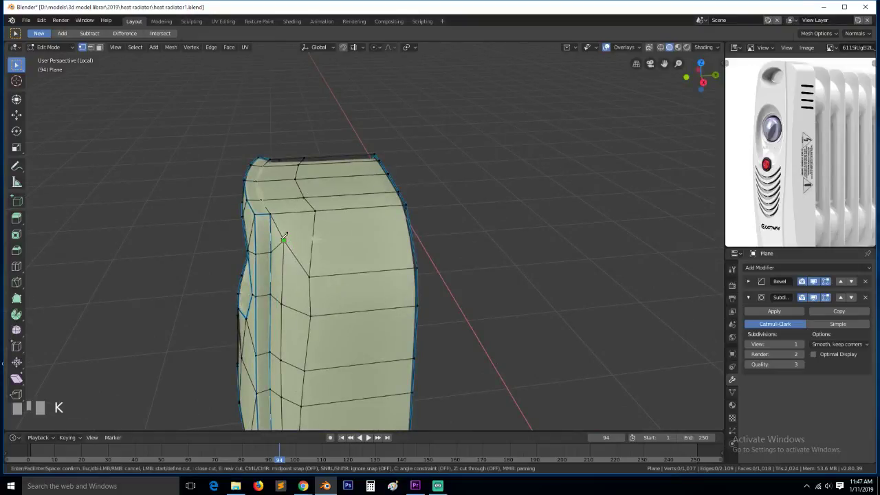
key("space")
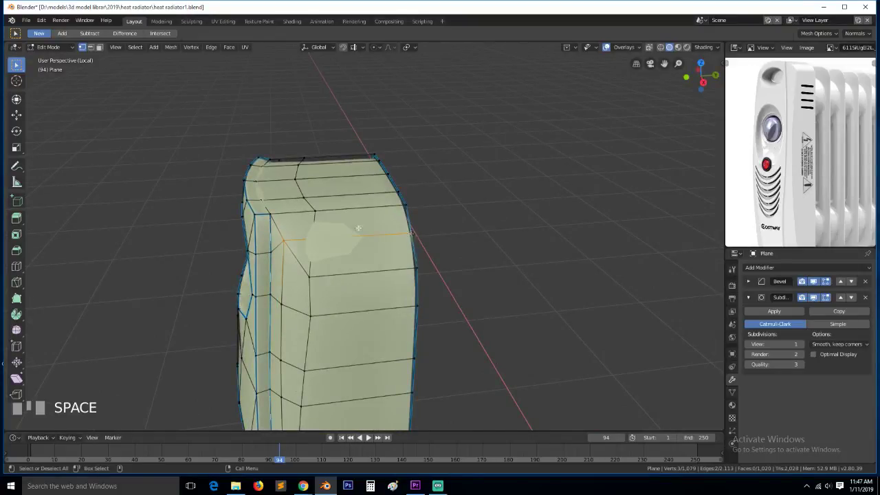
Make the matching knife cut from the upper corner vertex to the rear border on the casing's opposite side
key("grave")
middle_click_drag(410, 233, 436, 227)
key("alt+a")
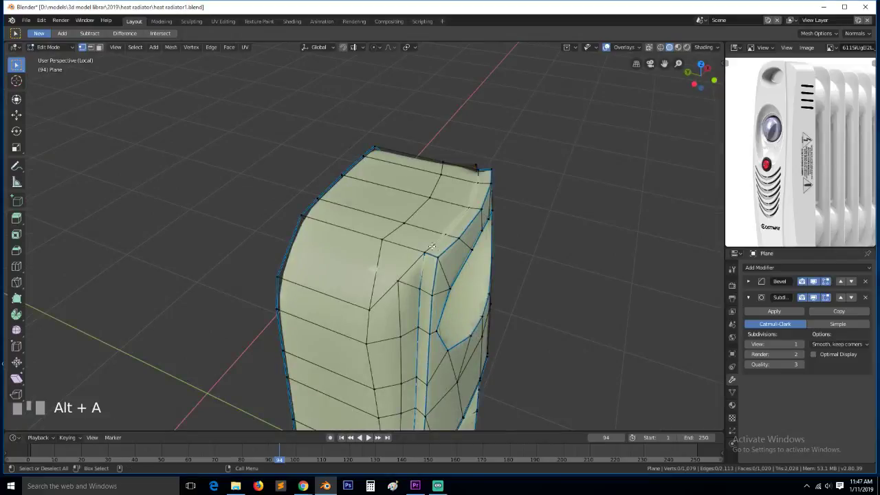
key("k")
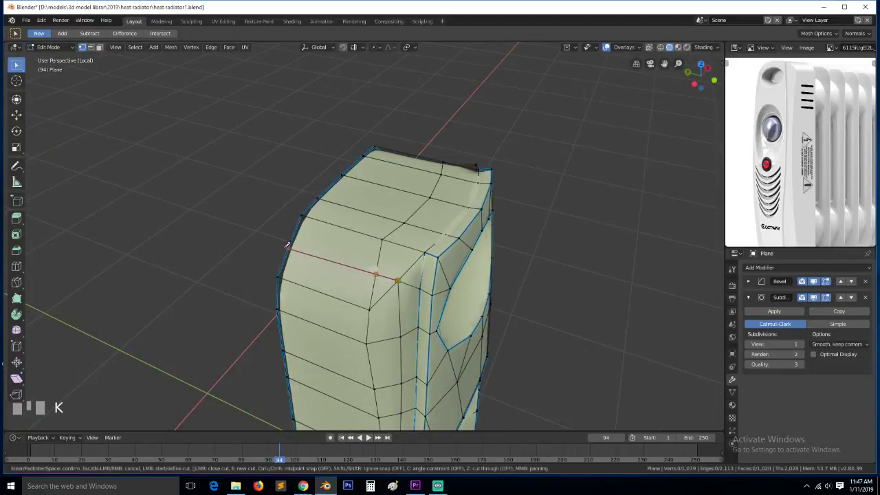
key("space")
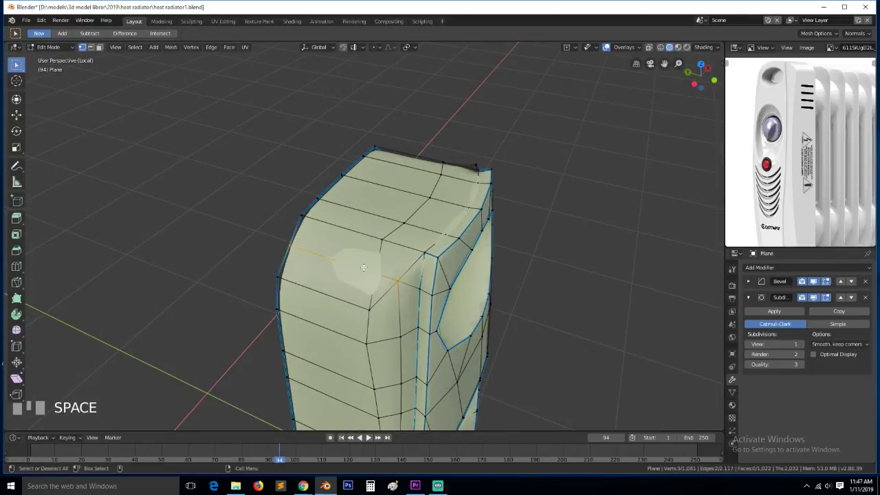
Select the new cut's vertices on both sides and show the front view in wireframe with the subdivision preview off
left_click(312, 244)
left_click(282, 236, "shift")
key("grave")
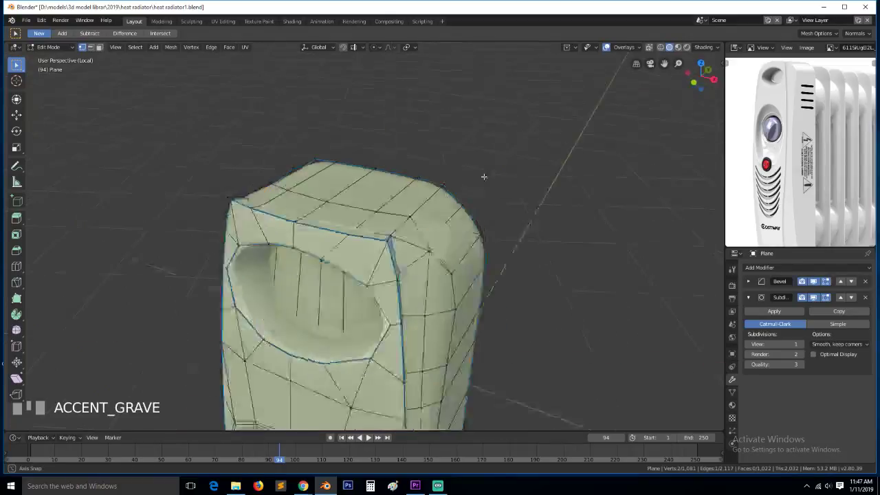
left_click(423, 219, "shift")
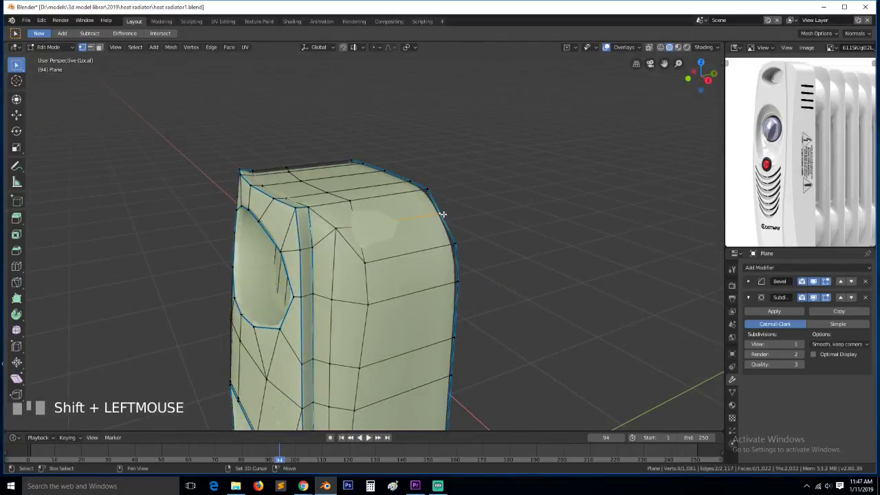
middle_click_drag(443, 214, 452, 206)
key("KP_1")
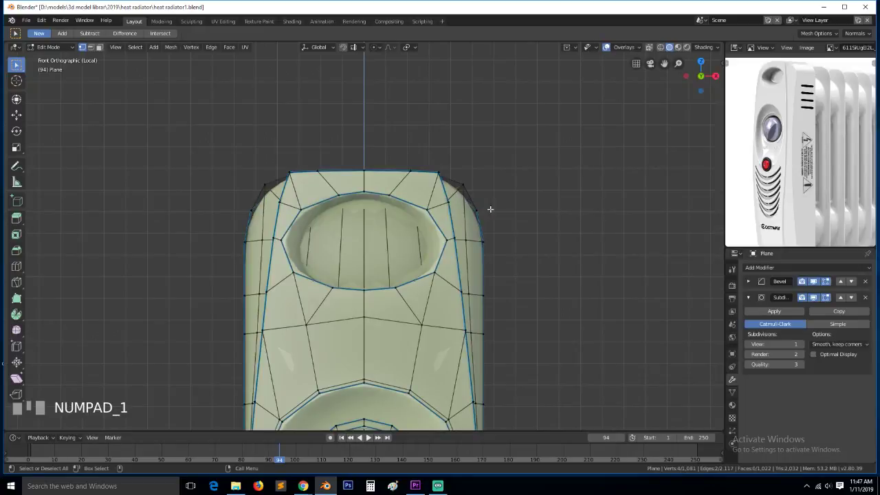
key("s")
right_click(806, 300)
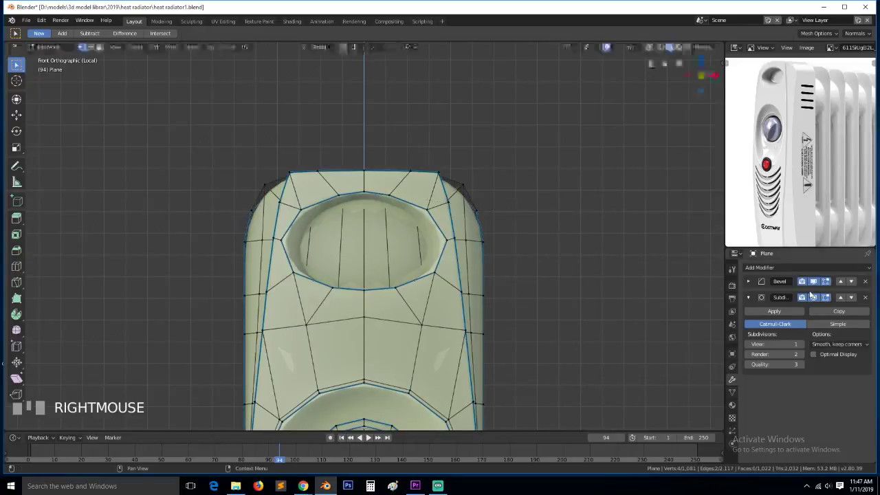
left_click(814, 298)
left_click(455, 255)
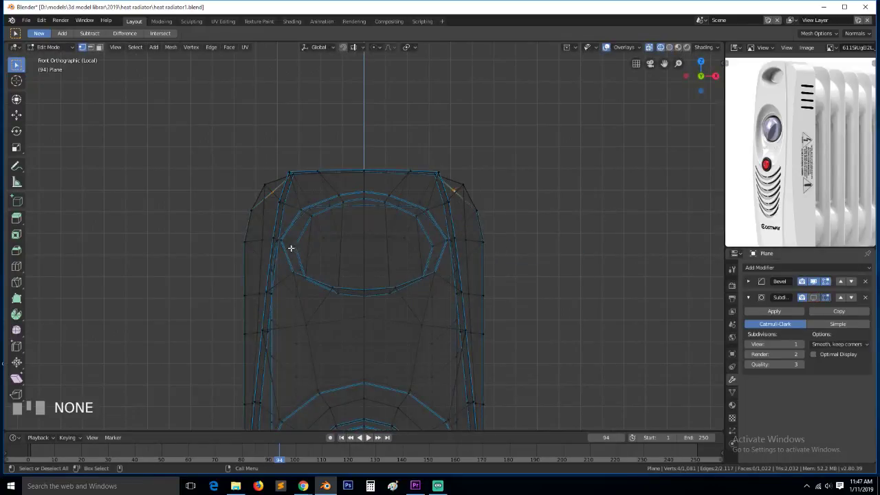
Scale the selected vertices by 1.129 along X, raise them 0.036 m along Z, and narrow them slightly along X
key("s")
key("x")
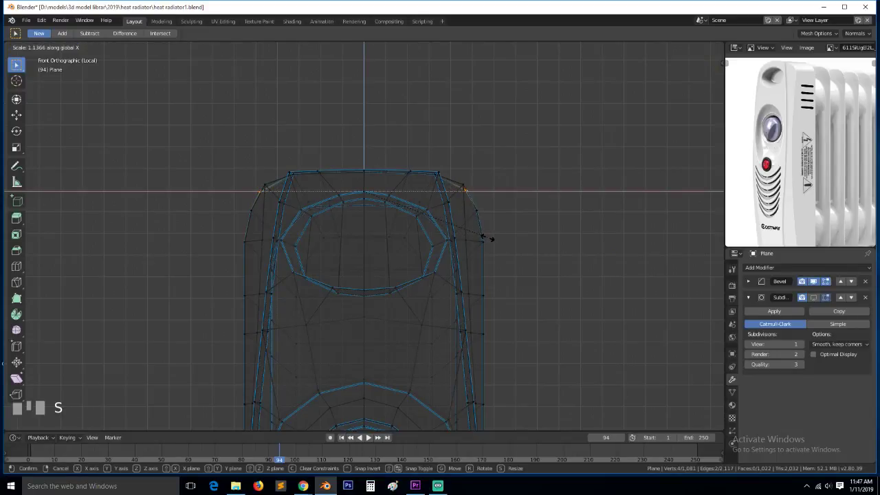
left_click(490, 237)
key("g")
key("z")
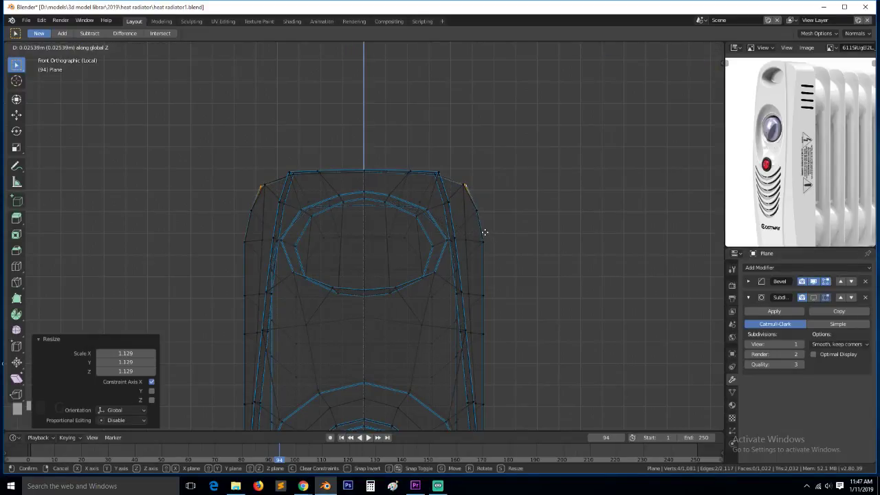
left_click(486, 231)
key("s")
key("x")
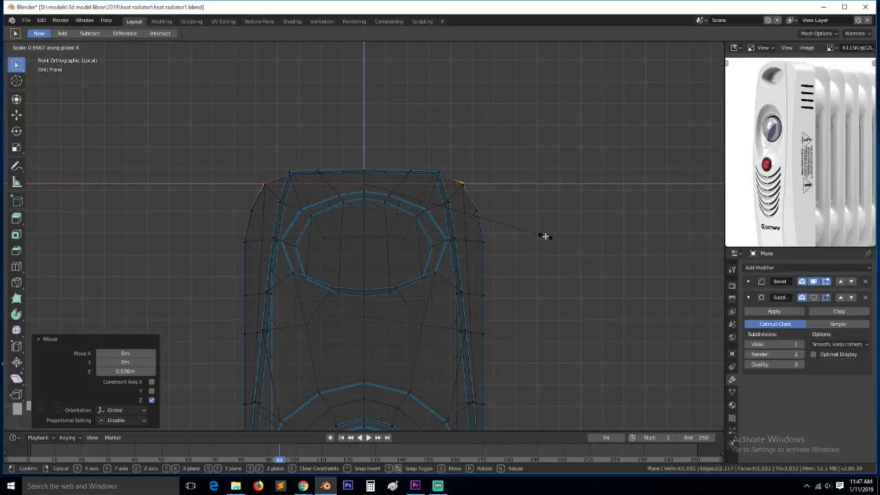
left_click(547, 237)
Return to object mode with solid shading and examine the reshaped upper corner of the casing
key("Tab")
key("z")
left_click(625, 251)
mouse_move(628, 253)
middle_mouse_down()
mouse_move(537, 304)
mouse_move(489, 305)
middle_mouse_up()
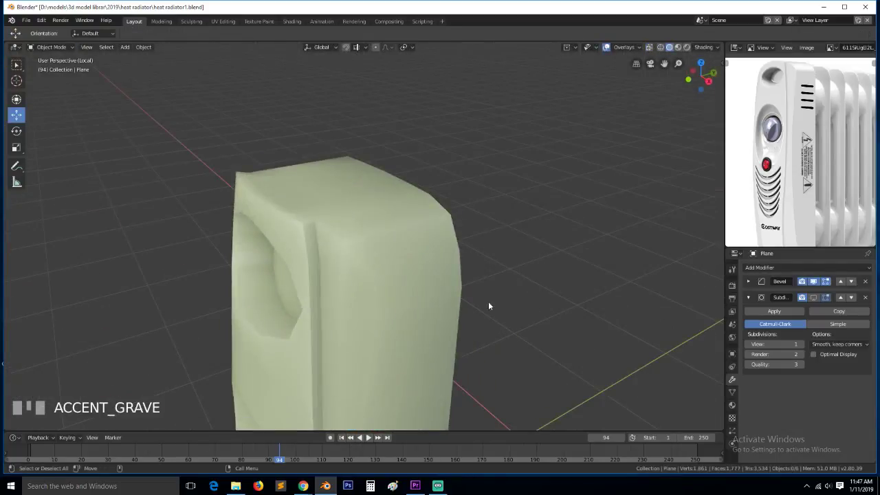
In edge select mode, select the upper corner edge beside the front panel and add the side's long edge loop
key("Tab")
key("2")
middle_click_drag(350, 273, 354, 189)
left_click(352, 185, "alt")
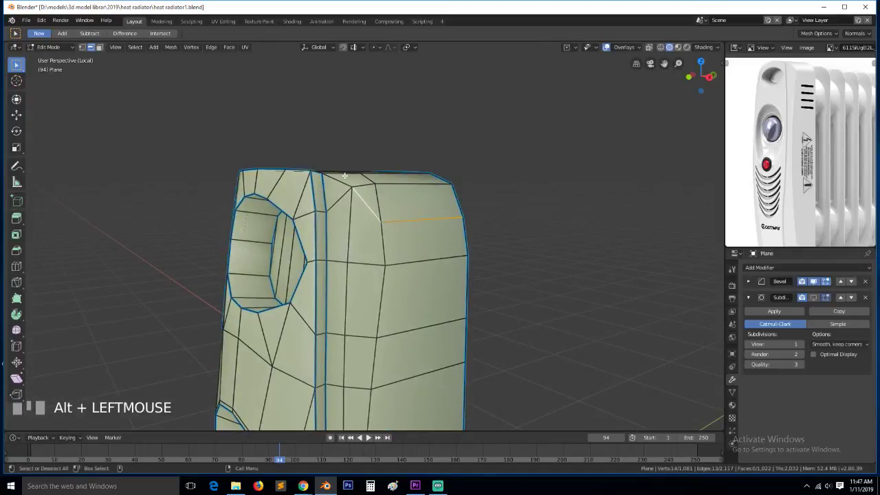
left_click(351, 188)
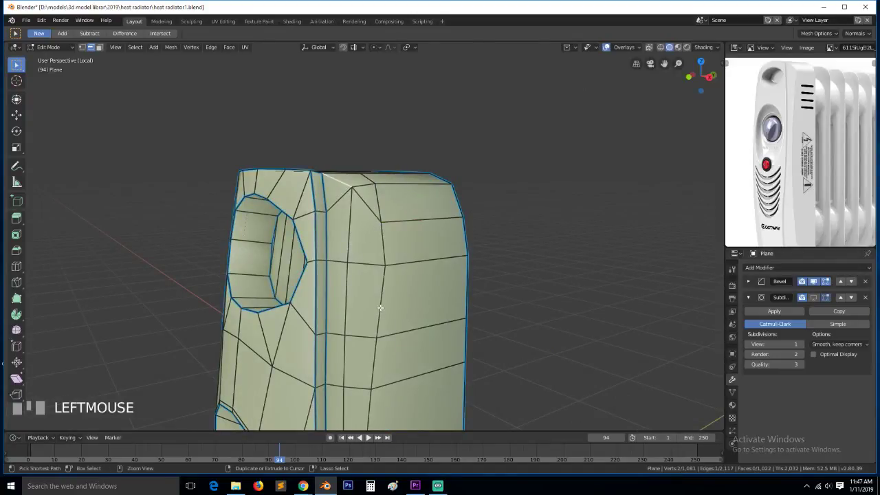
middle_click_drag(381, 307, 478, 238)
left_click(369, 327, "alt+shift")
key("grave")
Add the edge joining the front panel's corner at the casing's lower end to the selection
scroll(478, 238, "down", 4)
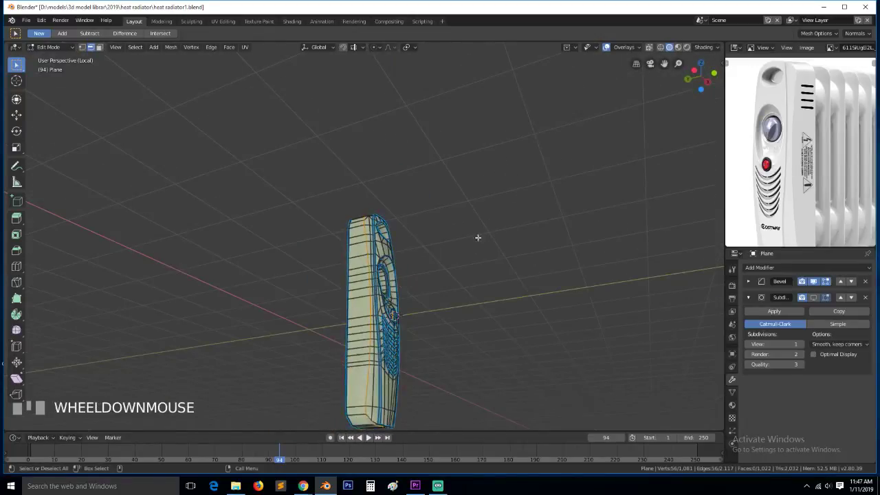
scroll(450, 317, "up", 4)
scroll(454, 314, "down", 6)
key("grave")
middle_click_drag(454, 315, 421, 253)
scroll(421, 253, "up", 10)
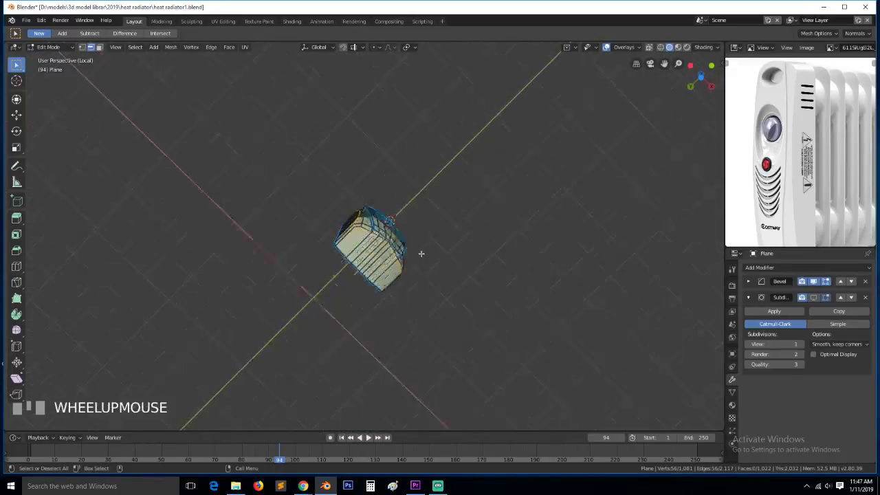
left_click(423, 162, "alt+shift")
Extend the selection with the short edge that meets the side's edge loop at the lower corner
scroll(448, 192, "down", 10)
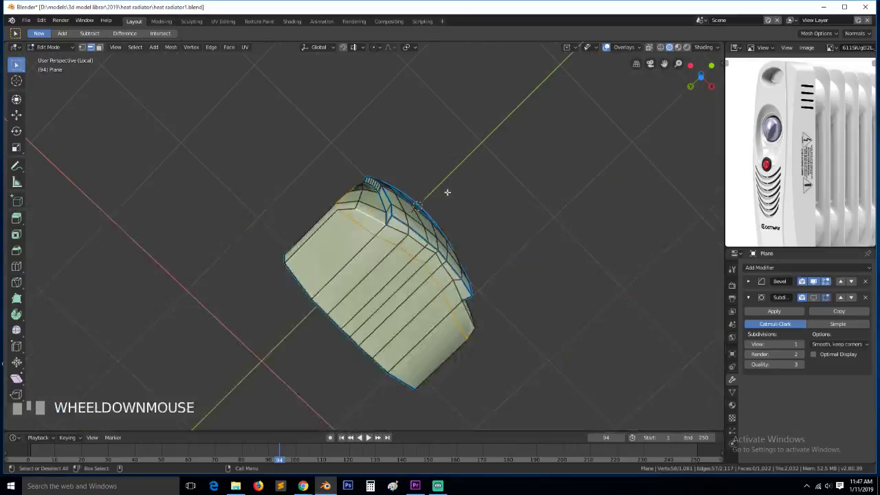
key("grave")
middle_click_drag(423, 262, 408, 298)
left_click(370, 318, "alt+shift")
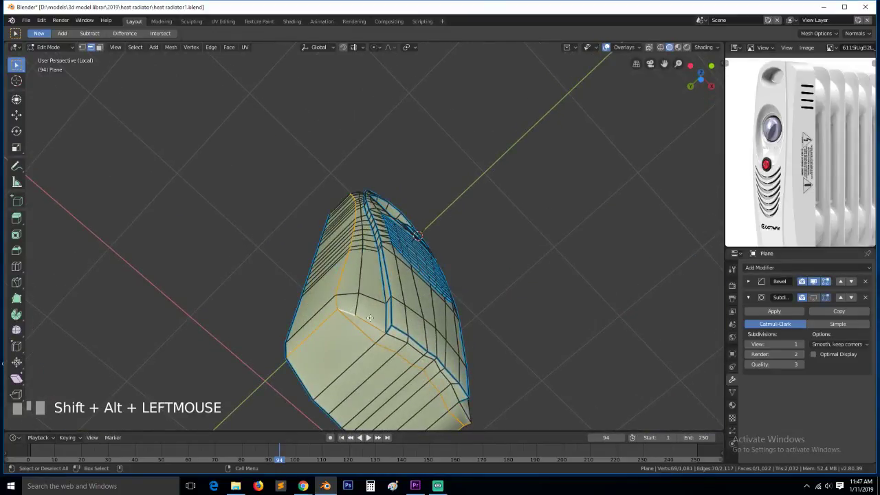
key("ctrl+z")
left_click(352, 322, "shift")
key("ctrl+z")
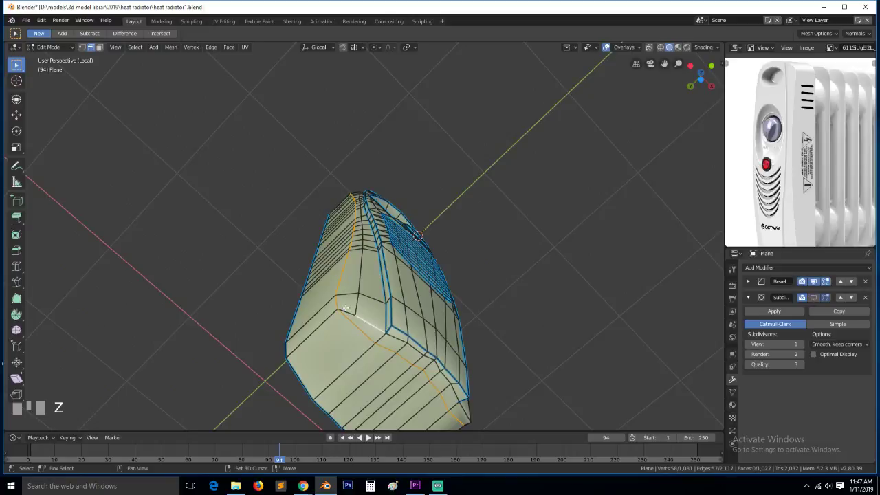
left_click(349, 322, "shift")
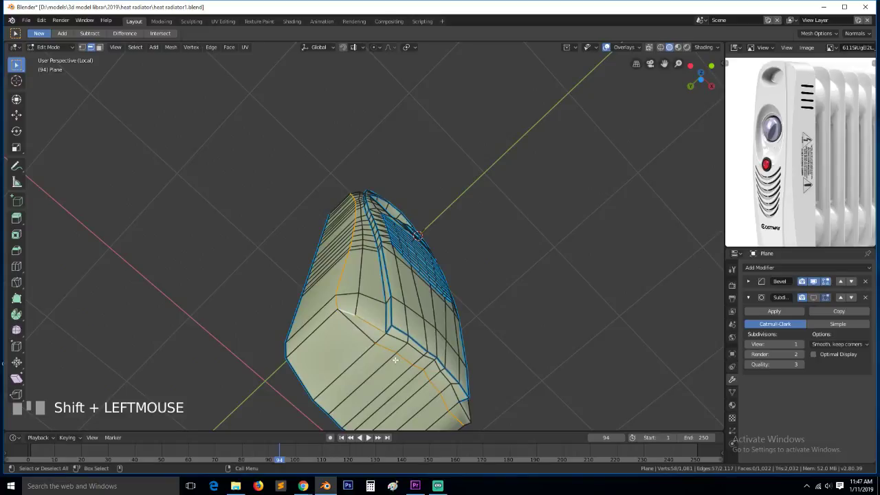
Deselect the loop's run across the underside and select the two matching edges at the opposite lower corner
key("c")
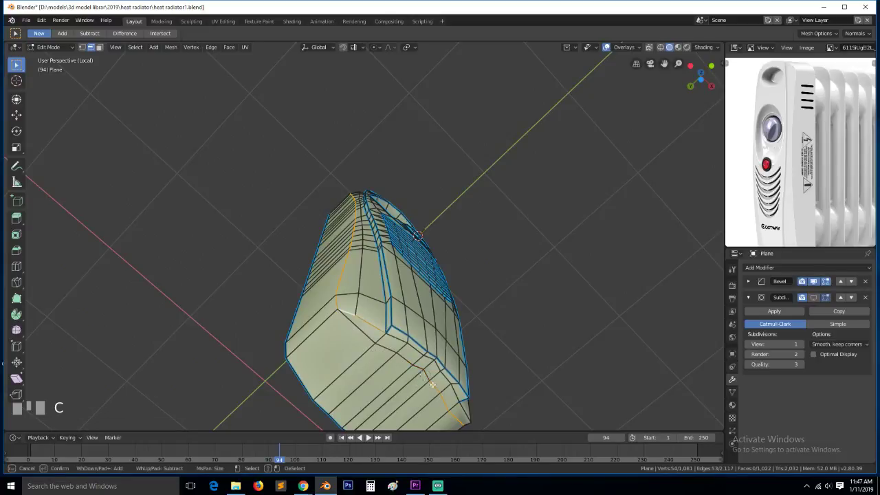
right_click(454, 415)
key("grave")
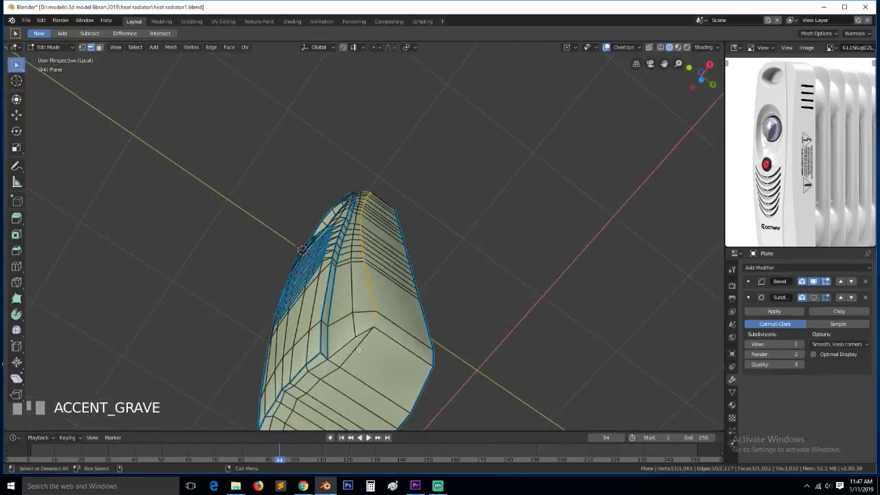
left_click(345, 346, "shift")
left_click(369, 331, "shift")
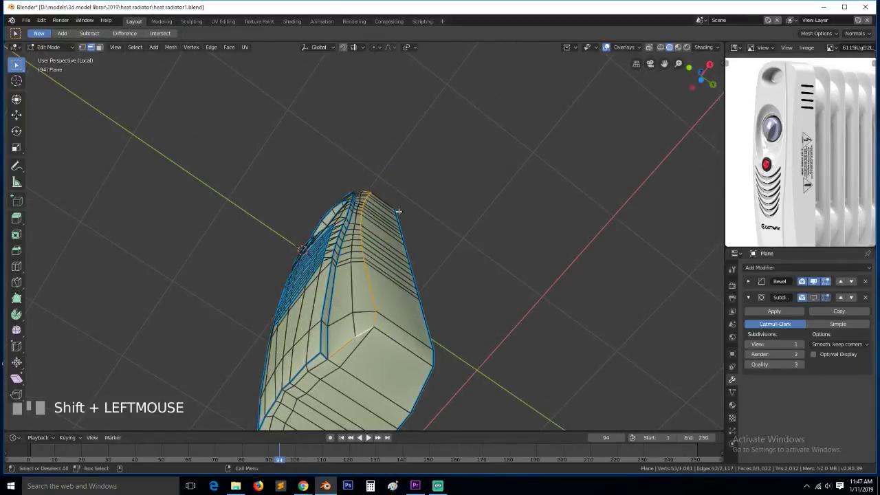
Deselect the edge loop's run across the casing's top, including the short edge at the near upper corner
key("grave")
scroll(393, 278, "up", 4)
key("grave")
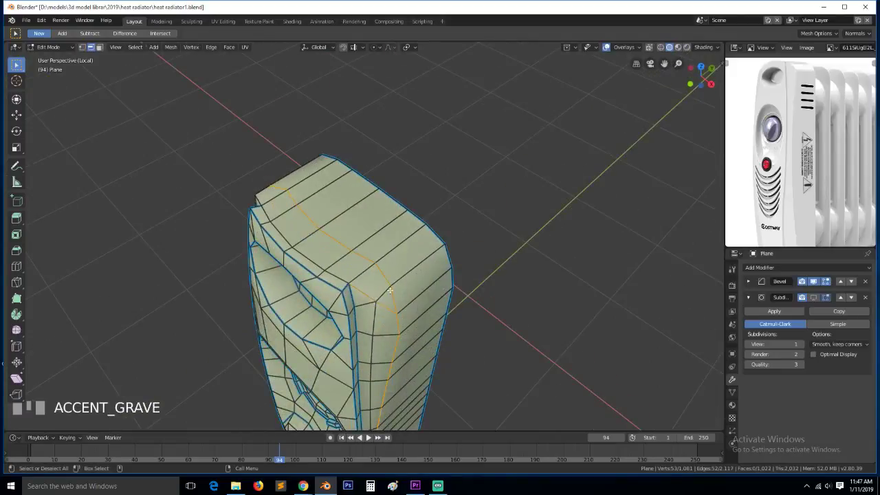
left_click(392, 294, "shift")
left_click(384, 277, "ctrl")
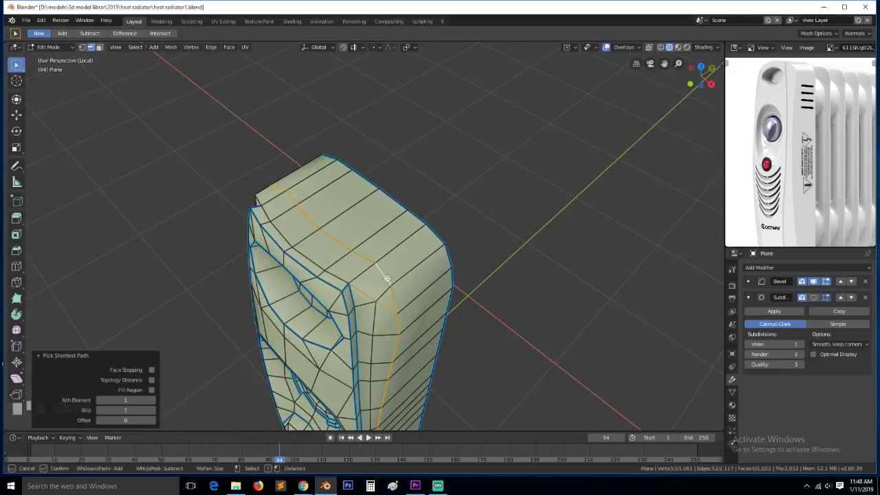
middle_click(286, 191)
right_click(290, 196)
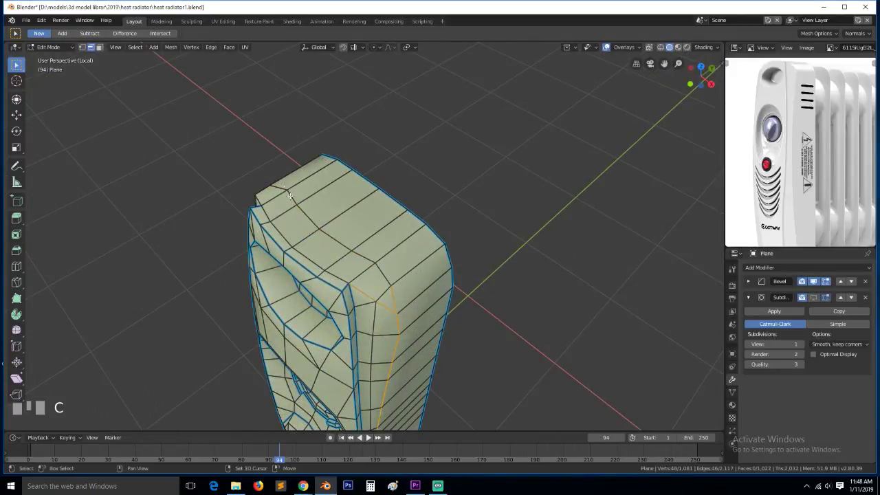
left_click(401, 295, "shift")
key("grave")
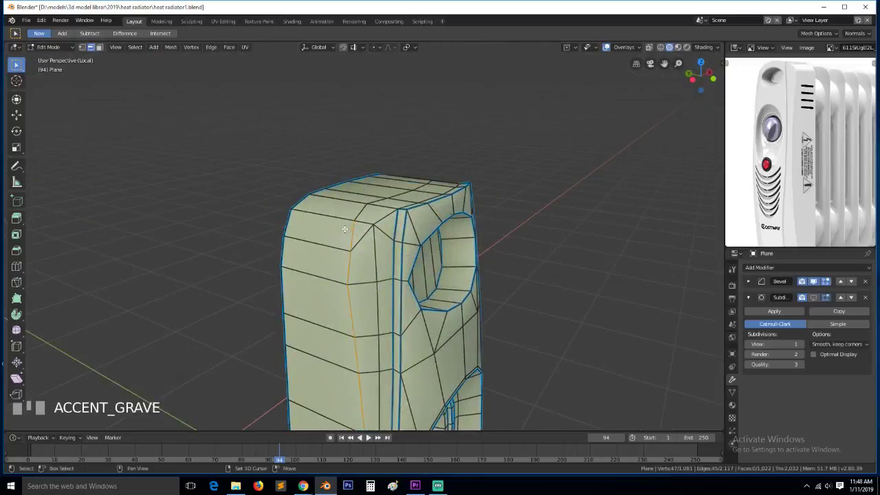
Replace the opposite upper corner's short loop edge with the edges reaching the front panel, and apply bevel weight to the selection
left_click(355, 236, "shift")
left_click(378, 226, "shift")
key("grave")
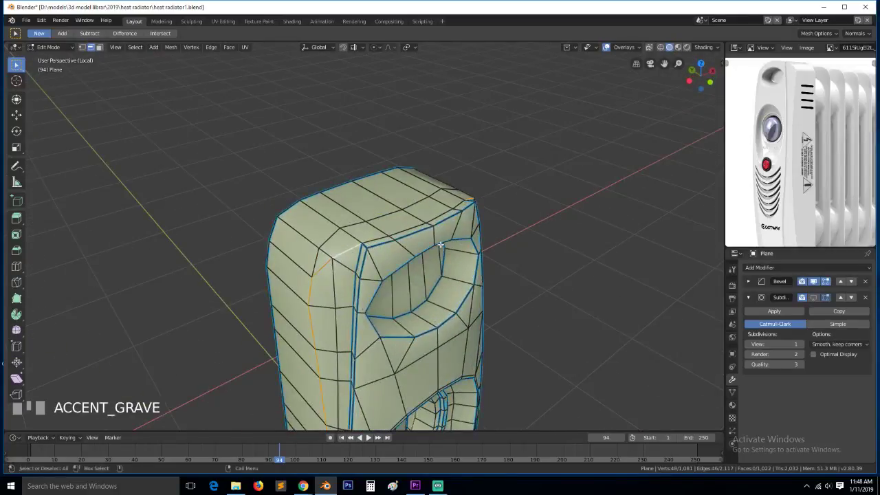
key("ctrl+e")
left_click(441, 244)
left_click(441, 245)
Inspect the casing's upper corner and side in Object Mode with the Subdivision modifier shown in the viewport
key("Tab")
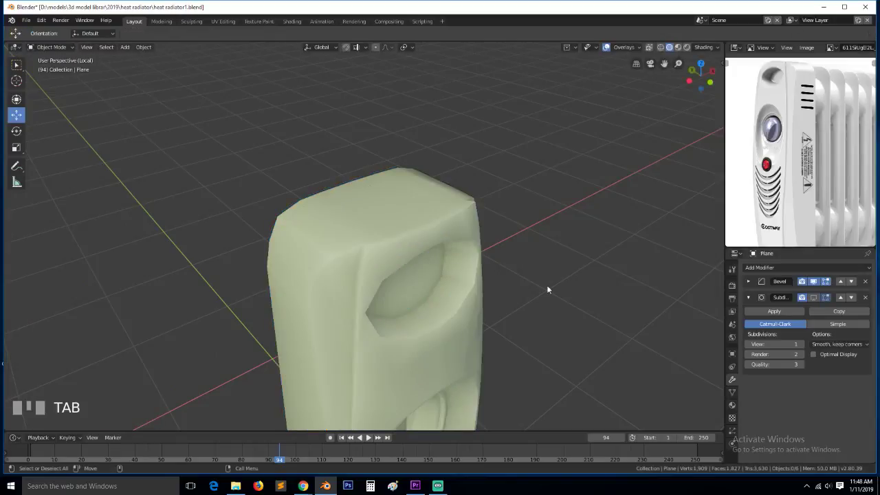
left_click(812, 297)
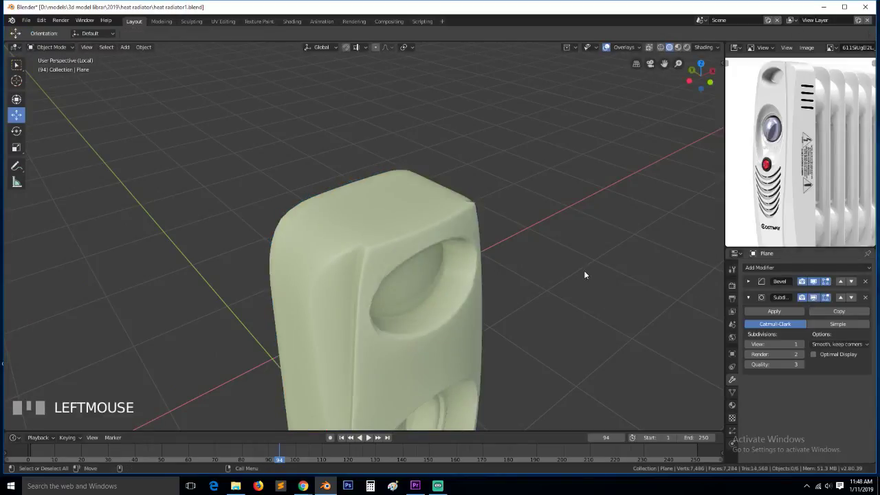
key("grave")
middle_click_drag(411, 230, 368, 231)
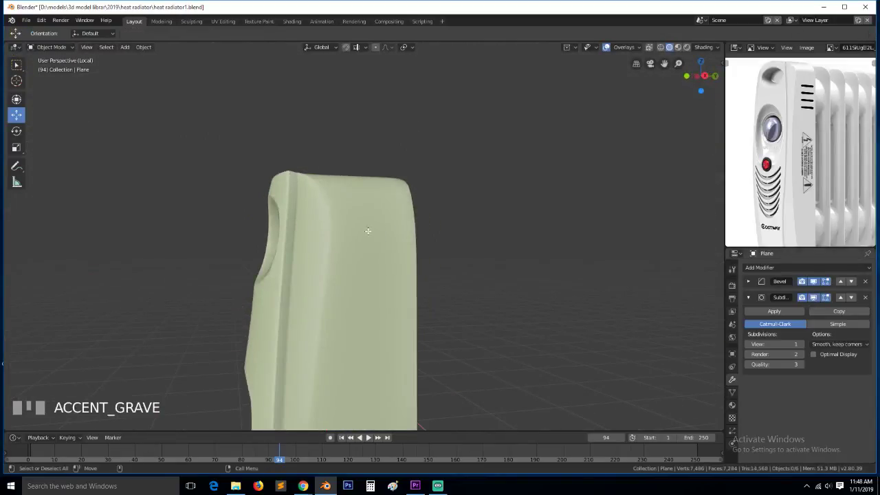
Return to mesh editing in vertex mode with nothing selected, and hide the Subdivision modifier in the viewport
key("Tab")
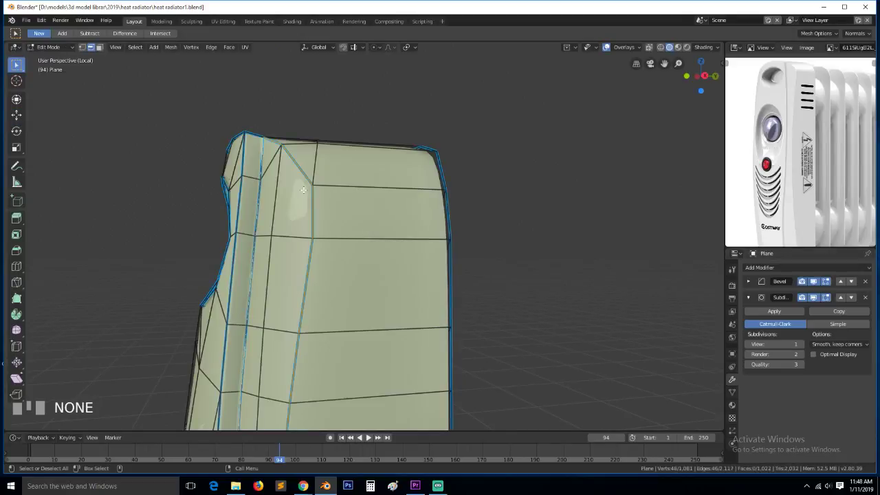
key("grave")
middle_click_drag(303, 190, 437, 250)
key("alt+a")
key("grave")
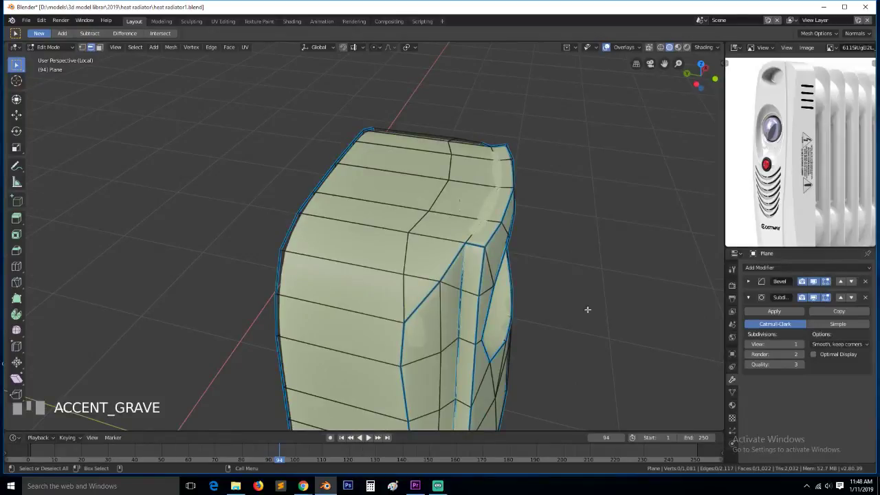
key("1")
left_click(814, 299)
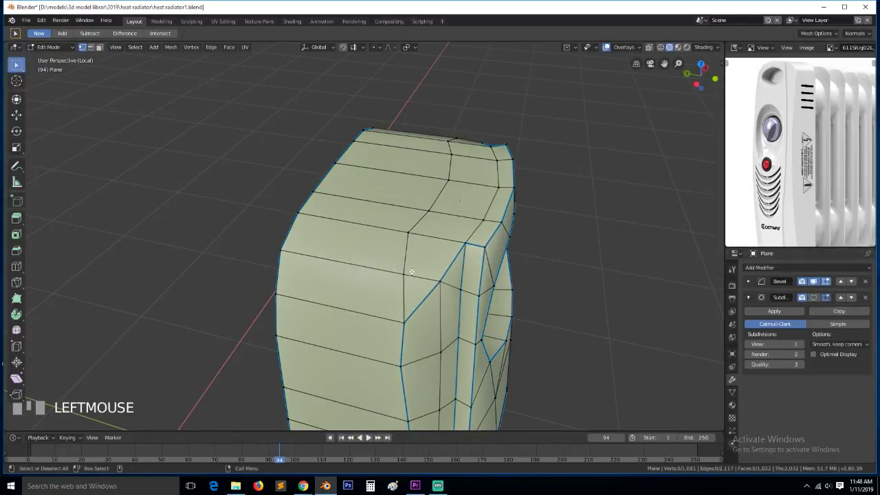
Try to merge the top loop's vertex with the neighbouring vertex on the bevel-weighted upper corner edge
left_click(445, 282, "shift")
key("m")
left_click(447, 285)
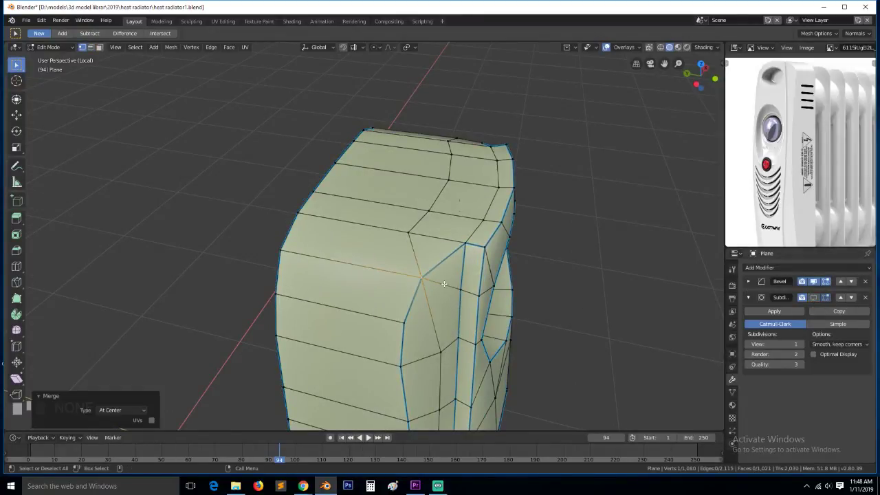
key("ctrl+z")
key("alt+m")
left_click(442, 264)
middle_click_drag(443, 264, 424, 265)
key("ctrl+z")
Select the edge path running across the casing's top between the two corners and delete it as an edge loop
key("2")
left_click(397, 246, "alt")
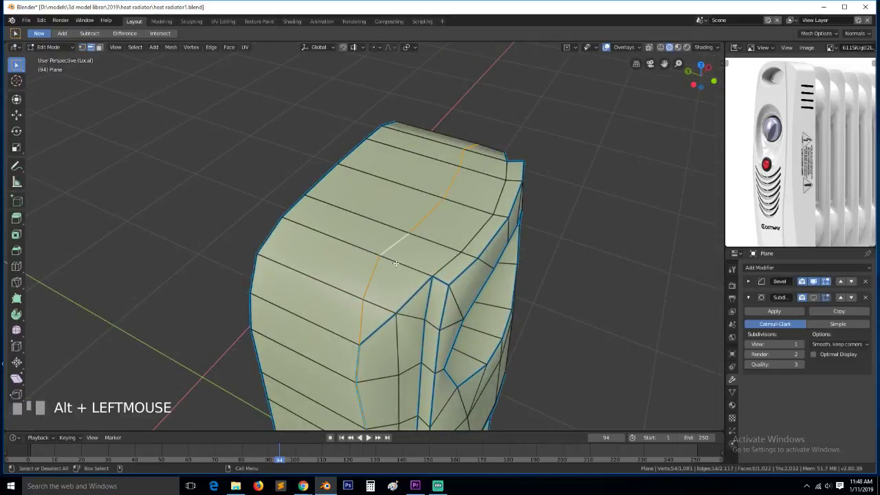
key("alt+a")
left_click(371, 268)
middle_click_drag(448, 242, 326, 246)
left_click(337, 250, "ctrl")
key("x")
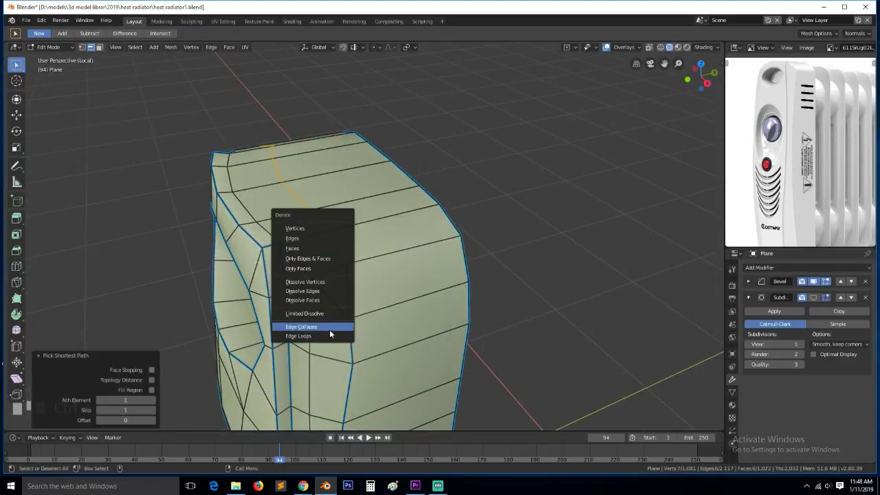
left_click(330, 335)
Merge the leftover top vertex at the near upper corner into the adjacent bevel-weighted corner vertex, using At Last
key("1")
left_click(349, 265)
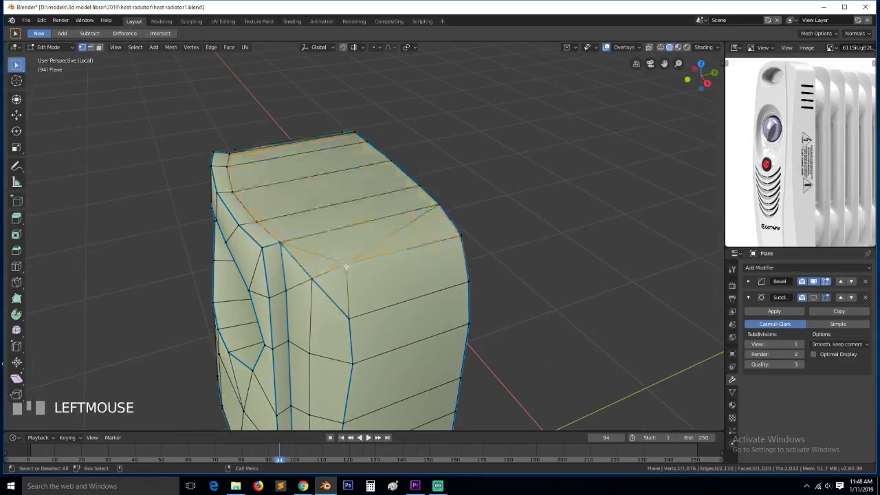
left_click(315, 278, "shift")
key("alt+m")
left_click(317, 278)
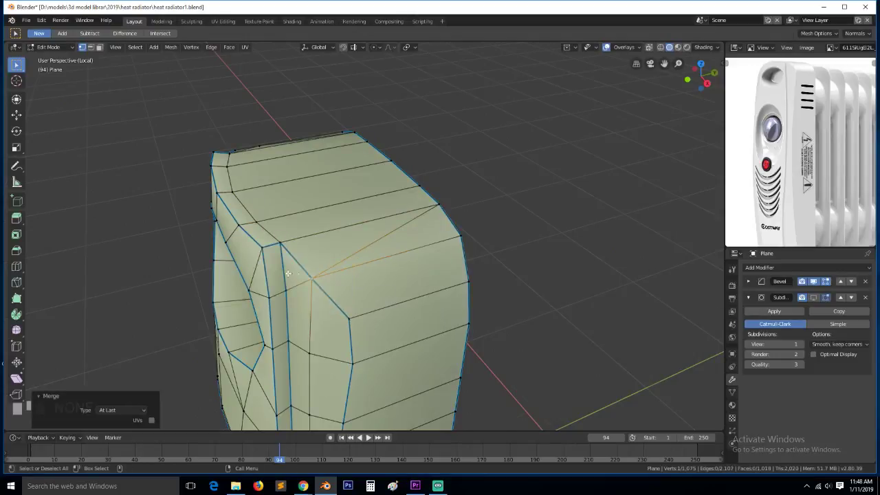
Merge the matching leftover vertex at the opposite upper corner into its bevel-weighted corner vertex
middle_click_drag(318, 278, 309, 254)
left_click(305, 251)
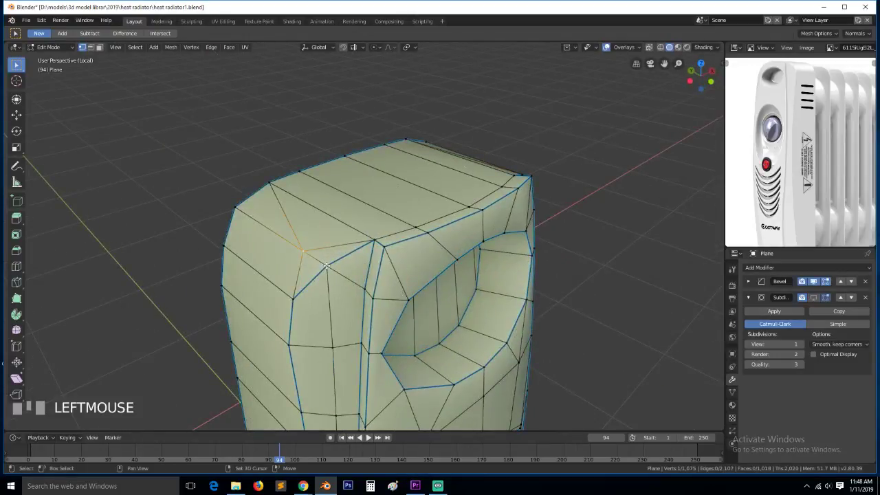
left_click(326, 265, "shift")
key("alt+m")
left_click(322, 266)
Dissolve the diagonal edges left on the casing's top at both upper corners
key("2")
left_click(312, 242)
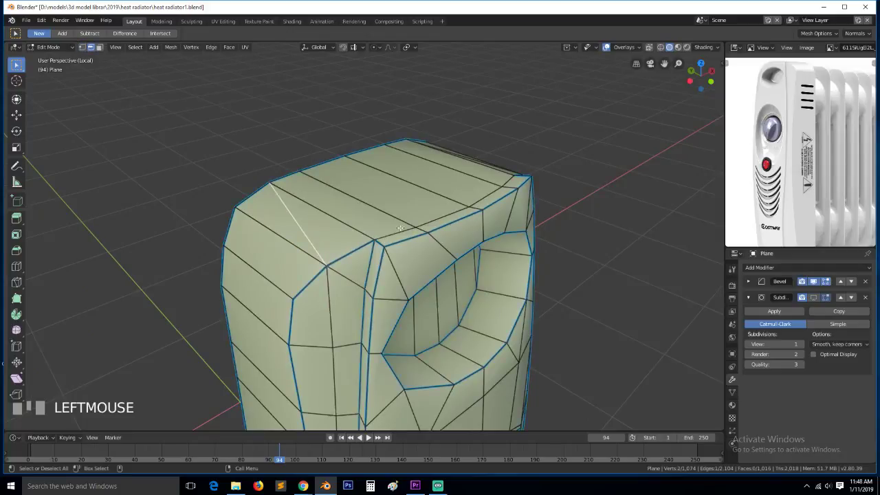
middle_click_drag(312, 237, 234, 216)
left_click(409, 222, "shift")
key("ctrl+x")
scroll(463, 275, "down", 5)
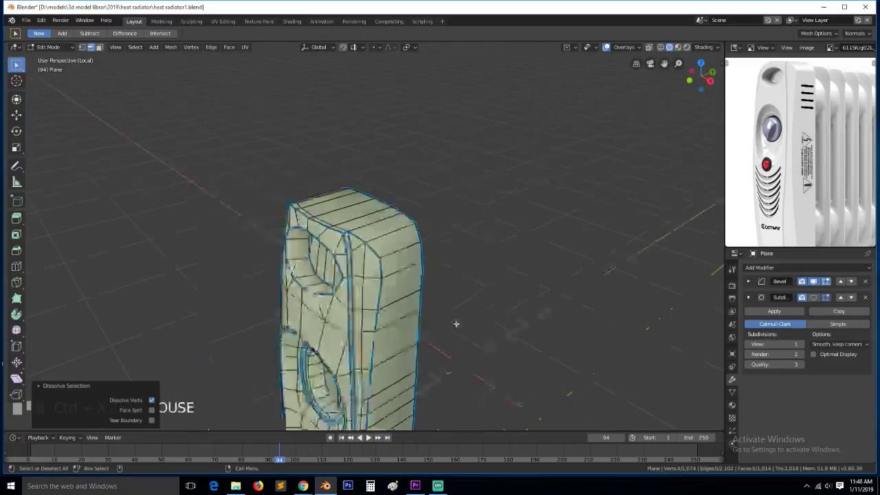
middle_click_drag(456, 324, 505, 273)
scroll(447, 209, "down", 5)
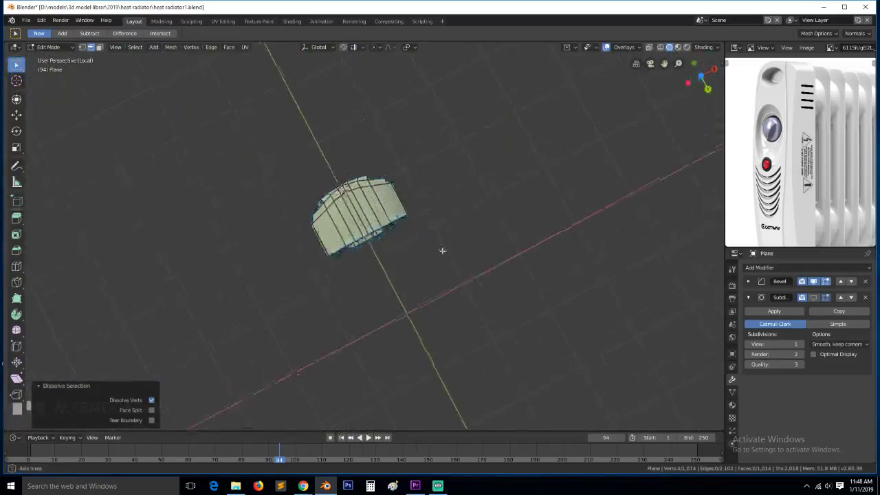
scroll(446, 259, "up", 3)
scroll(505, 274, "up", 3)
scroll(504, 273, "down", 3)
left_click(328, 268)
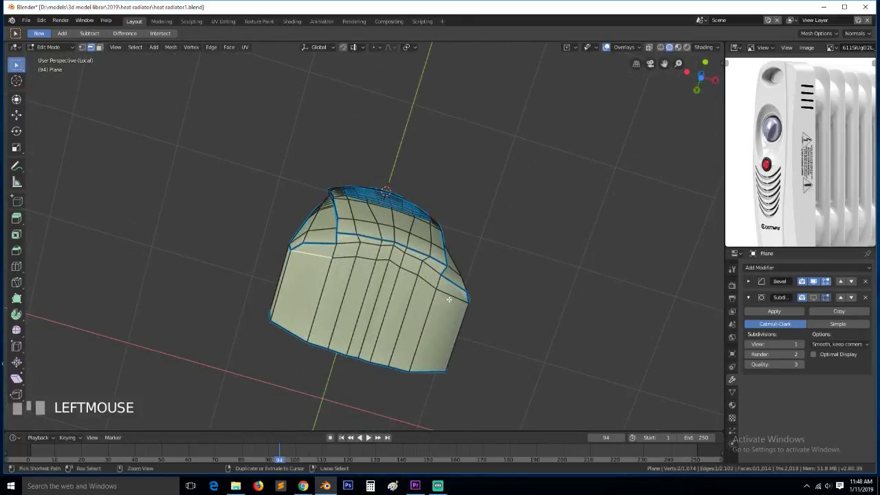
left_click(449, 299, "ctrl")
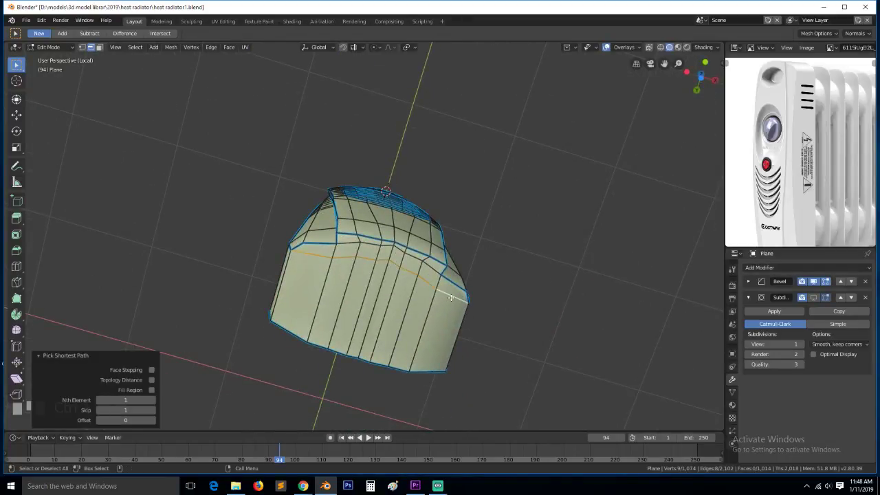
middle_click_drag(450, 298, 354, 281)
key("ctrl+z")
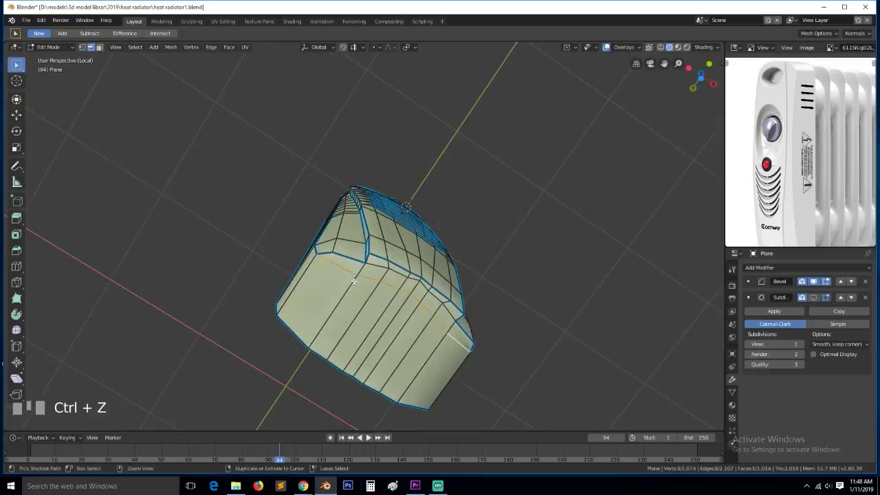
key("grave")
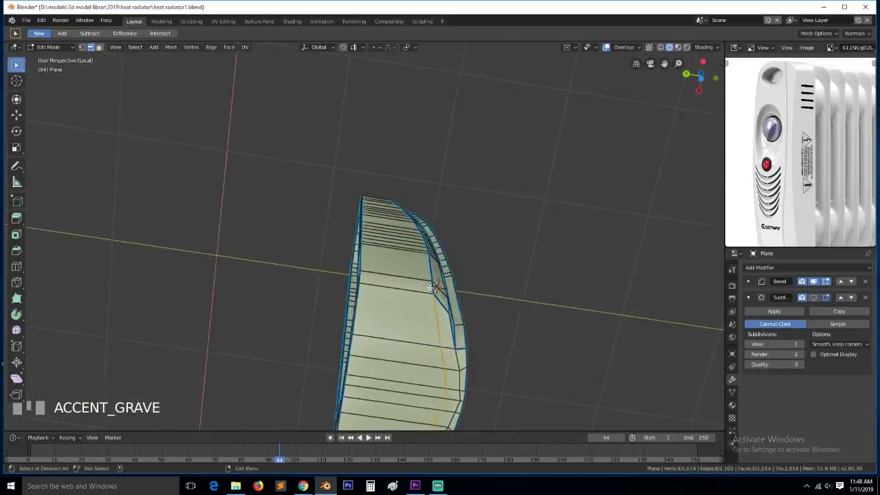
key("alt+a")
Knife-cut the casing's underside from the bevel-weighted corner vertex straight back to the rear border
key("grave")
middle_click_drag(424, 311, 389, 309)
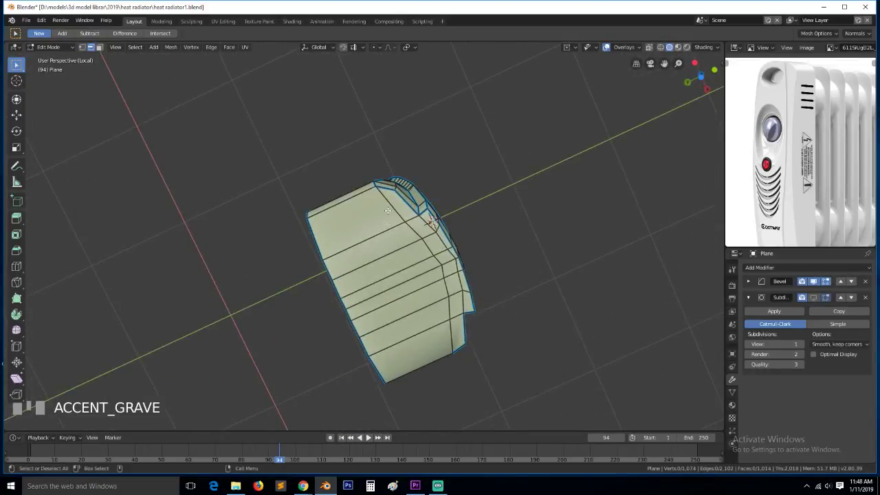
key("k")
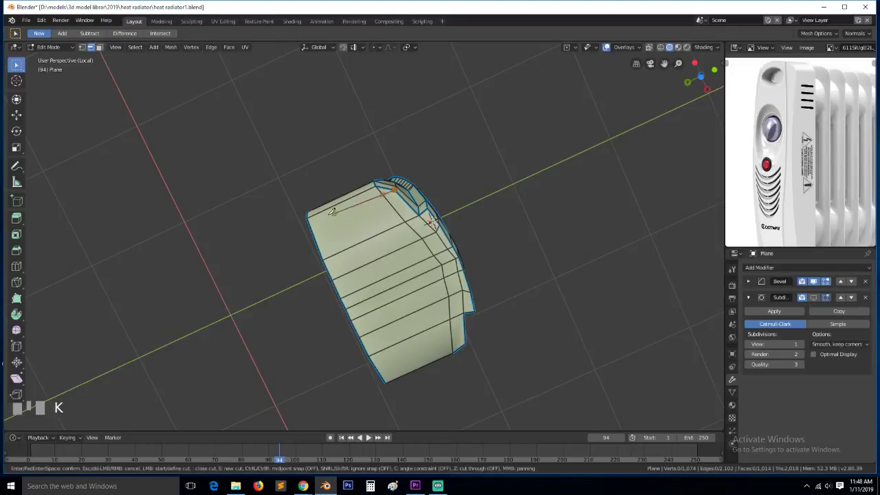
left_click(310, 225)
key("space")
Knife-cut a matching line from the opposite lower corner vertex to the rear border of the underside
key("grave")
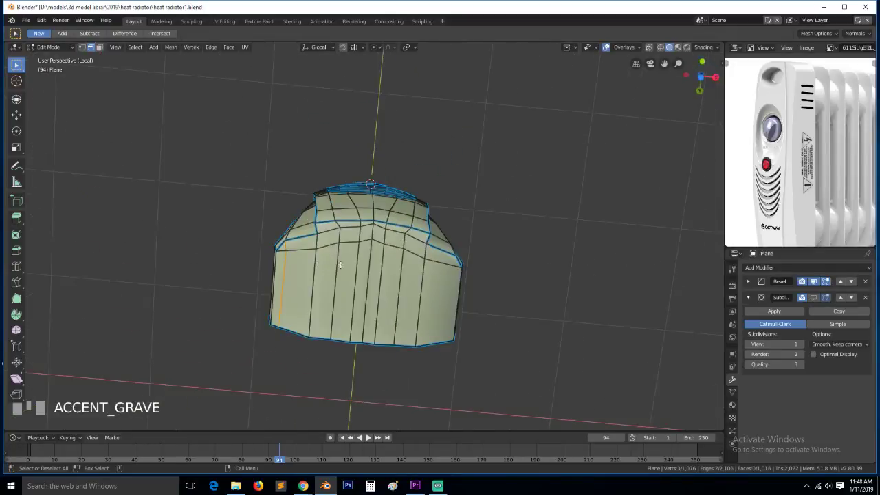
key("a")
key("k")
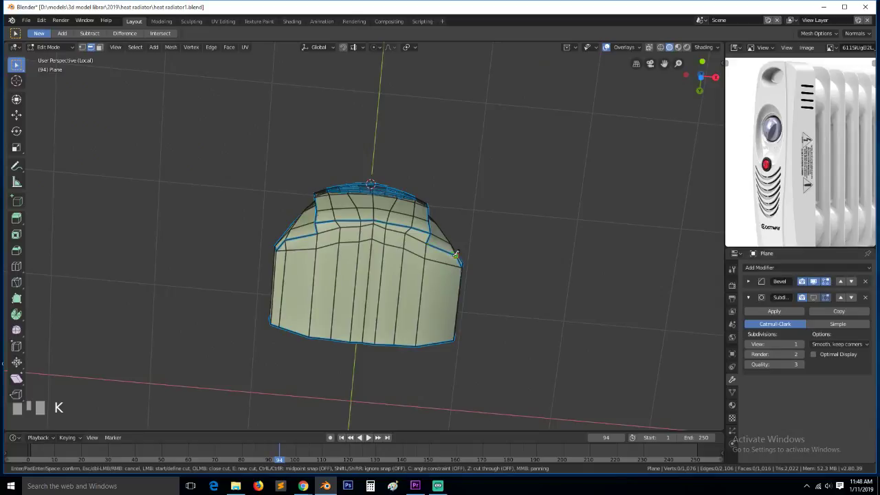
left_click(448, 348)
key("space")
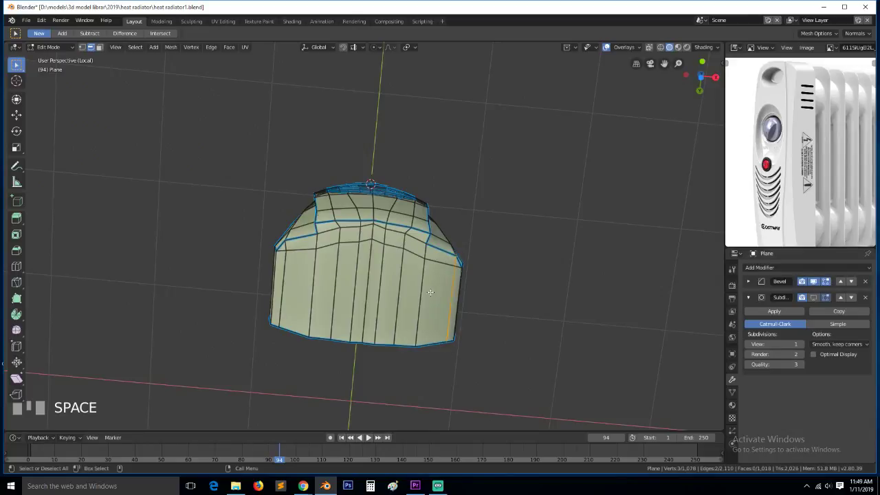
Select the edge run across the underside between the two knife cuts and dissolve it, excluding one end segment
left_click(446, 264)
left_click(314, 247, "ctrl")
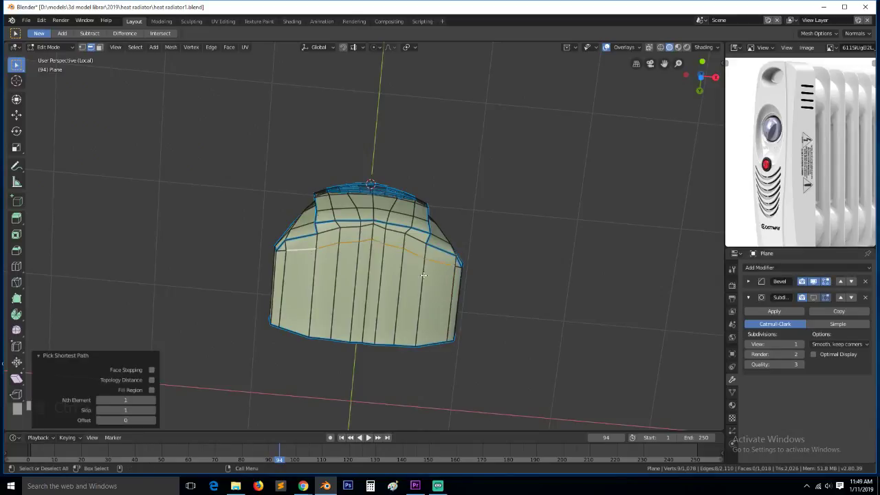
key("ctrl+x")
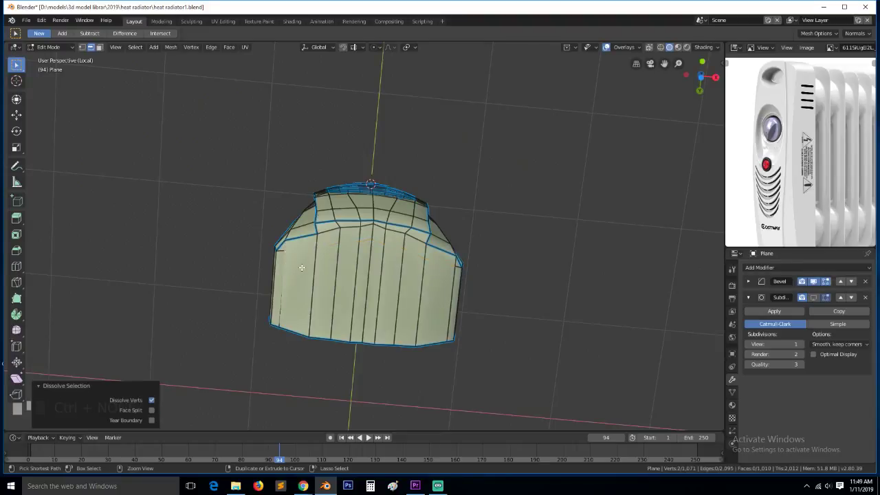
key("ctrl+z")
left_click(380, 268, "shift")
key("1")
key("grave")
middle_click_drag(307, 269, 366, 269)
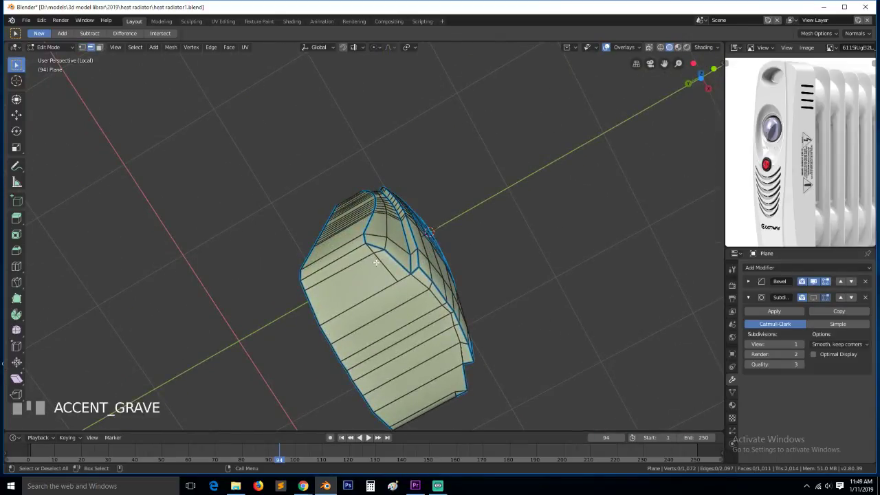
Dissolve the remaining short edges at one lower corner of the underside and the leftover edge at the opposite corner
left_click(375, 256)
left_click(432, 275, "shift")
key("ctrl+z")
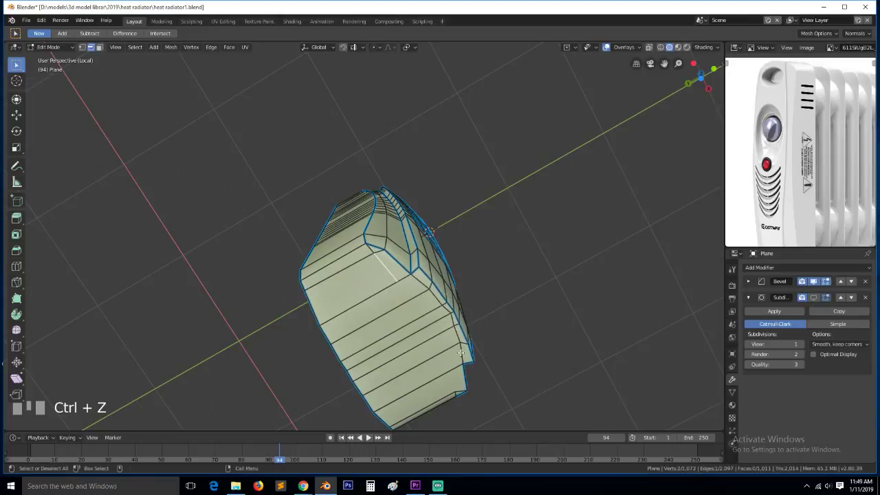
left_click(371, 253, "shift")
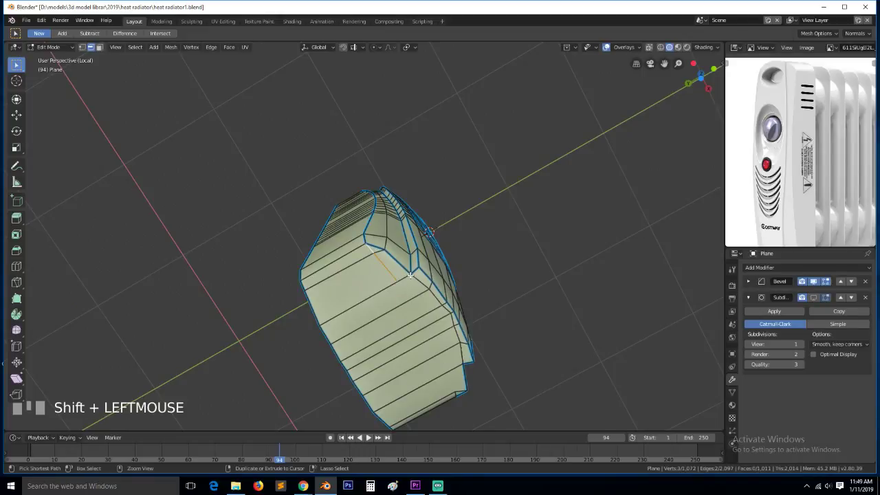
key("ctrl+x")
middle_click_drag(408, 284, 395, 255)
left_click(414, 201)
key("ctrl+x")
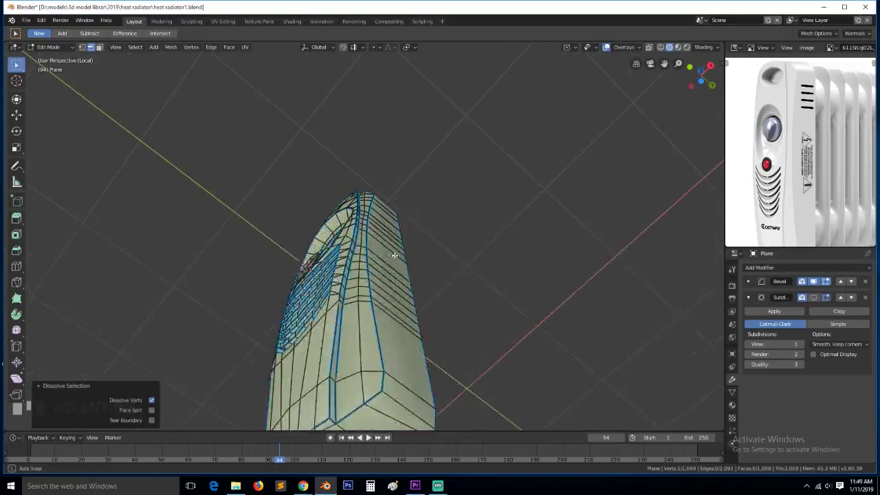
Preview the front body in Object Mode with the Subdivision modifier shown in the viewport
key("Tab")
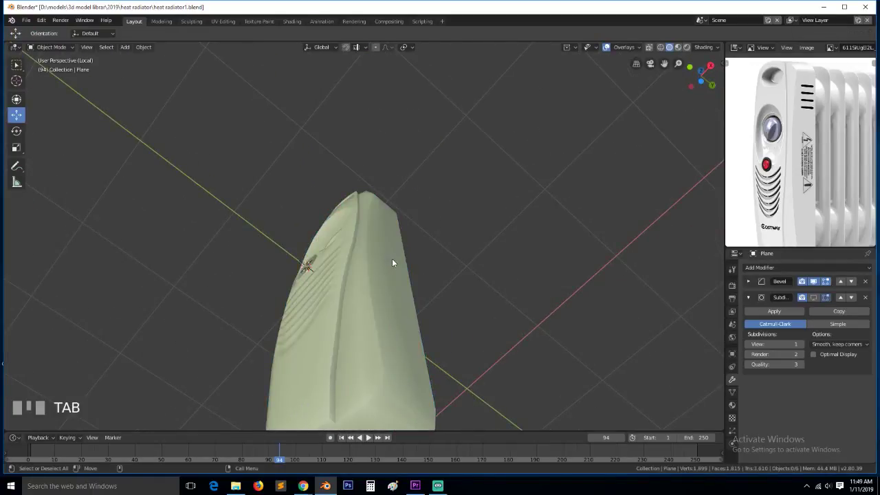
key("KP_1")
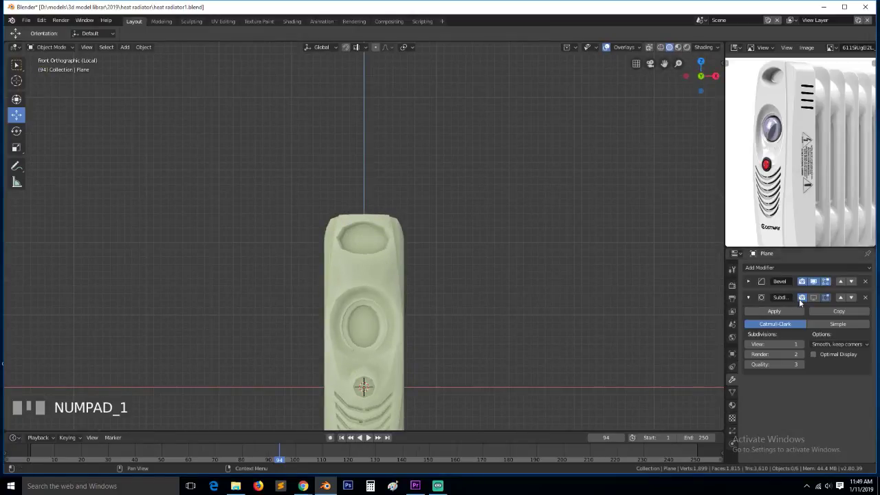
left_click(814, 297)
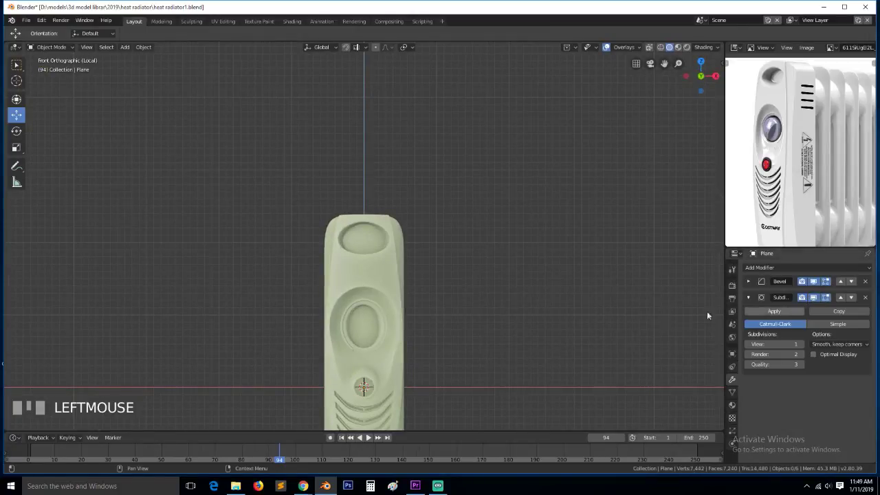
middle_click_drag(707, 314, 467, 292)
Add a single centred loop cut running around the rear casing's sides and top, parallel to its front border
key("Tab")
middle_click_drag(405, 244, 349, 243)
key("ctrl+r")
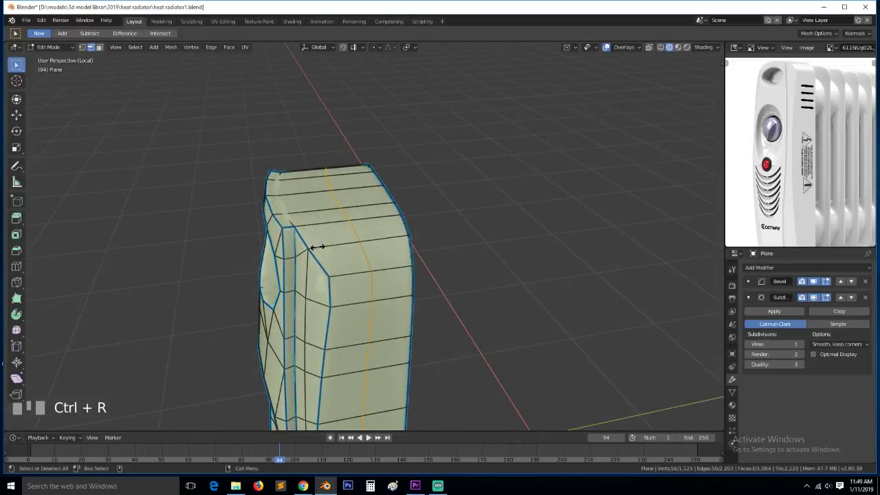
left_click(305, 246)
right_click(316, 248)
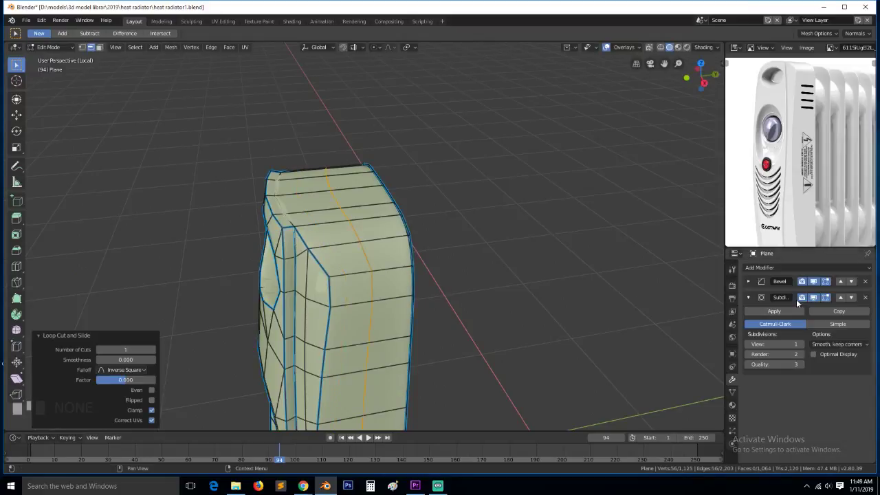
Hide the Subdivision modifier in the viewport and slide the new loop close to the casing's bevel-weighted front border
left_click(814, 298)
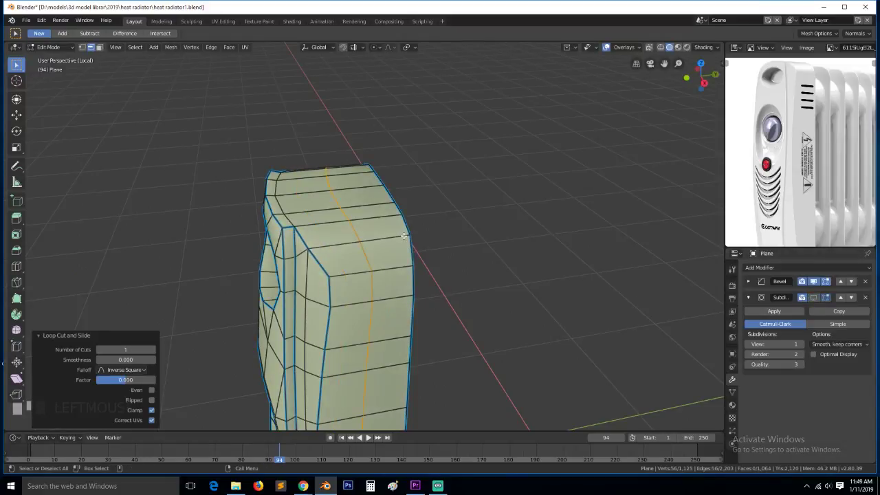
key("g")
key("g")
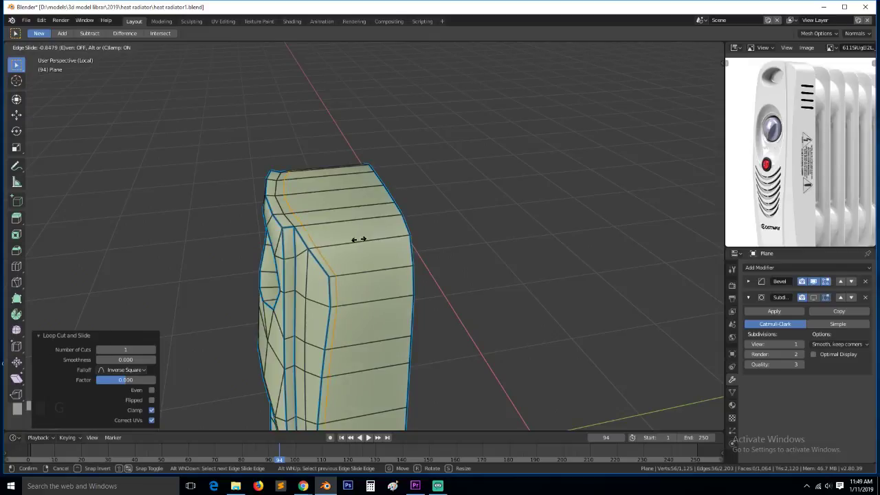
left_click(354, 240)
middle_click_drag(353, 240, 414, 291)
key("Tab")
key("Tab")
Select the unweighted border edges across the casing's top front, between the bevel-weighted corners, and give them edge bevel weight
key("grave")
middle_click_drag(350, 276, 364, 272)
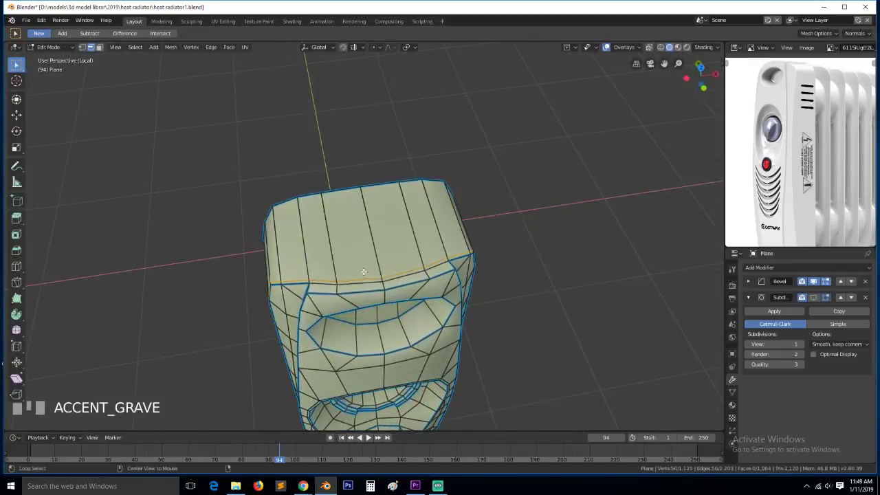
left_click(369, 279, "alt")
key("ctrl+e")
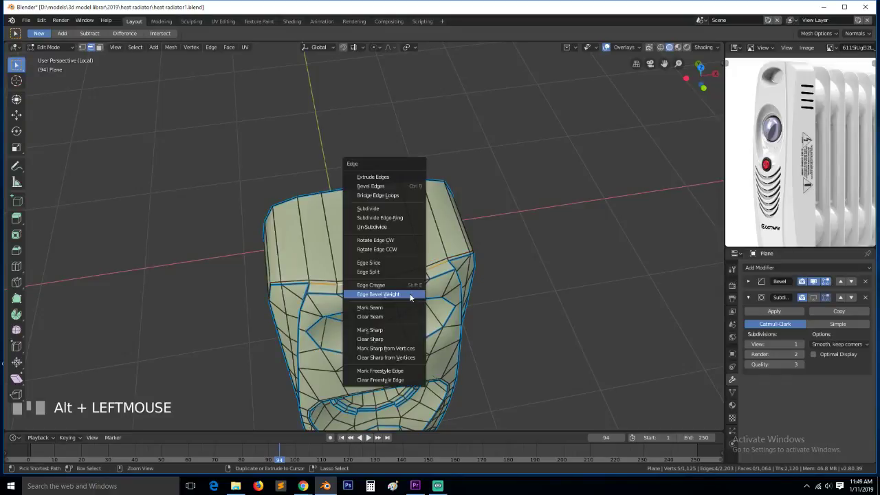
left_click(382, 294)
left_click(440, 319)
left_click(469, 332)
Select the matching border edges across the casing's underside front and set their edge bevel weight to 1
scroll(450, 332, "down", 4)
key("grave")
middle_click_drag(450, 332, 398, 245)
left_click(385, 164, "alt")
key("grave")
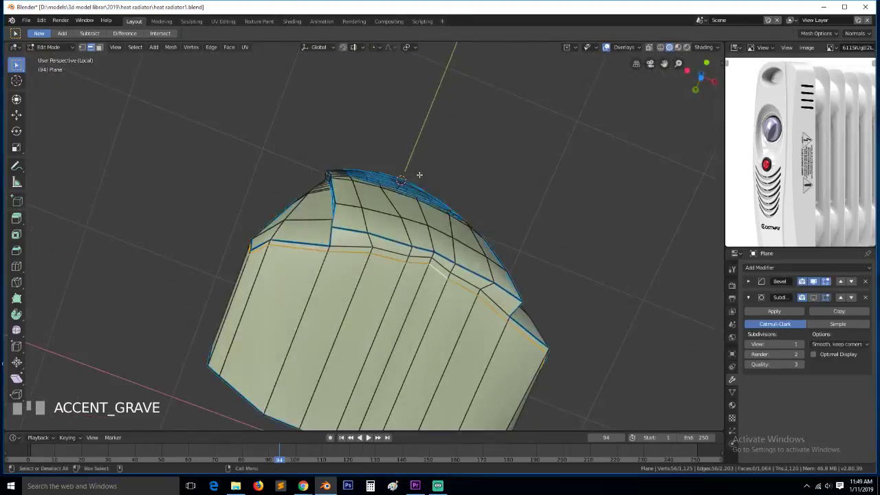
left_click(397, 248, "alt")
left_click(457, 270, "alt+shift")
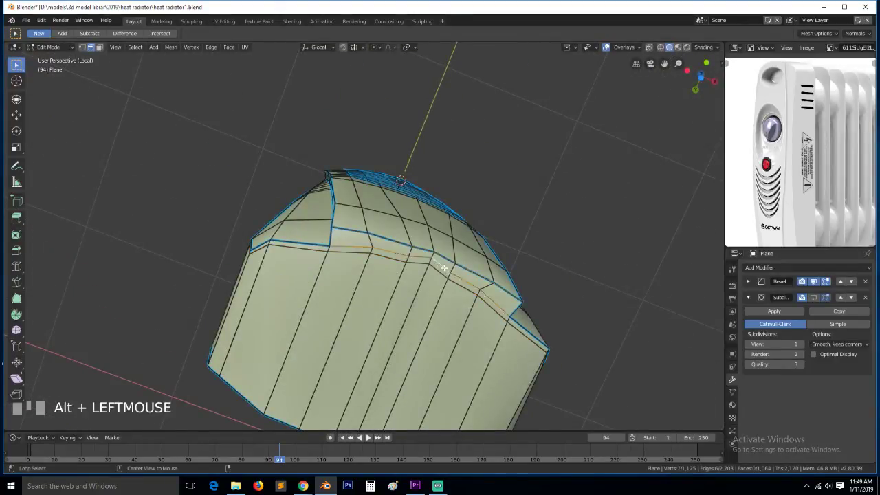
key("ctrl+e")
left_click(475, 283)
left_click(488, 283)
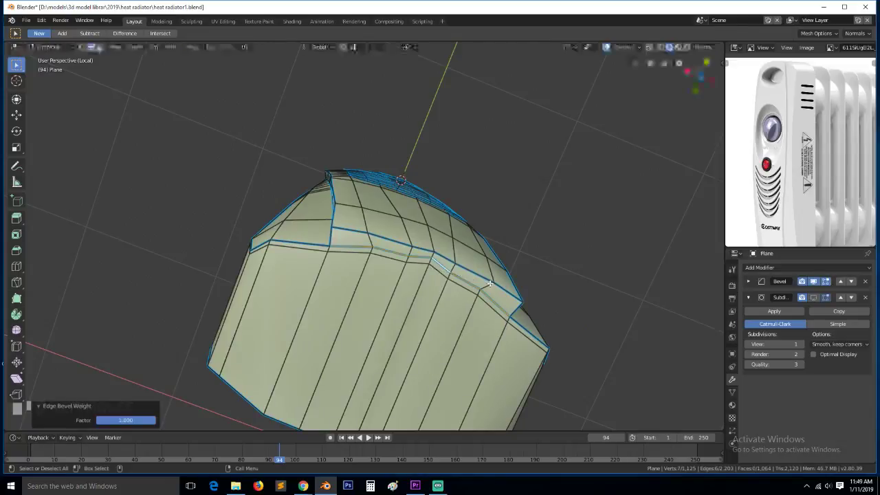
Show the Subdivision modifier in the viewport from Object Mode, check the smoothed body from the front and save the file
key("Tab")
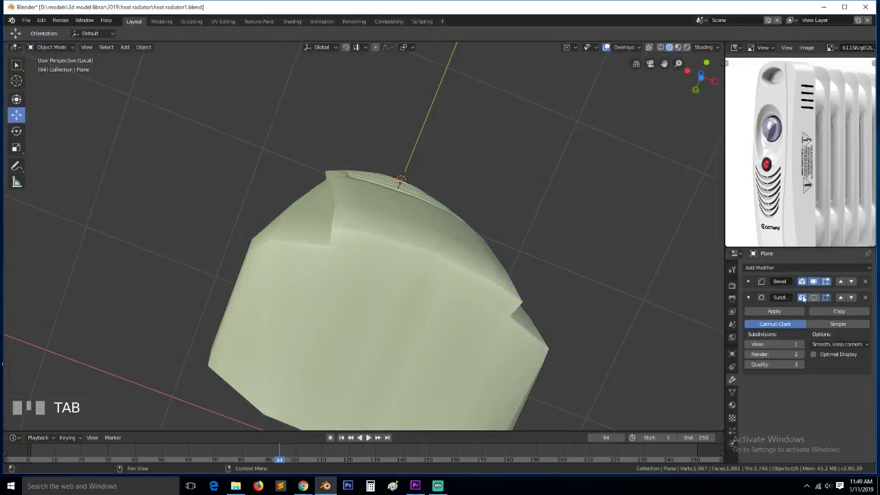
left_click(813, 298)
middle_click_drag(554, 229, 319, 243)
scroll(455, 296, "up", 2)
key("KP_1")
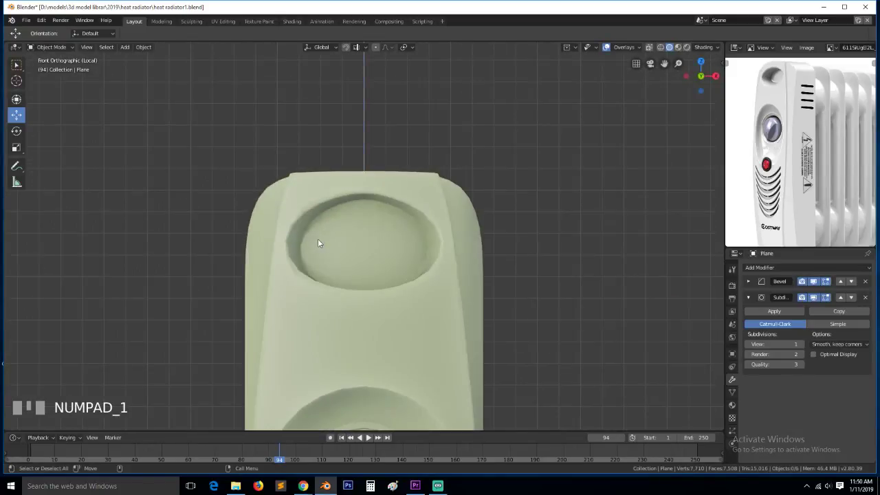
scroll(324, 242, "down", 5)
key("ctrl+s")
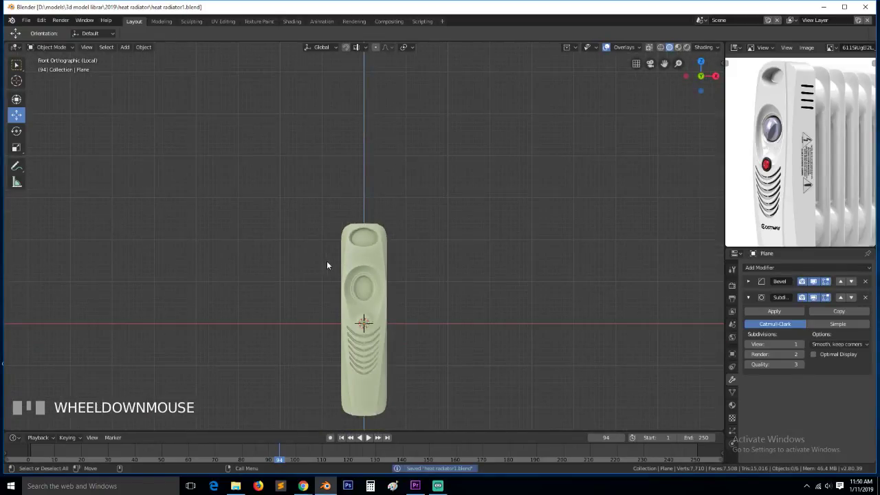
Exit local view in front view, deselect the body and examine the radiator fins in the reference photo
key("KP_Divide")
key("KP_1")
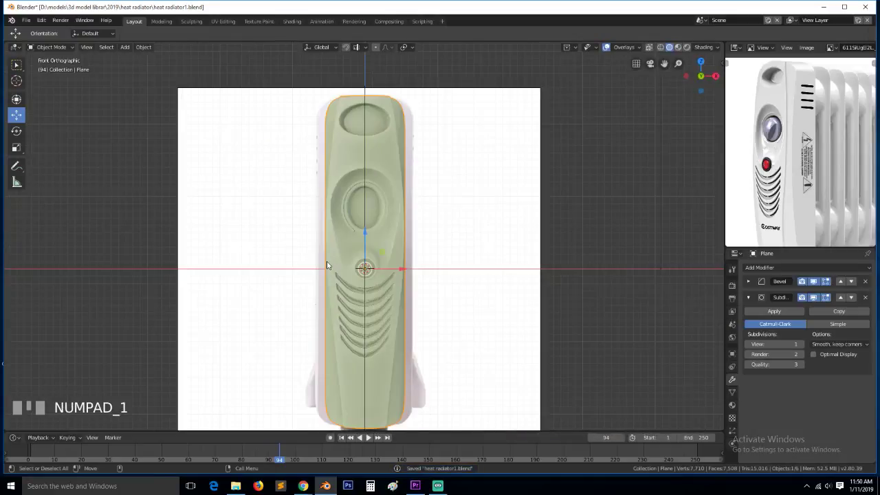
key("alt+a")
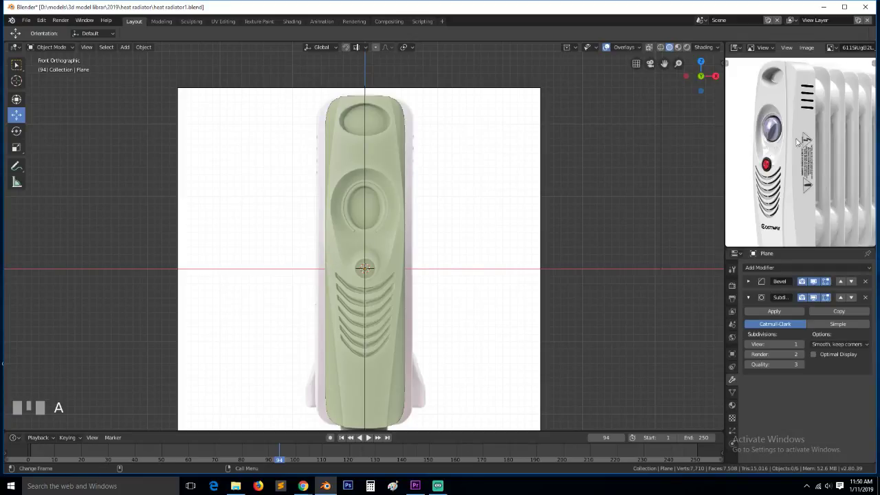
middle_click_drag(809, 159, 767, 138)
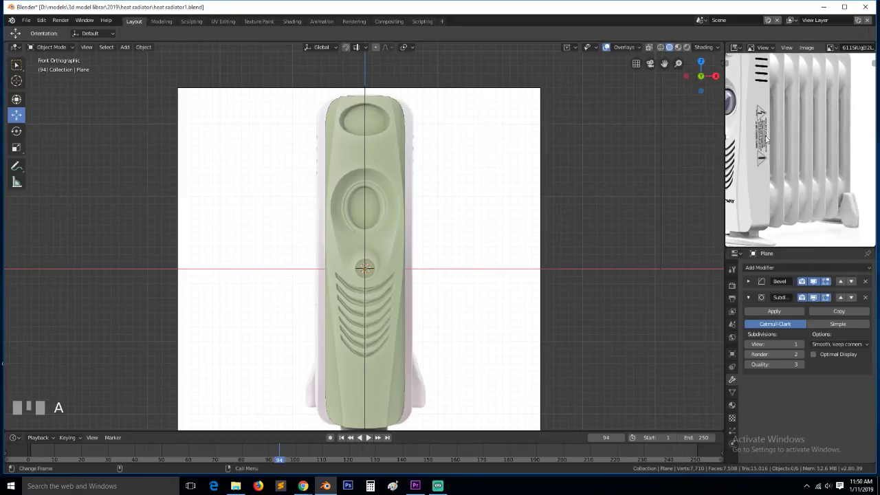
scroll(814, 177, "down", 3)
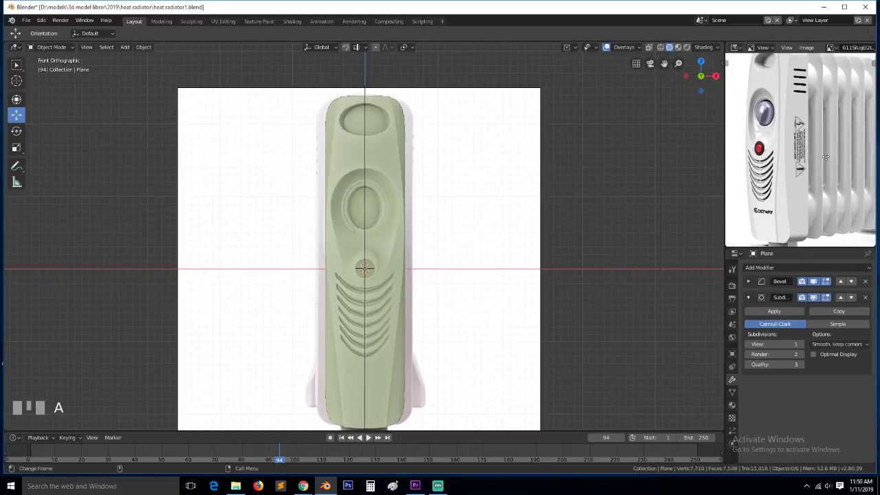
scroll(799, 159, "up", 3)
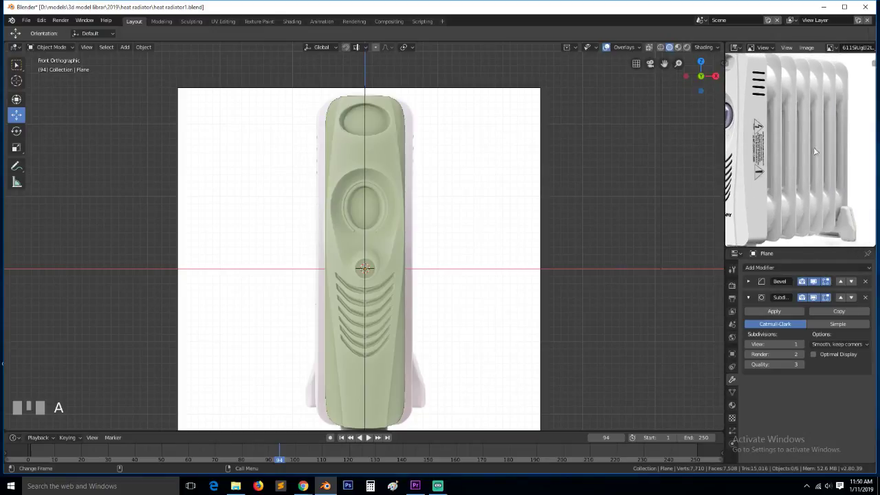